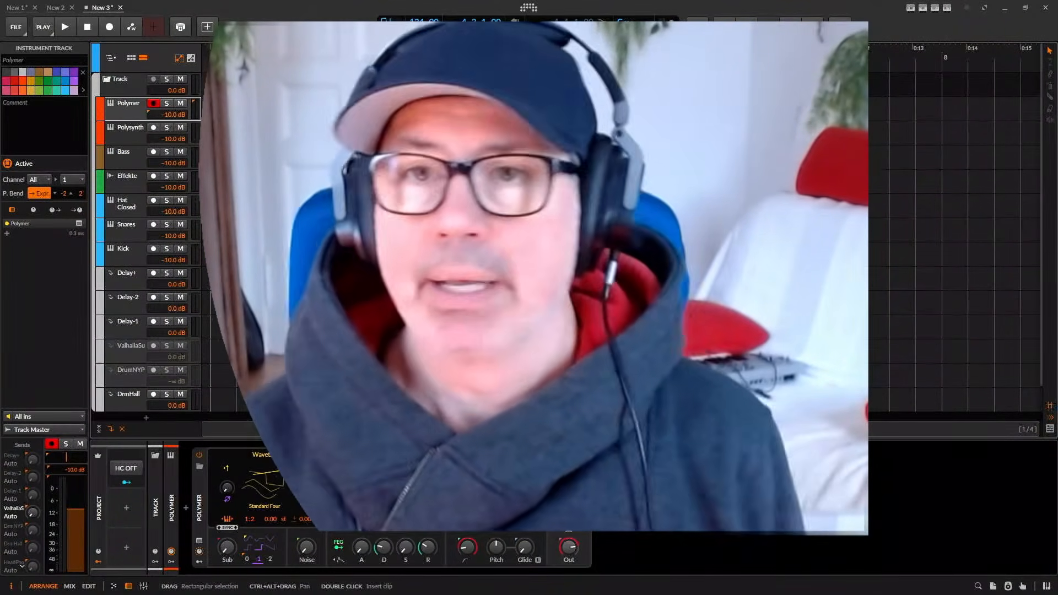
# Switch to the browser and read the new automation features in the Bitwig 6.0 Beta 13 release notes.
pyautogui.click(529, 8)
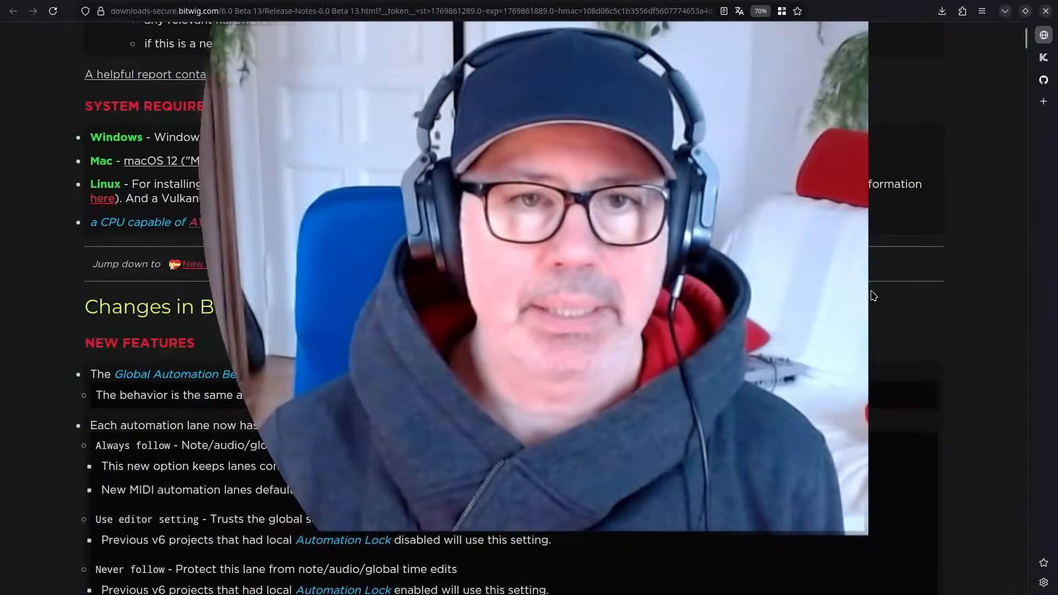
pyautogui.scroll(-5, 182, 133)
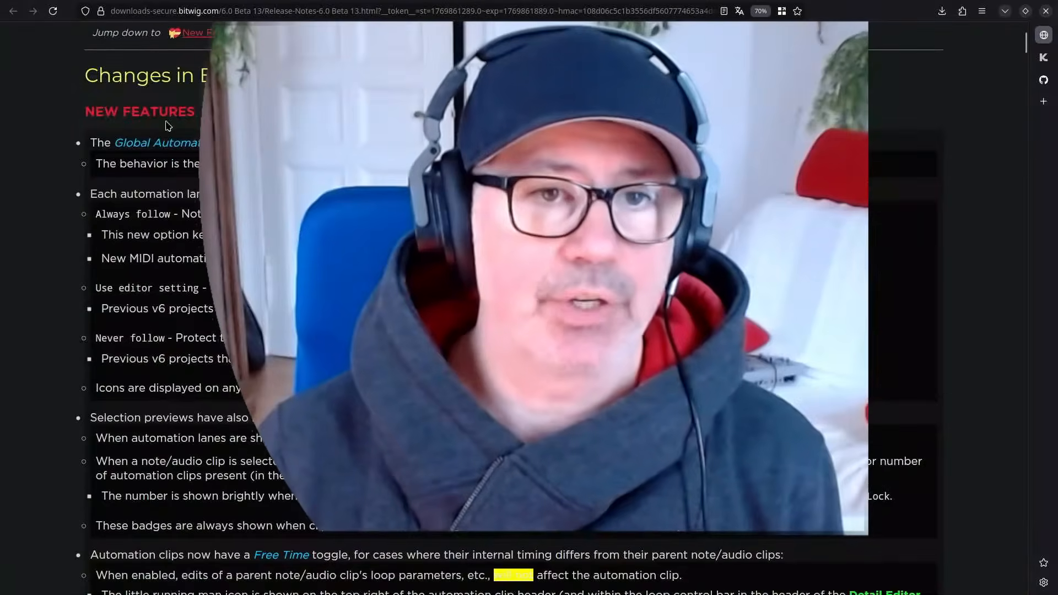
pyautogui.tripleClick(86, 110)
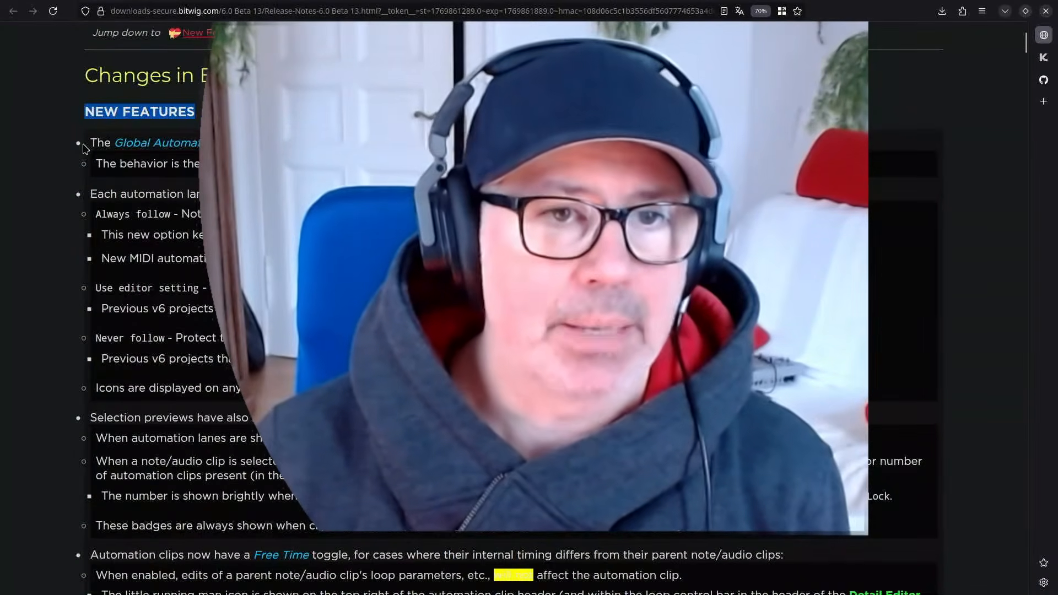
pyautogui.tripleClick(92, 142)
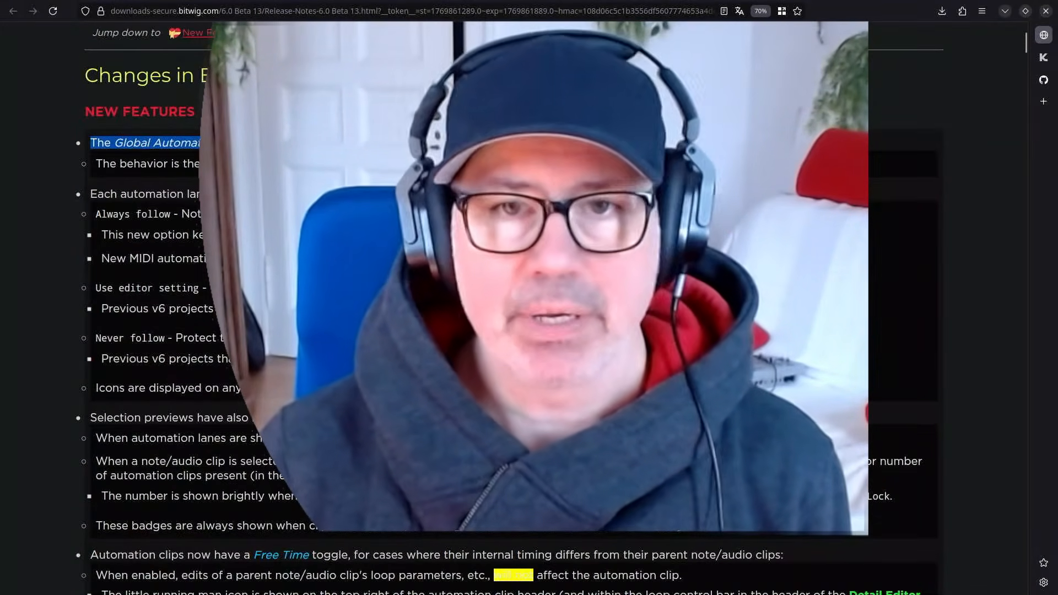
pyautogui.click(248, 159)
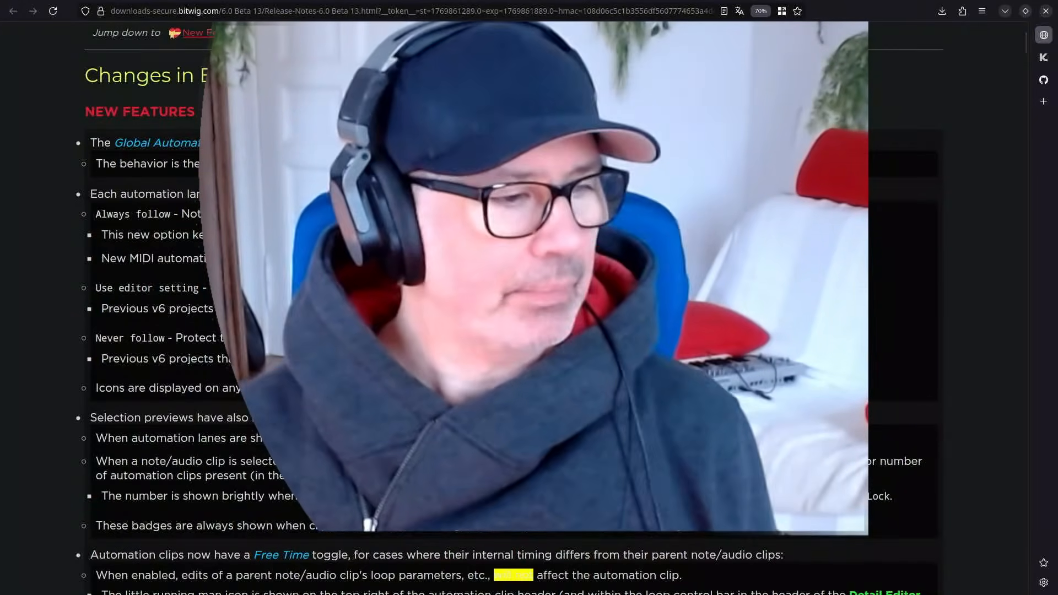
pyautogui.scroll(-3, 507, 309)
pyautogui.scroll(-5, 109, 188)
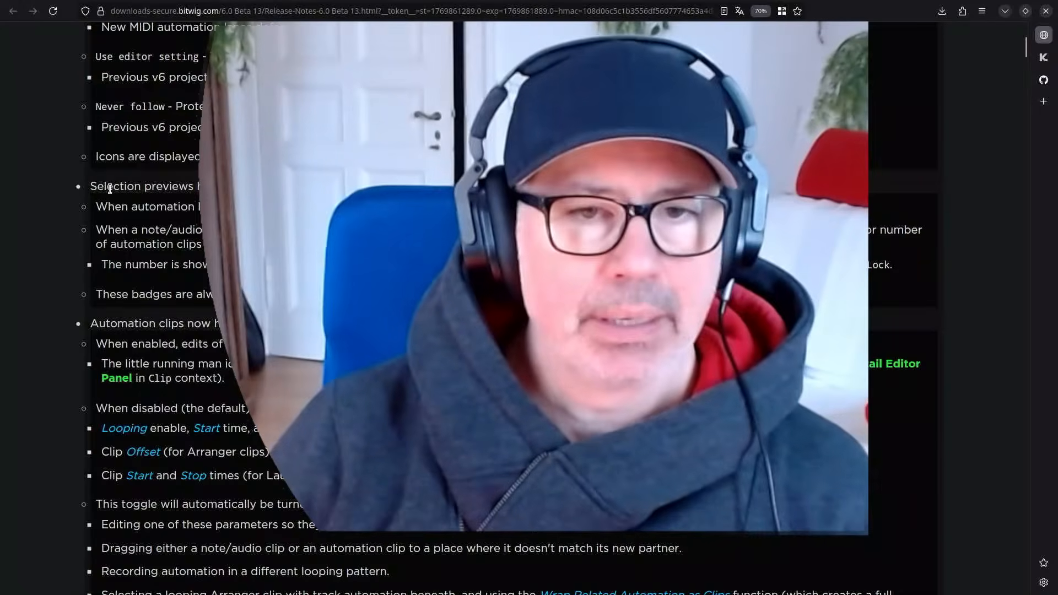
pyautogui.moveTo(98, 323); pyautogui.dragTo(237, 343)
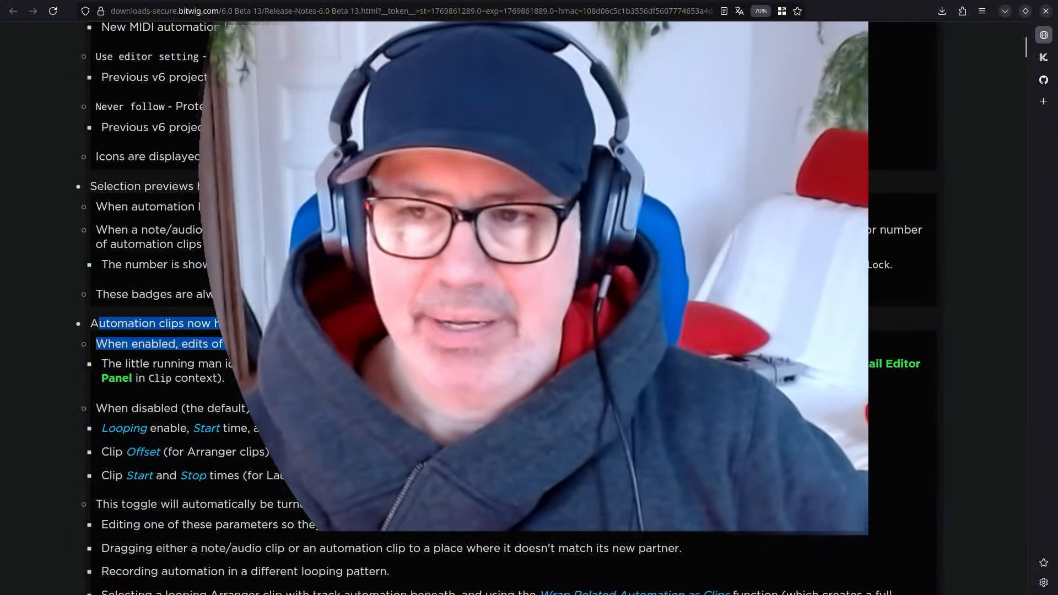
pyautogui.scroll(-3, 496, 302)
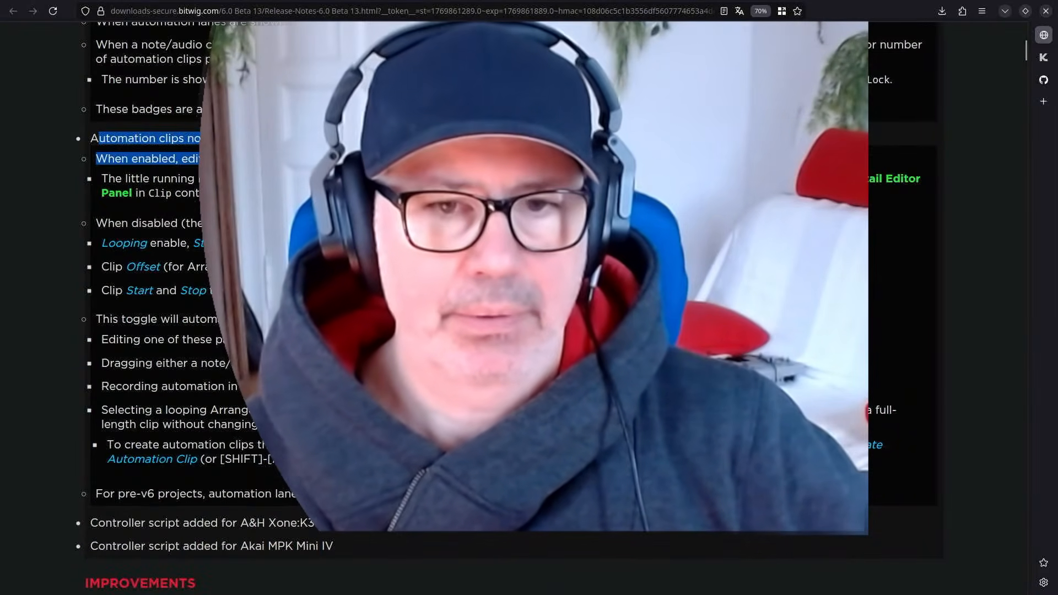
pyautogui.scroll(2, 953, 221)
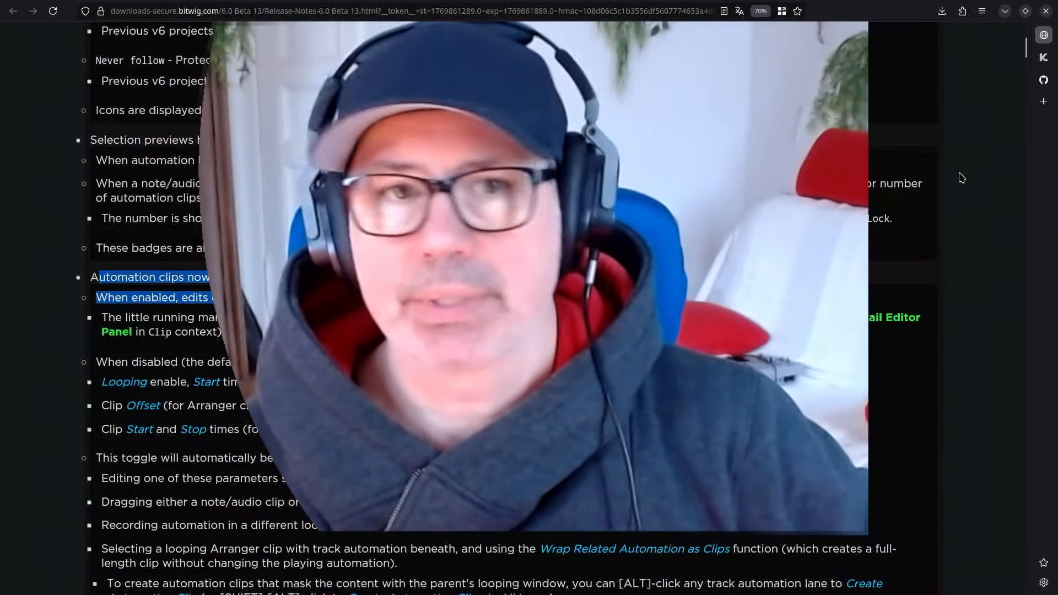
pyautogui.scroll(6, 961, 178)
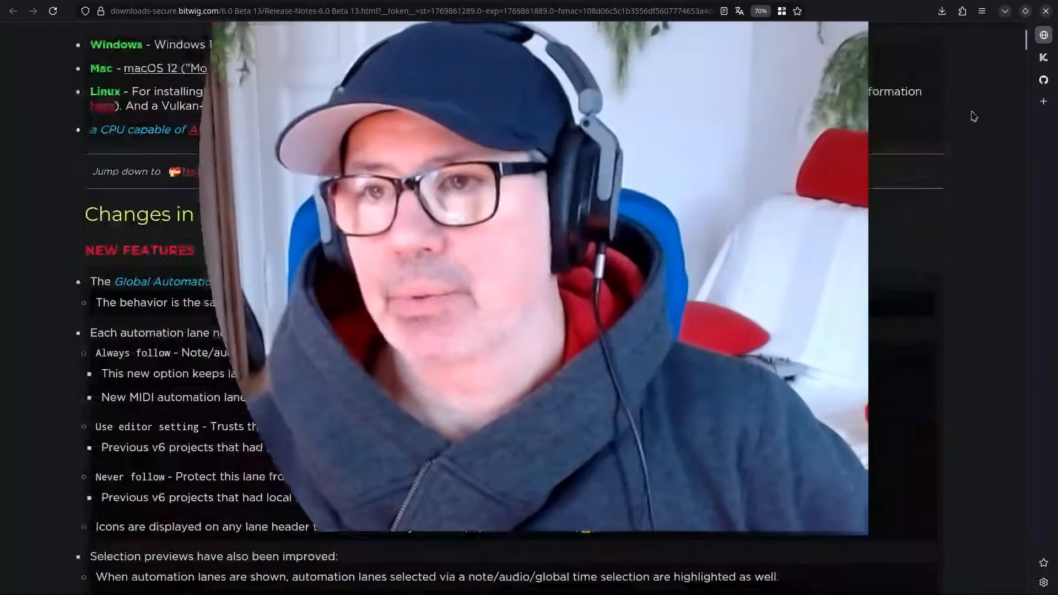
# Look over the KVR forum thread about the sampler plugin from the Surge developers.
pyautogui.click(1043, 57)
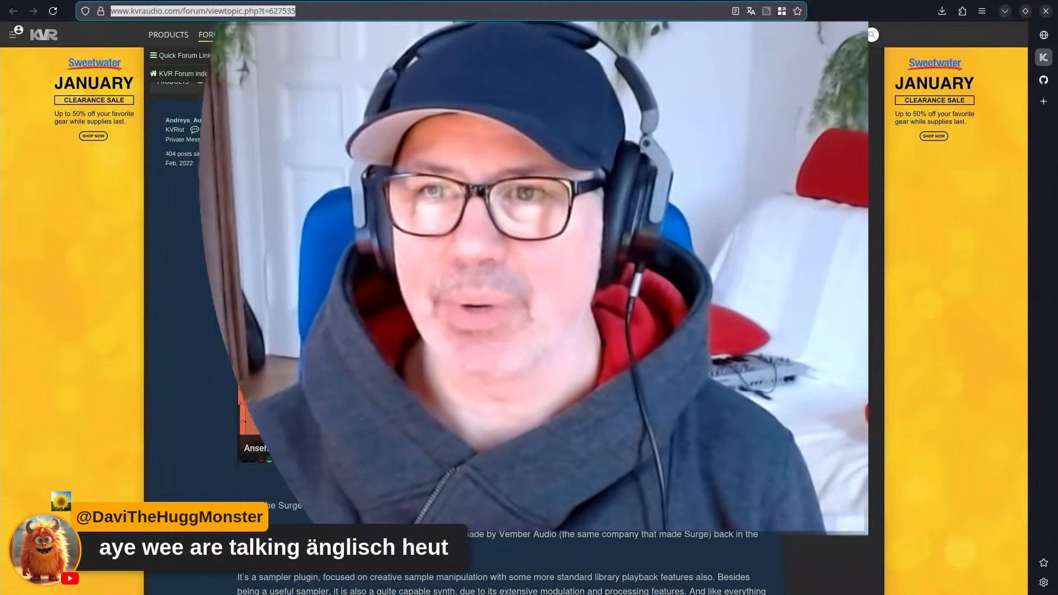
pyautogui.scroll(-5, 496, 385)
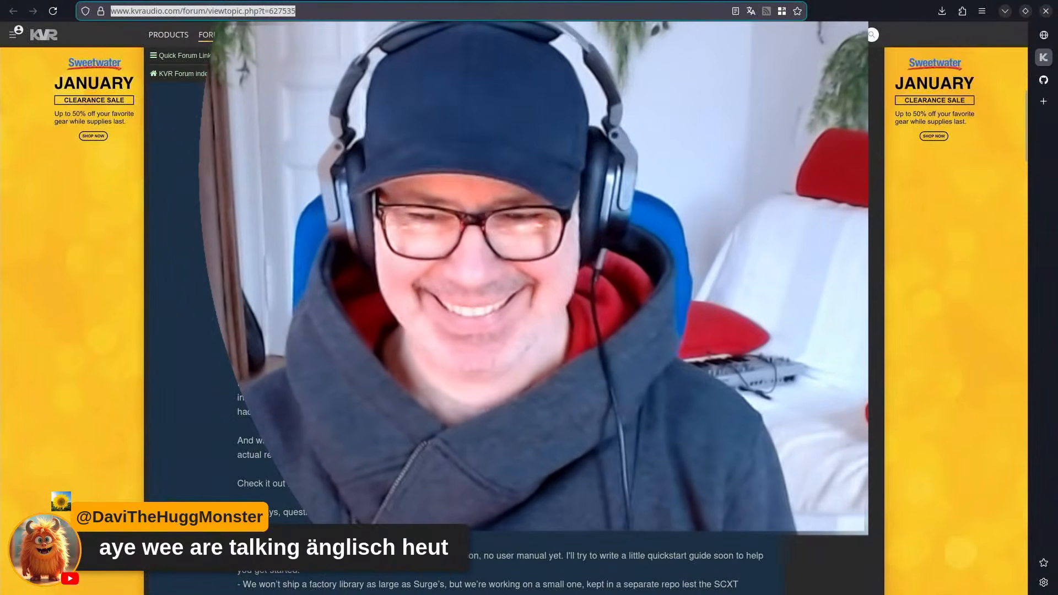
pyautogui.scroll(7, 998, 135)
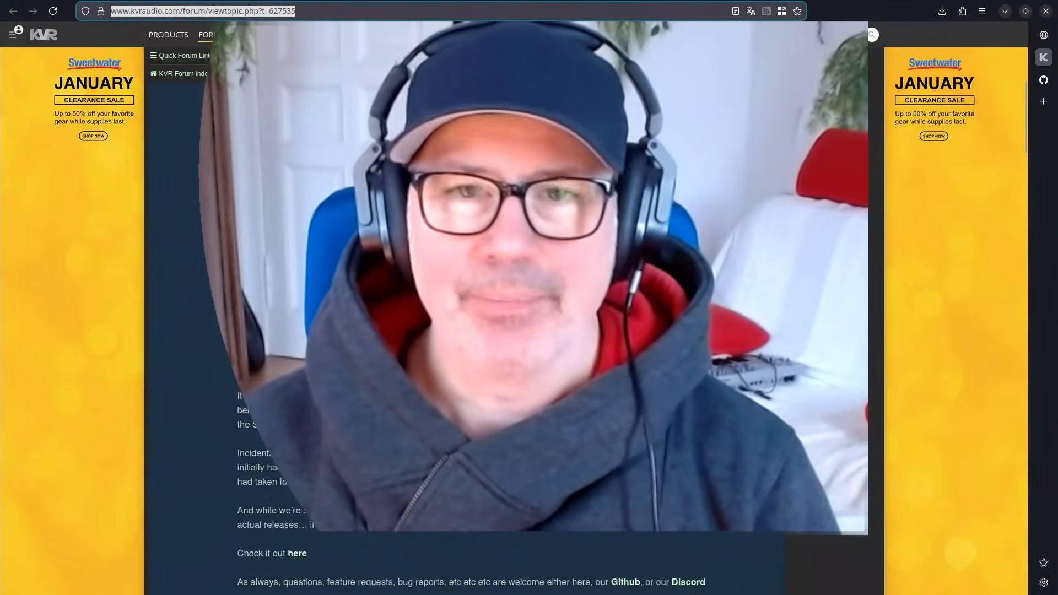
# Return to the Bitwig release notes and highlight the Global Automation Behavior entry under New Features.
pyautogui.click(1044, 40)
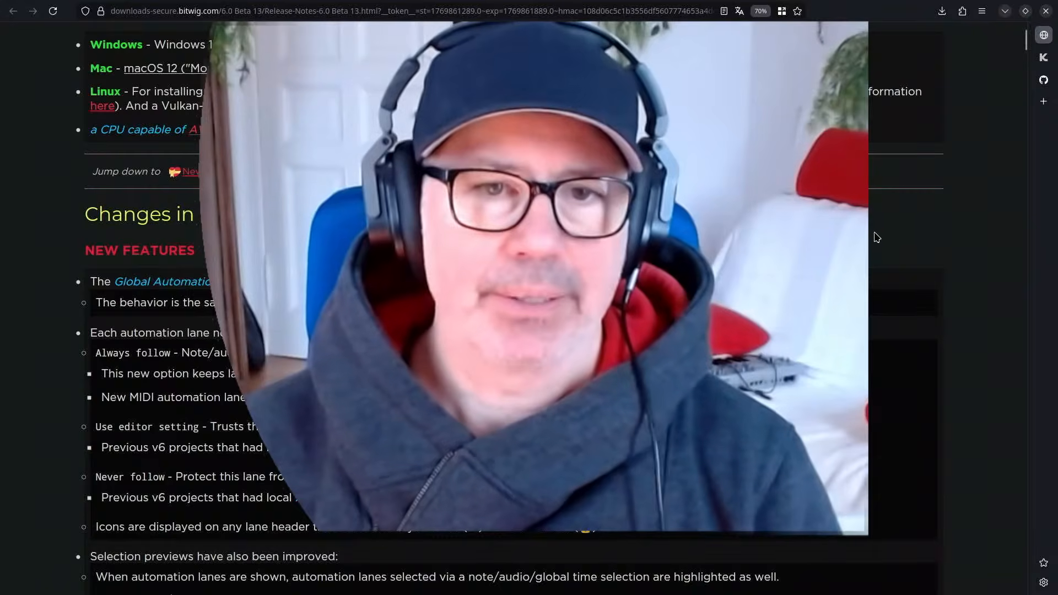
pyautogui.scroll(-3, 879, 236)
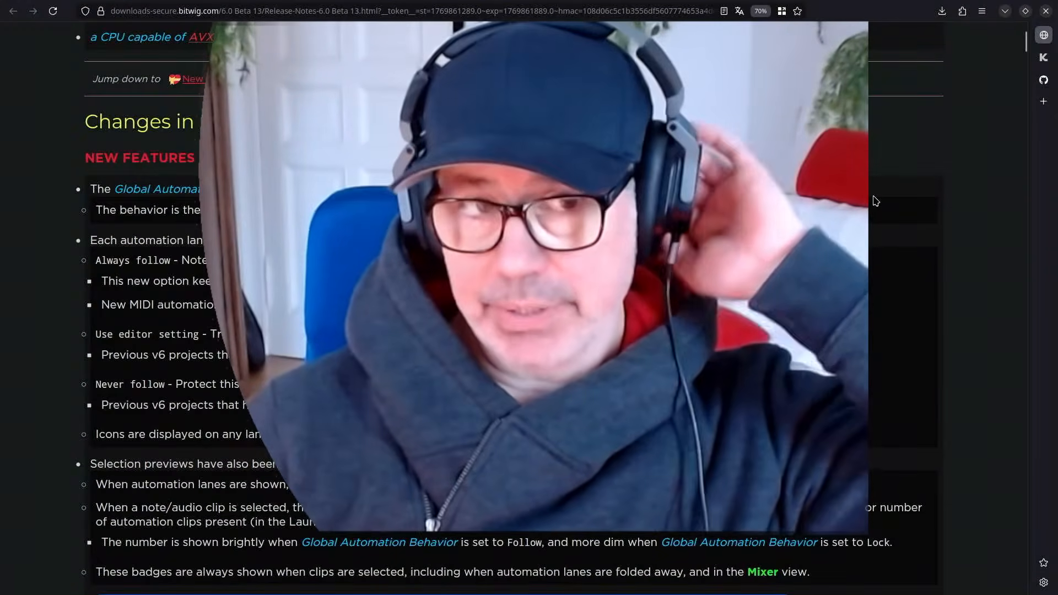
pyautogui.moveTo(93, 190); pyautogui.dragTo(875, 233)
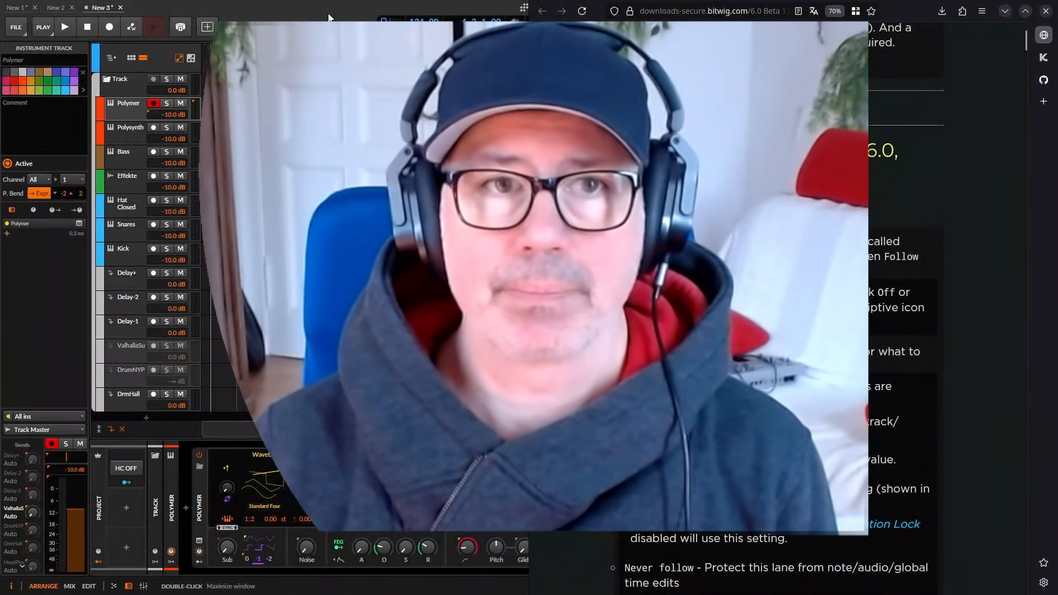
# Reposition and resize the Bitwig Studio window next to the release notes and bring the automation lane options into view.
pyautogui.moveTo(341, 15); pyautogui.dragTo(123, 21)
pyautogui.press('super')
pyautogui.press('super')
pyautogui.moveTo(694, 487); pyautogui.dragTo(577, 541)
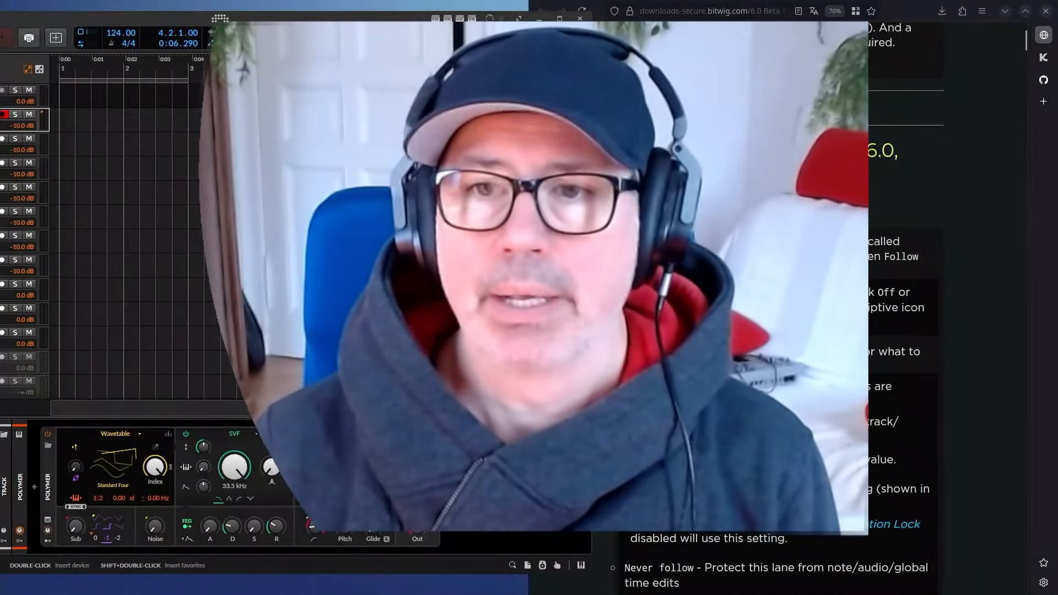
pyautogui.scroll(-3, 771, 386)
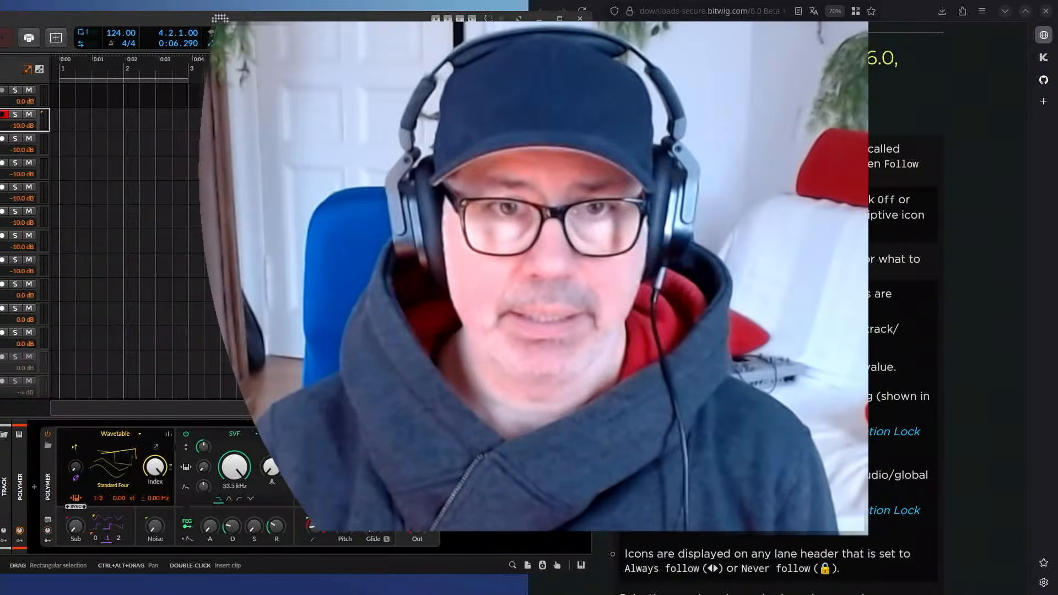
pyautogui.click(237, 121)
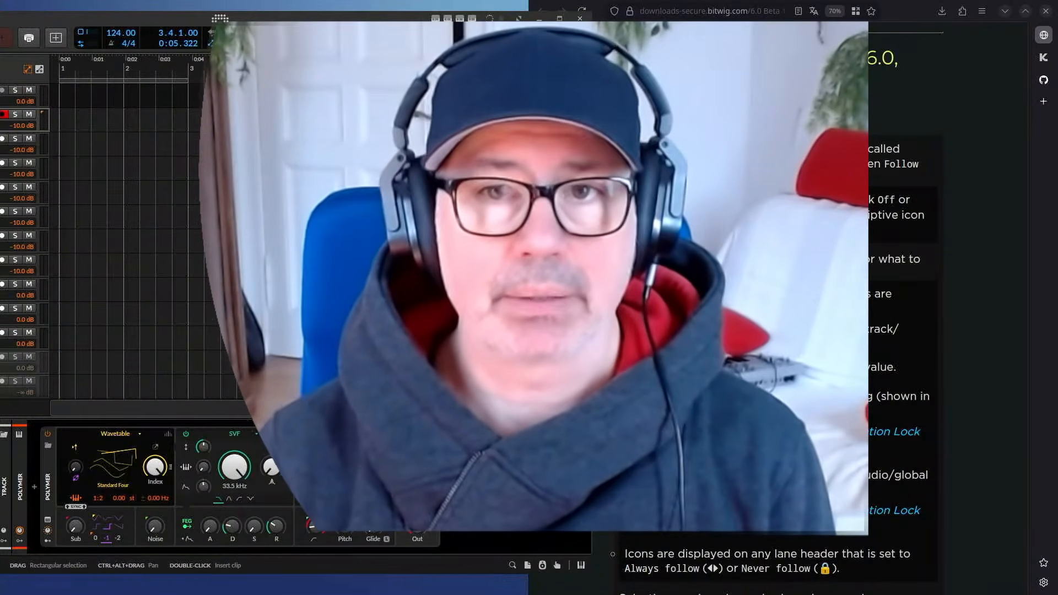
# Enlarge the Bitwig Studio interface, reposition its window and toggle the Global Automation Behavior.
pyautogui.hotkey('ctrl', '+')
pyautogui.hotkey('ctrl', '+')
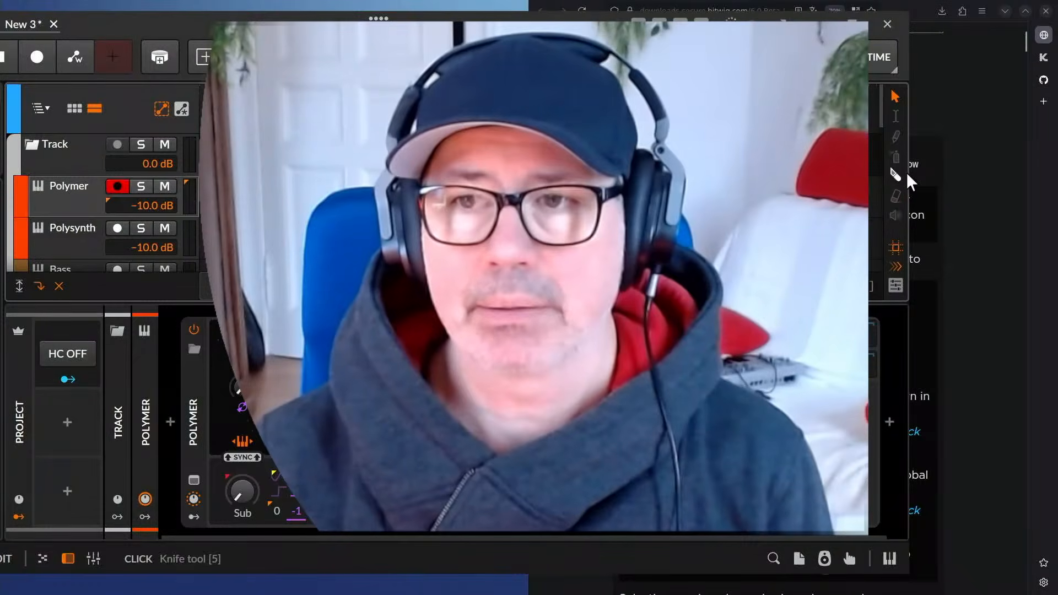
pyautogui.moveTo(911, 172); pyautogui.dragTo(678, 171)
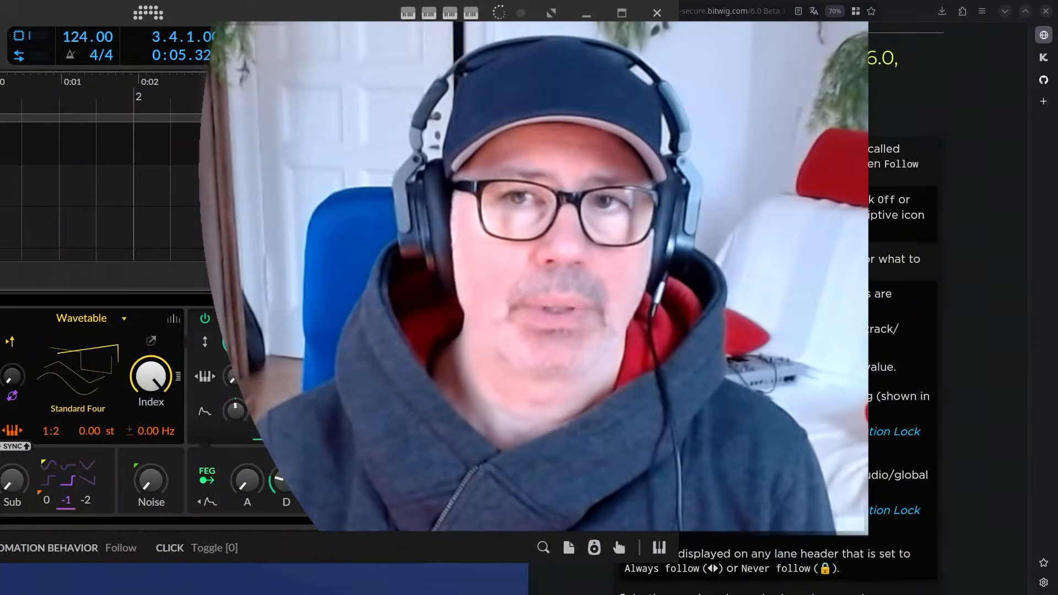
pyautogui.doubleClick(209, 22)
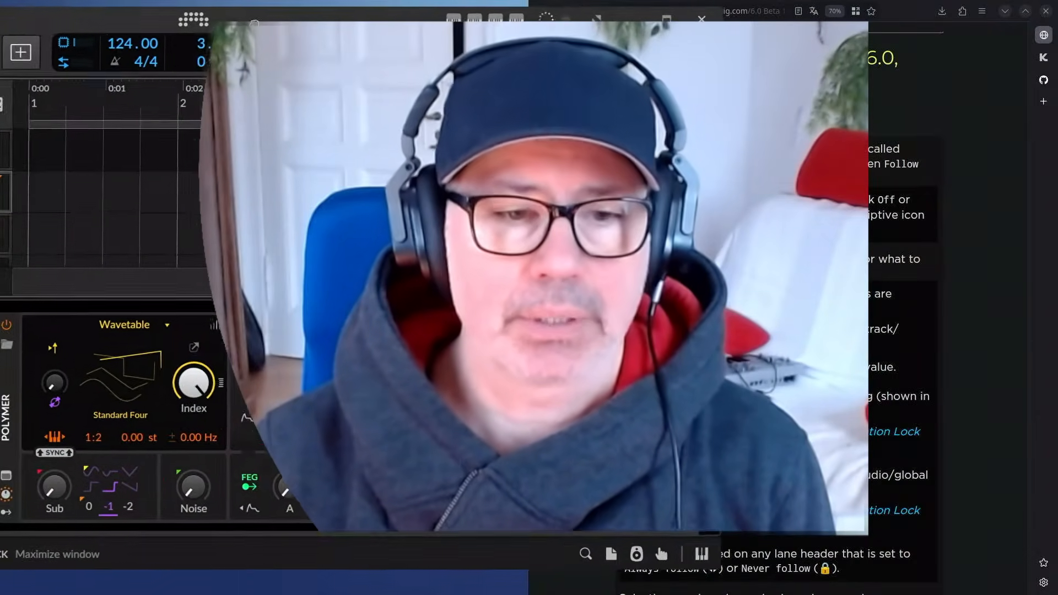
pyautogui.moveTo(441, 37); pyautogui.dragTo(299, 33)
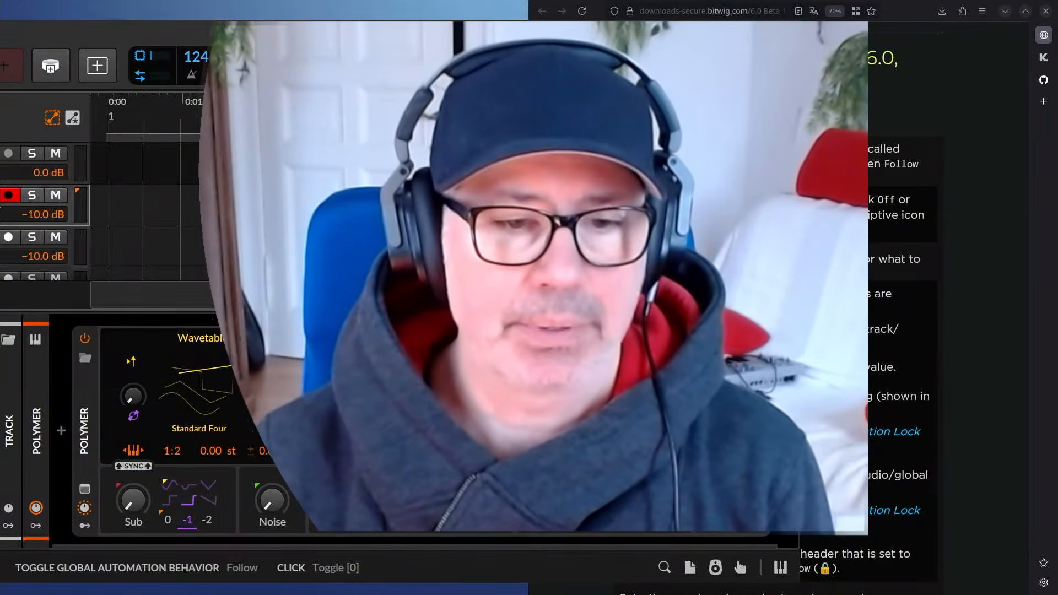
pyautogui.press('0')
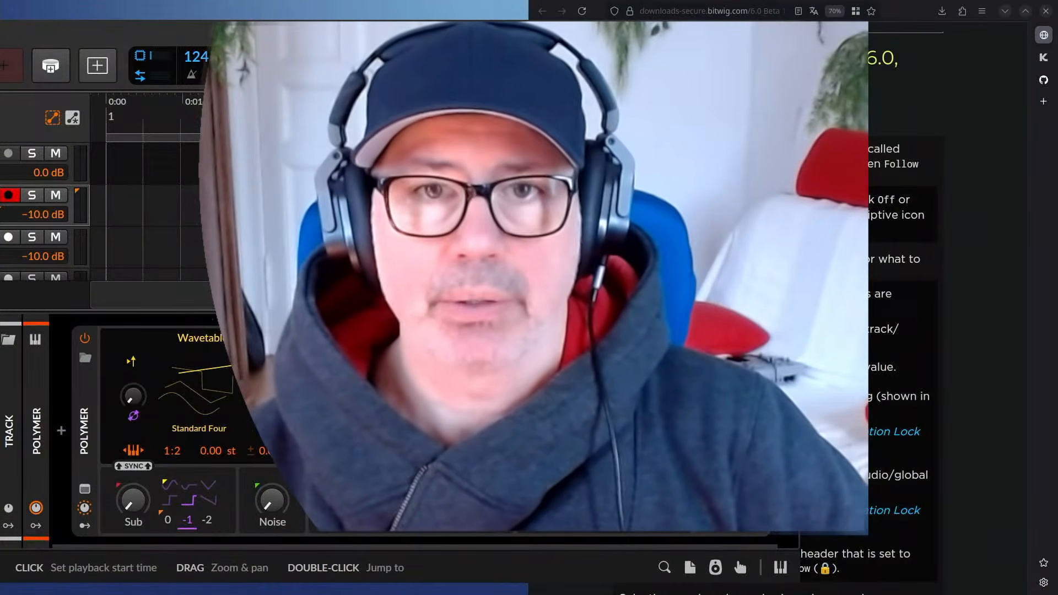
# Highlight the release note entry about the new setting on each automation lane.
pyautogui.click(994, 208)
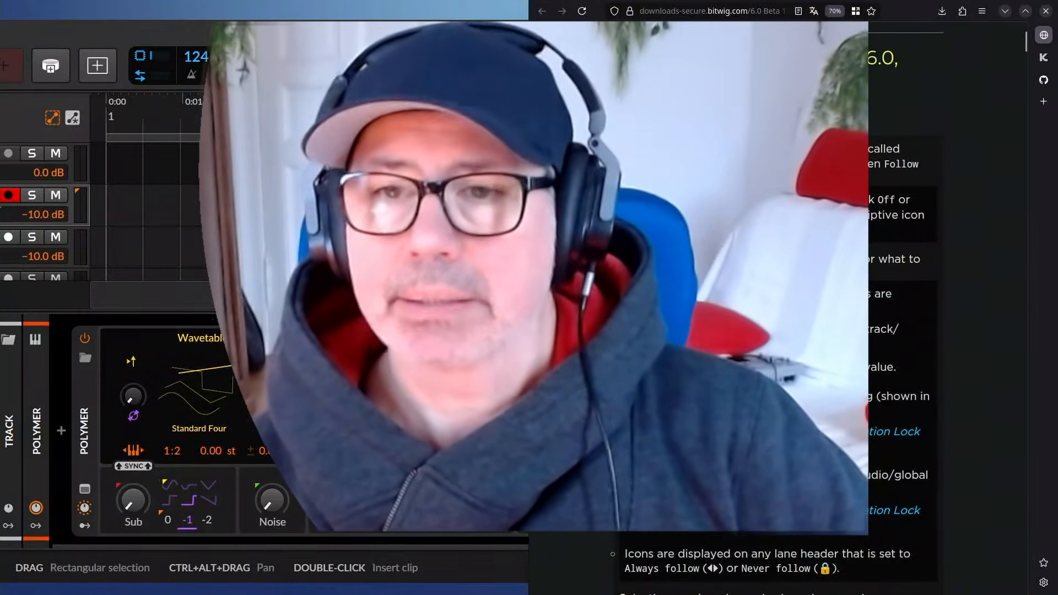
pyautogui.moveTo(909, 263); pyautogui.dragTo(919, 276)
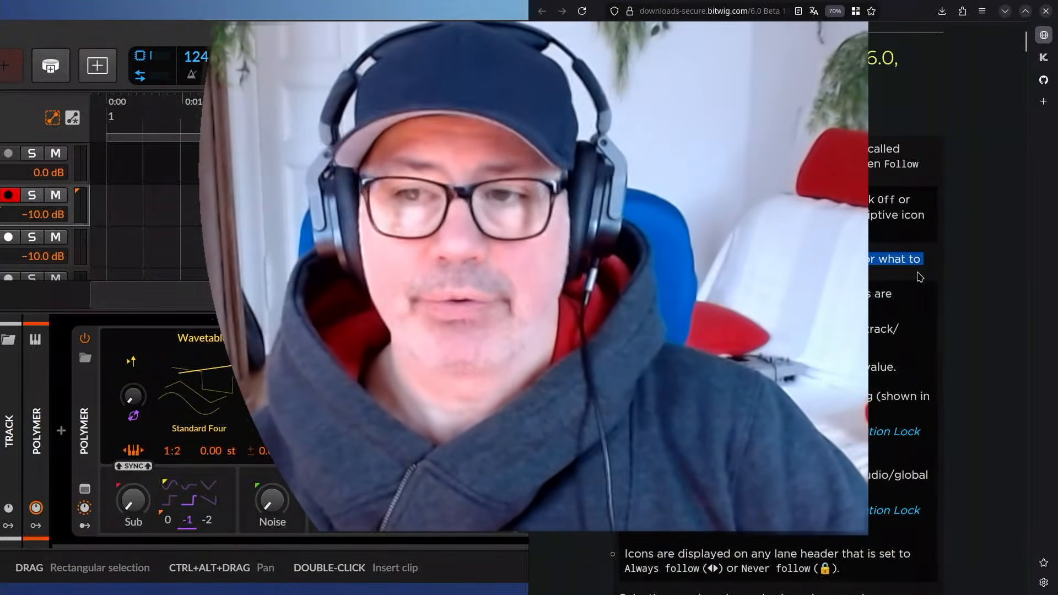
# Maximize the Bitwig Studio window and create a one-bar clip at 1.1.1.00 on the Polymer track.
pyautogui.click(485, 32)
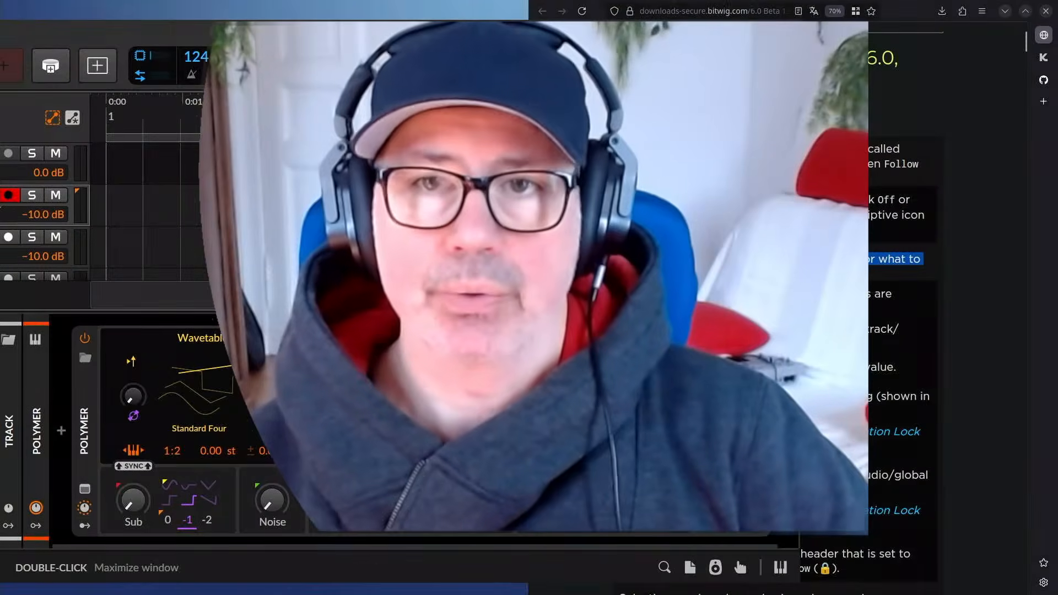
pyautogui.click(743, 33)
pyautogui.doubleClick(405, 186)
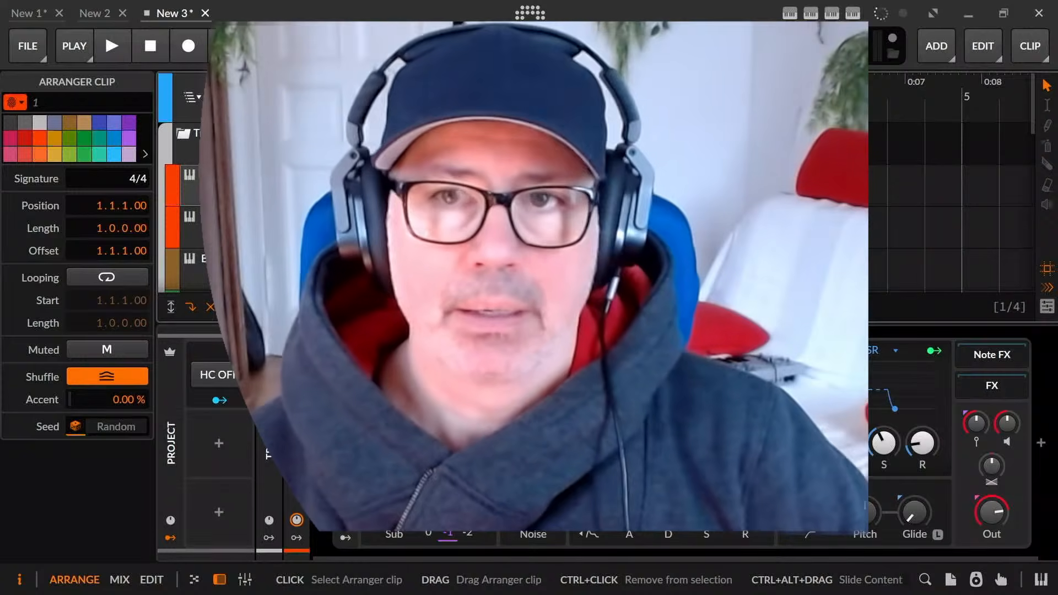
# Show the Polymer track's Cutoff automation lane and give the arranger the full window height.
pyautogui.click(172, 199)
pyautogui.rightClick(675, 543)
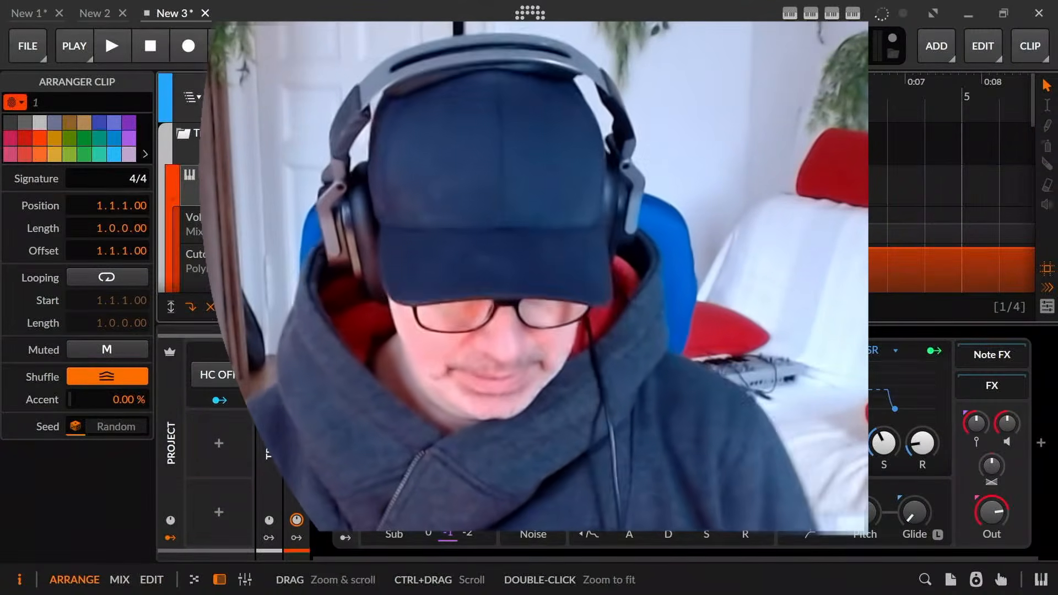
pyautogui.moveTo(221, 330); pyautogui.dragTo(70, 552)
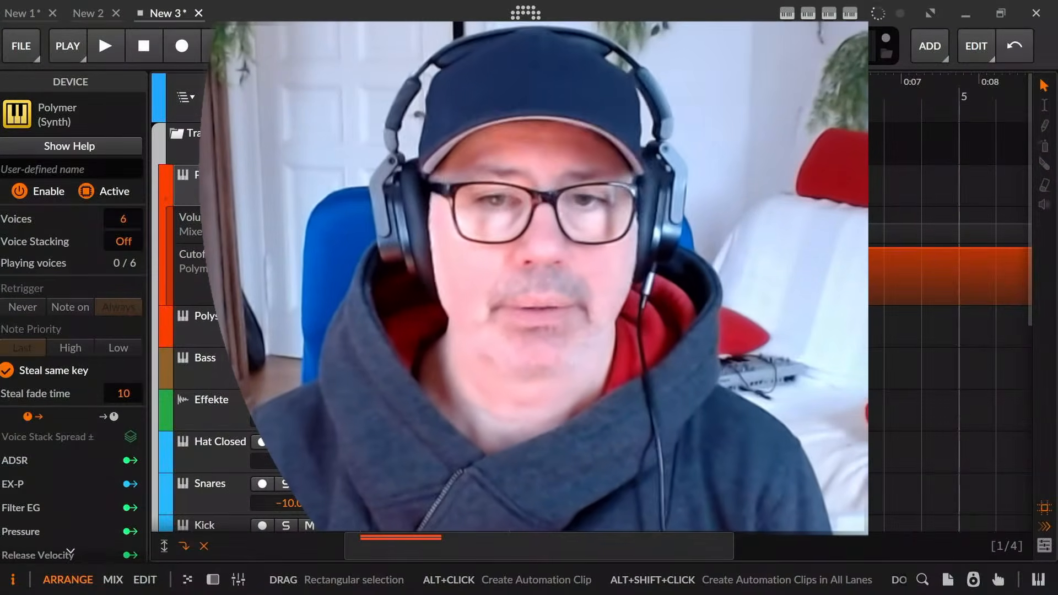
# Select the time range 1.1.1.00 to 2.1.1.00 with the Time Selection tool, and bring back the device view with the Pointer tool active.
pyautogui.press('2')
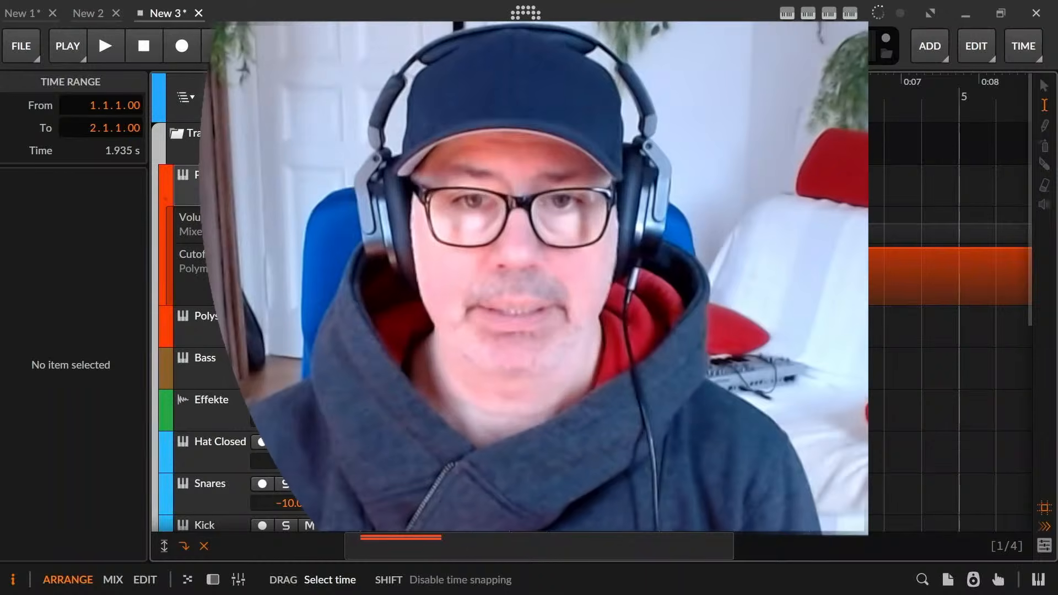
pyautogui.press('1')
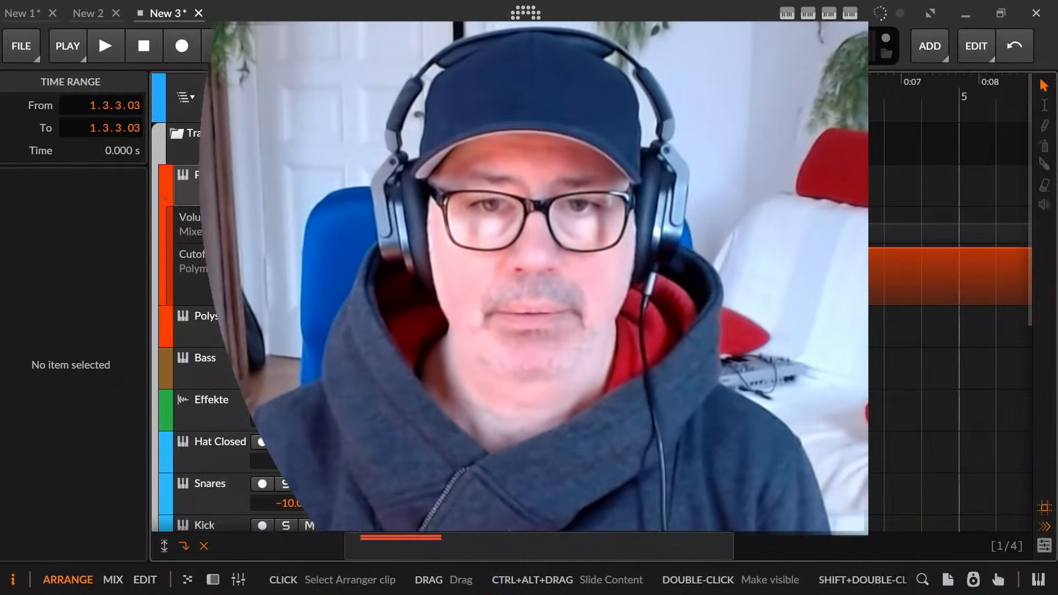
pyautogui.doubleClick(456, 249)
pyautogui.press('d')
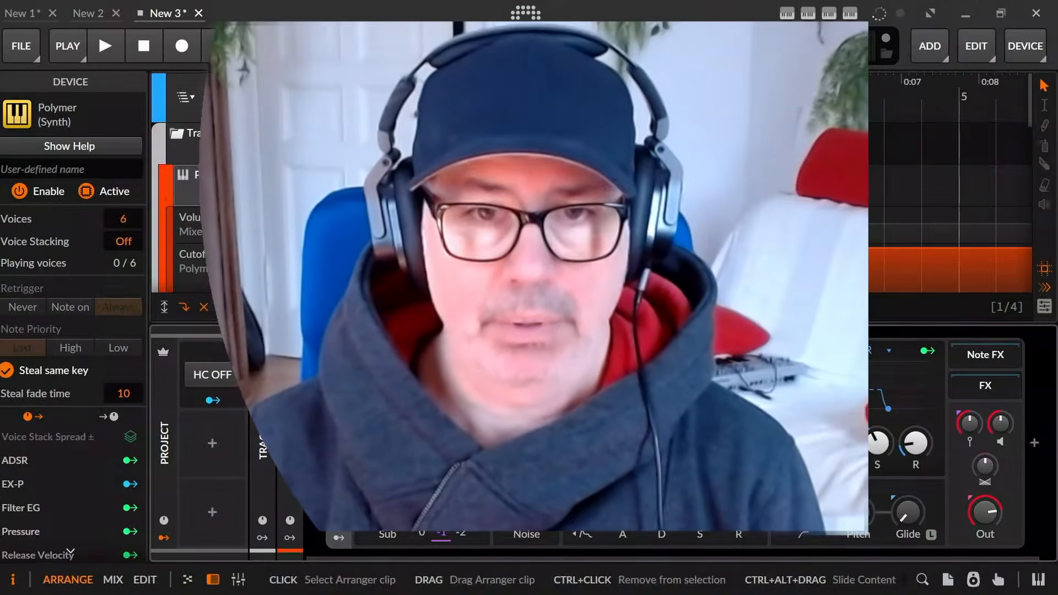
# Draw a zigzag of Cutoff automation points across bar 1, including 150 Hz at 1.2.1.00 and 2.45 kHz at 1.4.3.10.
pyautogui.scroll(-3, 473, 220)
pyautogui.scroll(-3, 512, 209)
pyautogui.click(401, 254)
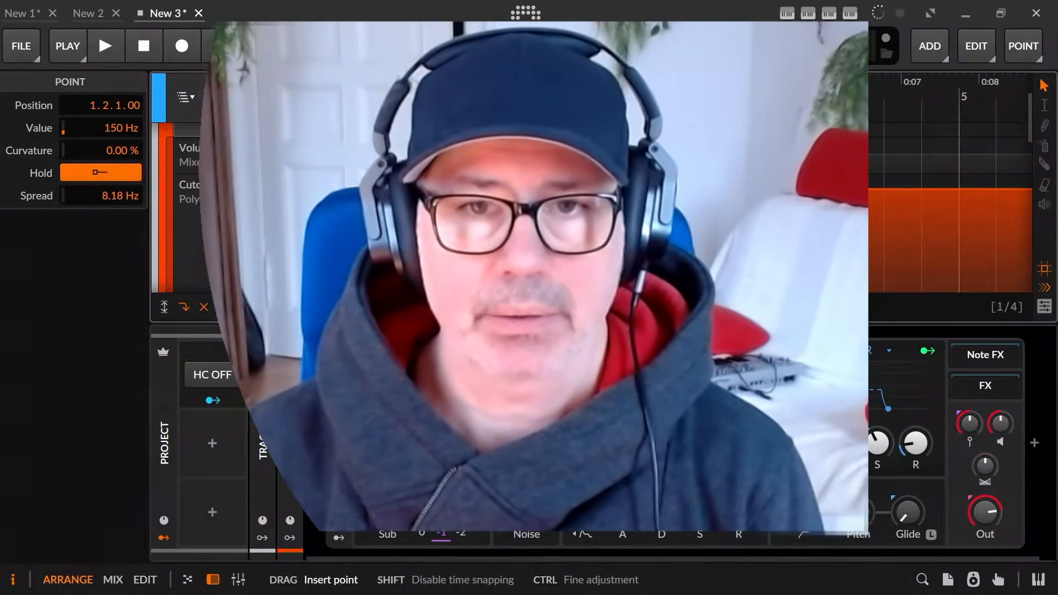
pyautogui.click(438, 251)
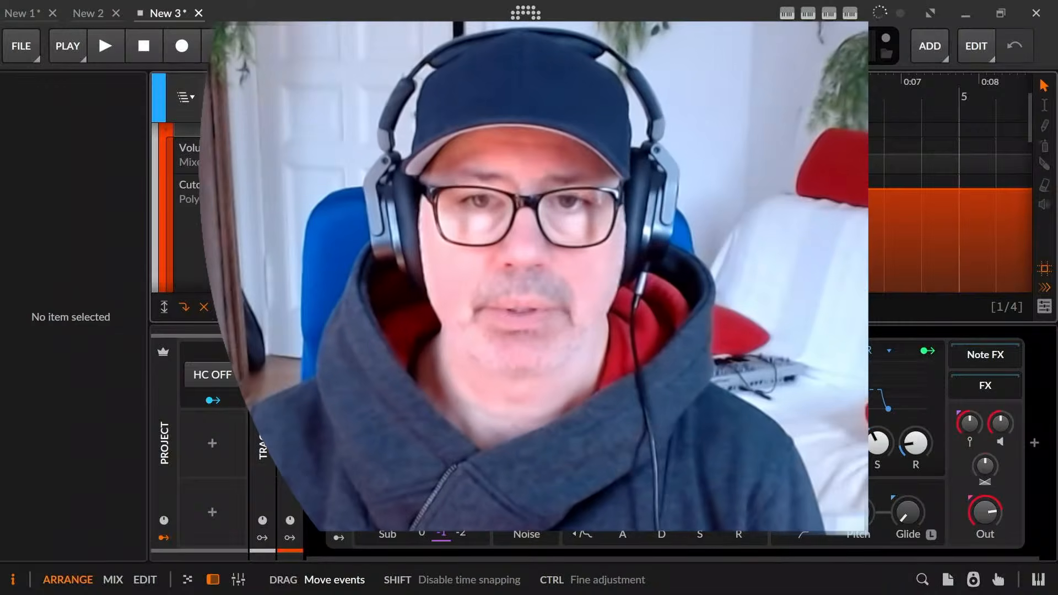
pyautogui.moveTo(439, 243); pyautogui.dragTo(473, 242)
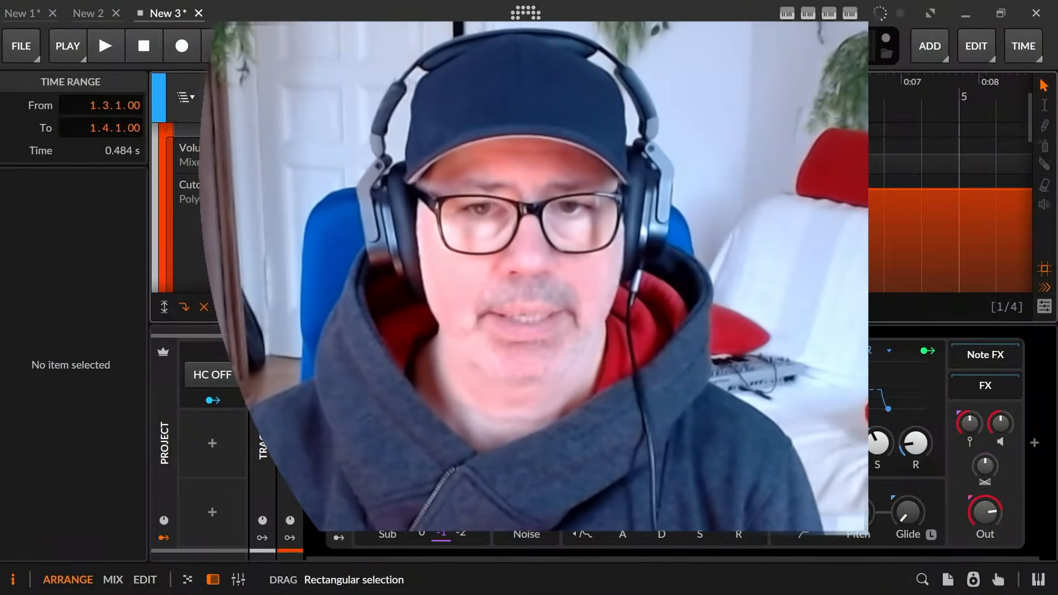
pyautogui.click(438, 213)
pyautogui.moveTo(397, 189); pyautogui.dragTo(492, 213)
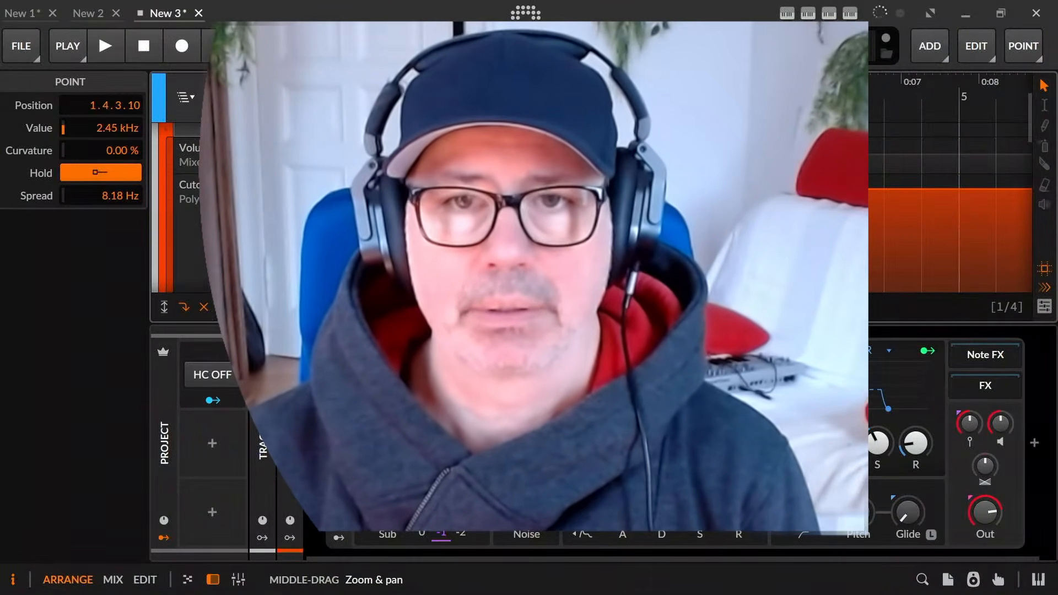
# Hide the device view so the arranger fills the window height, with bar 1 enlarged on the timeline.
pyautogui.moveTo(397, 91); pyautogui.dragTo(397, 153)
pyautogui.scroll(-2, 275, 242)
pyautogui.moveTo(275, 236); pyautogui.dragTo(276, 184)
pyautogui.scroll(3, 276, 184)
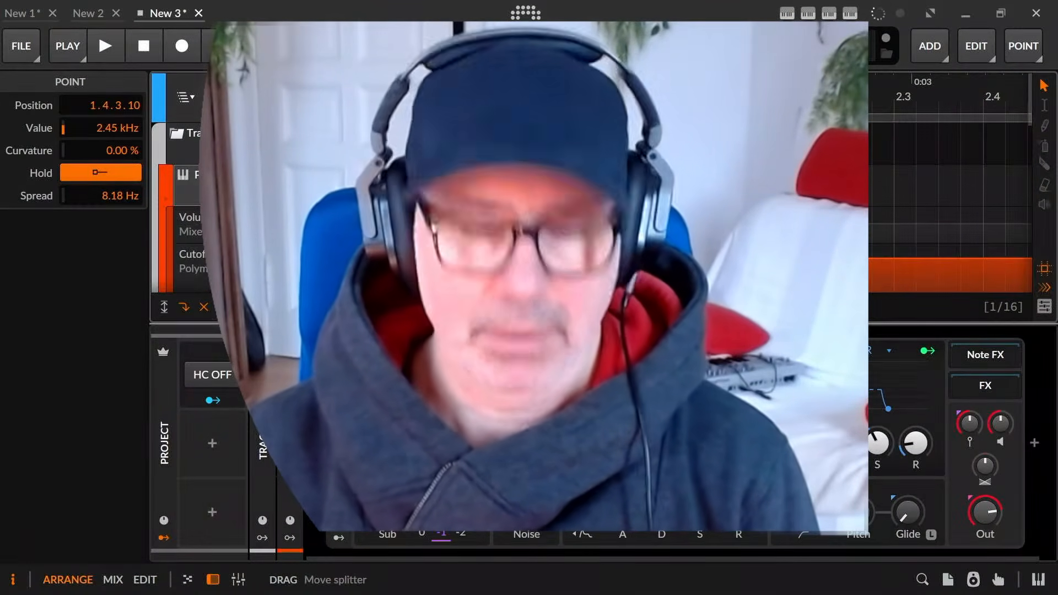
pyautogui.press('d')
pyautogui.press('d')
pyautogui.moveTo(396, 91); pyautogui.dragTo(397, 110)
# Compare the inspector properties of the Cutoff automation clip with those of its automation lane.
pyautogui.click(397, 250)
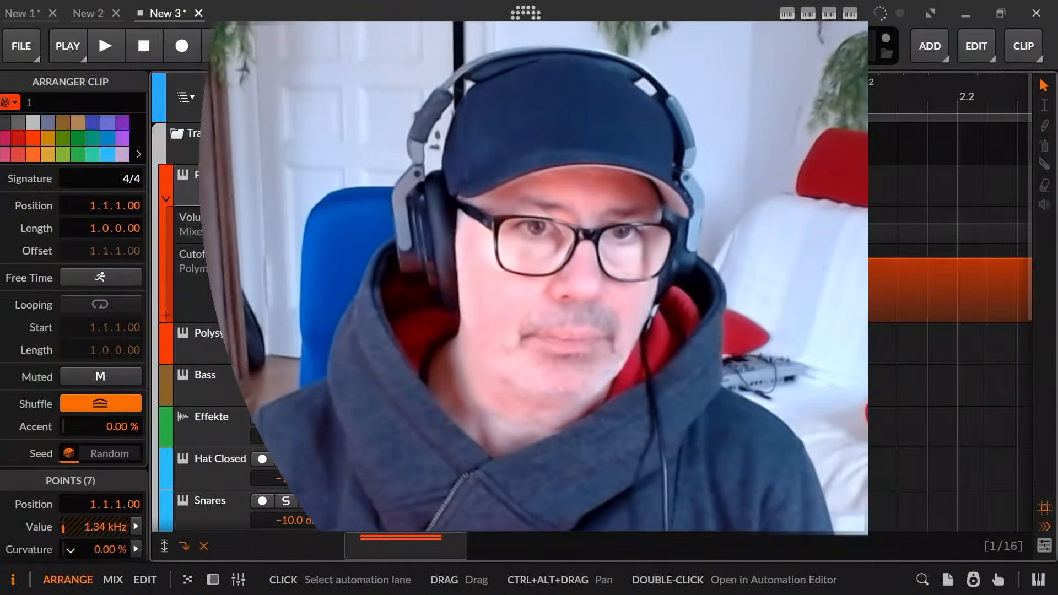
pyautogui.click(276, 281)
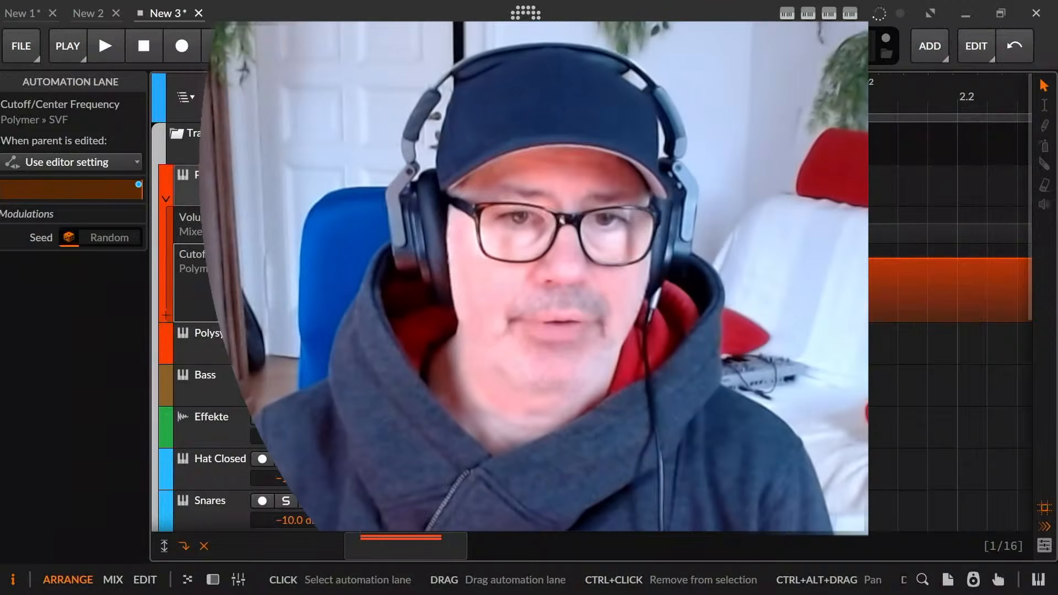
pyautogui.click(396, 250)
pyautogui.click(275, 281)
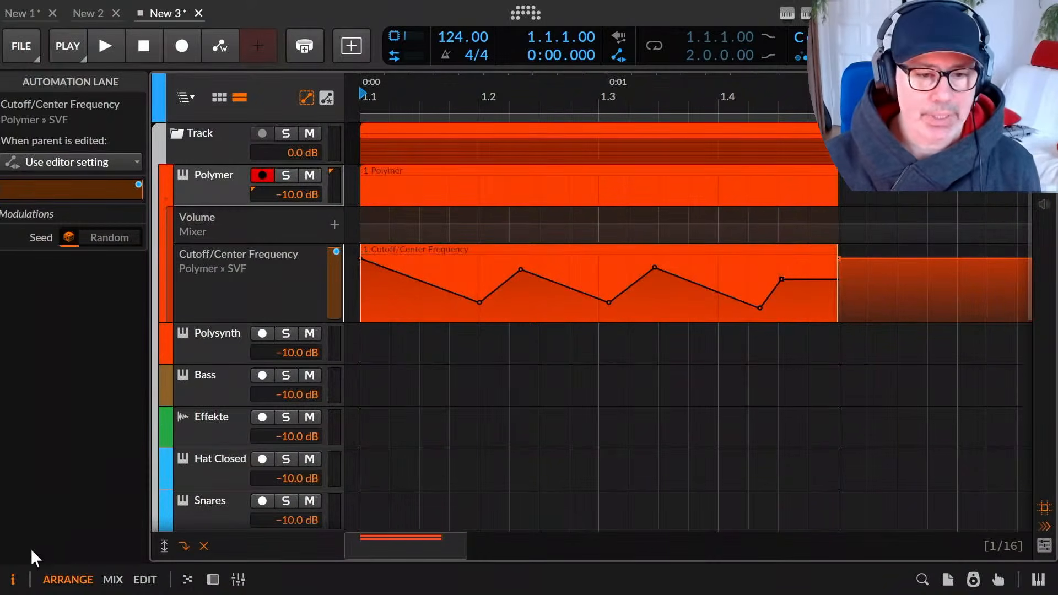
# Hide the inspector and toggle the Global Automation Behavior between Follow and Lock, ending on Lock.
pyautogui.click(12, 579)
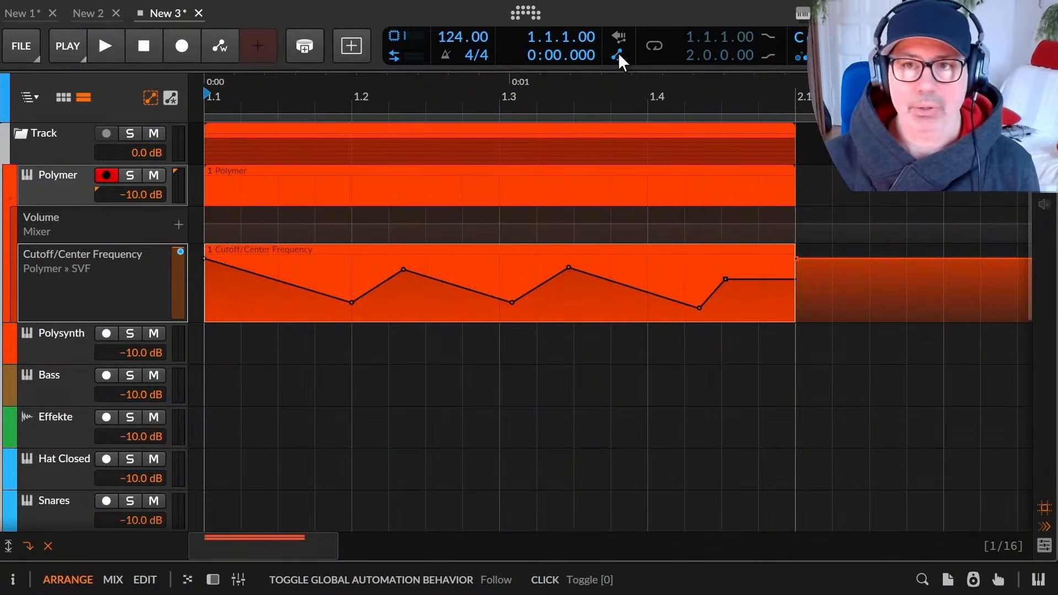
pyautogui.click(617, 56)
pyautogui.click(617, 54)
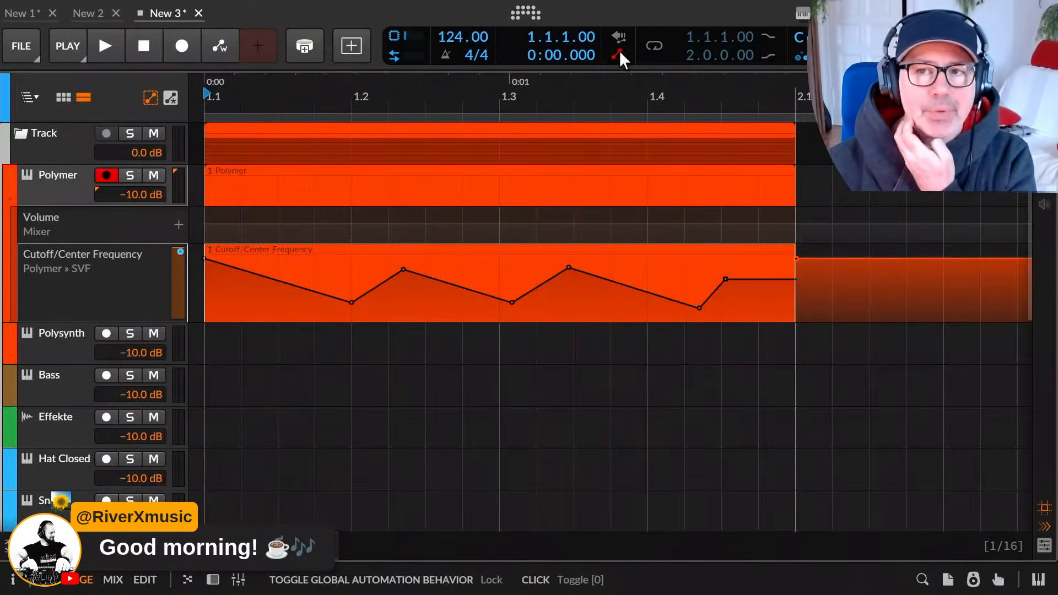
pyautogui.click(618, 55)
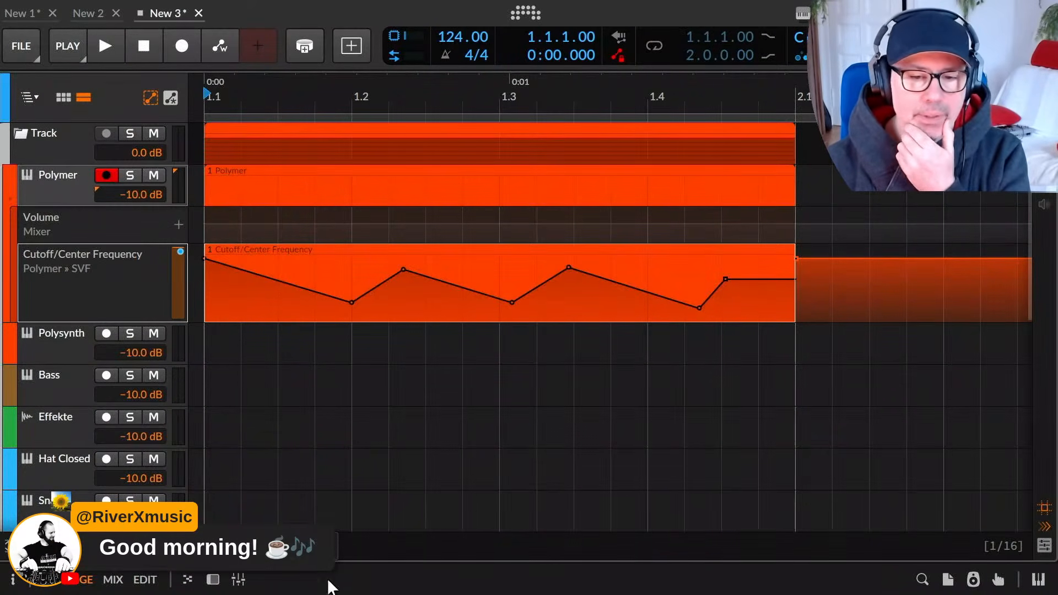
pyautogui.click(617, 55)
pyautogui.click(619, 55)
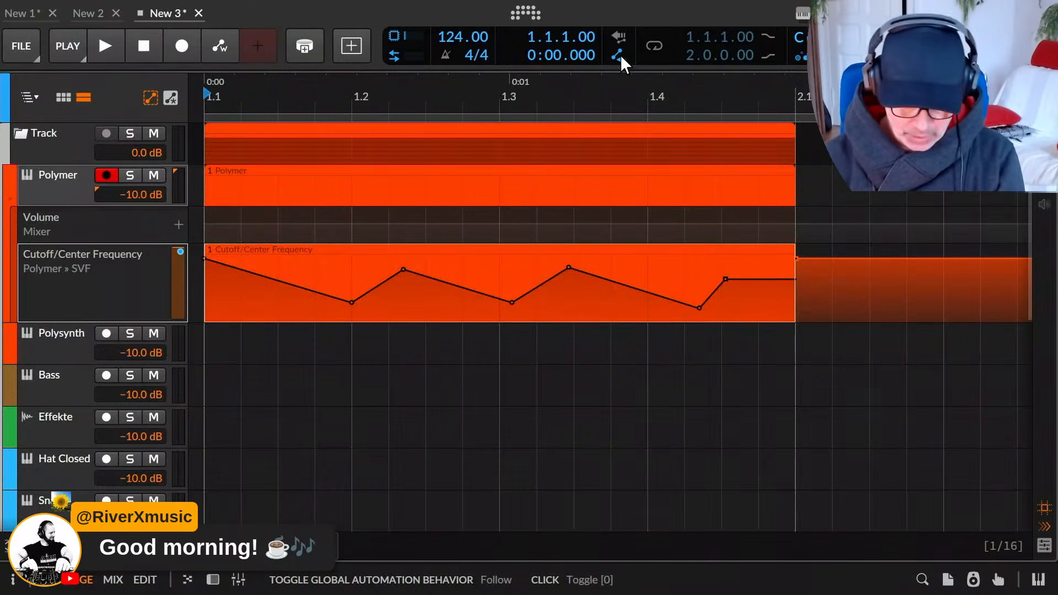
pyautogui.click(620, 55)
pyautogui.click(620, 54)
pyautogui.click(620, 55)
pyautogui.click(620, 55)
pyautogui.click(619, 54)
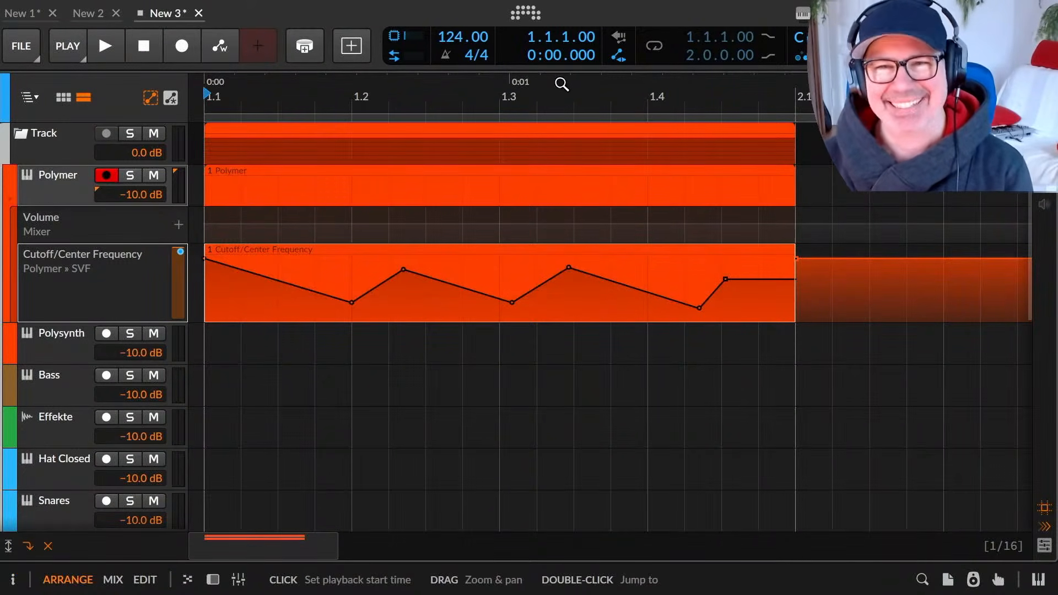
pyautogui.click(620, 55)
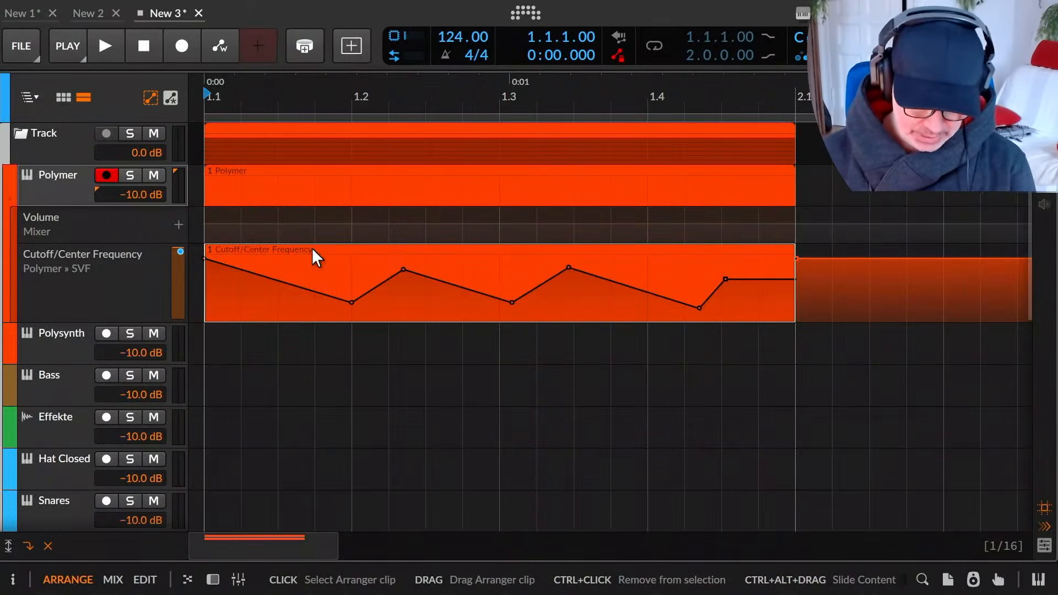
# Bring back the inspector and flatten the Cutoff automation clip as track automation.
pyautogui.press('i')
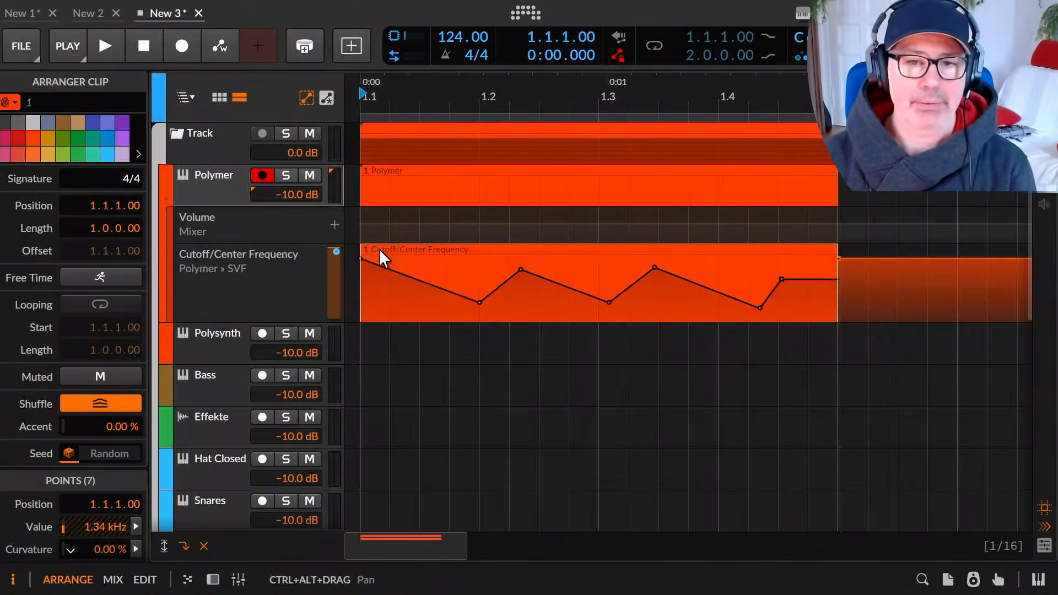
pyautogui.click(278, 273)
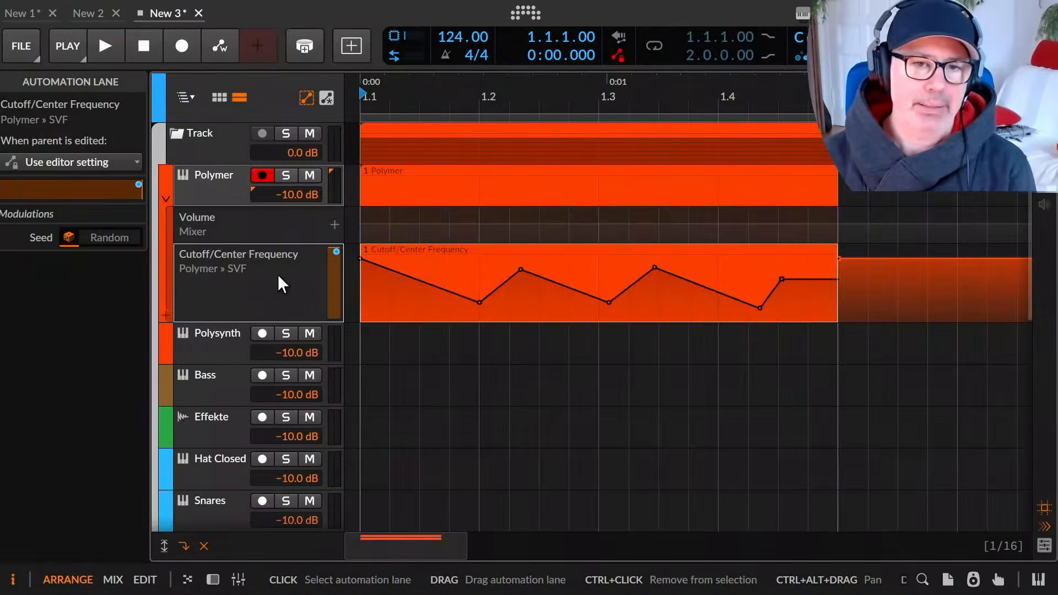
pyautogui.click(404, 243)
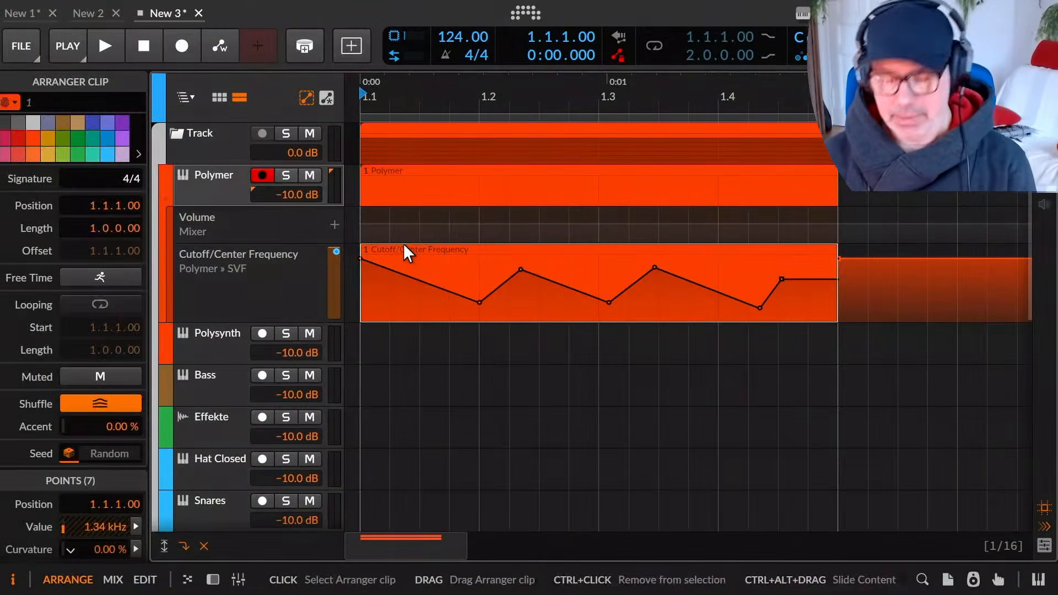
pyautogui.rightClick(441, 250)
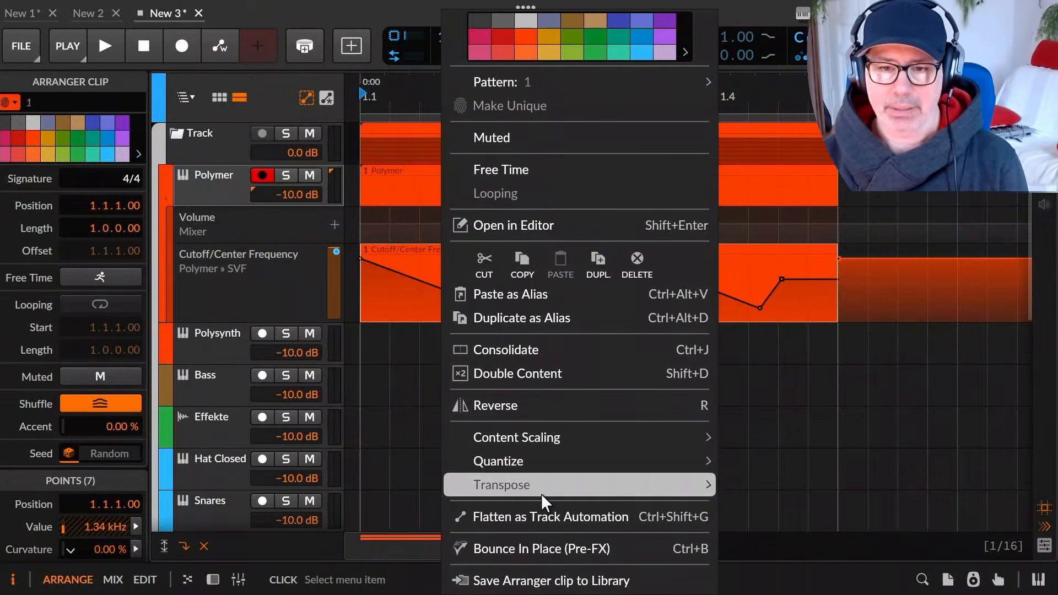
pyautogui.click(574, 520)
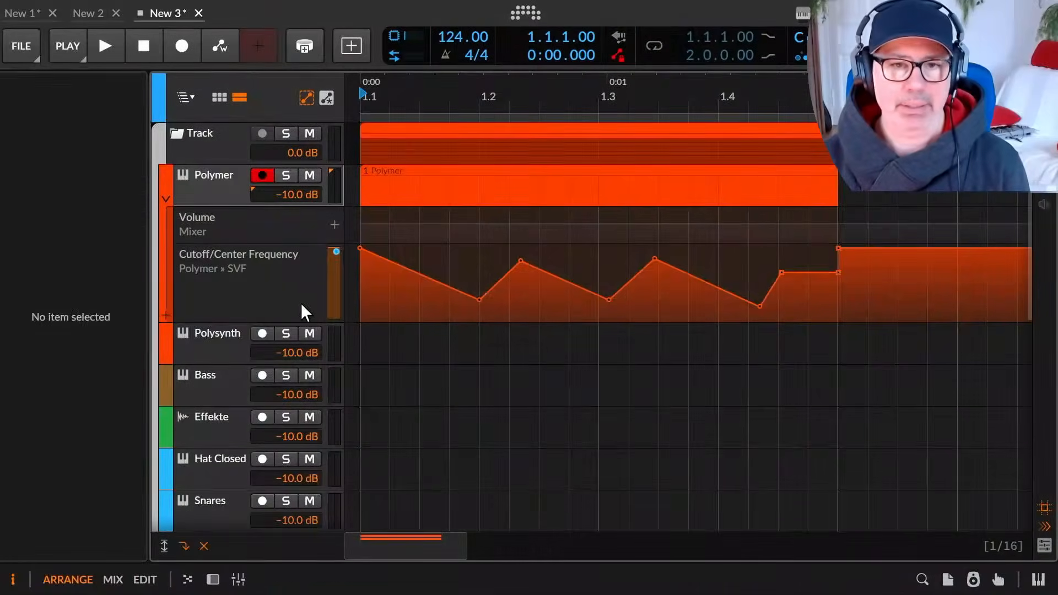
# Set the Cutoff/Center Frequency lane's behavior when its parent is edited to Never follow.
pyautogui.click(286, 292)
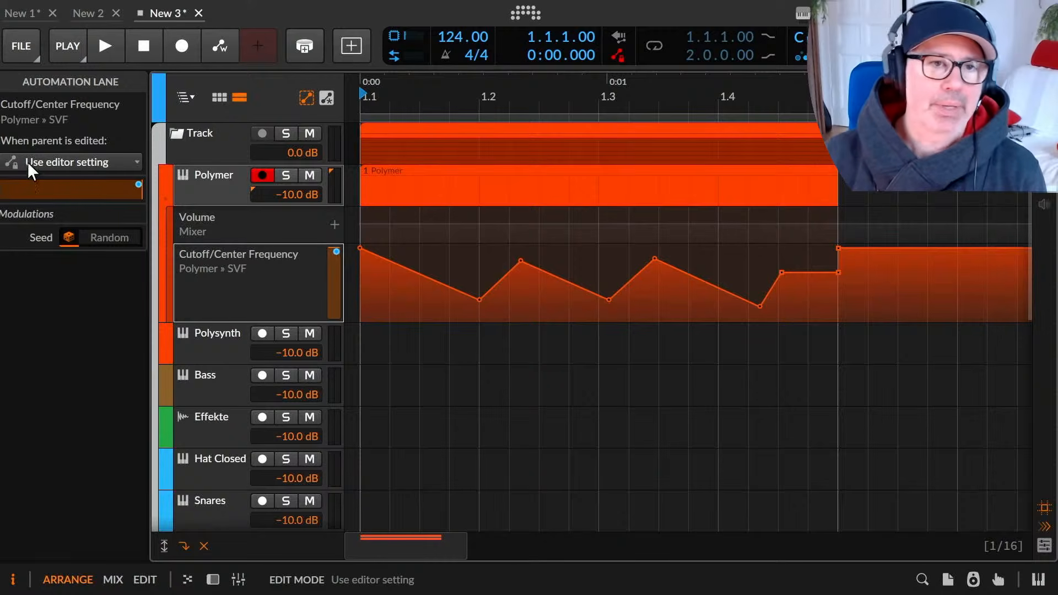
pyautogui.click(72, 163)
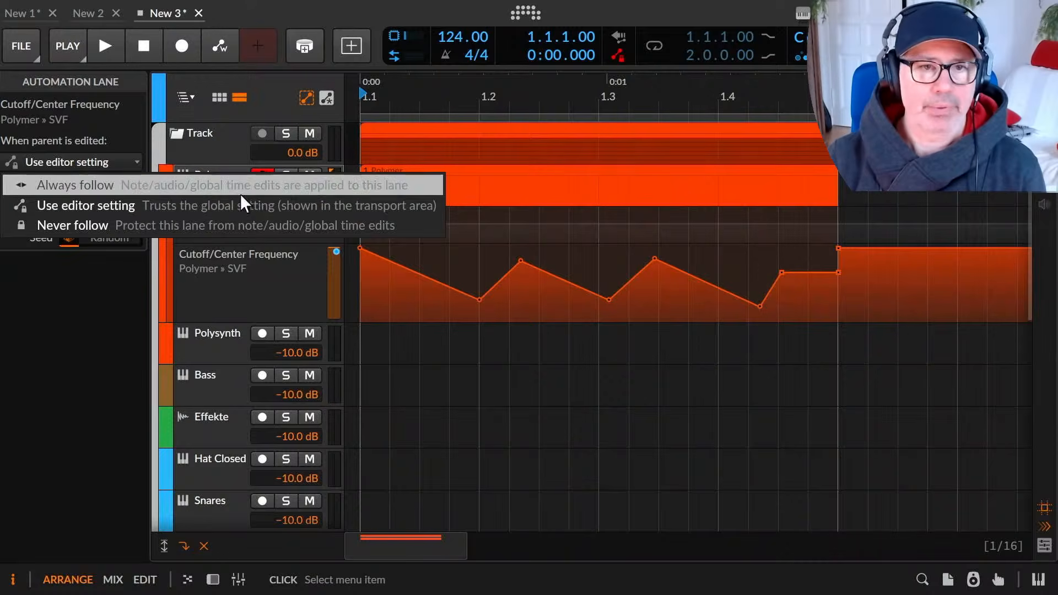
pyautogui.click(195, 219)
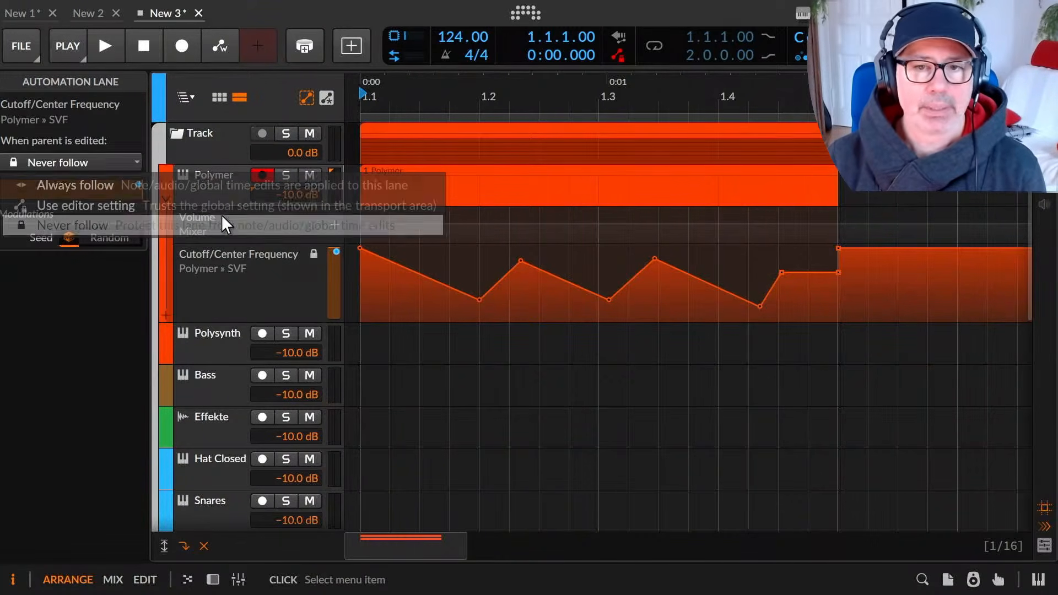
# Try to convert the Cutoff automation from 1.1.1.00 to 2.1.1.00 back into an automation clip.
pyautogui.moveTo(362, 288); pyautogui.dragTo(838, 295)
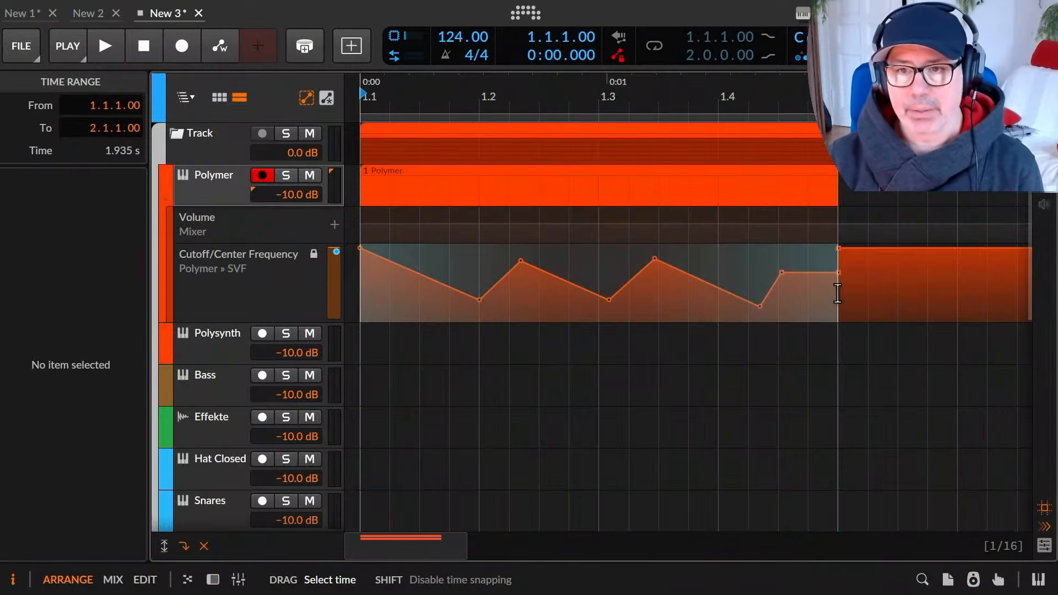
pyautogui.click(628, 298)
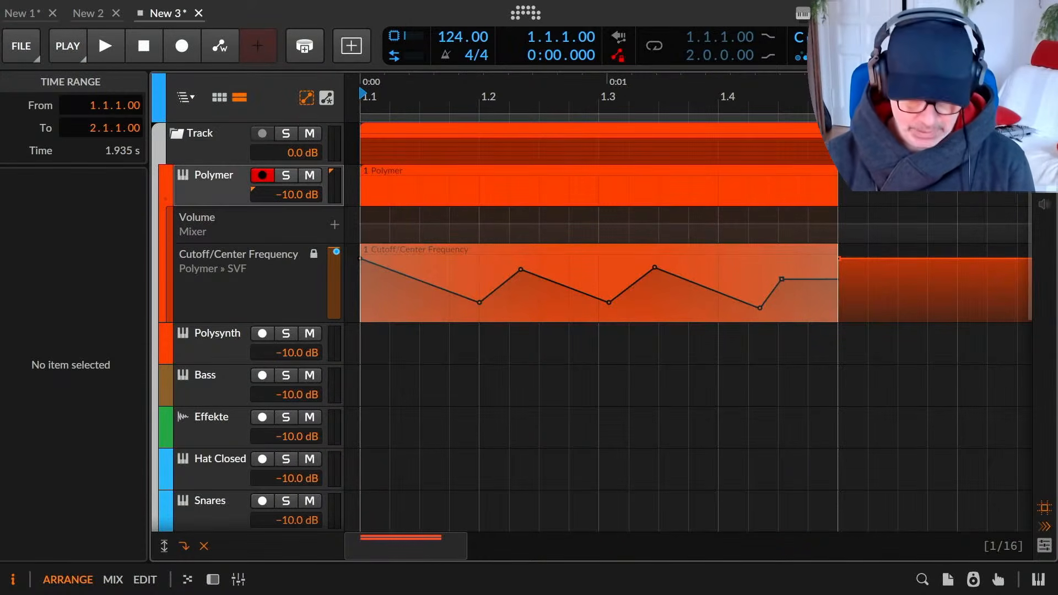
pyautogui.click(927, 287)
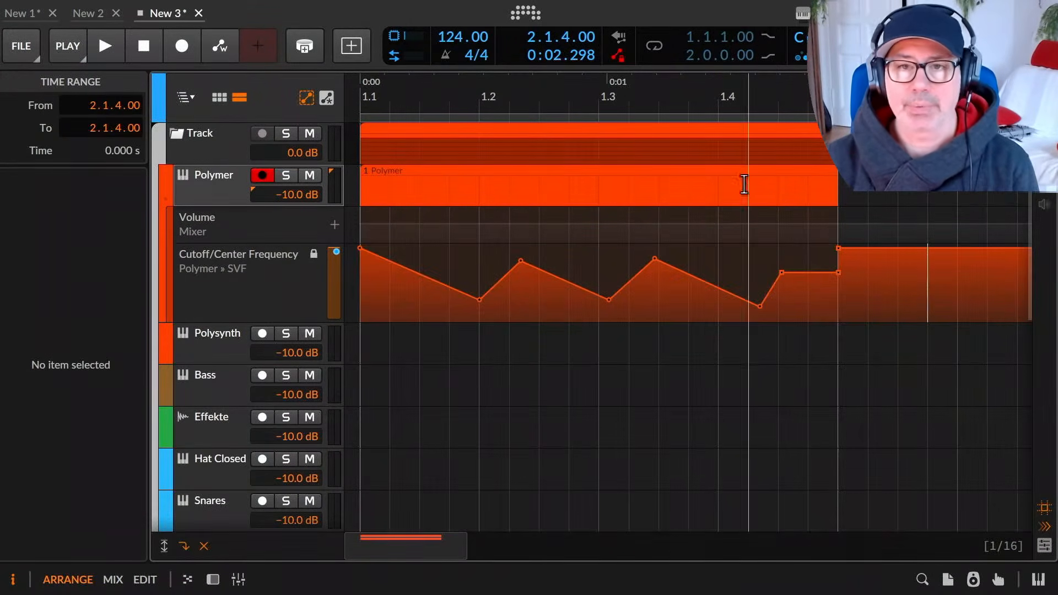
pyautogui.click(511, 110)
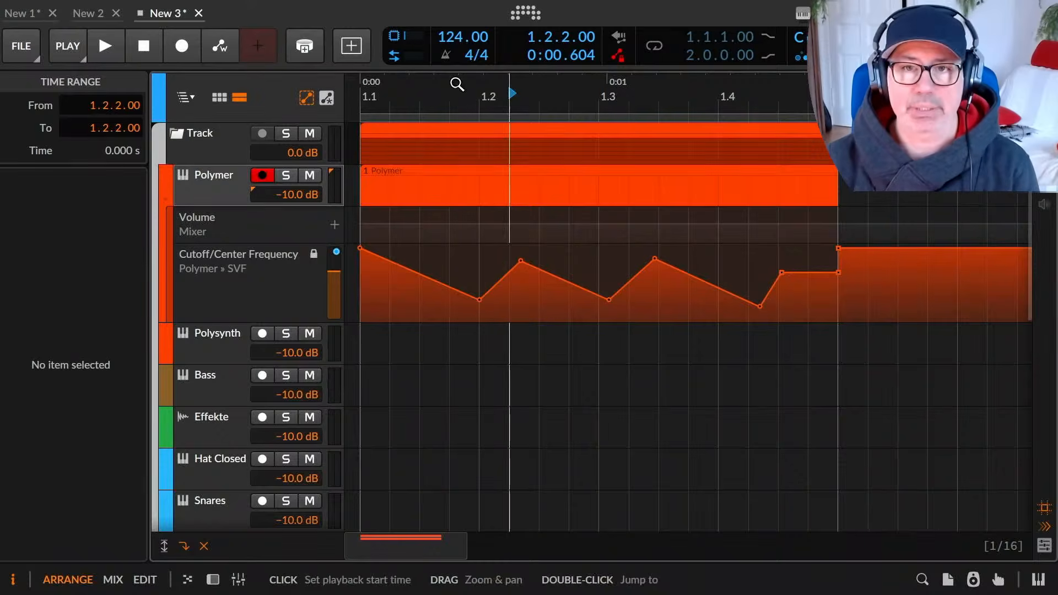
pyautogui.moveTo(455, 85); pyautogui.dragTo(455, 105)
# Restore the half-width Bitwig window beside the release notes and highlight the Always follow entry and its note on connected lanes.
pyautogui.moveTo(730, 6)
pyautogui.click(634, 5)
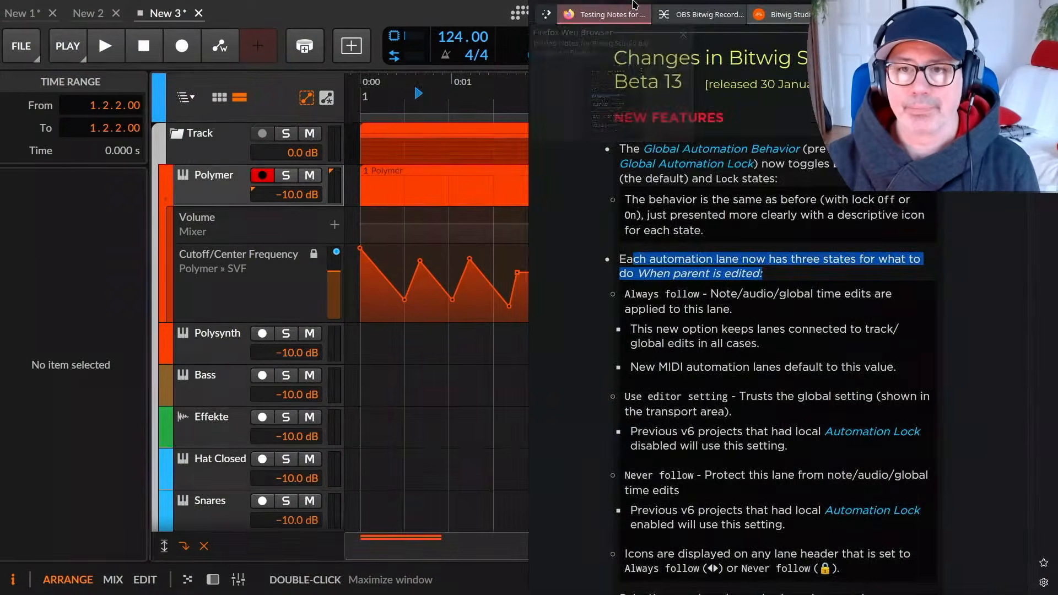
pyautogui.scroll(-3, 644, 183)
pyautogui.click(643, 183)
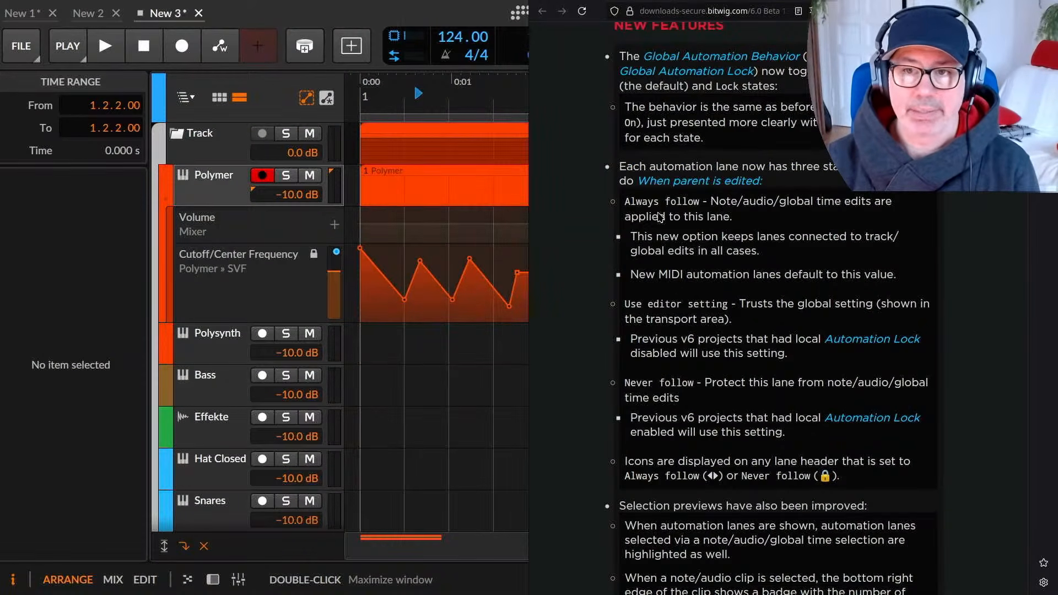
pyautogui.moveTo(629, 201); pyautogui.dragTo(892, 220)
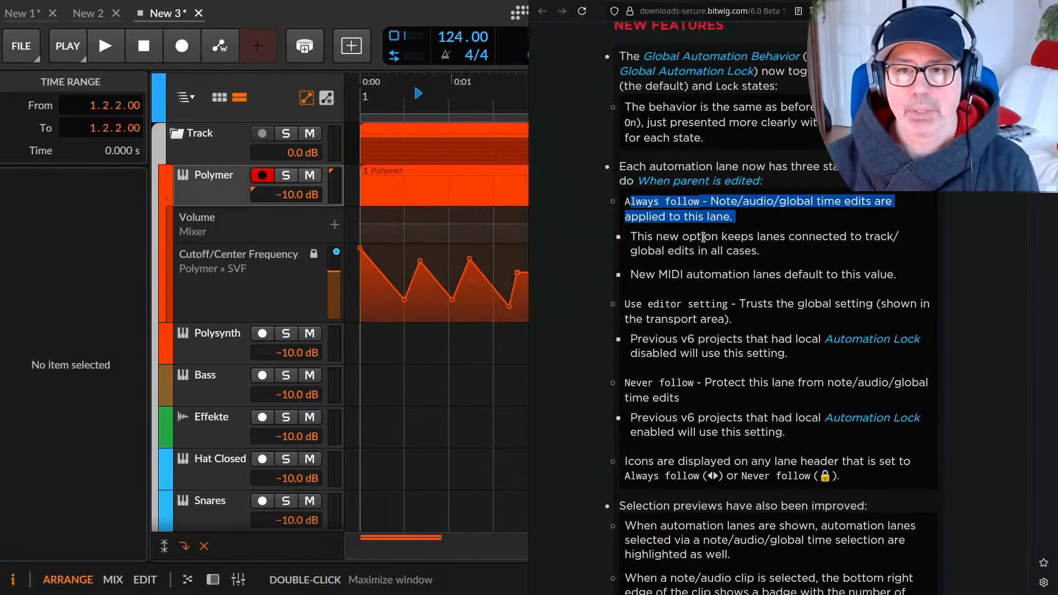
pyautogui.moveTo(631, 236); pyautogui.dragTo(900, 250)
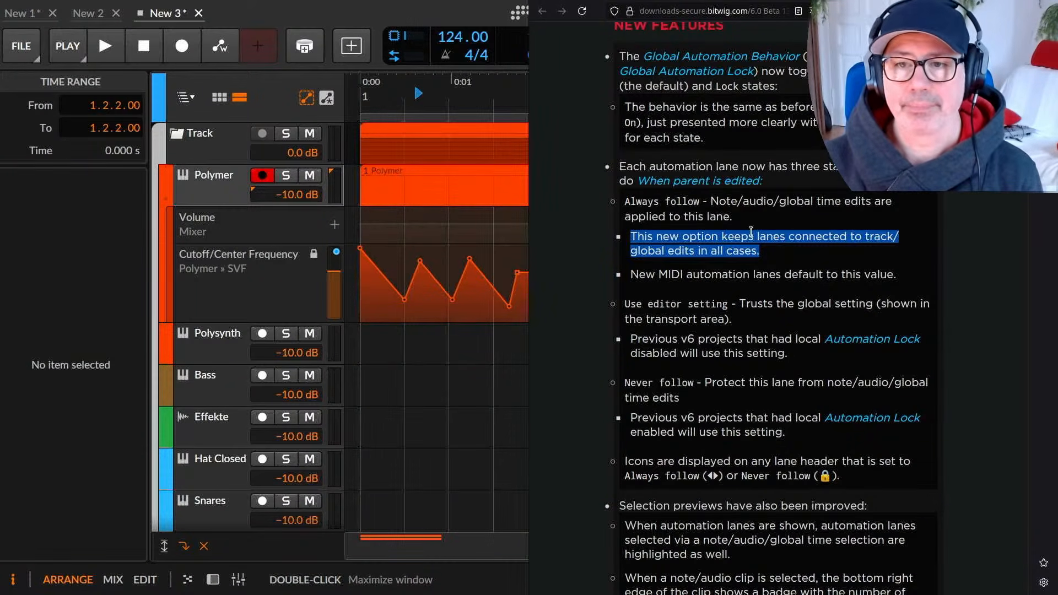
pyautogui.click(653, 203)
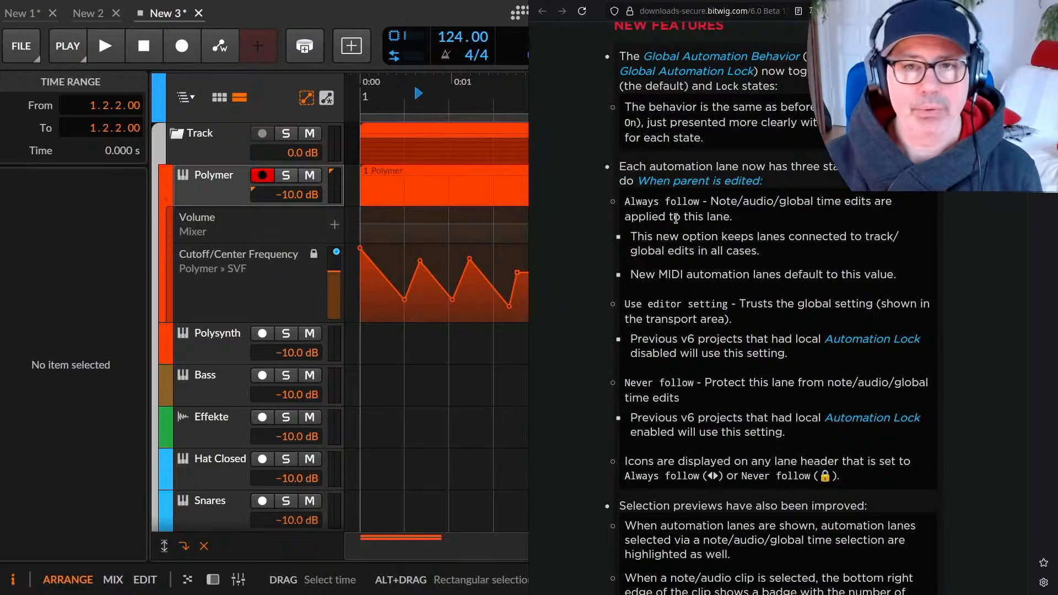
# Highlight the release notes on the default for new MIDI automation lanes and on the Use editor setting option.
pyautogui.scroll(-3, 700, 270)
pyautogui.moveTo(637, 183); pyautogui.dragTo(917, 194)
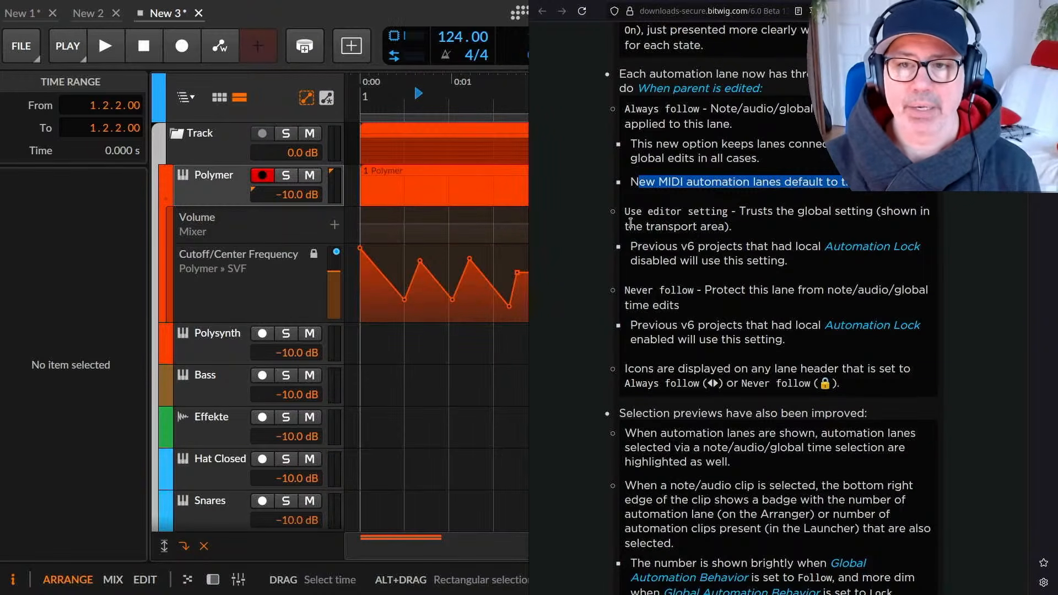
pyautogui.moveTo(631, 182); pyautogui.dragTo(841, 182)
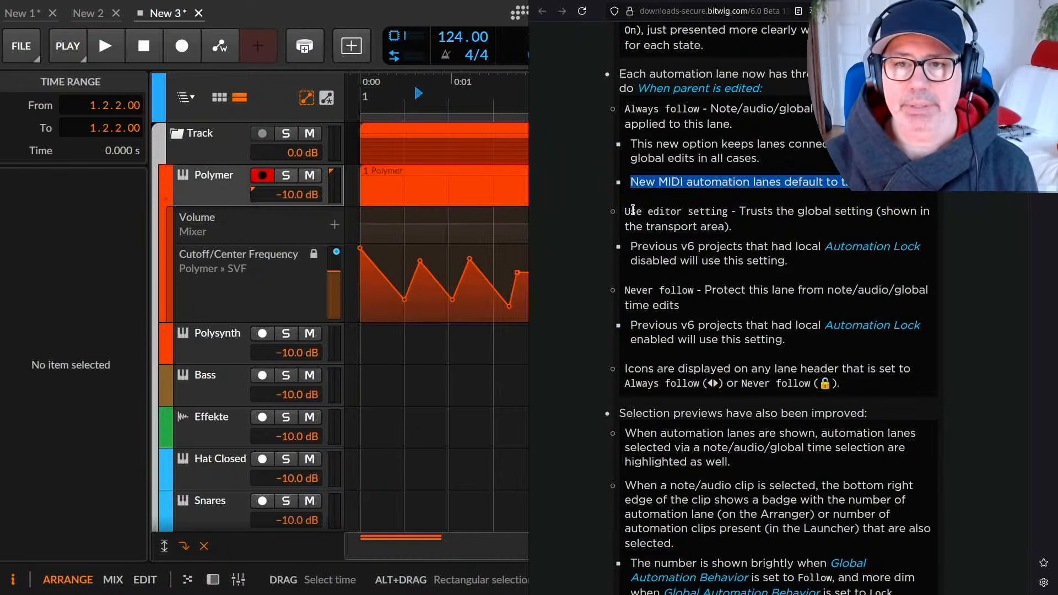
pyautogui.moveTo(628, 210); pyautogui.dragTo(931, 229)
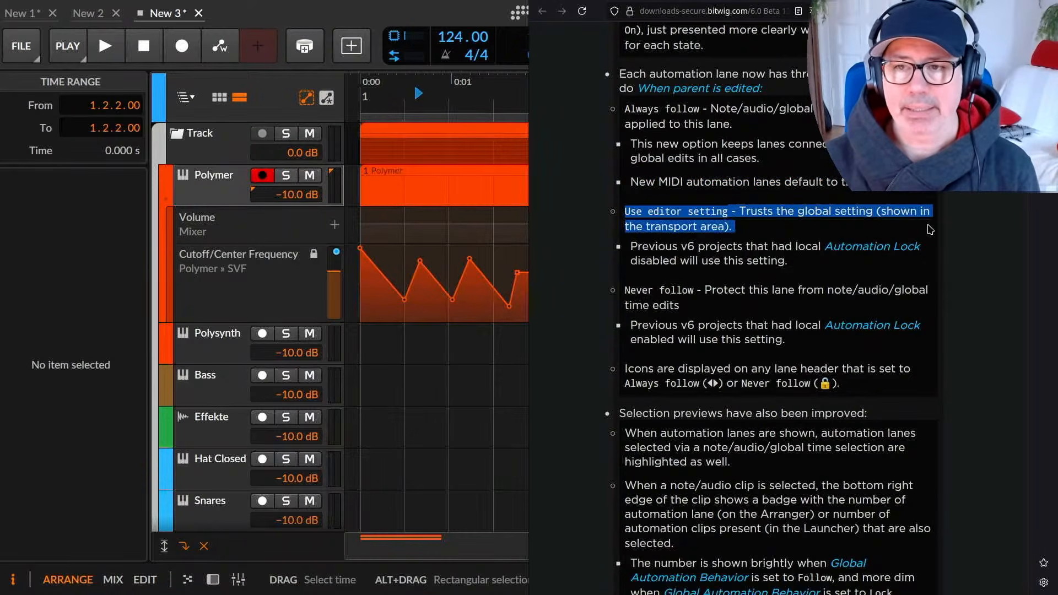
pyautogui.click(795, 211)
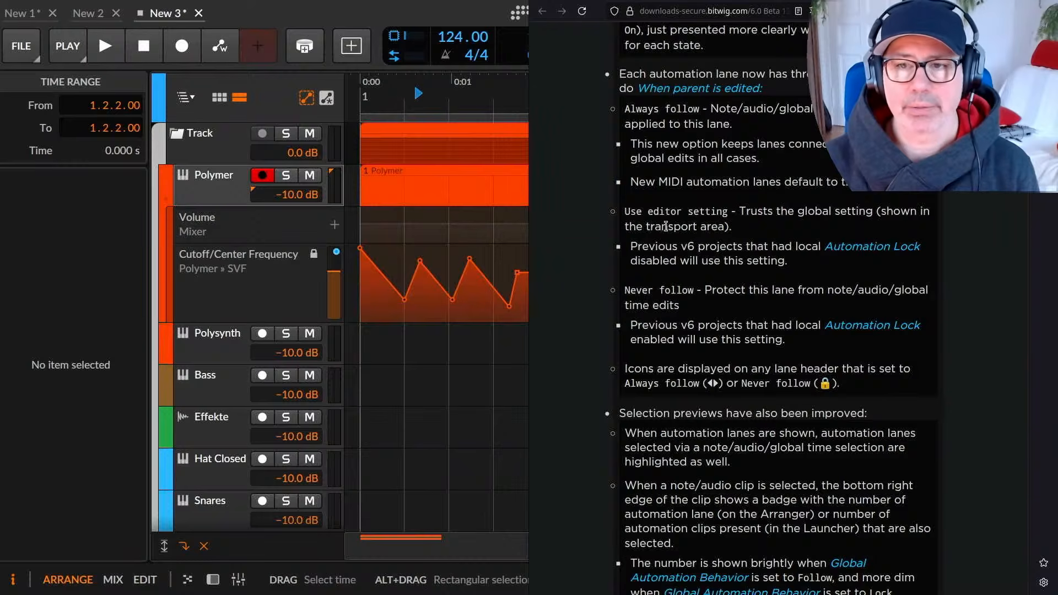
# Reposition the release notes window and highlight the note on v6 projects that had local Automation Lock disabled.
pyautogui.moveTo(615, 10); pyautogui.dragTo(611, 124)
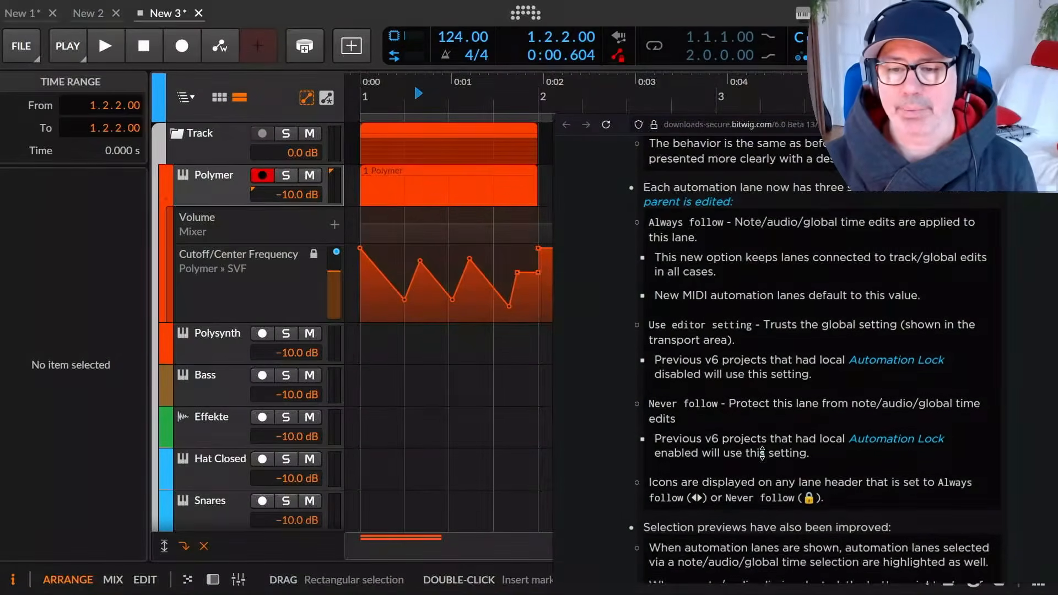
pyautogui.scroll(-3, 805, 286)
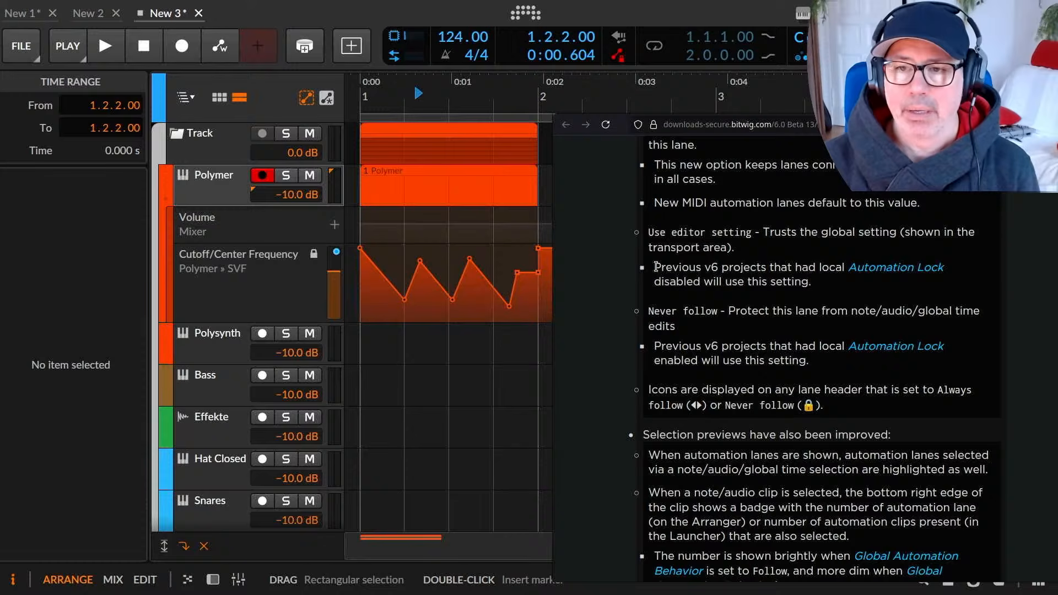
pyautogui.moveTo(654, 266); pyautogui.dragTo(979, 274)
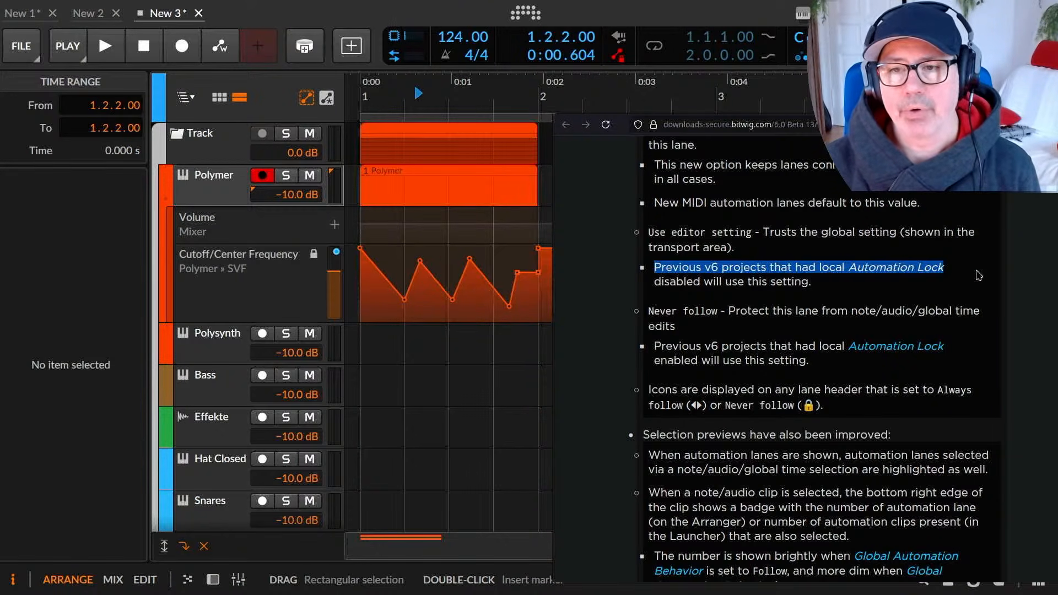
pyautogui.click(861, 288)
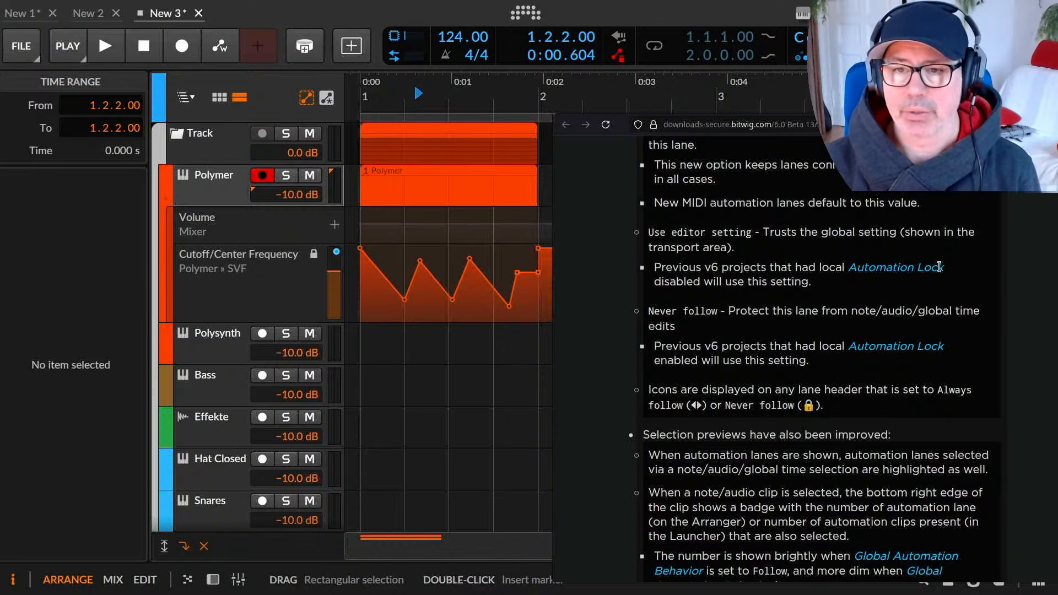
# Highlight the Use editor setting and Never follow entries and the note on v6 projects with Automation Lock enabled.
pyautogui.moveTo(651, 231); pyautogui.dragTo(948, 252)
pyautogui.moveTo(654, 310); pyautogui.dragTo(931, 326)
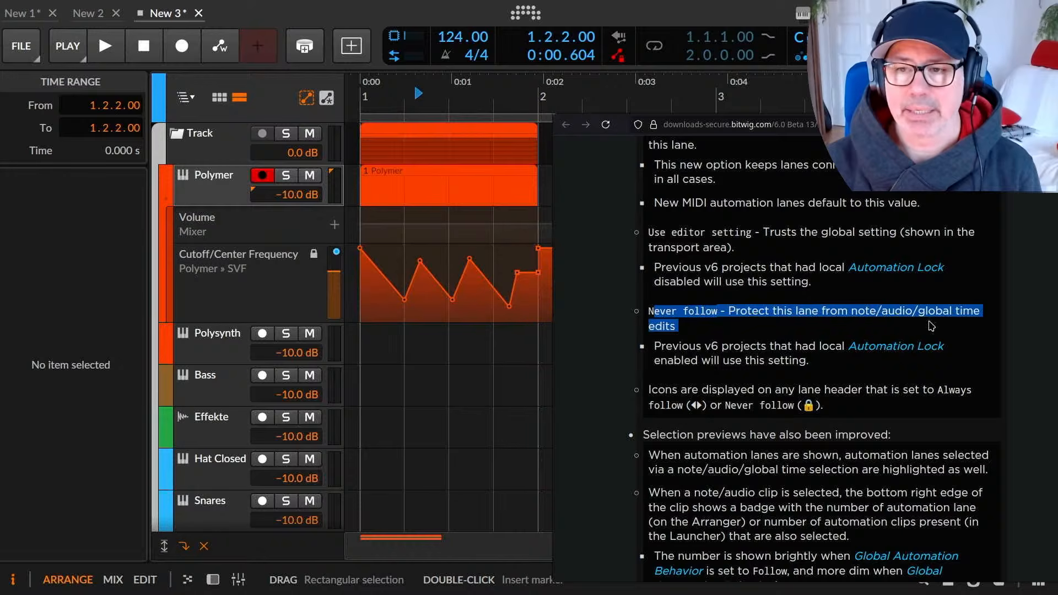
pyautogui.click(784, 337)
pyautogui.scroll(-1, 832, 330)
pyautogui.moveTo(653, 300); pyautogui.dragTo(895, 325)
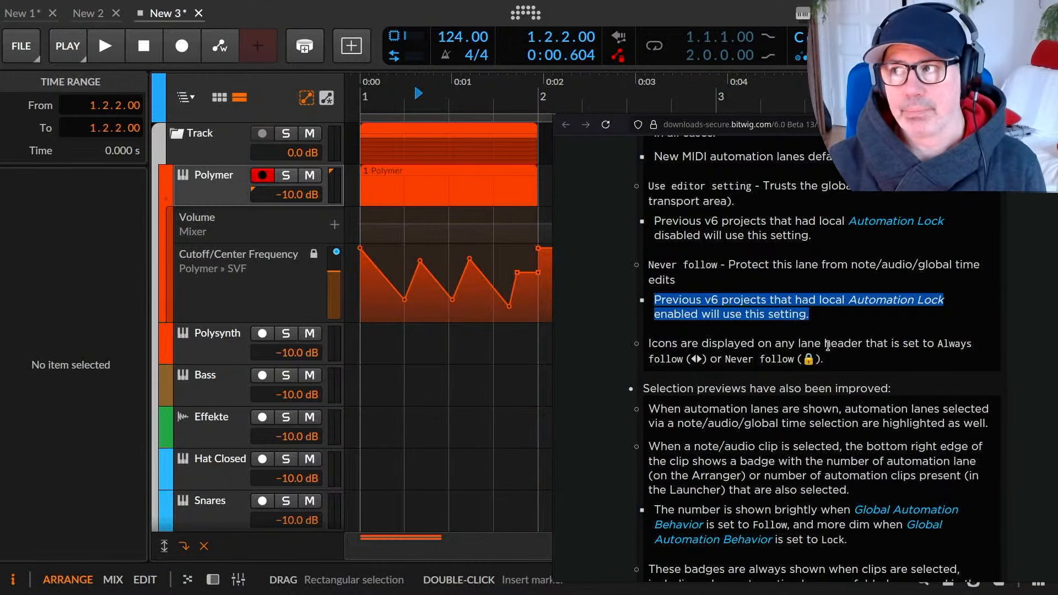
# Highlight the Always follow entry again and return to the notes on lane header icons.
pyautogui.scroll(3, 852, 341)
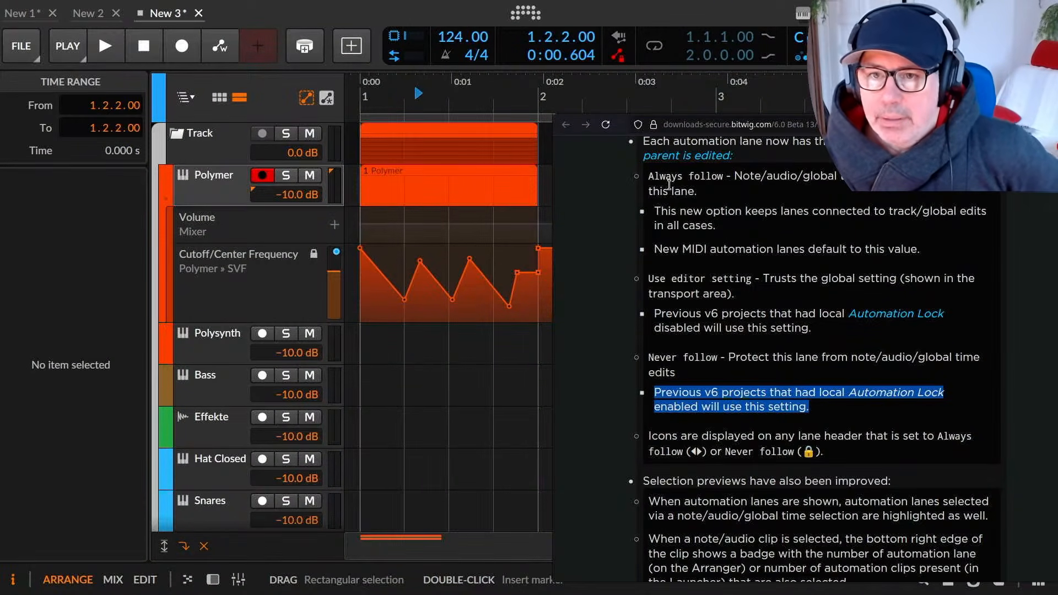
pyautogui.moveTo(648, 176); pyautogui.dragTo(741, 176)
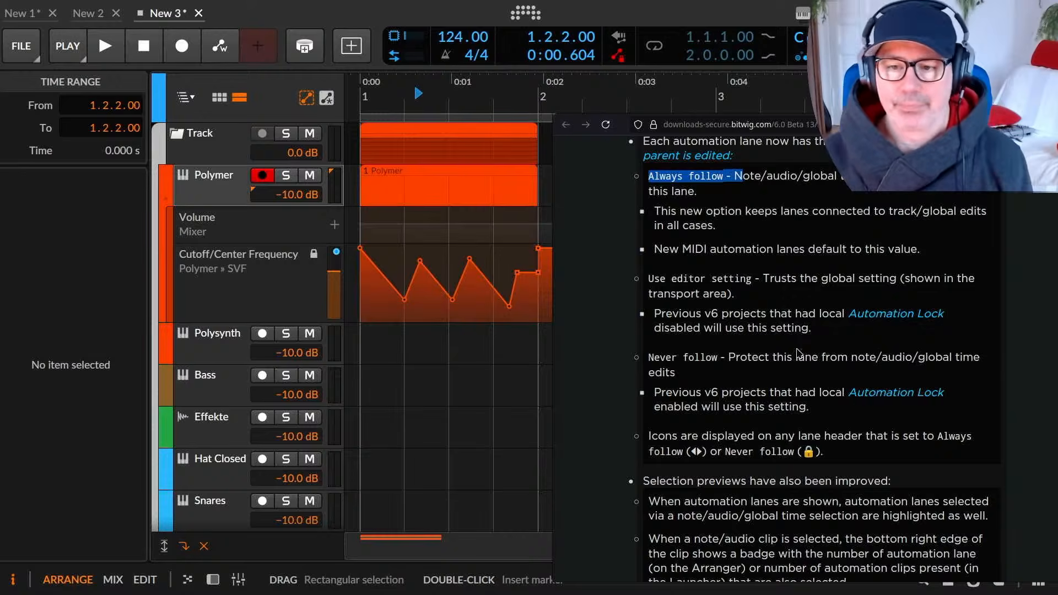
pyautogui.scroll(-3, 798, 352)
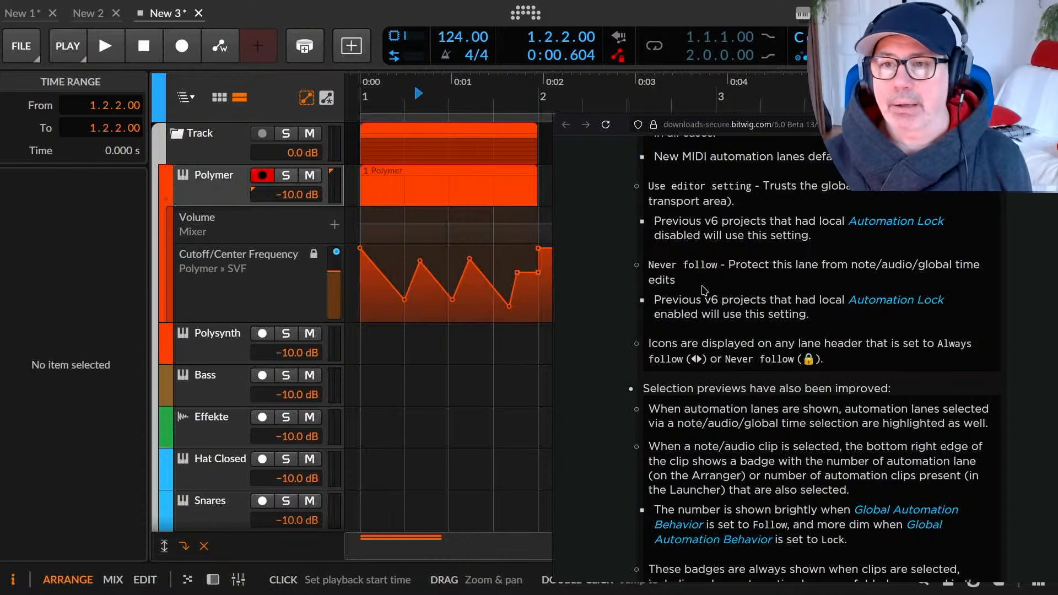
# Reposition the release notes and highlight the selection preview improvements, including the clip badge showing the number of selected automation lanes.
pyautogui.moveTo(616, 126); pyautogui.dragTo(589, 104)
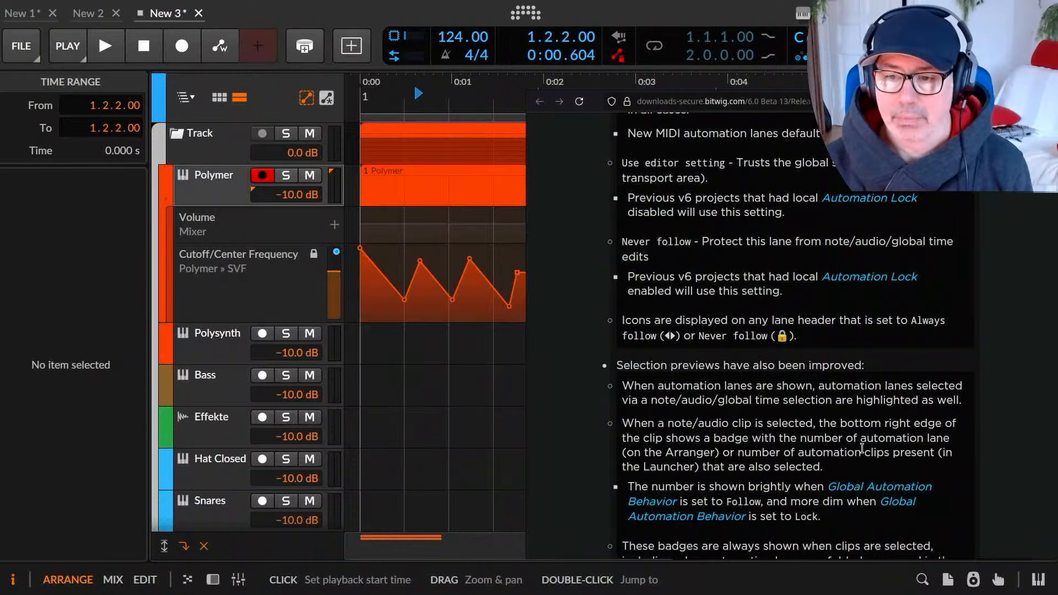
pyautogui.scroll(-3, 859, 443)
pyautogui.moveTo(639, 272); pyautogui.dragTo(885, 277)
pyautogui.moveTo(639, 293); pyautogui.dragTo(963, 309)
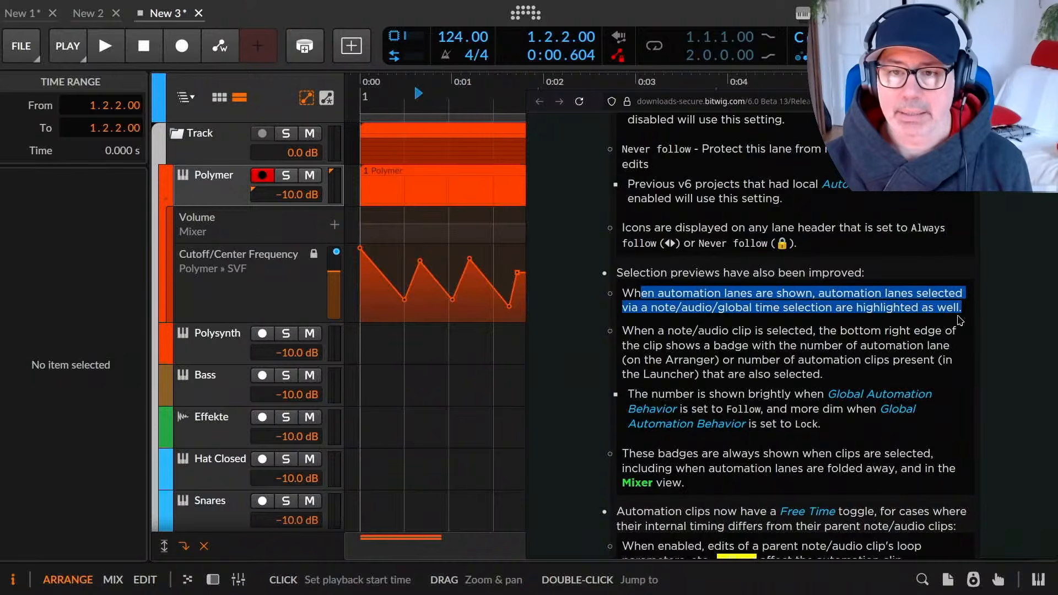
pyautogui.moveTo(686, 345); pyautogui.dragTo(751, 405)
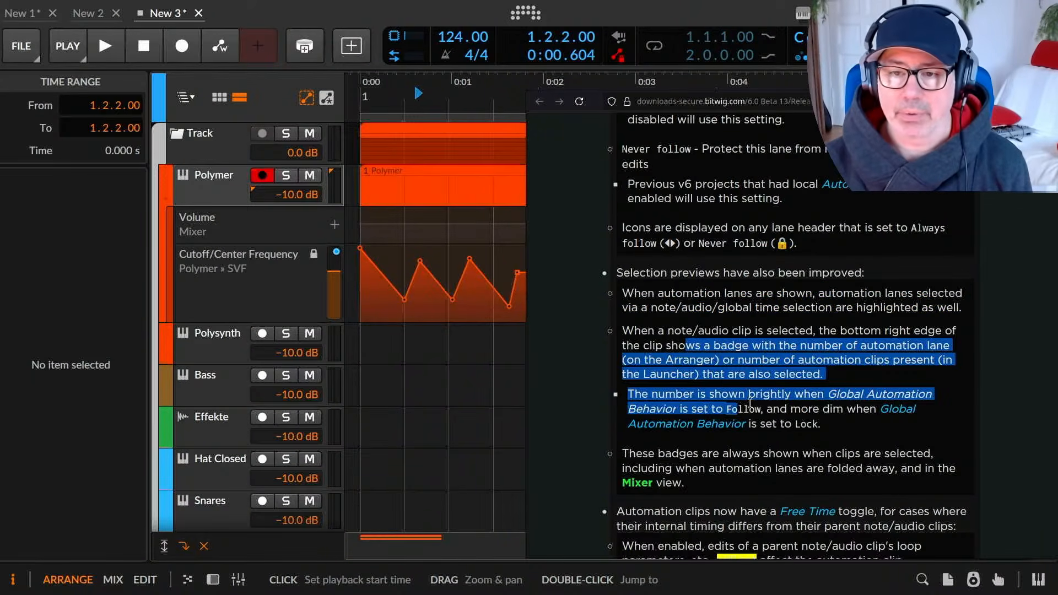
pyautogui.click(724, 392)
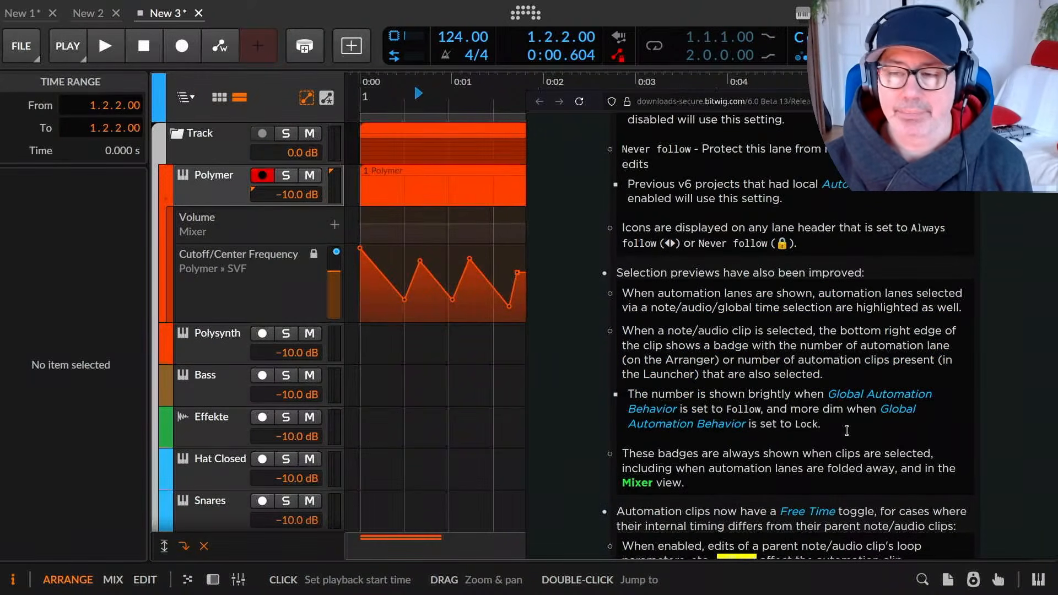
# Switch to Bitwig Studio, select the Polymer clip and examine the Cutoff/Center Frequency lane's options for when its parent is edited.
pyautogui.hotkey('alt', 'Tab')
pyautogui.click(433, 172)
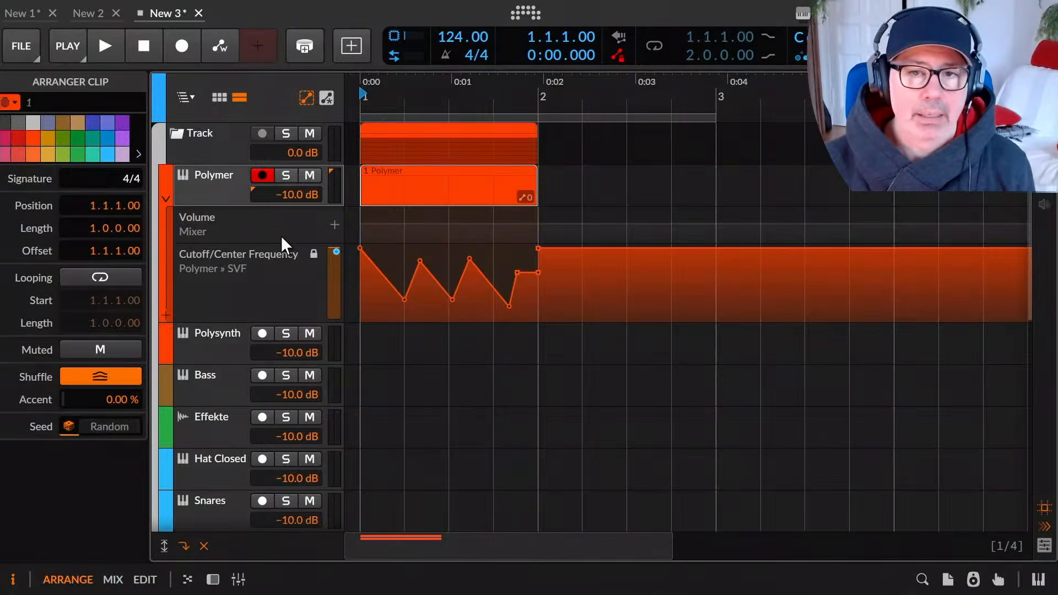
pyautogui.click(246, 264)
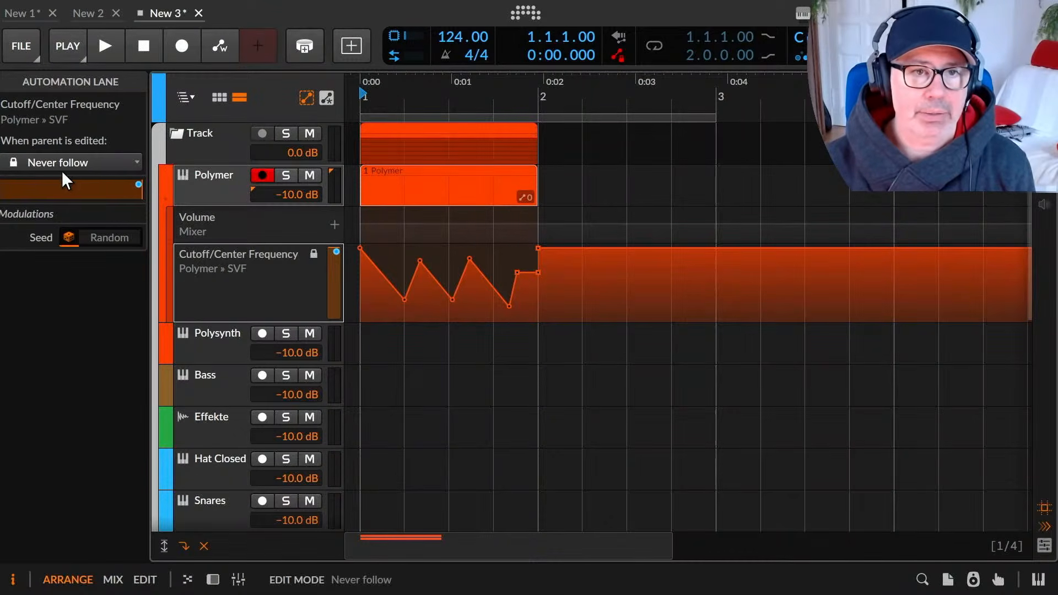
pyautogui.click(79, 160)
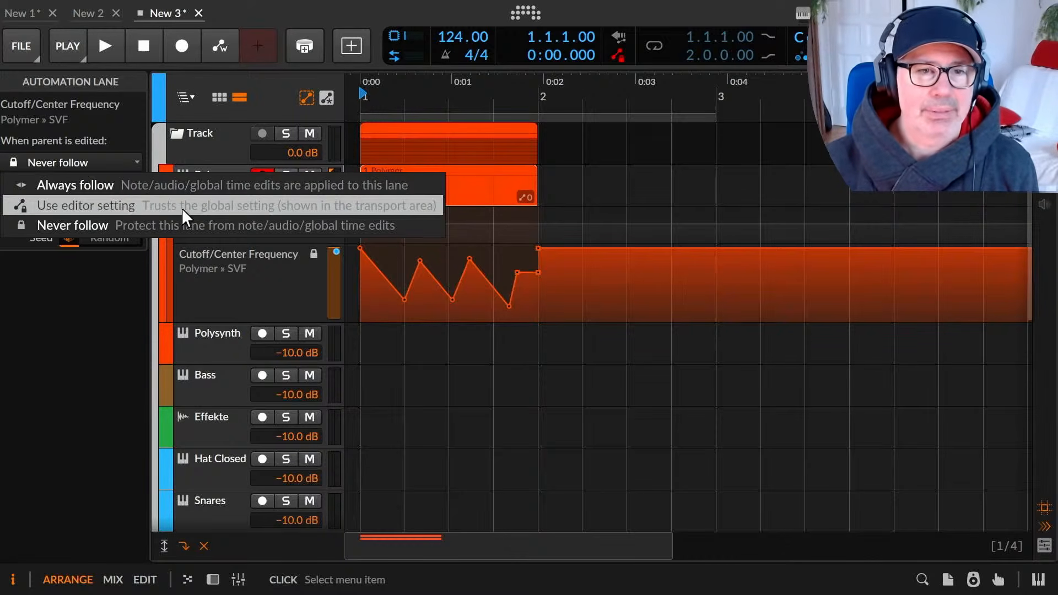
pyautogui.click(528, 259)
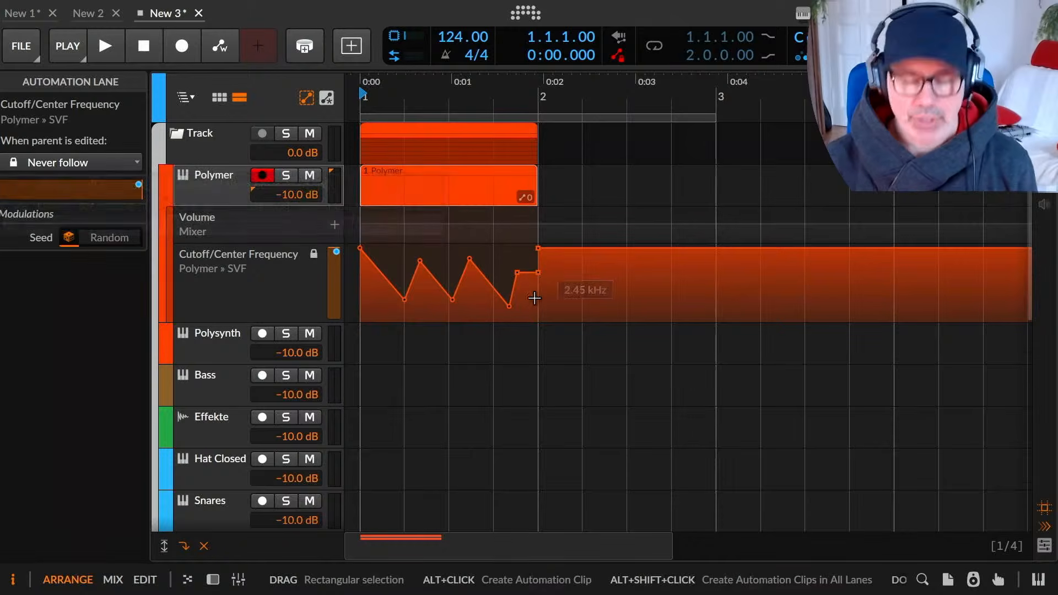
pyautogui.click(89, 160)
pyautogui.click(93, 158)
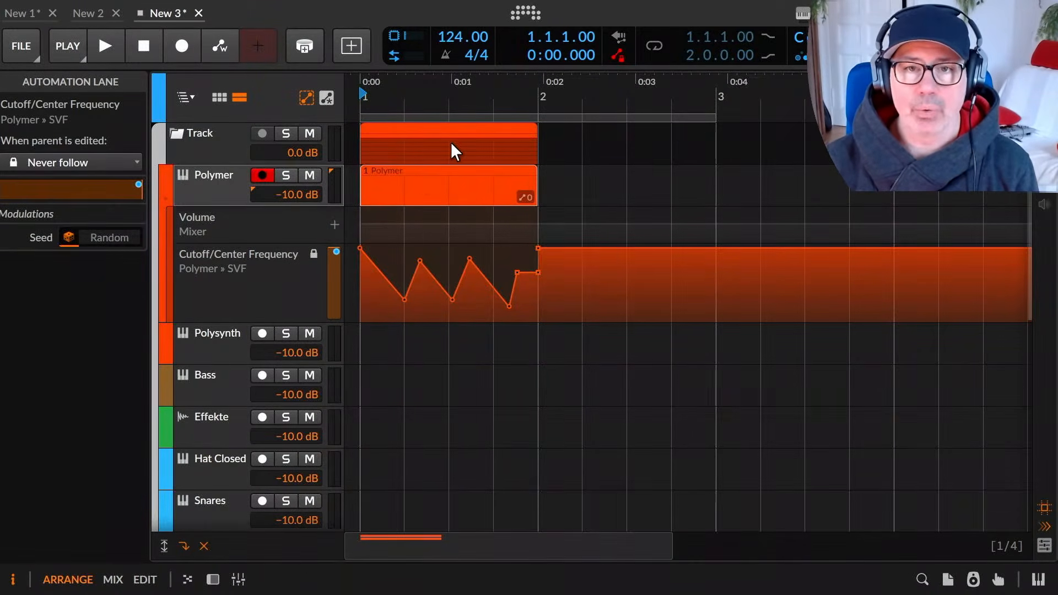
# Select the Polymer clip and set the global automation behavior to Follow.
pyautogui.moveTo(414, 174); pyautogui.dragTo(524, 157)
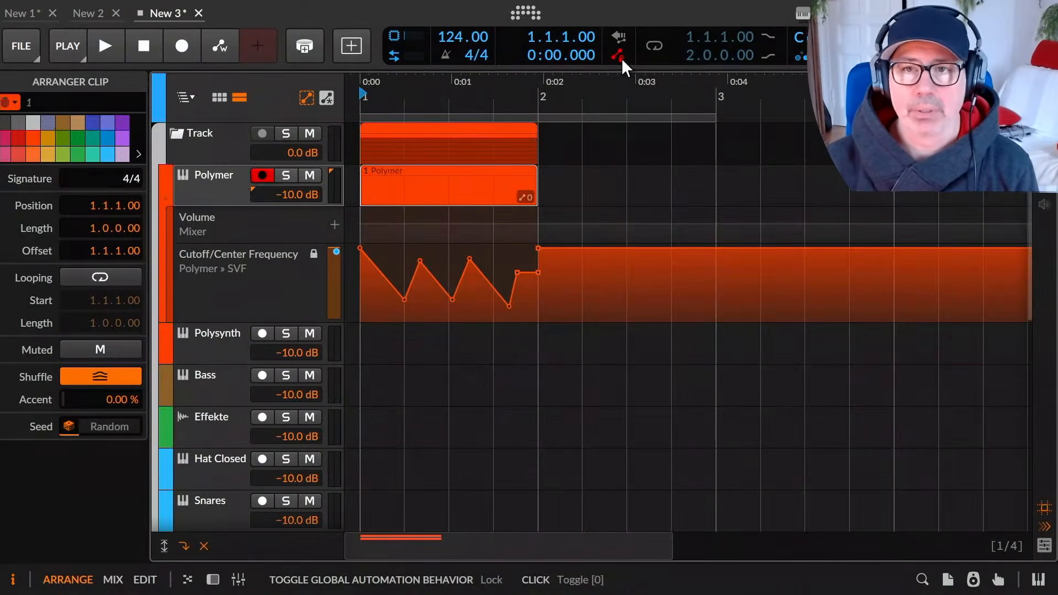
pyautogui.click(618, 55)
pyautogui.moveTo(413, 180)
pyautogui.mouseDown()
pyautogui.moveTo(572, 165)
pyautogui.moveTo(682, 176)
pyautogui.moveTo(424, 186)
pyautogui.mouseUp()
# Set the Cutoff/Center Frequency lane to Use editor setting, check it with the Polymer clip, and set the global automation behavior to Lock.
pyautogui.click(220, 269)
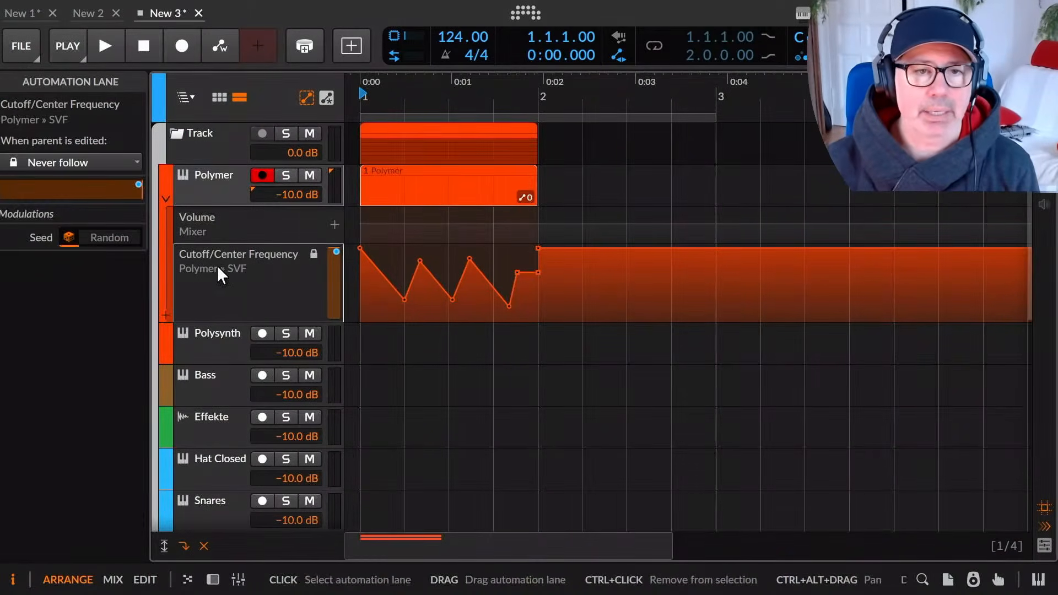
pyautogui.click(85, 160)
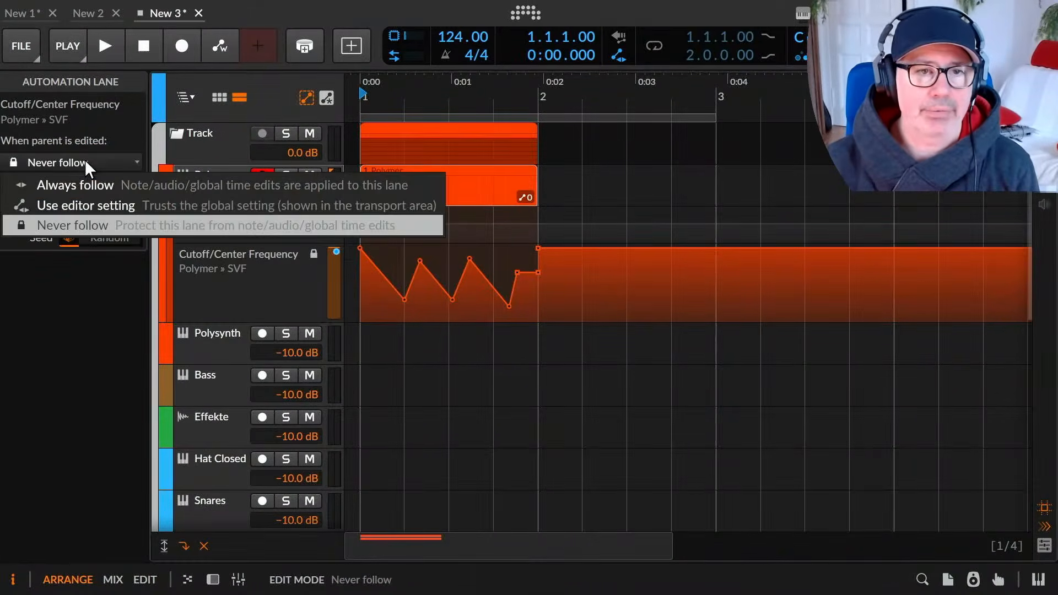
pyautogui.click(97, 204)
pyautogui.moveTo(411, 177); pyautogui.dragTo(389, 189)
pyautogui.click(623, 54)
# Set the Cutoff/Center Frequency lane's behavior when its parent is edited to Always follow.
pyautogui.click(231, 234)
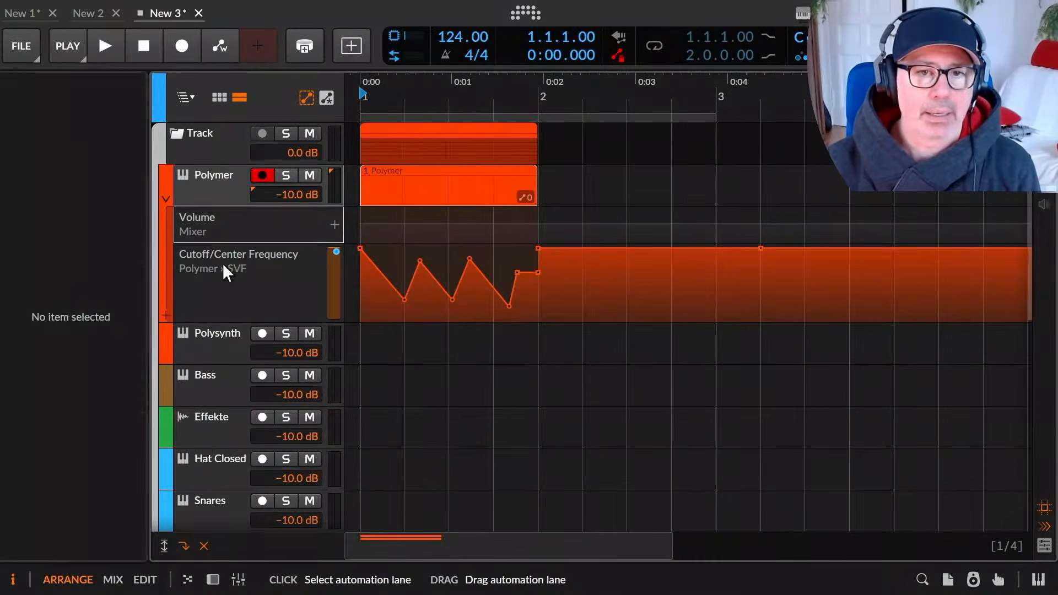
pyautogui.click(220, 269)
pyautogui.click(104, 163)
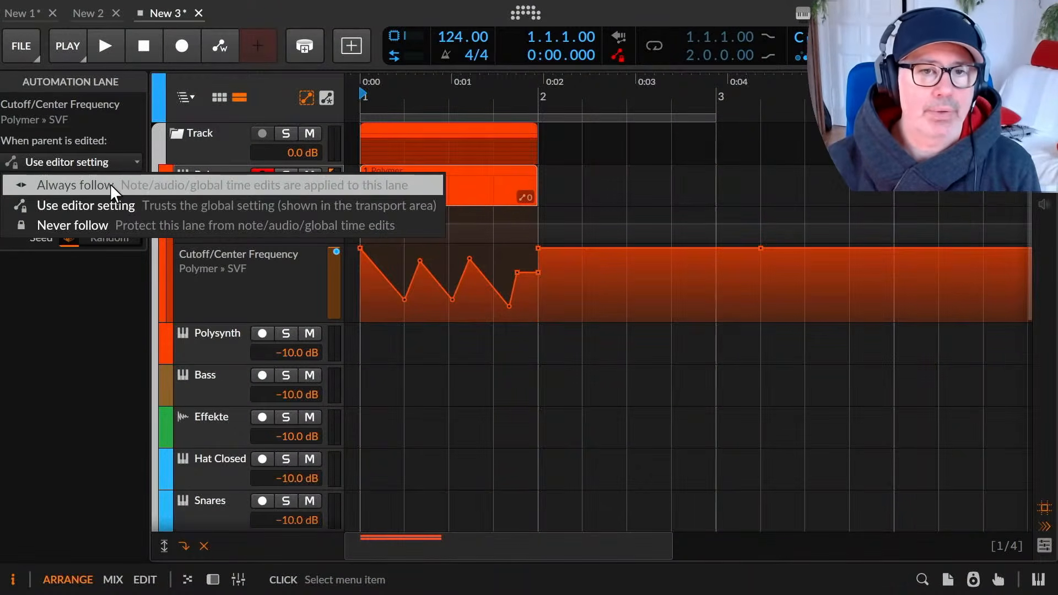
pyautogui.click(123, 182)
# Test moving the Polymer clip with the global automation behavior on Lock and then on Follow, undoing the moves.
pyautogui.moveTo(477, 182); pyautogui.dragTo(695, 183)
pyautogui.hotkey('ctrl', 'z')
pyautogui.click(619, 54)
pyautogui.moveTo(483, 177)
pyautogui.mouseDown()
pyautogui.moveTo(696, 177)
pyautogui.moveTo(481, 180)
pyautogui.mouseUp()
pyautogui.hotkey('ctrl', 'z')
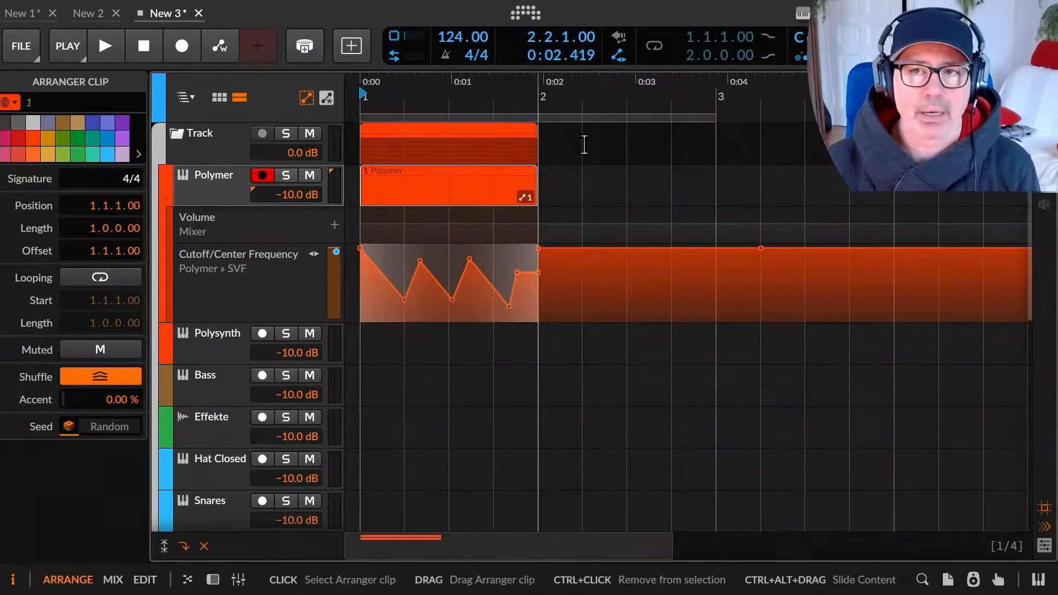
pyautogui.moveTo(689, 173); pyautogui.dragTo(455, 176)
pyautogui.click(620, 57)
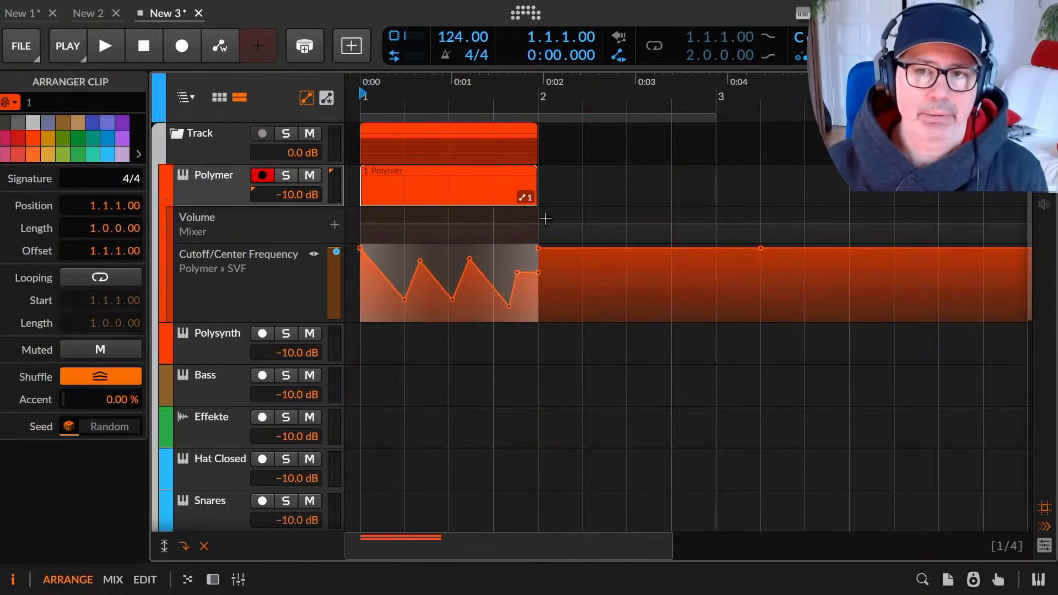
# Create a second one-bar clip on the Polymer track and move it to 2.3.1.00.
pyautogui.click(270, 296)
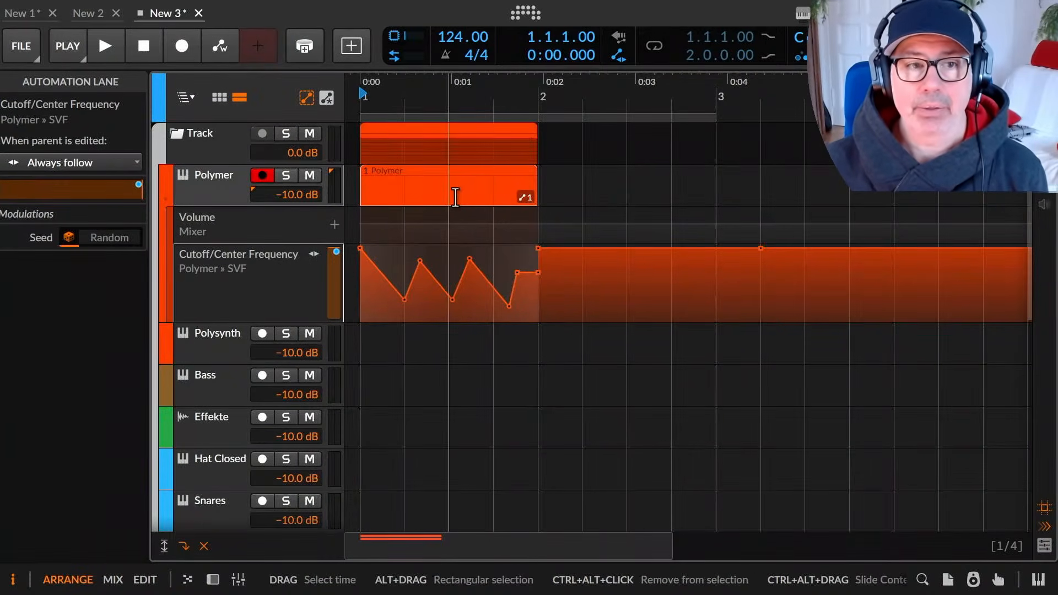
pyautogui.click(475, 170)
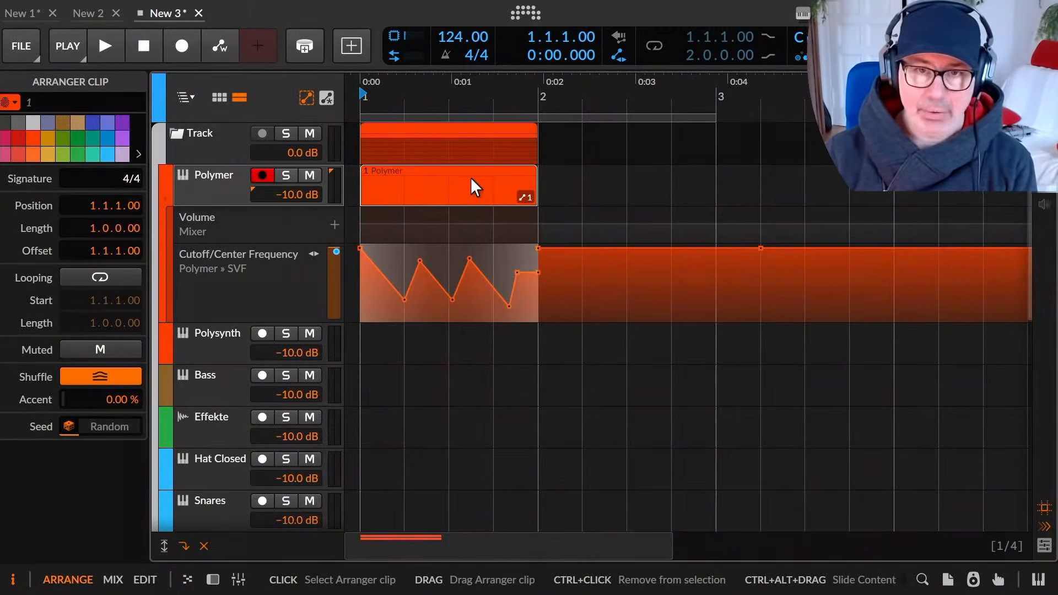
pyautogui.doubleClick(630, 185)
pyautogui.moveTo(609, 164); pyautogui.dragTo(679, 171)
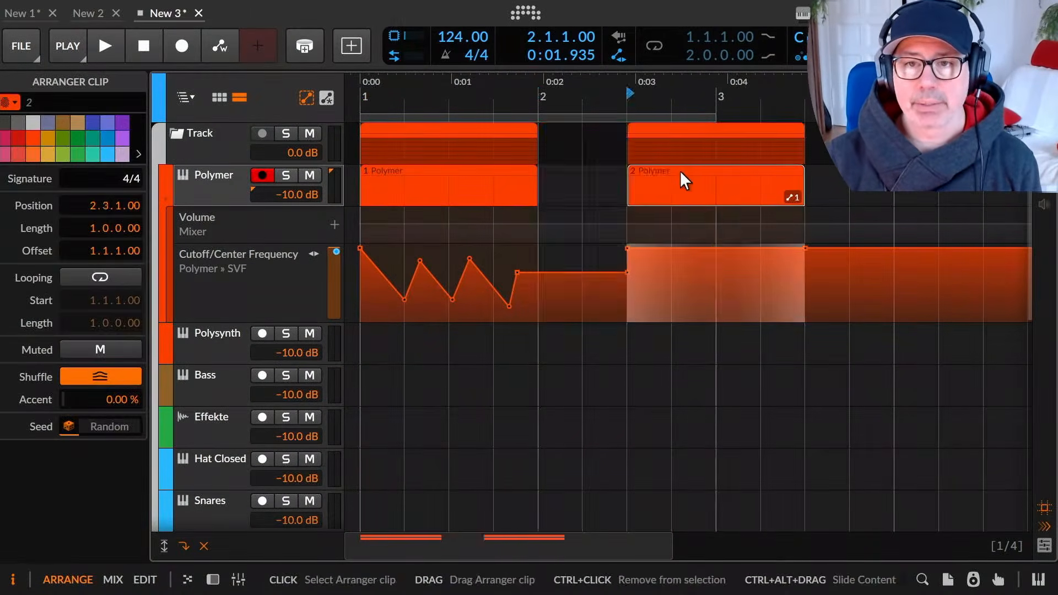
# Compare the automation badges on the two Polymer clips, switching the global automation behavior to Lock and back to Follow.
pyautogui.click(470, 171)
pyautogui.click(744, 172)
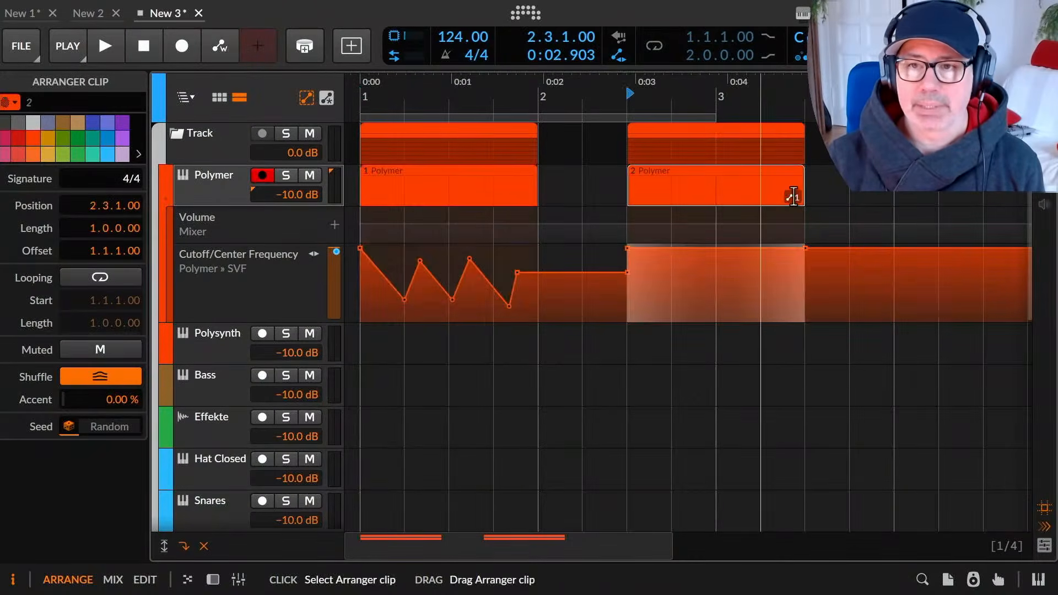
pyautogui.click(510, 172)
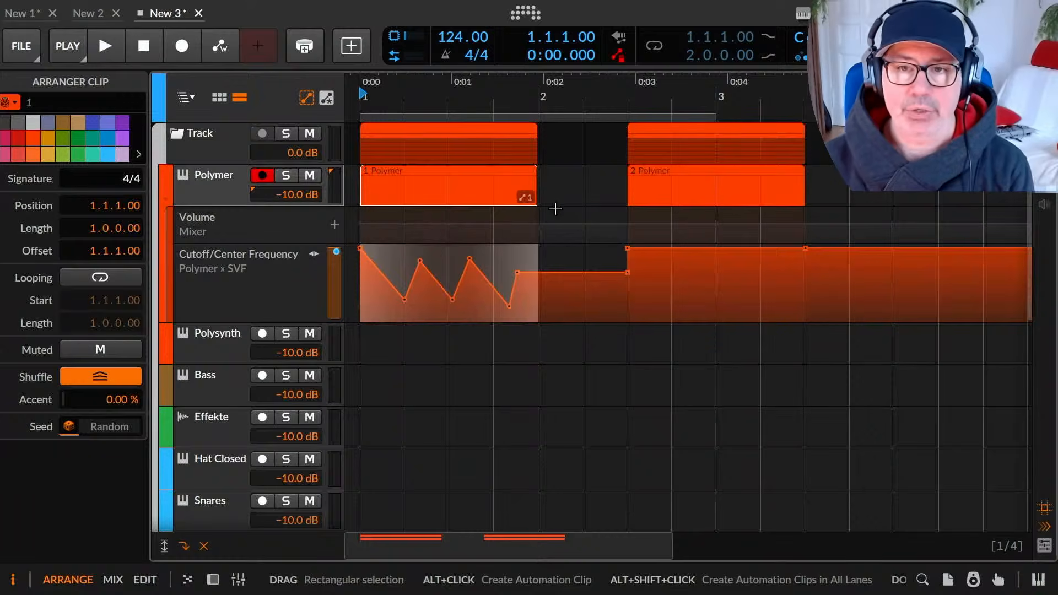
pyautogui.click(618, 55)
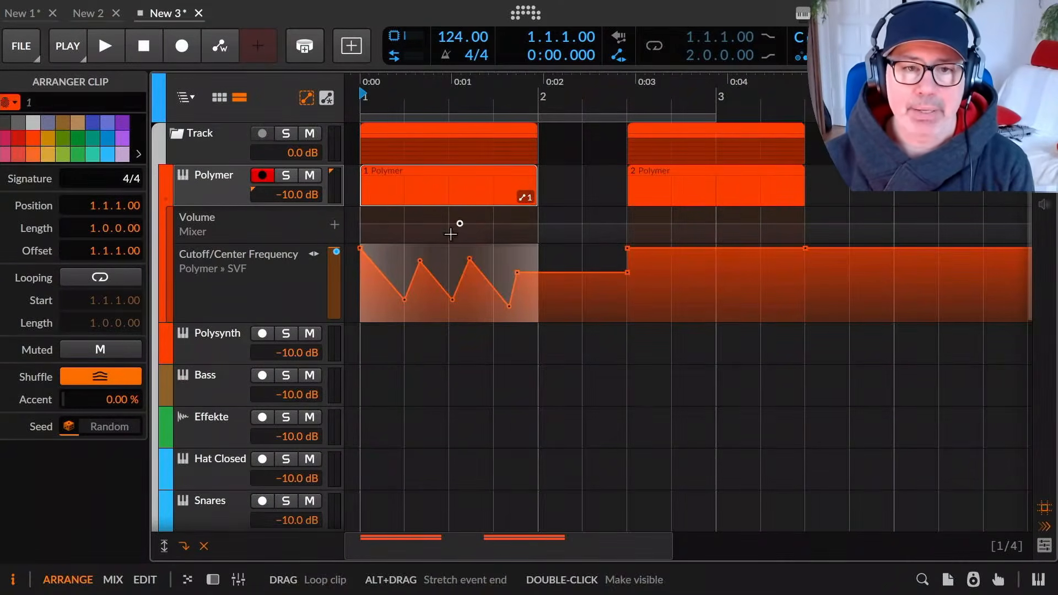
# Show the Polymer device and add automation lanes for its ADSR Decay, Sustain and Release.
pyautogui.press('d')
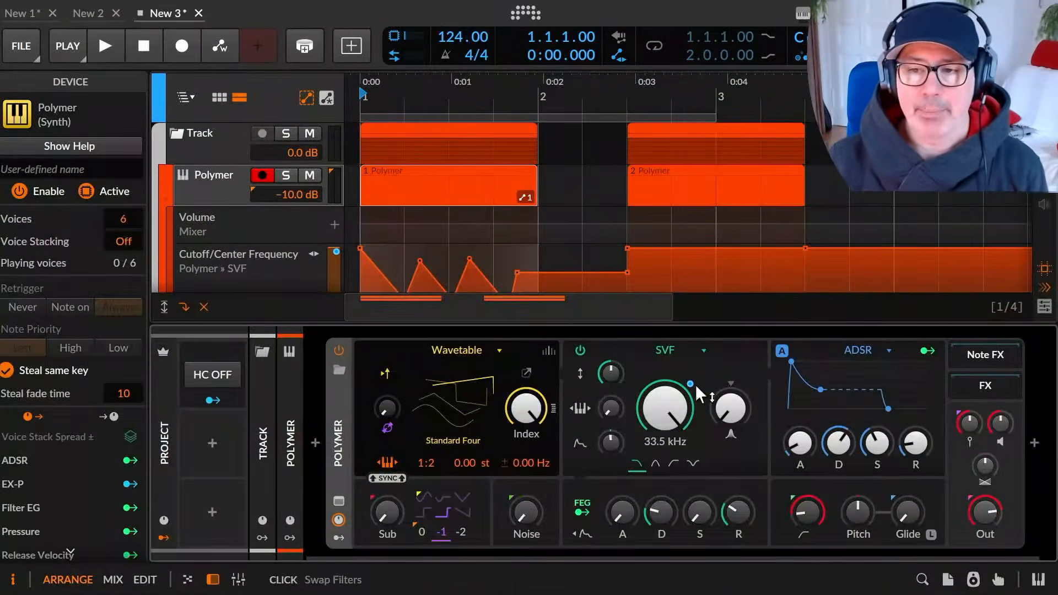
pyautogui.rightClick(839, 443)
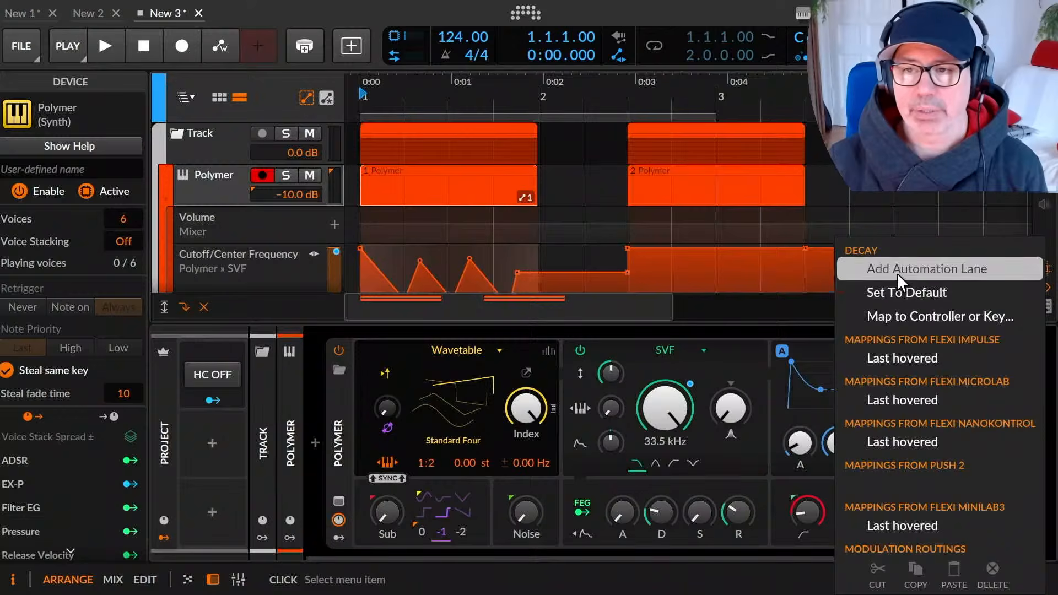
pyautogui.click(897, 272)
pyautogui.rightClick(888, 421)
pyautogui.click(936, 272)
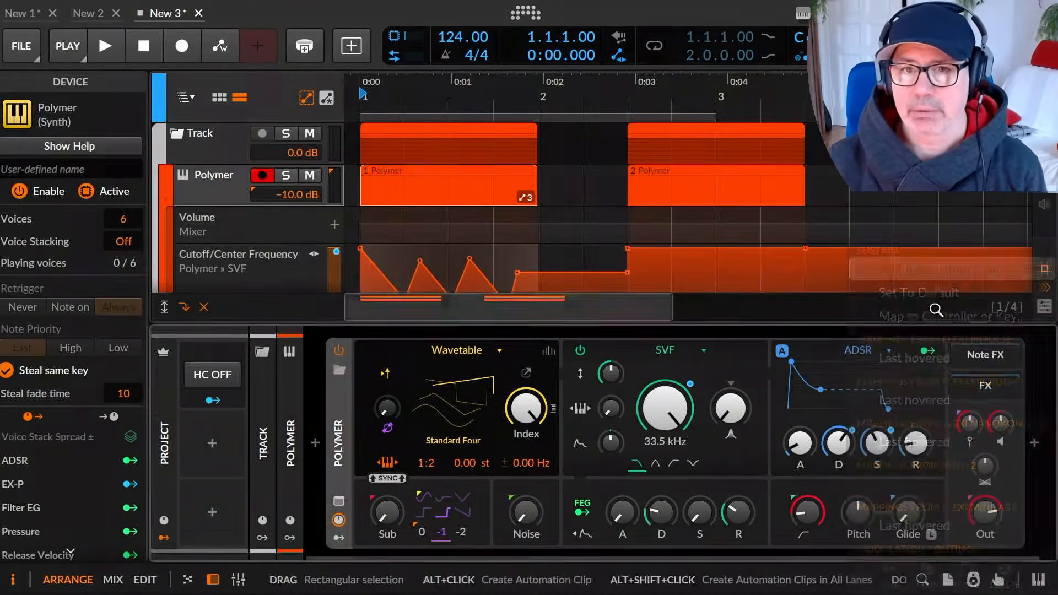
pyautogui.rightClick(913, 442)
pyautogui.click(940, 269)
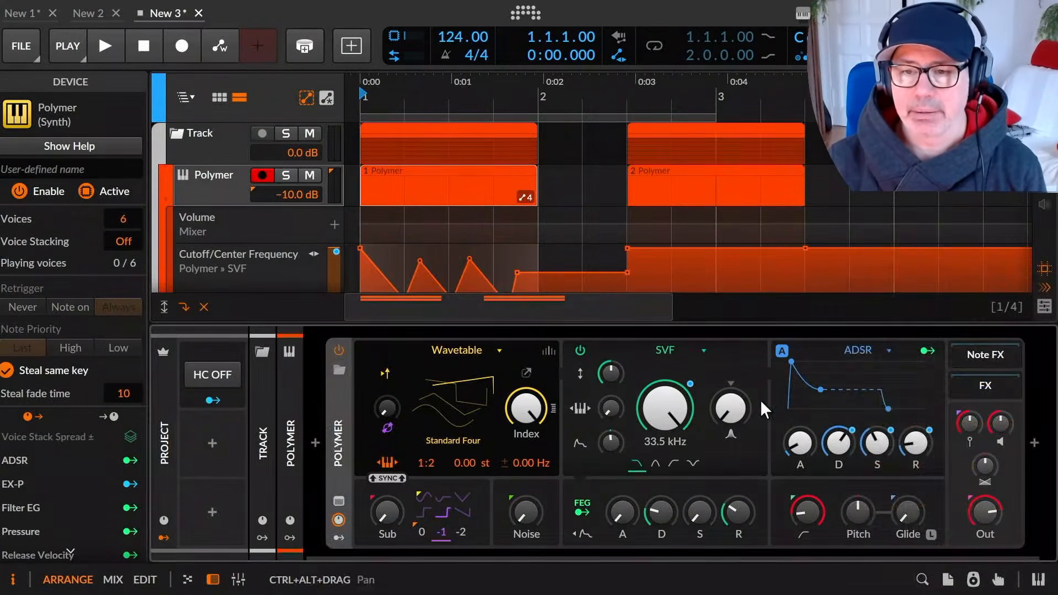
# Add an automation lane for the Polymer's SVF Resonance, hide the device view and select the first Polymer clip.
pyautogui.rightClick(732, 409)
pyautogui.click(818, 270)
pyautogui.press('d')
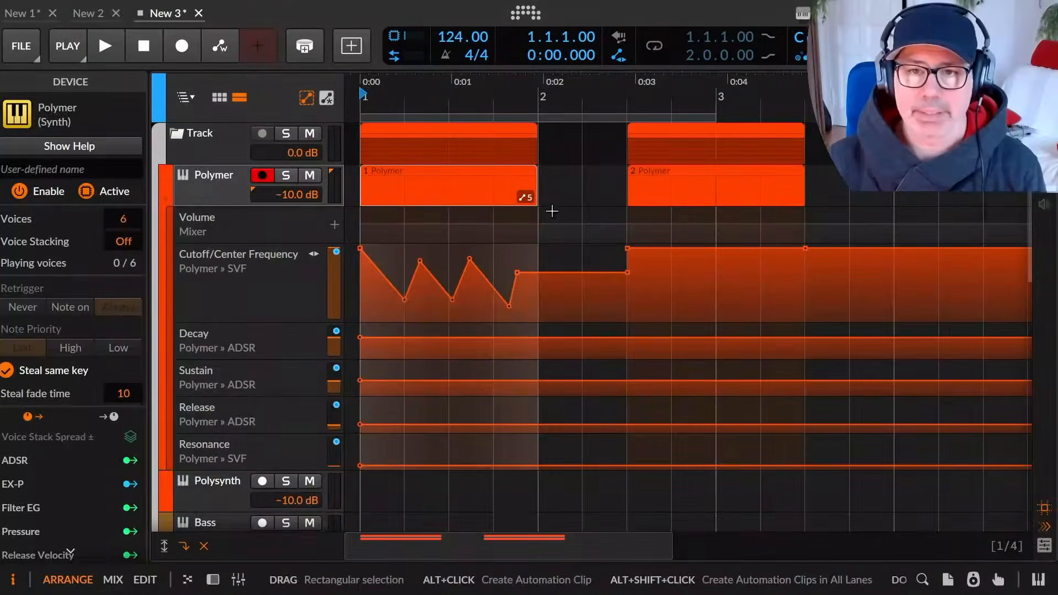
pyautogui.click(447, 174)
# Set the Decay and Release automation lanes to Never follow when their parent is edited.
pyautogui.click(264, 260)
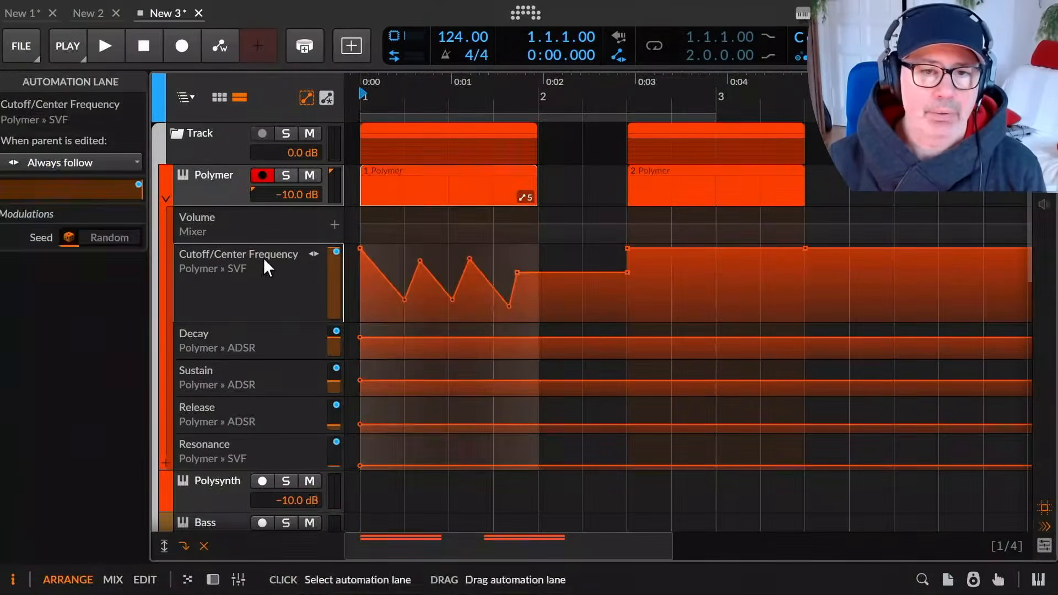
pyautogui.click(239, 335)
pyautogui.click(81, 167)
pyautogui.click(79, 217)
pyautogui.click(236, 424)
pyautogui.click(78, 164)
pyautogui.click(77, 223)
# Set the Resonance automation lane to Always follow when its parent is edited.
pyautogui.click(265, 448)
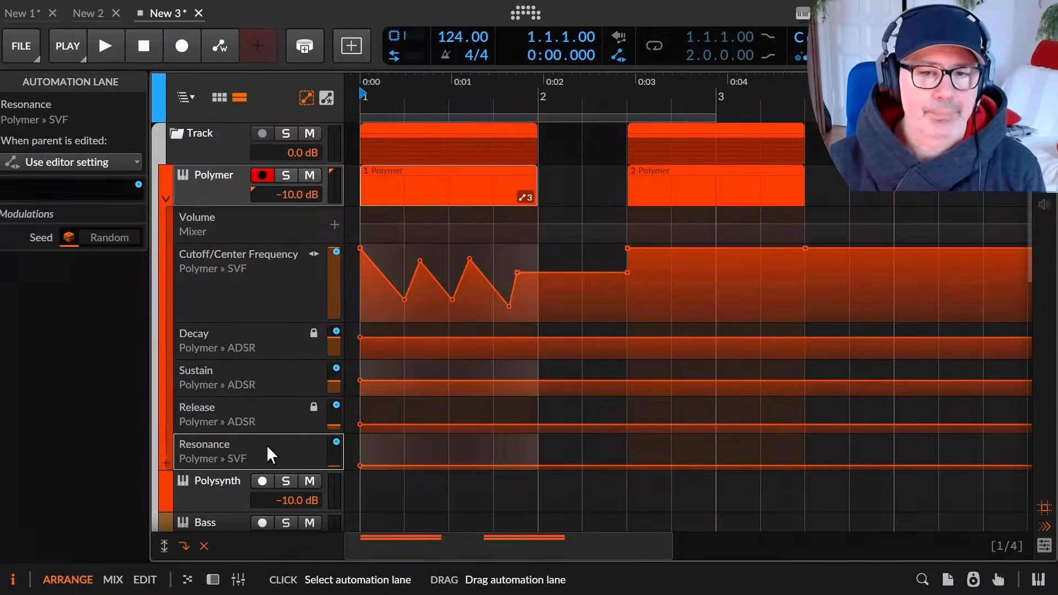
pyautogui.click(81, 162)
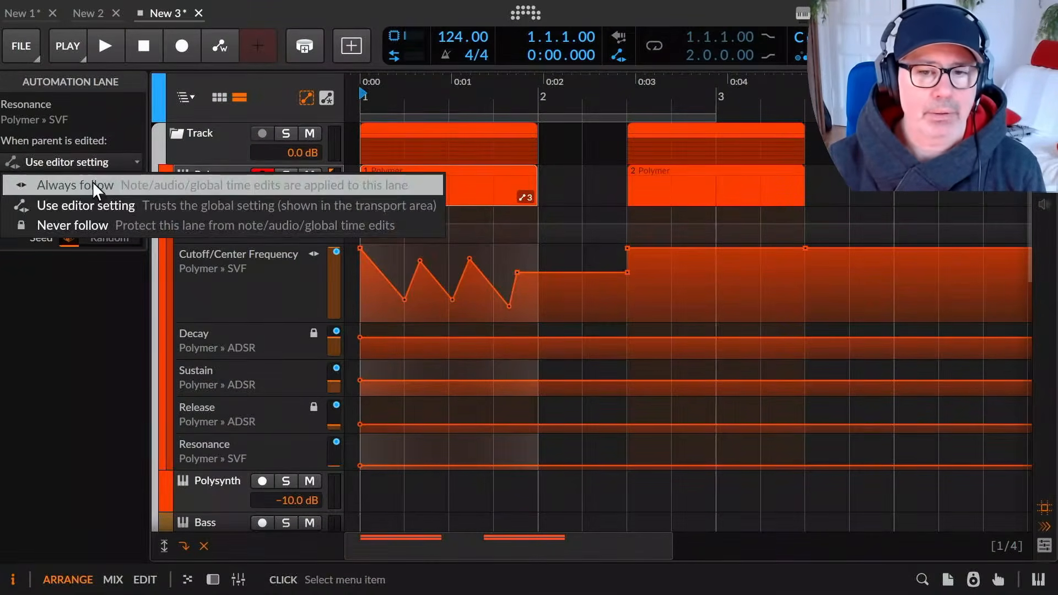
pyautogui.click(91, 181)
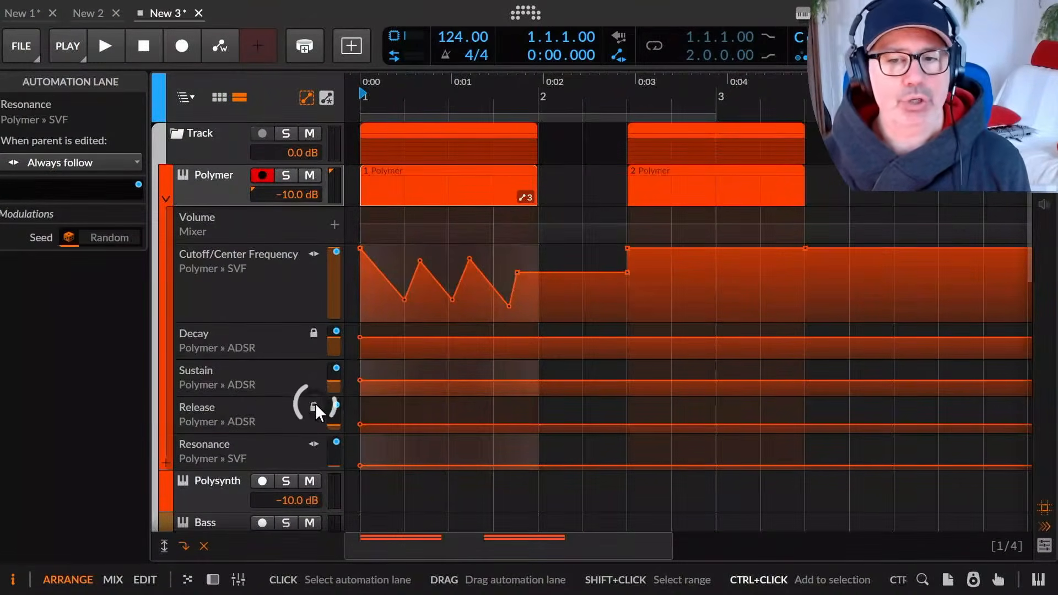
# Test moving the first Polymer clip to 3.4.1.00 and move it back to 1.1.1.00.
pyautogui.click(451, 169)
pyautogui.moveTo(450, 169); pyautogui.dragTo(940, 177)
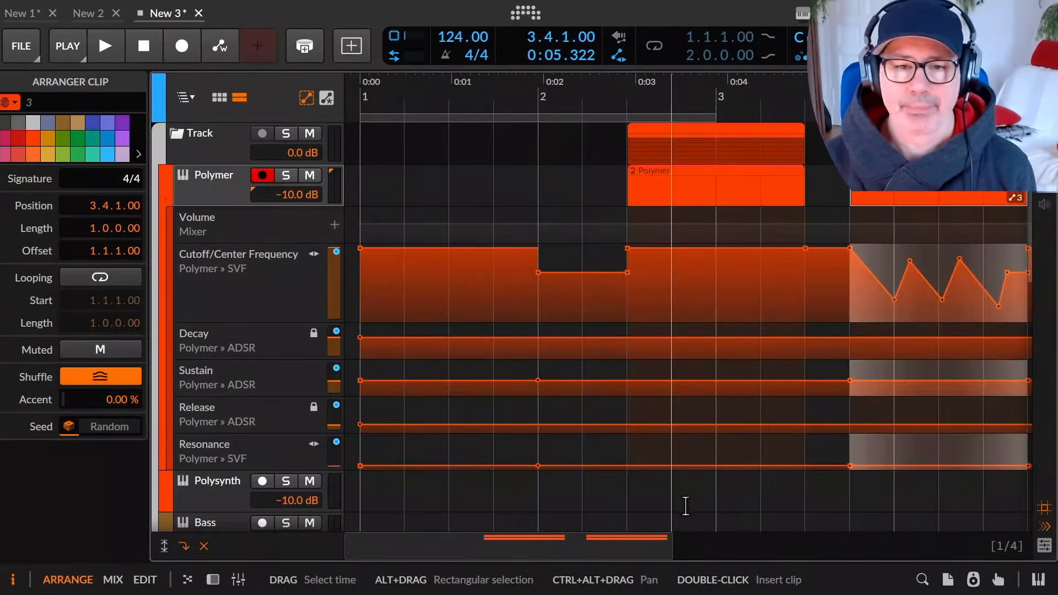
pyautogui.moveTo(945, 132); pyautogui.dragTo(456, 131)
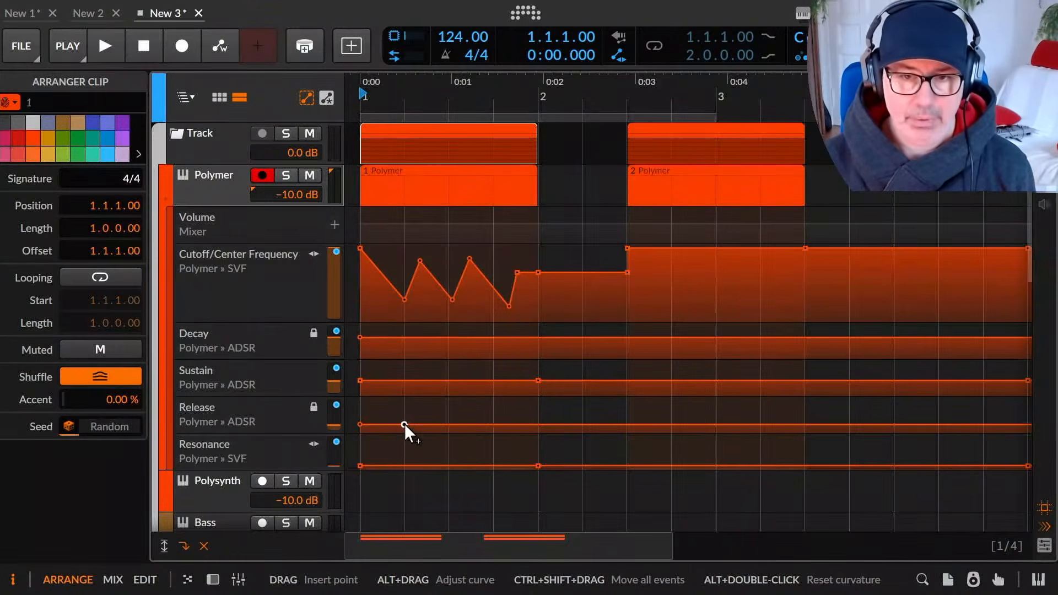
# Draw rising and falling automation across the first bar of the Release and Sustain lanes, bending one Sustain segment into a curve.
pyautogui.moveTo(395, 425); pyautogui.dragTo(527, 426)
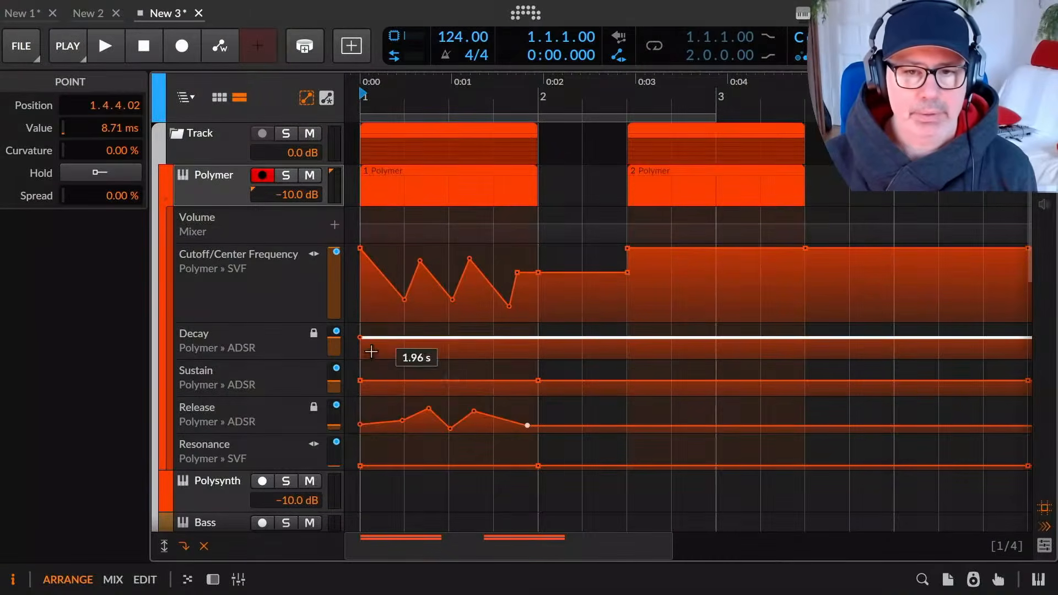
pyautogui.moveTo(379, 378); pyautogui.dragTo(434, 381)
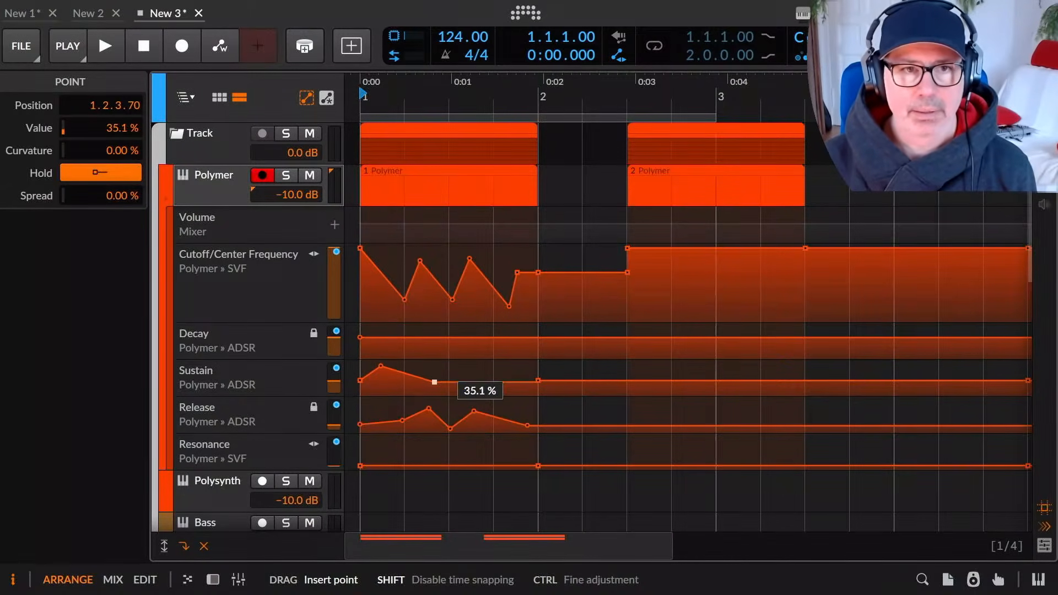
pyautogui.click(101, 173)
pyautogui.moveTo(455, 379); pyautogui.dragTo(521, 387)
pyautogui.press('super')
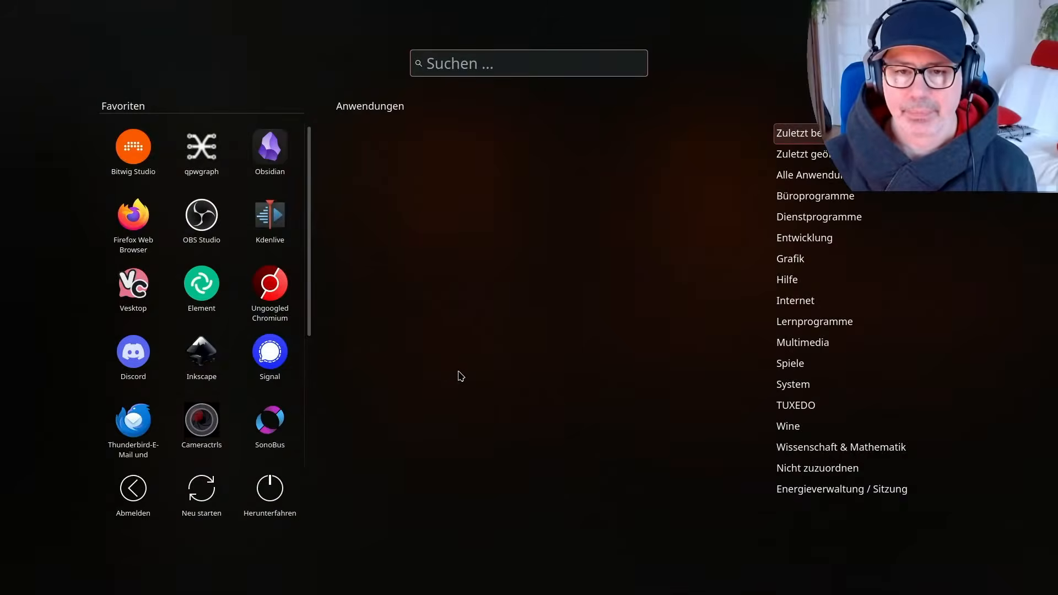
pyautogui.press('Escape')
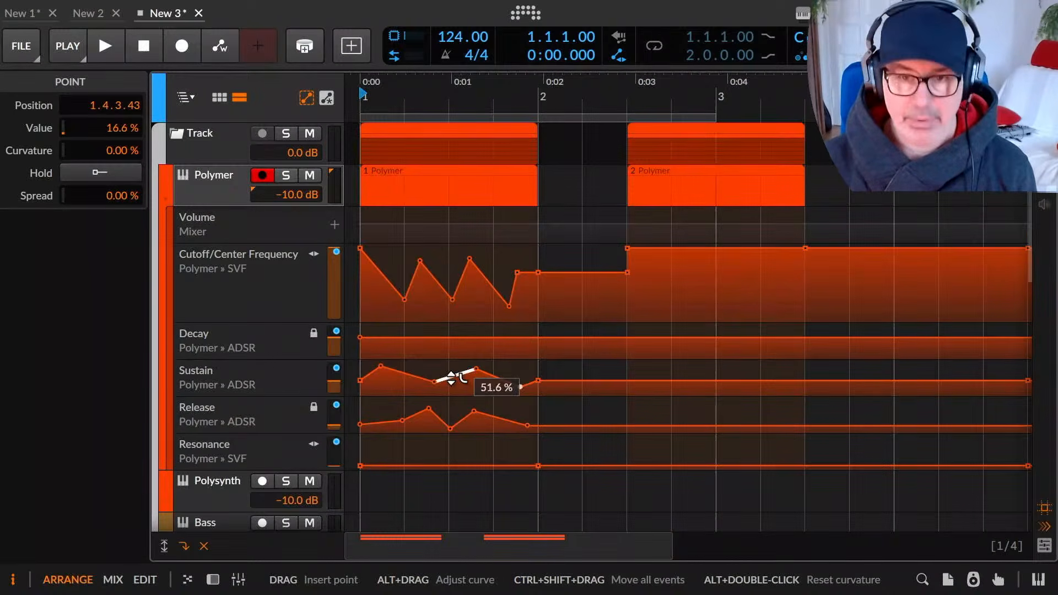
pyautogui.press('alt')
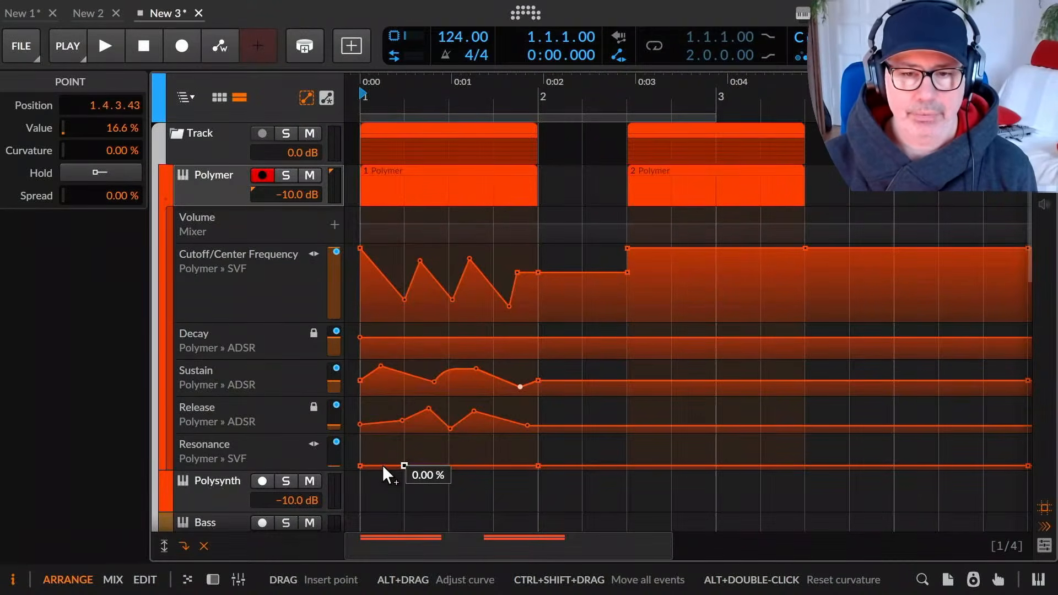
# Draw Resonance automation in the first bar with points at about 134 % and 193 %, giving the final fall 100 % curvature.
pyautogui.moveTo(382, 465); pyautogui.dragTo(450, 462)
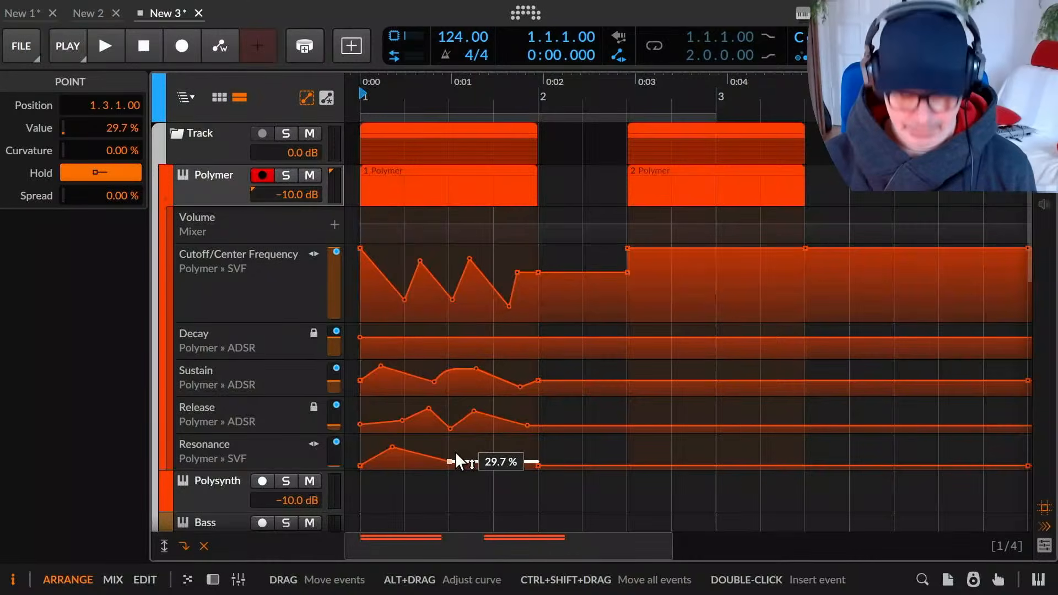
pyautogui.click(395, 444)
pyautogui.click(113, 173)
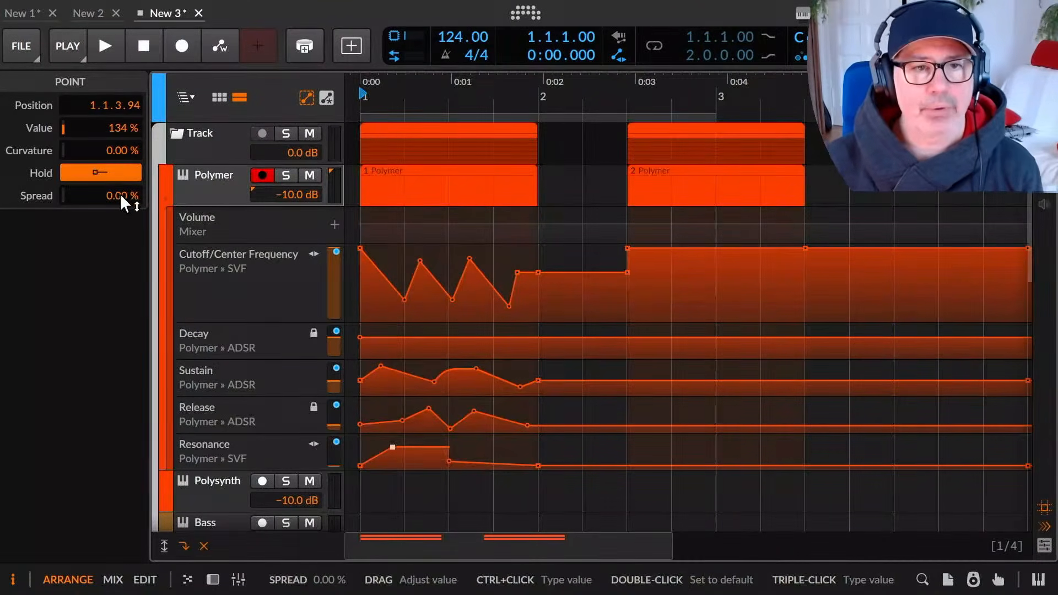
pyautogui.click(108, 174)
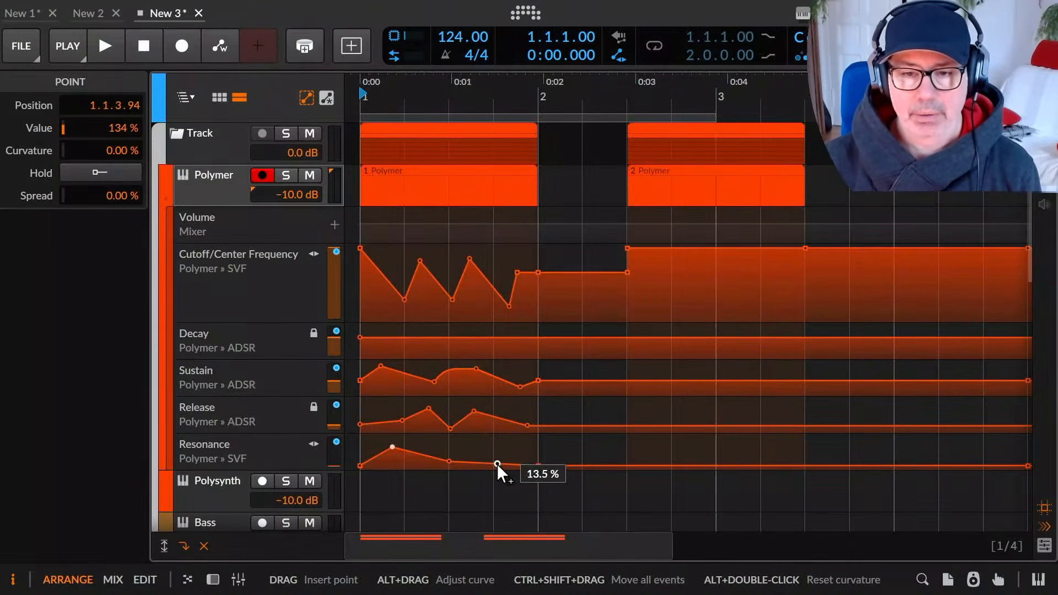
pyautogui.click(449, 459)
pyautogui.moveTo(449, 459); pyautogui.dragTo(487, 496)
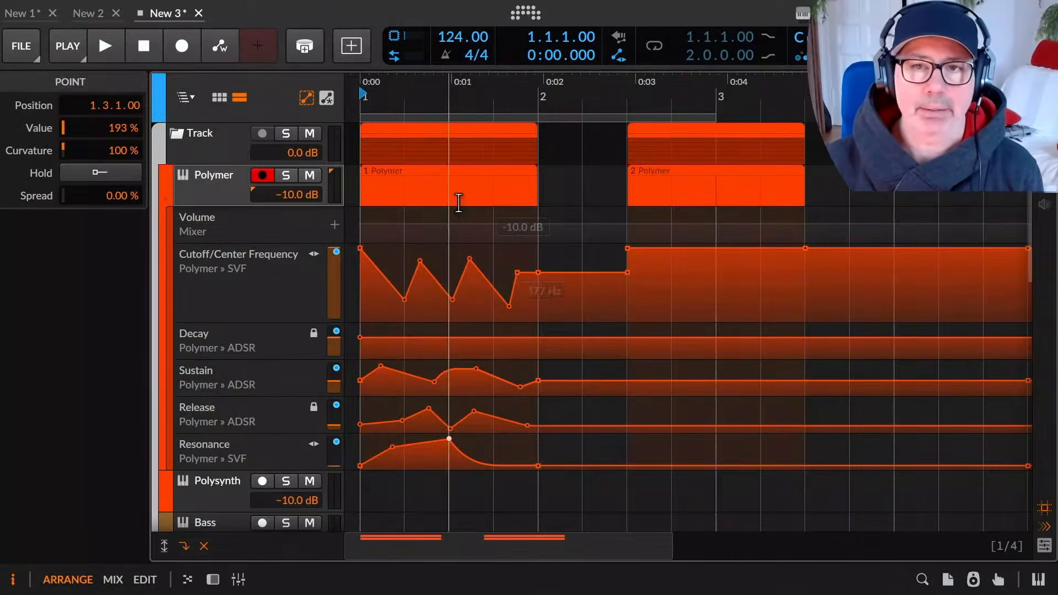
# Test moving the first Polymer clip with its following automation to 3.4.1.00, undo the move and deselect the clip.
pyautogui.moveTo(426, 170); pyautogui.dragTo(901, 190)
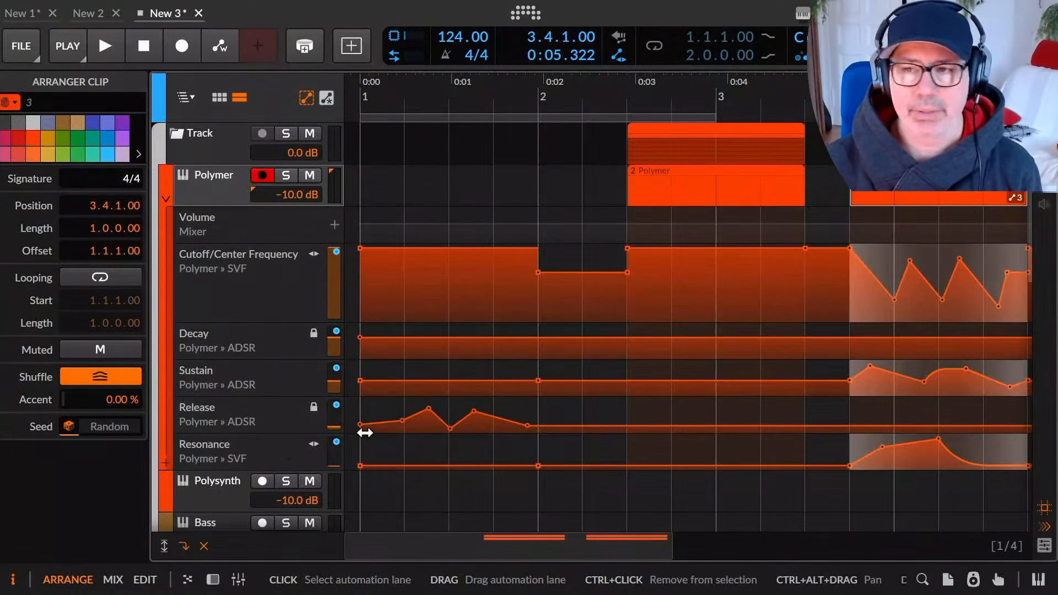
pyautogui.hotkey('ctrl', 'z')
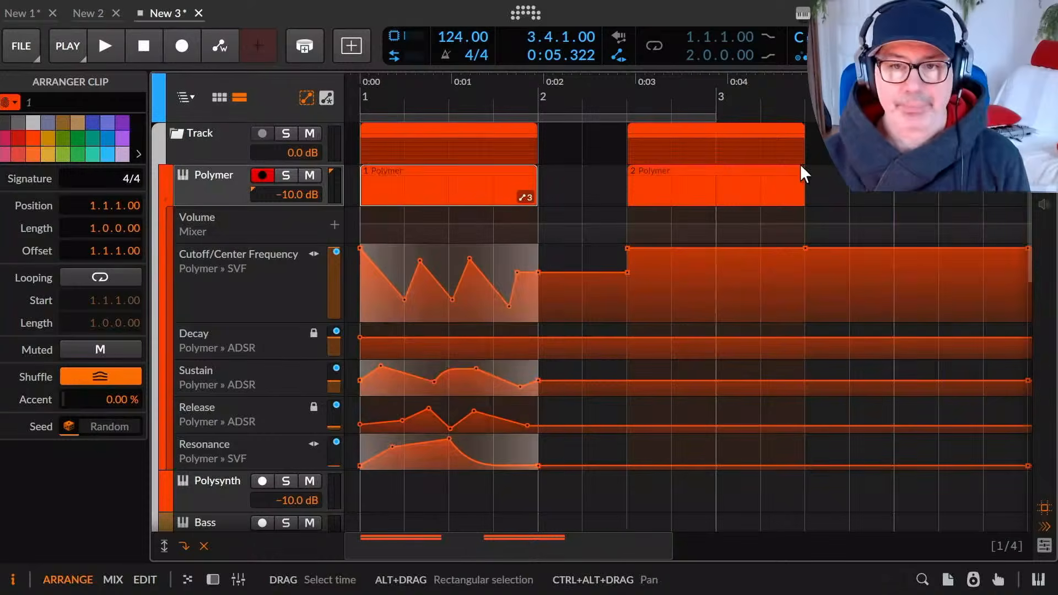
pyautogui.click(620, 285)
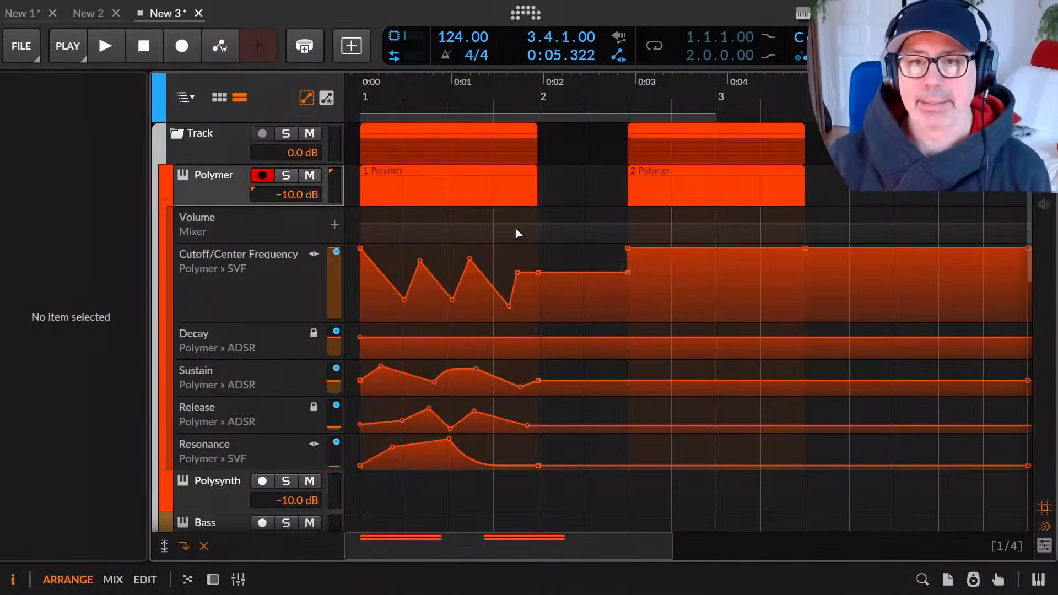
# Select the first Polymer clip and switch the global automation behavior to Lock and back to Follow to compare its badge.
pyautogui.click(477, 175)
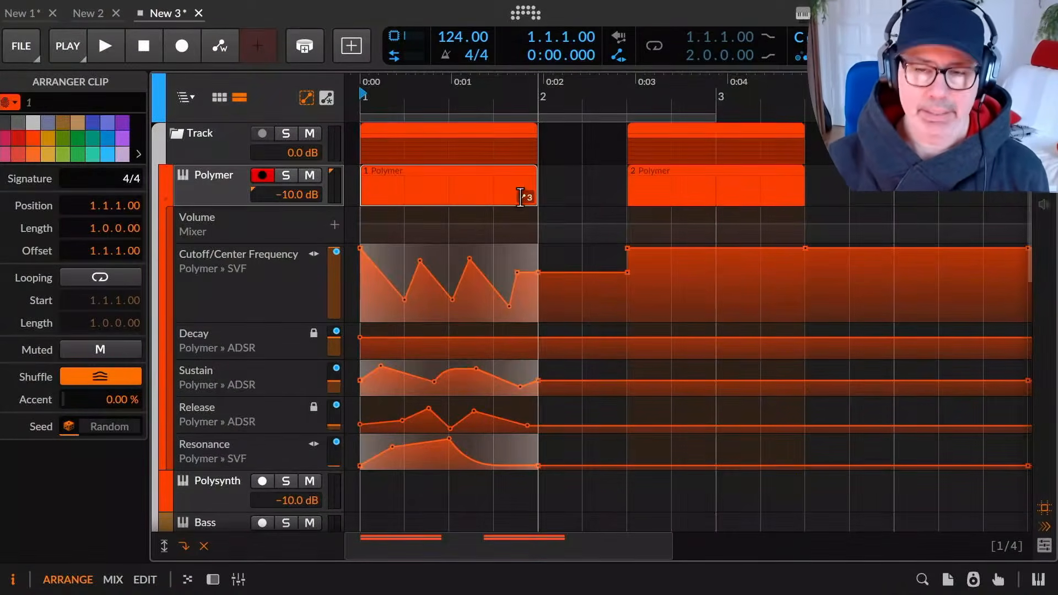
pyautogui.hotkey('shift', 'a')
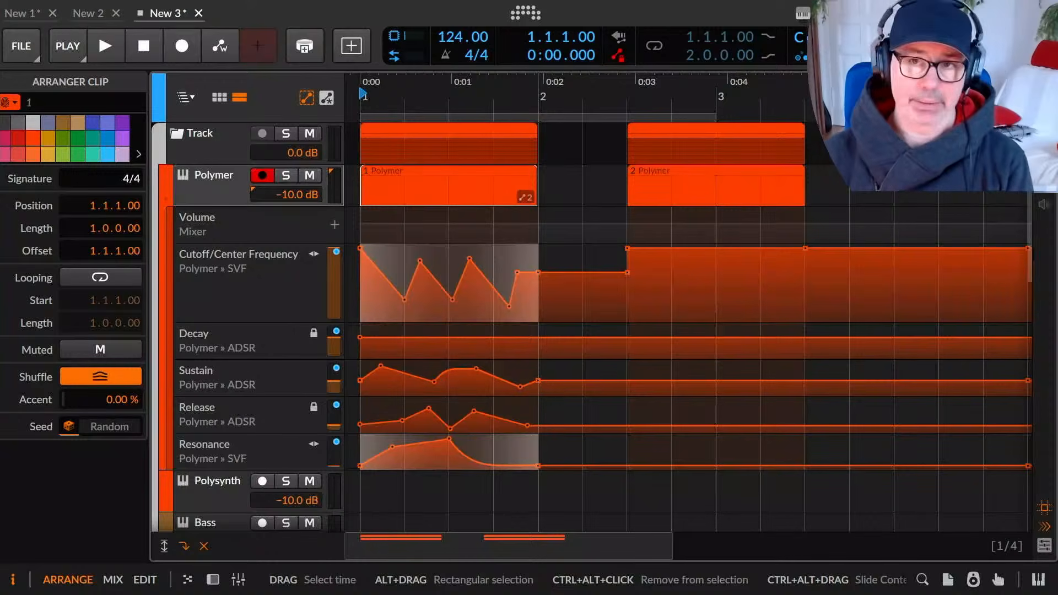
pyautogui.hotkey('shift', 'a')
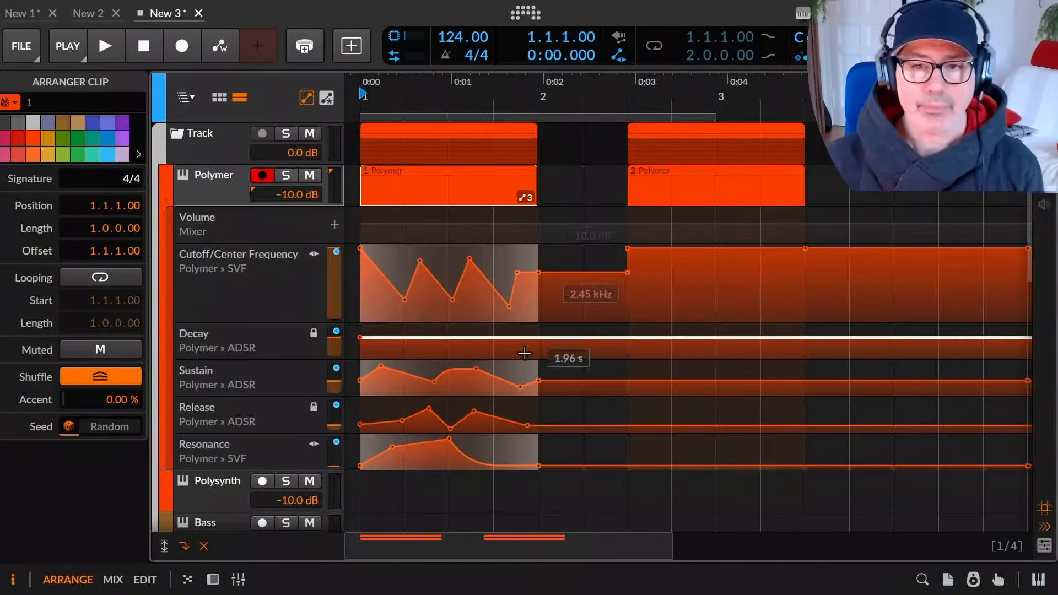
# Switch to the Beta 13 release notes in the browser and read the section on improved selection previews and clip badges.
pyautogui.moveTo(538, 340); pyautogui.dragTo(535, 344)
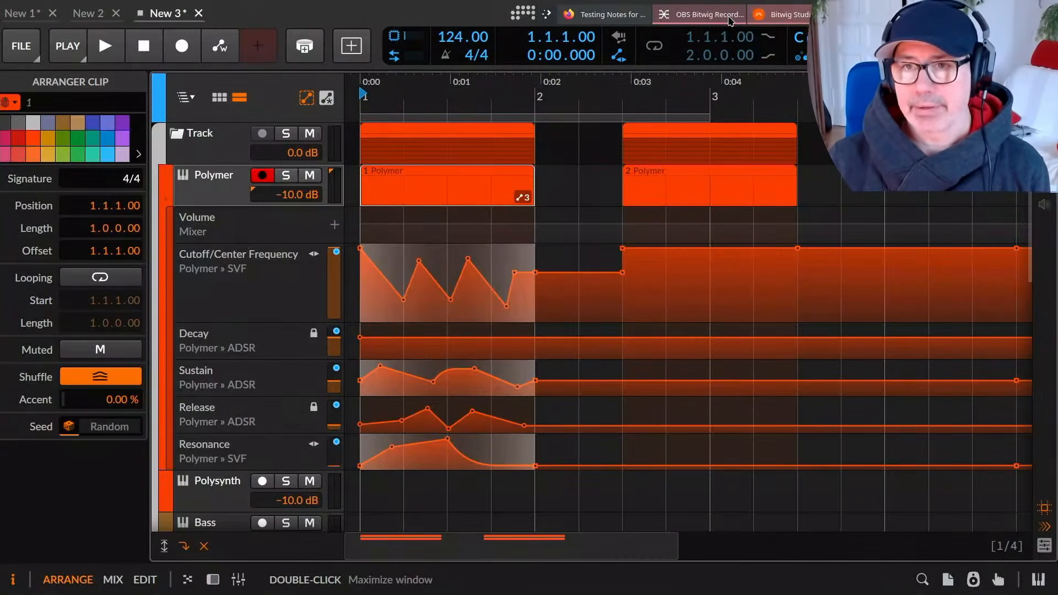
pyautogui.moveTo(779, 11)
pyautogui.click(520, 324)
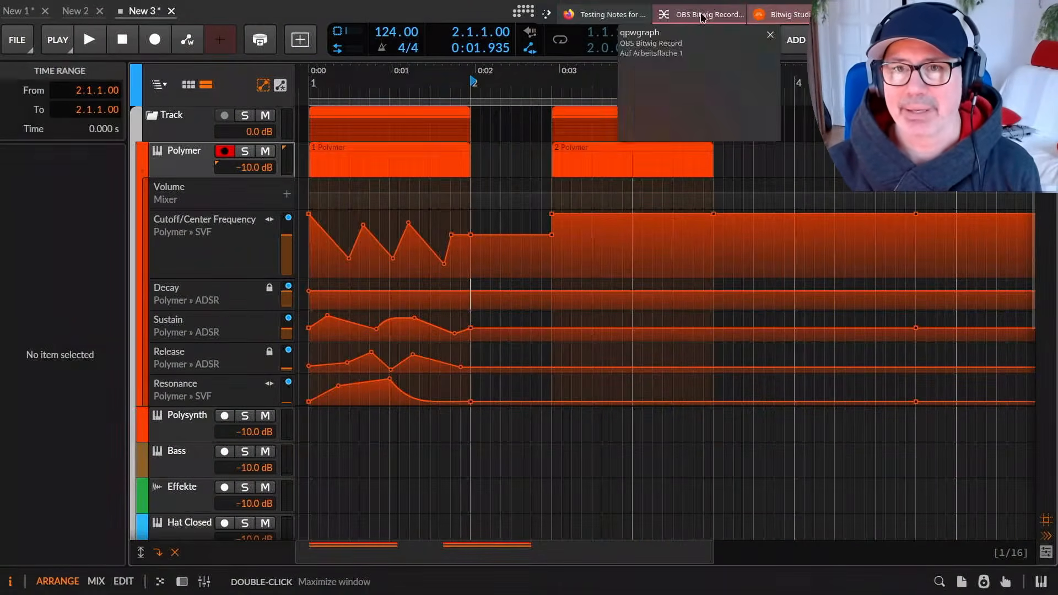
pyautogui.click(606, 14)
pyautogui.moveTo(937, 101); pyautogui.dragTo(858, 69)
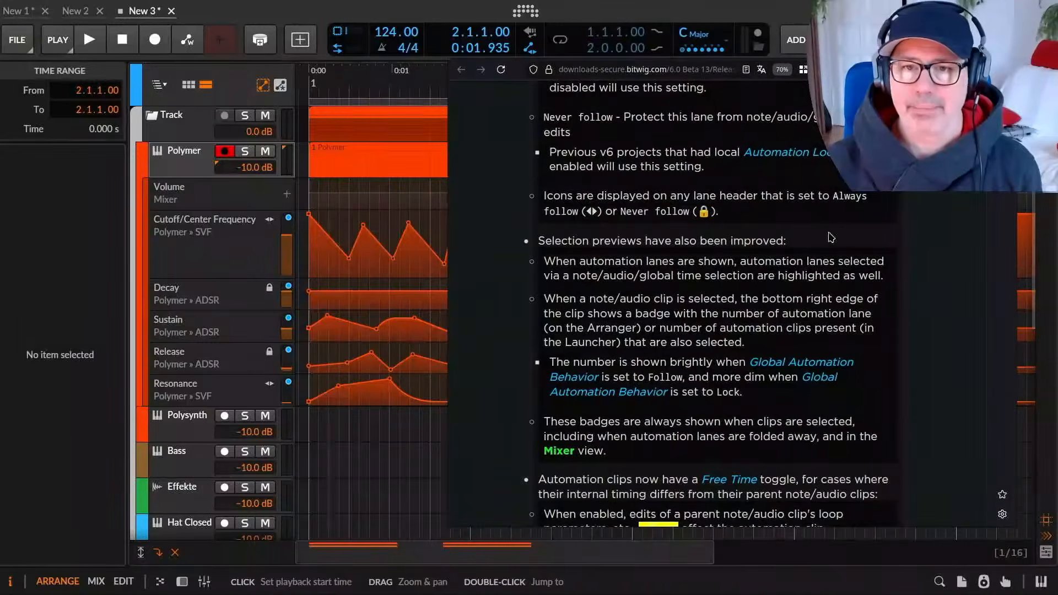
pyautogui.scroll(-4, 625, 274)
pyautogui.scroll(3, 551, 247)
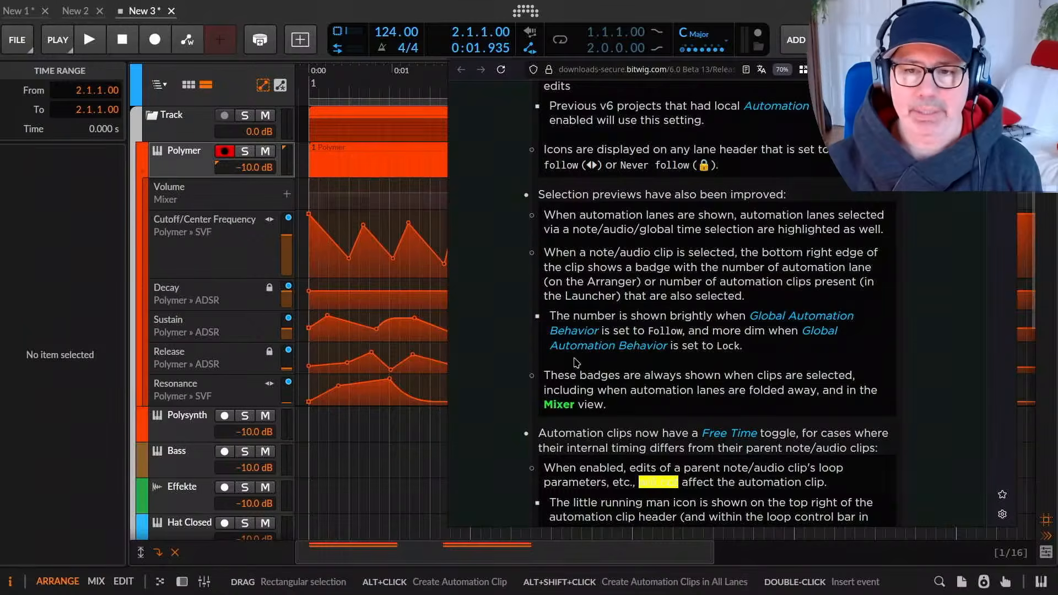
pyautogui.scroll(-3, 677, 388)
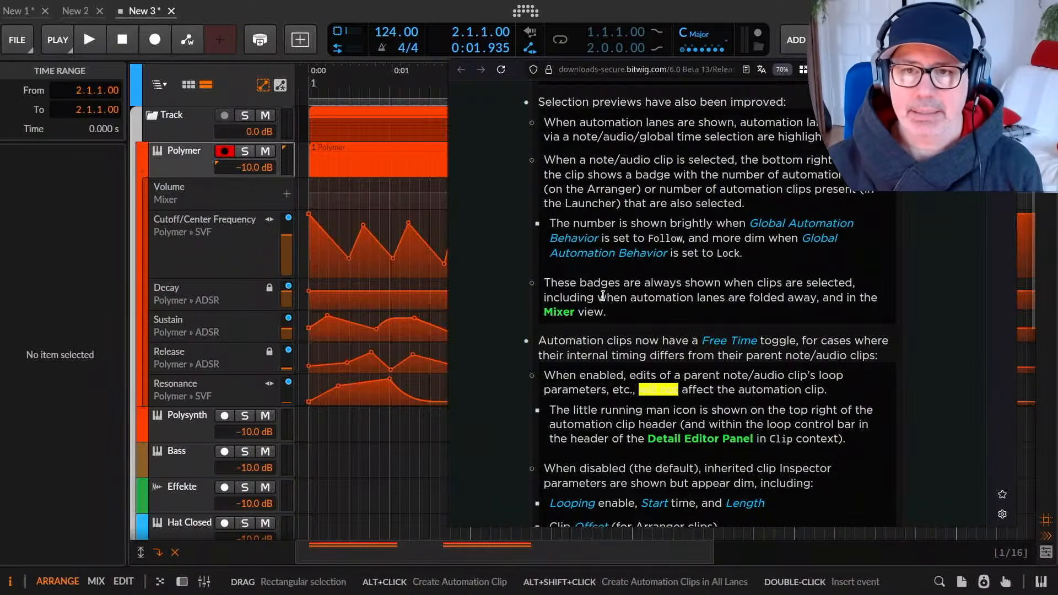
# Show the clip launcher beside the arranger, copy the first Polymer clip into Scene 1 and widen the Scene 1 column.
pyautogui.click(188, 83)
pyautogui.click(628, 159)
pyautogui.moveTo(628, 160); pyautogui.dragTo(344, 168)
pyautogui.click(359, 215)
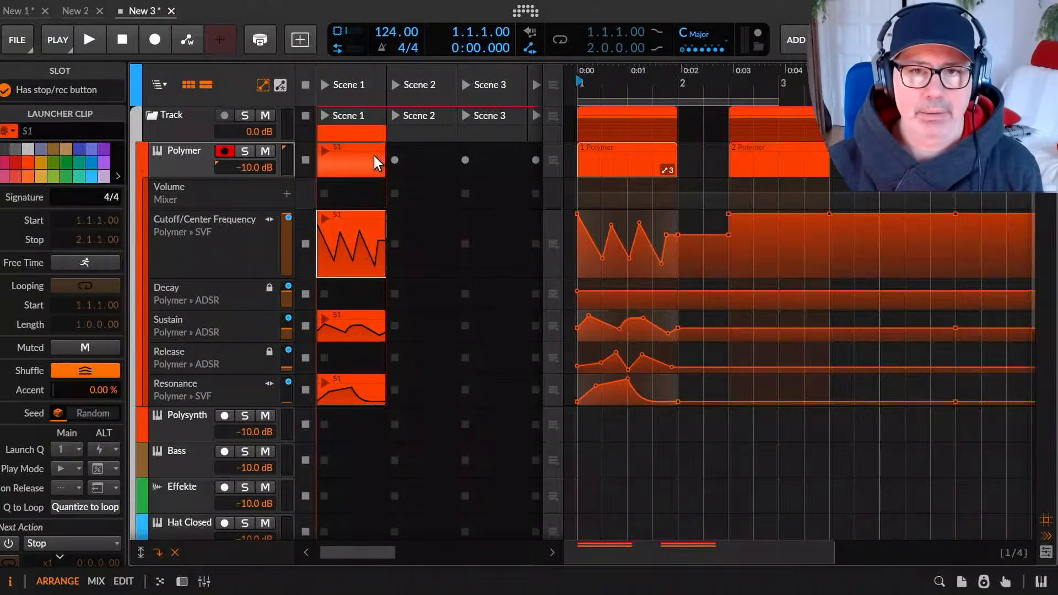
pyautogui.moveTo(414, 72)
pyautogui.mouseDown()
pyautogui.moveTo(461, 72)
pyautogui.moveTo(418, 72)
pyautogui.mouseUp()
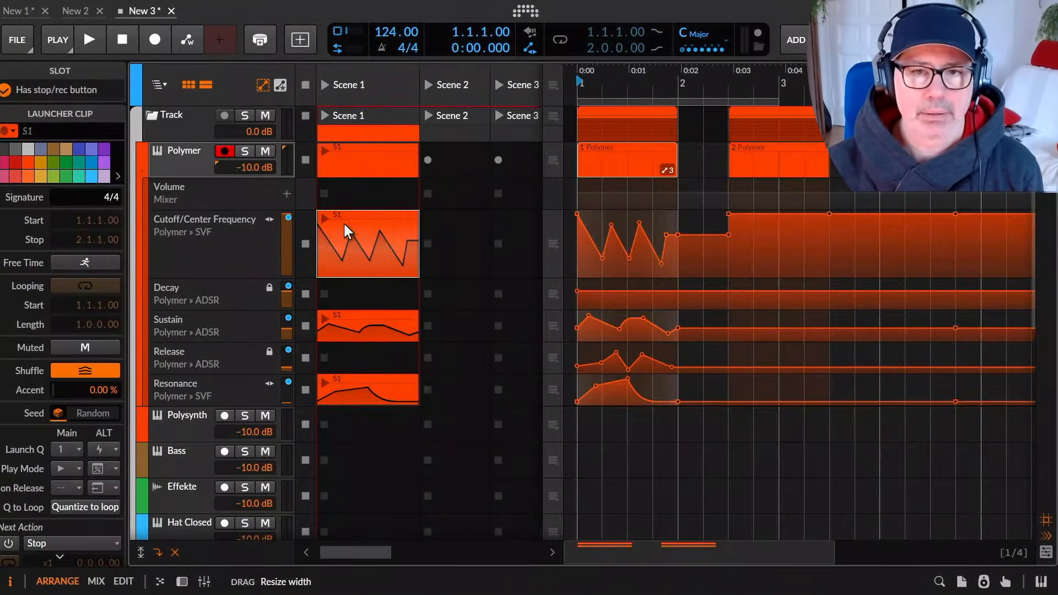
# Switch to the Mix view, hide the device view, show the launcher clips and select the Polymer clip in Scene 1.
pyautogui.press('Tab')
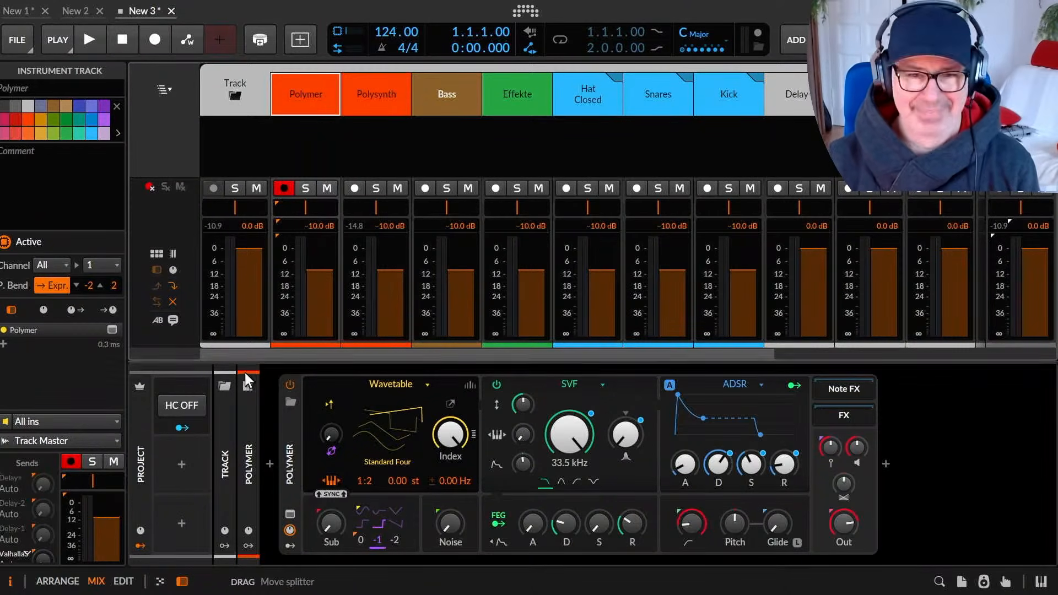
pyautogui.click(269, 388)
pyautogui.press('d')
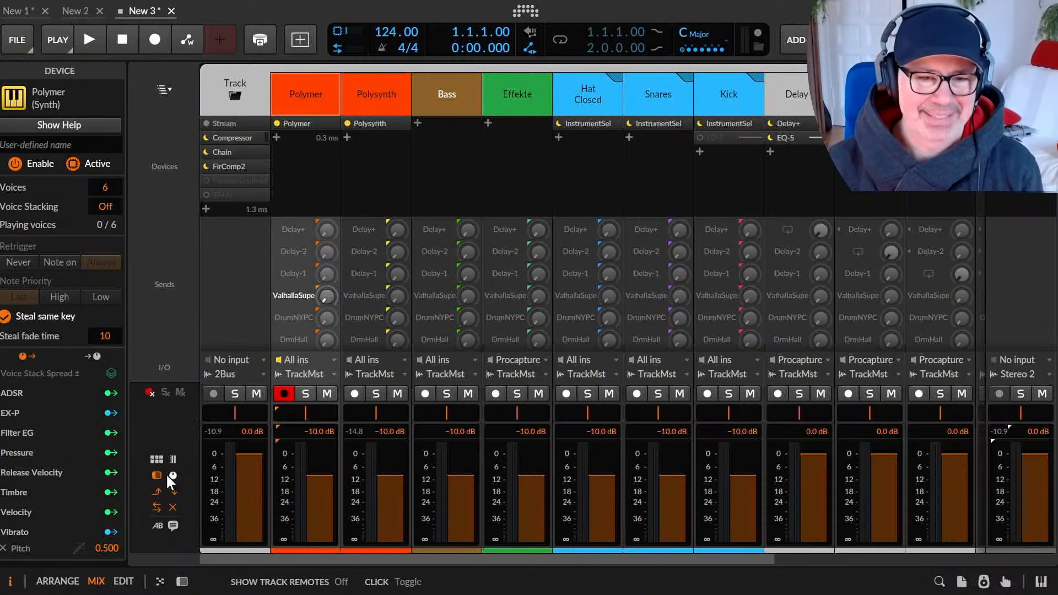
pyautogui.click(157, 459)
pyautogui.doubleClick(315, 130)
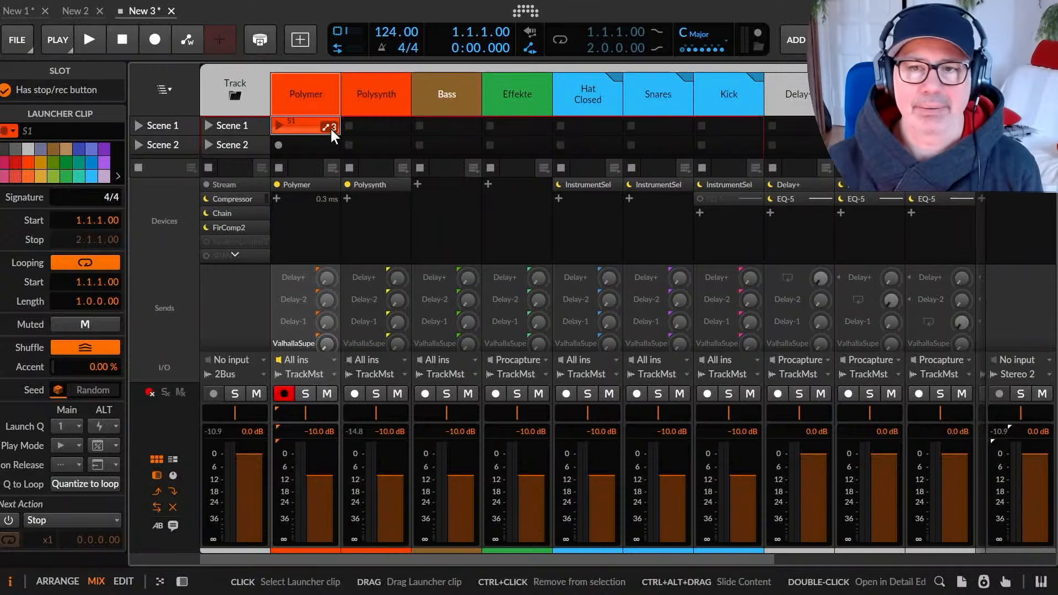
# Reread the release note on badges in the Mixer view, select the Scene 1 Polymer clip and return to the Arrange view.
pyautogui.hotkey('alt', 'Tab')
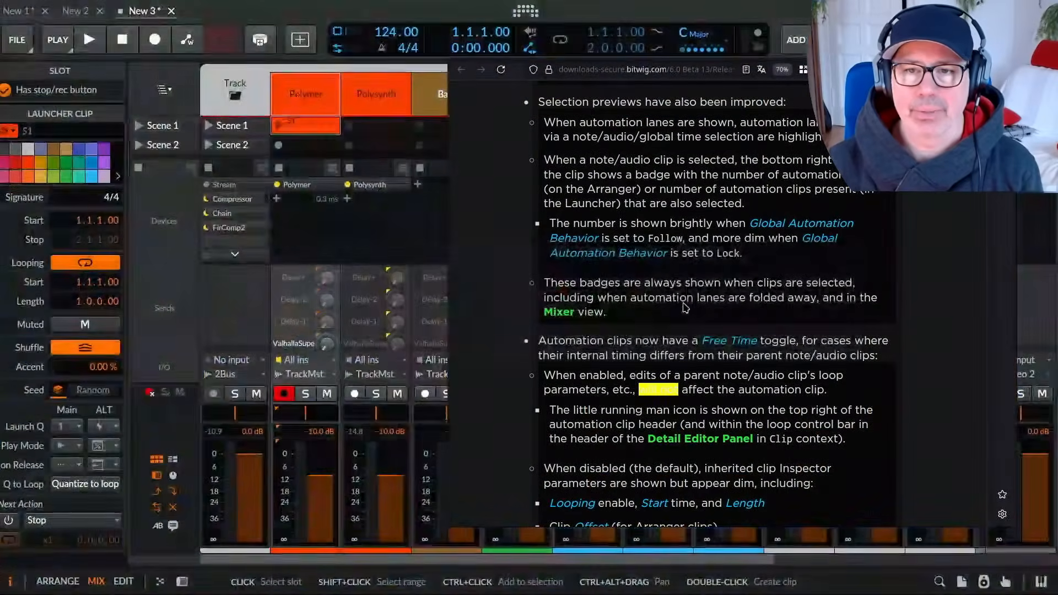
pyautogui.moveTo(558, 282); pyautogui.dragTo(813, 325)
pyautogui.click(728, 283)
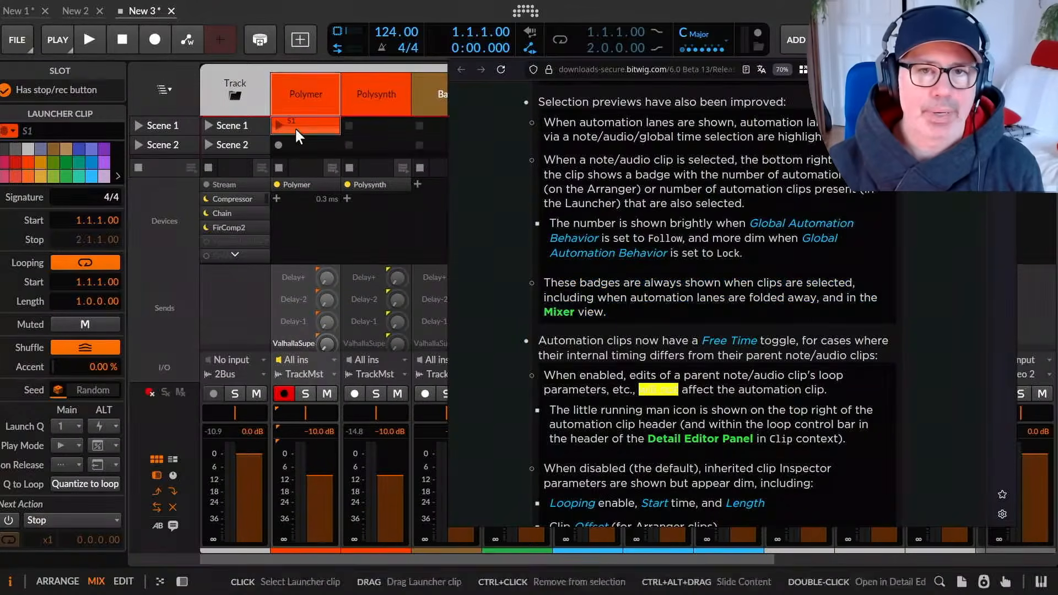
pyautogui.click(300, 126)
pyautogui.press('Tab')
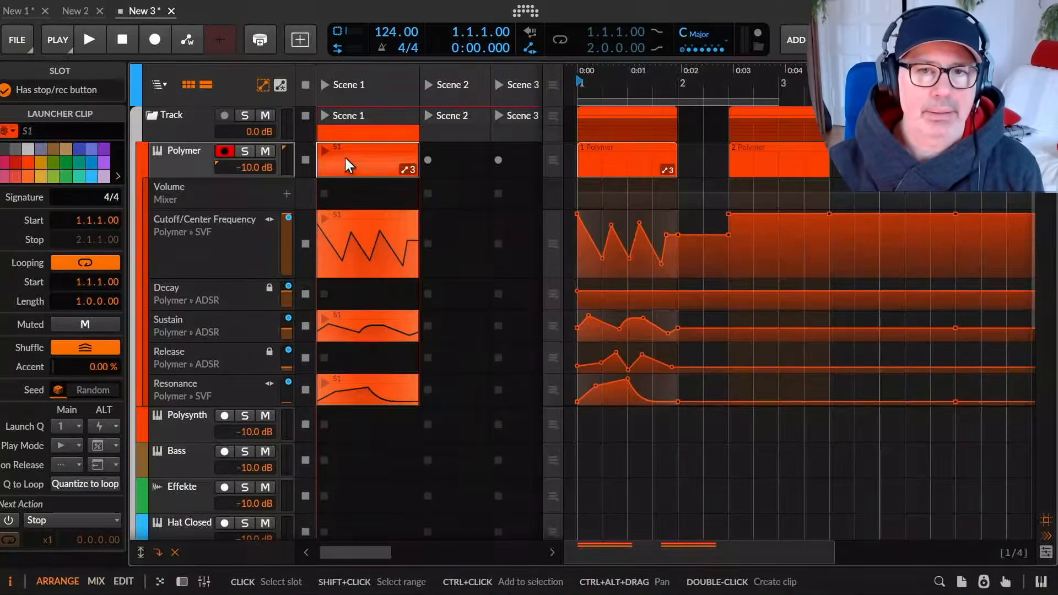
# Select the Polymer clip in Scene 1 and hide the clip launcher beside the arranger.
pyautogui.click(360, 231)
pyautogui.click(373, 158)
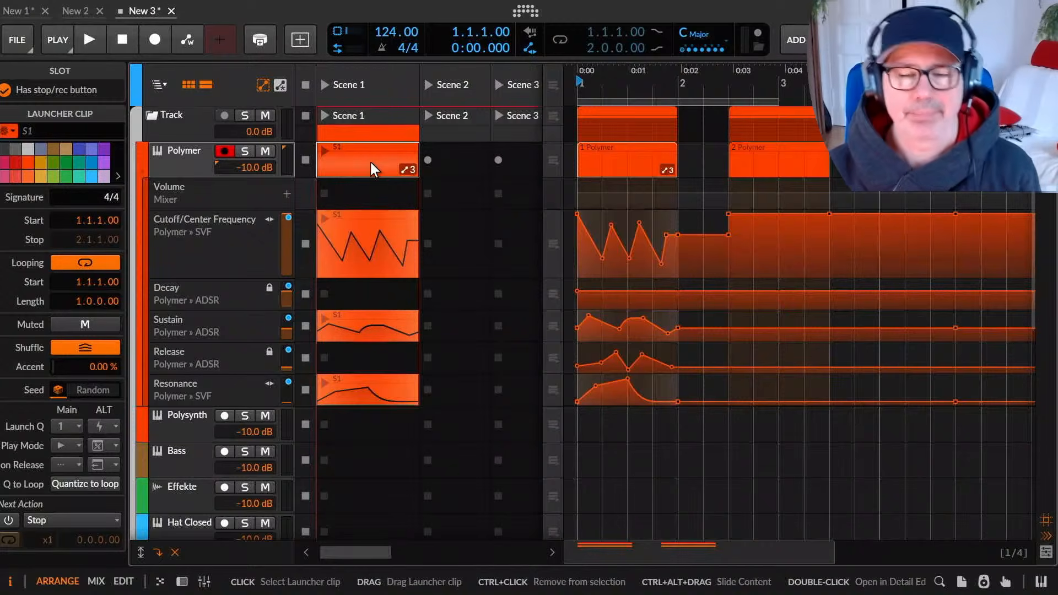
pyautogui.click(193, 82)
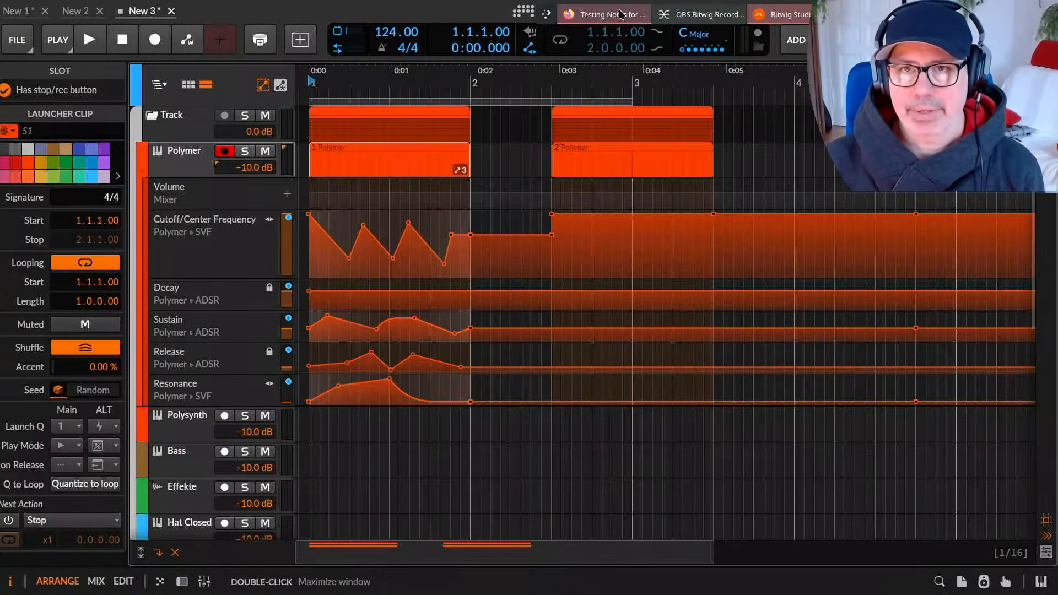
# Switch to the release notes in the browser and highlight the passage on the Free Time toggle for automation clips.
pyautogui.click(645, 7)
pyautogui.scroll(-5, 689, 405)
pyautogui.scroll(-1, 690, 405)
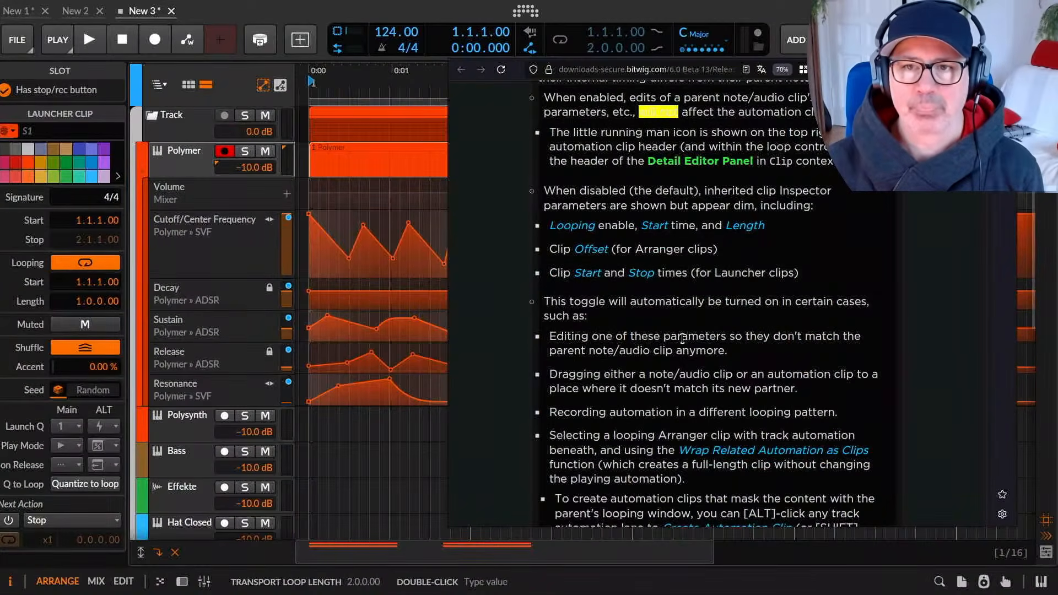
pyautogui.scroll(2, 683, 338)
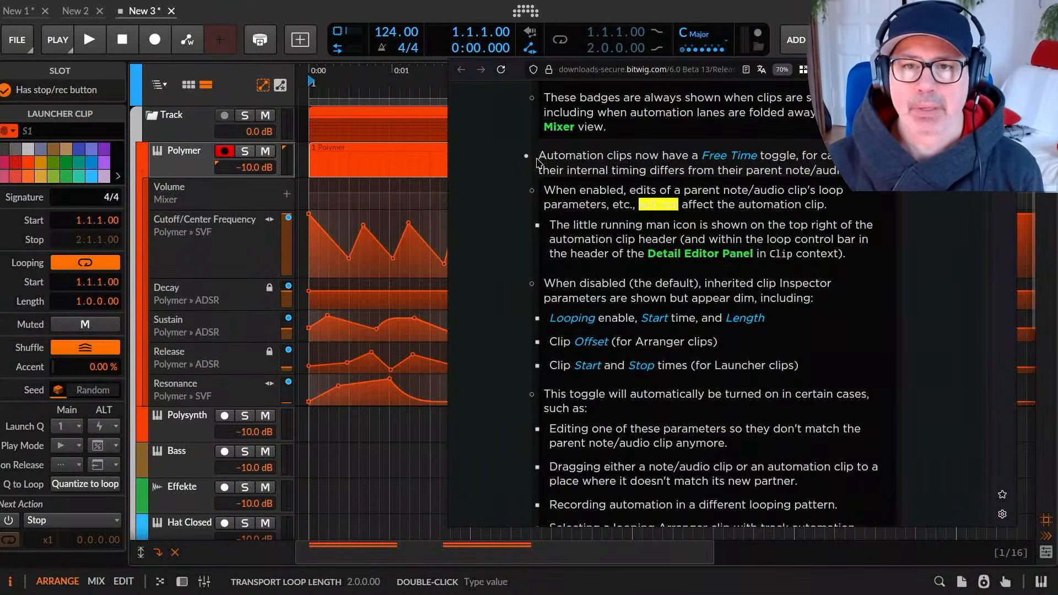
pyautogui.moveTo(542, 157); pyautogui.dragTo(892, 212)
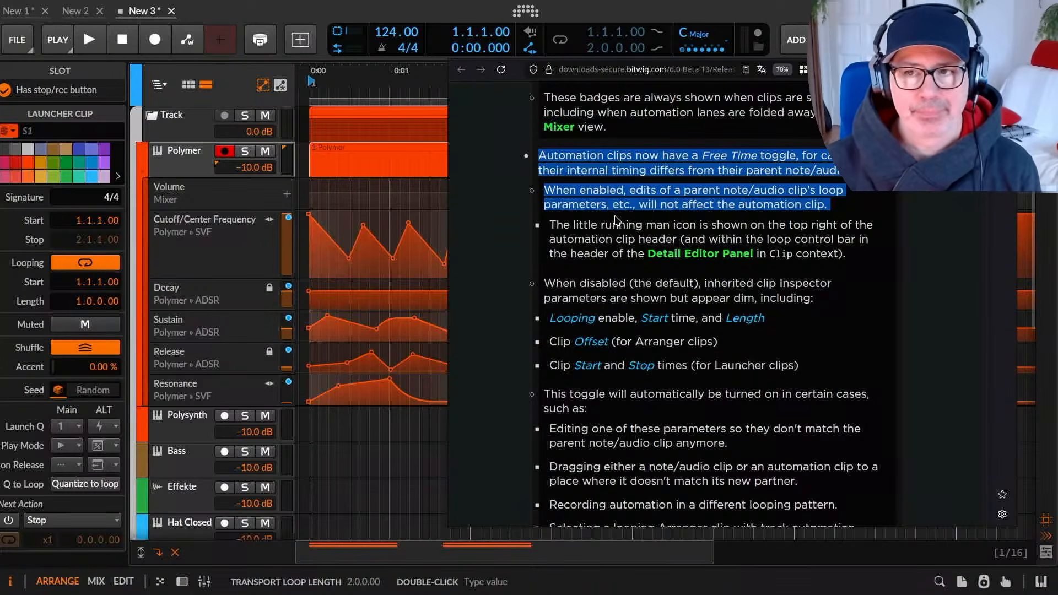
# Delete the first Polymer clip and insert a new one-bar clip in its place at bar 1.
pyautogui.click(385, 155)
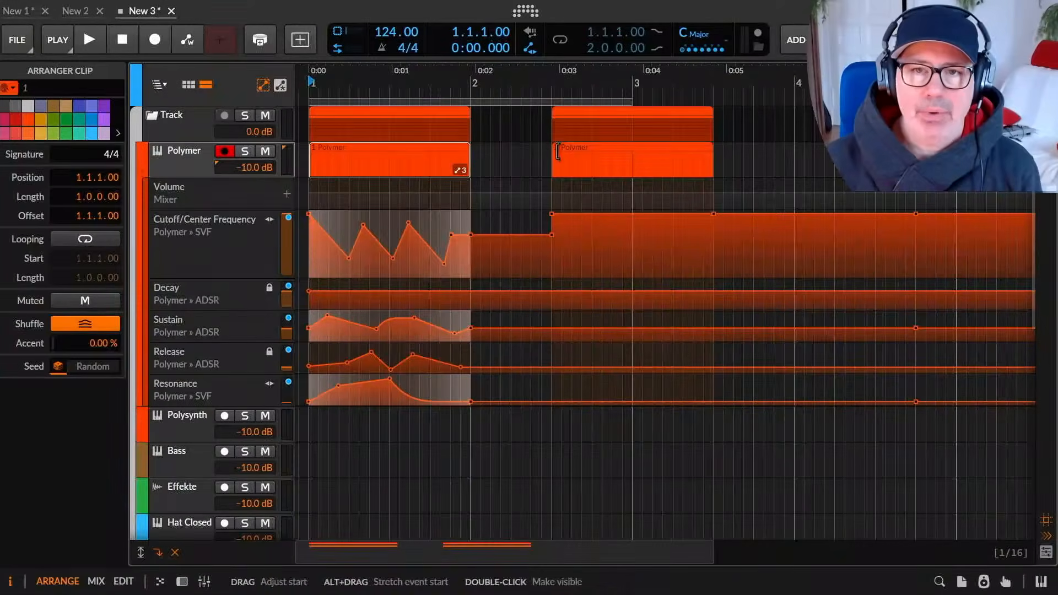
pyautogui.press('Delete')
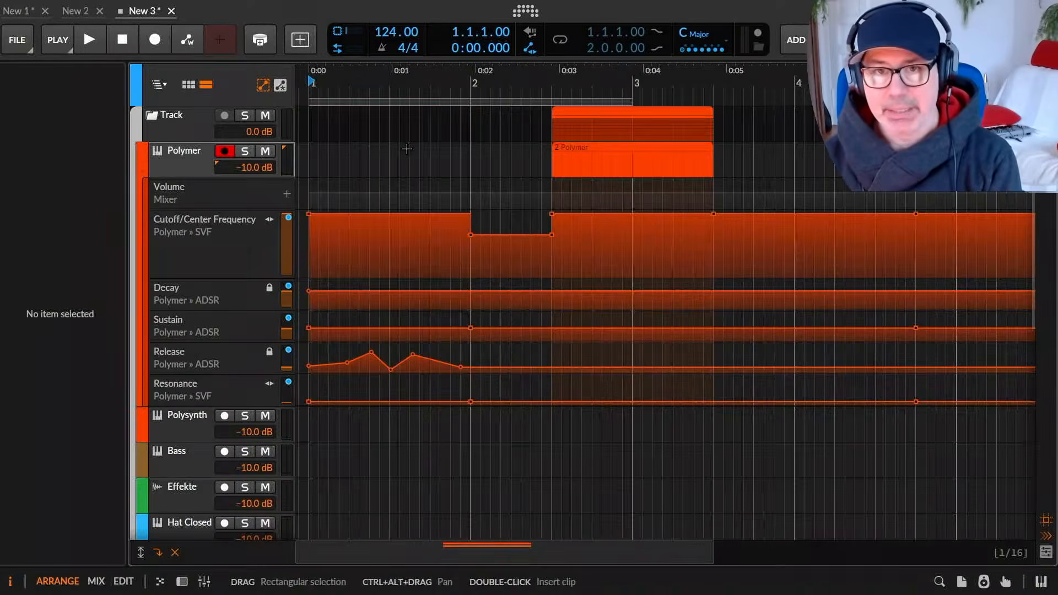
pyautogui.doubleClick(318, 155)
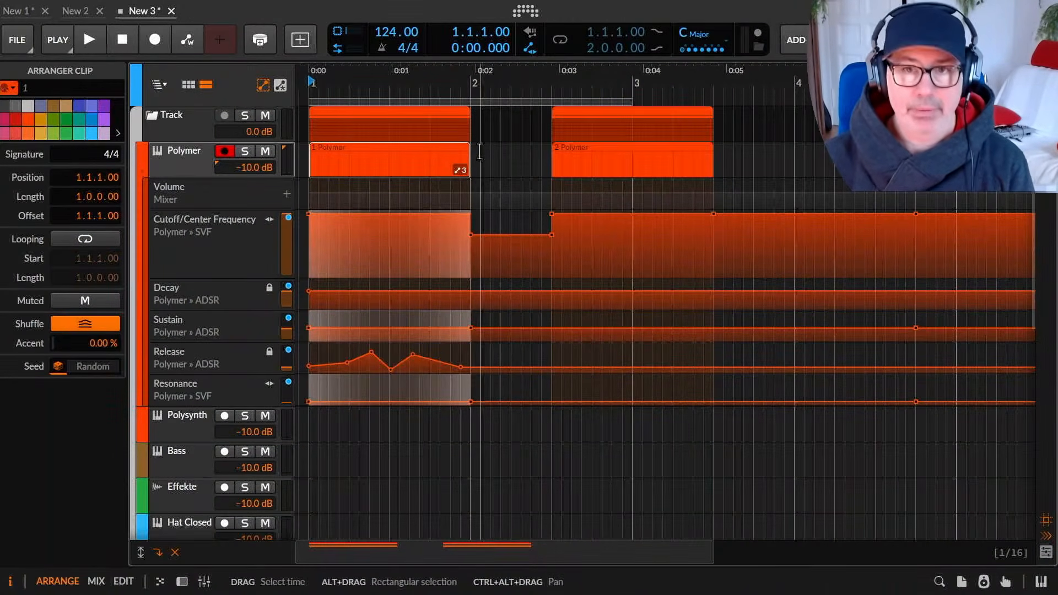
# Delete the Polymer track's content from 2.1.1.00 to 6.2.1.00, including the second clip, and select the remaining clip.
pyautogui.moveTo(469, 155); pyautogui.dragTo(1037, 418)
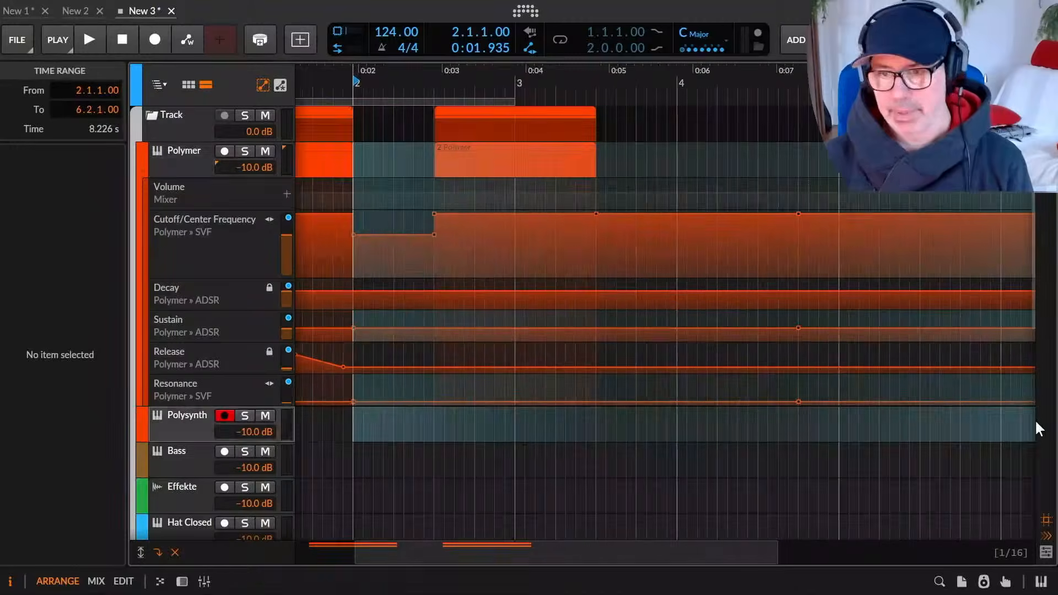
pyautogui.press('Delete')
pyautogui.moveTo(708, 231); pyautogui.dragTo(709, 232)
pyautogui.click(343, 147)
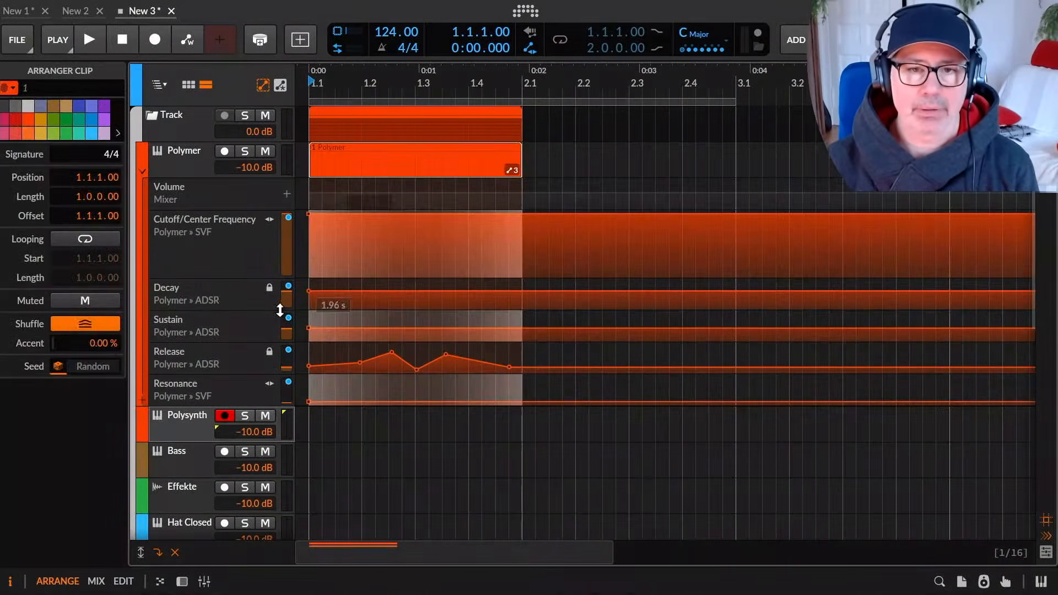
# Delete the Cutoff/Center Frequency, Decay, Sustain, Release and Resonance automation lanes from the Polymer track.
pyautogui.click(231, 249)
pyautogui.keyDown('shift'); pyautogui.click(217, 379); pyautogui.keyUp('shift')
pyautogui.rightClick(218, 380)
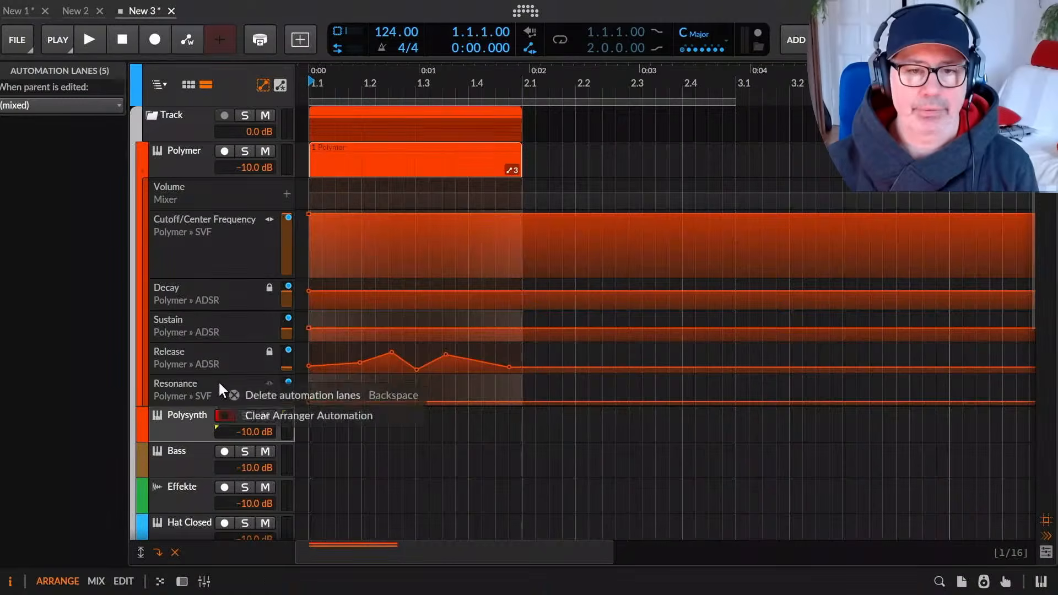
pyautogui.click(273, 398)
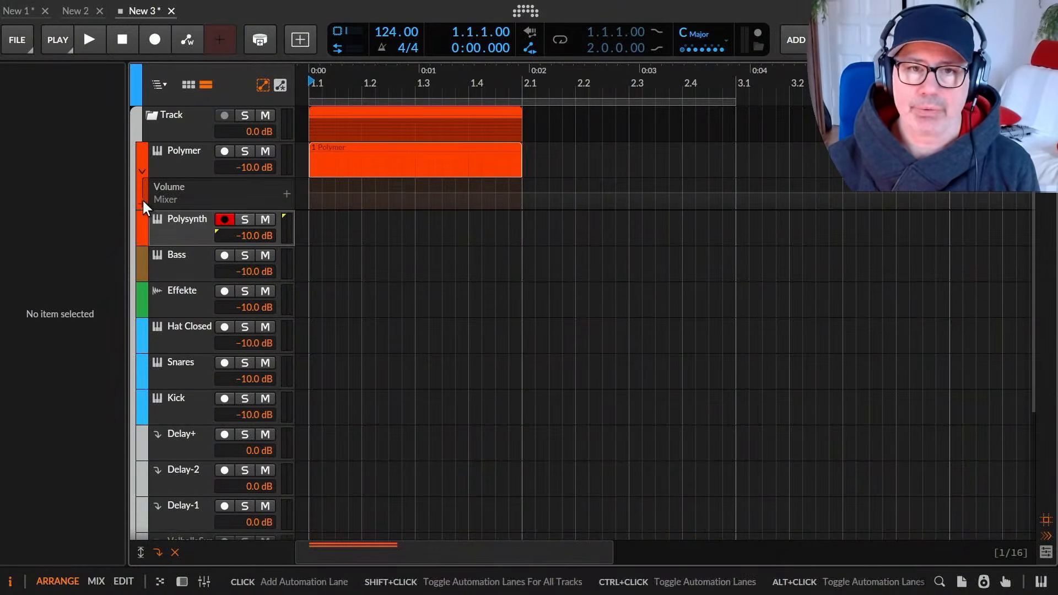
# Add an automation lane for the Polymer filter's Cutoff/Center Frequency and hide the device view again.
pyautogui.click(201, 146)
pyautogui.click(390, 148)
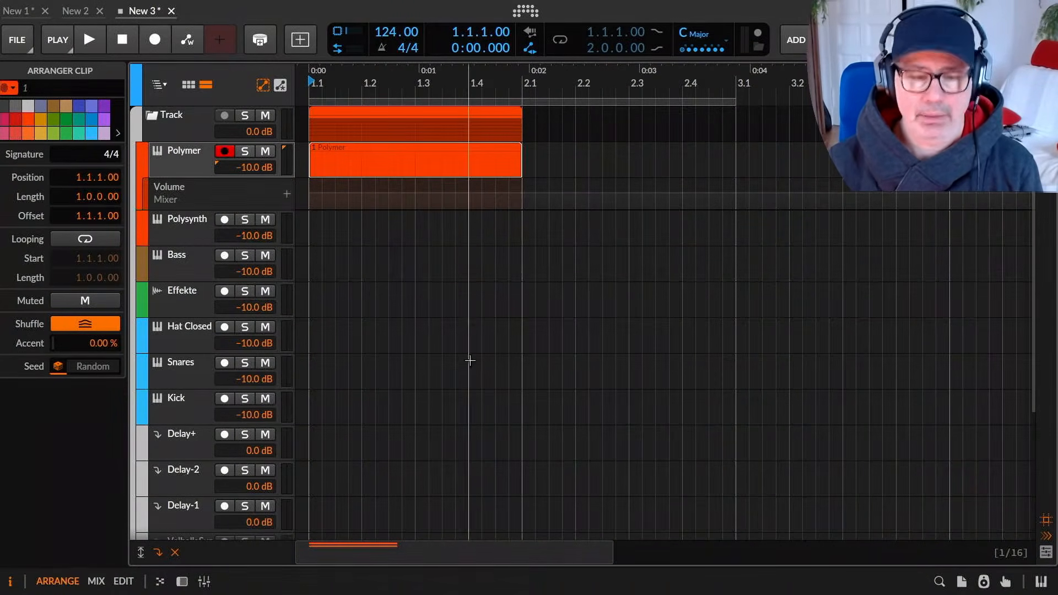
pyautogui.press('d')
pyautogui.rightClick(563, 427)
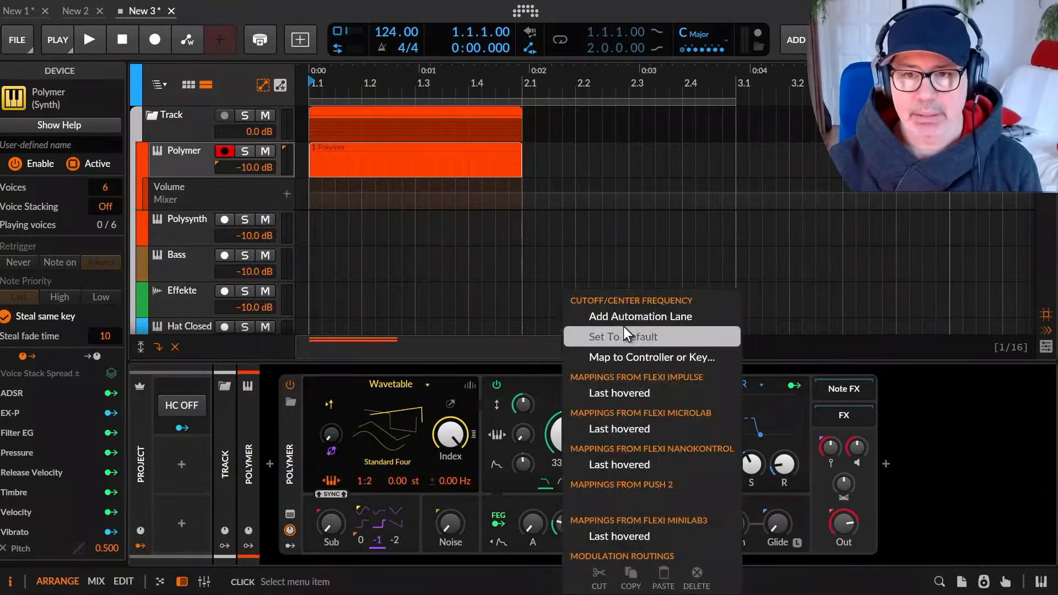
pyautogui.click(623, 318)
pyautogui.press('d')
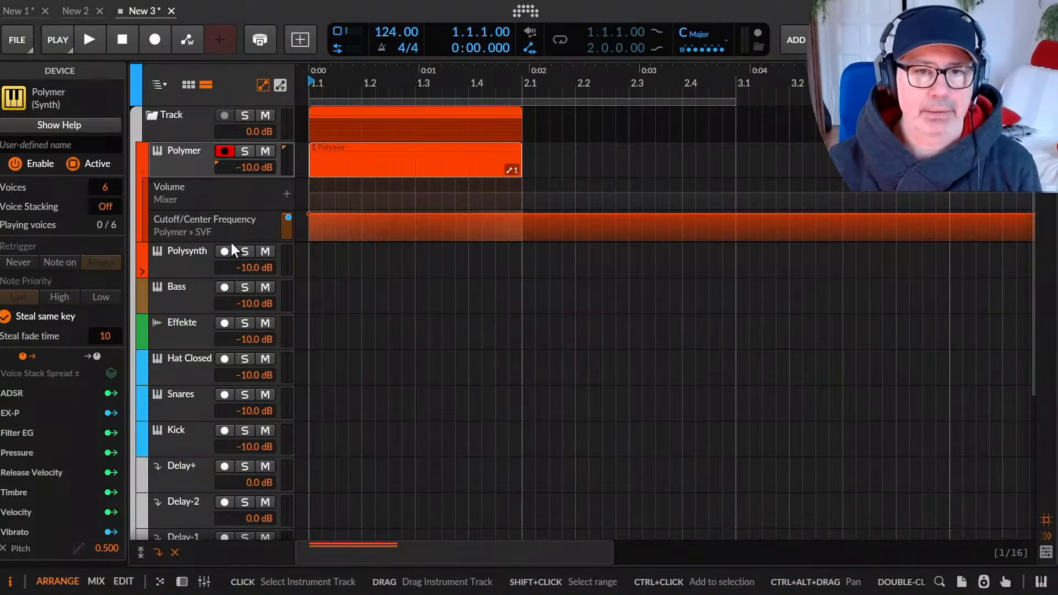
# Enlarge the Cutoff/Center Frequency lane and create an automation clip in it from 1.1.1.00 to 2.1.1.00.
pyautogui.moveTo(230, 241); pyautogui.dragTo(217, 320)
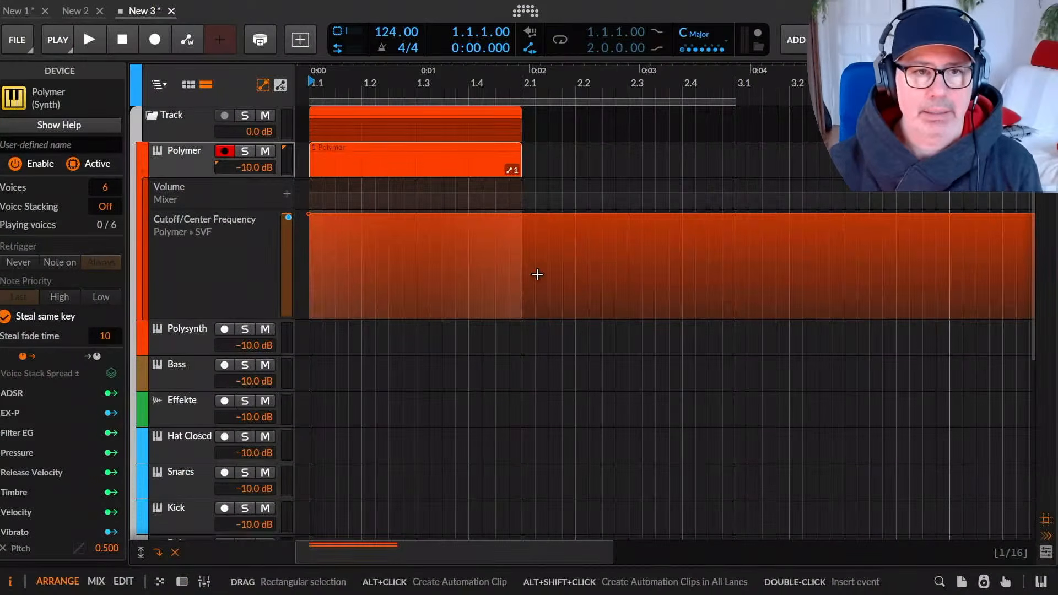
pyautogui.moveTo(524, 292); pyautogui.dragTo(296, 291)
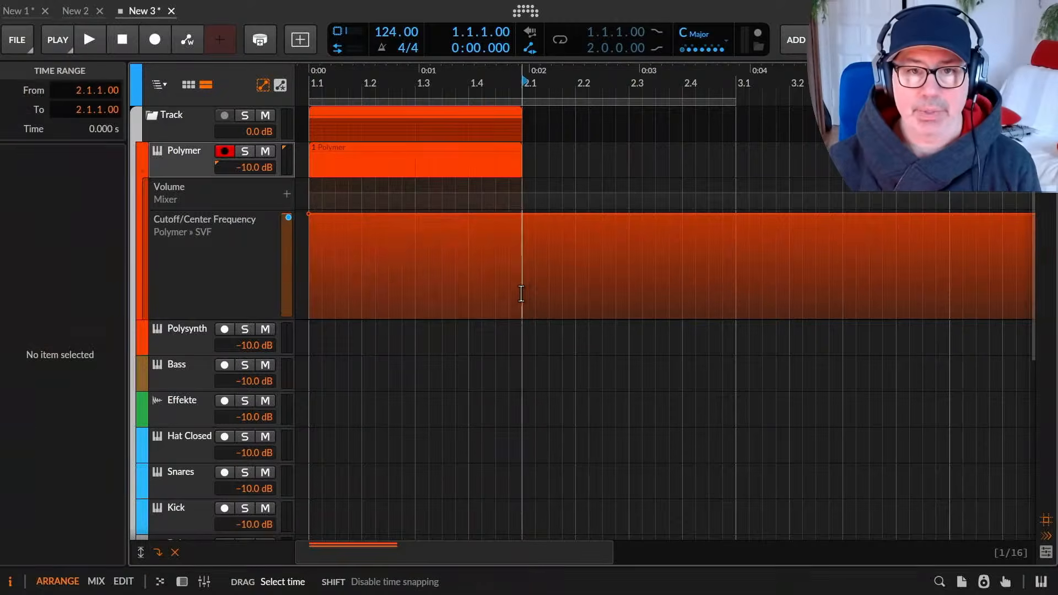
pyautogui.keyDown('alt'); pyautogui.click(507, 305); pyautogui.keyUp('alt')
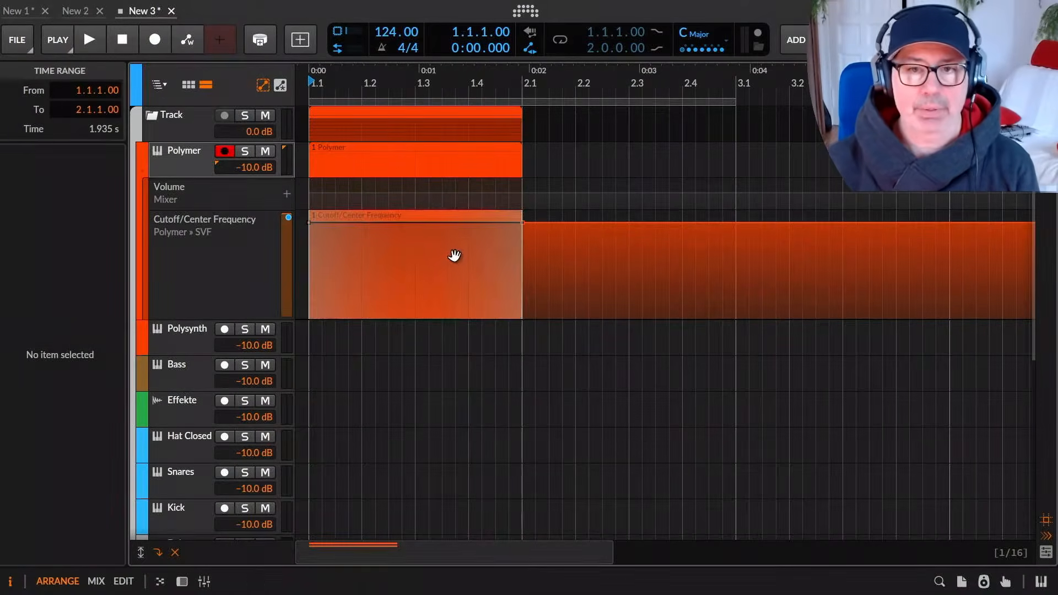
# Add a Volume automation point at 1.4.1.00 on the Polymer track and try to clear the arranger automation.
pyautogui.click(468, 193)
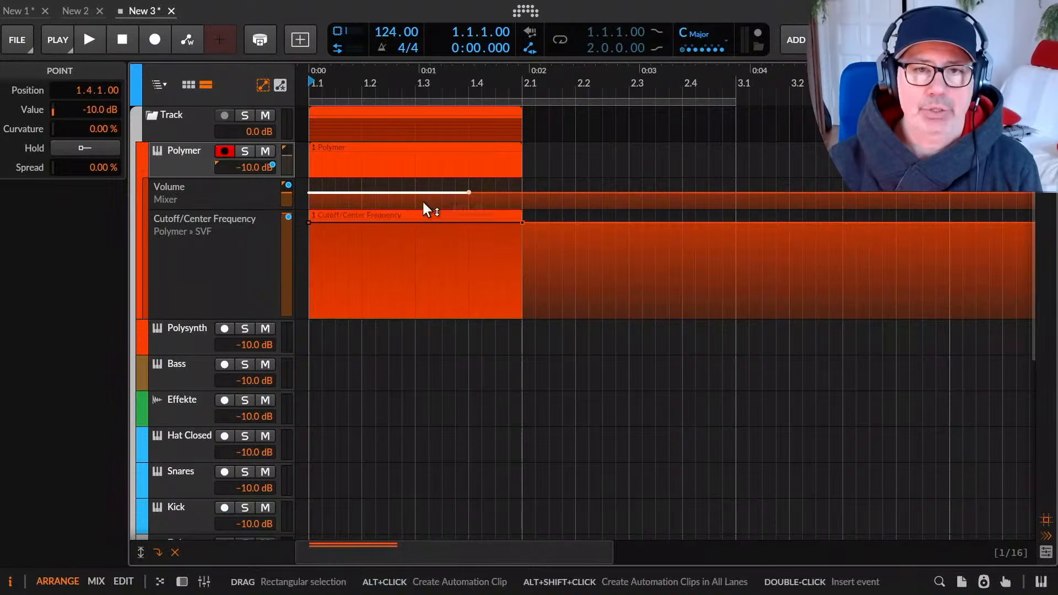
pyautogui.rightClick(239, 202)
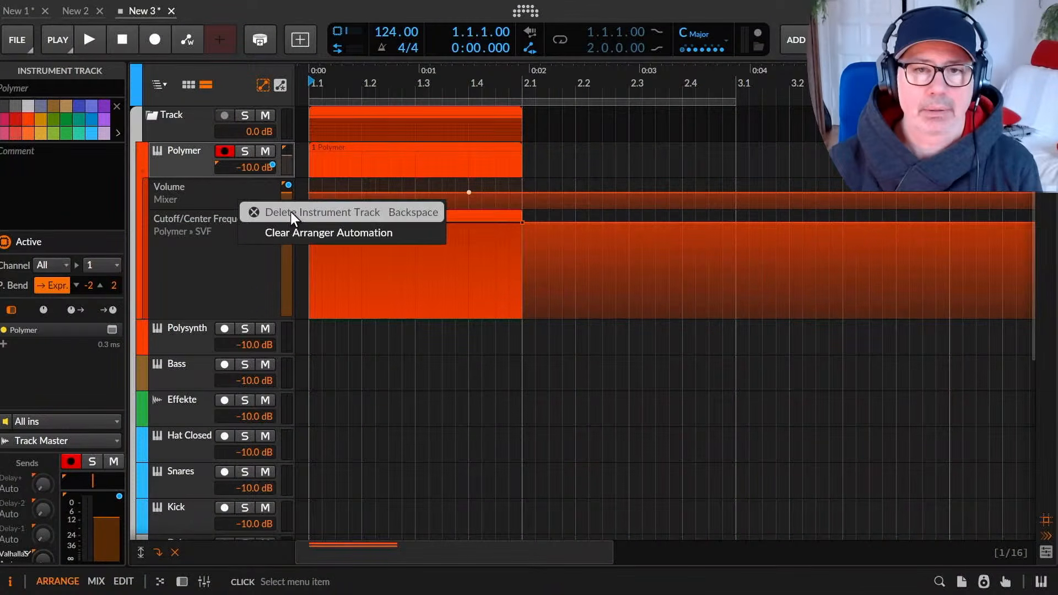
pyautogui.click(315, 229)
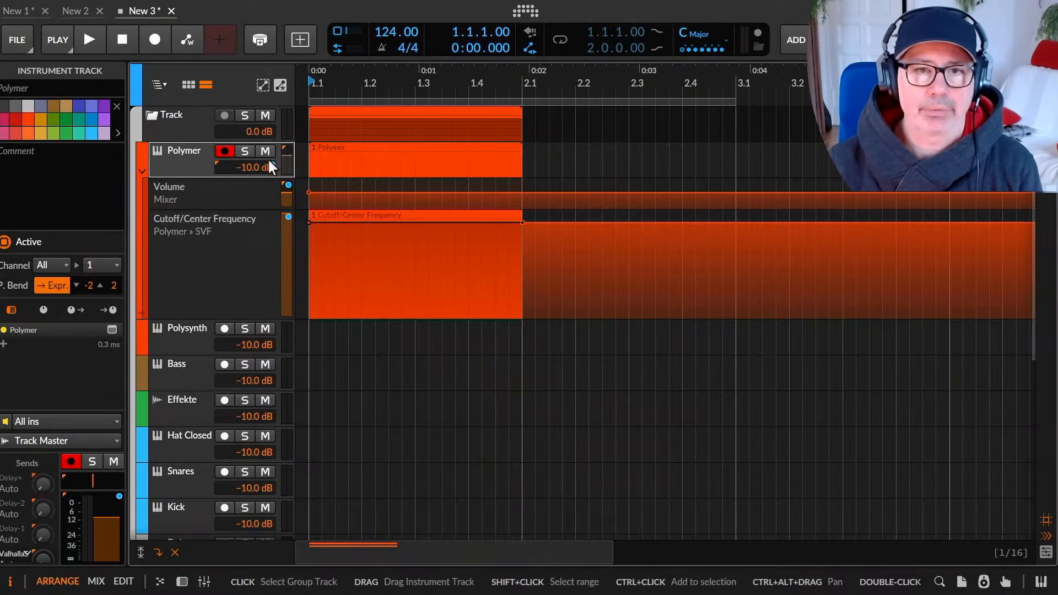
# Delete the Volume automation lane from the Polymer track and select the Cutoff/Center Frequency lane.
pyautogui.rightClick(231, 187)
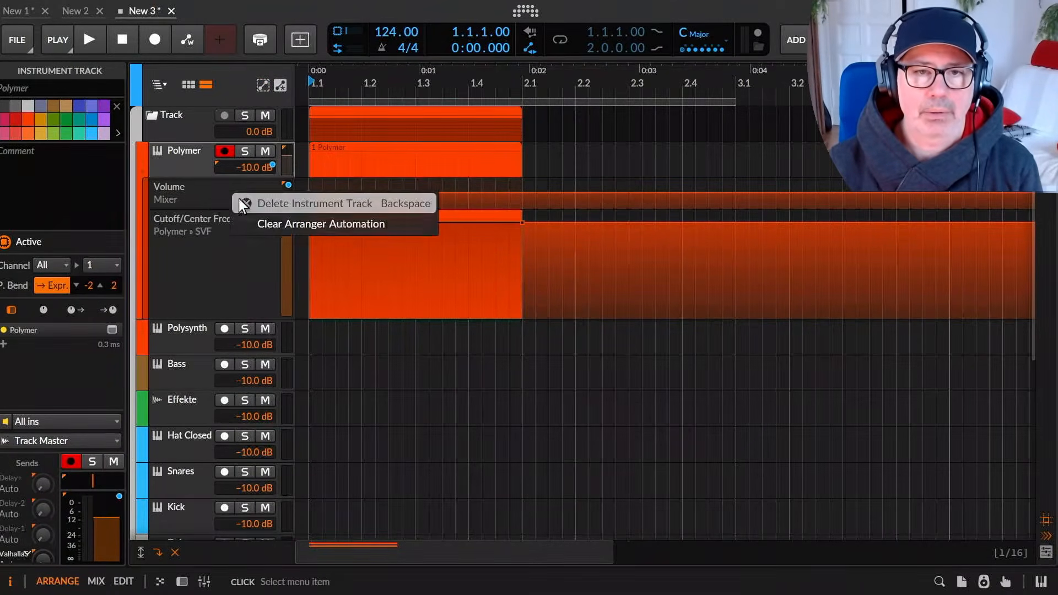
pyautogui.click(207, 196)
pyautogui.rightClick(207, 196)
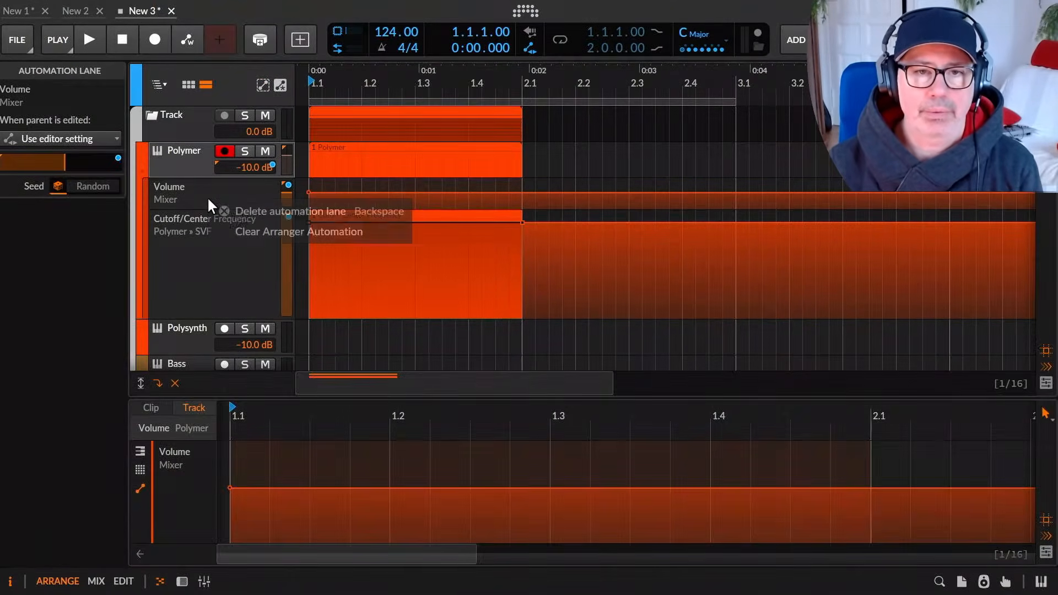
pyautogui.click(265, 211)
pyautogui.click(249, 238)
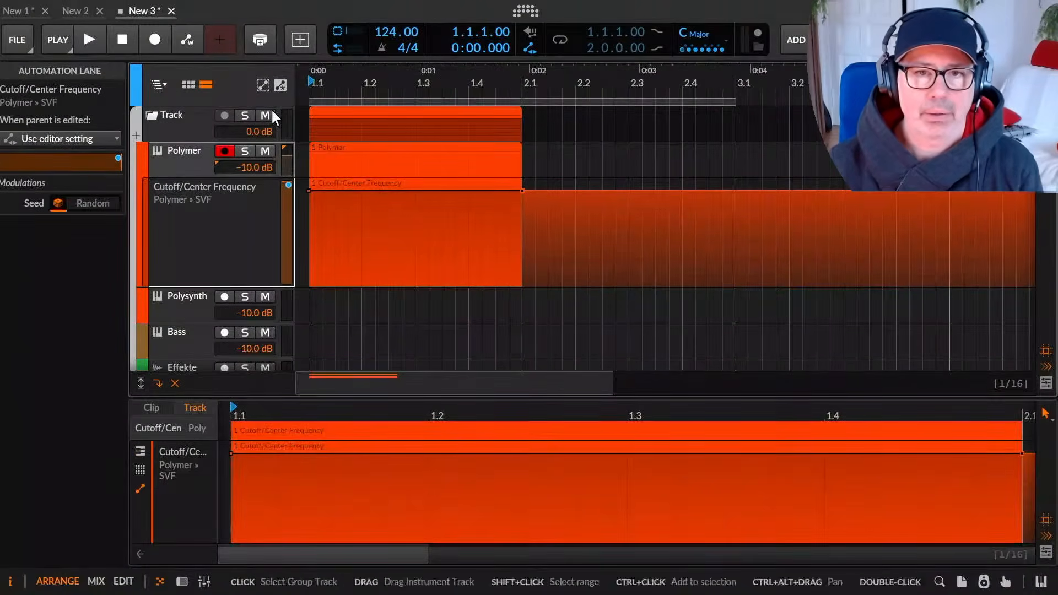
# Show the device view, select the Cutoff/Center Frequency automation clip and toggle Free Time off and on, leaving it enabled.
pyautogui.press('d')
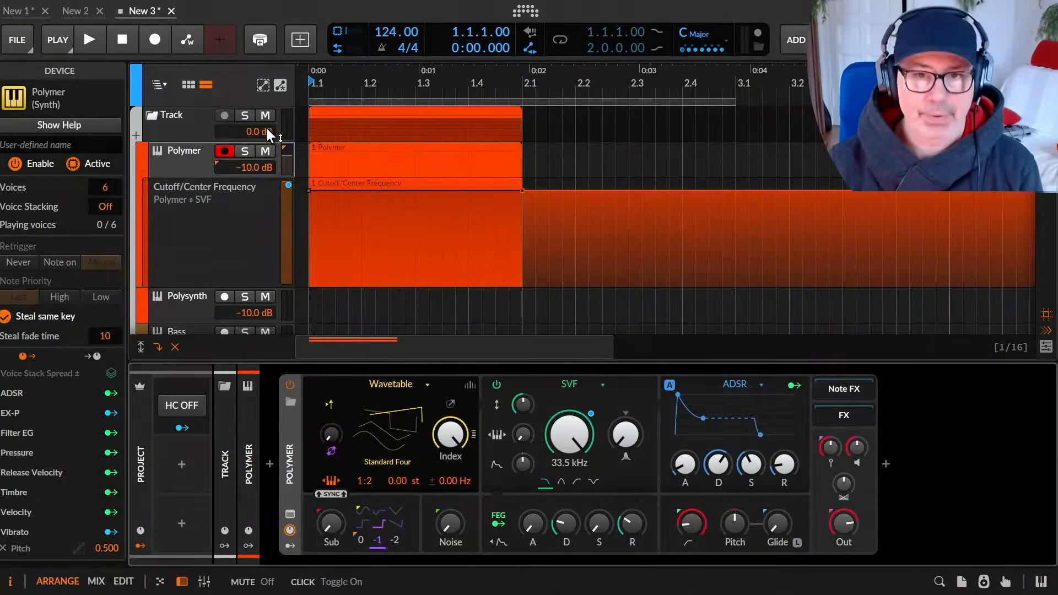
pyautogui.click(374, 183)
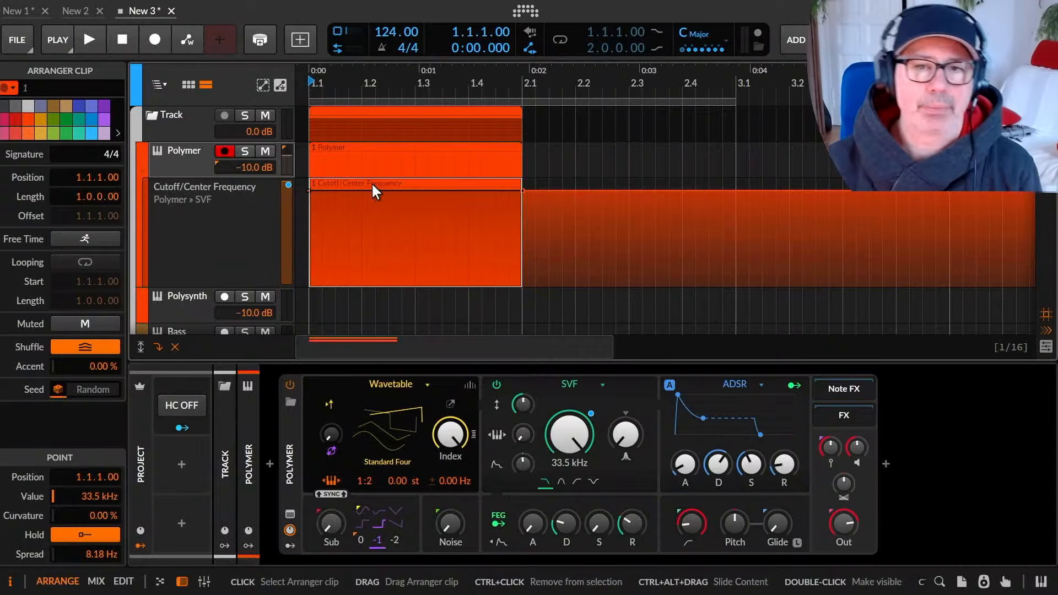
pyautogui.scroll(3, 423, 189)
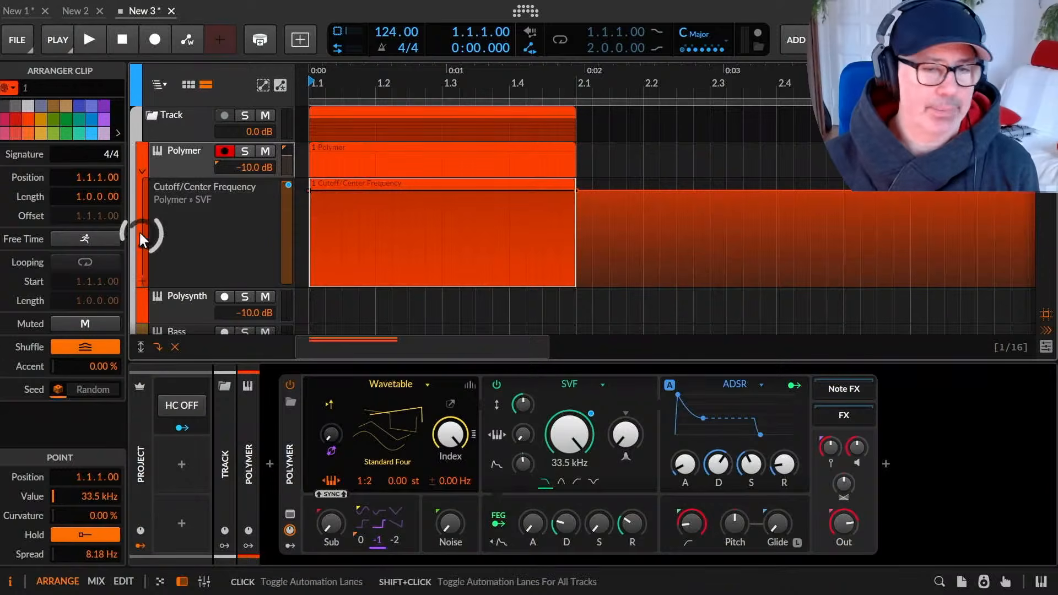
pyautogui.click(85, 239)
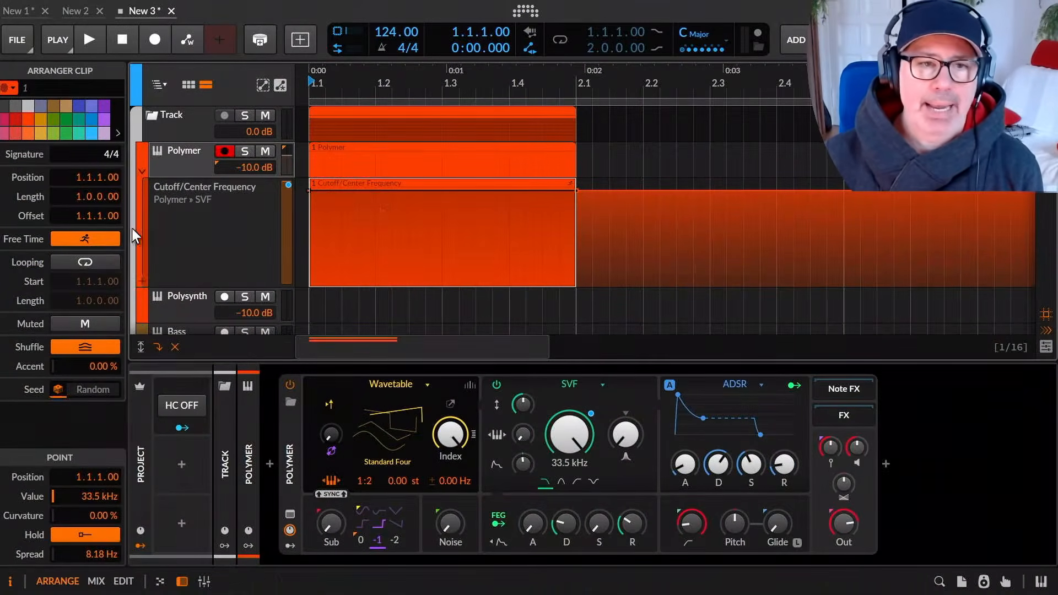
pyautogui.click(92, 239)
pyautogui.click(91, 239)
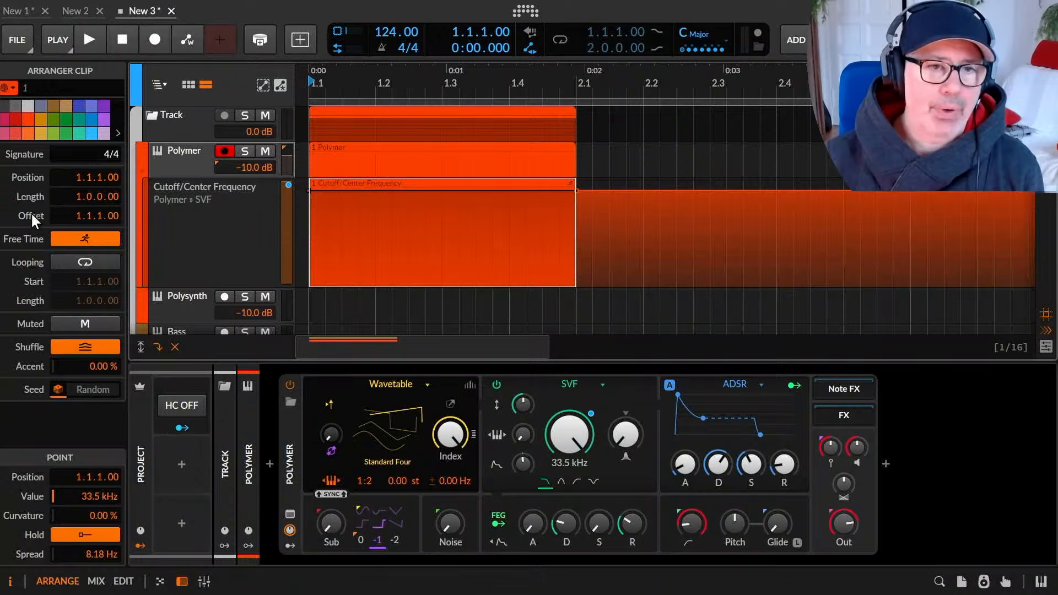
pyautogui.click(69, 236)
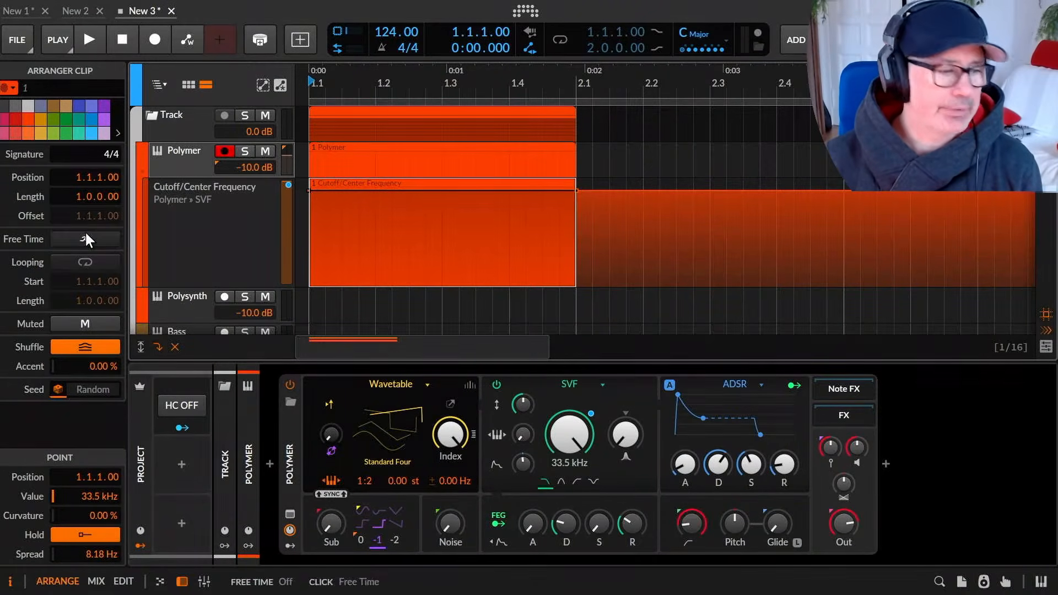
pyautogui.click(86, 236)
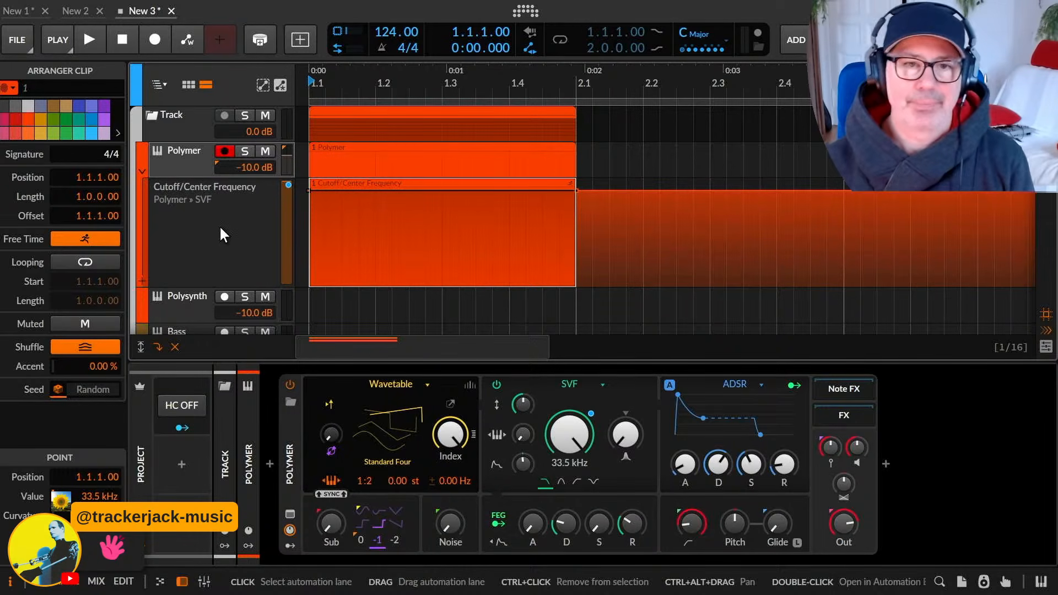
# Switch to the release notes, enlarge the text and browser window, and reread the section on the Free Time toggle.
pyautogui.click(589, 20)
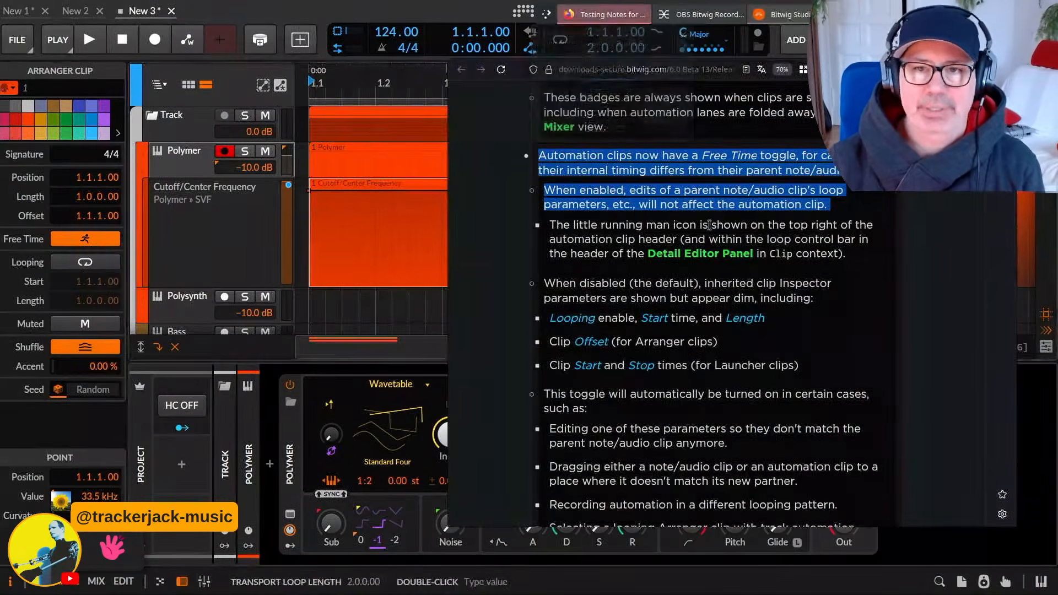
pyautogui.hotkey('ctrl', '+')
pyautogui.hotkey('ctrl', '+')
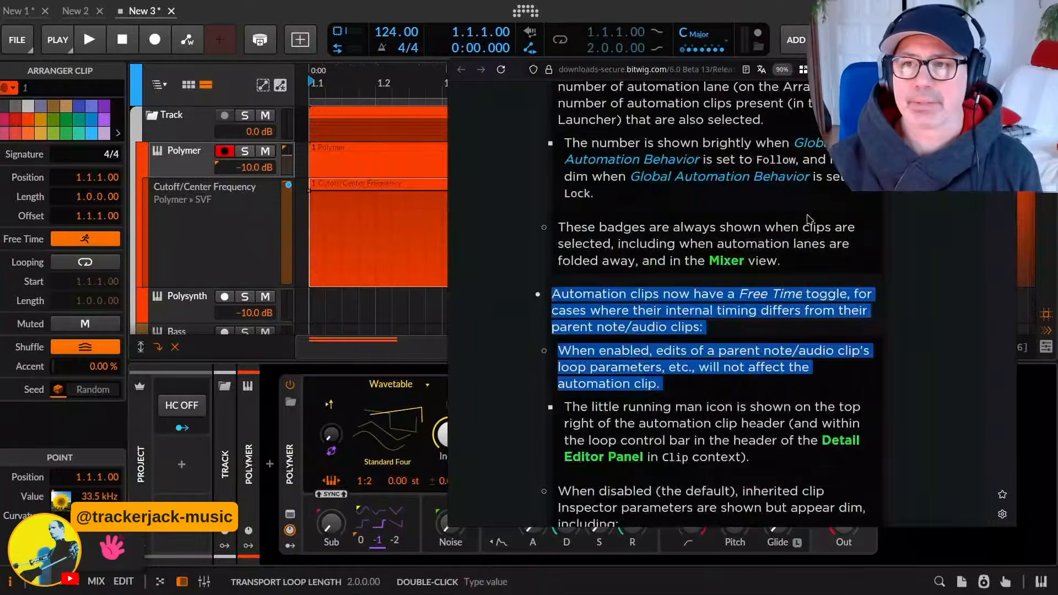
pyautogui.moveTo(494, 207); pyautogui.dragTo(233, 206)
pyautogui.hotkey('ctrl', '+')
pyautogui.hotkey('ctrl', '+')
pyautogui.hotkey('ctrl', '+')
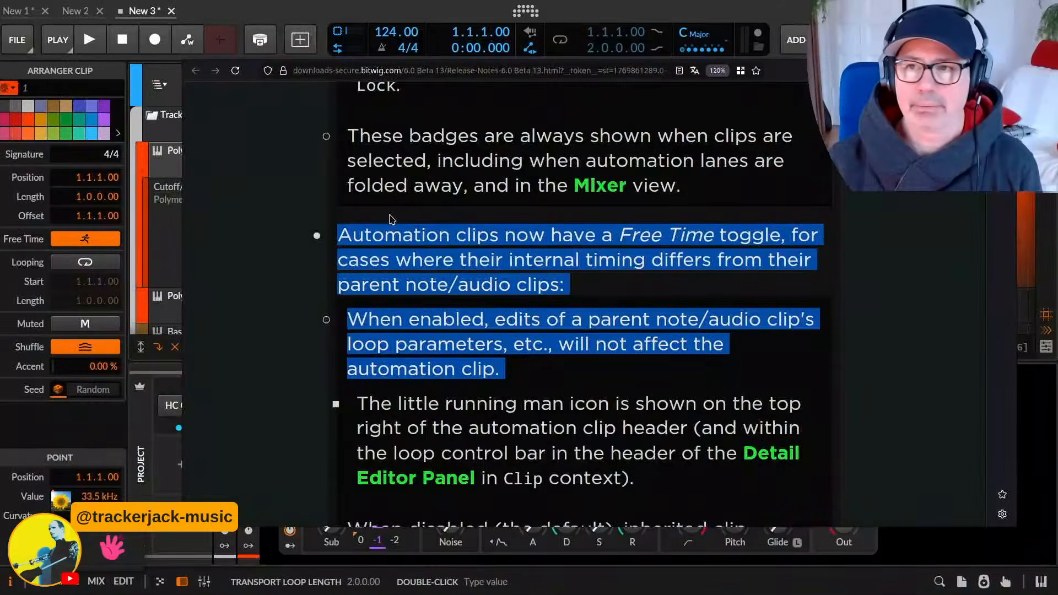
pyautogui.hotkey('ctrl', '-')
pyautogui.moveTo(182, 259); pyautogui.dragTo(285, 231)
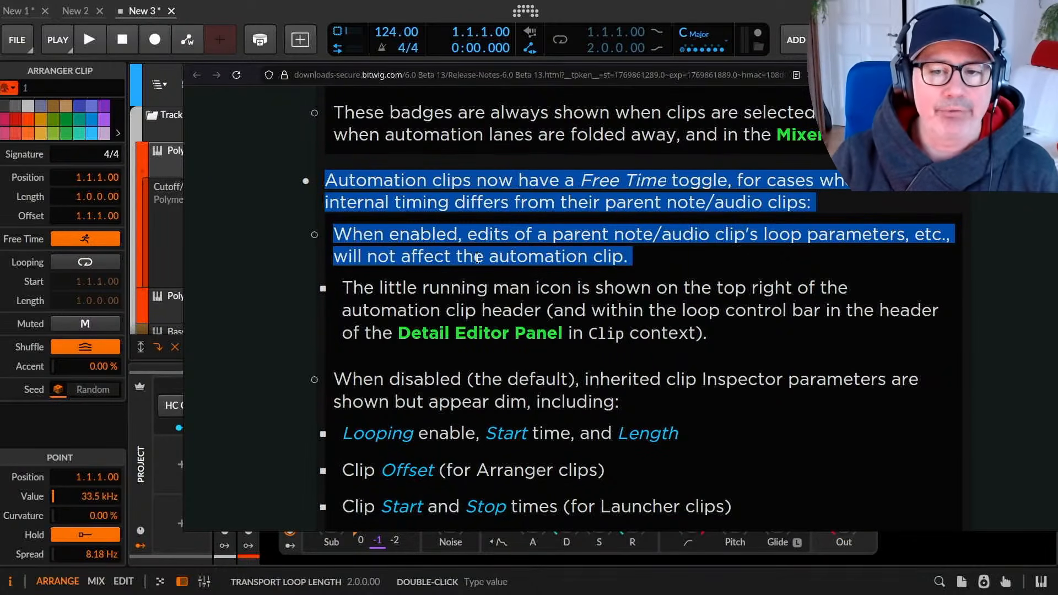
# Reread in the release notes how an enabled Free Time affects automation clips and where the running man icon is shown.
pyautogui.click(587, 271)
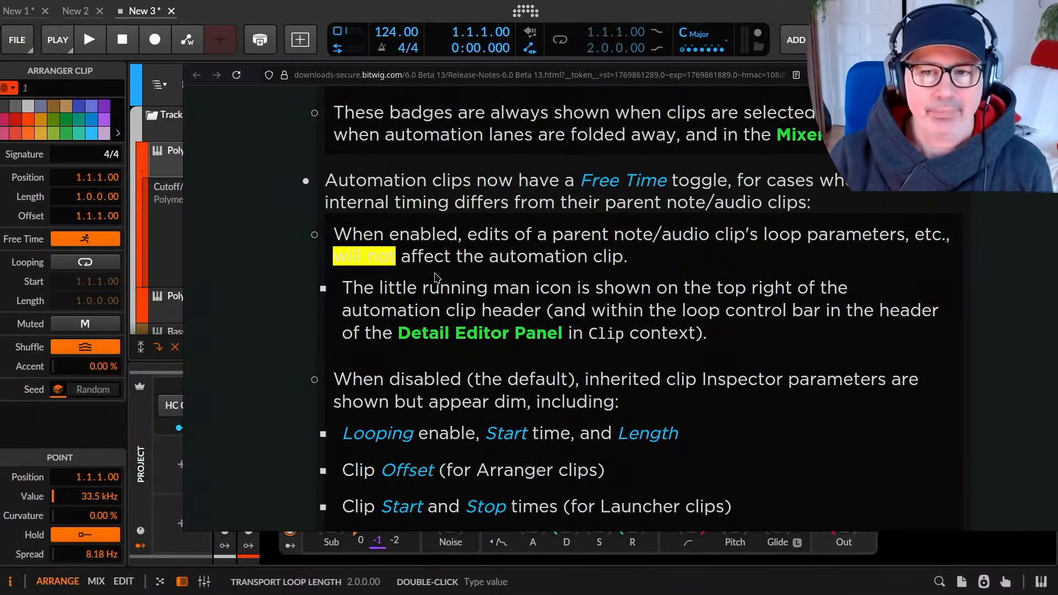
pyautogui.moveTo(650, 270); pyautogui.dragTo(335, 229)
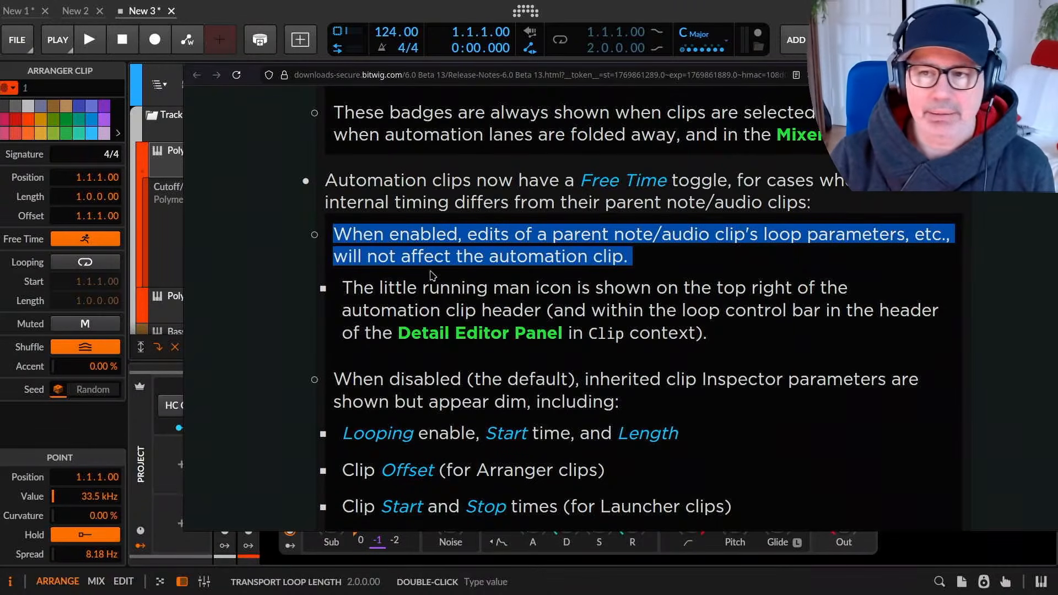
pyautogui.scroll(-2, 432, 277)
pyautogui.scroll(2, 431, 278)
pyautogui.click(345, 289)
pyautogui.moveTo(346, 289); pyautogui.dragTo(933, 310)
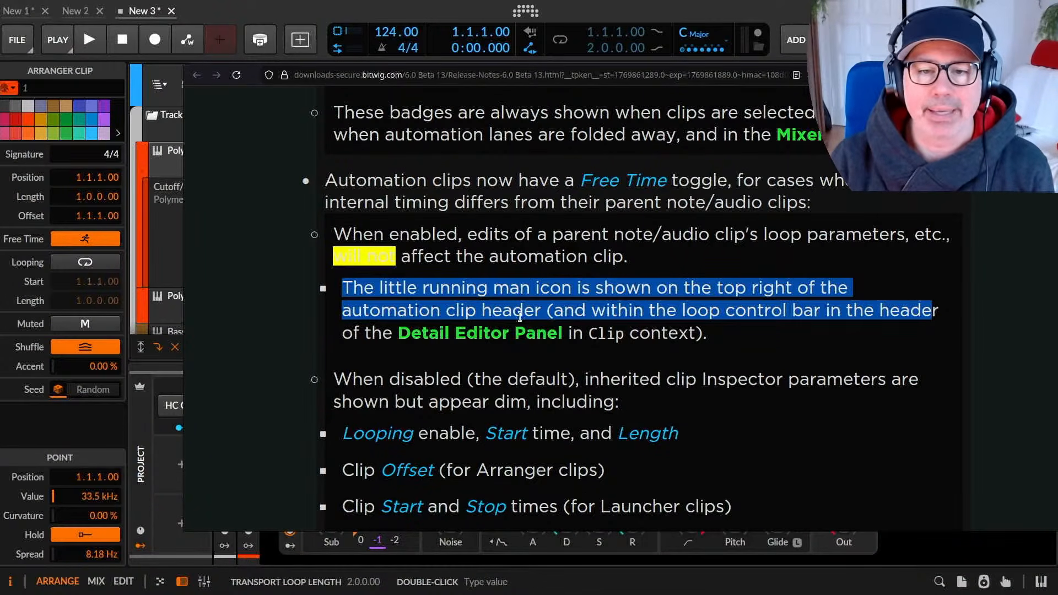
pyautogui.moveTo(342, 333); pyautogui.dragTo(761, 343)
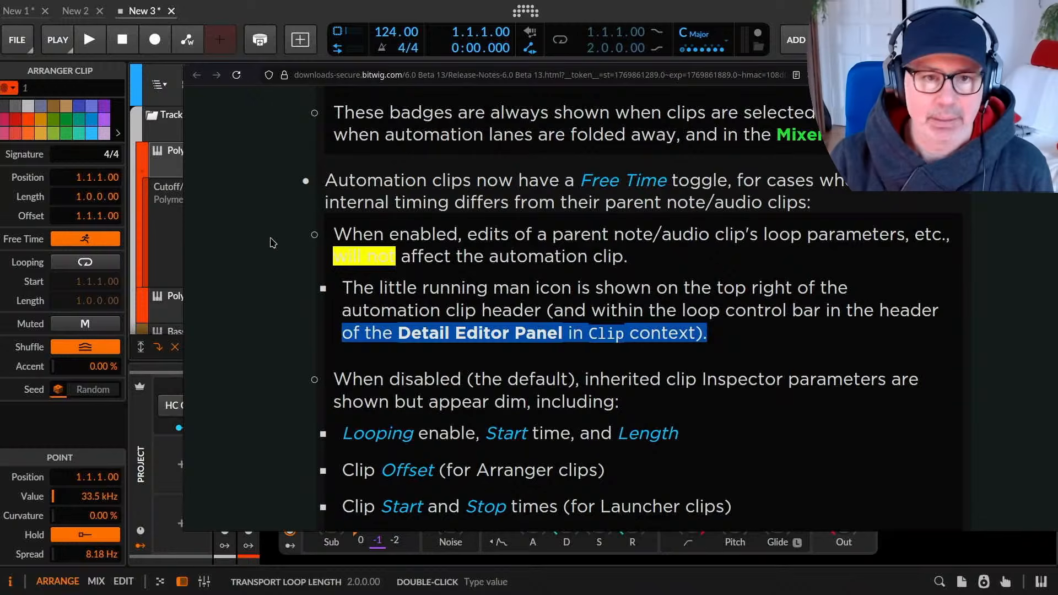
# Switch to Bitwig Studio, select the Polymer track's Cutoff/Center Frequency automation clip and open it in the Detail Editor Panel.
pyautogui.click(170, 216)
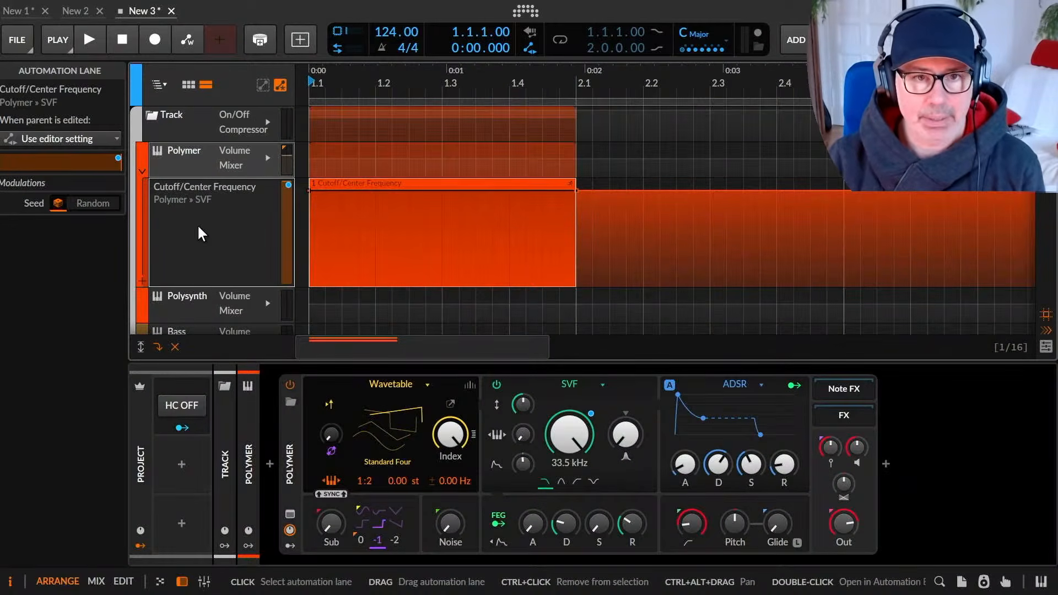
pyautogui.click(377, 184)
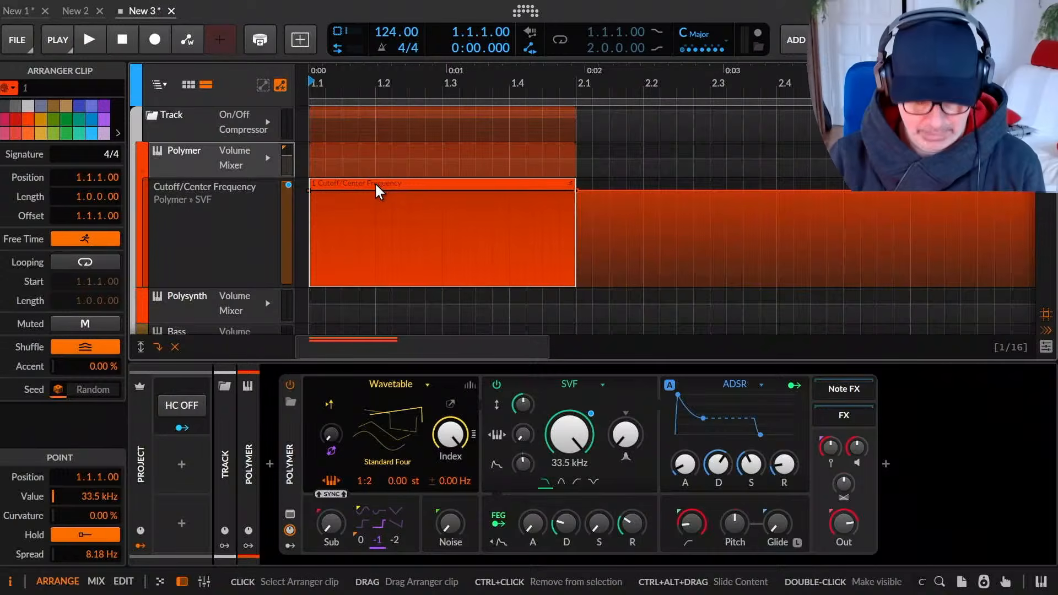
pyautogui.doubleClick(372, 184)
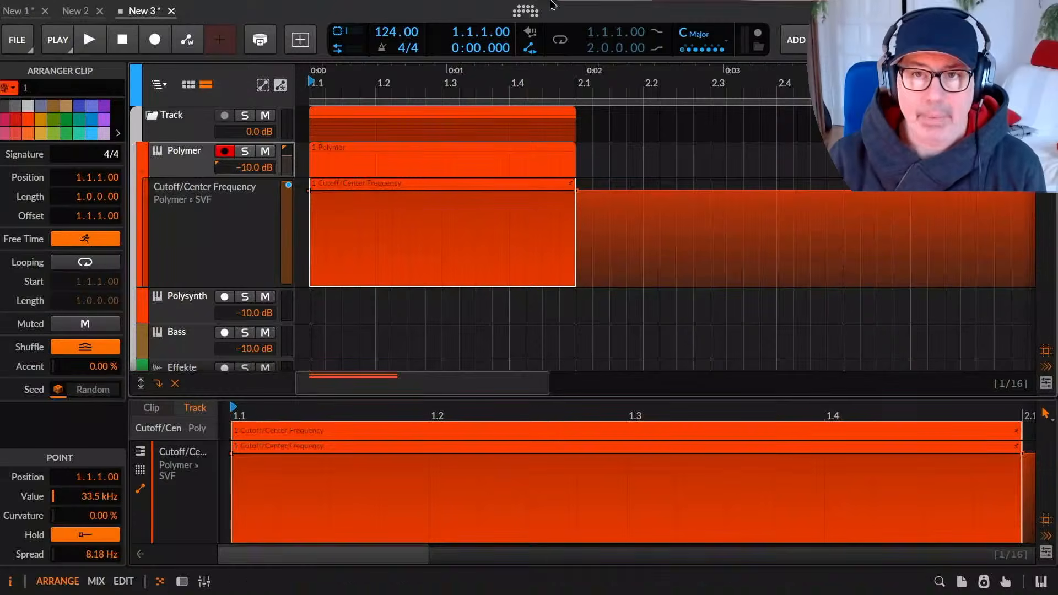
# Return to the release notes and read which inherited clip parameters appear dim when Free Time is disabled.
pyautogui.click(608, 14)
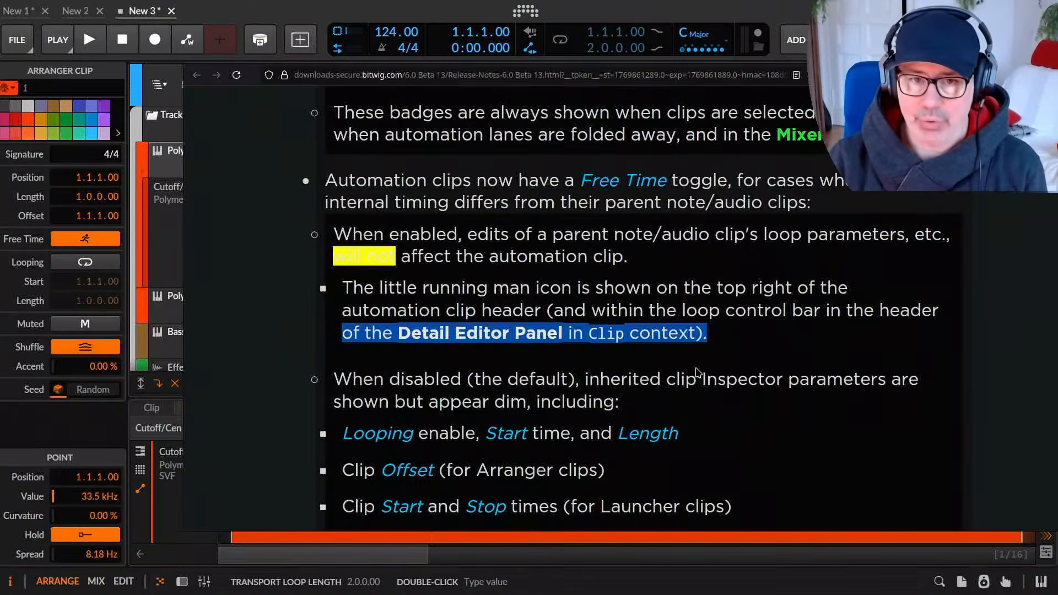
pyautogui.scroll(-2, 647, 380)
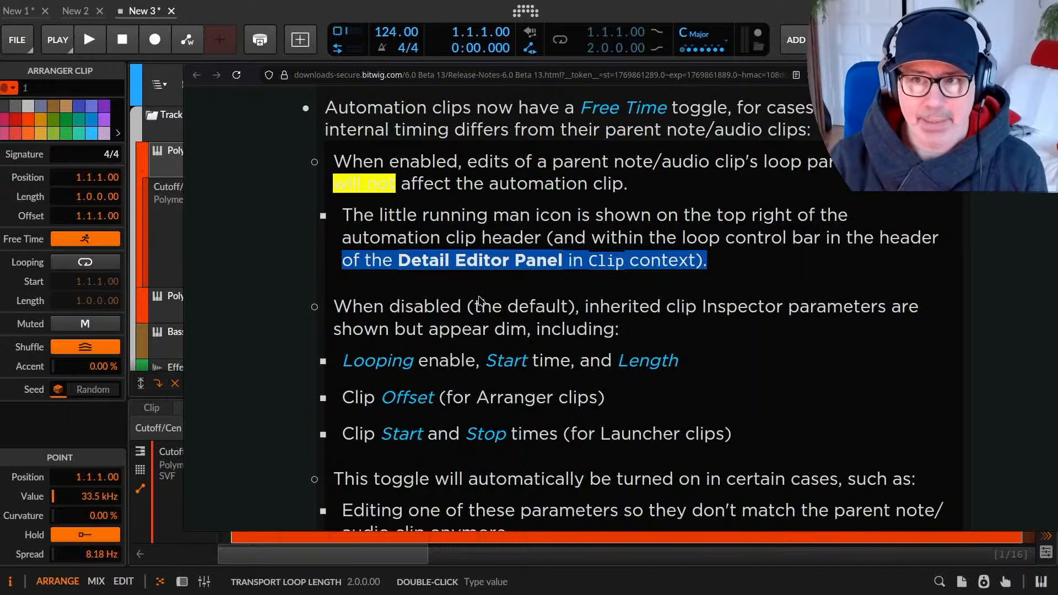
pyautogui.scroll(-2, 480, 300)
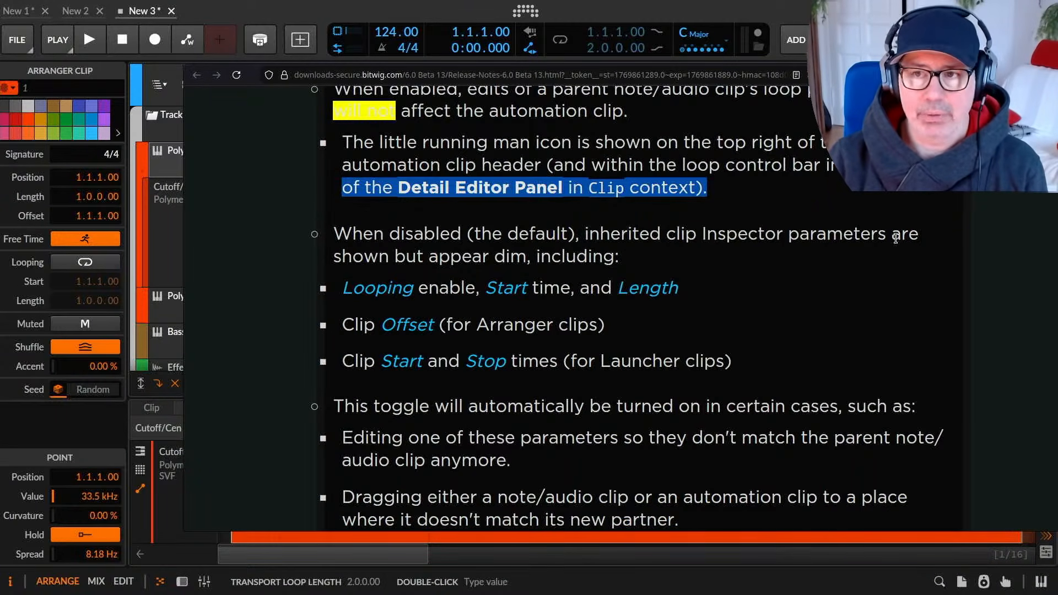
pyautogui.moveTo(378, 250); pyautogui.dragTo(642, 256)
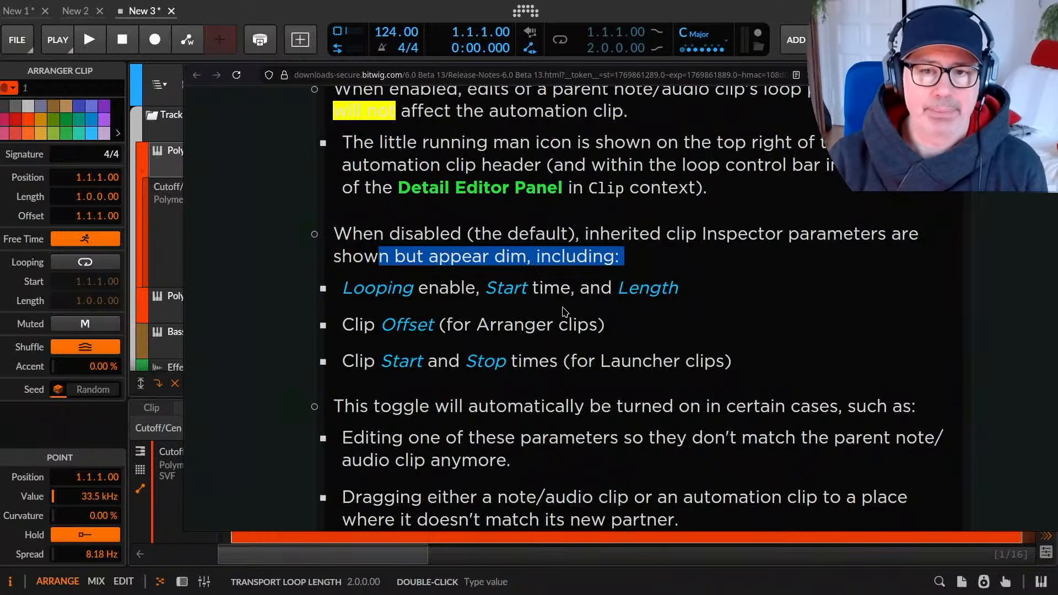
pyautogui.scroll(-3, 564, 311)
pyautogui.moveTo(342, 142); pyautogui.dragTo(682, 163)
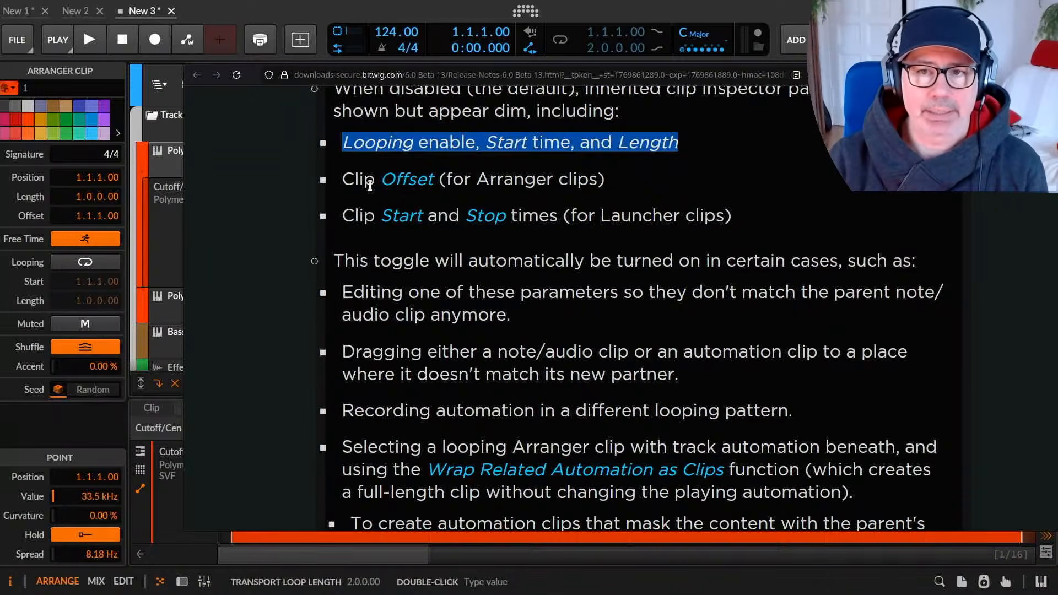
pyautogui.moveTo(359, 182); pyautogui.dragTo(522, 191)
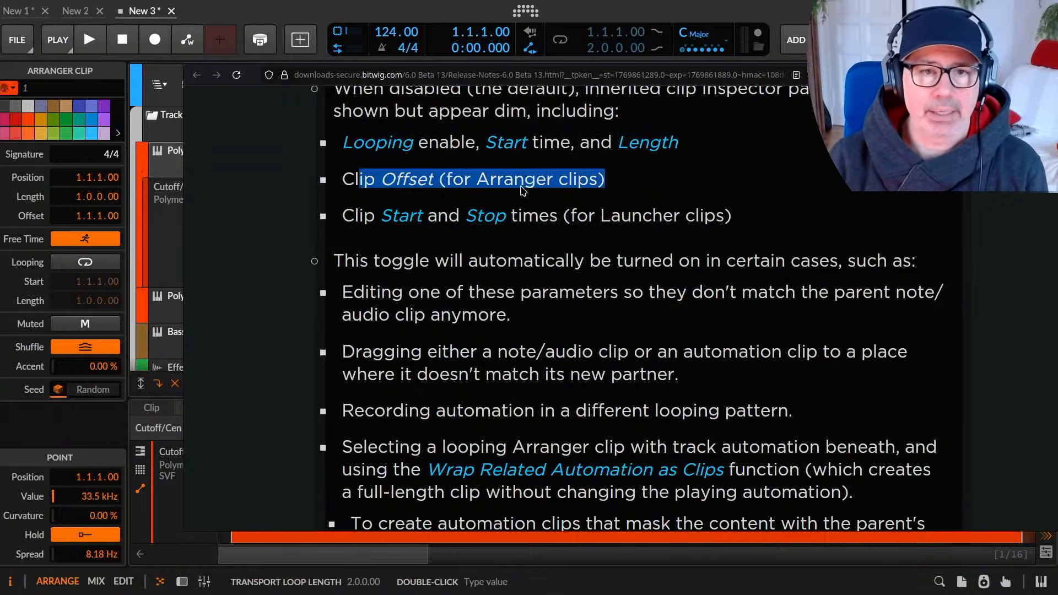
# Switch to Bitwig Studio and toggle Free Time on the Cutoff/Center Frequency clip, comparing the Looping and Offset parameters, and leave it disabled.
pyautogui.click(92, 239)
pyautogui.click(92, 239)
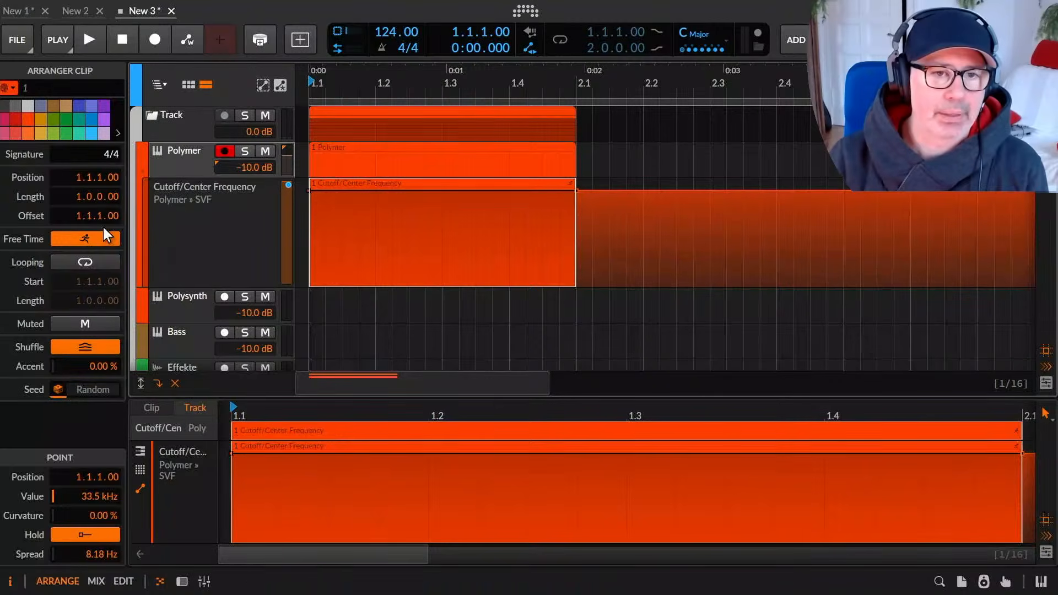
pyautogui.click(95, 238)
pyautogui.click(92, 239)
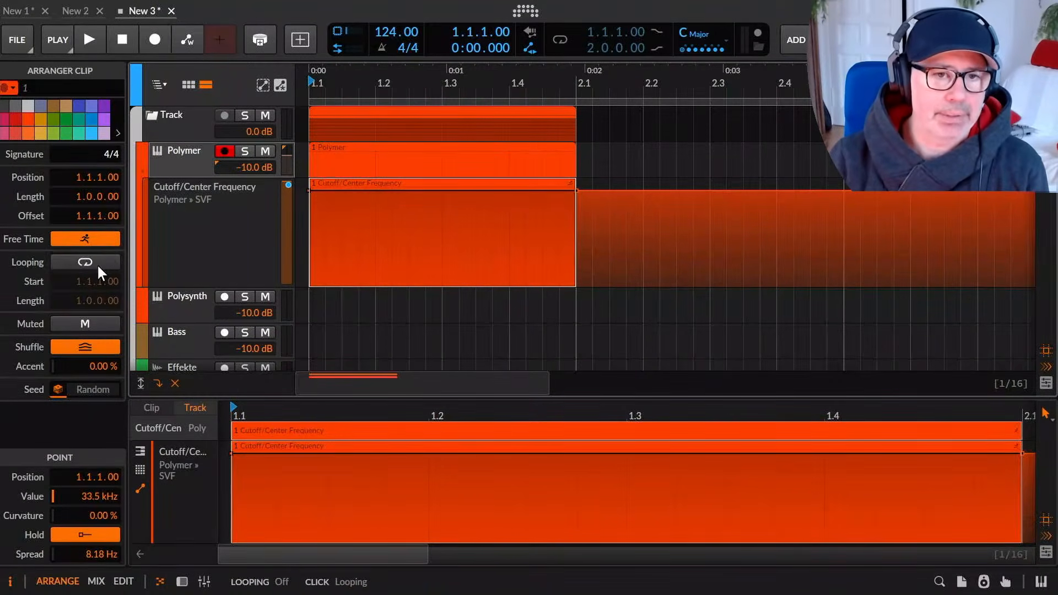
pyautogui.click(97, 258)
pyautogui.click(93, 262)
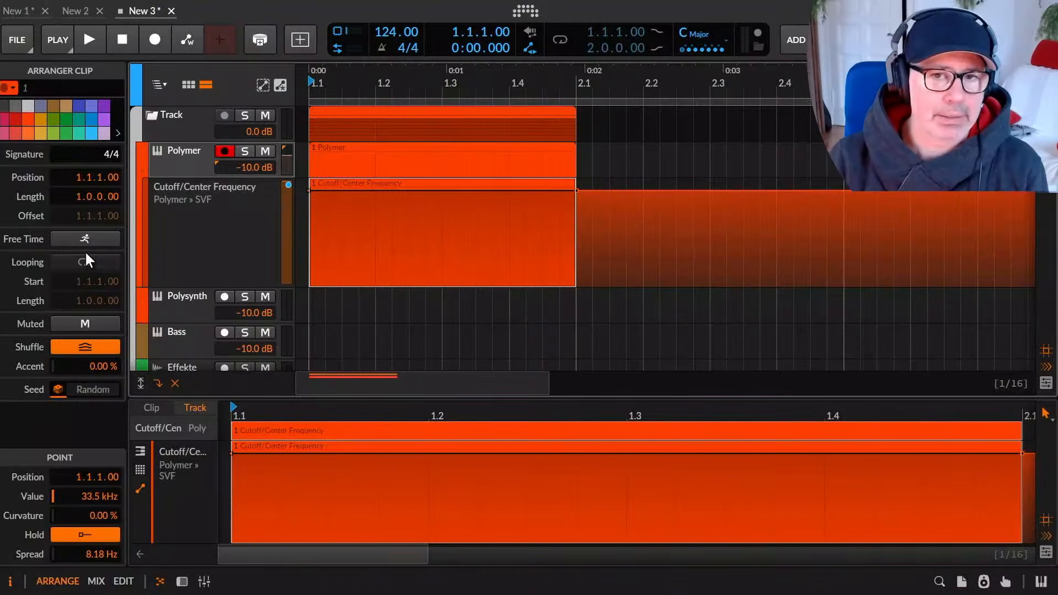
pyautogui.click(94, 239)
pyautogui.click(93, 239)
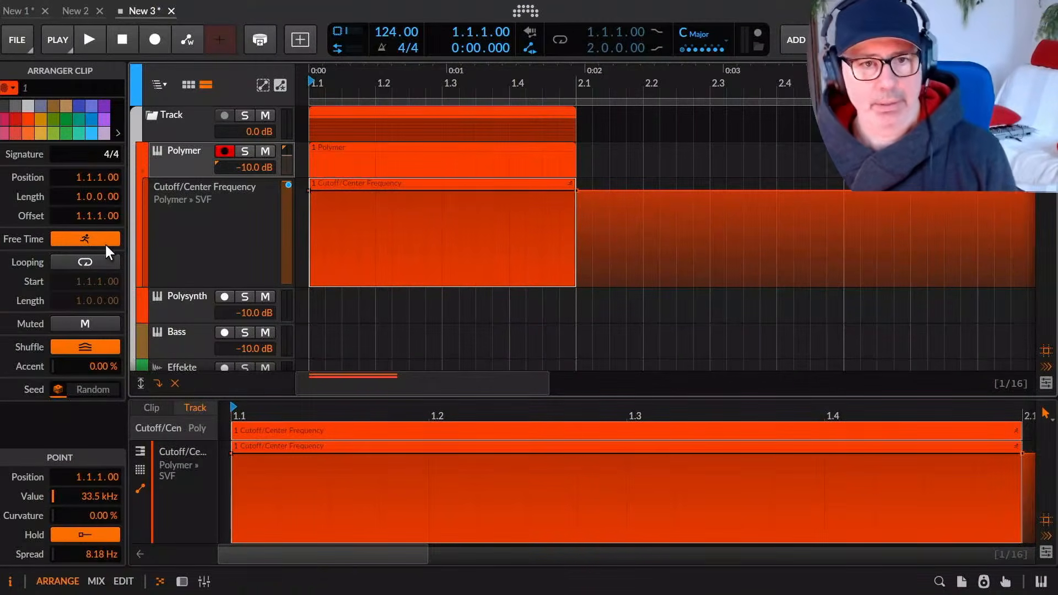
pyautogui.click(101, 239)
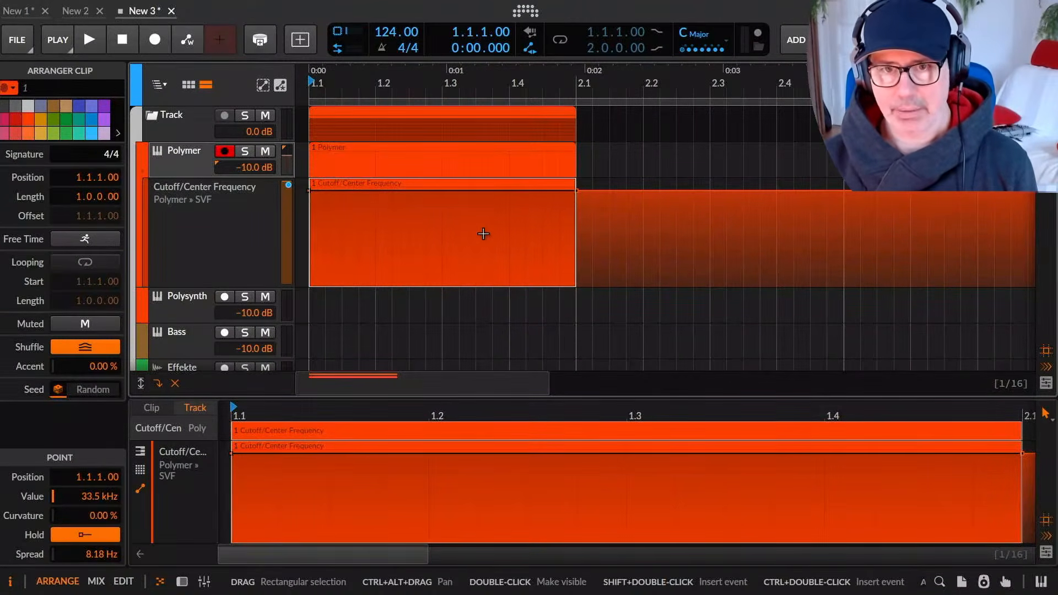
# Switch to the release notes and read how parameter edits and dragging clips to a non-matching partner turn on Free Time automatically.
pyautogui.hotkey('alt', 'Tab')
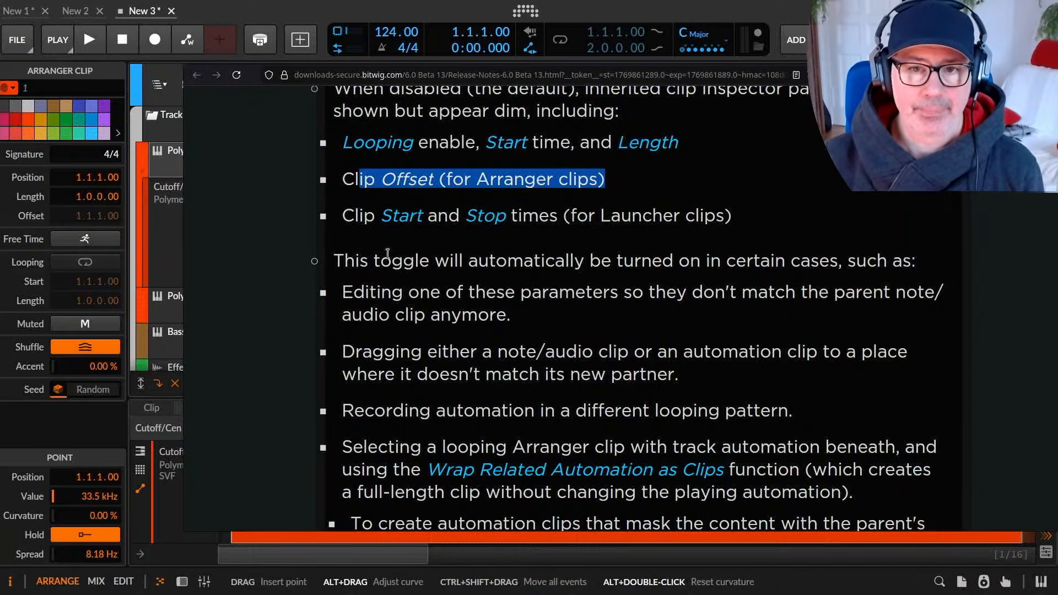
pyautogui.moveTo(337, 260); pyautogui.dragTo(937, 275)
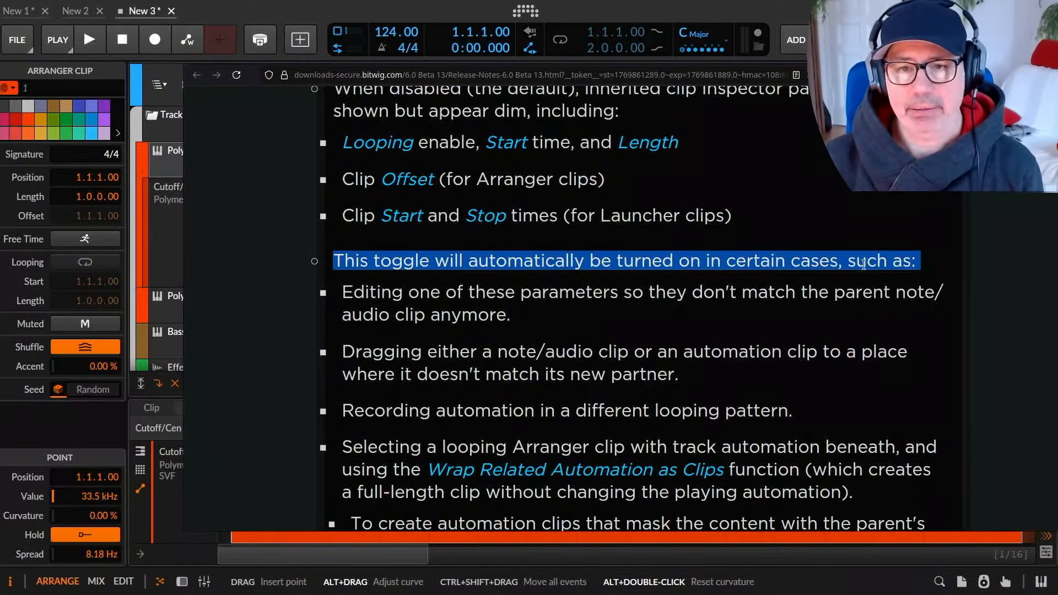
pyautogui.moveTo(343, 292); pyautogui.dragTo(744, 310)
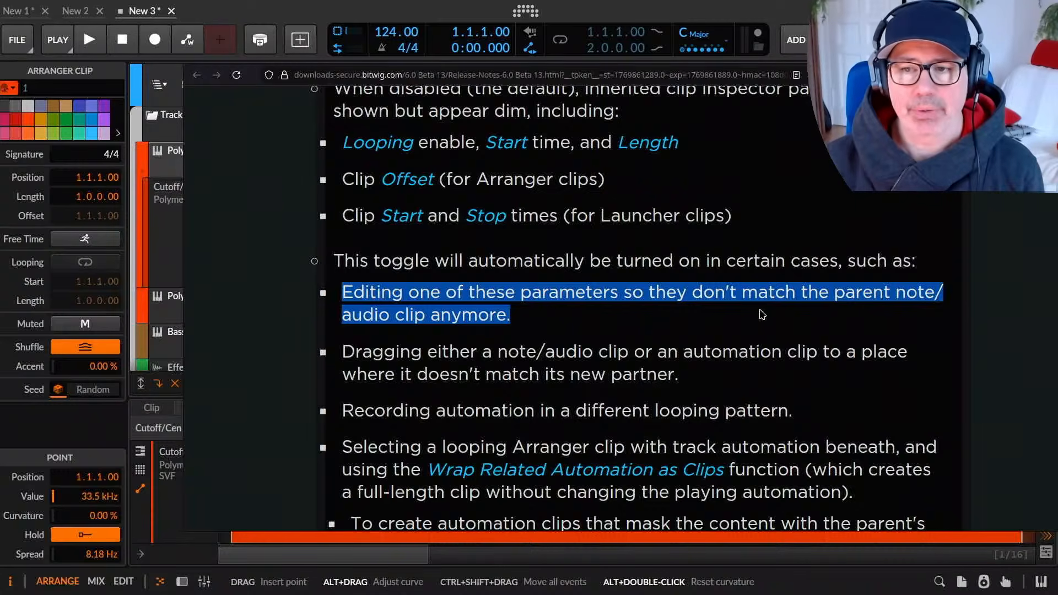
pyautogui.scroll(-3, 422, 234)
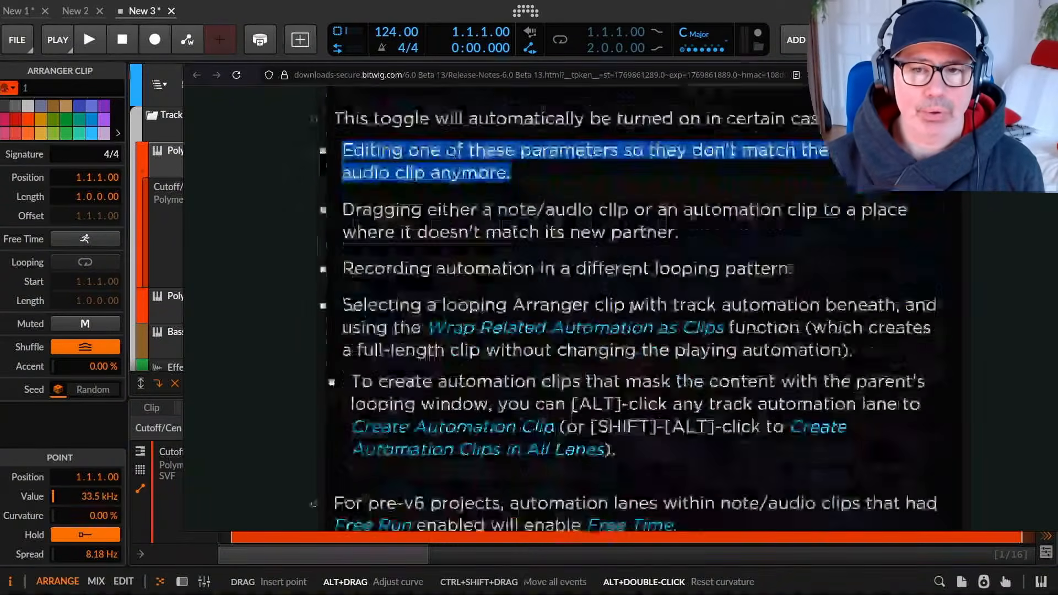
pyautogui.moveTo(344, 209); pyautogui.dragTo(686, 225)
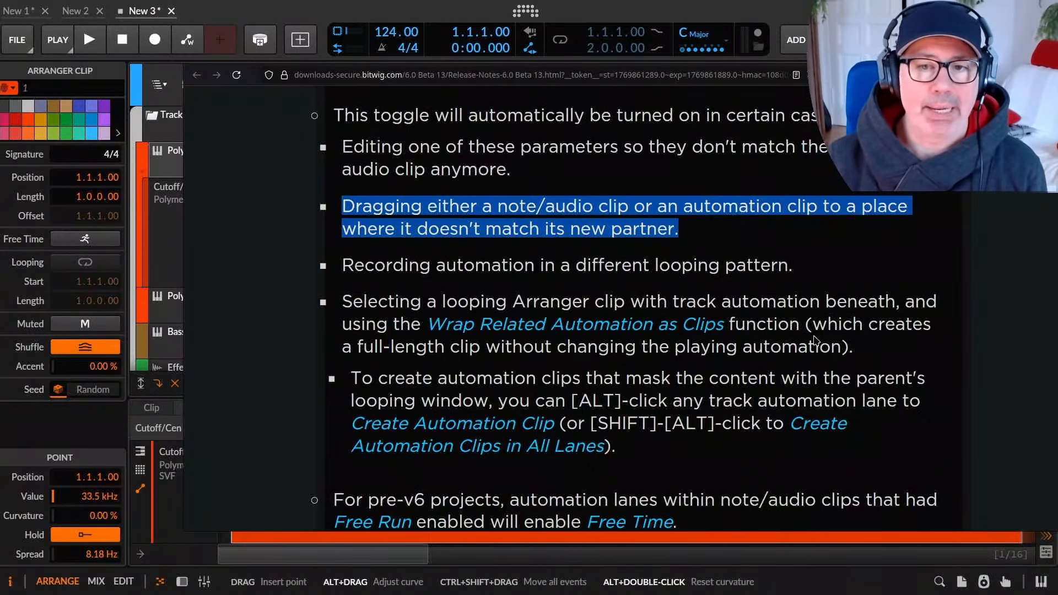
pyautogui.click(696, 236)
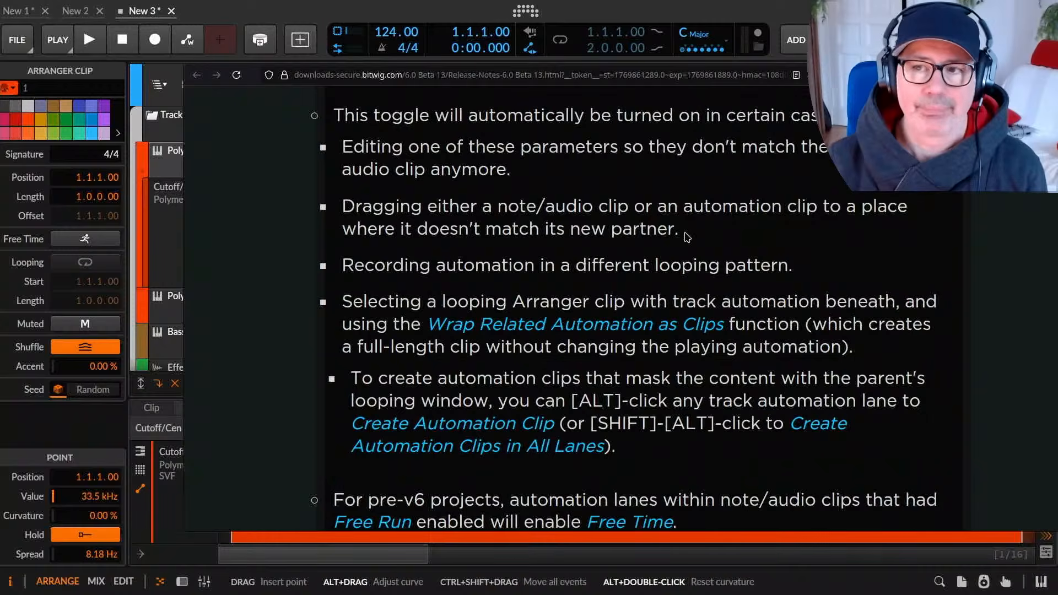
pyautogui.moveTo(423, 208); pyautogui.dragTo(812, 238)
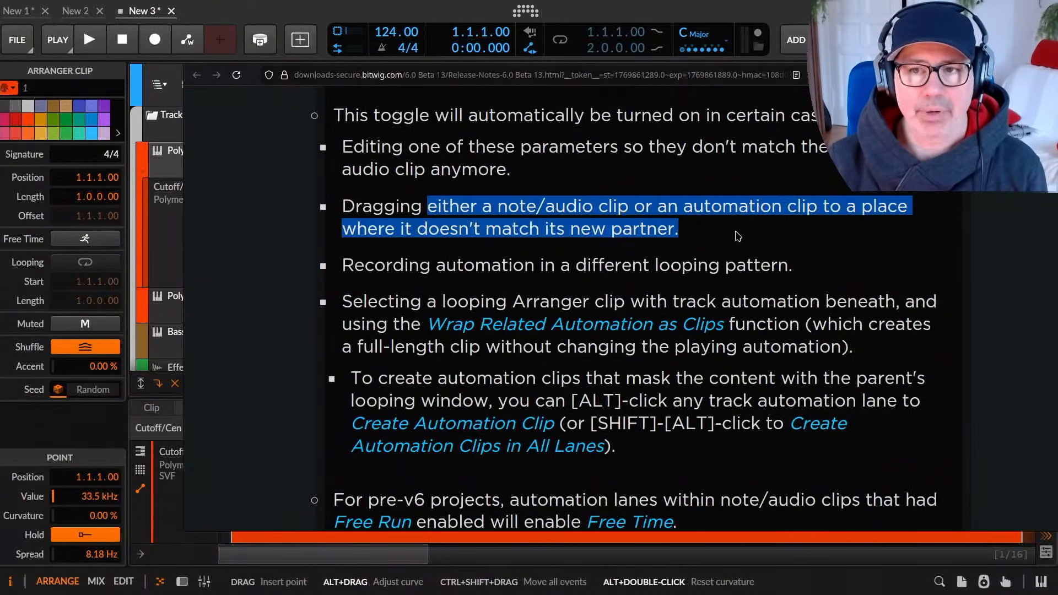
pyautogui.click(739, 238)
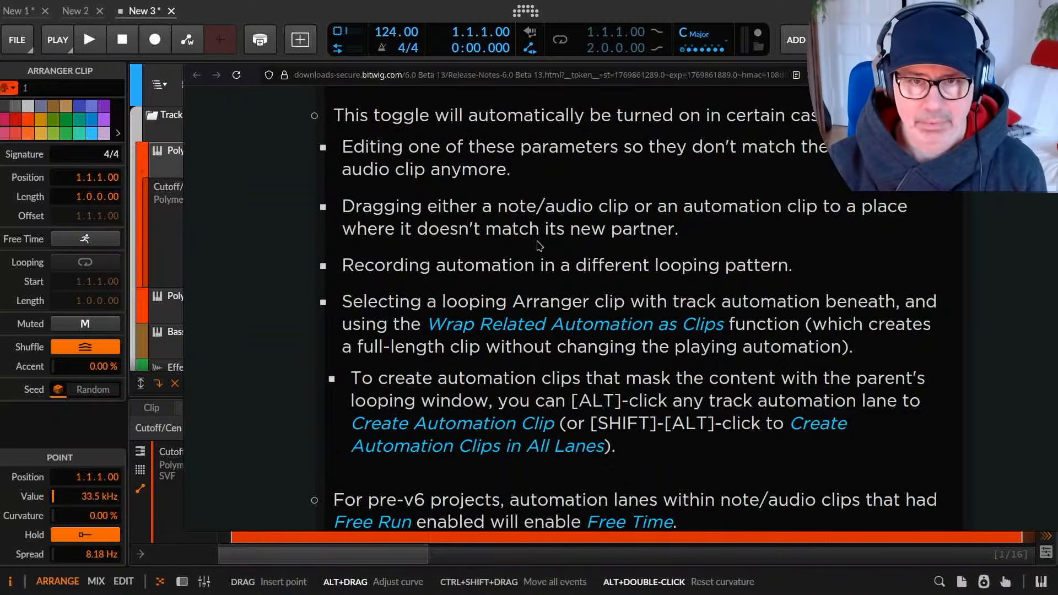
pyautogui.doubleClick(655, 231)
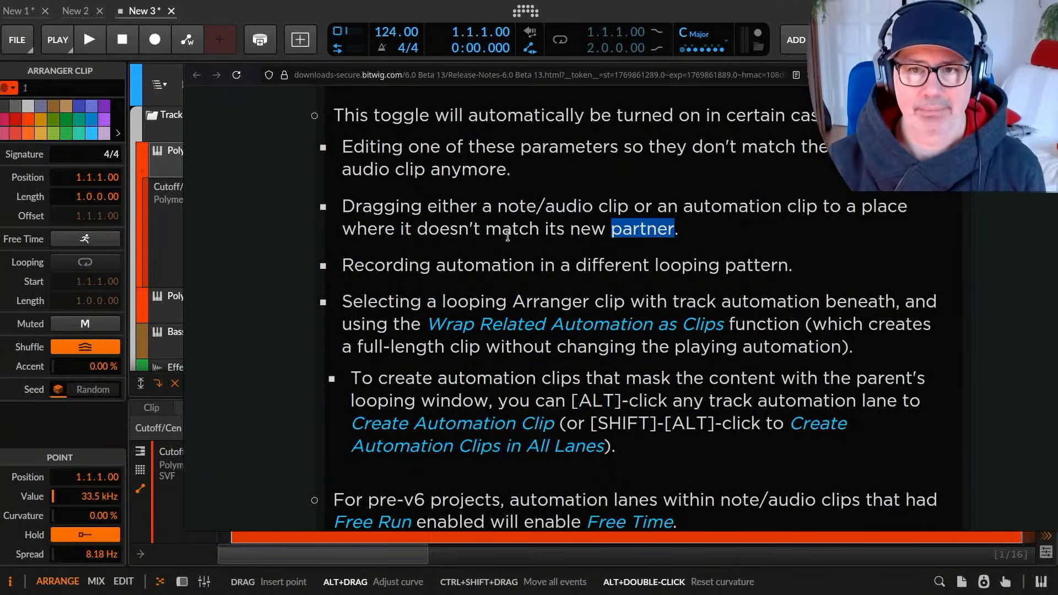
pyautogui.moveTo(495, 231); pyautogui.dragTo(538, 229)
pyautogui.click(343, 259)
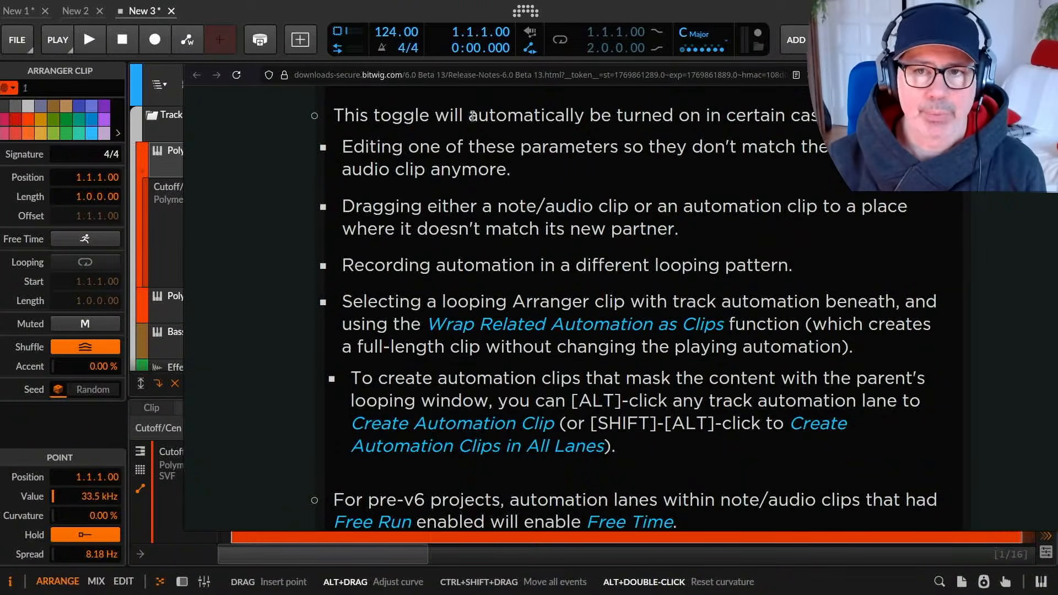
# Read the release notes on recording in a different looping pattern, Wrap Related Automation as Clips and creating masked automation clips.
pyautogui.moveTo(478, 116); pyautogui.dragTo(700, 116)
pyautogui.moveTo(342, 267); pyautogui.dragTo(834, 269)
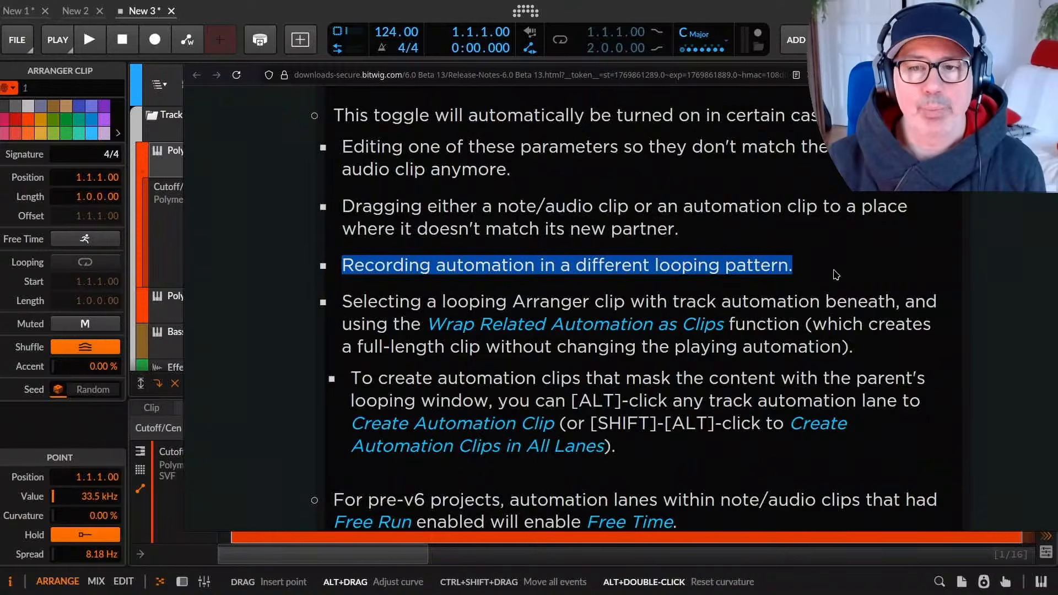
pyautogui.click(824, 265)
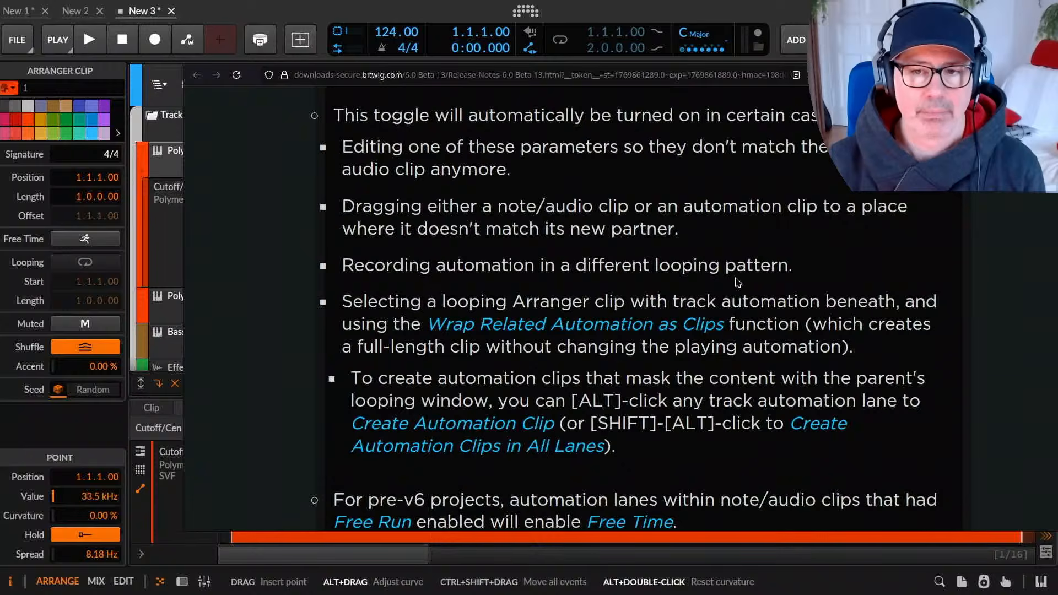
pyautogui.moveTo(344, 303); pyautogui.dragTo(932, 307)
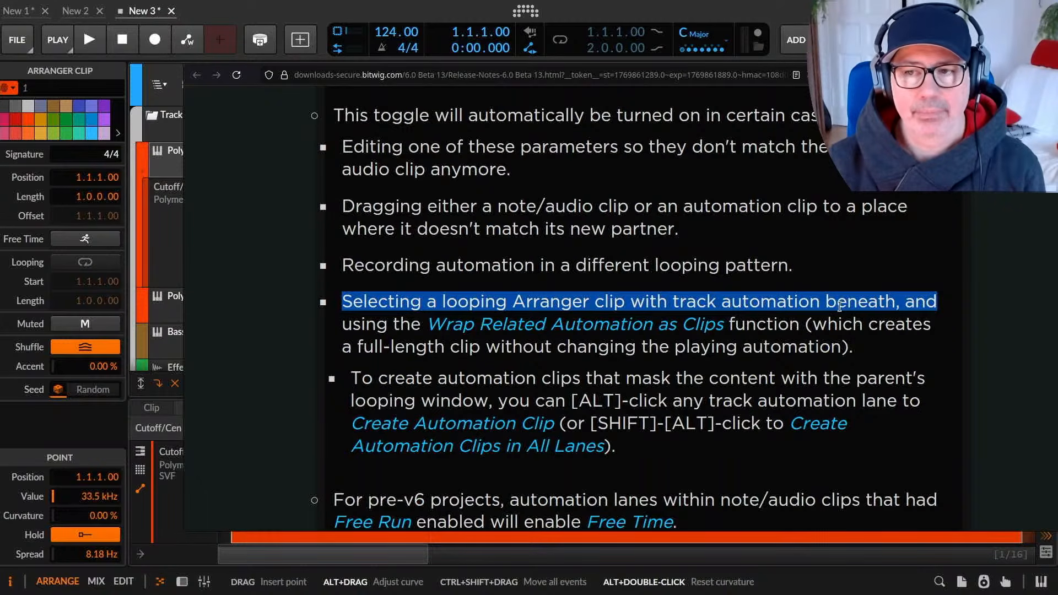
pyautogui.moveTo(350, 324); pyautogui.dragTo(818, 326)
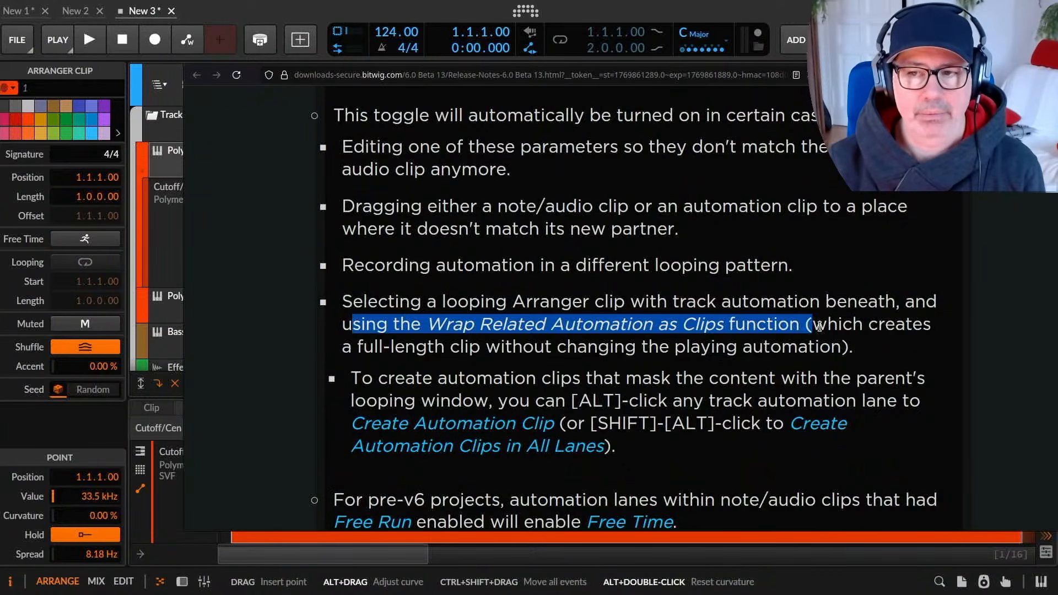
pyautogui.moveTo(819, 326); pyautogui.dragTo(849, 345)
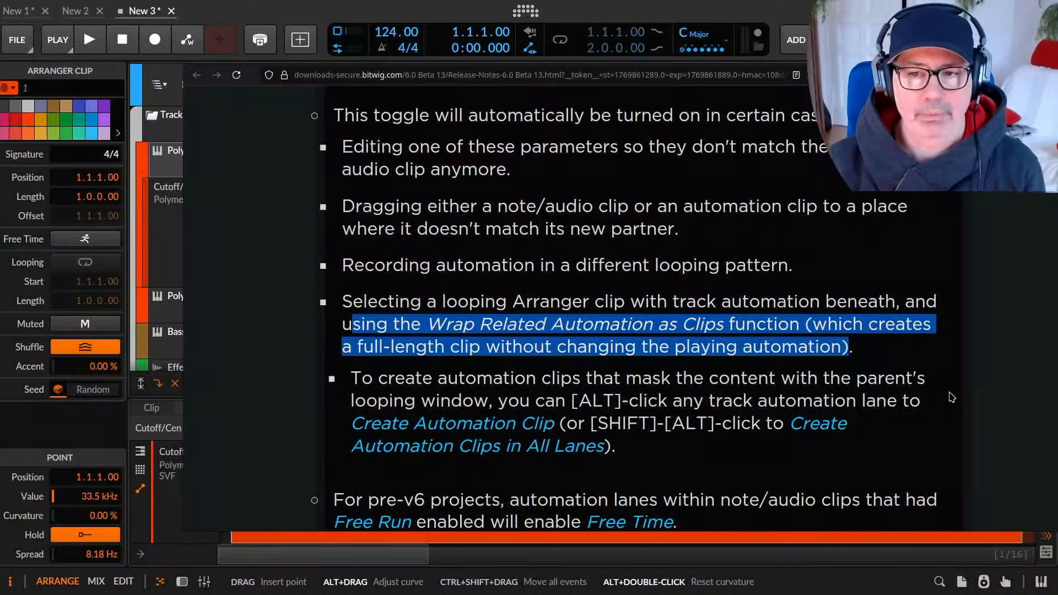
pyautogui.click(415, 334)
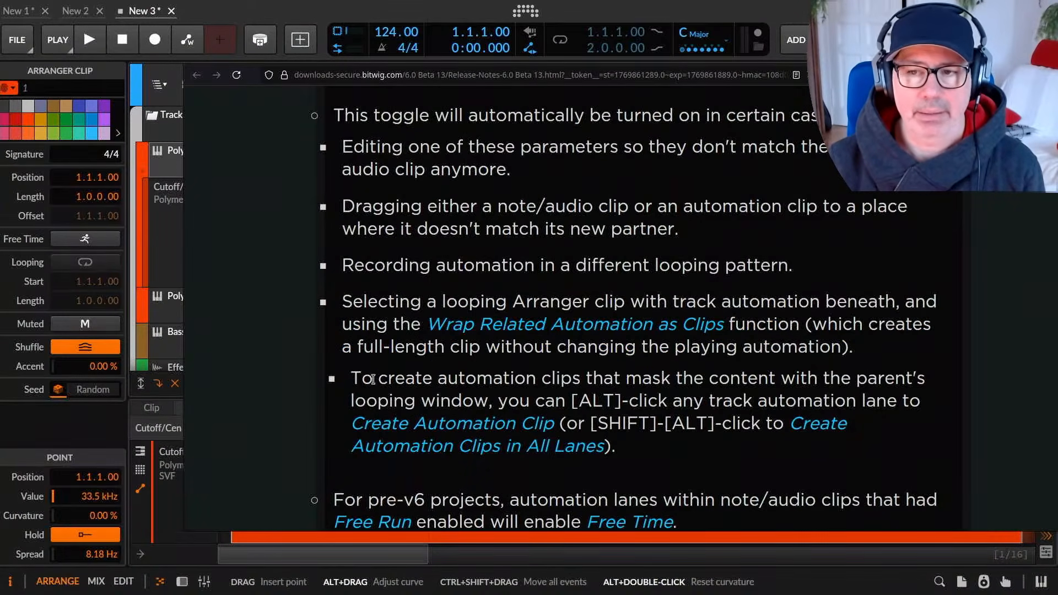
pyautogui.moveTo(354, 378); pyautogui.dragTo(931, 380)
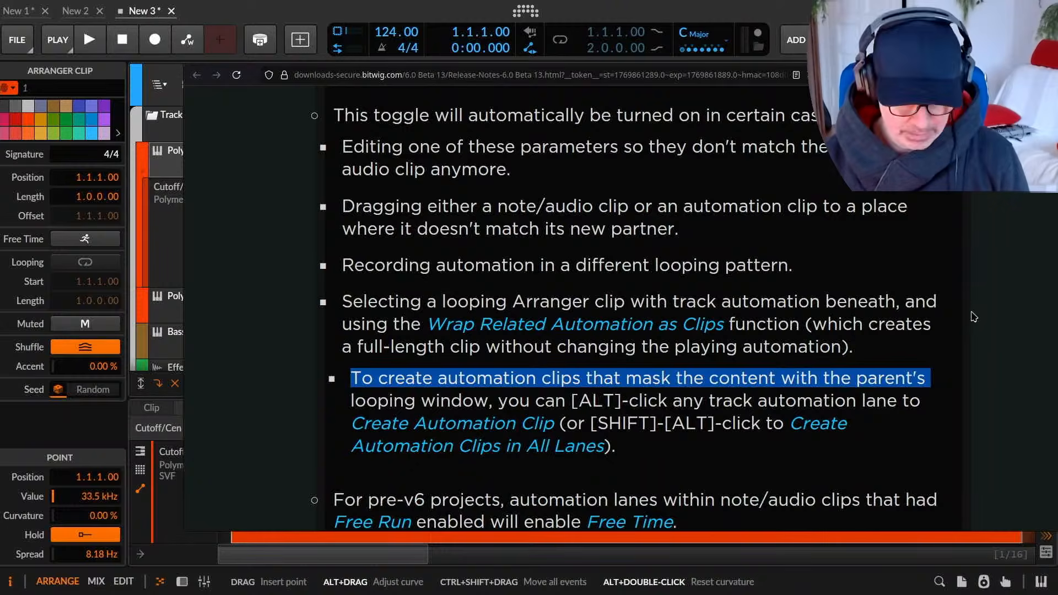
# Return to Bitwig Studio, delete the Cutoff/Center Frequency automation clip and recreate it beneath the first Polymer clip.
pyautogui.moveTo(987, 324); pyautogui.dragTo(913, 317)
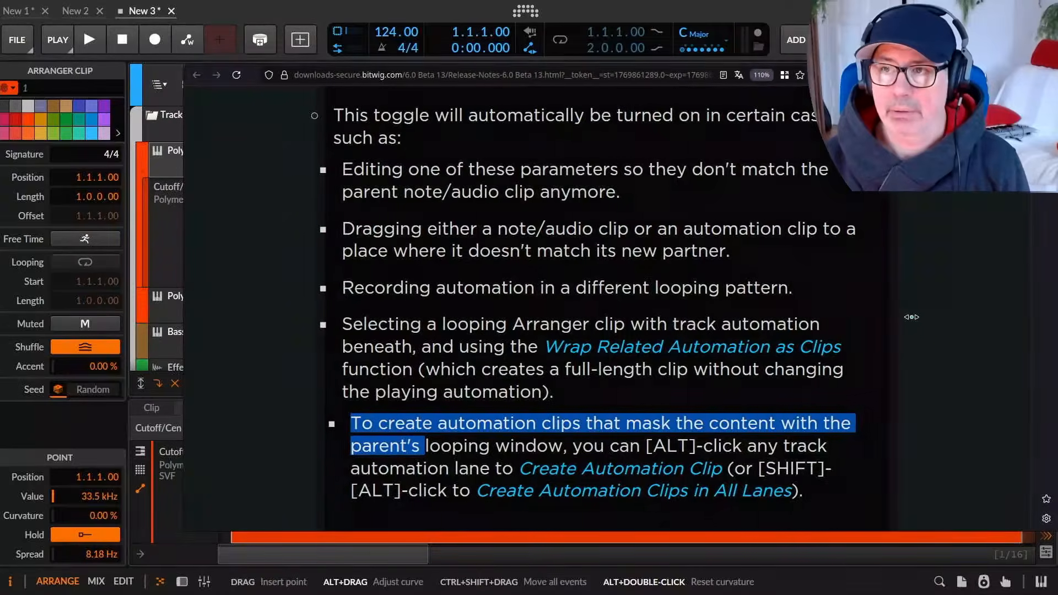
pyautogui.press('super+f')
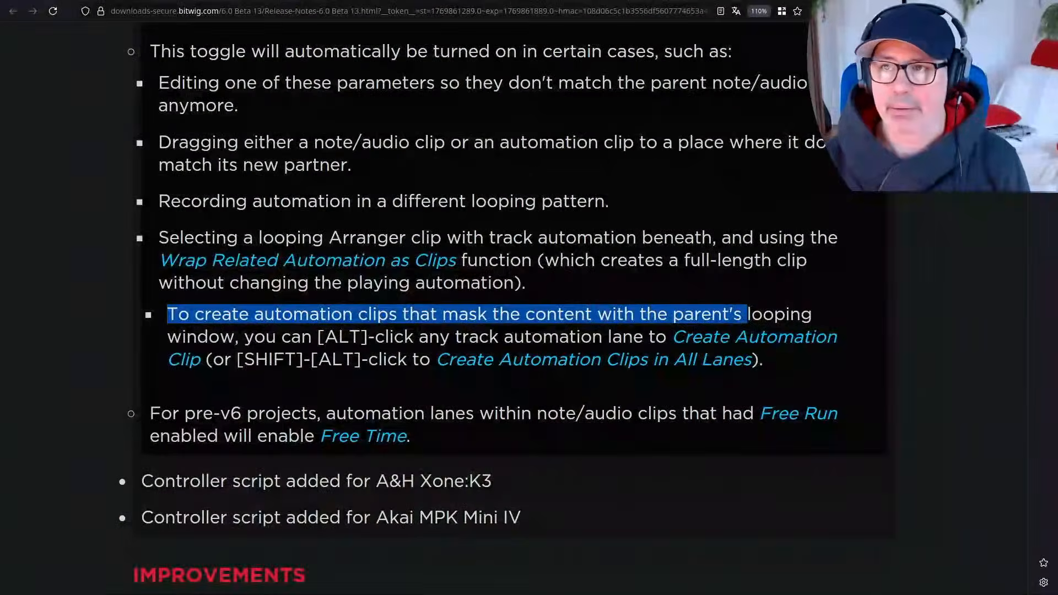
pyautogui.press('super+f')
pyautogui.press('super+h')
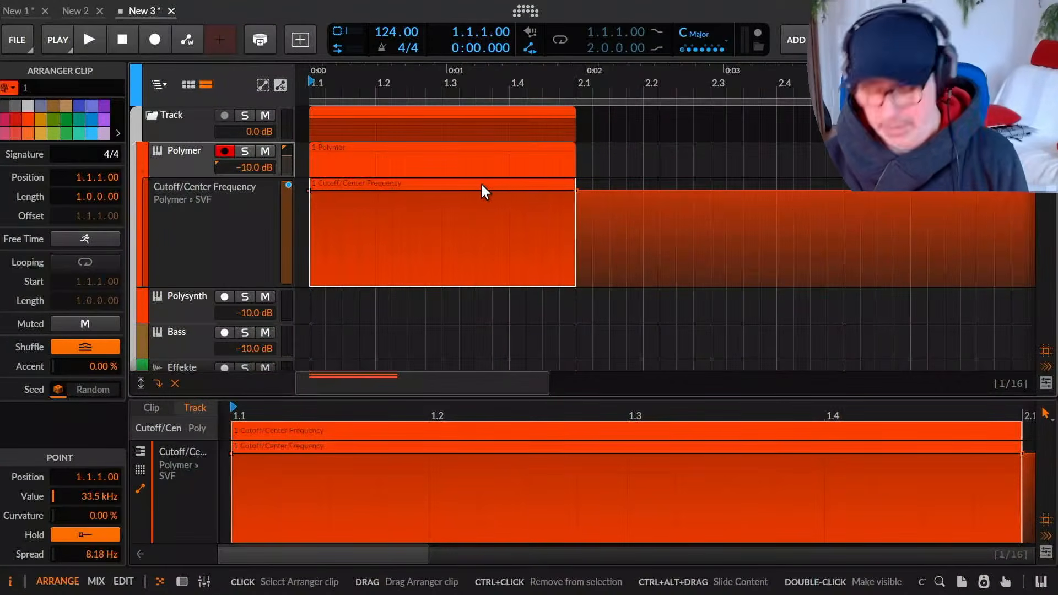
pyautogui.press('Delete')
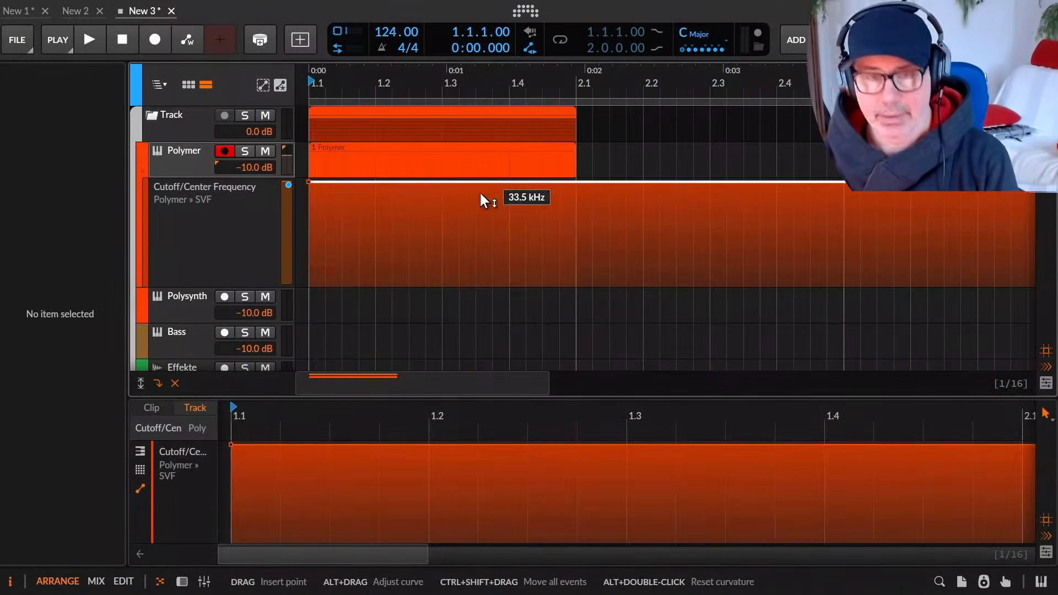
pyautogui.keyDown('alt'); pyautogui.click(433, 236); pyautogui.keyUp('alt')
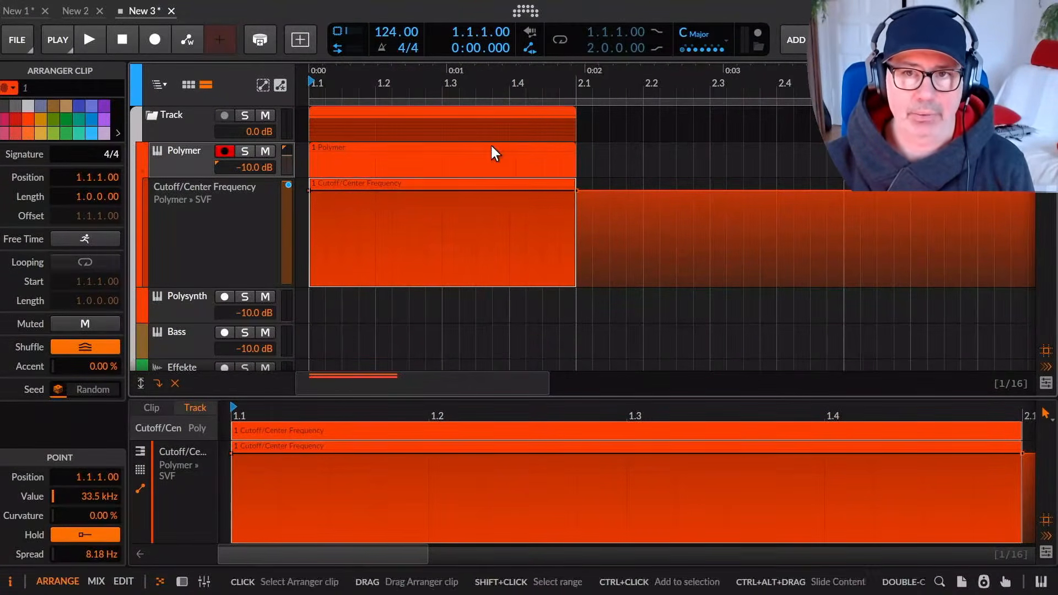
# Create a second Polymer clip, one bar long, starting at 2.1.3 and colour it olive green.
pyautogui.doubleClick(666, 154)
pyautogui.moveTo(649, 152); pyautogui.dragTo(682, 146)
pyautogui.click(58, 120)
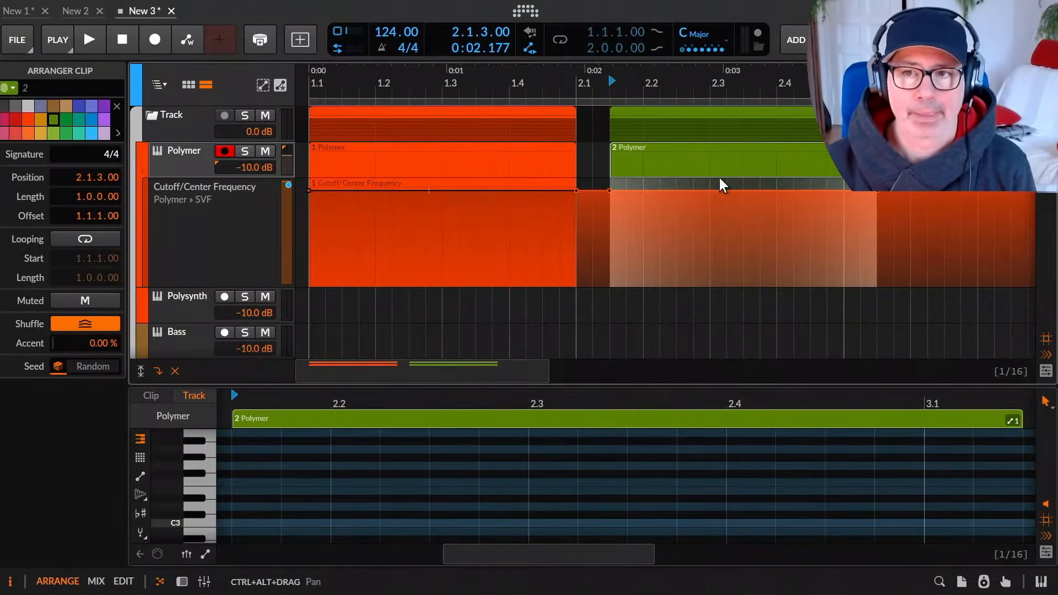
# Create a Cutoff/Center Frequency automation clip beneath the second Polymer clip and colour it green.
pyautogui.keyDown('alt'); pyautogui.click(748, 248); pyautogui.keyUp('alt')
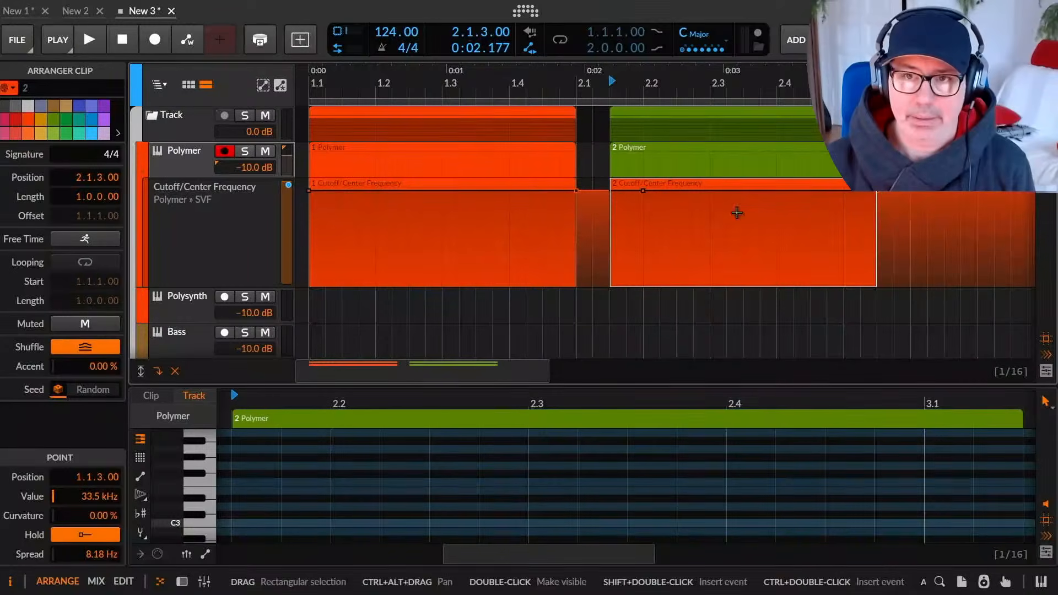
pyautogui.click(709, 184)
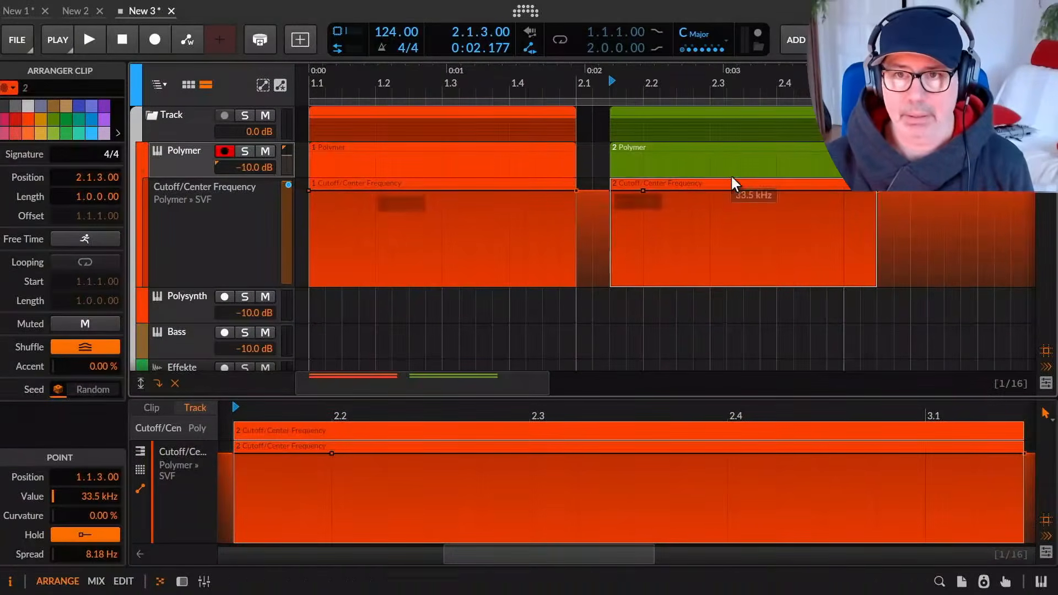
pyautogui.click(710, 213)
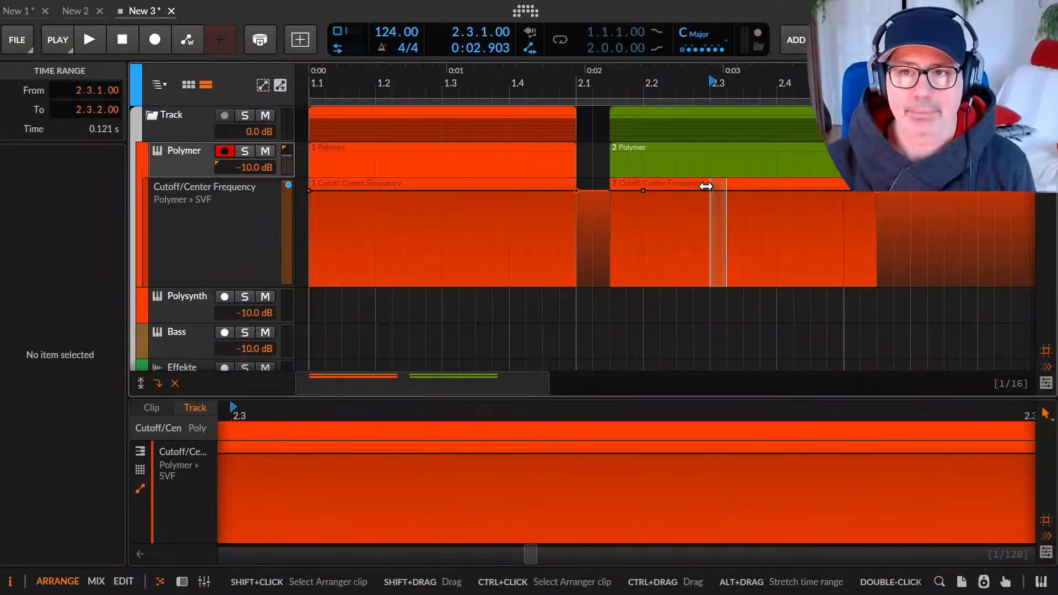
pyautogui.click(667, 184)
pyautogui.click(66, 134)
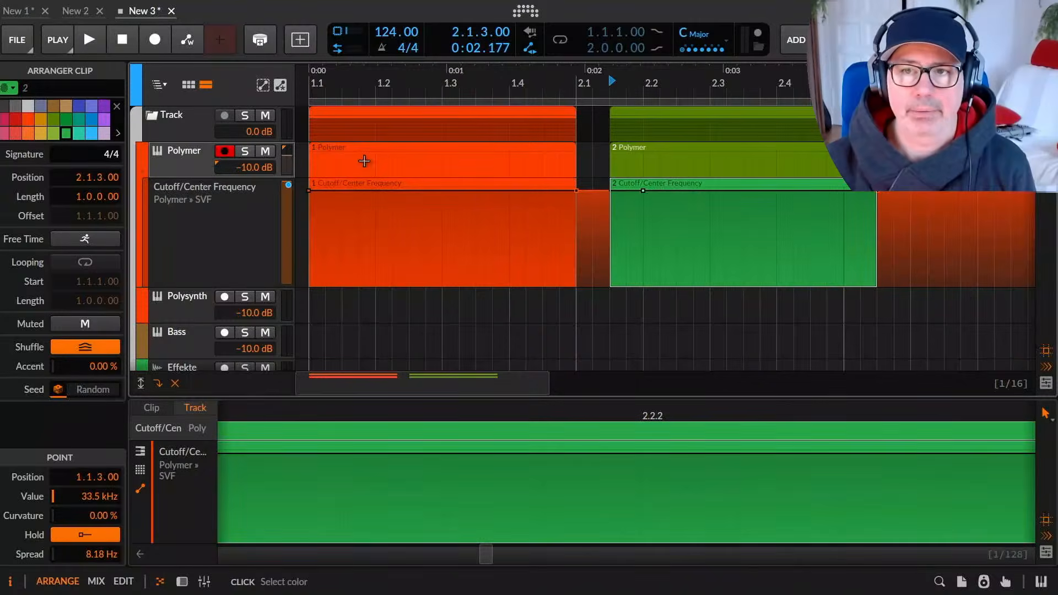
# Delete the green automation clip beneath the second Polymer clip and select the first automation clip instead.
pyautogui.rightClick(728, 181)
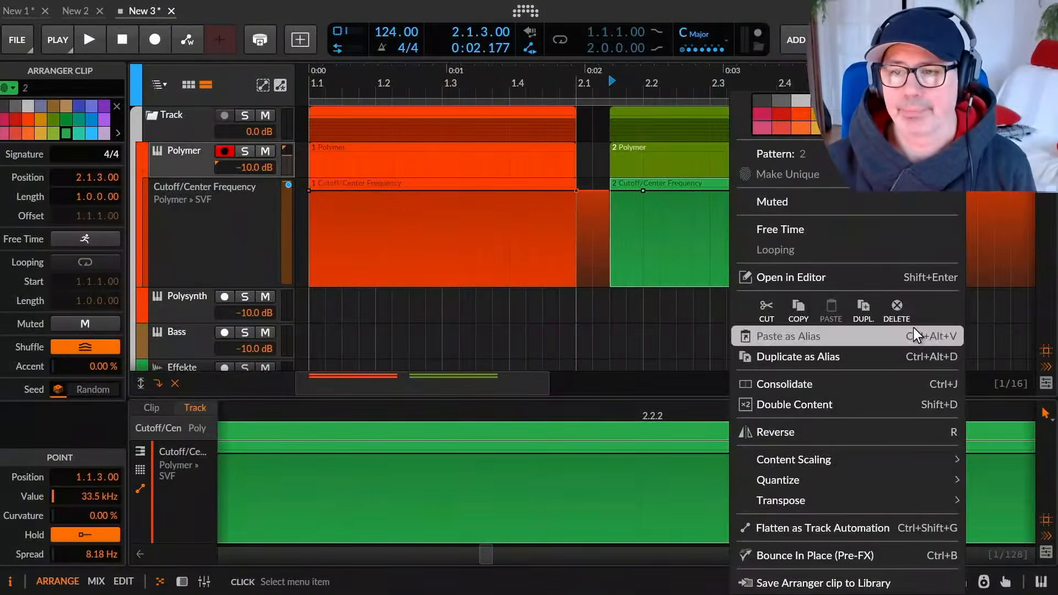
pyautogui.click(897, 309)
pyautogui.click(446, 184)
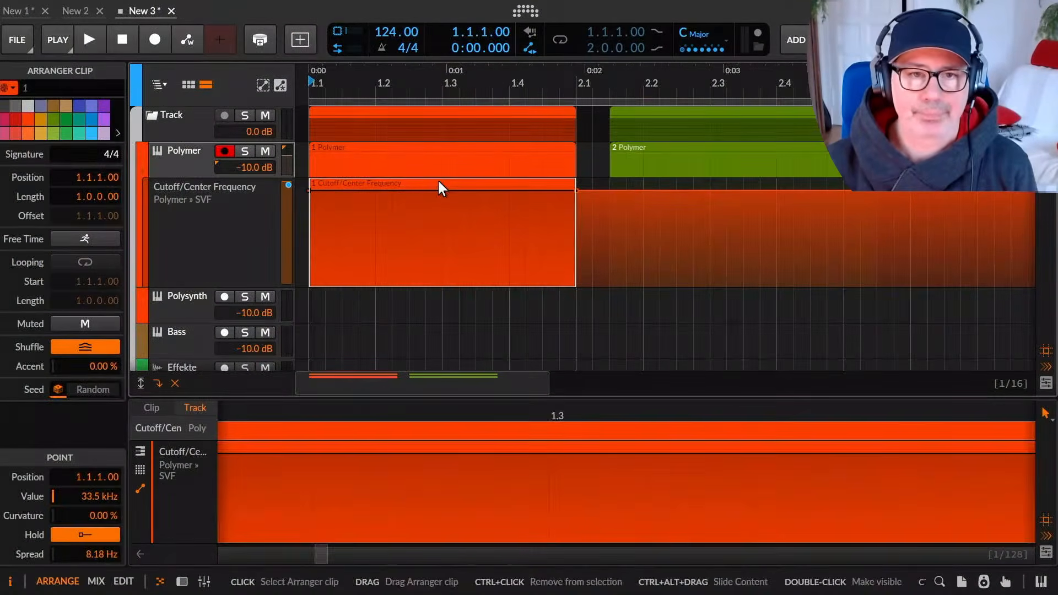
# Draw sixteenth notes in the first Polymer clip: E3 at 1.1.1 and G3 at 1.1.3.
pyautogui.click(350, 147)
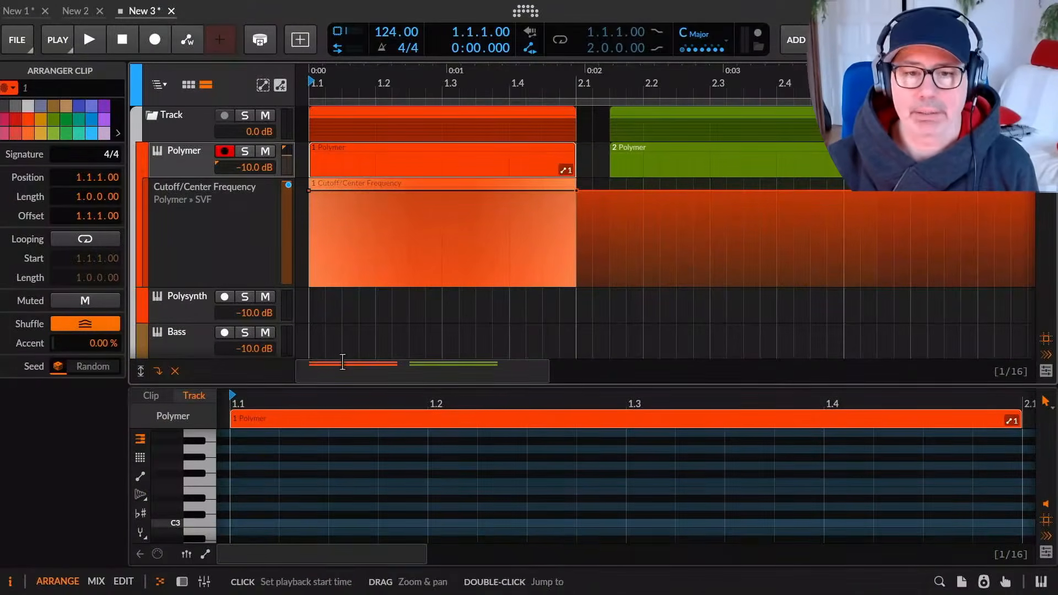
pyautogui.doubleClick(250, 491)
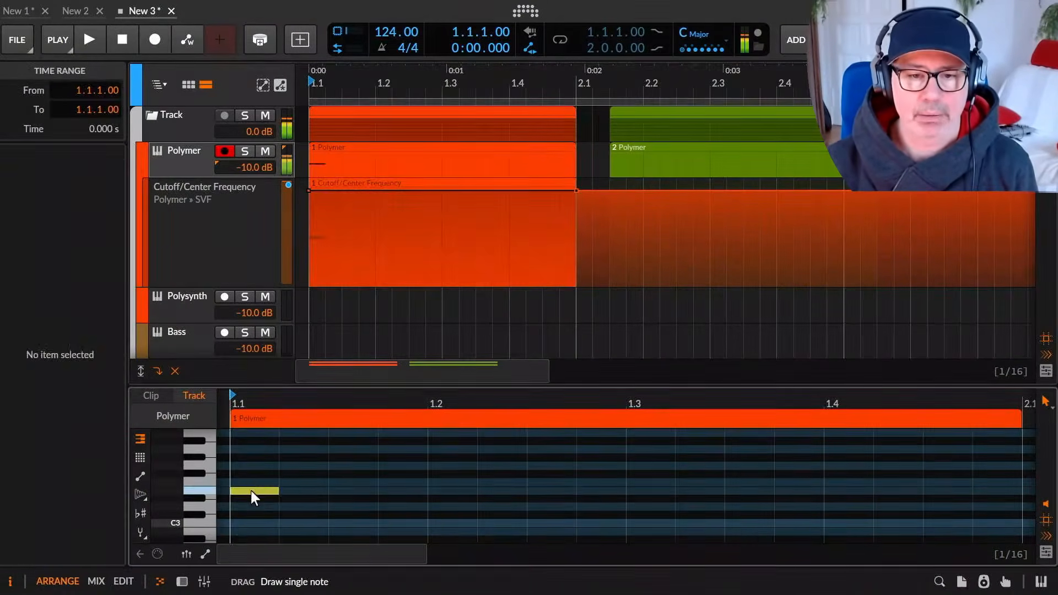
pyautogui.click(364, 476)
pyautogui.doubleClick(362, 467)
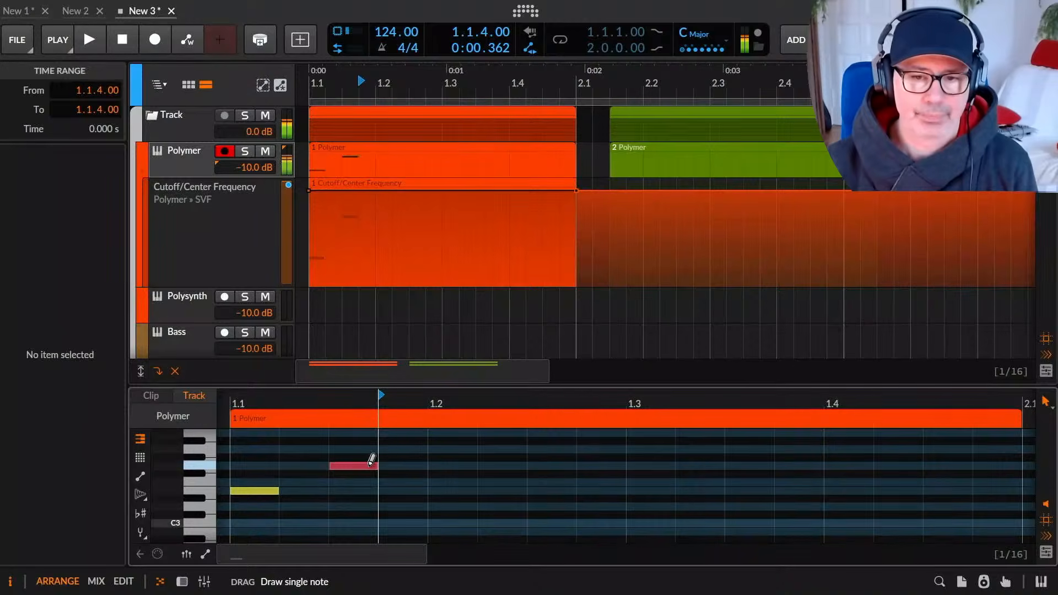
pyautogui.click(373, 466)
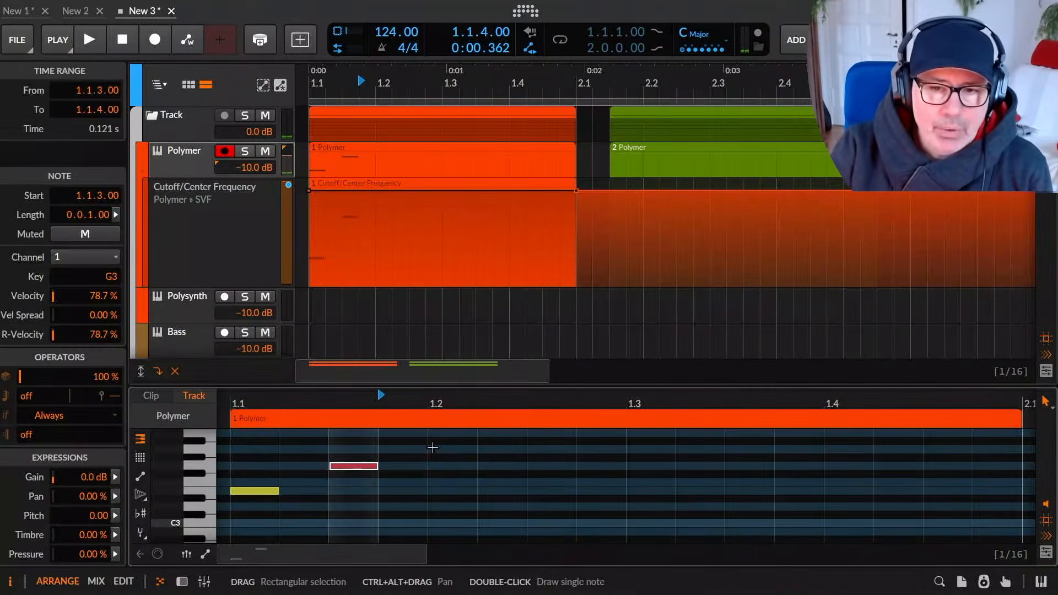
# Add two more sixteenth G3 notes at 1.2.1 and 1.2.3, and shift the second slightly earlier to 1.2.2.57.
pyautogui.click(1049, 406)
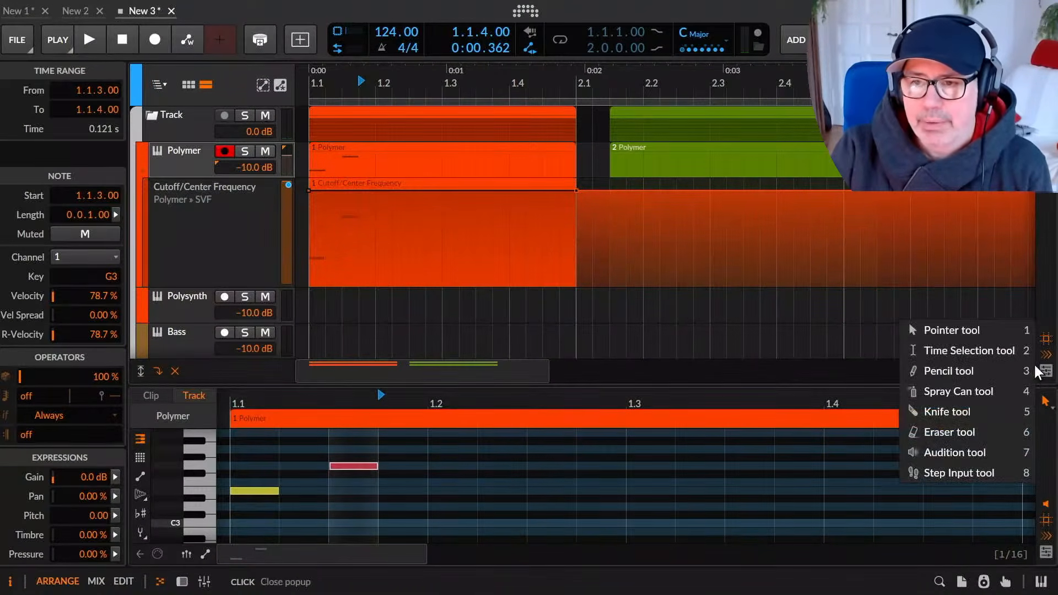
pyautogui.click(942, 408)
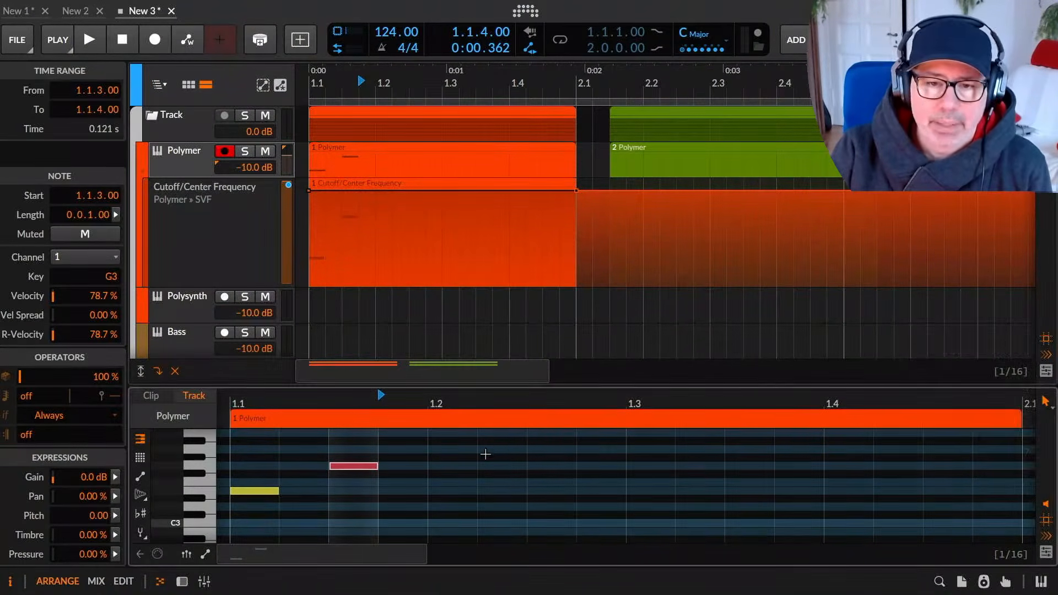
pyautogui.doubleClick(459, 466)
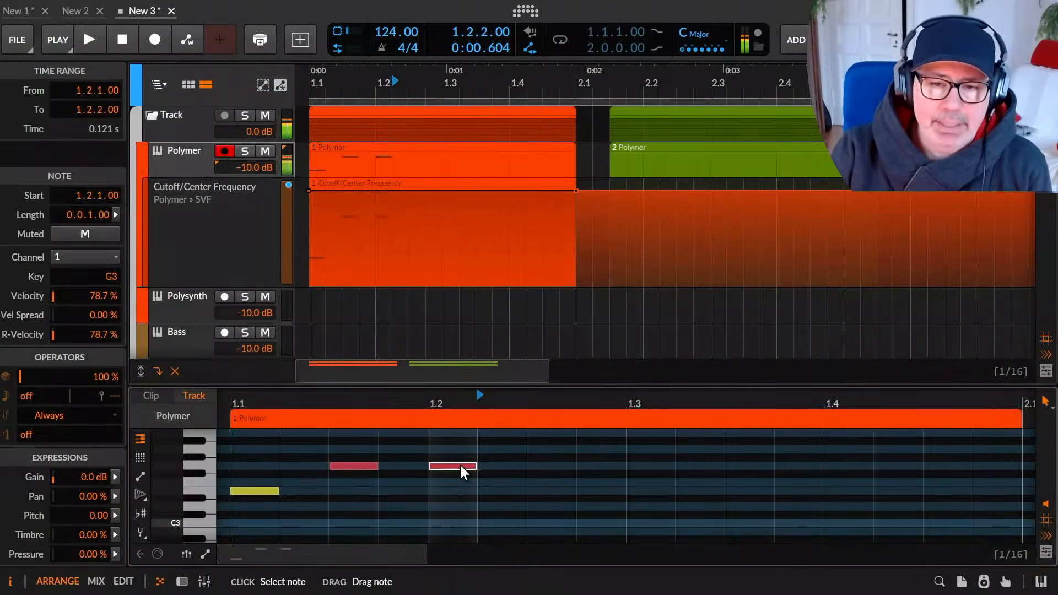
pyautogui.doubleClick(532, 466)
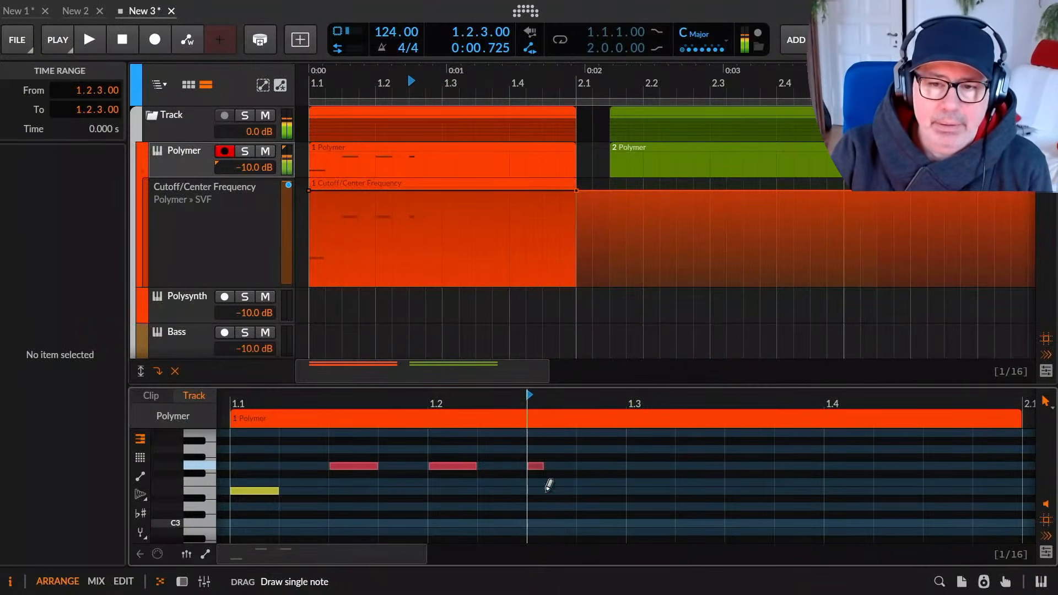
pyautogui.moveTo(567, 466)
pyautogui.mouseDown()
pyautogui.moveTo(746, 457)
pyautogui.moveTo(852, 467)
pyautogui.moveTo(547, 472)
pyautogui.moveTo(579, 467)
pyautogui.mouseUp()
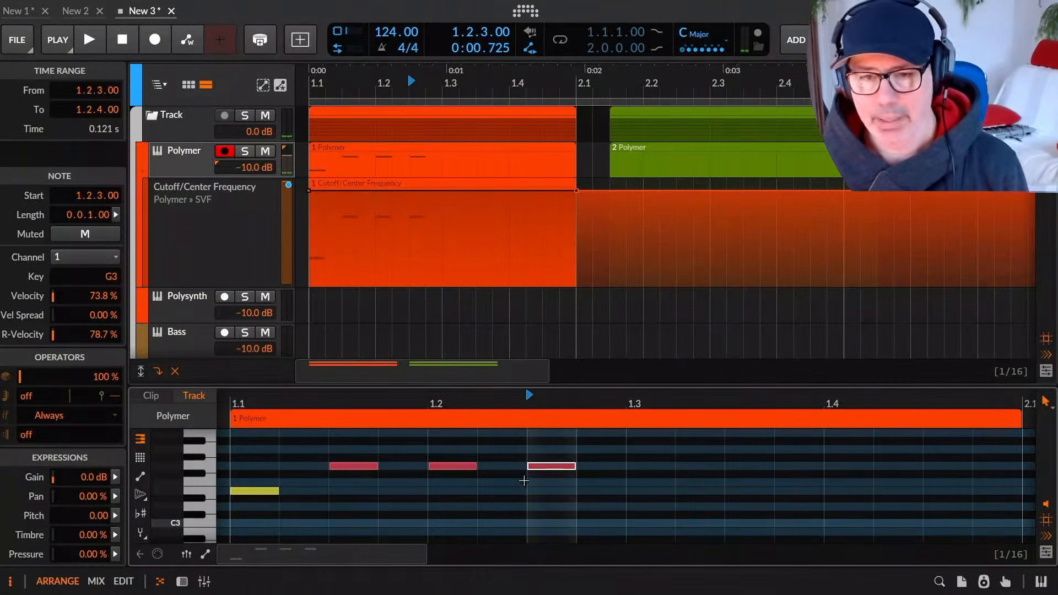
pyautogui.moveTo(544, 468); pyautogui.dragTo(523, 468)
# Draw a long G3 note from 1.2.4 to 1.3.3 and a sixteenth D#3 note at 1.2.4.
pyautogui.click(617, 466)
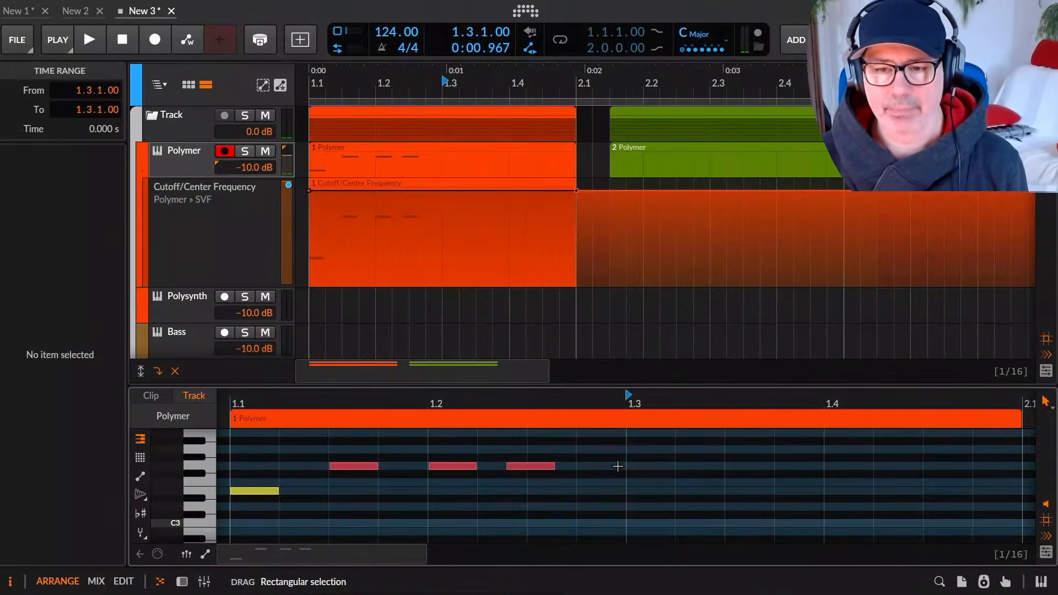
pyautogui.moveTo(617, 465); pyautogui.dragTo(724, 463)
pyautogui.moveTo(578, 499); pyautogui.dragTo(724, 499)
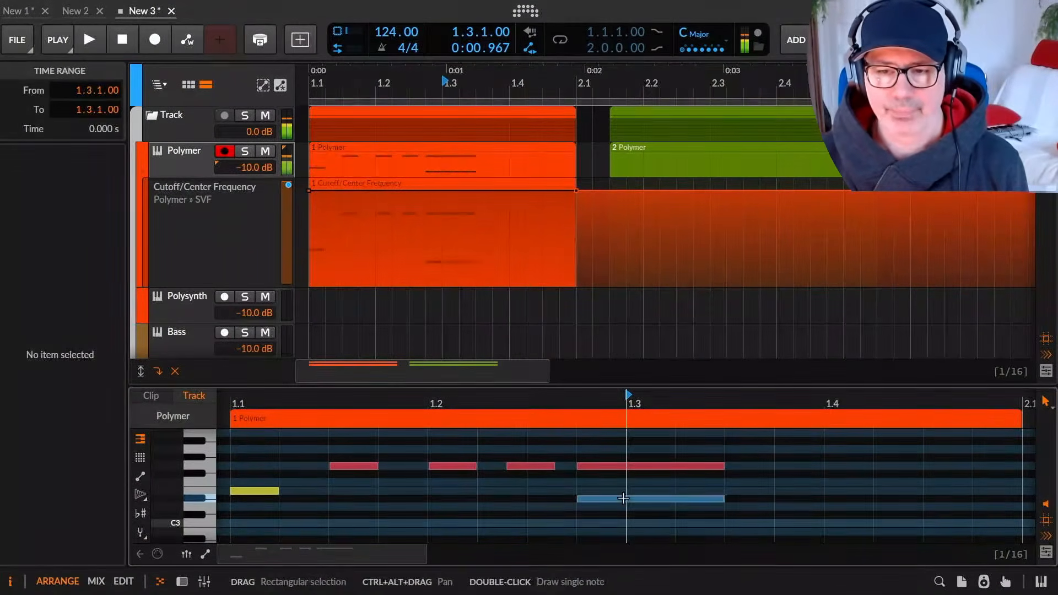
pyautogui.click(739, 499)
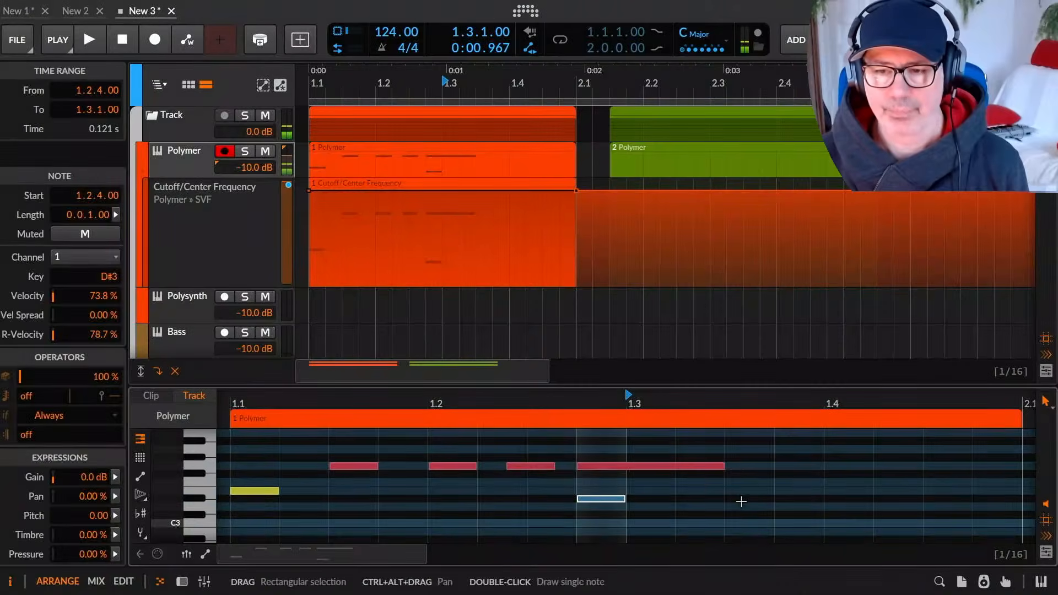
# Add an F3 note with length 0.0.2.00 and a B3 note with length 0.1.1.00, both starting at 1.3.3.
pyautogui.click(796, 498)
pyautogui.moveTo(796, 497); pyautogui.dragTo(803, 483)
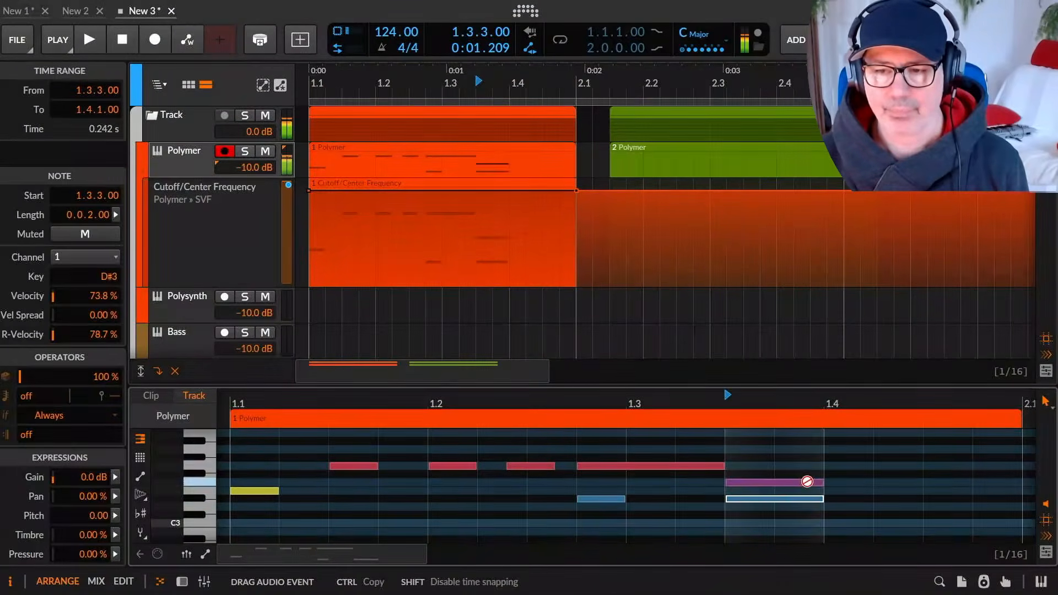
pyautogui.doubleClick(751, 435)
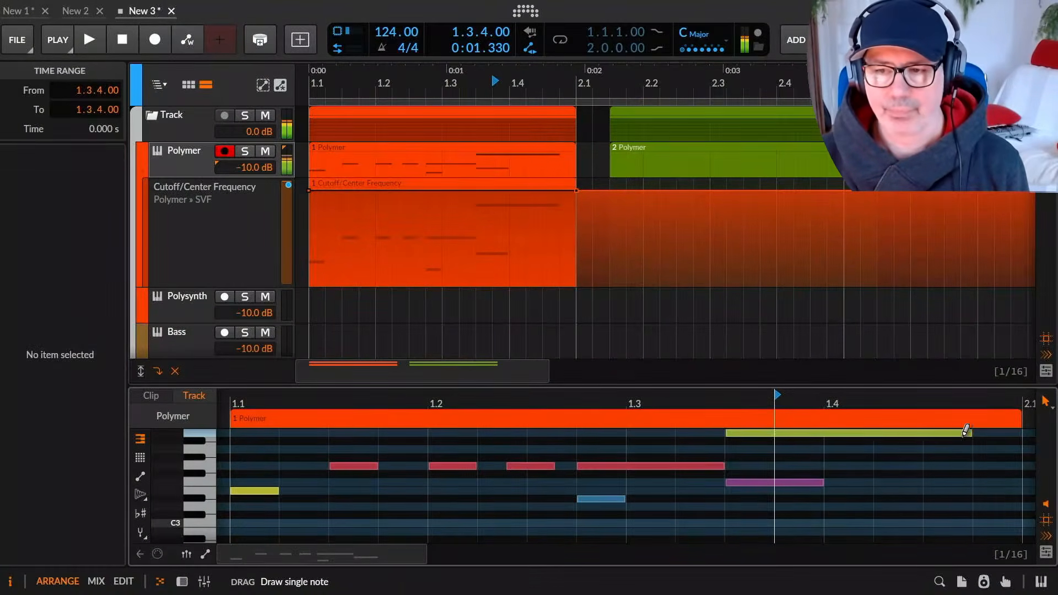
pyautogui.moveTo(966, 430); pyautogui.dragTo(965, 431)
# Lower the velocities of the B3 note, the G3 at 1.2.2.57 to 21.7 % and the G3 at 1.1.3 to 18.2 %.
pyautogui.press('v')
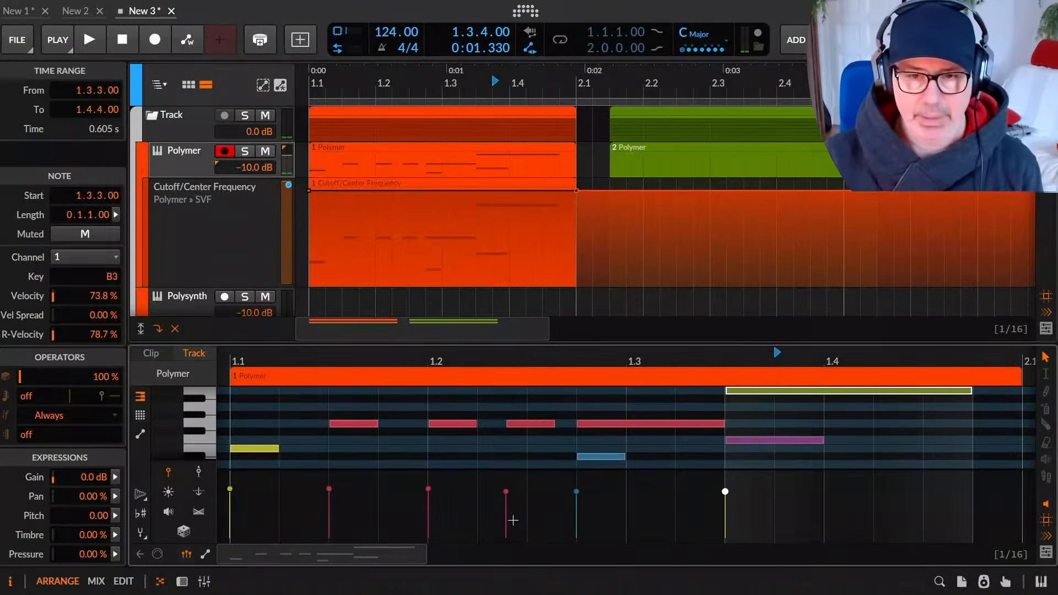
pyautogui.moveTo(725, 492); pyautogui.dragTo(725, 531)
pyautogui.moveTo(506, 491); pyautogui.dragTo(505, 524)
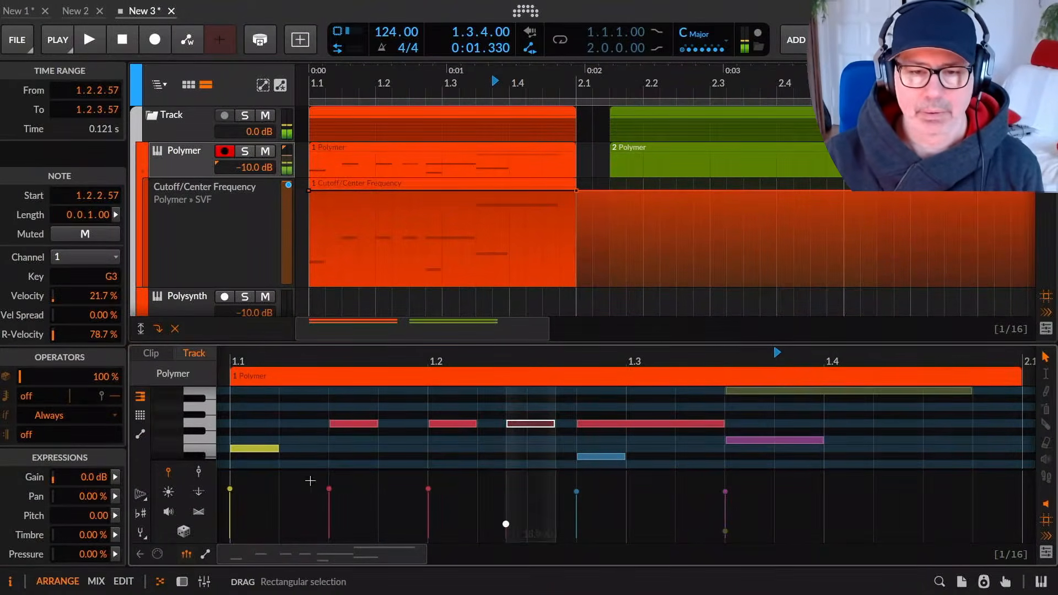
pyautogui.moveTo(329, 490); pyautogui.dragTo(319, 519)
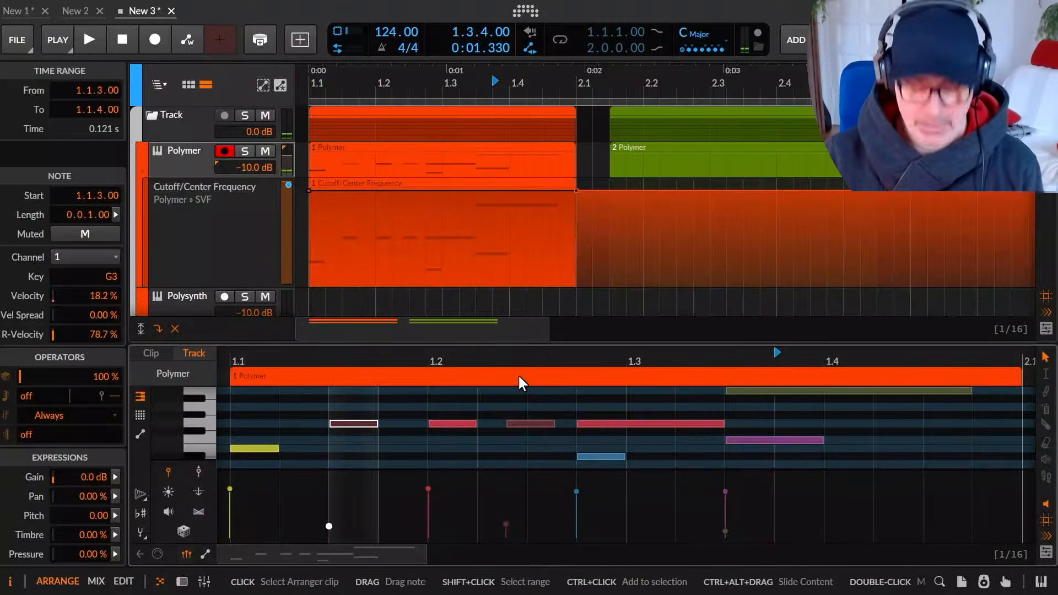
# Show the Polymer device and set the arranger loop to the length of the first clip.
pyautogui.press('d')
pyautogui.click(424, 111)
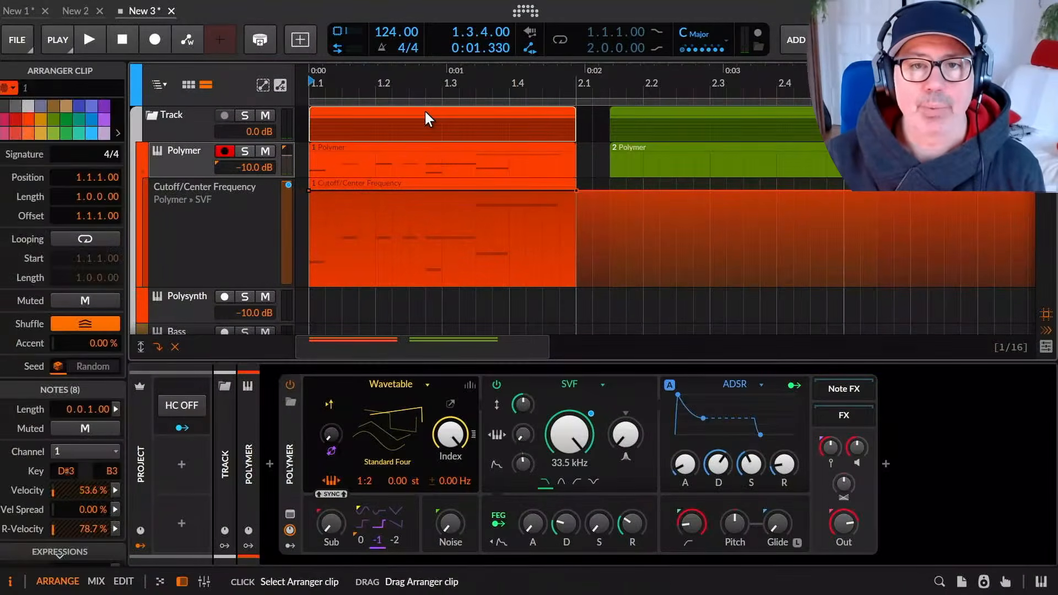
pyautogui.hotkey('ctrl', 'l')
# Draw a zigzag Cutoff/Center Frequency envelope in the first automation clip, ending at 47.2 Hz at 1.4.3.67, and bend two middle segments into curves.
pyautogui.click(416, 180)
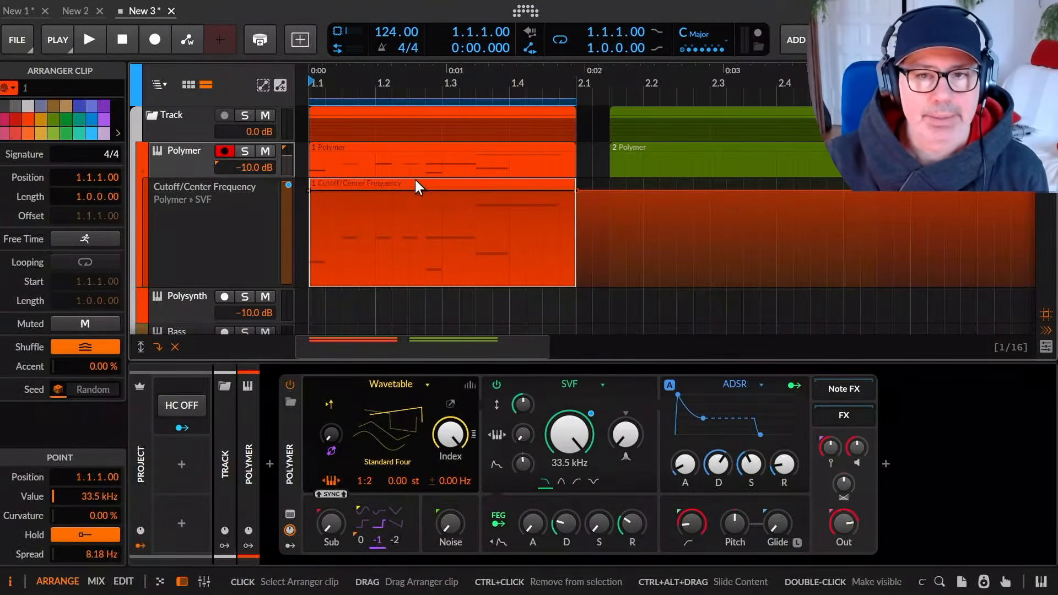
pyautogui.moveTo(341, 194); pyautogui.dragTo(554, 271)
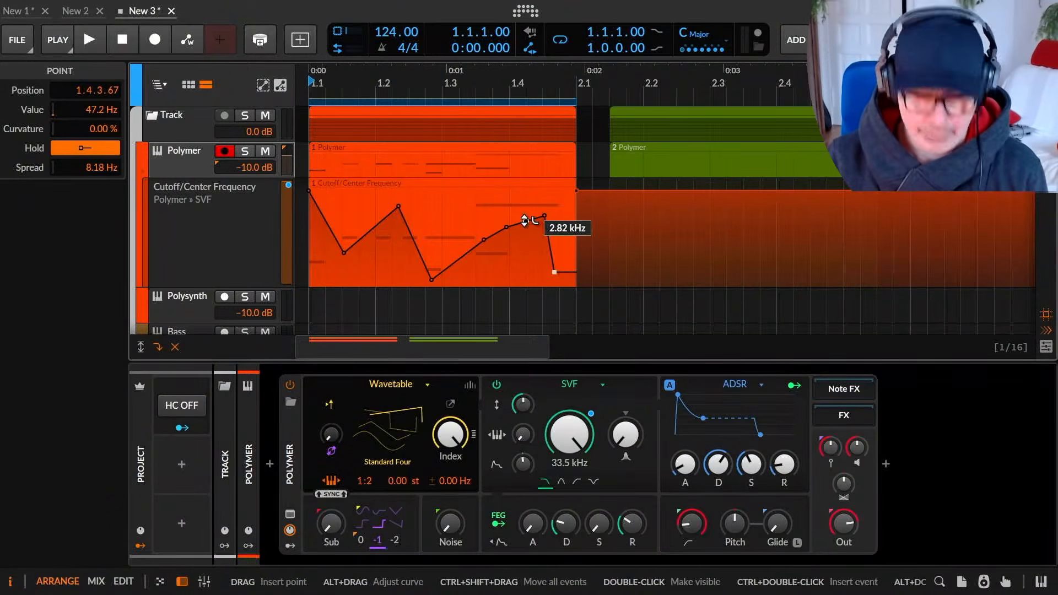
pyautogui.moveTo(457, 259); pyautogui.dragTo(459, 269)
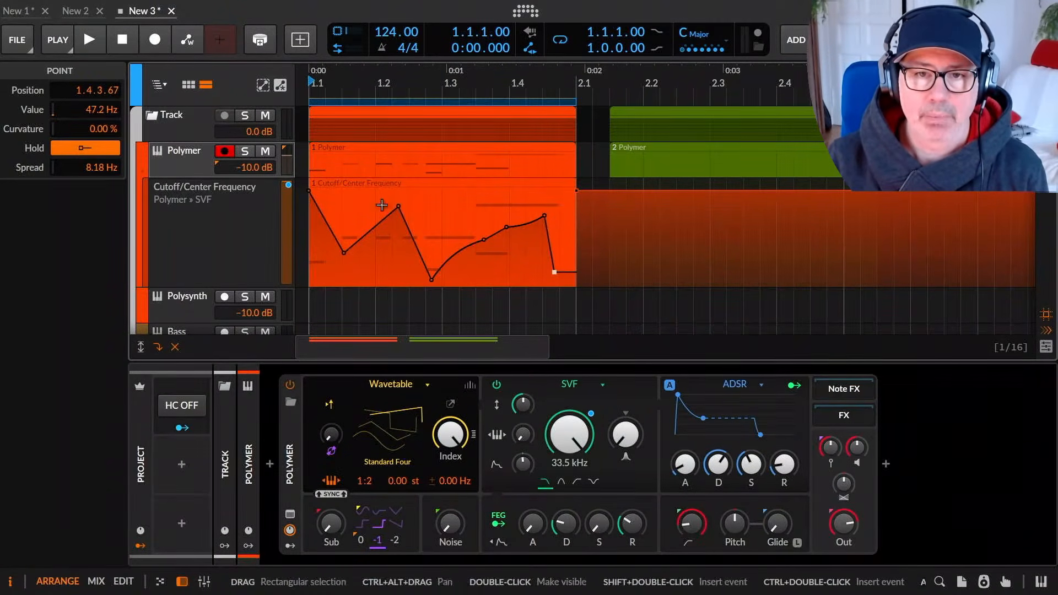
pyautogui.moveTo(411, 236); pyautogui.dragTo(410, 250)
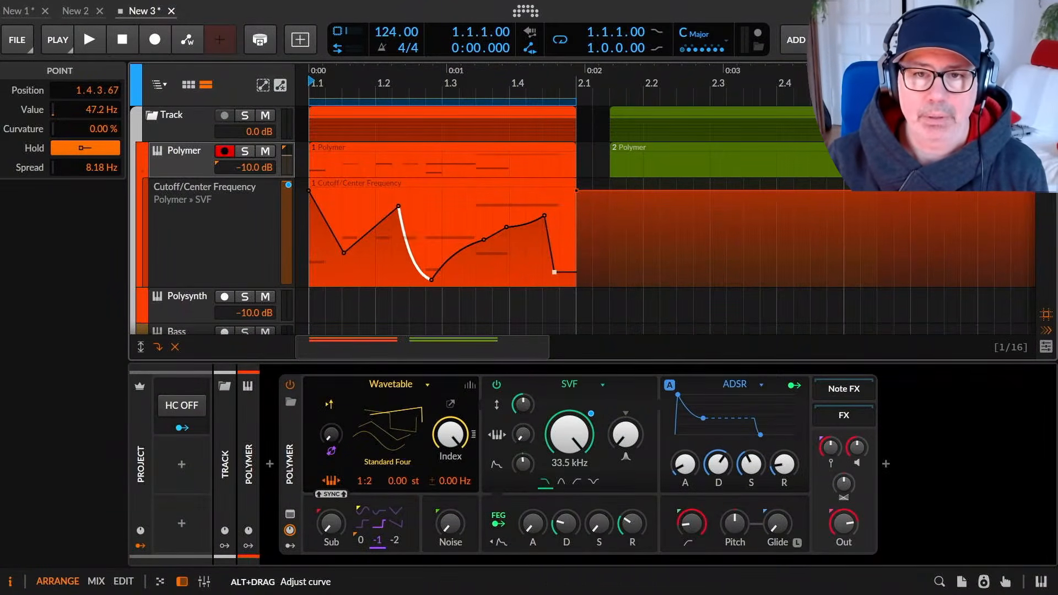
# Play back the looped first clip to hear its notes with the cutoff automation.
pyautogui.click(405, 106)
pyautogui.press('space')
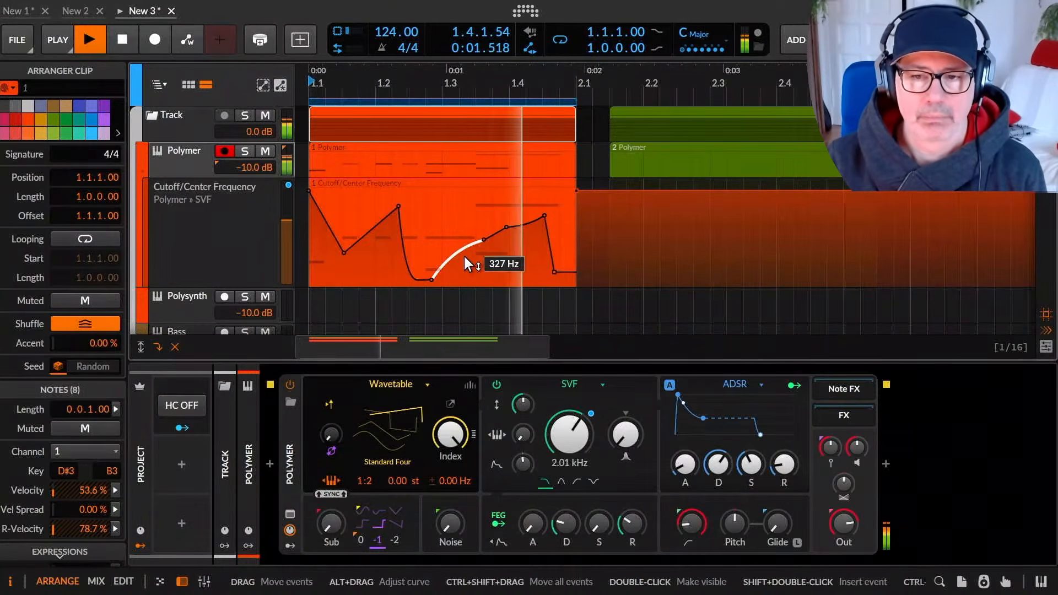
# Adjust the SVF filter's resonance during playback, stop playback and select the first Cutoff/Center Frequency automation clip.
pyautogui.moveTo(638, 452)
pyautogui.mouseDown()
pyautogui.moveTo(638, 396)
pyautogui.moveTo(629, 441)
pyautogui.mouseUp()
pyautogui.press('space')
pyautogui.click(241, 211)
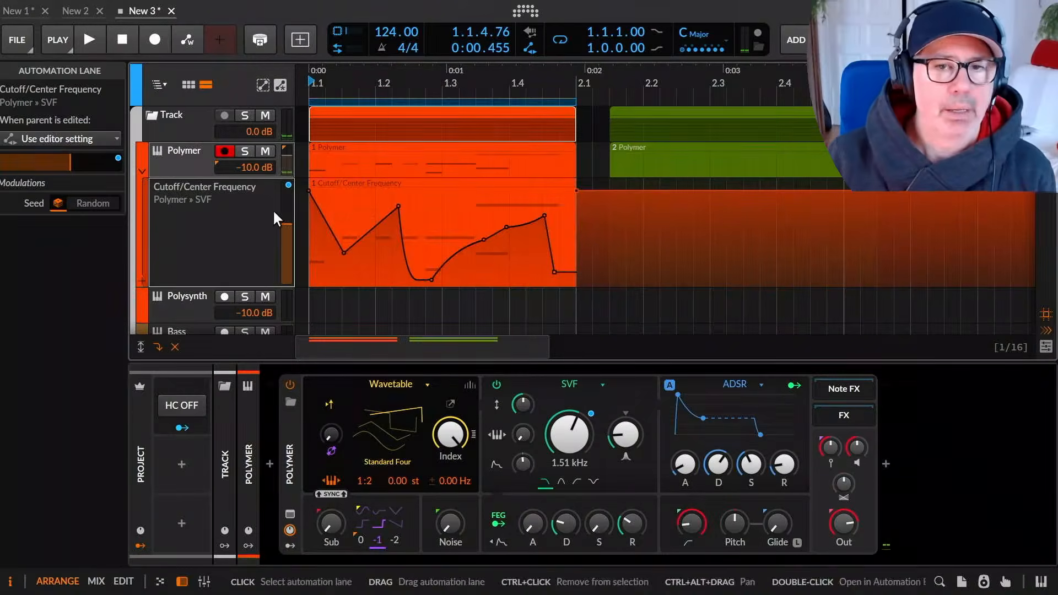
pyautogui.click(331, 180)
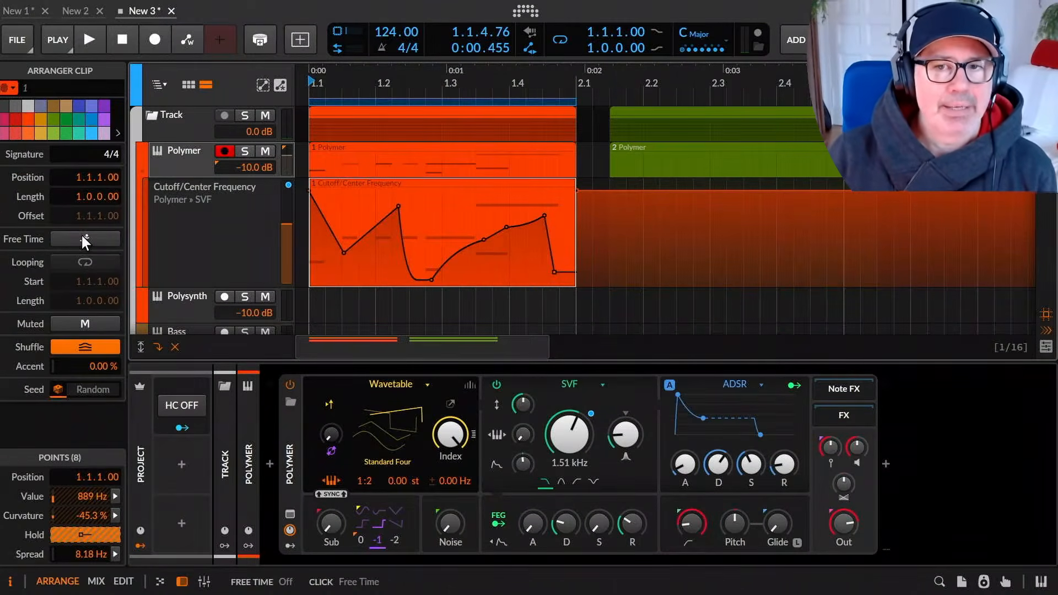
# Switch to the release notes in the browser and read the section on the Free Time toggle for automation clips.
pyautogui.moveTo(706, 8)
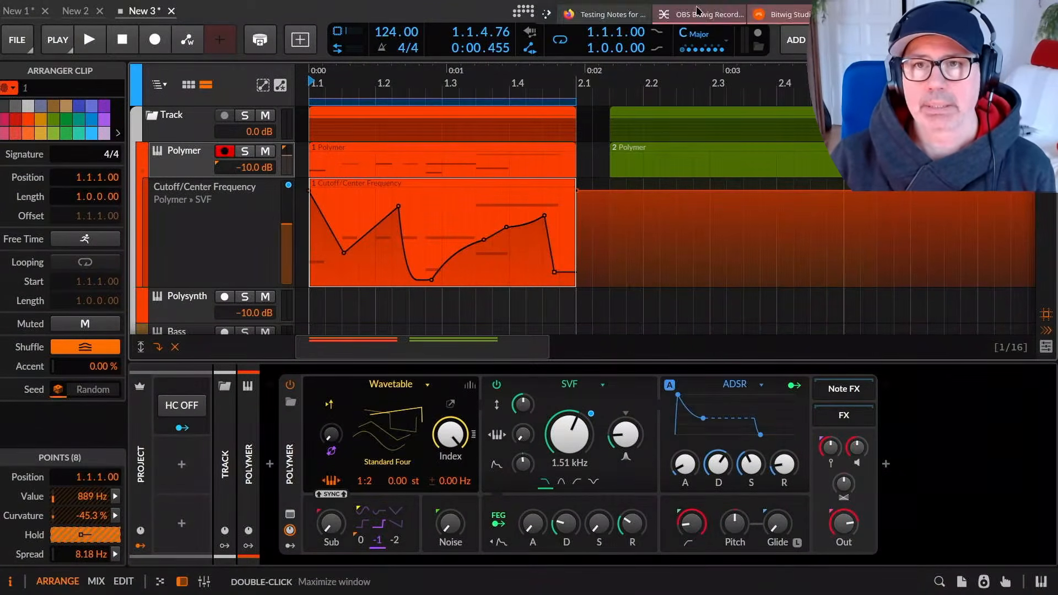
pyautogui.click(606, 14)
pyautogui.scroll(5, 592, 322)
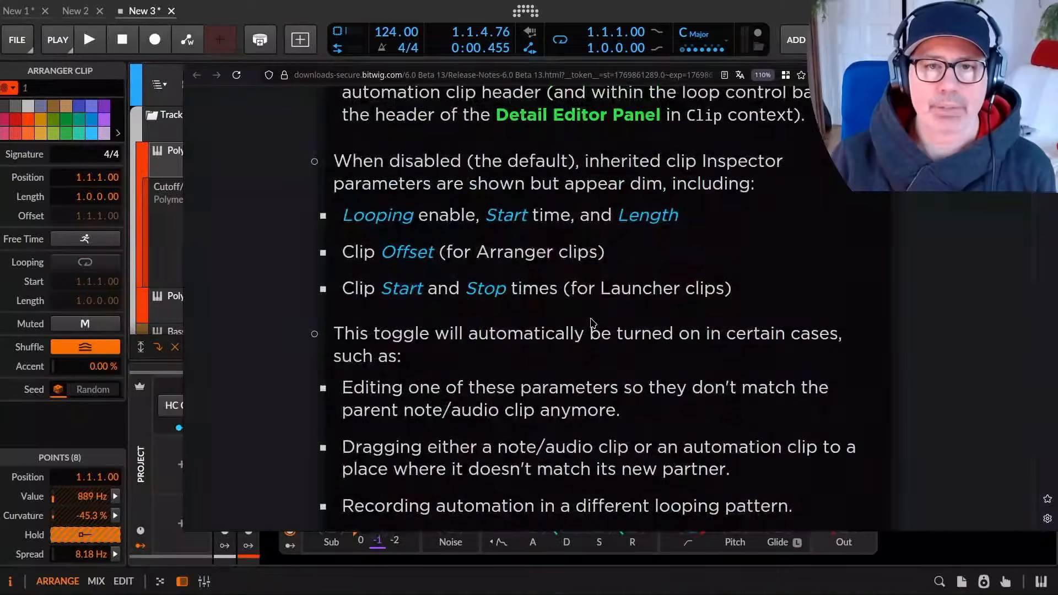
pyautogui.scroll(3, 593, 323)
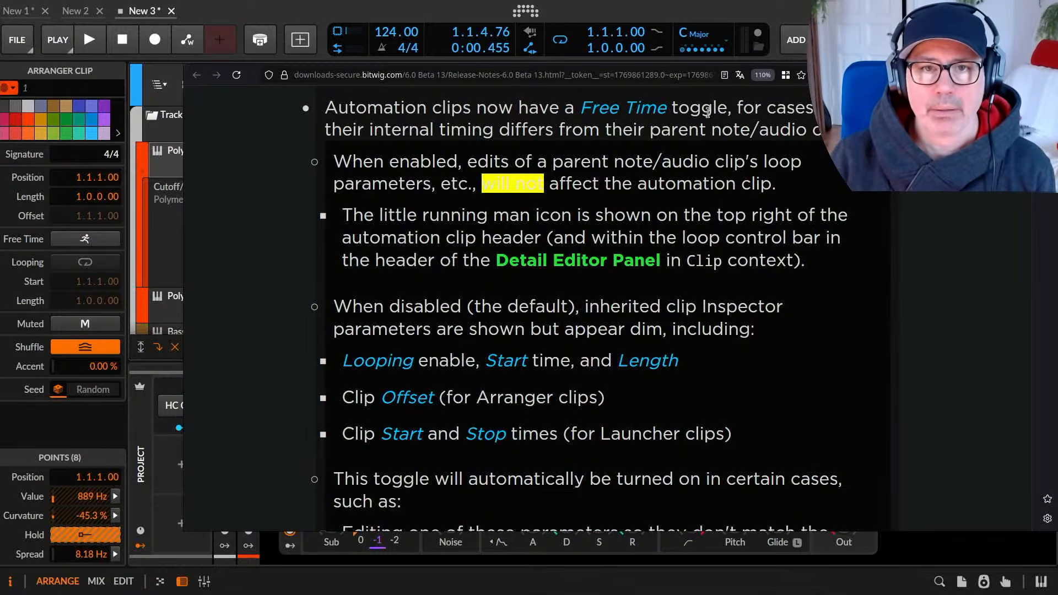
pyautogui.moveTo(336, 106); pyautogui.dragTo(821, 129)
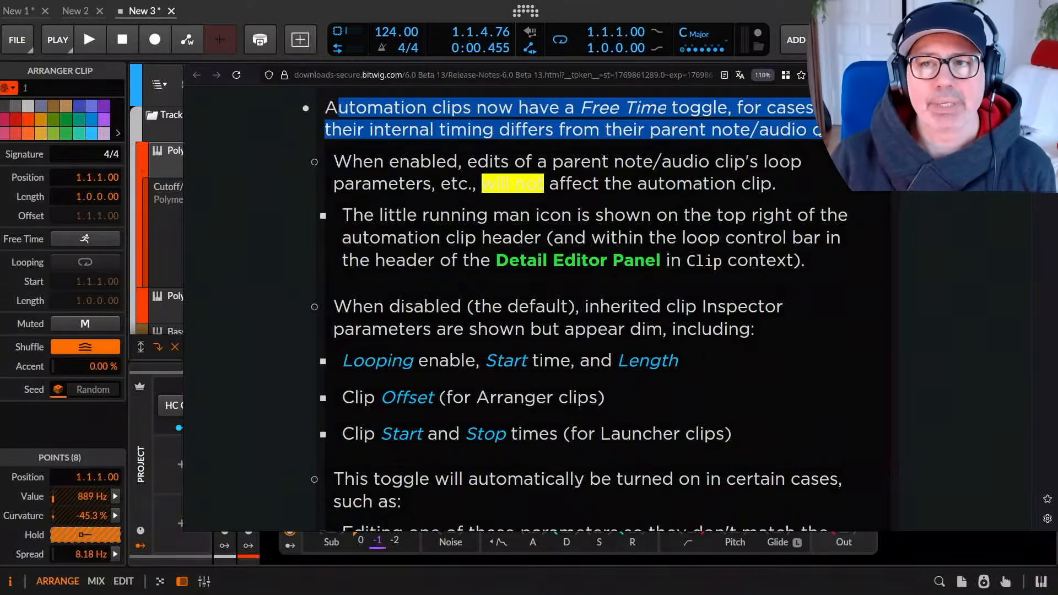
pyautogui.click(725, 121)
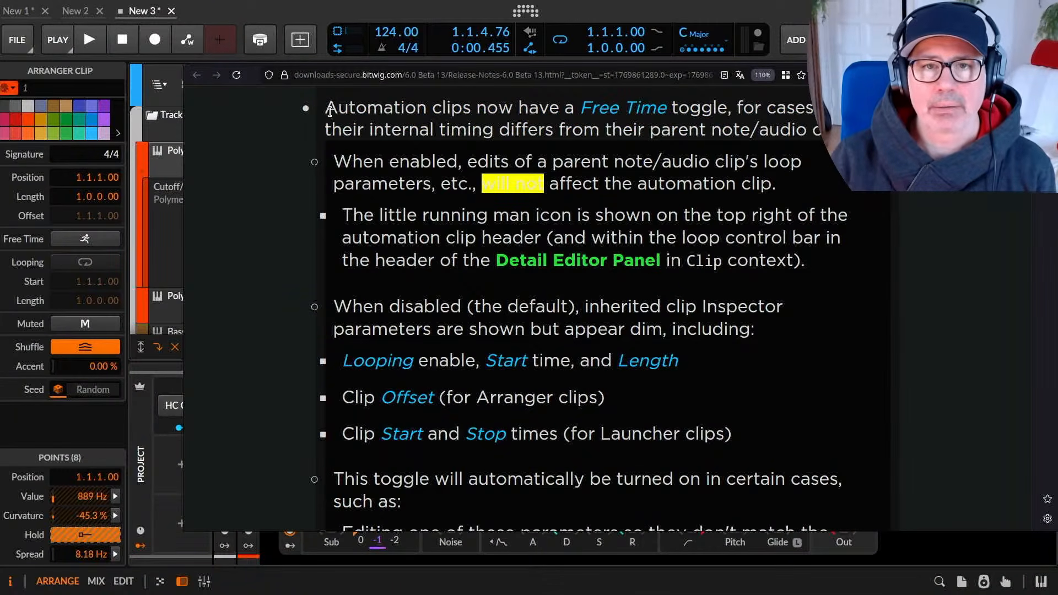
pyautogui.moveTo(329, 103); pyautogui.dragTo(821, 129)
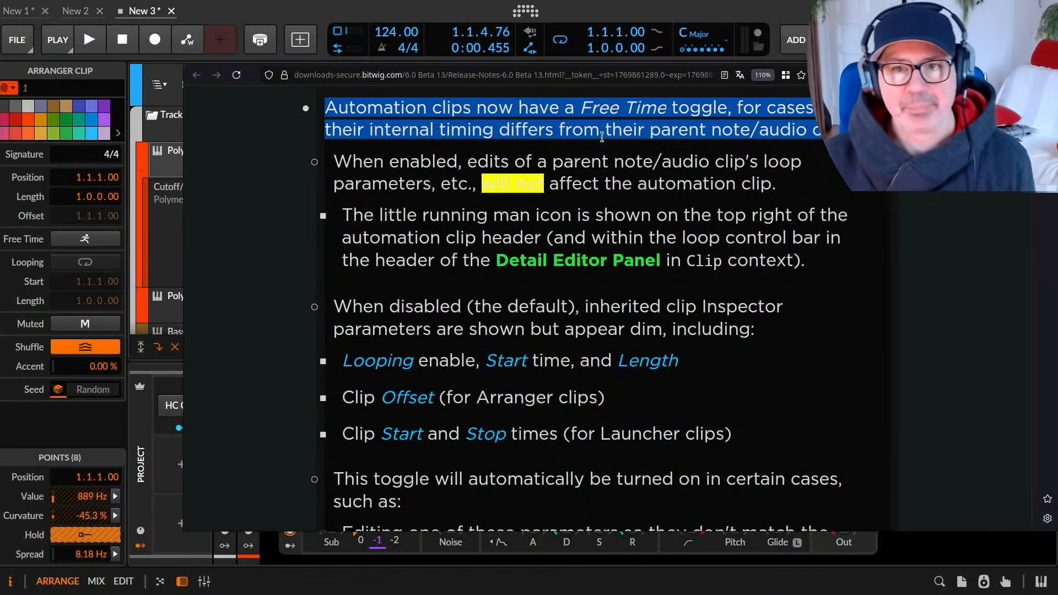
pyautogui.moveTo(333, 162); pyautogui.dragTo(858, 193)
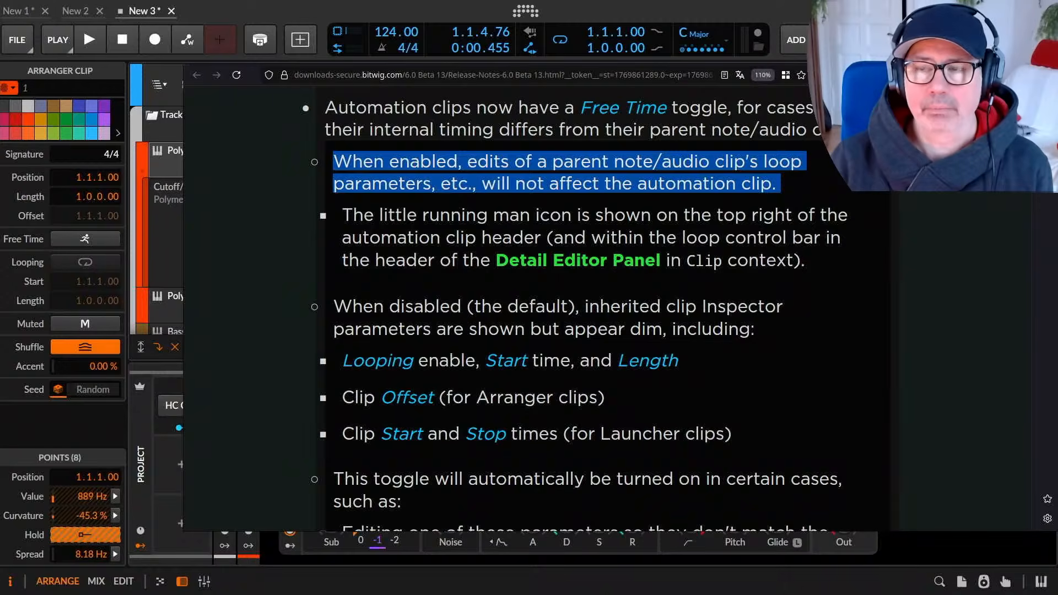
# Back in Bitwig Studio, consolidate the cutoff automation clip at a length of 0.2.0.00 and loop it out to 1.0.0.00.
pyautogui.hotkey('alt', 'Tab')
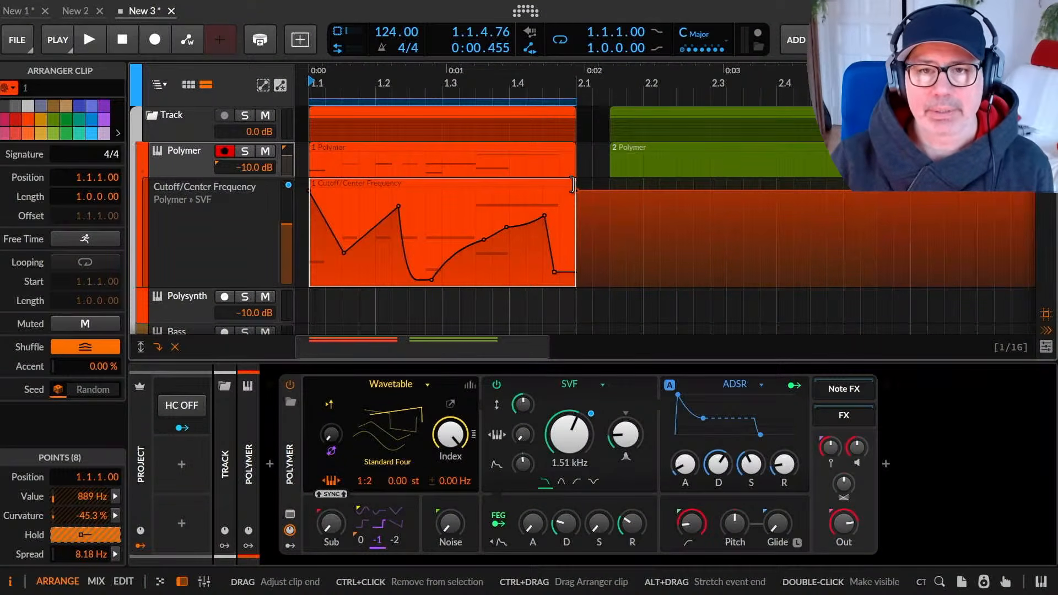
pyautogui.moveTo(572, 186); pyautogui.dragTo(438, 197)
pyautogui.rightClick(422, 182)
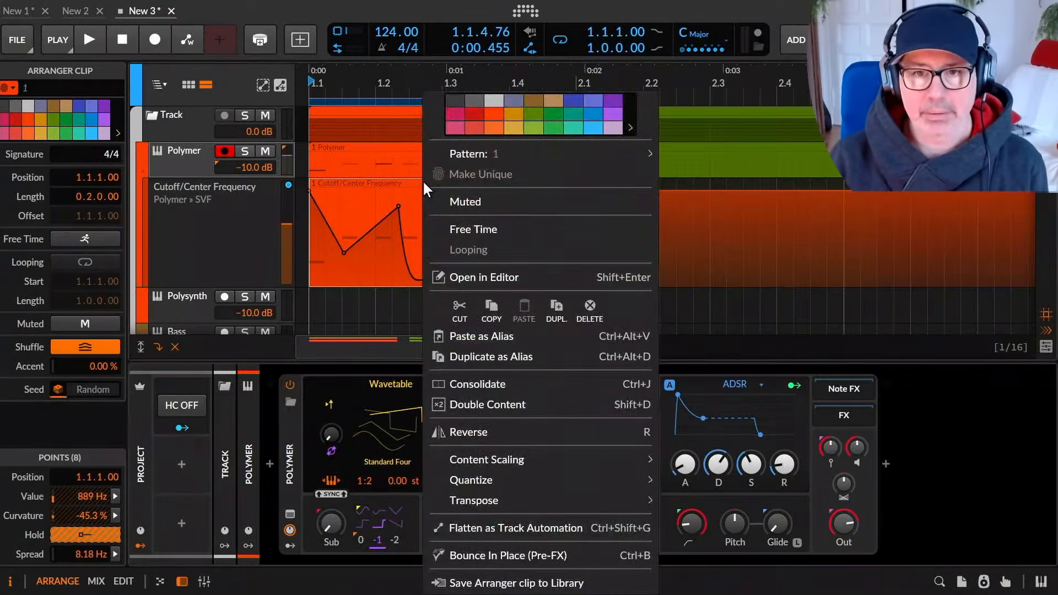
pyautogui.click(479, 385)
pyautogui.moveTo(439, 279); pyautogui.dragTo(569, 281)
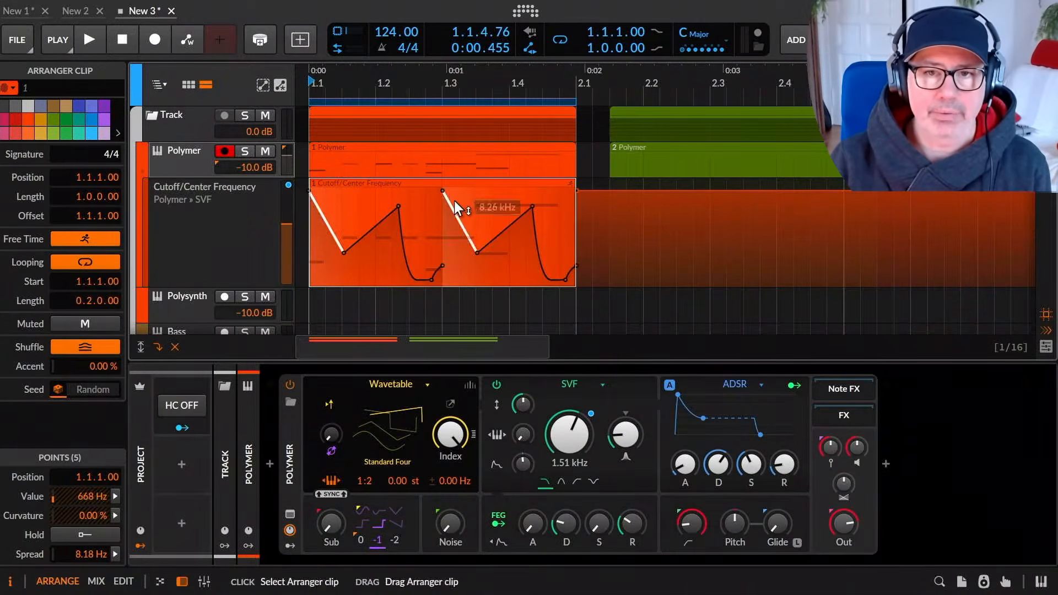
# Compare the looping and Free Time settings of the automation clip with those of its parent Polymer note clip.
pyautogui.click(475, 217)
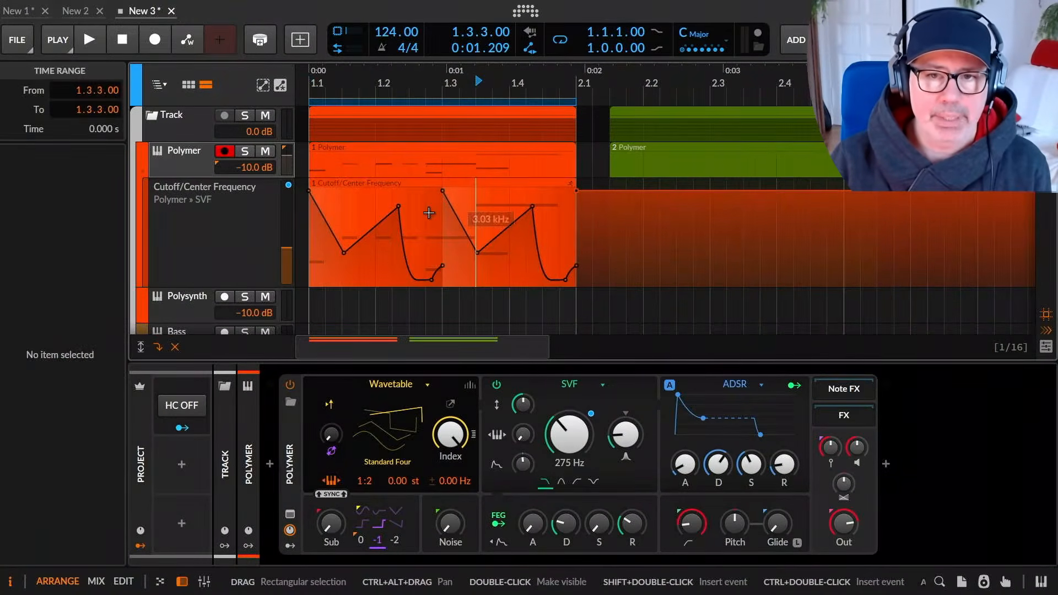
pyautogui.click(428, 180)
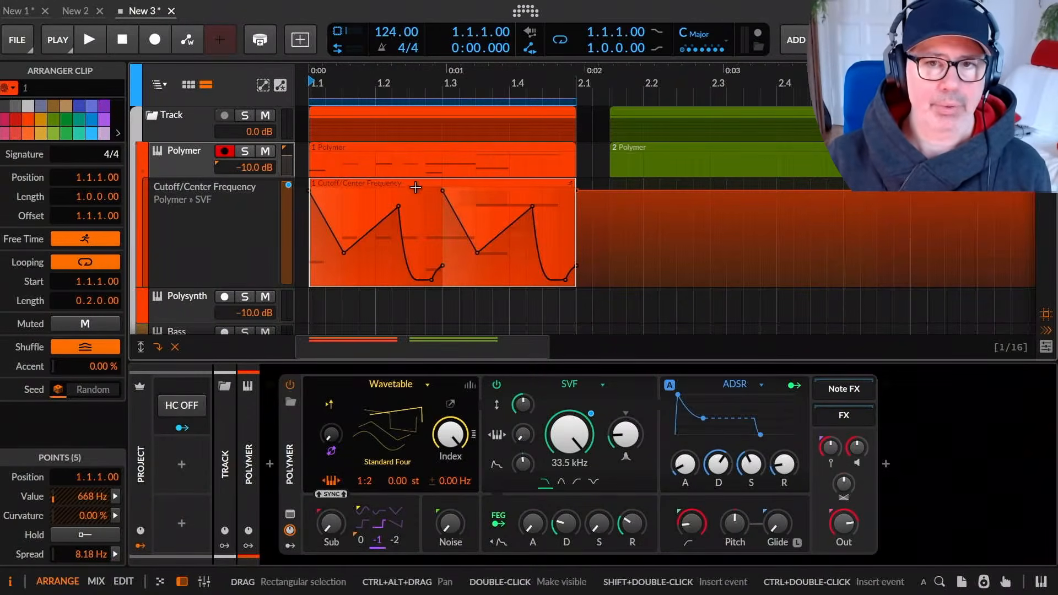
pyautogui.click(397, 153)
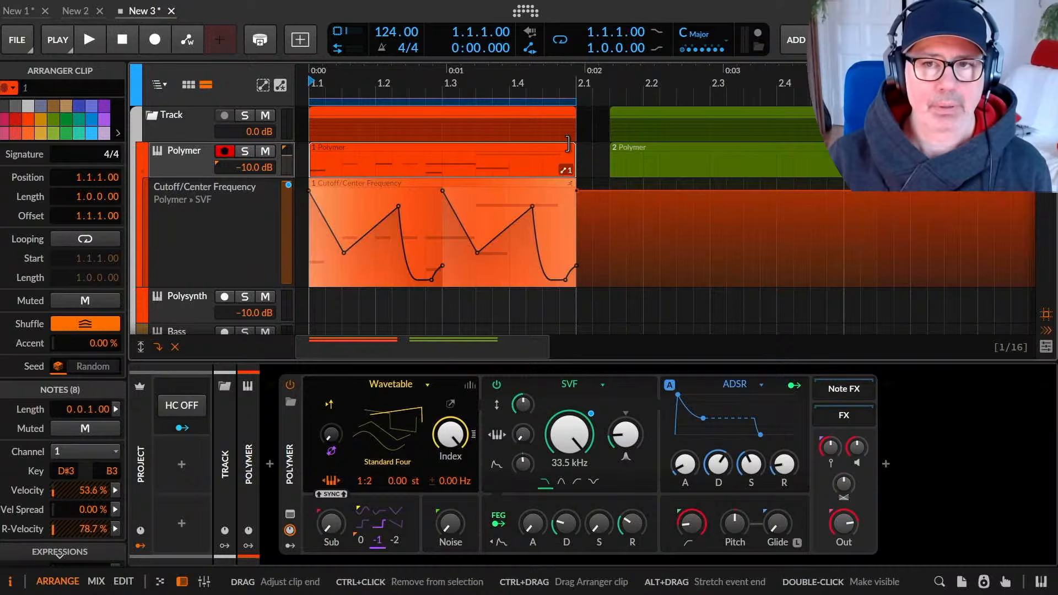
pyautogui.moveTo(569, 145)
pyautogui.mouseDown()
pyautogui.moveTo(552, 148)
pyautogui.moveTo(573, 150)
pyautogui.moveTo(567, 165)
pyautogui.mouseUp()
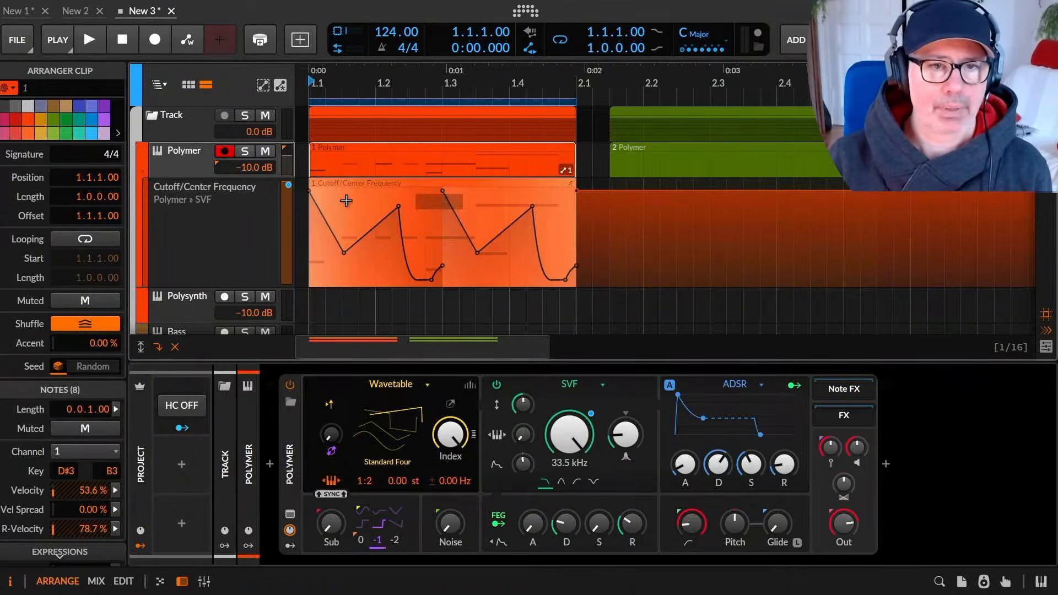
pyautogui.click(477, 184)
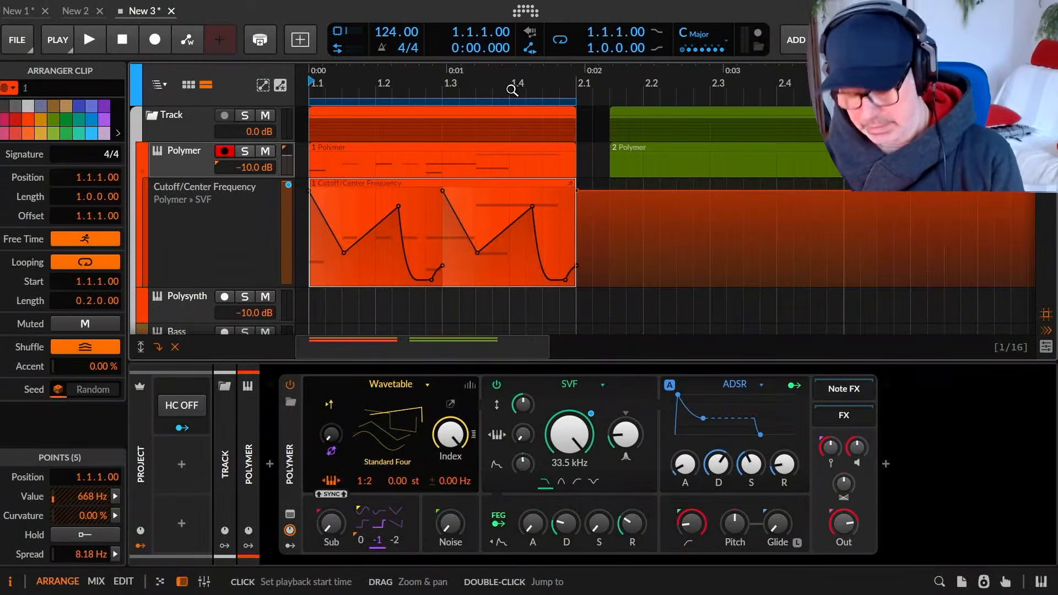
# Try shortening the first Polymer note clip to 0.3.1.00 with automation follow off and looping it out to 2.0.2.00.
pyautogui.click(546, 149)
pyautogui.moveTo(545, 149); pyautogui.dragTo(526, 149)
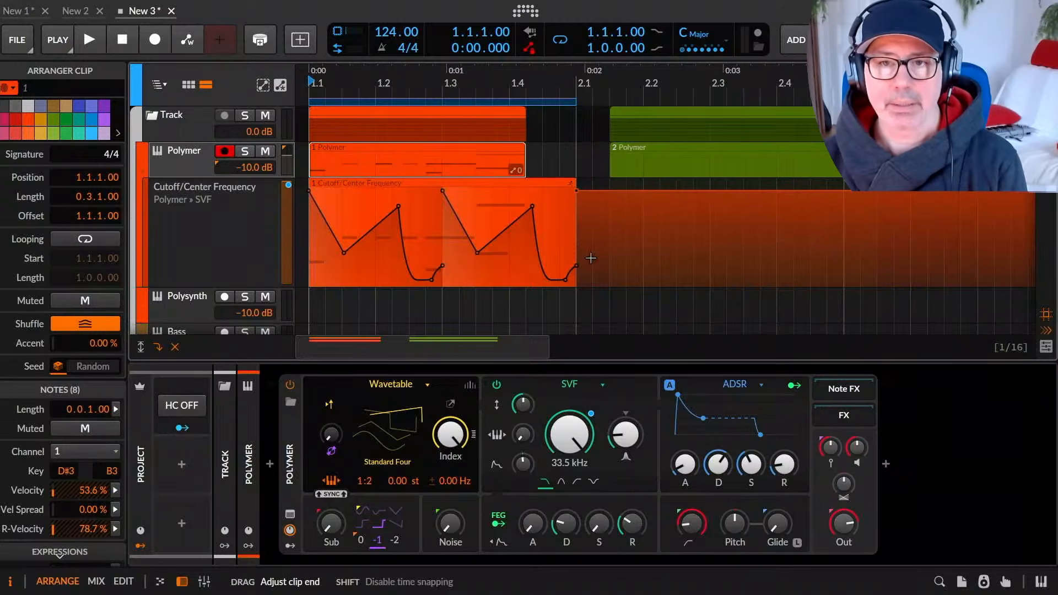
pyautogui.click(467, 183)
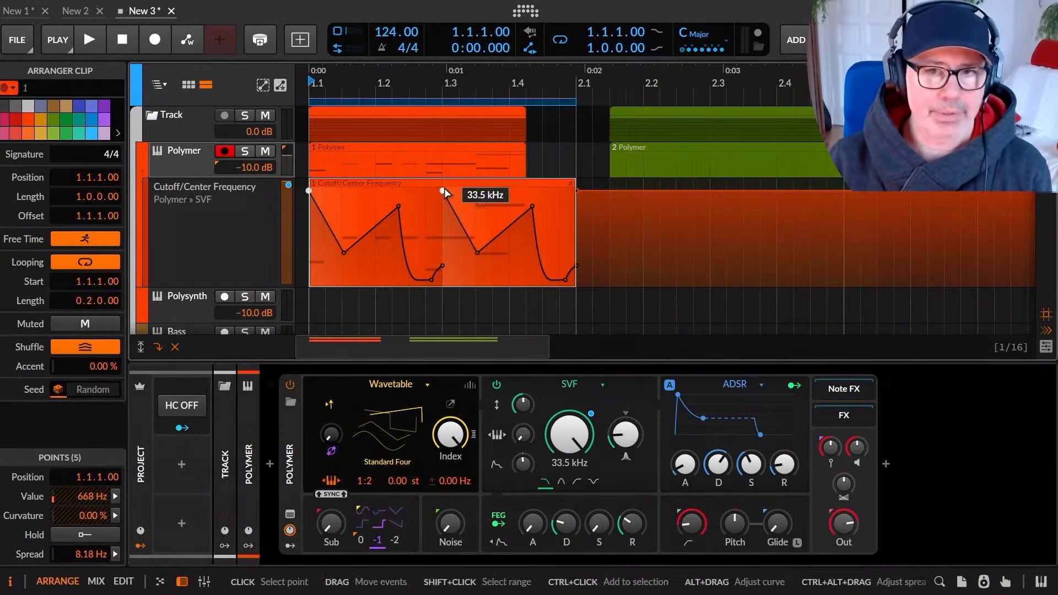
pyautogui.moveTo(524, 185); pyautogui.dragTo(920, 222)
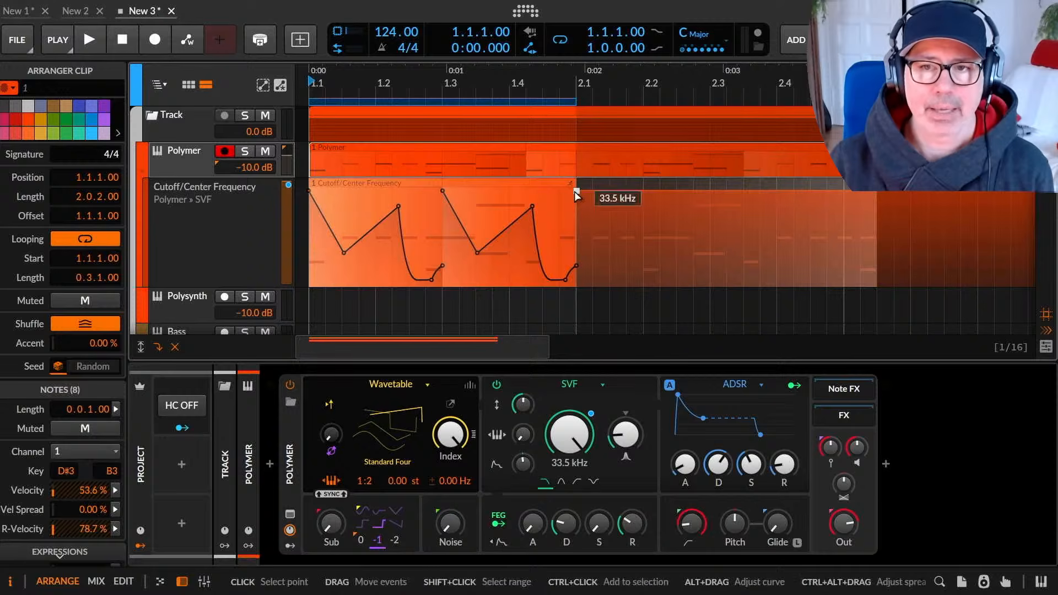
# Compare the loop settings of the note and automation clips, and undo the note clip's looping and shortening.
pyautogui.hotkey('ctrl', 'z')
pyautogui.click(561, 148)
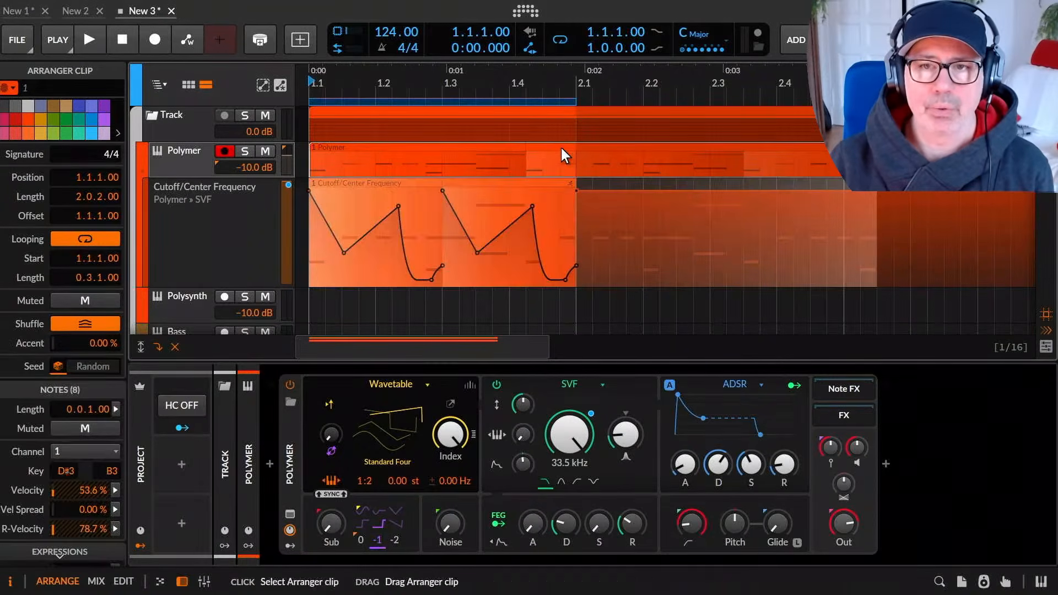
pyautogui.click(532, 180)
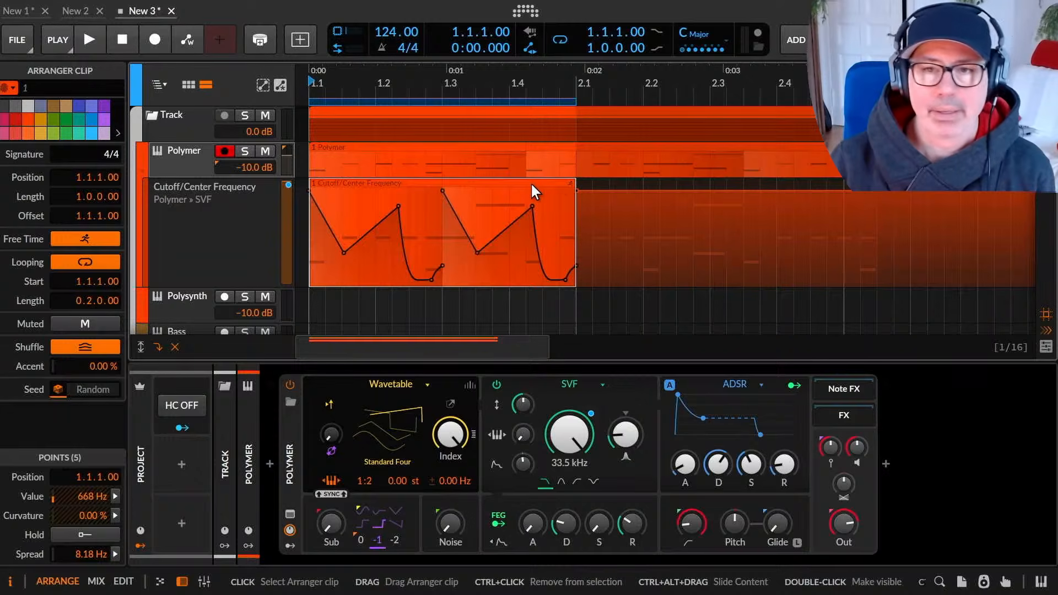
pyautogui.click(501, 145)
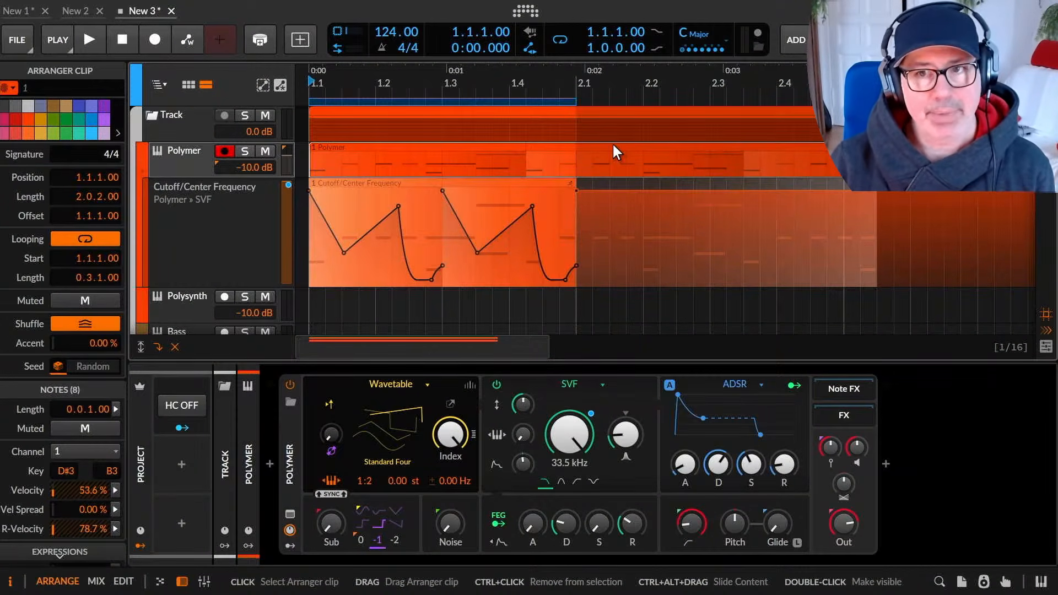
pyautogui.hotkey('ctrl', 'z')
pyautogui.hotkey('ctrl', 'z')
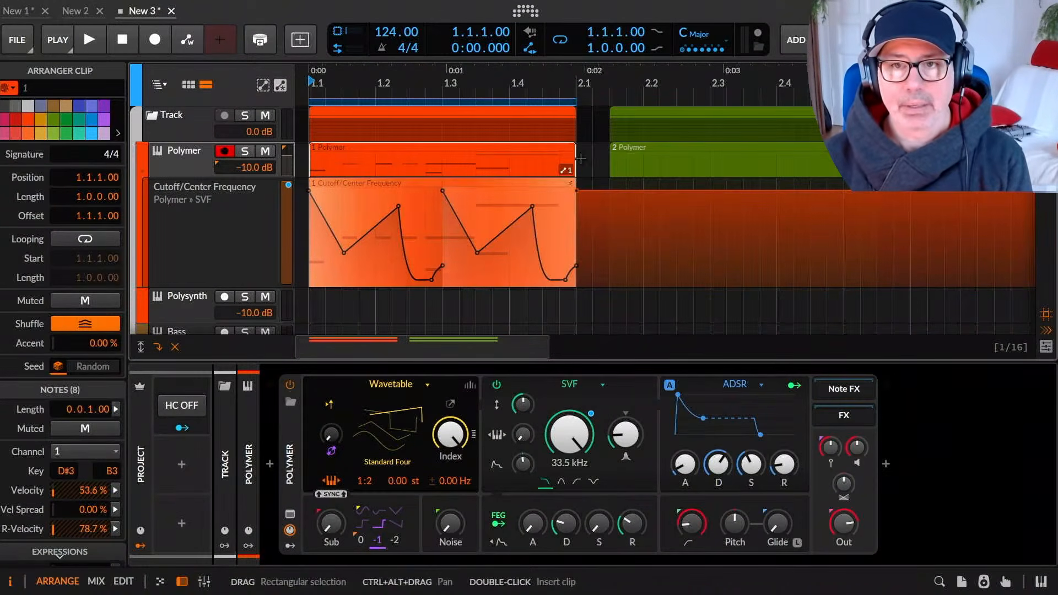
# Consolidate the looped cutoff automation clip into a single one-bar envelope and check its clip settings.
pyautogui.click(524, 181)
pyautogui.rightClick(524, 179)
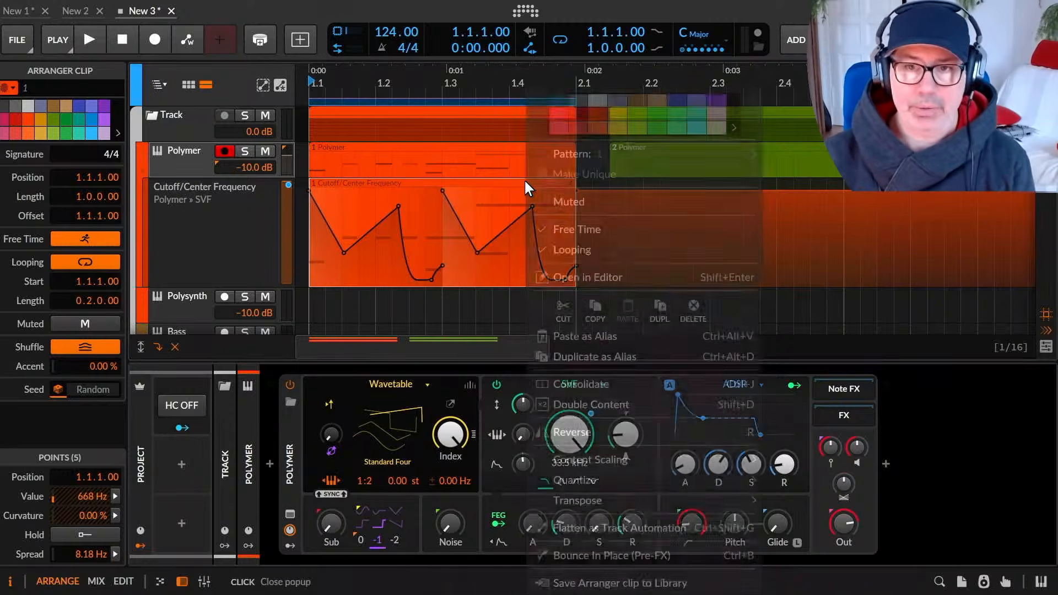
pyautogui.click(620, 384)
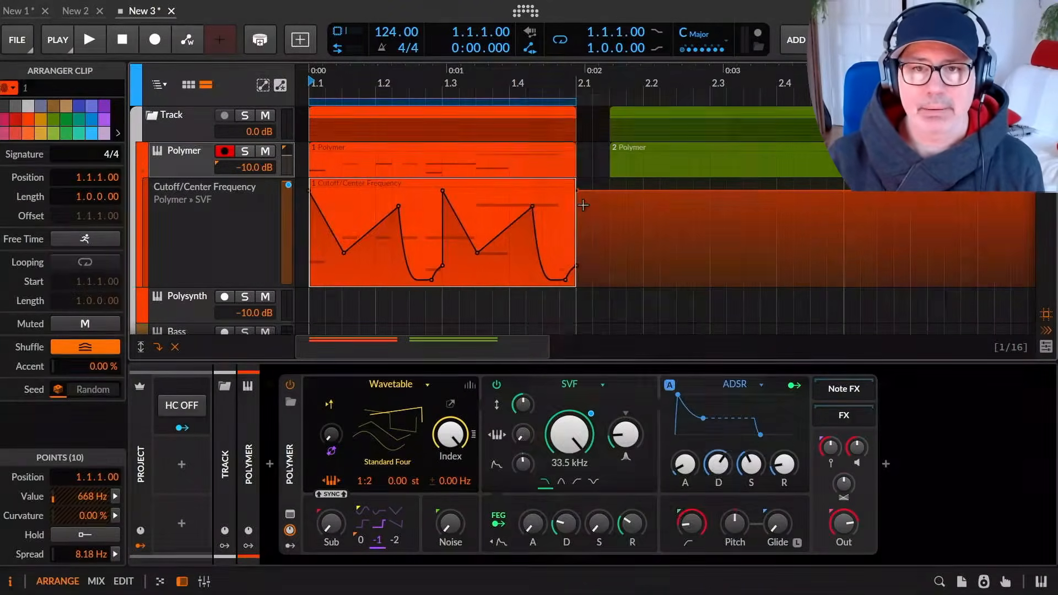
pyautogui.click(471, 155)
pyautogui.click(474, 171)
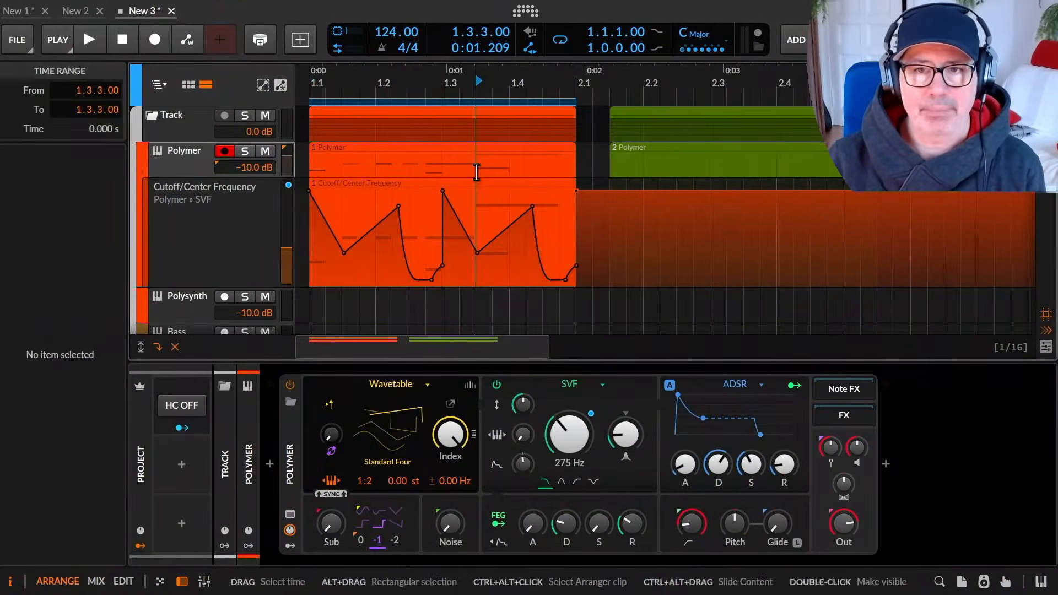
pyautogui.click(478, 179)
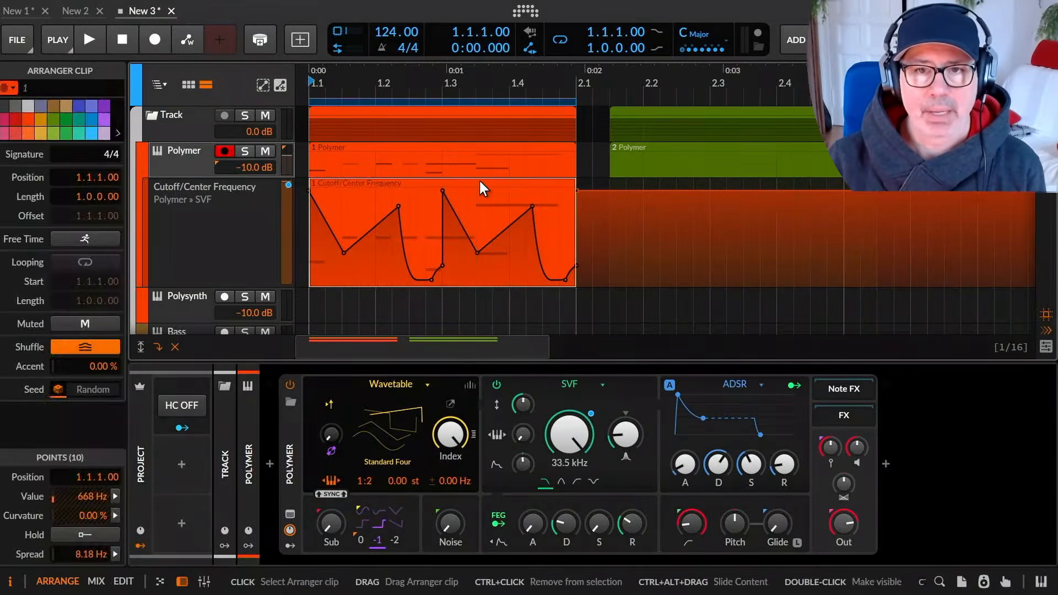
# Loop the first Polymer note clip out to 2.0.2.00 with its automation following, and shorten it back to 1.0.0.00.
pyautogui.click(564, 160)
pyautogui.moveTo(571, 177); pyautogui.dragTo(876, 193)
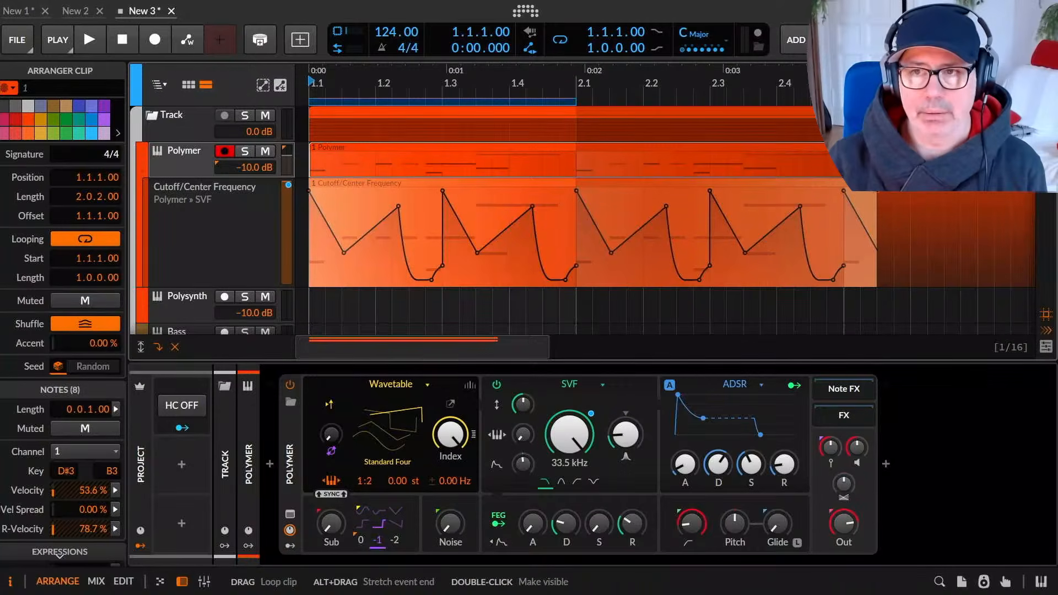
pyautogui.moveTo(876, 188); pyautogui.dragTo(574, 197)
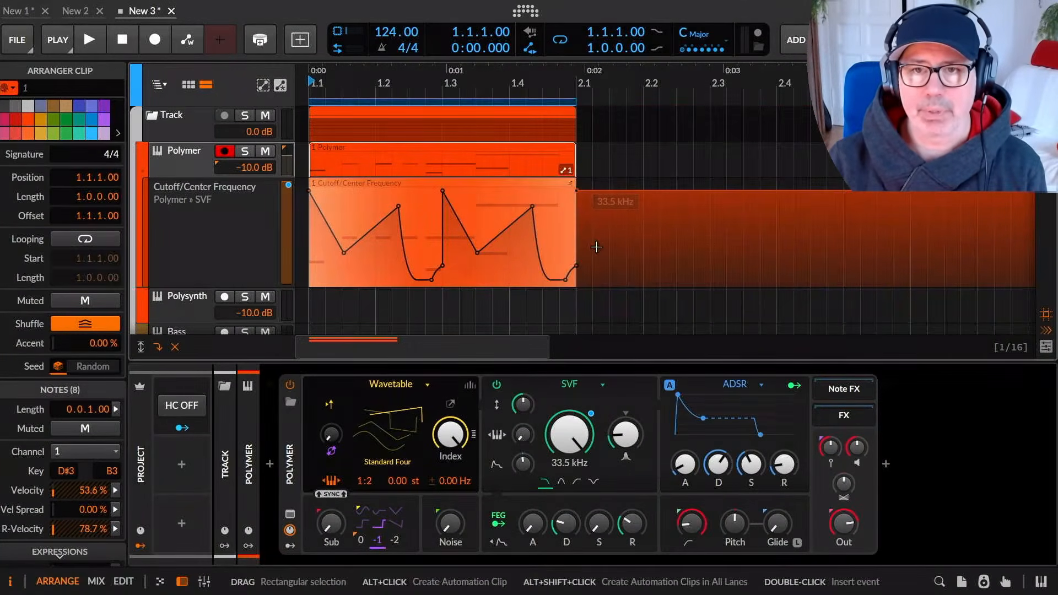
# Try looping the Polymer note clip out to 2.0.0.00 with automation follow off, undo it and re-enable follow.
pyautogui.click(534, 46)
pyautogui.moveTo(575, 160); pyautogui.dragTo(843, 177)
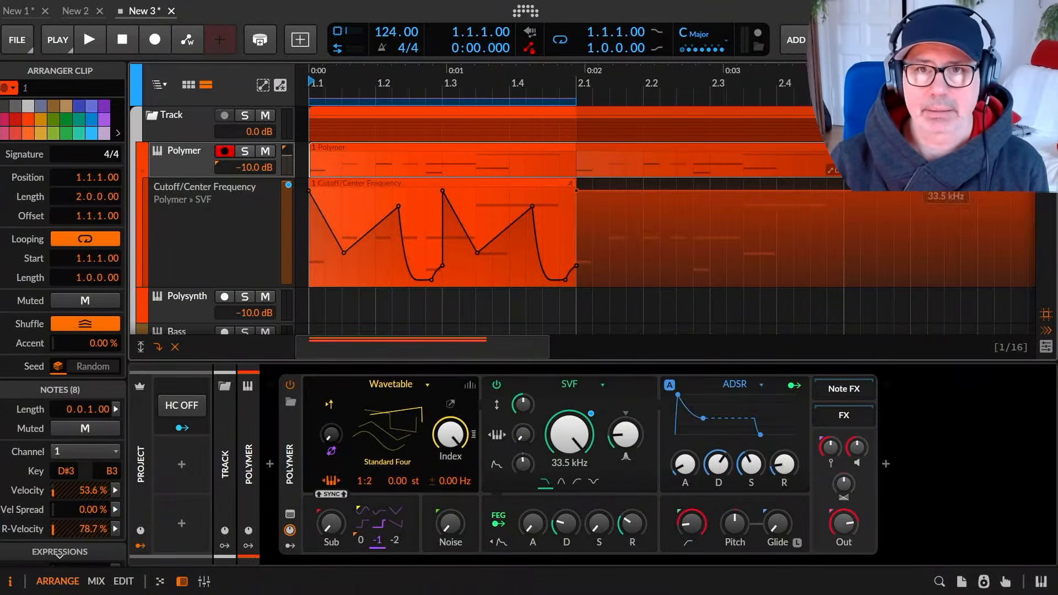
pyautogui.hotkey('ctrl', 'z')
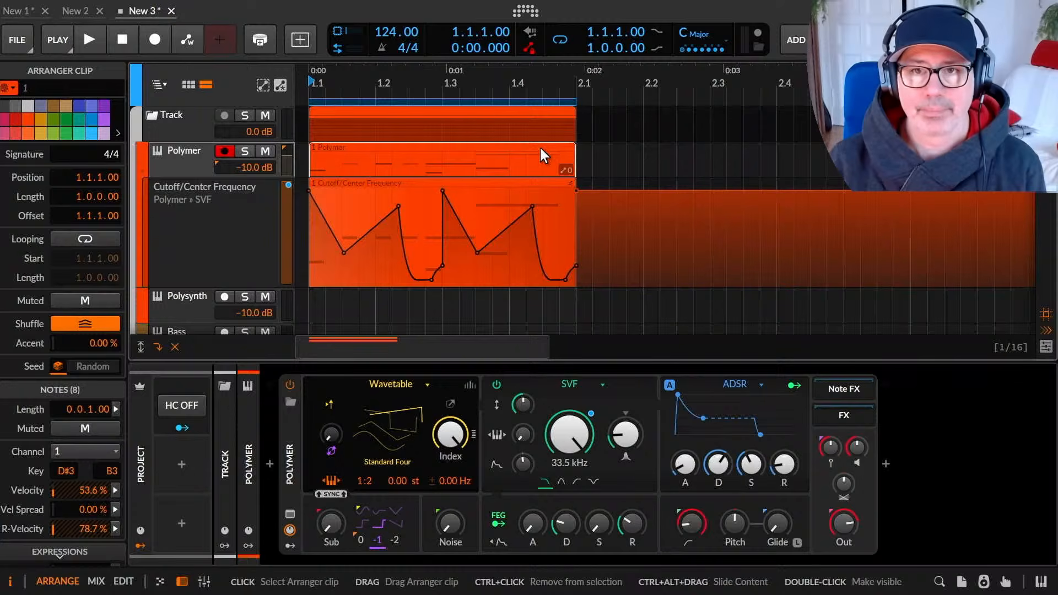
pyautogui.click(530, 48)
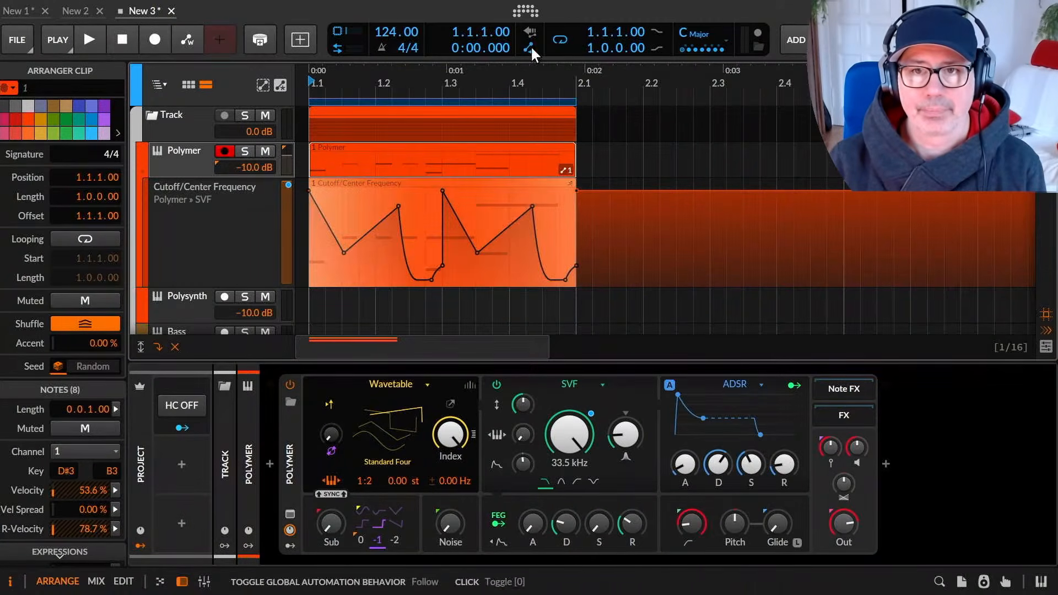
pyautogui.moveTo(568, 171)
pyautogui.mouseDown()
pyautogui.moveTo(784, 173)
pyautogui.moveTo(577, 182)
pyautogui.mouseUp()
# Turn Free Time off and back on for the Cutoff/Center Frequency automation clip.
pyautogui.click(540, 188)
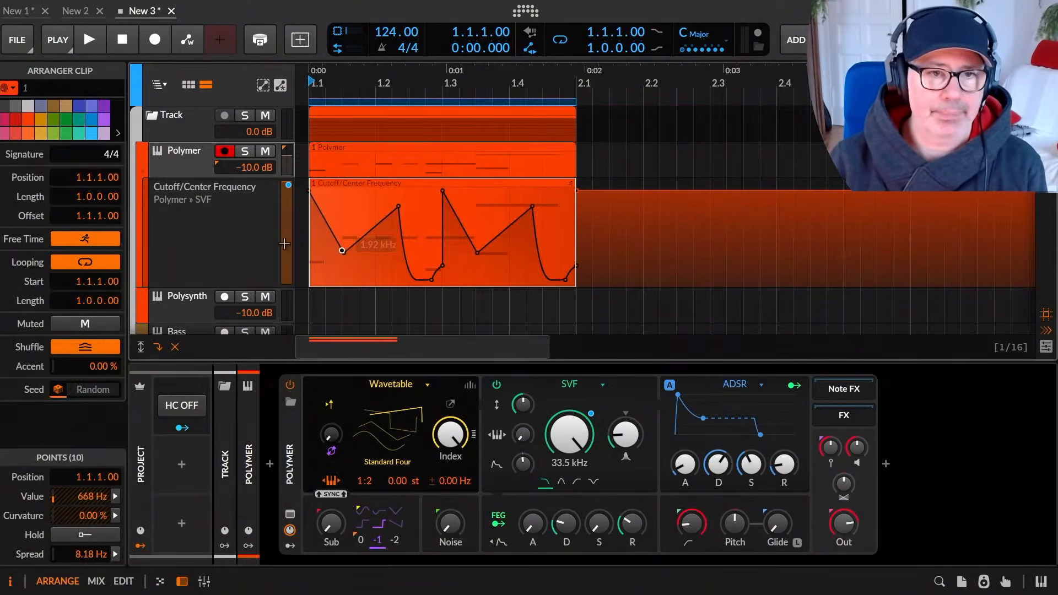
pyautogui.click(94, 239)
pyautogui.click(94, 240)
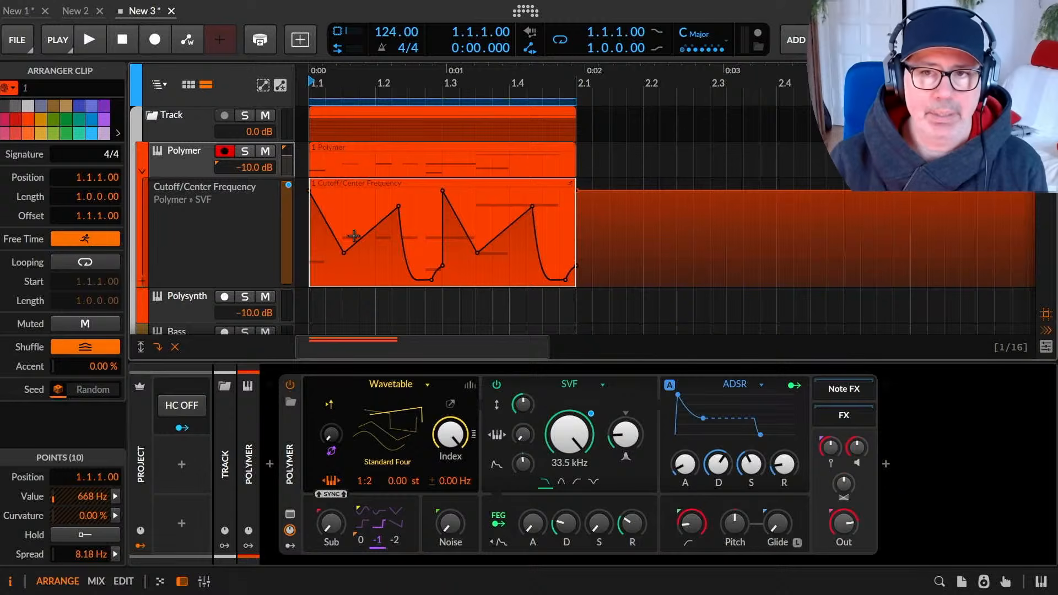
# Loop the Polymer note clip out to 1.3.2.00 and shorten it back to 1.0.0.00.
pyautogui.moveTo(570, 179); pyautogui.dragTo(813, 190)
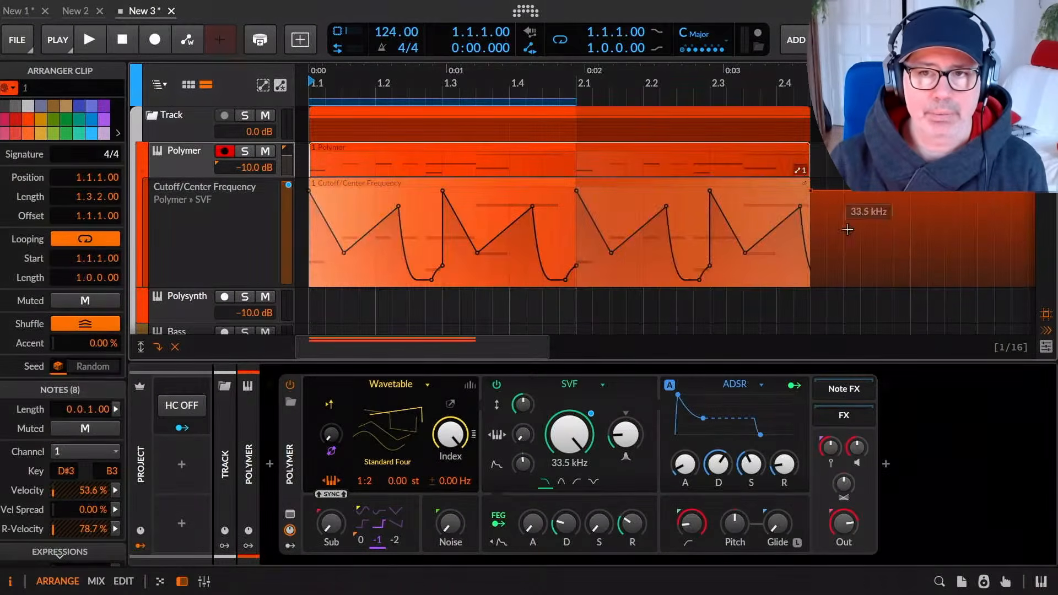
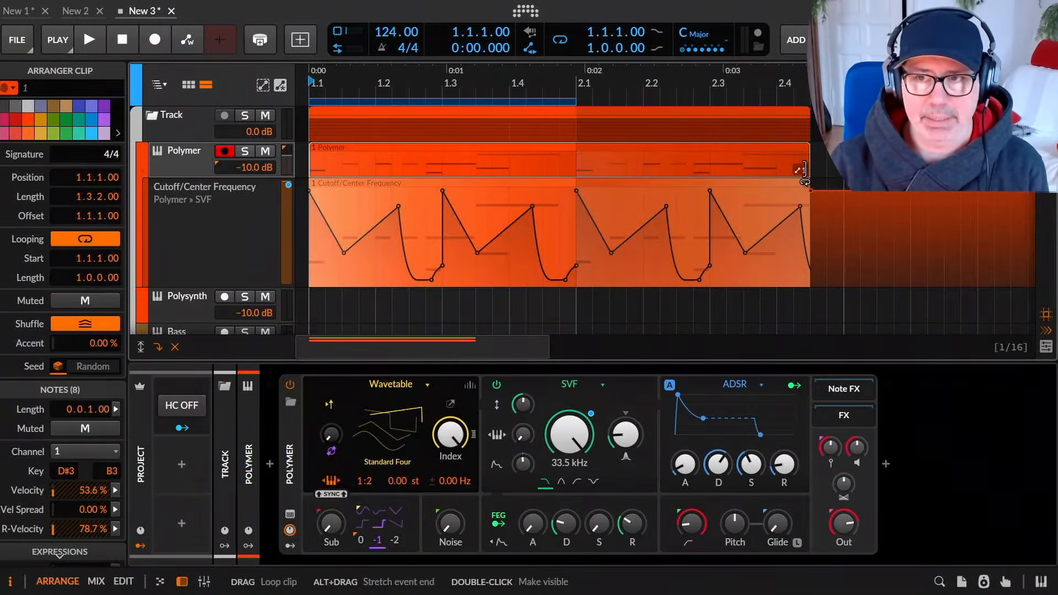
pyautogui.moveTo(802, 169); pyautogui.dragTo(553, 180)
# Shorten the Cutoff/Center Frequency automation clip to 0.3.1.00 with Free Time off, and turn Free Time back on.
pyautogui.click(551, 181)
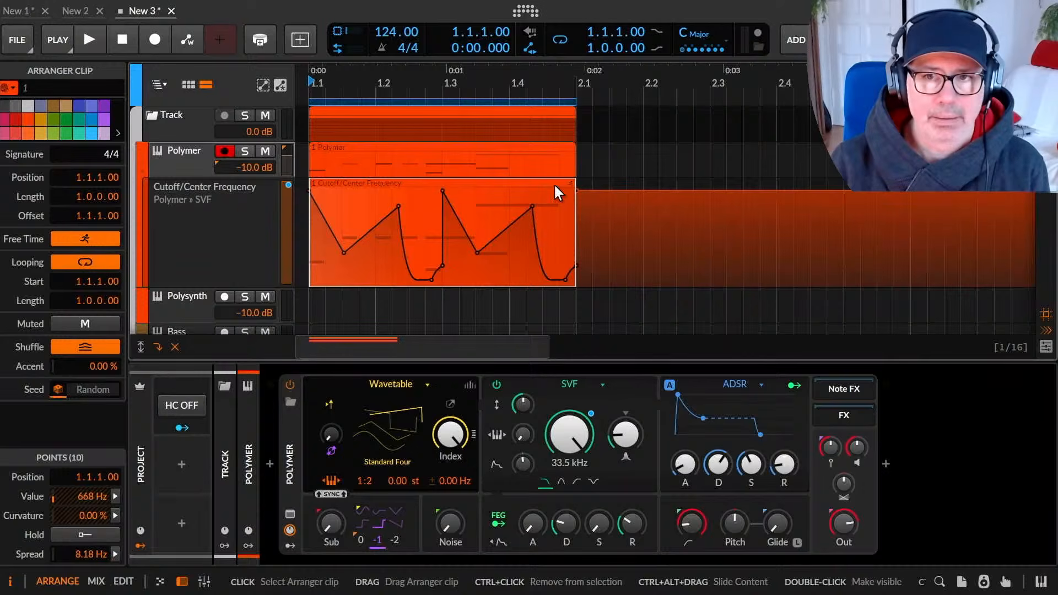
pyautogui.click(94, 236)
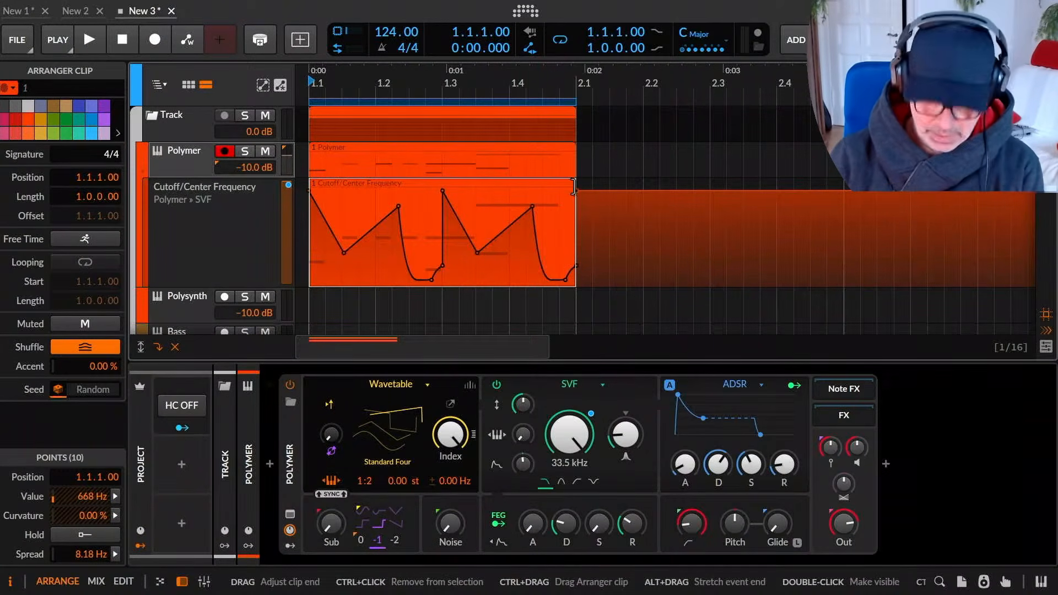
pyautogui.moveTo(562, 185); pyautogui.dragTo(525, 185)
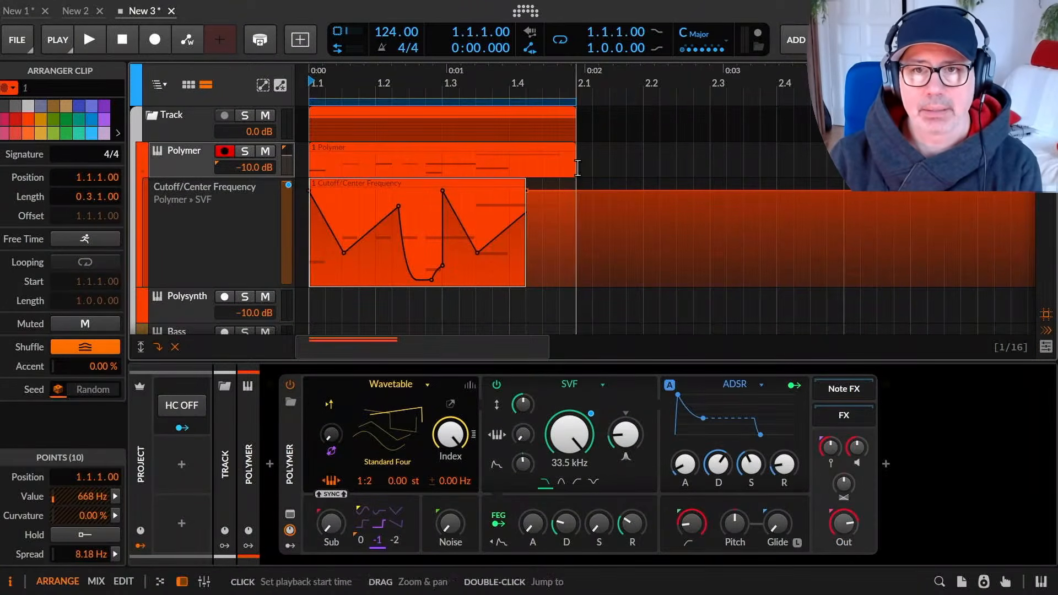
pyautogui.moveTo(575, 174)
pyautogui.mouseDown()
pyautogui.moveTo(859, 175)
pyautogui.moveTo(564, 177)
pyautogui.mouseUp()
pyautogui.click(489, 185)
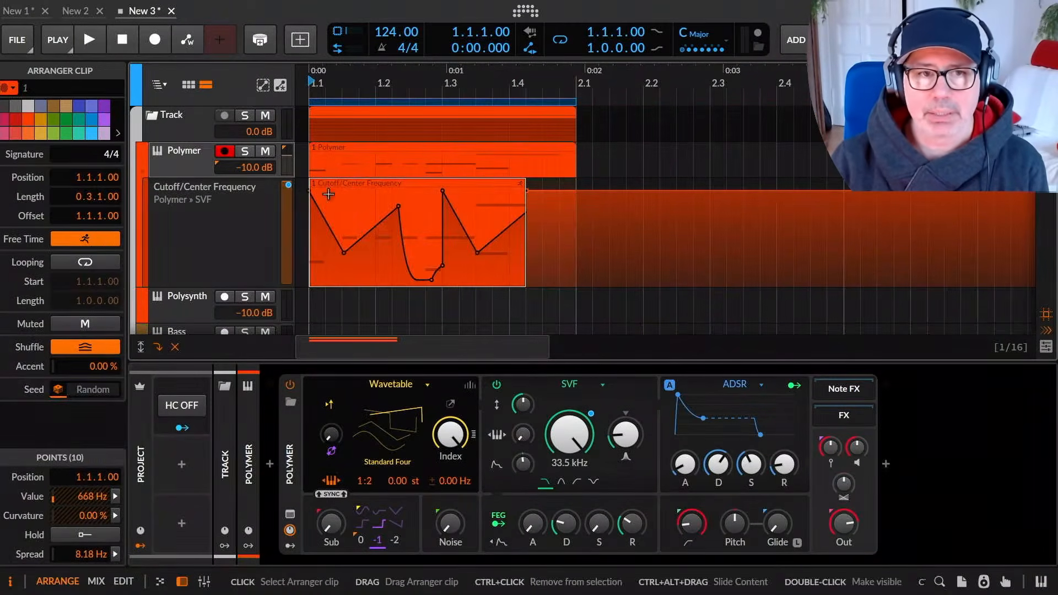
# Loop the Polymer note clip out to 2.1.0.00 over the shortened automation clip, and return it to 1.0.0.00.
pyautogui.moveTo(530, 221); pyautogui.dragTo(911, 223)
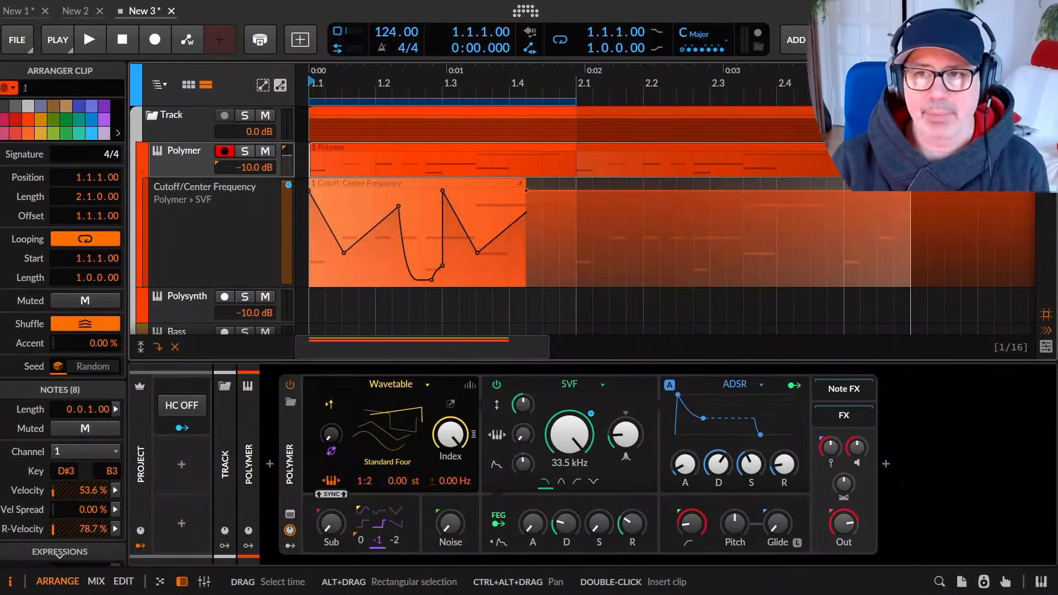
pyautogui.moveTo(786, 168); pyautogui.dragTo(565, 168)
# Shorten the Cutoff/Center Frequency automation clip to 0.2.2.00 and consolidate it.
pyautogui.click(479, 183)
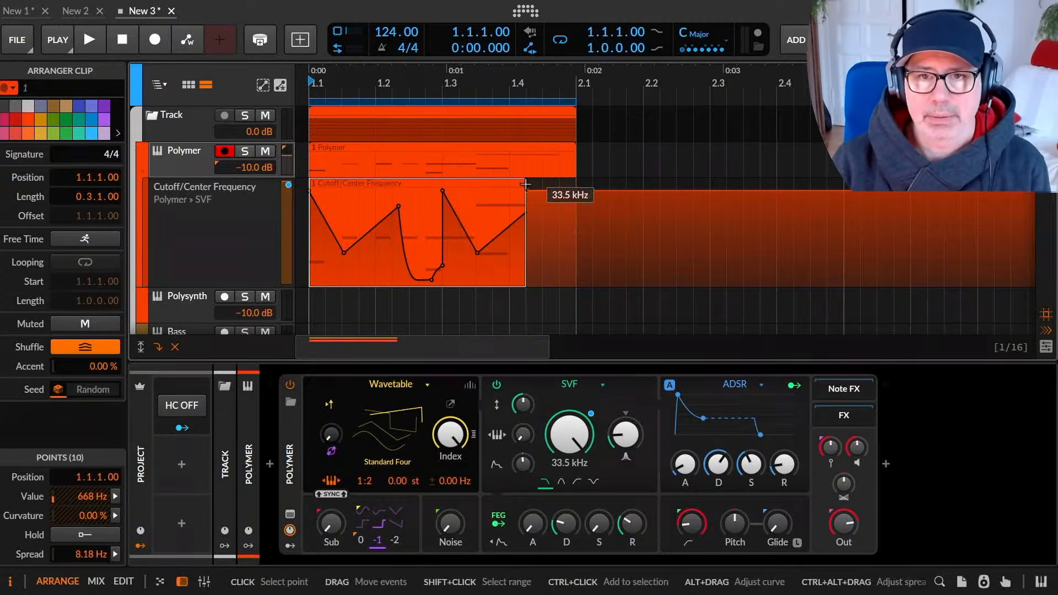
pyautogui.moveTo(525, 186); pyautogui.dragTo(459, 183)
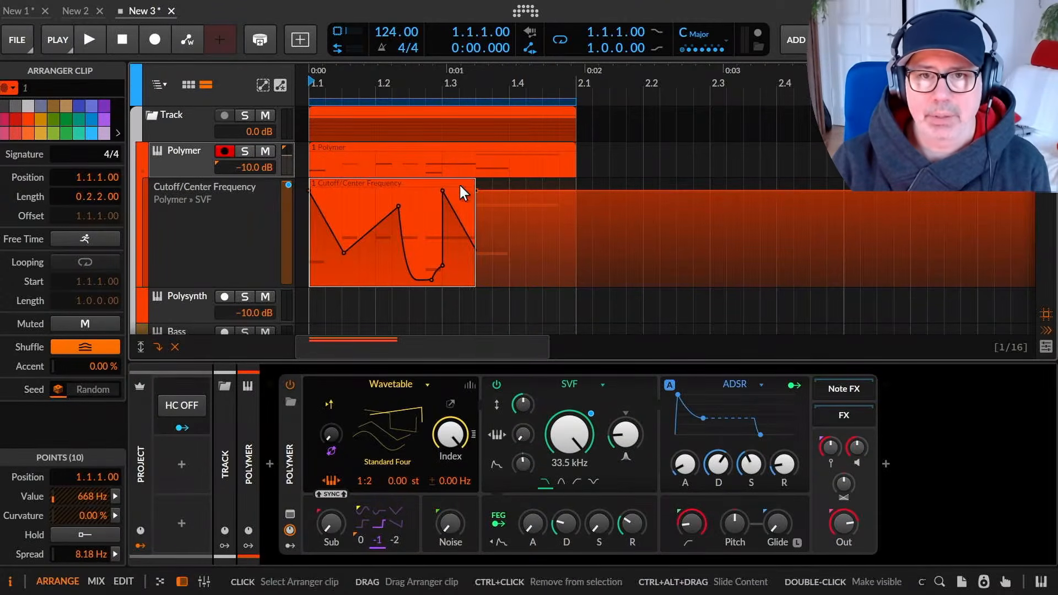
pyautogui.rightClick(458, 183)
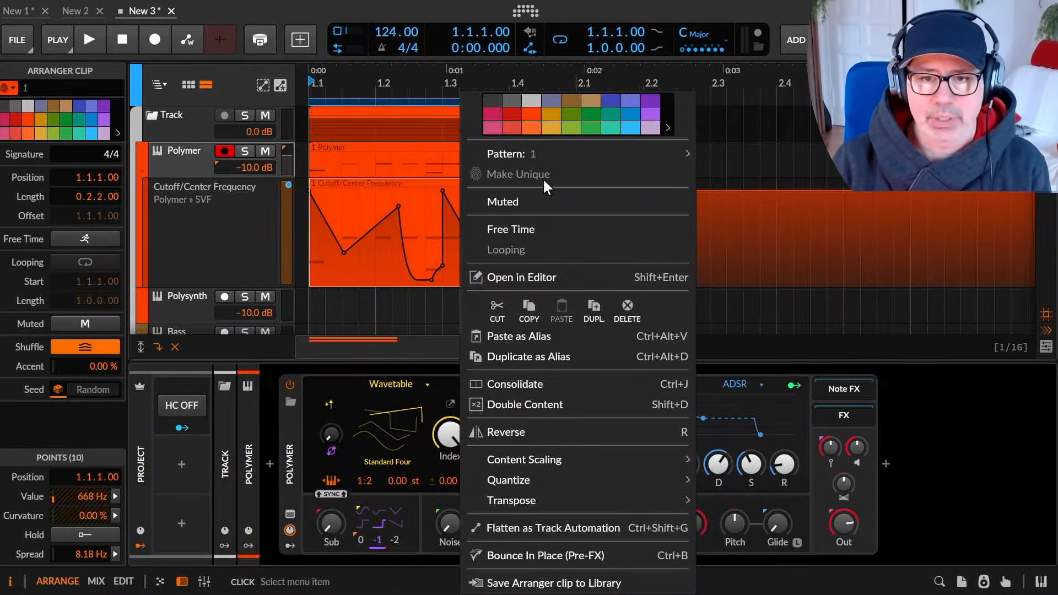
pyautogui.click(546, 382)
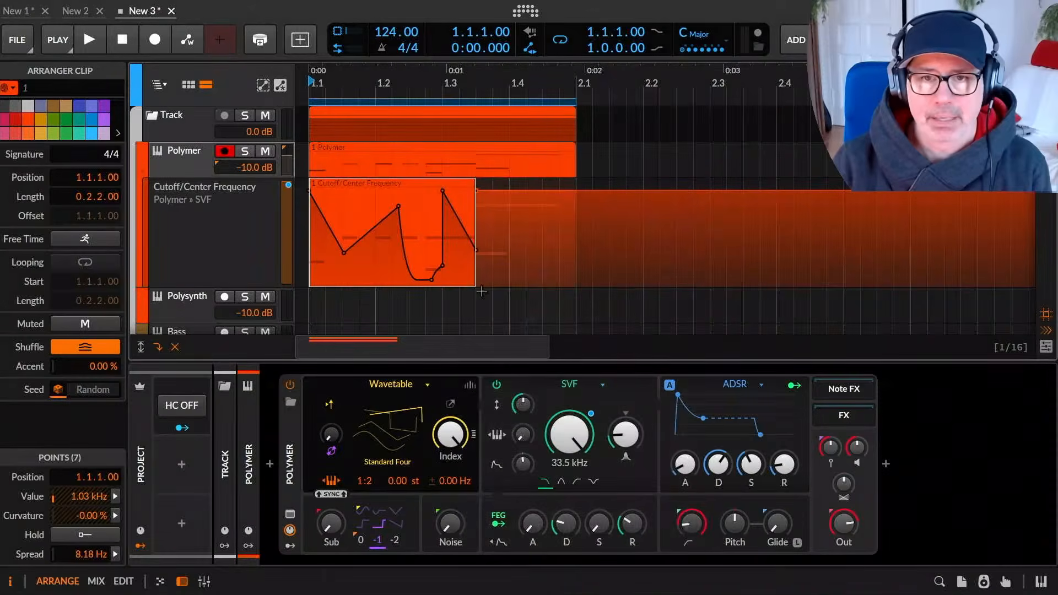
# Try looping the automation clip out to 1.0.0.00 and the Polymer note clip to 2.0.2.00, and undo both.
pyautogui.moveTo(461, 284); pyautogui.dragTo(576, 284)
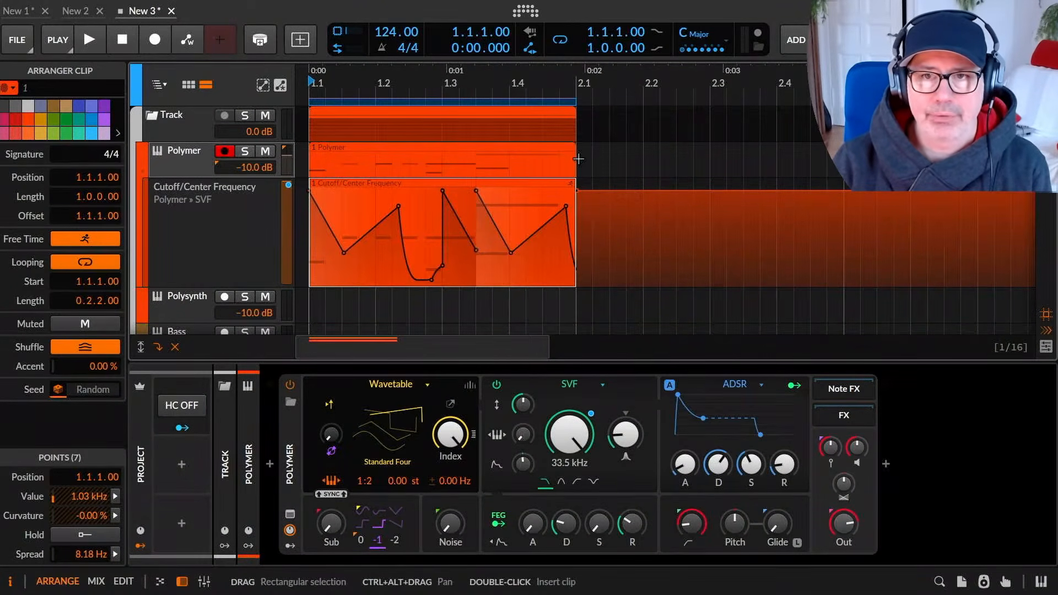
pyautogui.moveTo(572, 177); pyautogui.dragTo(882, 201)
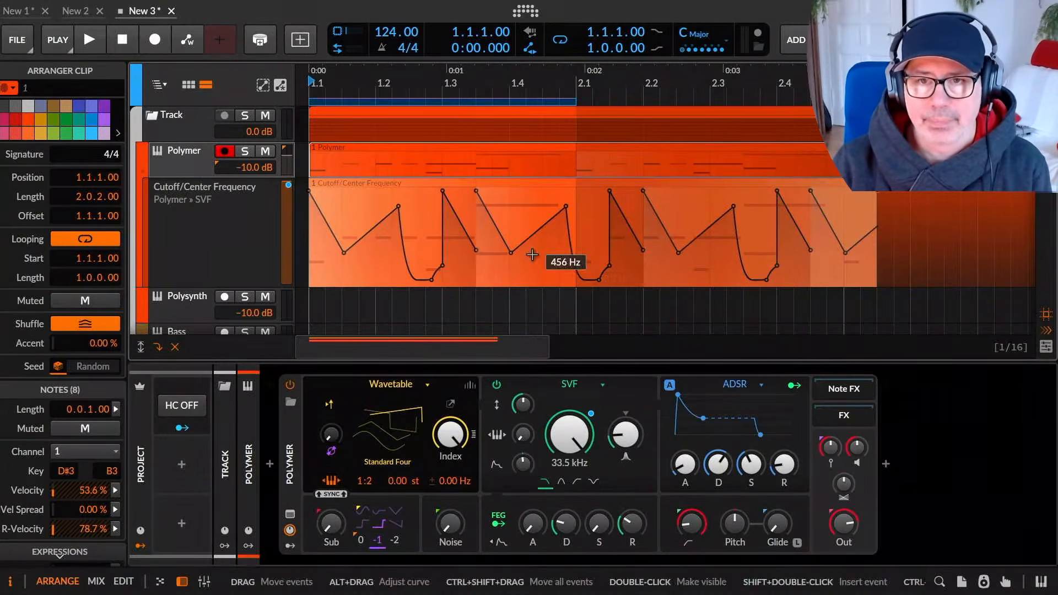
pyautogui.click(538, 184)
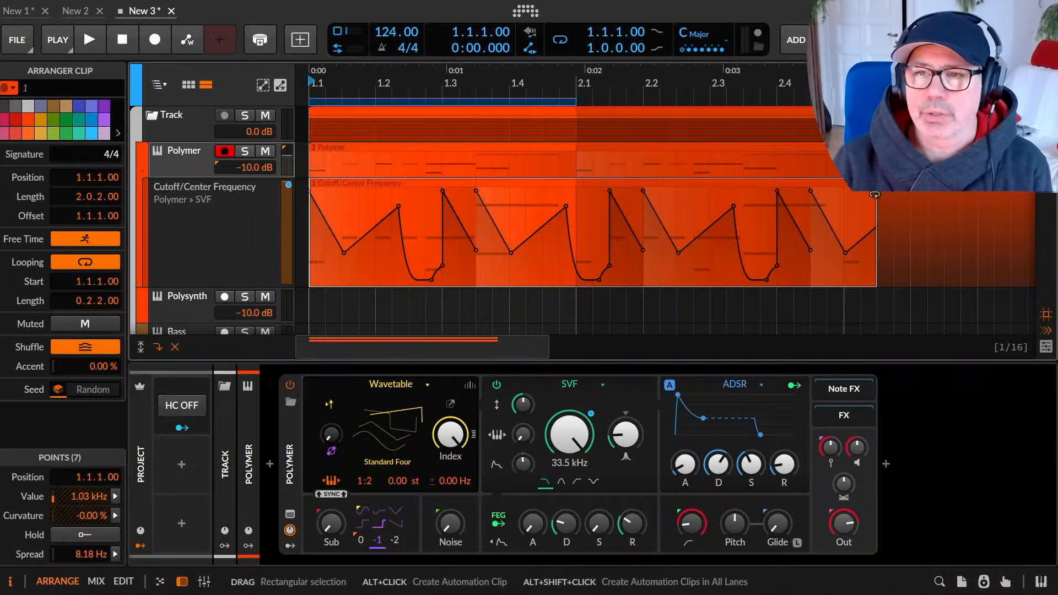
pyautogui.hotkey('ctrl', 'z')
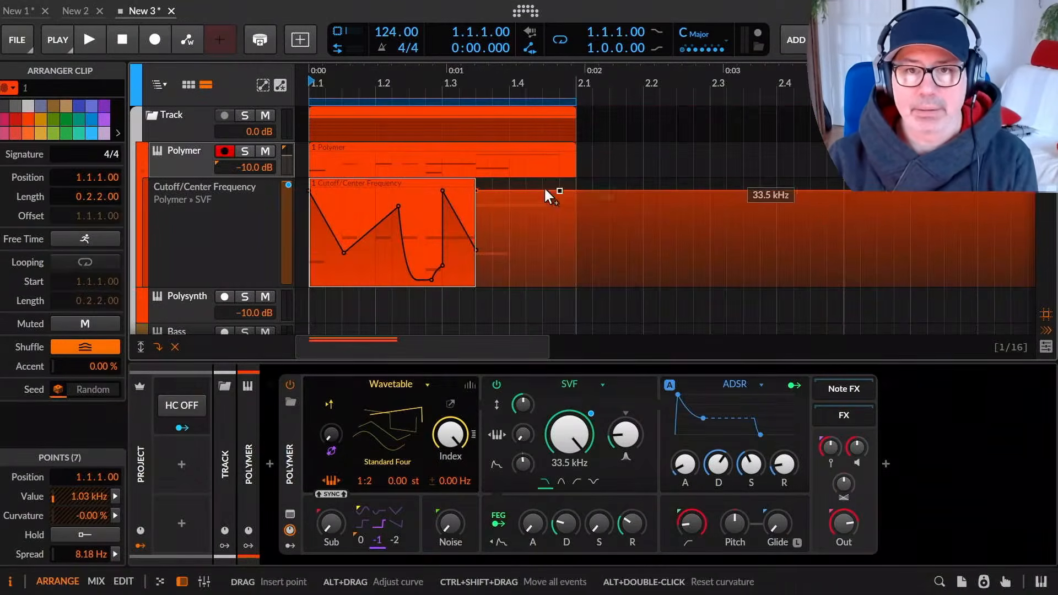
pyautogui.rightClick(454, 184)
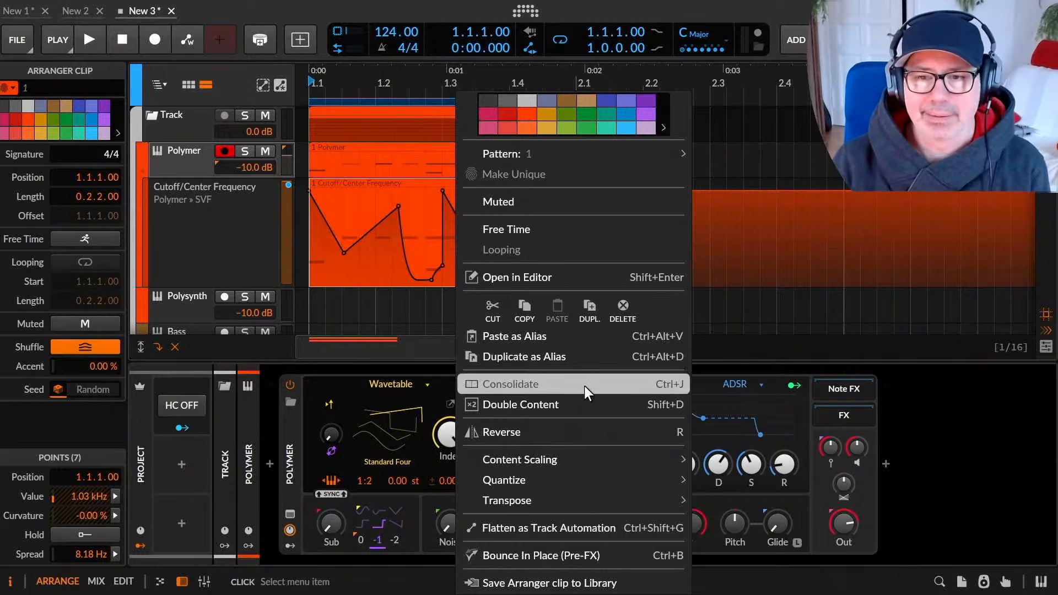
pyautogui.press('Escape')
# Delete the cutoff envelope points after the first descending segment of the automation clip.
pyautogui.moveTo(355, 201); pyautogui.dragTo(482, 285)
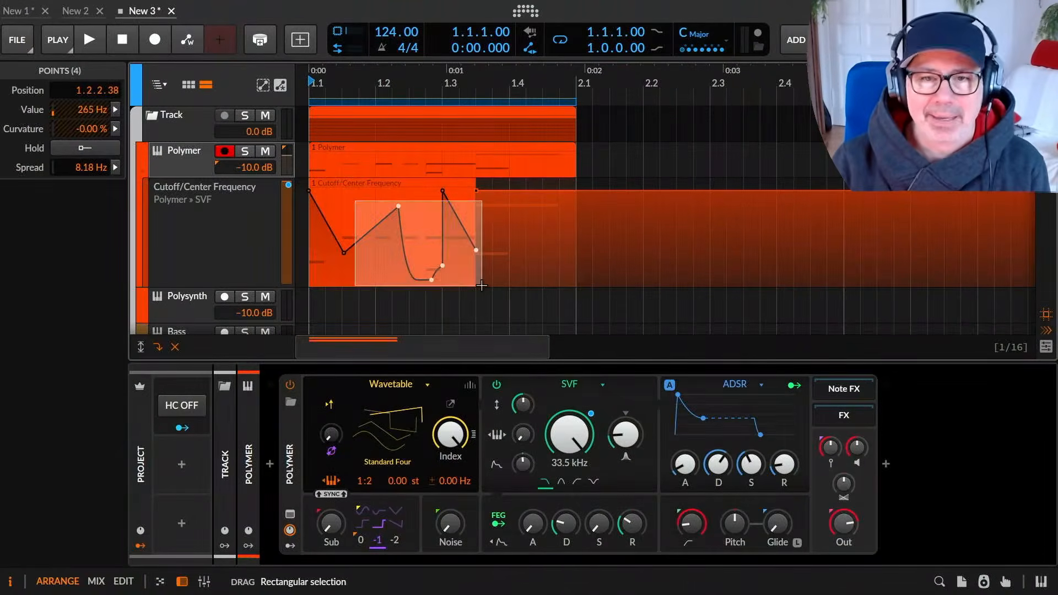
pyautogui.press('Delete')
pyautogui.moveTo(495, 196); pyautogui.dragTo(509, 197)
pyautogui.click(395, 198)
pyautogui.moveTo(403, 193); pyautogui.dragTo(424, 198)
pyautogui.click(394, 192)
pyautogui.doubleClick(442, 191)
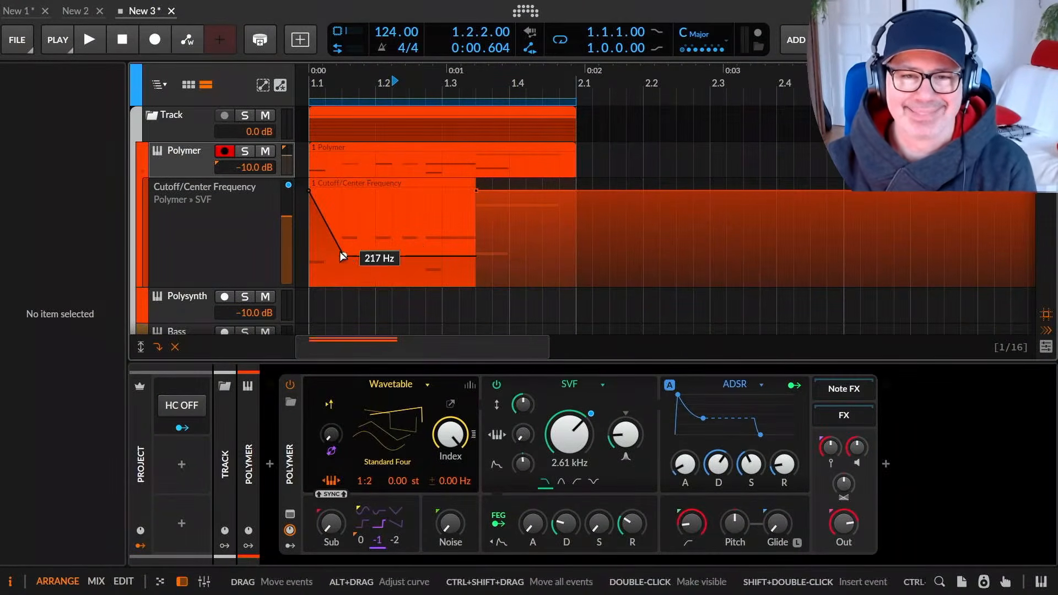
# Move the envelope's low point to 1.2.2.00 at 32.2 Hz, bow the descent upward and add a 418 Hz peak at 1.3.1.00.
pyautogui.moveTo(341, 253); pyautogui.dragTo(392, 276)
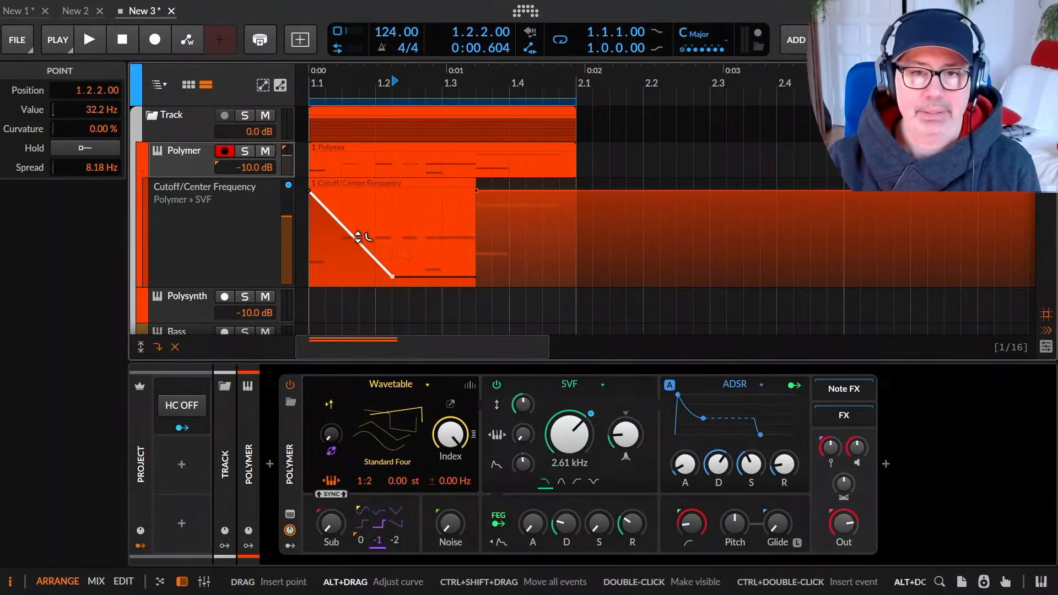
pyautogui.moveTo(358, 237); pyautogui.dragTo(358, 212)
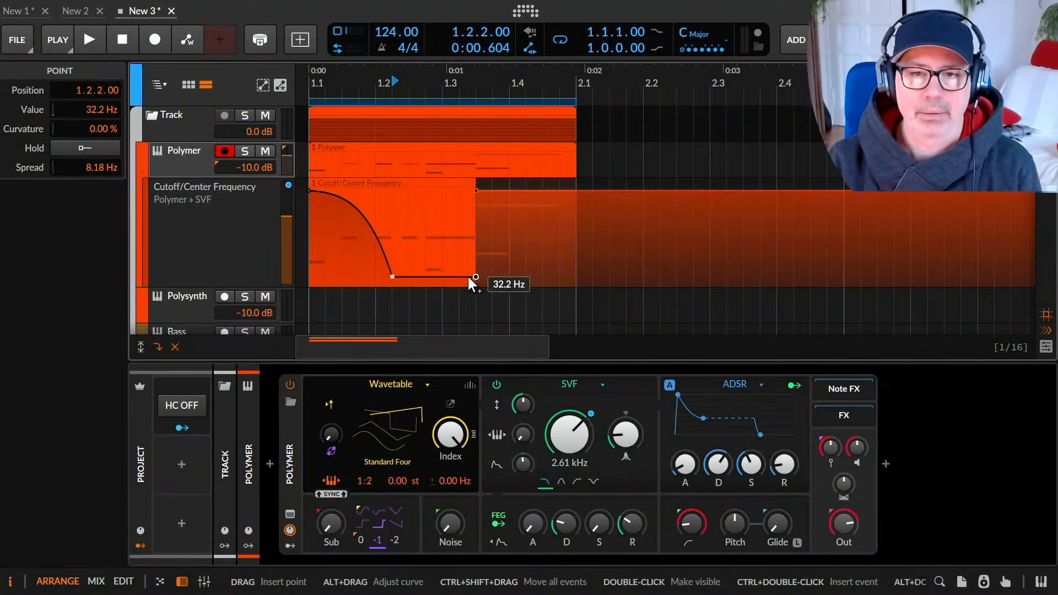
pyautogui.moveTo(438, 277); pyautogui.dragTo(442, 249)
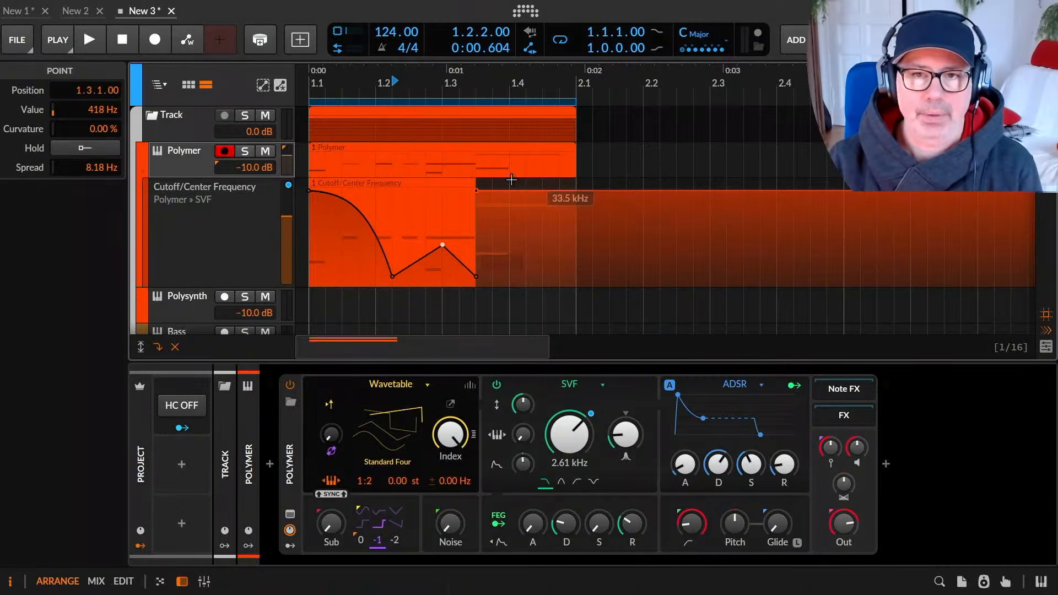
# Enable Free Time on the Cutoff/Center Frequency automation clip and loop it out to 1.0.0.00.
pyautogui.click(455, 180)
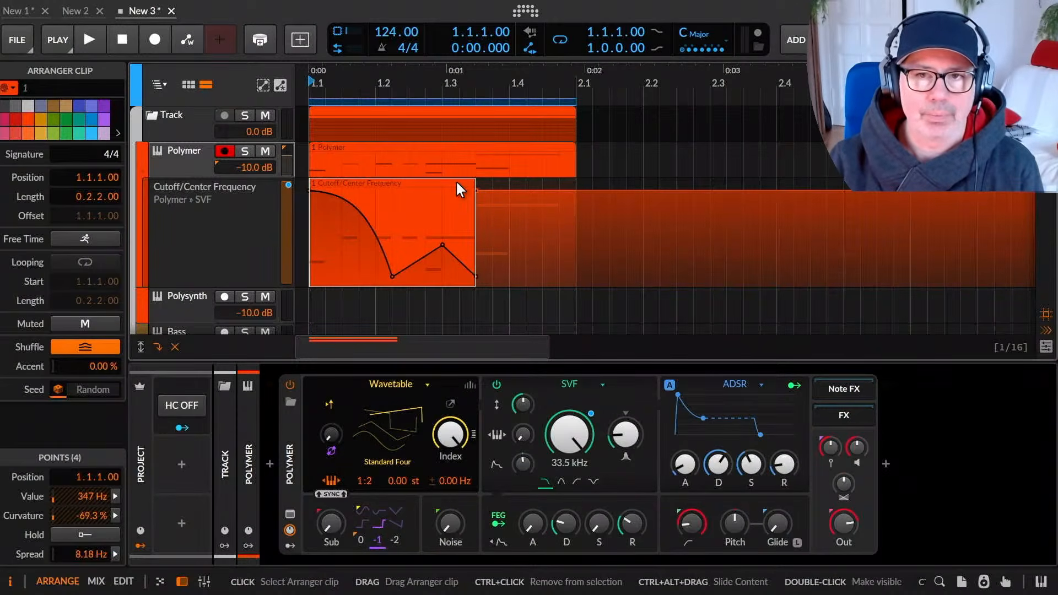
pyautogui.click(95, 240)
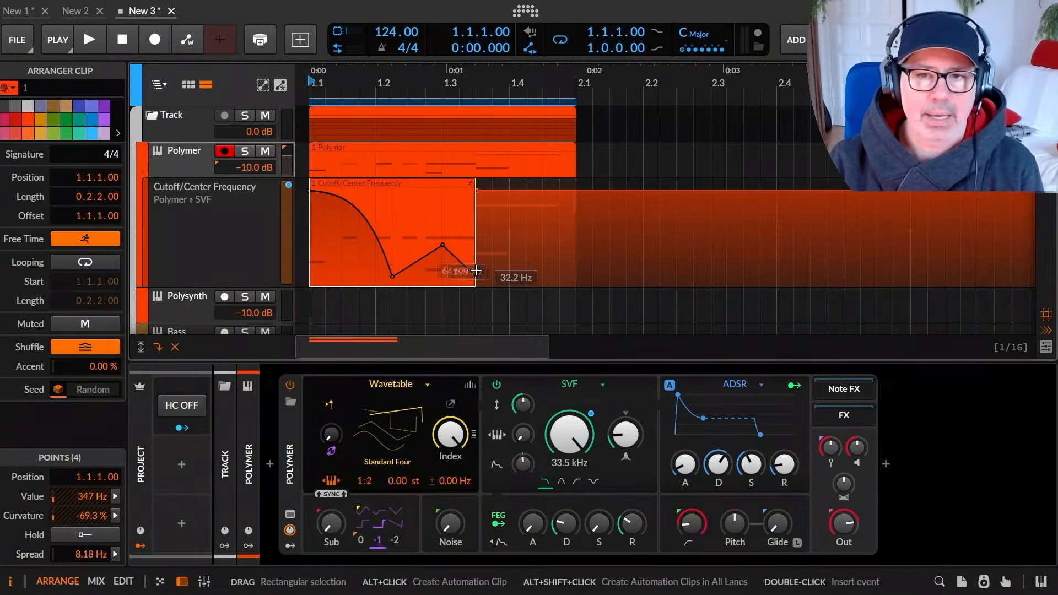
pyautogui.moveTo(475, 283); pyautogui.dragTo(576, 281)
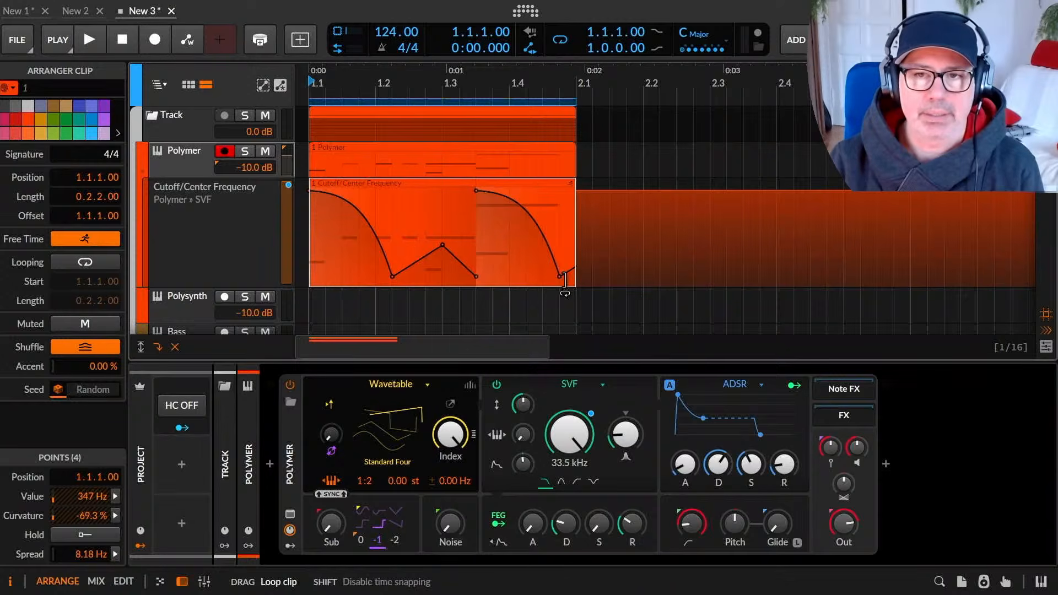
# Loop the parent Polymer note clip out to 2.0.0.00.
pyautogui.click(553, 145)
pyautogui.moveTo(571, 168); pyautogui.dragTo(843, 171)
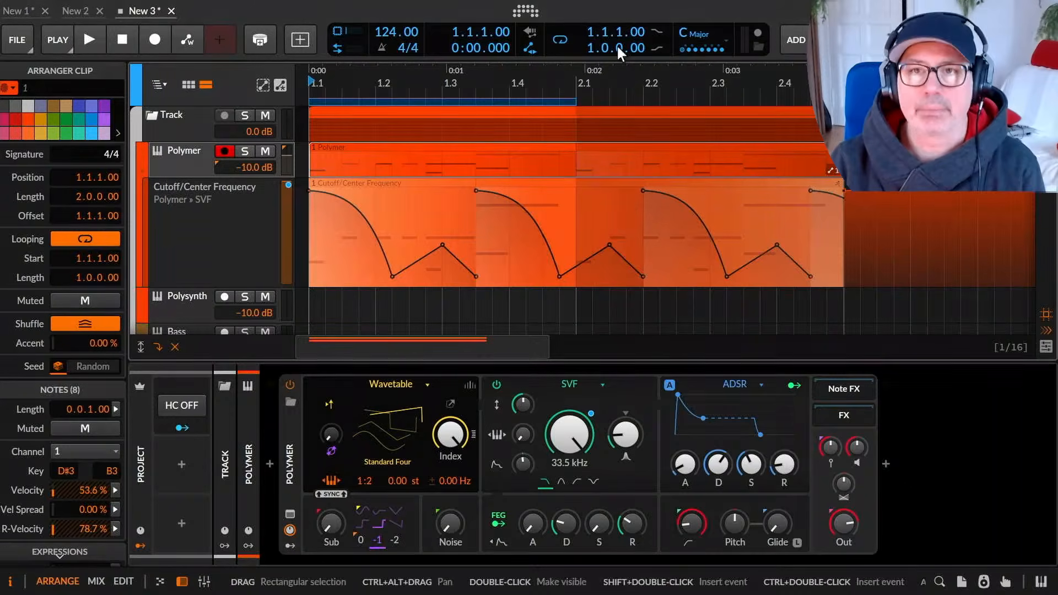
# Switch to the release notes in the browser, highlight the Free Time wording on internal timing, and return to Bitwig Studio.
pyautogui.moveTo(721, 11)
pyautogui.click(606, 14)
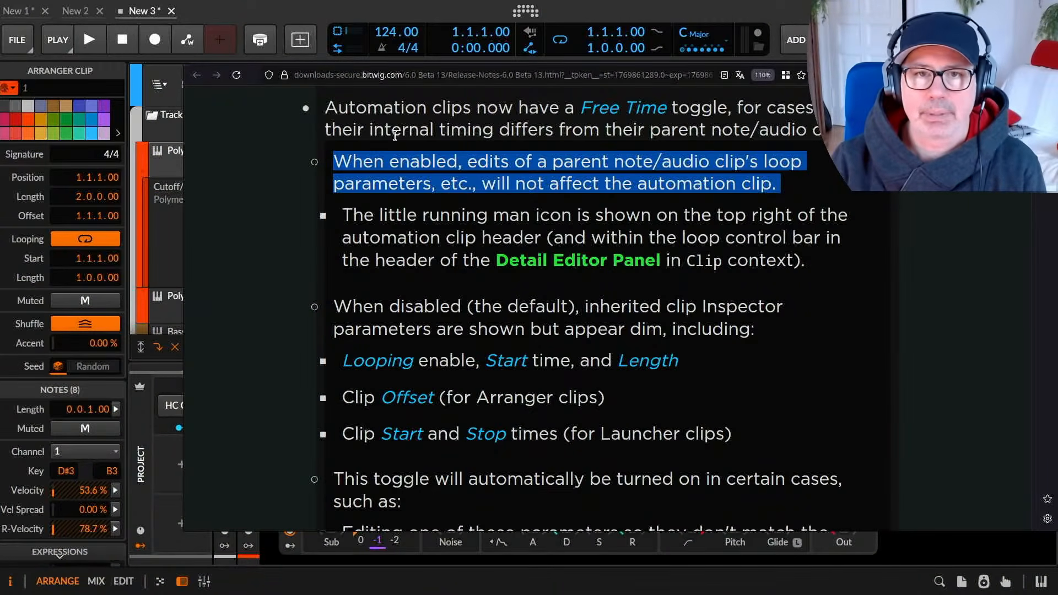
pyautogui.moveTo(374, 128); pyautogui.dragTo(514, 129)
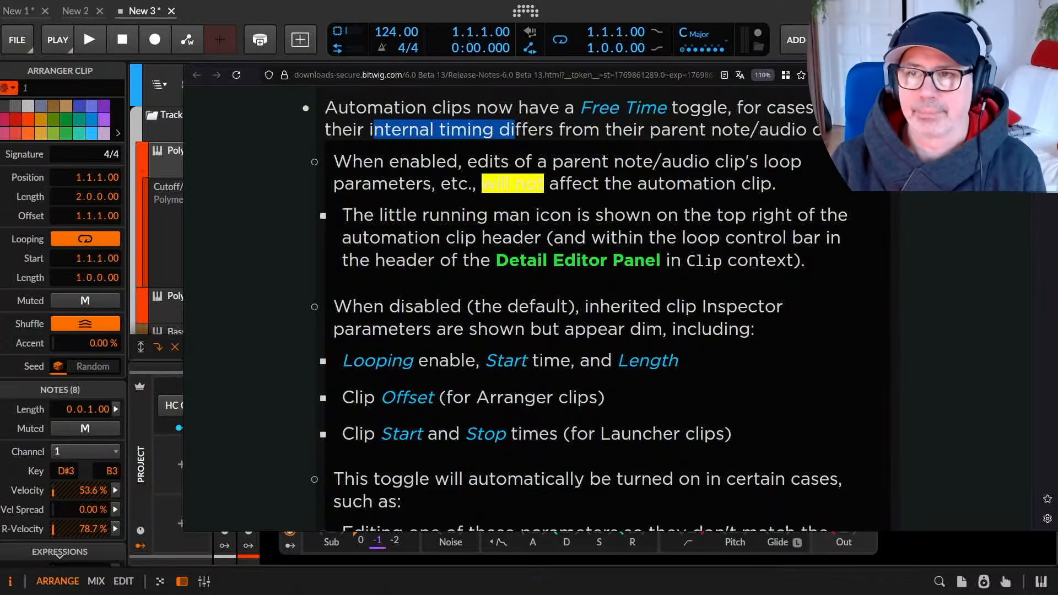
pyautogui.click(1006, 75)
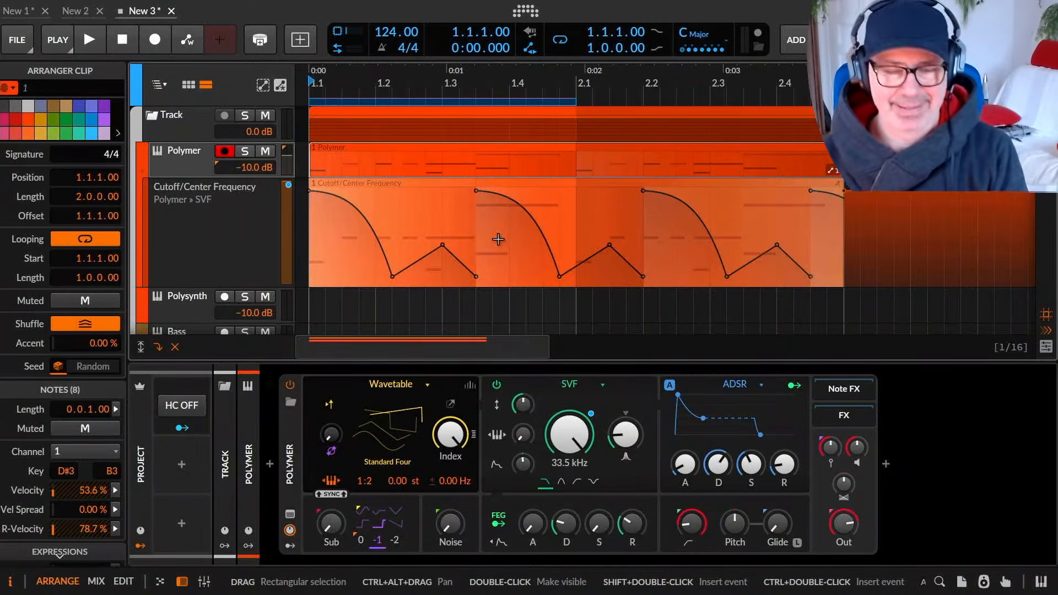
# Set the arranger loop to the group clip's 2.0.0.00 length, and play and stop the looped section.
pyautogui.click(593, 110)
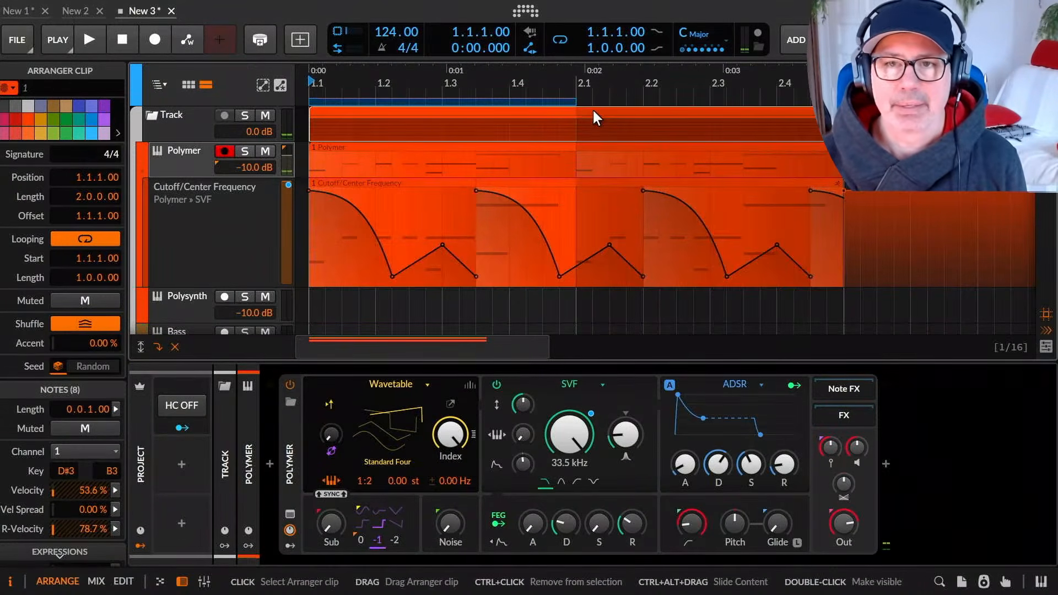
pyautogui.click(593, 108)
pyautogui.press('space')
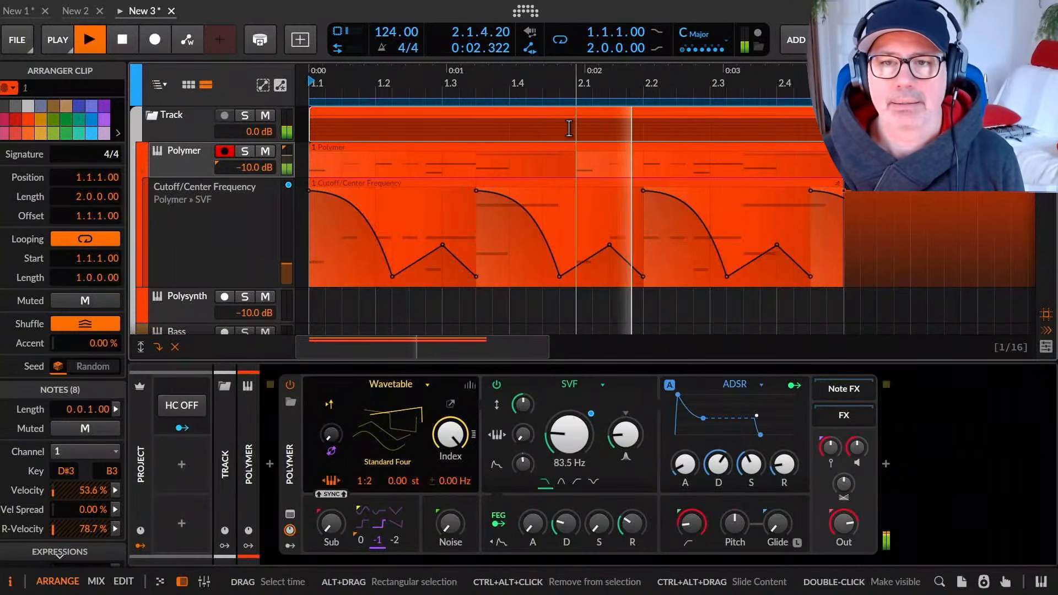
pyautogui.press('space')
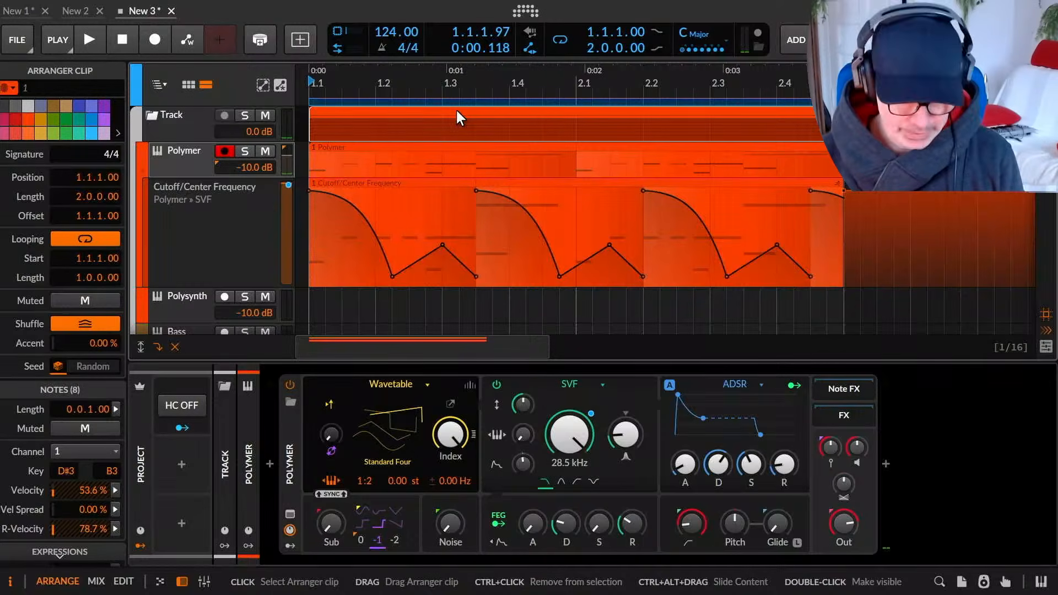
# Open the Polymer note clip in the detail editor's clip view and delete all of its notes.
pyautogui.doubleClick(449, 149)
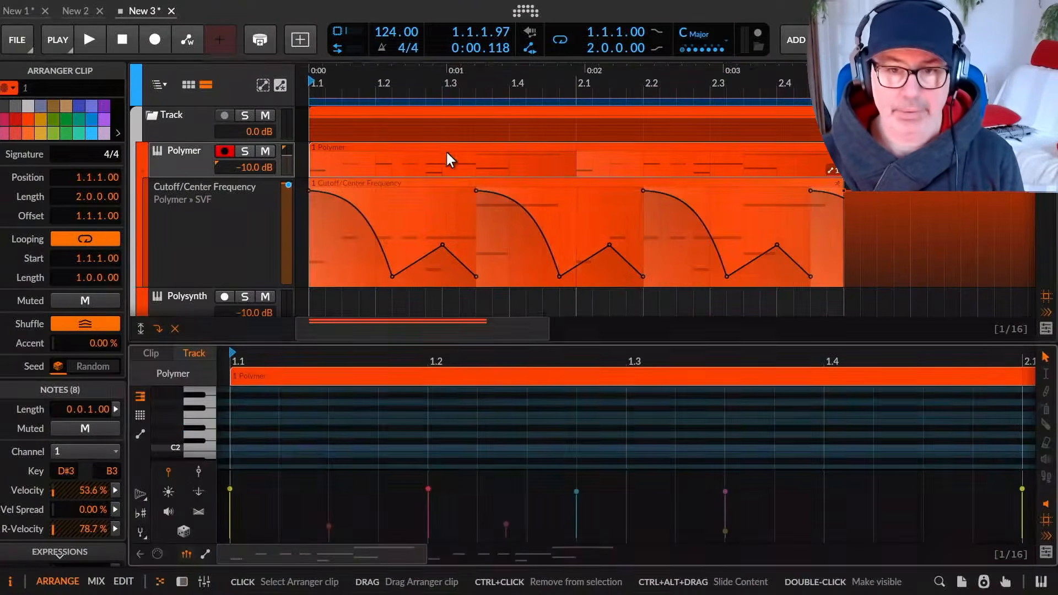
pyautogui.click(150, 352)
pyautogui.click(188, 351)
pyautogui.click(152, 353)
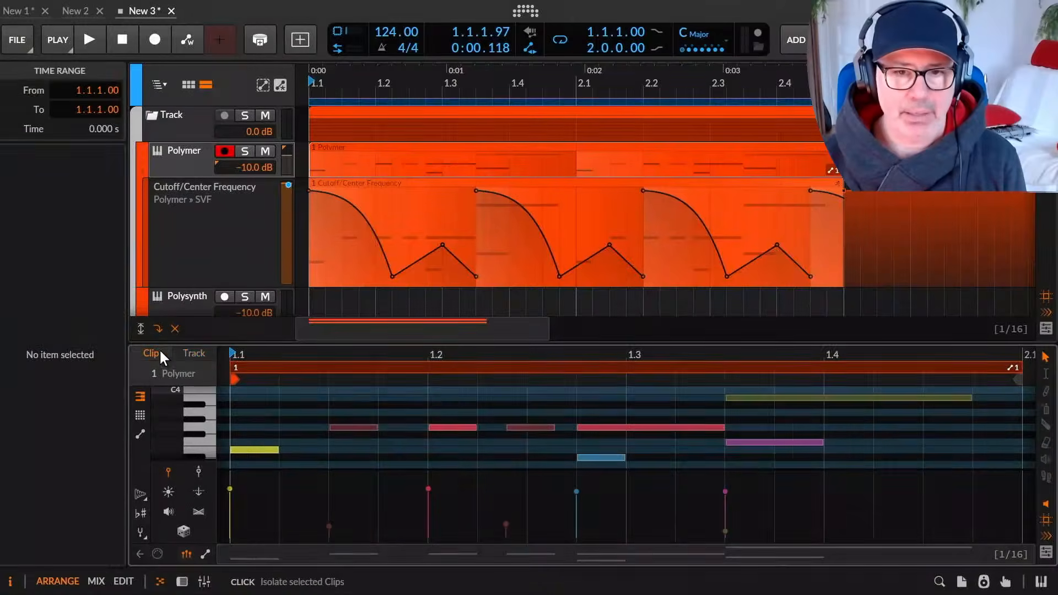
pyautogui.moveTo(265, 397); pyautogui.dragTo(892, 466)
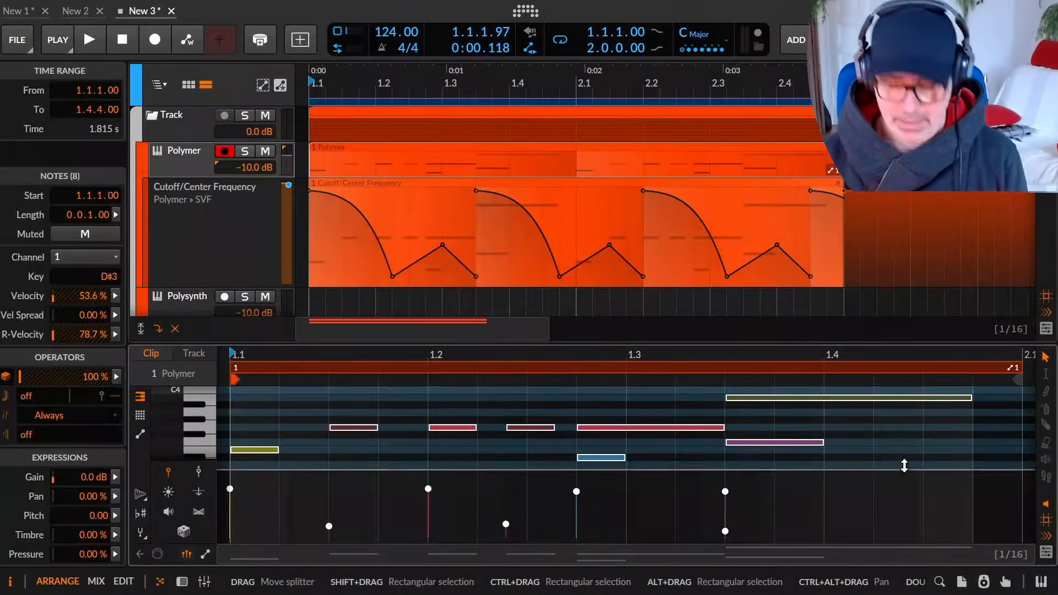
pyautogui.press('Delete')
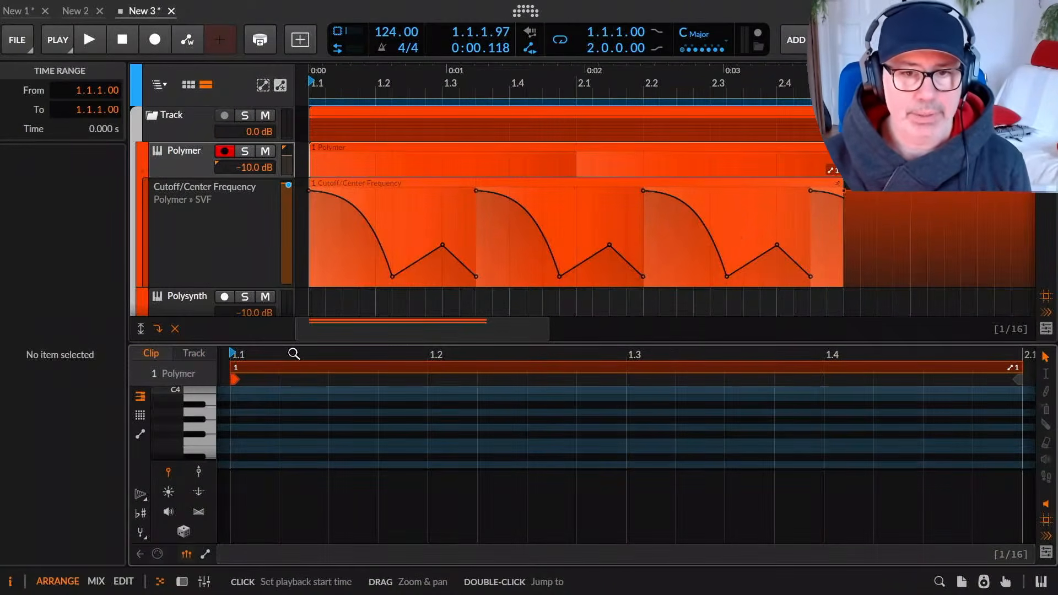
# Draw an E2 note of length 0.0.3.00 at the Polymer clip's start and duplicate it onto the other three beats.
pyautogui.moveTo(293, 341); pyautogui.dragTo(326, 175)
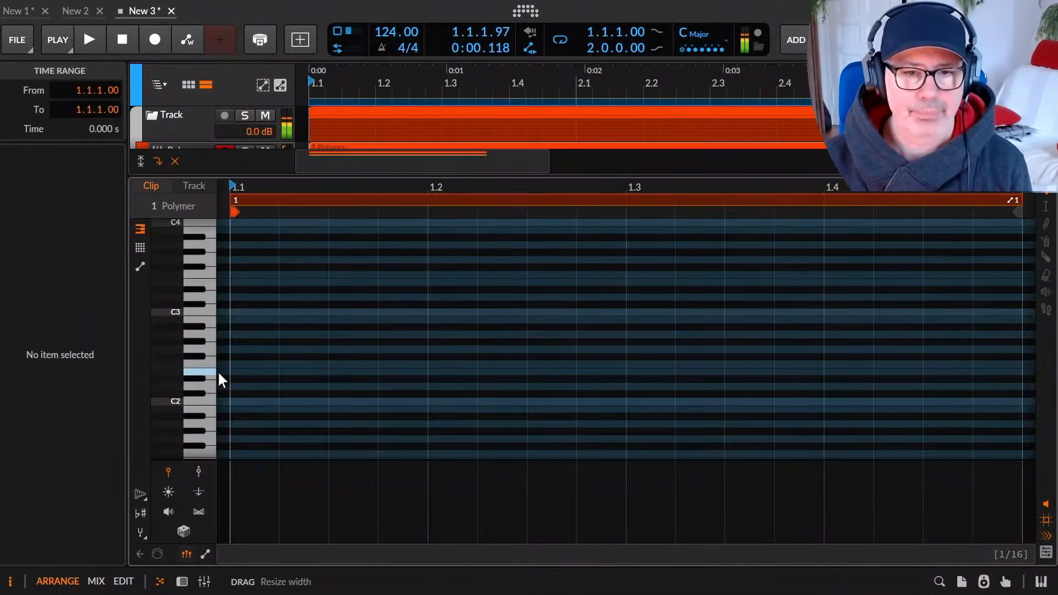
pyautogui.doubleClick(238, 370)
pyautogui.doubleClick(236, 369)
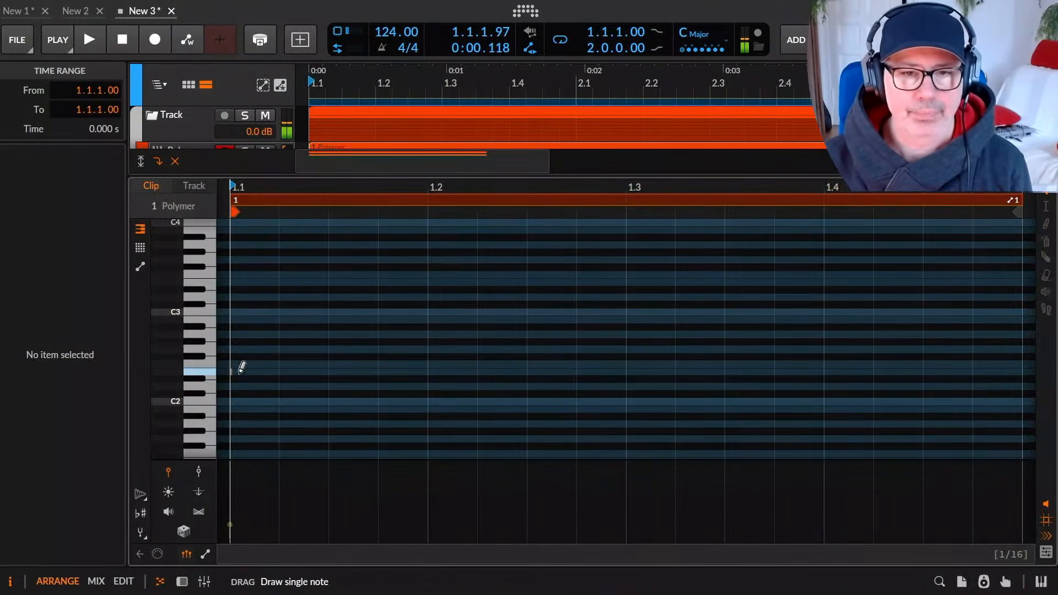
pyautogui.moveTo(381, 362); pyautogui.dragTo(382, 363)
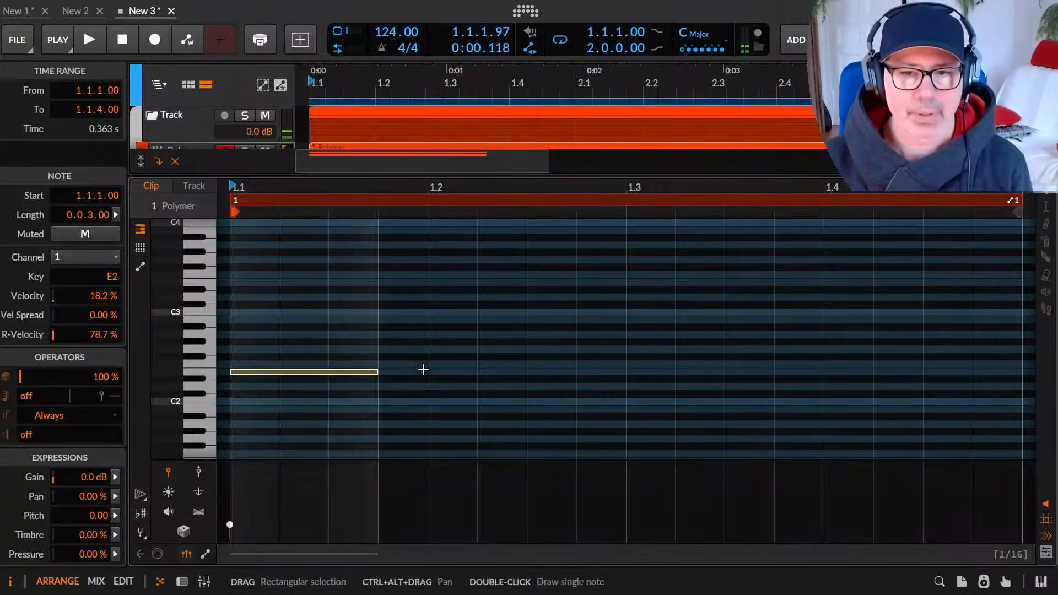
pyautogui.hotkey('ctrl', 'd')
pyautogui.hotkey('ctrl', 'd')
pyautogui.hotkey('ctrl', 'd')
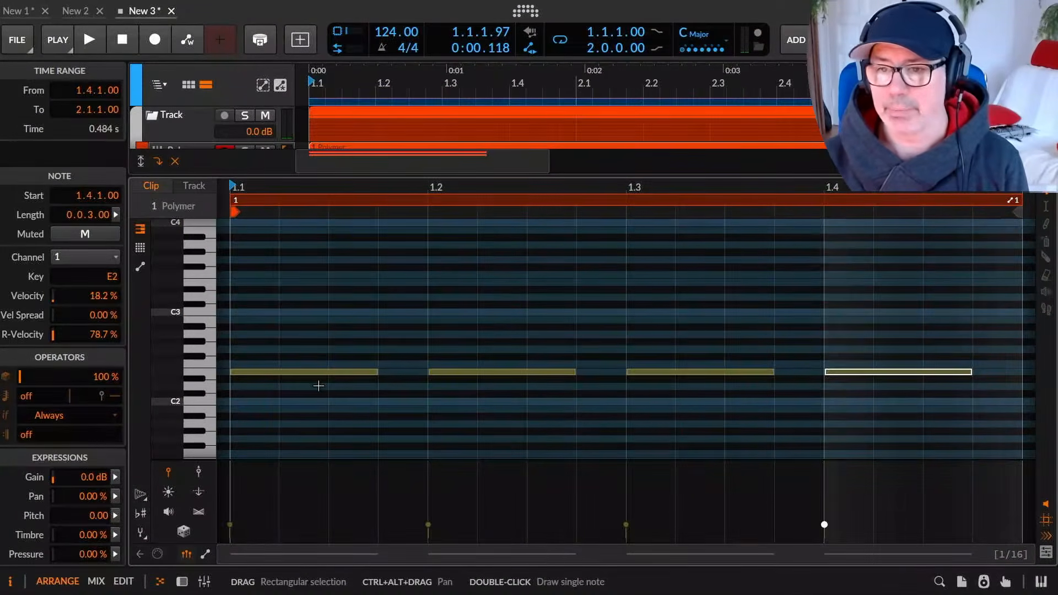
# Show the Polymer device and play and stop the looped section to hear the new notes with the cutoff automation.
pyautogui.press('d')
pyautogui.press('space')
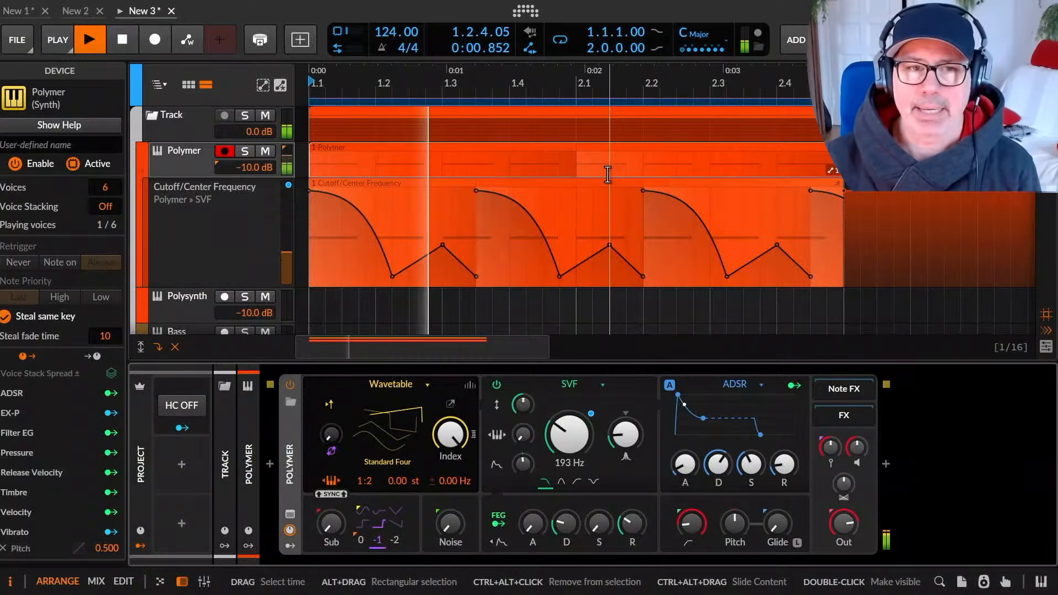
pyautogui.press('space')
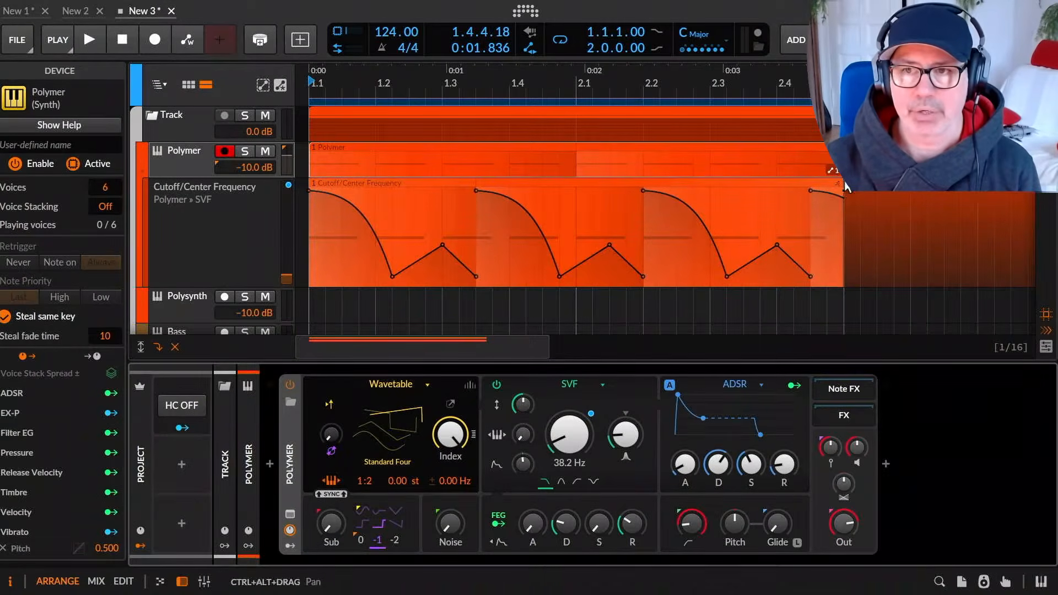
# Shorten the looped Polymer note clip in the arranger to a length of 1.0.0.00 and open its clip commands.
pyautogui.moveTo(836, 181); pyautogui.dragTo(577, 152)
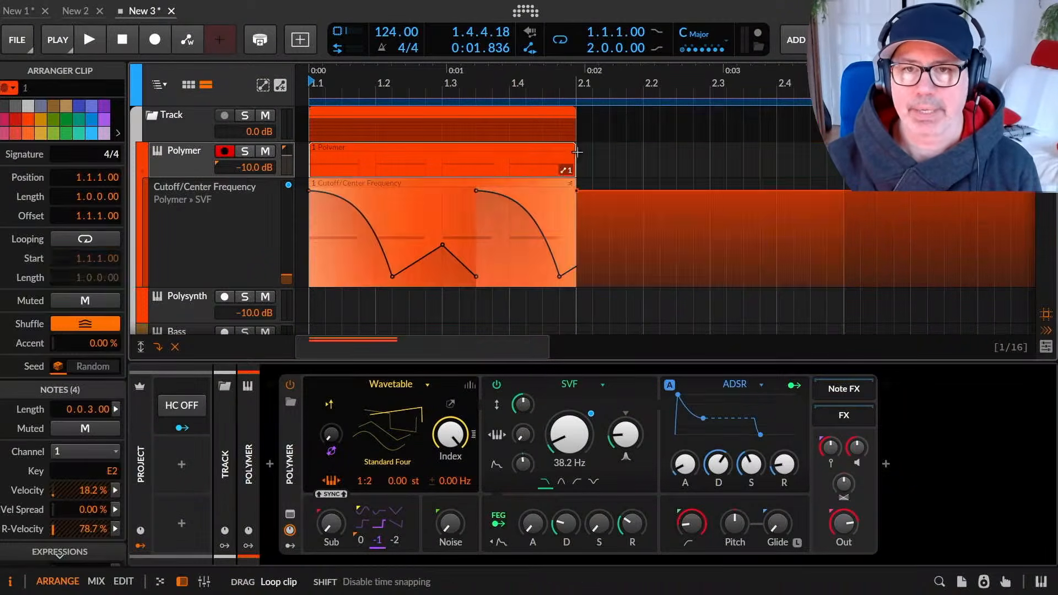
pyautogui.rightClick(520, 148)
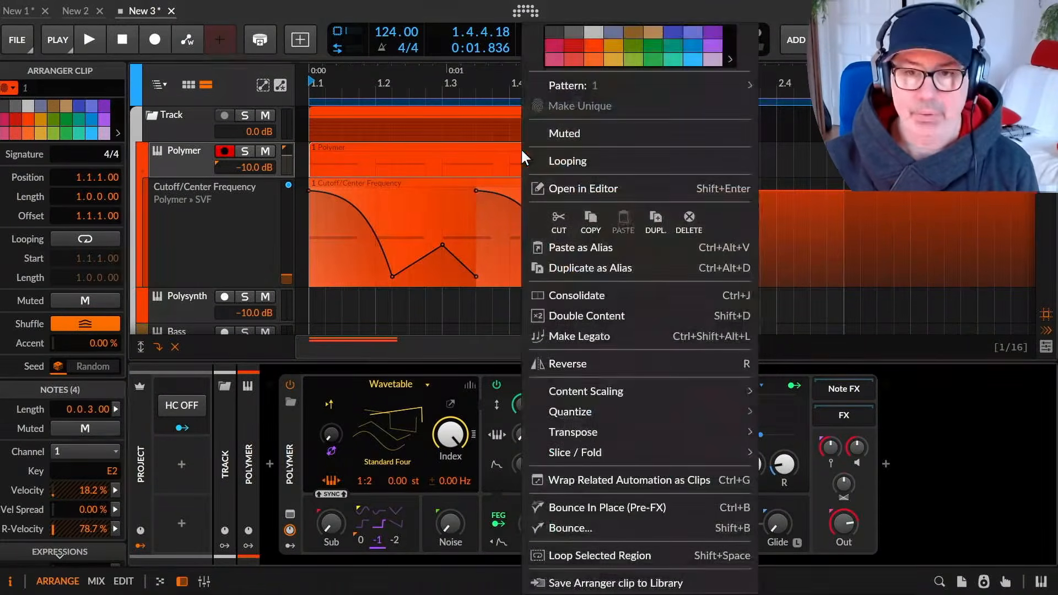
# Consolidate the one-bar Polymer note clip and its Cutoff/Center Frequency automation clip.
pyautogui.click(603, 291)
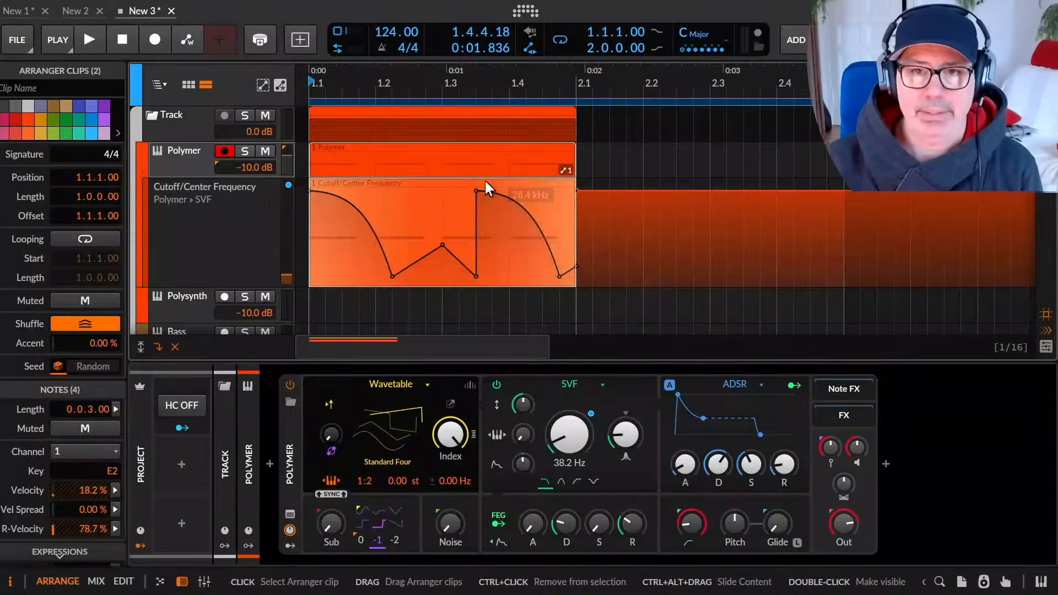
pyautogui.rightClick(484, 180)
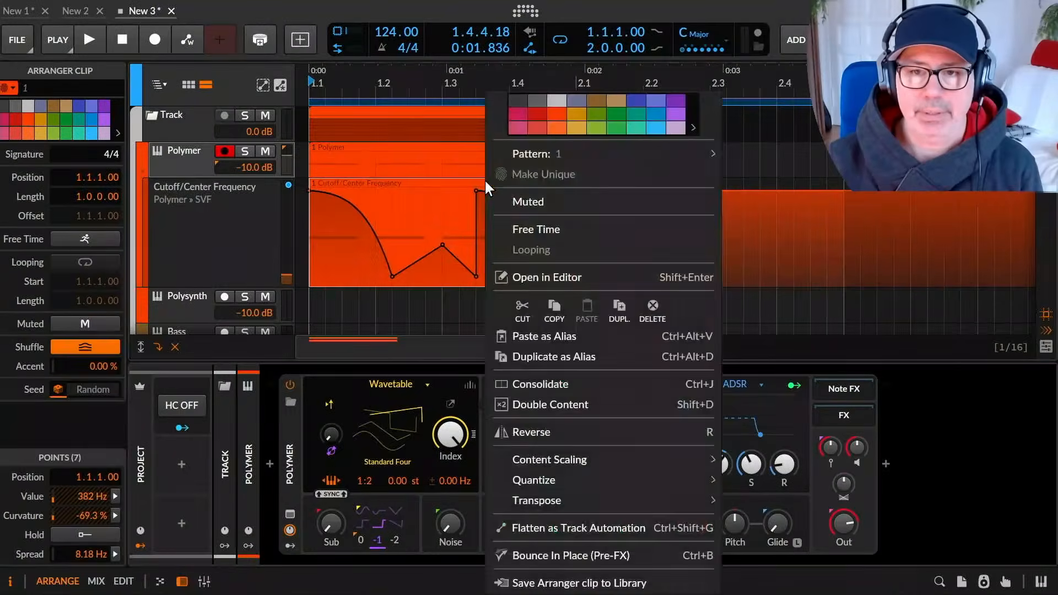
pyautogui.click(574, 380)
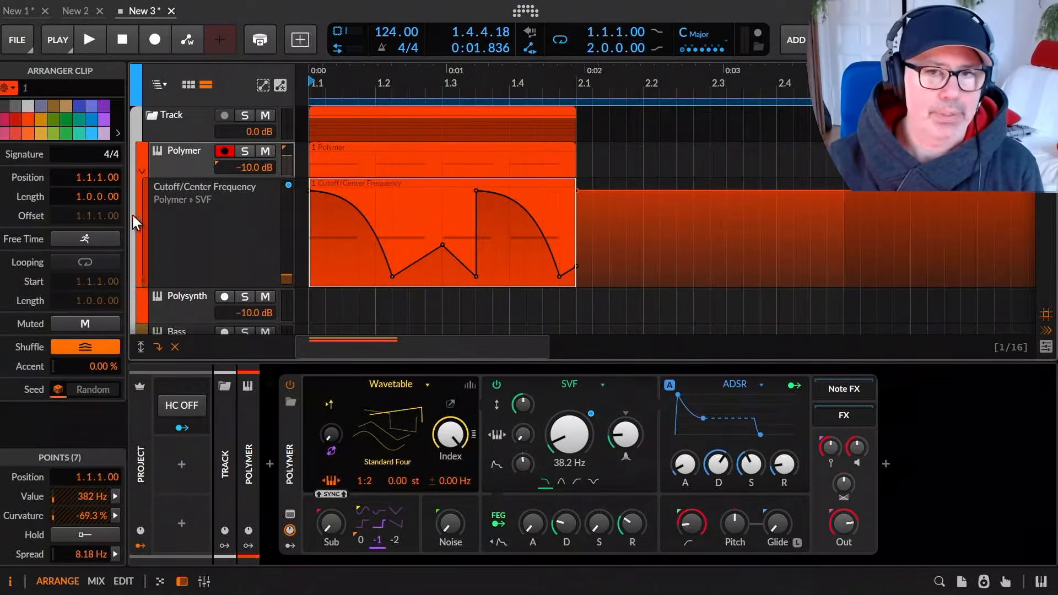
# Loop the consolidated Polymer clip out to a length of two bars and play it back.
pyautogui.click(536, 149)
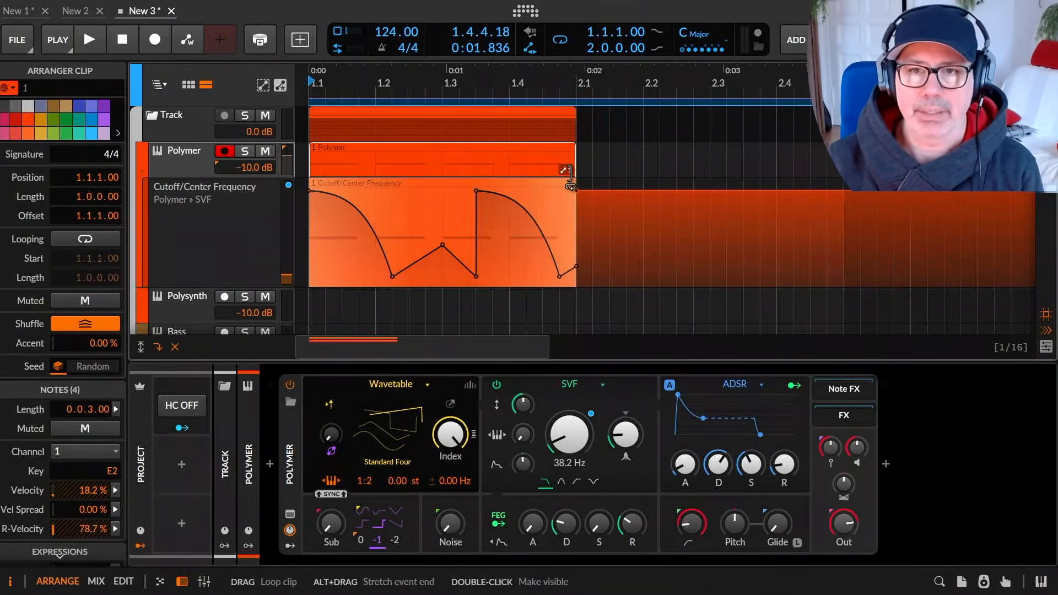
pyautogui.moveTo(574, 178); pyautogui.dragTo(841, 185)
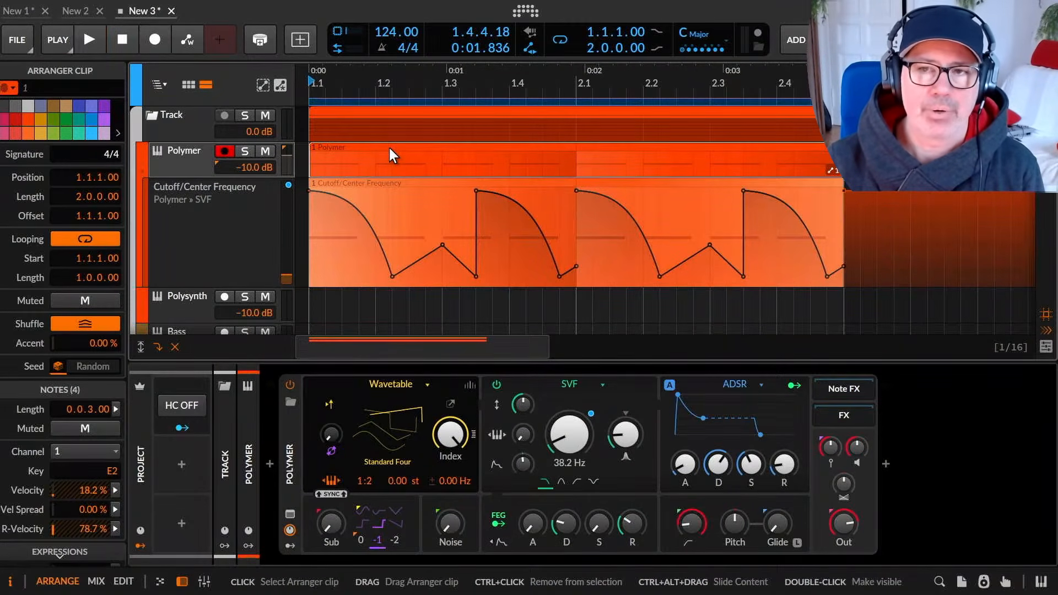
pyautogui.press('space')
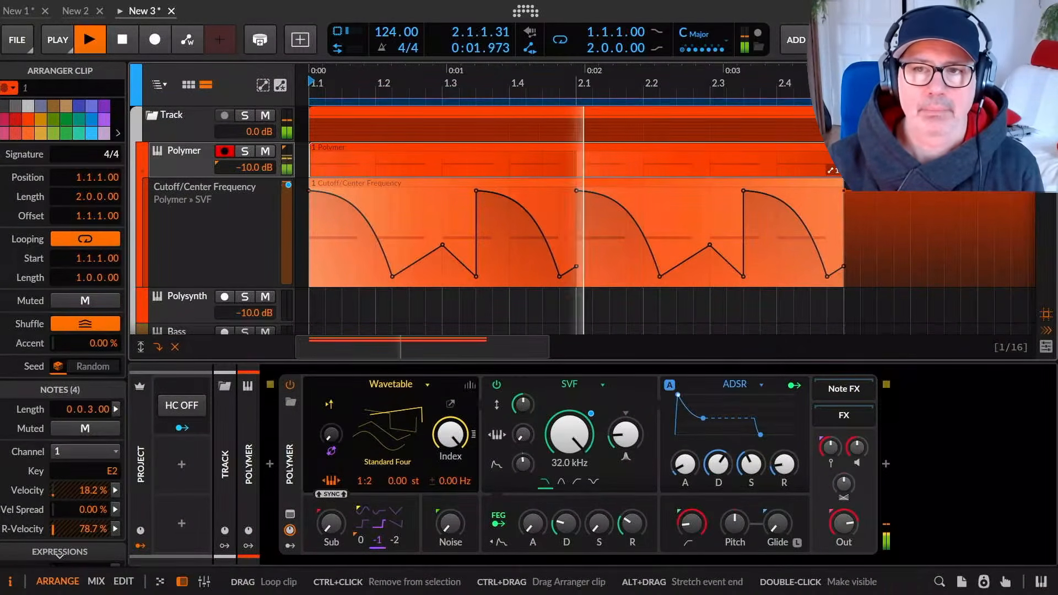
pyautogui.press('space')
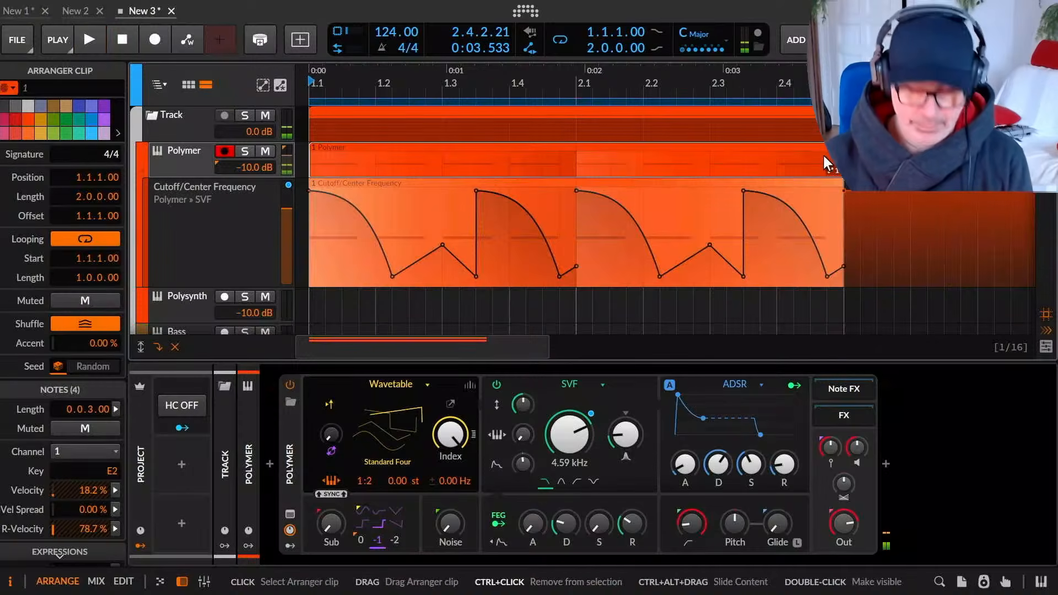
# Undo the consolidation, bring back the two-bar looped Polymer clip with its separately looping cutoff automation, and play it.
pyautogui.hotkey('ctrl', 'z')
pyautogui.click(633, 165)
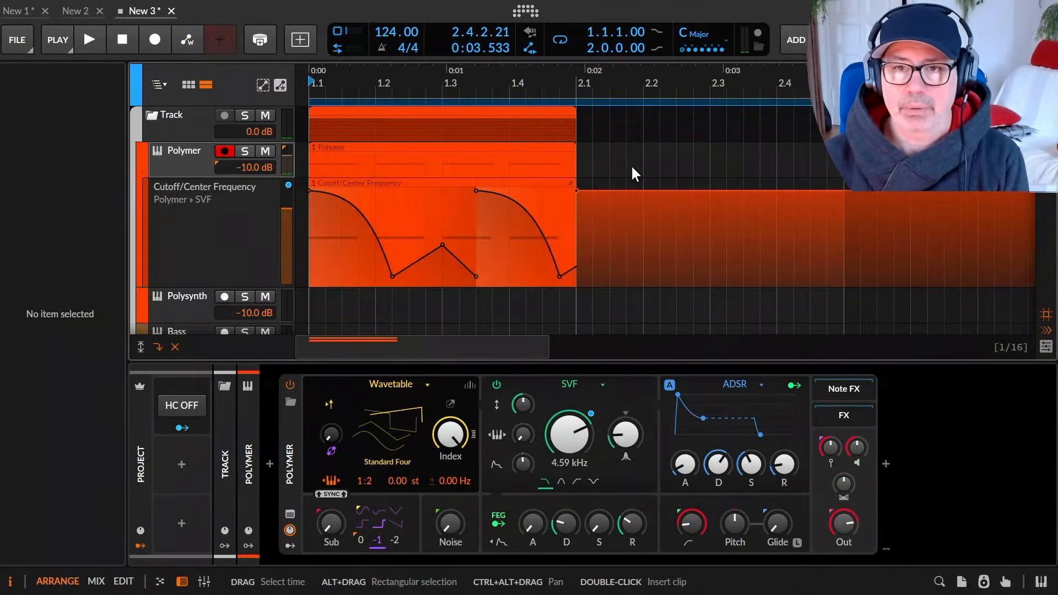
pyautogui.hotkey('ctrl', 'shift', 'z')
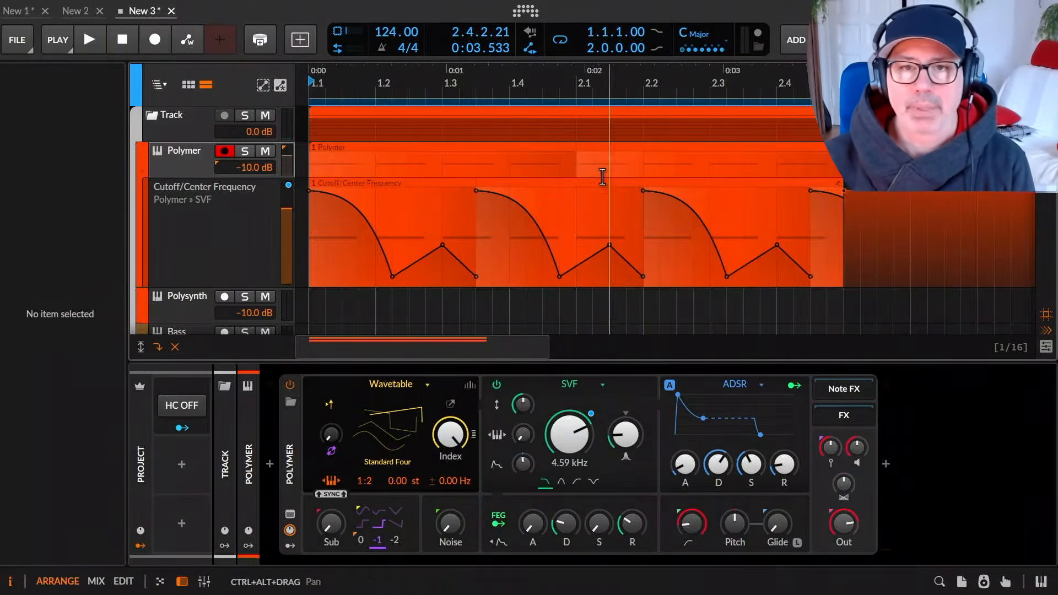
pyautogui.press('space')
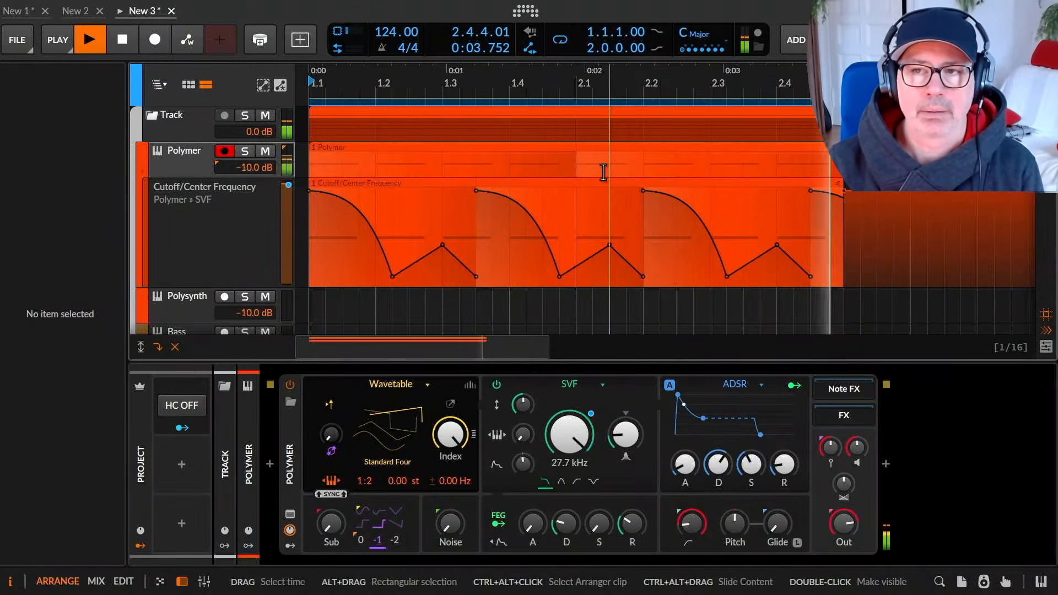
pyautogui.click(515, 145)
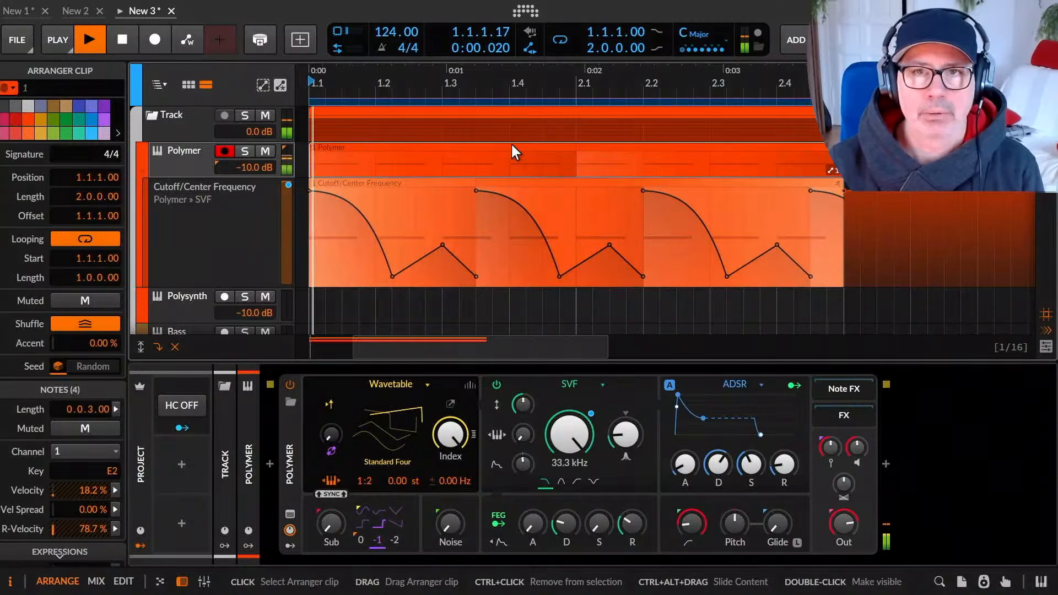
# Switch to the web browser and search the YouTube channel for "polymetric" in a new tab.
pyautogui.moveTo(665, 10)
pyautogui.click(606, 13)
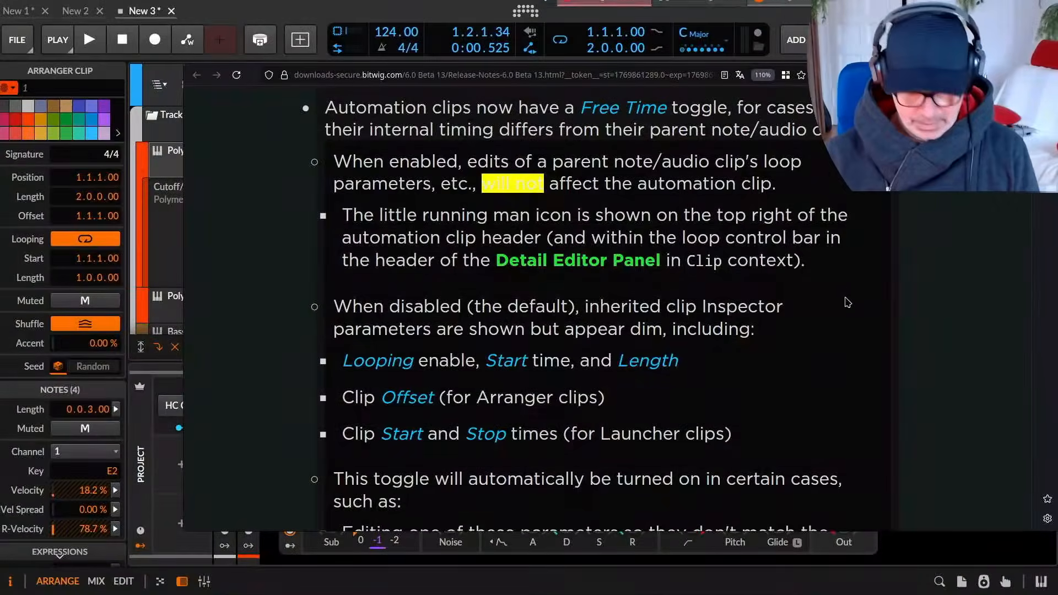
pyautogui.hotkey('ctrl', 't')
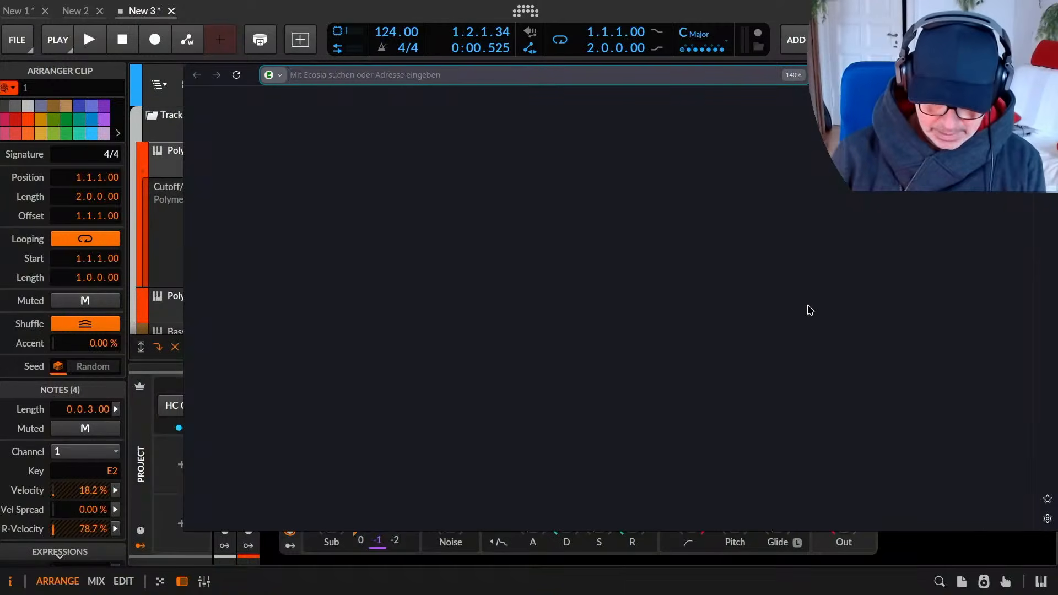
pyautogui.write('o pol')
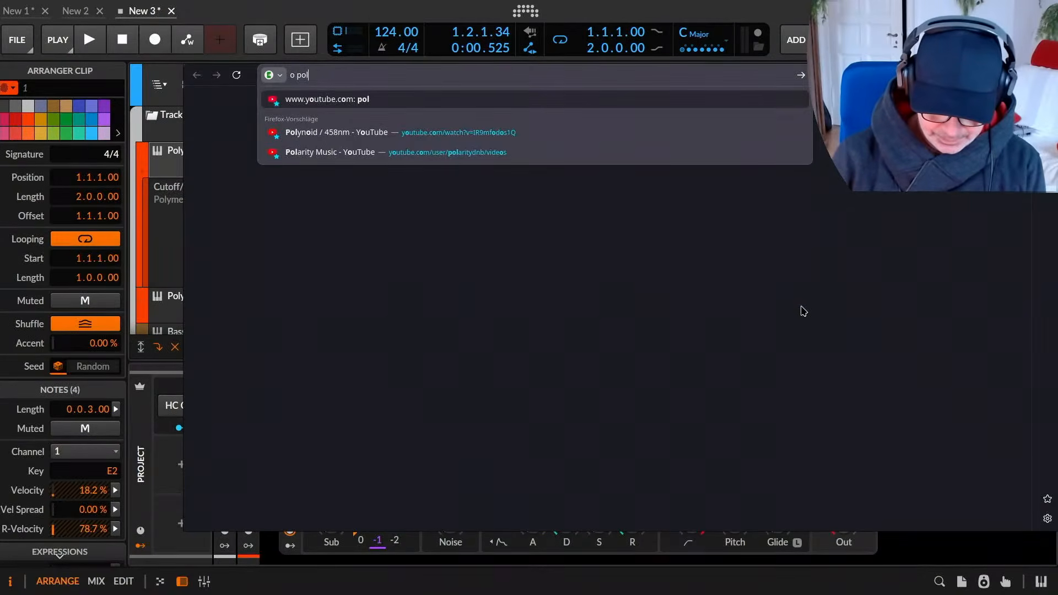
pyautogui.write('ymetric')
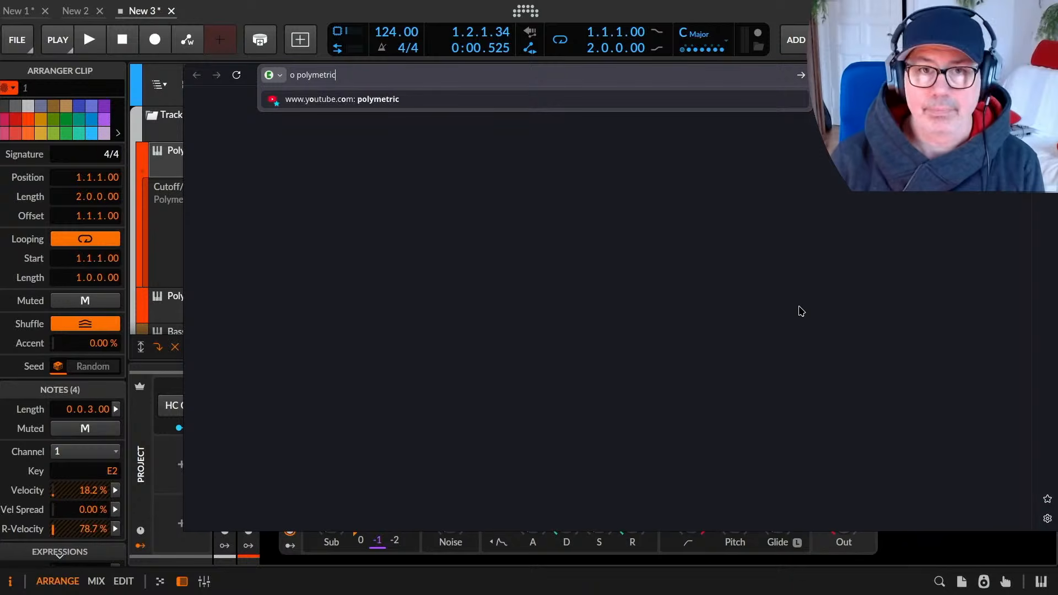
pyautogui.press('Return')
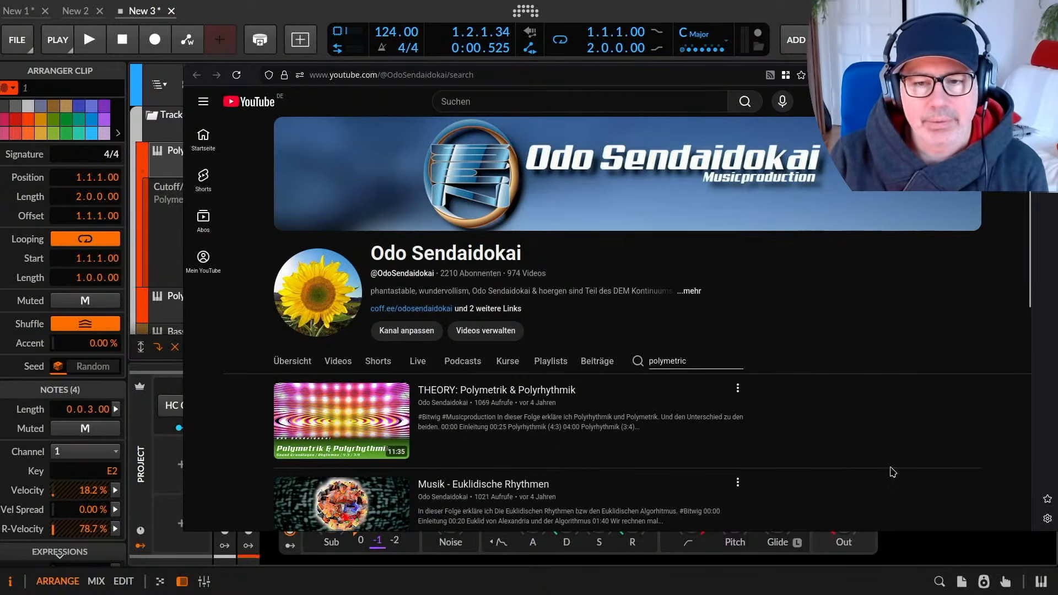
# Look through the channel's search results for polymetric videos and switch back to the Bitwig Studio project.
pyautogui.scroll(-3, 864, 440)
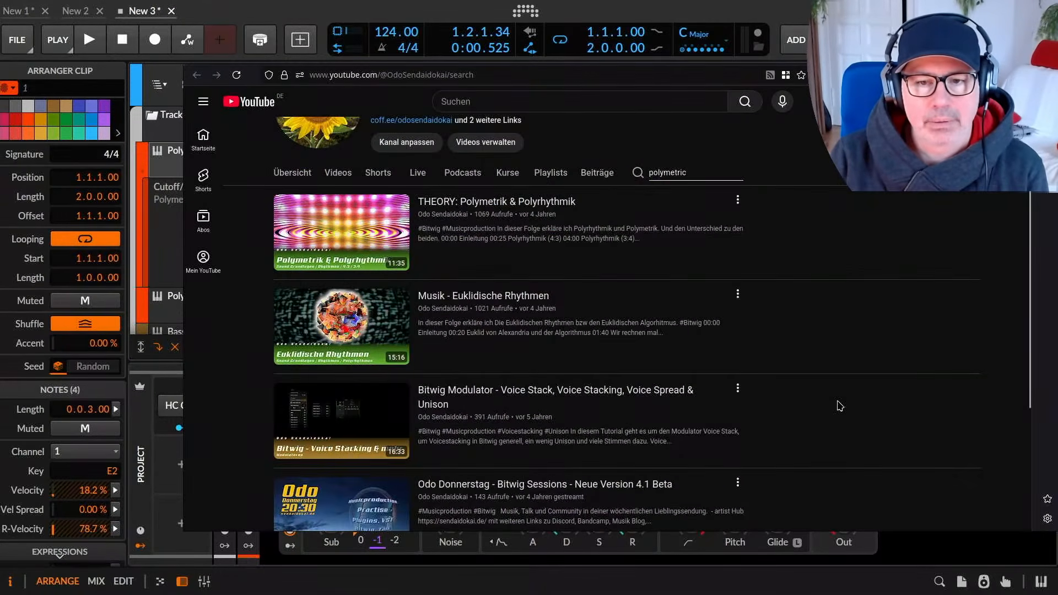
pyautogui.scroll(-4, 840, 406)
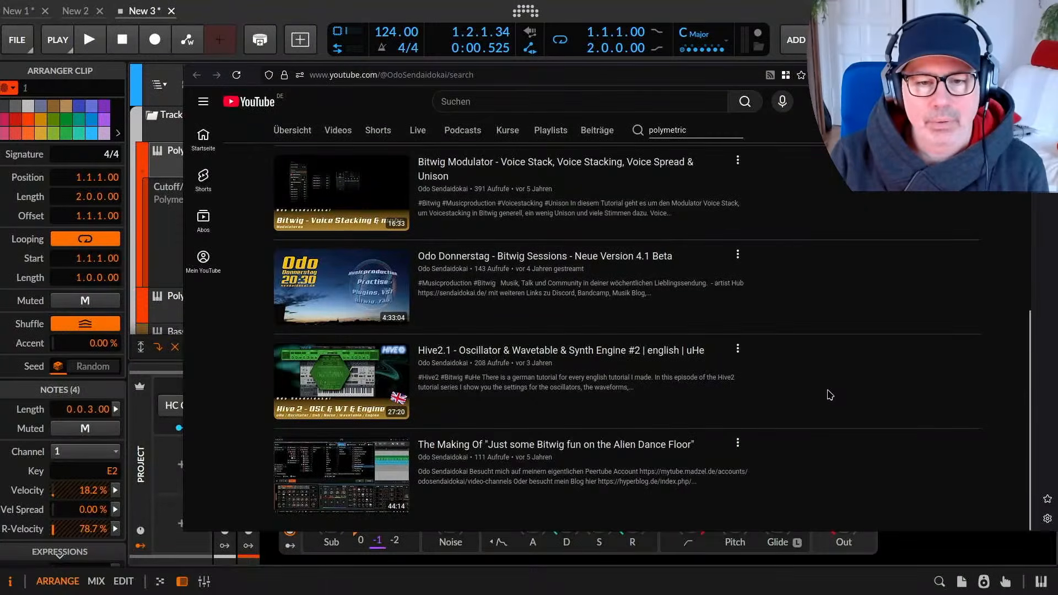
pyautogui.scroll(8, 826, 391)
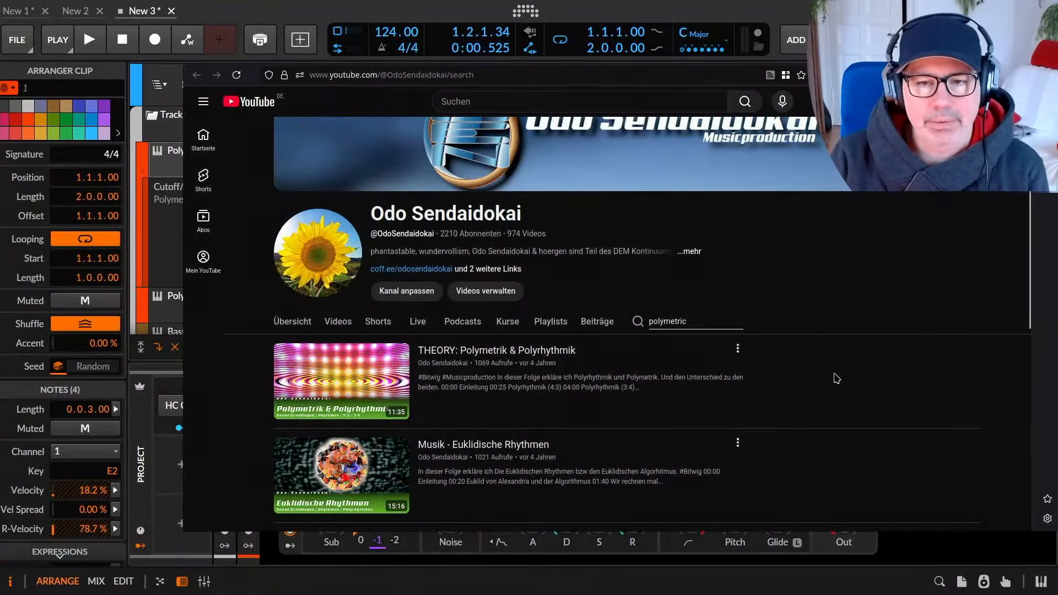
pyautogui.scroll(-3, 889, 372)
pyautogui.scroll(1, 884, 361)
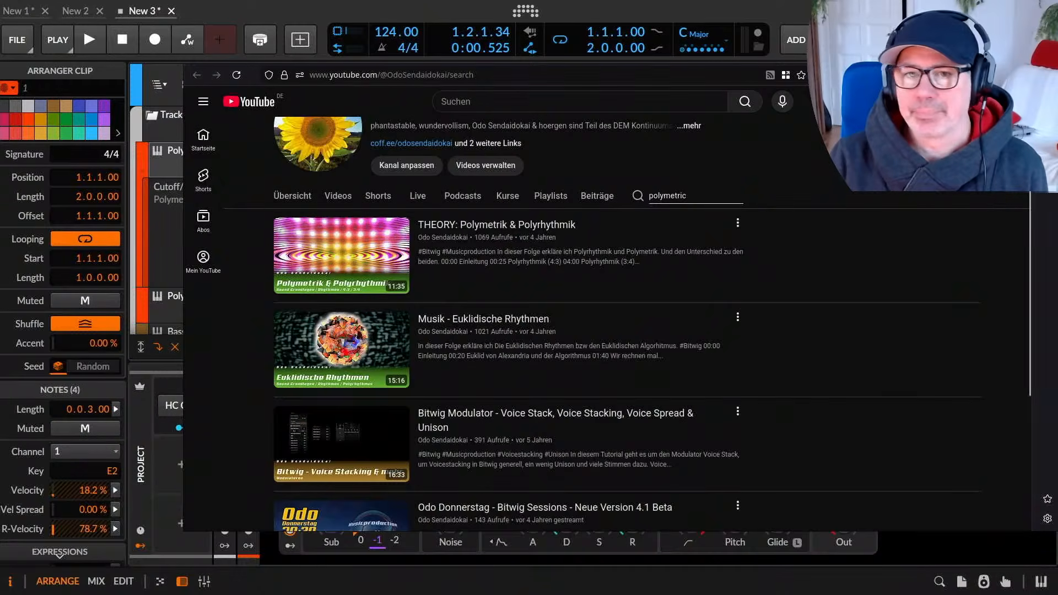
pyautogui.hotkey('ctrl', 'Tab')
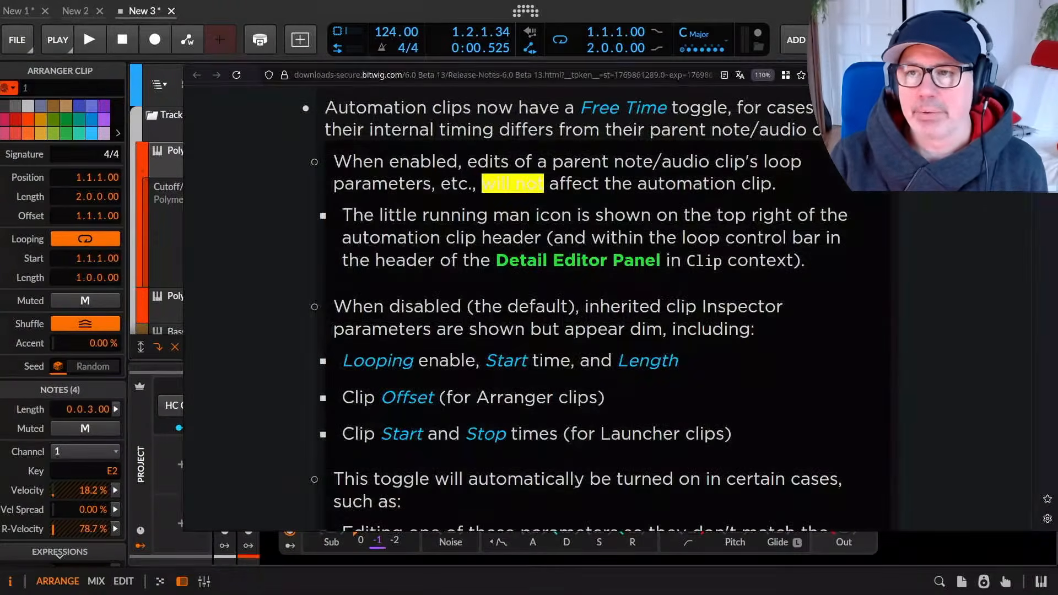
pyautogui.hotkey('alt', 'Tab')
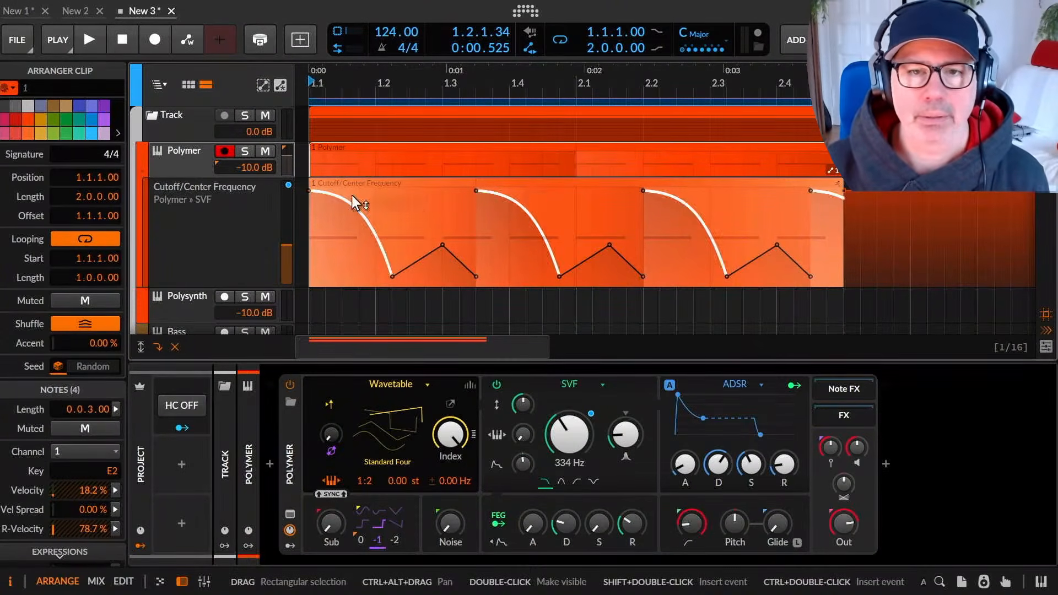
# Select the Cutoff/Center Frequency automation clip and shift its offset to -1.4.2.99 during playback.
pyautogui.click(504, 185)
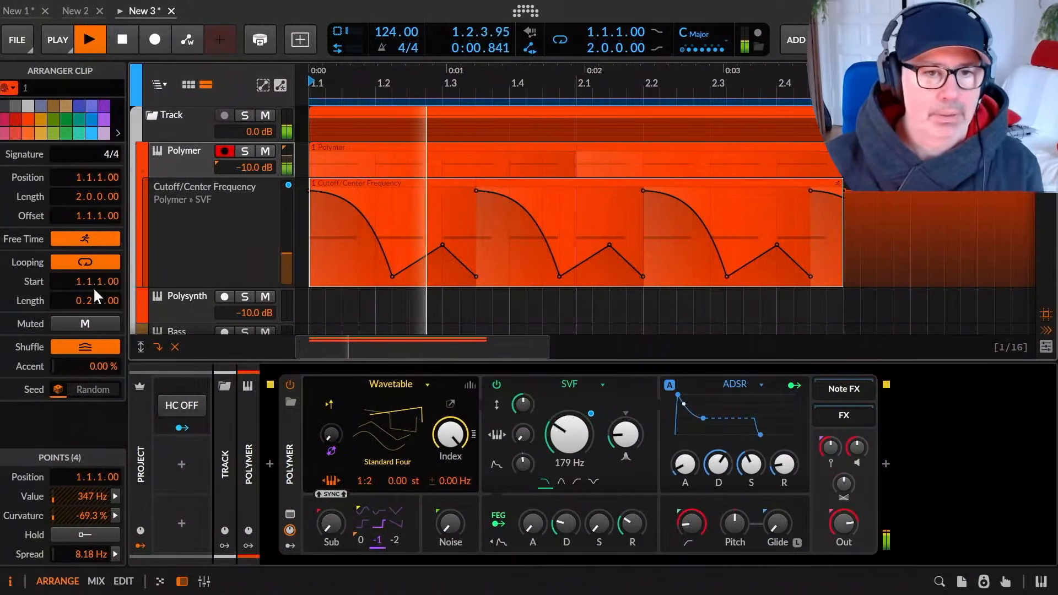
pyautogui.moveTo(104, 214)
pyautogui.mouseDown()
pyautogui.moveTo(104, 270)
pyautogui.moveTo(104, 221)
pyautogui.mouseUp()
pyautogui.doubleClick(108, 216)
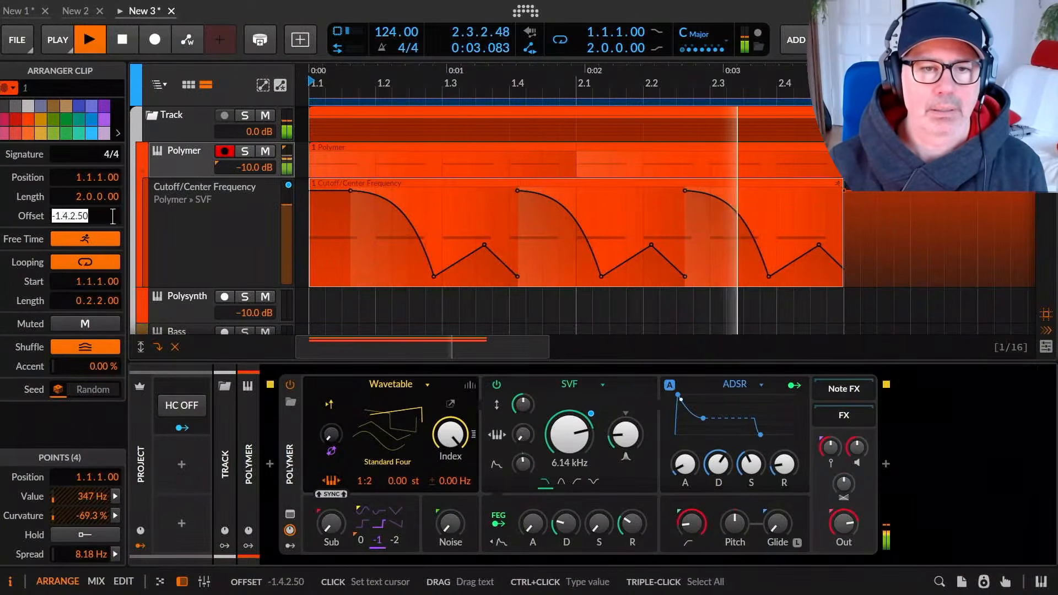
pyautogui.press('Escape')
pyautogui.moveTo(111, 214); pyautogui.dragTo(111, 172)
pyautogui.moveTo(112, 216)
pyautogui.mouseDown()
pyautogui.moveTo(111, 196)
pyautogui.moveTo(114, 213)
pyautogui.moveTo(100, 201)
pyautogui.moveTo(102, 220)
pyautogui.mouseUp()
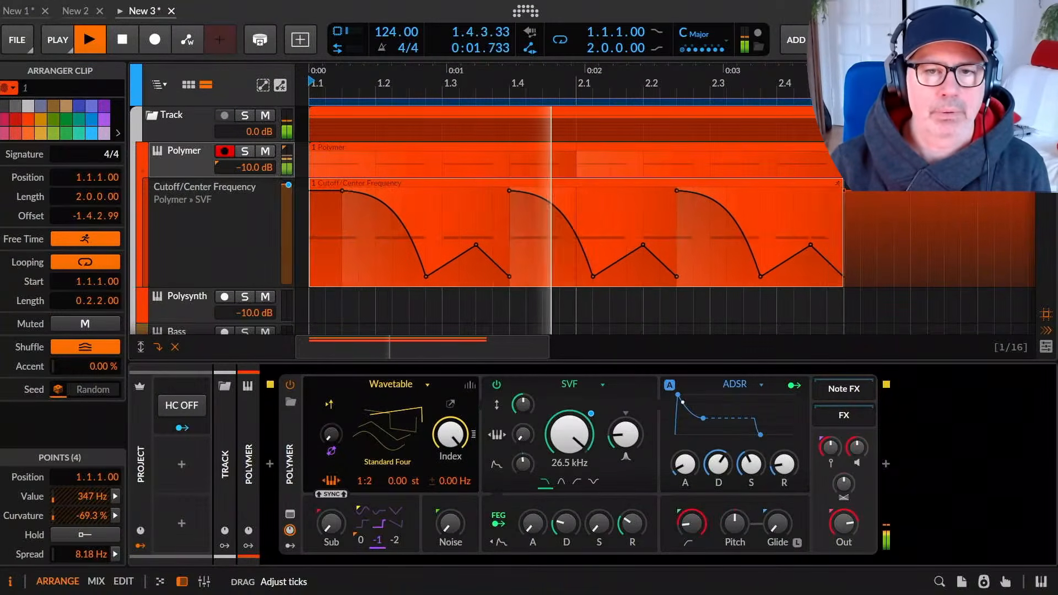
# Set the automation clip's offset back to 1.1.1.00.
pyautogui.moveTo(117, 215)
pyautogui.mouseDown()
pyautogui.moveTo(131, 184)
pyautogui.moveTo(111, 227)
pyautogui.mouseUp()
pyautogui.press('super')
pyautogui.press('super')
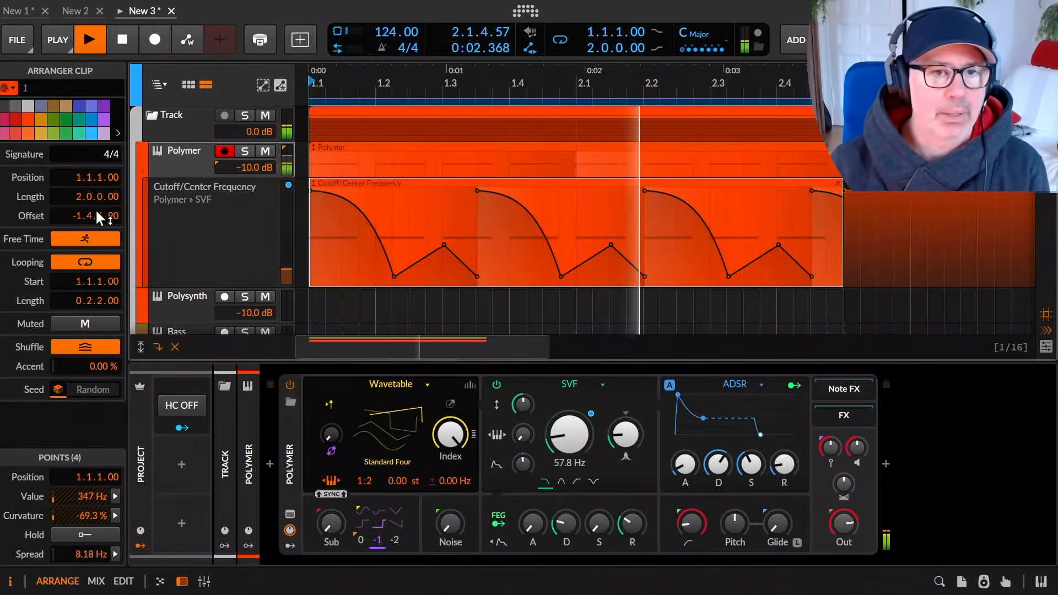
pyautogui.moveTo(114, 214); pyautogui.dragTo(114, 203)
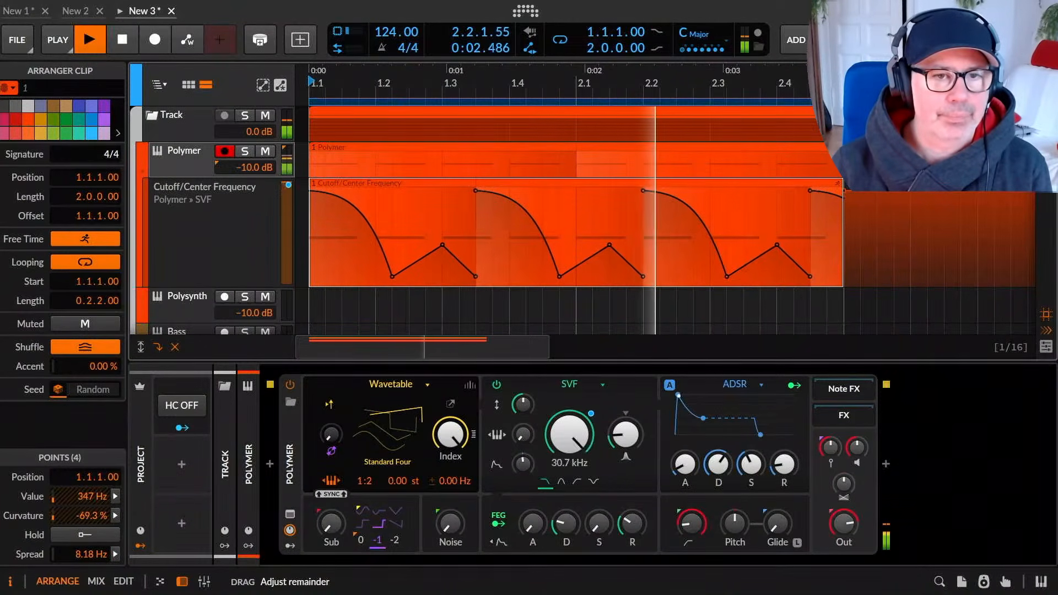
# Move the automation clip's loop start to 1.1.2.00 and raise the gain in Polymer's output section.
pyautogui.moveTo(107, 283)
pyautogui.mouseDown()
pyautogui.moveTo(106, 272)
pyautogui.moveTo(112, 288)
pyautogui.mouseUp()
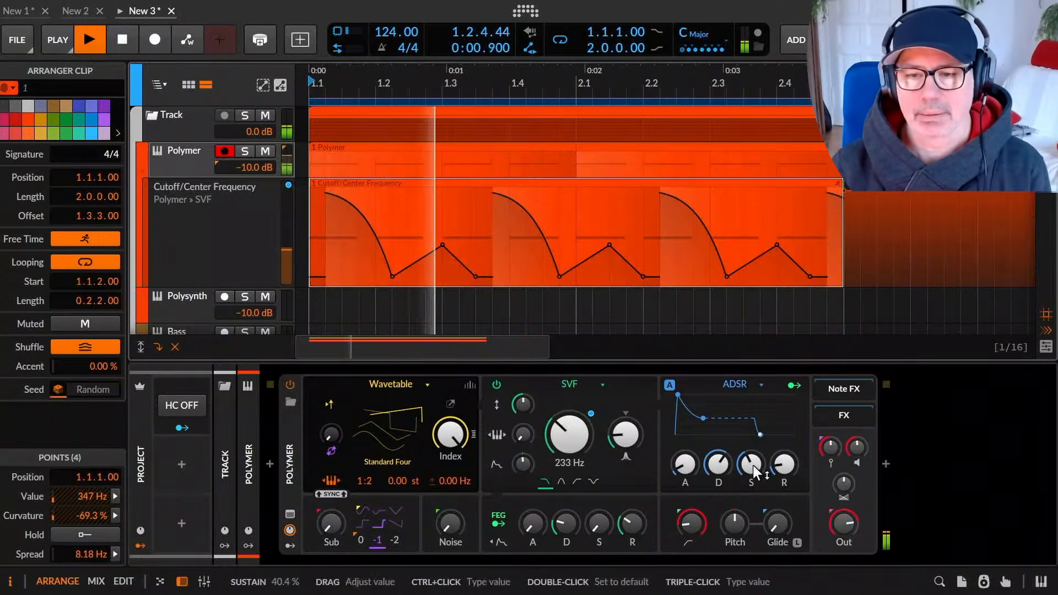
pyautogui.moveTo(856, 447); pyautogui.dragTo(856, 431)
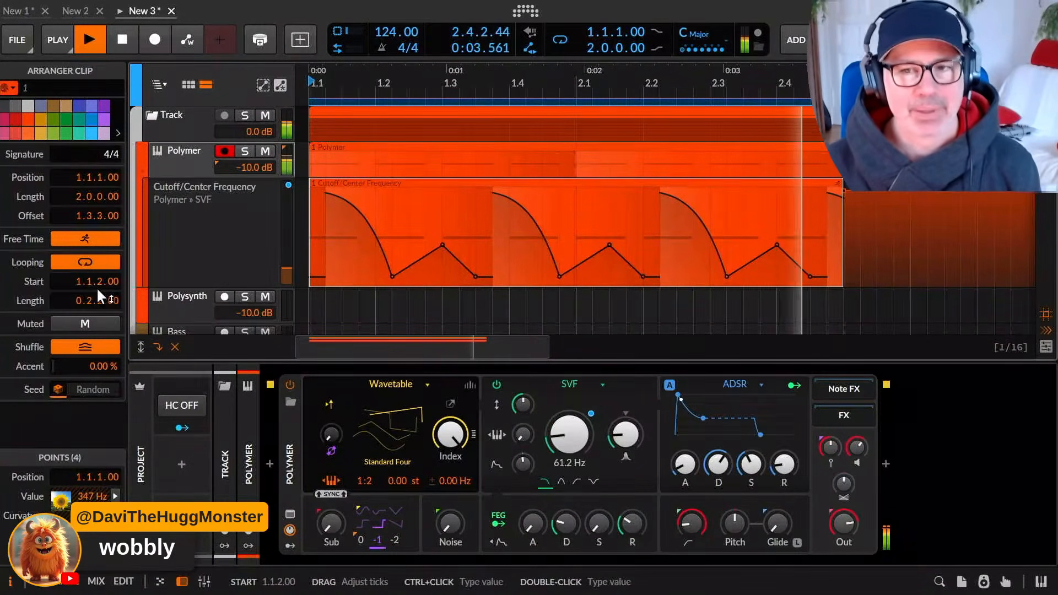
# Return the automation clip's loop start to 1.1.1.00 and set its loop length to 0.2.2.00.
pyautogui.moveTo(95, 278); pyautogui.dragTo(95, 300)
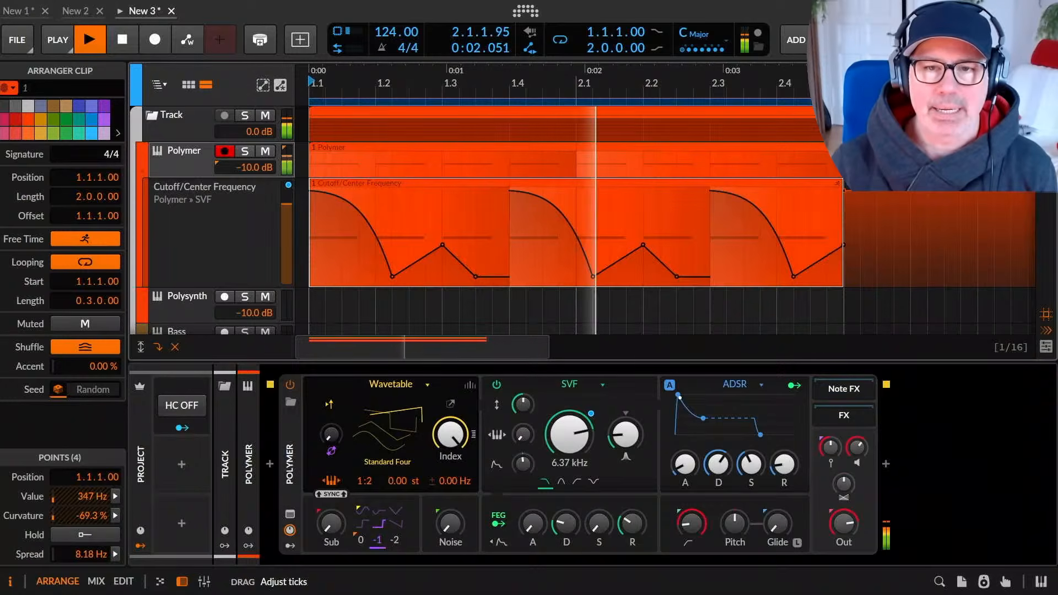
pyautogui.moveTo(102, 300); pyautogui.dragTo(103, 309)
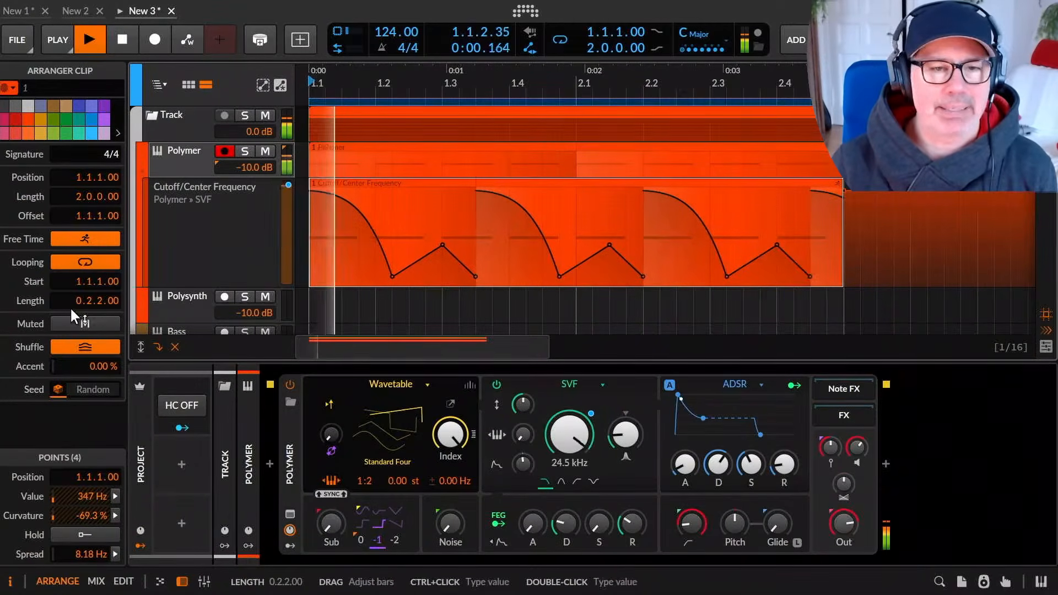
# Switch to the browser and read the release notes on when the Free Time toggle for automation clips turns on automatically.
pyautogui.click(633, 8)
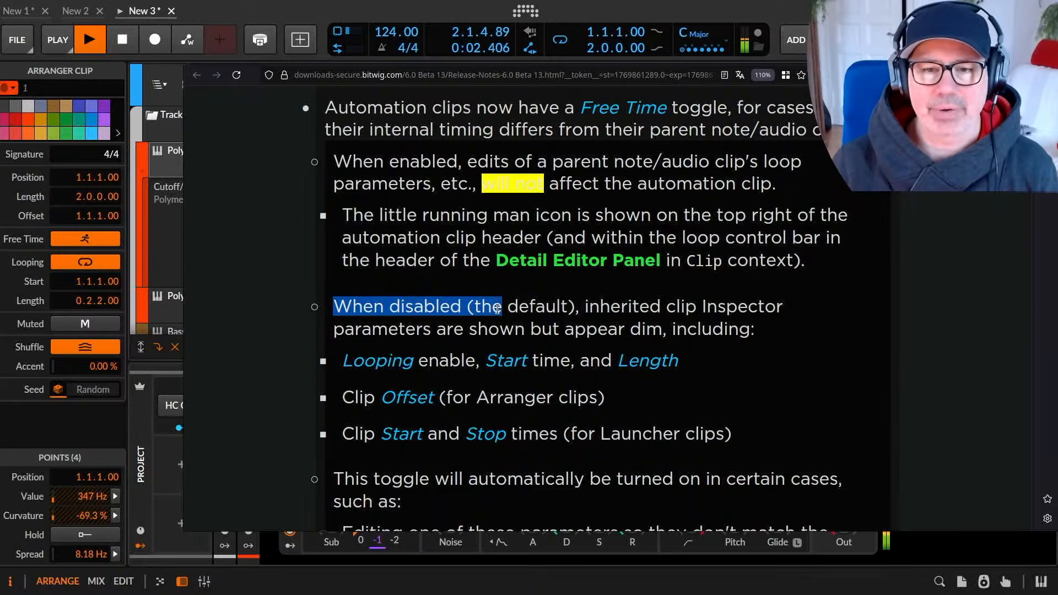
pyautogui.scroll(-5, 488, 310)
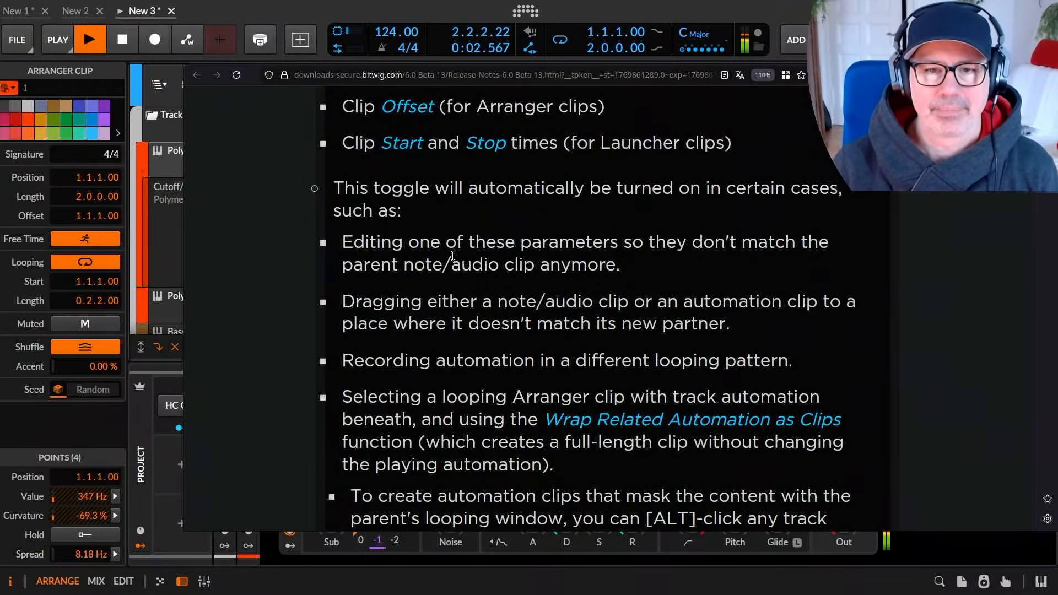
pyautogui.scroll(-4, 454, 256)
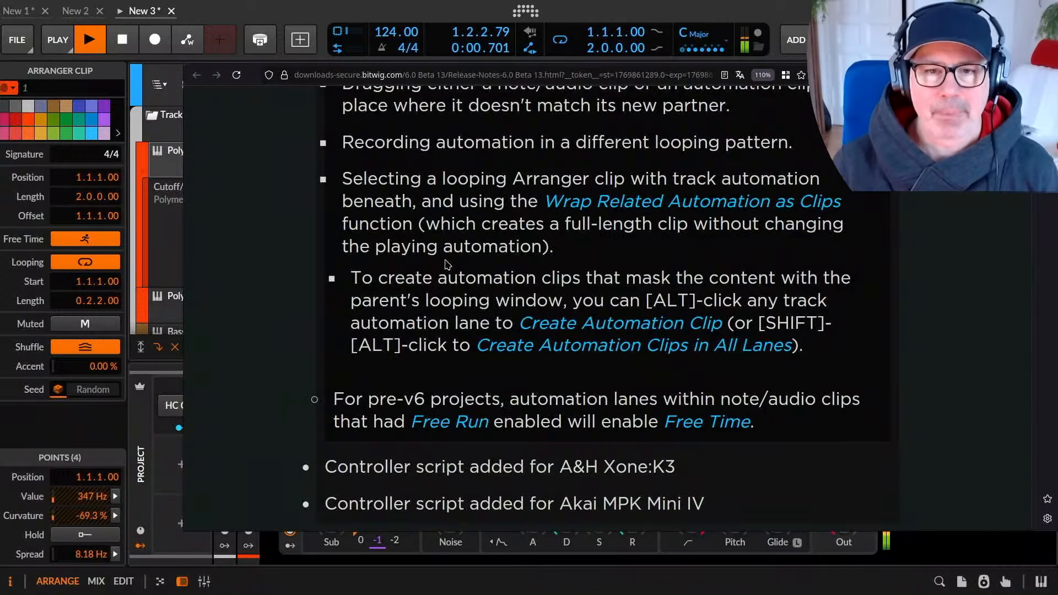
pyautogui.scroll(-3, 437, 268)
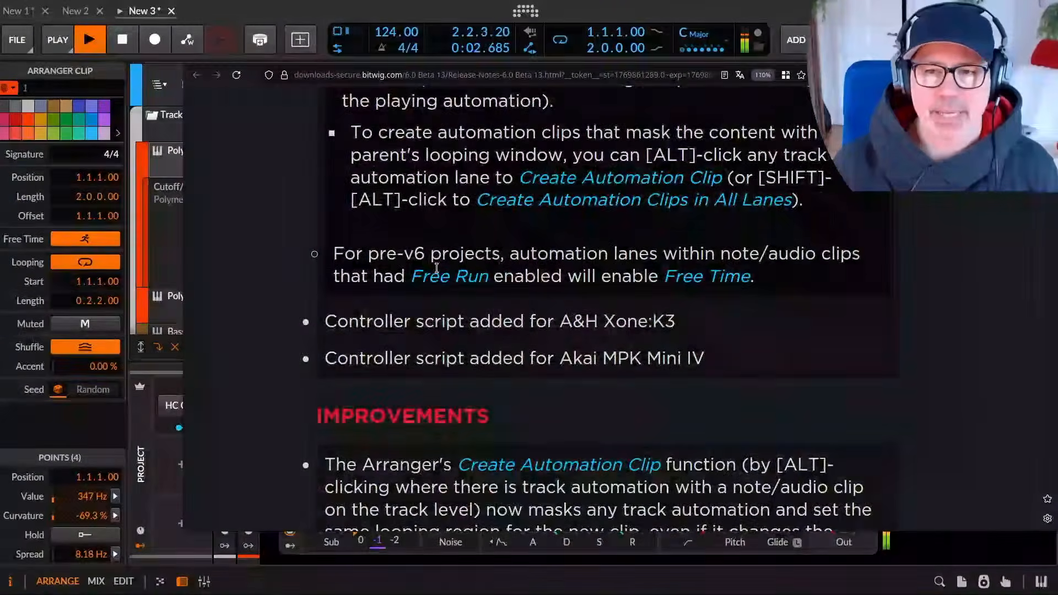
# Switch back to Bitwig Studio, delete the looping Cutoff automation clip with playback stopped, and set the tempo to 68 BPM.
pyautogui.scroll(1, 890, 205)
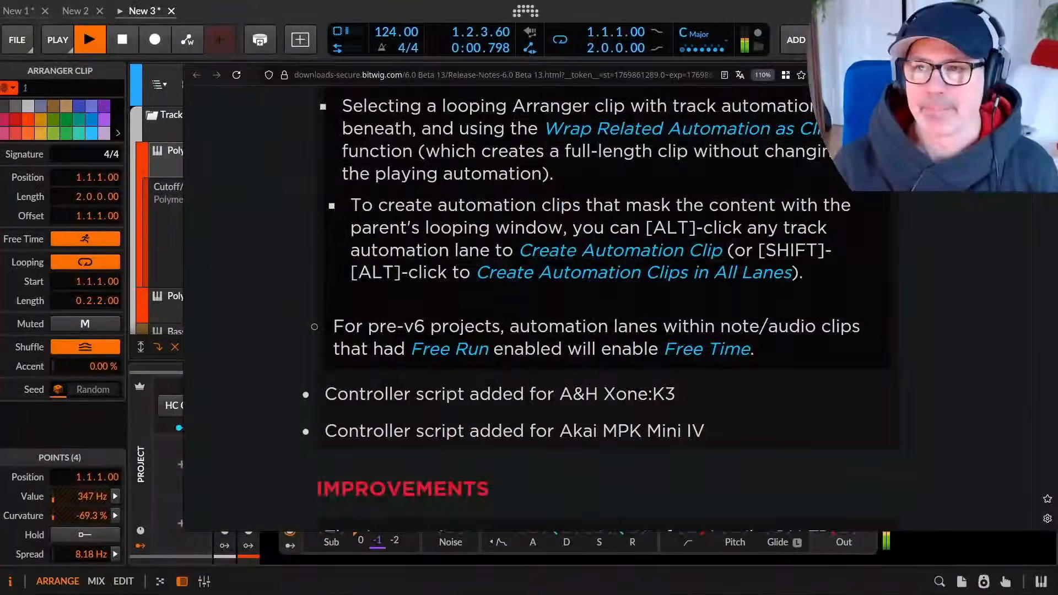
pyautogui.hotkey('alt', 'Tab')
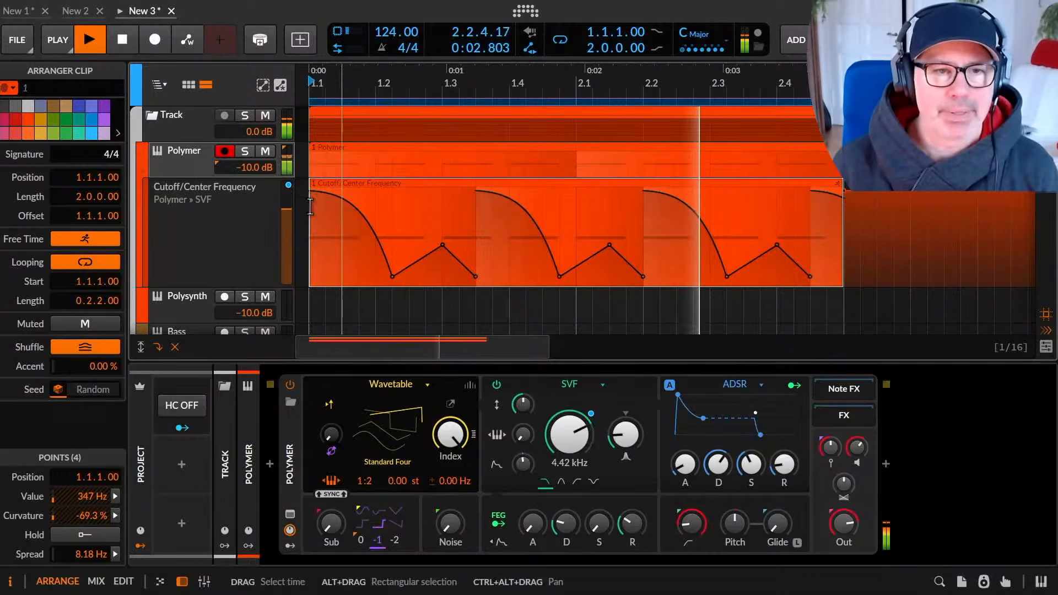
pyautogui.click(122, 41)
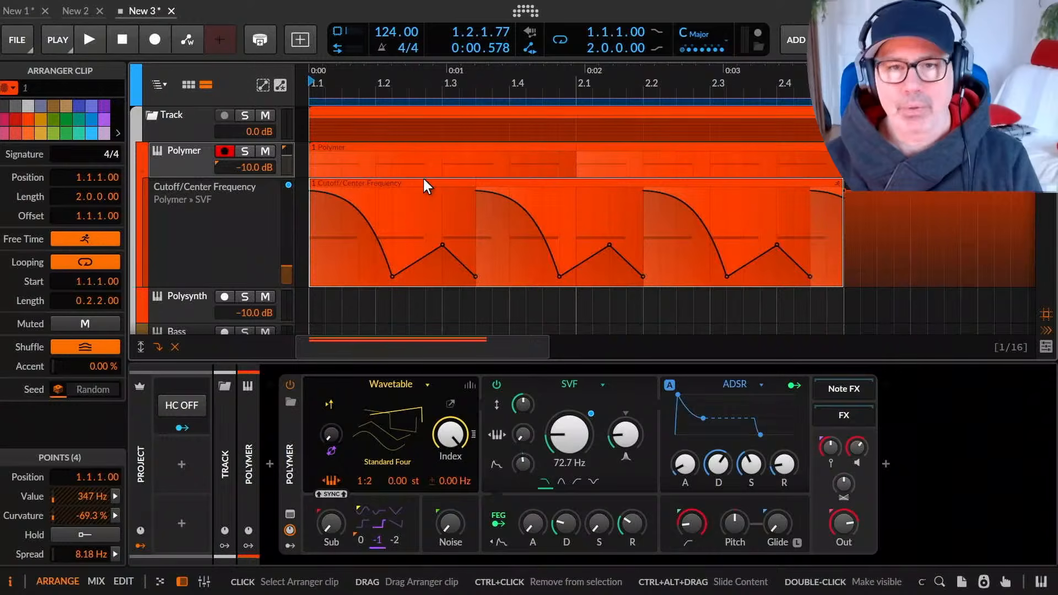
pyautogui.press('Delete')
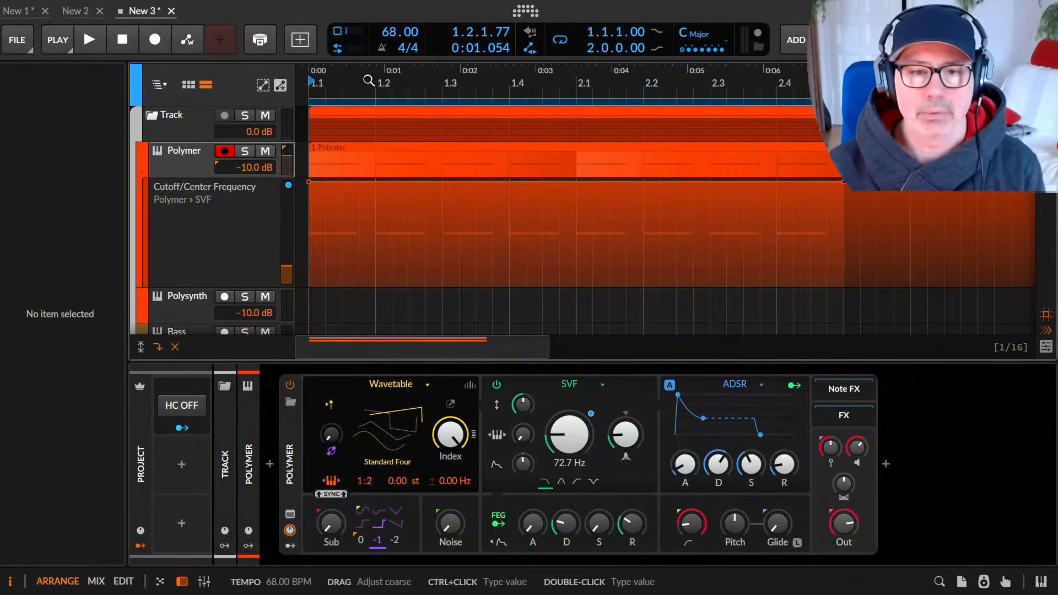
# Show Polymer's remote controls and switch them to the SVF page.
pyautogui.click(289, 530)
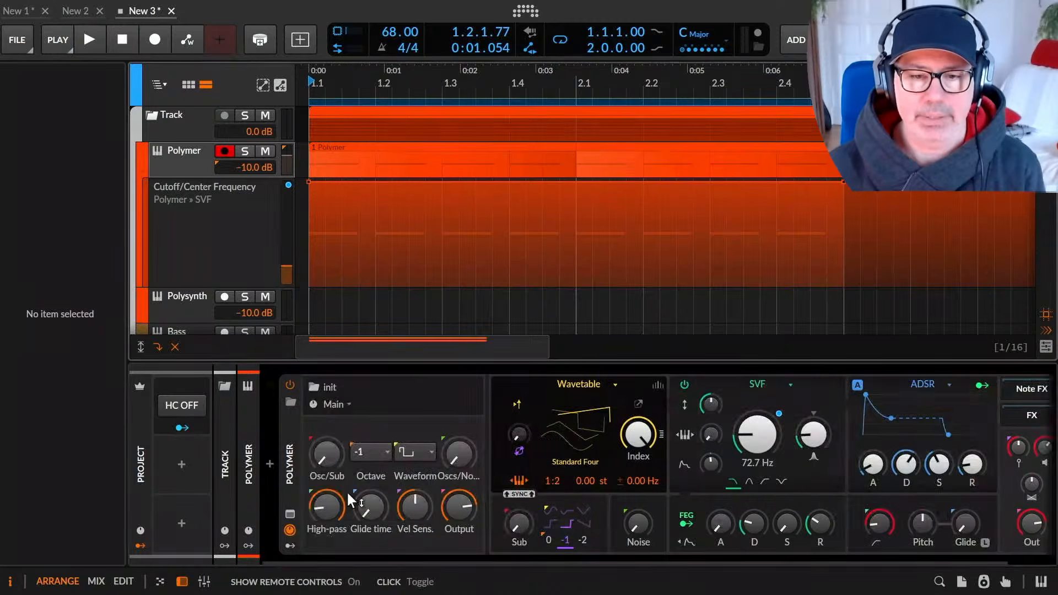
pyautogui.click(337, 401)
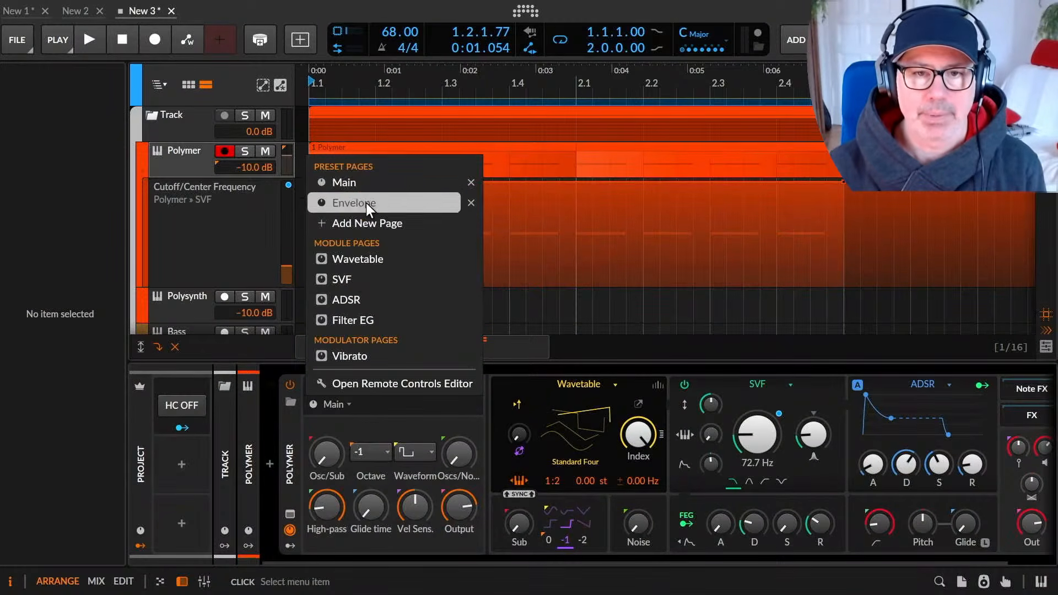
pyautogui.click(359, 280)
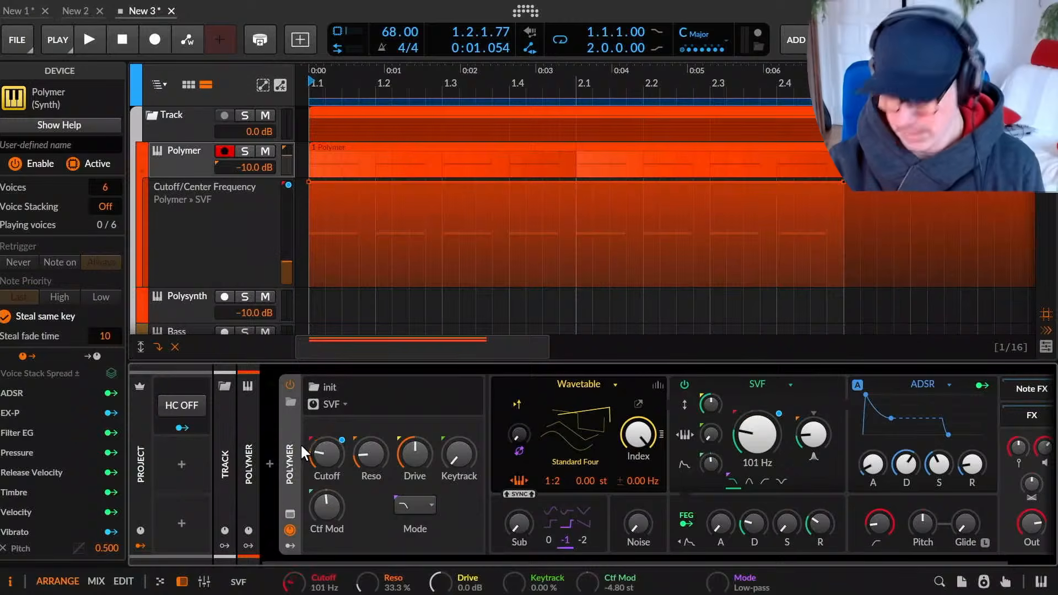
# Record varied cutoff movements across the two-bar loop and turn the recorded automation into an automation clip.
pyautogui.press('space')
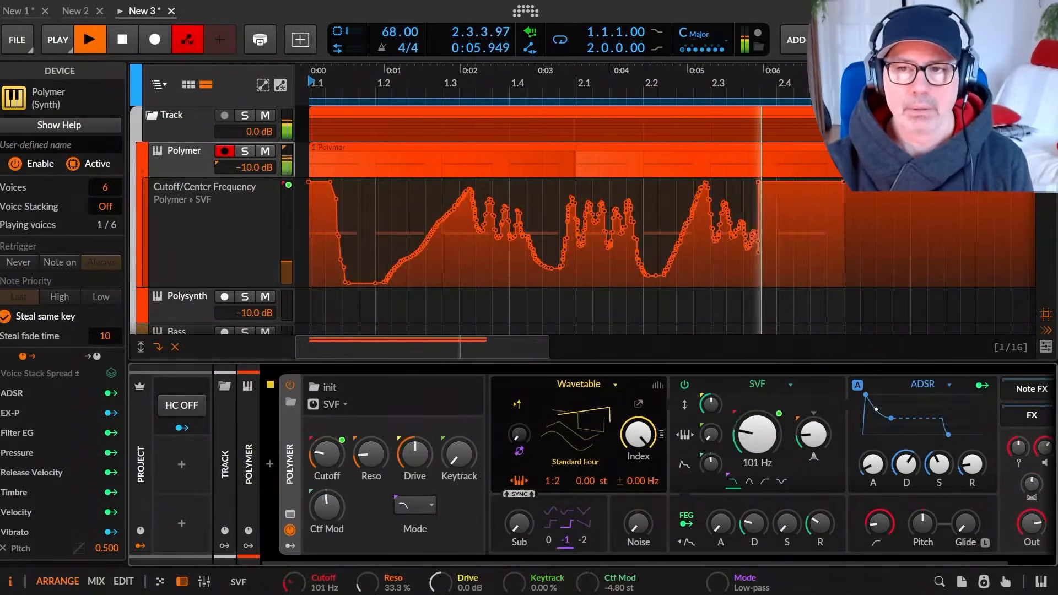
pyautogui.press('space')
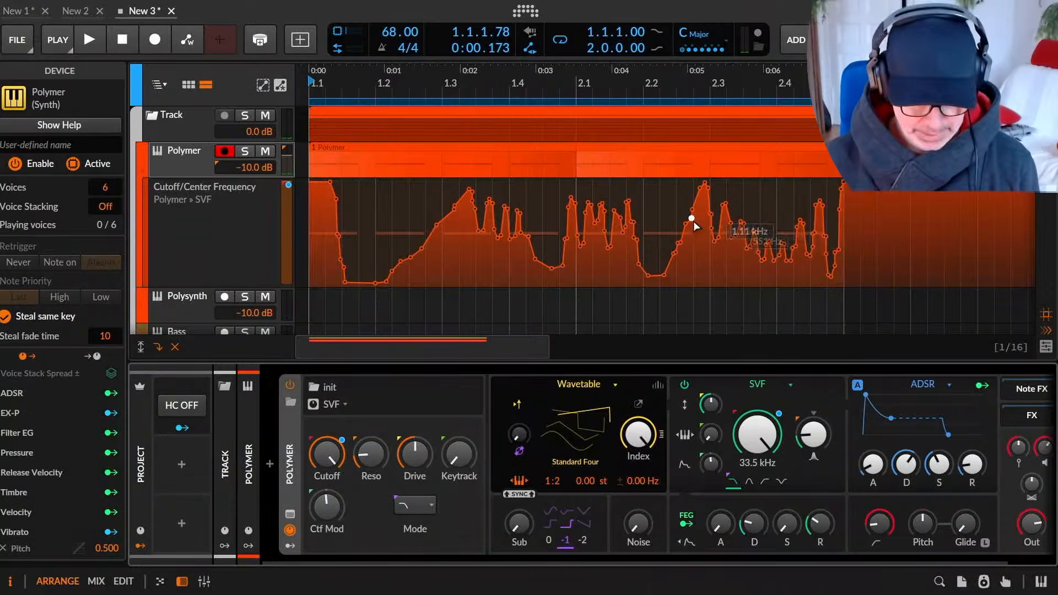
pyautogui.hotkey('ctrl', 'z')
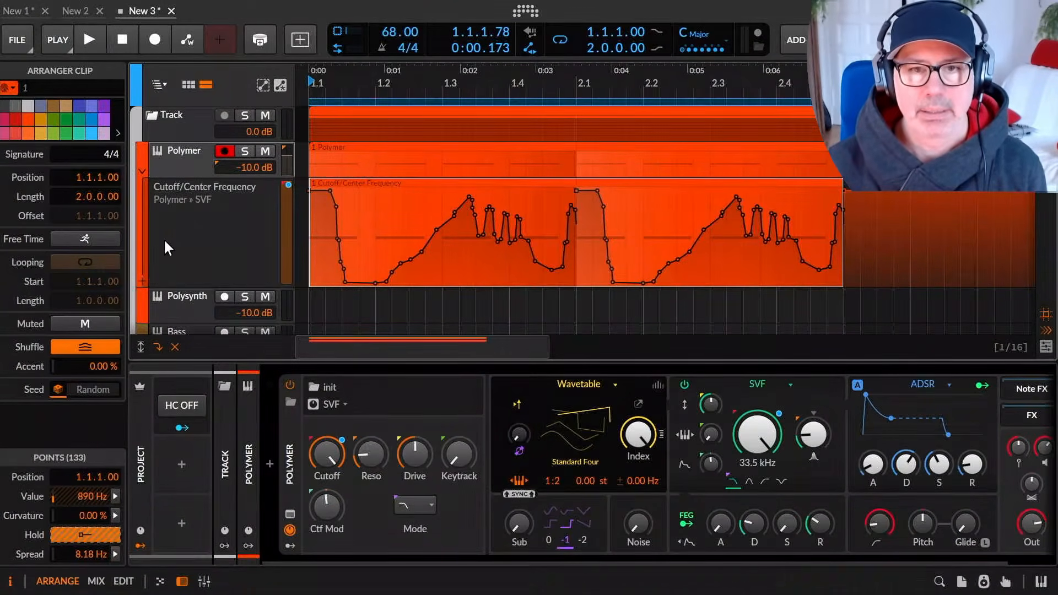
# Turn on Free Time for the Cutoff automation clip, then try extending the clip past bar 3 and undo that extension.
pyautogui.scroll(-3, 392, 190)
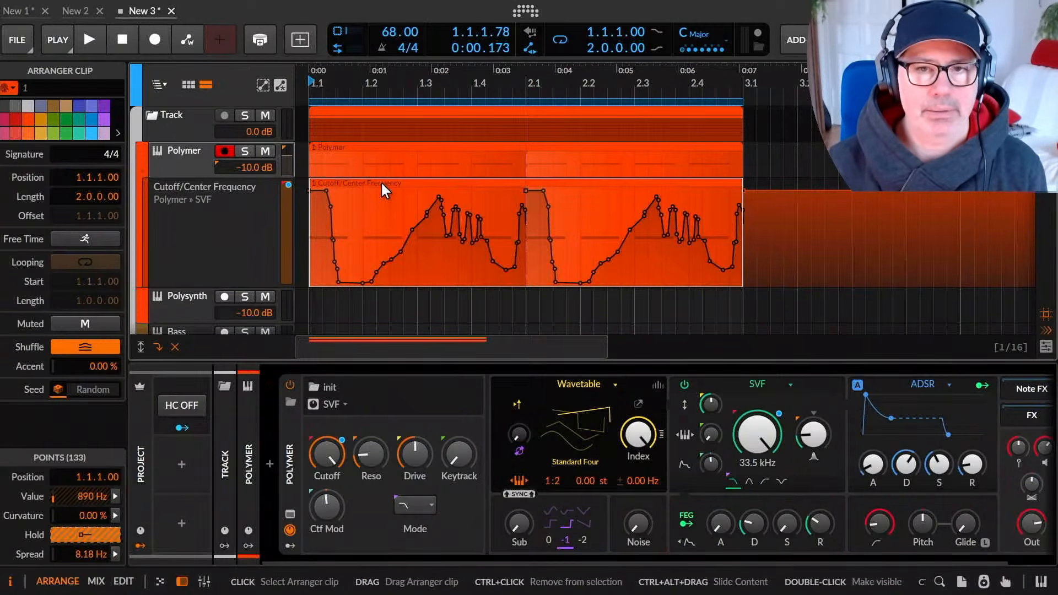
pyautogui.click(101, 240)
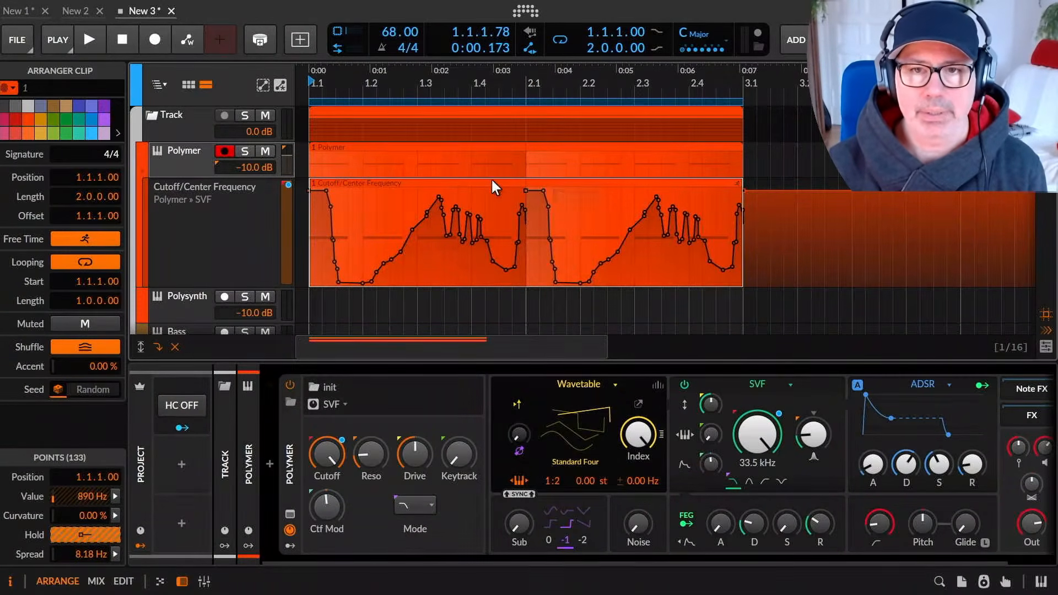
pyautogui.moveTo(764, 182); pyautogui.dragTo(888, 200)
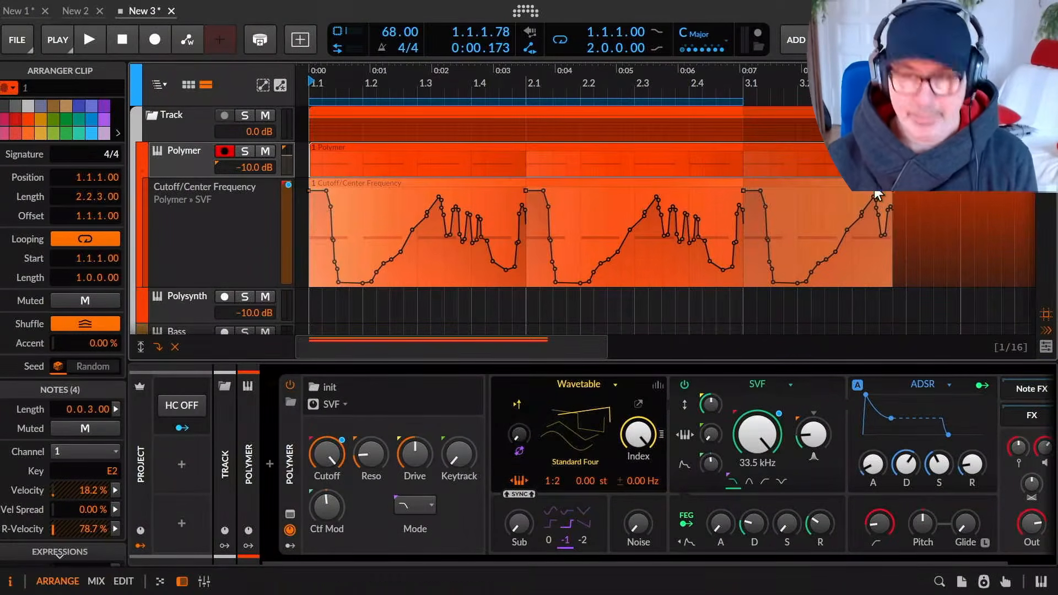
pyautogui.hotkey('ctrl', 'z')
# Turn off looping for the Cutoff automation clip and trim its length to 1.1.0.00.
pyautogui.click(701, 183)
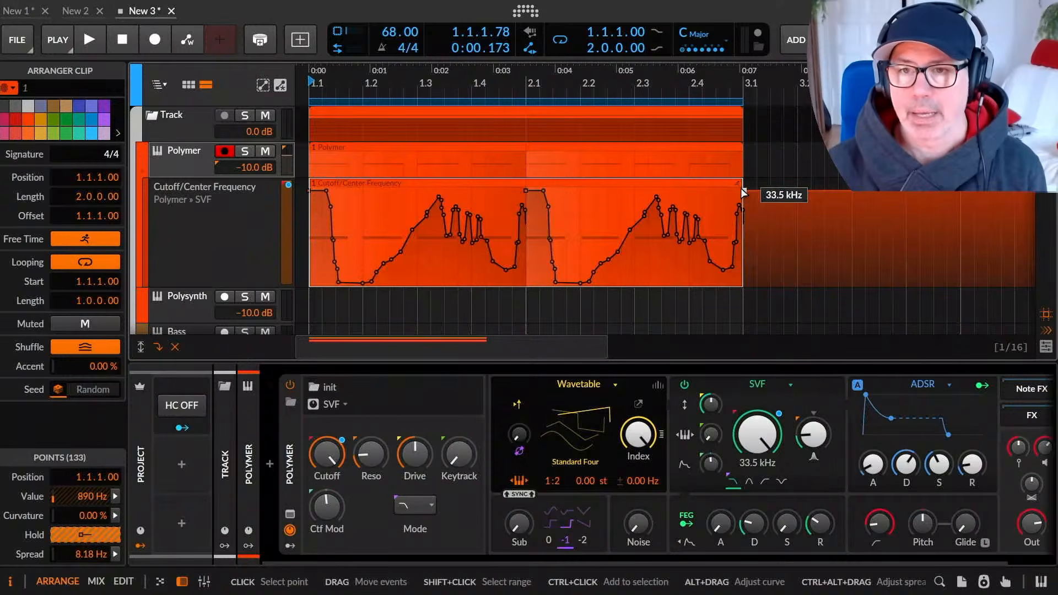
pyautogui.moveTo(741, 188); pyautogui.dragTo(631, 204)
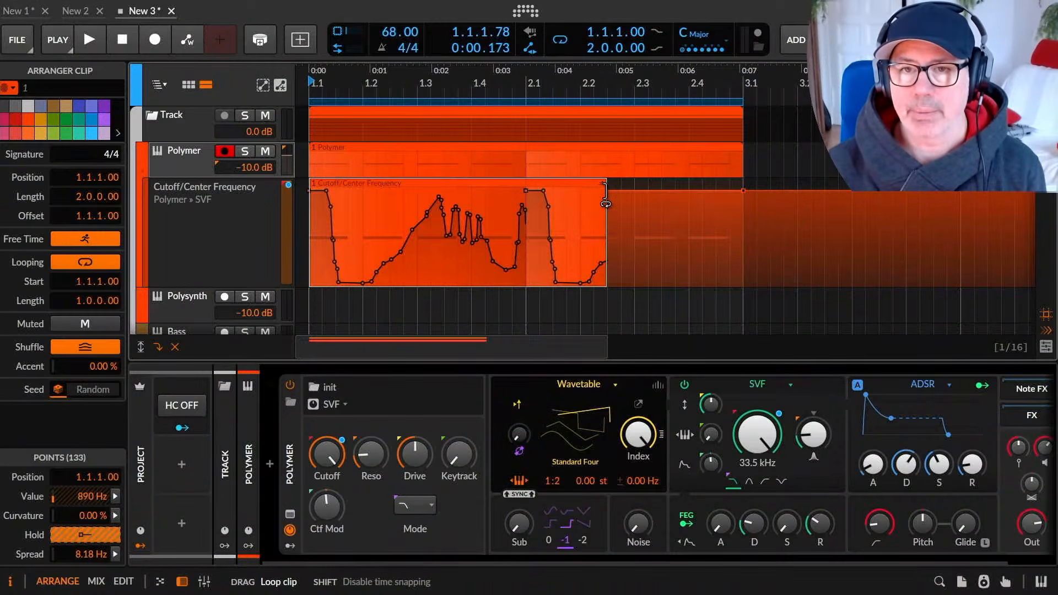
pyautogui.moveTo(615, 204); pyautogui.dragTo(569, 193)
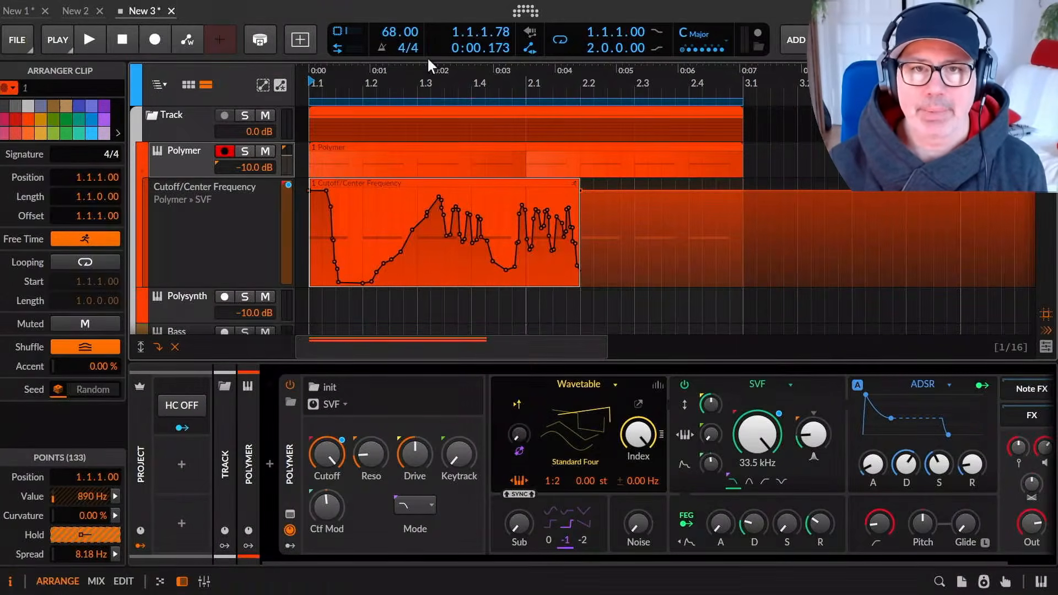
# Consolidate the trimmed Cutoff automation clip.
pyautogui.moveTo(497, 81); pyautogui.dragTo(498, 103)
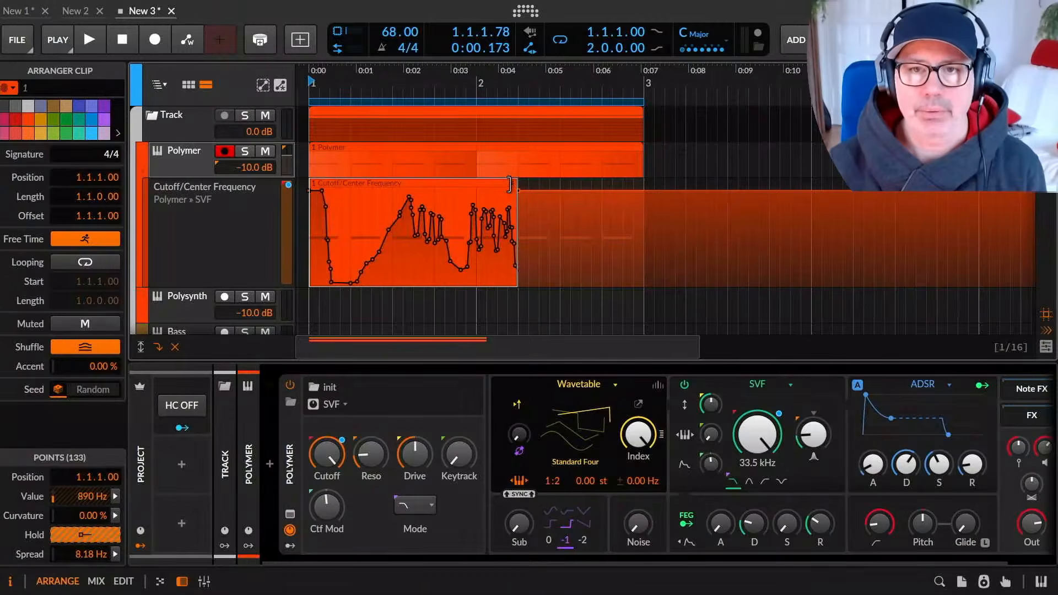
pyautogui.rightClick(484, 183)
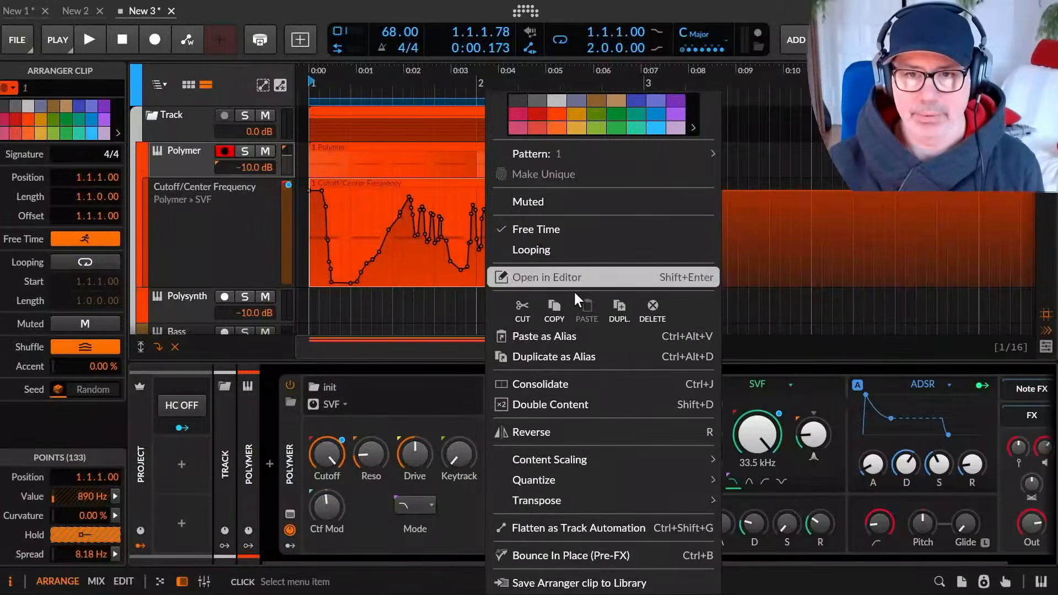
pyautogui.click(600, 385)
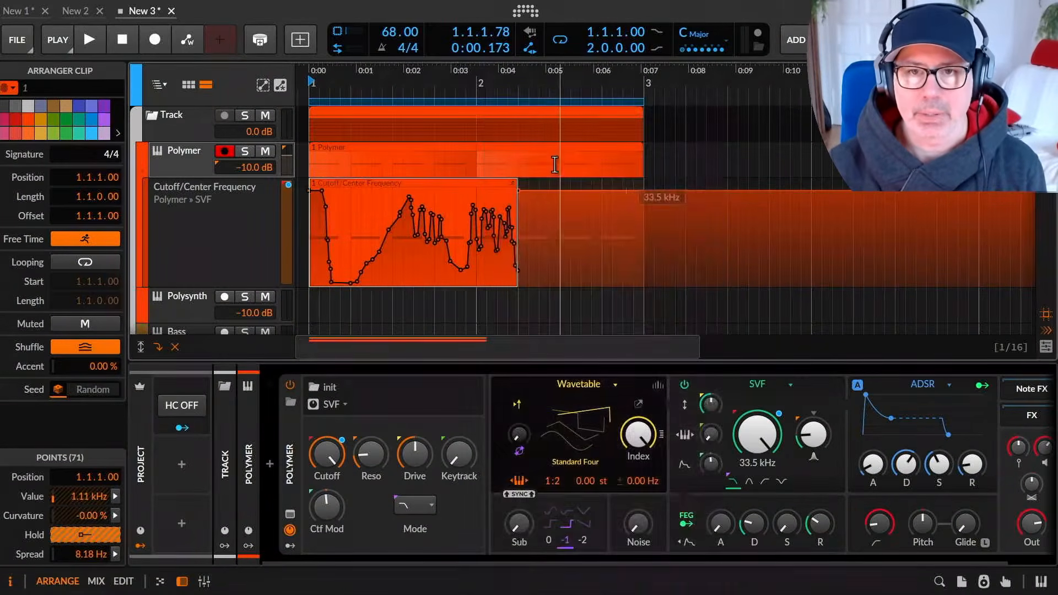
# Loop the automation clip out to the note clip's end at bar 3 and start playback.
pyautogui.click(532, 150)
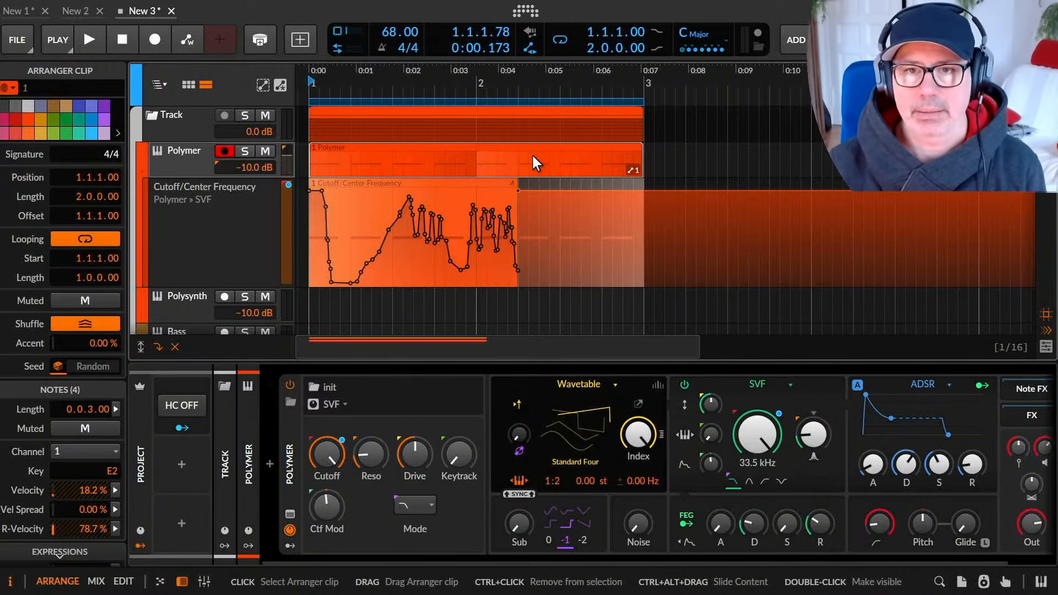
pyautogui.click(474, 184)
pyautogui.moveTo(517, 284); pyautogui.dragTo(624, 283)
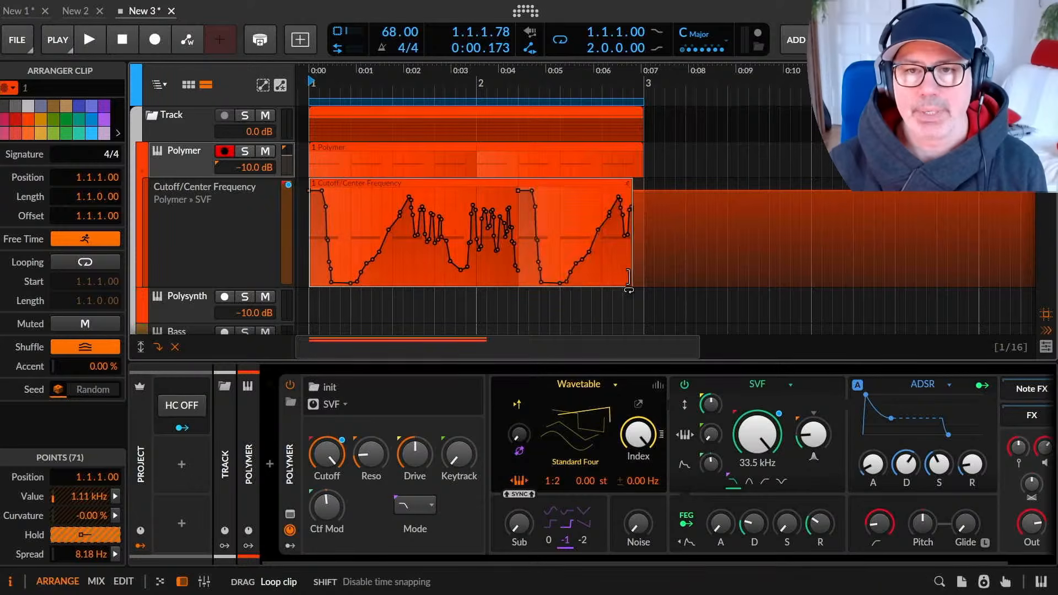
pyautogui.click(629, 145)
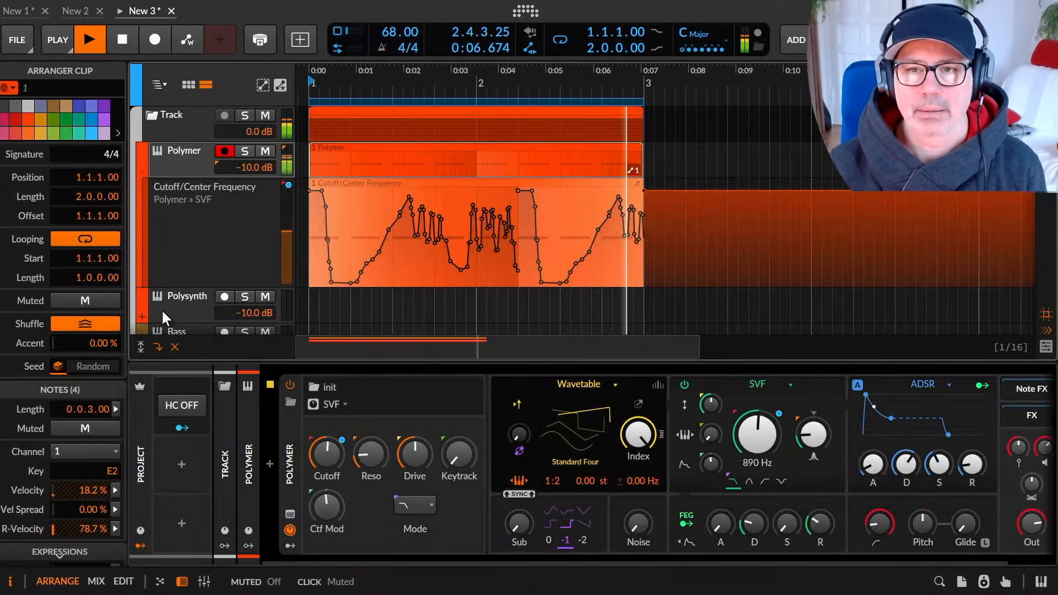
# Open the Polymer note clip for editing and raise the second note to F2, the third to G2 and the fourth to A2.
pyautogui.doubleClick(368, 148)
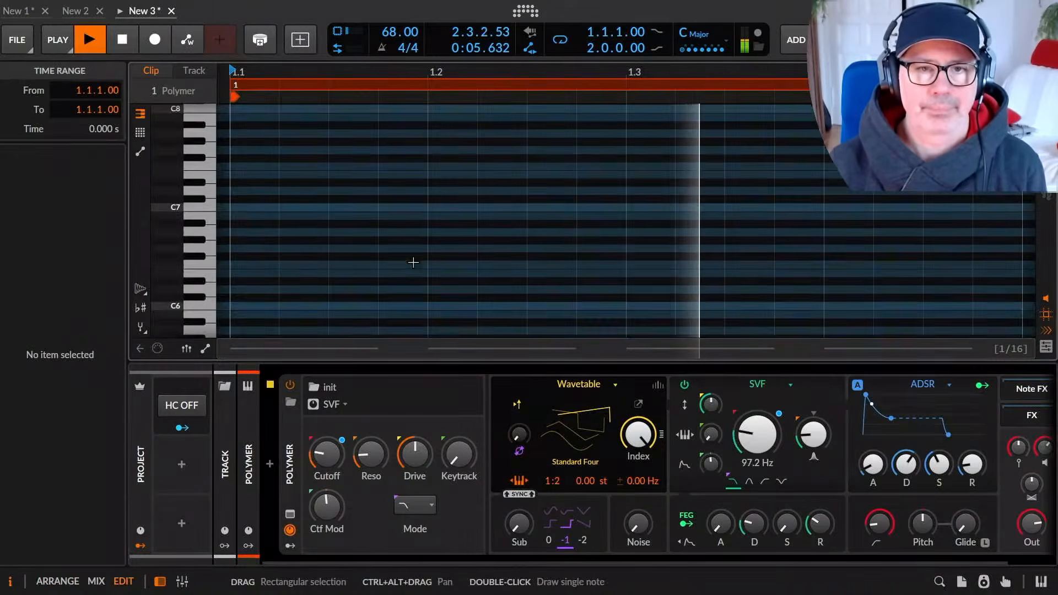
pyautogui.scroll(-3, 454, 278)
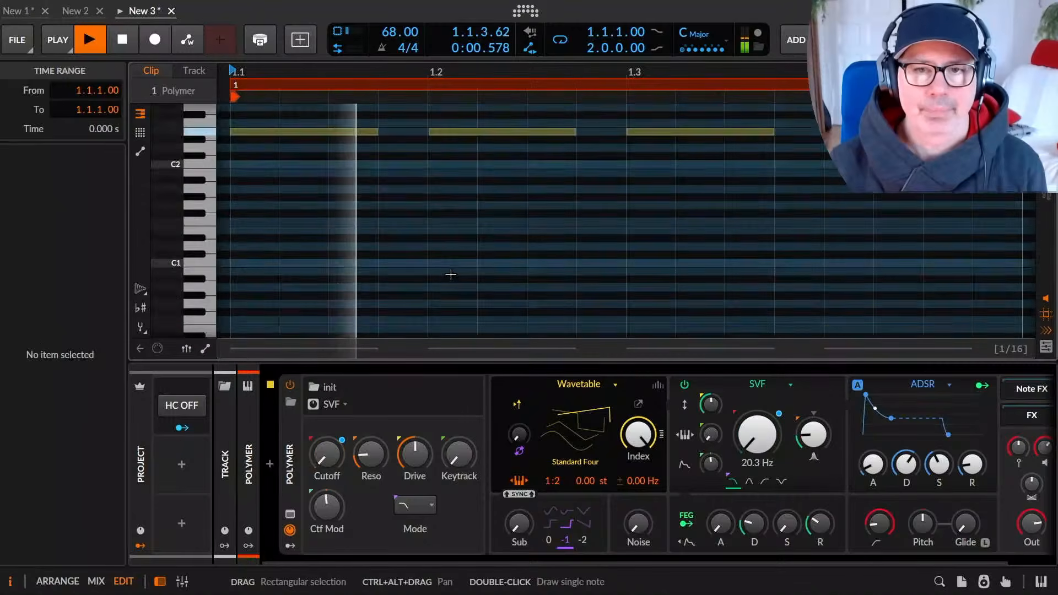
pyautogui.scroll(-4, 451, 269)
pyautogui.scroll(2, 458, 268)
pyautogui.moveTo(469, 252); pyautogui.dragTo(467, 239)
pyautogui.moveTo(640, 248); pyautogui.dragTo(674, 234)
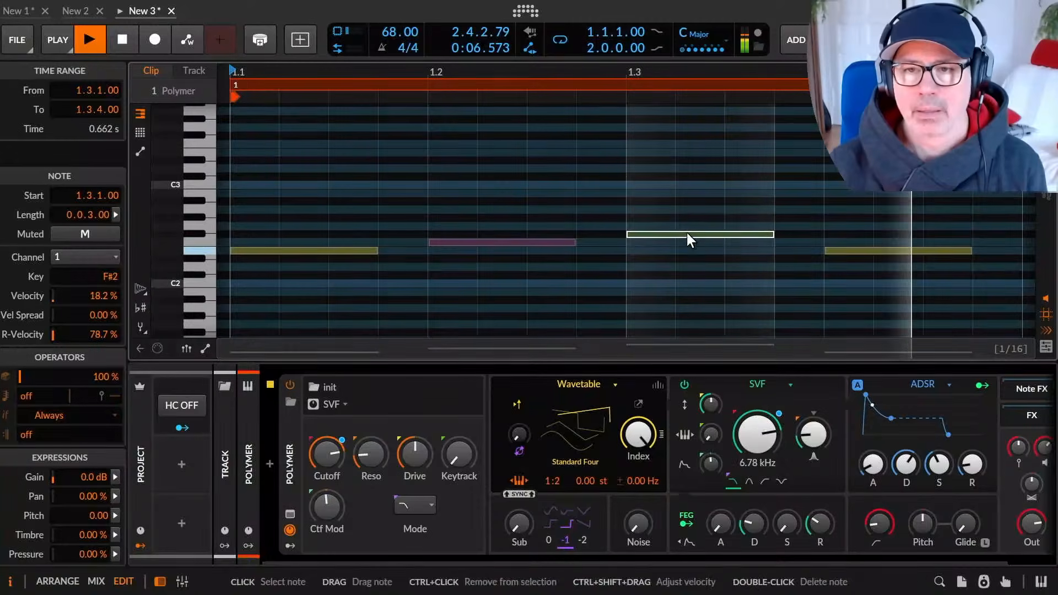
pyautogui.moveTo(841, 250); pyautogui.dragTo(842, 211)
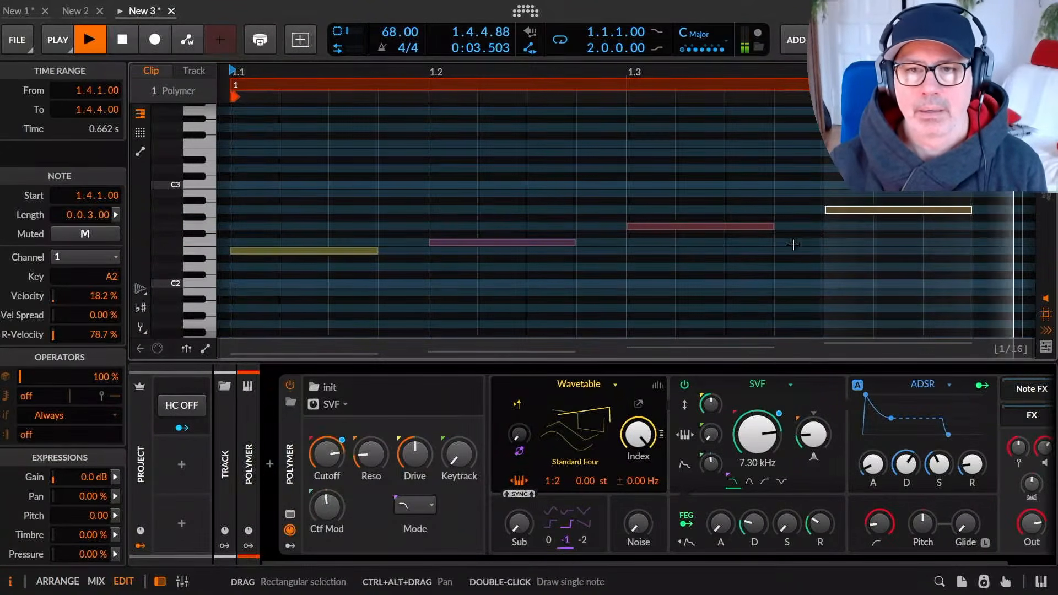
# Raise the third note to G#2 and try the fourth note on A#2 before returning it to A2.
pyautogui.moveTo(722, 258); pyautogui.dragTo(684, 240)
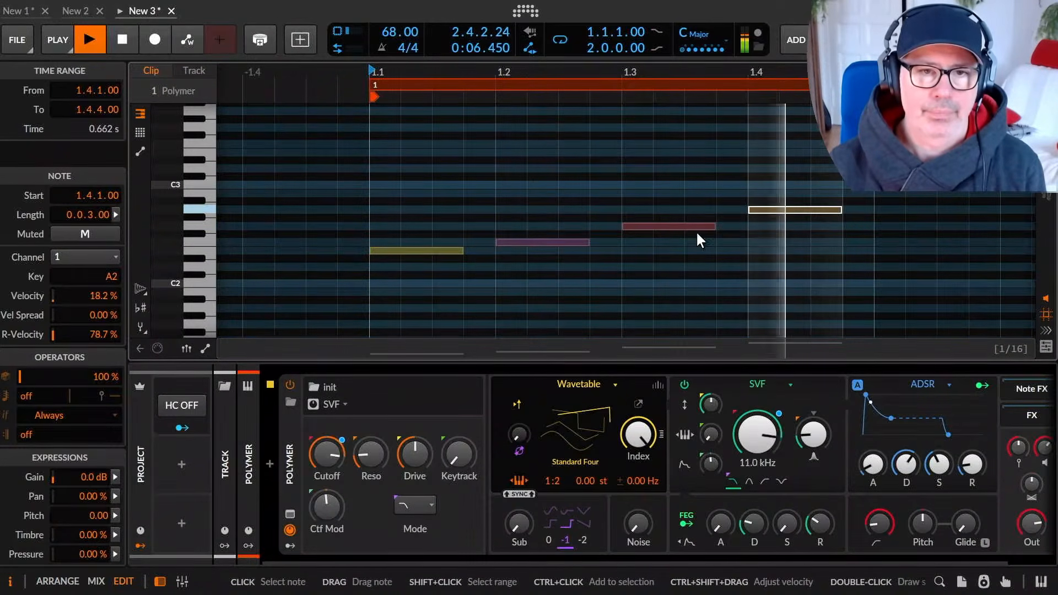
pyautogui.moveTo(690, 222); pyautogui.dragTo(689, 214)
pyautogui.moveTo(782, 206); pyautogui.dragTo(778, 198)
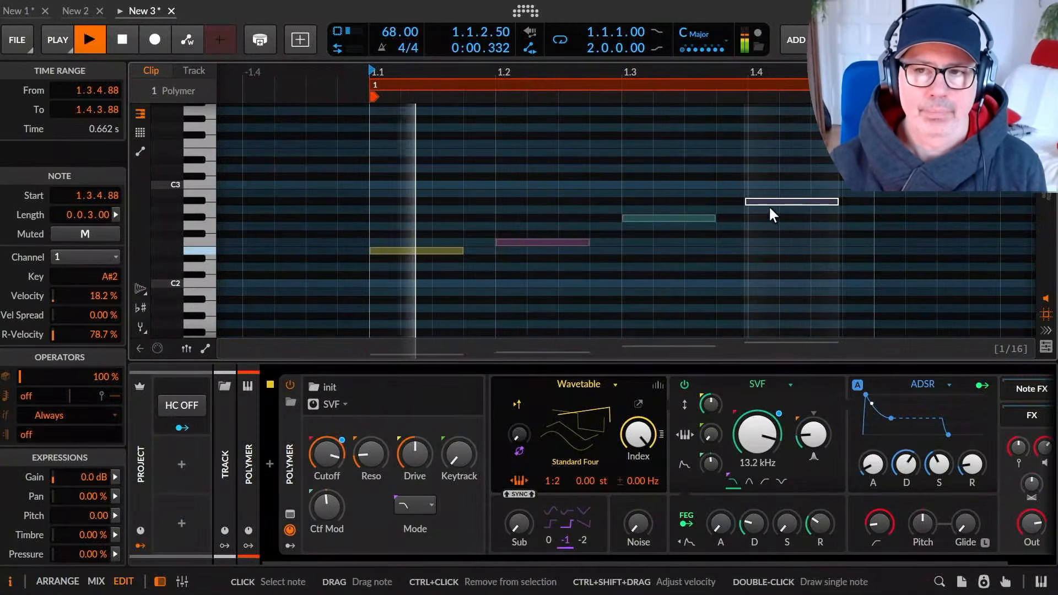
pyautogui.moveTo(769, 202); pyautogui.dragTo(768, 212)
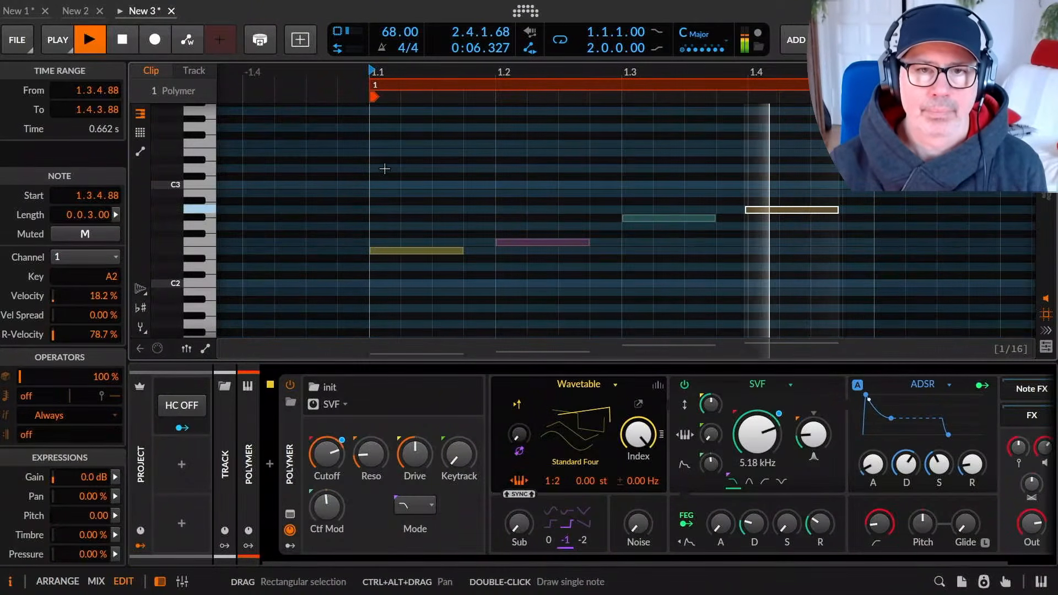
# Add a short E3 note at 1.1.1.00 with a length of 0.0.0.50, using a 1/32 grid.
pyautogui.keyDown('alt'); pyautogui.click(390, 150); pyautogui.keyUp('alt')
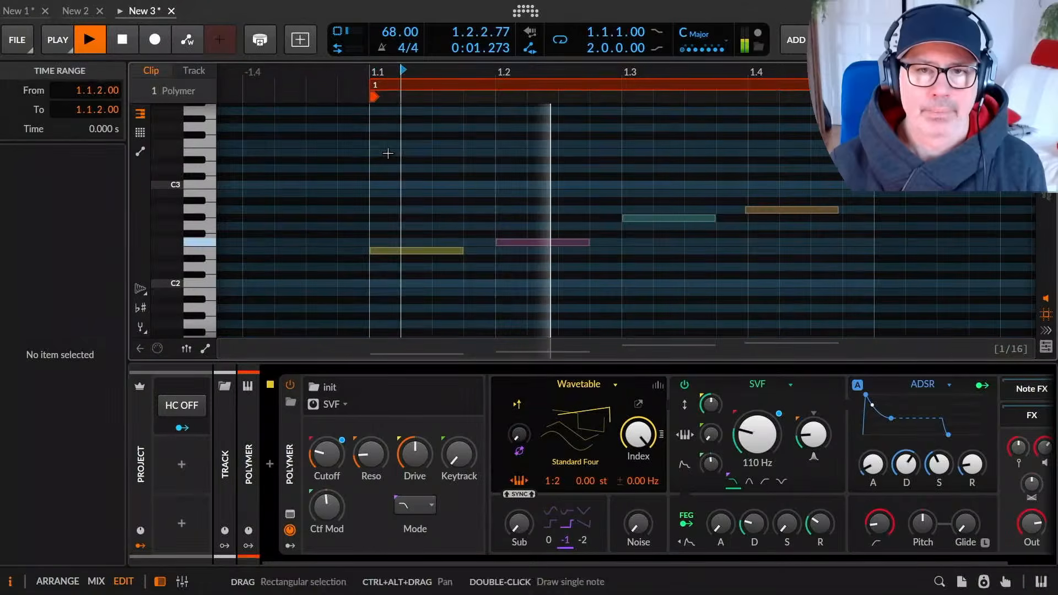
pyautogui.moveTo(390, 150); pyautogui.dragTo(375, 152)
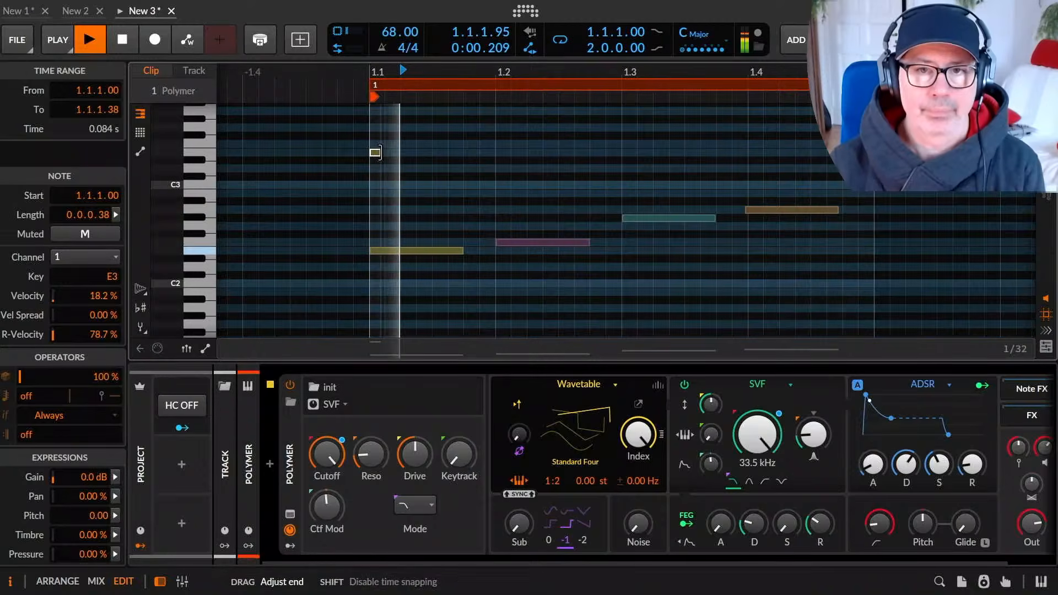
pyautogui.moveTo(382, 152); pyautogui.dragTo(386, 153)
pyautogui.click(416, 171)
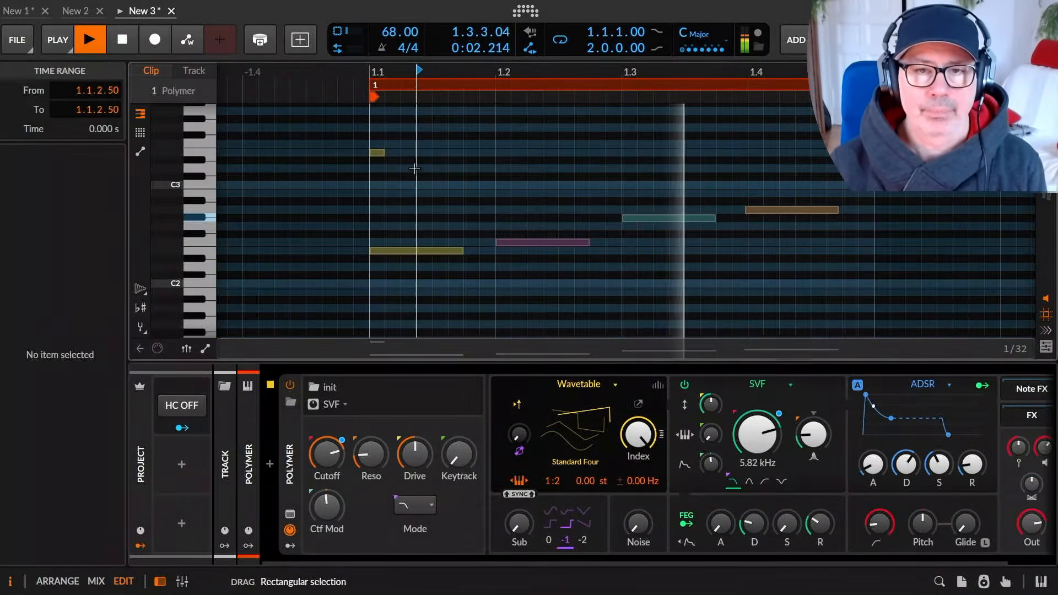
# Duplicate the short E3 note three times at sixteenth-note intervals across the first beat.
pyautogui.click(377, 153)
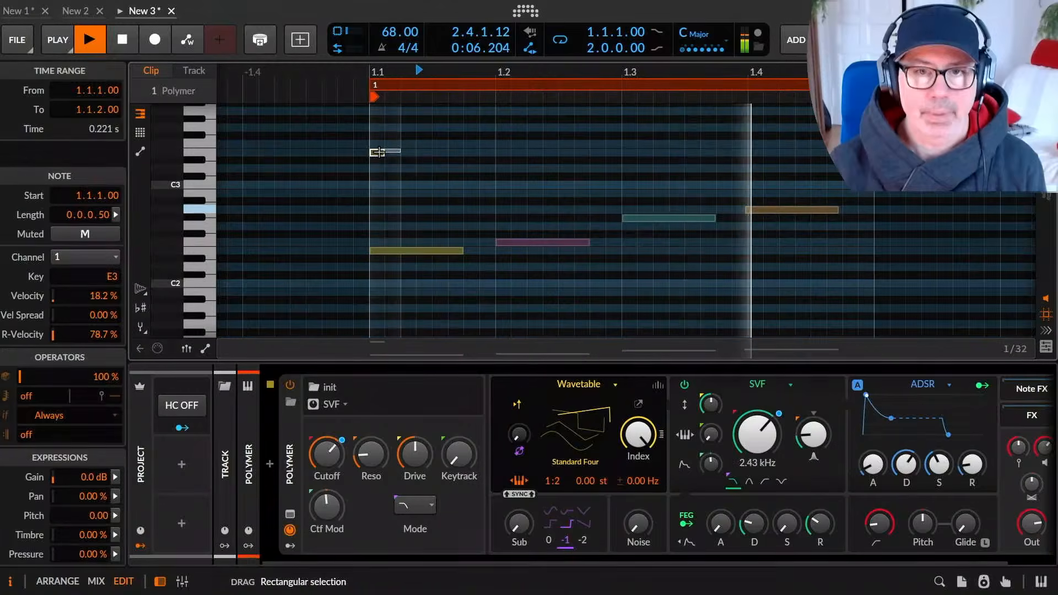
pyautogui.hotkey('ctrl', 'd')
pyautogui.hotkey('ctrl', 'd')
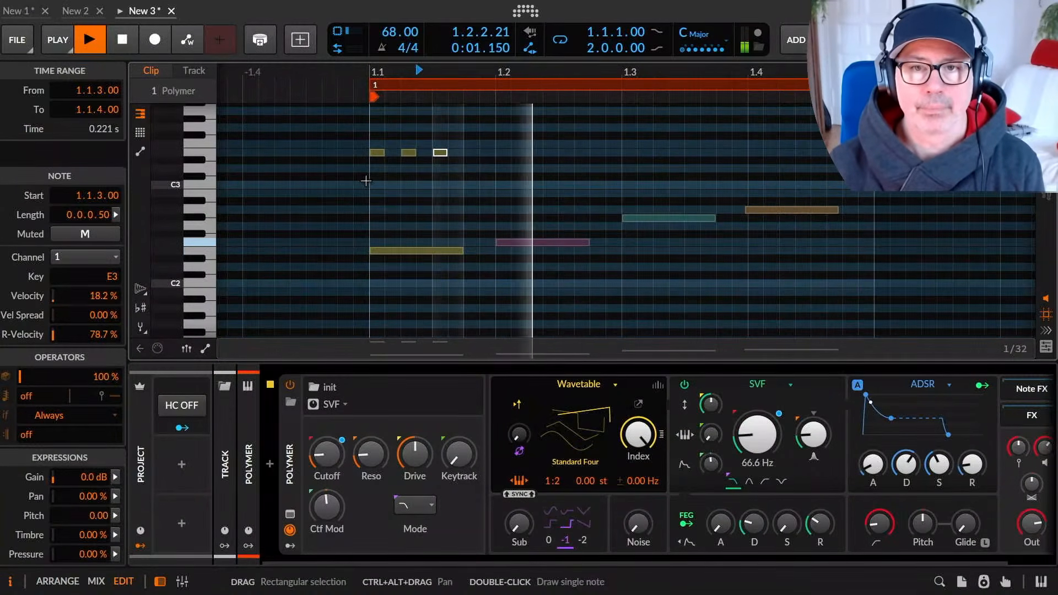
pyautogui.hotkey('ctrl', 'd')
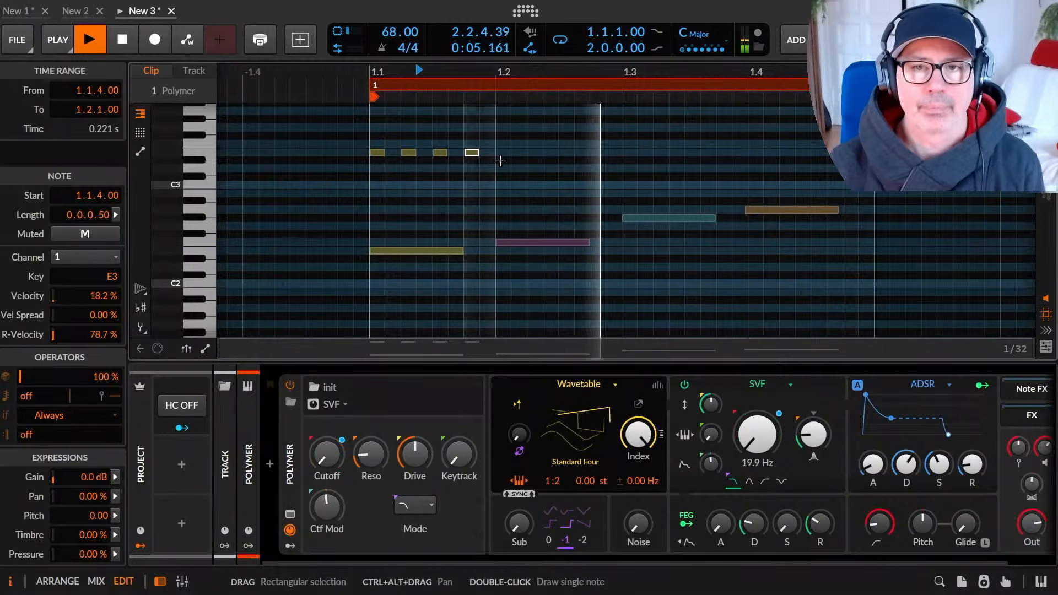
# Duplicate the four short E3 notes onto beats two, three and four, transposing the copies up to F3, F#3 and G3.
pyautogui.click(516, 152)
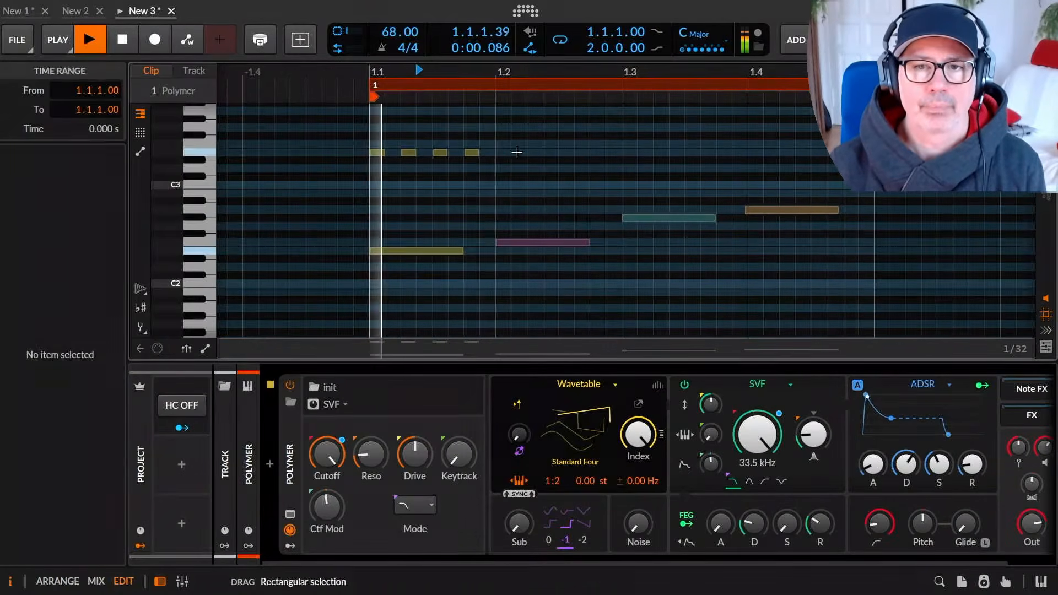
pyautogui.moveTo(494, 154); pyautogui.dragTo(375, 149)
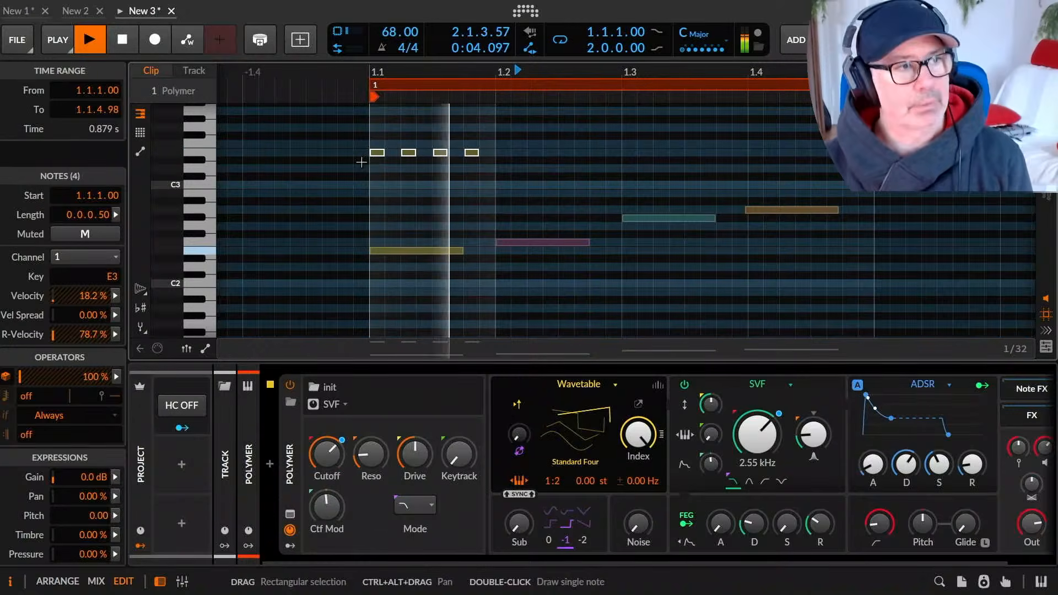
pyautogui.moveTo(378, 150); pyautogui.dragTo(759, 127)
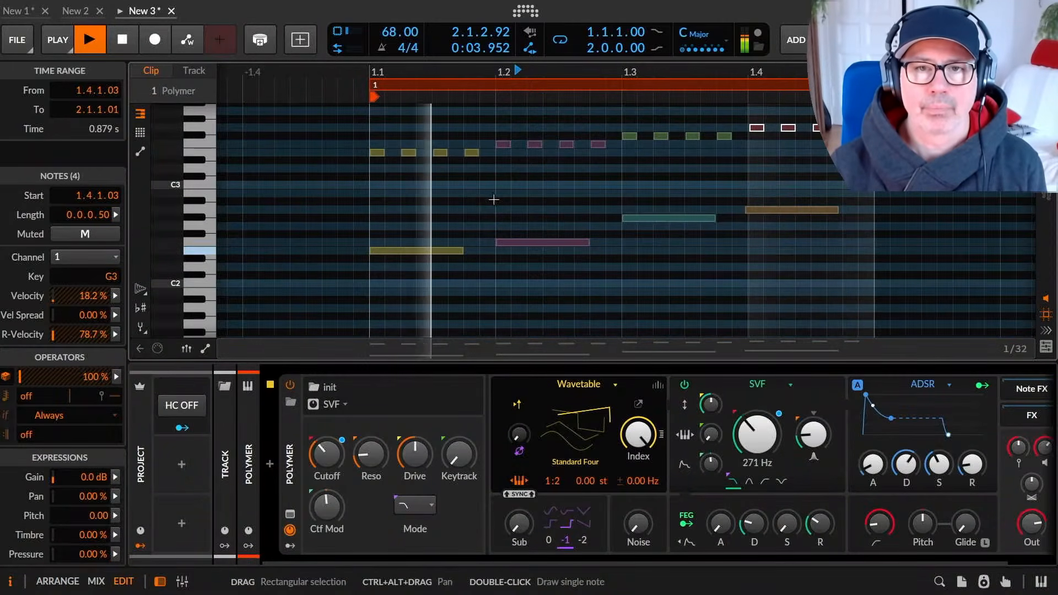
# In the arranger's Polymer cutoff automation, add a point at 1.1.4.00, enable Hold on it and raise it to 18.0 kHz.
pyautogui.hotkey('alt', '1')
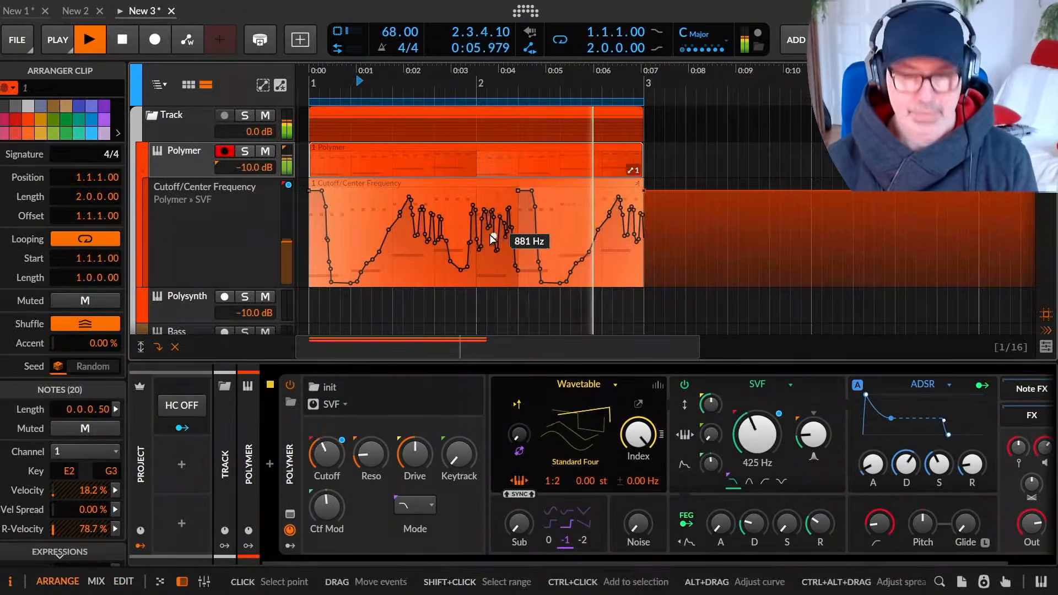
pyautogui.press('d')
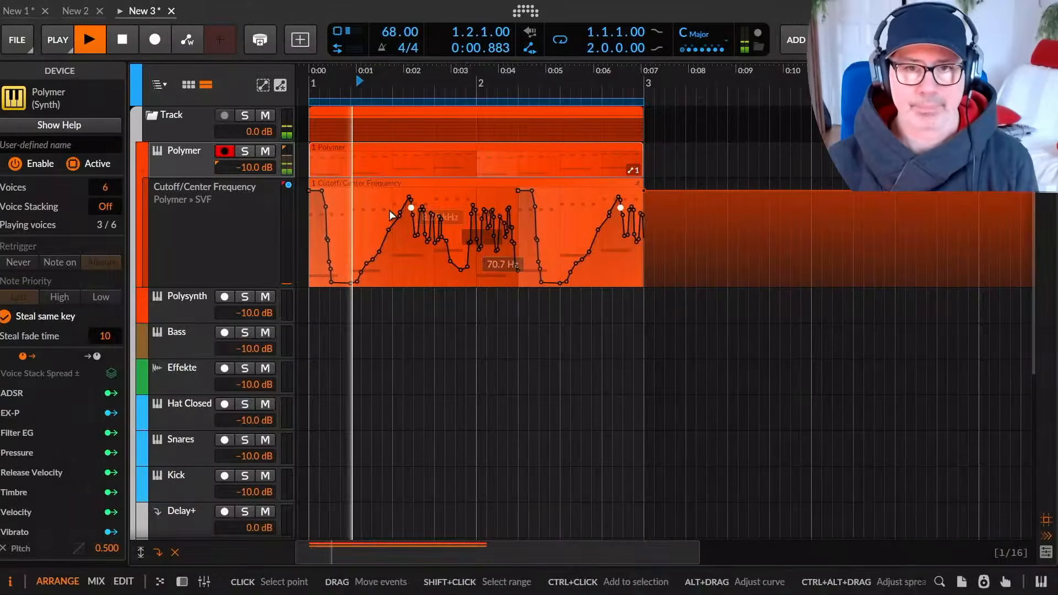
pyautogui.moveTo(361, 232); pyautogui.dragTo(668, 240)
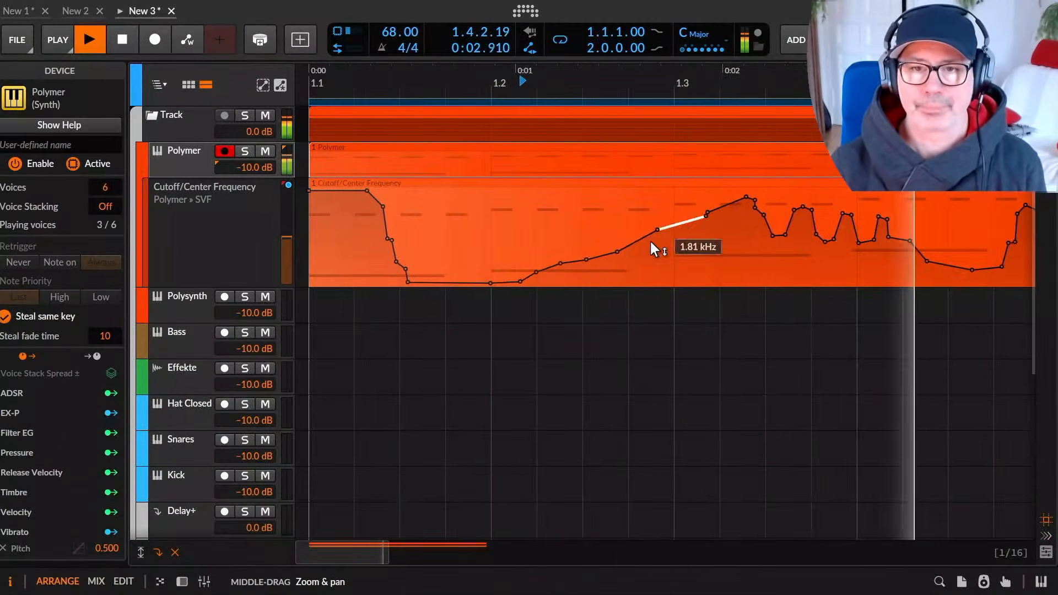
pyautogui.click(454, 264)
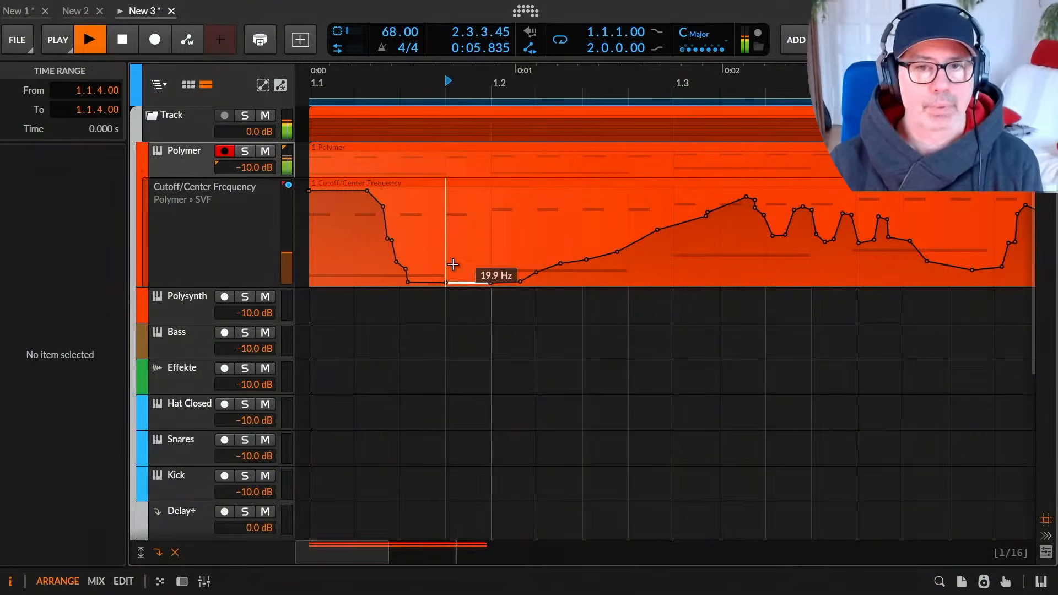
pyautogui.click(446, 282)
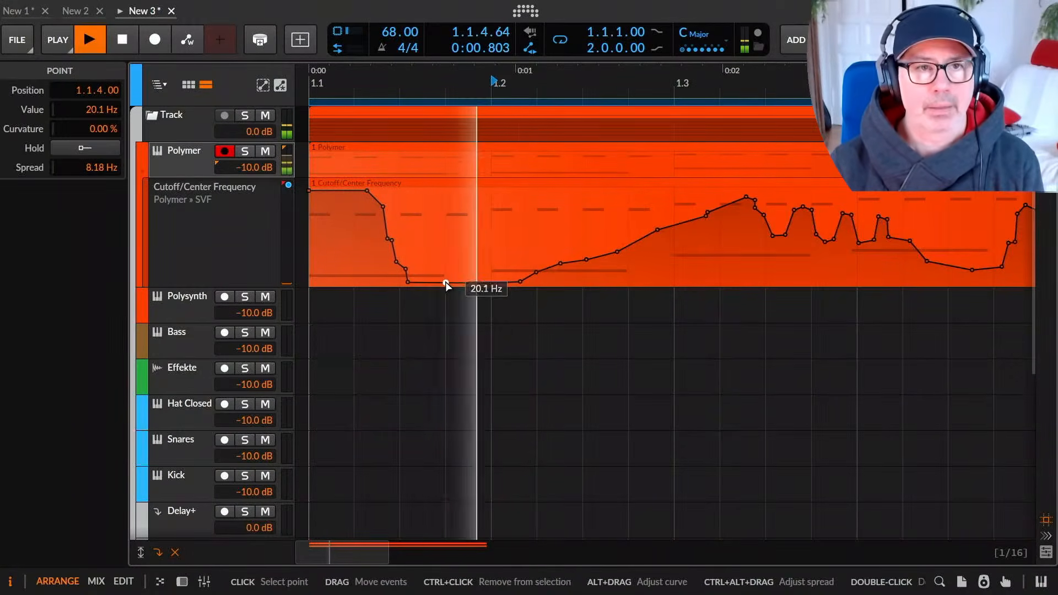
pyautogui.moveTo(446, 282); pyautogui.dragTo(446, 235)
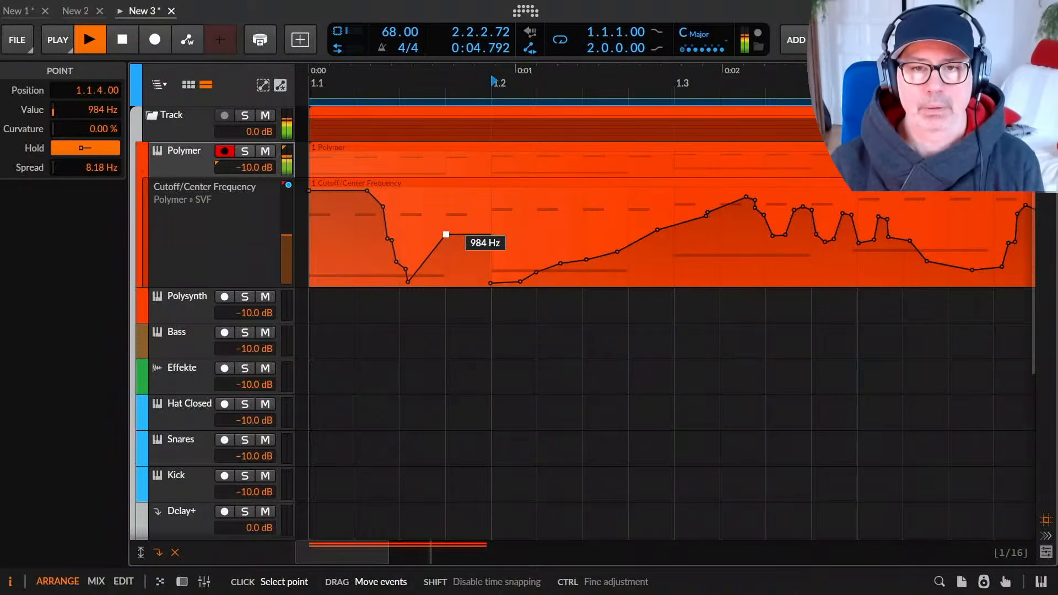
pyautogui.press('h')
pyautogui.click(444, 235)
pyautogui.moveTo(446, 237); pyautogui.dragTo(445, 200)
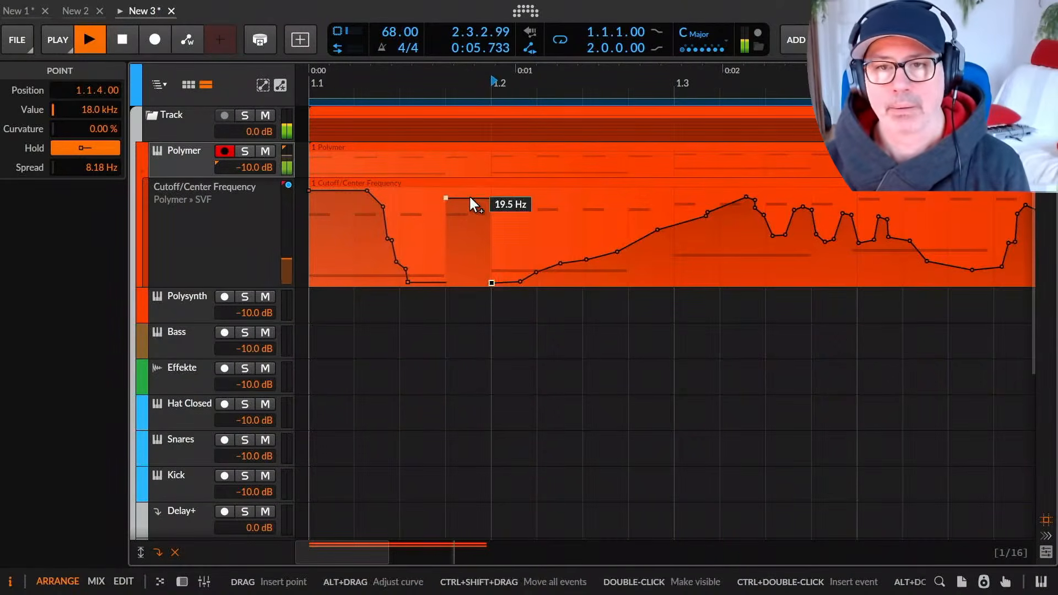
# Place a cutoff automation point at 1.2.4.00 with a value of 23.4 kHz and Hold enabled.
pyautogui.scroll(-5, 673, 323)
pyautogui.scroll(2, 672, 322)
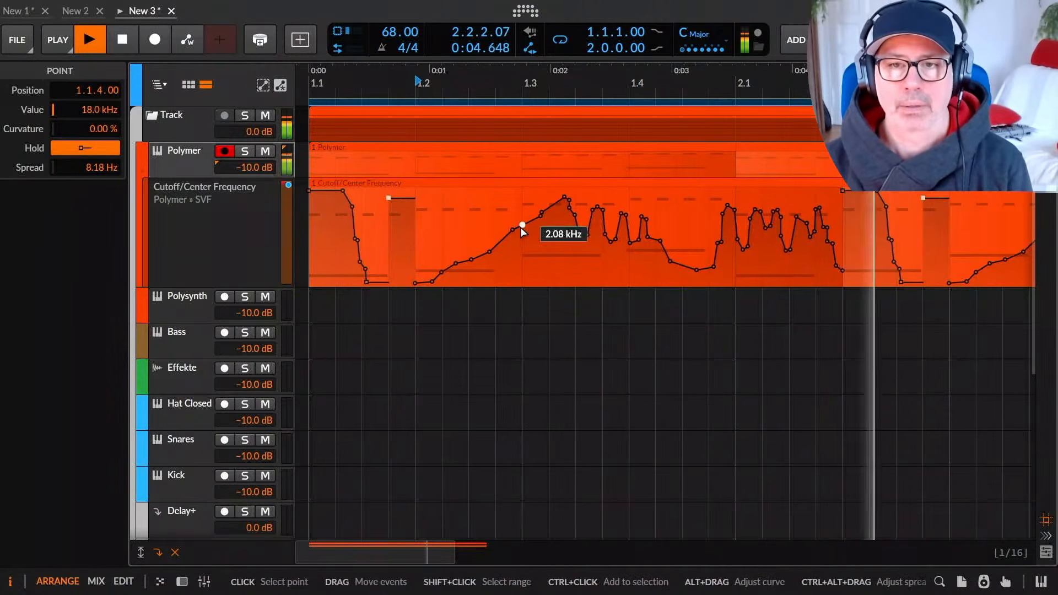
pyautogui.moveTo(522, 226); pyautogui.dragTo(521, 225)
pyautogui.press('h')
pyautogui.click(522, 224)
pyautogui.press('h')
pyautogui.moveTo(522, 224); pyautogui.dragTo(495, 195)
pyautogui.press('h')
pyautogui.press('h')
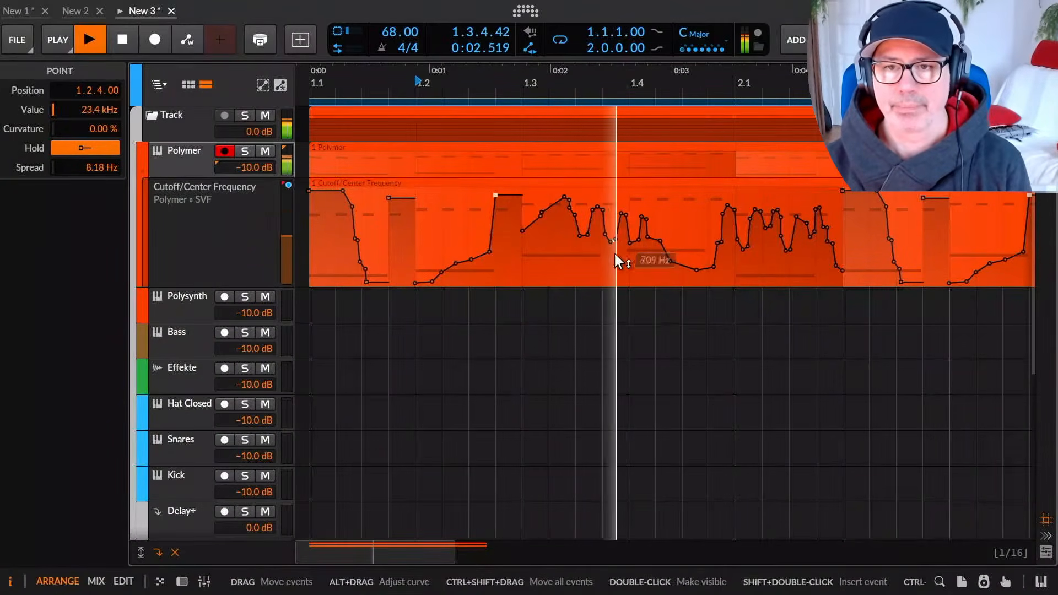
# Delete the two low cutoff points near 1.3.4.30 and move the neighbouring peak to 1.3.4.00 at 25.0 kHz with Hold enabled.
pyautogui.moveTo(612, 249)
pyautogui.mouseDown()
pyautogui.moveTo(609, 236)
pyautogui.moveTo(621, 233)
pyautogui.mouseUp()
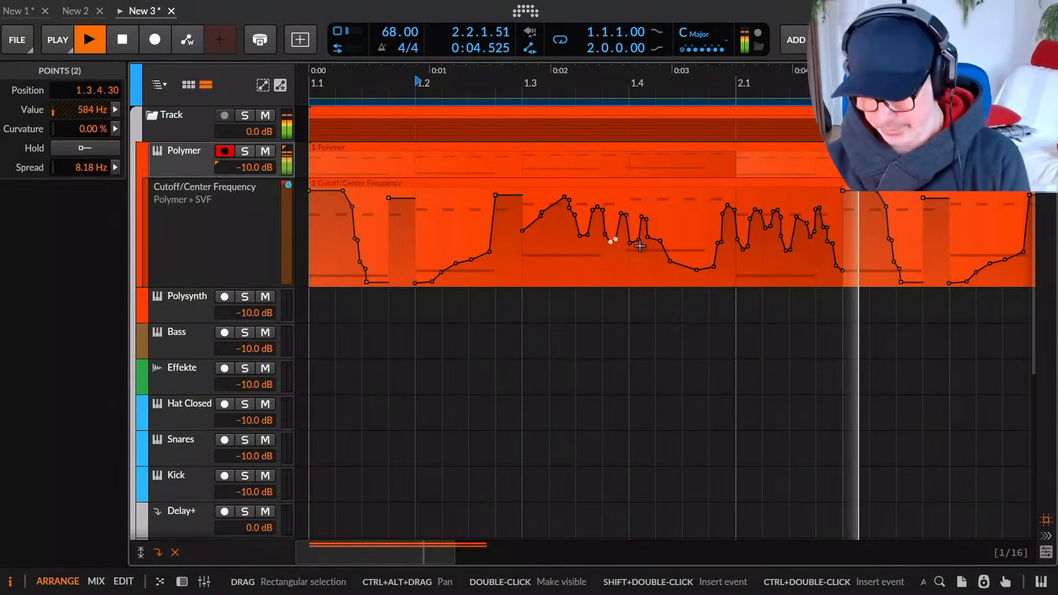
pyautogui.press('Delete')
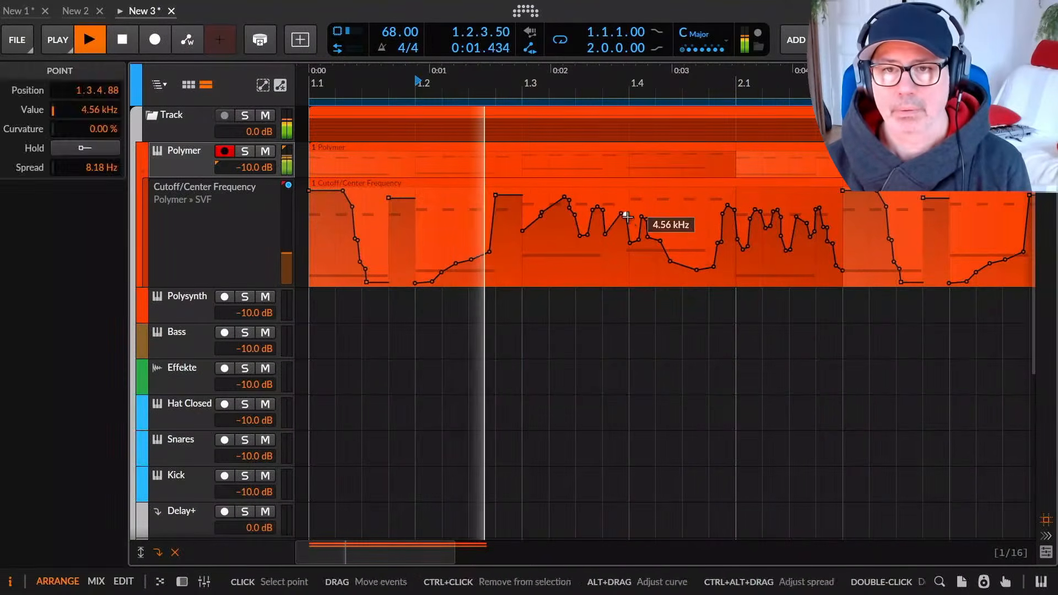
pyautogui.moveTo(623, 216); pyautogui.dragTo(602, 194)
pyautogui.keyDown('alt'); pyautogui.click(606, 216); pyautogui.keyUp('alt')
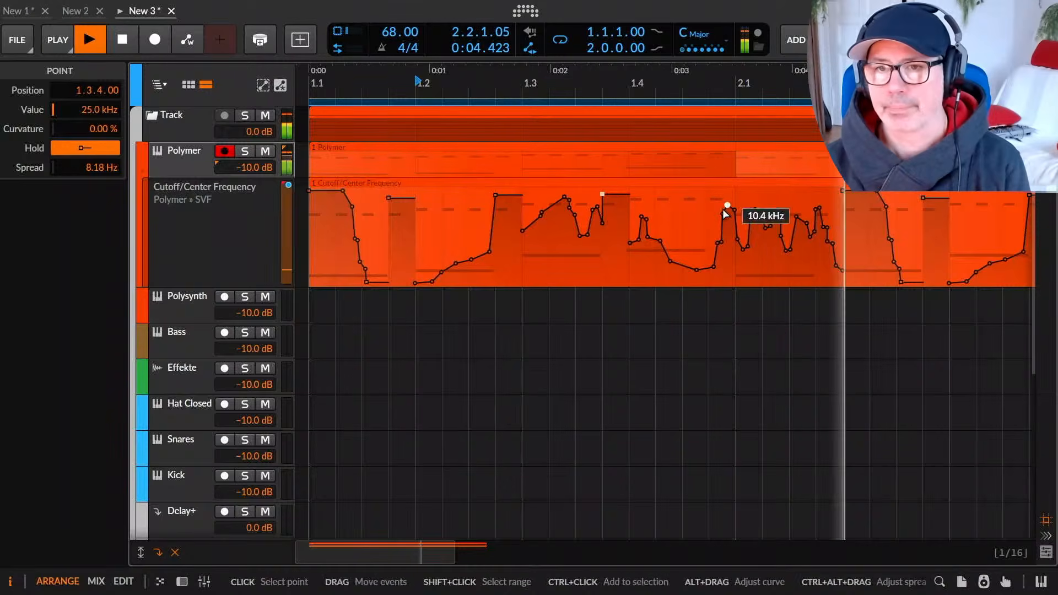
# Clear the extra cutoff points before bar 2 and place the 10.4 kHz point at 1.4.4.00 with Hold enabled.
pyautogui.moveTo(715, 203); pyautogui.dragTo(730, 217)
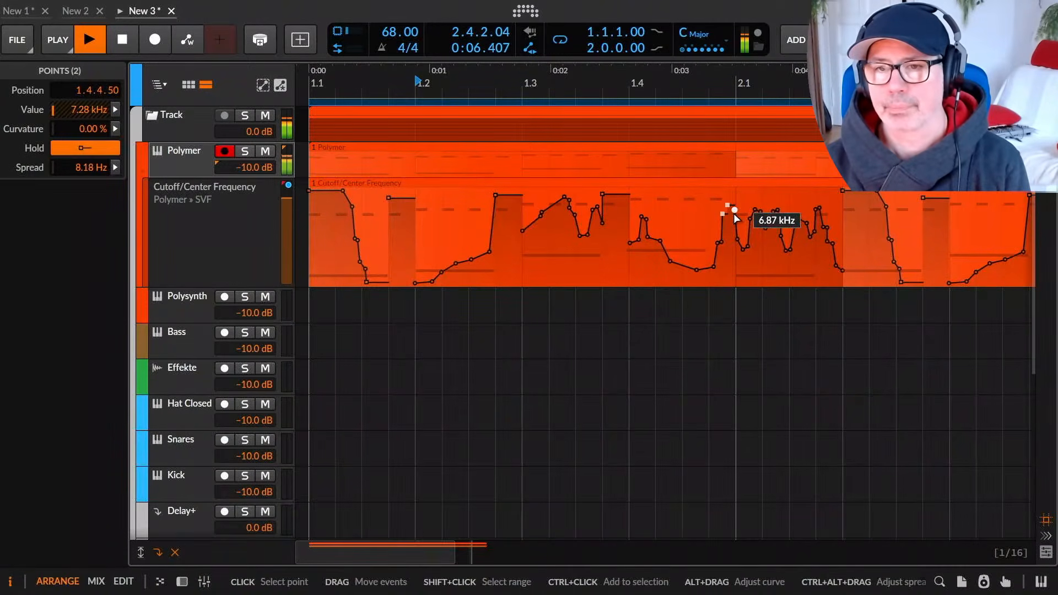
pyautogui.click(732, 212)
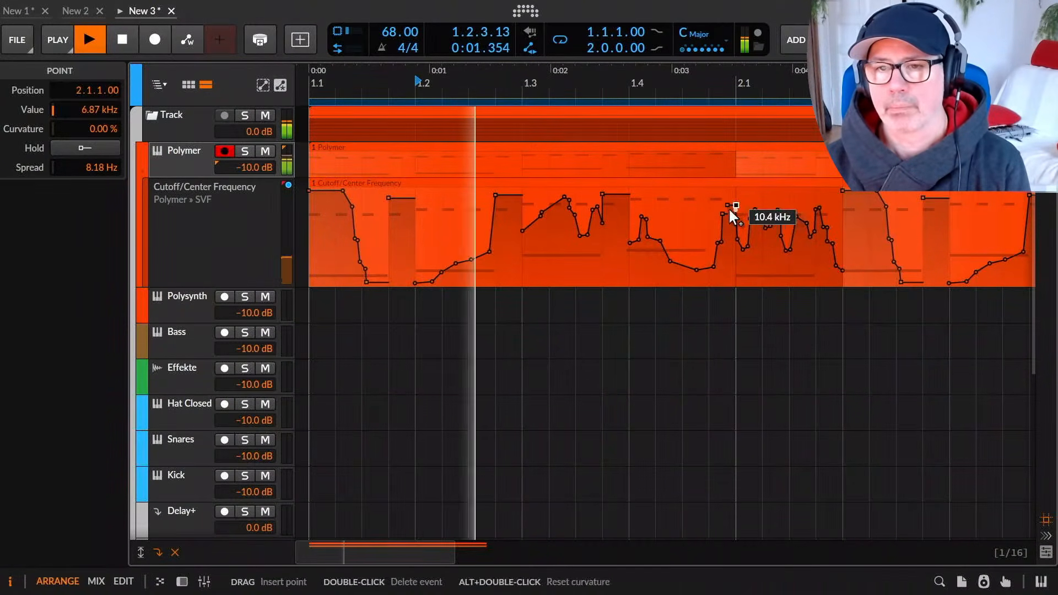
pyautogui.doubleClick(722, 213)
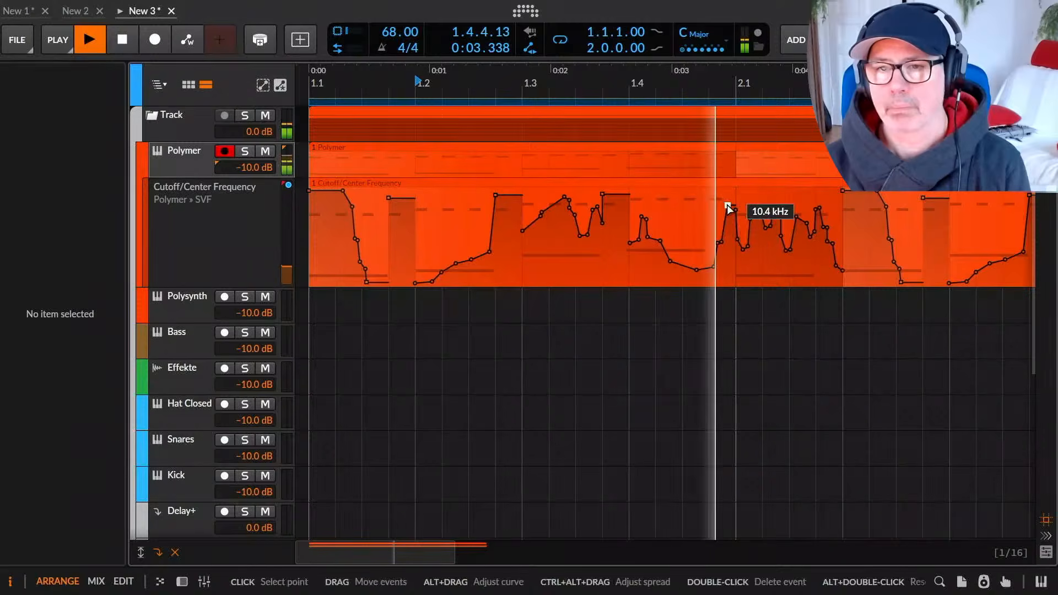
pyautogui.click(728, 207)
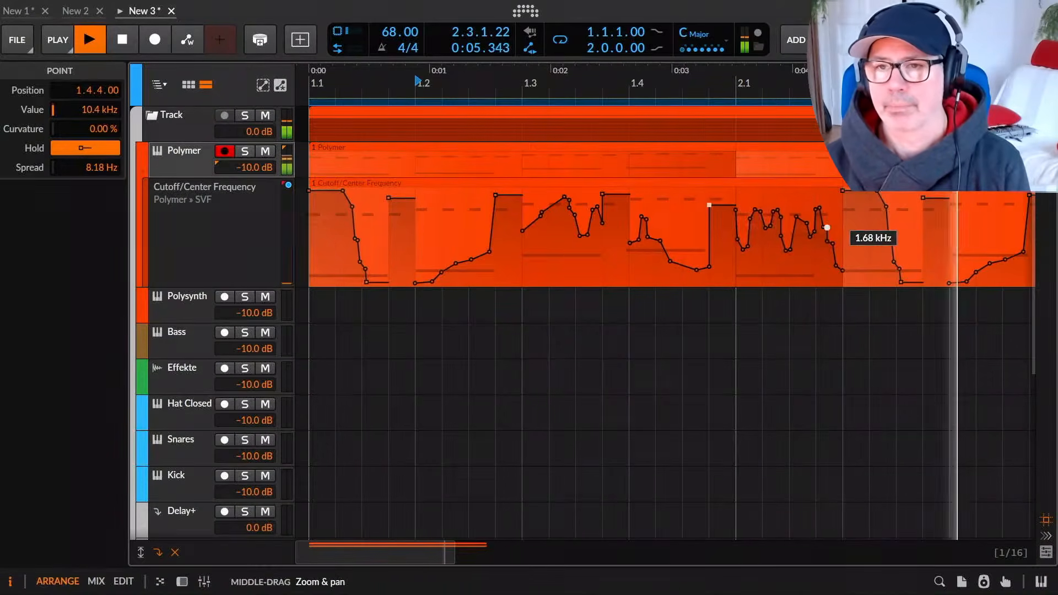
# Move the last cutoff peak to 2.1.4.00 at 6.60 kHz with Hold, and shift the 1.78 kHz point after it to 2.2.1.00.
pyautogui.hscroll(4, 829, 230)
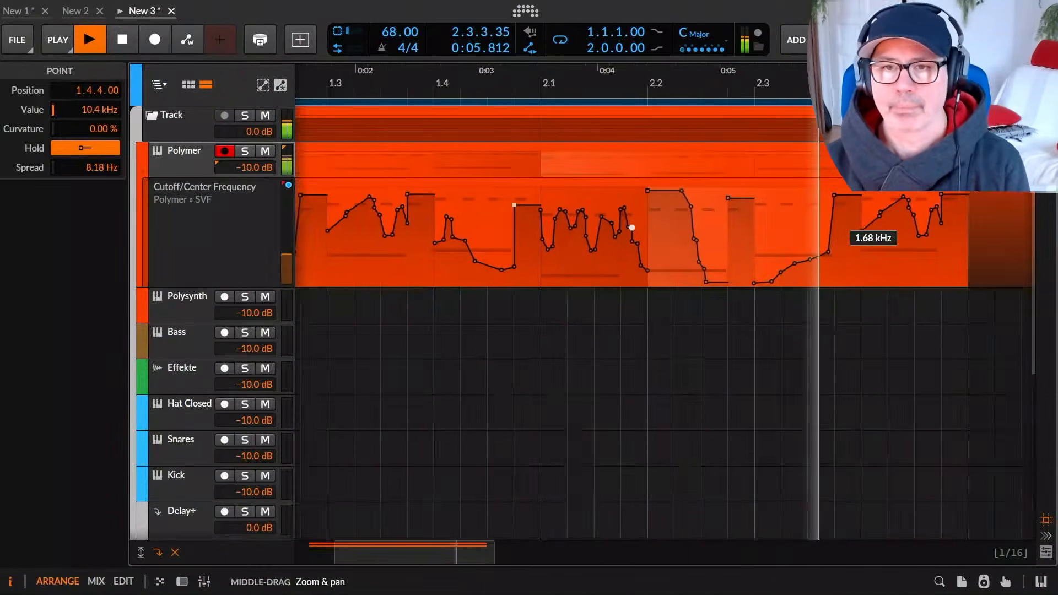
pyautogui.click(617, 209)
pyautogui.moveTo(621, 206)
pyautogui.mouseDown()
pyautogui.moveTo(642, 214)
pyautogui.moveTo(616, 210)
pyautogui.mouseUp()
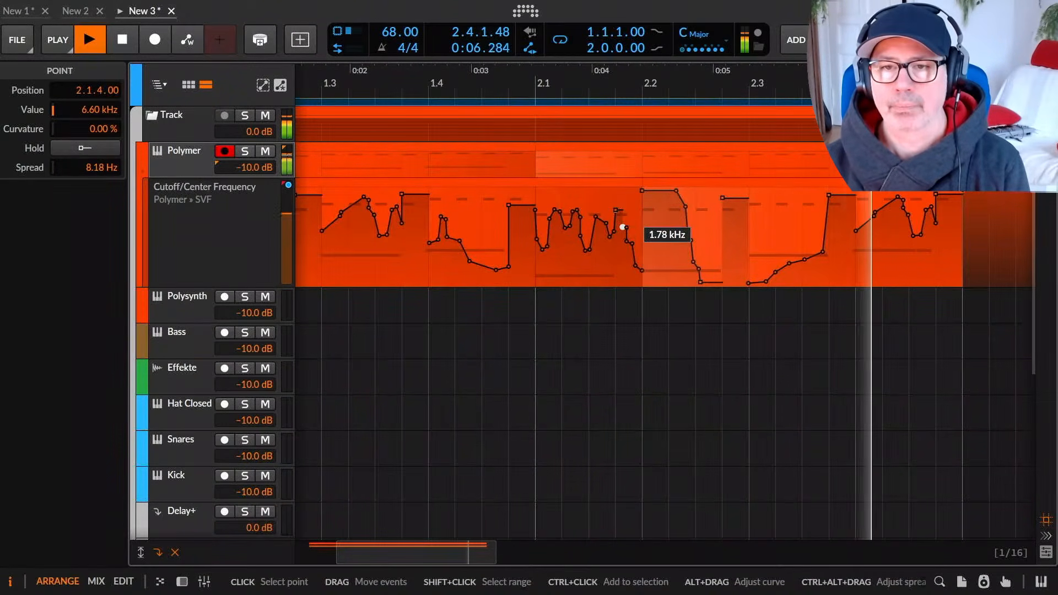
pyautogui.click(623, 227)
pyautogui.moveTo(623, 227); pyautogui.dragTo(641, 227)
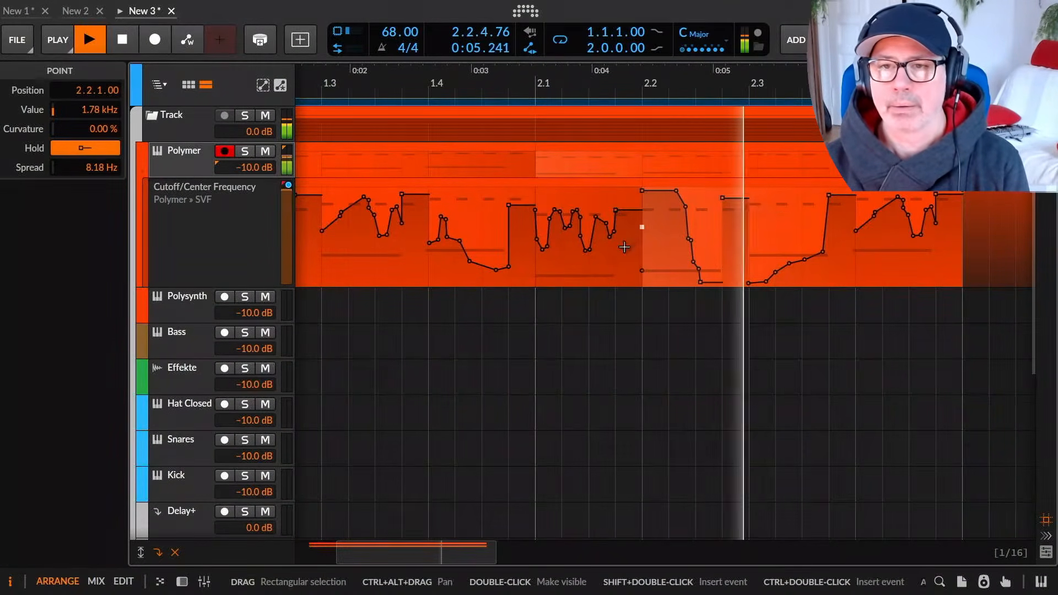
pyautogui.scroll(-3, 594, 247)
pyautogui.scroll(1, 595, 246)
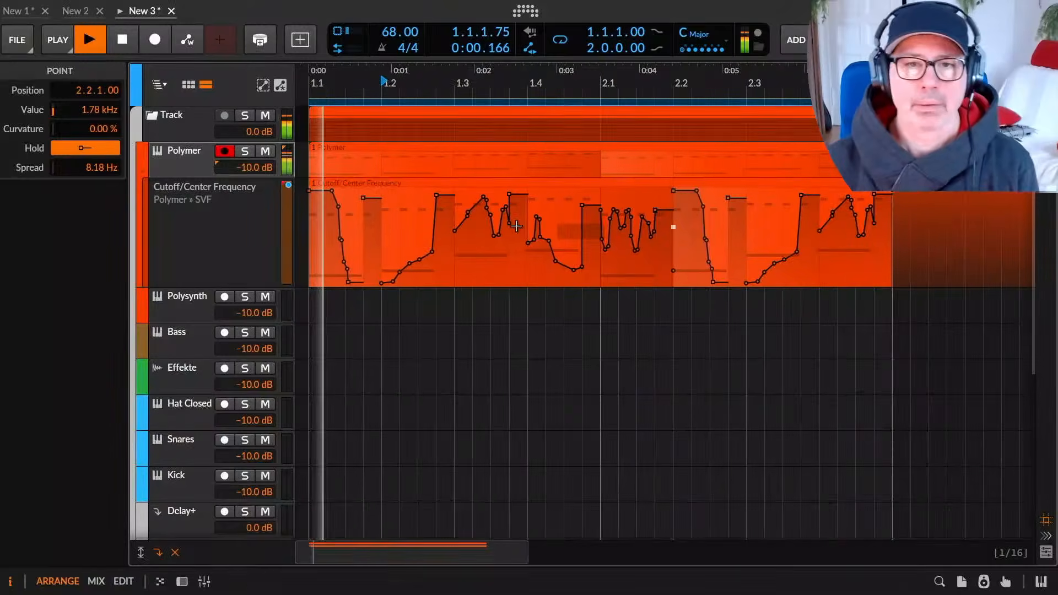
# Select the cutoff automation clip, try a loop start of 1.2.2.00 and return the loop start to 1.1.1.00.
pyautogui.click(525, 182)
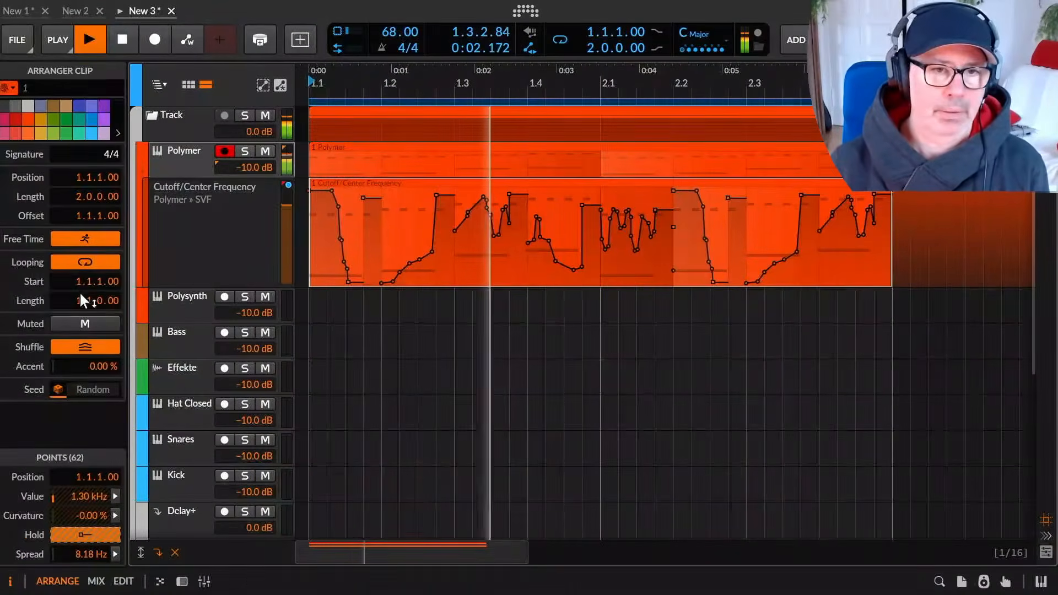
pyautogui.moveTo(100, 281)
pyautogui.mouseDown()
pyautogui.moveTo(100, 270)
pyautogui.moveTo(100, 281)
pyautogui.mouseUp()
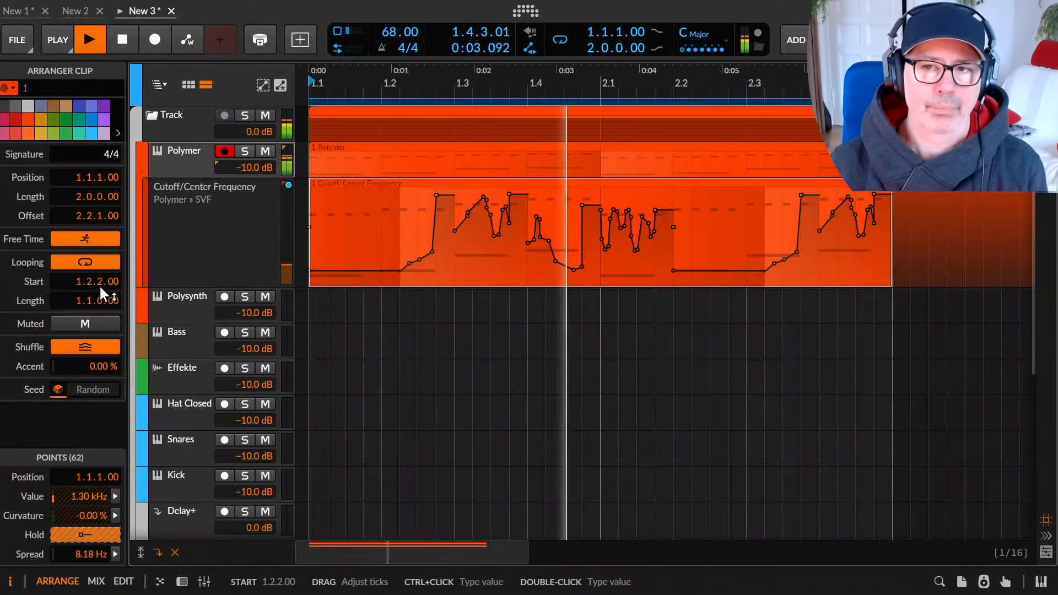
pyautogui.moveTo(97, 282)
pyautogui.mouseDown()
pyautogui.moveTo(97, 291)
pyautogui.moveTo(93, 275)
pyautogui.mouseUp()
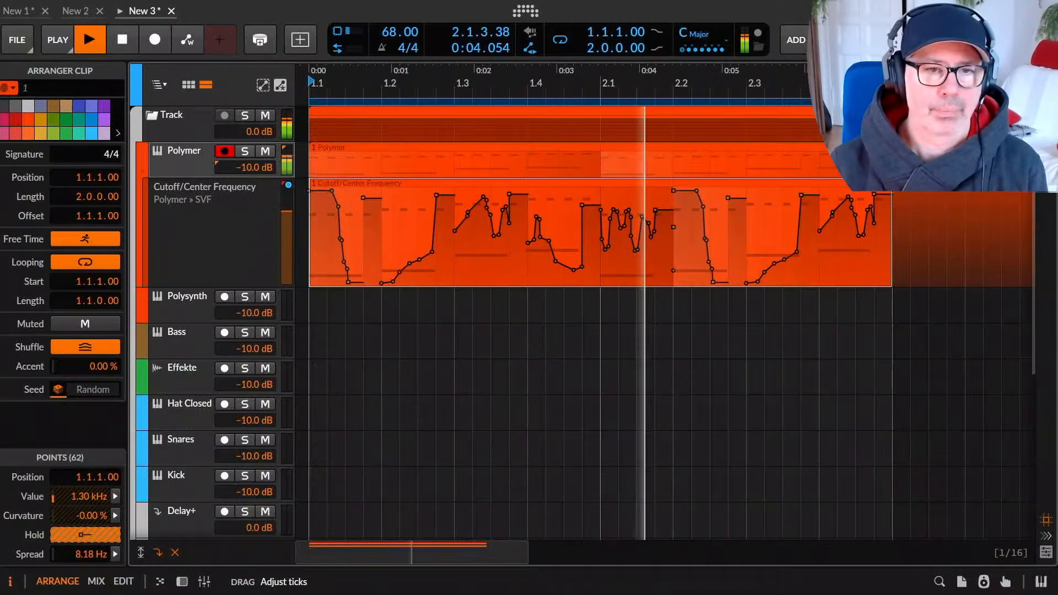
pyautogui.moveTo(101, 277); pyautogui.dragTo(102, 282)
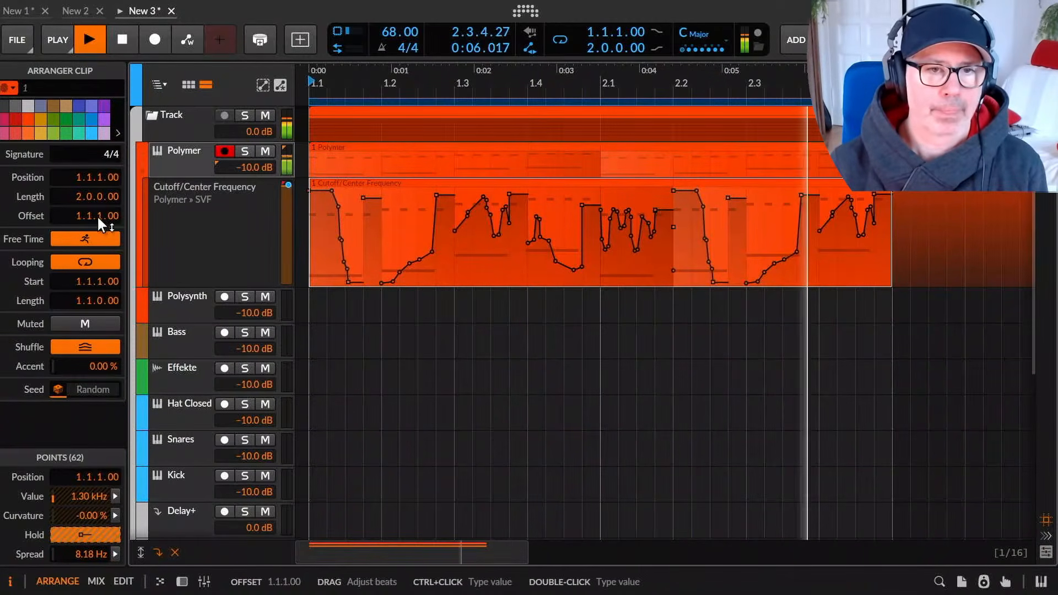
# Try automation clip offsets of 1.1.3.00 and 1.1.4.00, restore the offset to 1.1.1.00 and stop playback.
pyautogui.moveTo(96, 215); pyautogui.dragTo(95, 209)
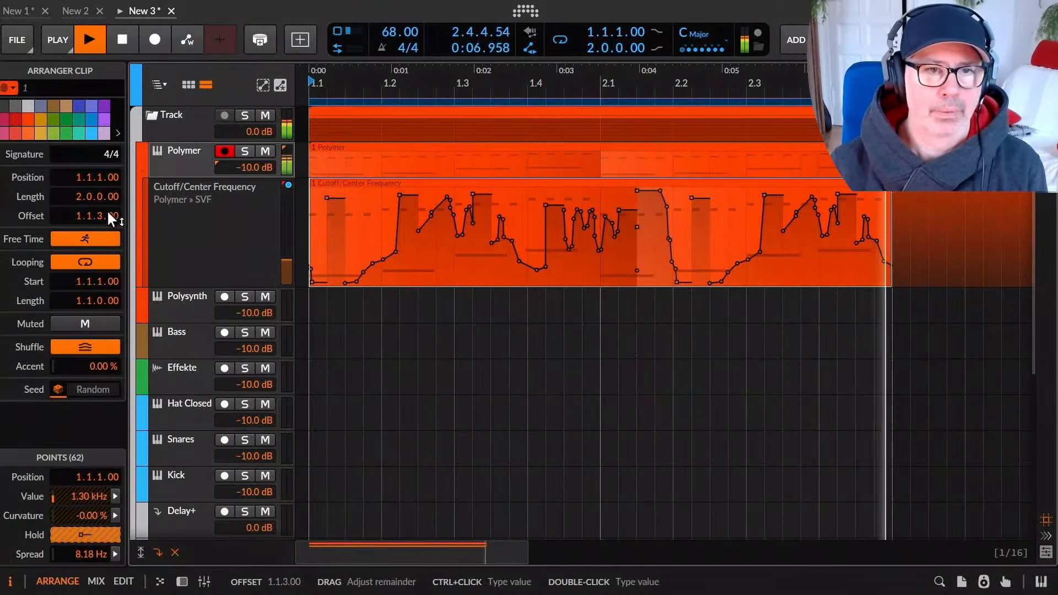
pyautogui.moveTo(100, 215); pyautogui.dragTo(101, 211)
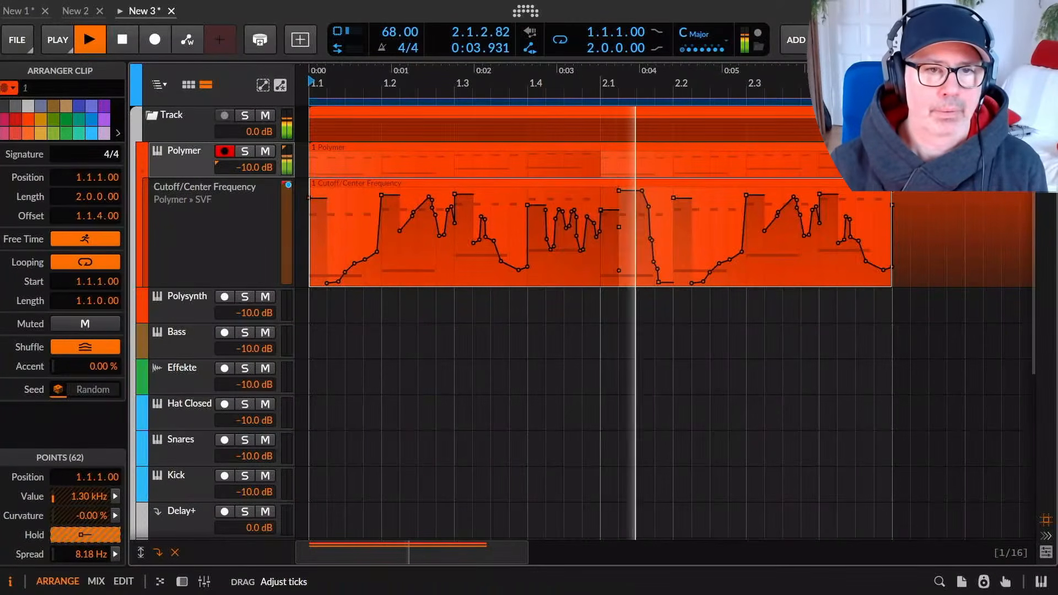
pyautogui.moveTo(100, 217); pyautogui.dragTo(101, 228)
pyautogui.press('space')
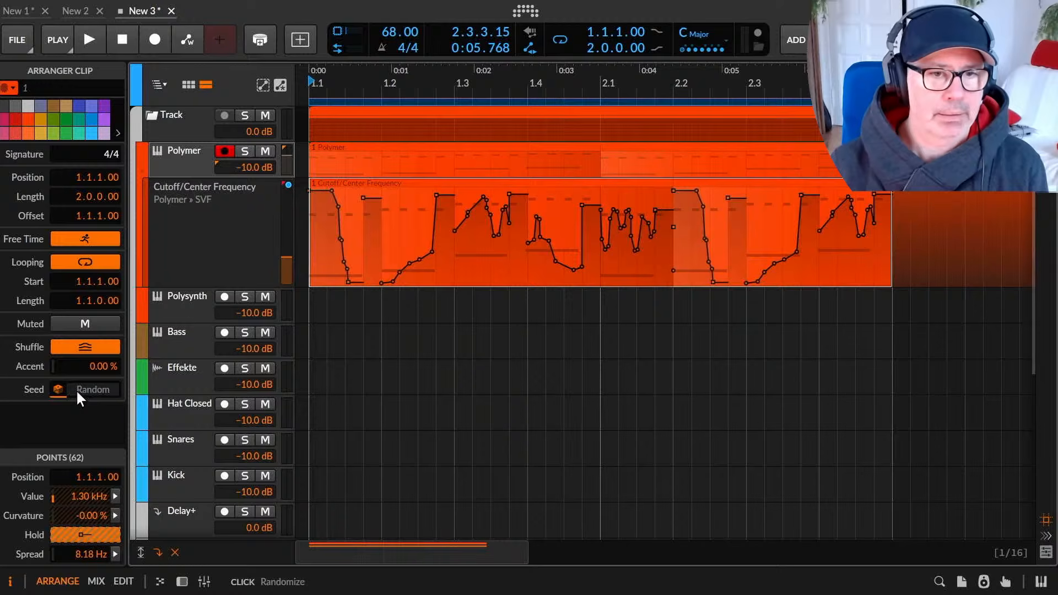
# Try the clip's Accent at 100 % and at -60 % during playback, reset it to 0.00 % and stop playback.
pyautogui.moveTo(103, 366); pyautogui.dragTo(104, 309)
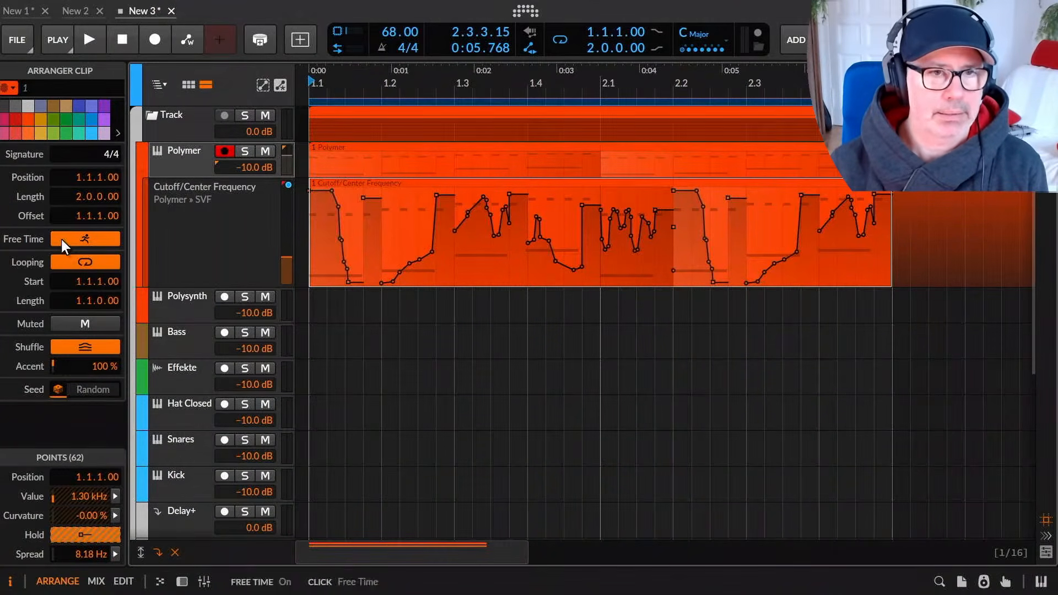
pyautogui.press('space')
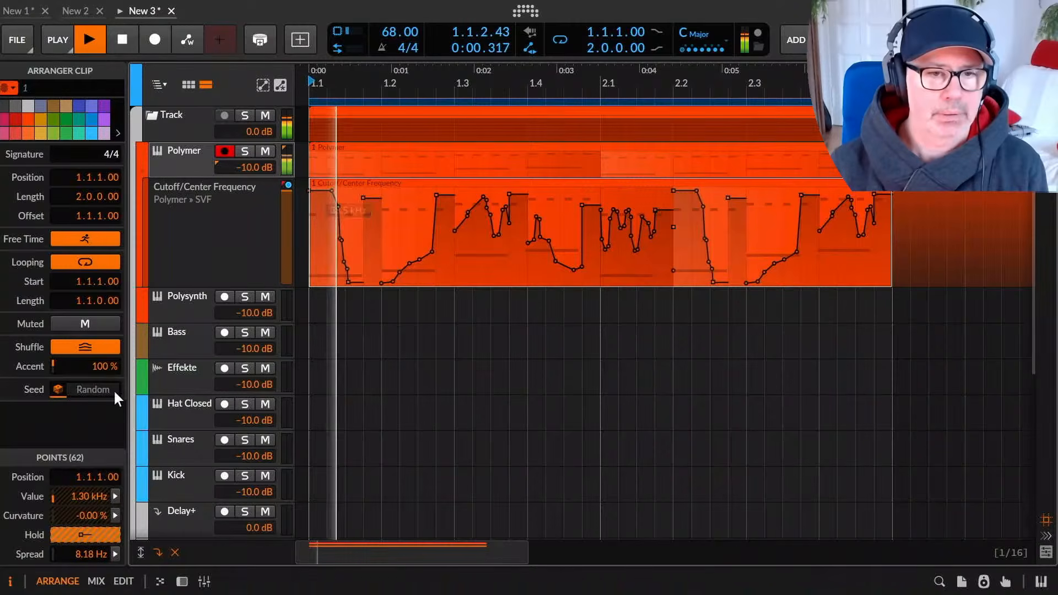
pyautogui.moveTo(99, 366); pyautogui.dragTo(98, 477)
pyautogui.moveTo(97, 366); pyautogui.dragTo(97, 344)
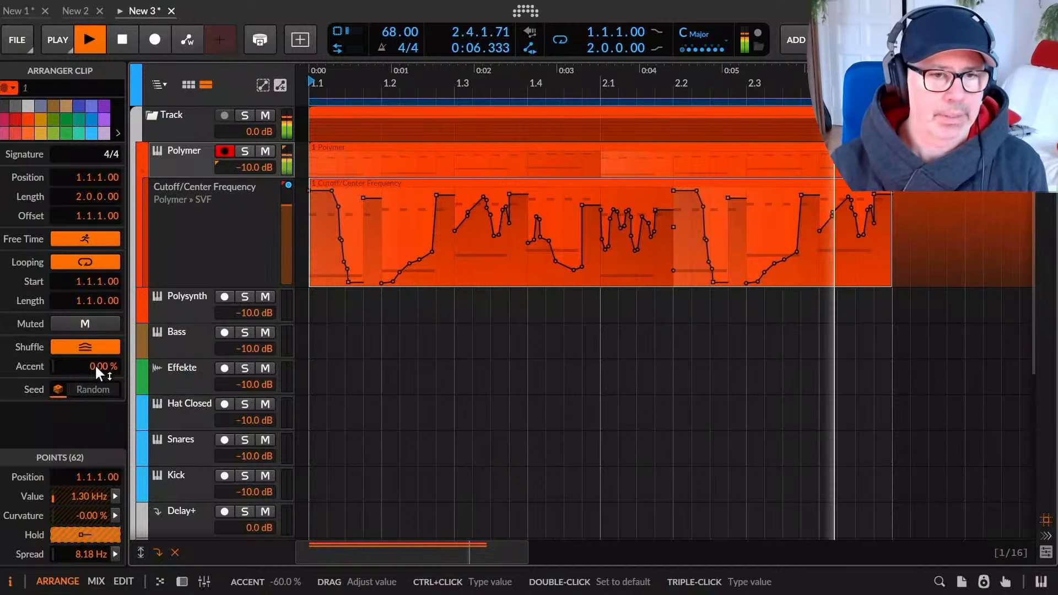
pyautogui.doubleClick(95, 364)
pyautogui.press('space')
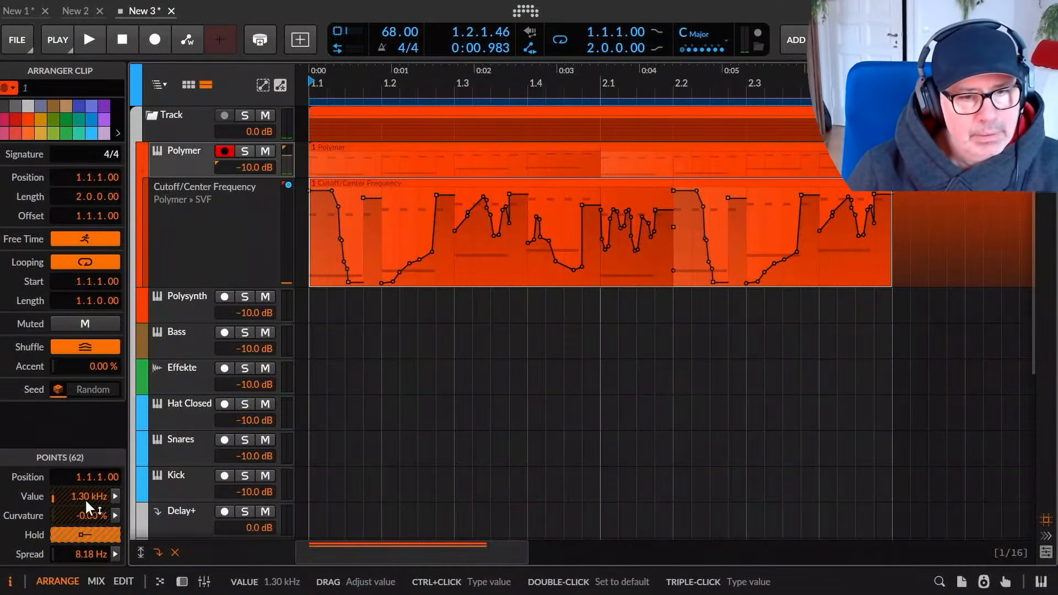
# Examine the Value and Spread histograms for all points of the cutoff automation clip.
pyautogui.click(115, 495)
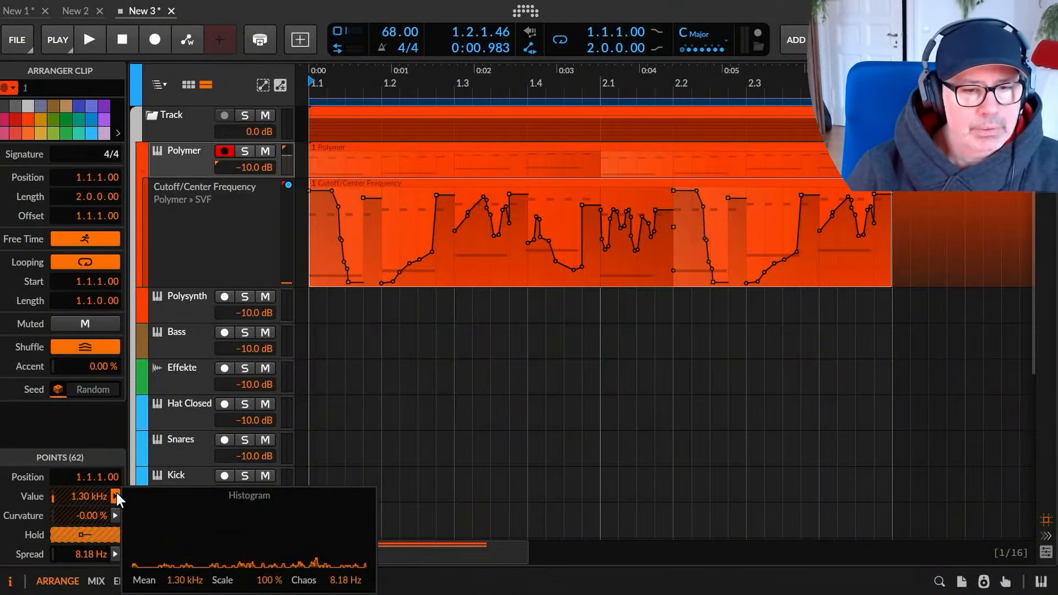
pyautogui.click(115, 495)
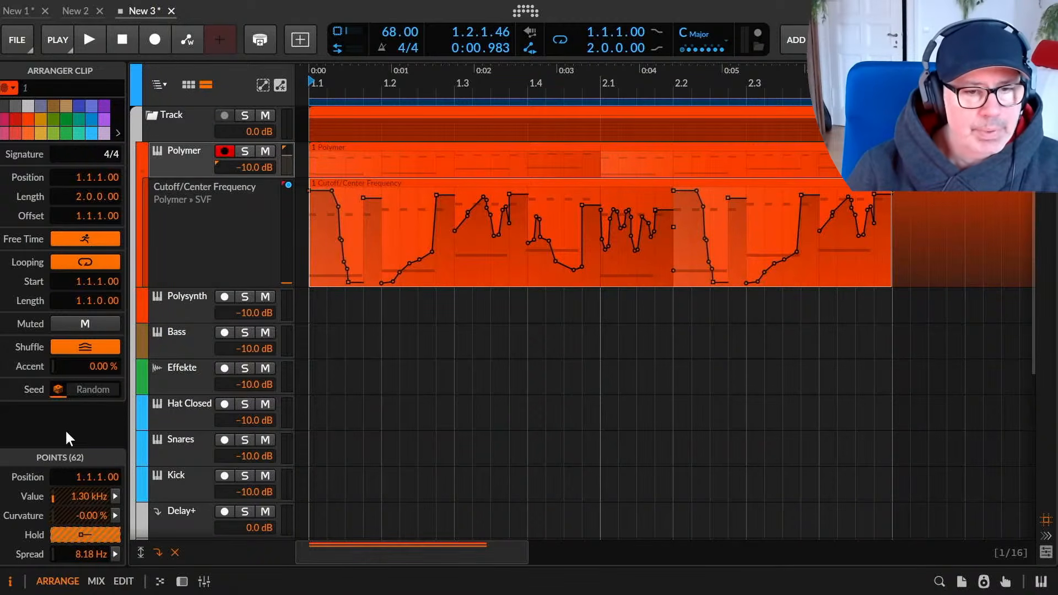
pyautogui.click(116, 553)
pyautogui.click(115, 552)
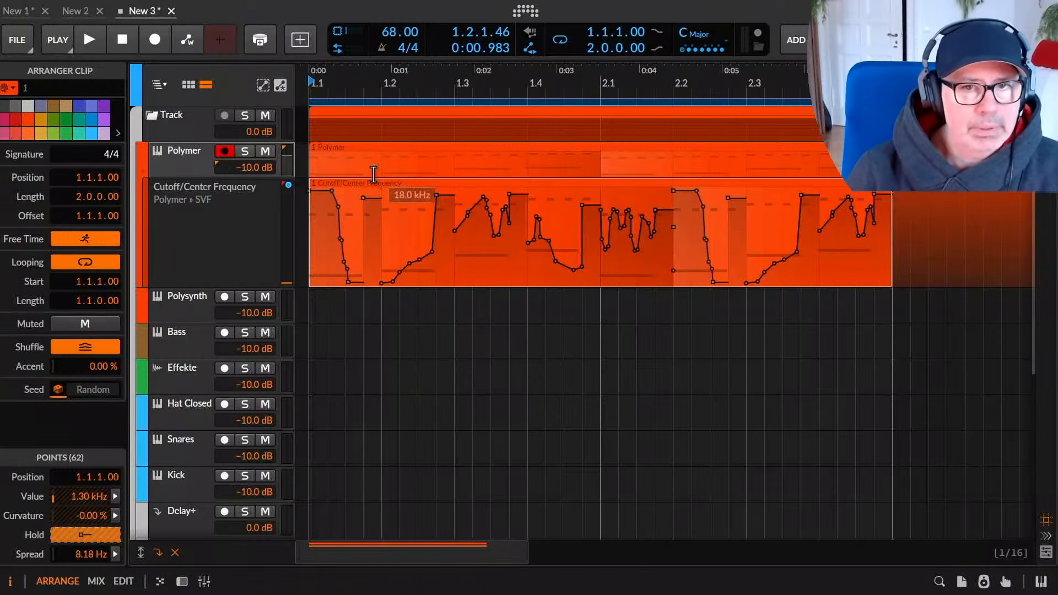
# Select the cutoff points across the first bar and its repeat, check their histograms, and raise their Spread to 21.4 Hz.
pyautogui.click(348, 195)
pyautogui.click(347, 201)
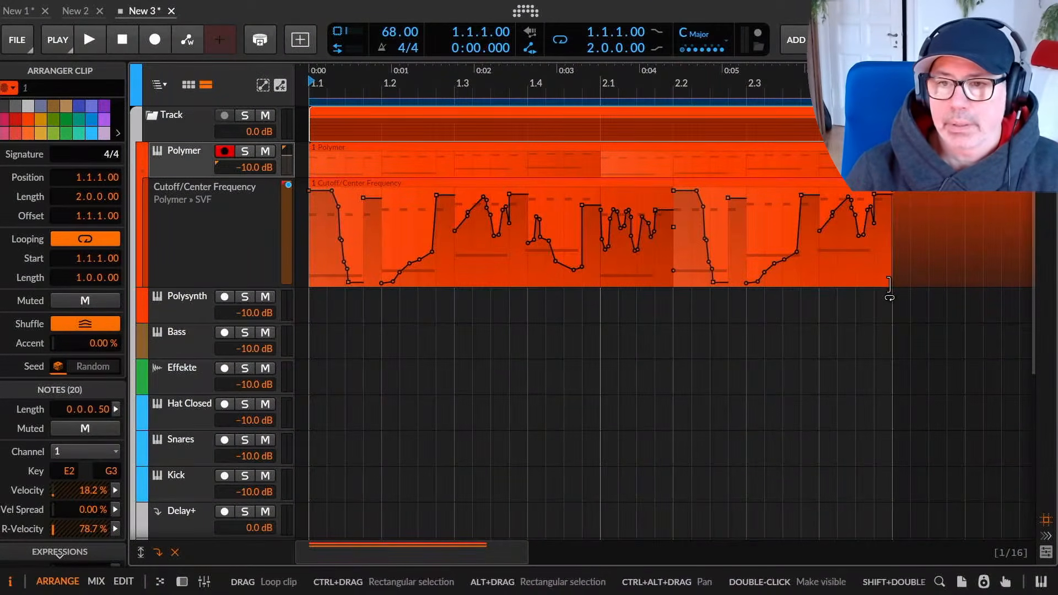
pyautogui.moveTo(589, 279); pyautogui.dragTo(322, 182)
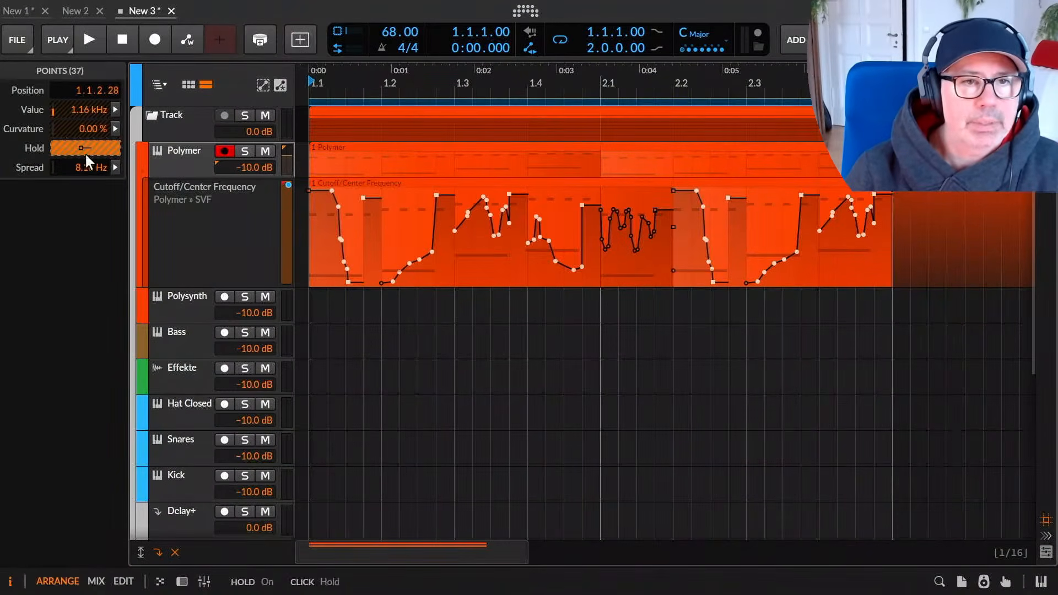
pyautogui.click(115, 167)
pyautogui.click(115, 166)
pyautogui.click(115, 110)
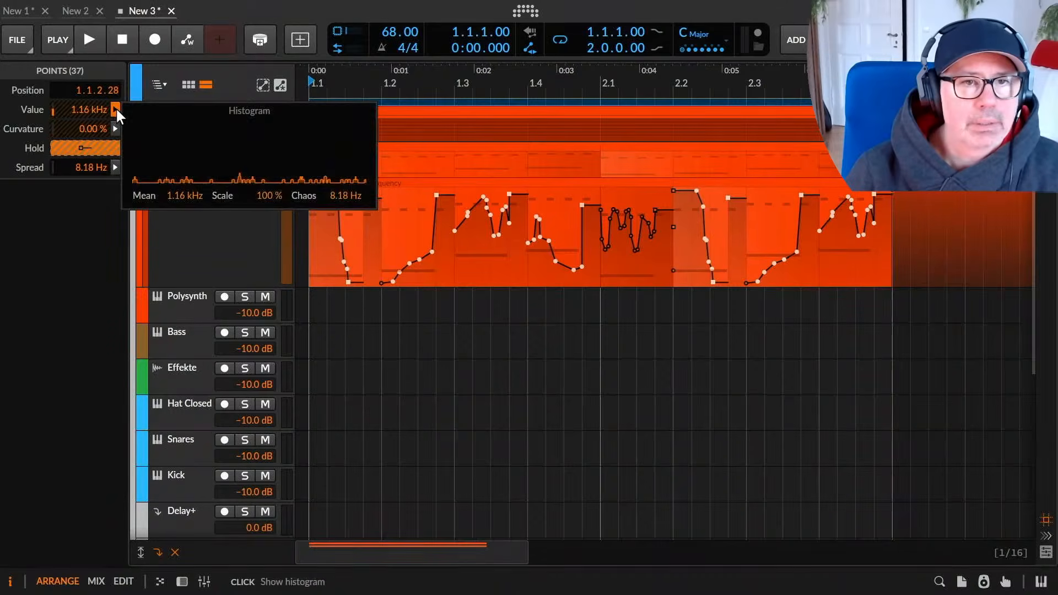
pyautogui.click(115, 125)
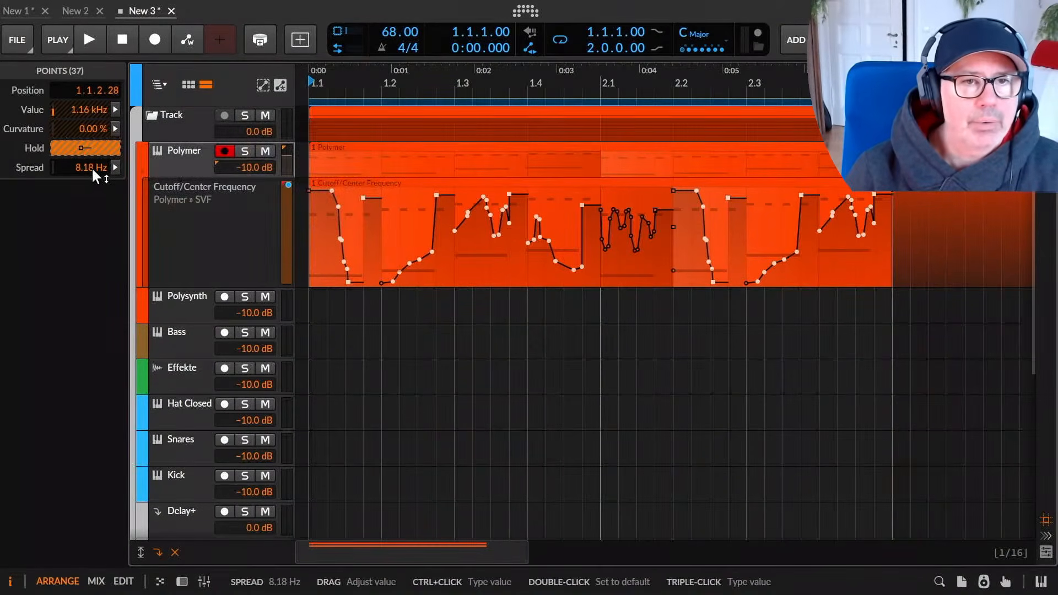
pyautogui.moveTo(88, 167); pyautogui.dragTo(88, 157)
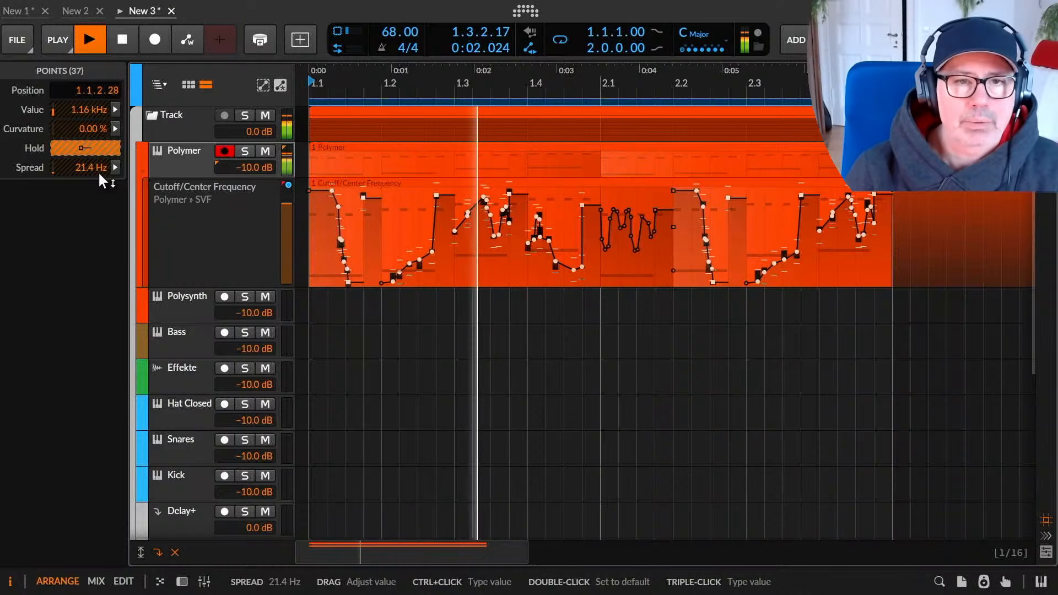
# Try a fixed seed instead of Random on the cutoff automation clip and play it back.
pyautogui.click(355, 180)
pyautogui.click(93, 389)
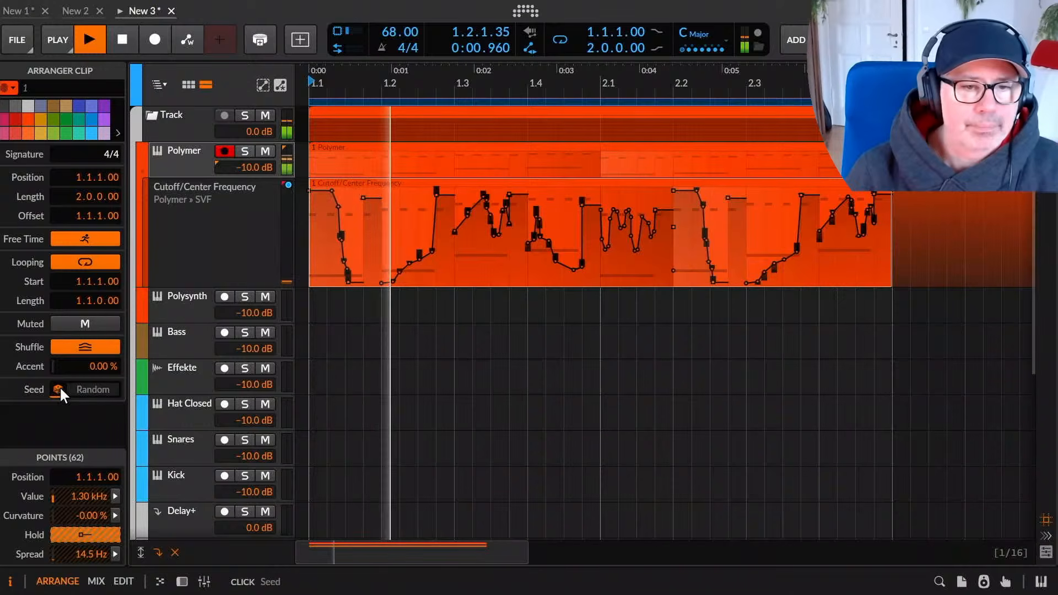
pyautogui.press('space')
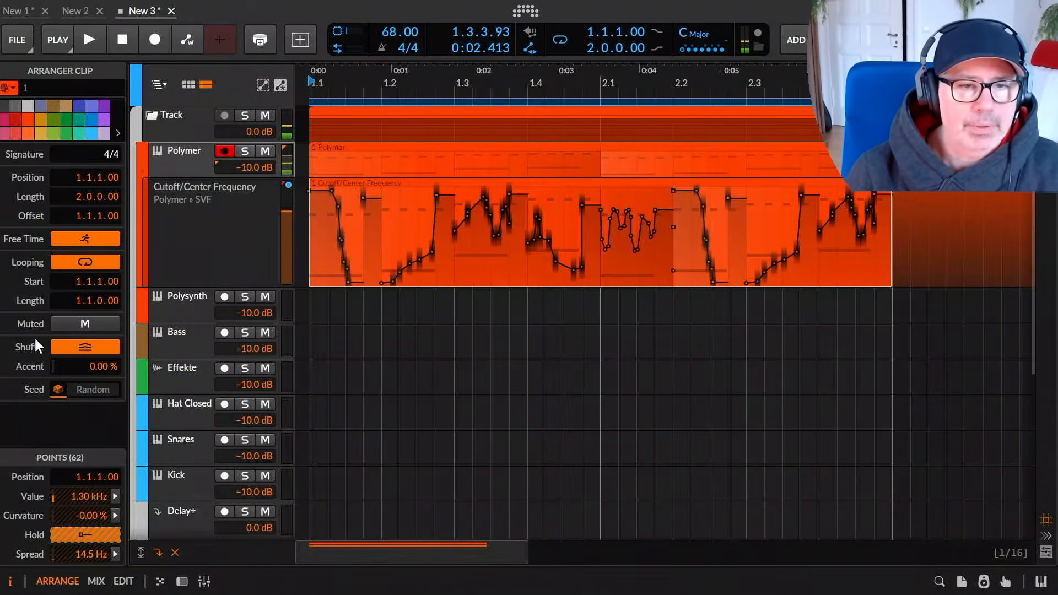
pyautogui.press('space')
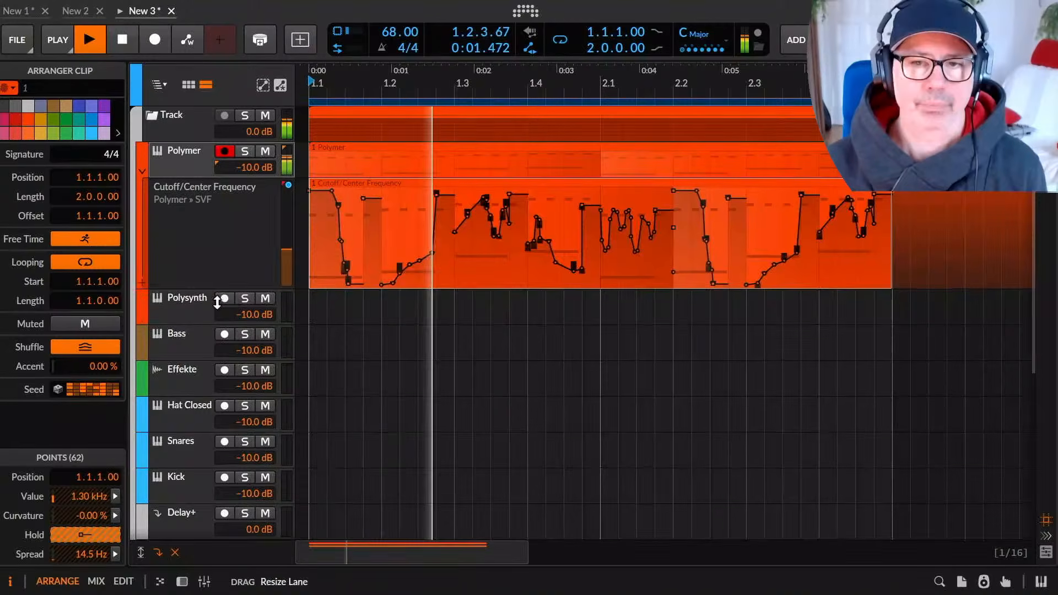
# Enlarge the Cutoff/Center Frequency lane to examine the fixed-seed point values during playback, and stop playback.
pyautogui.moveTo(187, 287); pyautogui.dragTo(186, 424)
pyautogui.moveTo(312, 323); pyautogui.dragTo(312, 348)
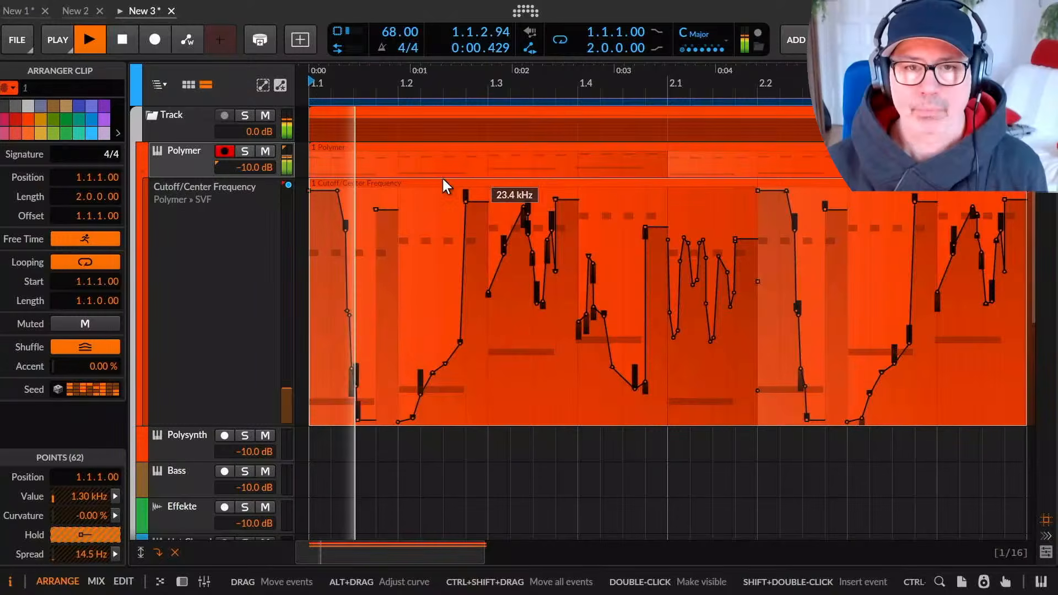
pyautogui.press('space')
pyautogui.press('space')
pyautogui.press('space')
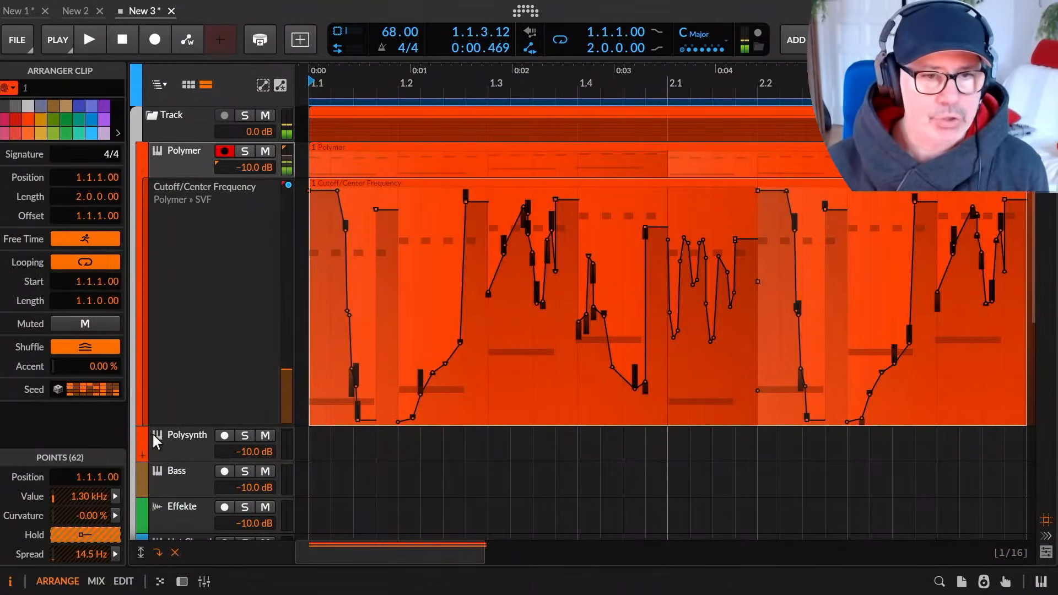
# Return the clip's seed to Random, try its Accent amount and reset it to 0.00 %, and audition the result.
pyautogui.click(70, 389)
pyautogui.moveTo(102, 369); pyautogui.dragTo(101, 351)
pyautogui.tripleClick(101, 368)
pyautogui.press('space')
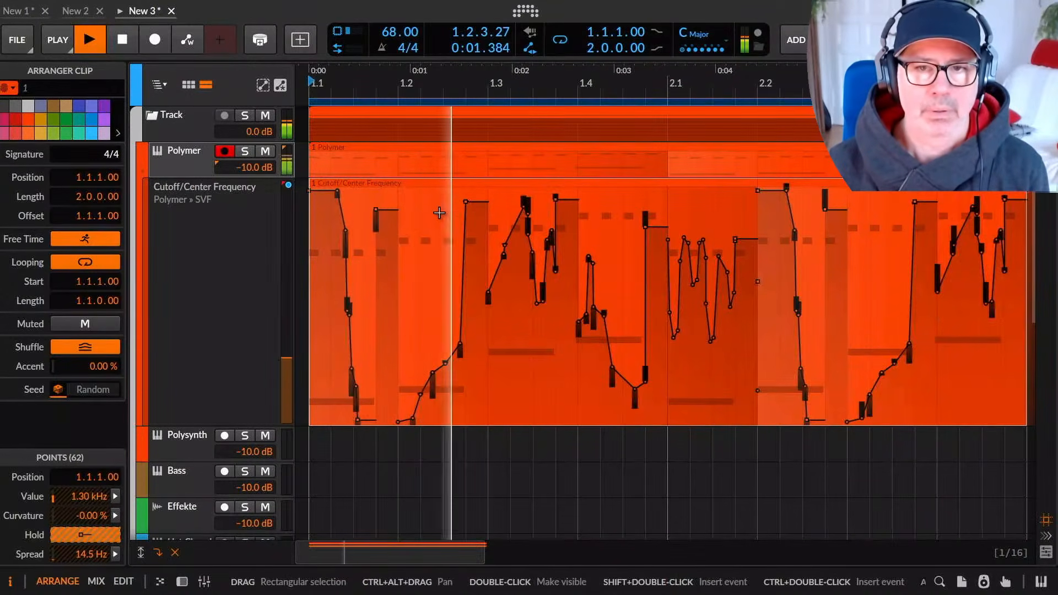
pyautogui.press('space')
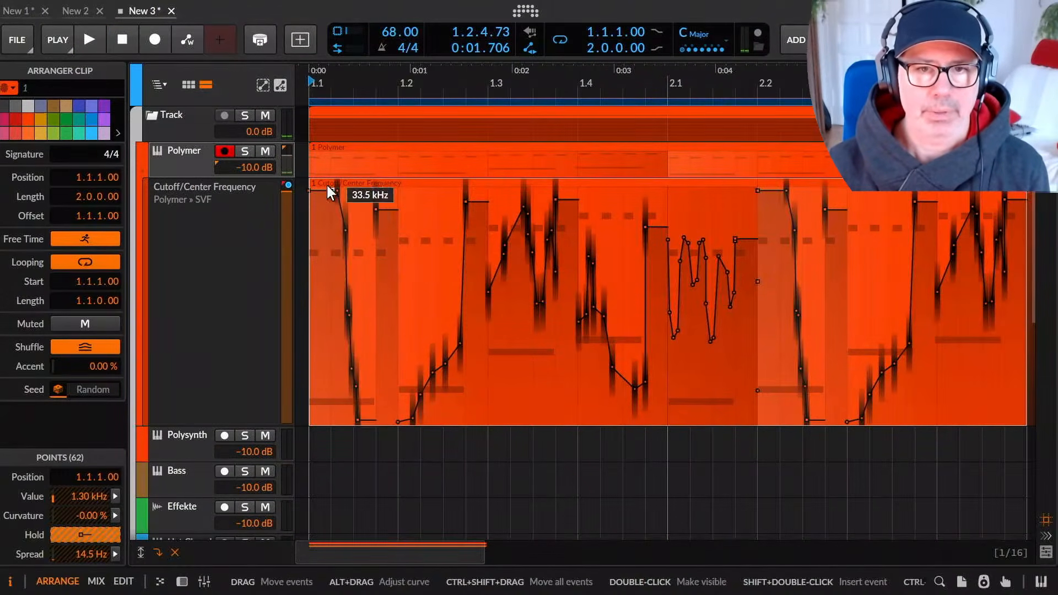
# Select all cutoff automation points, raise their Spread to 342 Hz, and audition the clip.
pyautogui.moveTo(314, 421); pyautogui.dragTo(705, 172)
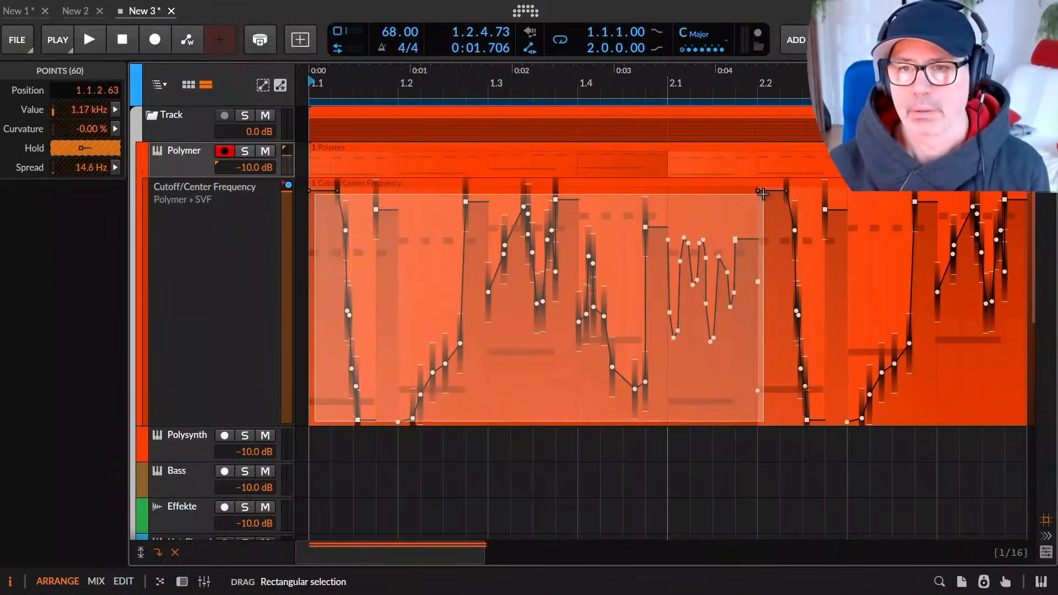
pyautogui.moveTo(75, 166)
pyautogui.mouseDown()
pyautogui.moveTo(75, 141)
pyautogui.moveTo(75, 156)
pyautogui.mouseUp()
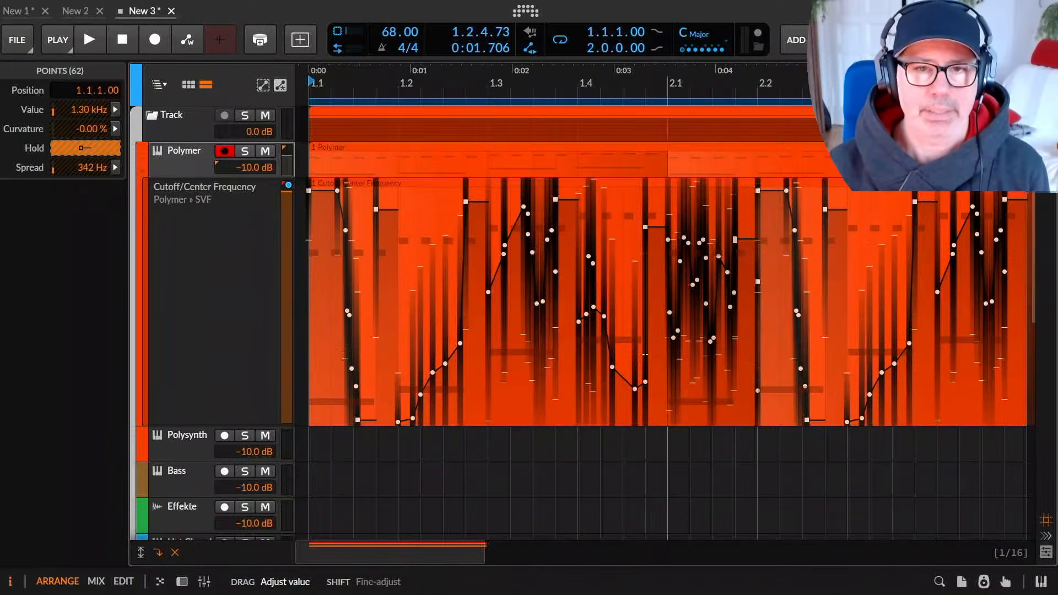
pyautogui.click(402, 178)
pyautogui.press('space')
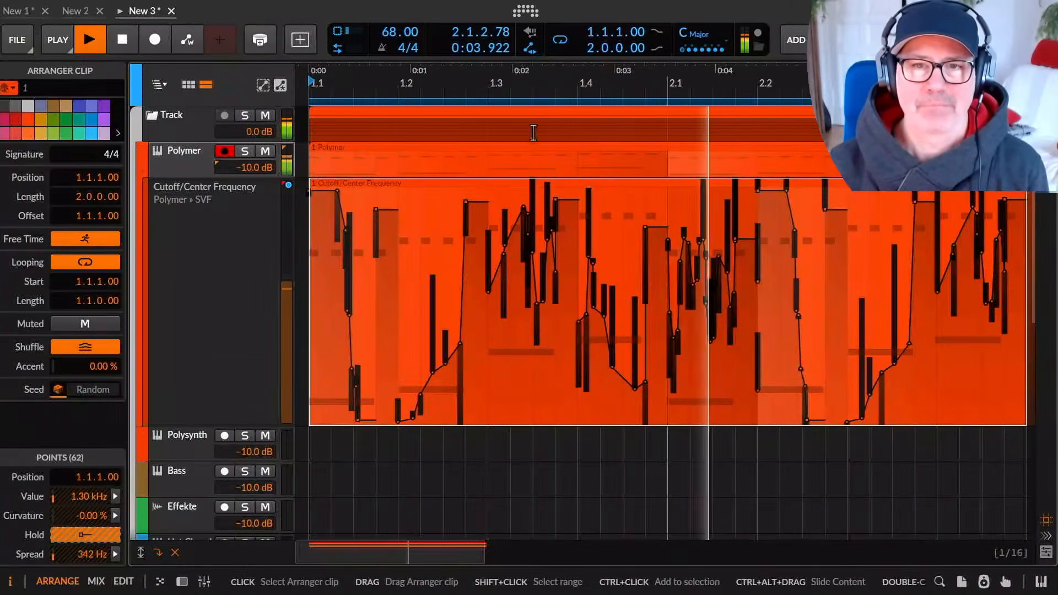
pyautogui.moveTo(532, 83); pyautogui.dragTo(532, 55)
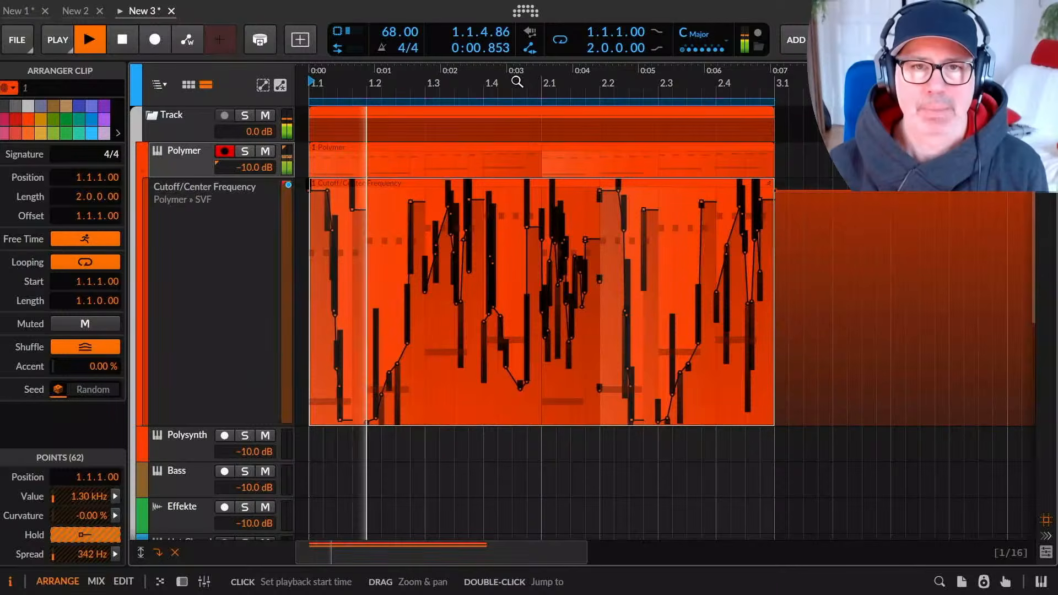
pyautogui.press('space')
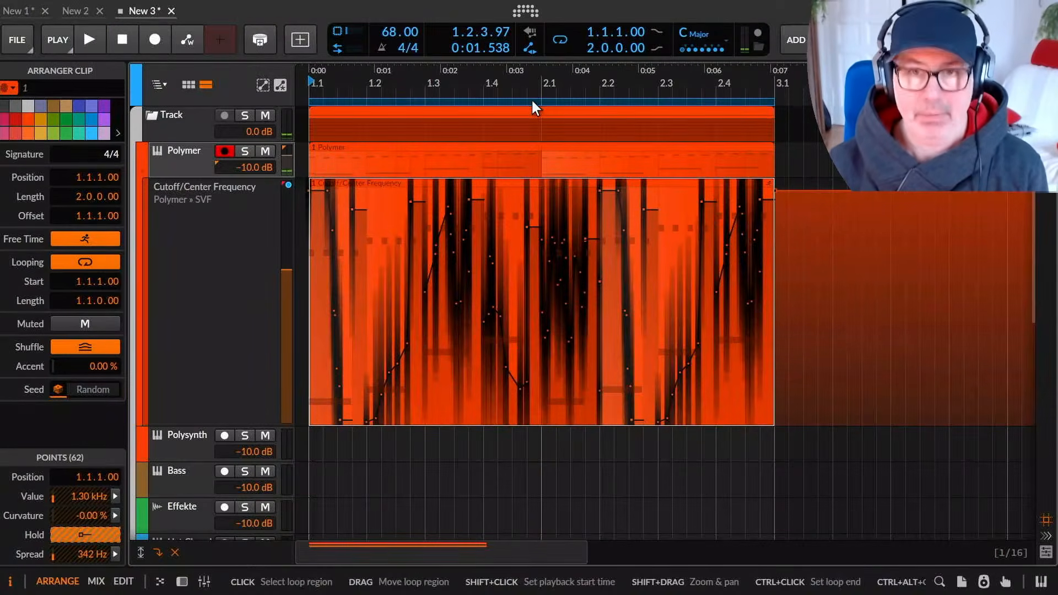
# Shorten the arranger loop region to one bar, 1.0.0.00, and audition the randomised cutoff automation.
pyautogui.moveTo(531, 98); pyautogui.dragTo(547, 111)
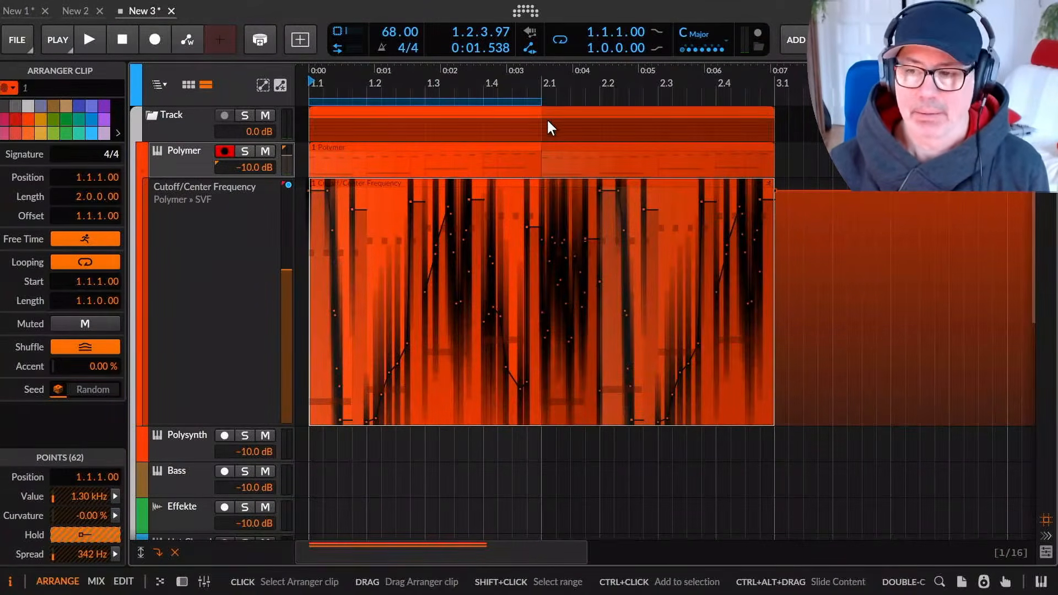
pyautogui.press('space')
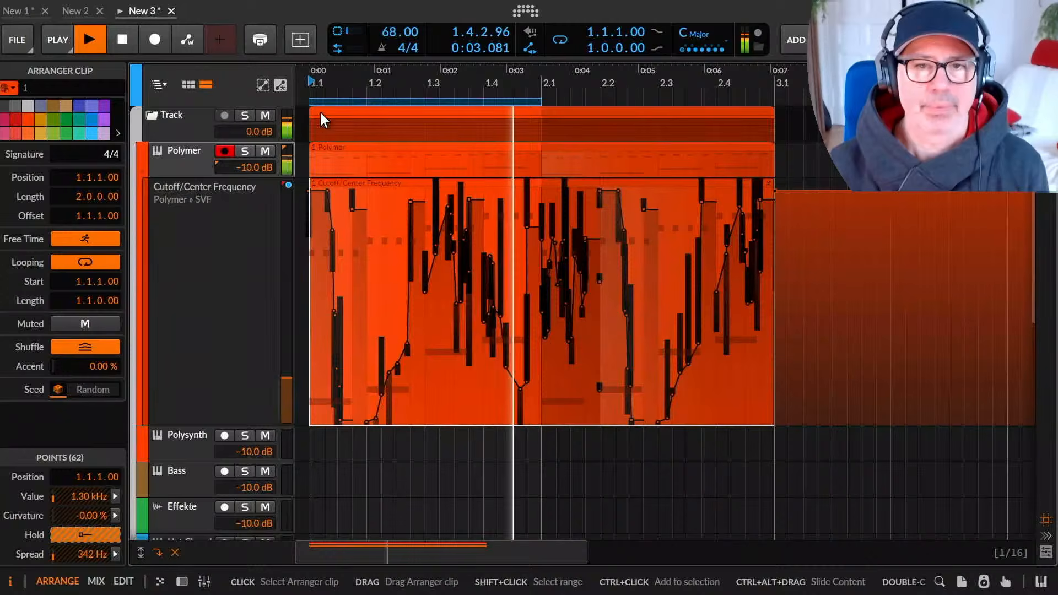
pyautogui.press('space')
# Switch to the Bitwig 6.0 Beta 13 release notes in the browser and read the Improvements on Create Automation Clip.
pyautogui.click(606, 14)
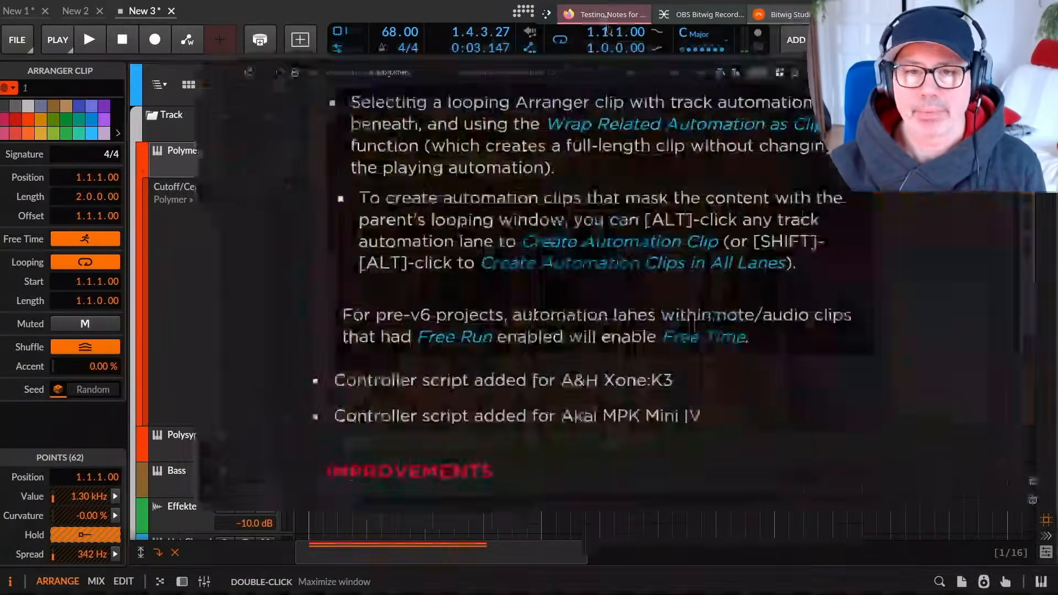
pyautogui.scroll(-5, 580, 310)
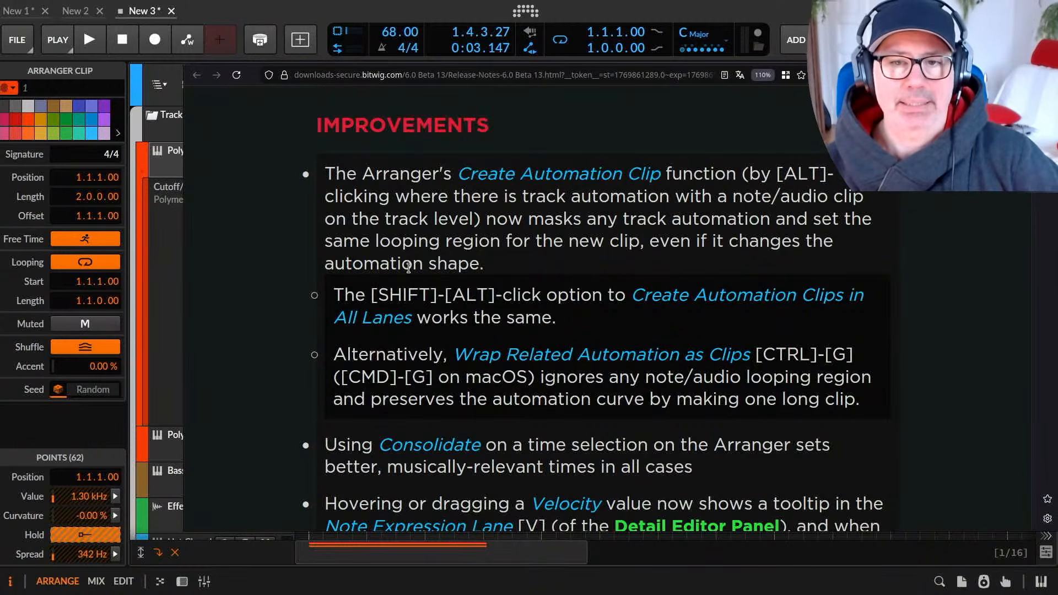
pyautogui.scroll(-3, 600, 268)
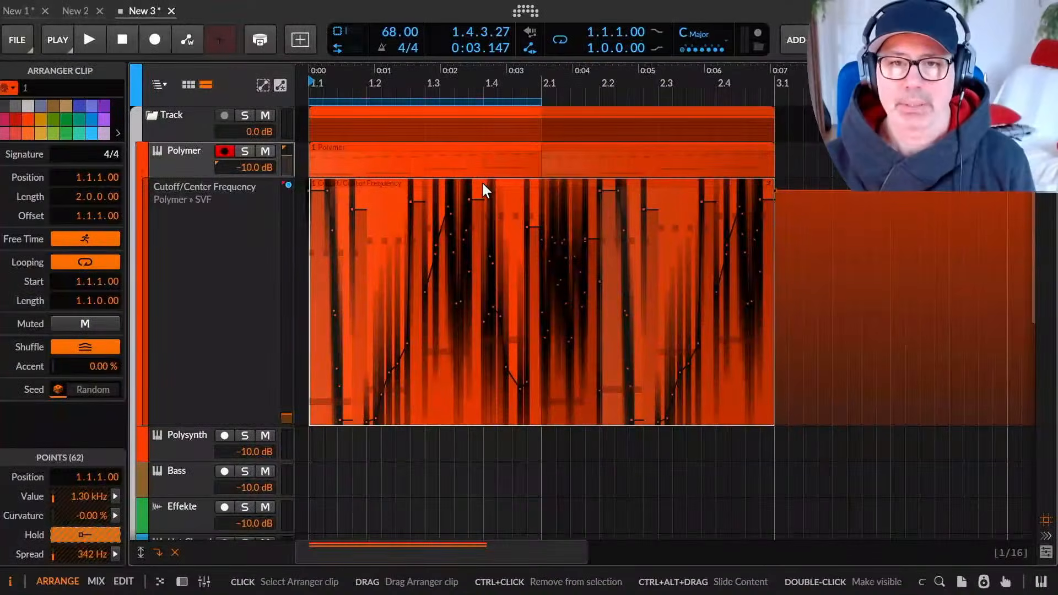
# Replace the cutoff automation clip with a newly created one containing a point at 1.4, and compare its looping settings with the Polymer clip.
pyautogui.press('Delete')
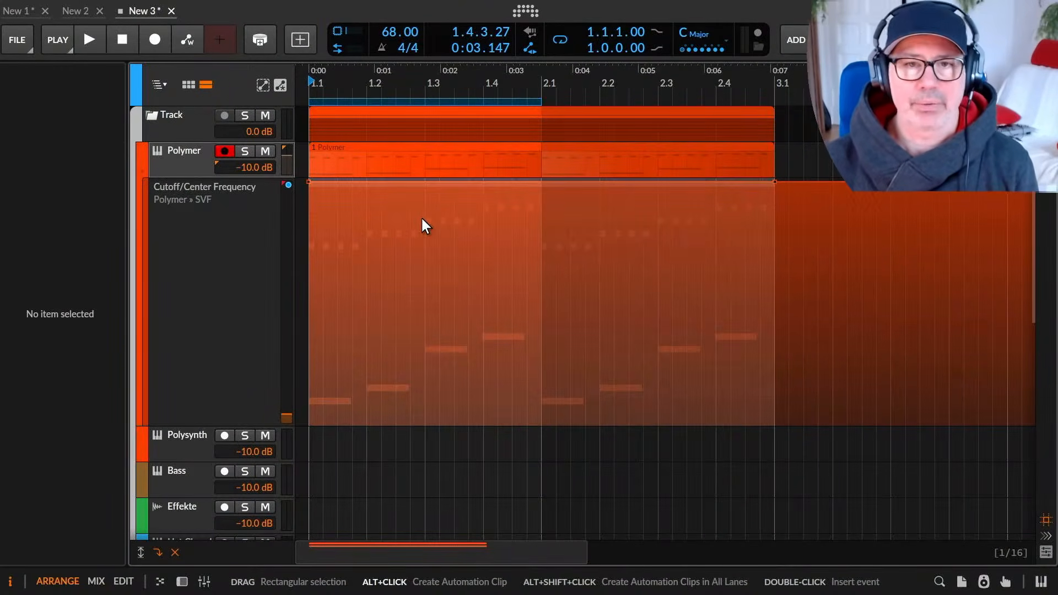
pyautogui.keyDown('alt'); pyautogui.click(421, 217); pyautogui.keyUp('alt')
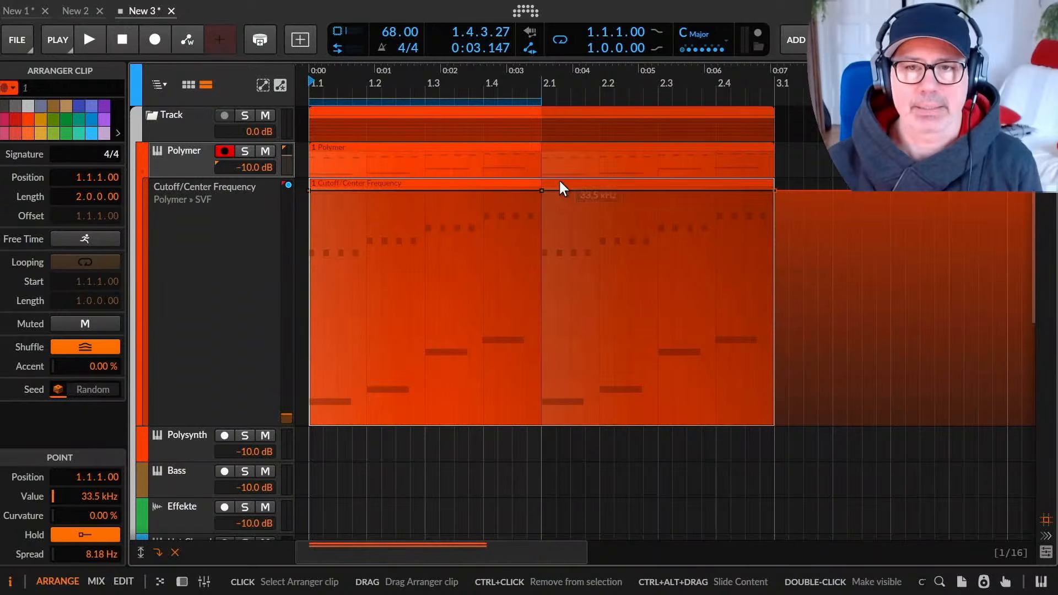
pyautogui.click(484, 191)
pyautogui.click(435, 151)
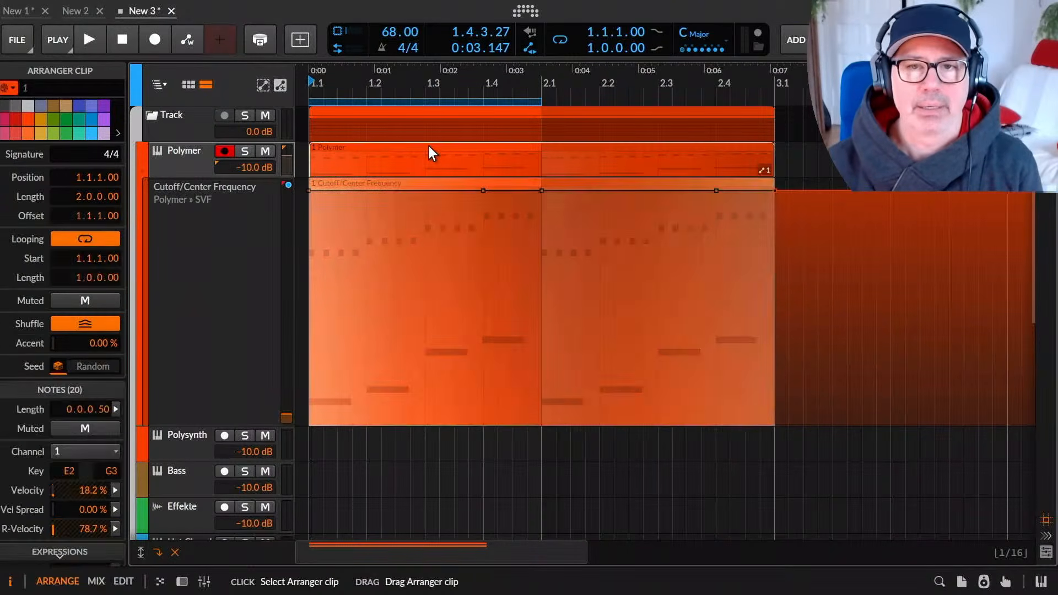
pyautogui.click(431, 183)
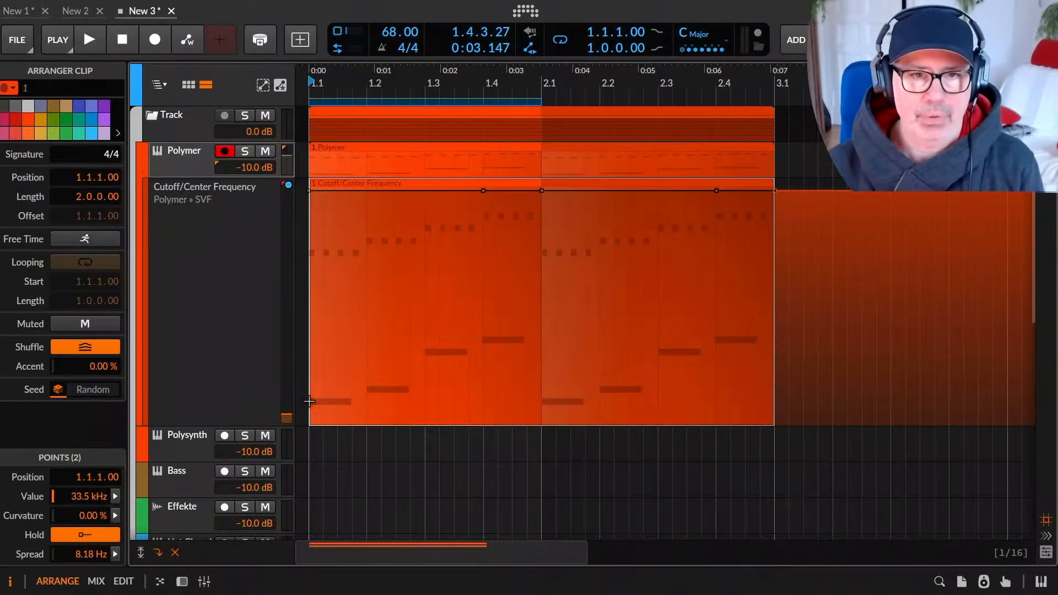
# Add an automation lane for Polymer's Device Shuffle parameter below the cutoff lane.
pyautogui.click(142, 420)
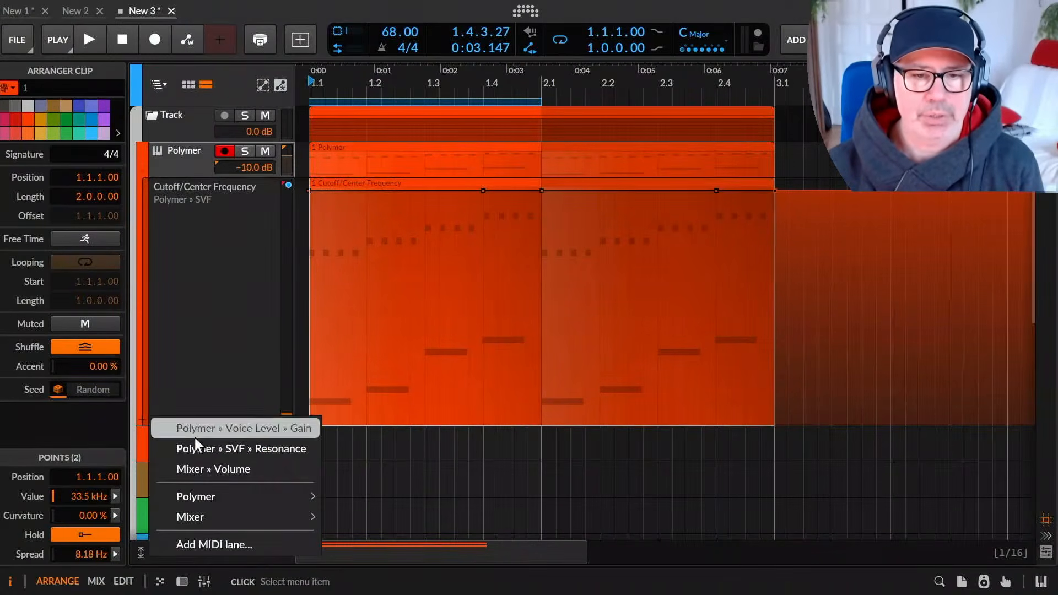
pyautogui.moveTo(256, 492)
pyautogui.click(358, 499)
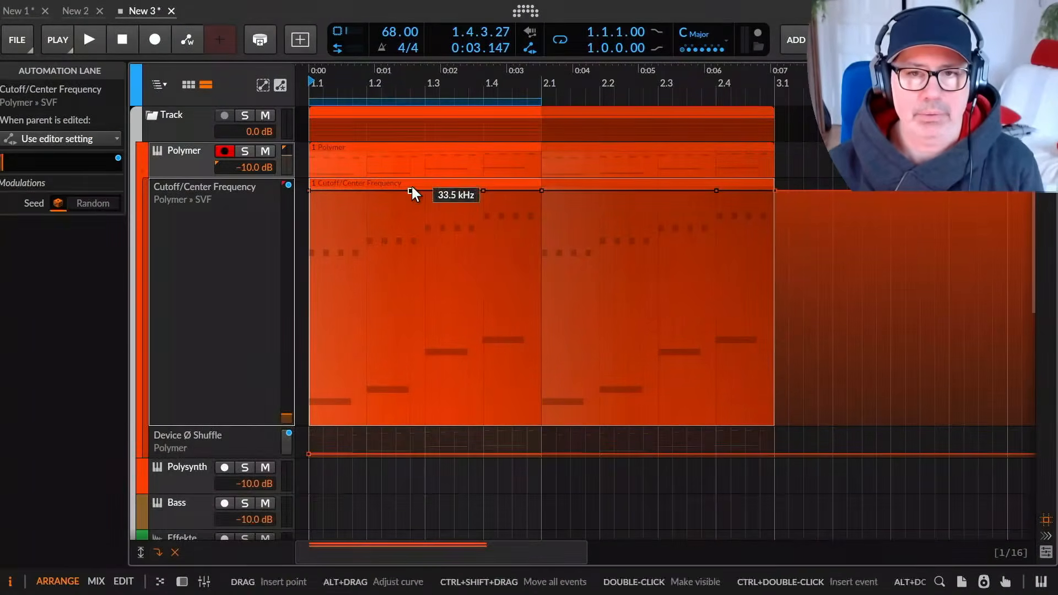
# Replace the cutoff automation clip with new automation clips in all Polymer lanes, and check the release notes on wrapping related automation.
pyautogui.press('Delete')
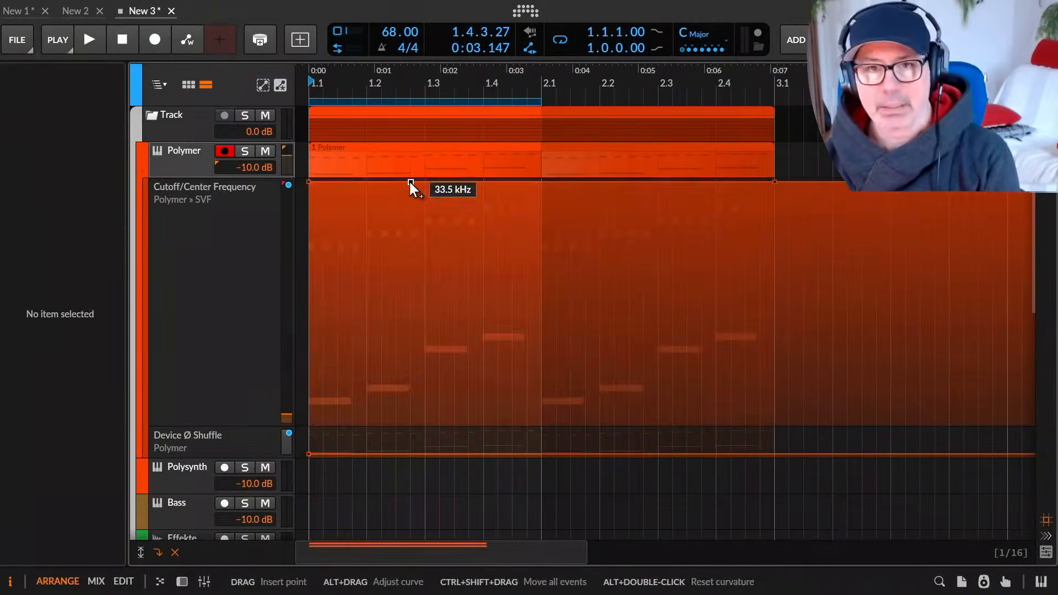
pyautogui.keyDown('alt'); pyautogui.keyDown('shift'); pyautogui.click(515, 271); pyautogui.keyUp('shift'); pyautogui.keyUp('alt')
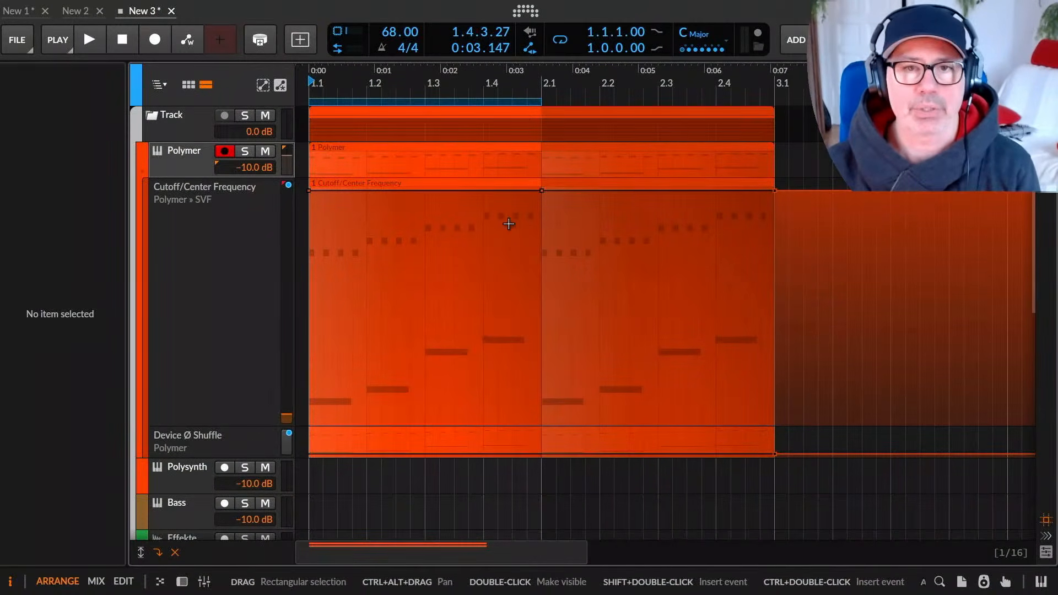
pyautogui.hotkey('alt', 'Tab')
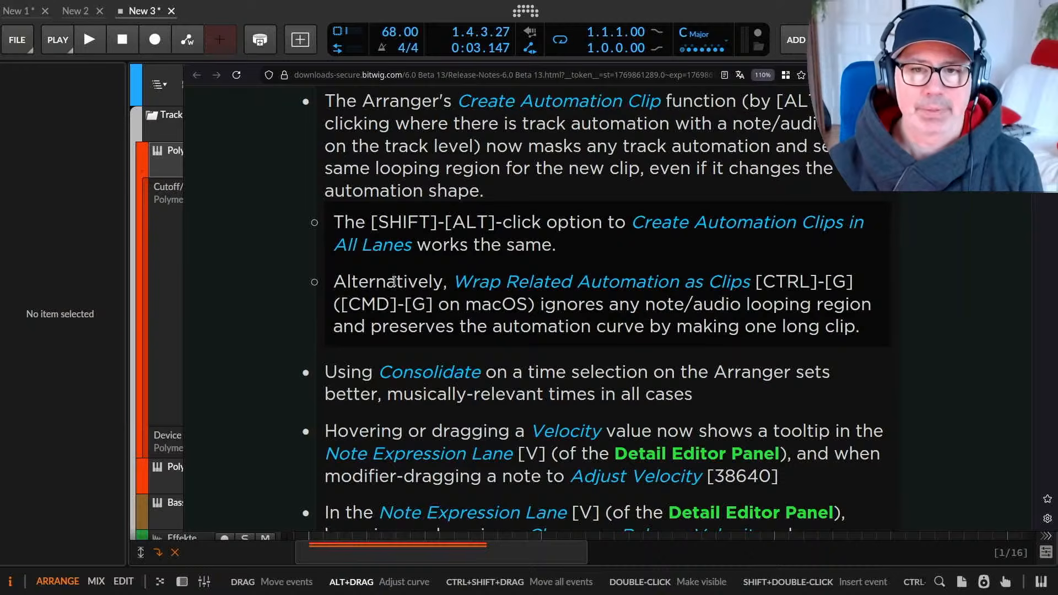
pyautogui.hotkey('alt', 'Tab')
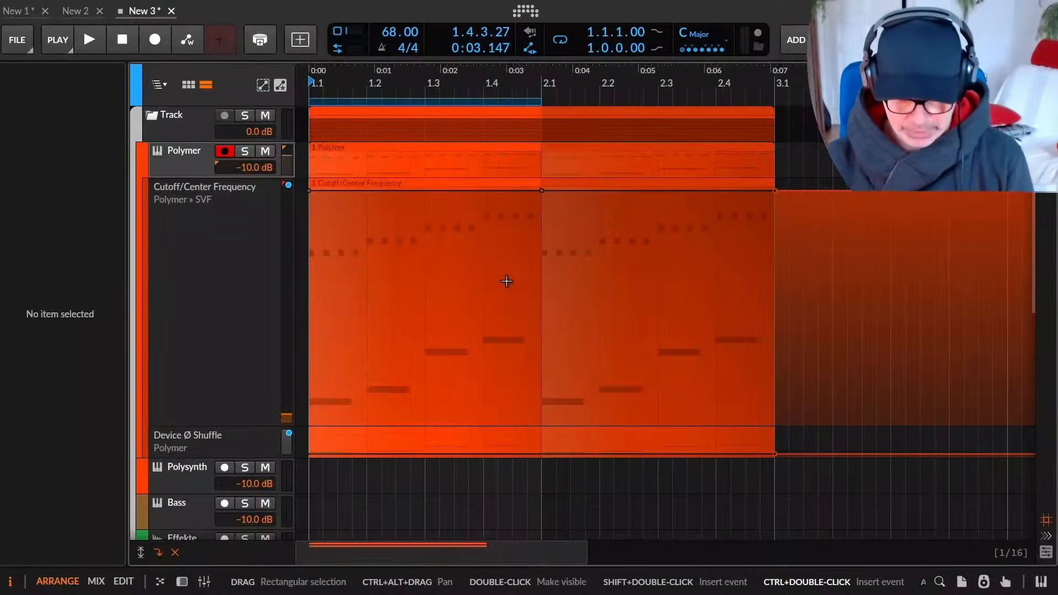
# Wrap the Cutoff/Center Frequency automation from 1.1 to 3.1 as an automation clip, and delete that clip.
pyautogui.rightClick(475, 222)
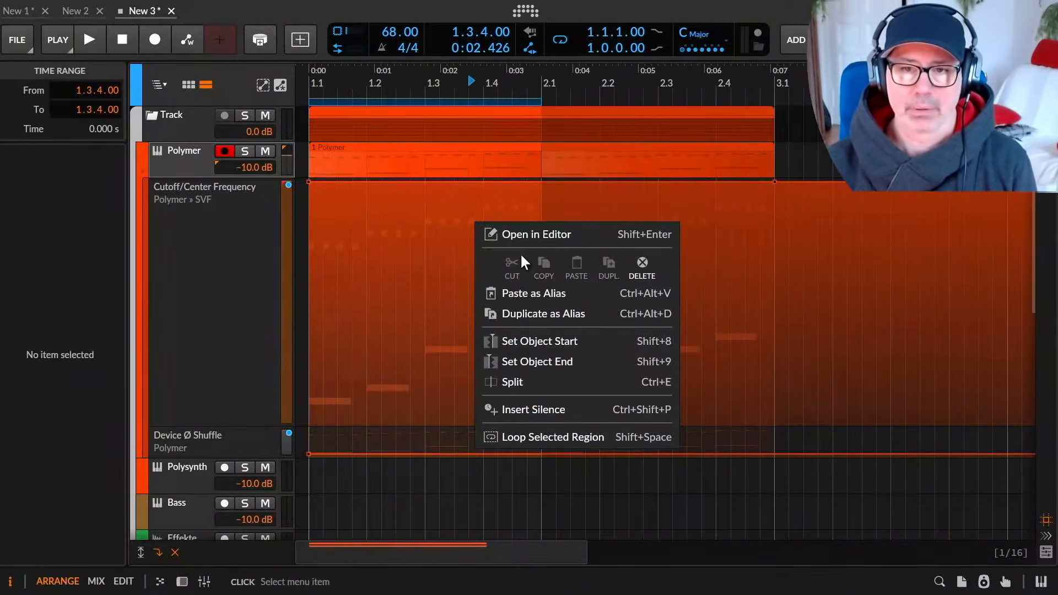
pyautogui.click(775, 360)
pyautogui.moveTo(775, 360); pyautogui.dragTo(308, 325)
pyautogui.rightClick(405, 266)
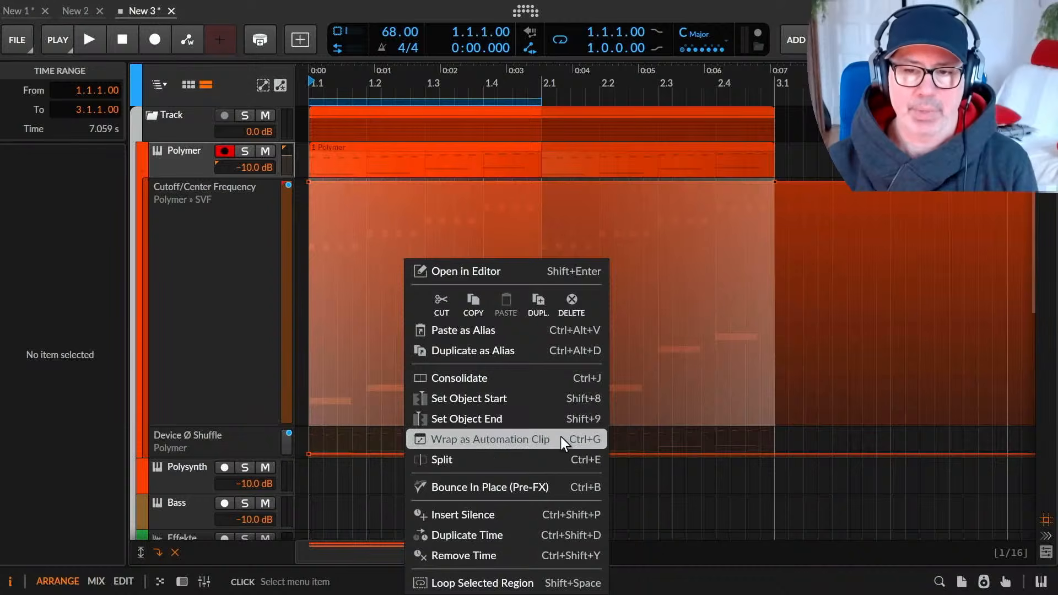
pyautogui.click(587, 439)
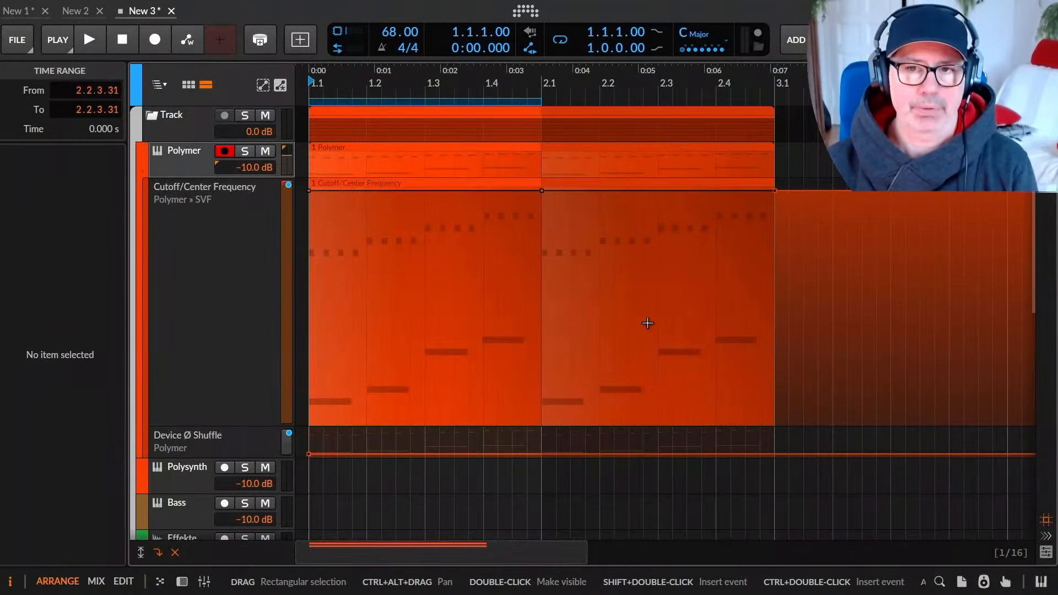
pyautogui.click(418, 183)
pyautogui.press('Delete')
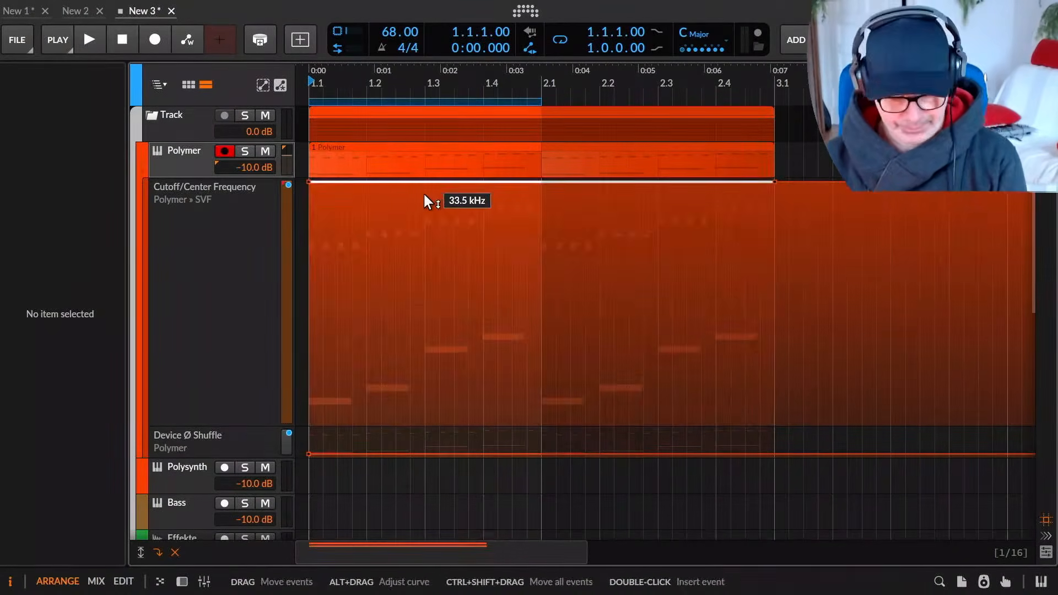
# Switch to the release notes in the browser and read the entries on Wrap Related Automation as Clips, Consolidate and Velocity tooltips.
pyautogui.hotkey('alt', 'Tab')
pyautogui.scroll(-3, 428, 240)
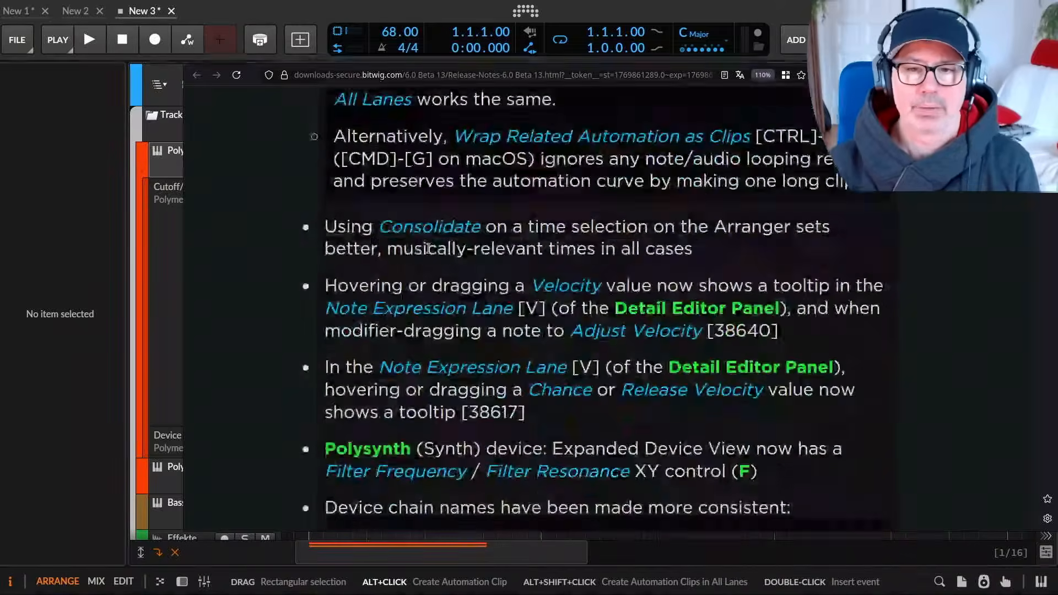
pyautogui.moveTo(444, 232); pyautogui.dragTo(645, 243)
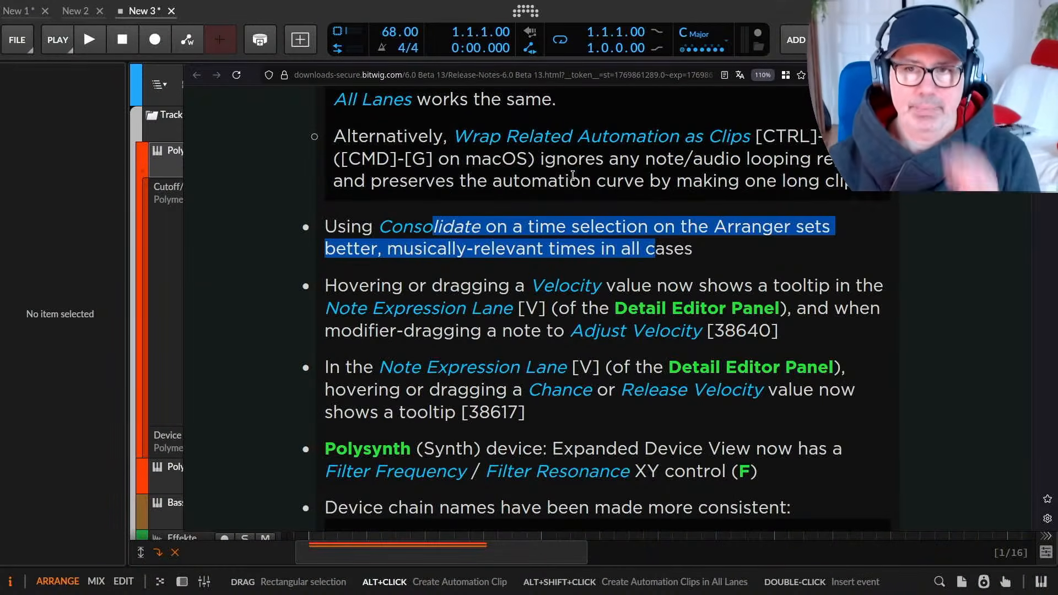
pyautogui.moveTo(497, 156); pyautogui.dragTo(719, 138)
pyautogui.click(634, 222)
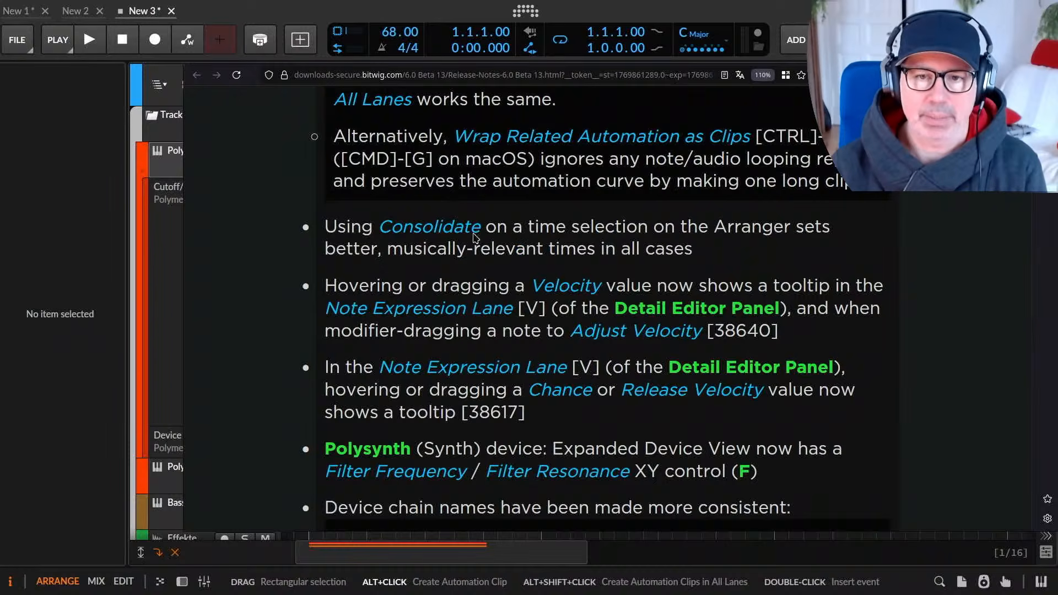
pyautogui.moveTo(435, 231); pyautogui.dragTo(529, 251)
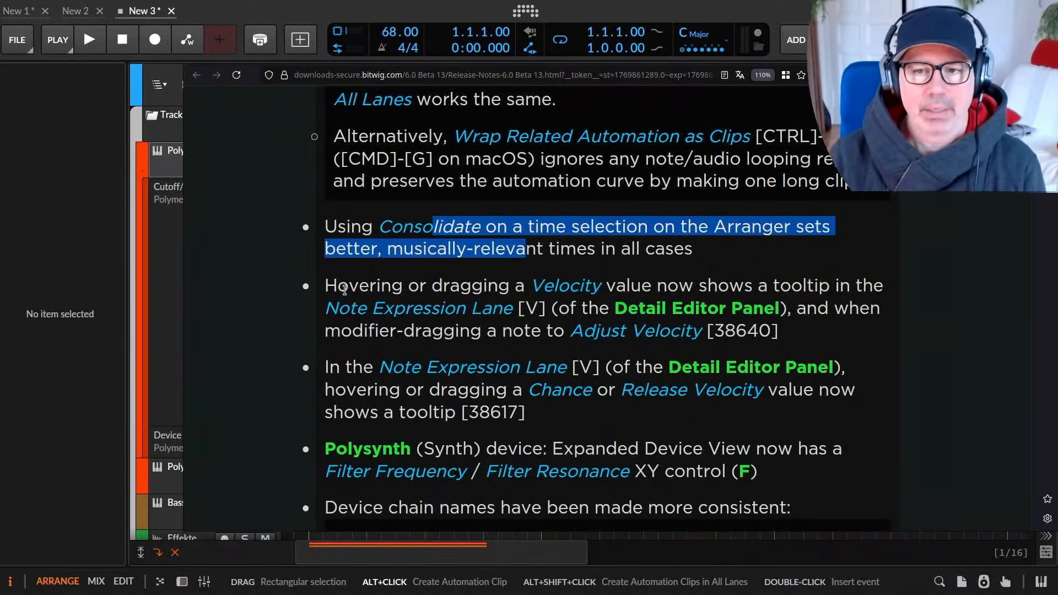
pyautogui.click(370, 292)
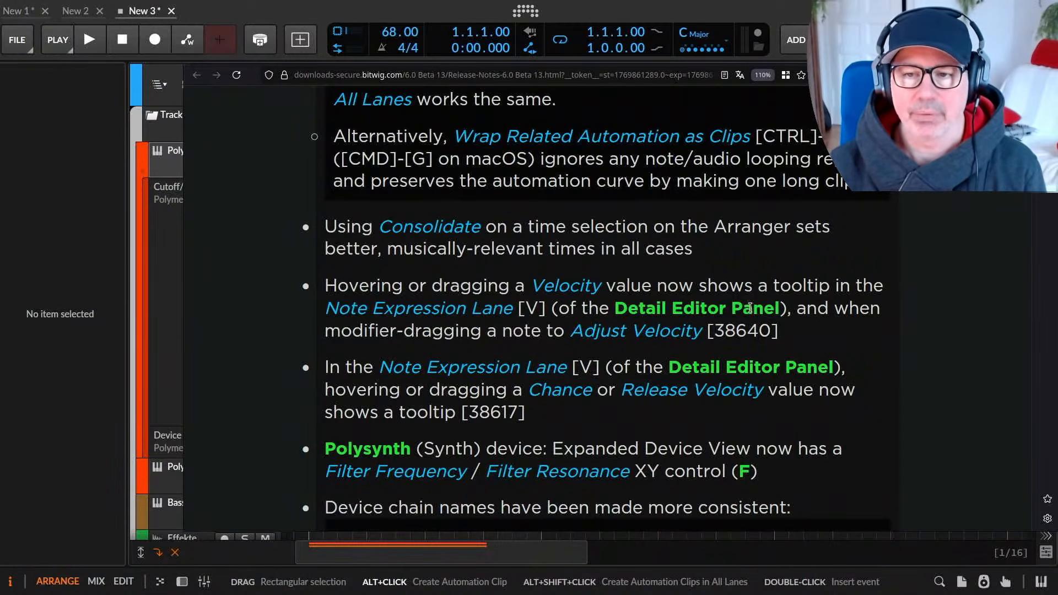
# Return to Bitwig, enlarge the Polymer track and draw a Voice Level automation curve ending with a point at 1.4.4 and +8.5 dB.
pyautogui.hotkey('alt', 'Tab')
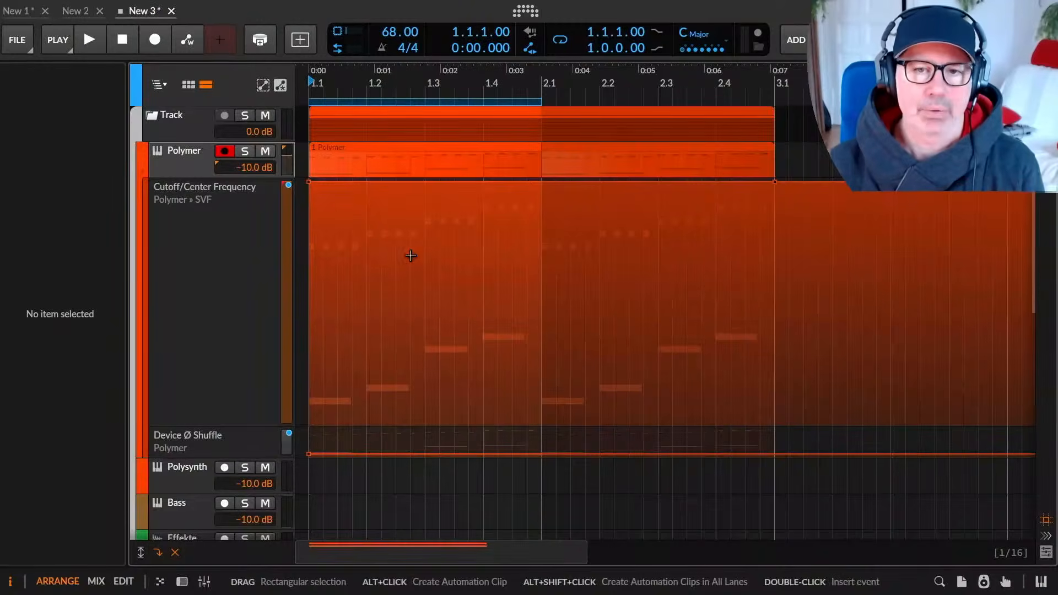
pyautogui.moveTo(228, 178); pyautogui.dragTo(228, 225)
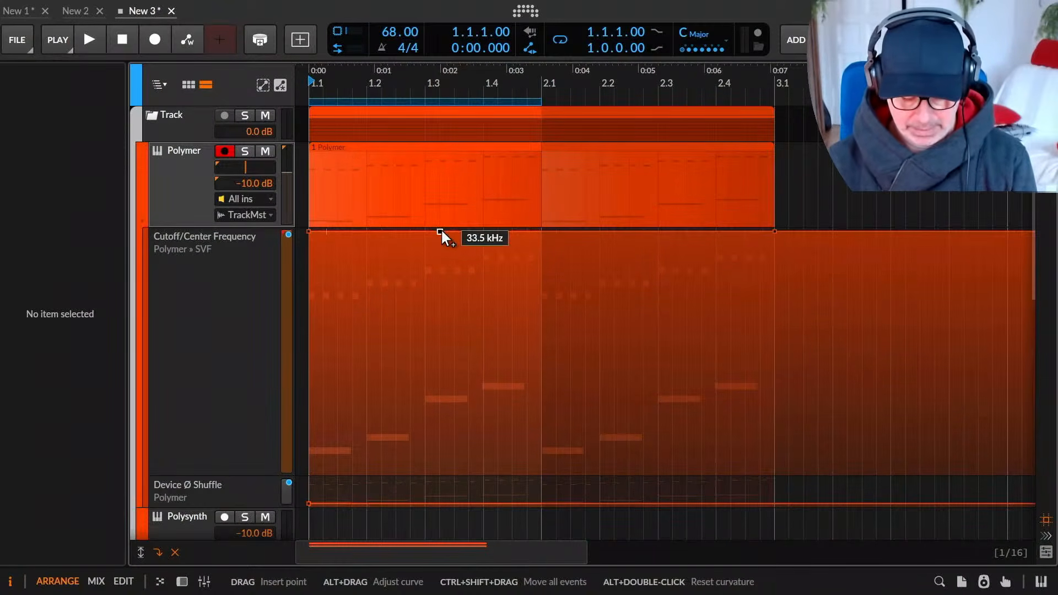
pyautogui.press('a')
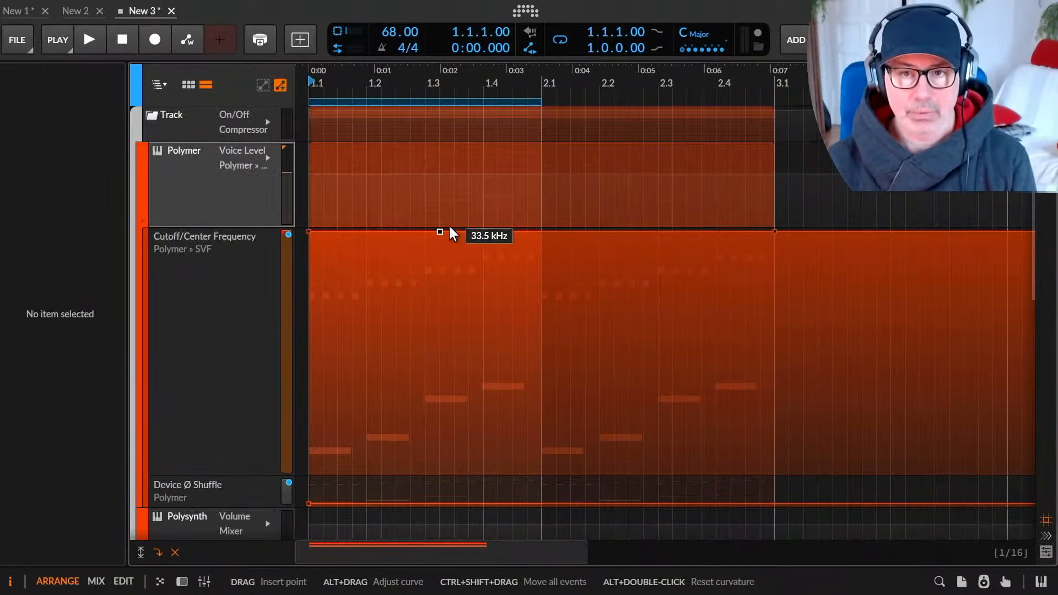
pyautogui.click(362, 173)
pyautogui.moveTo(405, 173); pyautogui.dragTo(526, 170)
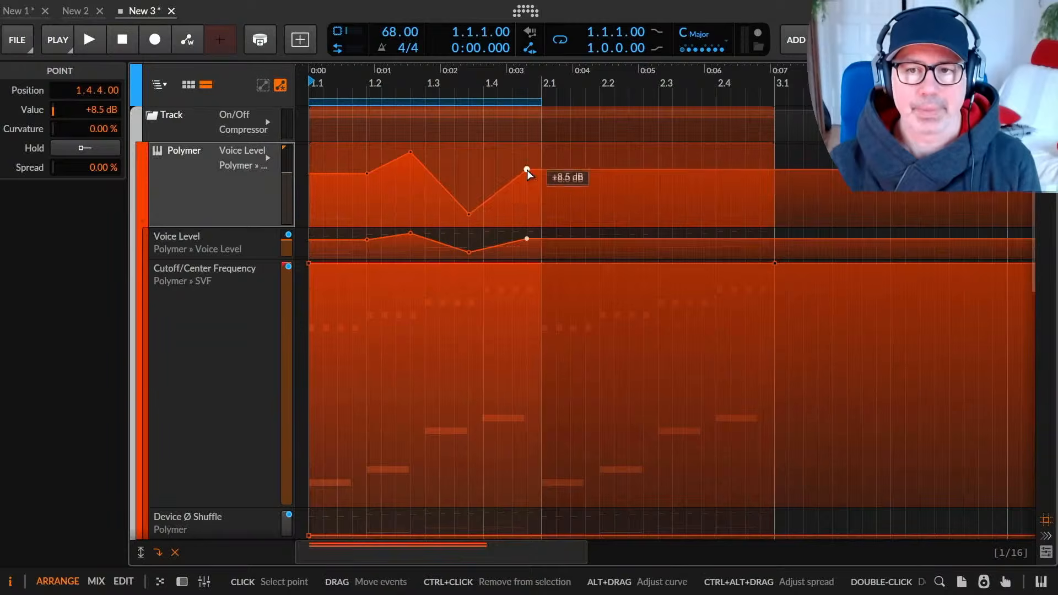
# Compare the value tooltips on the Voice Level curve with the release notes on Velocity, Chance and Release Velocity tooltips.
pyautogui.hotkey('alt', 'Tab')
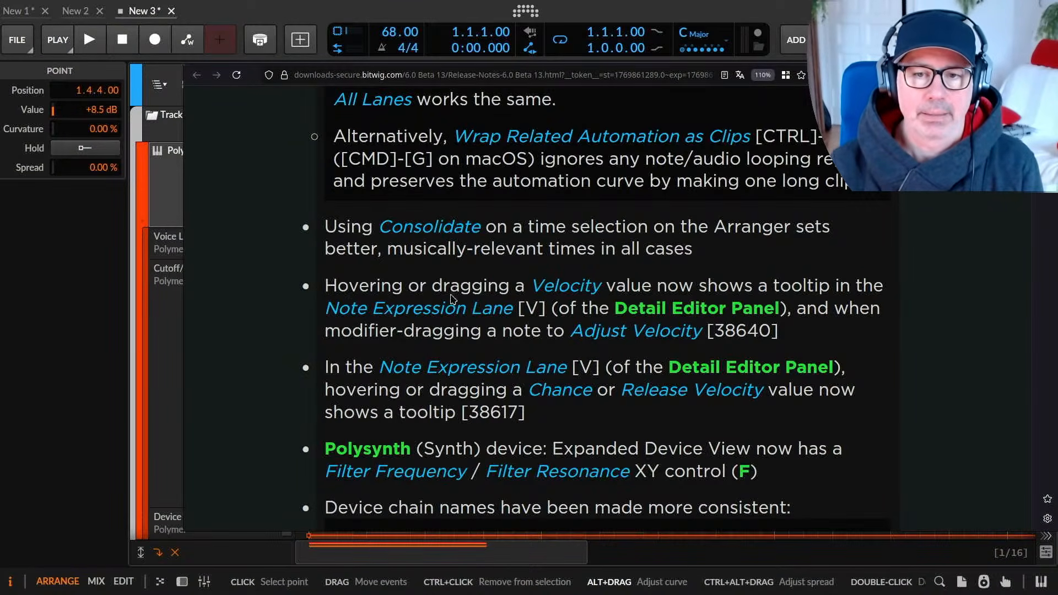
pyautogui.hotkey('alt', 'Tab')
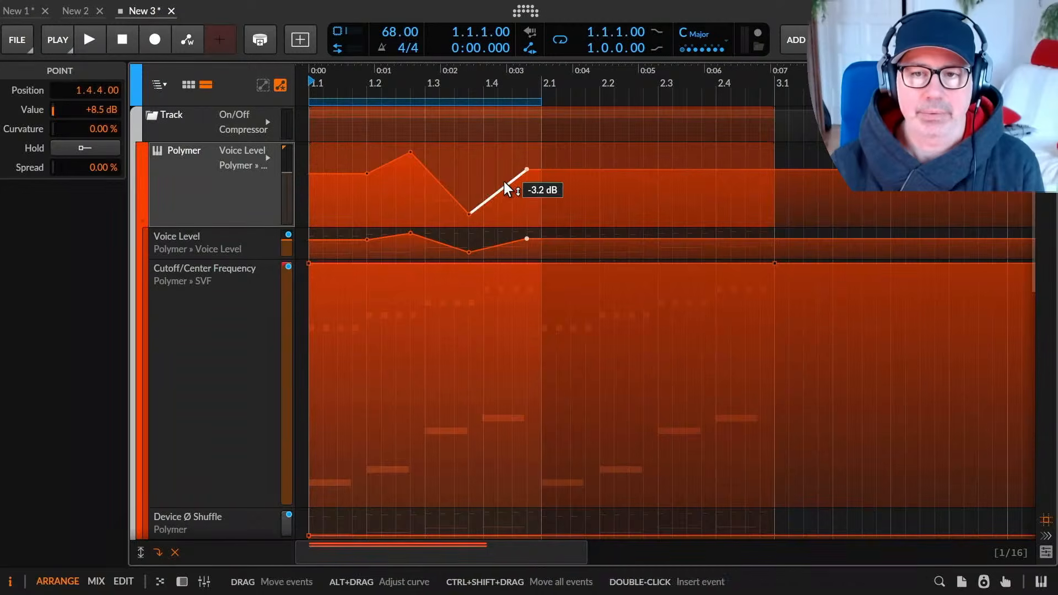
pyautogui.hotkey('alt', 'Tab')
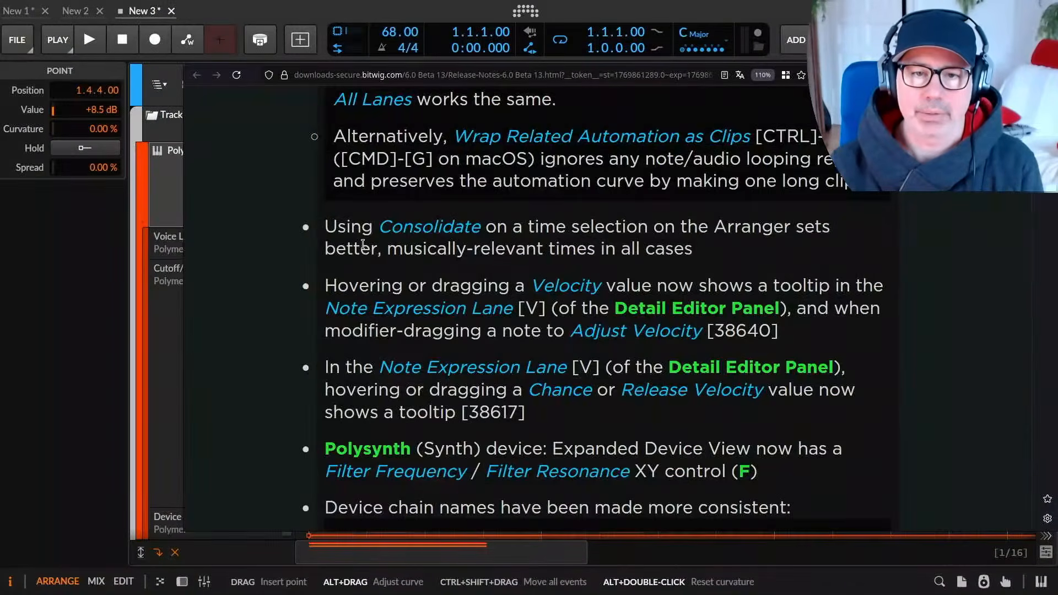
pyautogui.scroll(-3, 453, 288)
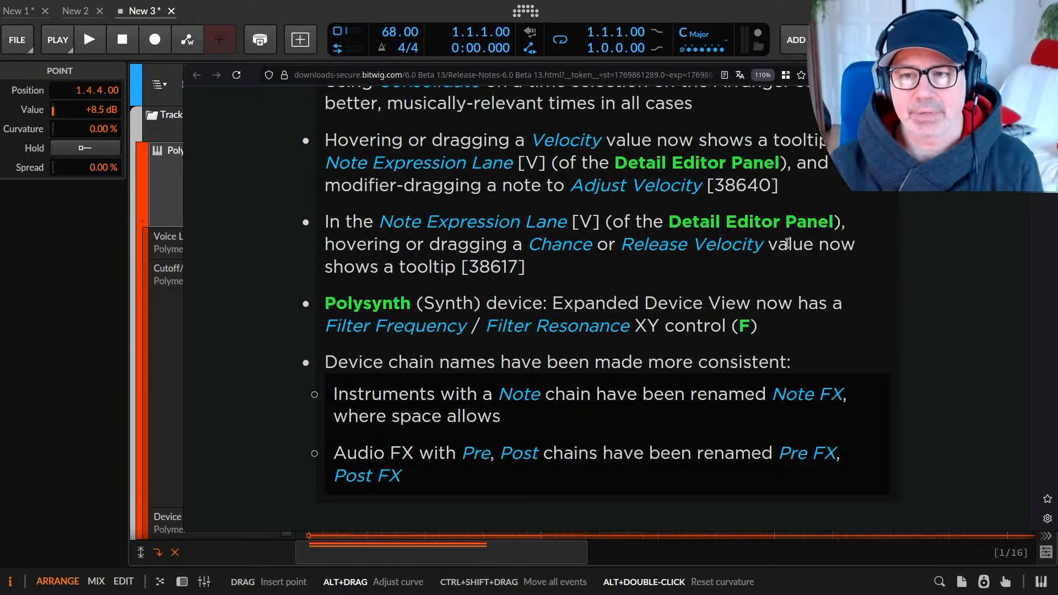
# Return to Bitwig, open the Polymer clip in the note editor and raise the second E3 note's velocity to 81.0 %.
pyautogui.hotkey('alt', 'Tab')
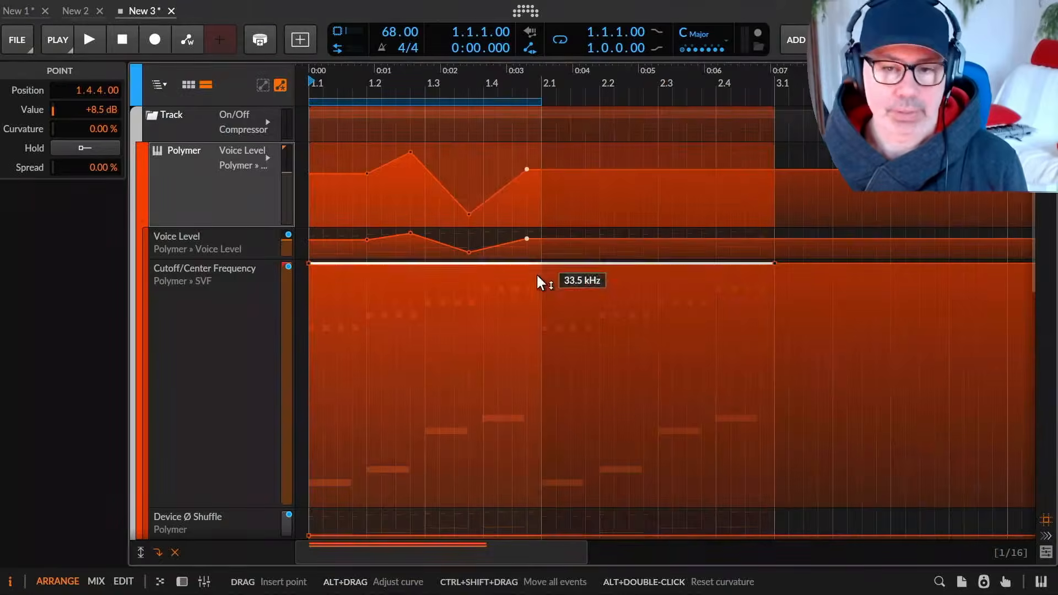
pyautogui.press('a')
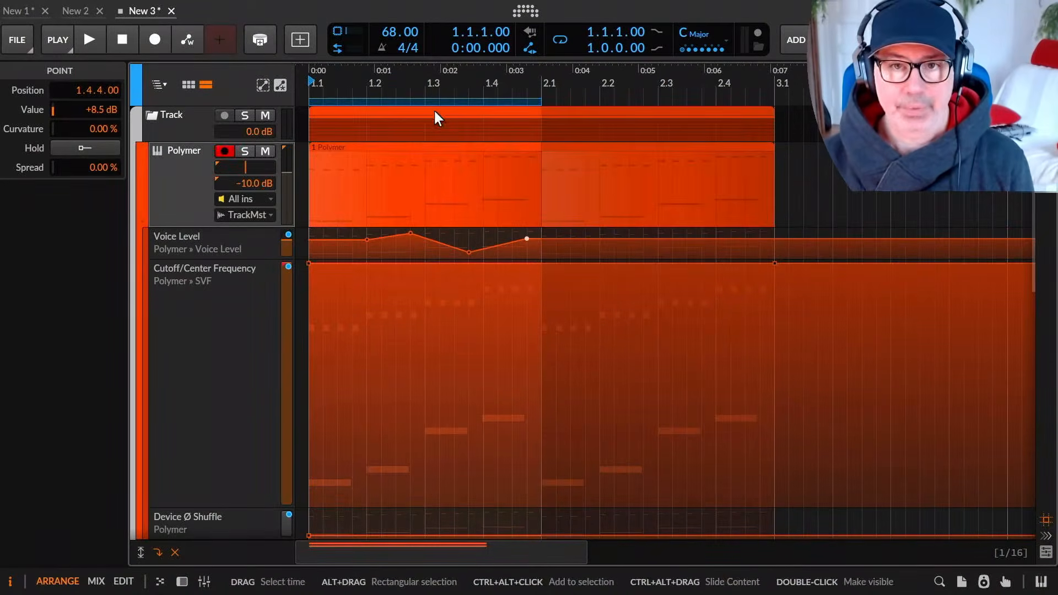
pyautogui.click(427, 146)
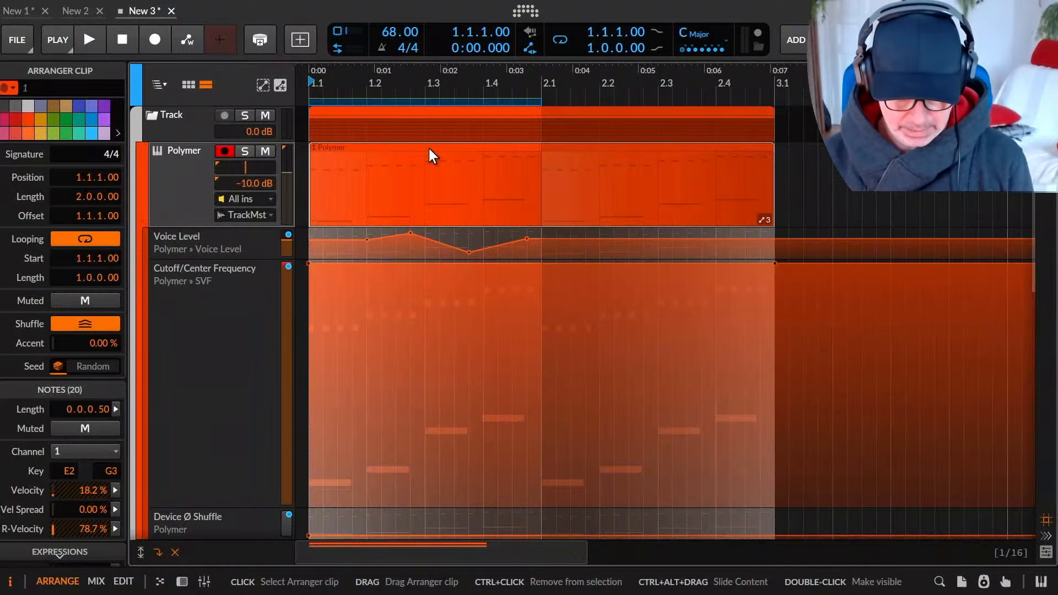
pyautogui.doubleClick(429, 147)
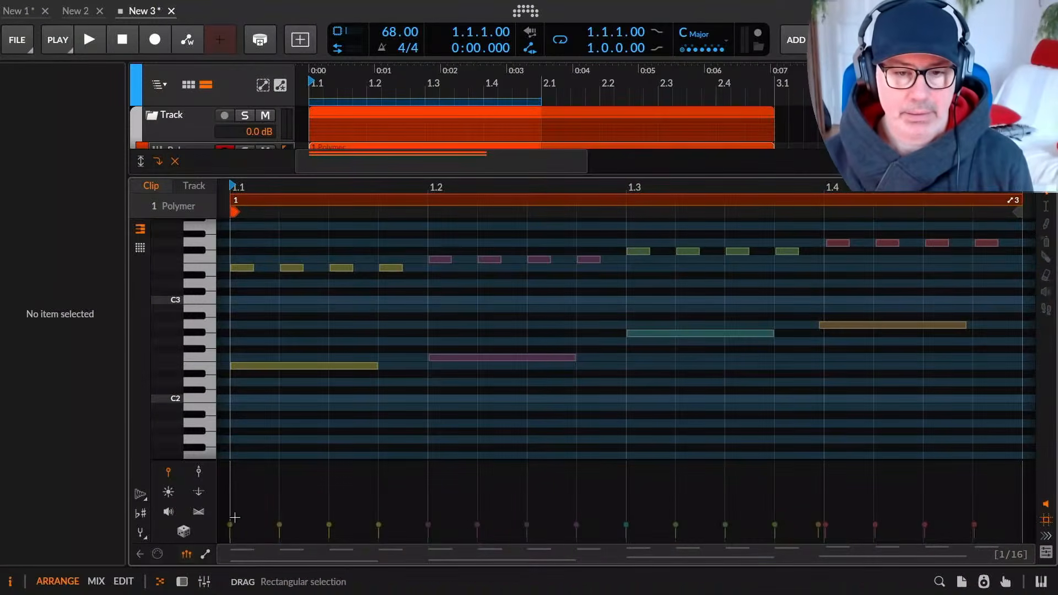
pyautogui.moveTo(281, 529); pyautogui.dragTo(296, 480)
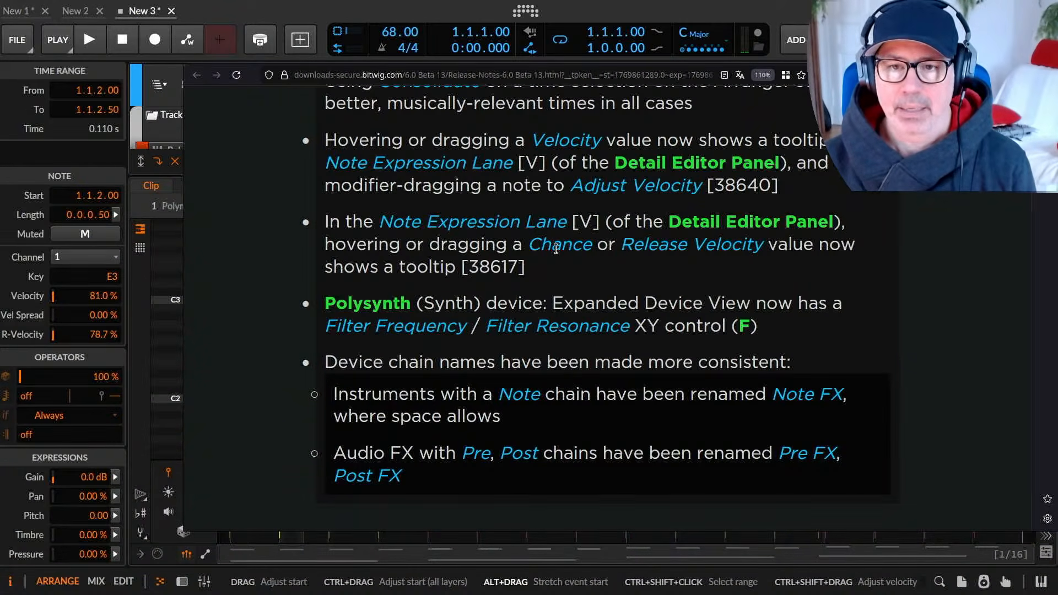
# Check the Chance tooltip entry in the release notes, and set the third E3 note's Chance to 66.4 % in Bitwig.
pyautogui.moveTo(540, 246); pyautogui.dragTo(561, 246)
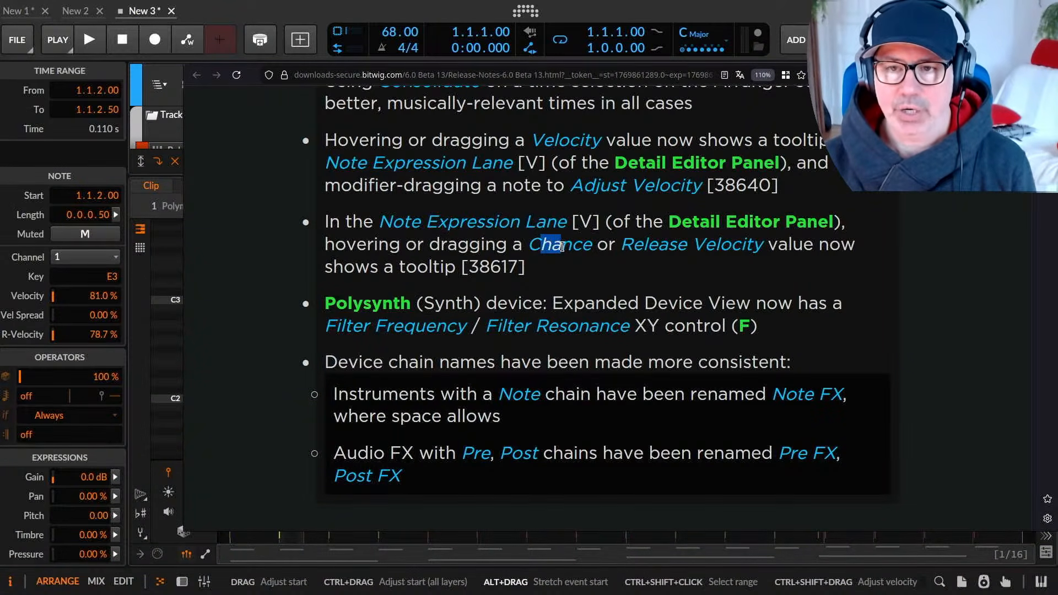
pyautogui.hotkey('alt', 'Tab')
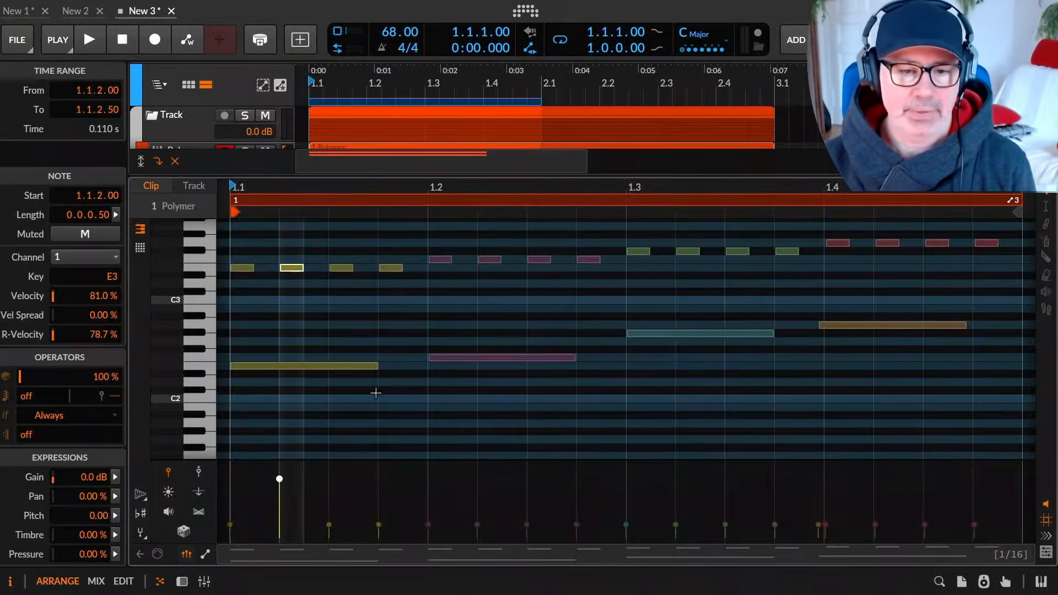
pyautogui.click(183, 531)
pyautogui.moveTo(332, 468); pyautogui.dragTo(328, 489)
# Add a Pressure expression point of about 48.0 % to the long first-beat note.
pyautogui.click(197, 489)
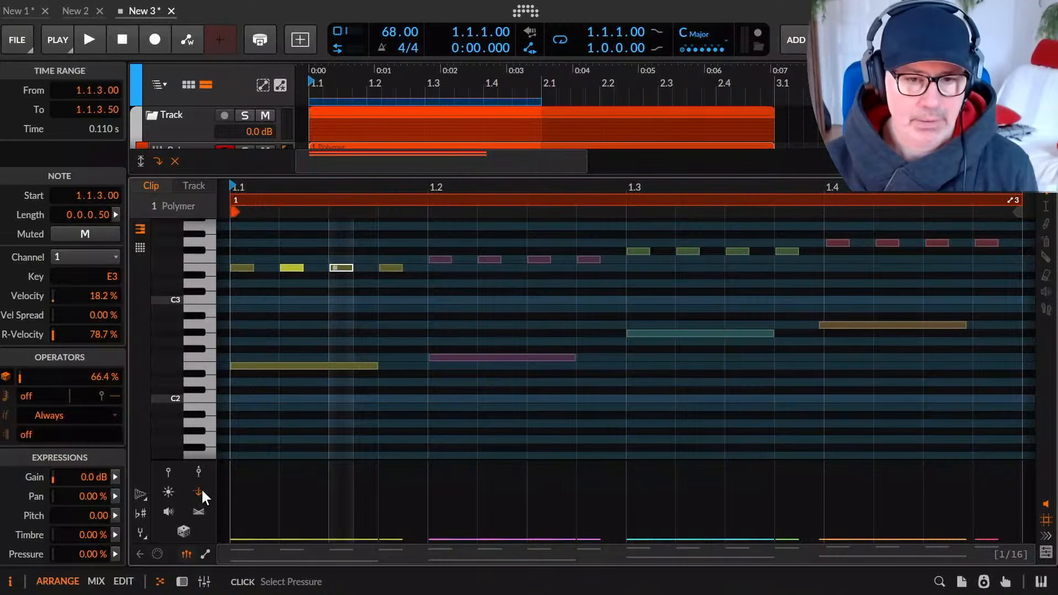
pyautogui.doubleClick(262, 540)
pyautogui.moveTo(262, 540); pyautogui.dragTo(268, 504)
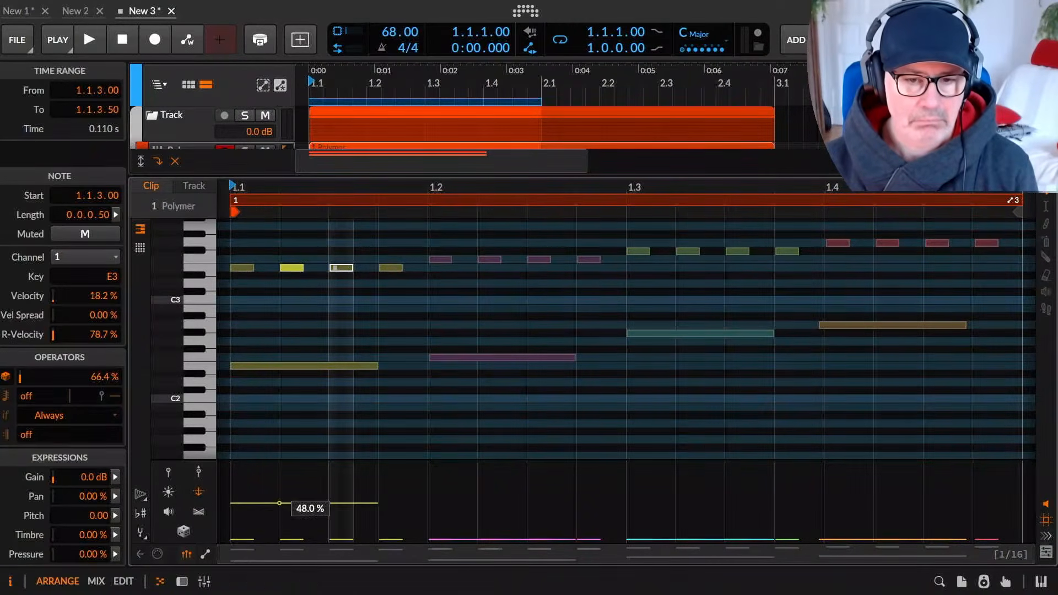
# Set the release velocity of the second E3 note to 47.4 % and of the third to 0 %.
pyautogui.click(199, 474)
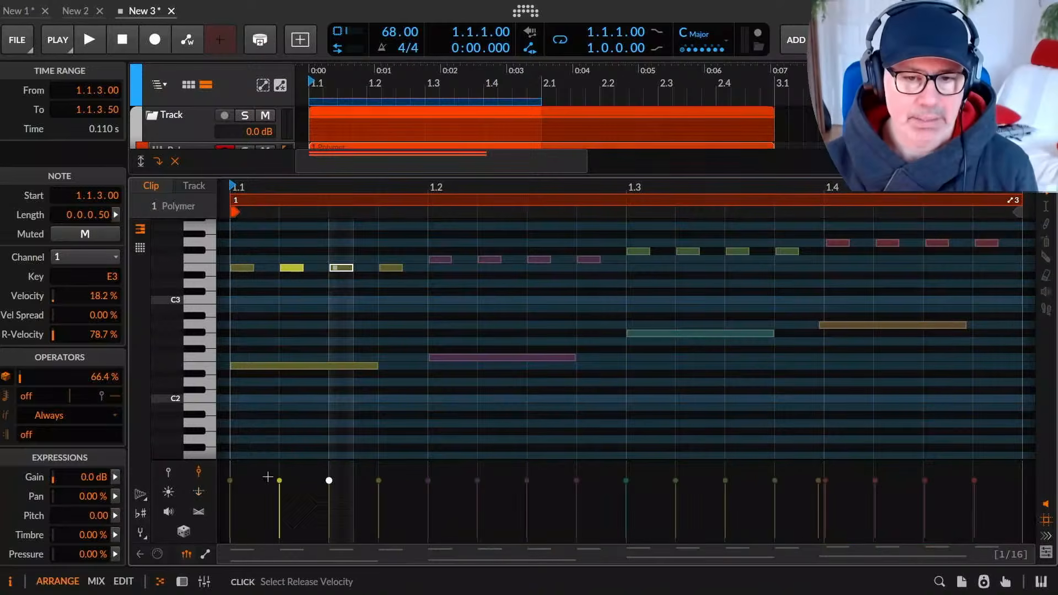
pyautogui.moveTo(280, 481); pyautogui.dragTo(270, 508)
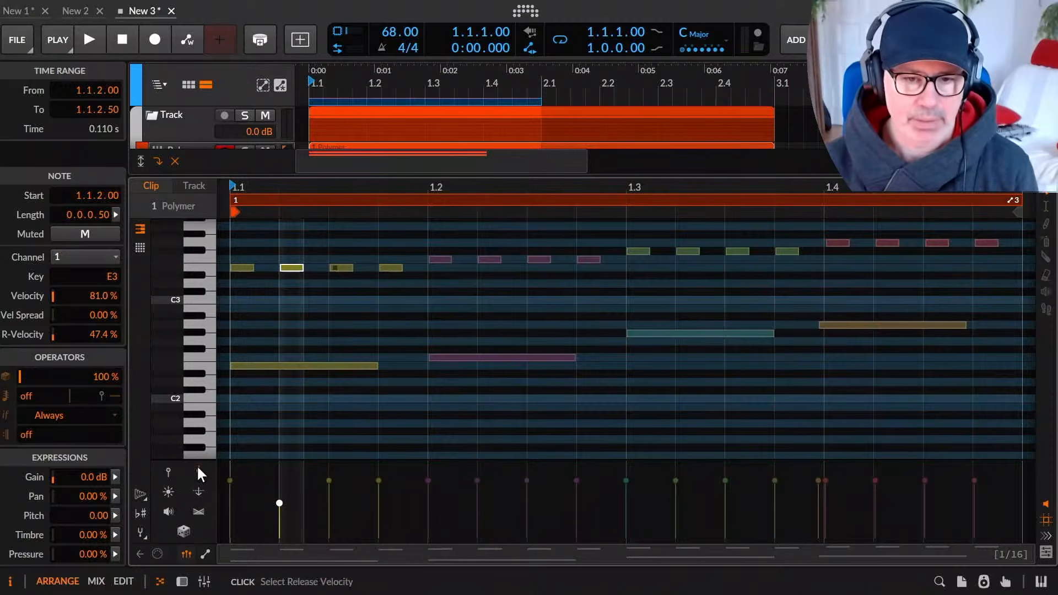
pyautogui.moveTo(330, 480); pyautogui.dragTo(325, 502)
# Add Timbre expression points to the first-beat notes, and drag the second E3 note's Timbre point below zero.
pyautogui.click(168, 493)
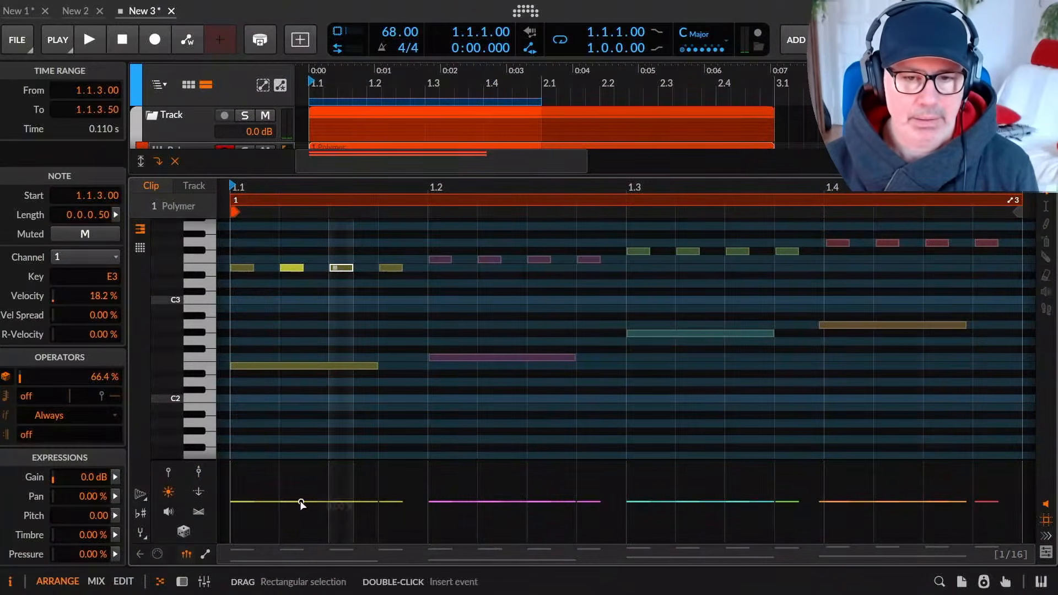
pyautogui.moveTo(292, 501); pyautogui.dragTo(382, 489)
pyautogui.moveTo(255, 465); pyautogui.dragTo(379, 523)
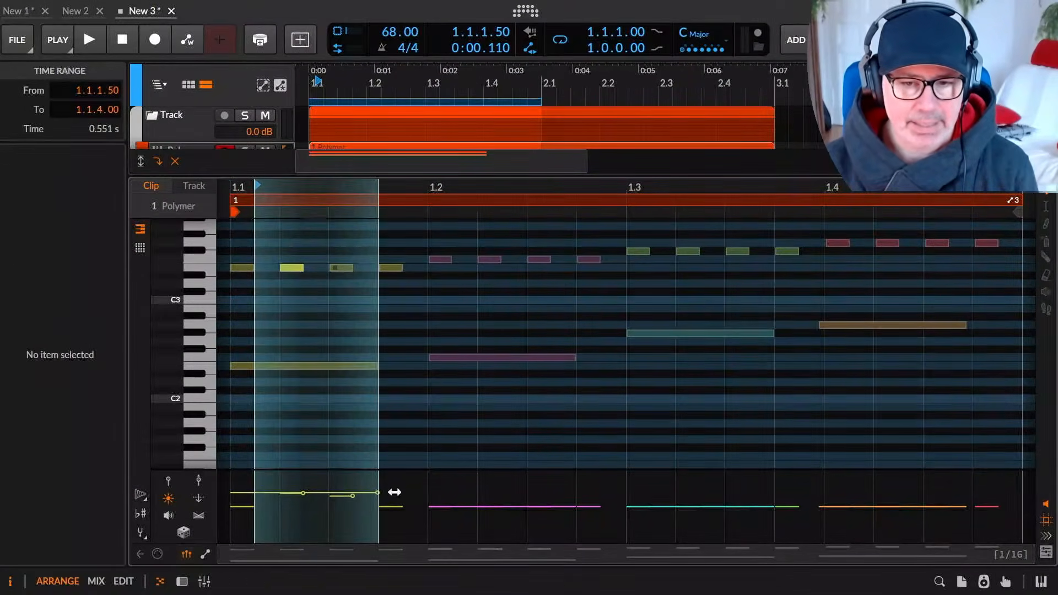
pyautogui.click(412, 498)
pyautogui.keyDown('shift'); pyautogui.moveTo(266, 479); pyautogui.dragTo(393, 510); pyautogui.keyUp('shift')
pyautogui.click(435, 491)
pyautogui.moveTo(278, 479)
pyautogui.mouseDown()
pyautogui.moveTo(382, 498)
pyautogui.moveTo(388, 511)
pyautogui.mouseUp()
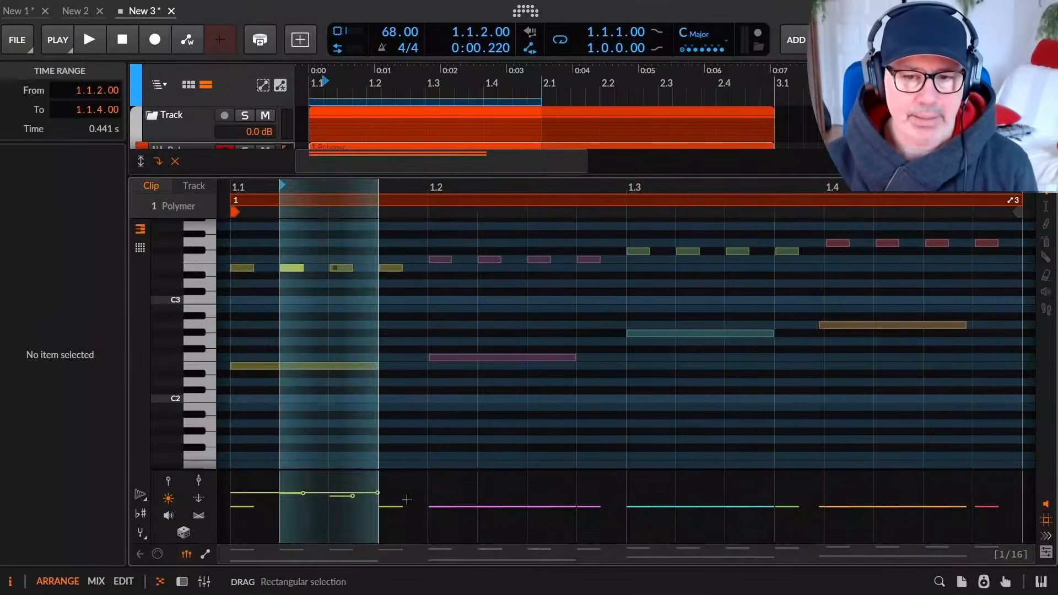
pyautogui.click(405, 498)
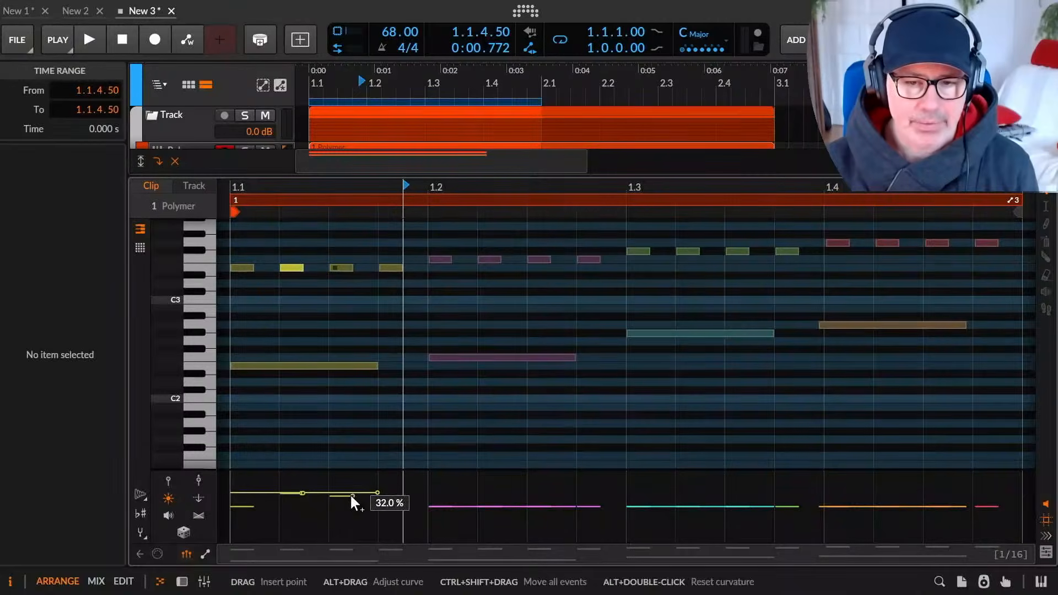
pyautogui.click(380, 496)
pyautogui.moveTo(302, 492); pyautogui.dragTo(302, 518)
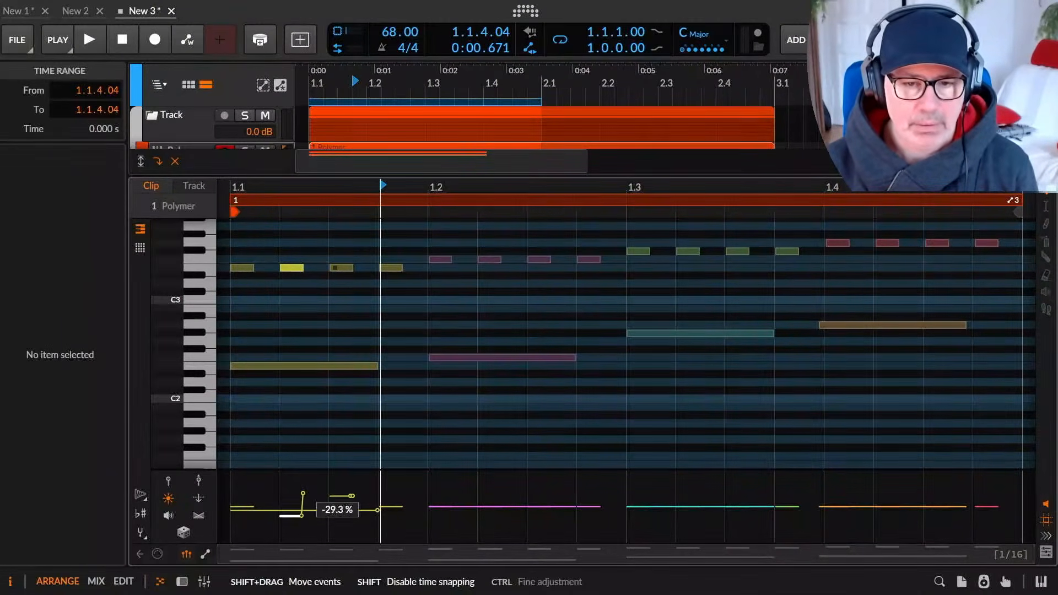
# Read the release notes on Release Velocity tooltips and the Polysynth filter XY control, and return to Bitwig.
pyautogui.hotkey('alt', 'Tab')
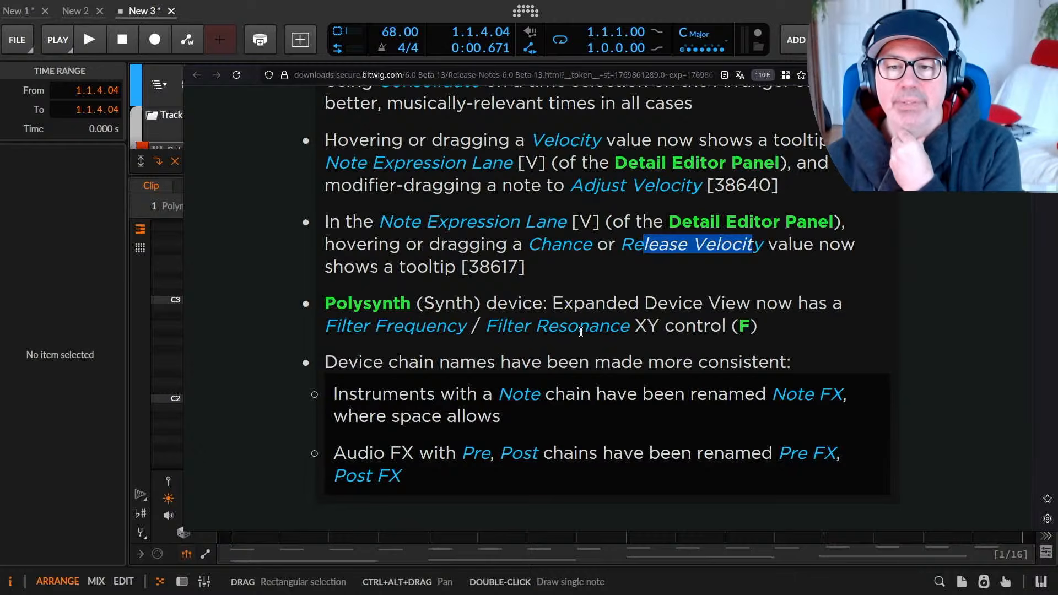
pyautogui.click(701, 325)
pyautogui.hotkey('alt', 'Tab')
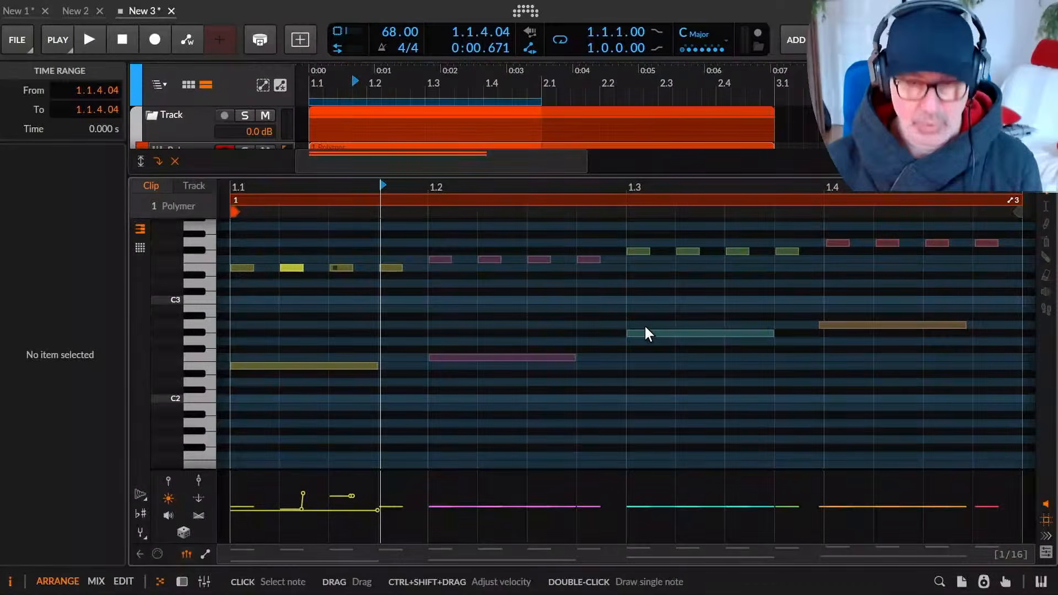
# Show the devices, select the Polysynth track and open its Expanded Device View, checking the release note on the XY control.
pyautogui.press('d')
pyautogui.hotkey('alt', 'Tab')
pyautogui.hotkey('alt', 'Tab')
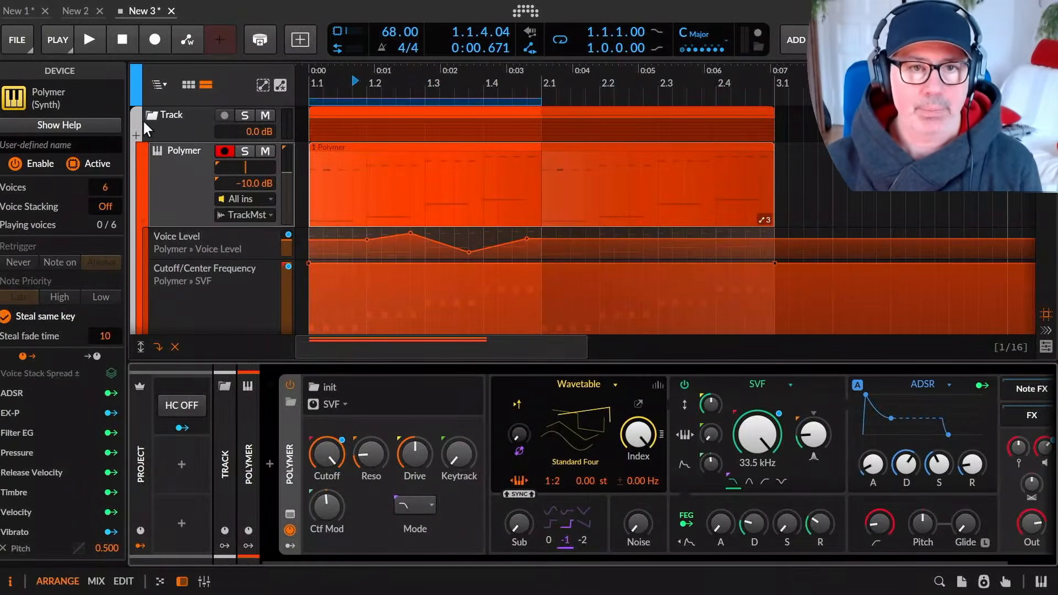
pyautogui.click(143, 217)
pyautogui.click(180, 248)
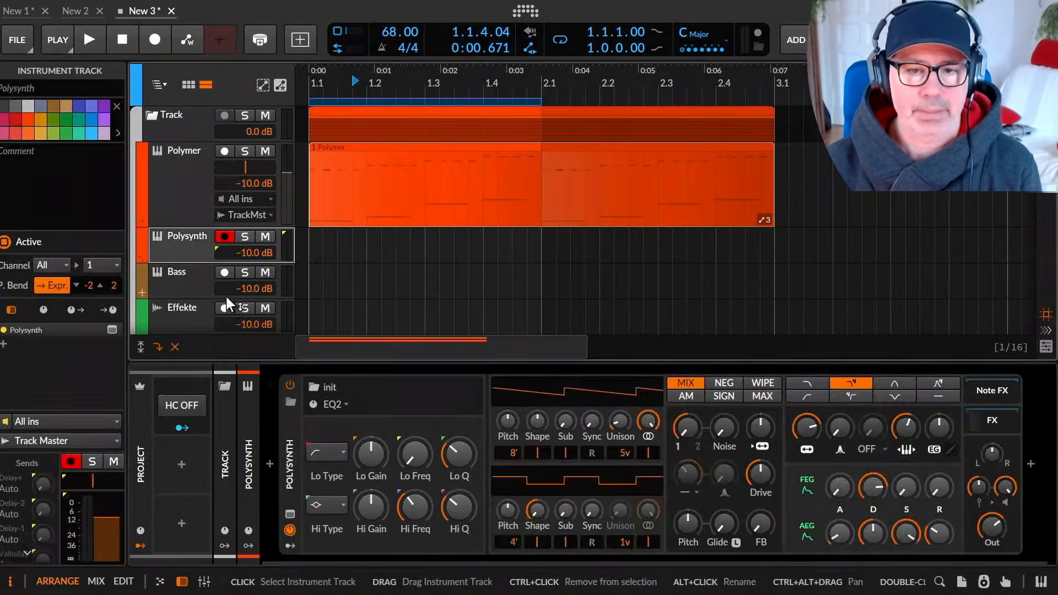
pyautogui.click(289, 512)
pyautogui.hotkey('alt', 'Tab')
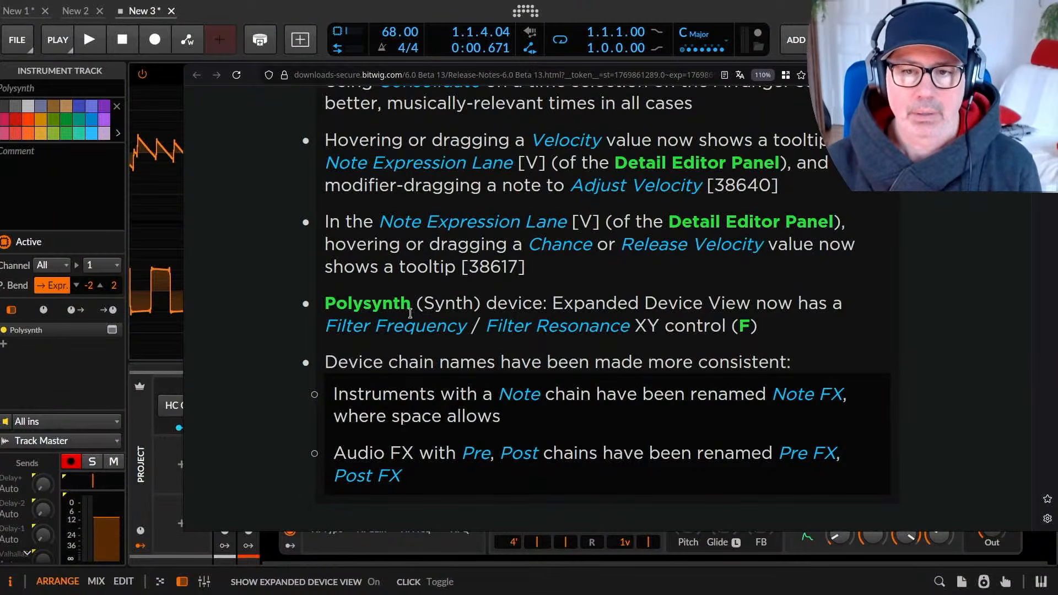
pyautogui.moveTo(485, 326); pyautogui.dragTo(634, 328)
pyautogui.hotkey('alt', 'Tab')
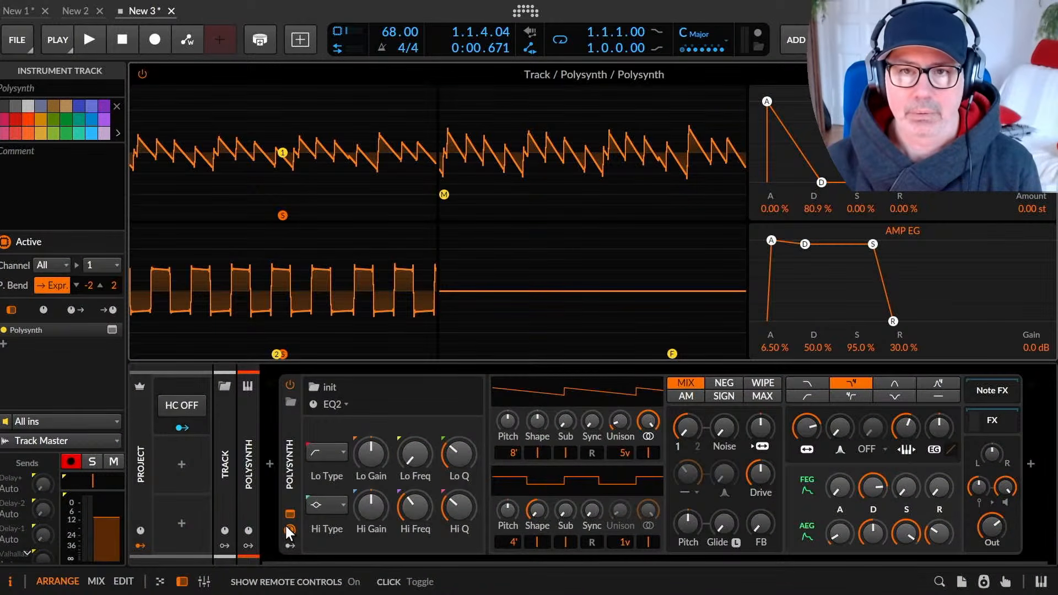
# Reposition the S and 1 handles of the first oscillator and the M handle of the mixer in Polysynth's expanded view.
pyautogui.moveTo(298, 223); pyautogui.dragTo(237, 207)
pyautogui.moveTo(281, 156); pyautogui.dragTo(291, 172)
pyautogui.moveTo(330, 113); pyautogui.dragTo(254, 85)
pyautogui.moveTo(439, 200); pyautogui.dragTo(606, 183)
# Sweep Polysynth's Filter Frequency and Filter Resonance with the F handle, leaving it near the middle of the filter display.
pyautogui.moveTo(672, 354); pyautogui.dragTo(604, 258)
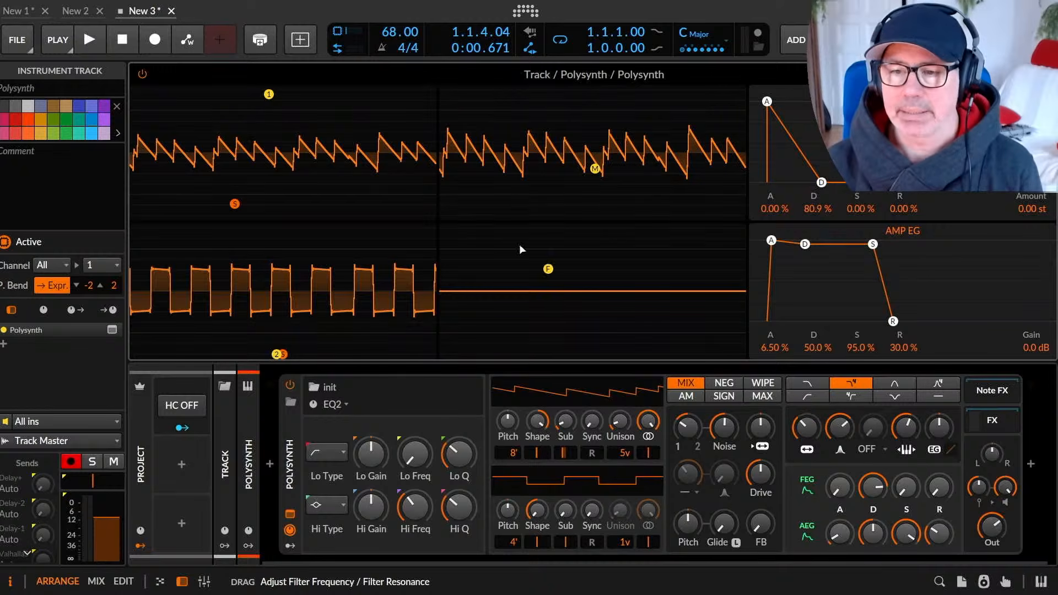
pyautogui.moveTo(725, 316); pyautogui.dragTo(596, 251)
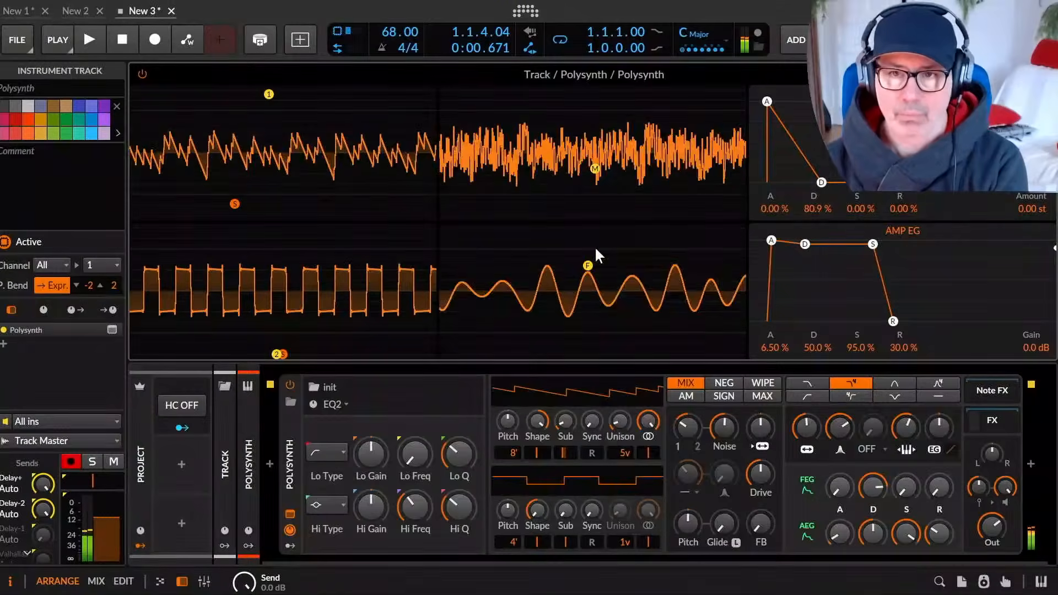
pyautogui.moveTo(588, 265); pyautogui.dragTo(570, 302)
# Switch to the release notes in the browser and read the items on device chain names for instruments and audio FX.
pyautogui.moveTo(727, 4)
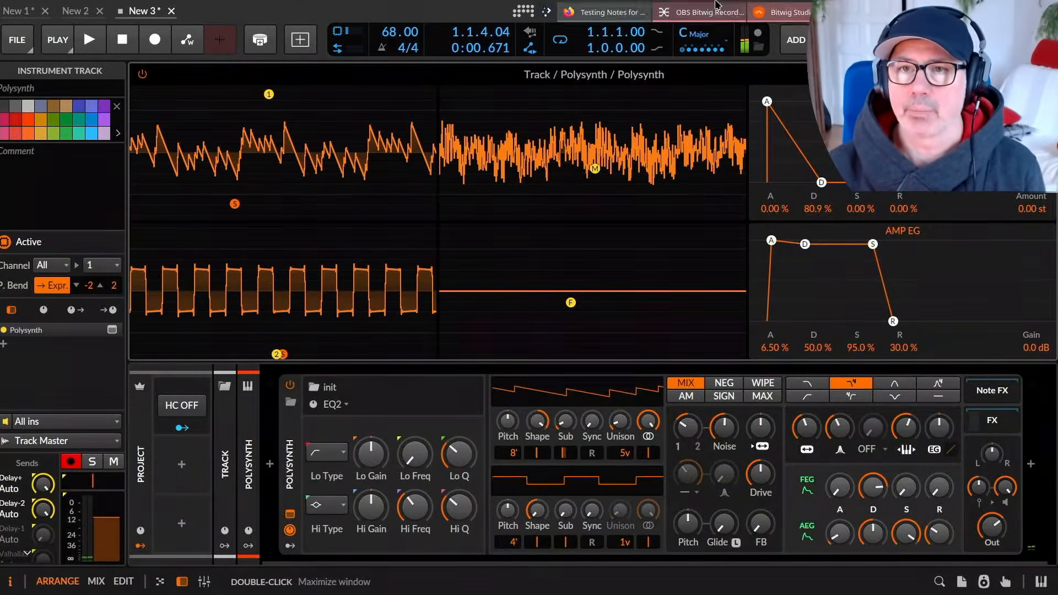
pyautogui.click(603, 8)
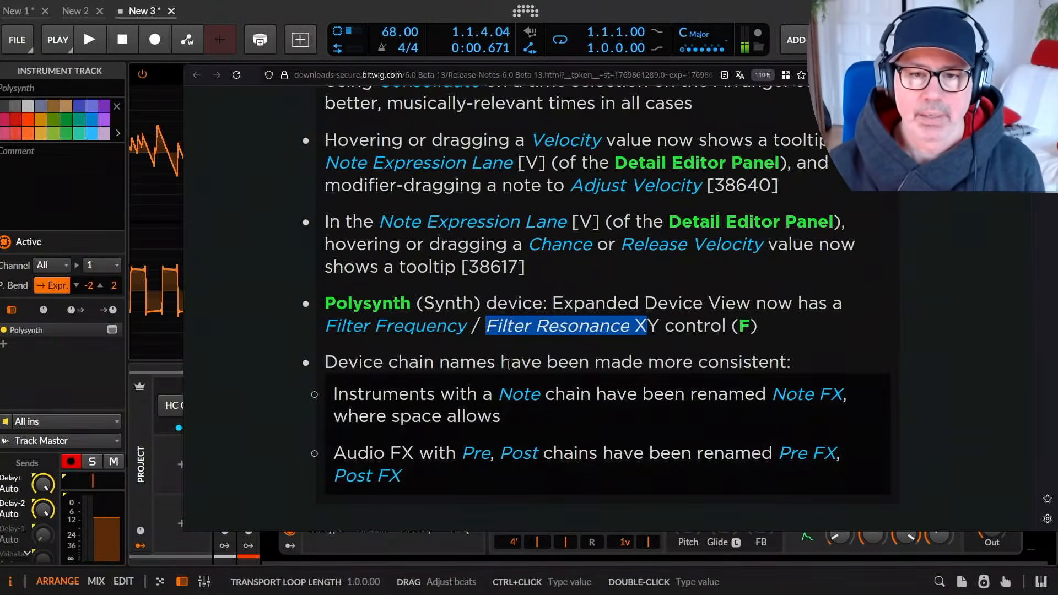
pyautogui.moveTo(389, 372); pyautogui.dragTo(782, 362)
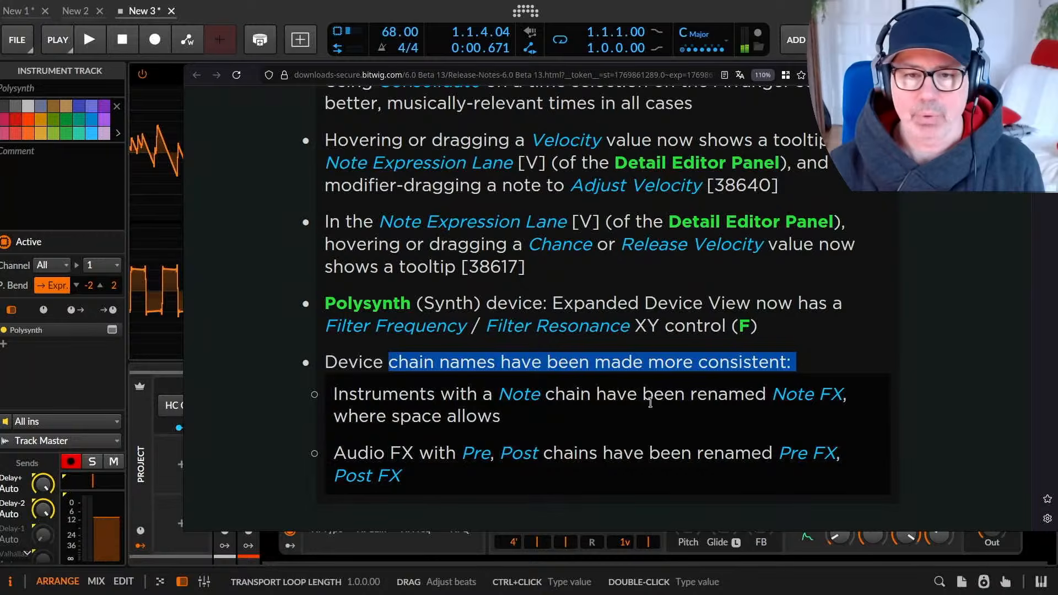
pyautogui.scroll(-3, 457, 236)
pyautogui.moveTo(345, 252); pyautogui.dragTo(867, 275)
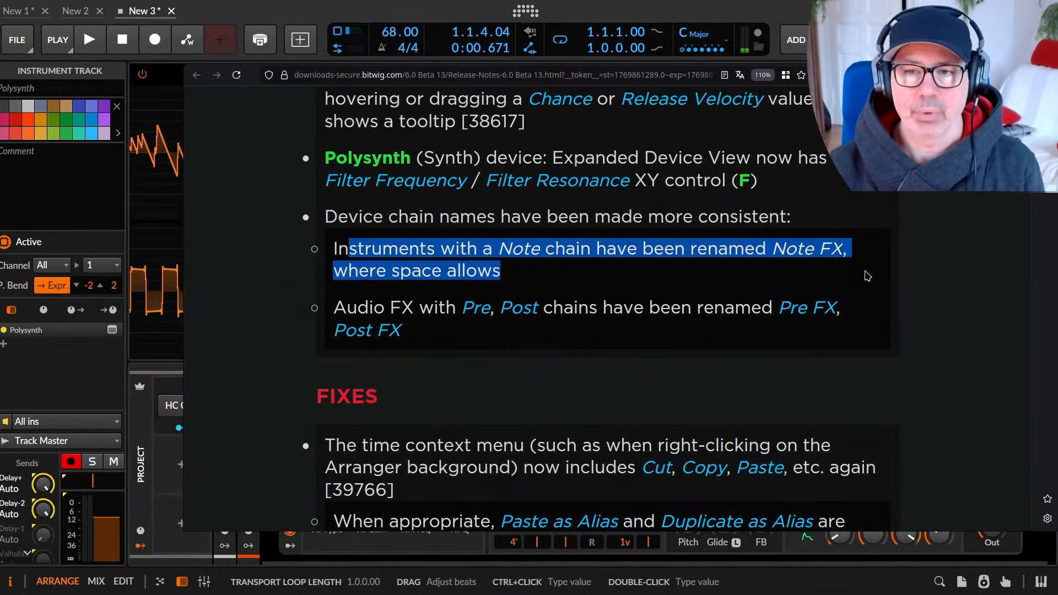
pyautogui.click(550, 274)
pyautogui.moveTo(428, 274); pyautogui.dragTo(492, 274)
pyautogui.scroll(-3, 633, 275)
pyautogui.moveTo(375, 163); pyautogui.dragTo(827, 172)
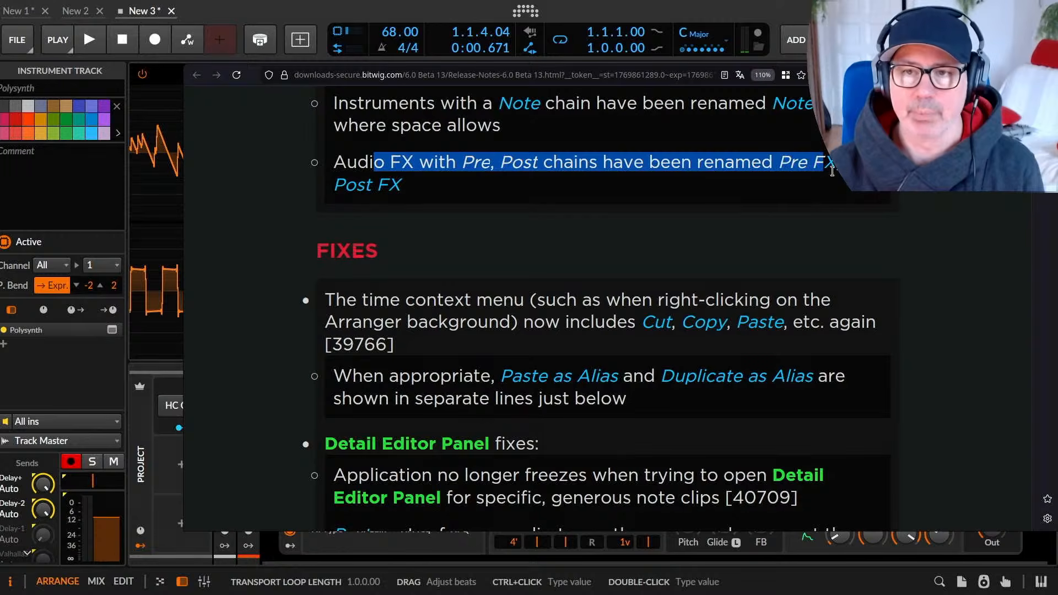
pyautogui.moveTo(392, 179); pyautogui.dragTo(435, 188)
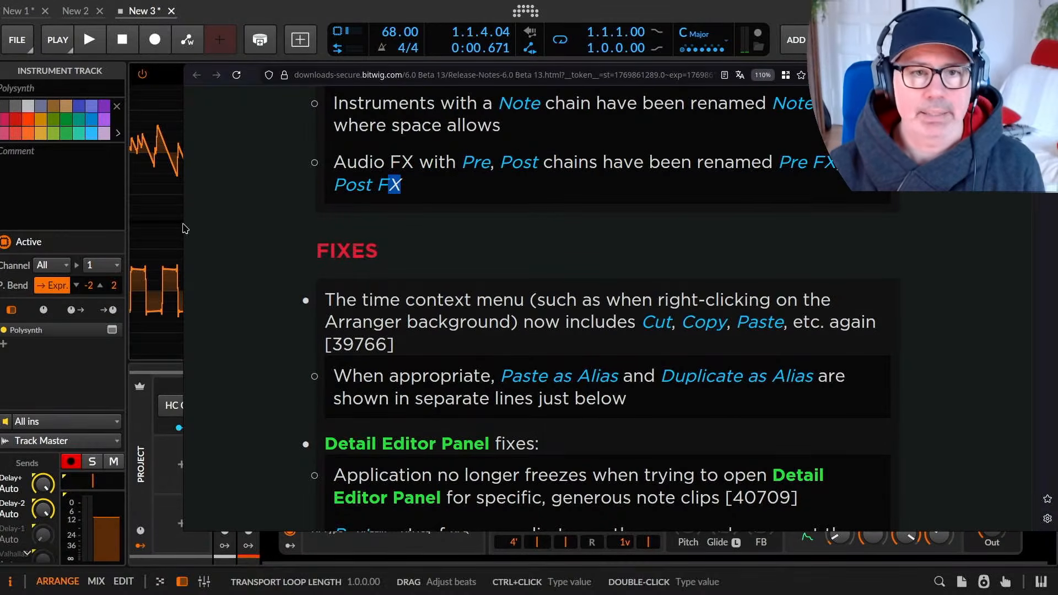
# Return to Bitwig, close the expanded Polysynth view and add a new instrument track with a Poly Grid device.
pyautogui.click(143, 472)
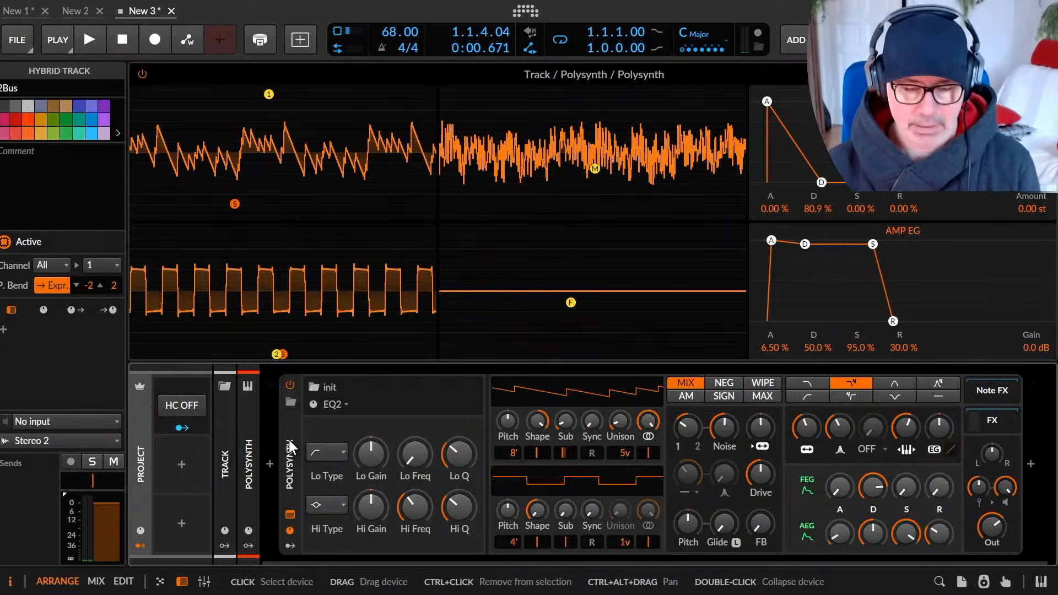
pyautogui.click(290, 513)
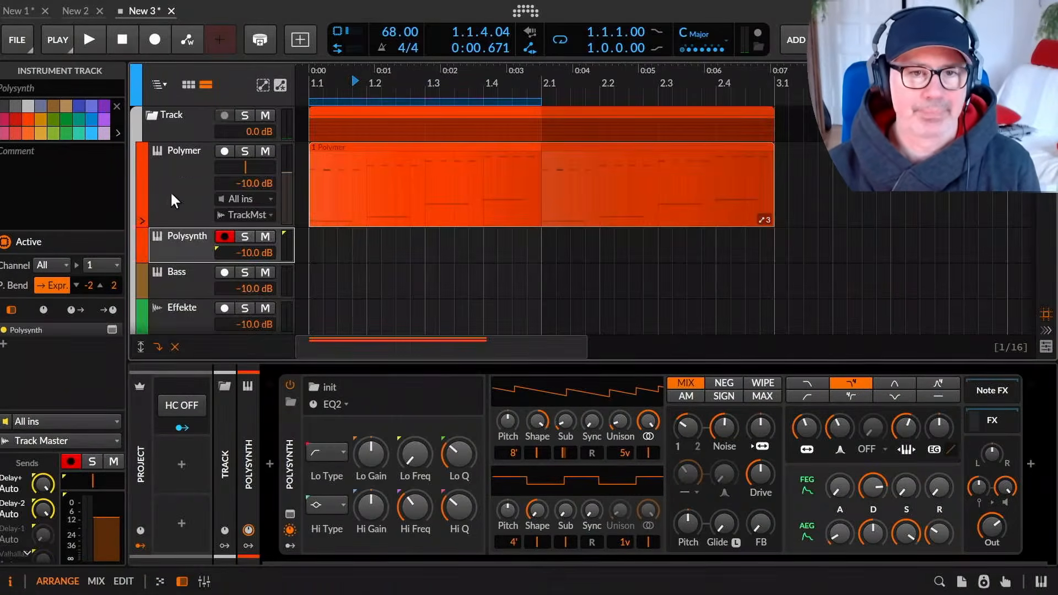
pyautogui.hotkey('ctrl', 't')
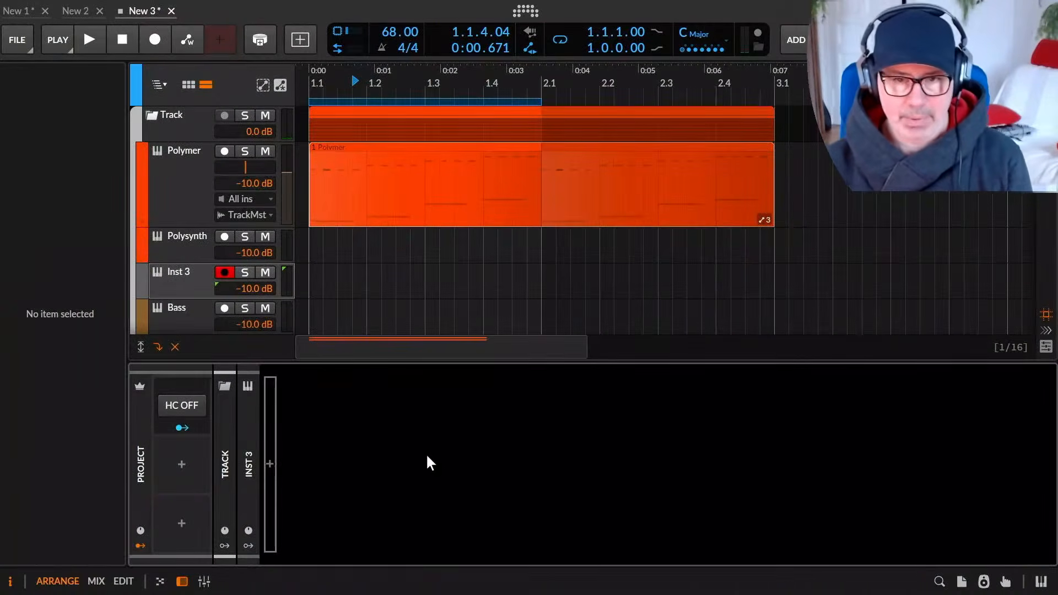
pyautogui.doubleClick(423, 452)
pyautogui.write('poly')
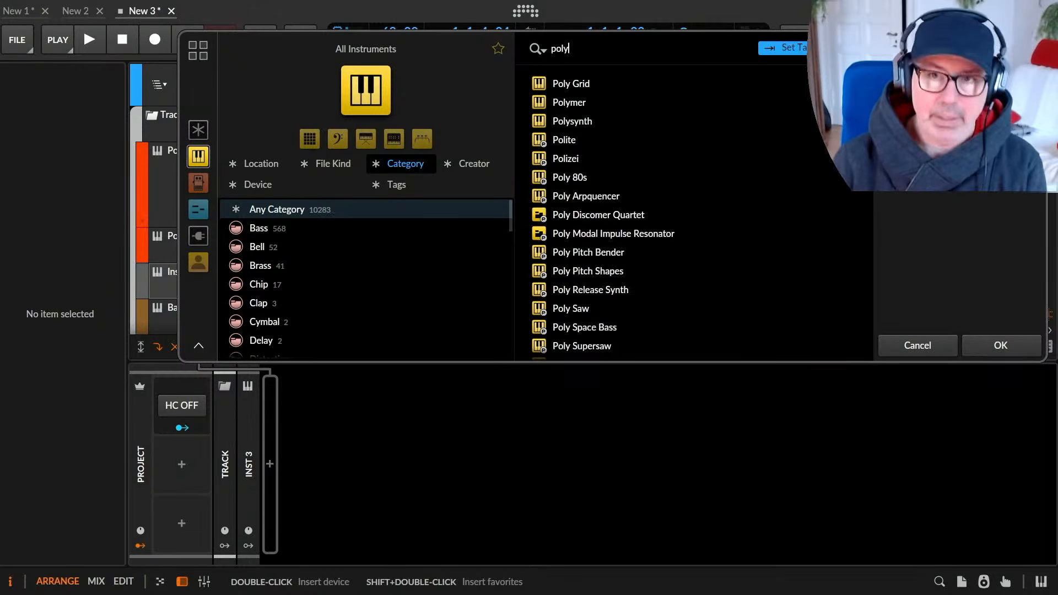
pyautogui.press('Return')
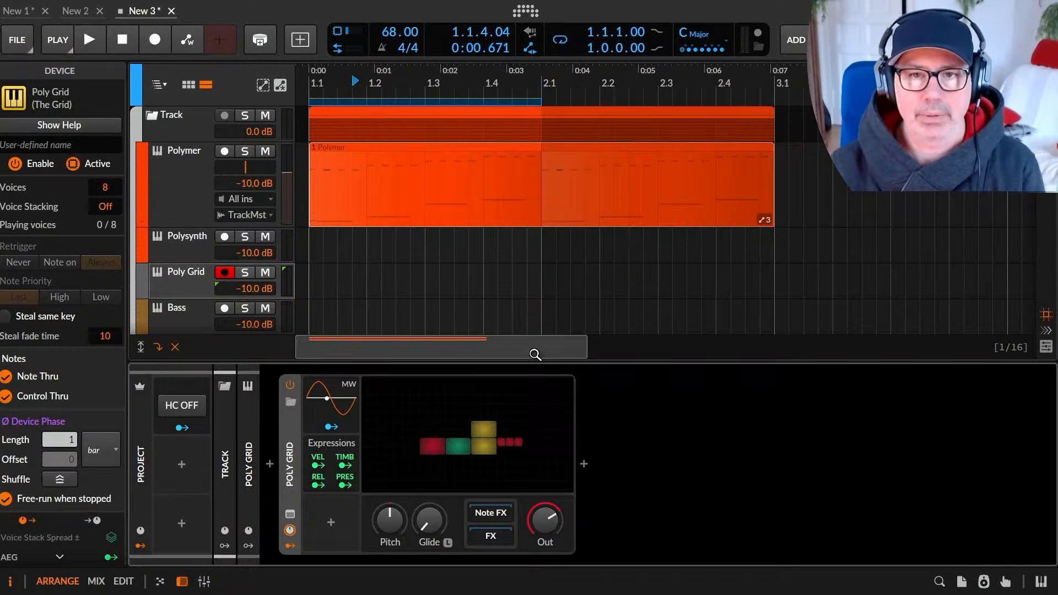
# Compare the release note on the Pre and Post chain names with the chain labels on the Poly Grid device.
pyautogui.hotkey('alt', 'Tab')
pyautogui.moveTo(444, 163); pyautogui.dragTo(807, 154)
pyautogui.click(425, 158)
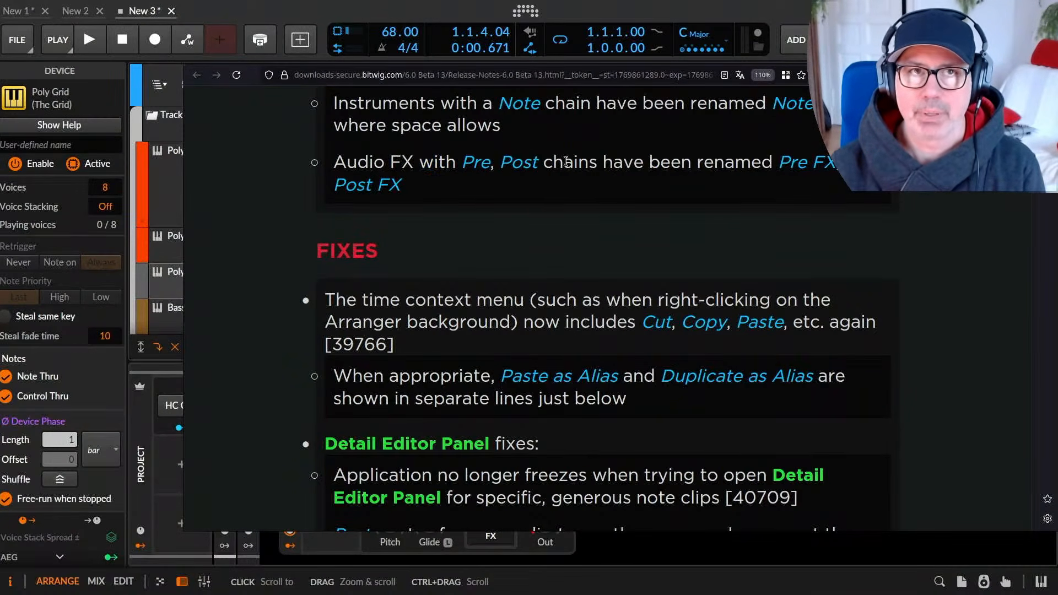
pyautogui.hotkey('alt', 'Tab')
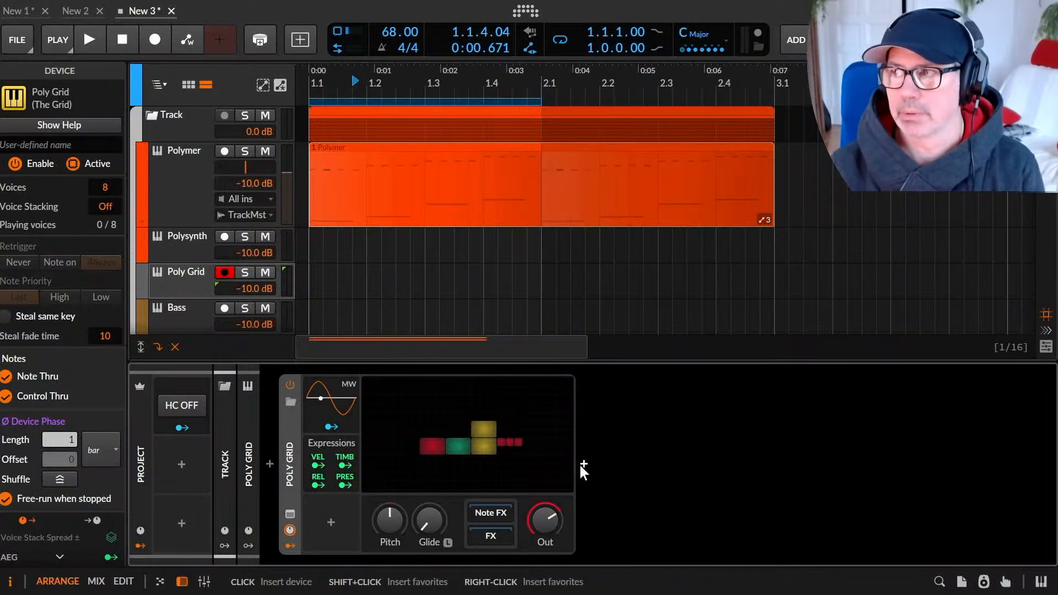
# Read the release notes' fix for the time context menu and its Cut, Copy and Paste entries.
pyautogui.hotkey('alt', 'Tab')
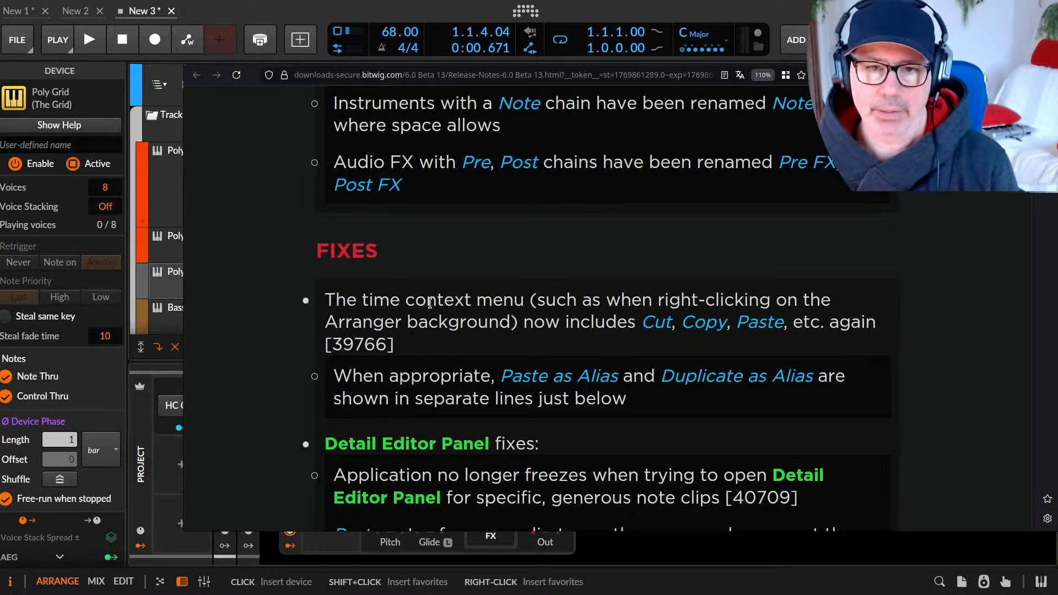
pyautogui.scroll(-3, 386, 325)
pyautogui.moveTo(333, 149); pyautogui.dragTo(508, 155)
pyautogui.moveTo(426, 155); pyautogui.dragTo(784, 162)
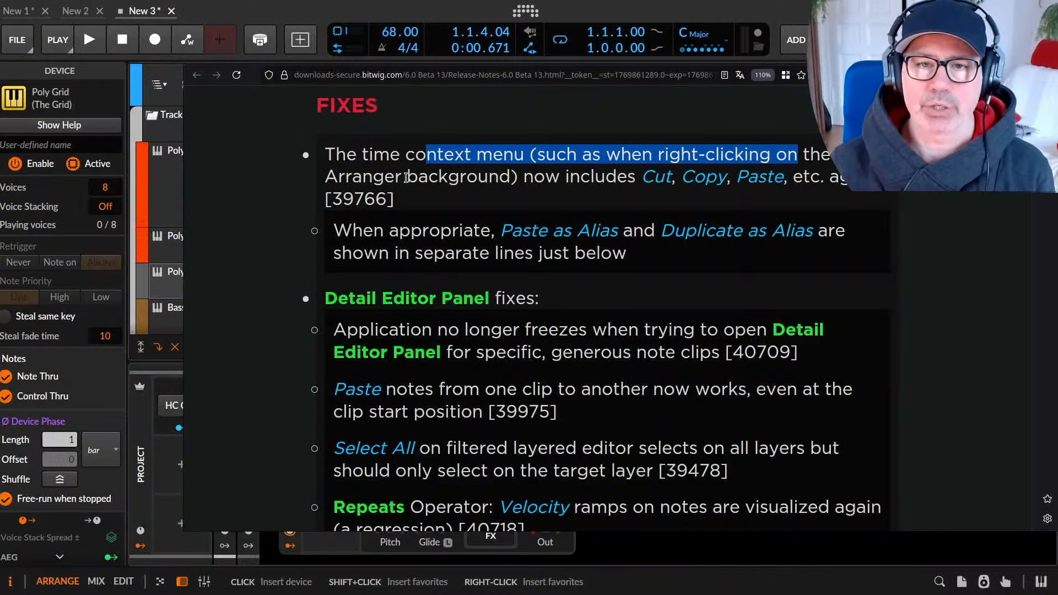
pyautogui.moveTo(406, 177); pyautogui.dragTo(576, 173)
pyautogui.moveTo(656, 175); pyautogui.dragTo(731, 177)
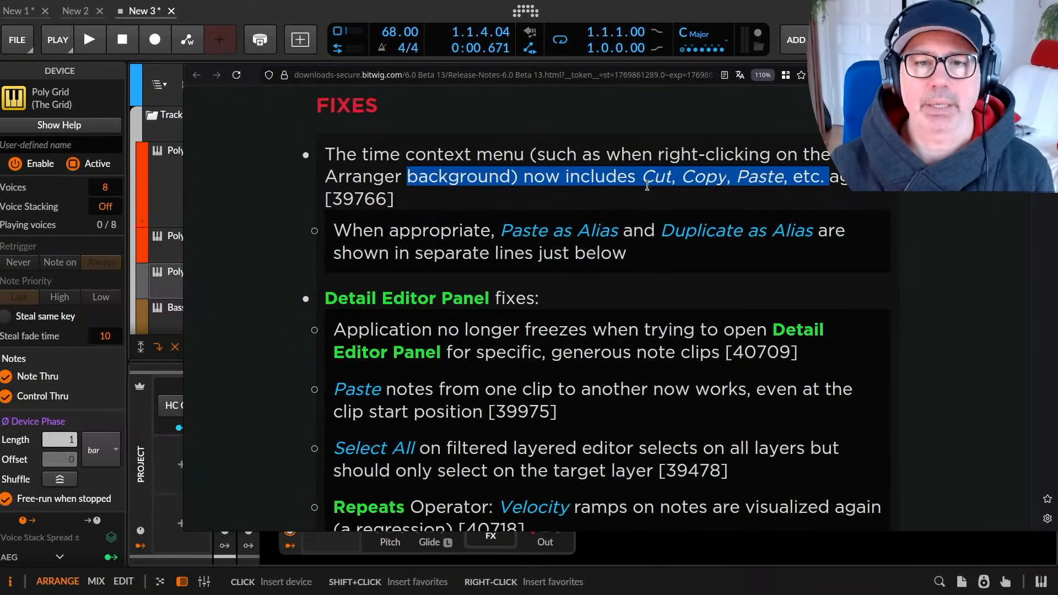
pyautogui.click(625, 198)
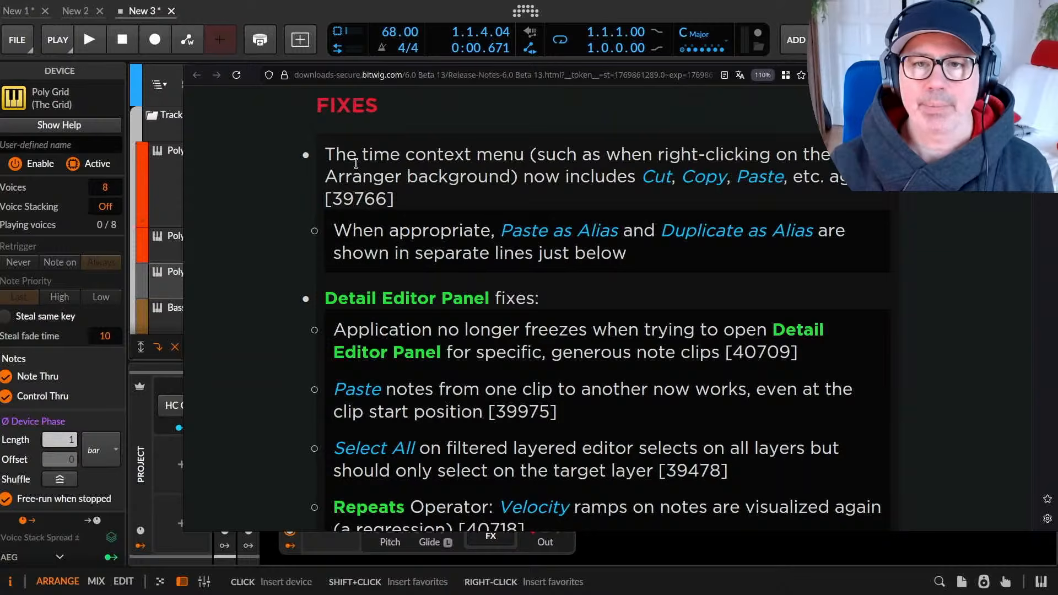
# Return to Bitwig and inspect the context menus of the time ruler and the empty Arranger background after the Polymer clip.
pyautogui.hotkey('alt', 'Tab')
pyautogui.rightClick(567, 74)
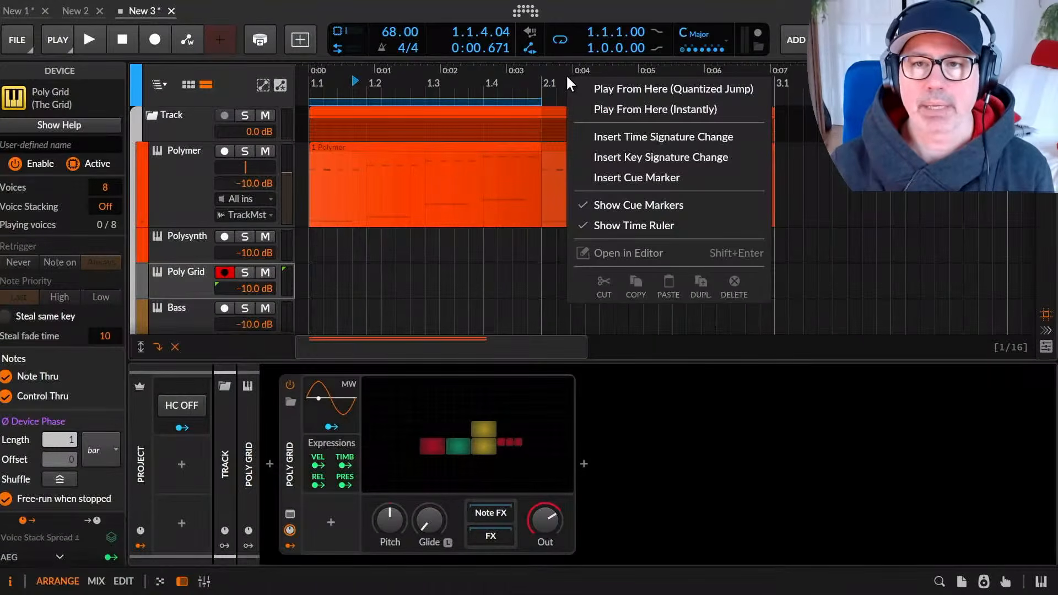
pyautogui.click(521, 182)
pyautogui.rightClick(782, 172)
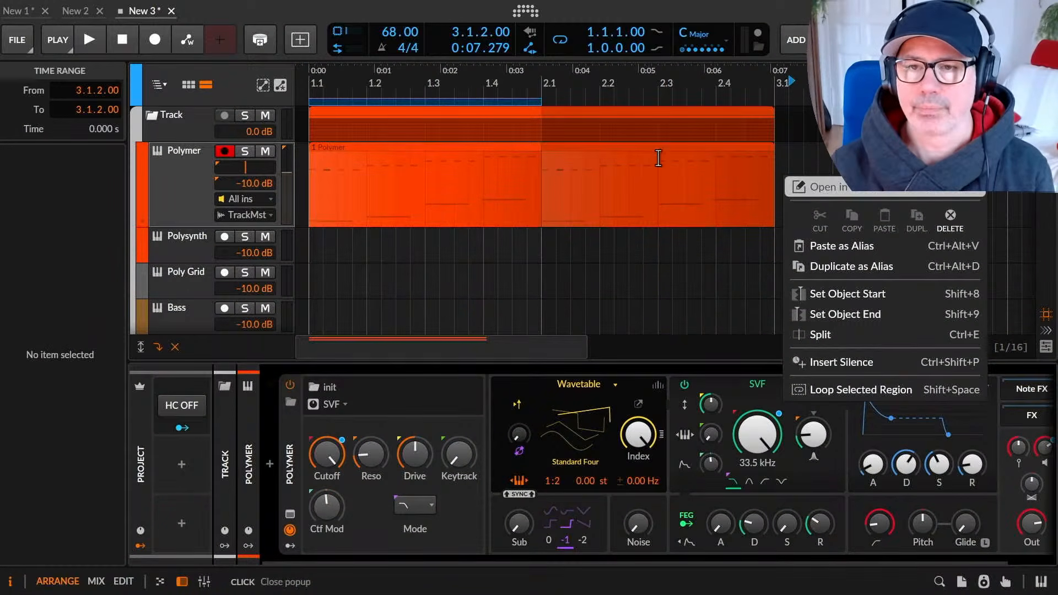
pyautogui.click(753, 177)
# Copy the Polymer clip's time range from 2.3.1.00 to 2.4.3.00 and paste it on the same track at 3.2.2.00.
pyautogui.moveTo(657, 187); pyautogui.dragTo(744, 190)
pyautogui.rightClick(692, 184)
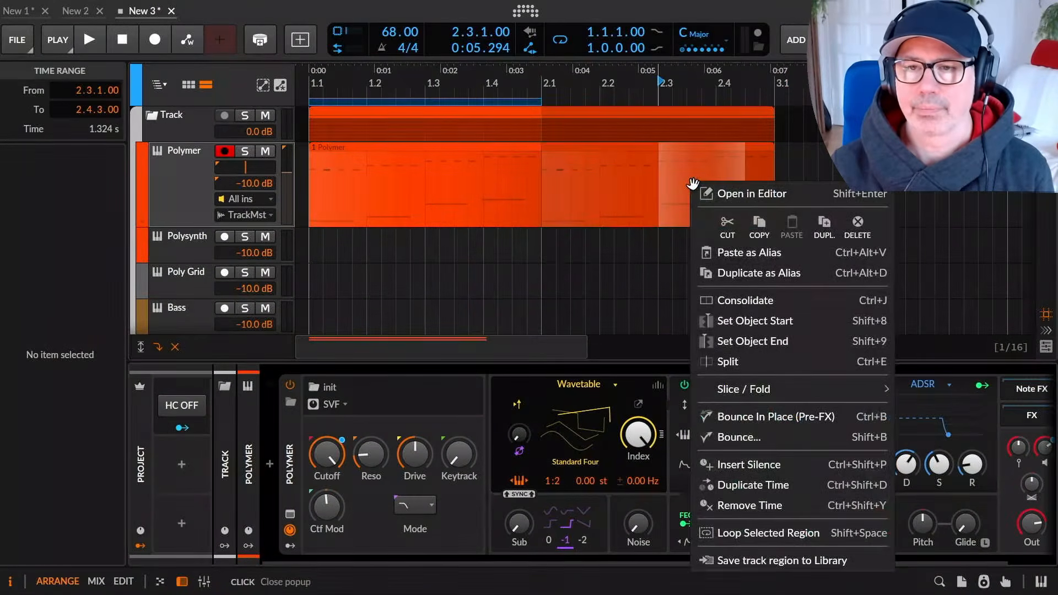
pyautogui.click(758, 223)
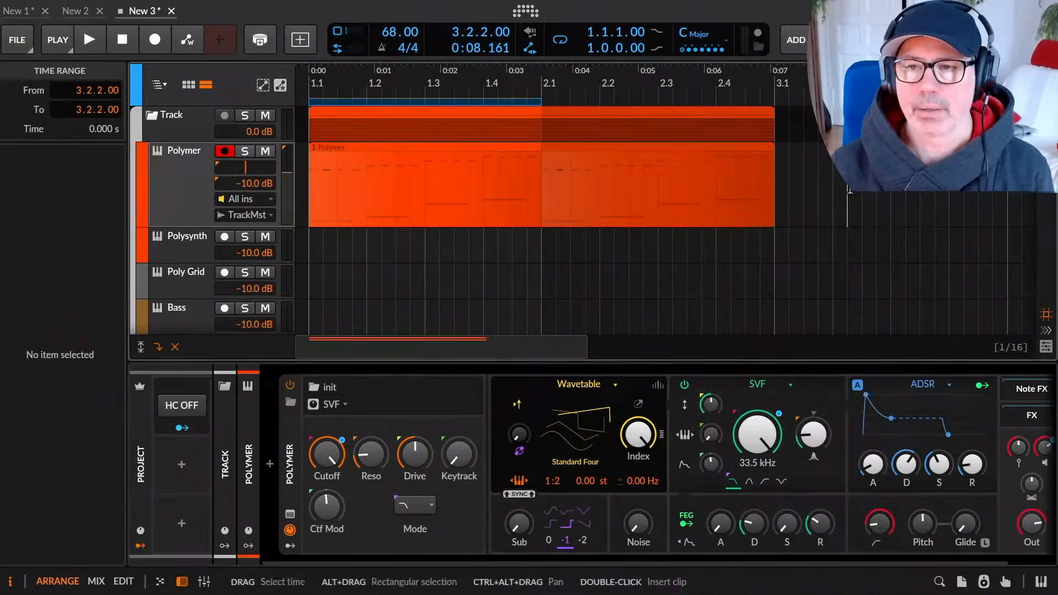
pyautogui.rightClick(853, 189)
pyautogui.click(950, 236)
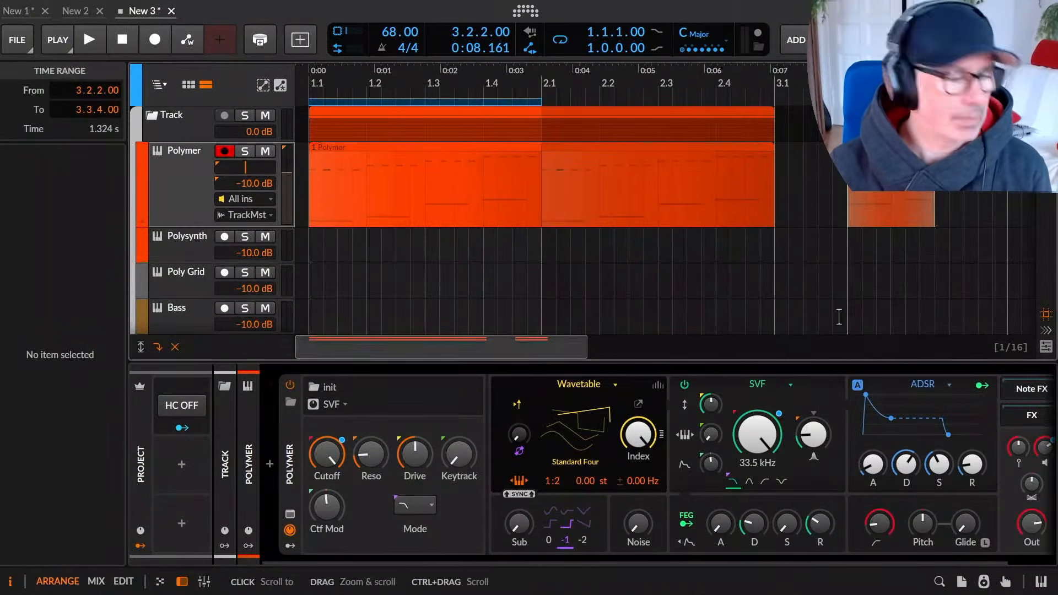
# Switch to the release notes and read the Detail Editor Panel fixes, from the note clip freeze to Select All on layers.
pyautogui.hotkey('alt', 'Tab')
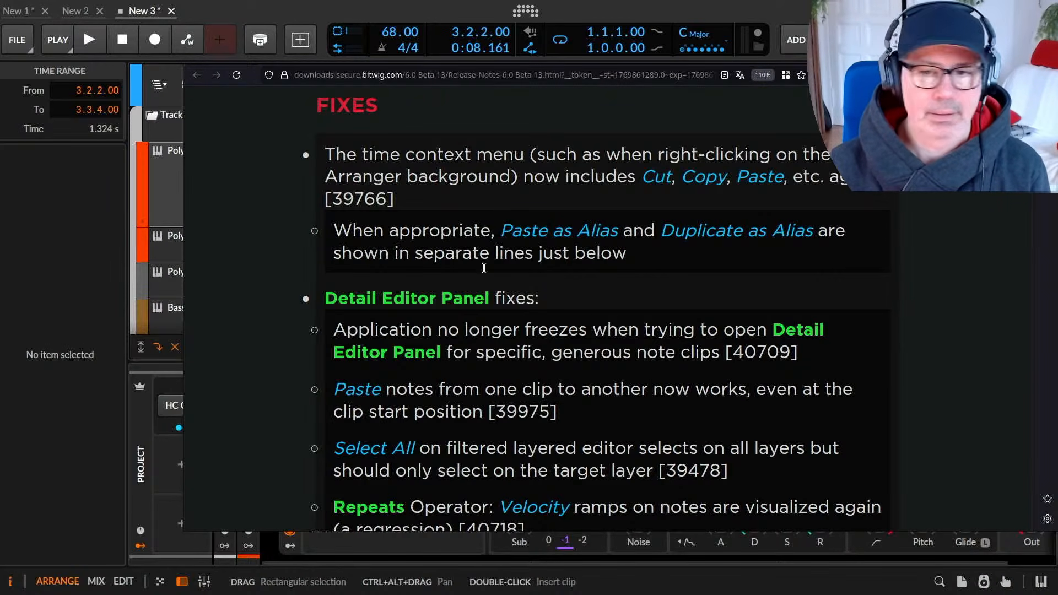
pyautogui.scroll(-2, 459, 257)
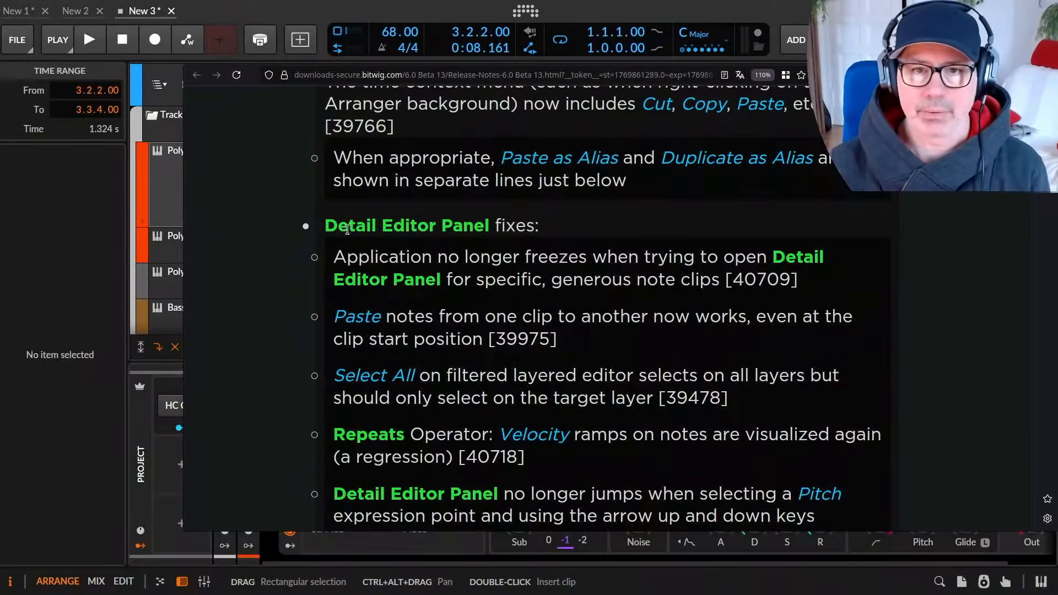
pyautogui.moveTo(338, 227); pyautogui.dragTo(499, 233)
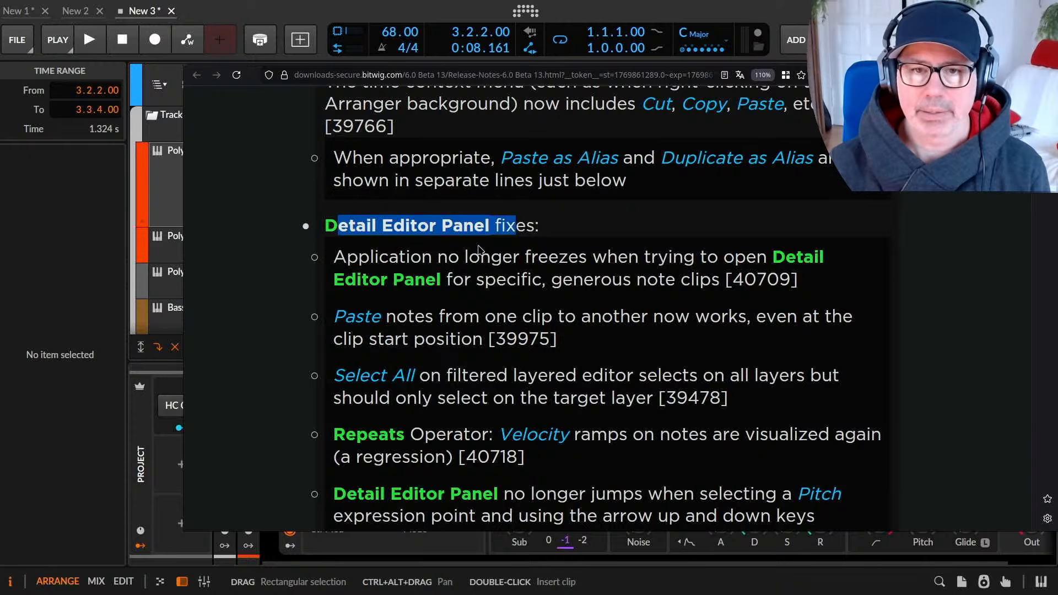
pyautogui.moveTo(368, 263); pyautogui.dragTo(793, 273)
pyautogui.scroll(-2, 714, 306)
pyautogui.moveTo(370, 245); pyautogui.dragTo(685, 271)
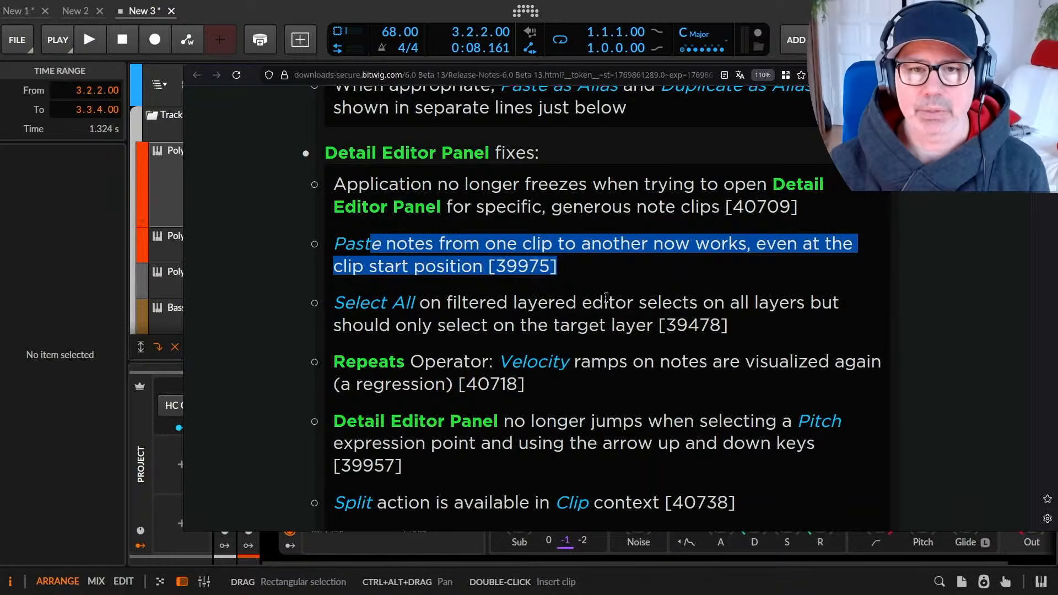
pyautogui.scroll(-2, 606, 298)
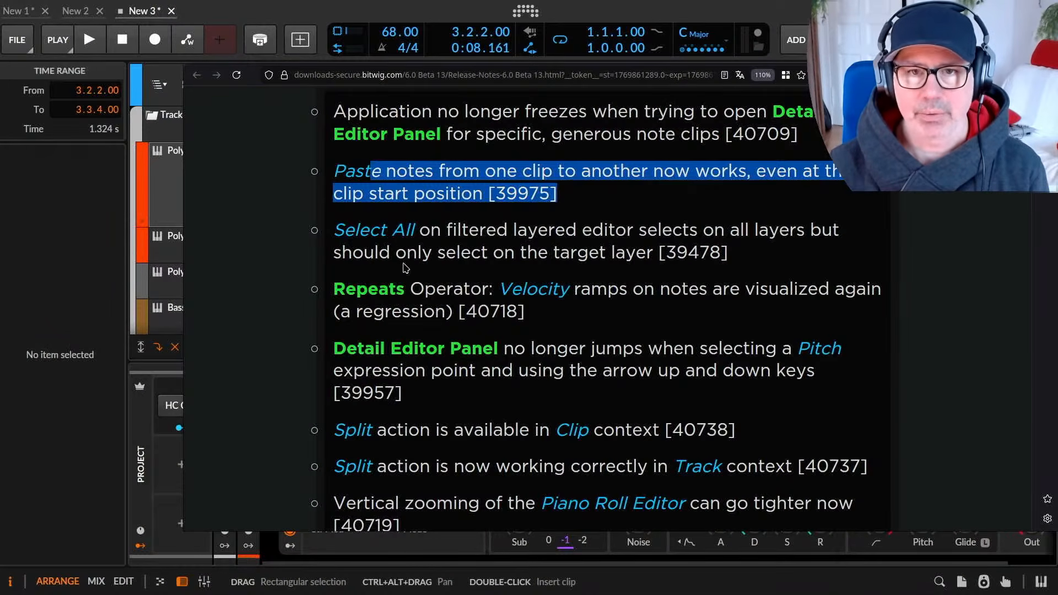
pyautogui.click(394, 242)
pyautogui.moveTo(334, 230); pyautogui.dragTo(667, 231)
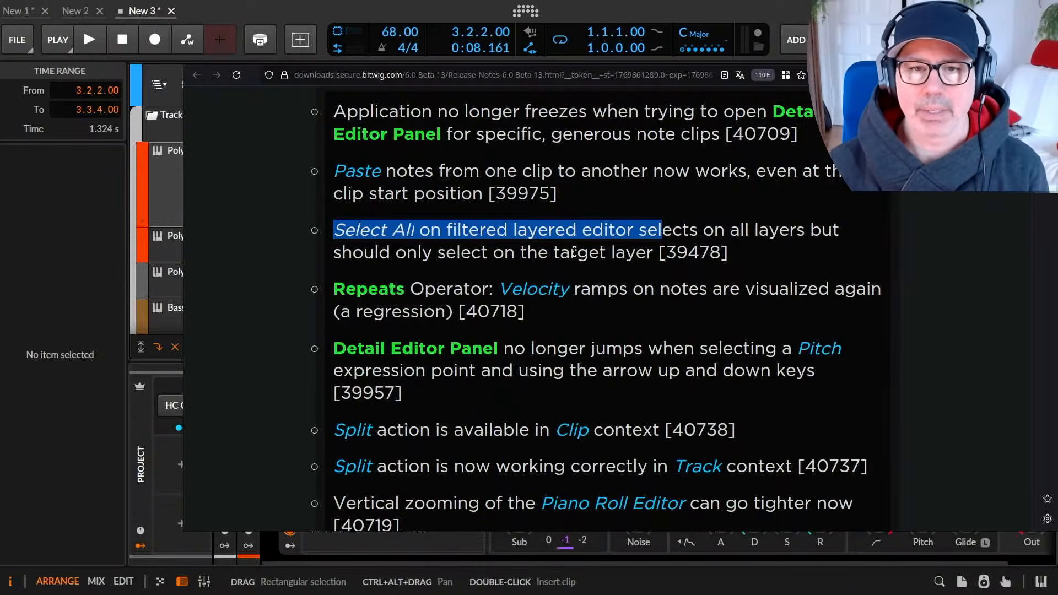
pyautogui.click(443, 255)
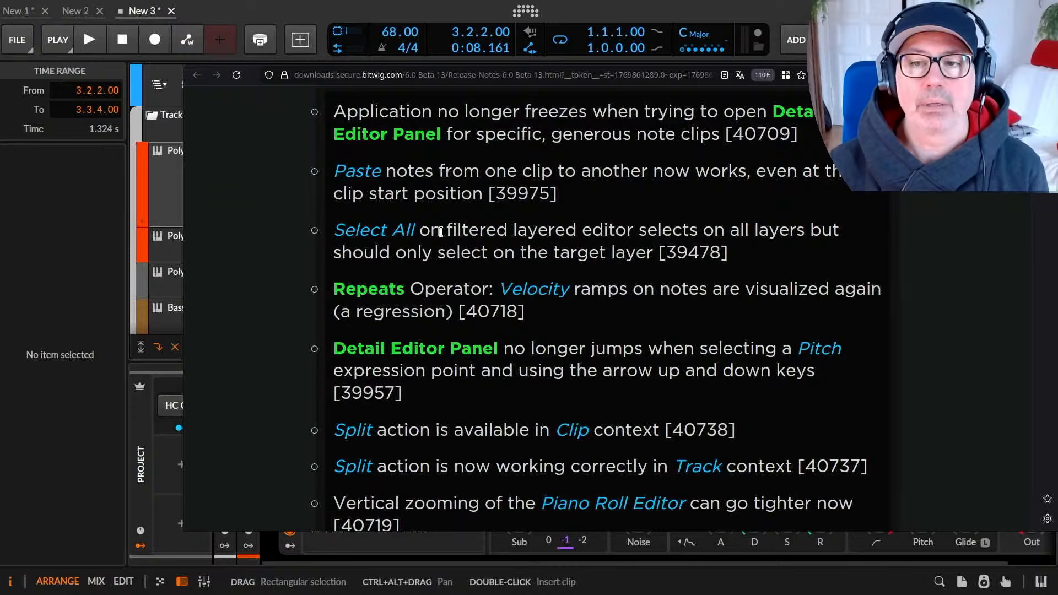
# Read the release notes on Repeats velocity ramps, Pitch expression point jumps and the Split action in Clip context.
pyautogui.scroll(-3, 441, 231)
pyautogui.moveTo(378, 144); pyautogui.dragTo(830, 166)
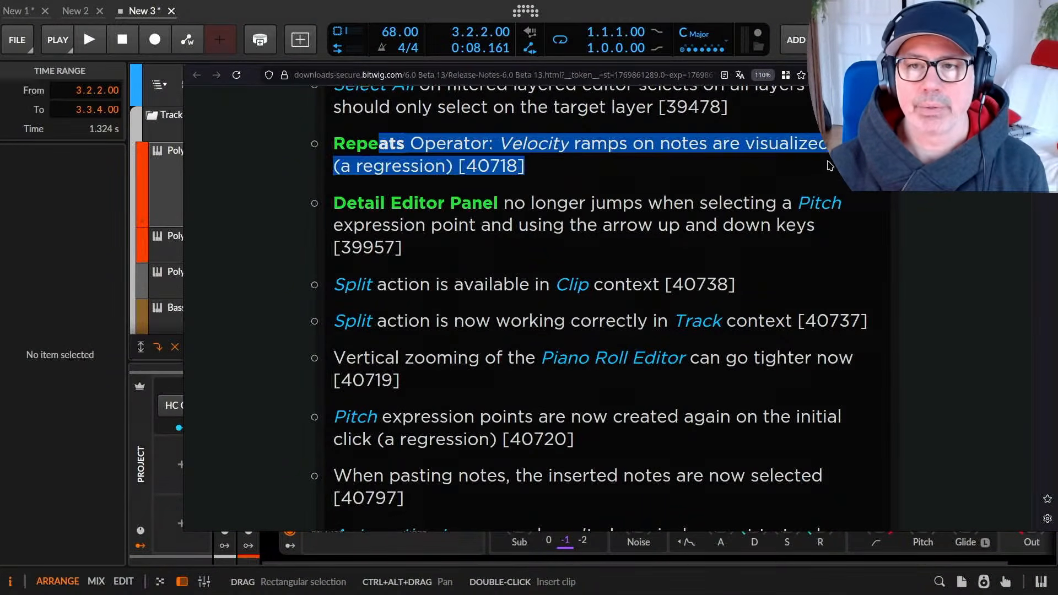
pyautogui.click(575, 218)
pyautogui.moveTo(350, 205); pyautogui.dragTo(826, 236)
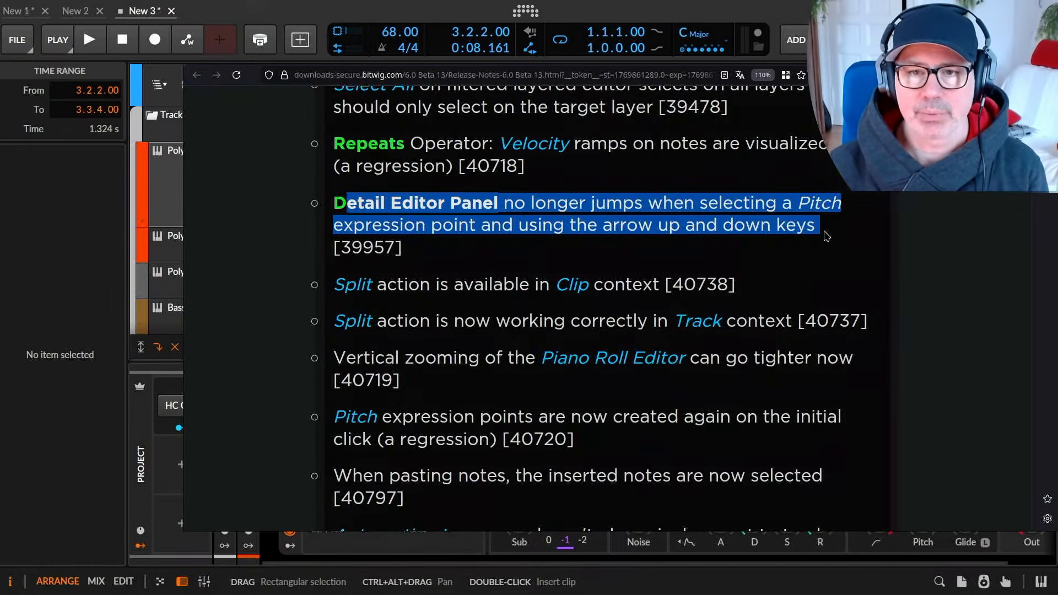
pyautogui.scroll(-3, 502, 274)
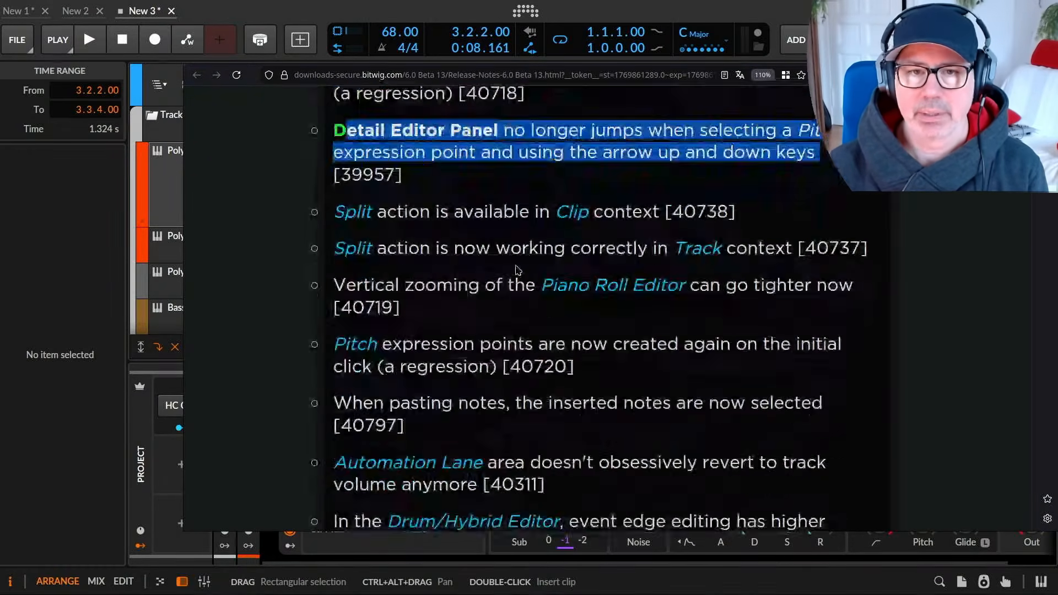
pyautogui.moveTo(414, 139); pyautogui.dragTo(737, 176)
# Return to Bitwig and split the Polymer clip at both ends of the time range 2.1.4.00 to 2.3.3.00.
pyautogui.hotkey('alt', 'Tab')
pyautogui.click(586, 167)
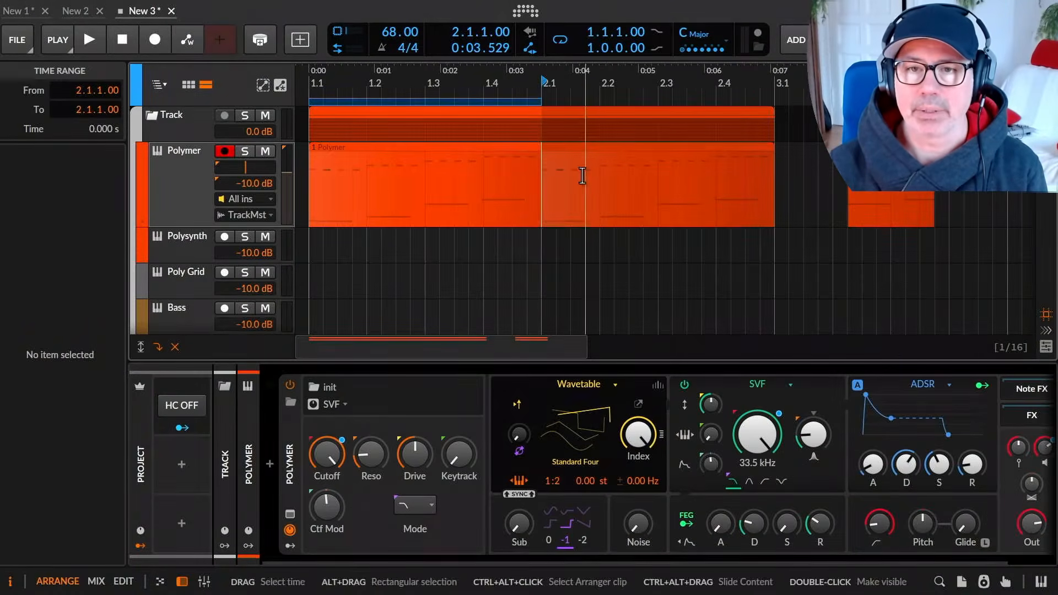
pyautogui.rightClick(589, 165)
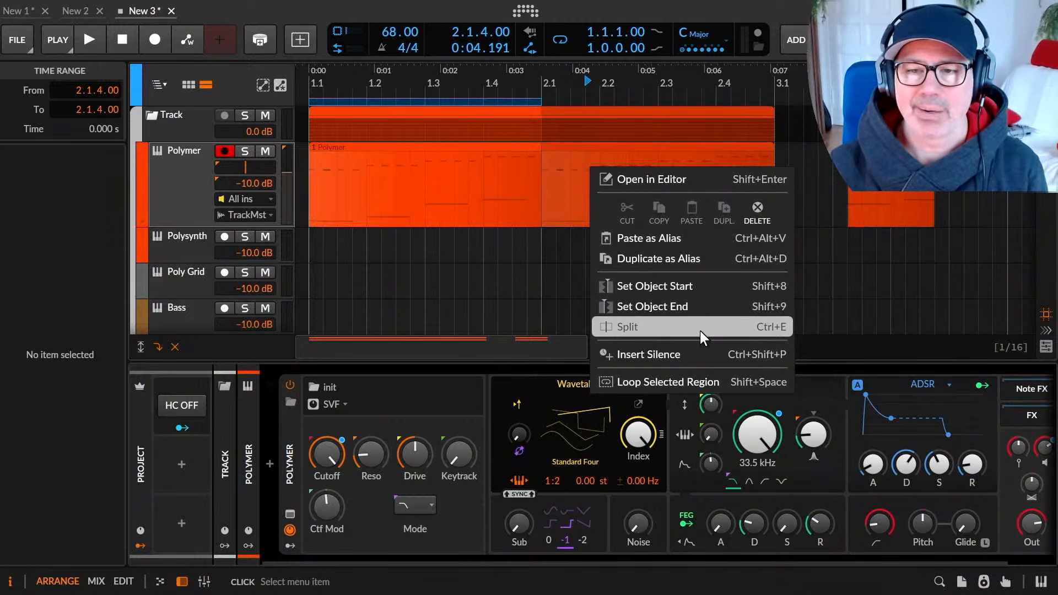
pyautogui.click(490, 167)
pyautogui.moveTo(597, 204); pyautogui.dragTo(683, 206)
pyautogui.rightClick(635, 187)
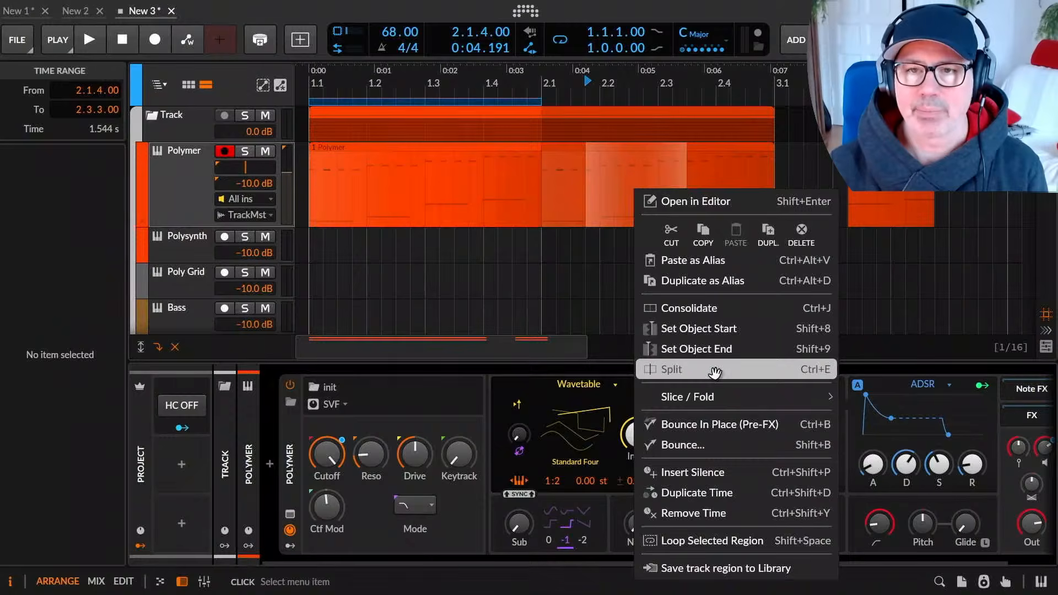
pyautogui.click(711, 370)
# Split the first Polymer clip at 1.4.1.00, 1.3.1.00, 1.1.4.00, 1.3.3.00 and 1.4.2.00.
pyautogui.click(494, 189)
pyautogui.click(484, 169)
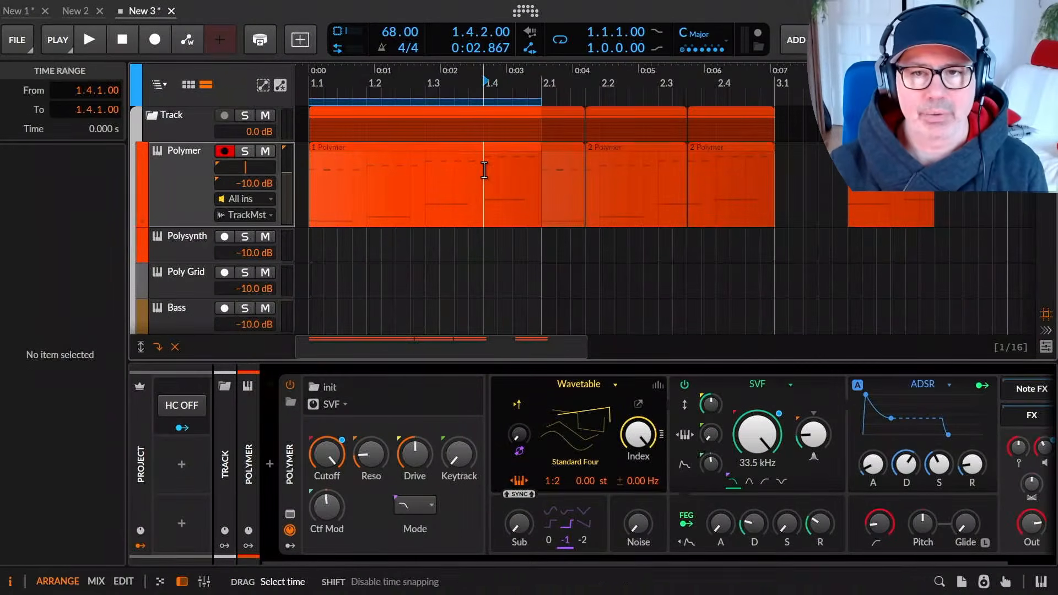
pyautogui.click(484, 174)
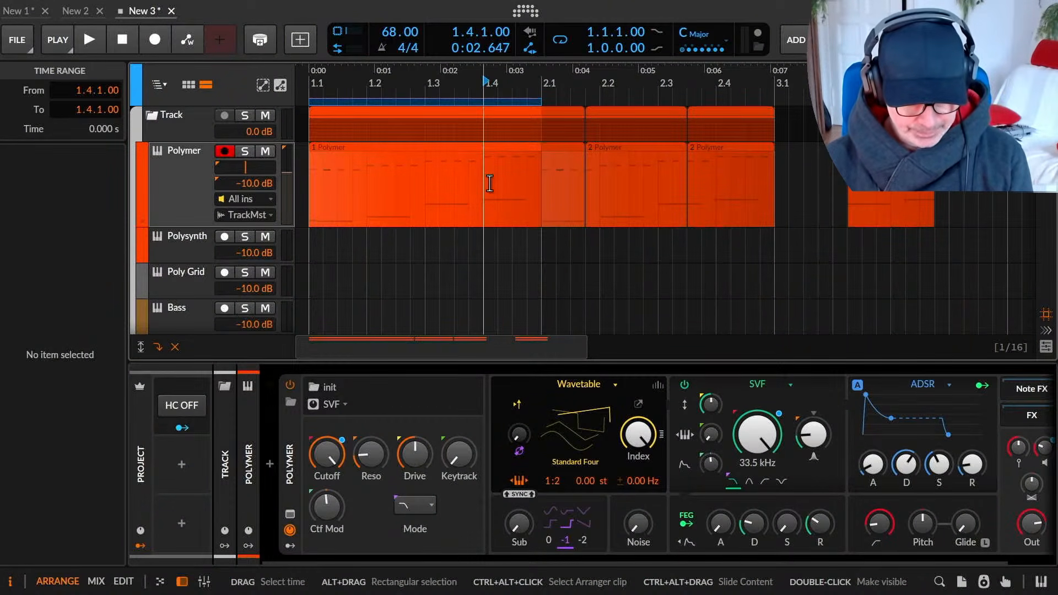
pyautogui.hotkey('ctrl', 'e')
pyautogui.click(495, 192)
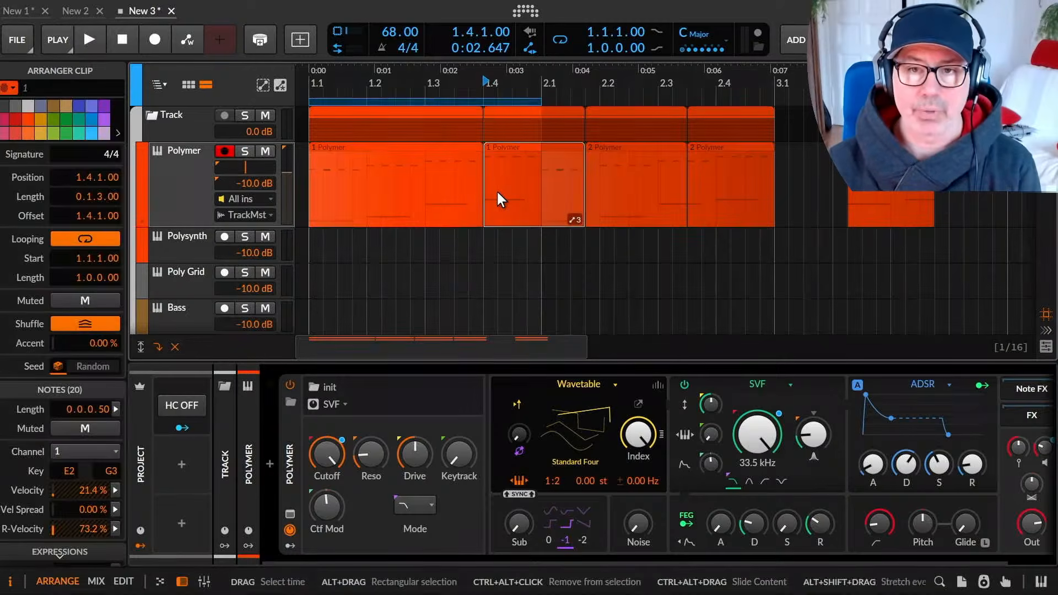
pyautogui.click(426, 190)
pyautogui.hotkey('ctrl', 'e')
pyautogui.click(355, 190)
pyautogui.hotkey('ctrl', 'e')
pyautogui.click(454, 190)
pyautogui.hotkey('ctrl', 'e')
pyautogui.click(498, 188)
pyautogui.hotkey('ctrl', 'e')
pyautogui.click(615, 193)
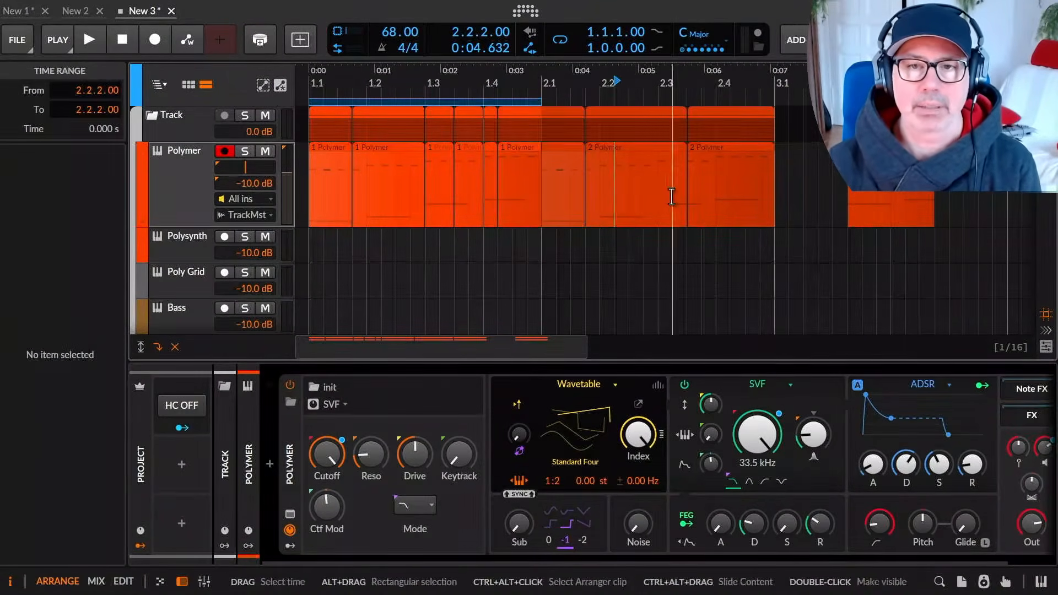
# Read the Split fix for Track context, then open the Polymer clip at 1.1.4.00 for detail editing in Track context.
pyautogui.hotkey('alt', 'Tab')
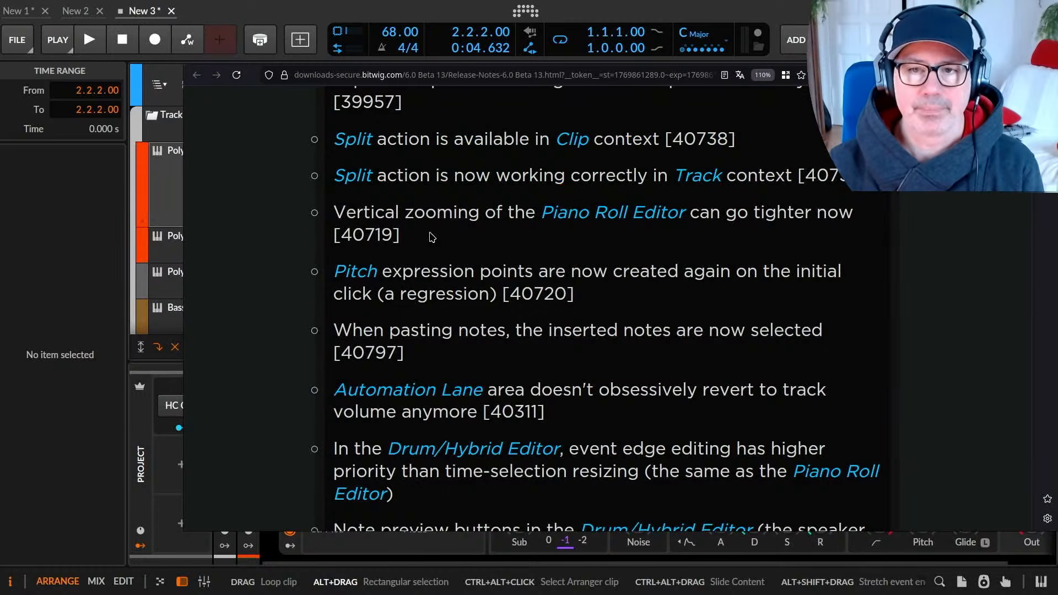
pyautogui.moveTo(342, 175); pyautogui.dragTo(814, 177)
pyautogui.hotkey('alt', 'Tab')
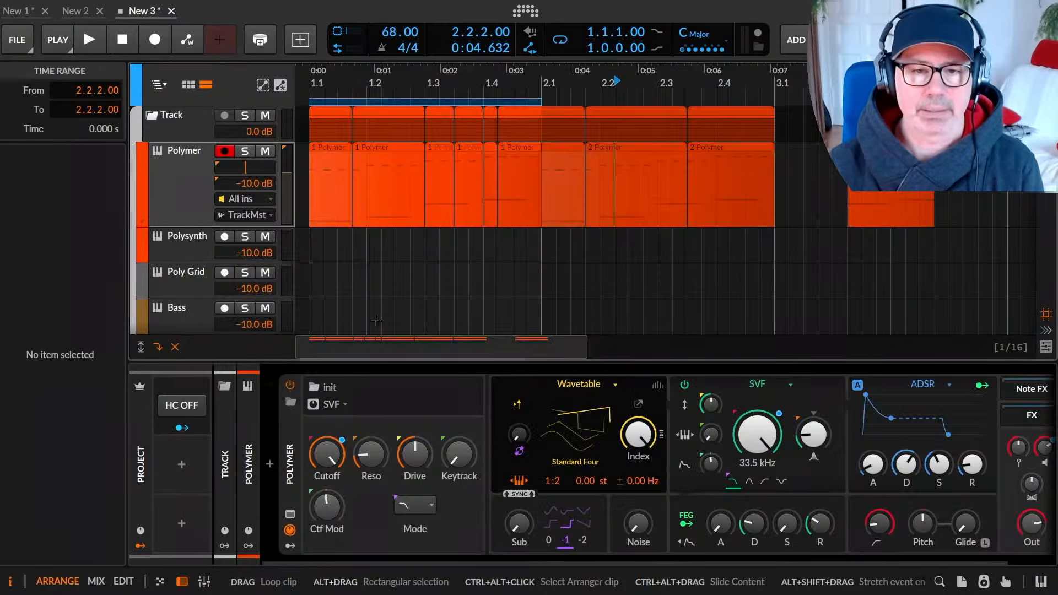
pyautogui.click(382, 146)
pyautogui.doubleClick(388, 146)
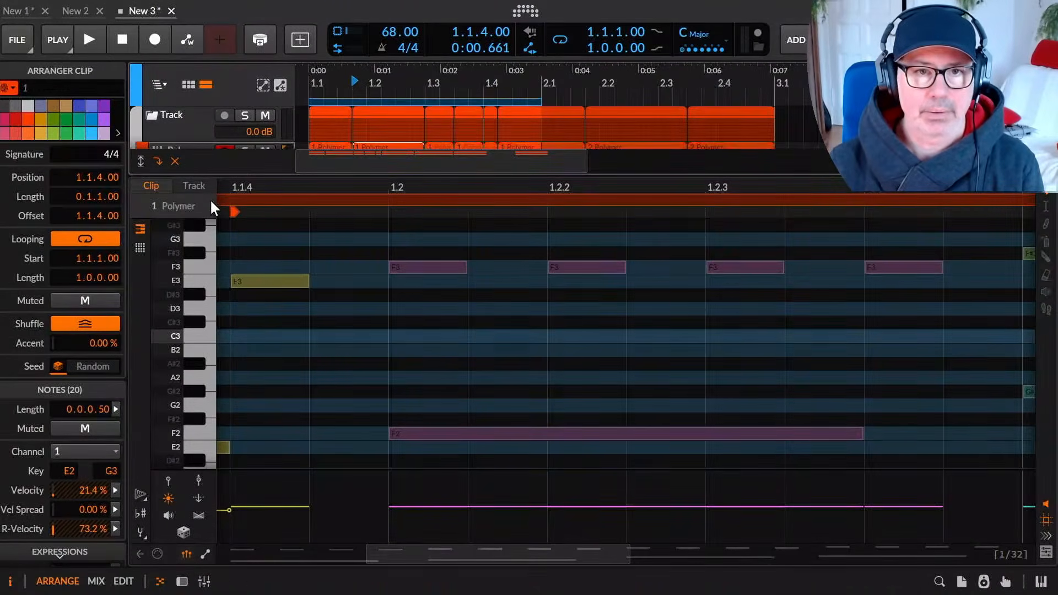
pyautogui.click(194, 185)
# Split the F2 note in the second Polymer clip at 1.2.2.00 and 1.2.3.00.
pyautogui.click(327, 237)
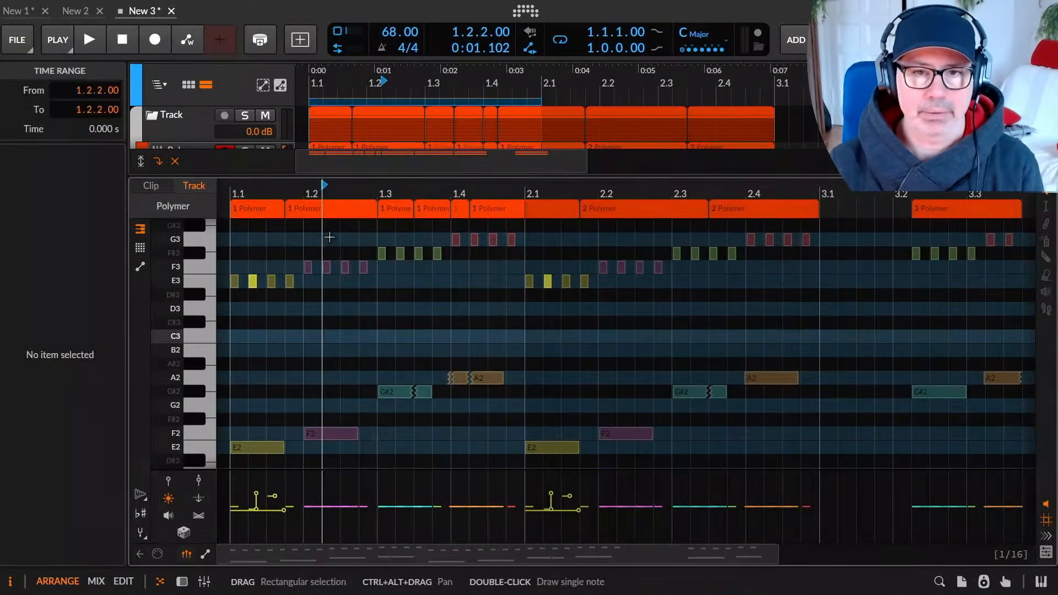
pyautogui.click(347, 206)
pyautogui.click(338, 243)
pyautogui.click(337, 242)
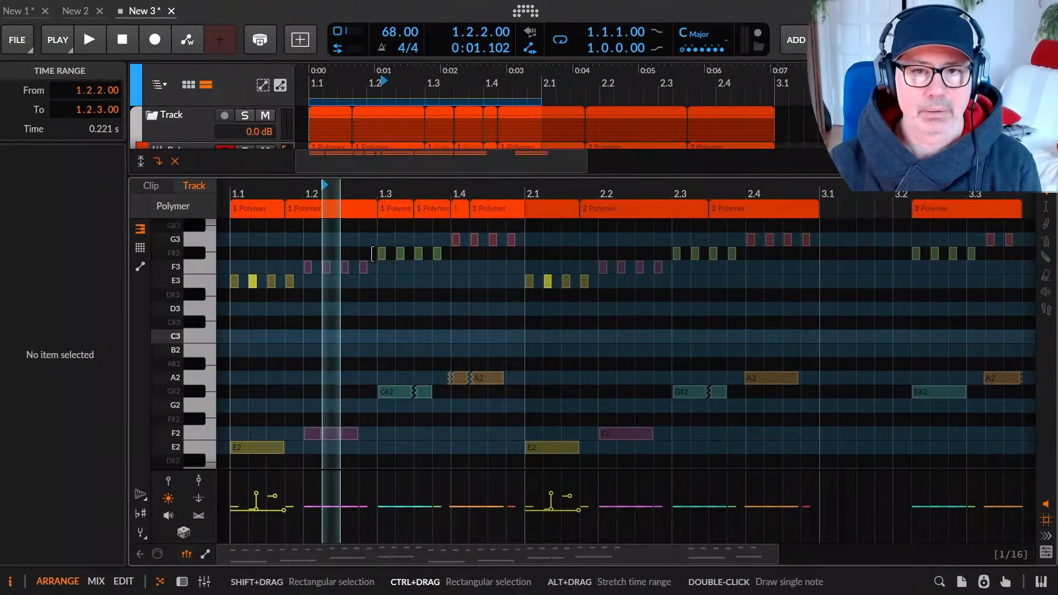
pyautogui.click(342, 210)
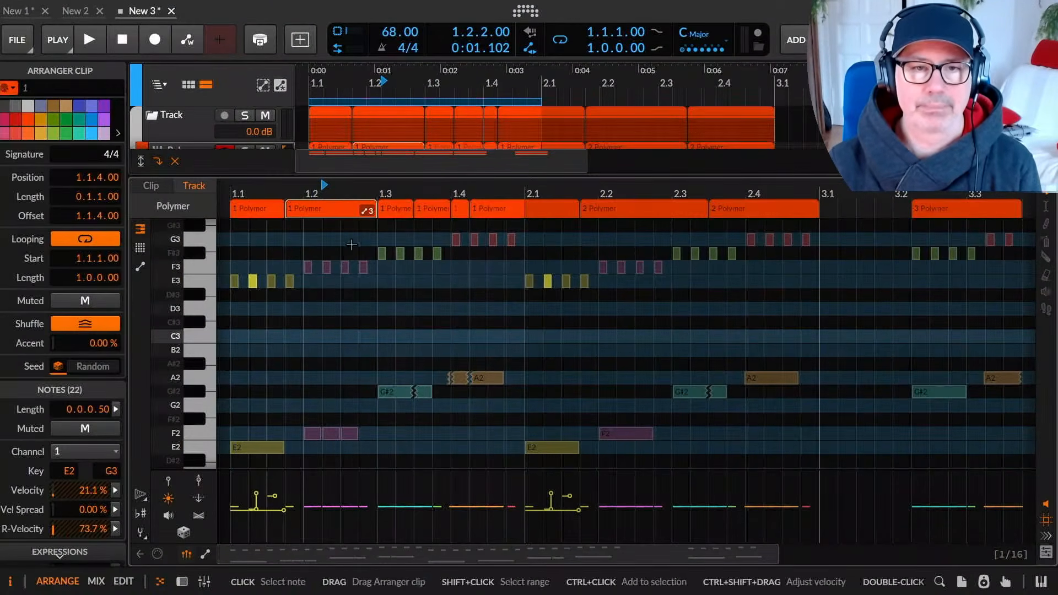
pyautogui.scroll(3, 234, 361)
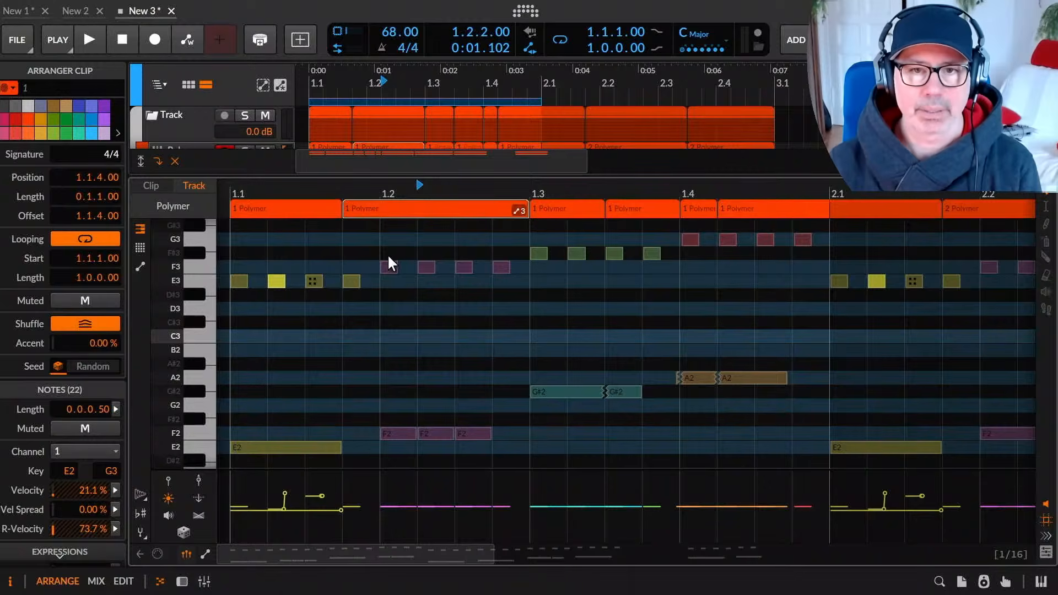
pyautogui.click(413, 242)
# Read the Piano Roll Editor vertical zooming fix and test the vertical zoom on the Polymer notes.
pyautogui.hotkey('alt', 'Tab')
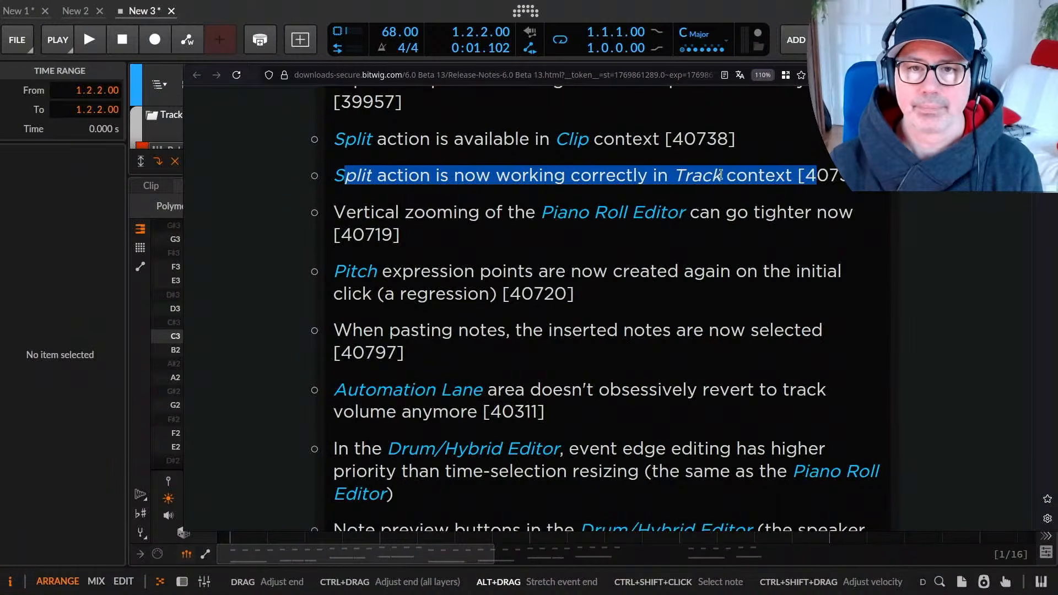
pyautogui.moveTo(359, 215); pyautogui.dragTo(821, 229)
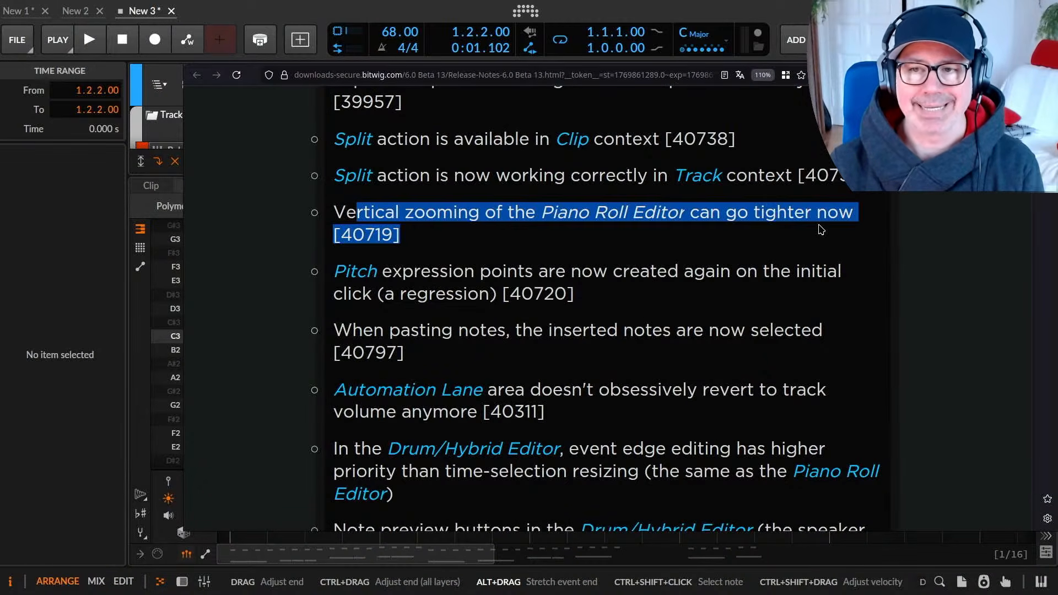
pyautogui.hotkey('alt', 'Tab')
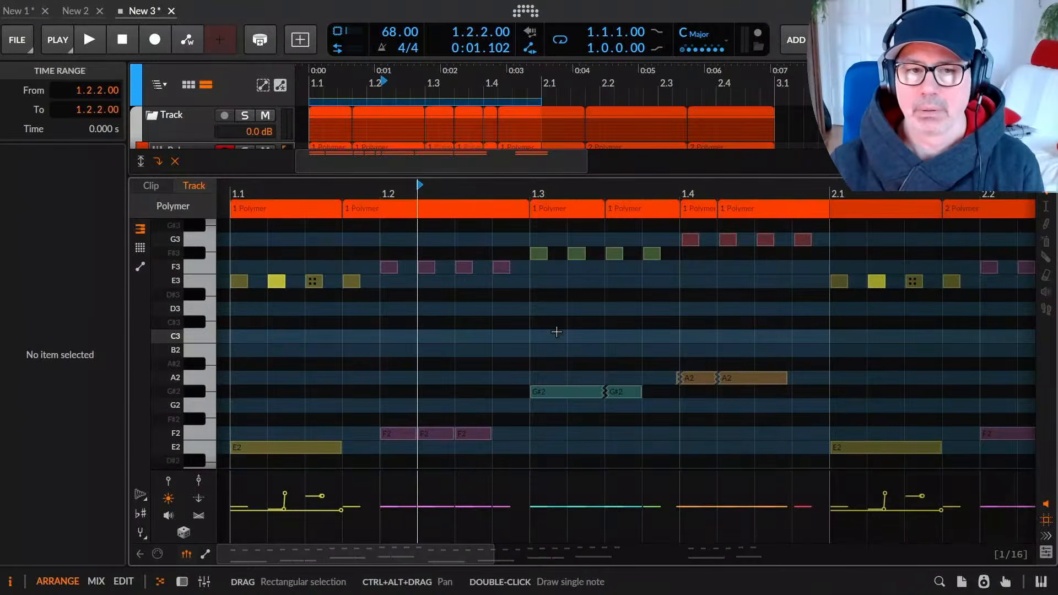
pyautogui.scroll(-5, 556, 331)
pyautogui.scroll(3, 553, 323)
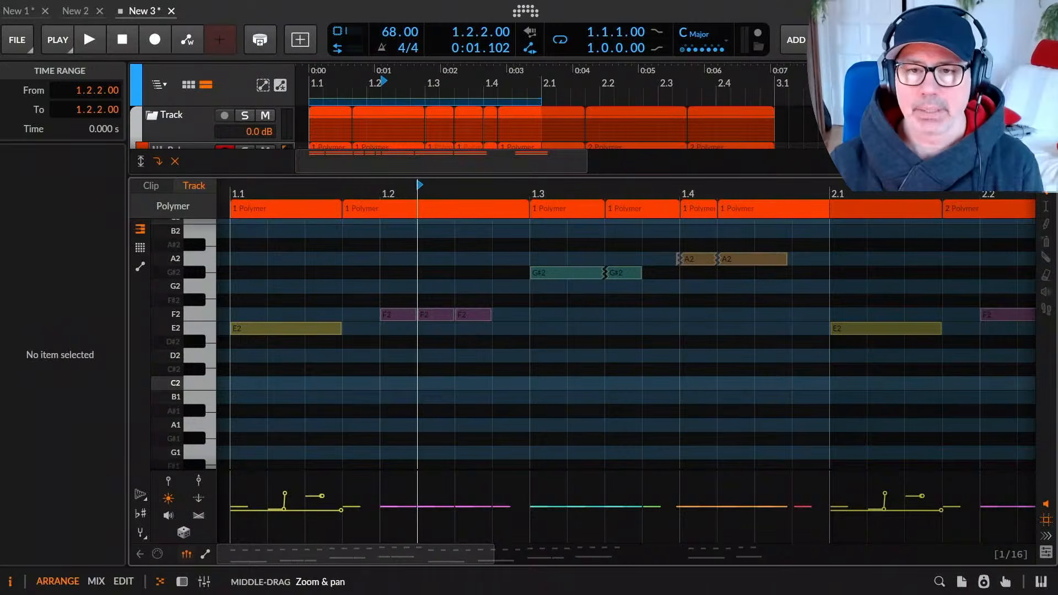
pyautogui.moveTo(590, 306); pyautogui.dragTo(771, 319)
# Switch to the release notes and read the fixes for creating Pitch expression points and selecting pasted notes.
pyautogui.hotkey('alt', 'Tab')
pyautogui.click(696, 240)
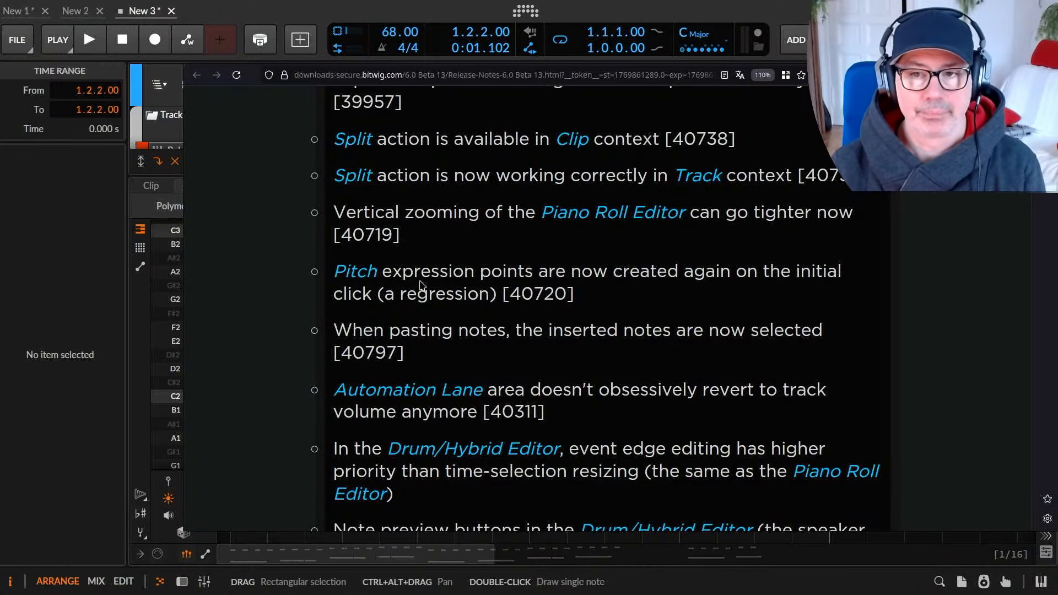
pyautogui.moveTo(365, 273); pyautogui.dragTo(850, 277)
pyautogui.moveTo(354, 300); pyautogui.dragTo(522, 297)
pyautogui.scroll(-3, 390, 182)
pyautogui.moveTo(352, 186); pyautogui.dragTo(862, 194)
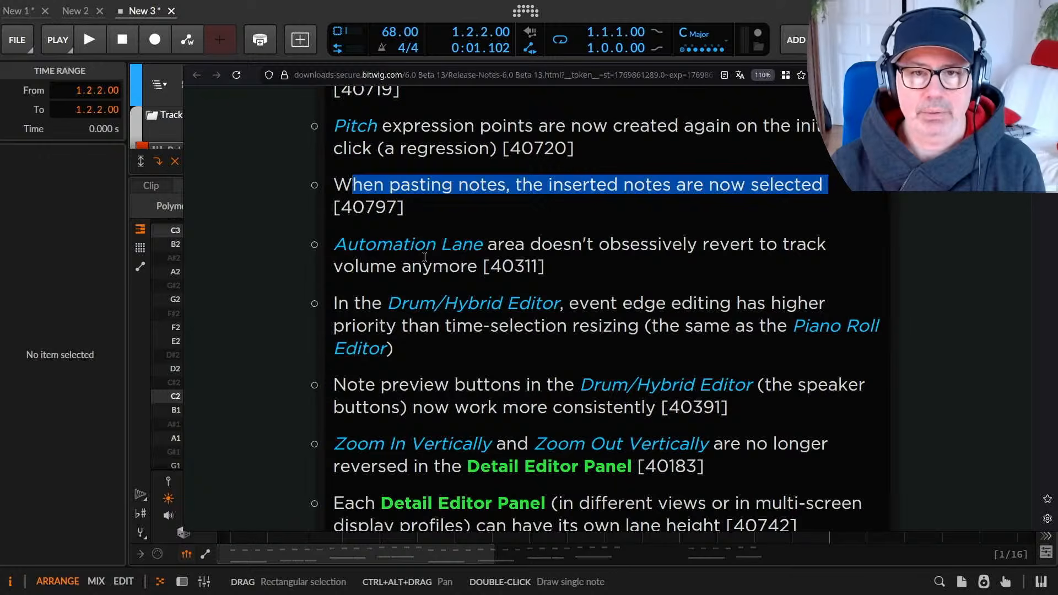
# Read the Automation Lane track volume fix and the Drum/Hybrid Editor event edge editing change.
pyautogui.moveTo(376, 244); pyautogui.dragTo(711, 260)
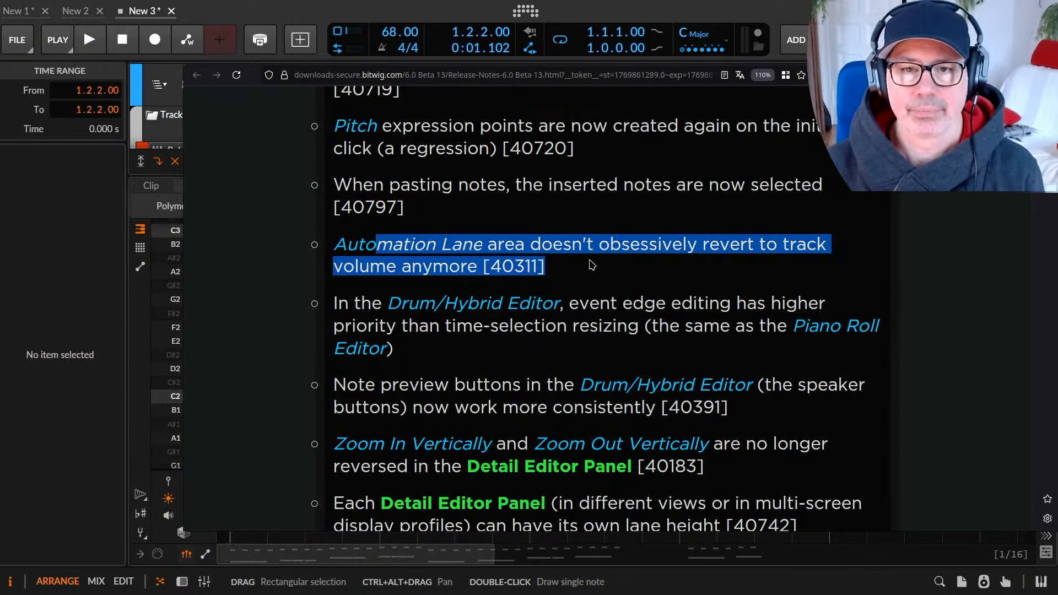
pyautogui.scroll(-2, 592, 265)
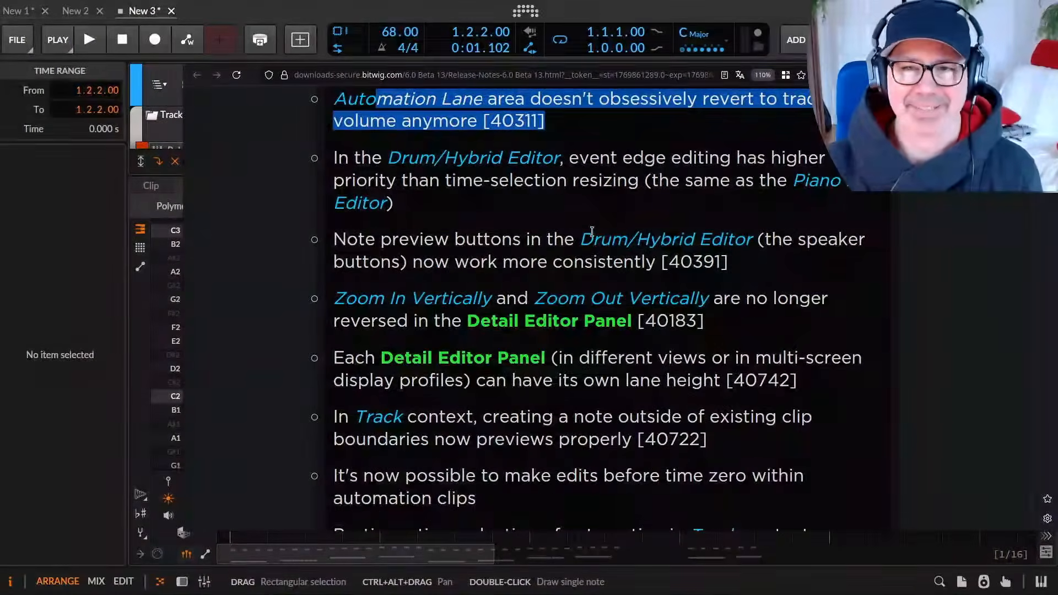
pyautogui.click(450, 182)
pyautogui.moveTo(412, 106); pyautogui.dragTo(545, 123)
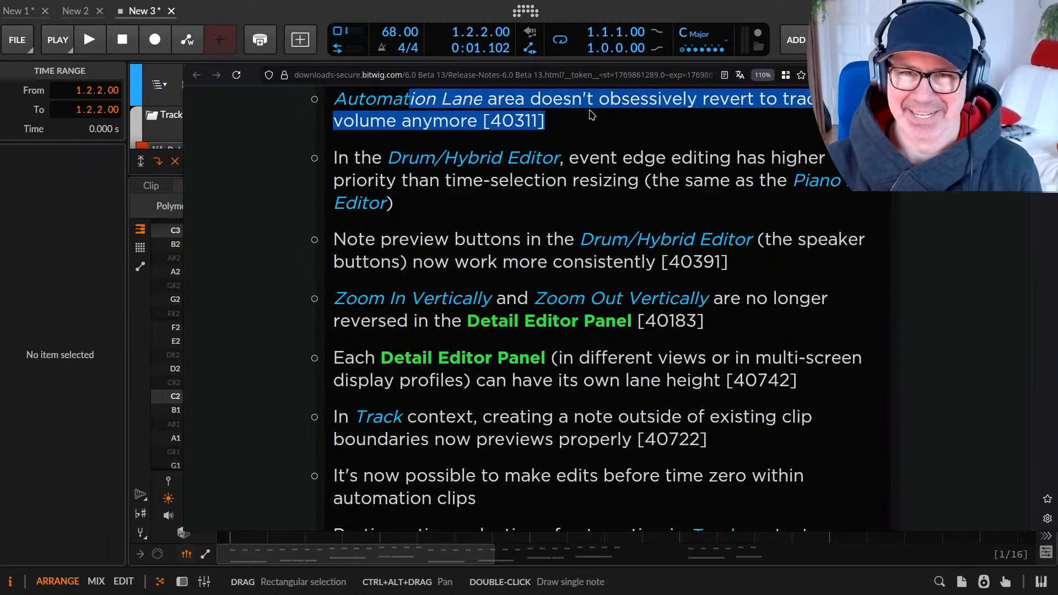
pyautogui.moveTo(370, 158); pyautogui.dragTo(736, 173)
pyautogui.click(740, 206)
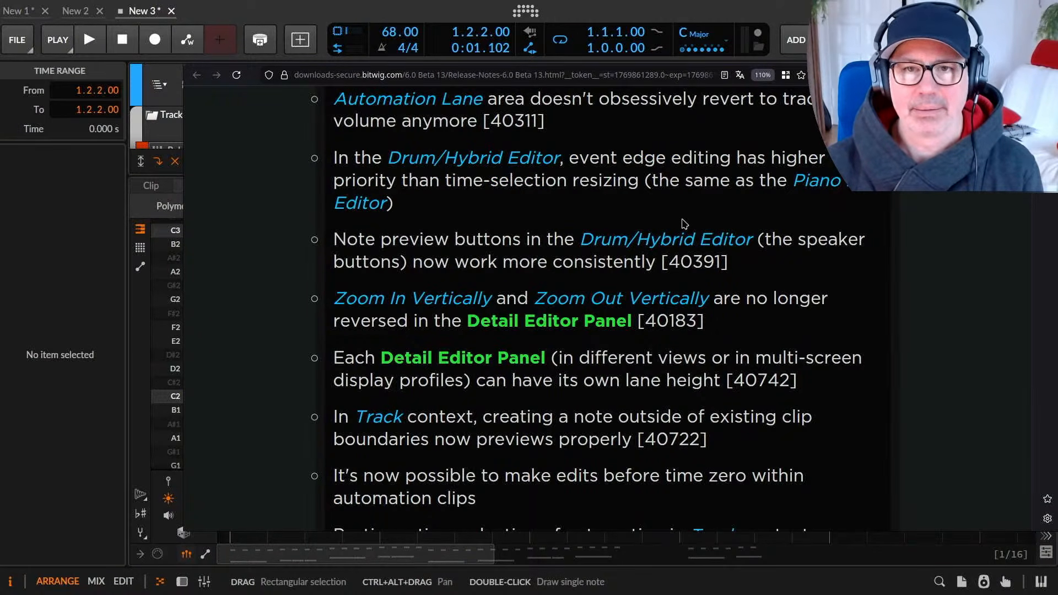
# Show the Polymer track in the Drum/Hybrid Editor and select the E3 note at 1.1.4.00 to test its edge editing.
pyautogui.hotkey('alt', 'Tab')
pyautogui.click(350, 272)
pyautogui.press('f')
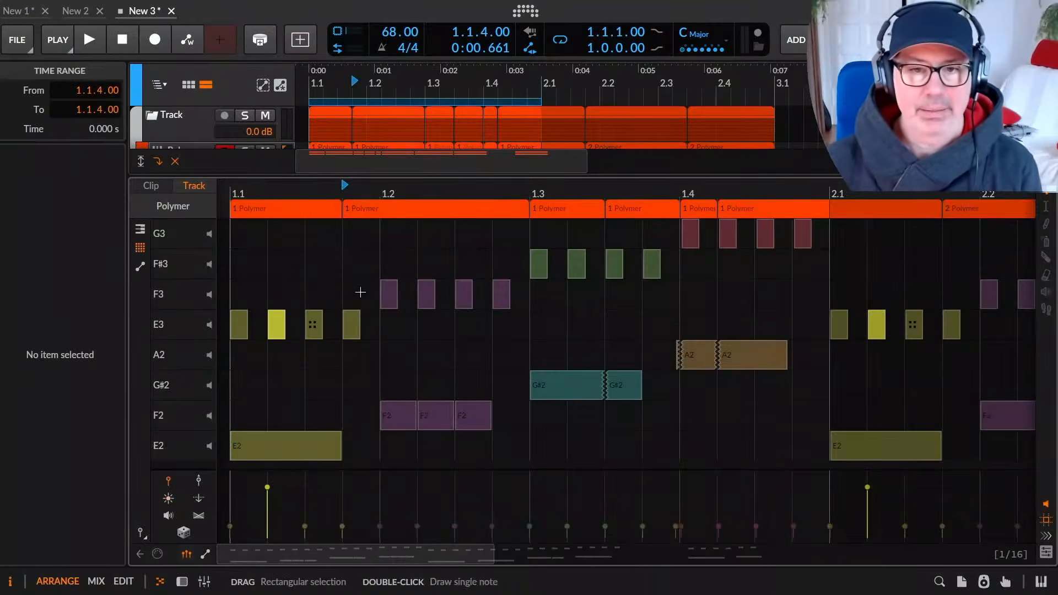
pyautogui.hotkey('alt', 'Tab')
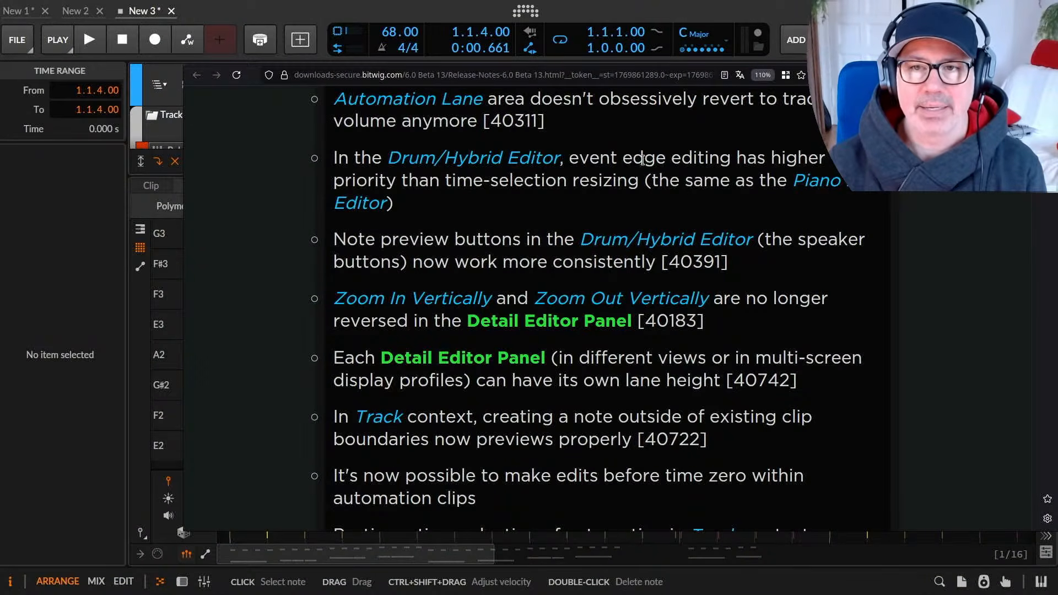
pyautogui.hotkey('alt', 'Tab')
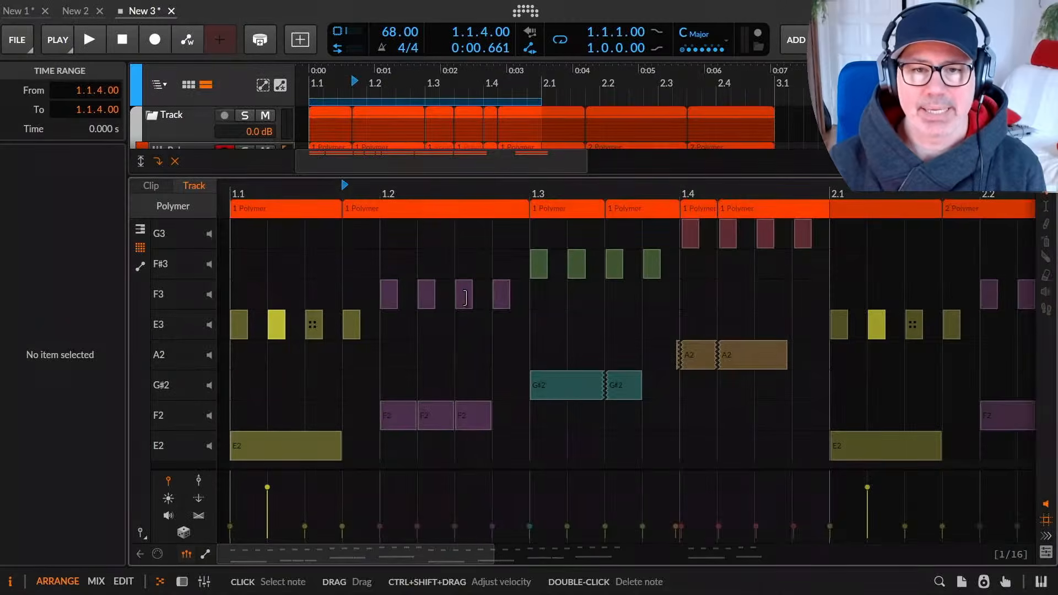
pyautogui.click(353, 325)
pyautogui.moveTo(379, 329); pyautogui.dragTo(358, 316)
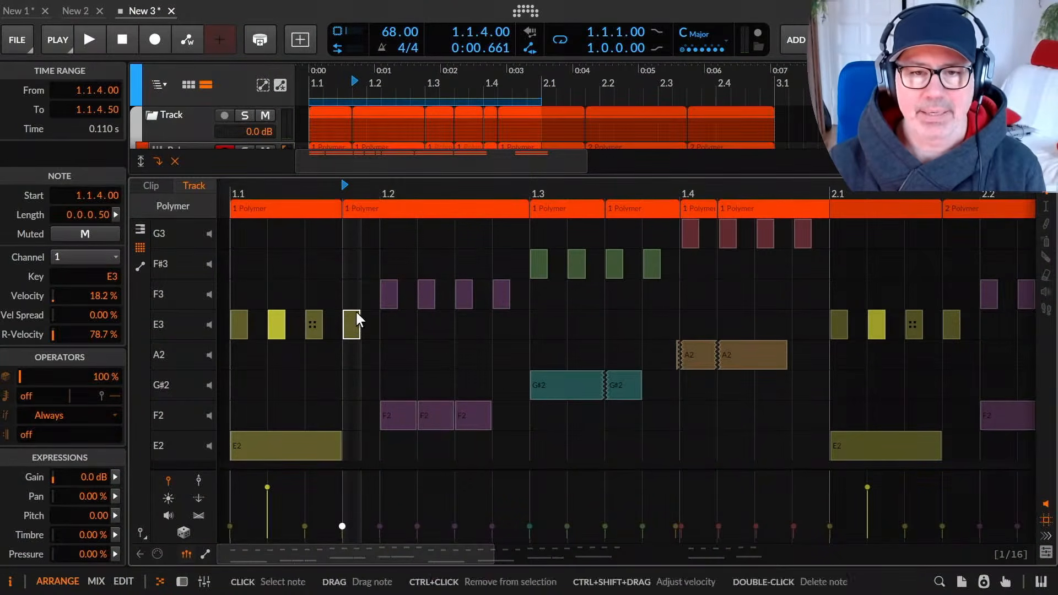
# Reread the Drum/Hybrid Editor event edge editing fix, compare it with the selected E3 note, and return to the release notes.
pyautogui.hotkey('alt', 'Tab')
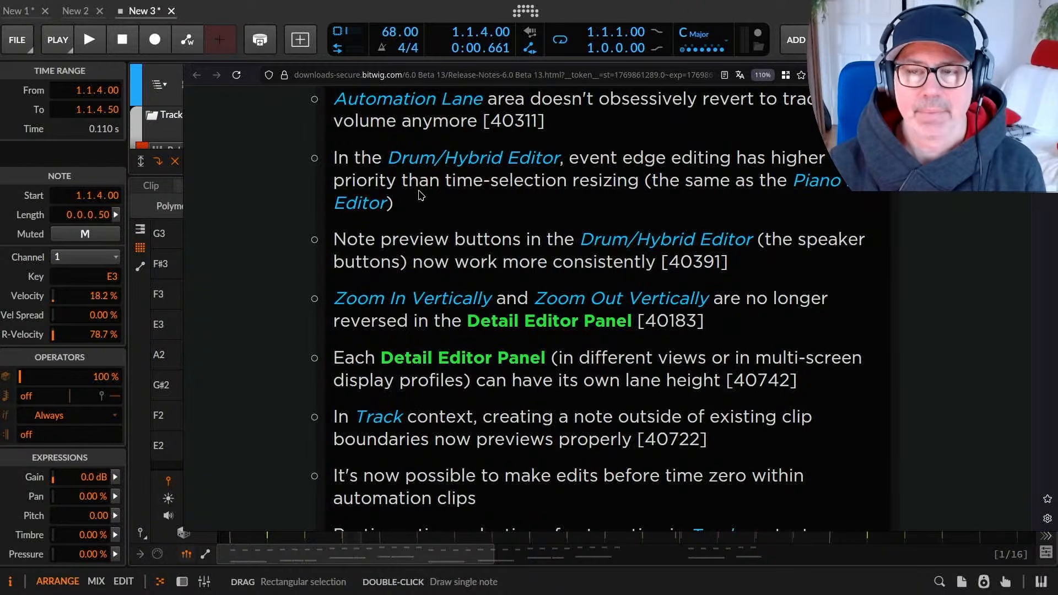
pyautogui.hotkey('alt', 'Tab')
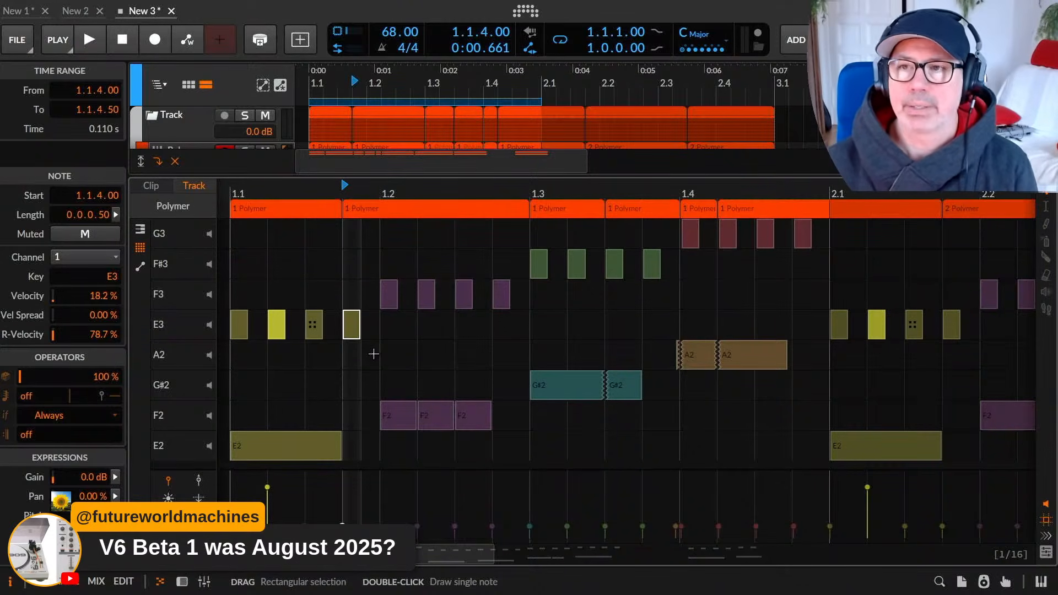
pyautogui.moveTo(770, 19)
pyautogui.click(598, 16)
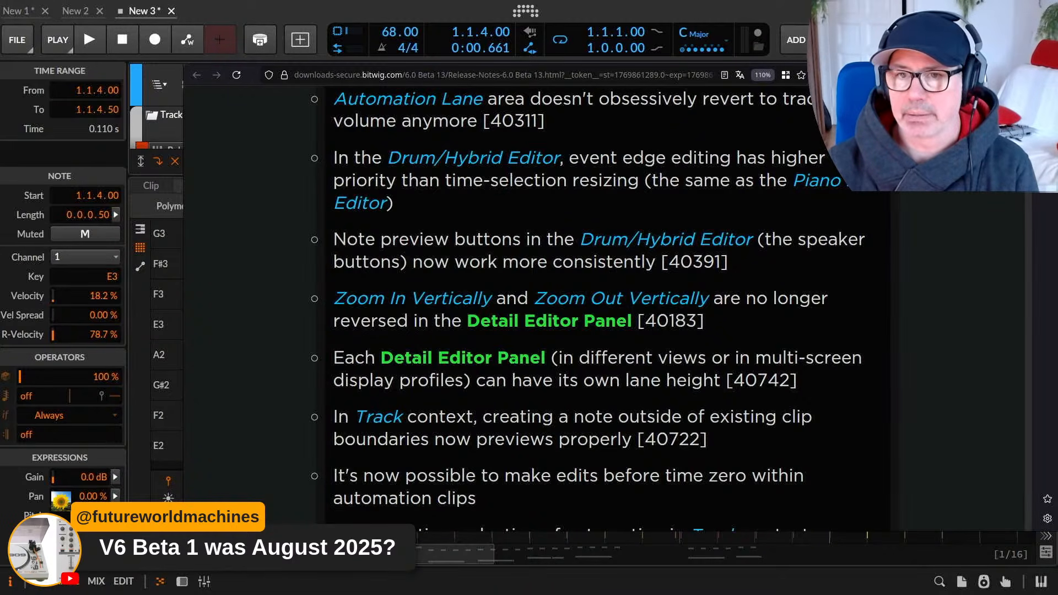
# Find the What's New in Bitwig Studio 6.0 Beta 1 heading in the release notes and highlight it with its release date.
pyautogui.press('Home')
pyautogui.scroll(-15, 606, 331)
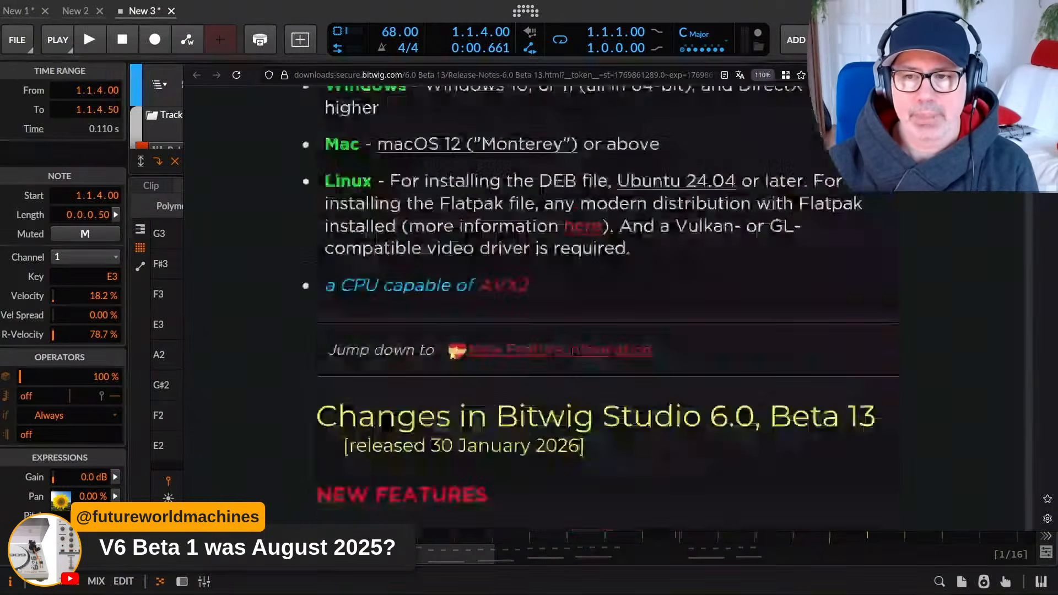
pyautogui.scroll(8, 606, 331)
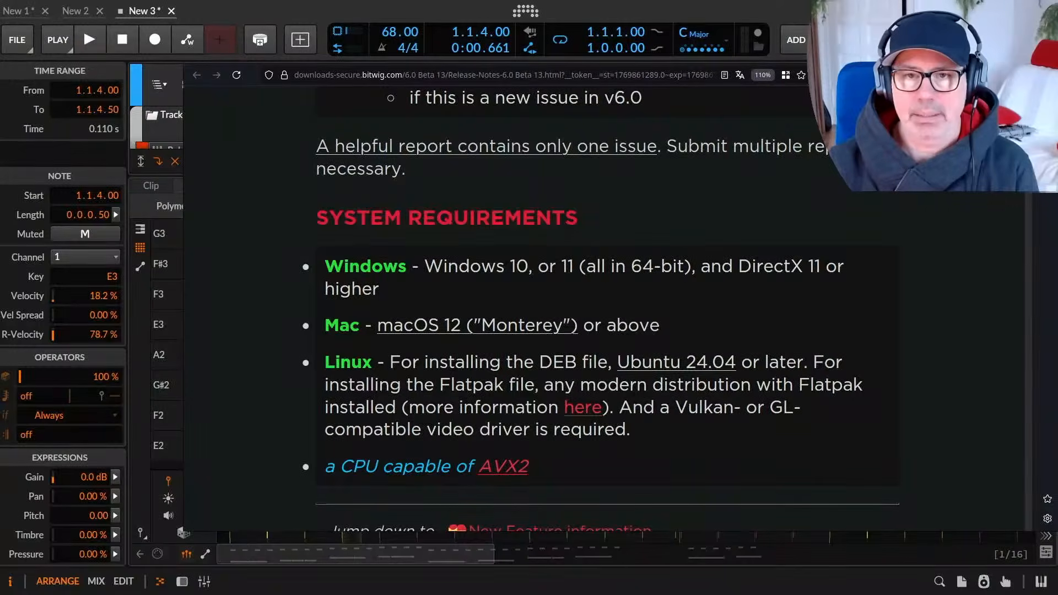
pyautogui.scroll(5, 826, 205)
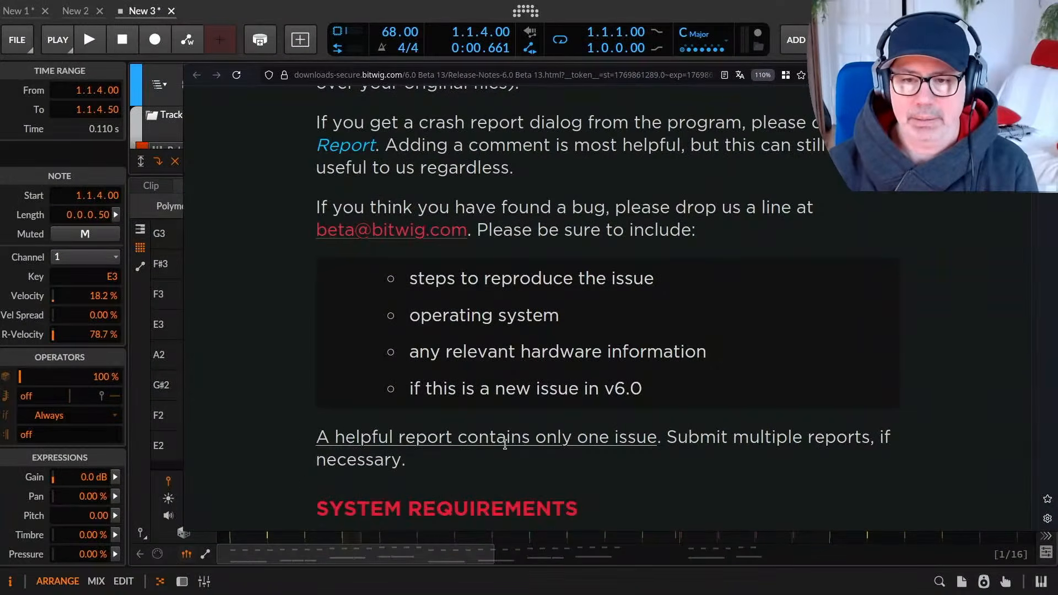
pyautogui.scroll(-6, 502, 443)
pyautogui.scroll(-2, 567, 347)
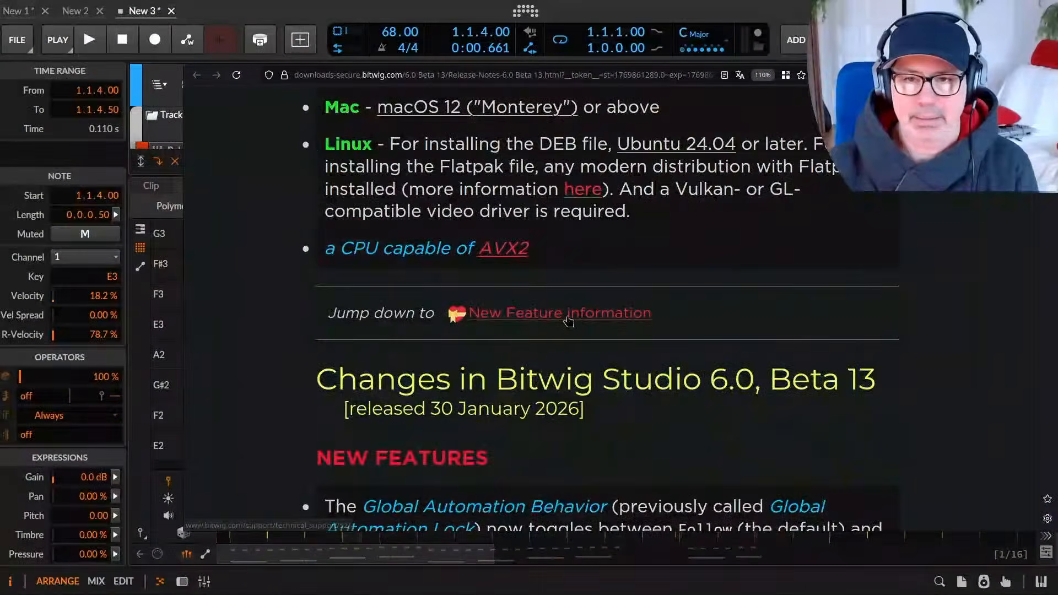
pyautogui.scroll(-15, 568, 322)
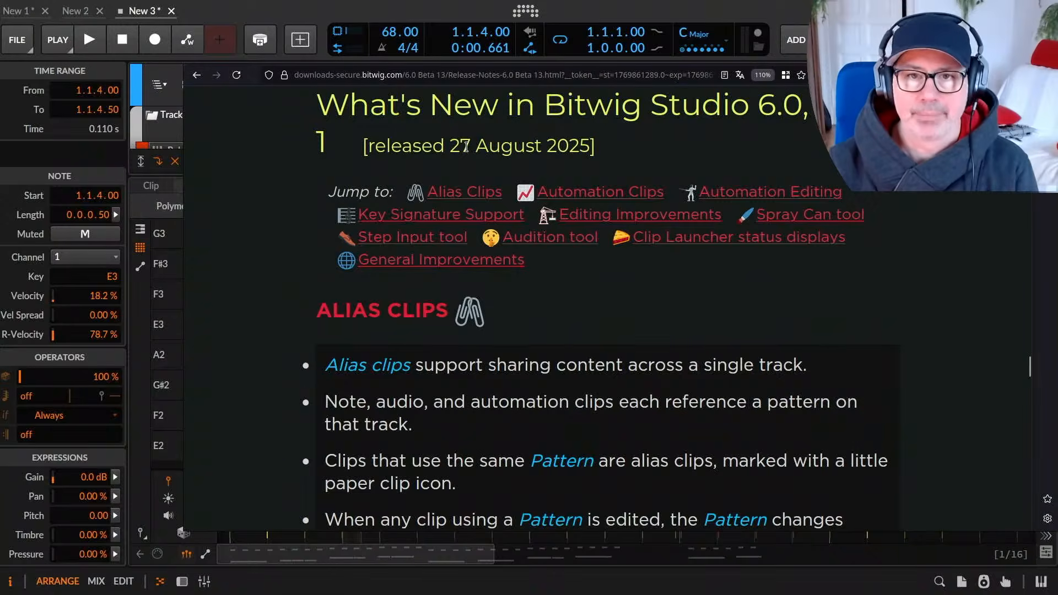
pyautogui.moveTo(376, 146); pyautogui.dragTo(673, 153)
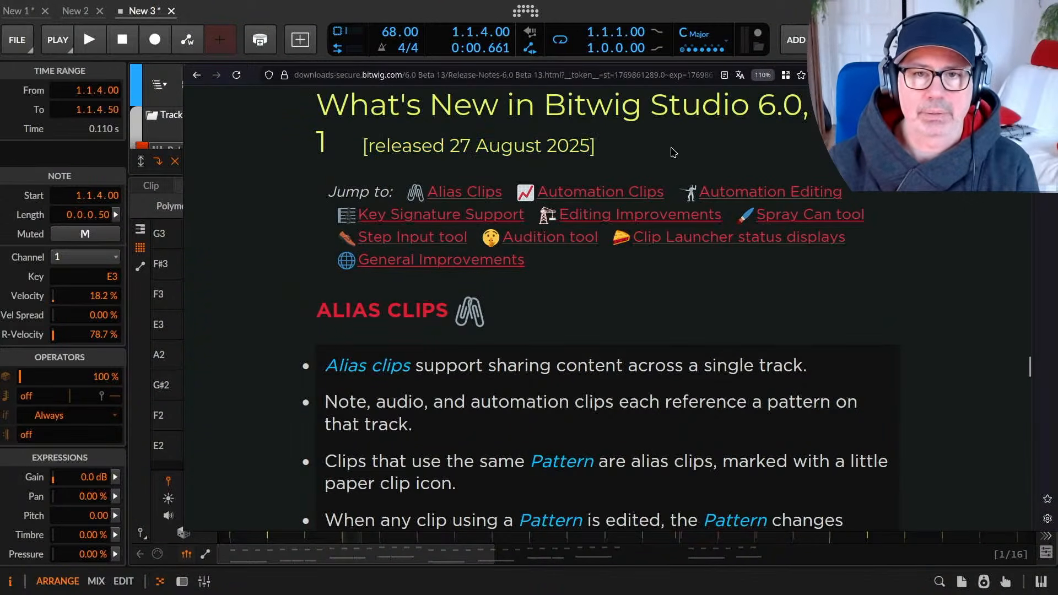
pyautogui.moveTo(321, 100); pyautogui.dragTo(619, 146)
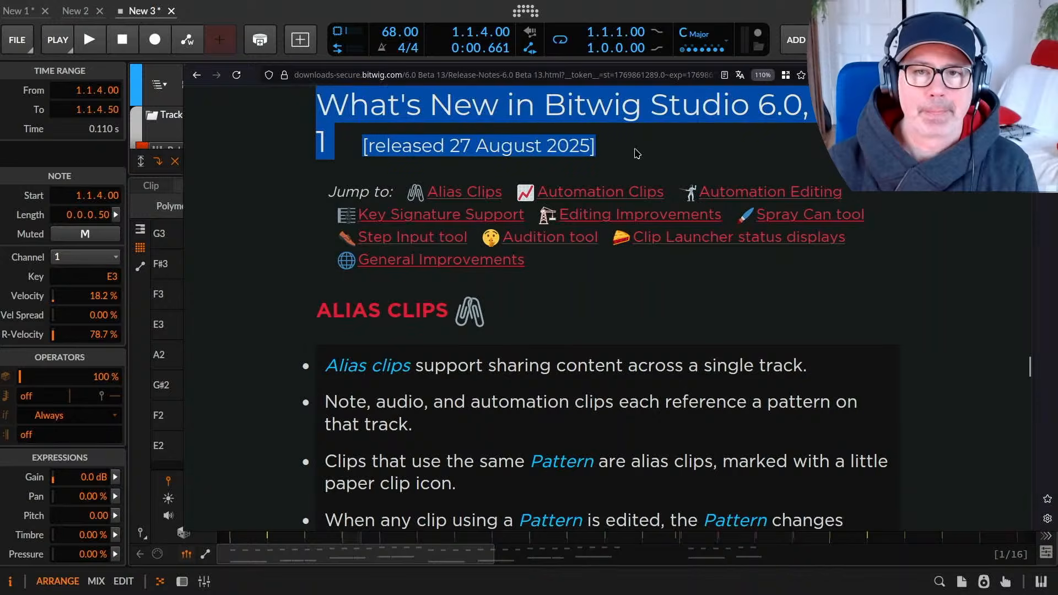
# Go back from the Beta 1 section to the Beta 13 fixes listed above the Beta 12 heading.
pyautogui.click(1008, 374)
pyautogui.moveTo(1029, 368); pyautogui.dragTo(1029, 136)
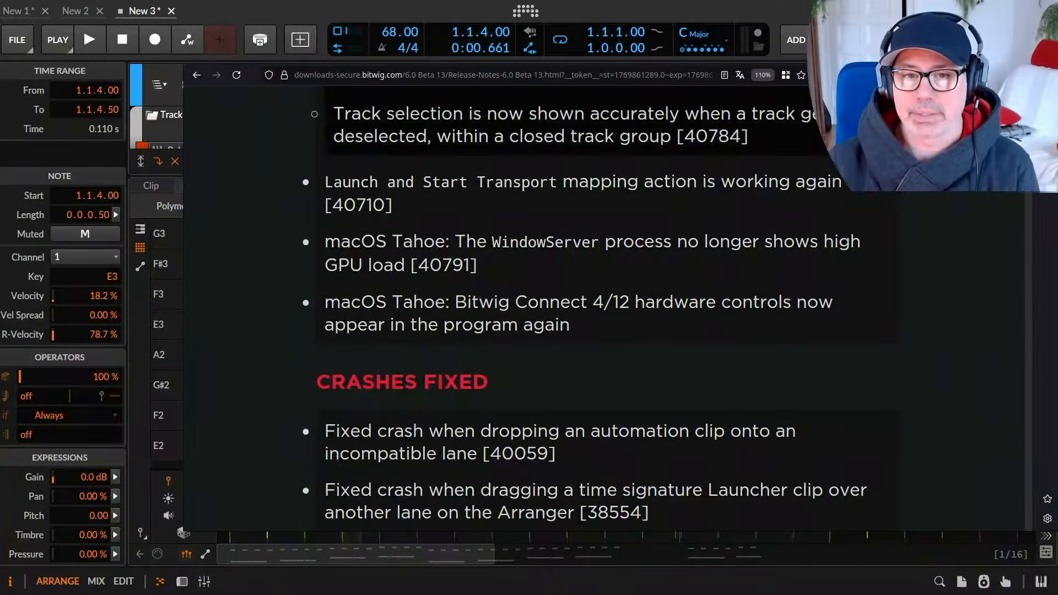
pyautogui.scroll(-6, 880, 254)
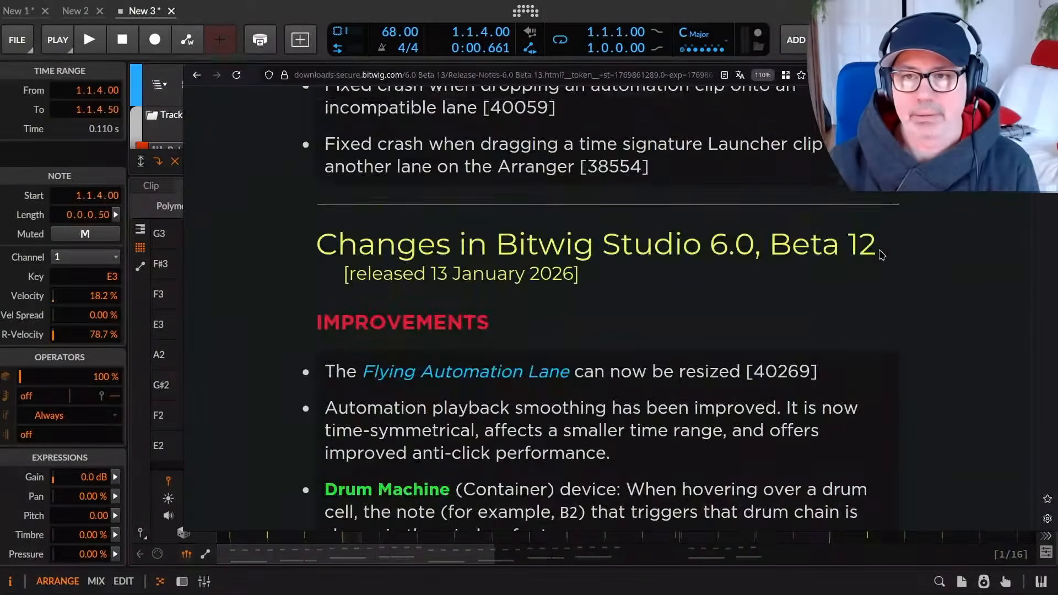
pyautogui.scroll(-15, 880, 254)
pyautogui.scroll(10, 889, 256)
pyautogui.scroll(1, 892, 258)
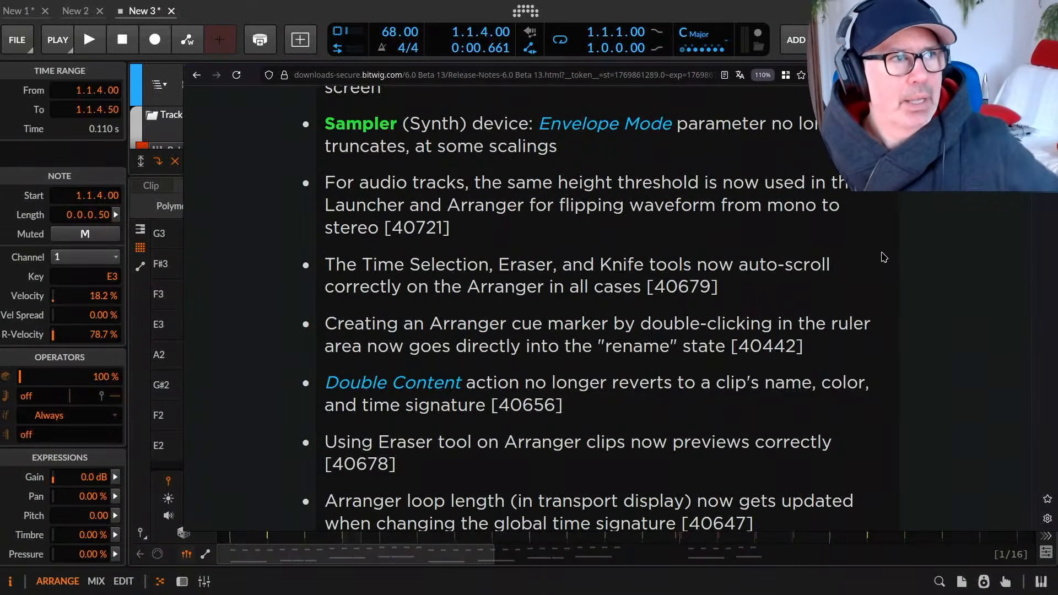
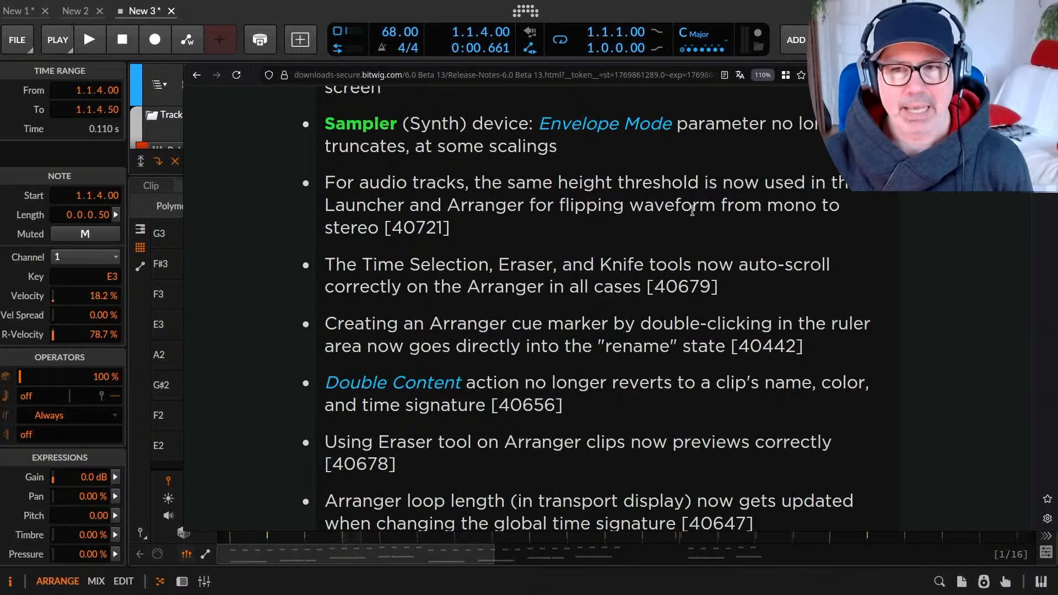
# Skim the general and GUI fixes of Beta 13 and go back up to the Free Time toggle under its new features.
pyautogui.scroll(-5, 675, 210)
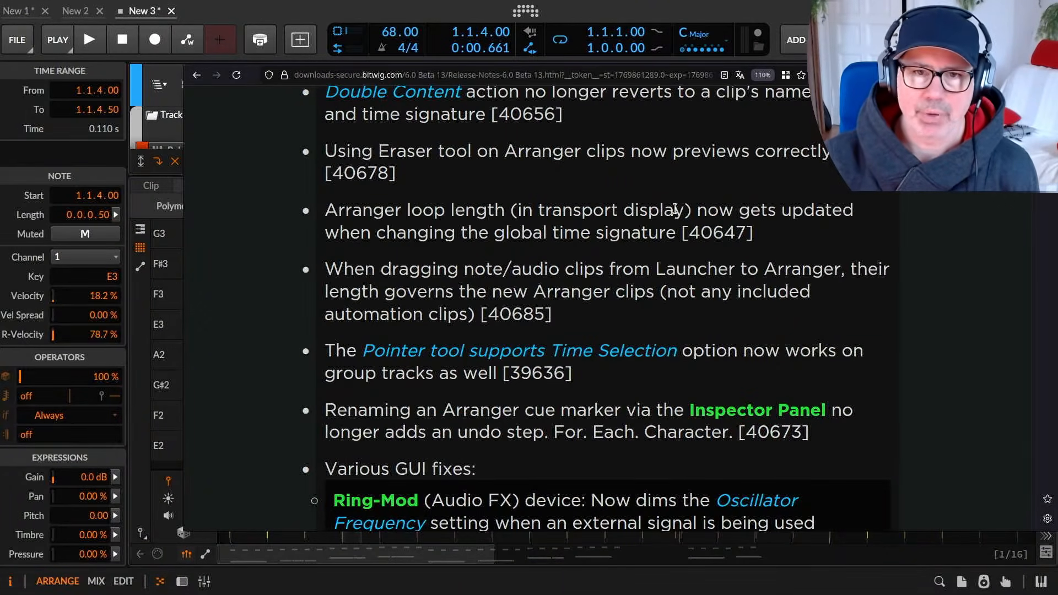
pyautogui.scroll(-2, 676, 211)
pyautogui.scroll(-2, 674, 210)
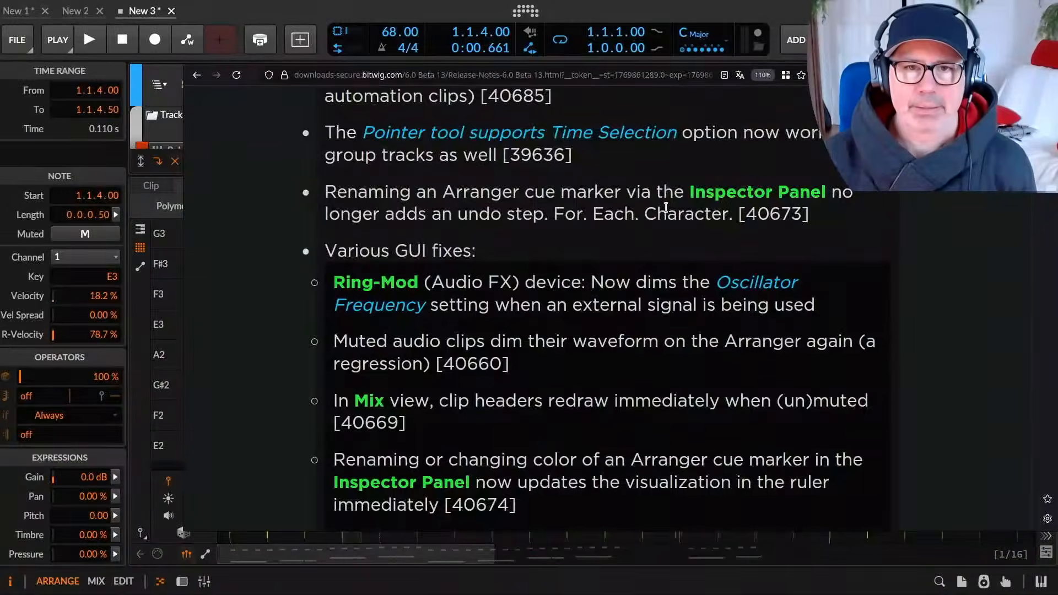
pyautogui.scroll(6, 666, 207)
pyautogui.scroll(4, 664, 204)
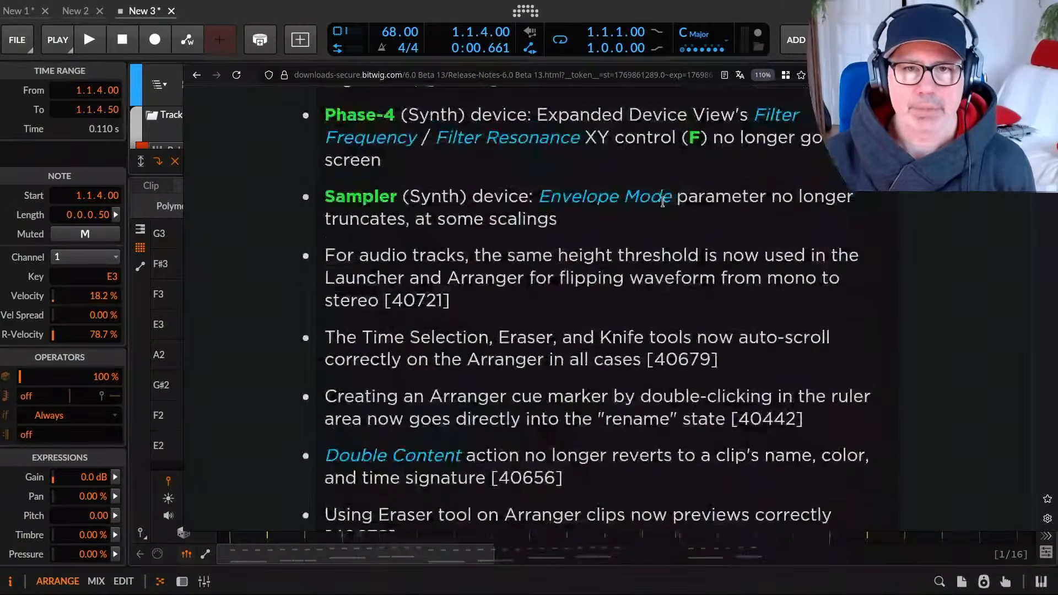
pyautogui.scroll(10, 659, 201)
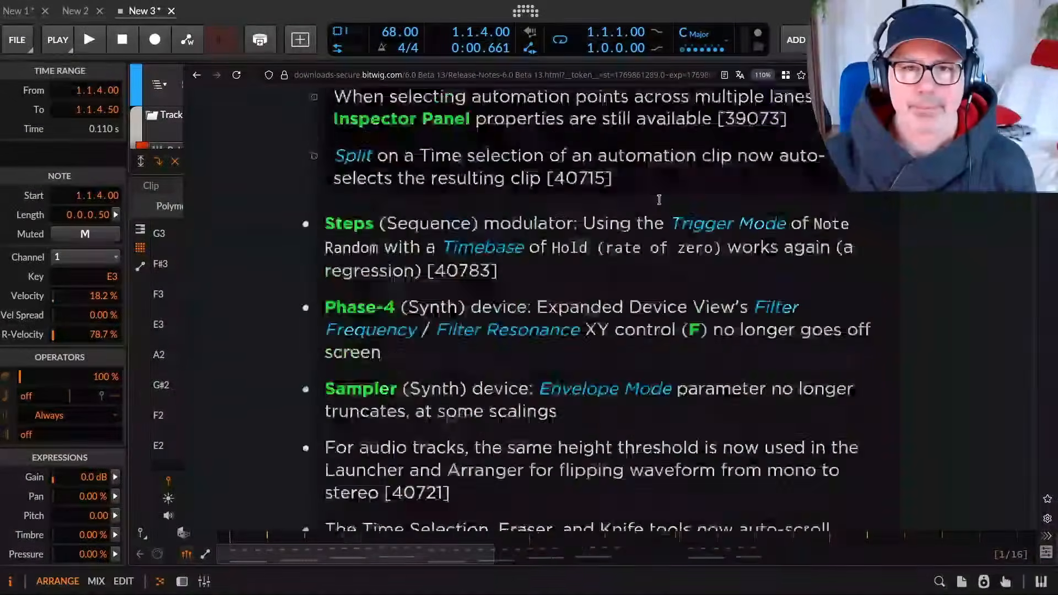
pyautogui.scroll(12, 656, 197)
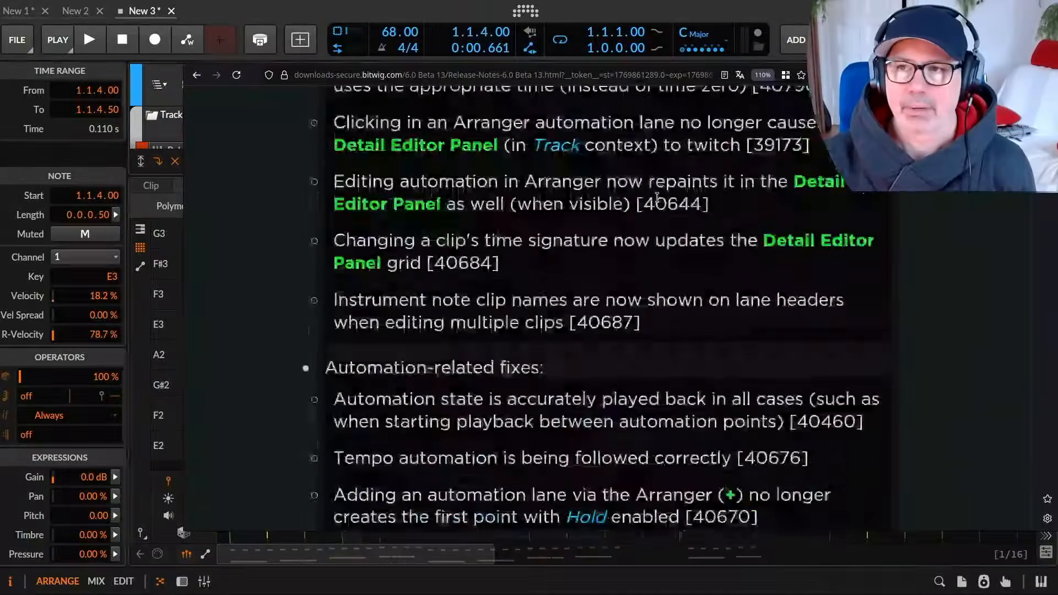
pyautogui.scroll(18, 657, 199)
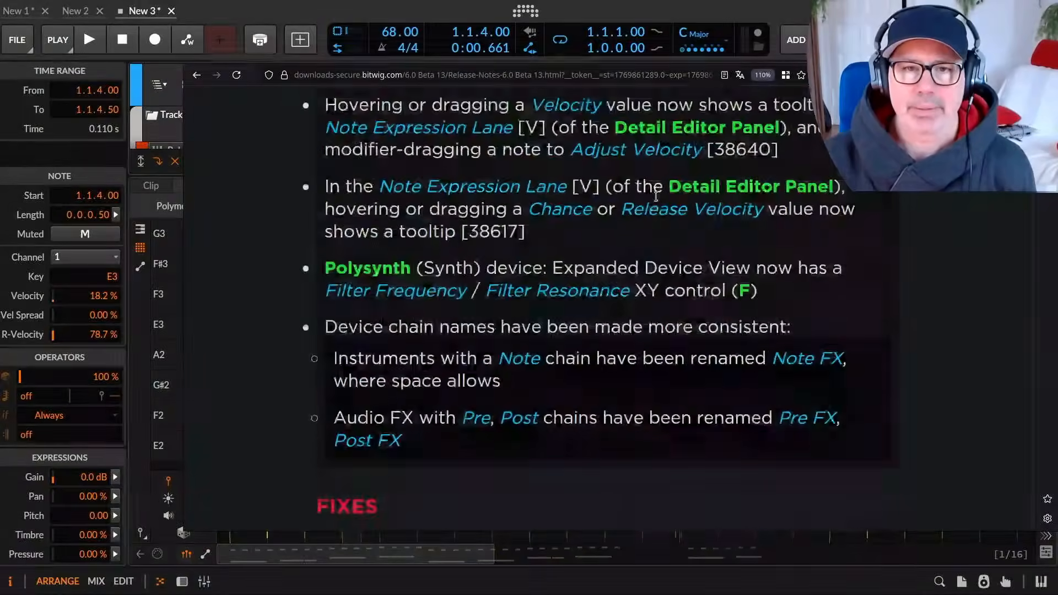
pyautogui.scroll(15, 656, 198)
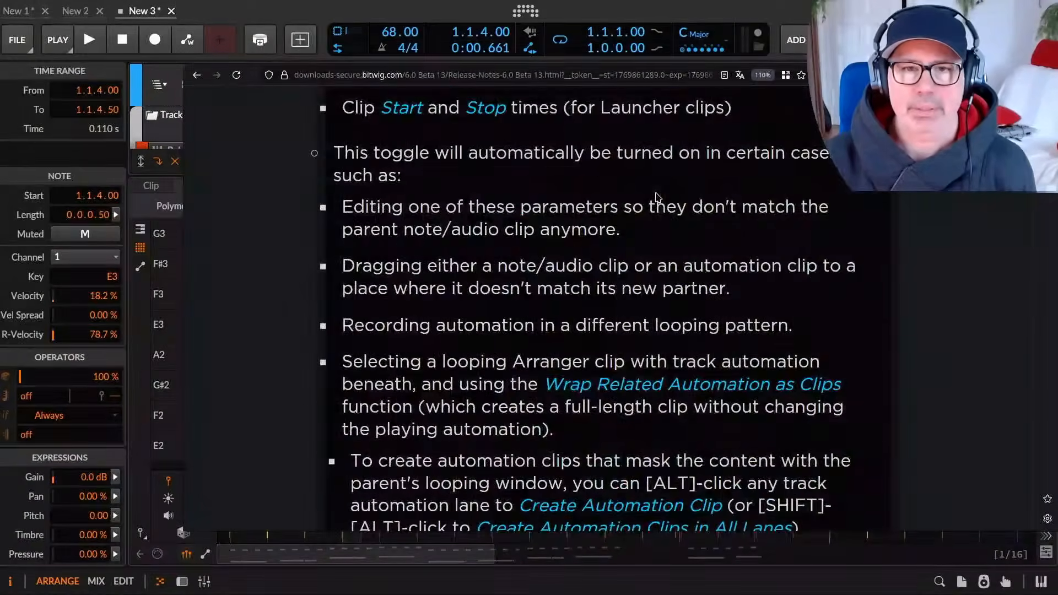
pyautogui.scroll(1, 657, 197)
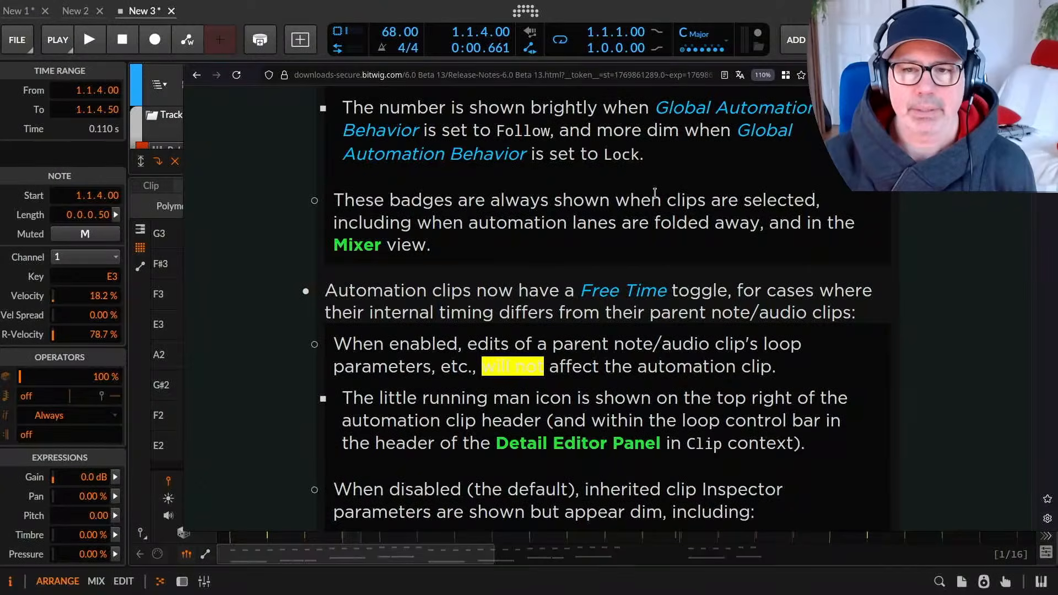
# Skim the Beta 13 controller script additions and the improvements down to the start of the Fixes section.
pyautogui.scroll(-12, 654, 192)
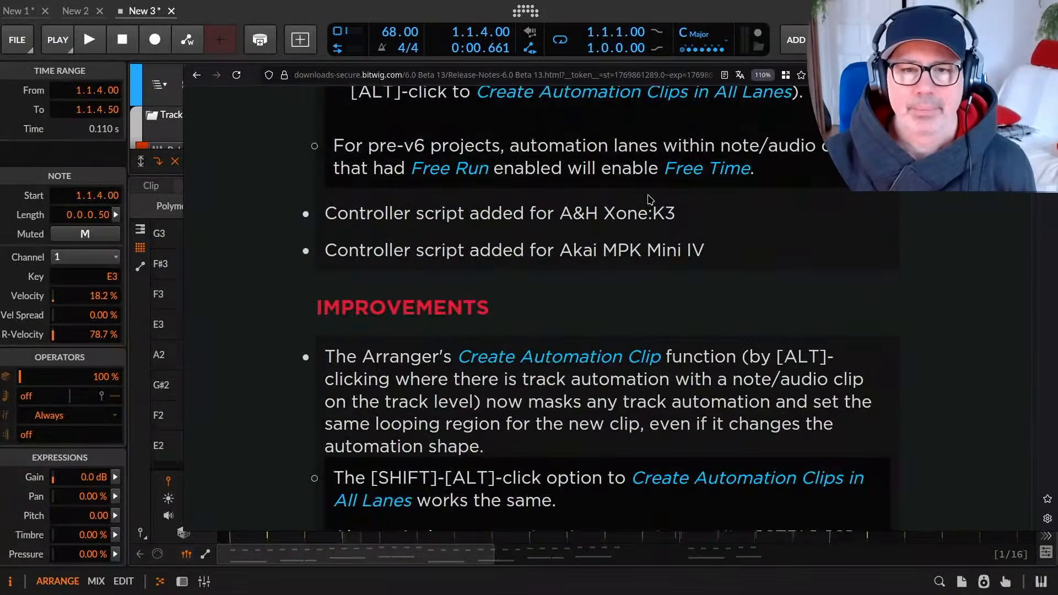
pyautogui.scroll(6, 645, 200)
pyautogui.scroll(-6, 466, 243)
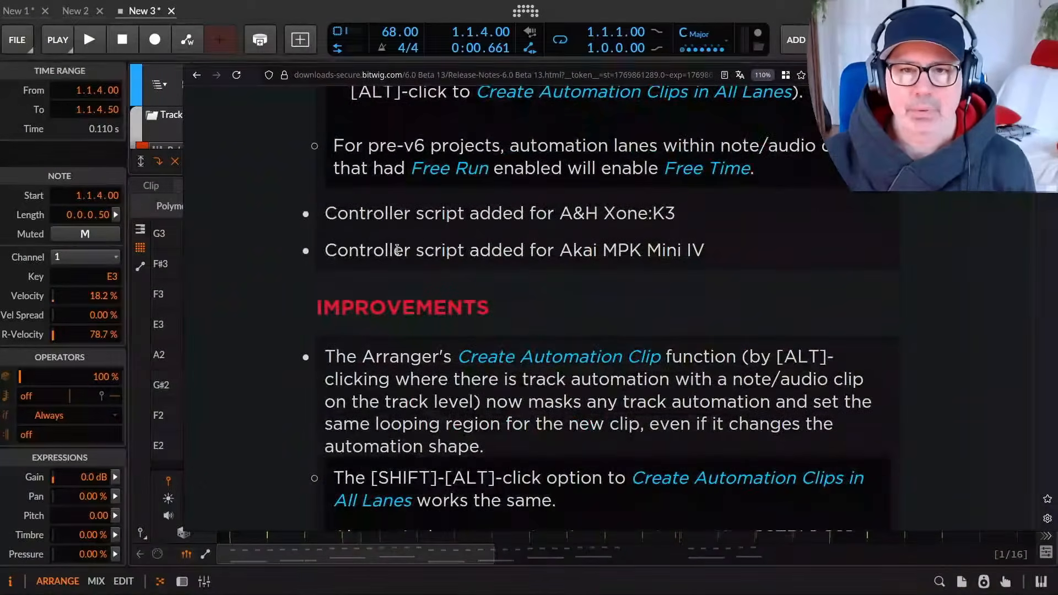
pyautogui.scroll(-3, 408, 265)
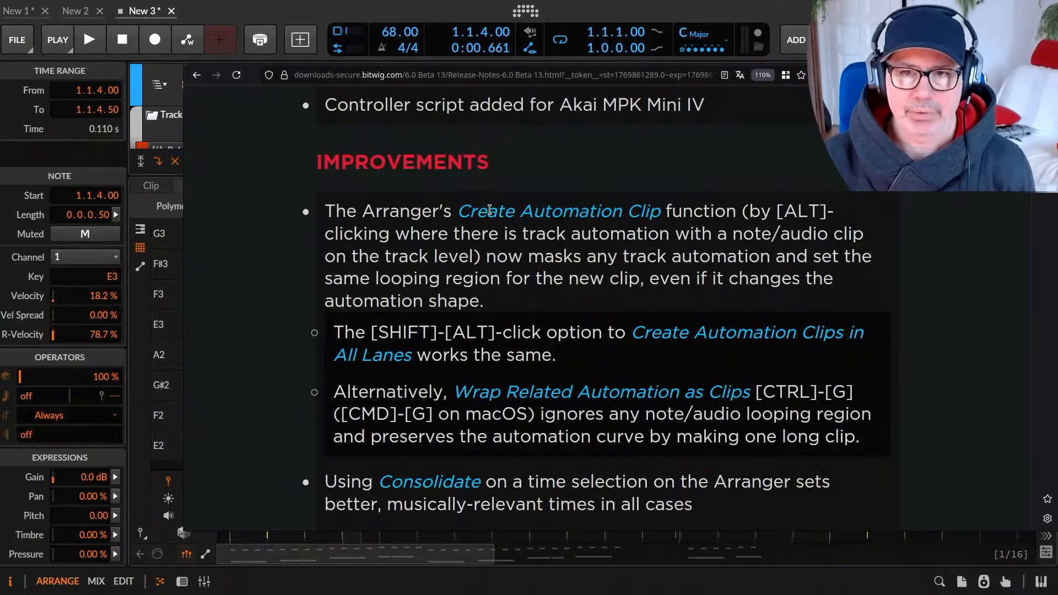
pyautogui.scroll(-7, 593, 238)
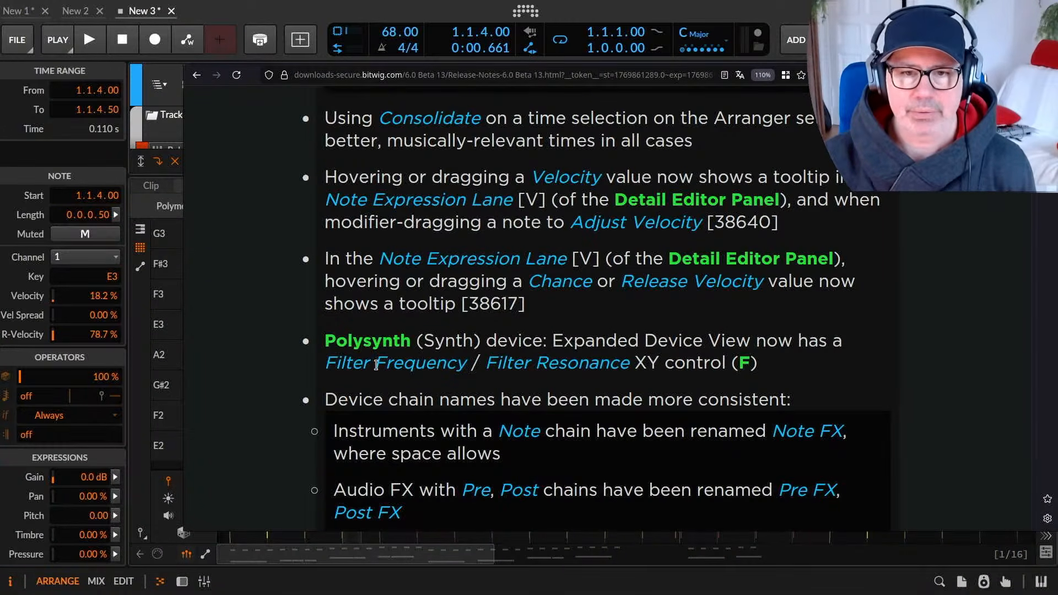
pyautogui.scroll(-8, 621, 279)
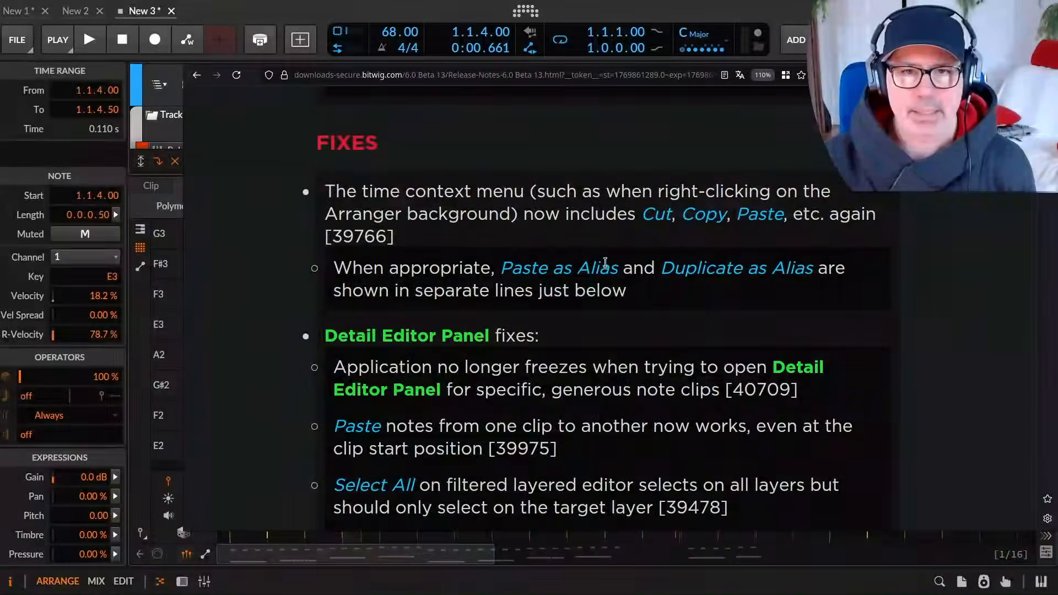
# Review the time context menu fix and continue through the Detail Editor Panel fixes to the Drum/Hybrid Editor entries.
pyautogui.scroll(4, 606, 261)
pyautogui.moveTo(362, 186); pyautogui.dragTo(551, 296)
pyautogui.scroll(-4, 556, 278)
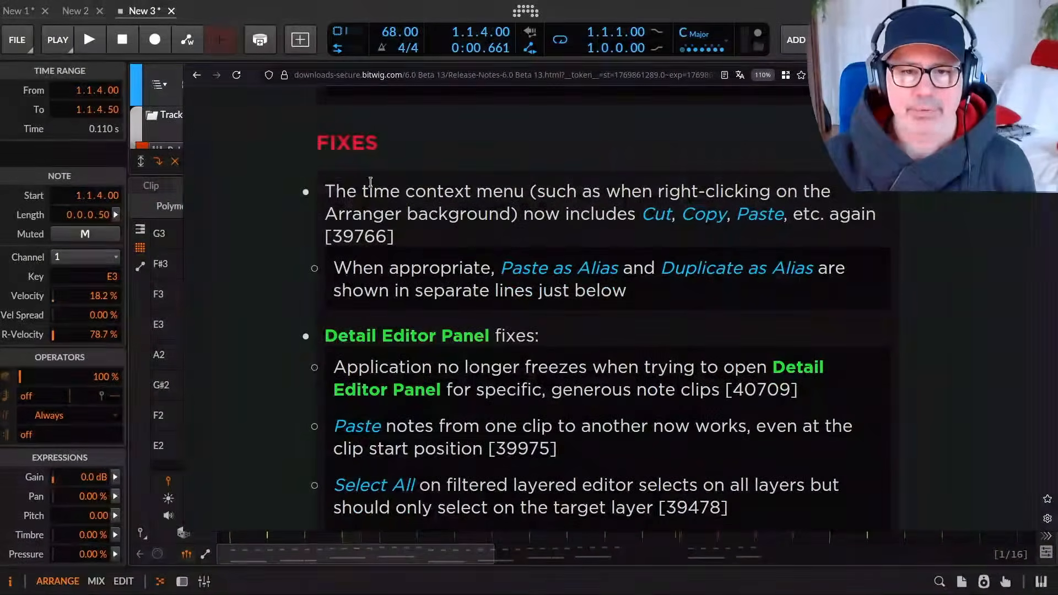
pyautogui.scroll(-4, 499, 270)
pyautogui.scroll(-3, 499, 274)
pyautogui.scroll(-5, 468, 313)
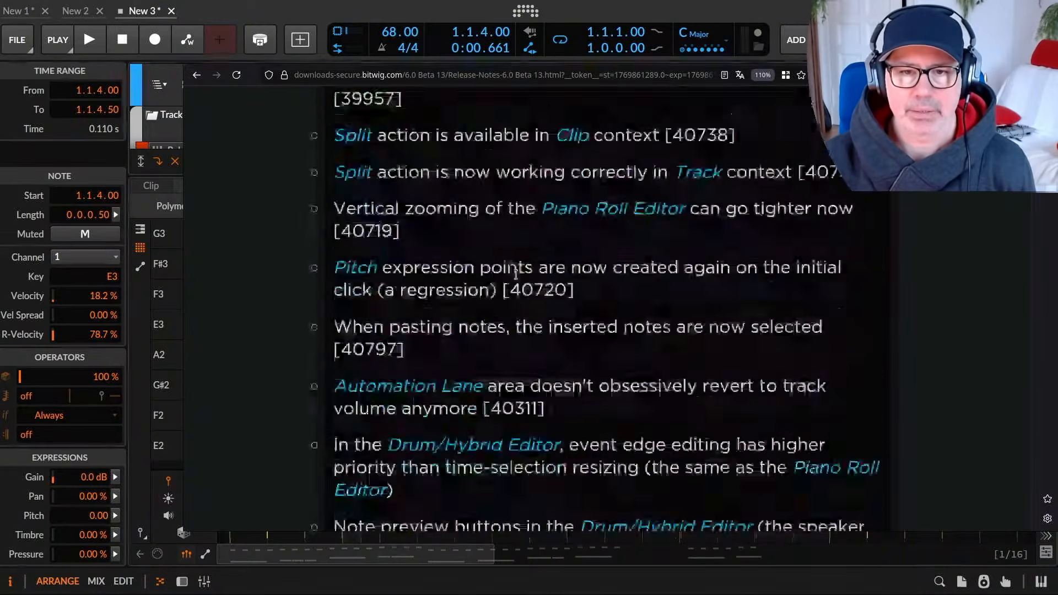
pyautogui.scroll(-4, 485, 275)
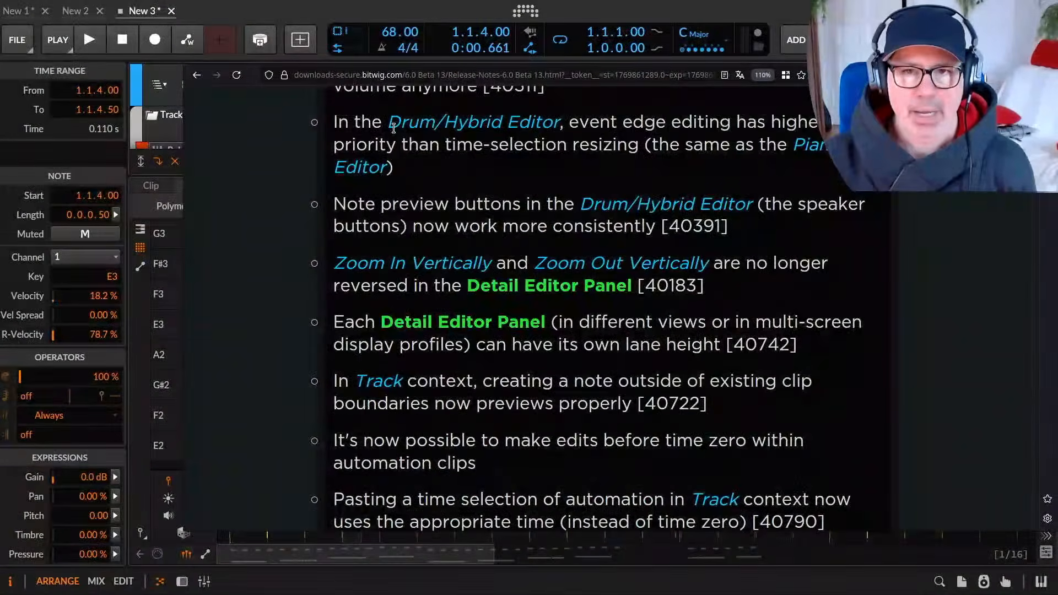
# Read the fixes for vertical zoom direction and separate lane heights in each Detail Editor Panel, highlighting their text.
pyautogui.moveTo(388, 122); pyautogui.dragTo(547, 147)
pyautogui.moveTo(423, 263); pyautogui.dragTo(786, 289)
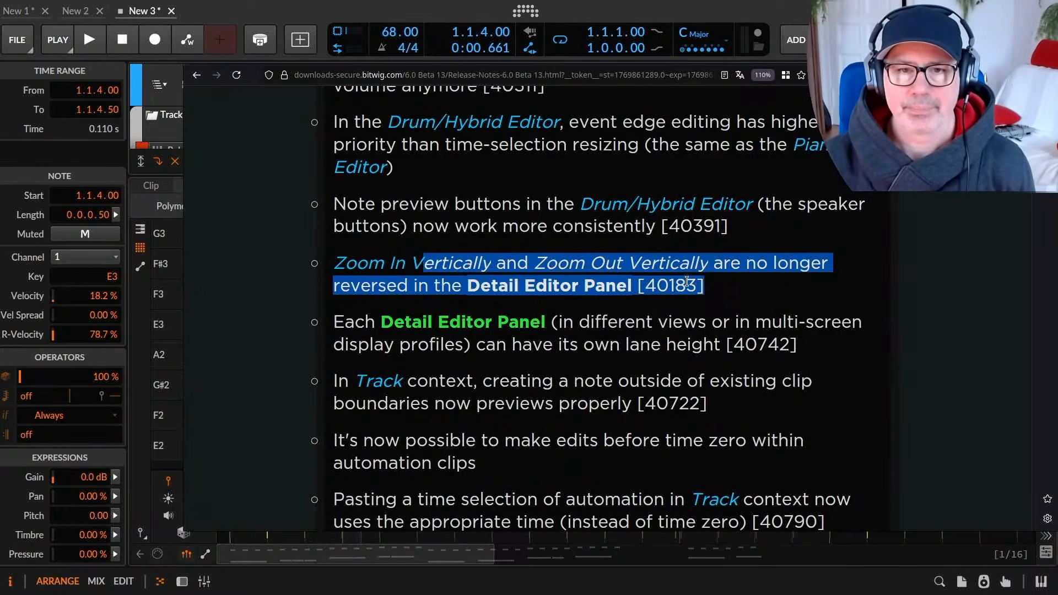
pyautogui.scroll(-4, 723, 285)
pyautogui.moveTo(354, 104); pyautogui.dragTo(756, 105)
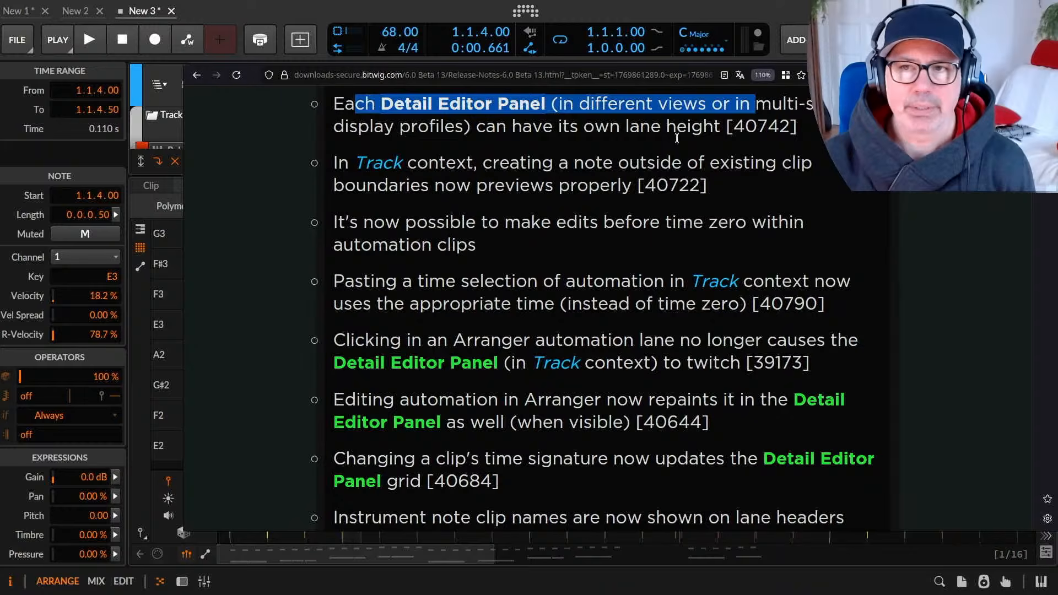
pyautogui.click(518, 146)
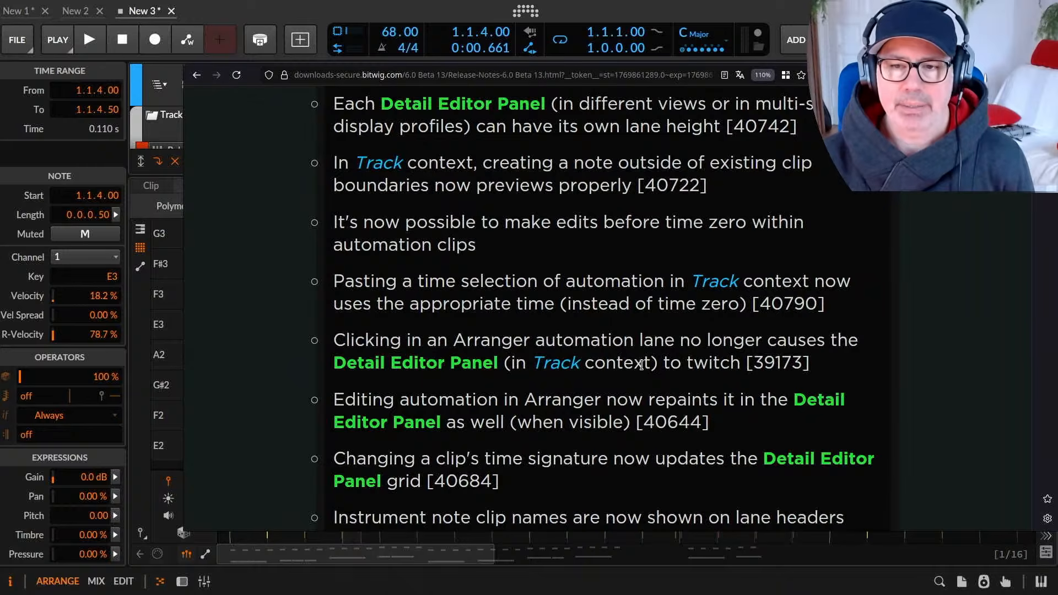
# Highlight the word "twitch" in the Arranger automation lane fix and read the remaining Detail Editor Panel fixes.
pyautogui.moveTo(682, 368); pyautogui.dragTo(737, 366)
pyautogui.click(733, 367)
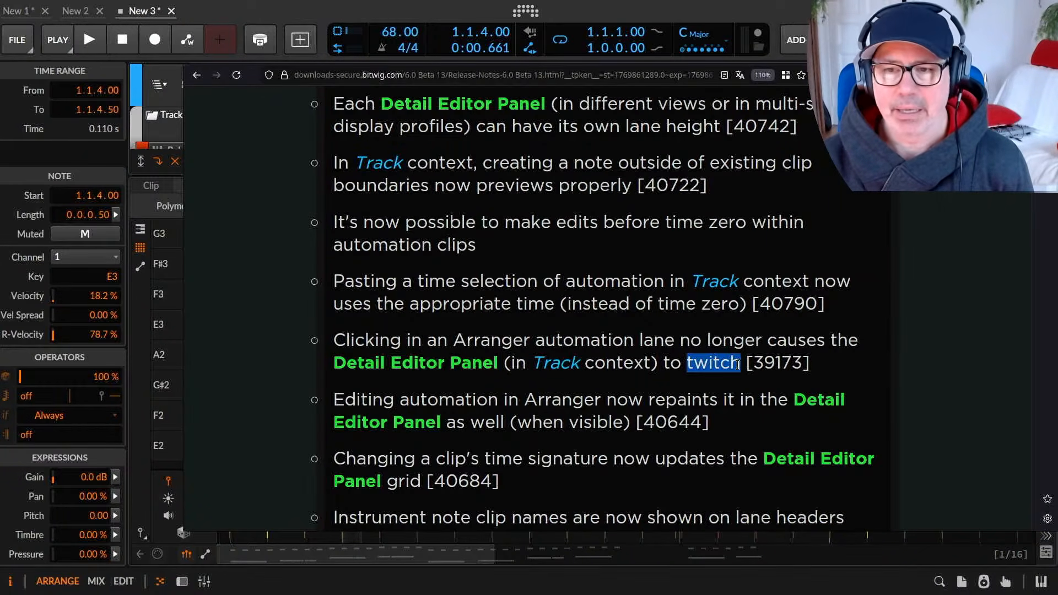
pyautogui.scroll(-3, 527, 370)
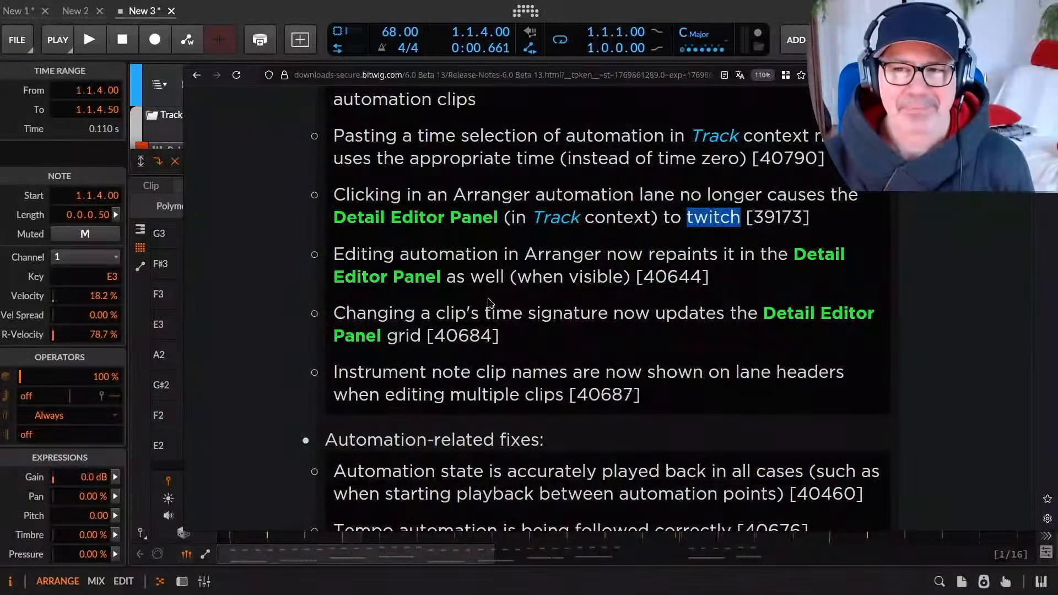
# Read the fixes for Arranger automation repainting and clip time signature grid updates, highlighting their text.
pyautogui.moveTo(335, 254); pyautogui.dragTo(808, 249)
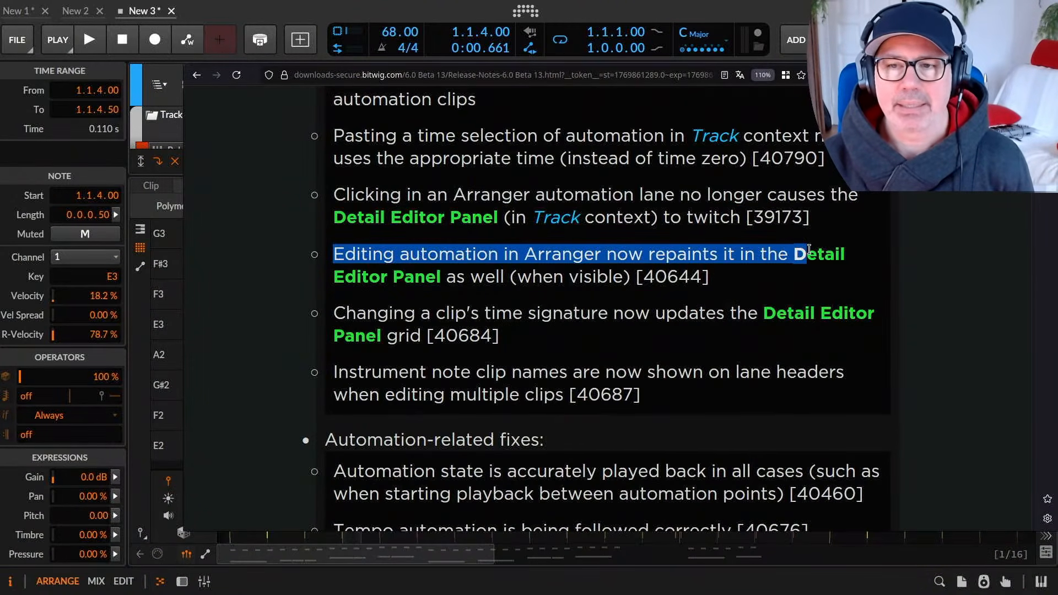
pyautogui.click(766, 278)
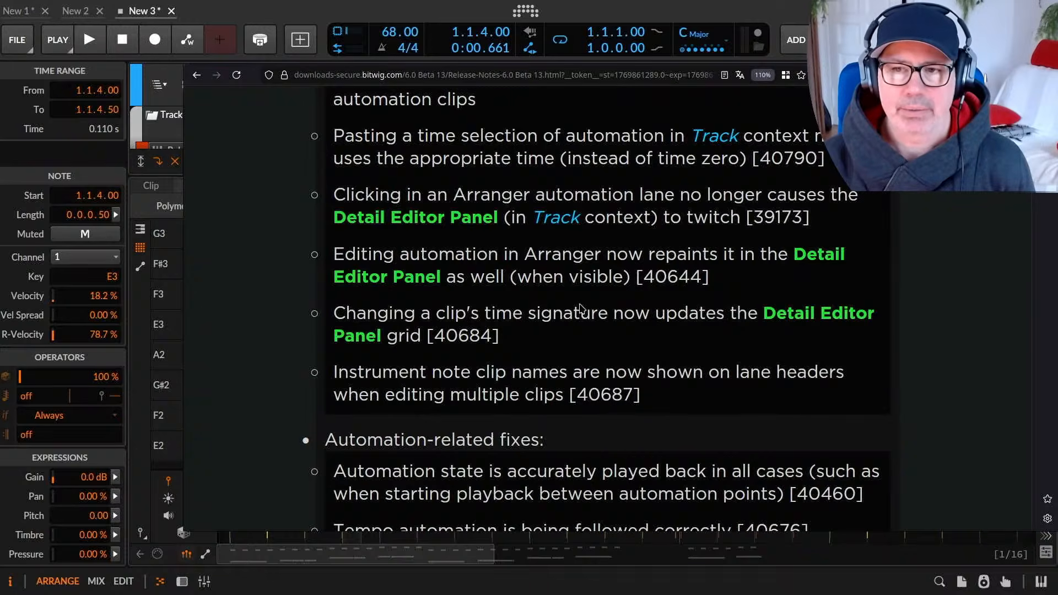
pyautogui.scroll(-3, 592, 305)
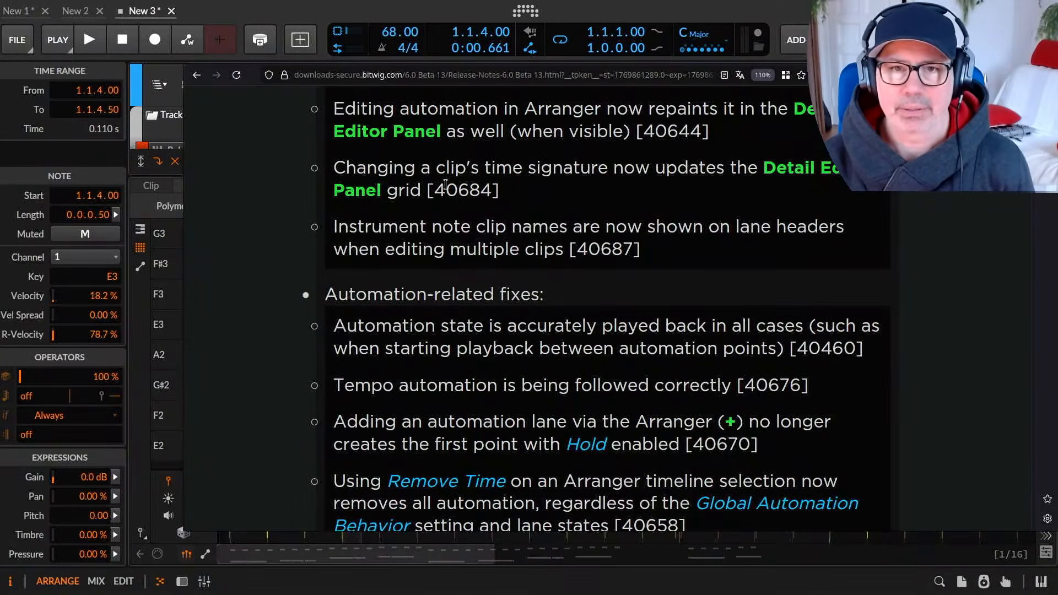
pyautogui.moveTo(334, 169); pyautogui.dragTo(553, 189)
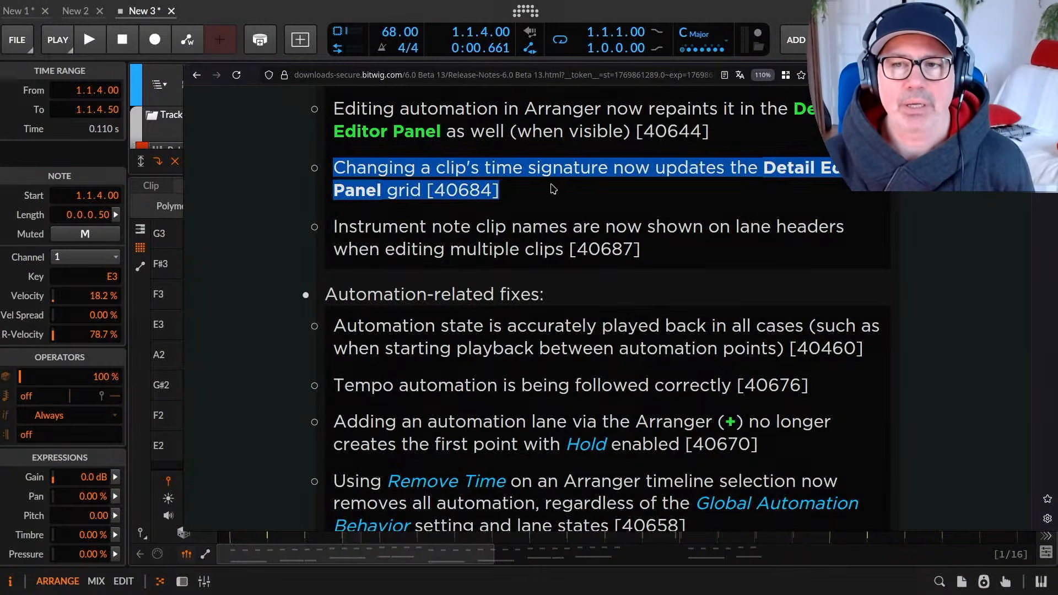
pyautogui.click(580, 200)
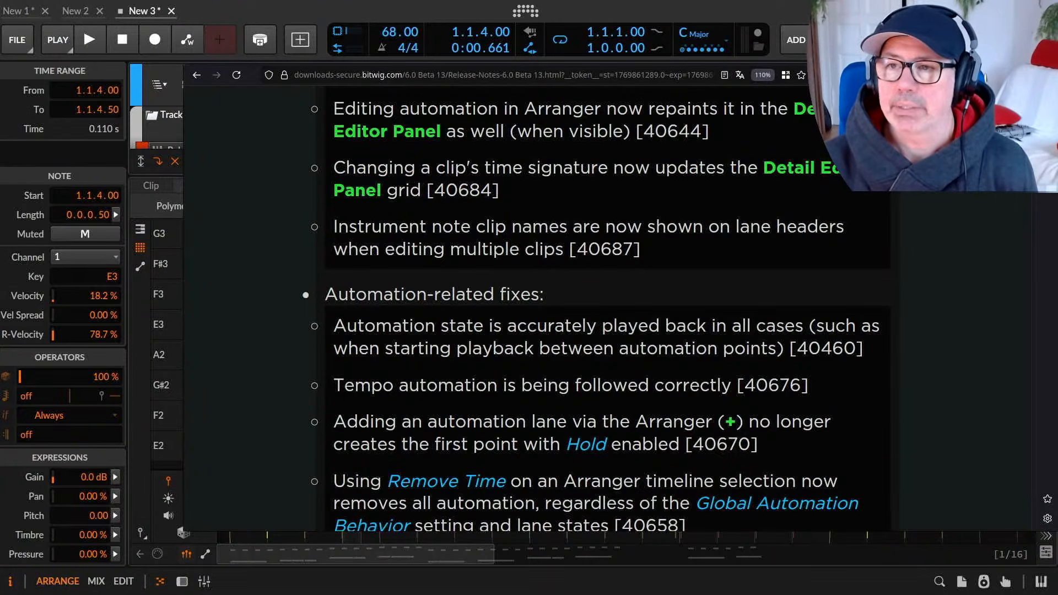
# Switch to Bitwig Studio and set the time signature of the second clip on the Polymer track to 2/4.
pyautogui.hotkey('alt', 'Tab')
pyautogui.moveTo(449, 196); pyautogui.dragTo(416, 278)
pyautogui.press('a')
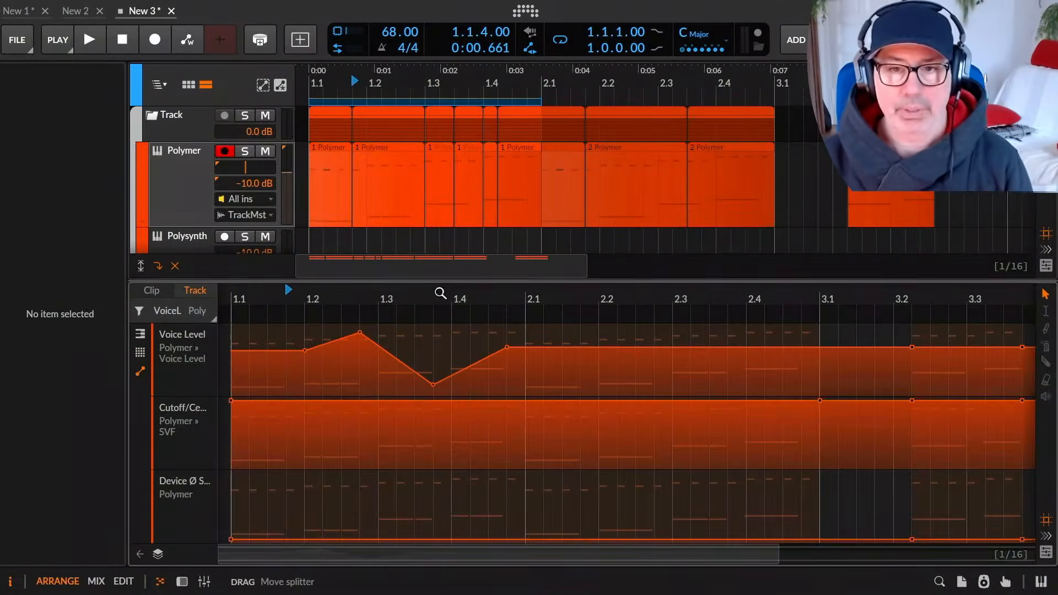
pyautogui.click(373, 146)
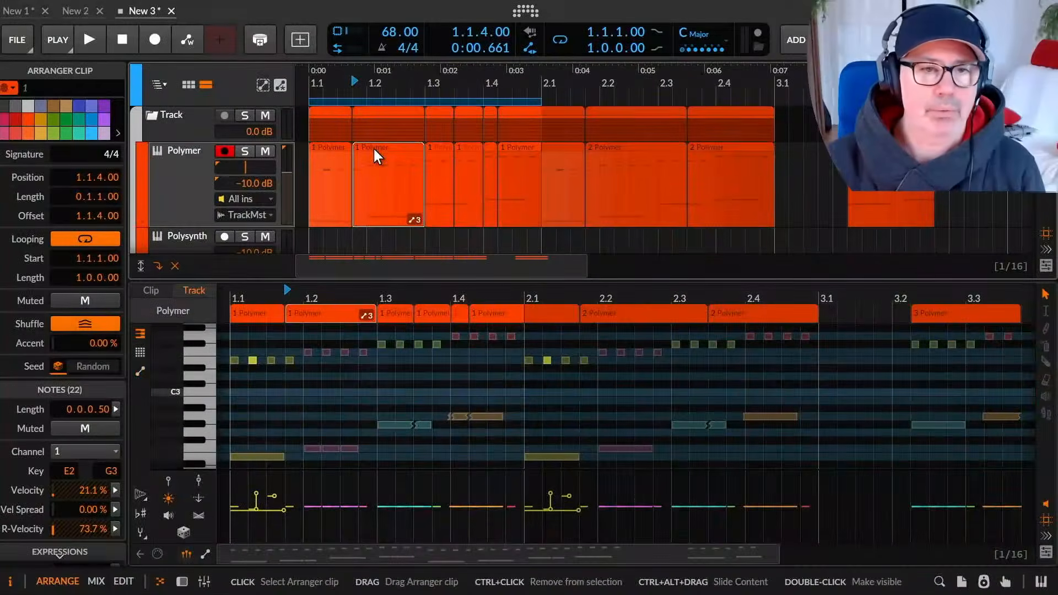
pyautogui.click(103, 156)
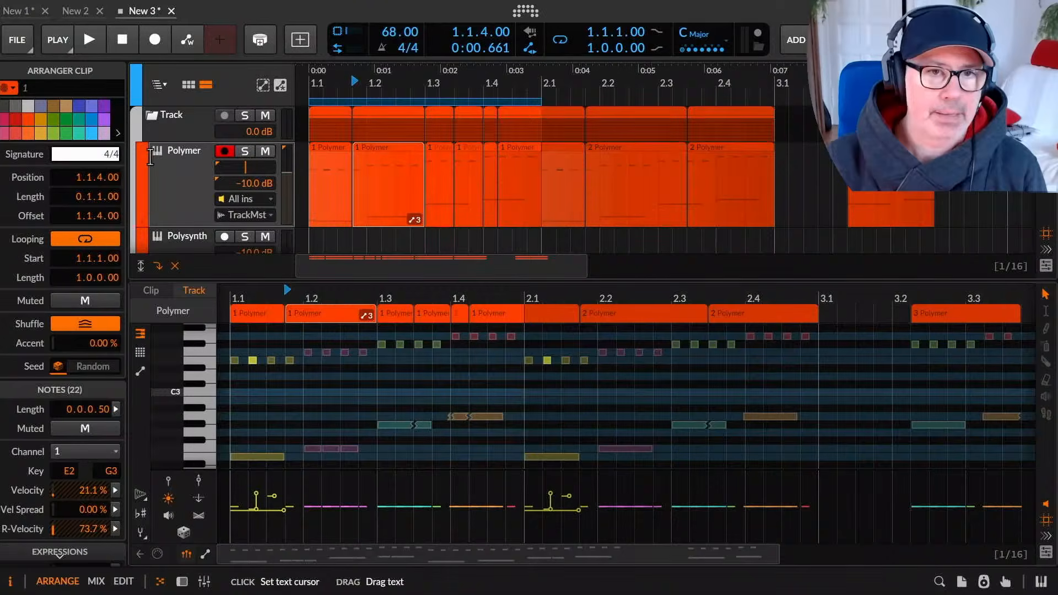
pyautogui.write('2/4')
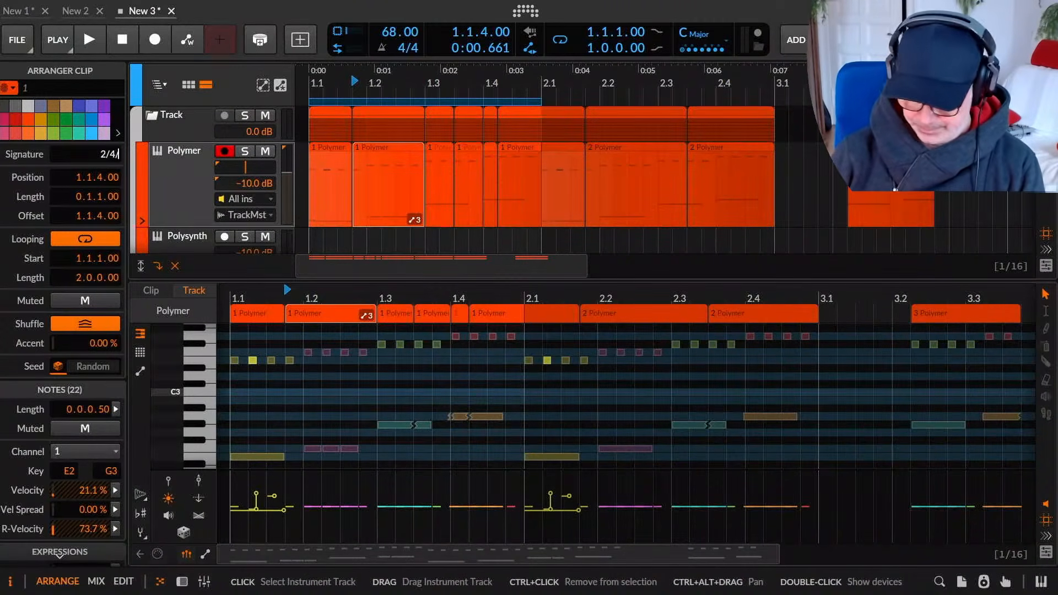
pyautogui.press('Return')
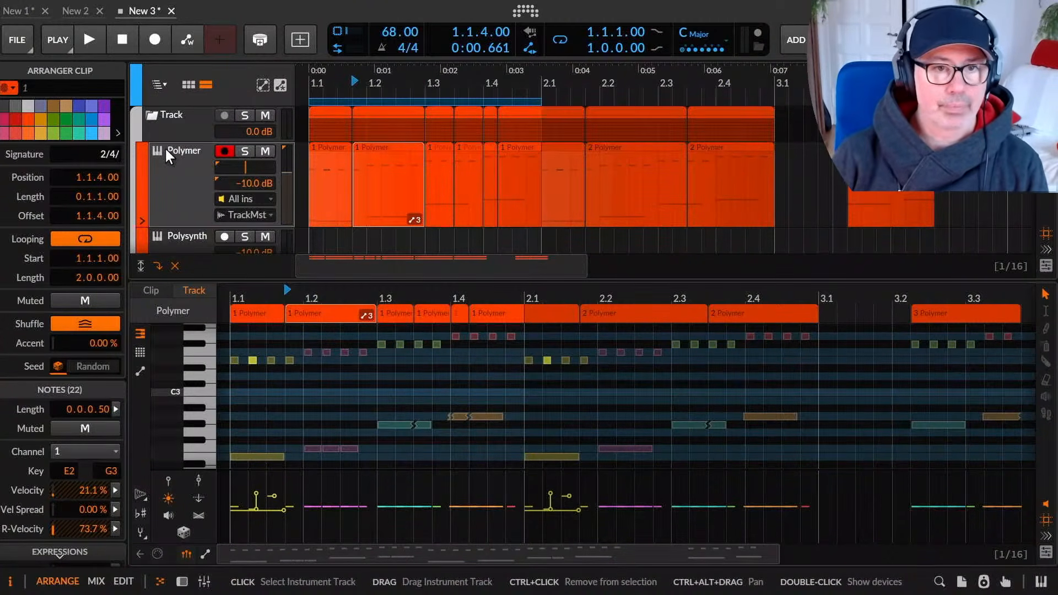
# Try a 2/13 signature on the selected Polymer clip and undo that change.
pyautogui.press('BackSpace')
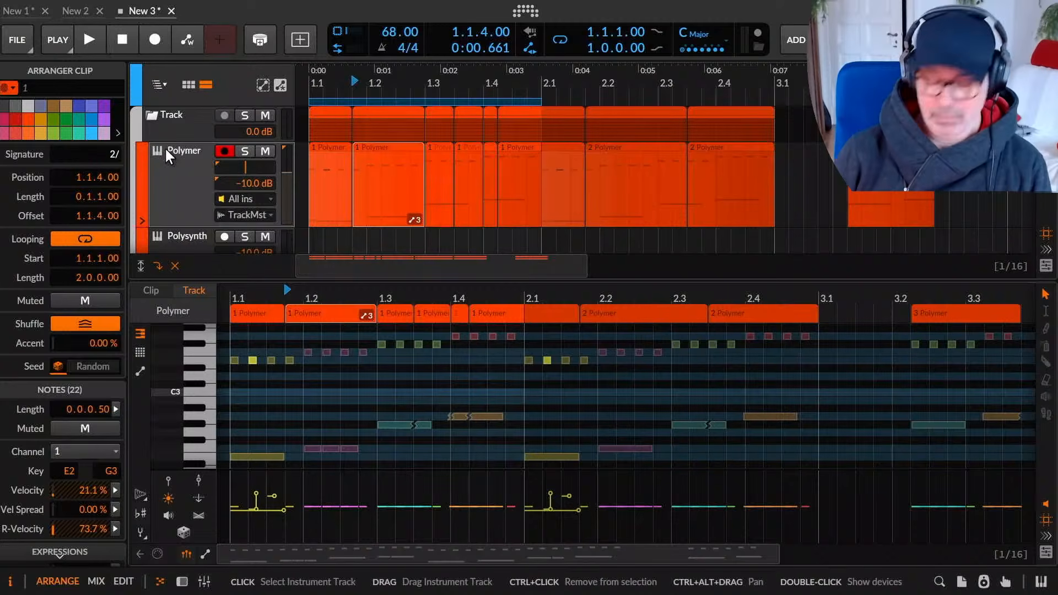
pyautogui.write('13')
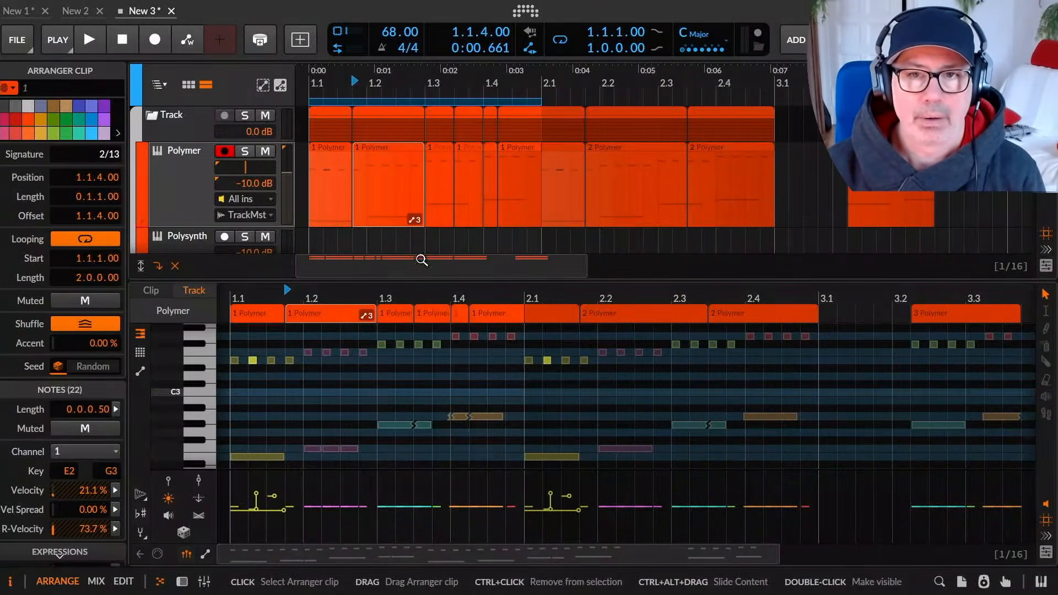
pyautogui.hotkey('ctrl', 'z')
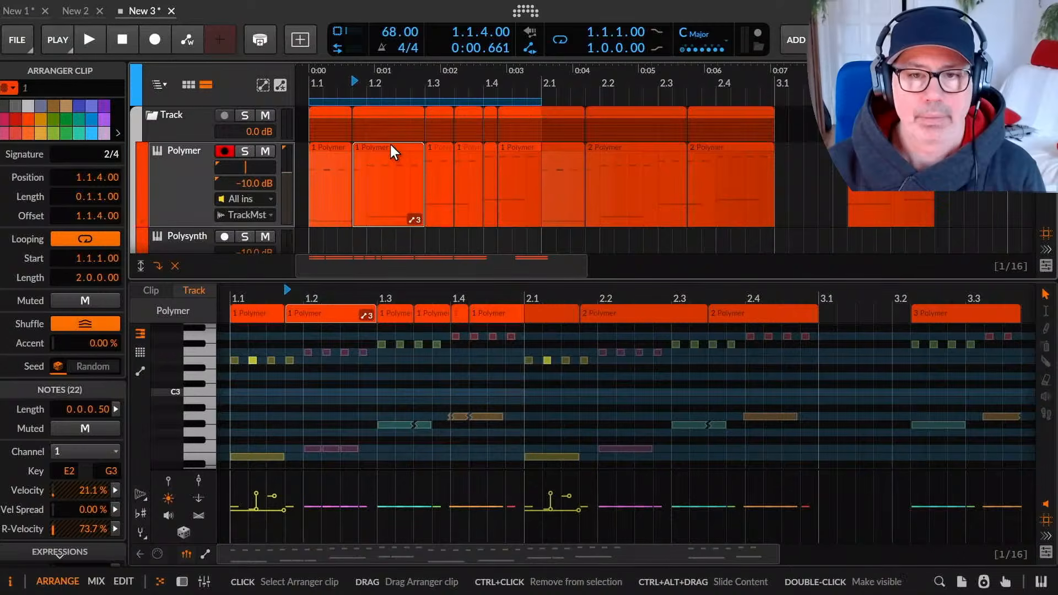
# Isolate the second Polymer clip in the Detail Editor's Clip context and consolidate it.
pyautogui.click(160, 287)
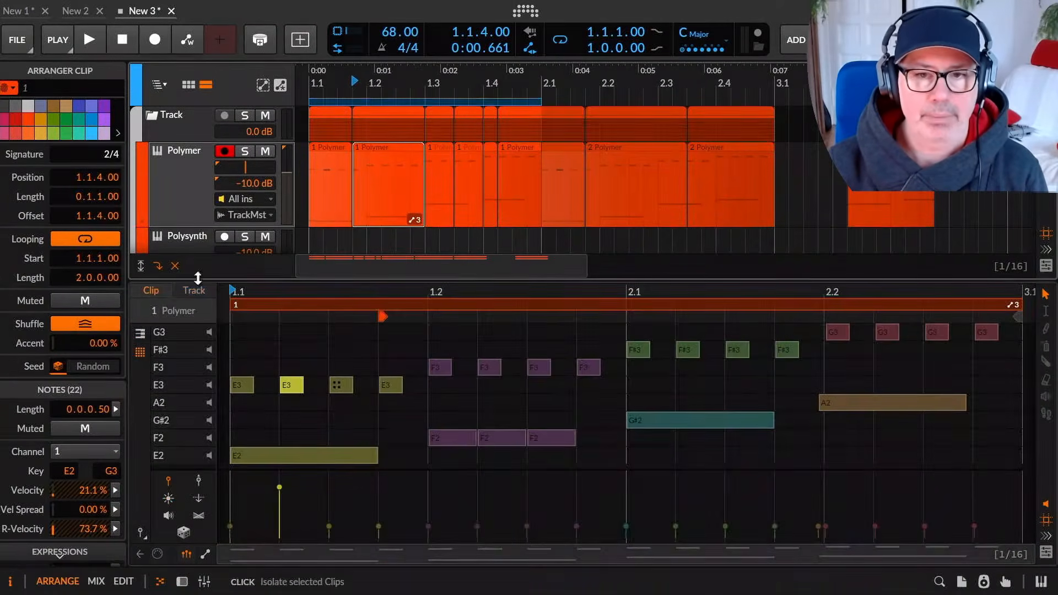
pyautogui.doubleClick(382, 141)
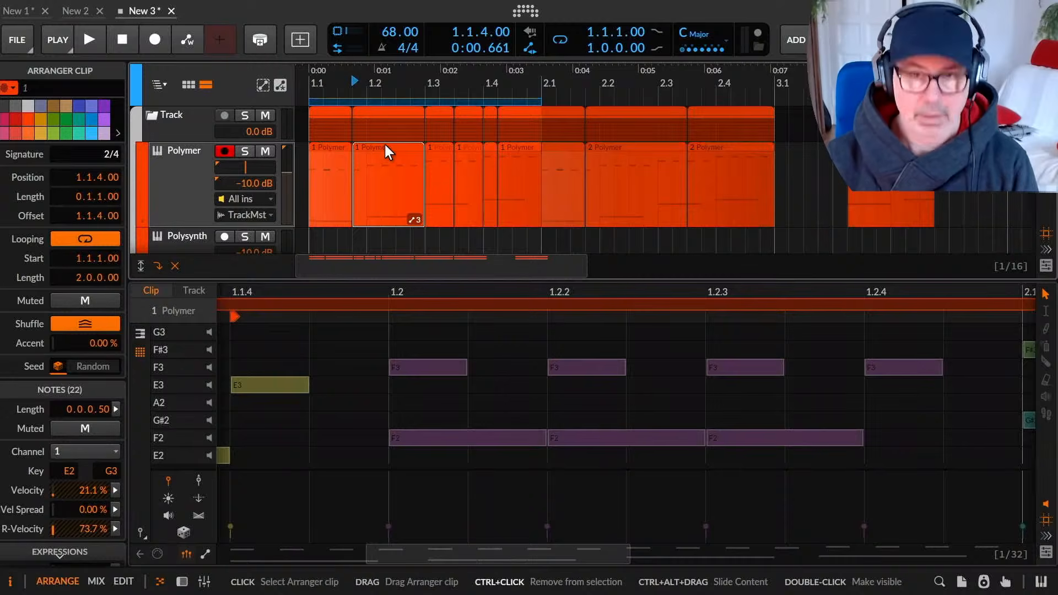
pyautogui.hotkey('ctrl', 'j')
pyautogui.click(385, 145)
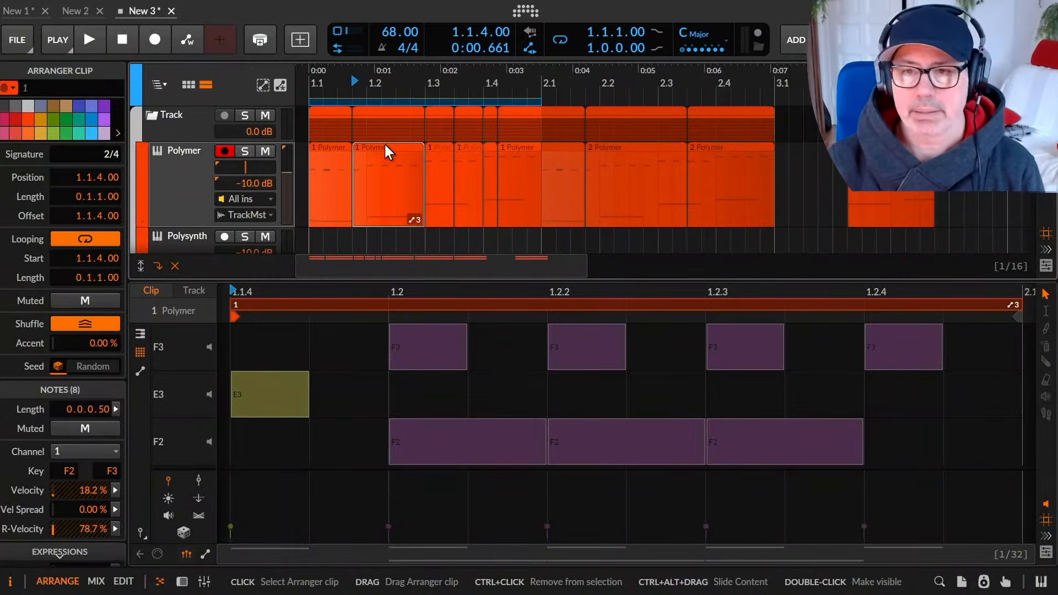
# Inspect the consolidated clip's beat grid in the drum editor and in its automation lanes.
pyautogui.moveTo(288, 294)
pyautogui.mouseDown()
pyautogui.moveTo(288, 276)
pyautogui.moveTo(287, 291)
pyautogui.mouseUp()
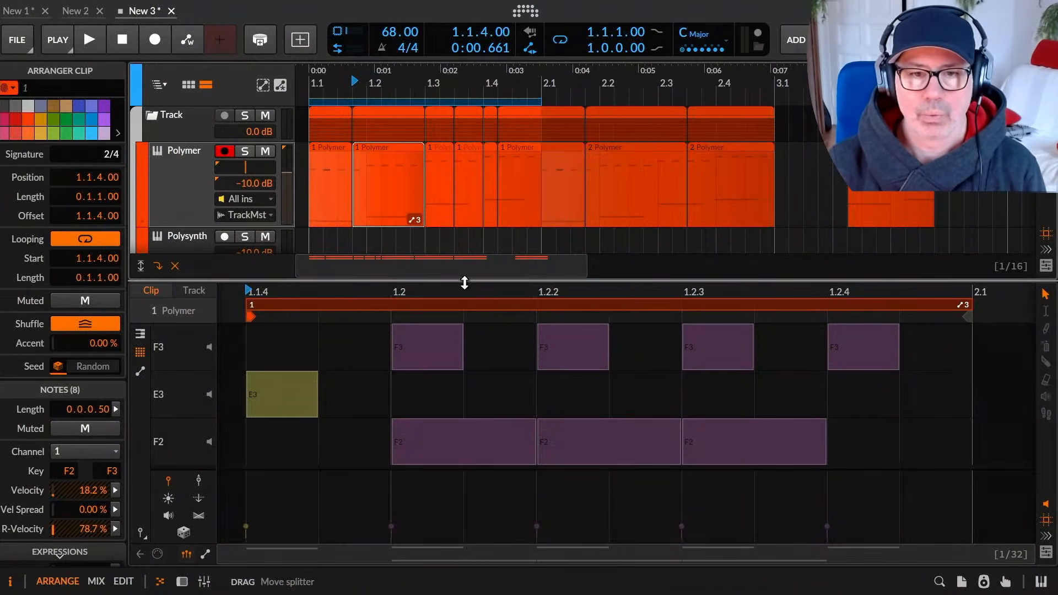
pyautogui.click(293, 366)
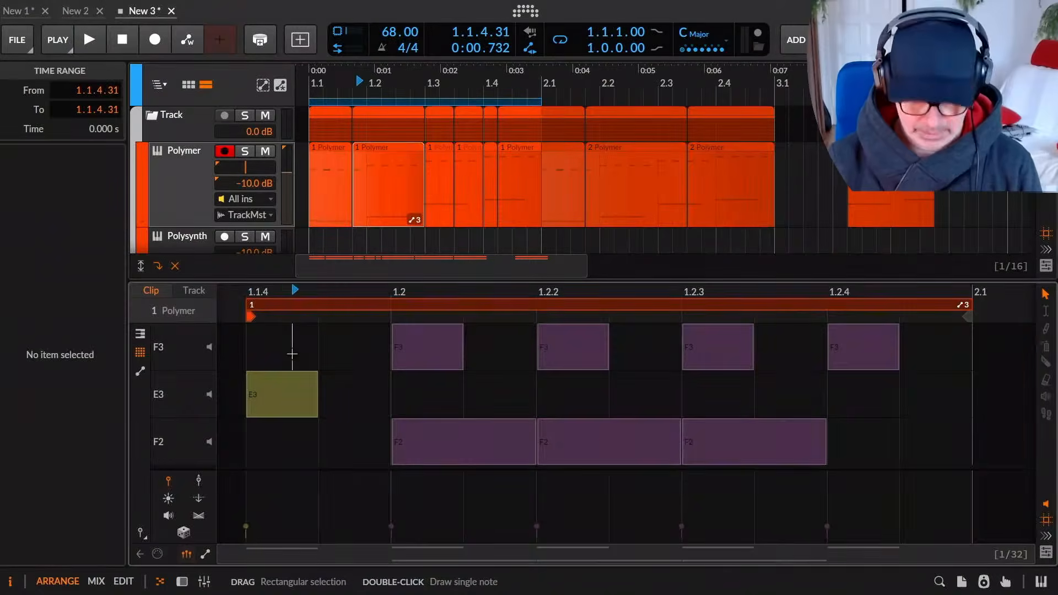
pyautogui.press('a')
pyautogui.scroll(-4, 339, 298)
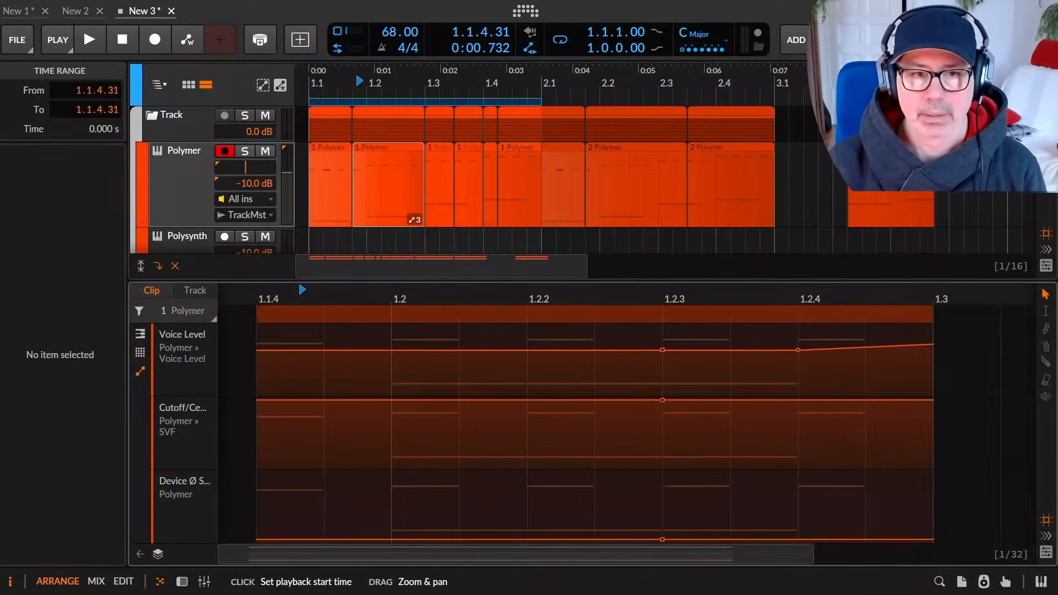
pyautogui.press('e')
pyautogui.press('e')
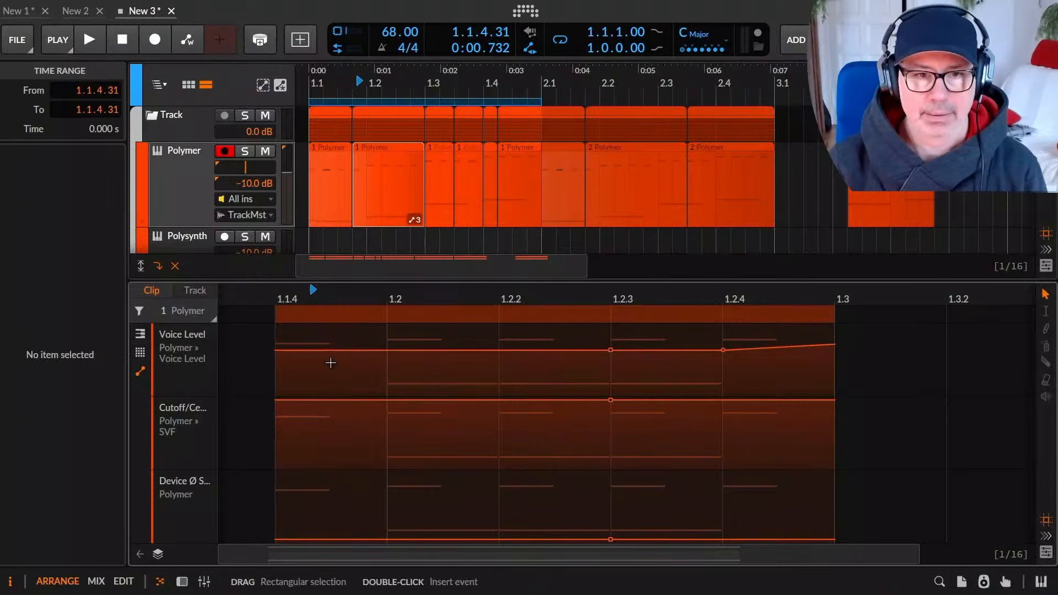
# Reopen the second Polymer clip's notes in the piano roll and bring the notes around C3 into view.
pyautogui.click(383, 144)
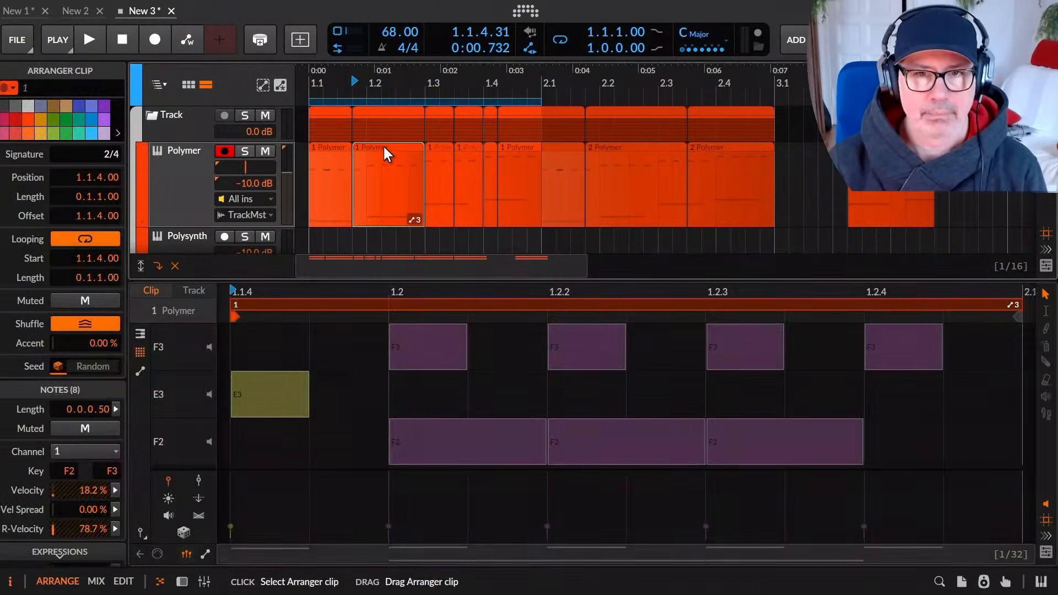
pyautogui.click(139, 334)
pyautogui.moveTo(418, 298); pyautogui.dragTo(400, 296)
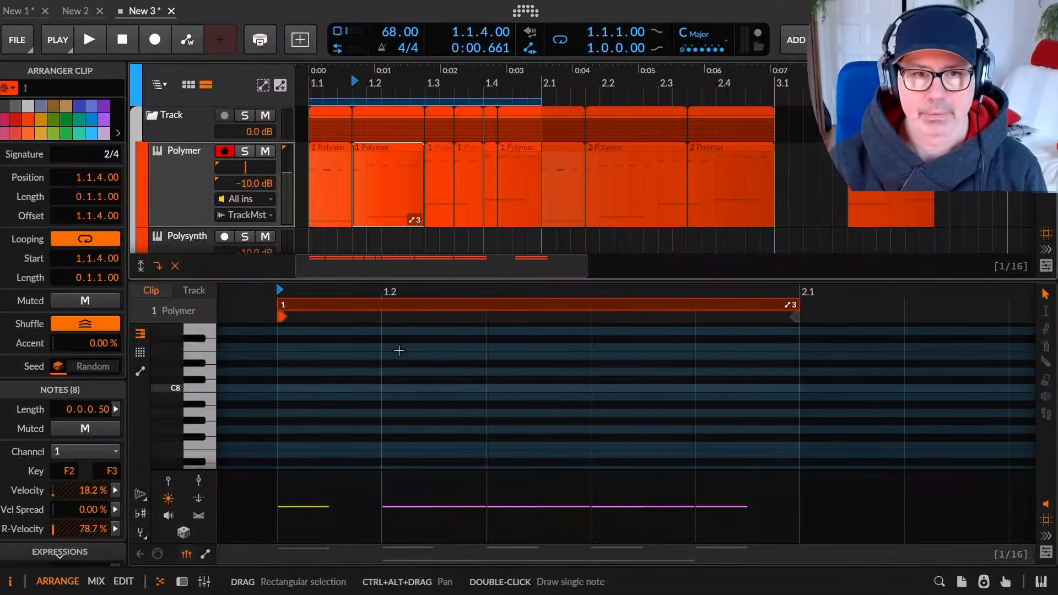
pyautogui.scroll(-10, 389, 349)
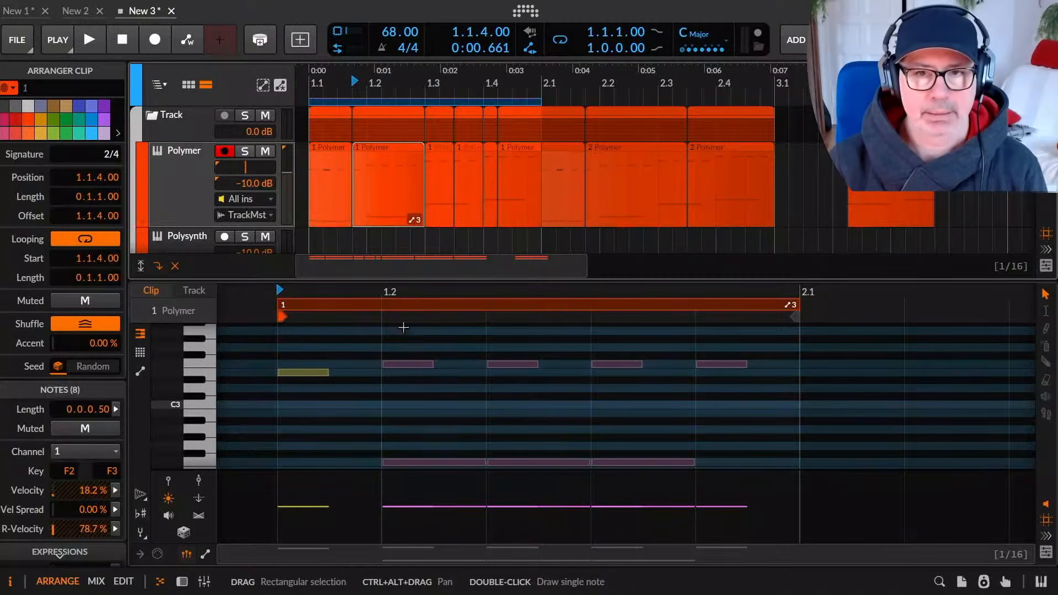
# Reread the clip time signature fix in the release notes and compare it with the clip's grid in Bitwig Studio.
pyautogui.hotkey('alt', 'Tab')
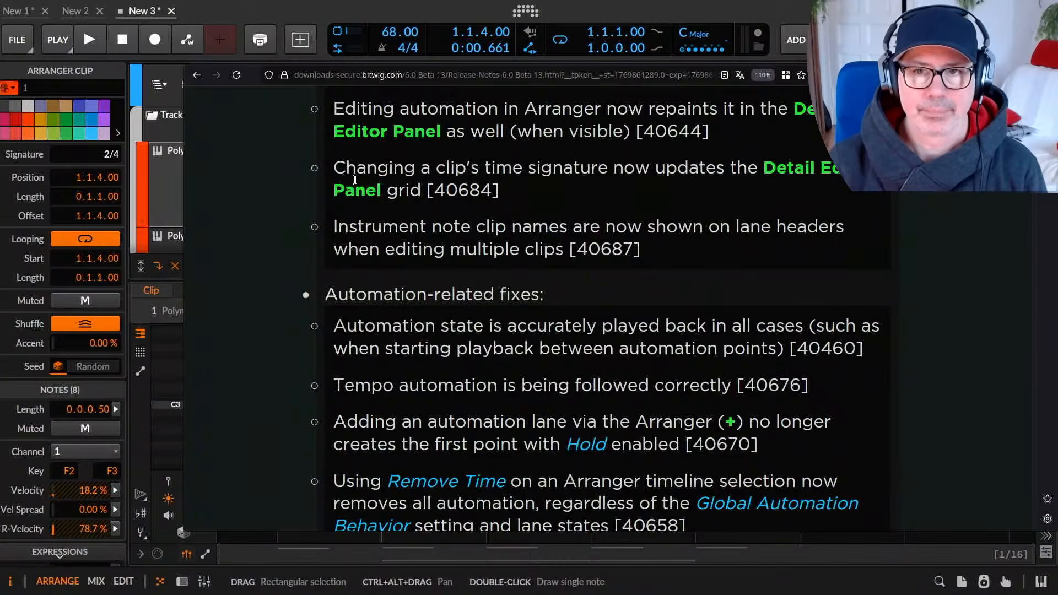
pyautogui.moveTo(336, 166)
pyautogui.mouseDown()
pyautogui.moveTo(788, 167)
pyautogui.moveTo(770, 210)
pyautogui.mouseUp()
pyautogui.hotkey('alt', 'Tab')
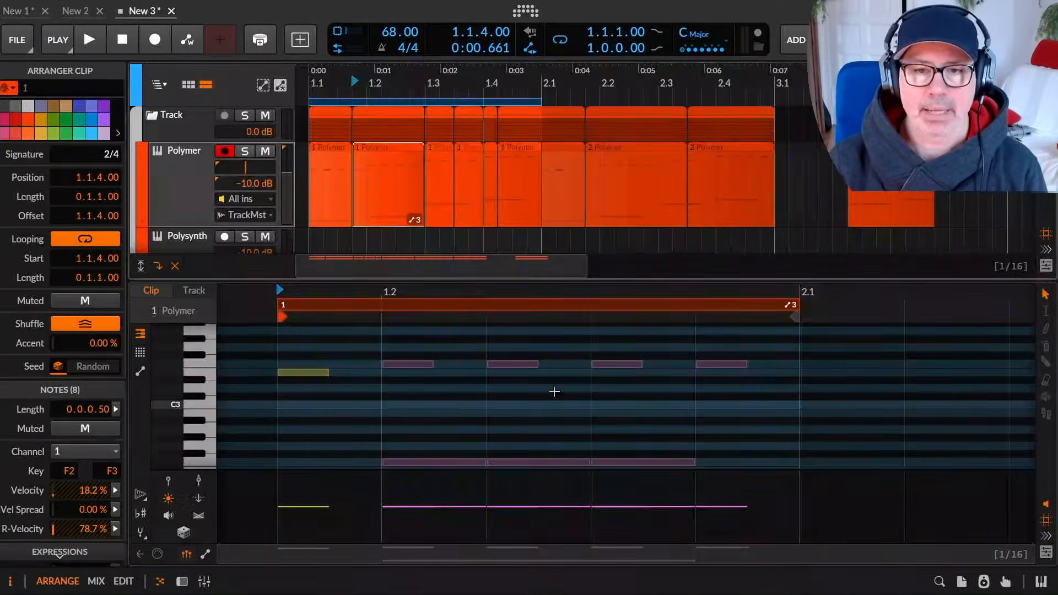
pyautogui.moveTo(509, 368); pyautogui.dragTo(495, 278)
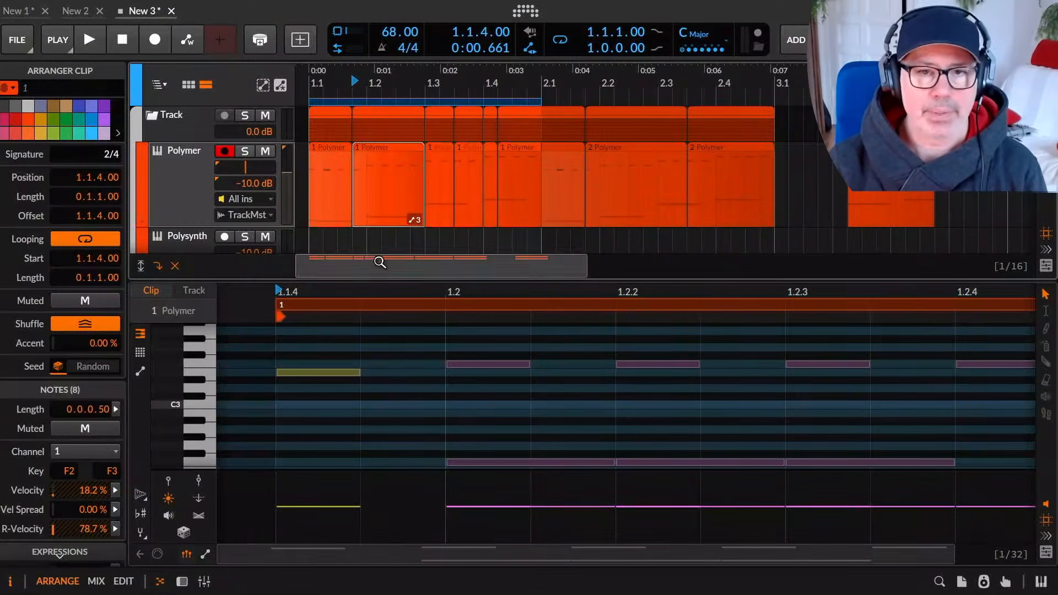
# Set the second Polymer clip's time signature to 7/4 and check its grid in the piano roll.
pyautogui.click(390, 146)
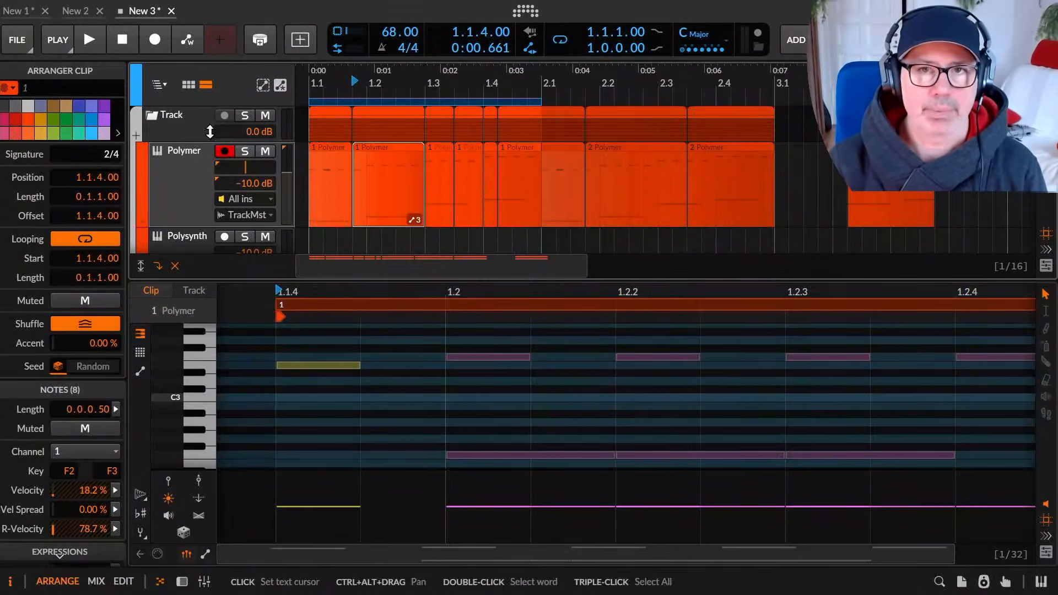
pyautogui.click(105, 154)
pyautogui.write('7')
pyautogui.press('Return')
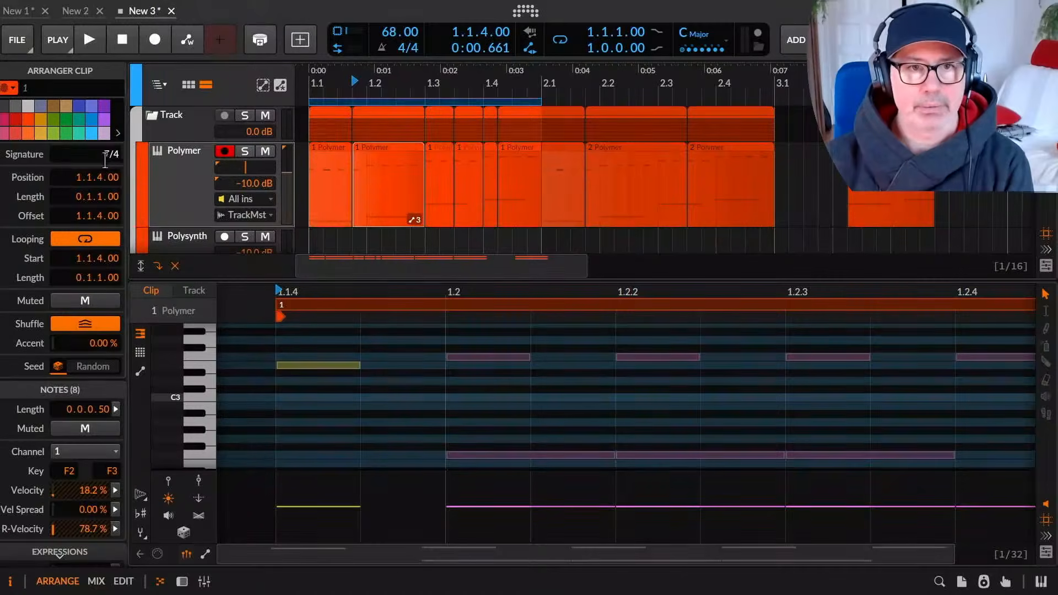
pyautogui.click(378, 147)
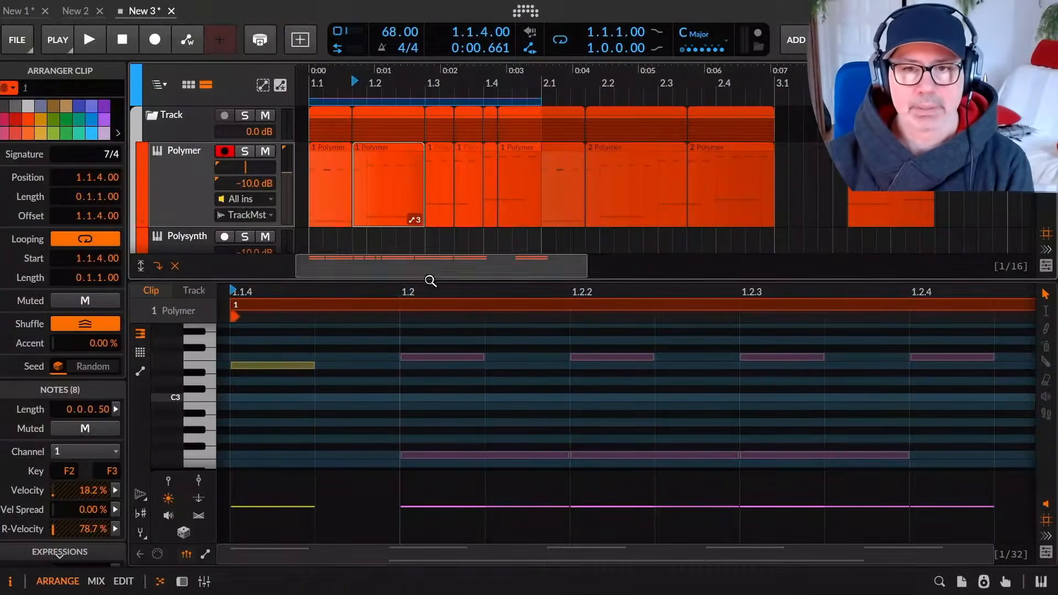
pyautogui.moveTo(449, 292); pyautogui.dragTo(452, 274)
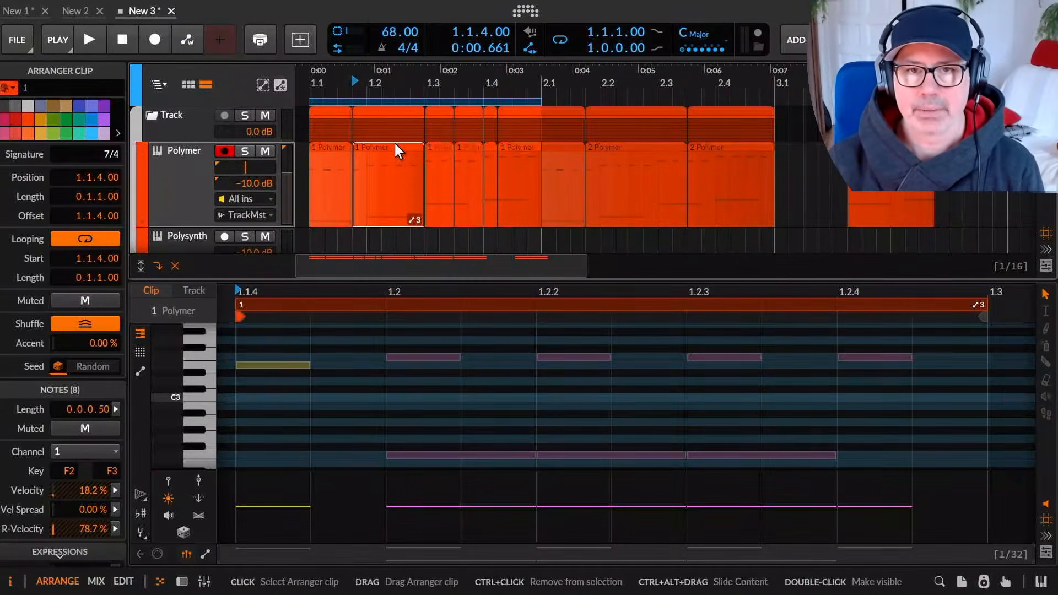
# Set the second Polymer clip's time signature to 5/4 and check its grid in the piano roll.
pyautogui.doubleClick(102, 154)
pyautogui.write('5/4')
pyautogui.press('Return')
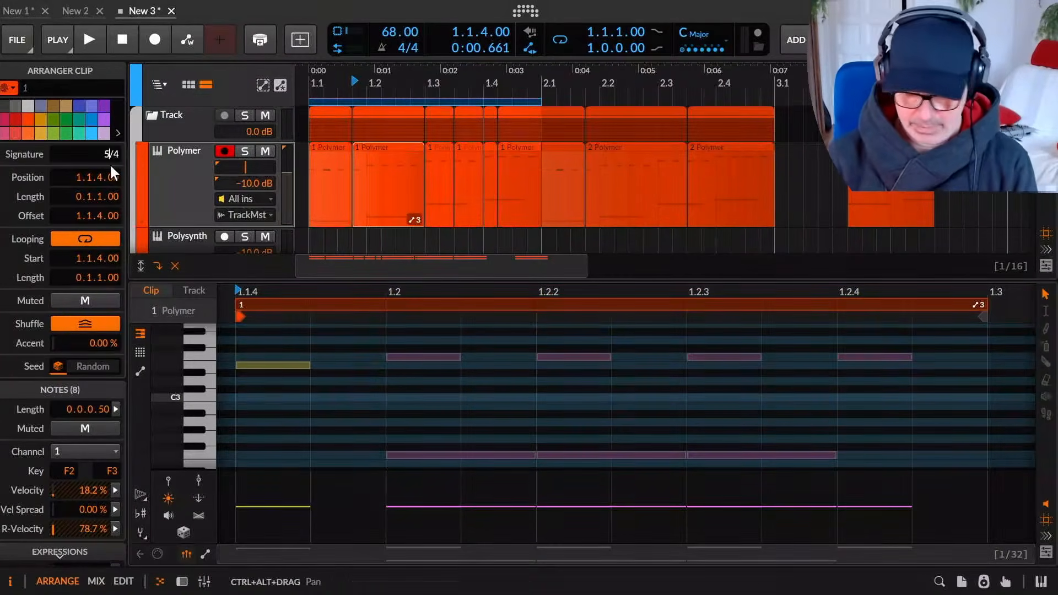
pyautogui.click(523, 336)
pyautogui.moveTo(462, 295); pyautogui.dragTo(361, 324)
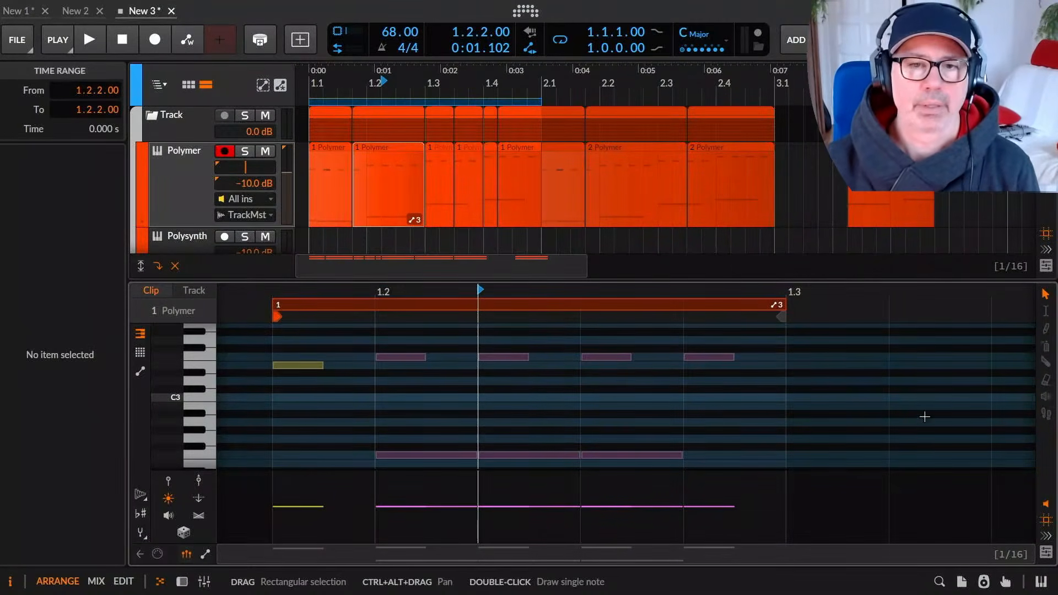
# Read the release note about instrument note clip names on lane headers, then return to Bitwig Studio.
pyautogui.hotkey('alt', 'Tab')
pyautogui.moveTo(382, 226); pyautogui.dragTo(452, 224)
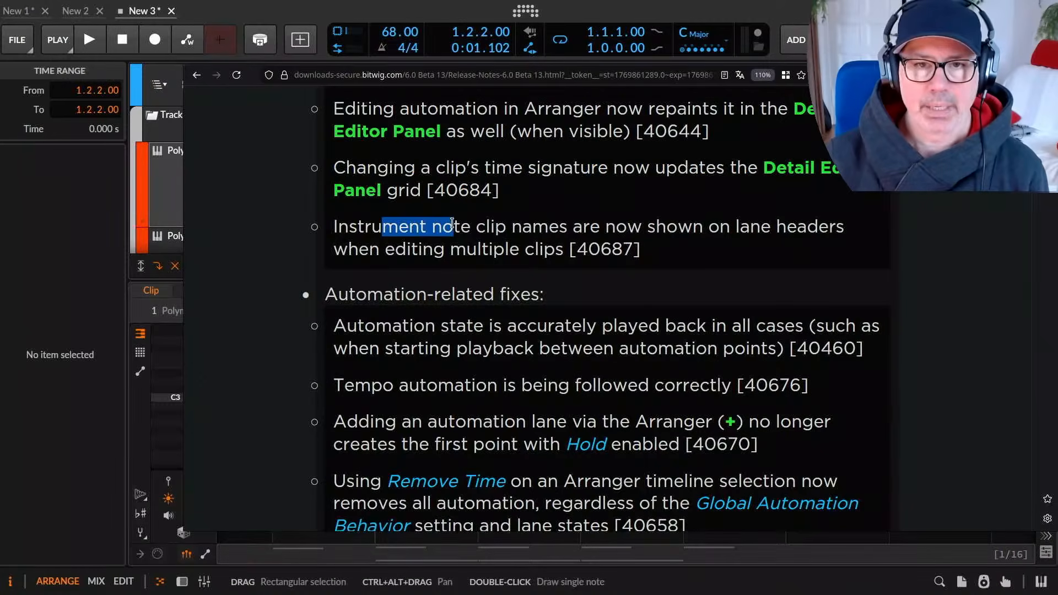
pyautogui.click(551, 225)
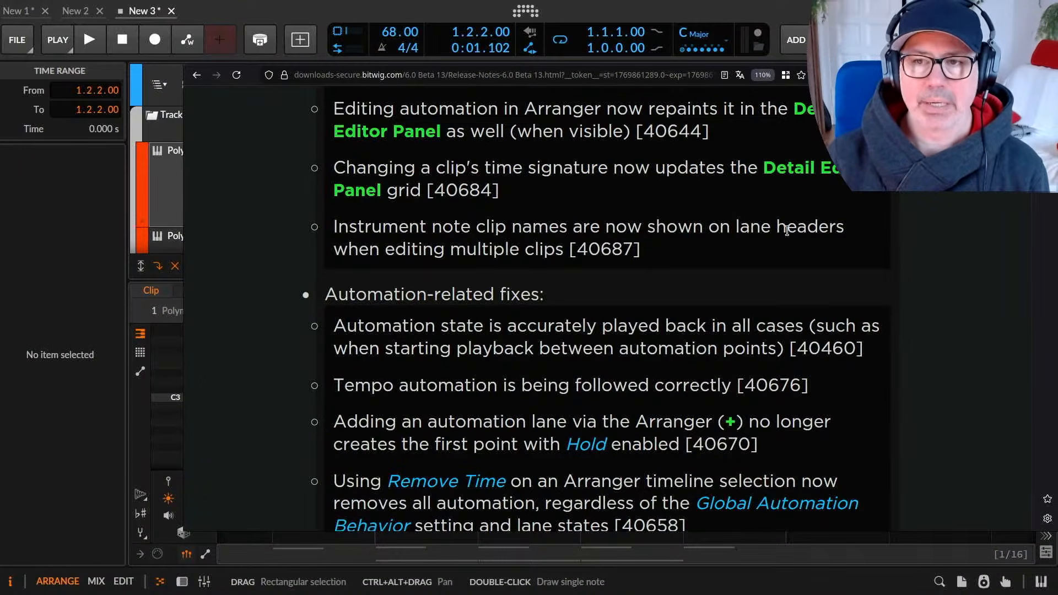
pyautogui.hotkey('alt', 'Tab')
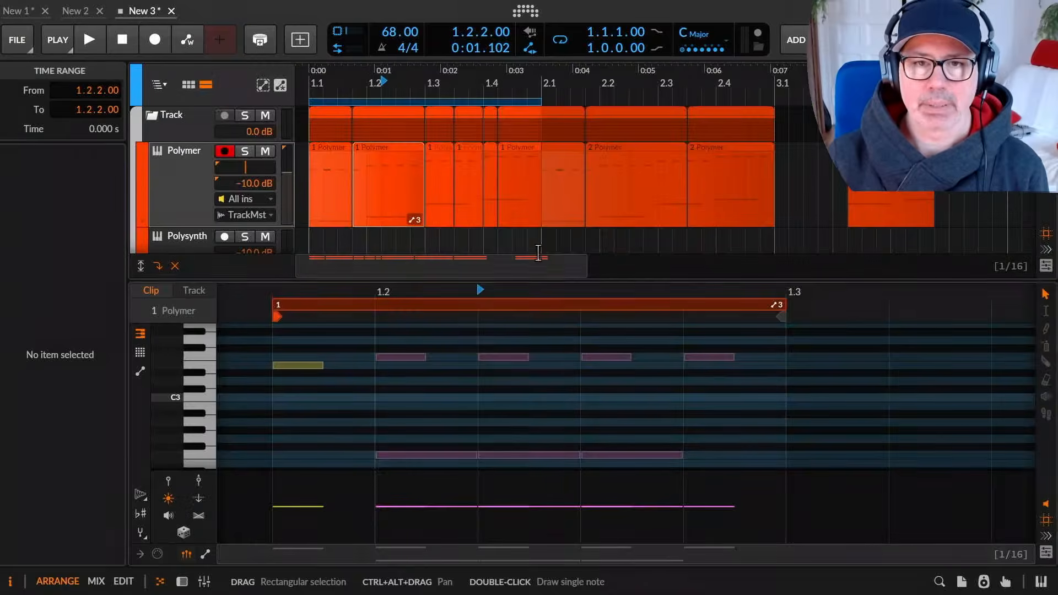
# Rename the Polymer instrument track as Rabababa.
pyautogui.click(382, 145)
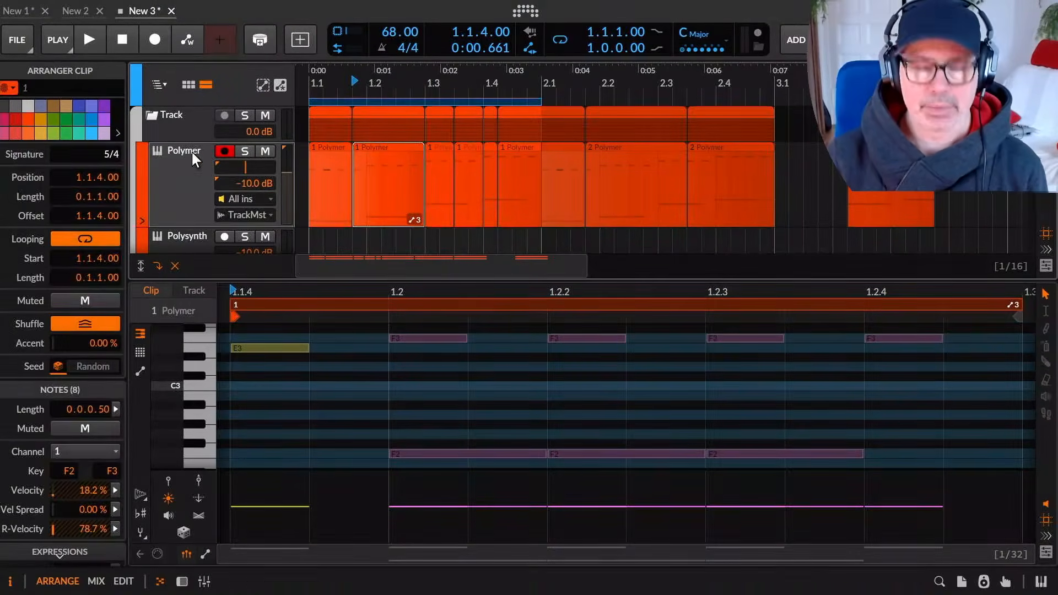
pyautogui.click(192, 153)
pyautogui.hotkey('ctrl', 'r')
pyautogui.write('R')
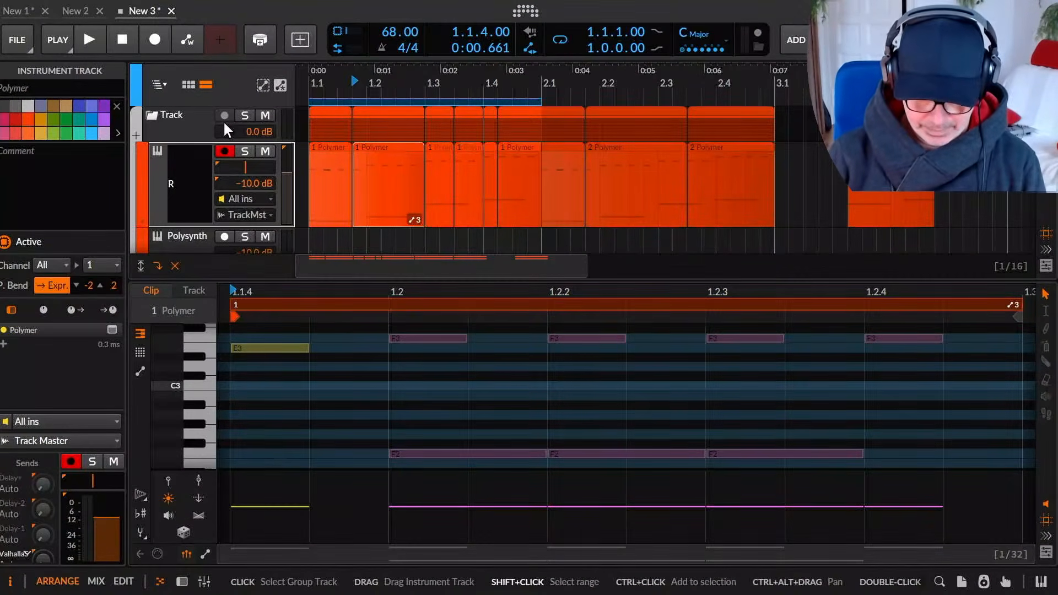
pyautogui.write('abababa')
pyautogui.press('Return')
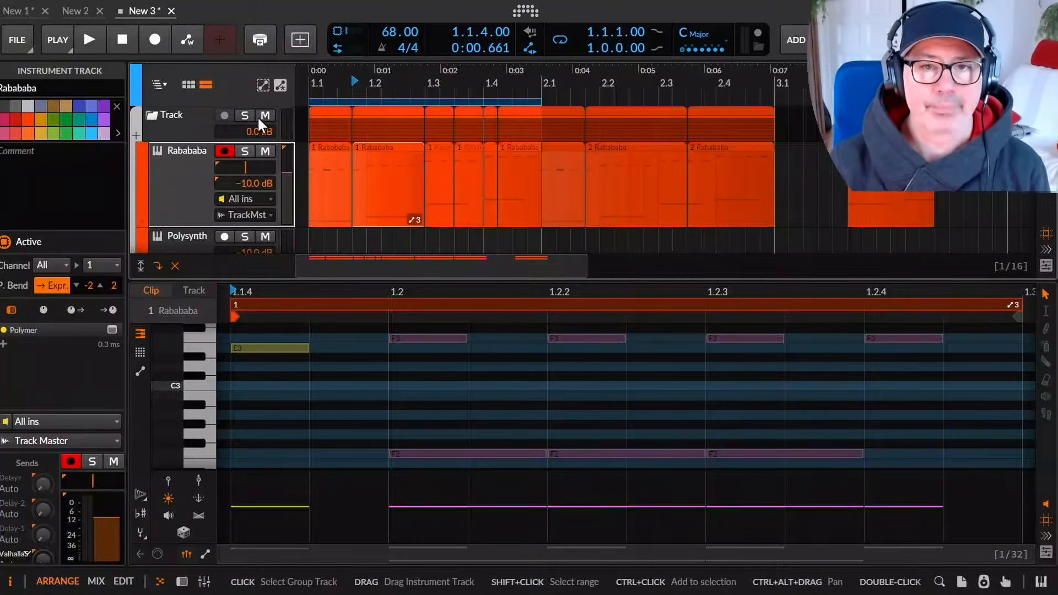
# Rename the Polysynth track as Turulu and create a one-bar clip on it at bar 1 and another at bar 2.
pyautogui.click(184, 237)
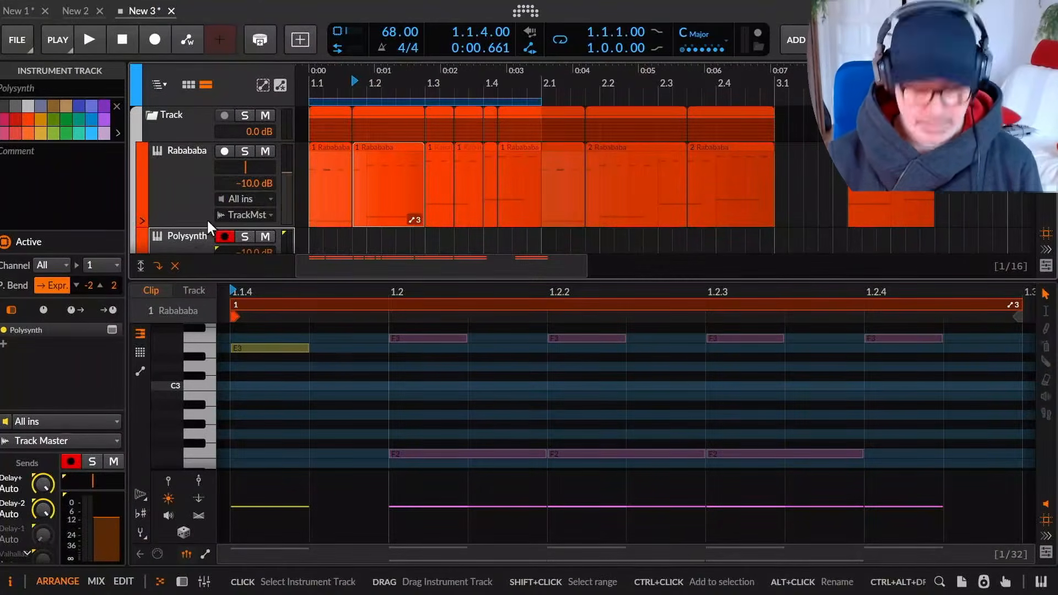
pyautogui.hotkey('ctrl', 'r')
pyautogui.write('Turulu')
pyautogui.press('Return')
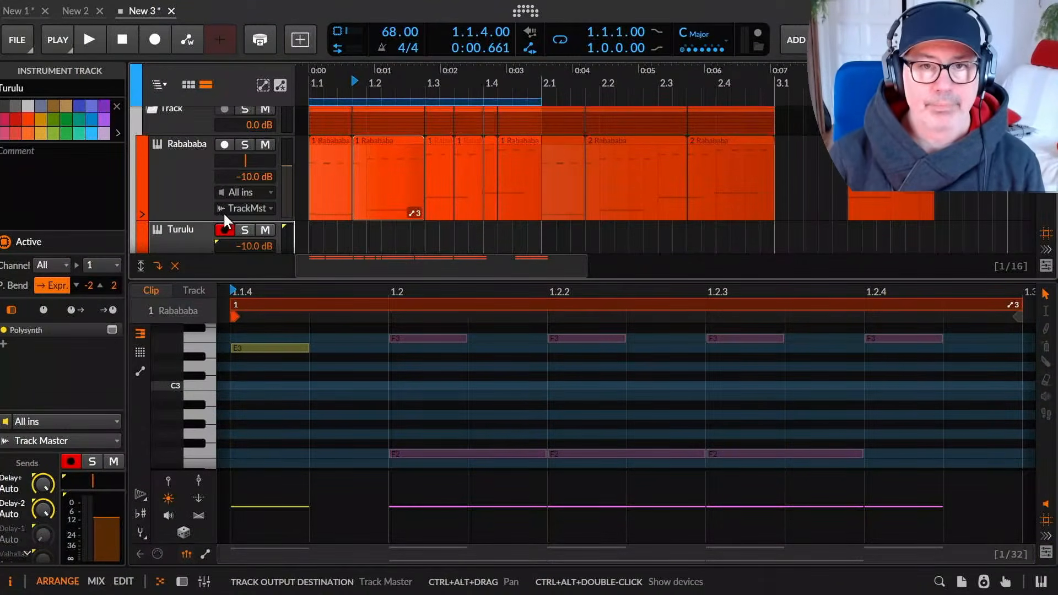
pyautogui.doubleClick(329, 236)
pyautogui.doubleClick(623, 228)
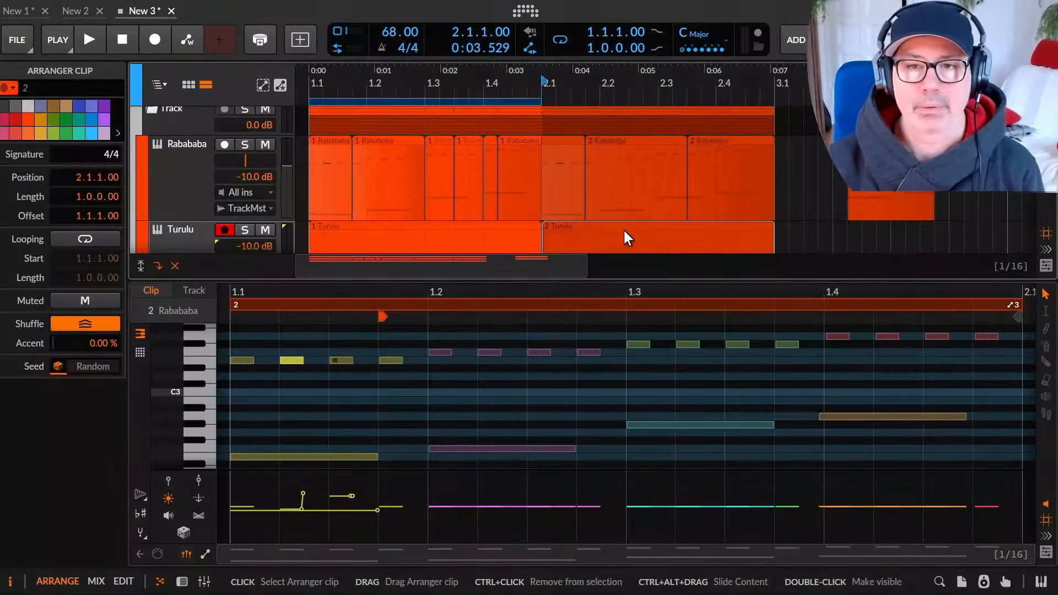
# Select the Rabababa and Turulu clips in bars 1 and 2 together and switch the Detail Editor from clip to track editing.
pyautogui.click(333, 137)
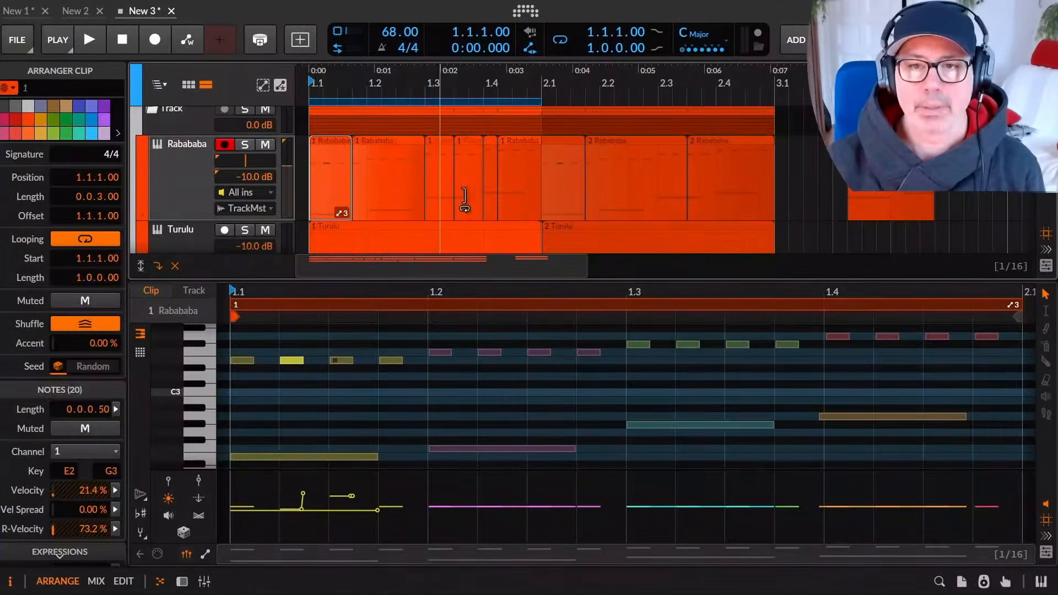
pyautogui.keyDown('shift'); pyautogui.click(577, 220); pyautogui.keyUp('shift')
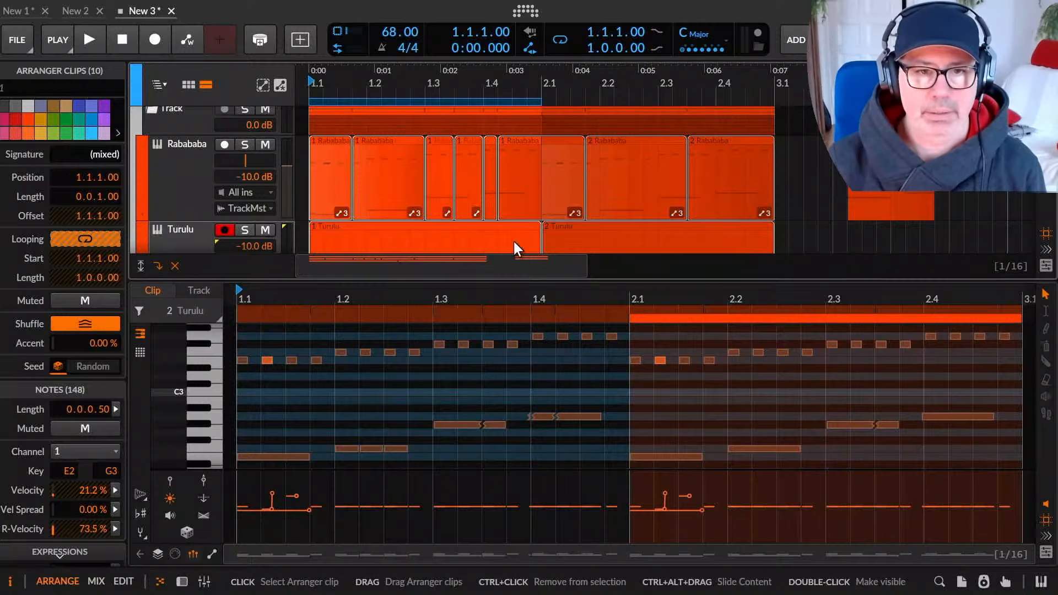
pyautogui.click(201, 289)
pyautogui.moveTo(619, 359)
pyautogui.mouseDown()
pyautogui.moveTo(618, 314)
pyautogui.moveTo(619, 359)
pyautogui.mouseUp()
# Reread the release note about clip names on lane headers, return to Bitwig Studio and enlarge the Arranger to show more tracks.
pyautogui.hotkey('alt', 'Tab')
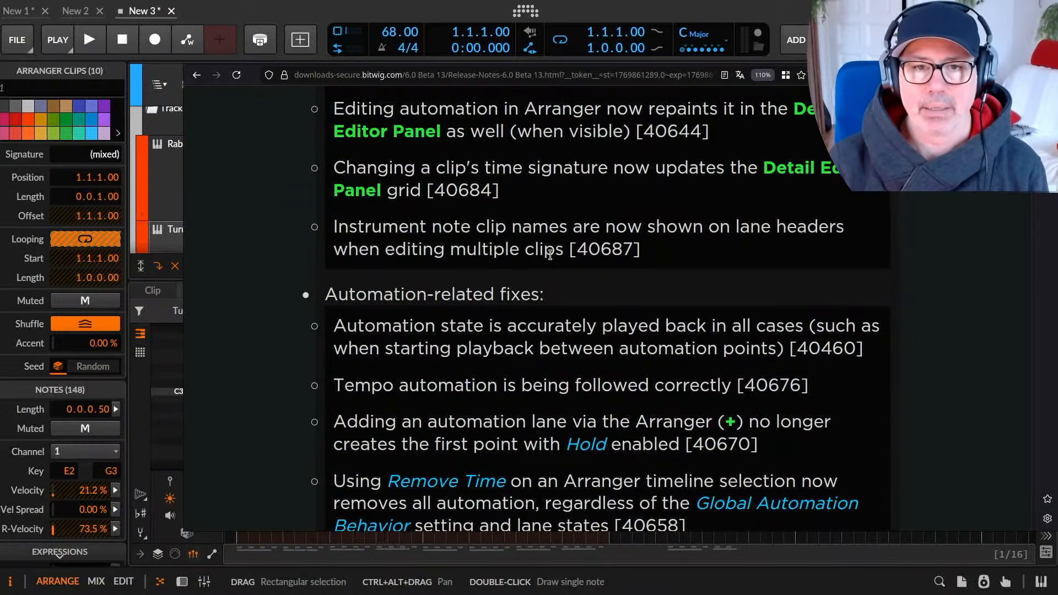
pyautogui.hotkey('alt', 'Tab')
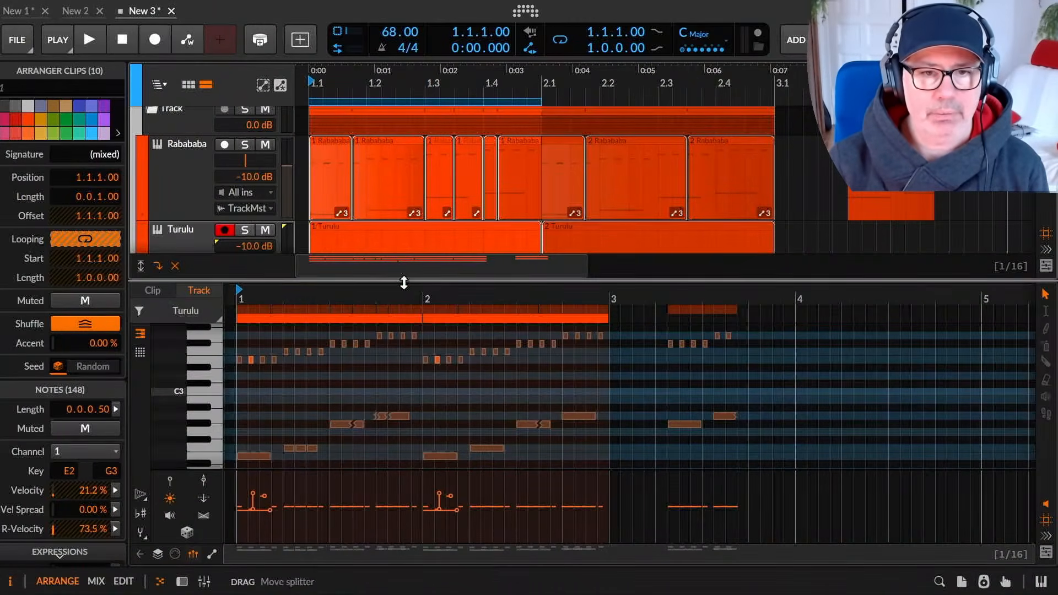
pyautogui.moveTo(404, 283); pyautogui.dragTo(433, 345)
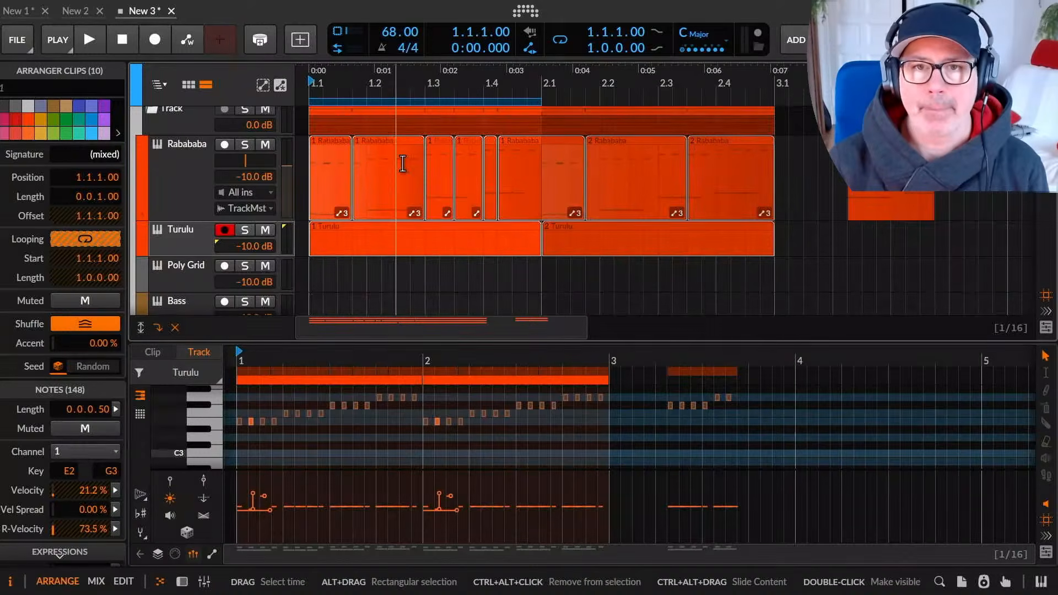
# Select individual clips on the Rabababa track in turn to inspect their properties.
pyautogui.click(379, 138)
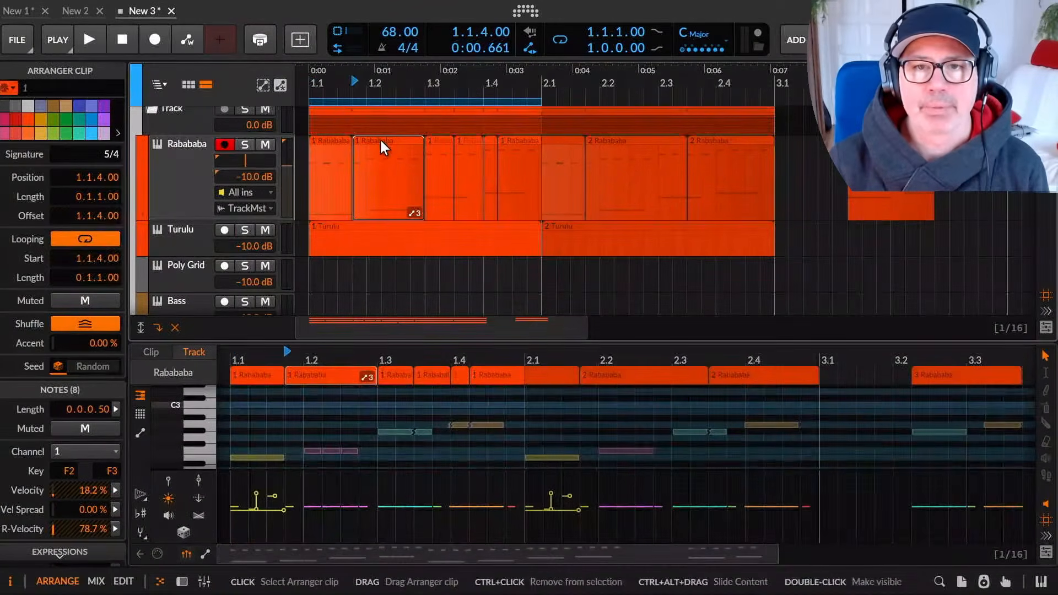
pyautogui.click(442, 140)
pyautogui.moveTo(442, 138); pyautogui.dragTo(468, 141)
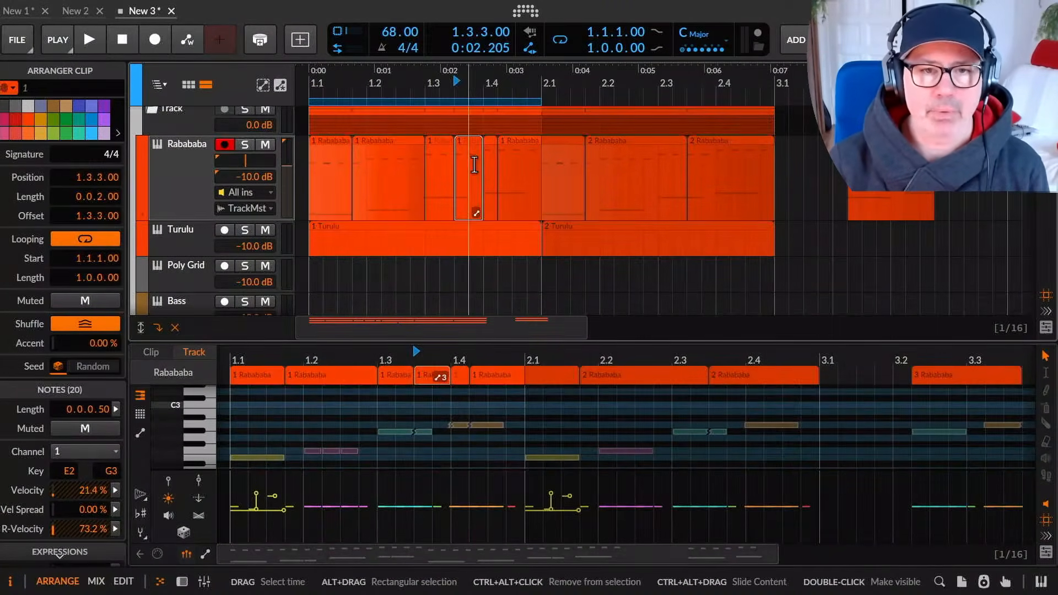
# Switch to the Bitwig 6.0 Beta 13 release notes and read the first three automation-related fixes.
pyautogui.scroll(-3, 552, 315)
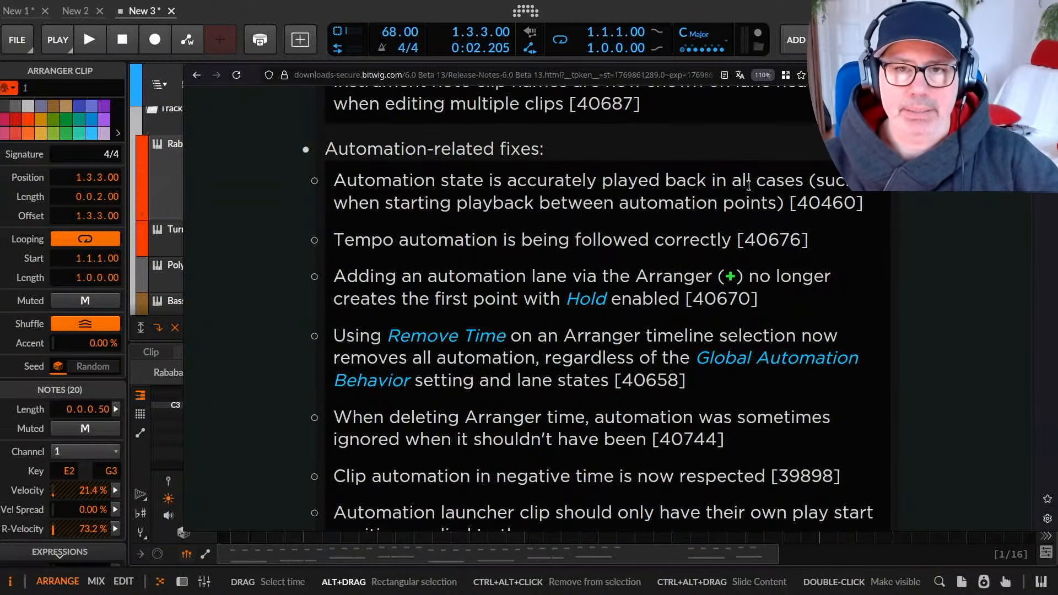
pyautogui.moveTo(349, 171); pyautogui.dragTo(468, 173)
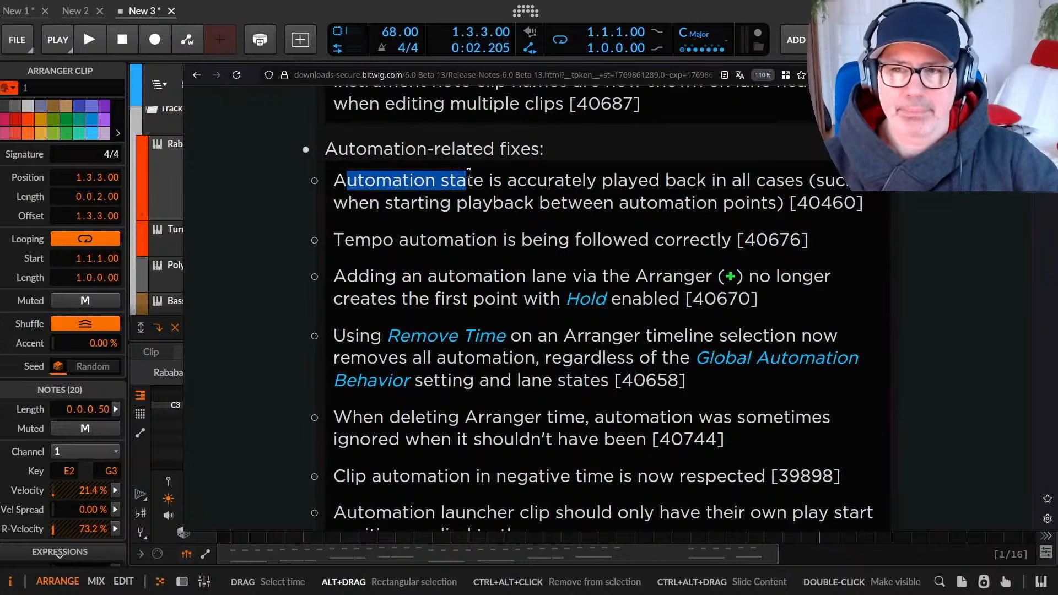
pyautogui.click(565, 195)
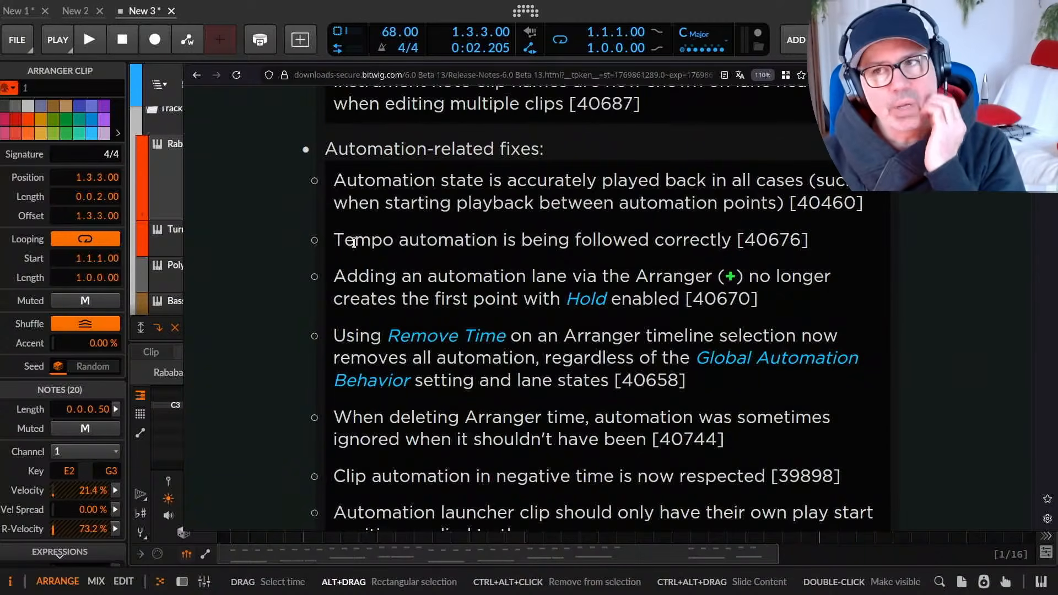
pyautogui.moveTo(336, 240); pyautogui.dragTo(767, 240)
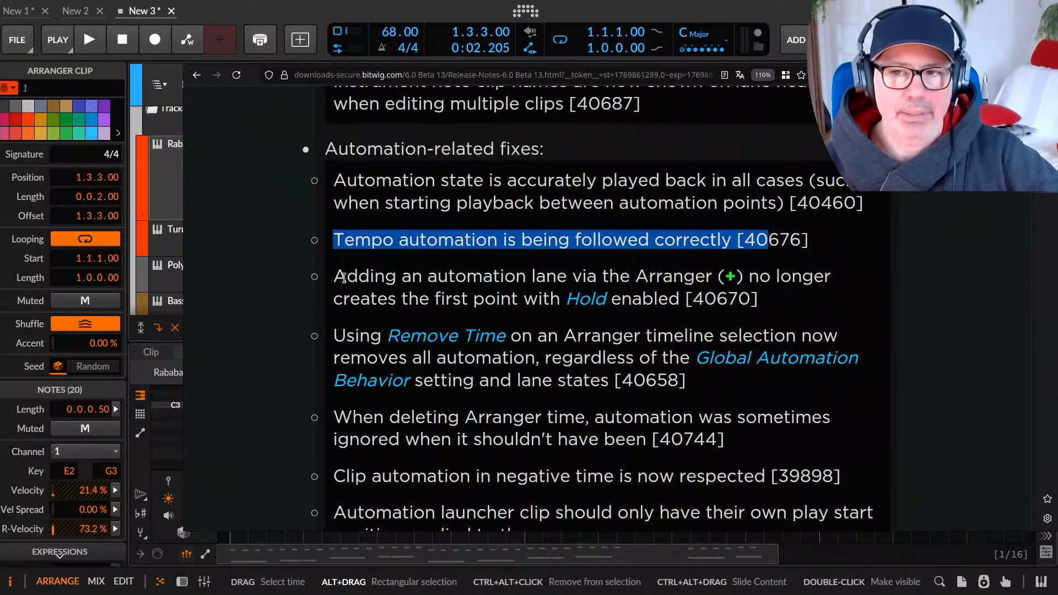
pyautogui.moveTo(335, 276); pyautogui.dragTo(841, 303)
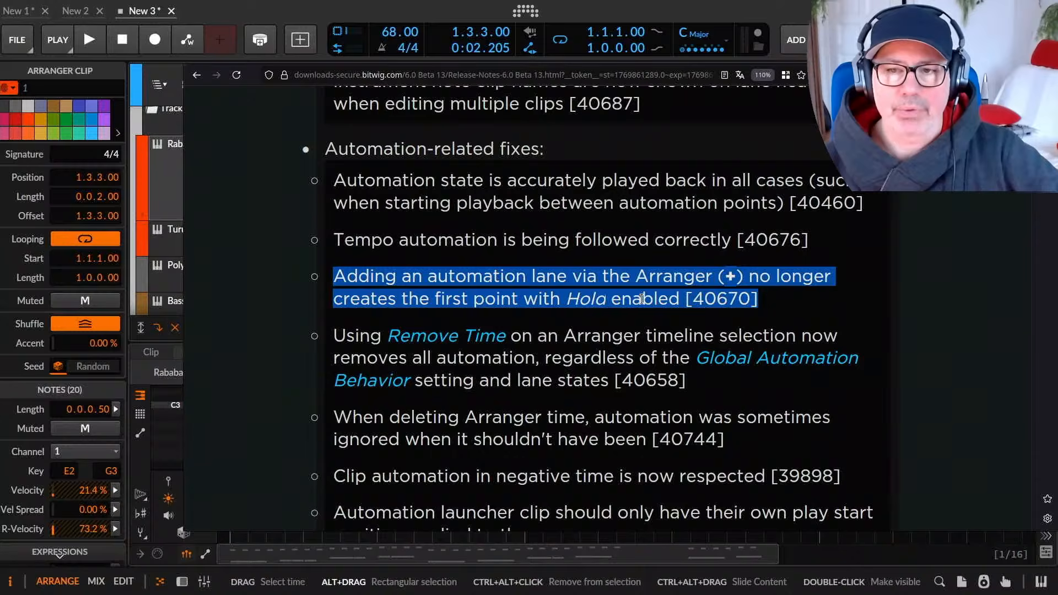
pyautogui.click(672, 297)
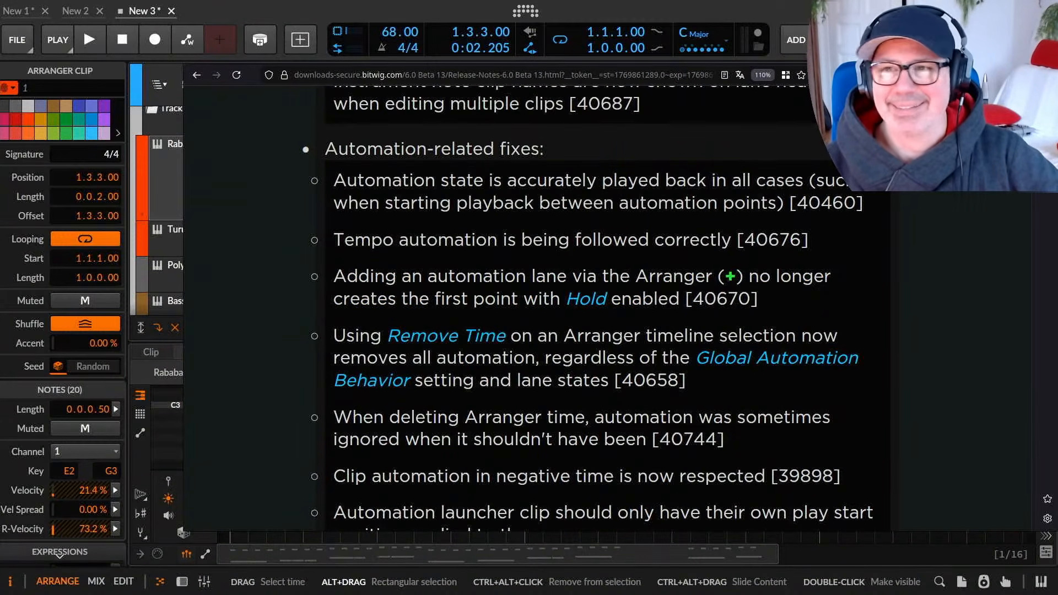
# In Bitwig Studio, show the Rabababa track's automation lanes, then extend its first clip to two bars and consolidate it.
pyautogui.hotkey('alt', 'Tab')
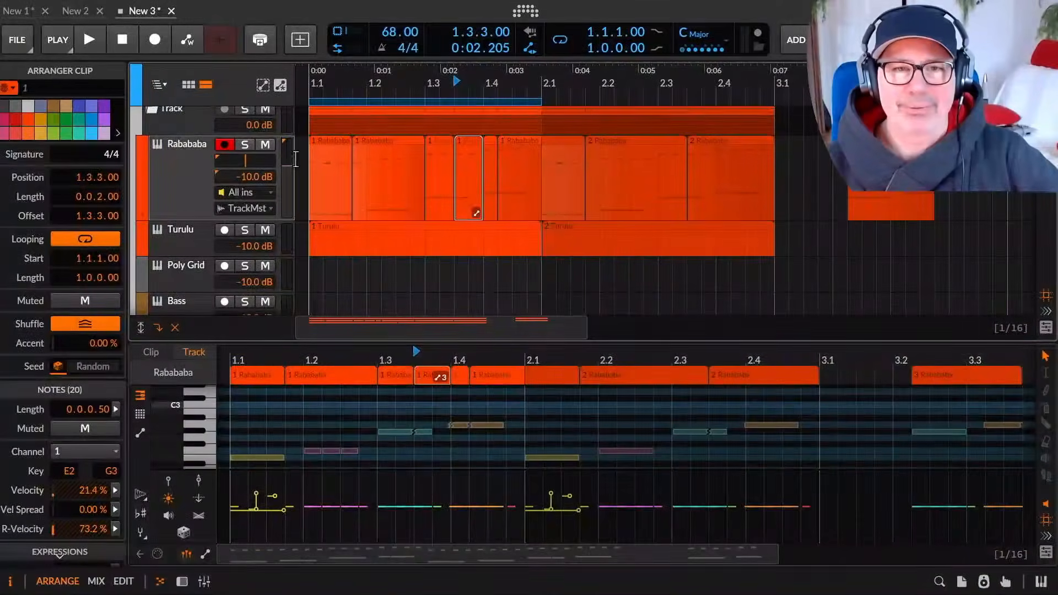
pyautogui.click(139, 210)
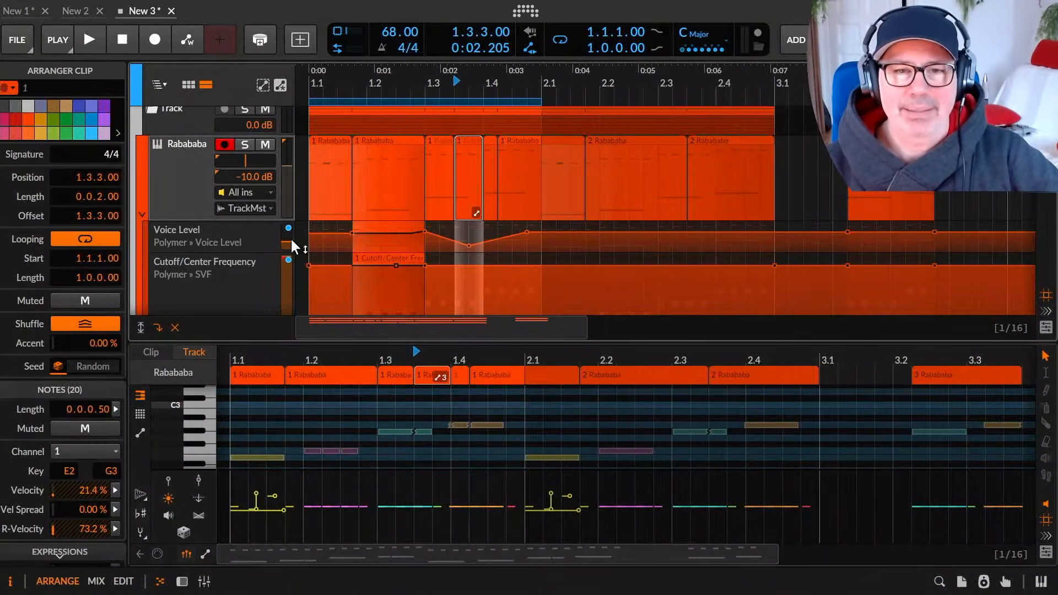
pyautogui.moveTo(351, 141); pyautogui.dragTo(740, 139)
pyautogui.rightClick(740, 139)
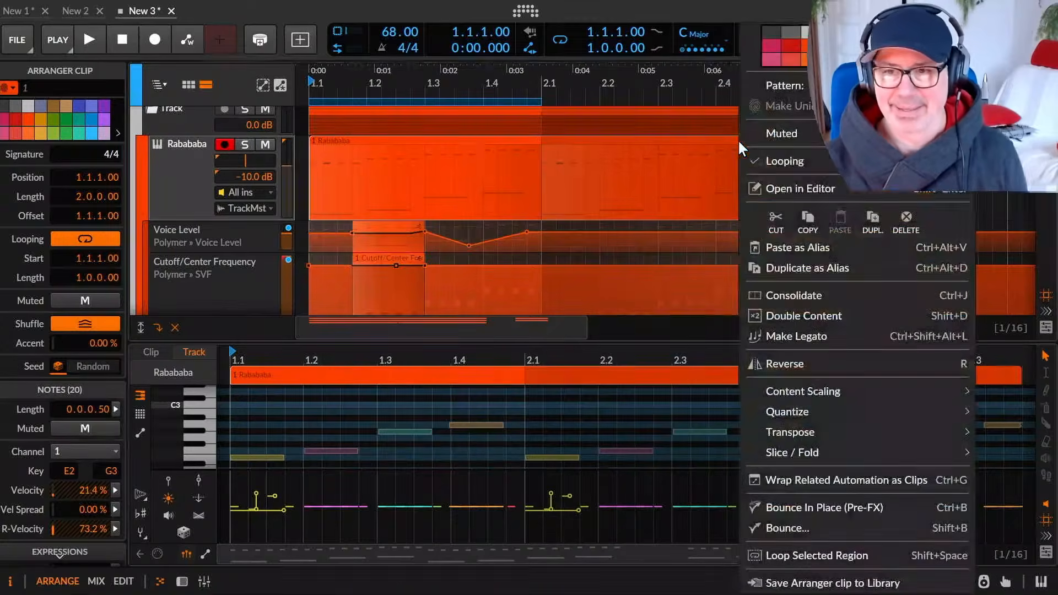
pyautogui.click(807, 295)
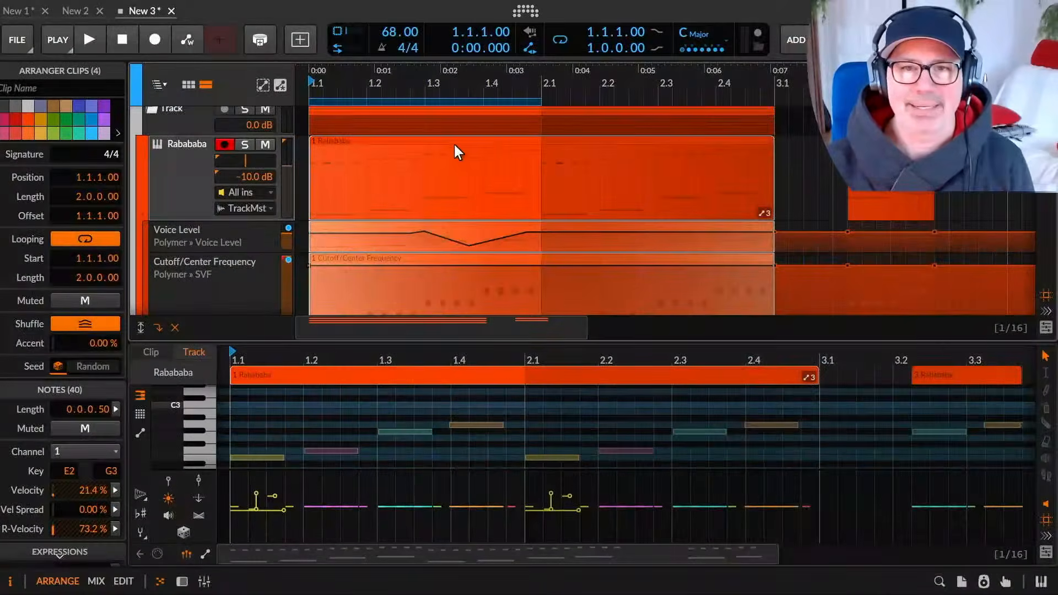
# Delete the Voice Level and Cutoff/Center Frequency automation clips under the Rabababa track.
pyautogui.click(401, 226)
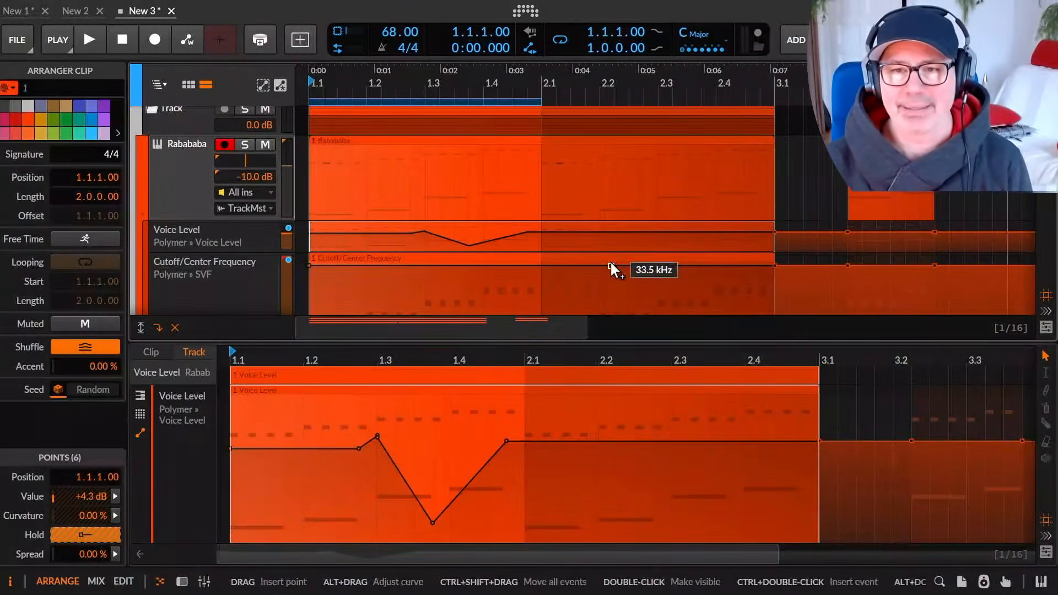
pyautogui.keyDown('ctrl'); pyautogui.click(610, 263); pyautogui.keyUp('ctrl')
pyautogui.press('Delete')
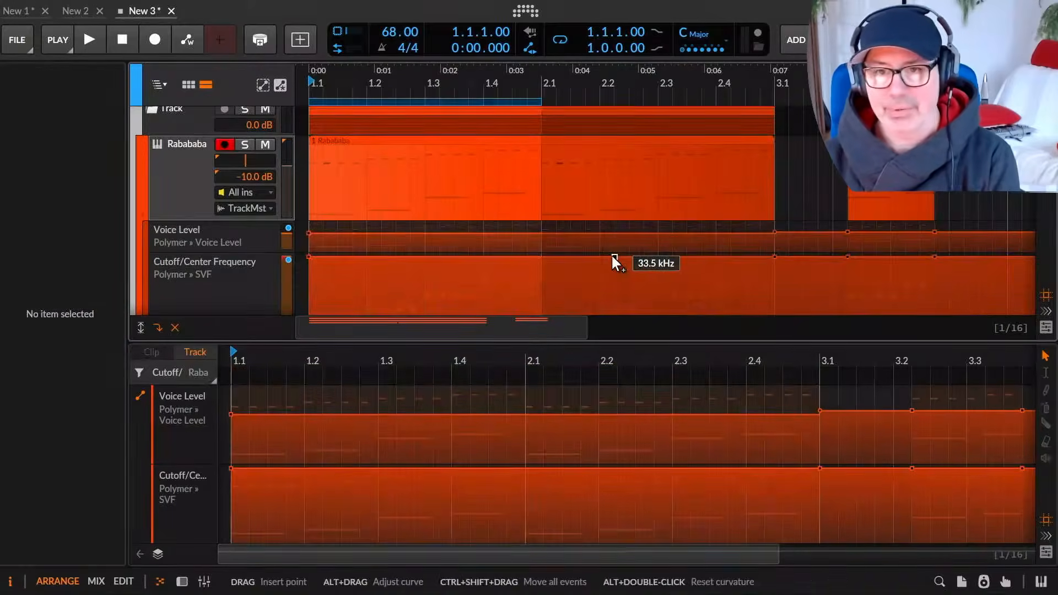
# Delete the Device Ø Shuffle automation clip together with both Turulu clips.
pyautogui.scroll(-2, 612, 259)
pyautogui.scroll(-8, 609, 251)
pyautogui.moveTo(229, 204); pyautogui.dragTo(245, 36)
pyautogui.scroll(10, 426, 239)
pyautogui.scroll(-4, 442, 247)
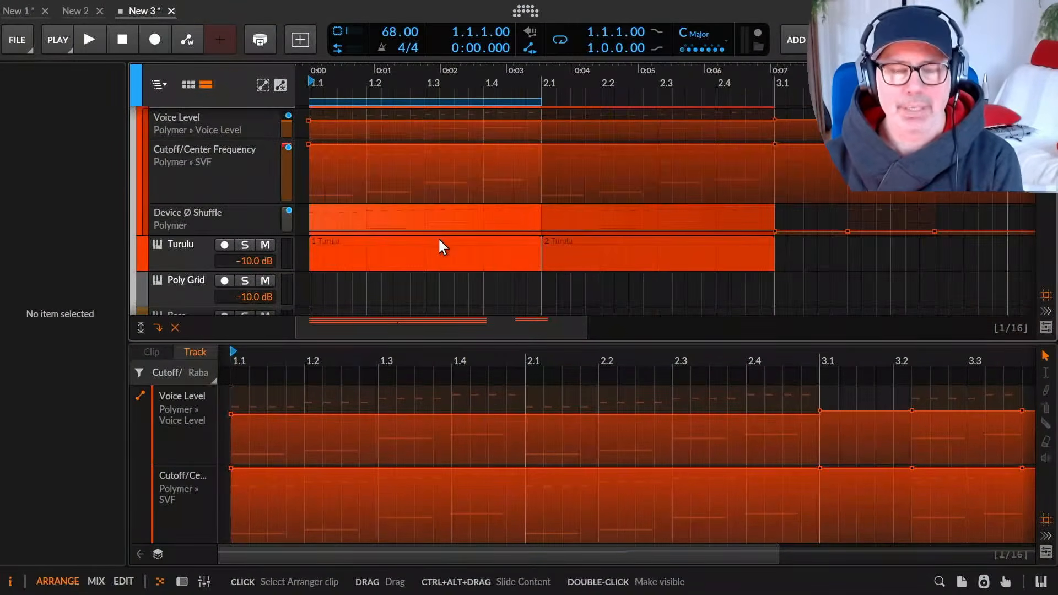
pyautogui.press('e')
pyautogui.scroll(2, 485, 276)
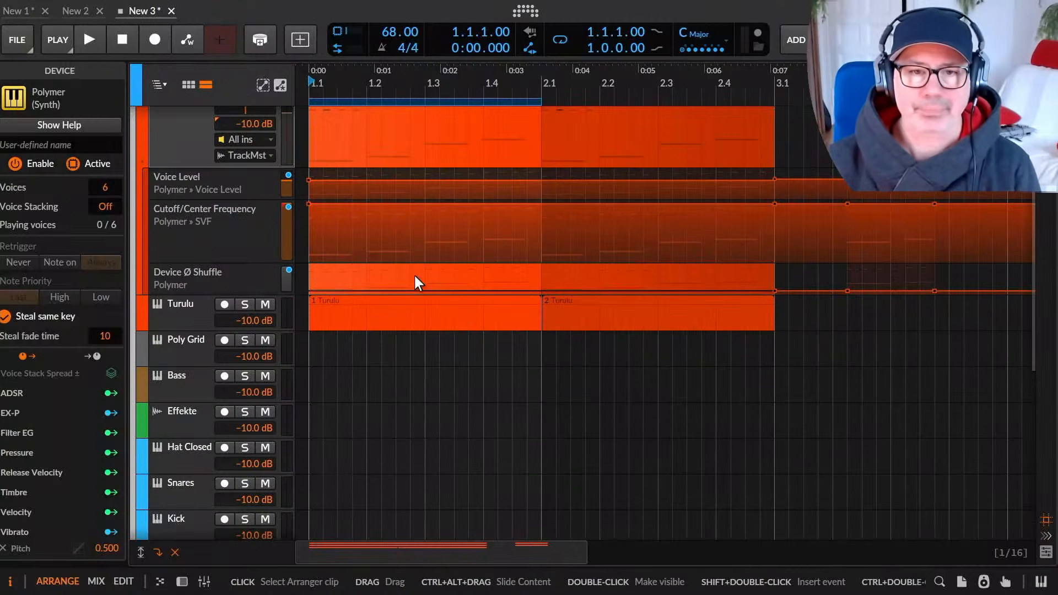
pyautogui.click(341, 261)
pyautogui.keyDown('shift'); pyautogui.click(639, 295); pyautogui.keyUp('shift')
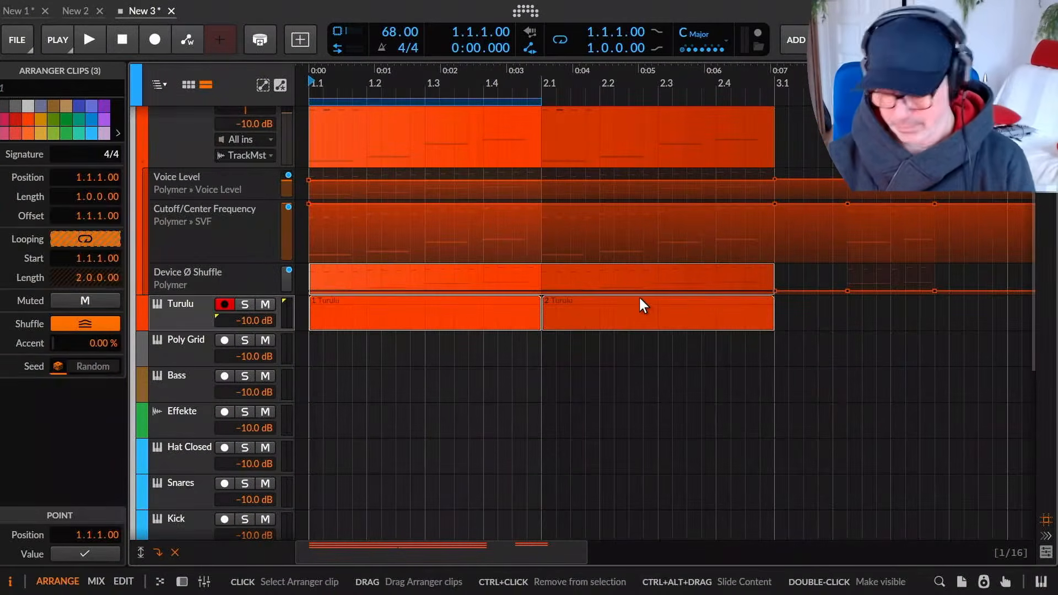
pyautogui.press('Delete')
pyautogui.scroll(2, 640, 301)
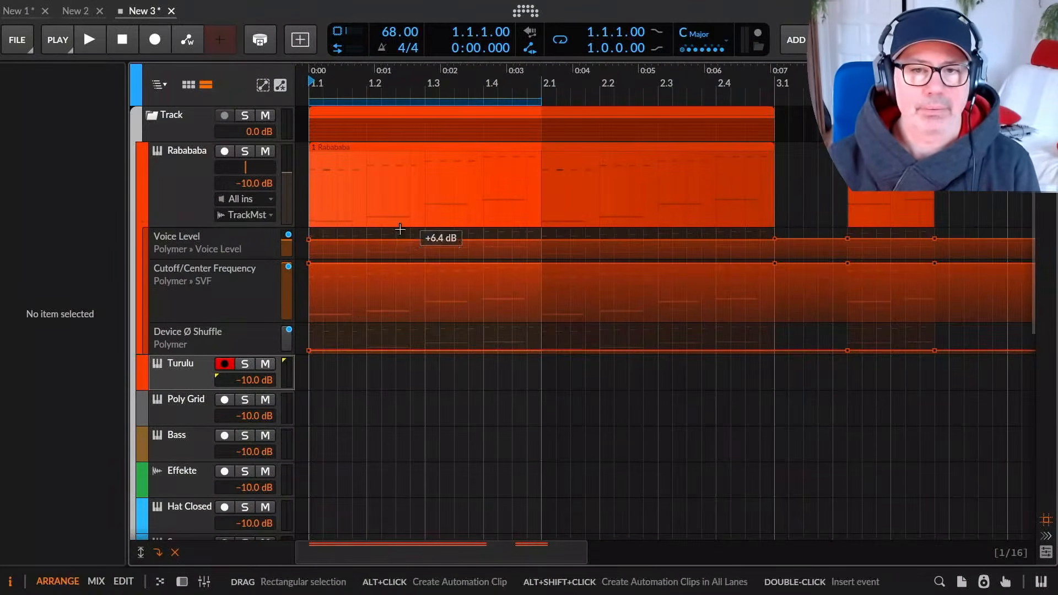
# Return to the release notes and reread the fixes on automation playback and adding an automation lane via the Arranger.
pyautogui.hotkey('alt', 'Tab')
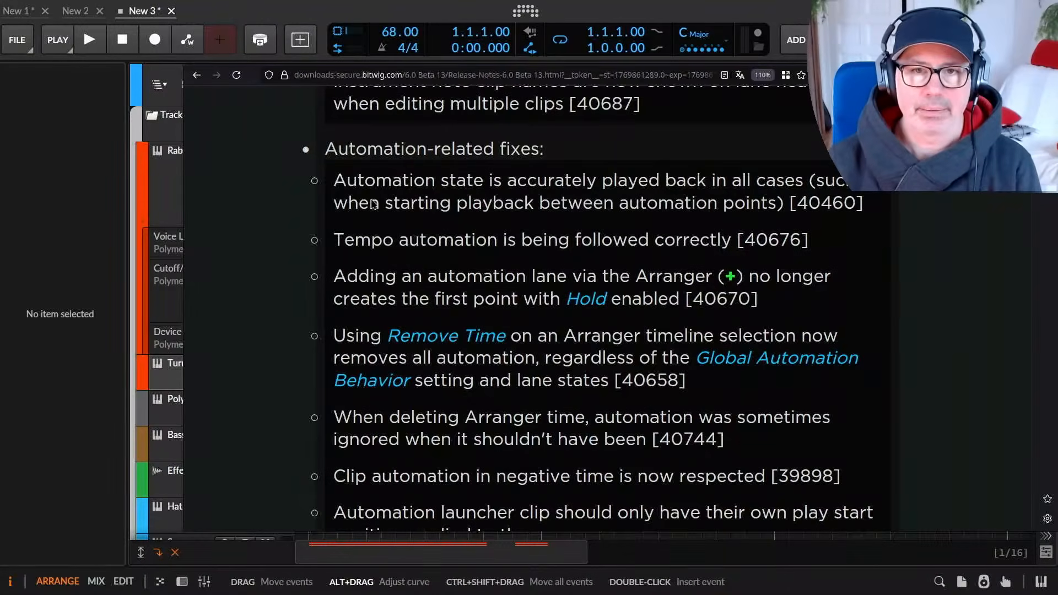
pyautogui.moveTo(336, 180); pyautogui.dragTo(835, 182)
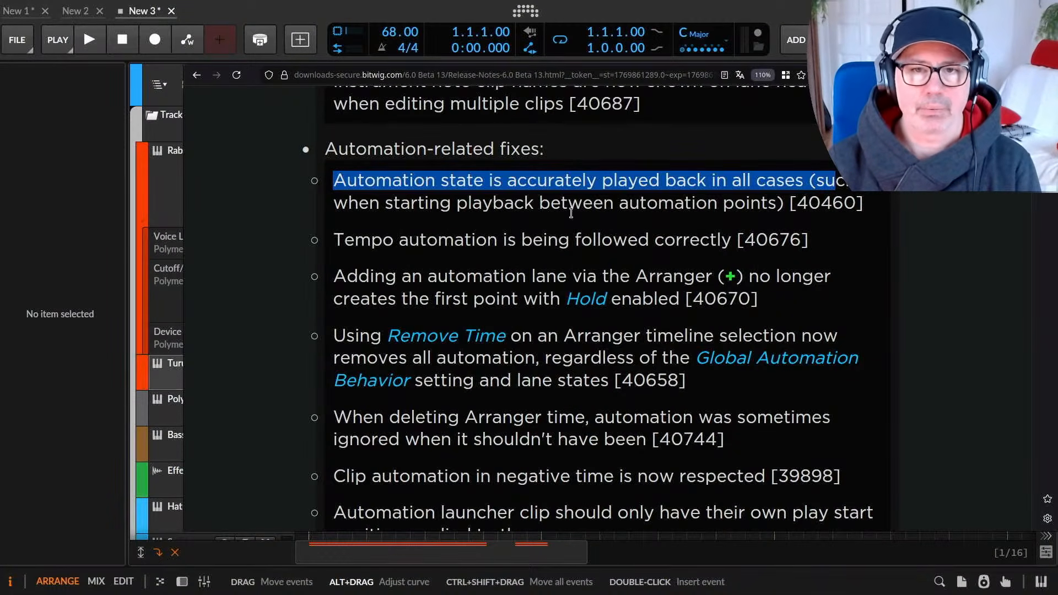
pyautogui.moveTo(350, 276); pyautogui.dragTo(811, 295)
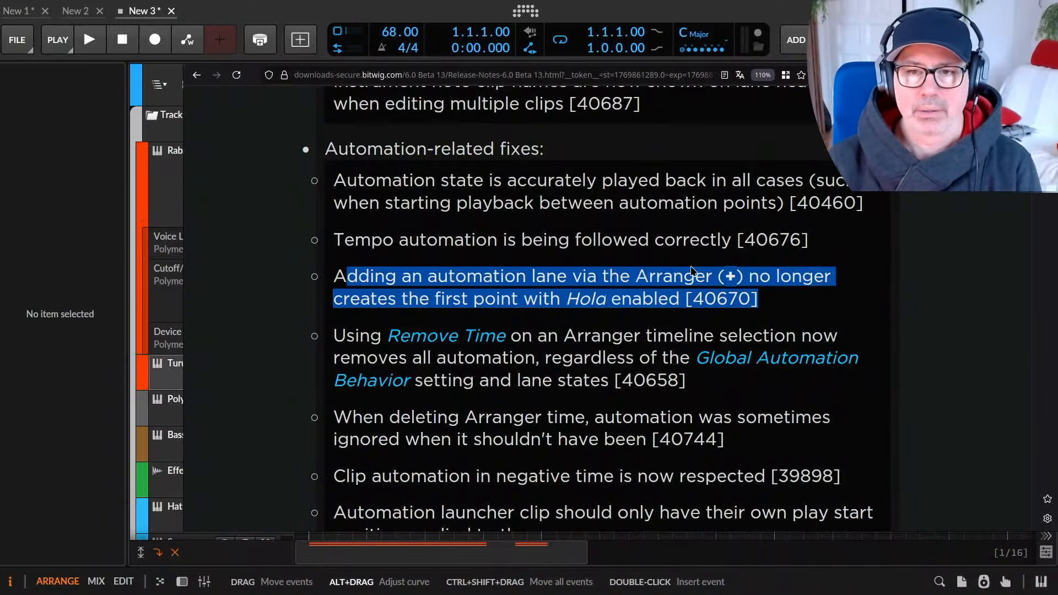
pyautogui.hotkey('alt', 'Tab')
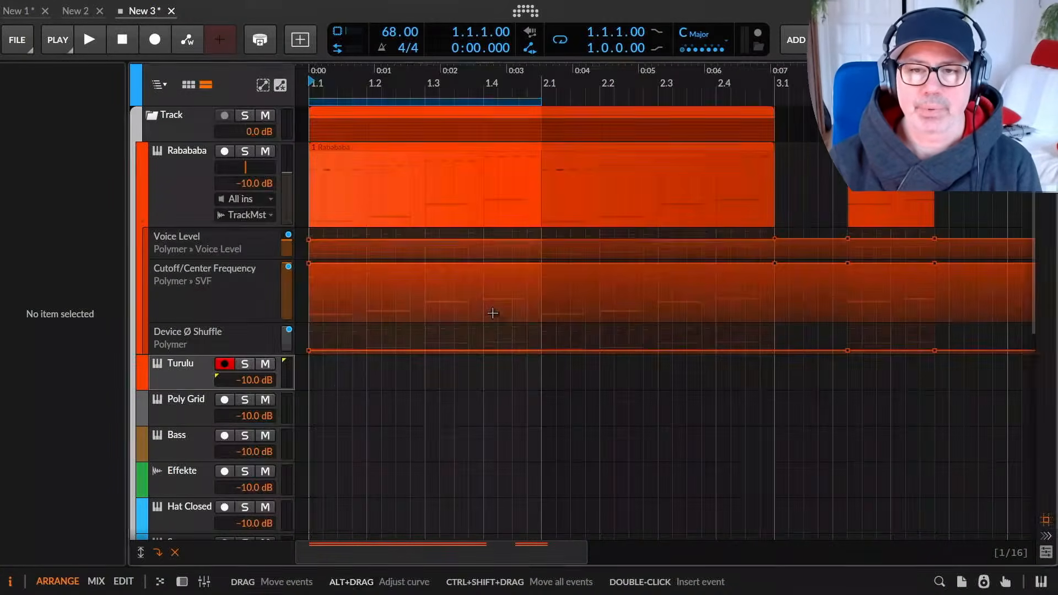
pyautogui.hotkey('alt', 'Tab')
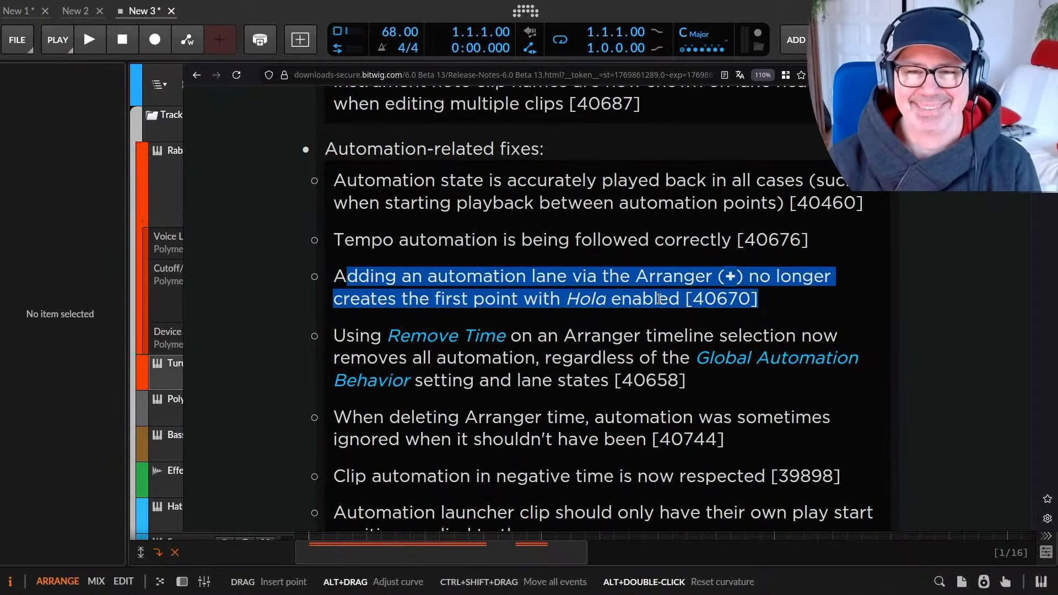
# In Bitwig Studio, delete the Voice Level, Cutoff/Center Frequency and Device Ø Shuffle automation lanes from the Rabababa track.
pyautogui.hotkey('alt', 'Tab')
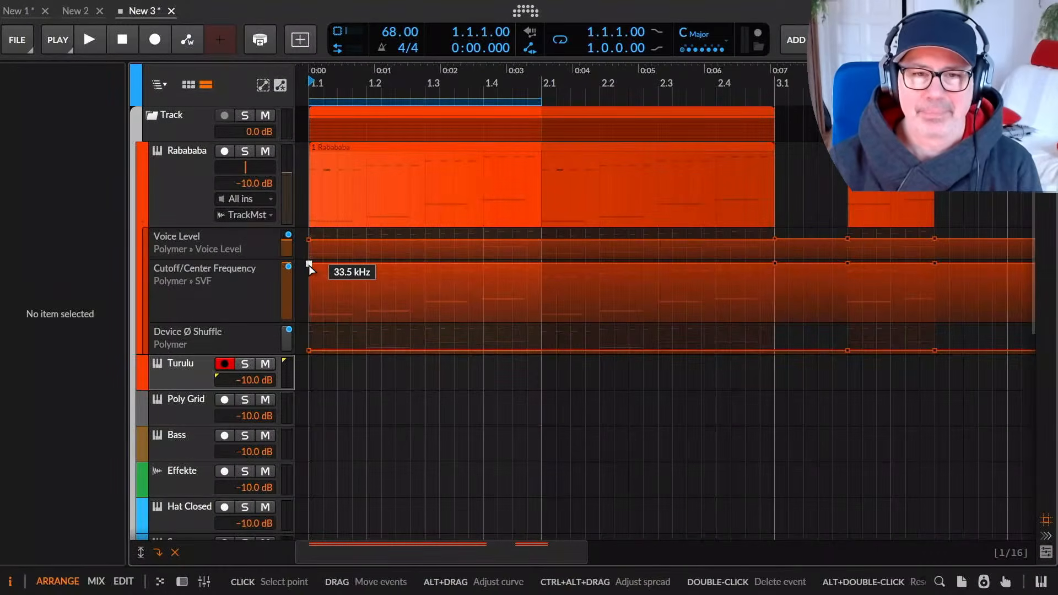
pyautogui.click(230, 244)
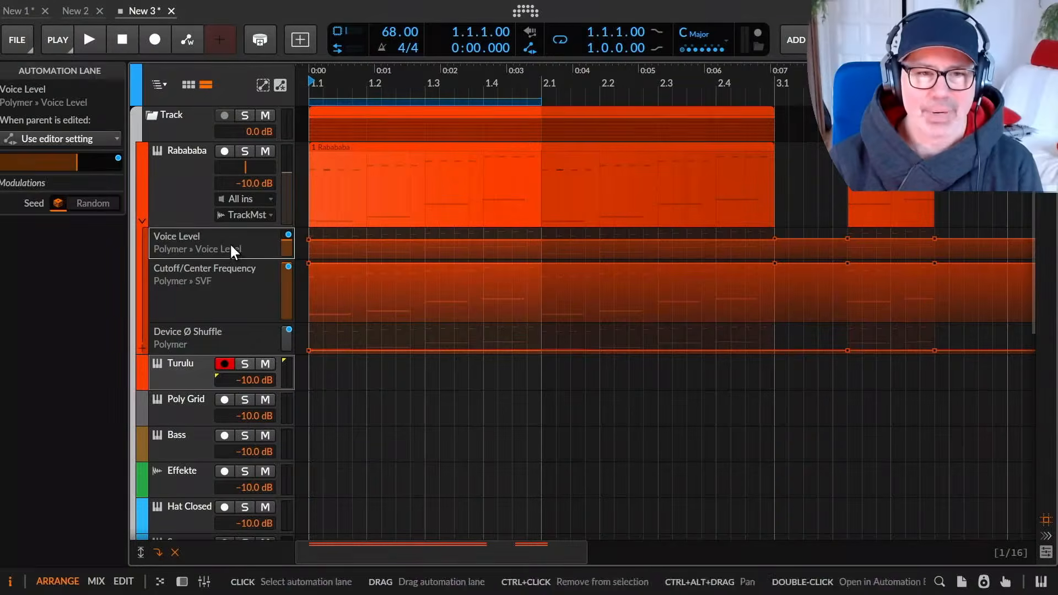
pyautogui.rightClick(229, 330)
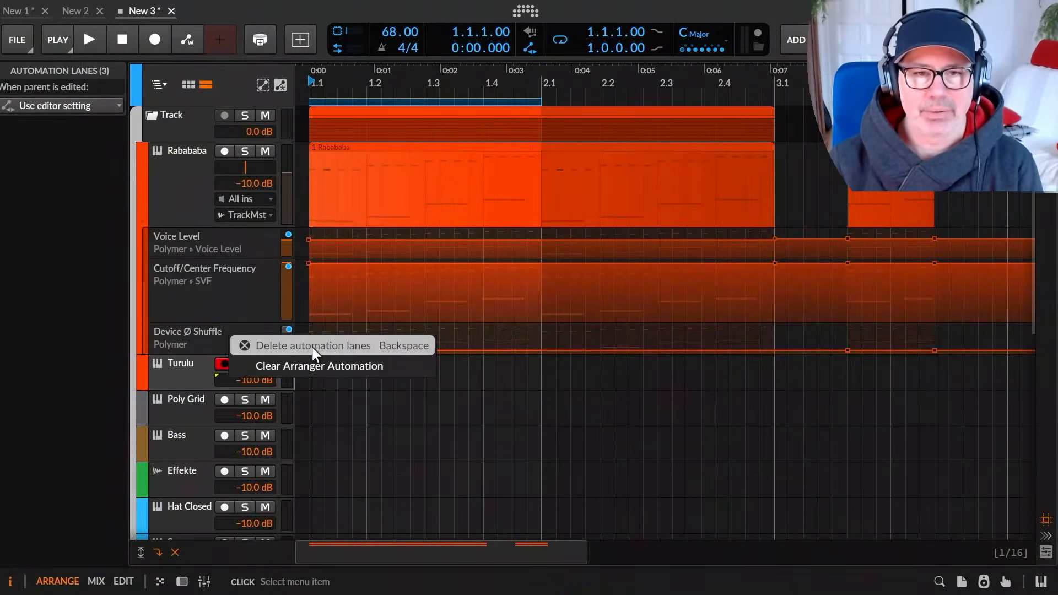
pyautogui.click(312, 347)
# Add an automation lane for Polymer's SVF Cutoff/Center Frequency on the Rabababa track and place a 661 Hz point at 1.3.1.00.
pyautogui.click(221, 195)
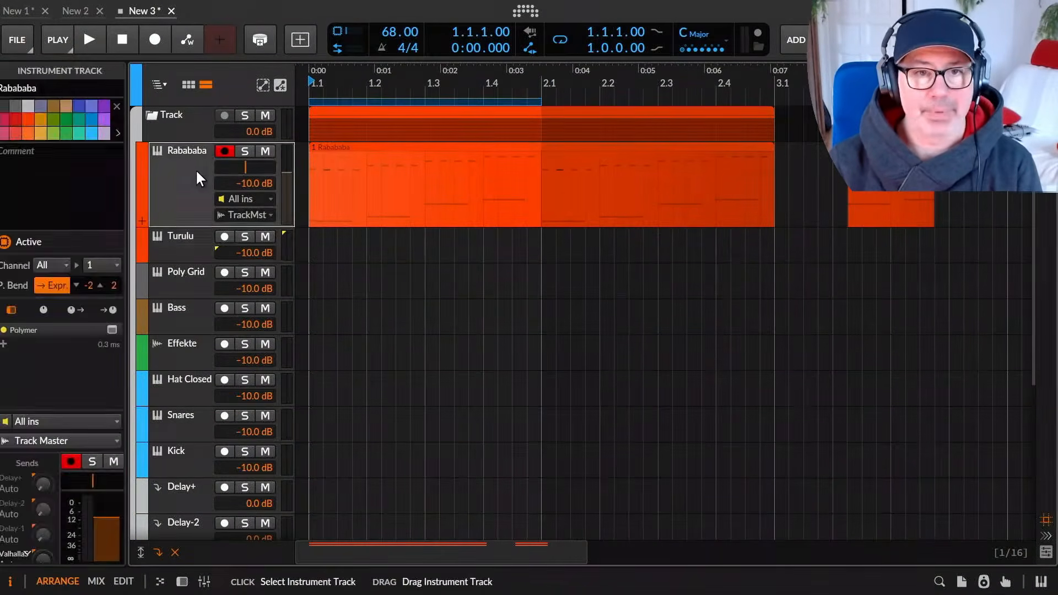
pyautogui.press('d')
pyautogui.rightClick(757, 424)
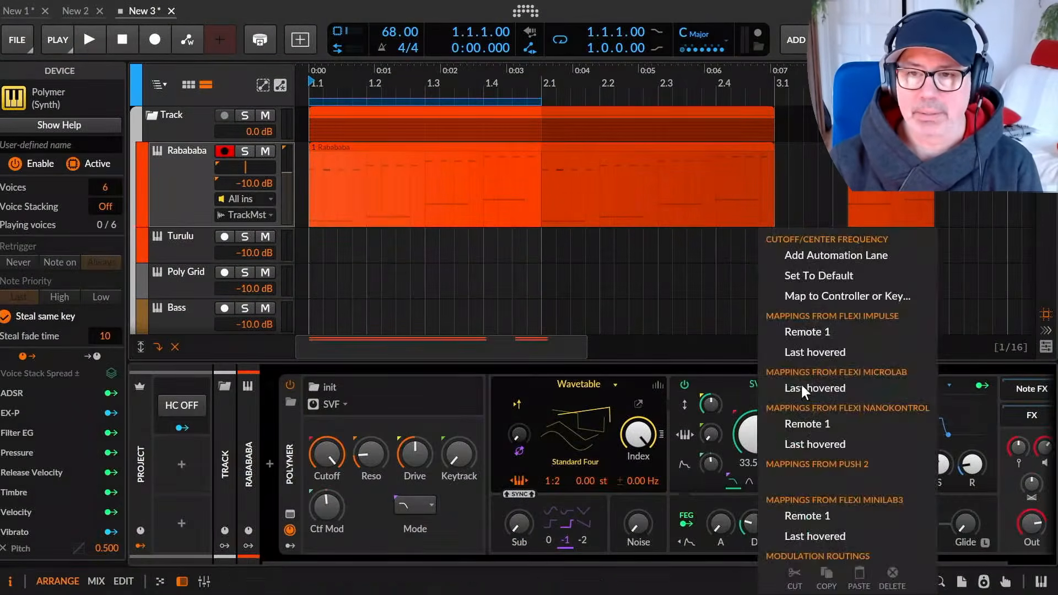
pyautogui.click(821, 254)
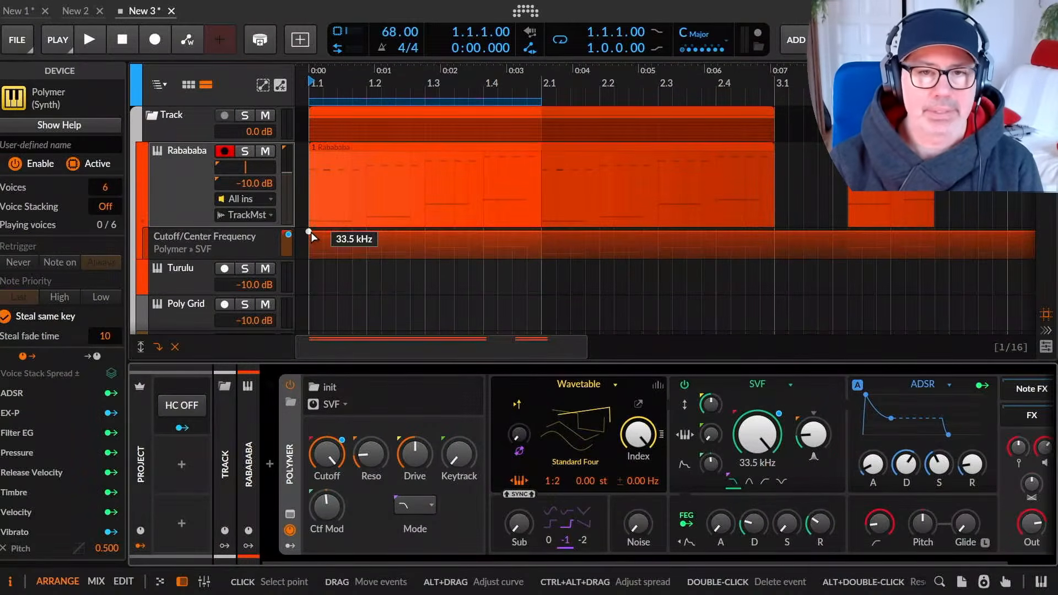
pyautogui.moveTo(364, 232); pyautogui.dragTo(434, 317)
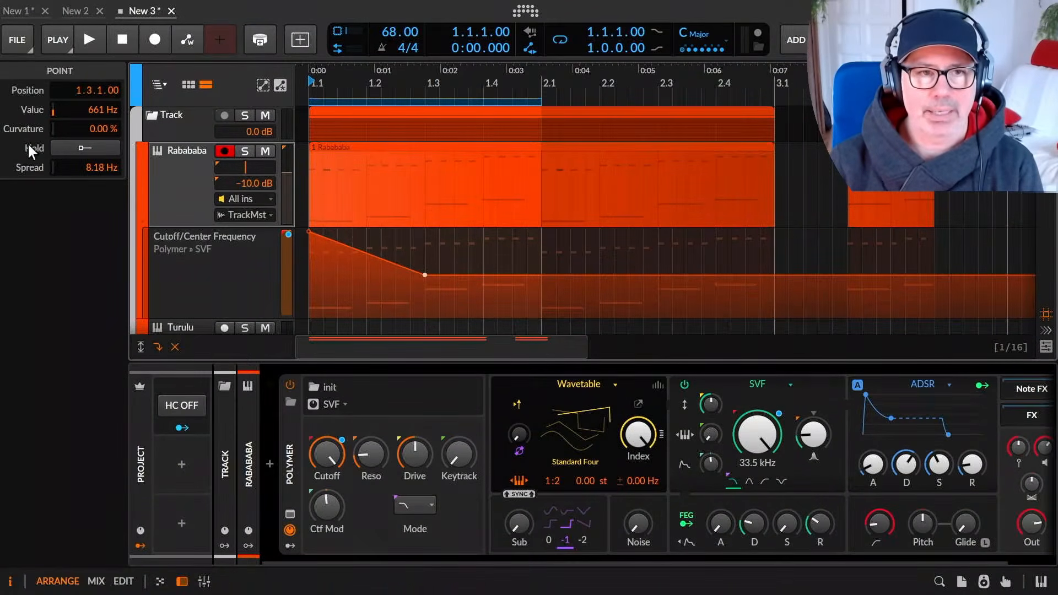
# Compare the release note about the first point's Hold setting with the new lane, and read the following automation fixes.
pyautogui.hotkey('alt', 'Tab')
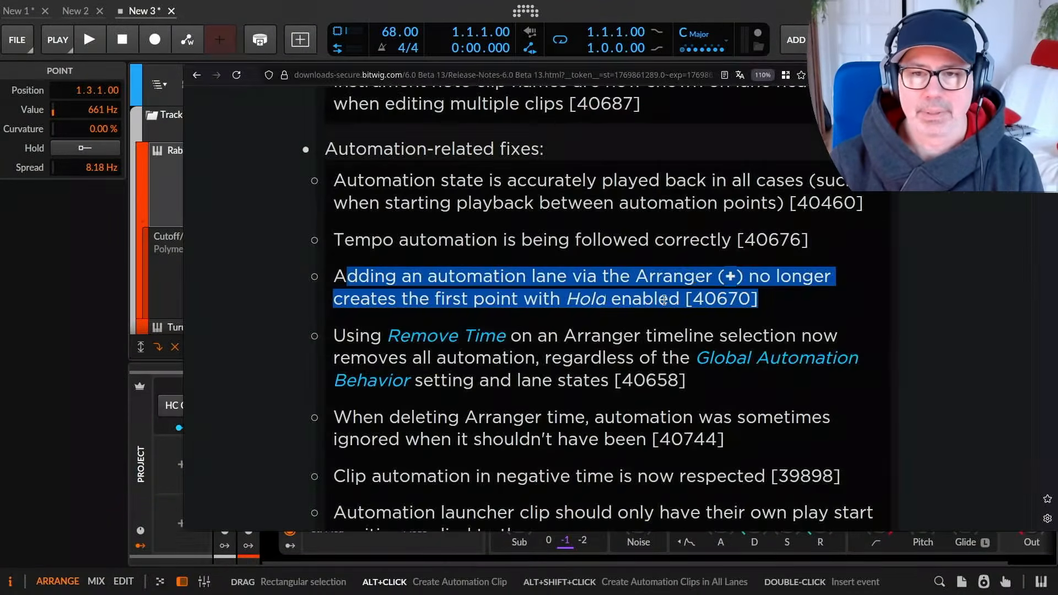
pyautogui.click(607, 299)
pyautogui.moveTo(611, 300); pyautogui.dragTo(693, 302)
pyautogui.click(637, 306)
pyautogui.click(693, 301)
pyautogui.hotkey('alt', 'Tab')
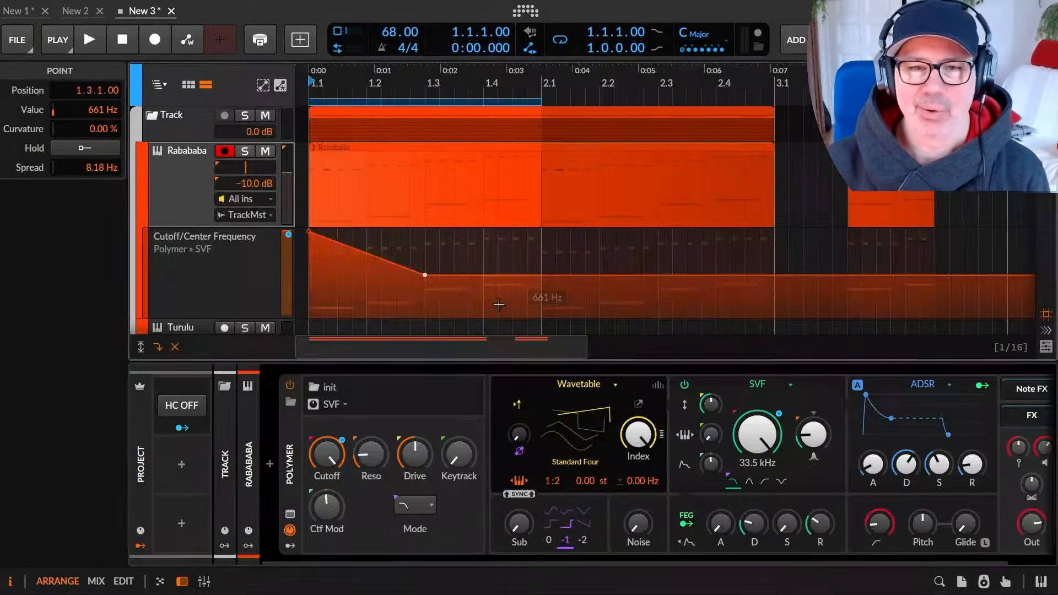
pyautogui.hotkey('alt', 'Tab')
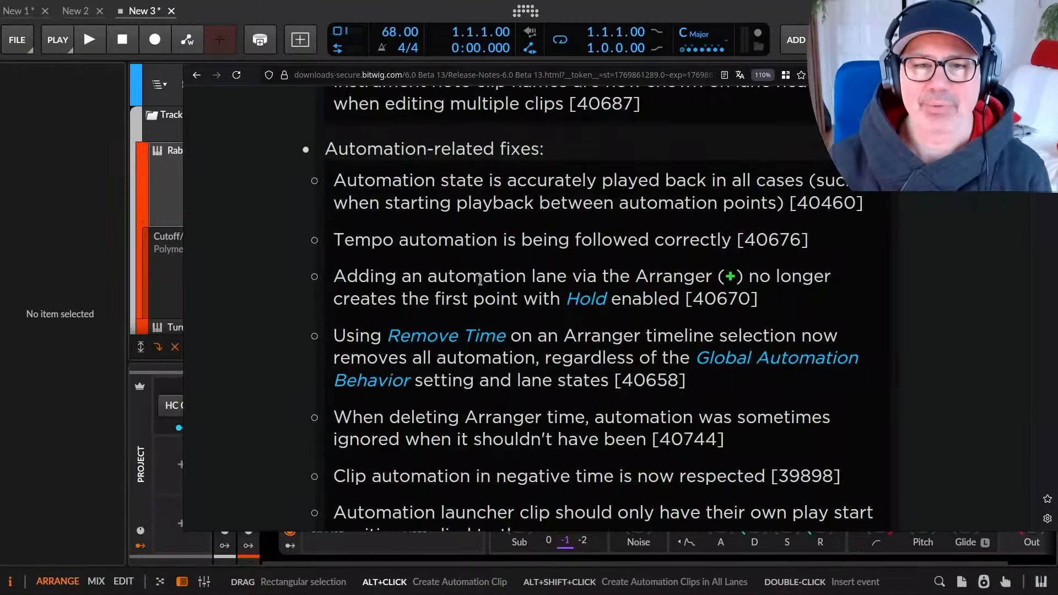
pyautogui.moveTo(568, 292); pyautogui.dragTo(642, 298)
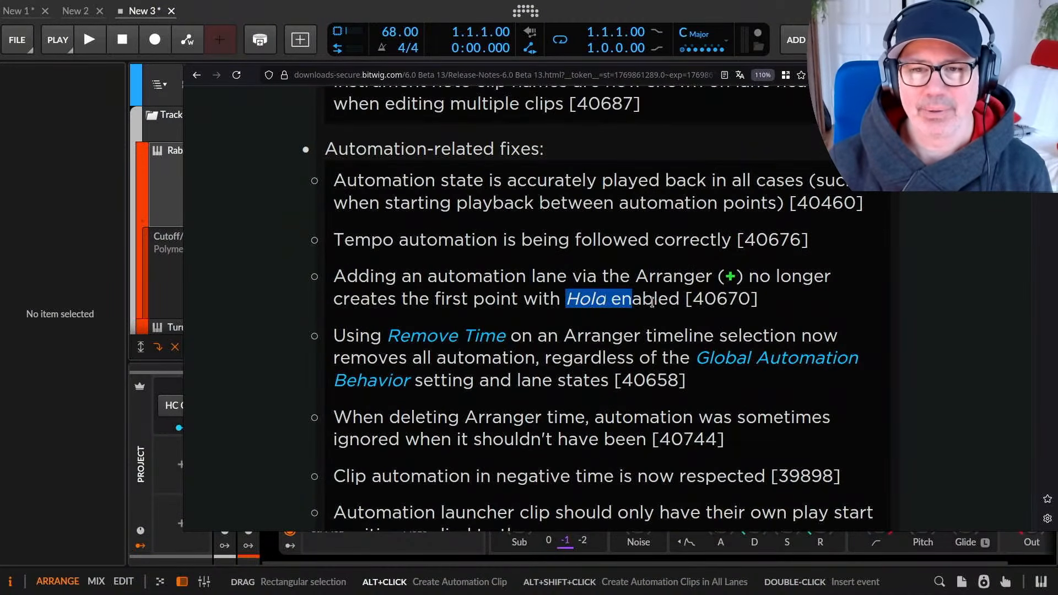
pyautogui.scroll(-3, 650, 299)
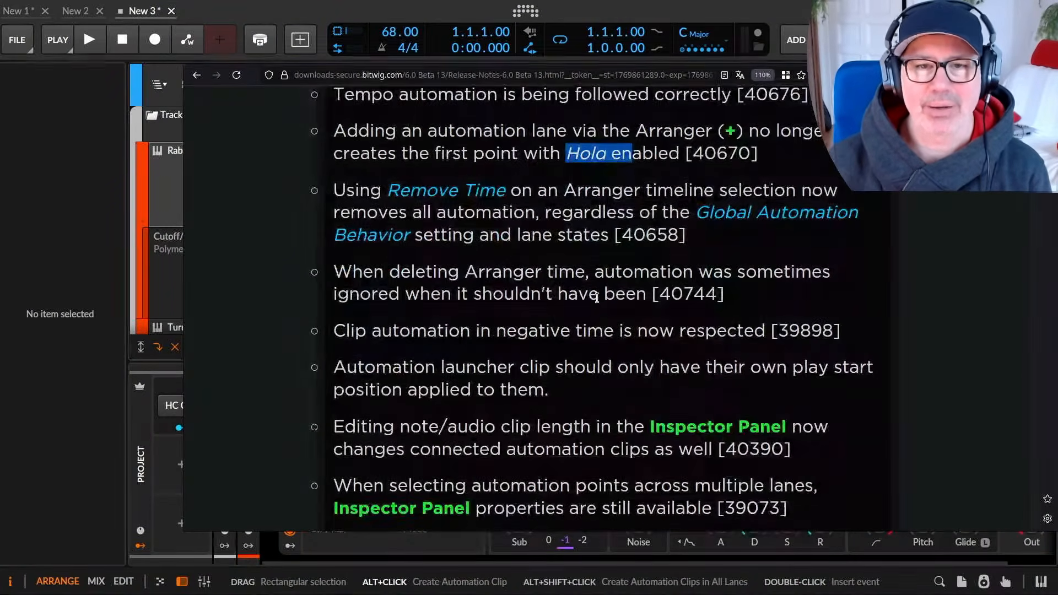
# Read the automation fixes on Remove Time, deleting Arranger time, clip automation in negative time and the play start of automation launcher clips.
pyautogui.moveTo(335, 193); pyautogui.dragTo(743, 232)
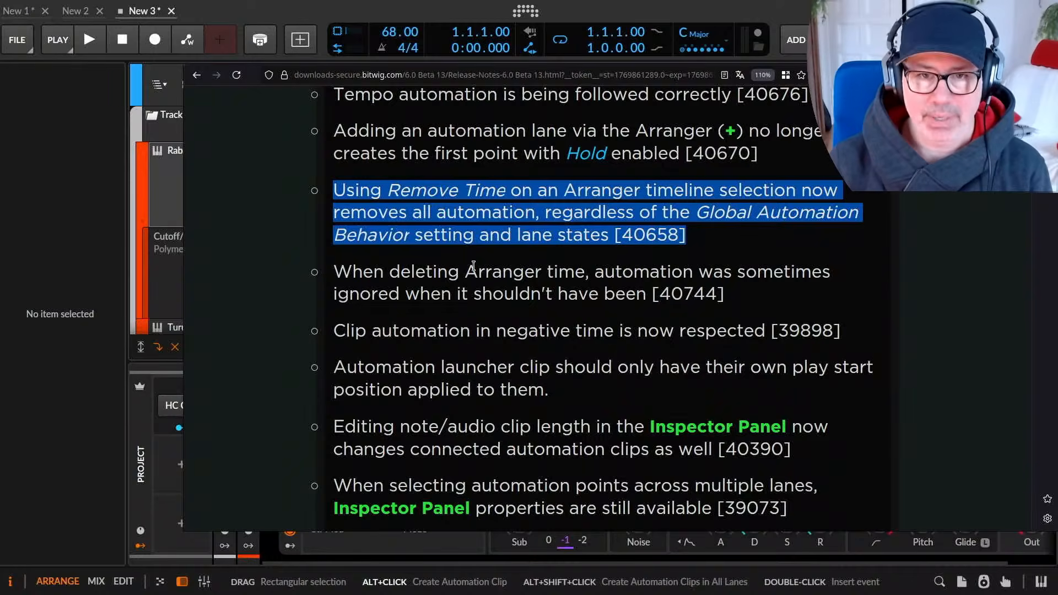
pyautogui.moveTo(334, 271); pyautogui.dragTo(683, 271)
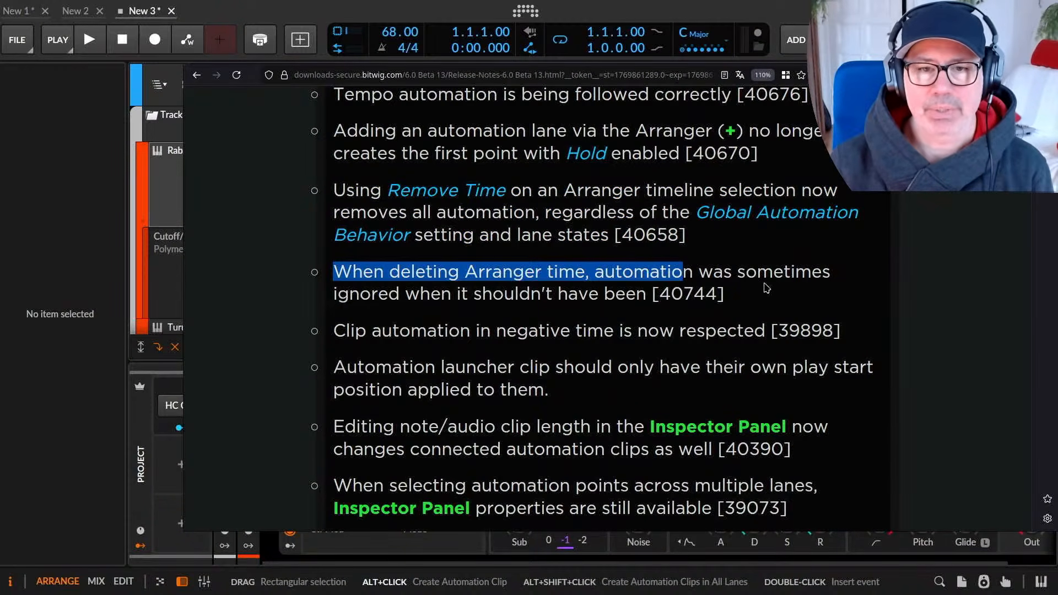
pyautogui.scroll(-2, 754, 291)
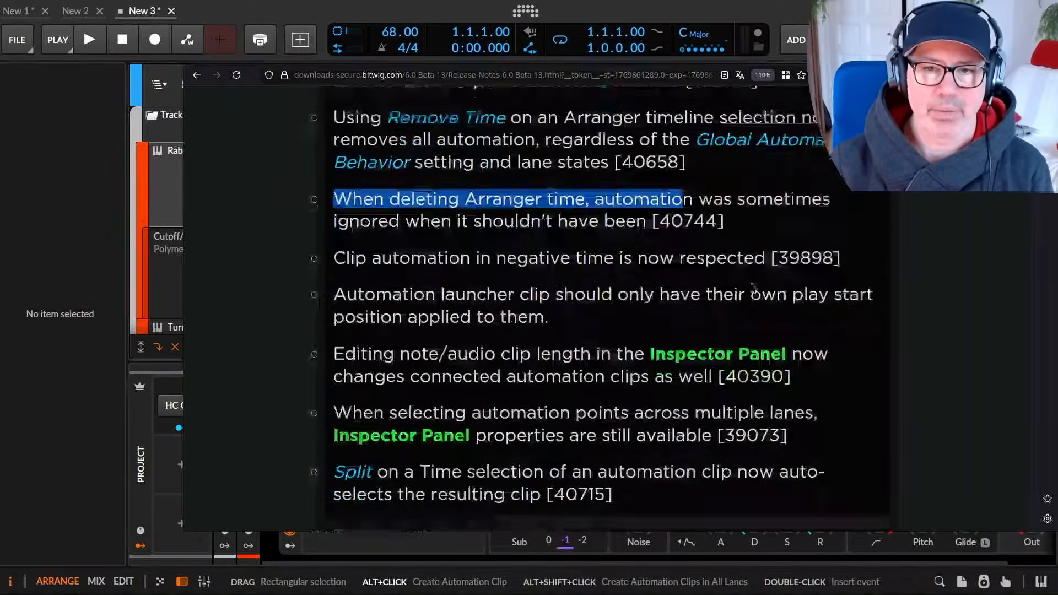
pyautogui.moveTo(341, 259); pyautogui.dragTo(507, 257)
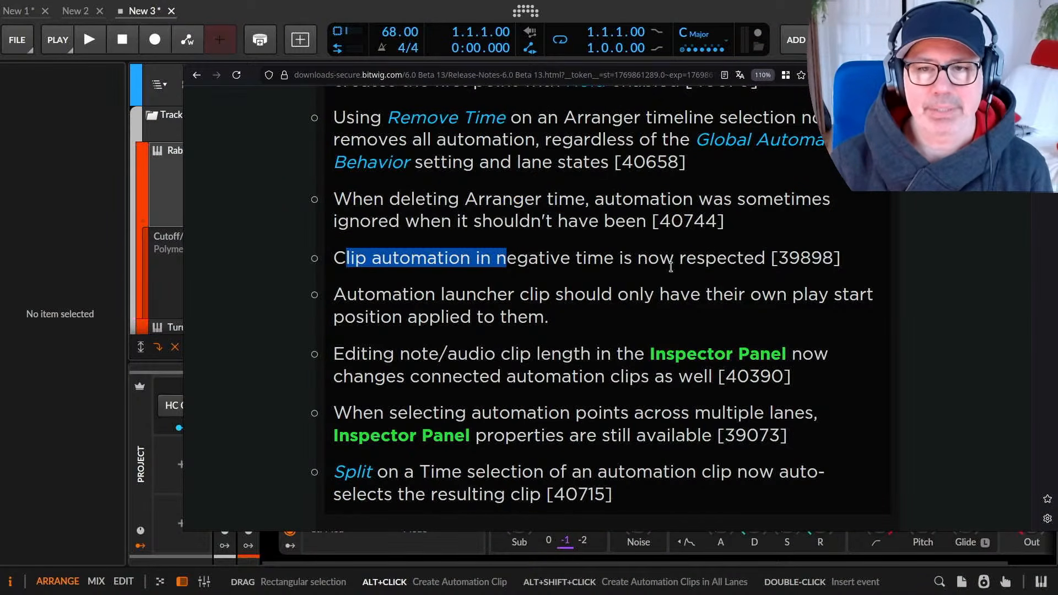
pyautogui.scroll(-2, 670, 267)
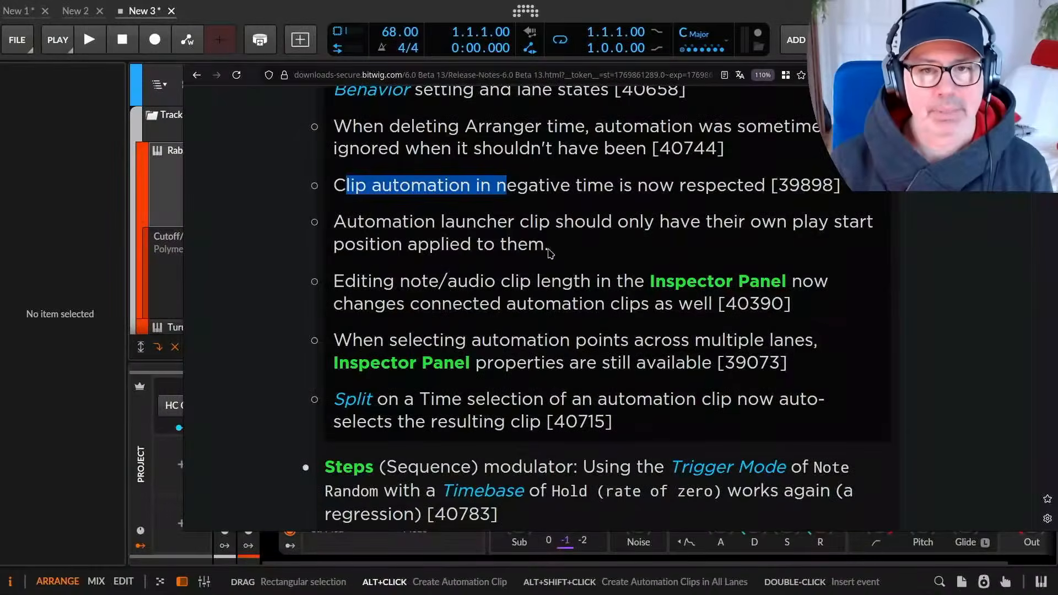
pyautogui.moveTo(335, 224); pyautogui.dragTo(610, 238)
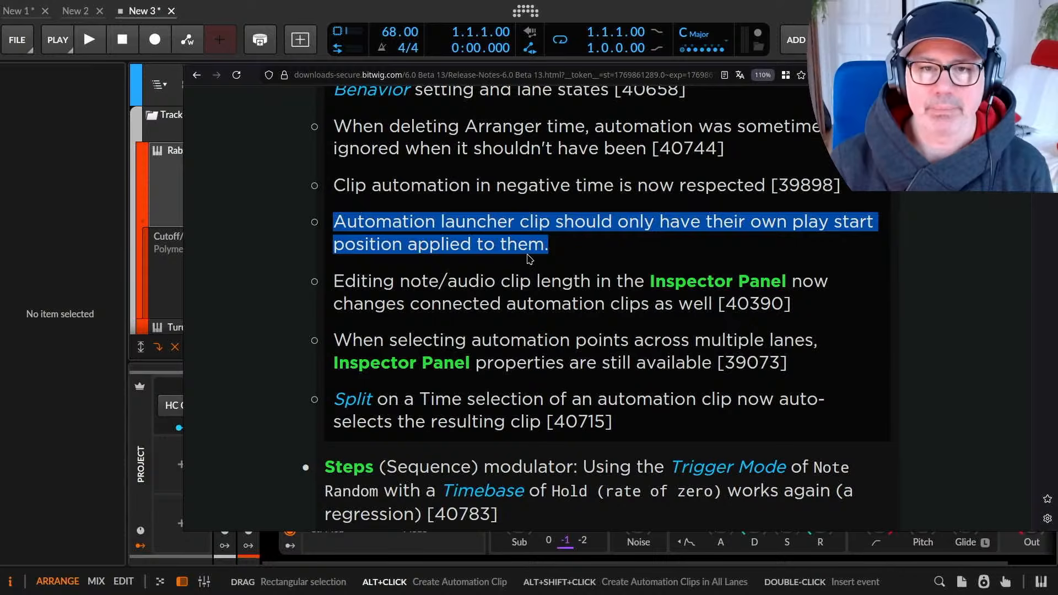
# Read the fixes on Inspector Panel clip length, points selected across multiple lanes, Split on a time selection, and the Steps modulator.
pyautogui.moveTo(336, 279); pyautogui.dragTo(551, 276)
pyautogui.moveTo(621, 273); pyautogui.dragTo(831, 303)
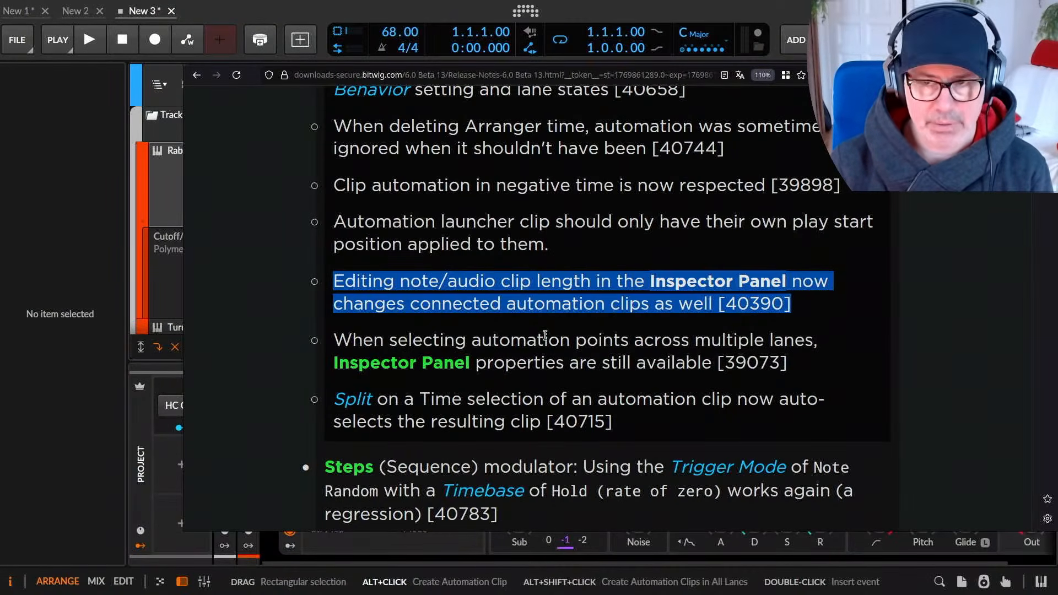
pyautogui.moveTo(335, 340); pyautogui.dragTo(831, 363)
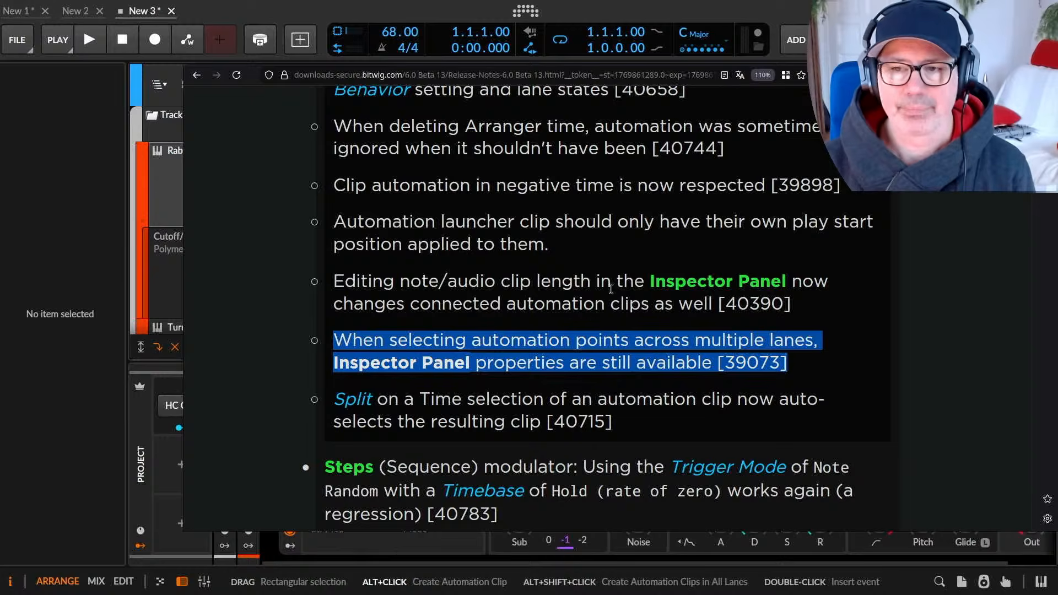
pyautogui.scroll(-4, 612, 290)
pyautogui.moveTo(333, 182); pyautogui.dragTo(698, 203)
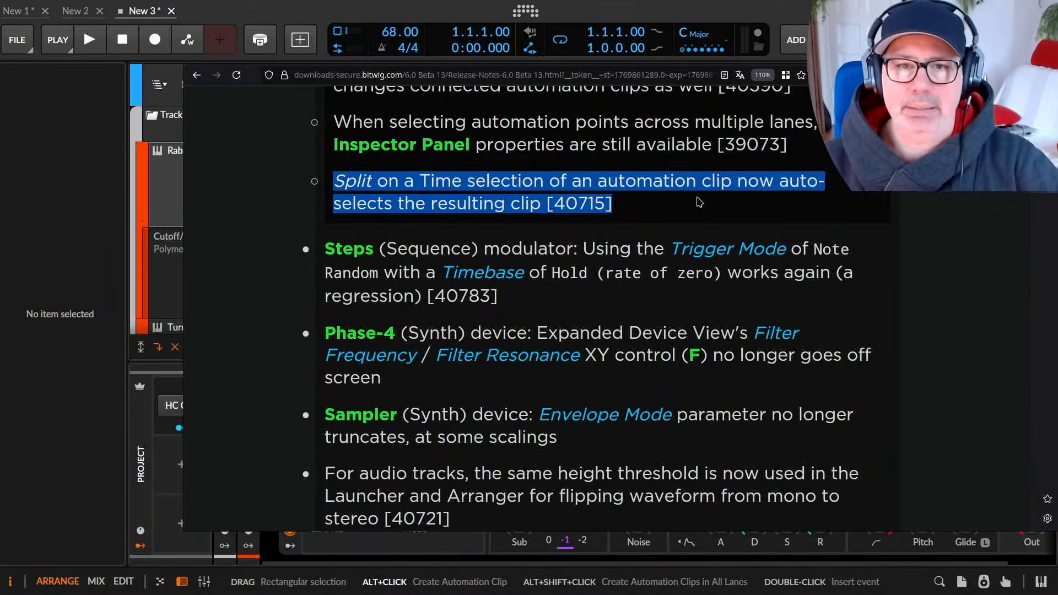
pyautogui.click(442, 188)
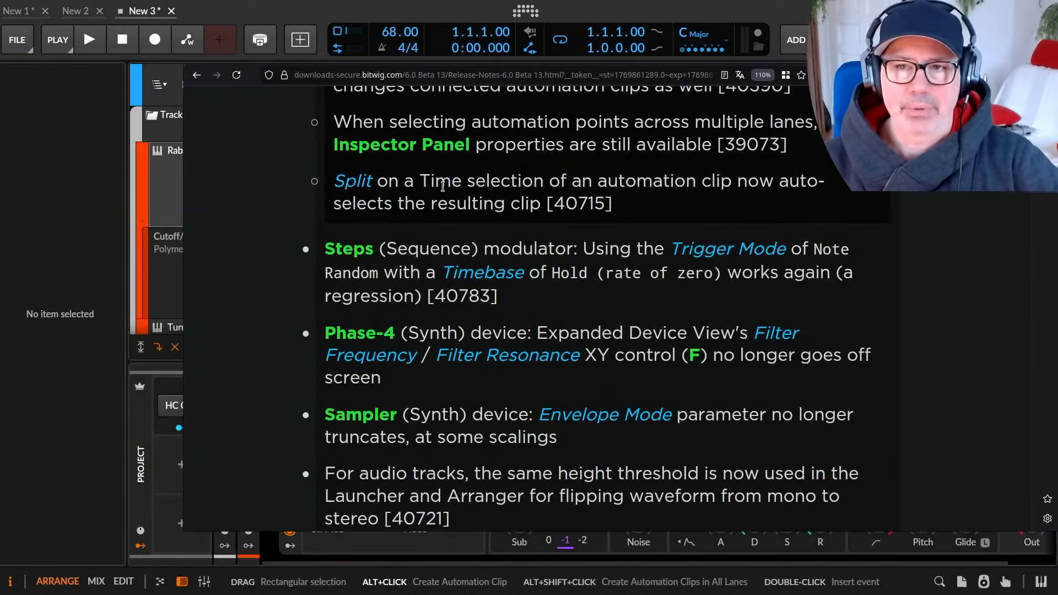
pyautogui.moveTo(328, 247); pyautogui.dragTo(611, 301)
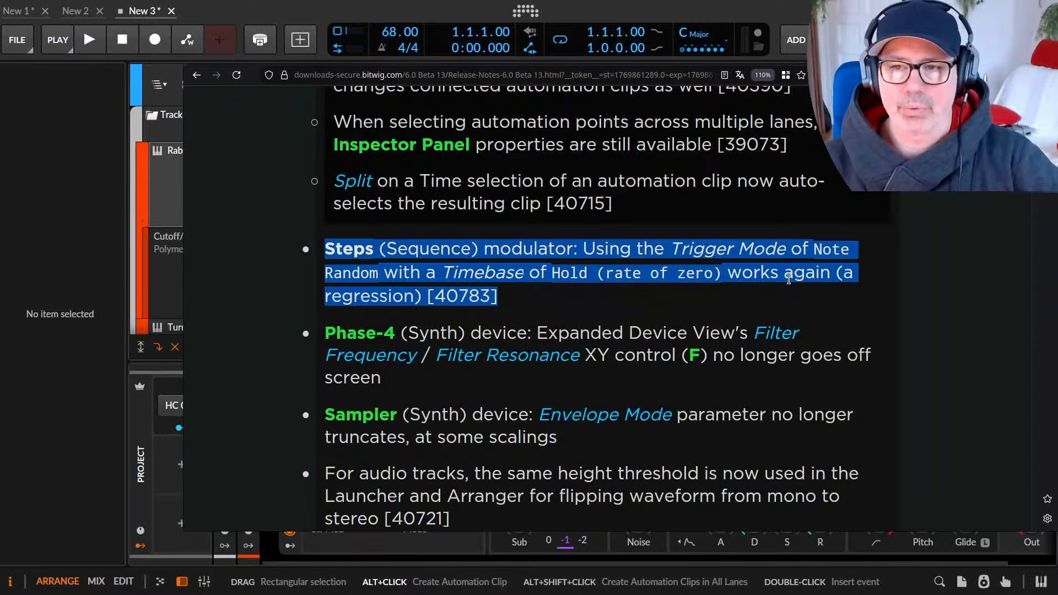
# In Bitwig Studio, add a Steps modulator to Polymer on the Rabababa track and expand its settings.
pyautogui.click(174, 525)
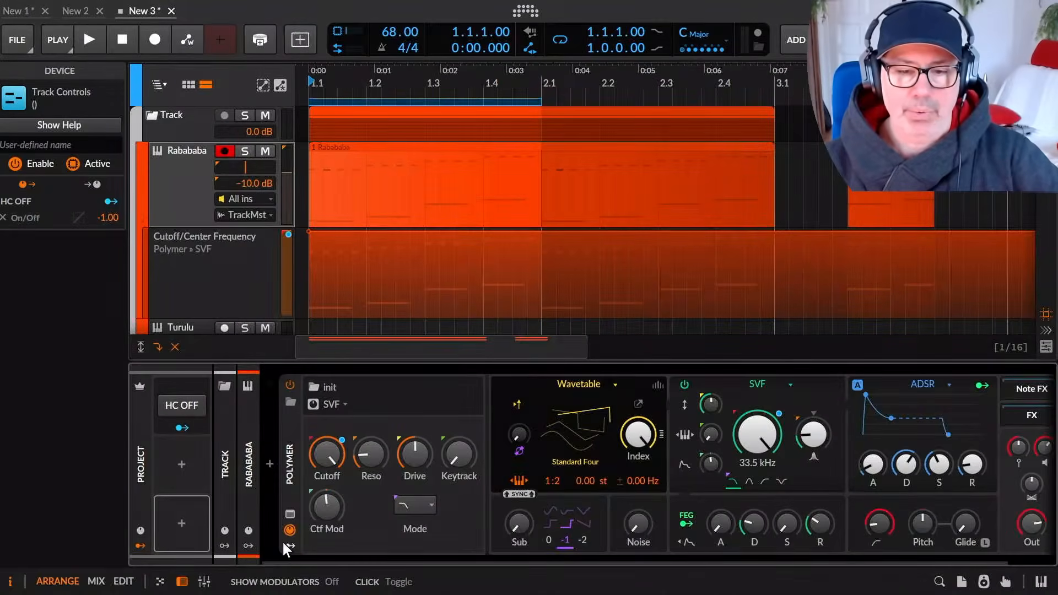
pyautogui.click(562, 404)
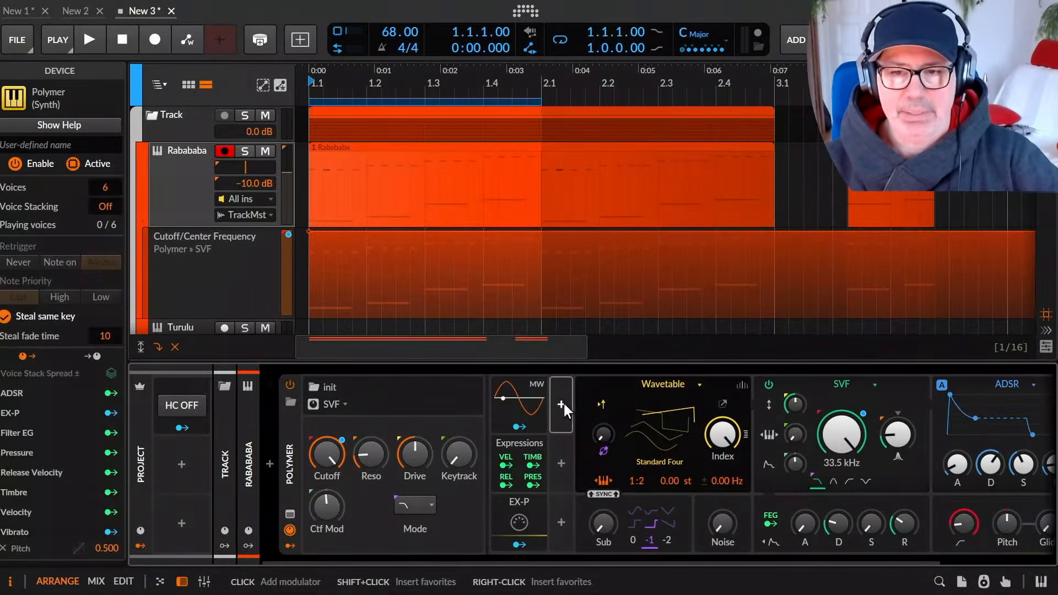
pyautogui.write('step')
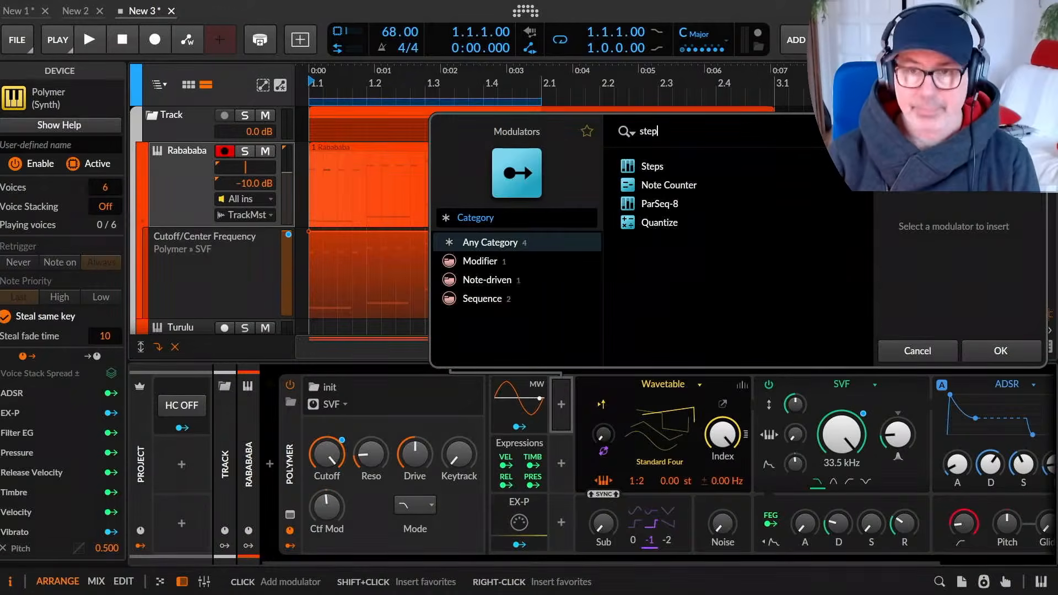
pyautogui.press('Return')
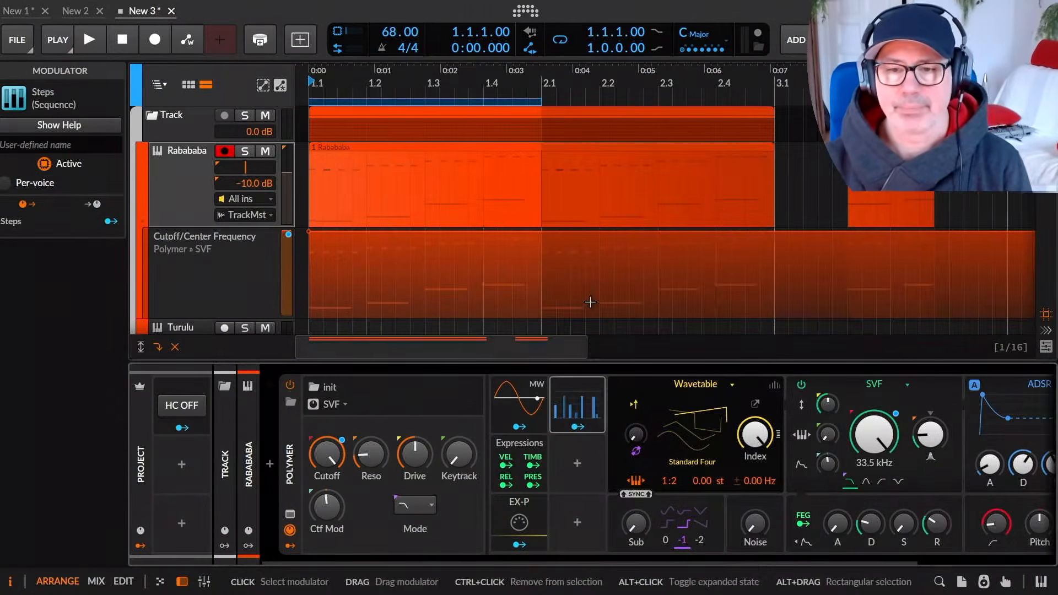
pyautogui.click(582, 388)
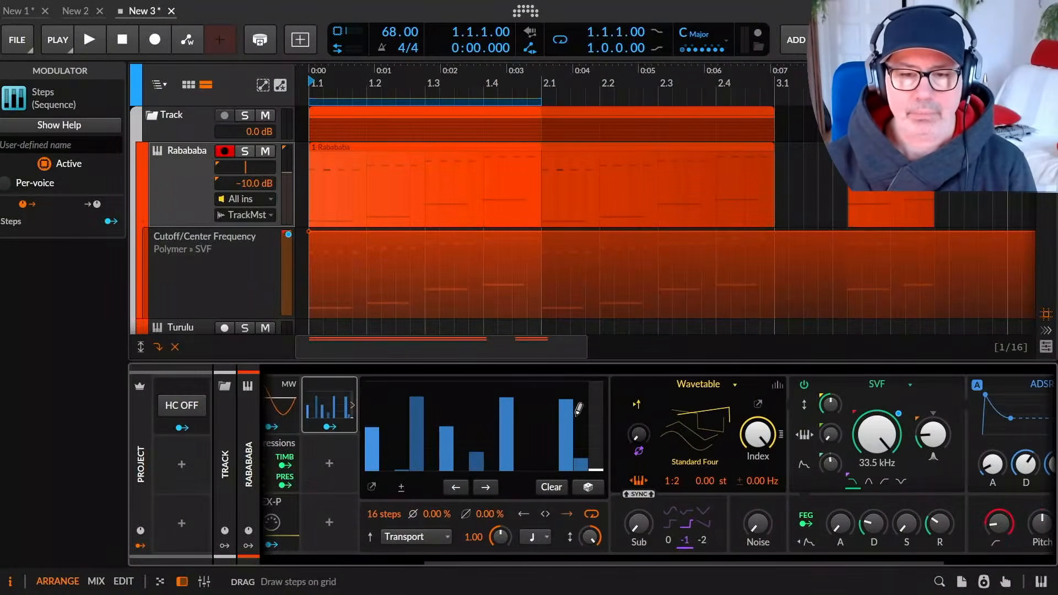
# Following the release note, set the Steps modulator's timebase to Hold (rate of zero) and its trigger mode to Note Random.
pyautogui.hotkey('alt', 'Tab')
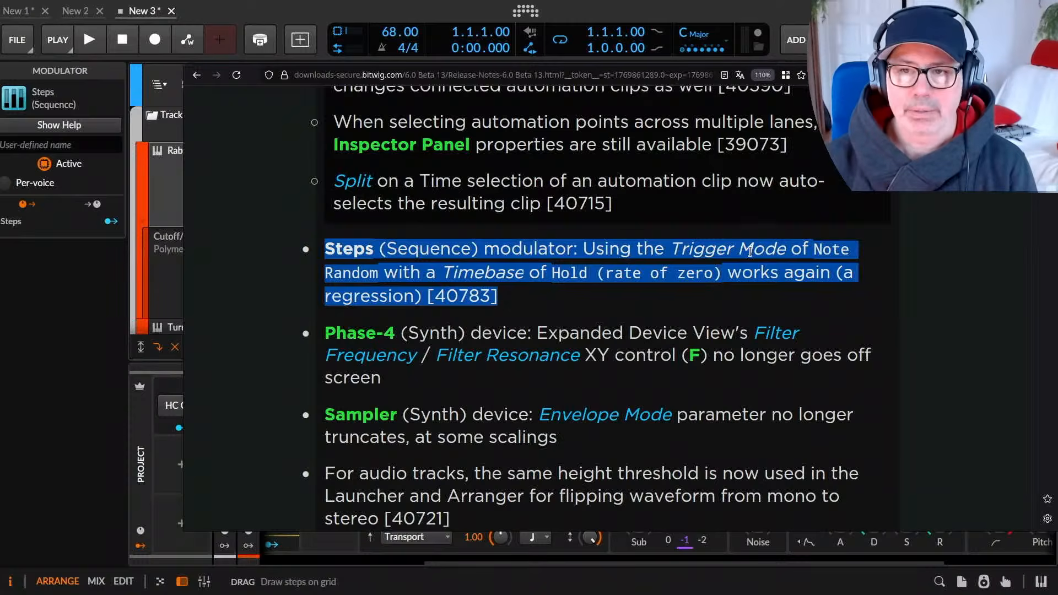
pyautogui.hotkey('alt', 'Tab')
pyautogui.click(440, 534)
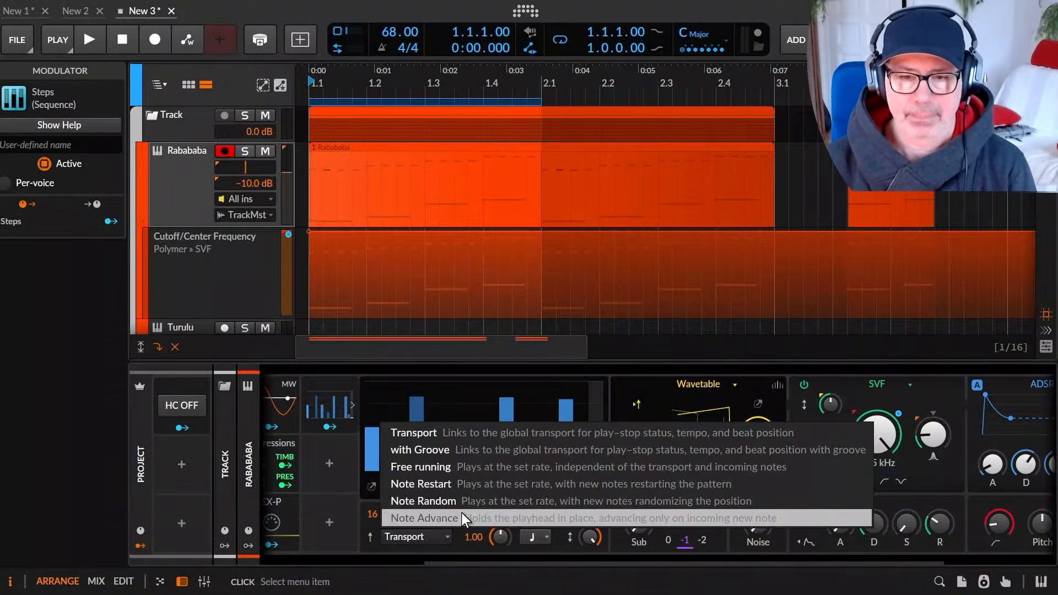
pyautogui.hotkey('alt', 'Tab')
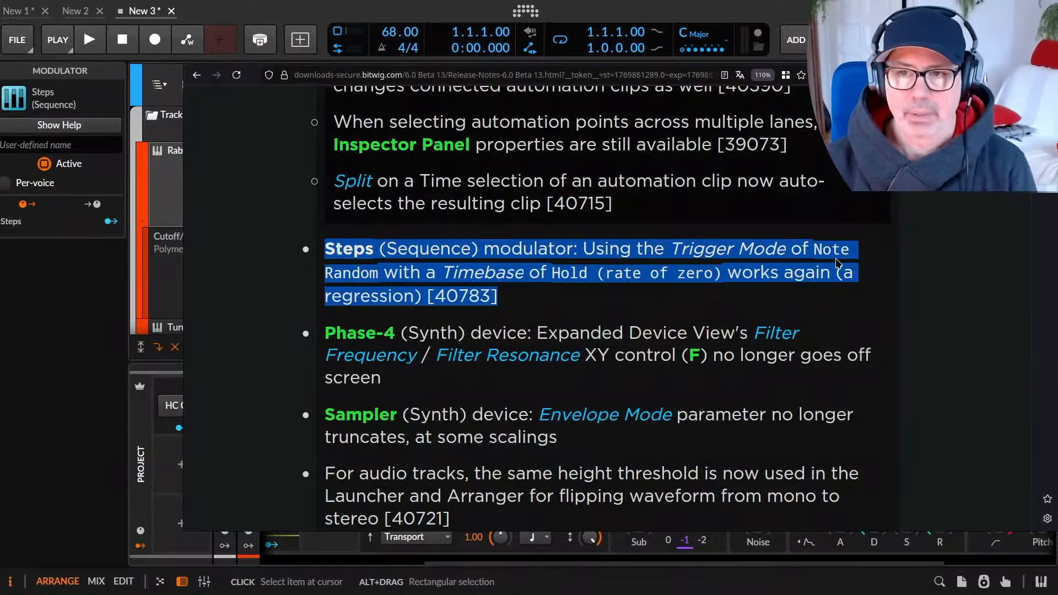
pyautogui.hotkey('alt', 'Tab')
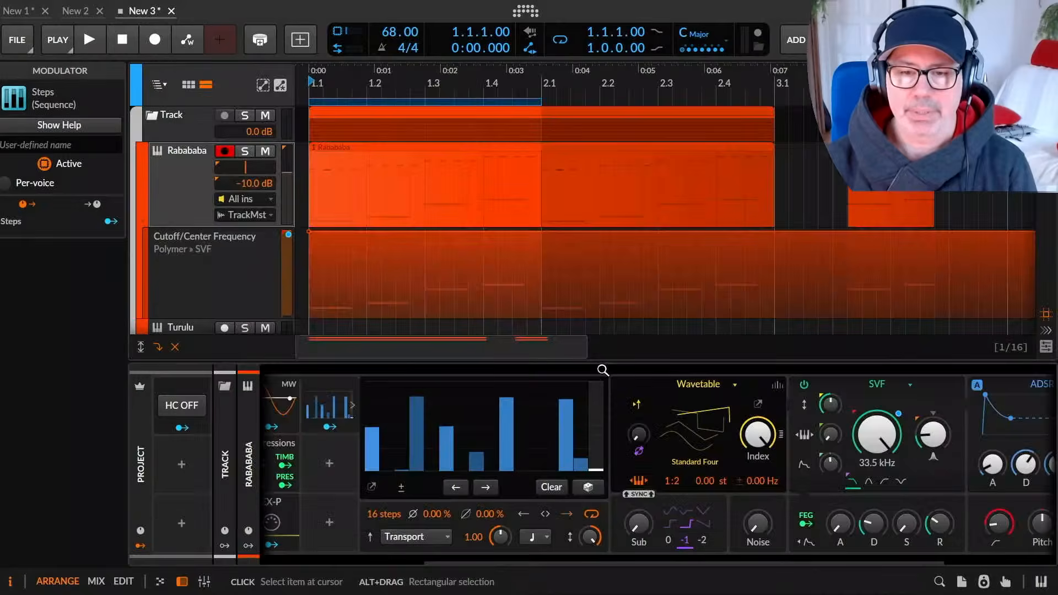
pyautogui.click(524, 535)
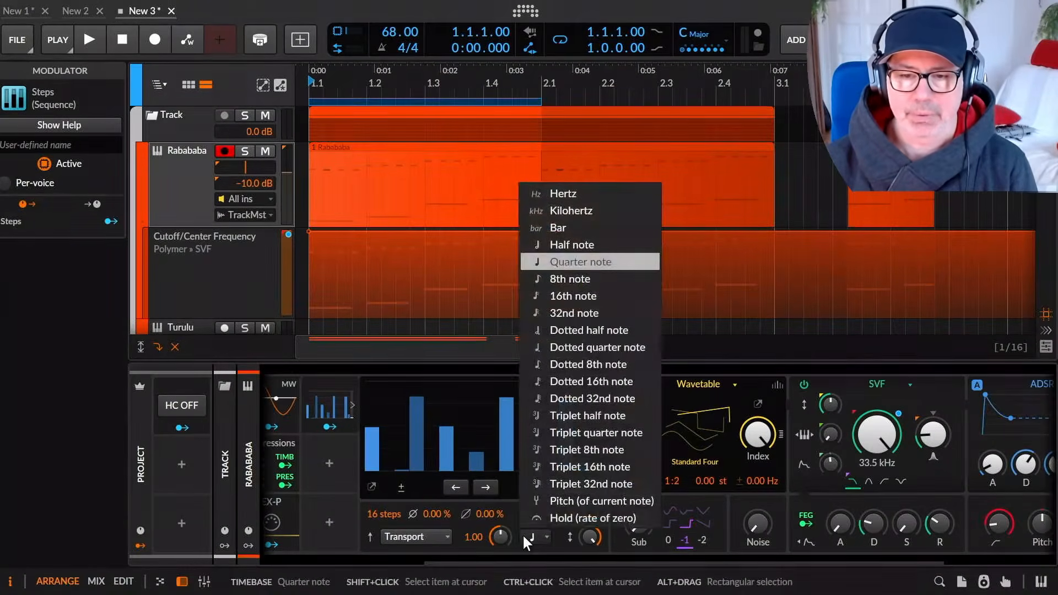
pyautogui.click(573, 518)
pyautogui.click(419, 536)
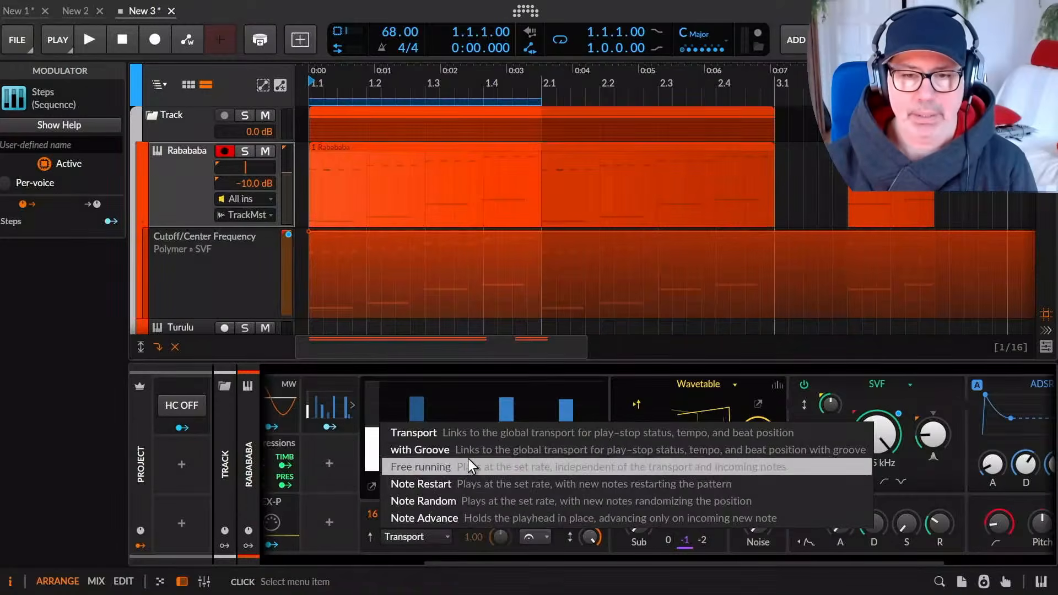
pyautogui.click(470, 500)
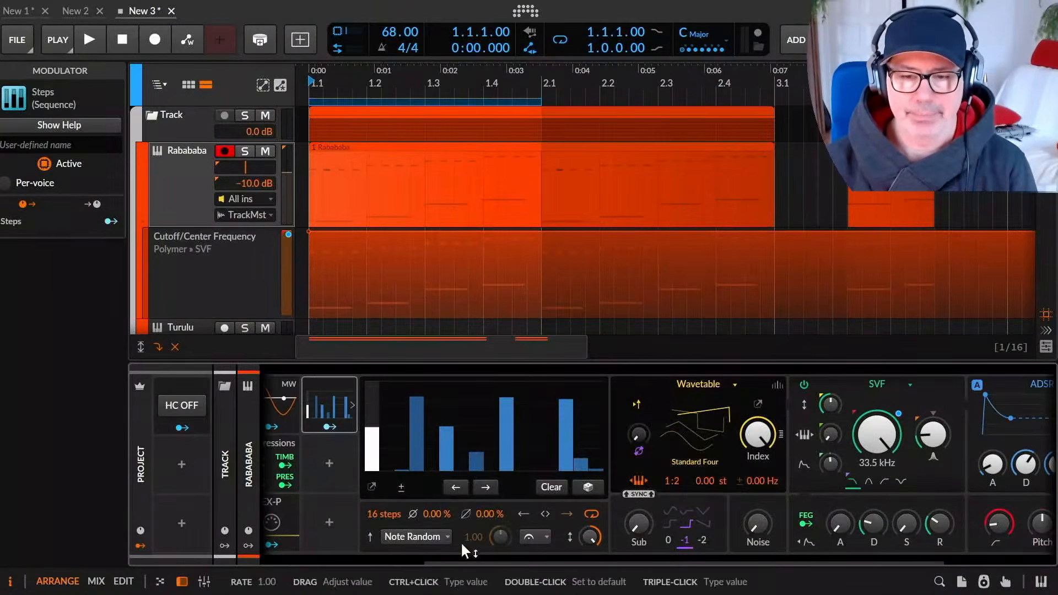
pyautogui.click(533, 538)
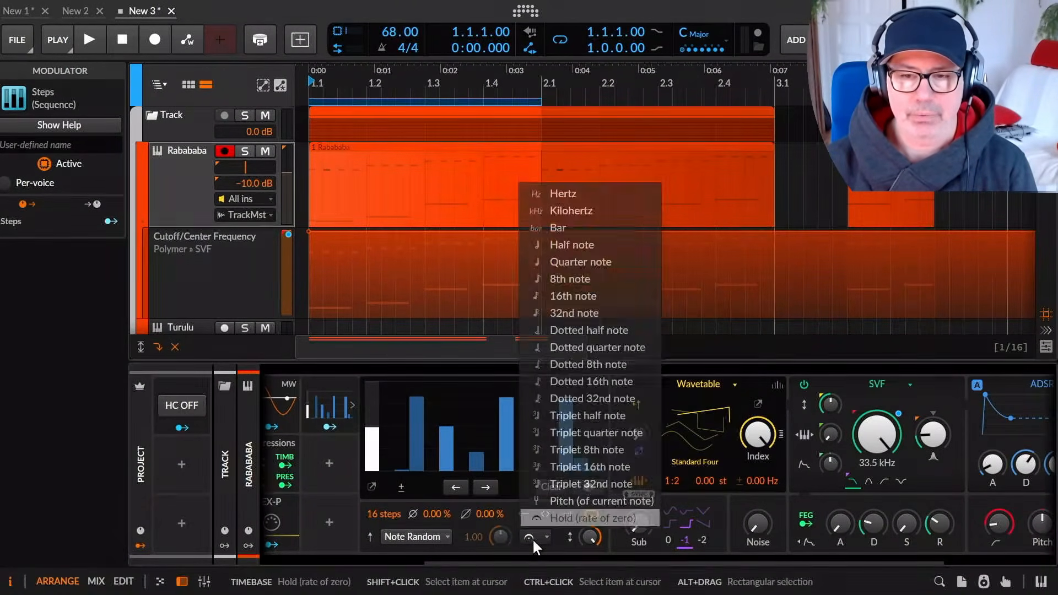
pyautogui.click(562, 521)
# Return to the release notes, recheck the Steps entry and read the Phase-4 entry on the Filter Frequency / Filter Resonance XY control.
pyautogui.hotkey('alt', 'Tab')
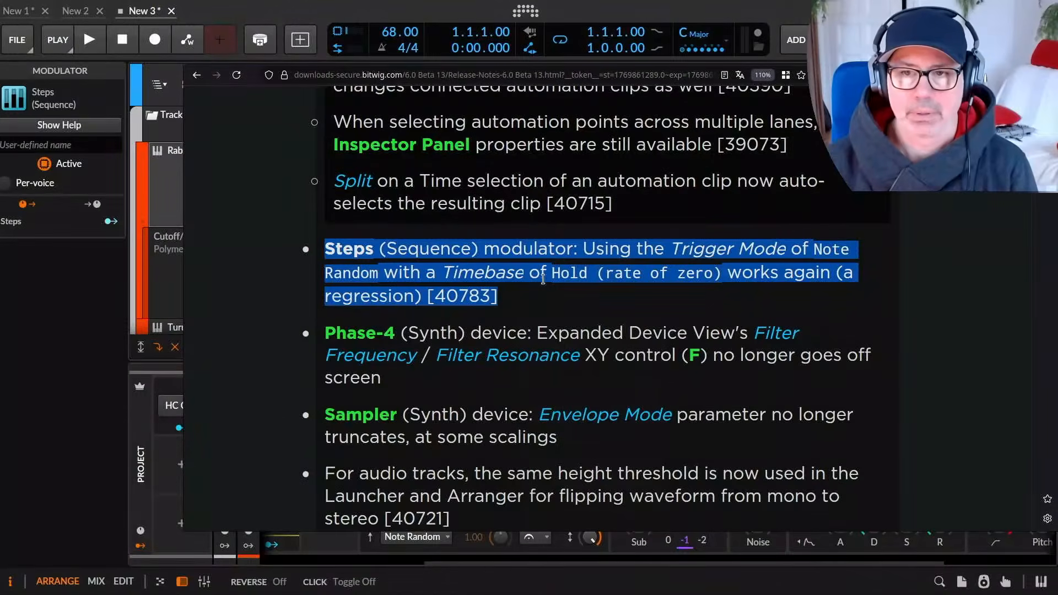
pyautogui.click(521, 290)
pyautogui.scroll(-3, 419, 337)
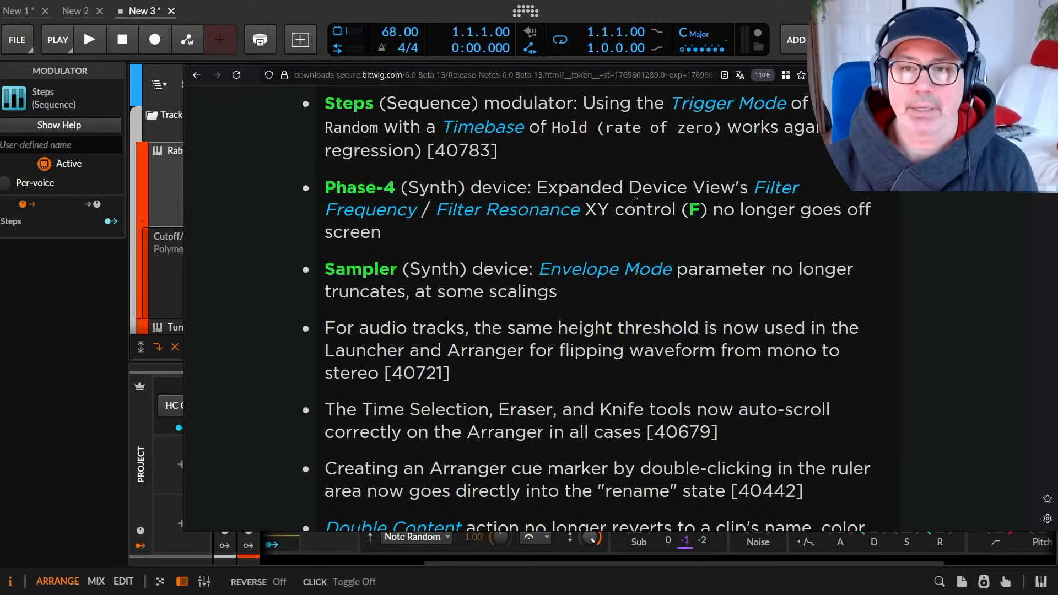
# In Bitwig Studio, insert a Phase-4 synth on the empty Bass track and show its expanded device view.
pyautogui.hotkey('alt', 'Tab')
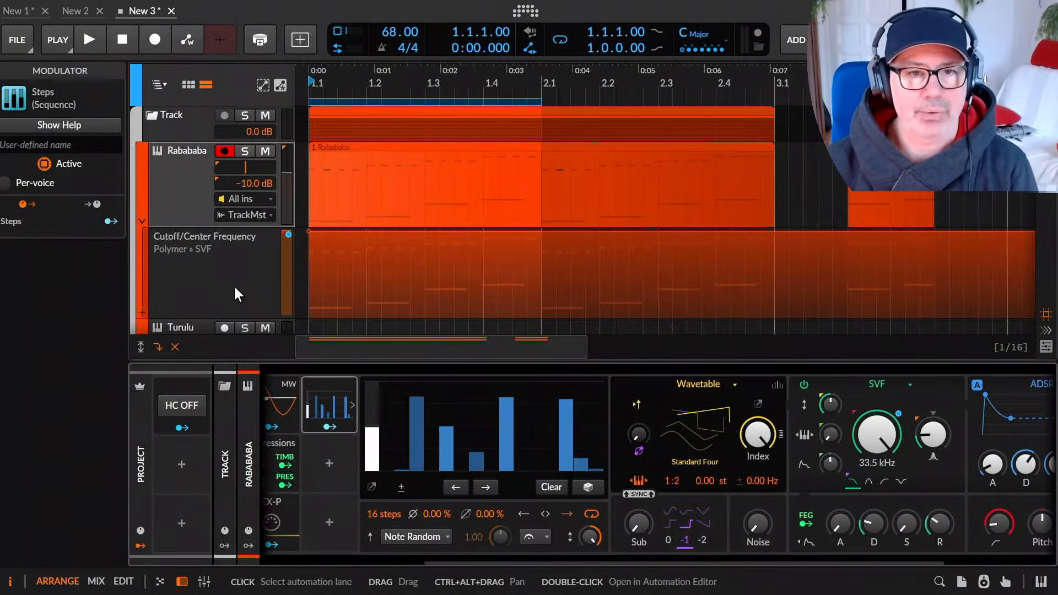
pyautogui.scroll(-3, 231, 280)
pyautogui.click(194, 236)
pyautogui.click(410, 502)
pyautogui.doubleClick(409, 499)
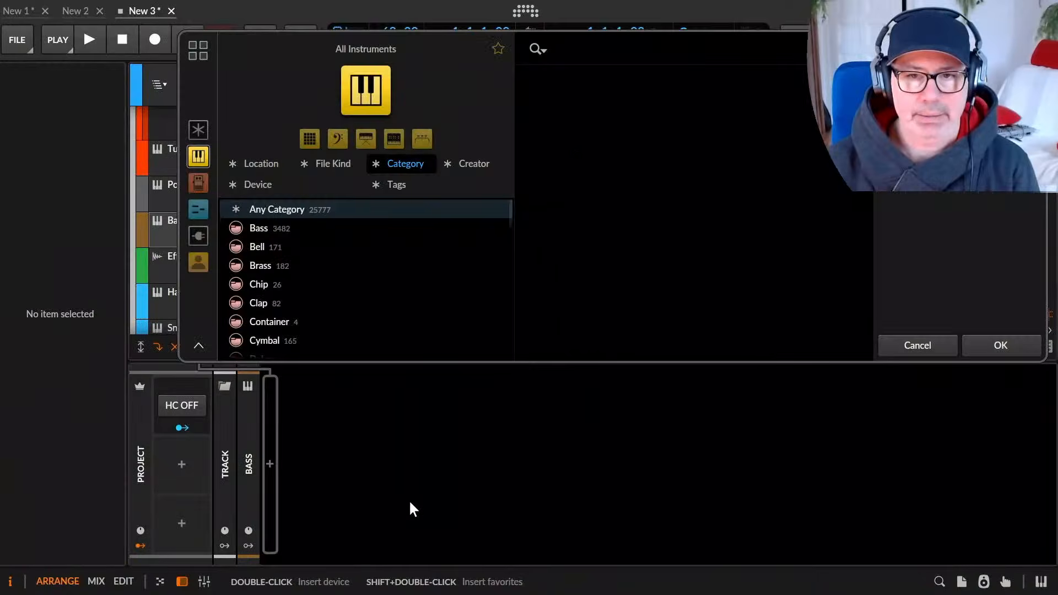
pyautogui.write('phase')
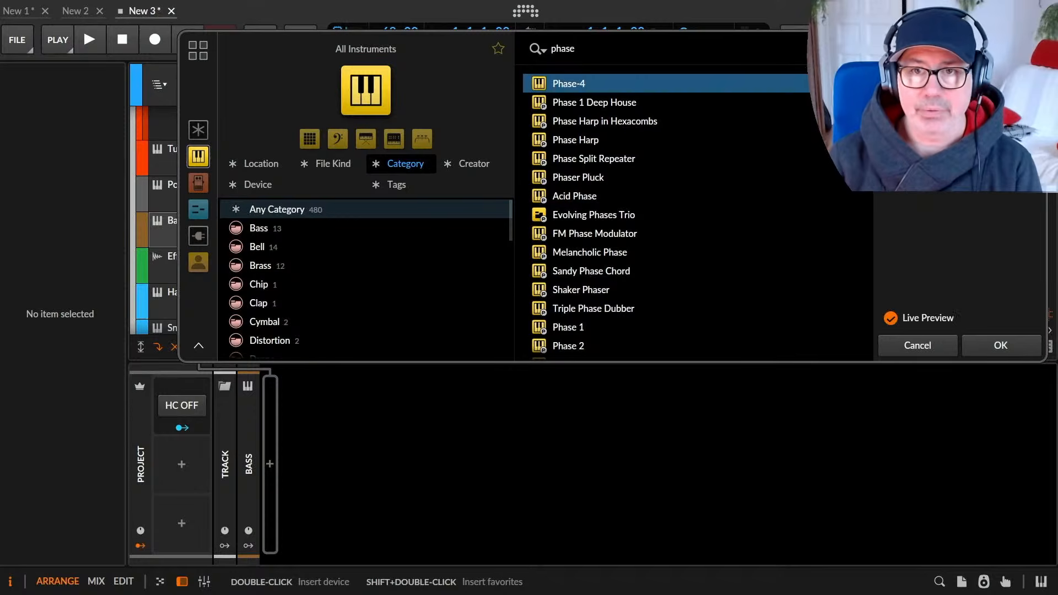
pyautogui.press('Return')
pyautogui.click(289, 514)
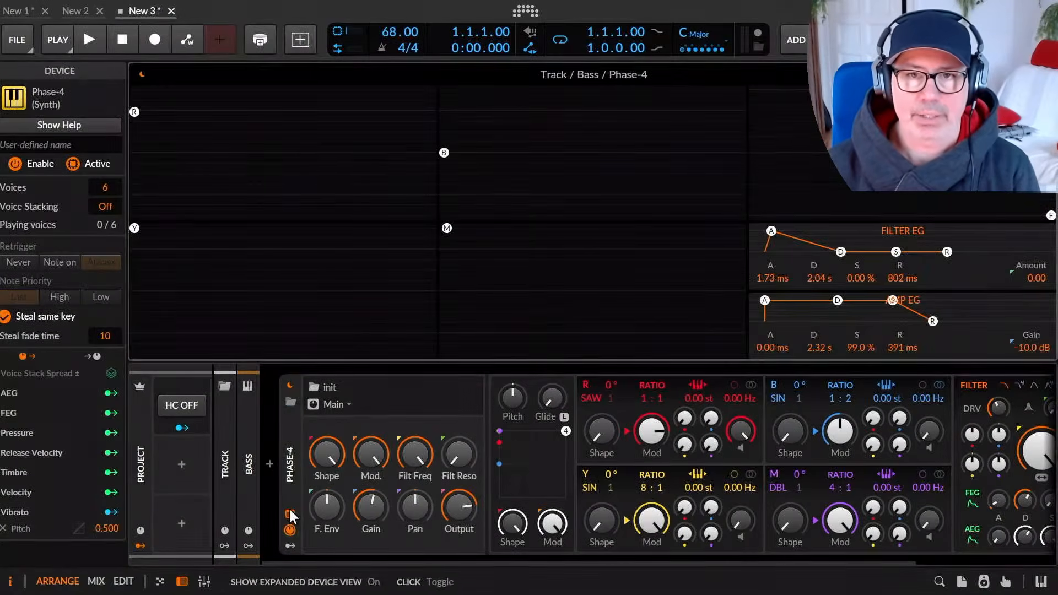
# Try out the Filter Frequency / Filter Resonance XY control across its range, and raise the red oscillator's first modulation amount.
pyautogui.moveTo(1050, 215)
pyautogui.mouseDown()
pyautogui.moveTo(925, 184)
pyautogui.moveTo(953, 187)
pyautogui.moveTo(992, 153)
pyautogui.mouseUp()
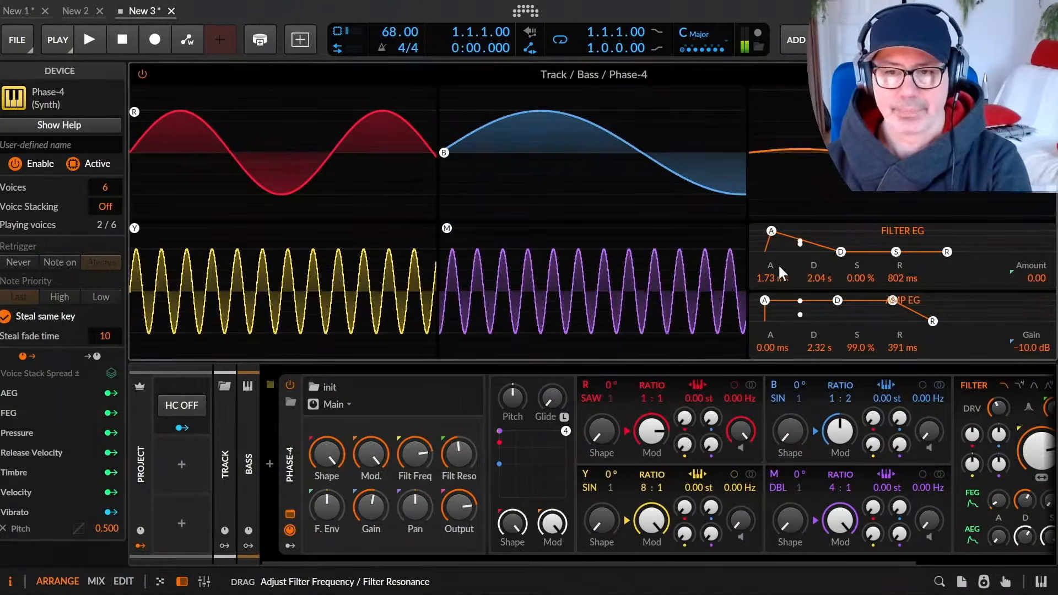
pyautogui.moveTo(685, 420); pyautogui.dragTo(685, 396)
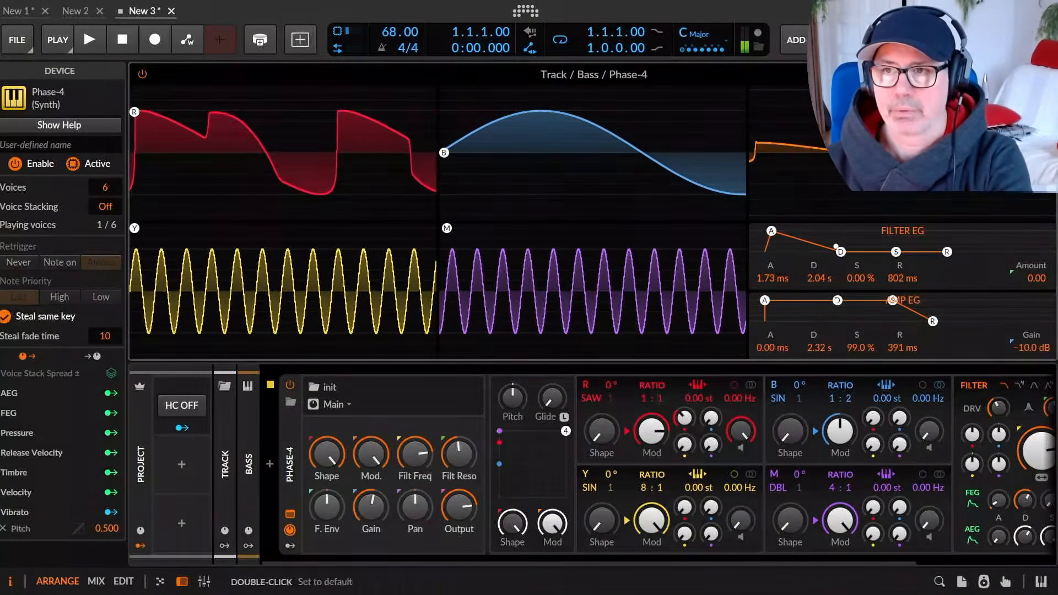
pyautogui.moveTo(993, 153); pyautogui.dragTo(862, 125)
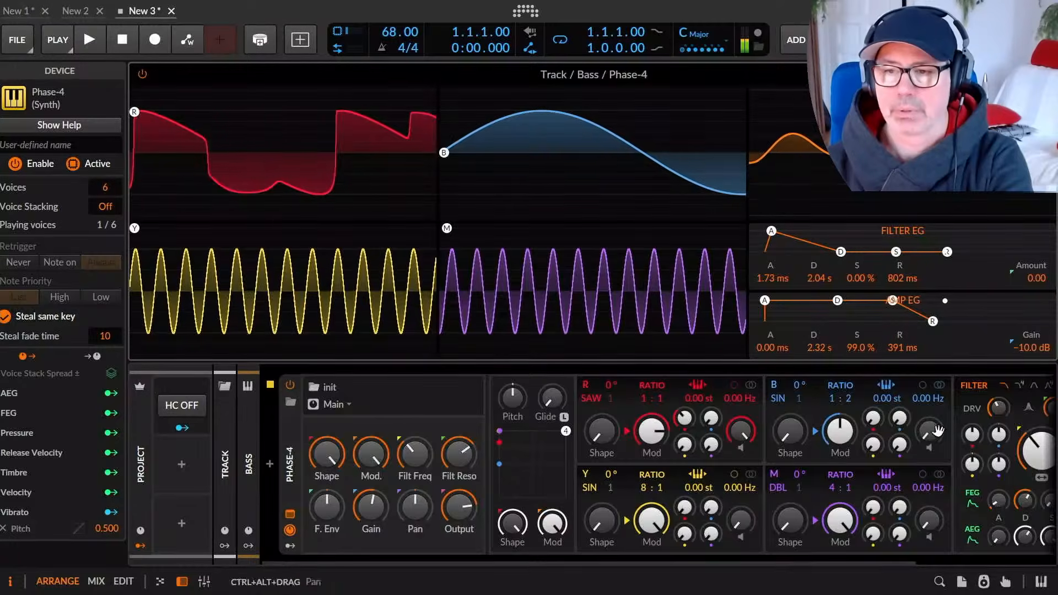
pyautogui.hscroll(3, 952, 437)
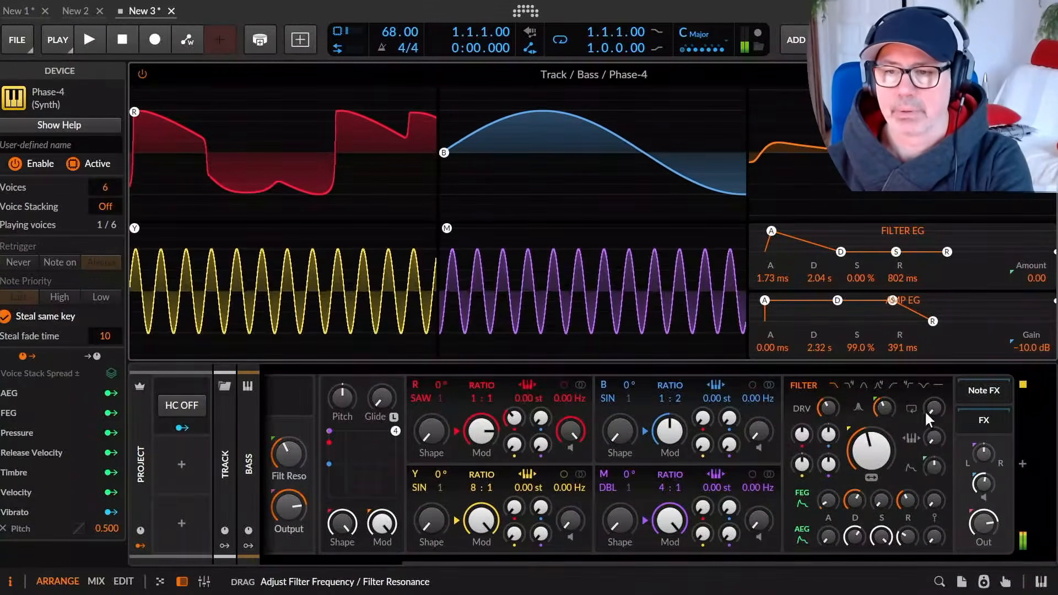
pyautogui.moveTo(922, 162); pyautogui.dragTo(922, 112)
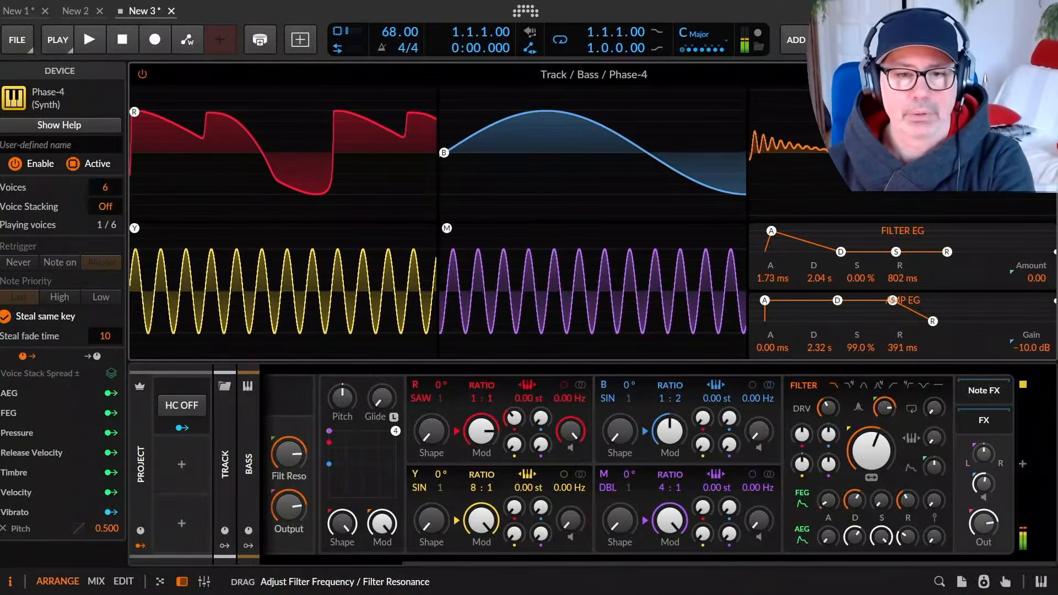
# Add a new remote control page to the Phase-4 and map Filter Frequency and Filter Resonance to its first slots from the filter controls.
pyautogui.moveTo(371, 432); pyautogui.dragTo(884, 430)
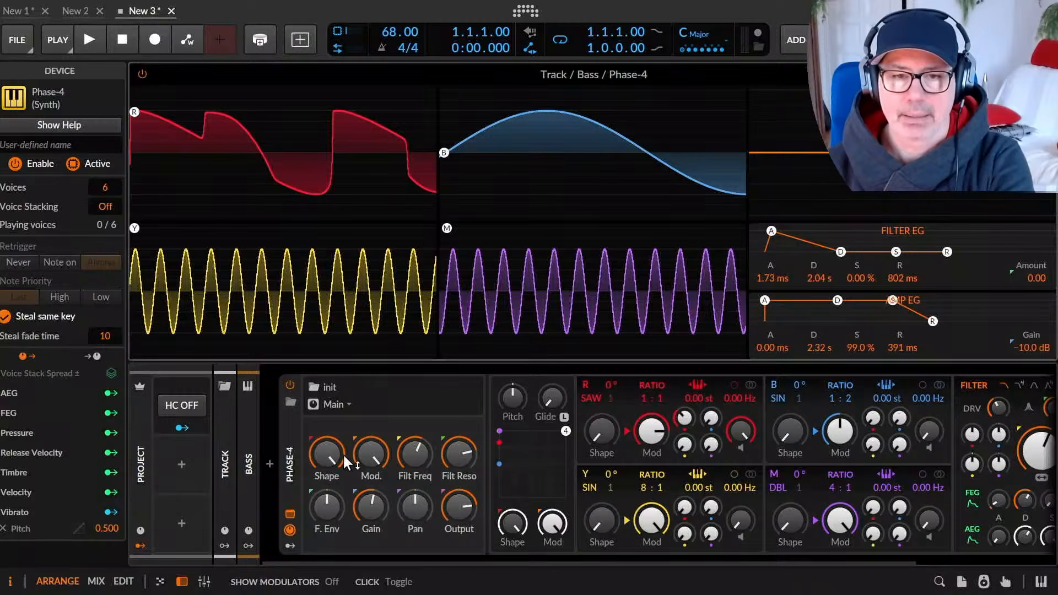
pyautogui.click(330, 404)
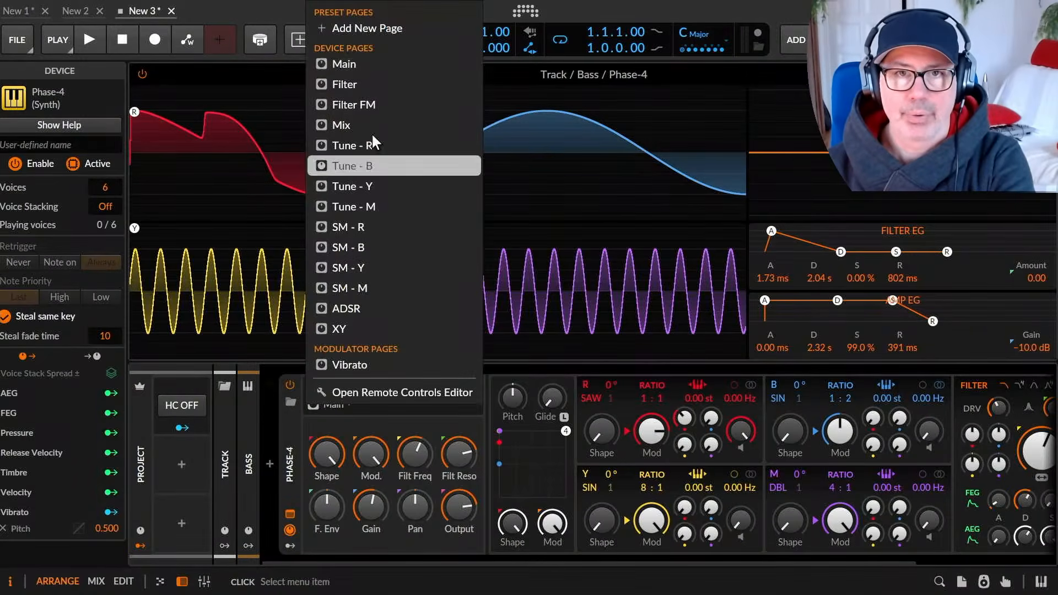
pyautogui.click(368, 28)
pyautogui.click(326, 451)
pyautogui.click(1037, 447)
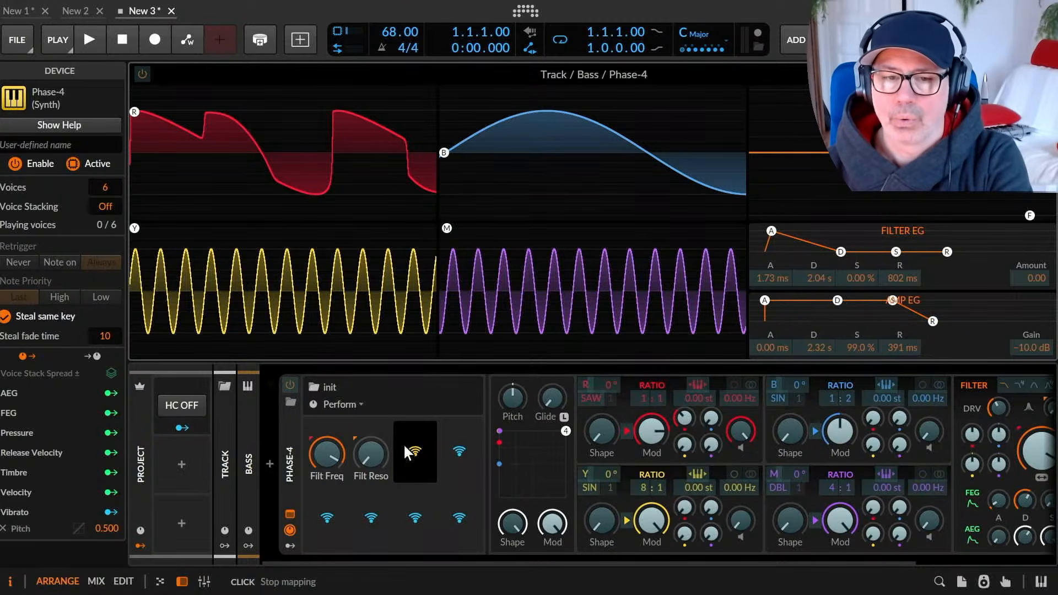
# Delete the Filter Frequency and Filter Resonance remote controls from the Perform page.
pyautogui.rightClick(324, 438)
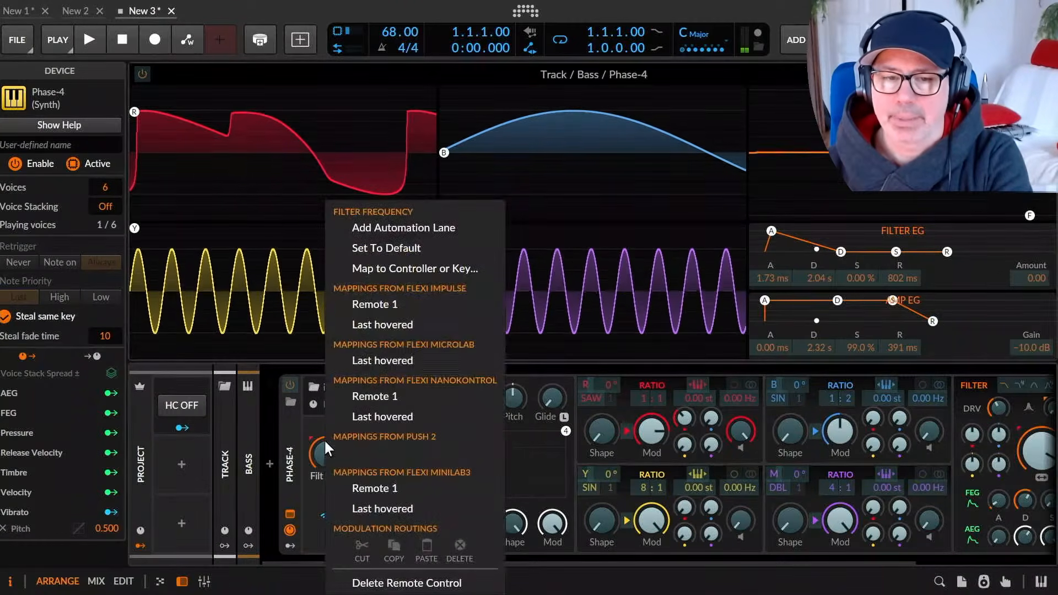
pyautogui.click(463, 582)
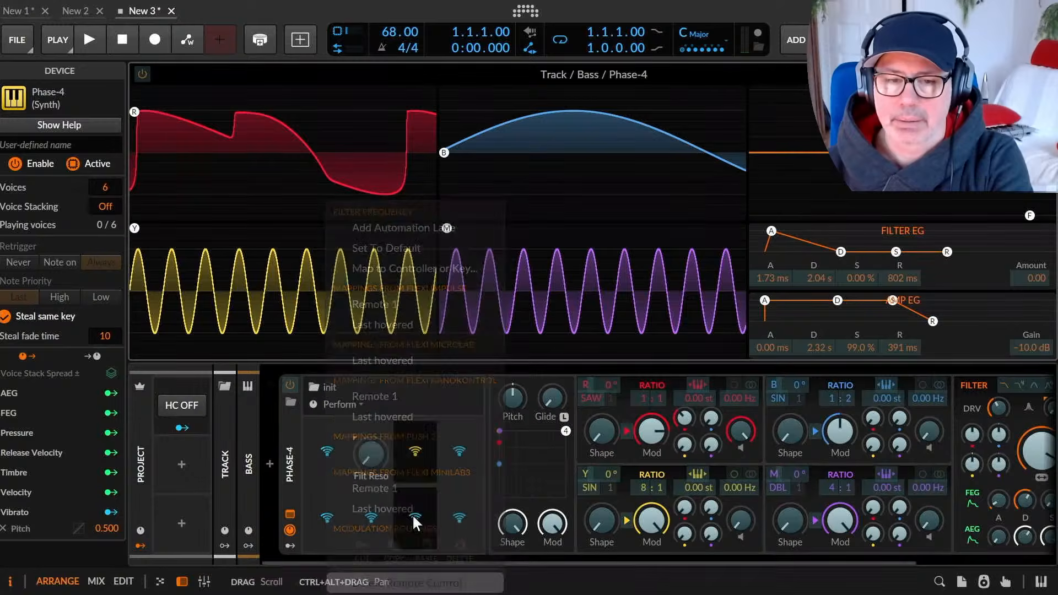
pyautogui.rightClick(386, 453)
pyautogui.press('Escape')
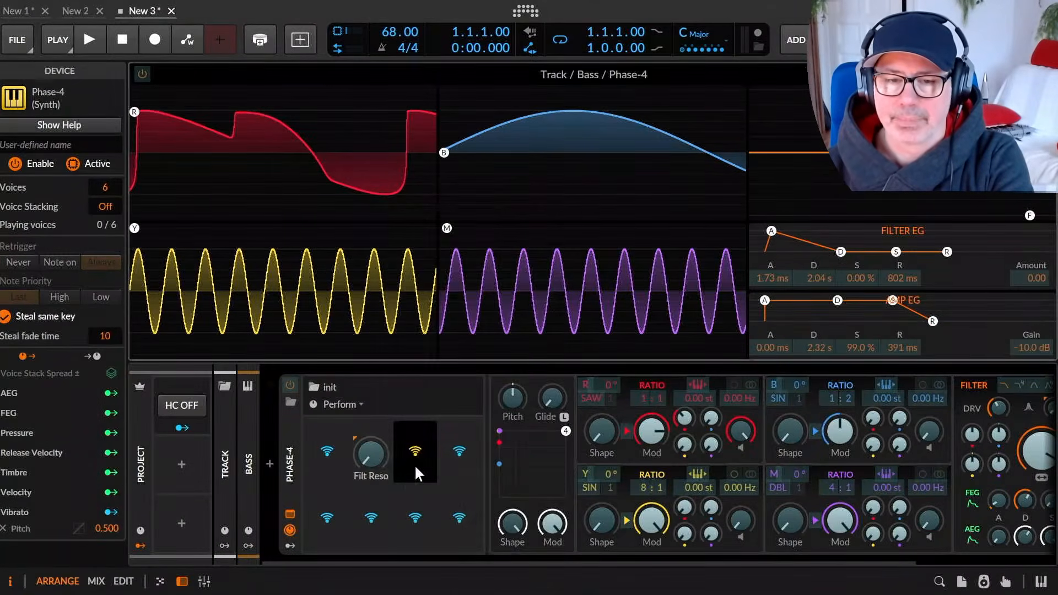
pyautogui.rightClick(376, 448)
pyautogui.click(463, 583)
# Map the filter XY control to the first remote slots again and delete both resulting remote controls.
pyautogui.click(328, 449)
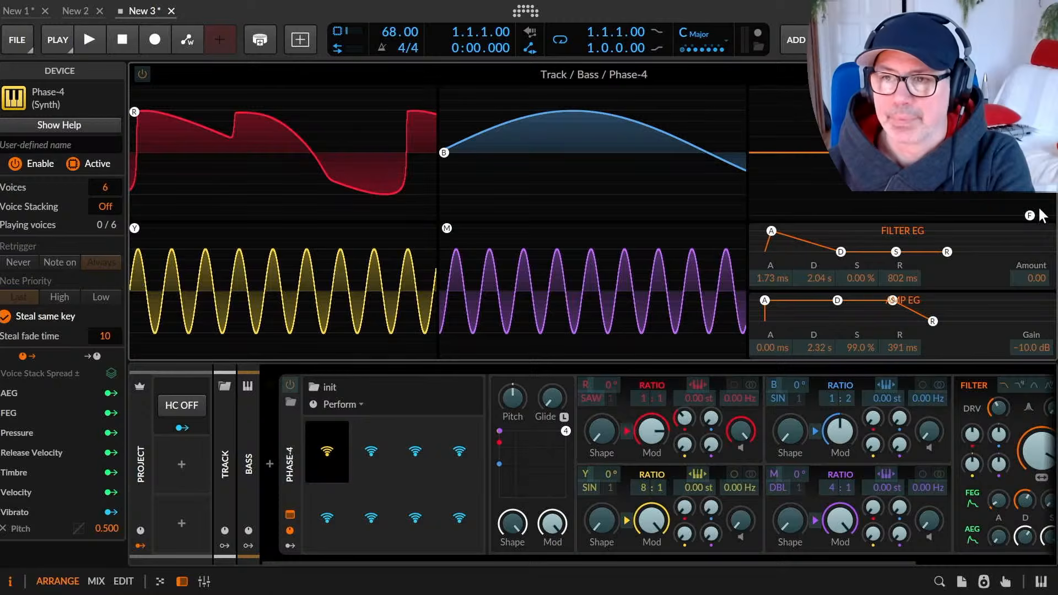
pyautogui.click(1038, 447)
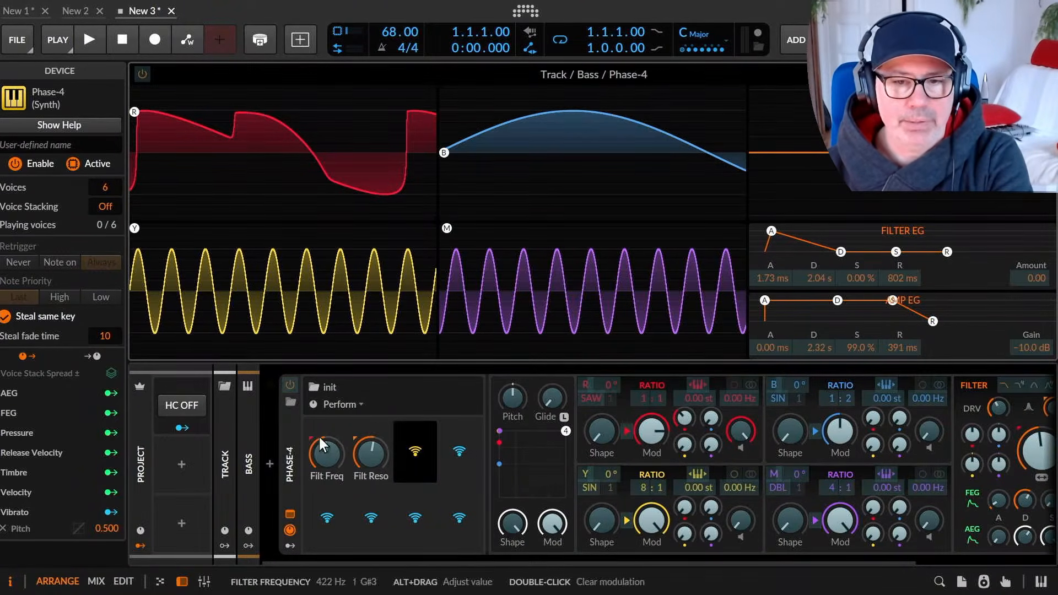
pyautogui.rightClick(314, 451)
pyautogui.click(467, 583)
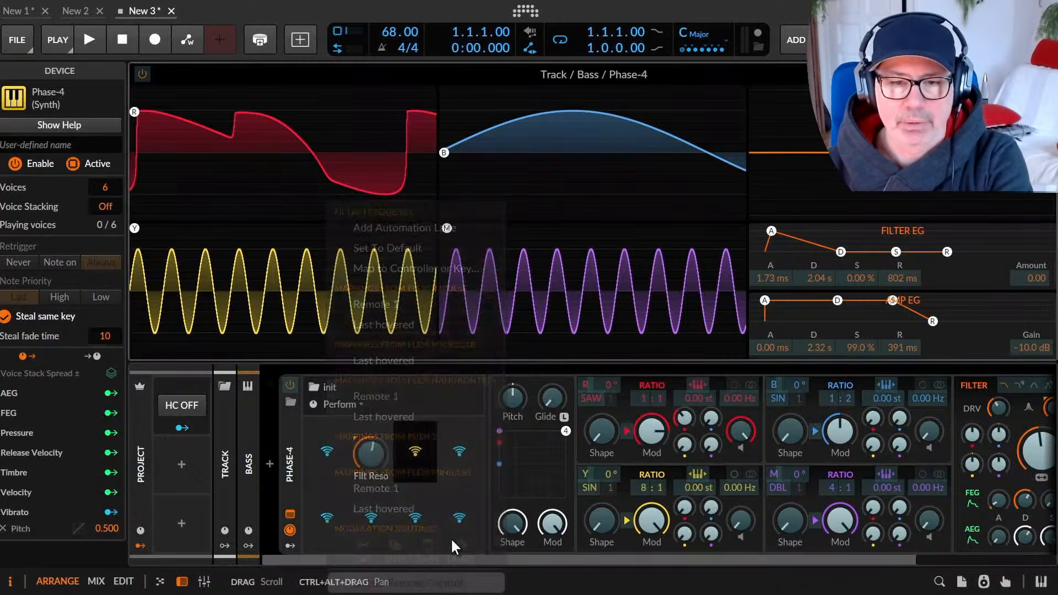
pyautogui.rightClick(368, 455)
pyautogui.click(468, 583)
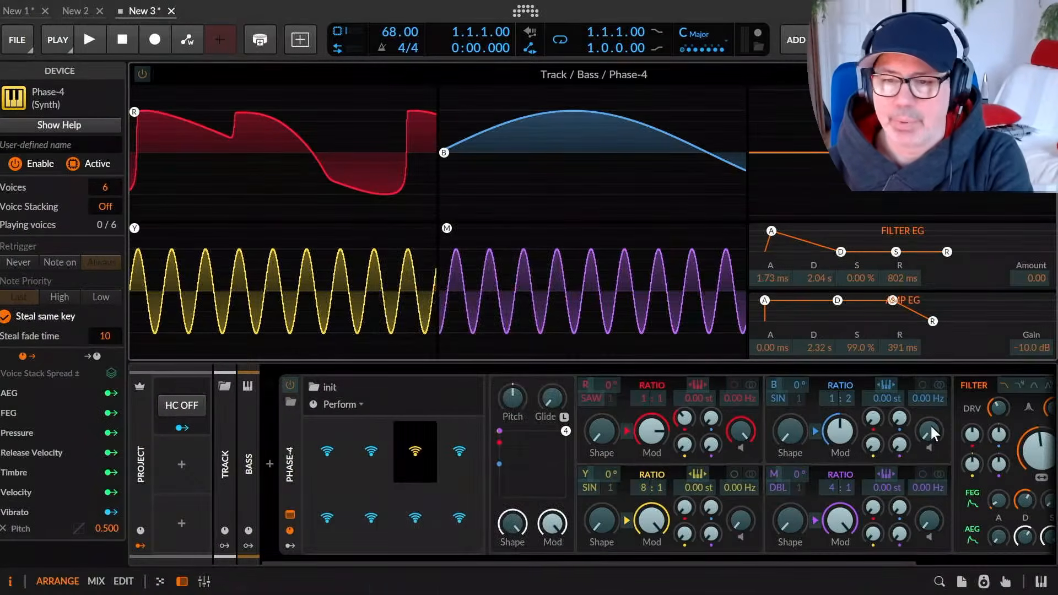
# Repeat the Filter Frequency and Filter Resonance mapping once more, clearing both remote slots after the test.
pyautogui.click(328, 451)
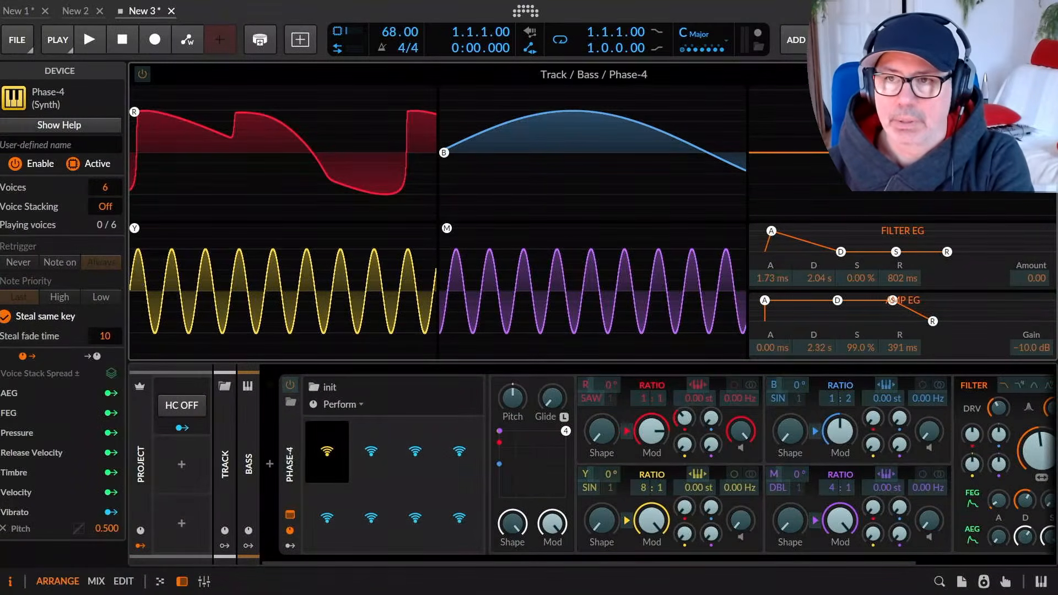
pyautogui.click(1039, 451)
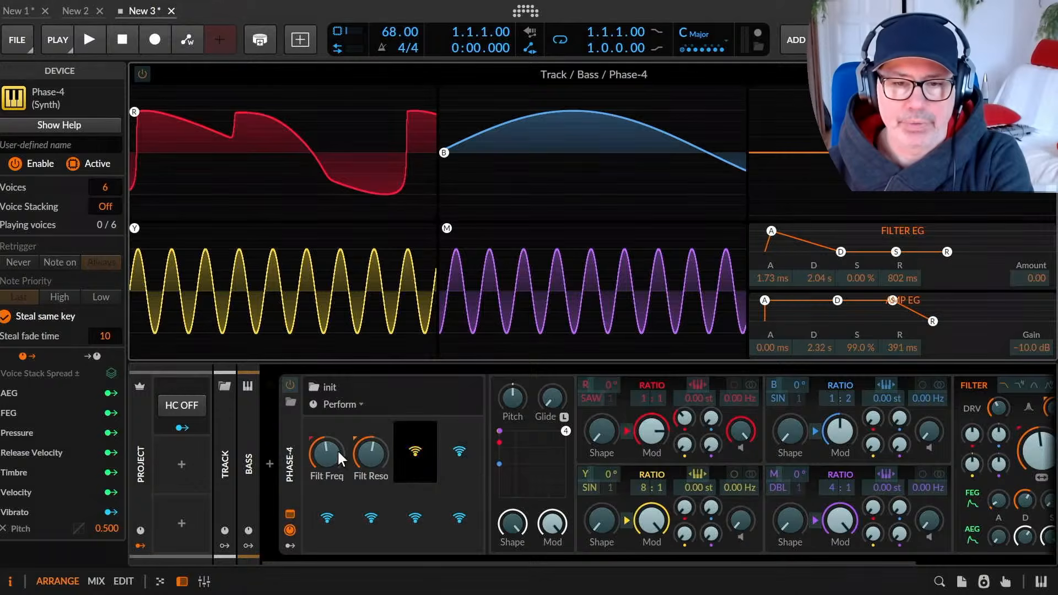
pyautogui.rightClick(341, 454)
pyautogui.click(468, 583)
pyautogui.rightClick(380, 453)
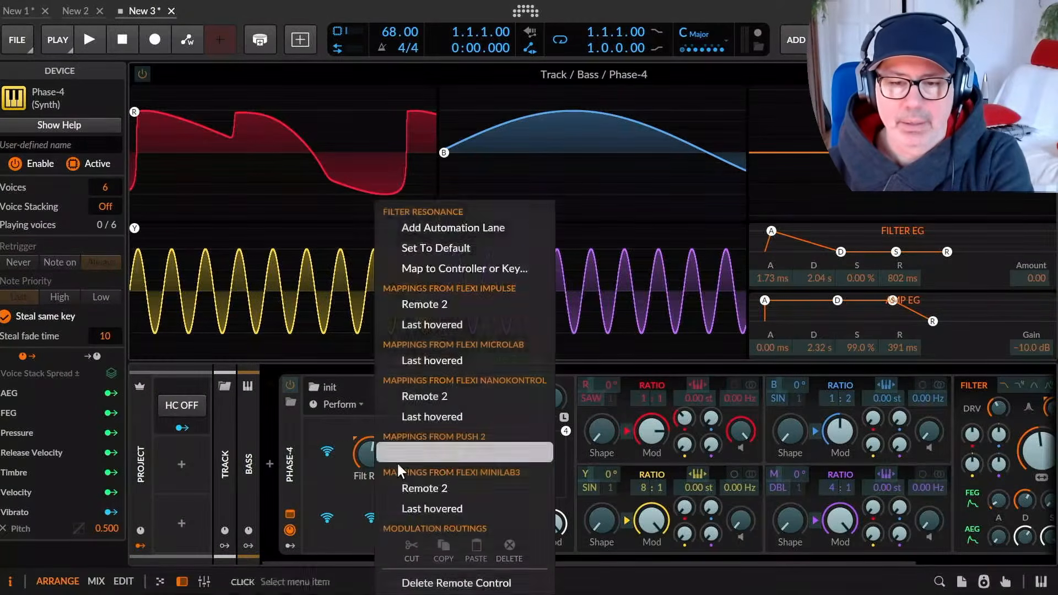
pyautogui.click(468, 583)
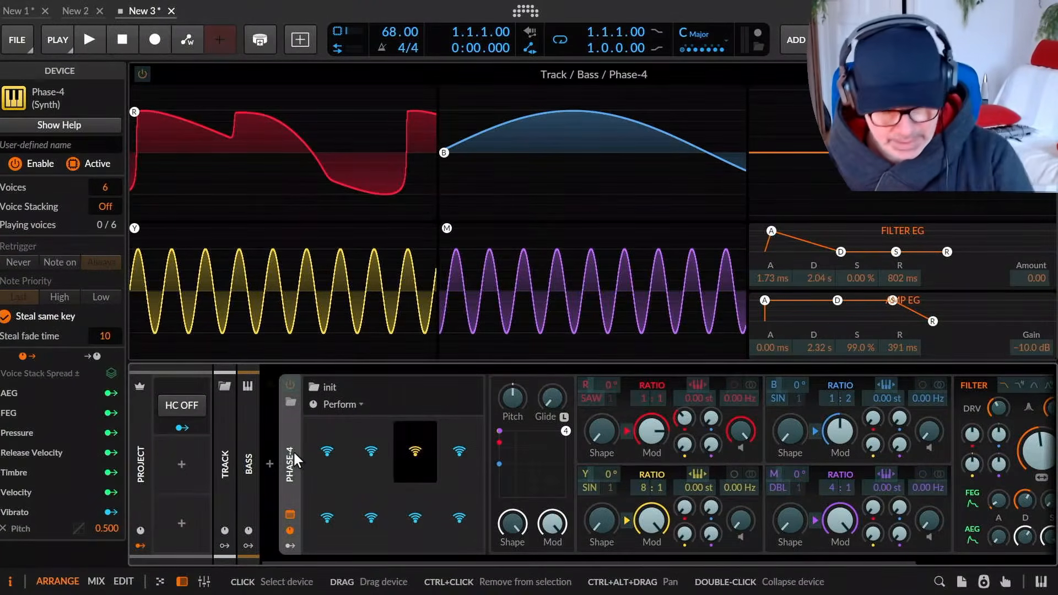
# Switch to the Beta 13 release notes and read the Sampler entry about the Envelope Mode parameter no longer truncating.
pyautogui.hotkey('alt', 'Tab')
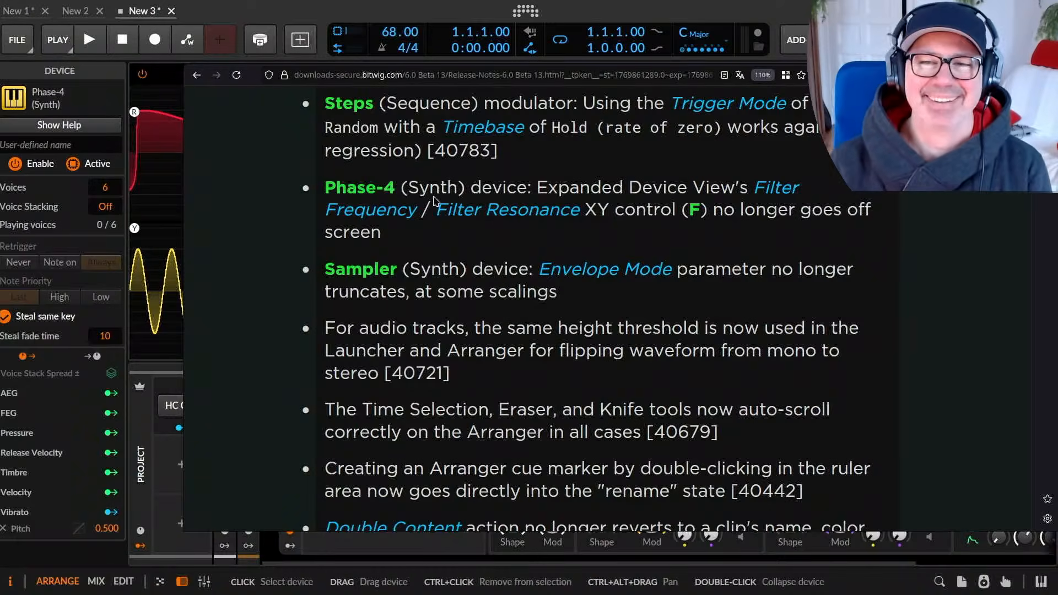
pyautogui.moveTo(336, 269); pyautogui.dragTo(799, 298)
pyautogui.click(599, 302)
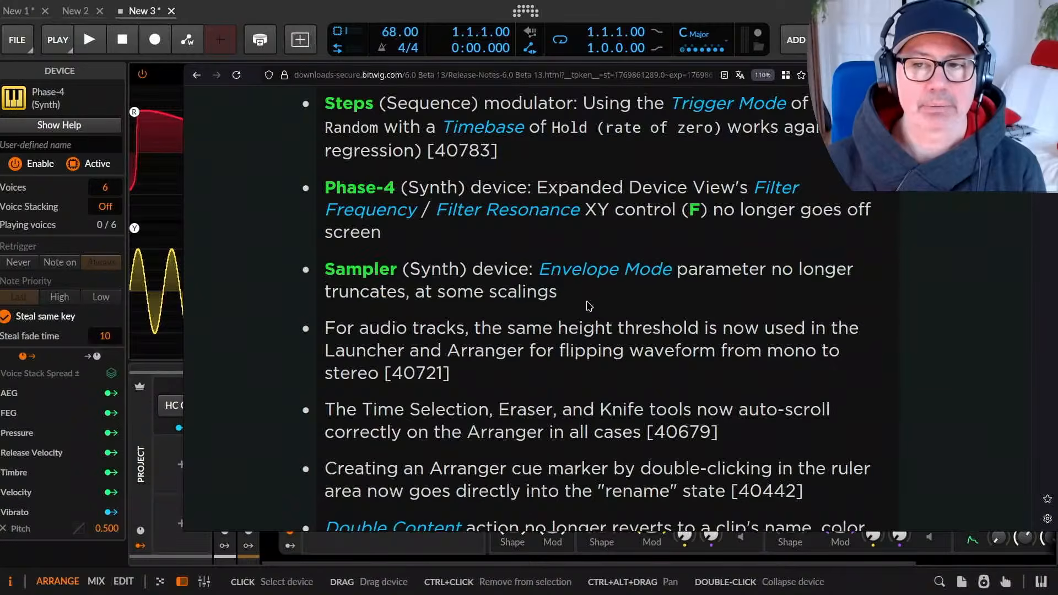
pyautogui.scroll(-2, 589, 306)
# Switch to Bitwig Studio and delete the Phase-4 synth from the Bass track.
pyautogui.hotkey('alt', 'Tab')
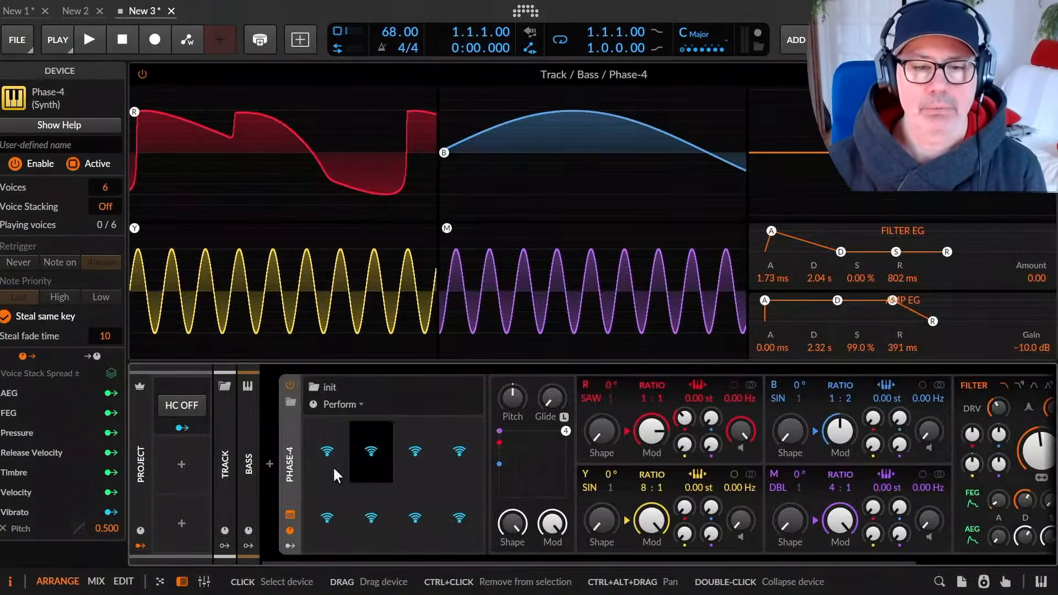
pyautogui.rightClick(285, 487)
pyautogui.click(451, 481)
# Search the instrument browser for "sampler" and insert the Sampler device on the Bass track.
pyautogui.doubleClick(444, 482)
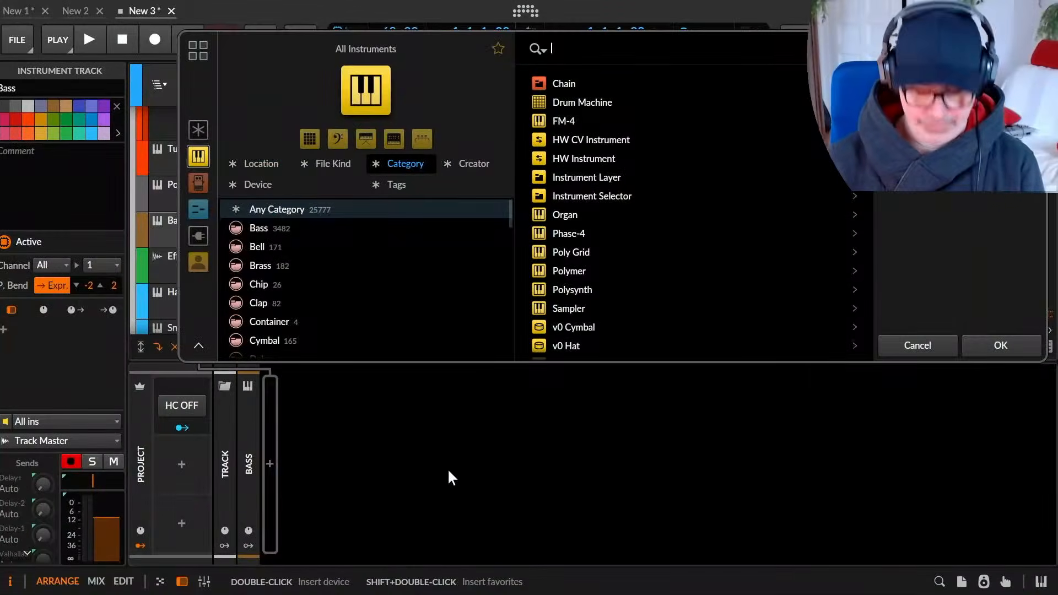
pyautogui.write('sa,')
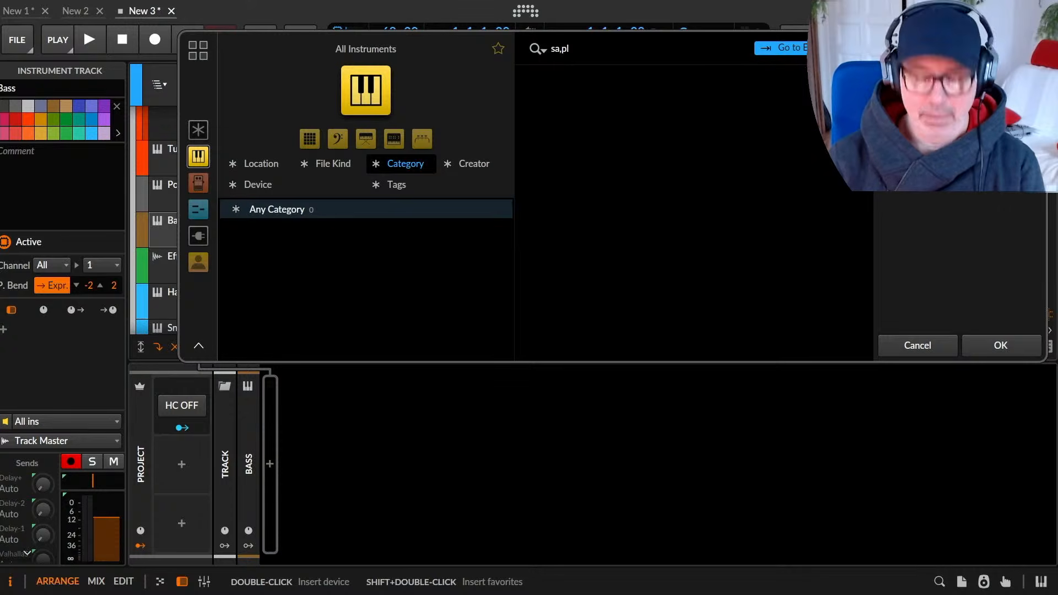
pyautogui.write('pl')
pyautogui.press('BackSpace')
pyautogui.press('BackSpace')
pyautogui.press('BackSpace')
pyautogui.press('BackSpace')
pyautogui.press('BackSpace')
pyautogui.write('sampler')
pyautogui.press('Down')
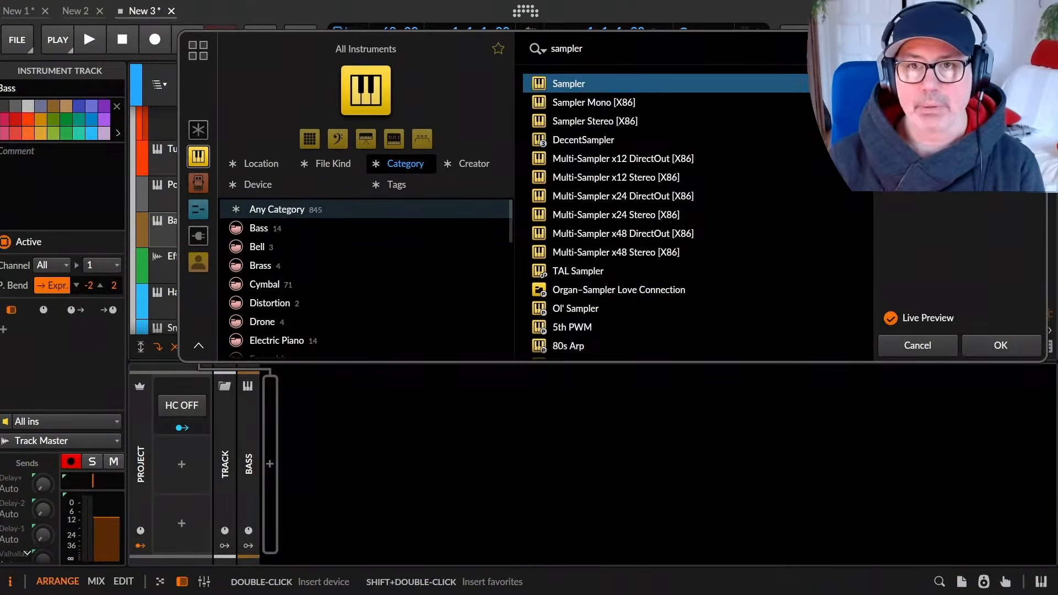
pyautogui.press('Return')
# Reread the Sampler release note and check the Envelope Mode parameter on the inserted Sampler in Bitwig Studio.
pyautogui.hotkey('alt', 'Tab')
pyautogui.moveTo(334, 196); pyautogui.dragTo(714, 224)
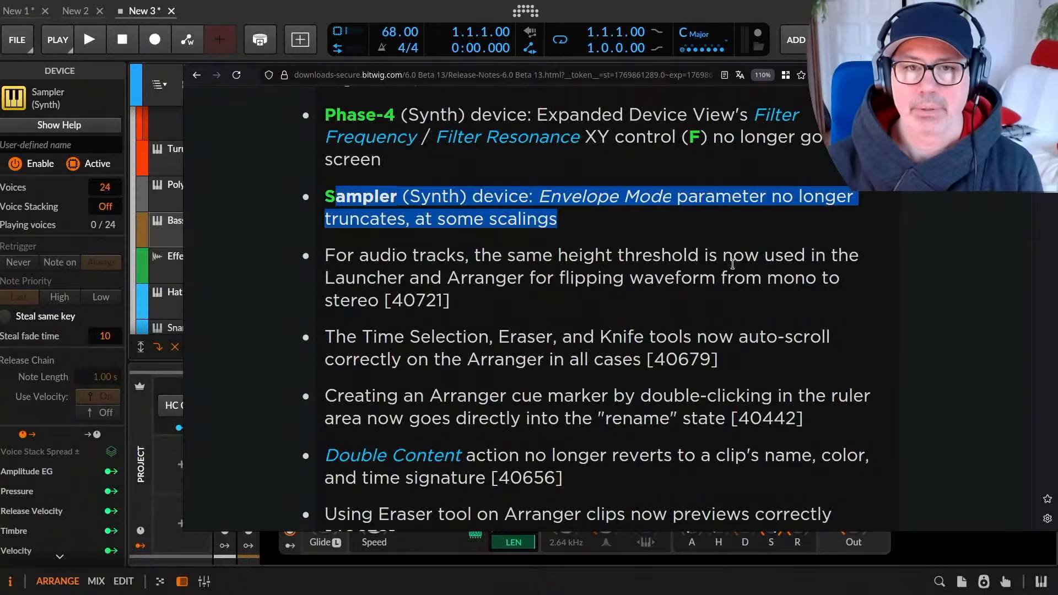
pyautogui.hotkey('alt', 'Tab')
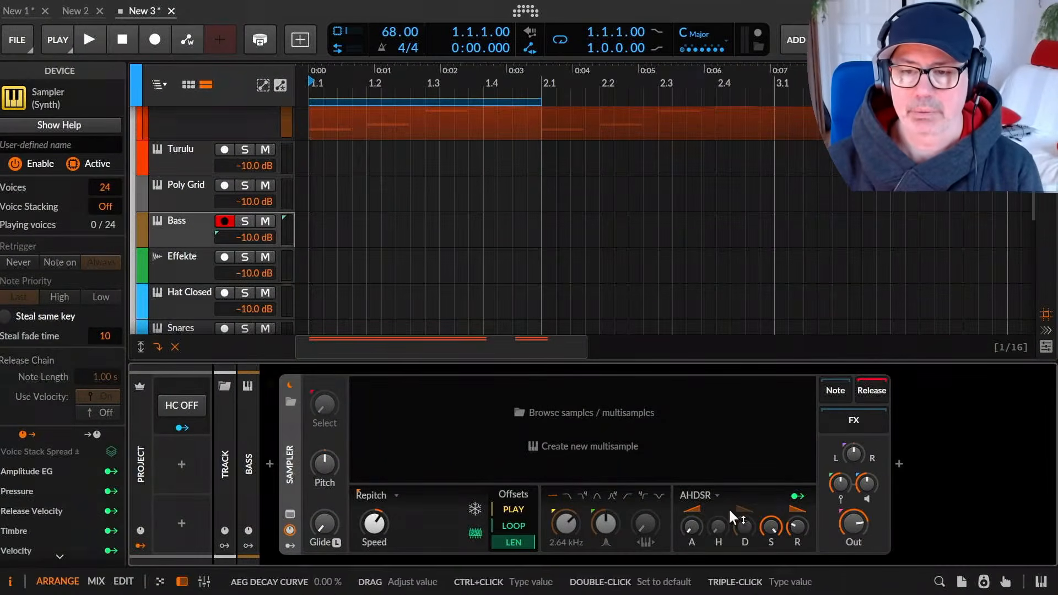
# In the release notes, read the entries on waveform height threshold, tool auto-scrolling and Arranger cue marker creation.
pyautogui.hotkey('alt', 'Tab')
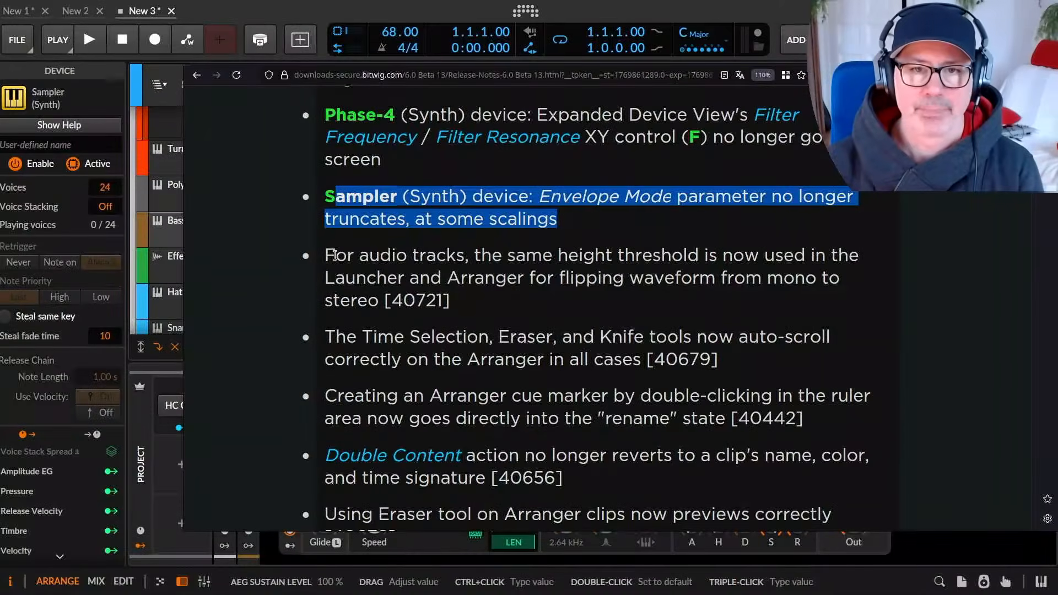
pyautogui.moveTo(328, 255); pyautogui.dragTo(545, 298)
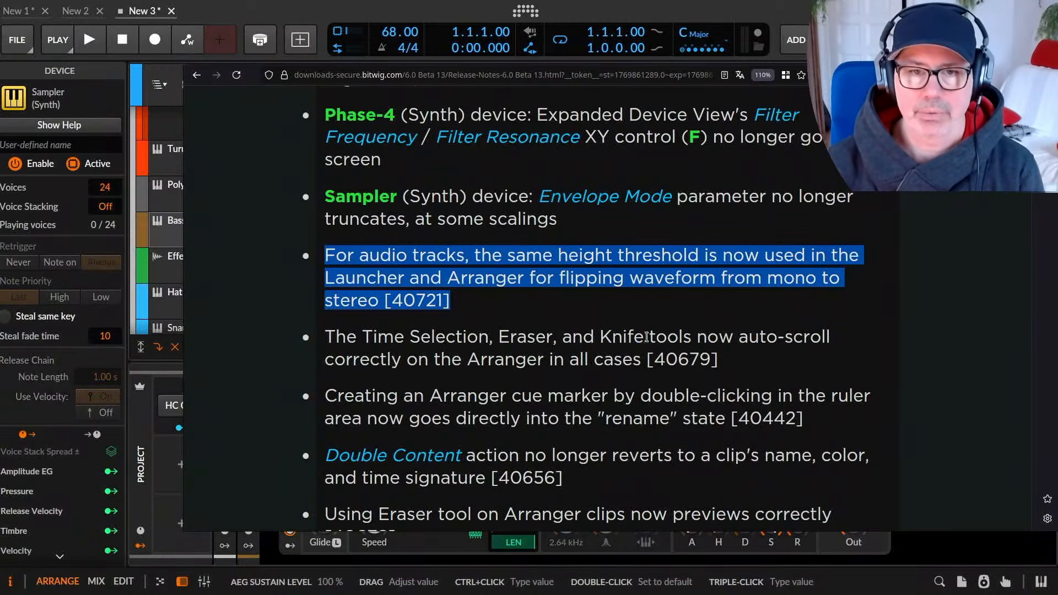
pyautogui.moveTo(441, 336); pyautogui.dragTo(789, 358)
pyautogui.scroll(-4, 792, 360)
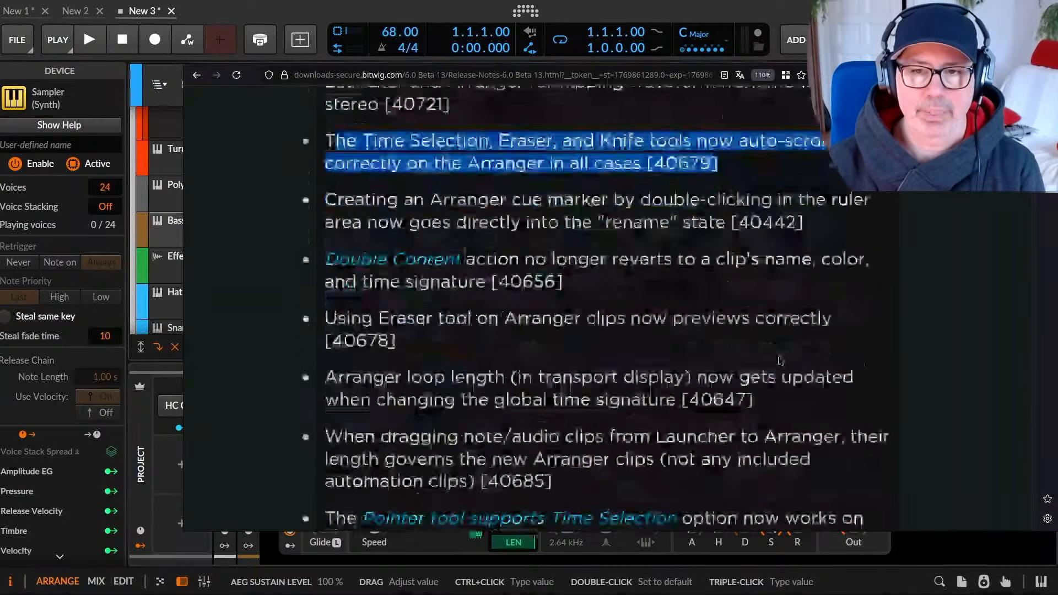
pyautogui.moveTo(334, 178)
pyautogui.mouseDown()
pyautogui.moveTo(696, 178)
pyautogui.moveTo(850, 200)
pyautogui.mouseUp()
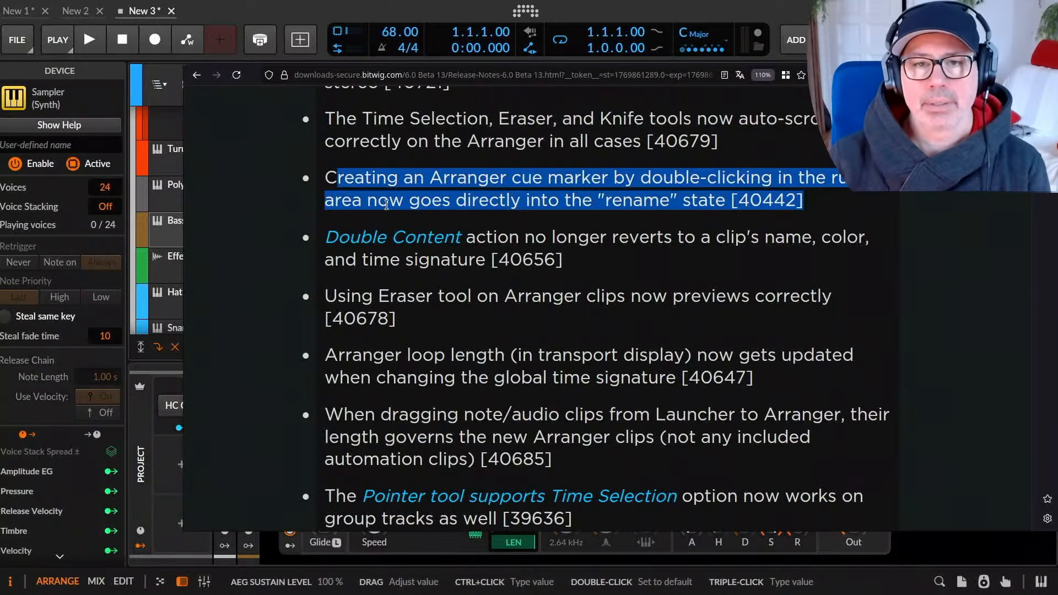
# In Bitwig Studio, insert a cue marker in the Arranger ruler at about 2.1.3 and name it "Hello World".
pyautogui.hotkey('alt', 'Tab')
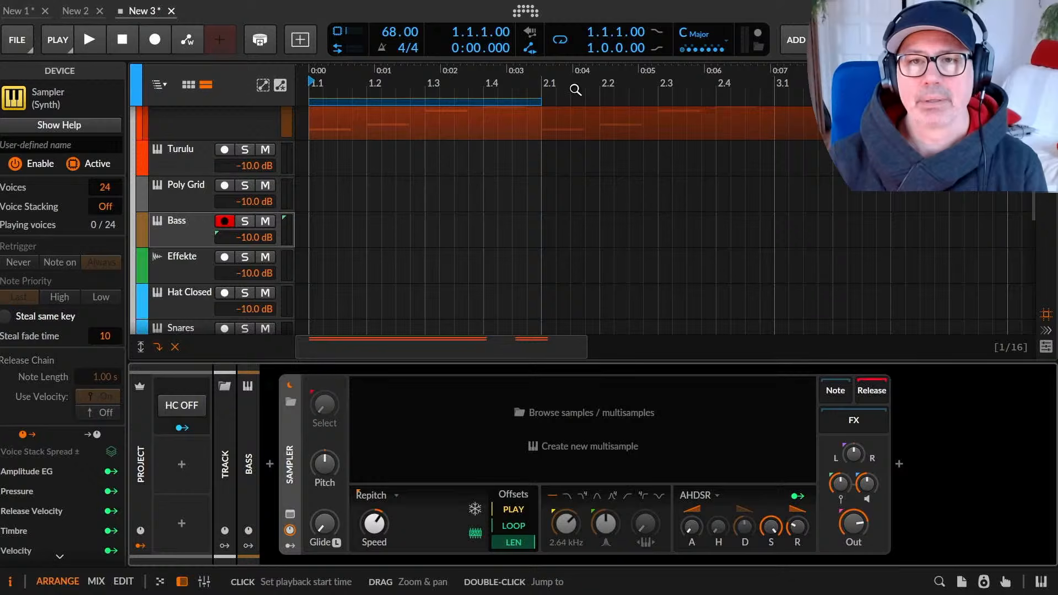
pyautogui.rightClick(573, 87)
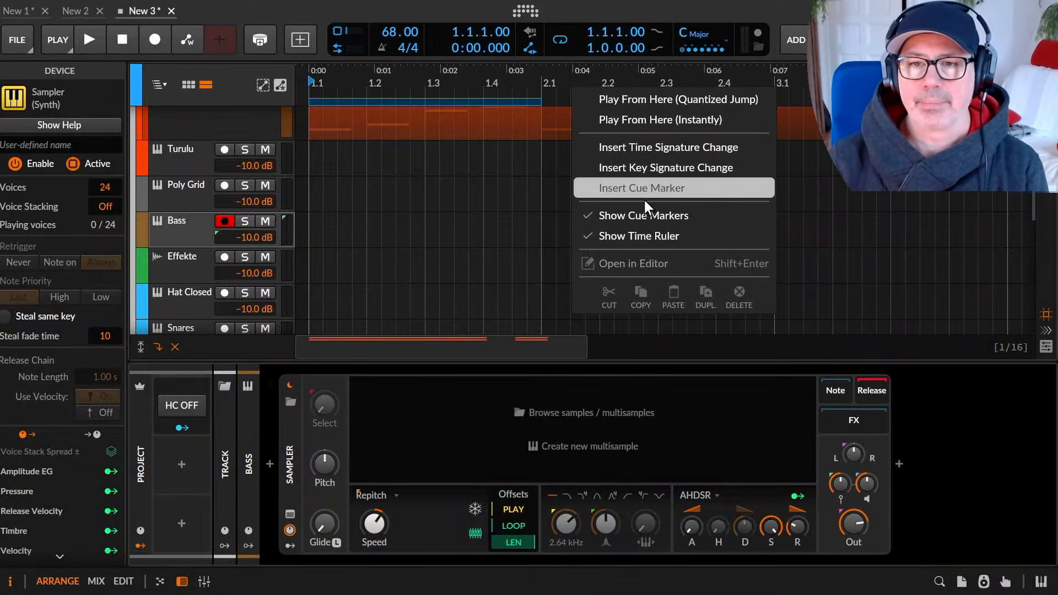
pyautogui.click(708, 182)
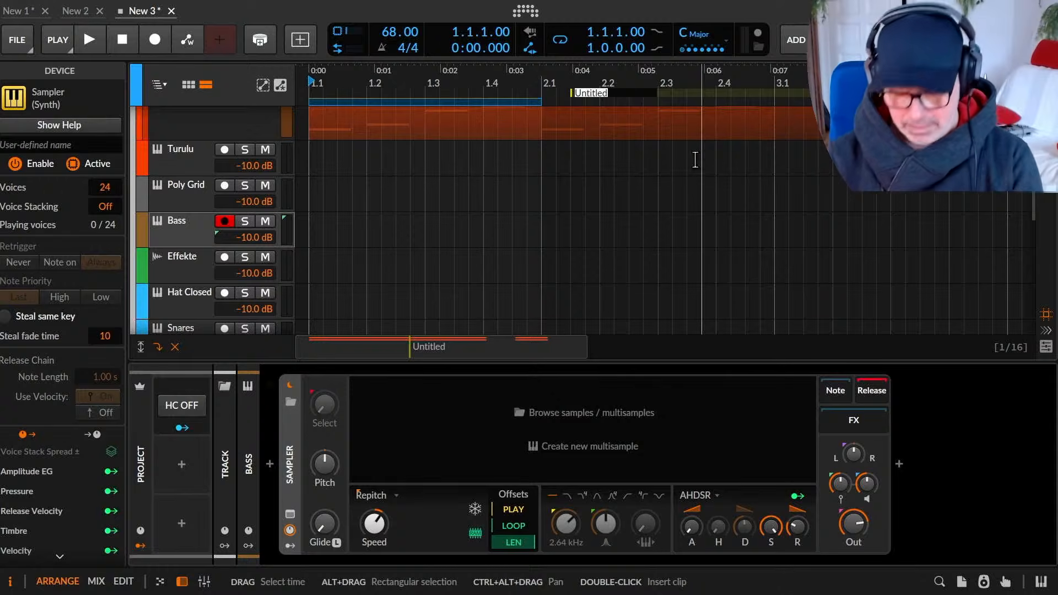
pyautogui.write('Hello World')
pyautogui.press('Return')
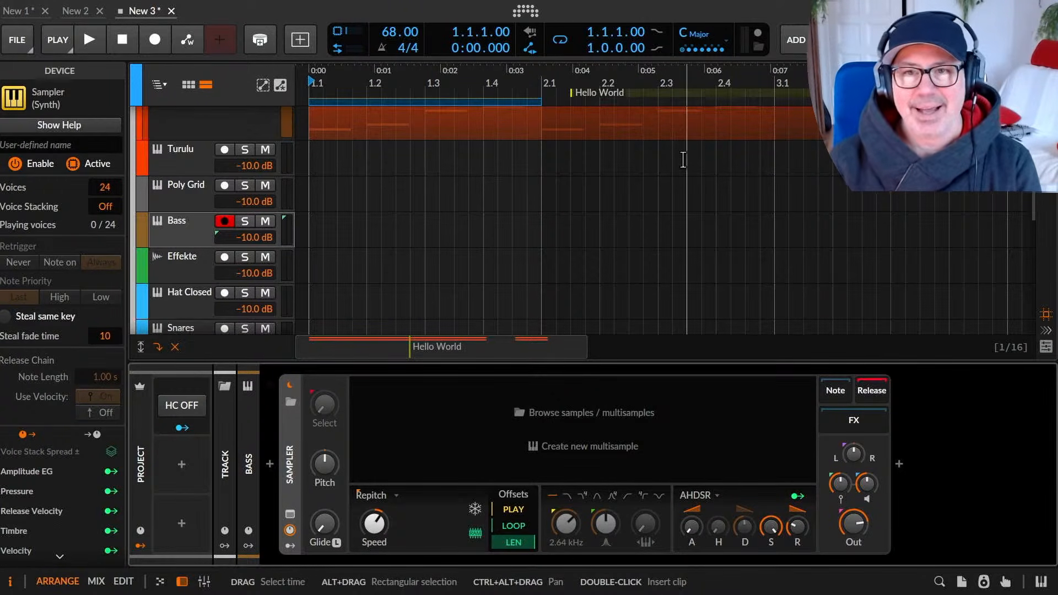
# Insert a cue marker at 2.3.4.00 with its default name, and try the Insert Cue Marker command to add another at 2.3.3.00.
pyautogui.rightClick(708, 91)
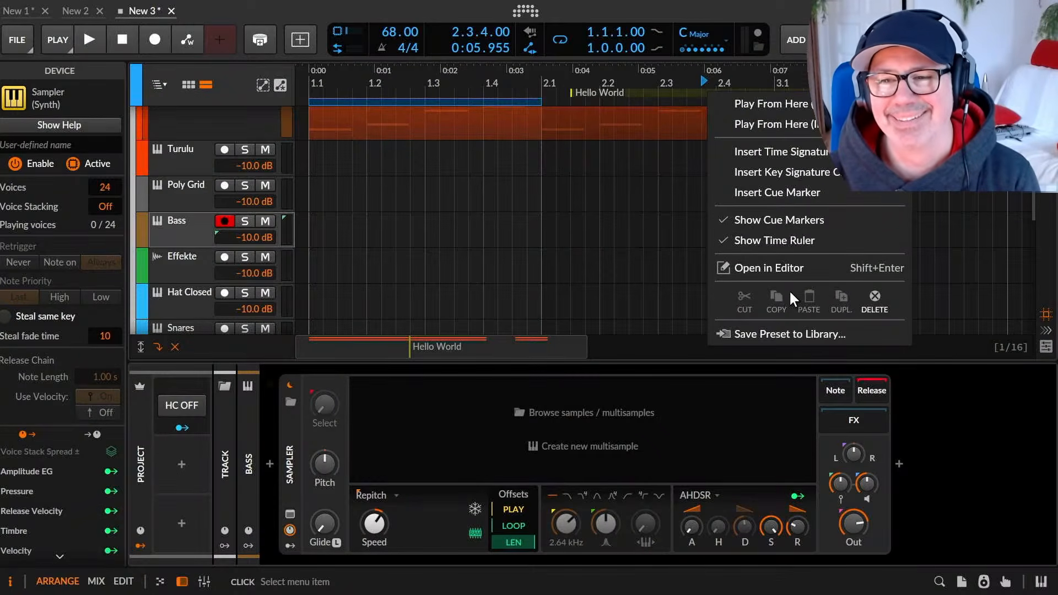
pyautogui.click(789, 190)
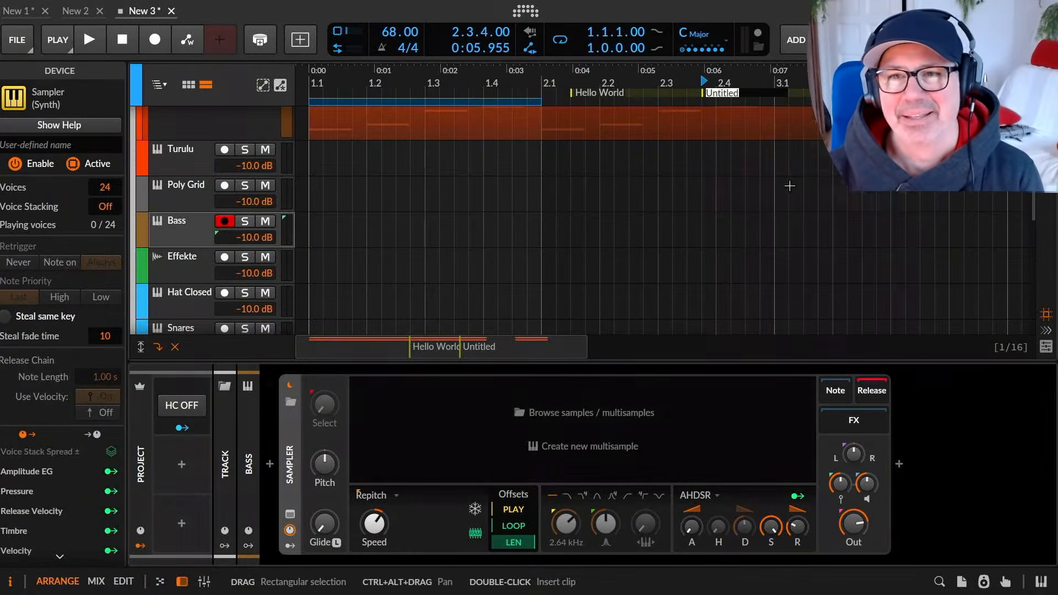
pyautogui.hotkey('ctrl', 'Return')
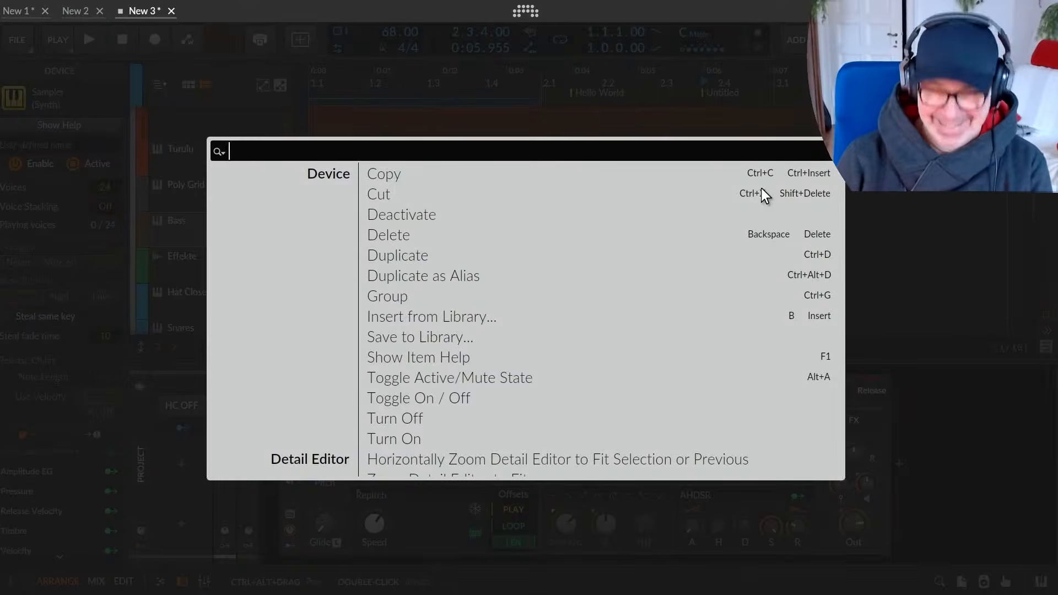
pyautogui.write('insert cu')
pyautogui.press('Return')
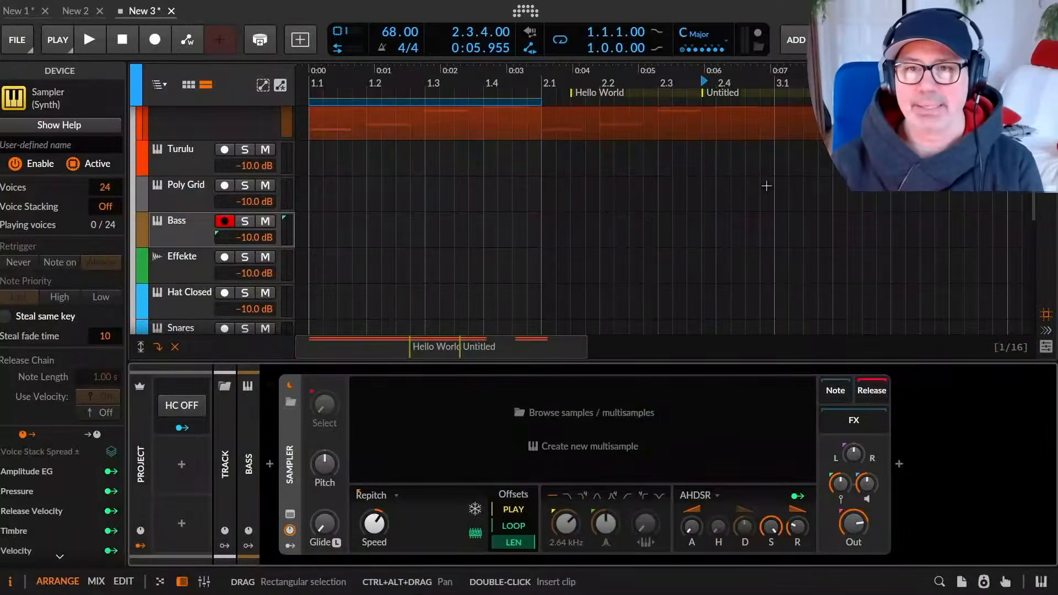
pyautogui.click(685, 262)
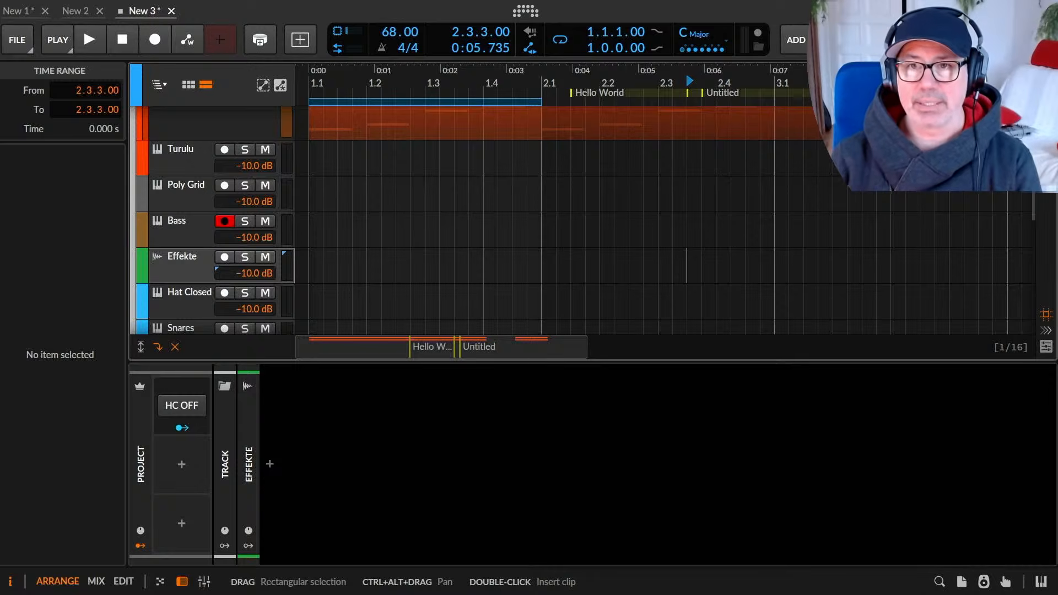
pyautogui.press('a')
pyautogui.press('d')
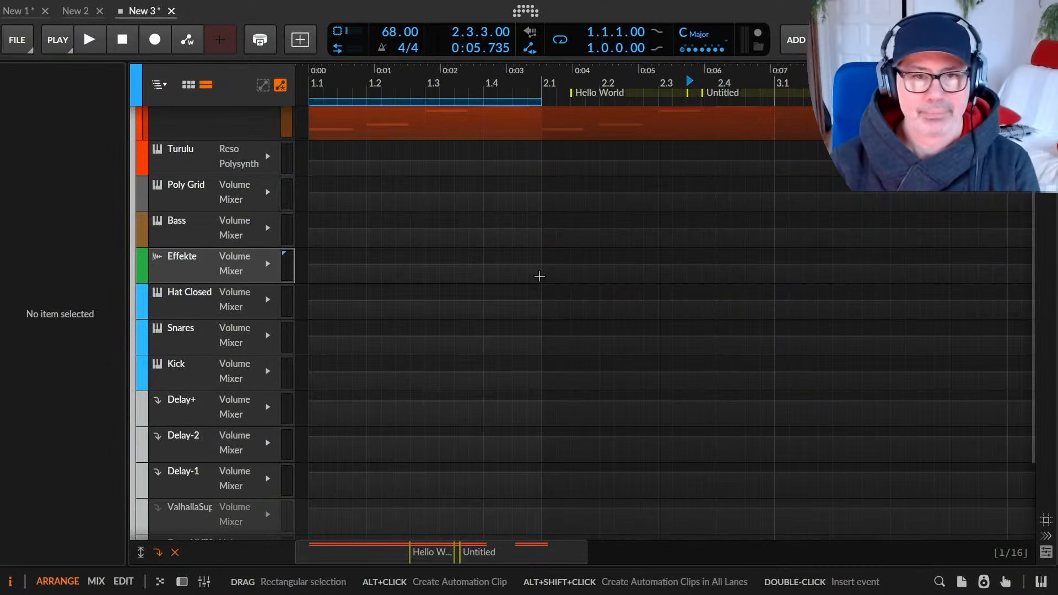
pyautogui.press('a')
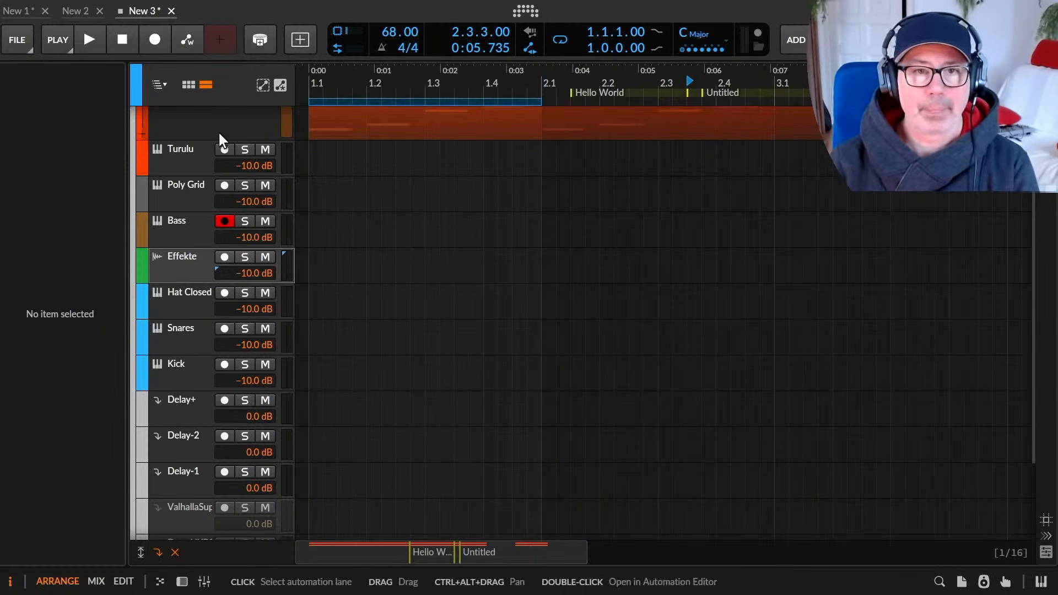
pyautogui.click(210, 264)
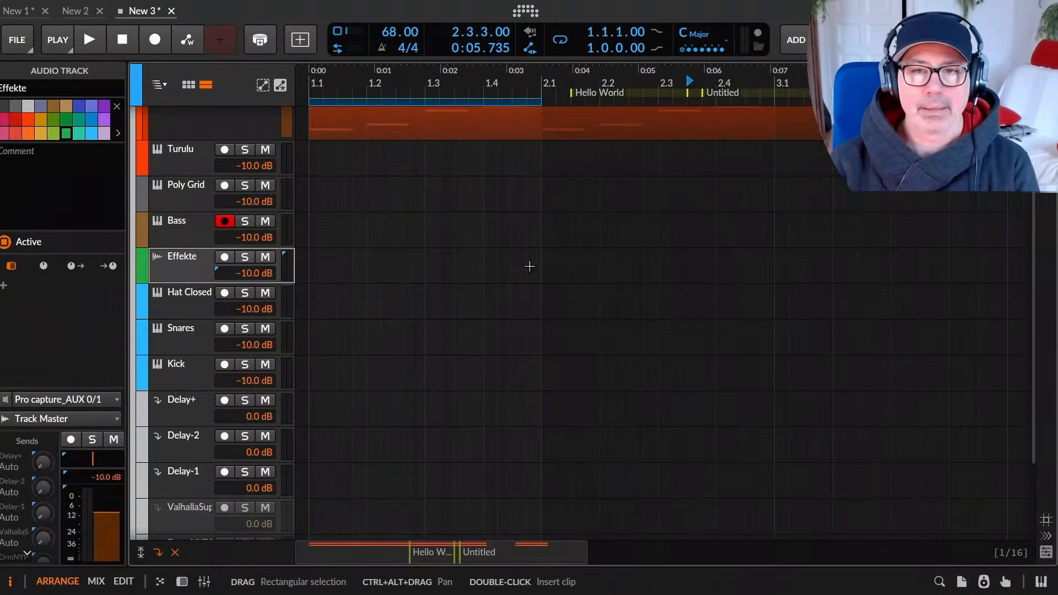
# Insert two default-named cue markers in the Arranger ruler at about 3.1.2.20 and 3.2.2.90.
pyautogui.scroll(3, 494, 265)
pyautogui.moveTo(684, 82); pyautogui.dragTo(494, 82)
pyautogui.click(598, 93)
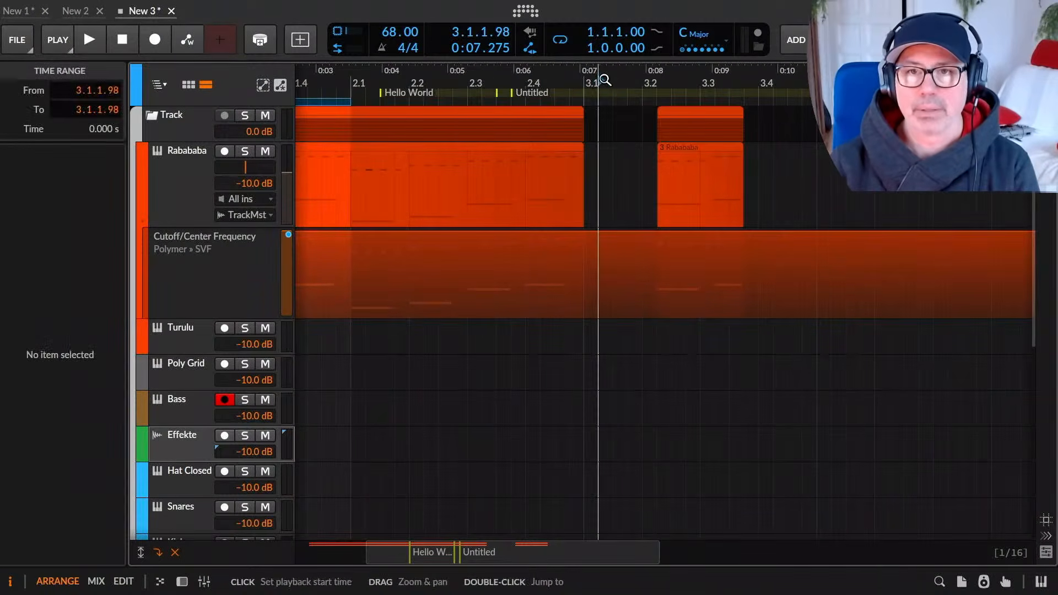
pyautogui.doubleClick(603, 90)
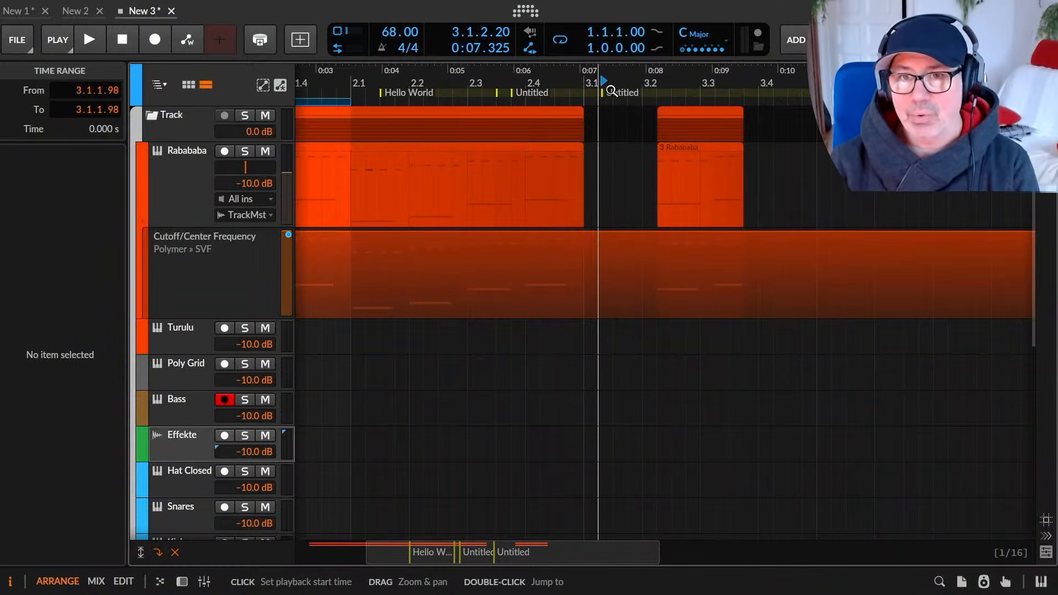
pyautogui.doubleClick(672, 82)
# Insert another cue marker between beats 3.3 and 3.4 and name it ".dfgkns.dfkgn söldgksjdfg".
pyautogui.rightClick(733, 81)
pyautogui.click(779, 170)
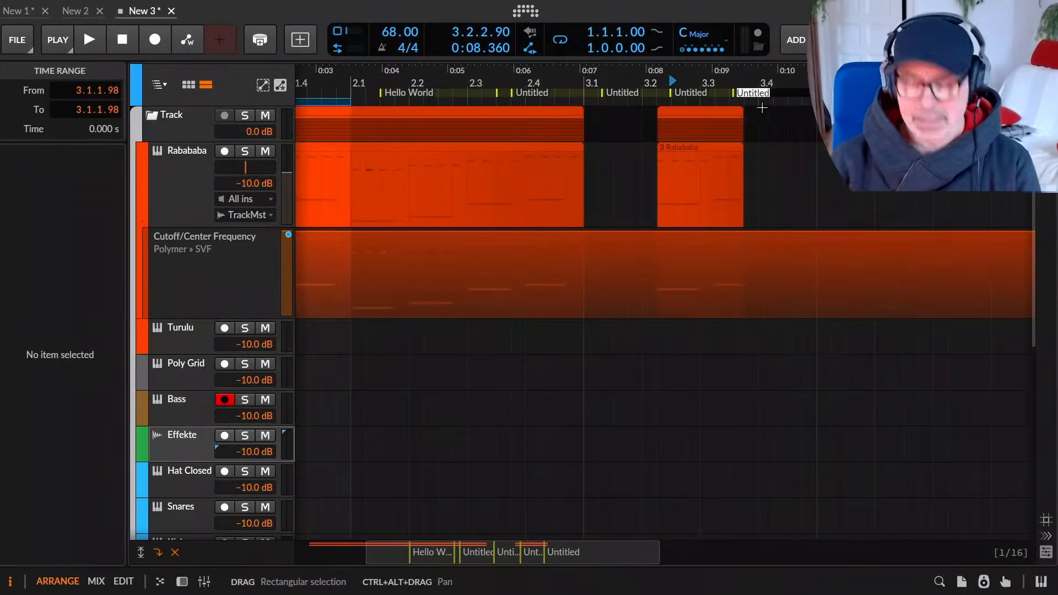
pyautogui.write('.dfgkns.dfkgn söldgksjdfg')
pyautogui.press('Return')
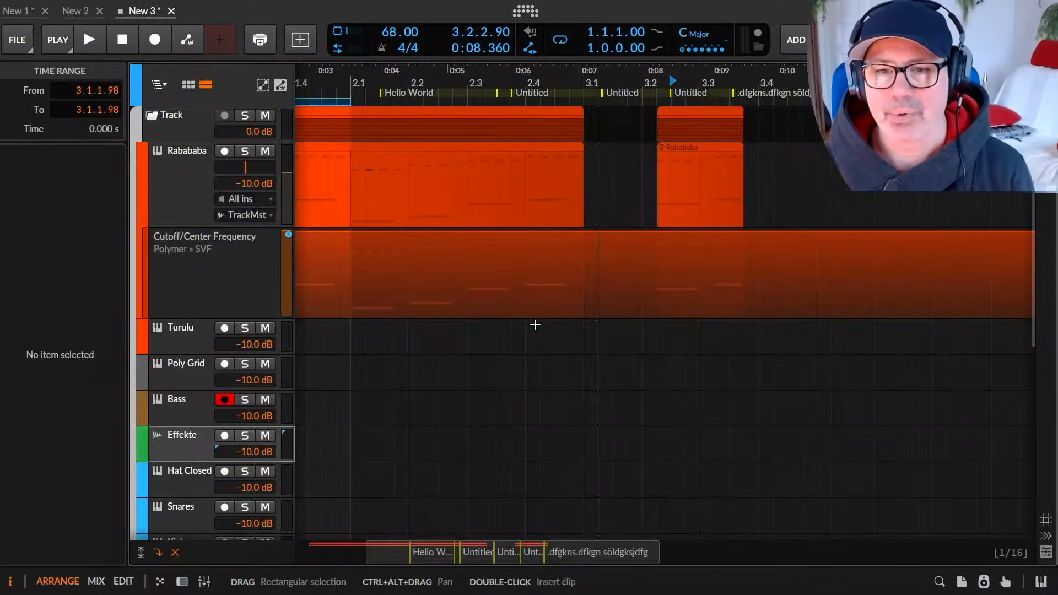
# Insert a default-named cue marker at 2.4.2.80, and open the Hello World marker's name for editing without changing it.
pyautogui.click(601, 197)
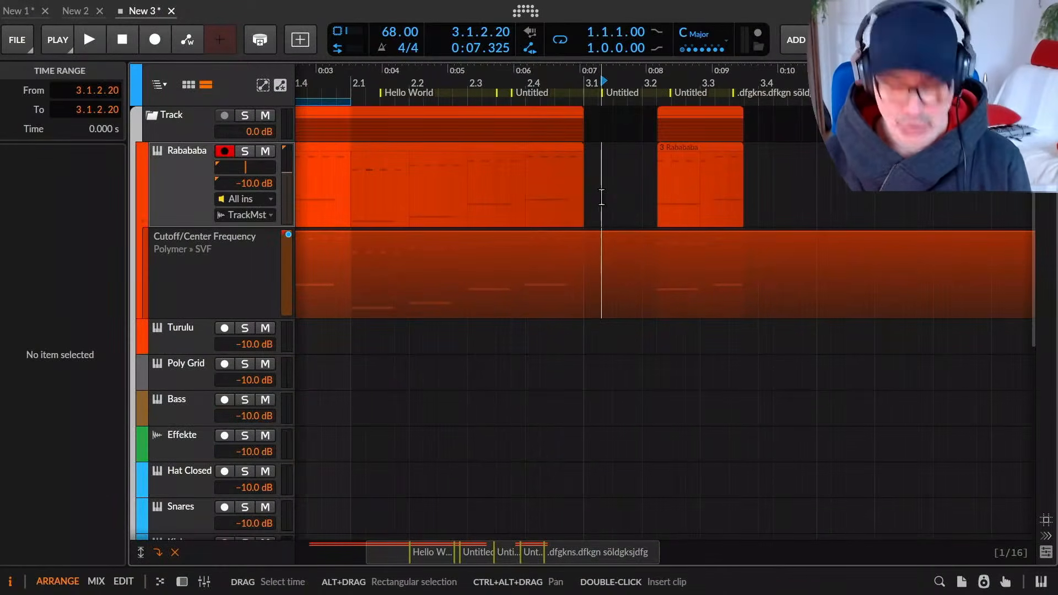
pyautogui.click(531, 188)
pyautogui.click(552, 187)
pyautogui.press('m')
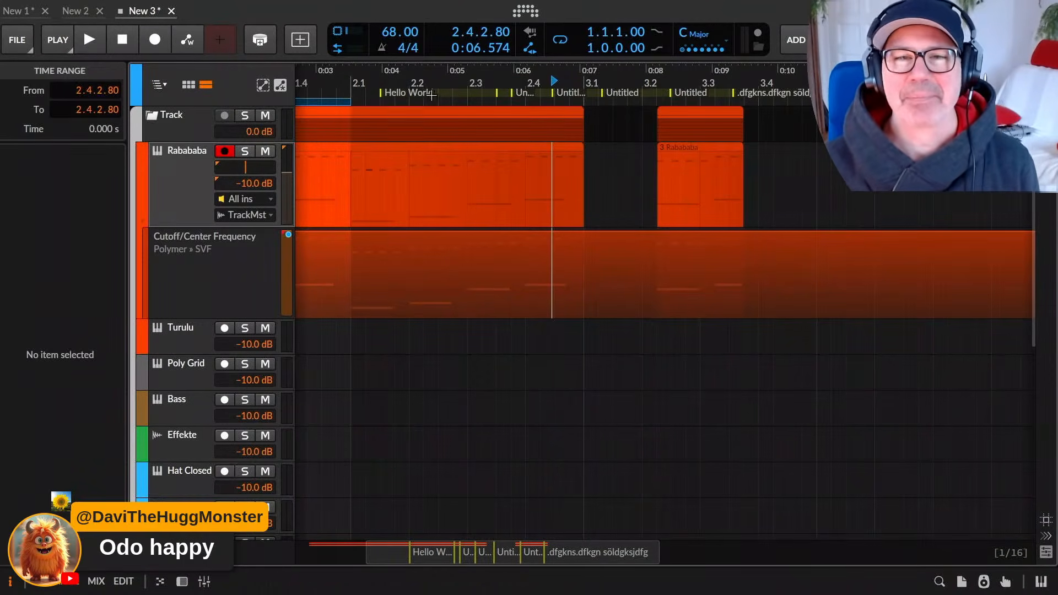
pyautogui.doubleClick(397, 92)
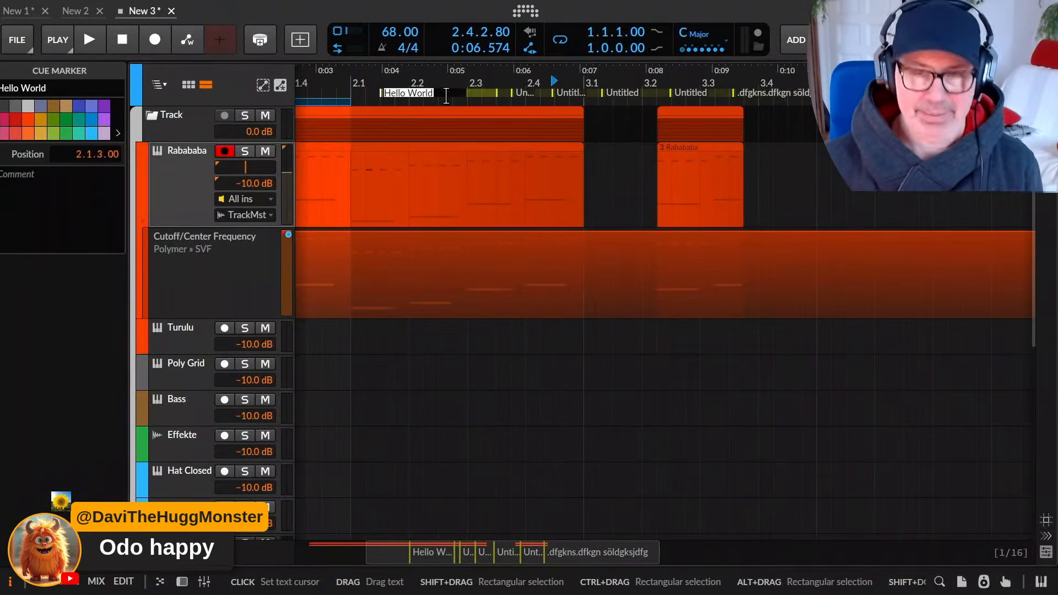
pyautogui.press('Escape')
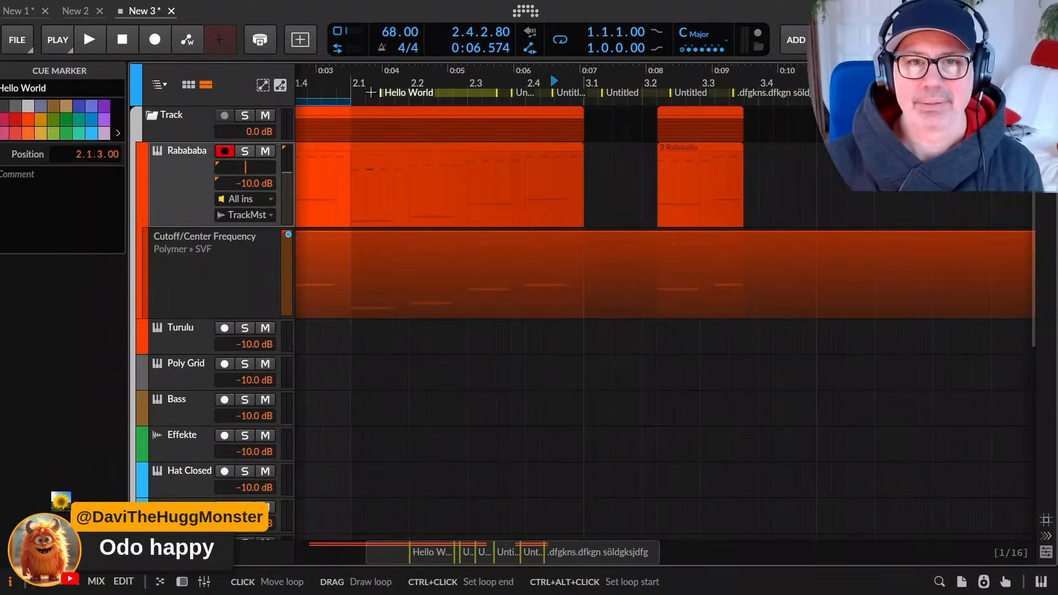
# Switch to the release notes and reread the entry on creating an Arranger cue marker directly in the rename state.
pyautogui.hotkey('alt', 'Tab')
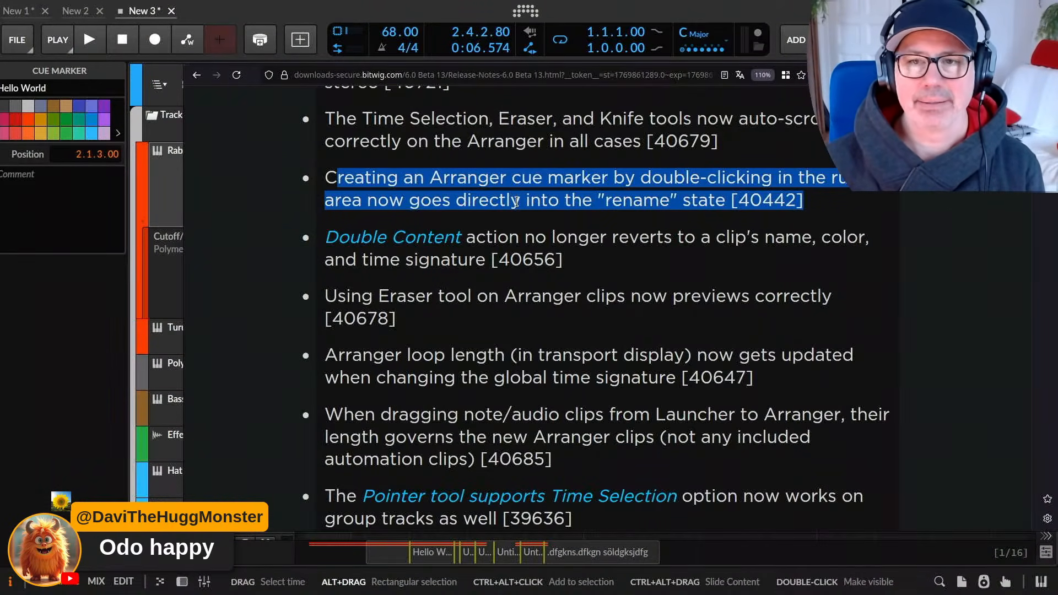
pyautogui.click(559, 199)
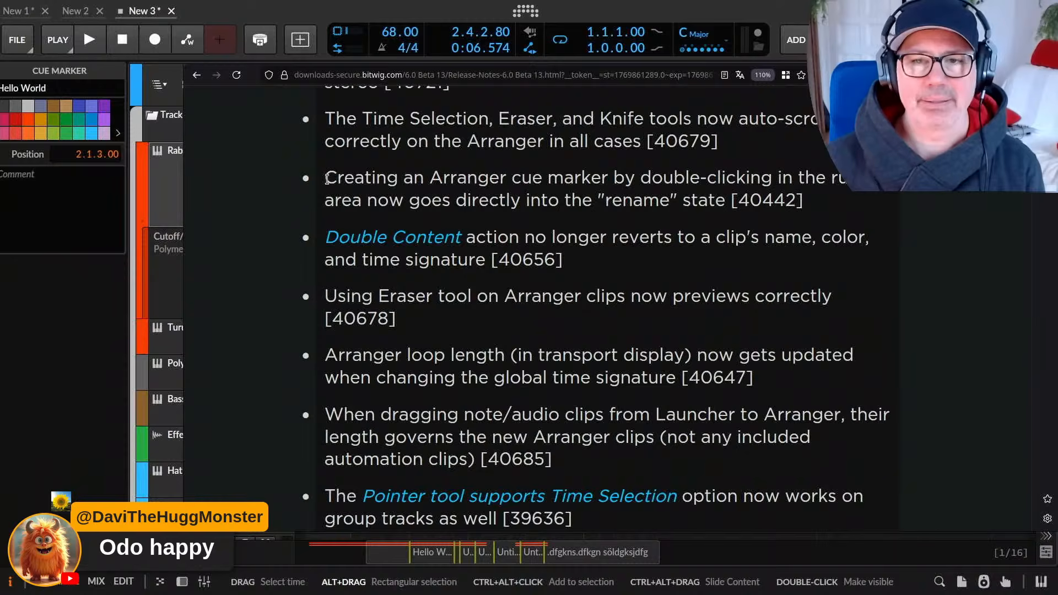
pyautogui.moveTo(327, 179); pyautogui.dragTo(862, 209)
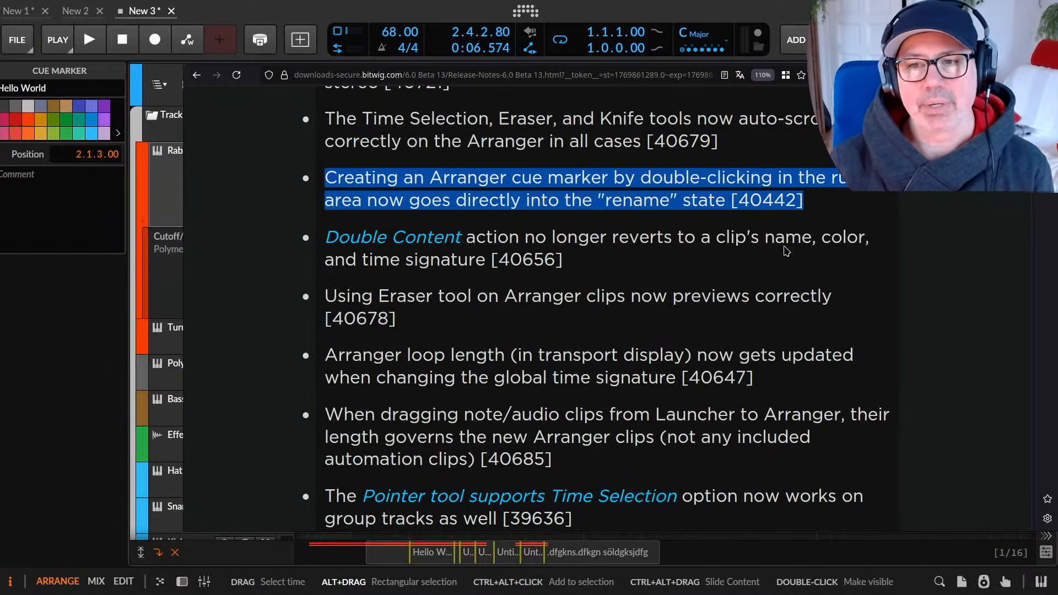
pyautogui.click(600, 260)
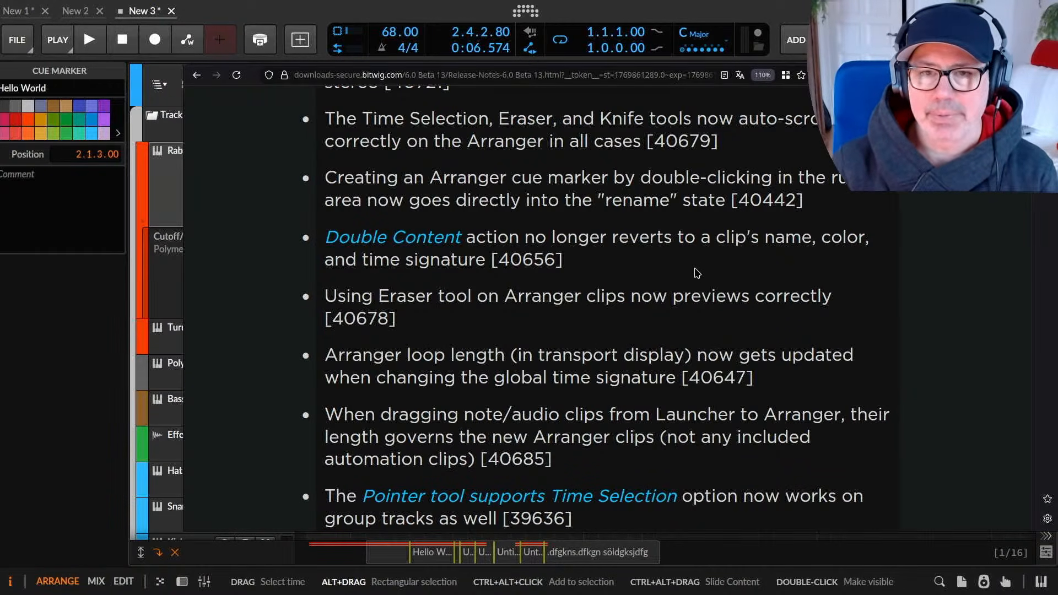
# In Bitwig Studio, apply Double Content to the Arranger note clip that starts at bar 1.
pyautogui.hotkey('alt', 'Tab')
pyautogui.moveTo(468, 165); pyautogui.dragTo(558, 165)
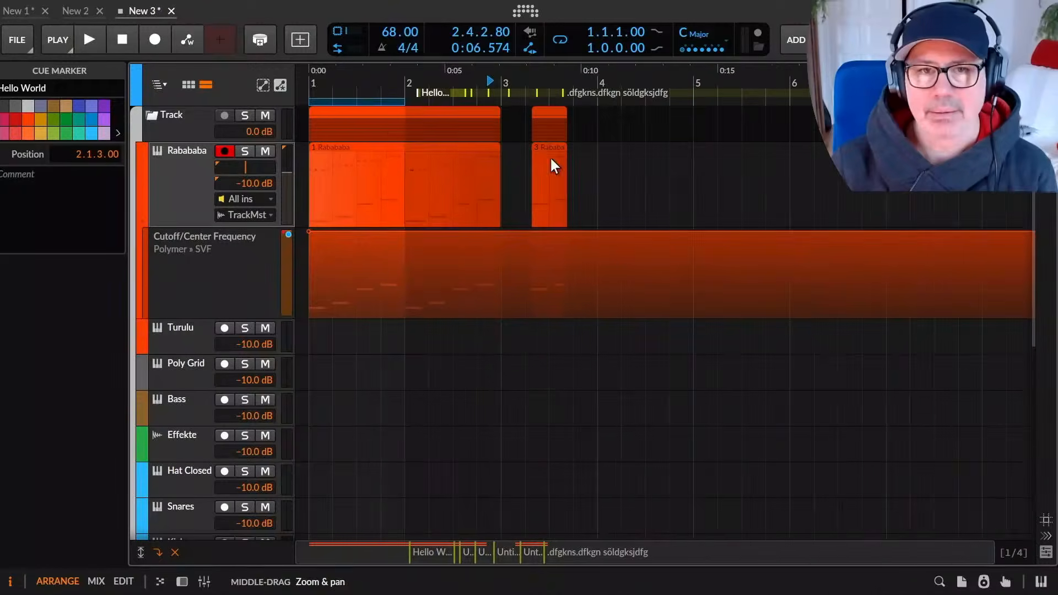
pyautogui.rightClick(386, 144)
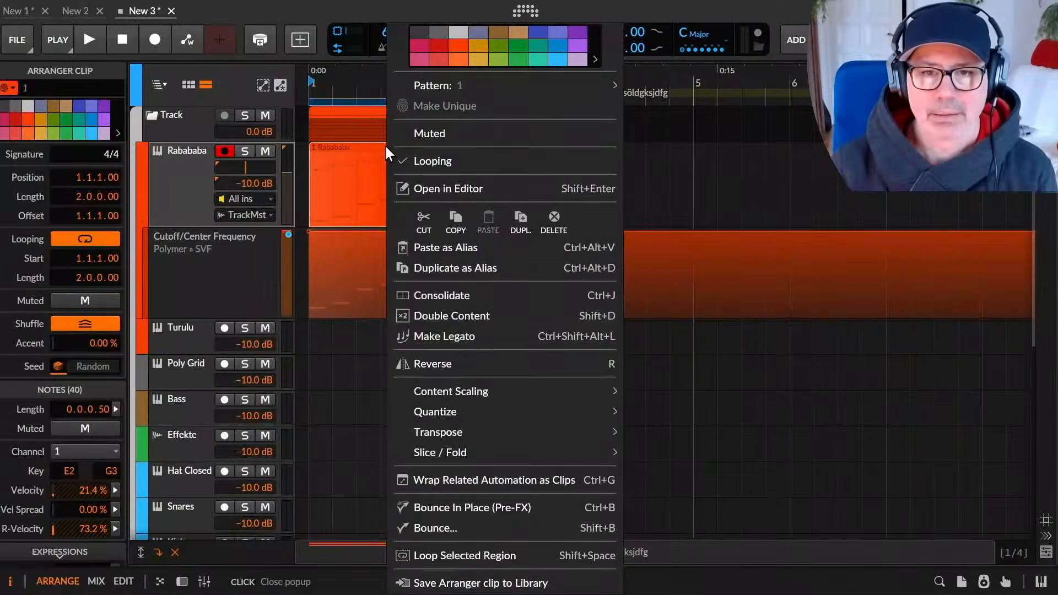
pyautogui.click(532, 315)
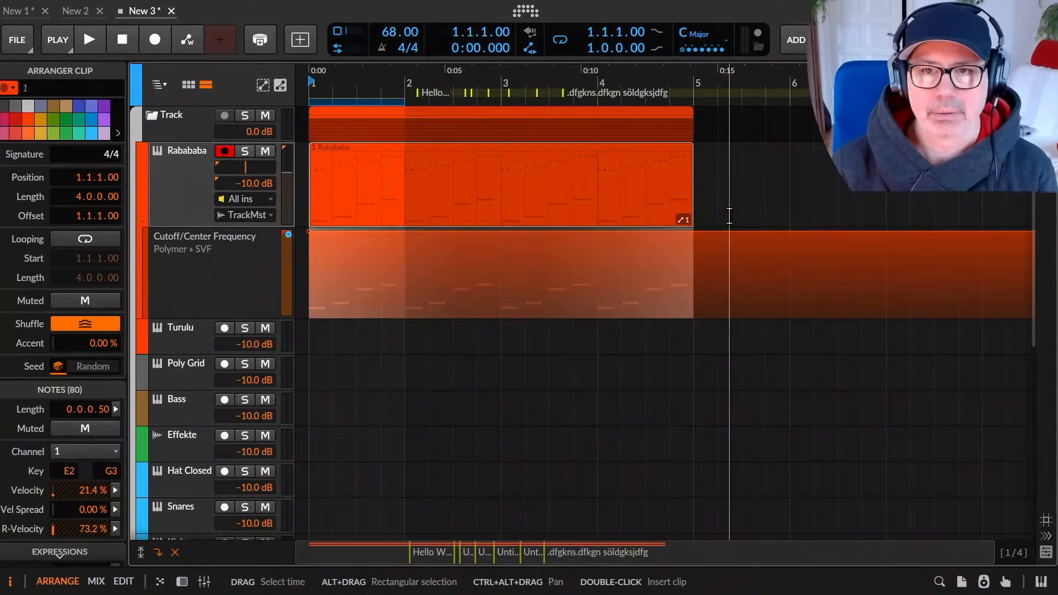
# In the release notes, reread the Double Content entry about a clip's name, color and time signature.
pyautogui.hotkey('alt', 'Tab')
pyautogui.moveTo(455, 242); pyautogui.dragTo(843, 233)
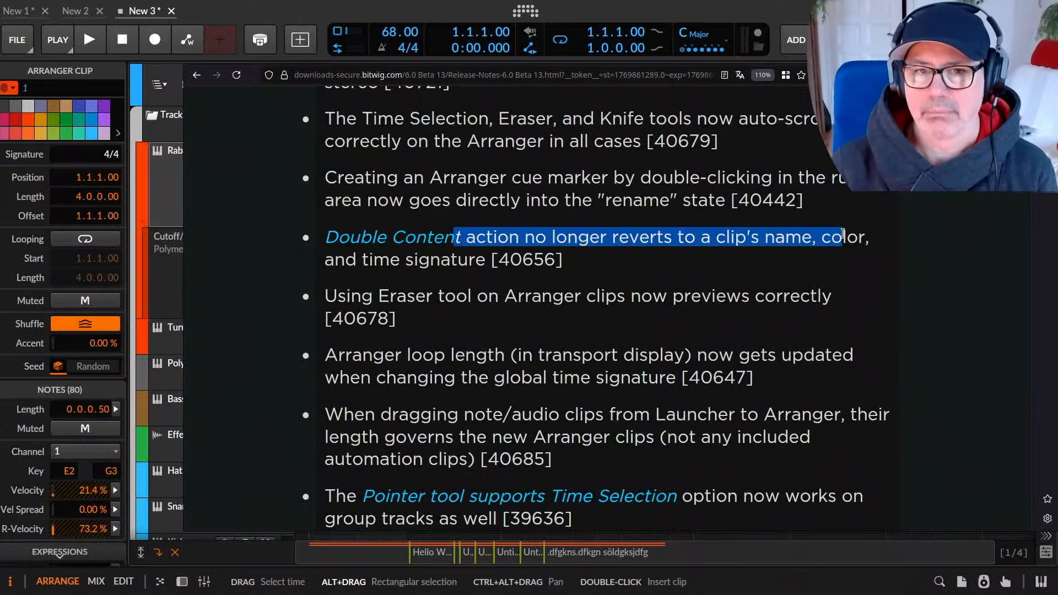
pyautogui.click(375, 288)
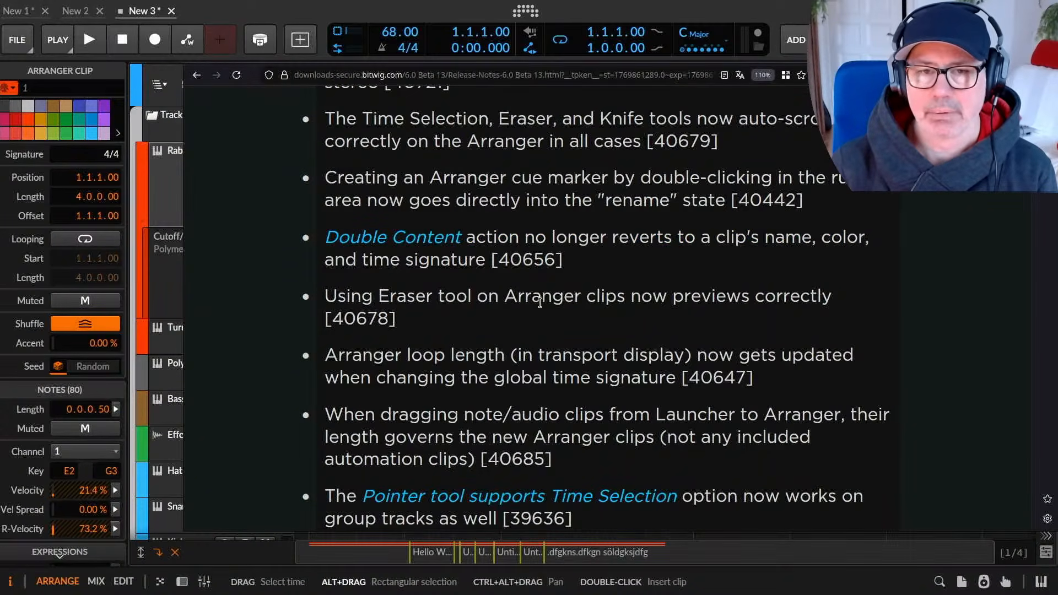
# In Bitwig Studio, open the doubled clip in the note editor, select the four E3 notes at bar 2 and check the available note commands.
pyautogui.hotkey('alt', 'Tab')
pyautogui.doubleClick(393, 145)
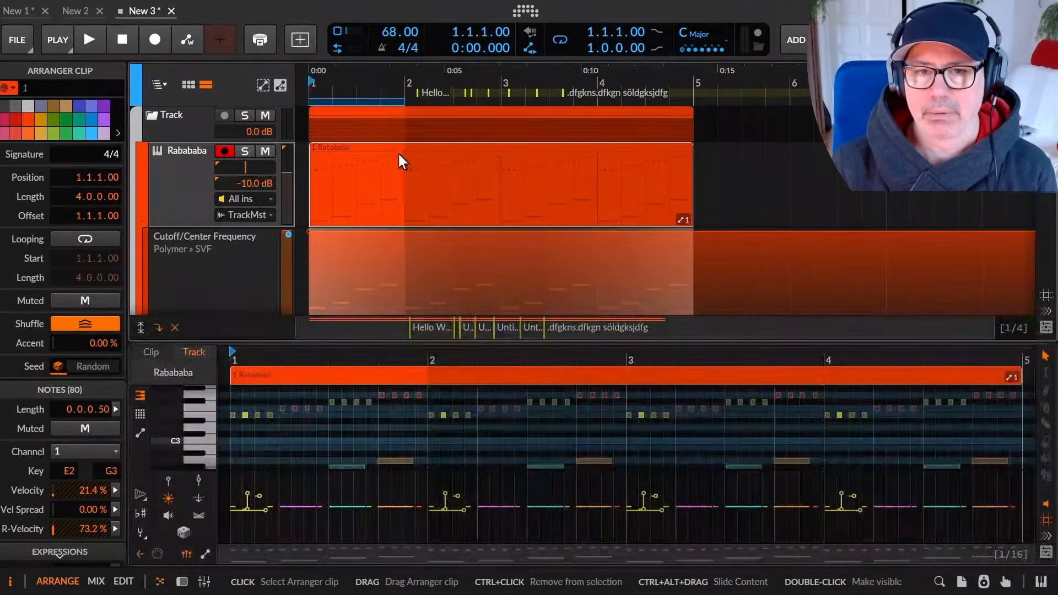
pyautogui.moveTo(354, 411); pyautogui.dragTo(577, 435)
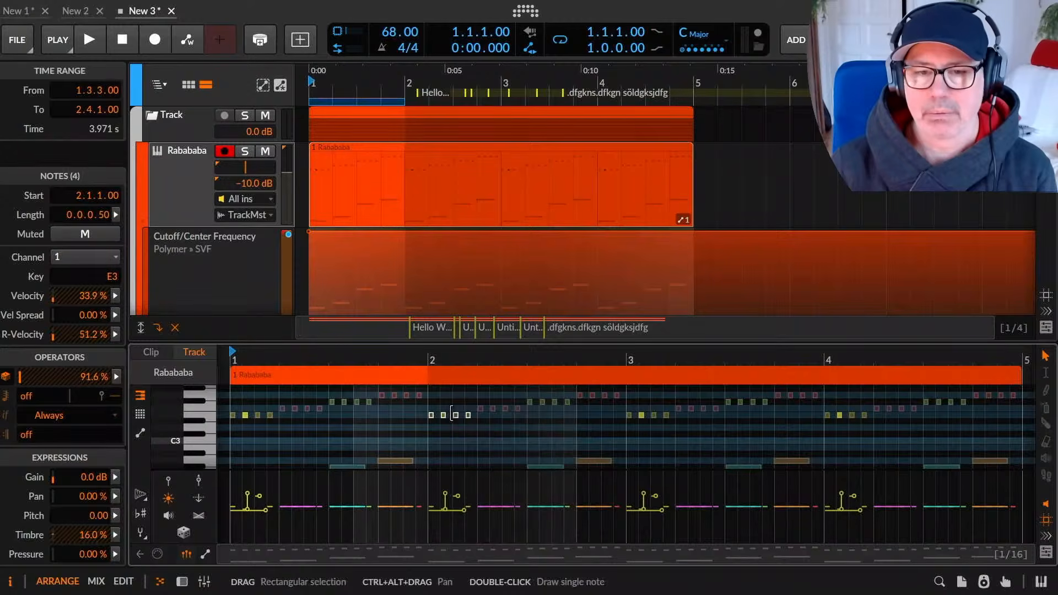
pyautogui.rightClick(449, 408)
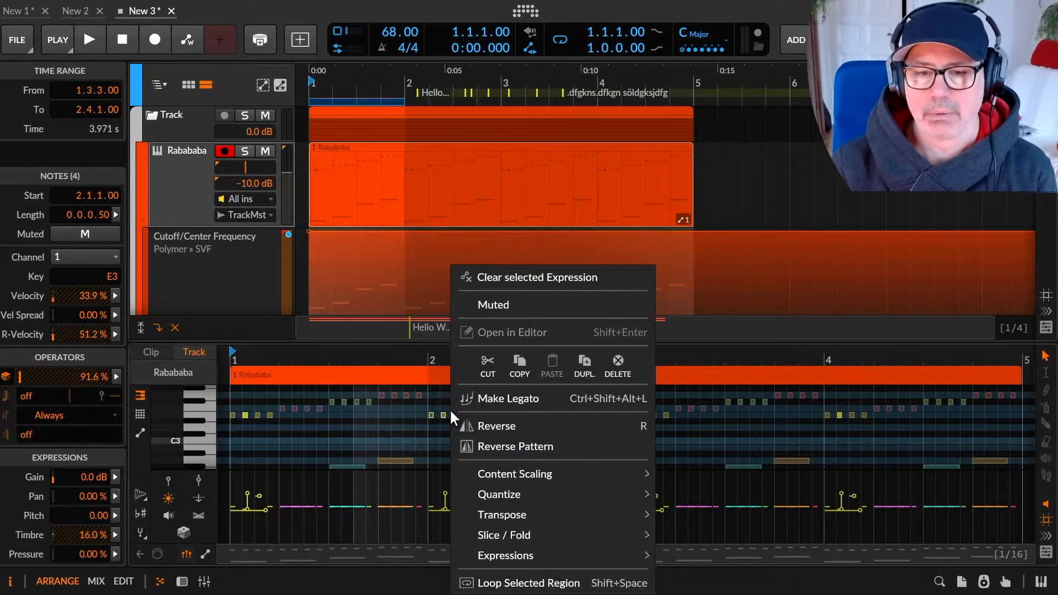
pyautogui.click(424, 427)
# Make a time selection from 1.4.2.53 to 2.4.4.53 in the note editor and duplicate it.
pyautogui.press('2')
pyautogui.moveTo(398, 458); pyautogui.dragTo(619, 456)
pyautogui.rightClick(502, 441)
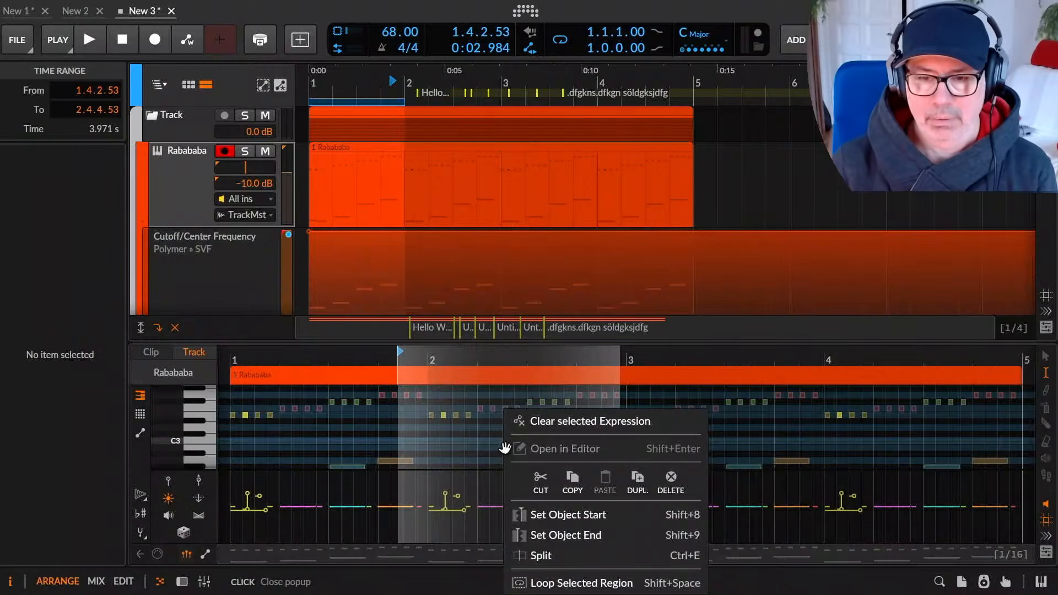
pyautogui.click(637, 479)
# Read the release note on Eraser tool previews, and try editing tools on the doubled Arranger clip in Bitwig Studio.
pyautogui.hotkey('alt', 'Tab')
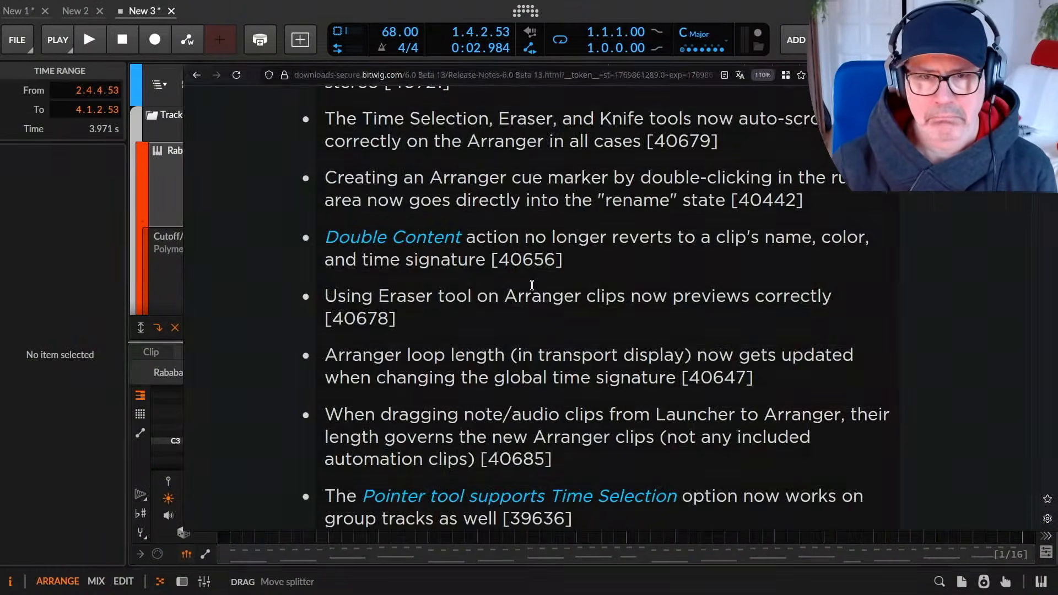
pyautogui.moveTo(330, 300); pyautogui.dragTo(831, 293)
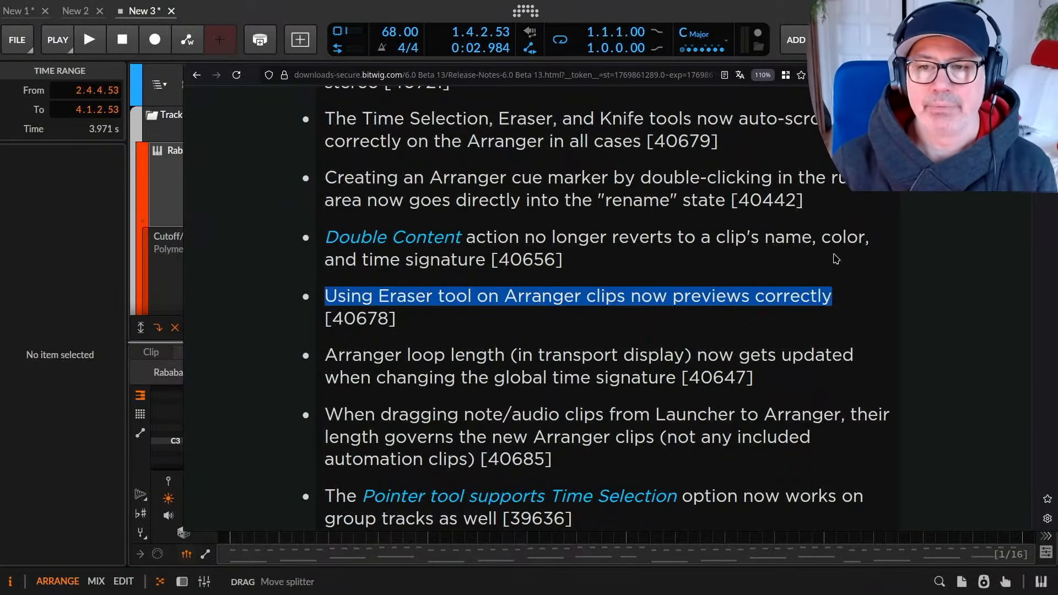
pyautogui.hotkey('alt', 'Tab')
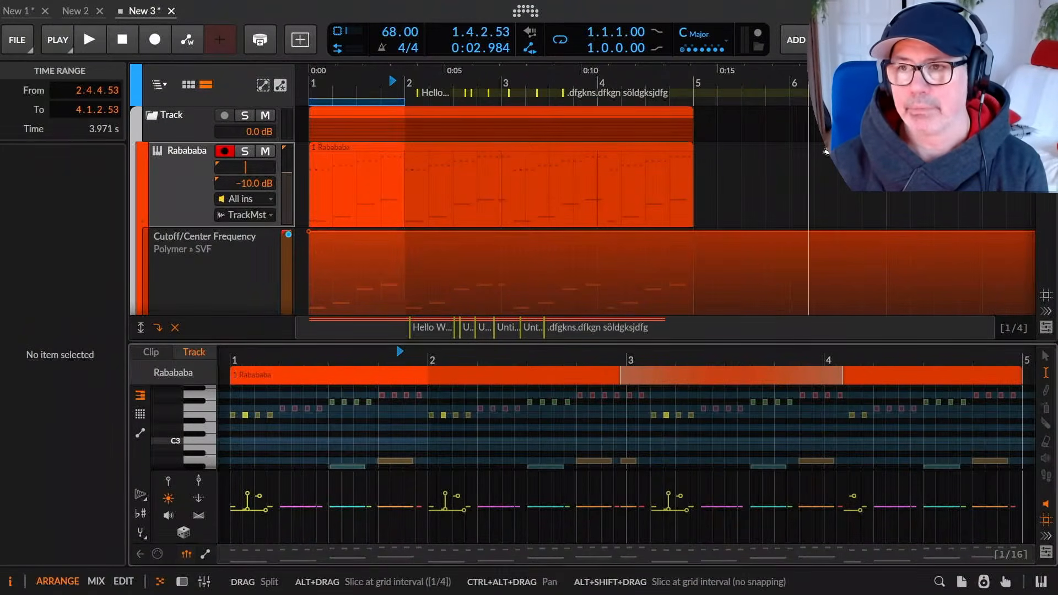
pyautogui.click(505, 160)
pyautogui.click(574, 166)
# In the release notes, read the entries on Arranger loop length and on clips brought from the Launcher to the Arranger.
pyautogui.hotkey('alt', 'Tab')
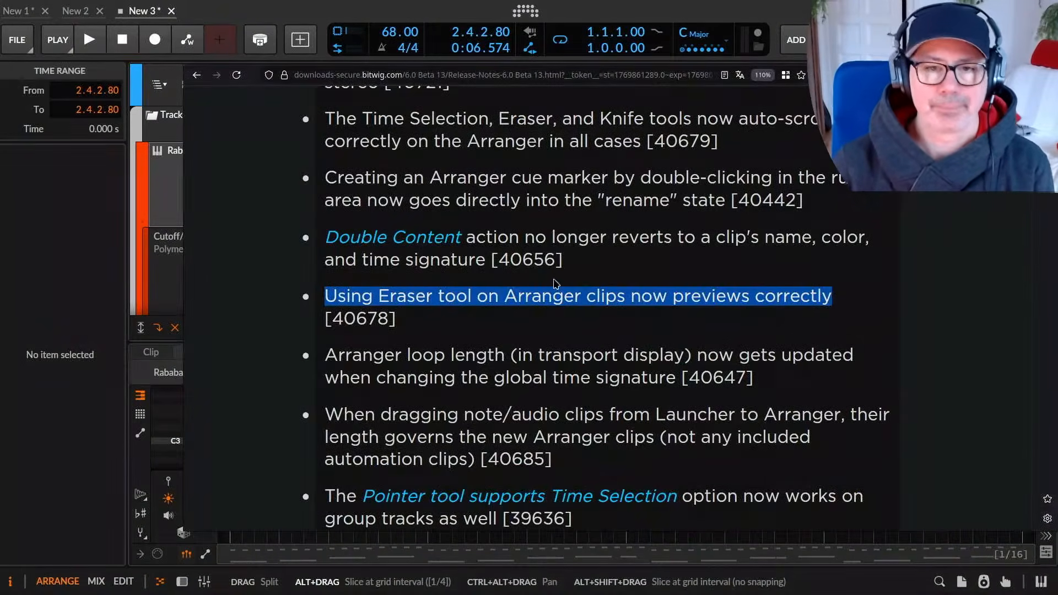
pyautogui.scroll(-3, 434, 343)
pyautogui.moveTo(324, 138); pyautogui.dragTo(824, 161)
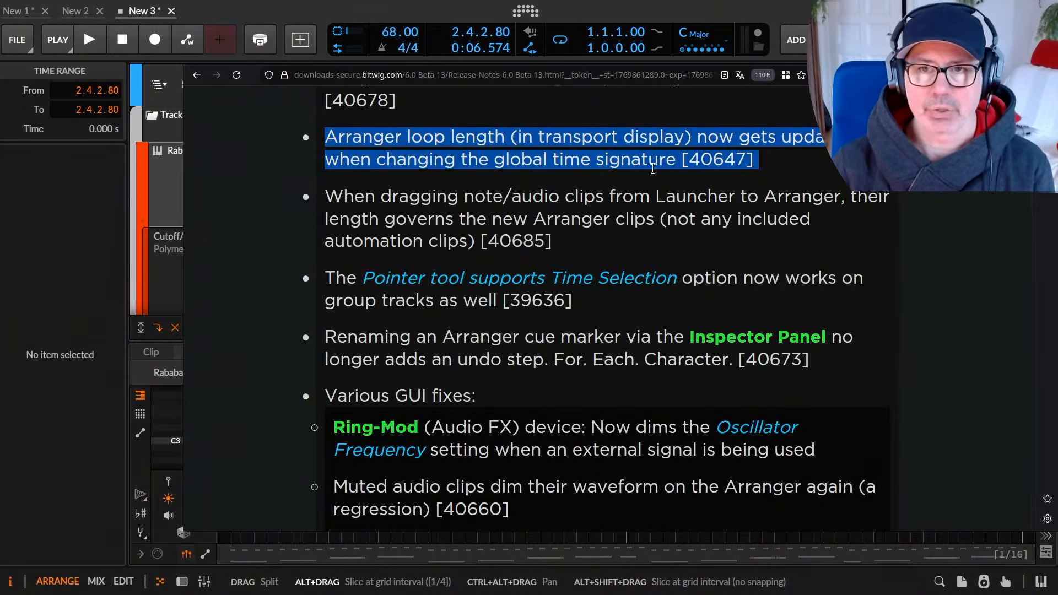
pyautogui.moveTo(327, 195); pyautogui.dragTo(745, 242)
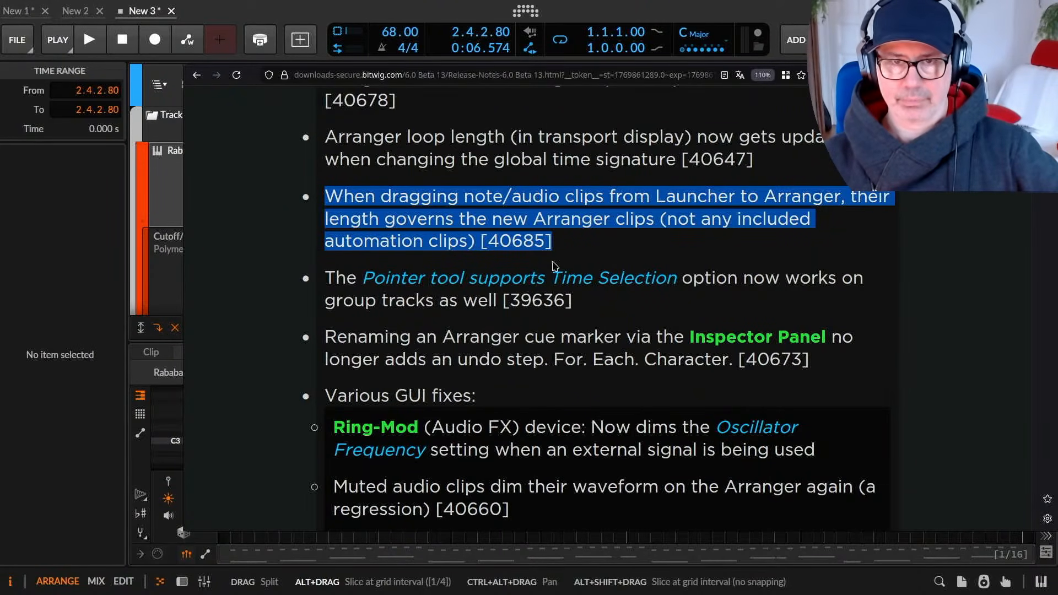
# Translate the word "governs" into German with DeepL and reread the Launcher-to-Arranger clip length entry.
pyautogui.doubleClick(427, 218)
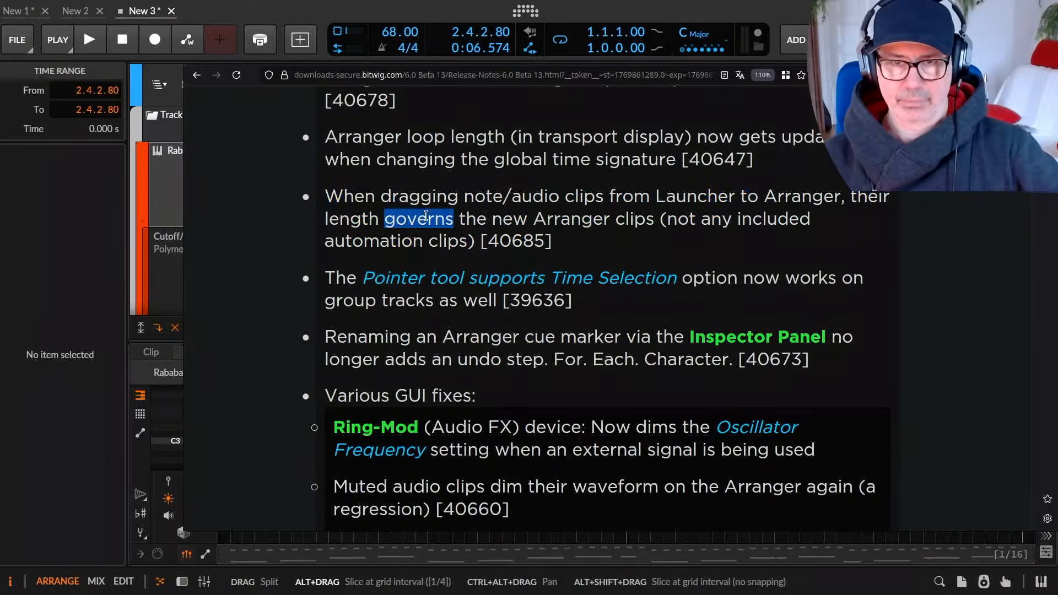
pyautogui.rightClick(425, 216)
pyautogui.moveTo(549, 406)
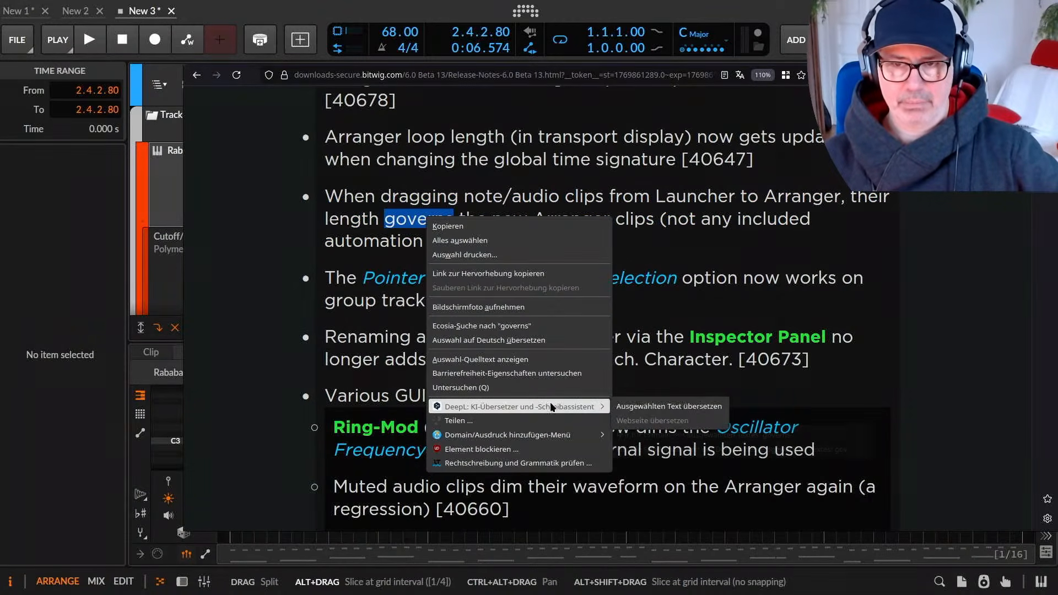
pyautogui.click(628, 406)
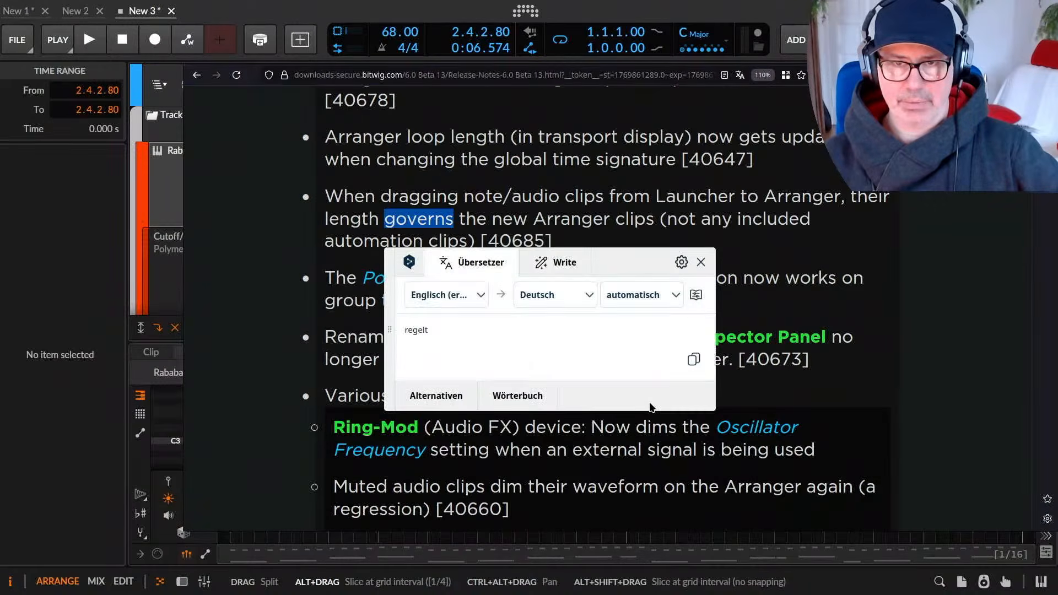
pyautogui.click(670, 216)
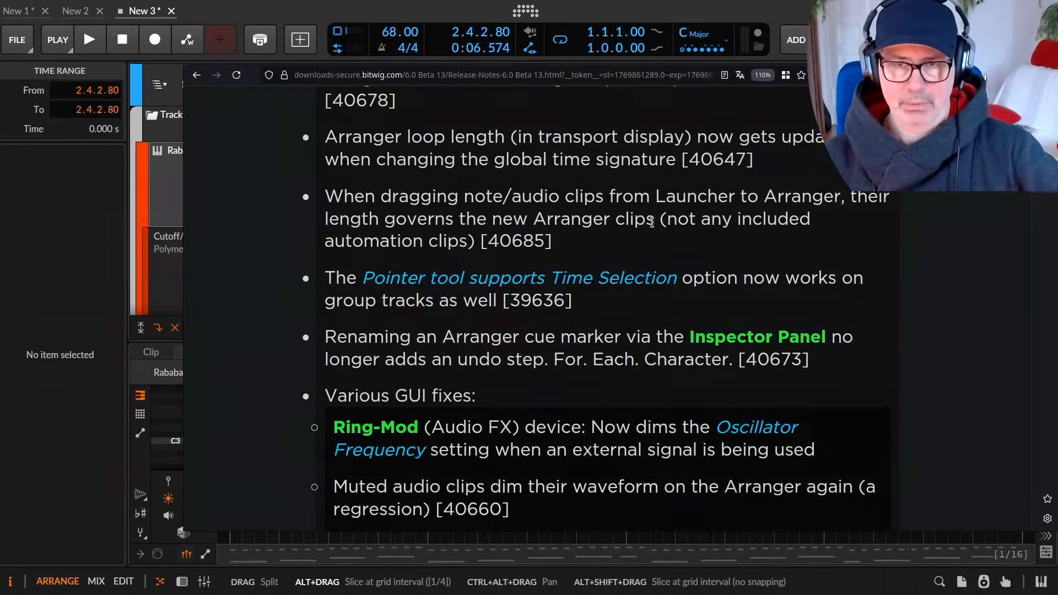
pyautogui.moveTo(355, 219); pyautogui.dragTo(774, 220)
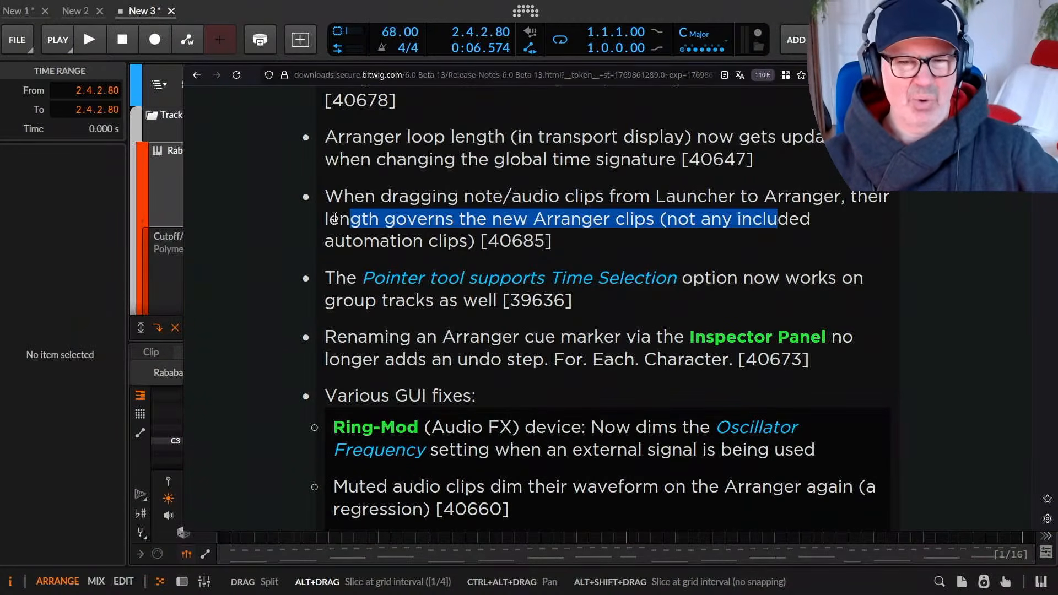
# In Bitwig Studio, turn off looping on Launcher clip S1, move its stop position, and place the clip in the Arranger at bar 2.
pyautogui.moveTo(330, 198); pyautogui.dragTo(580, 219)
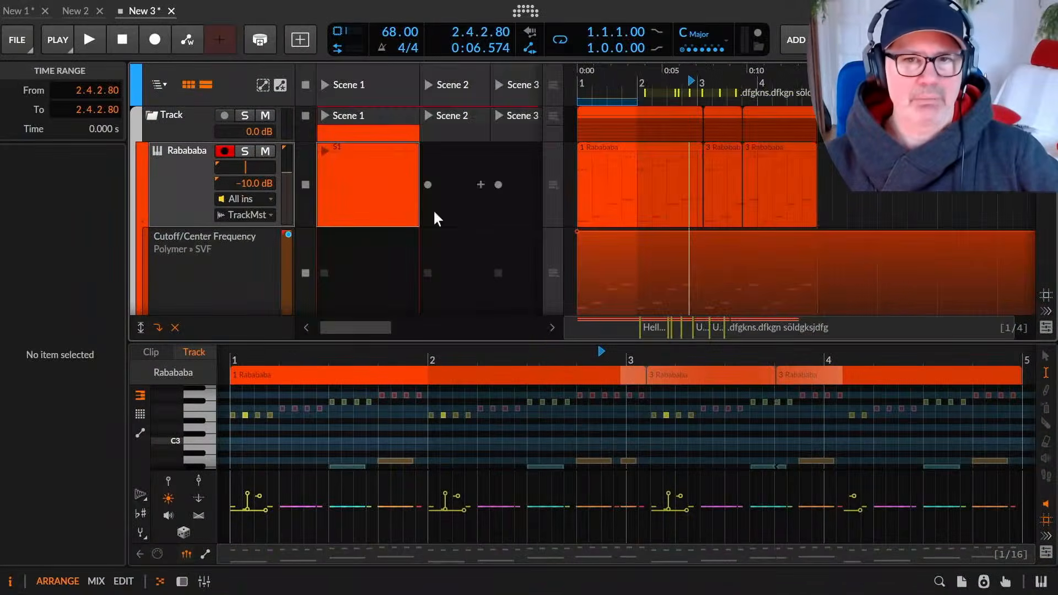
pyautogui.click(349, 144)
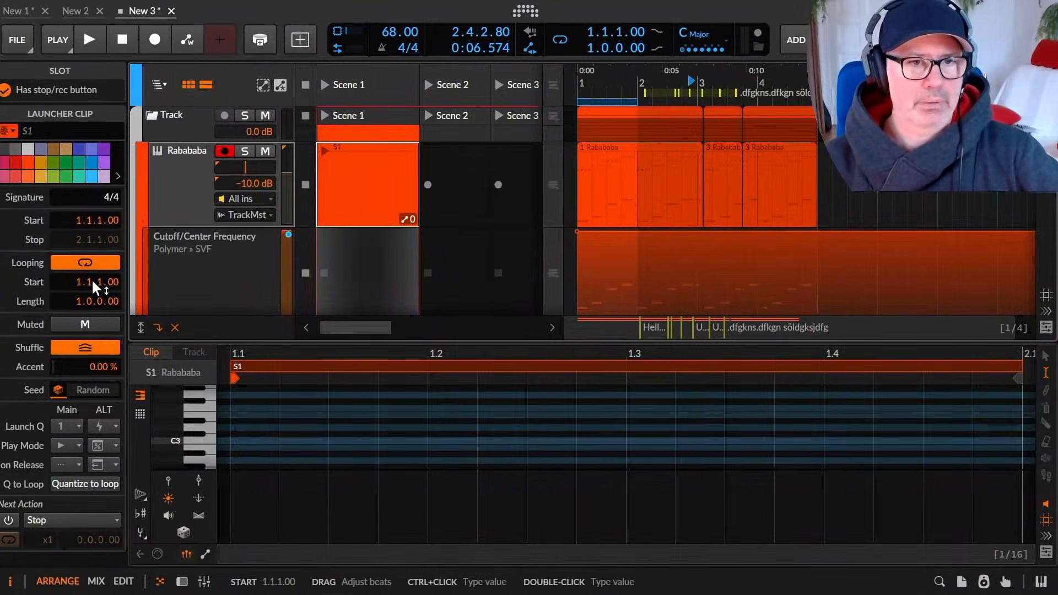
pyautogui.click(95, 262)
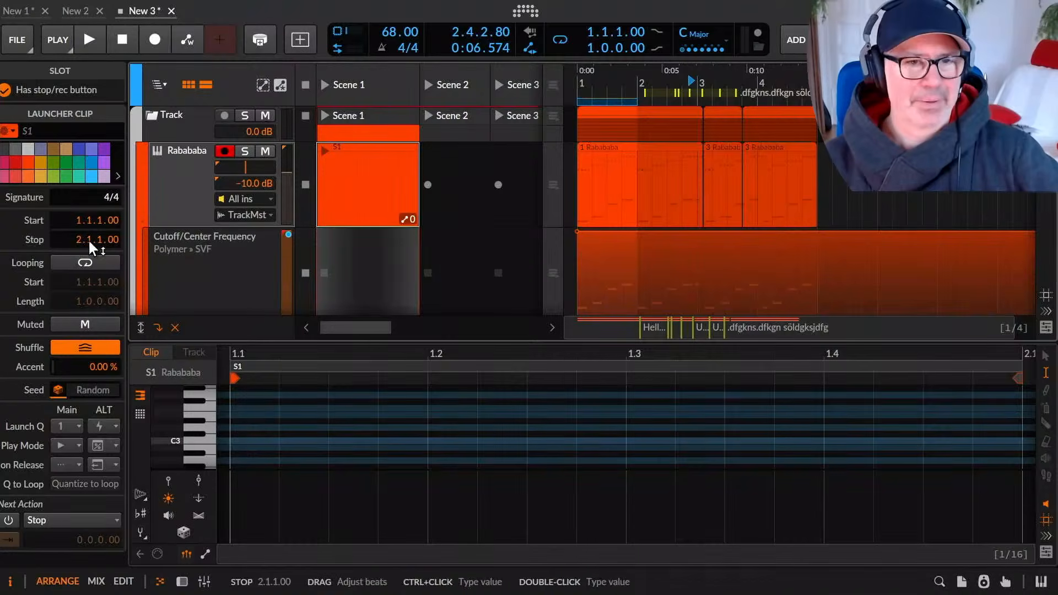
pyautogui.moveTo(88, 239); pyautogui.dragTo(88, 222)
pyautogui.moveTo(361, 148); pyautogui.dragTo(655, 160)
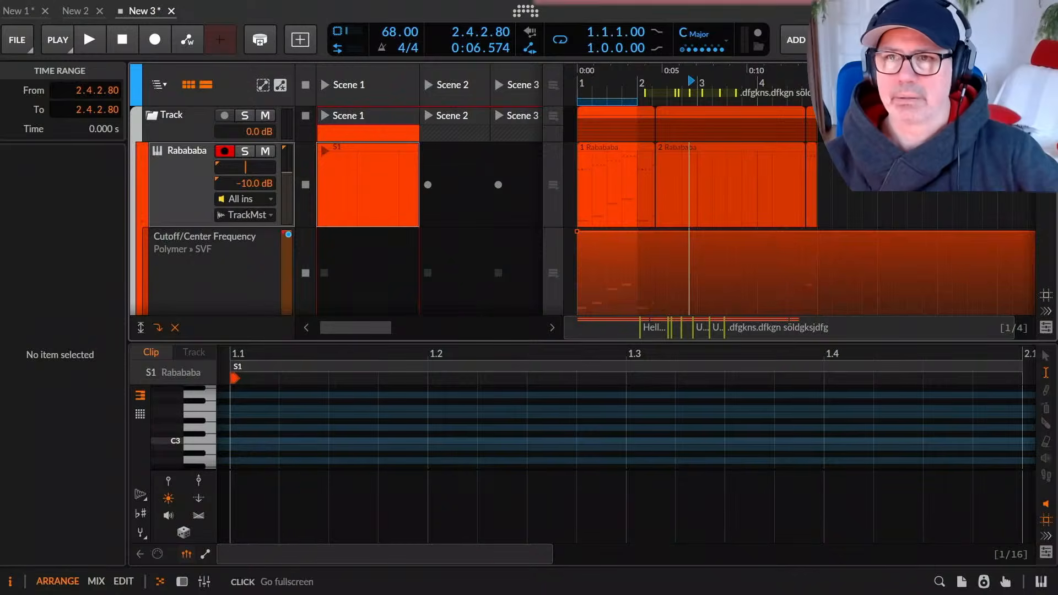
# Read the release note on Pointer tool Time Selection, and select time from 2.3.1.00 to 3.3.1.00 on Bitwig Studio's group track.
pyautogui.click(618, 14)
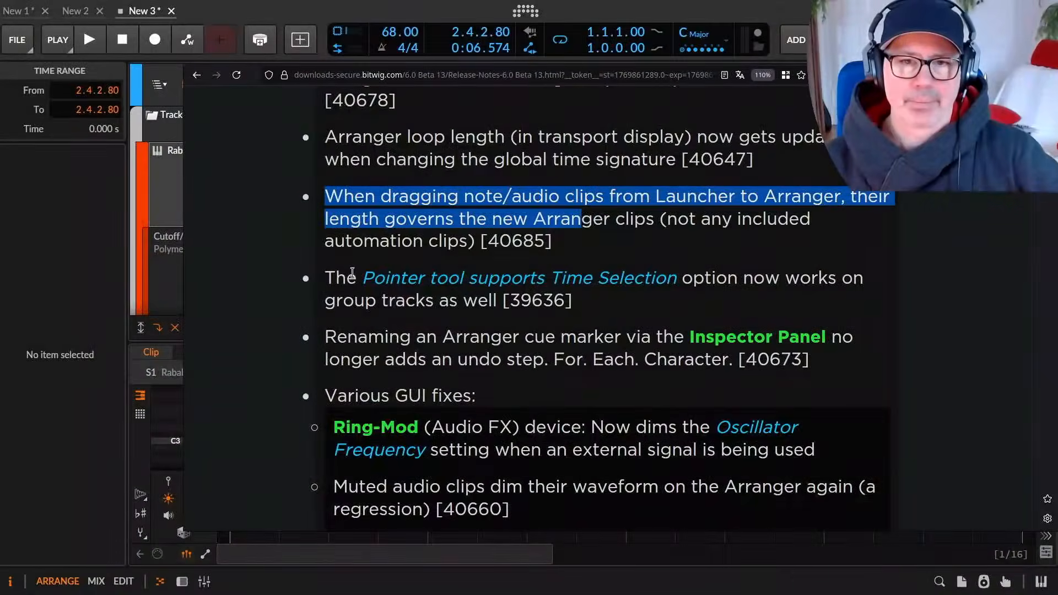
pyautogui.moveTo(326, 277); pyautogui.dragTo(866, 304)
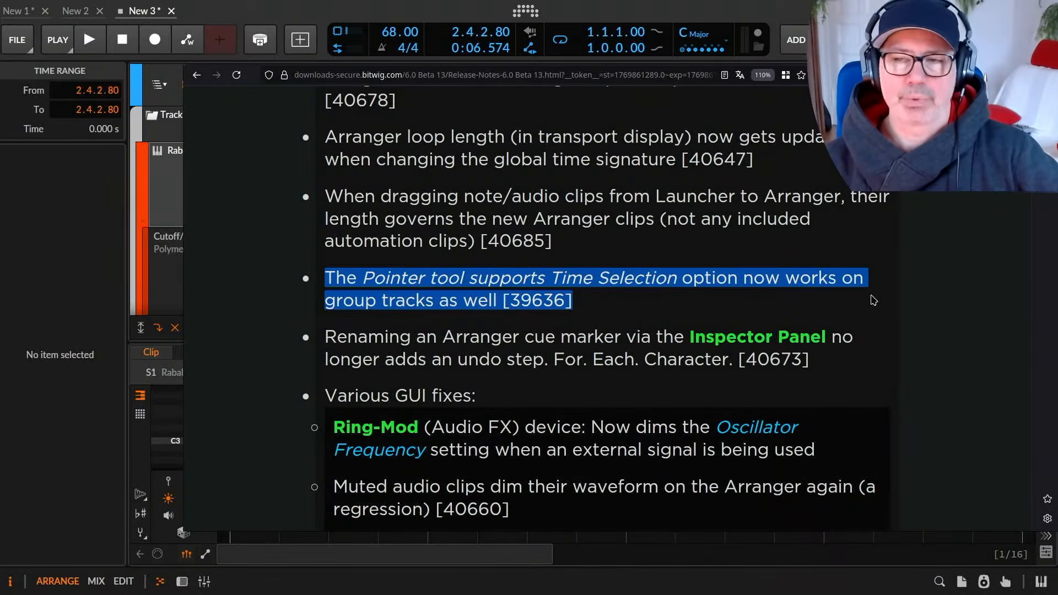
pyautogui.hotkey('alt', 'Tab')
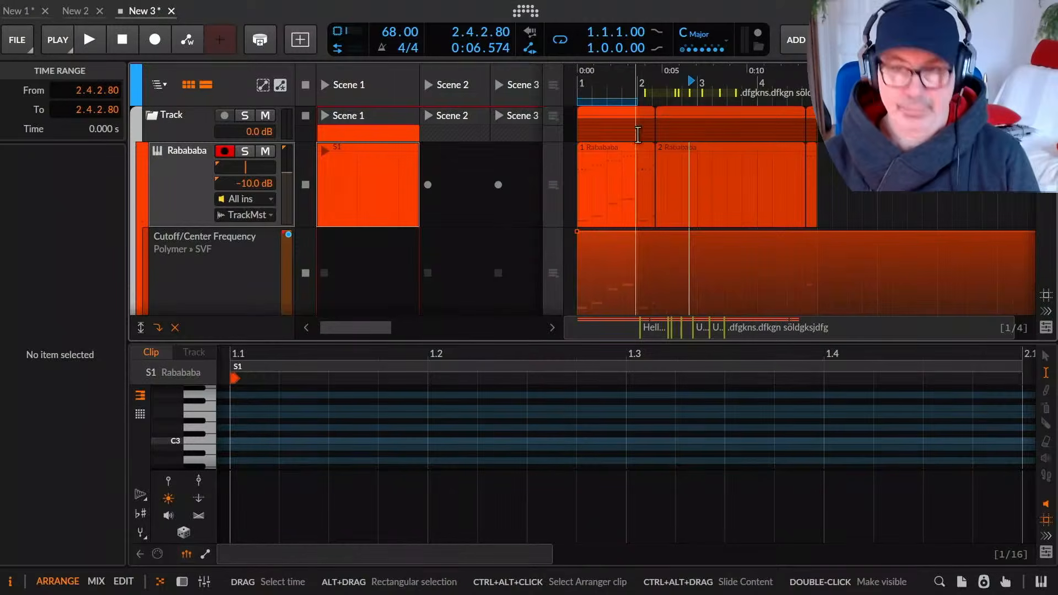
pyautogui.moveTo(697, 120); pyautogui.dragTo(771, 121)
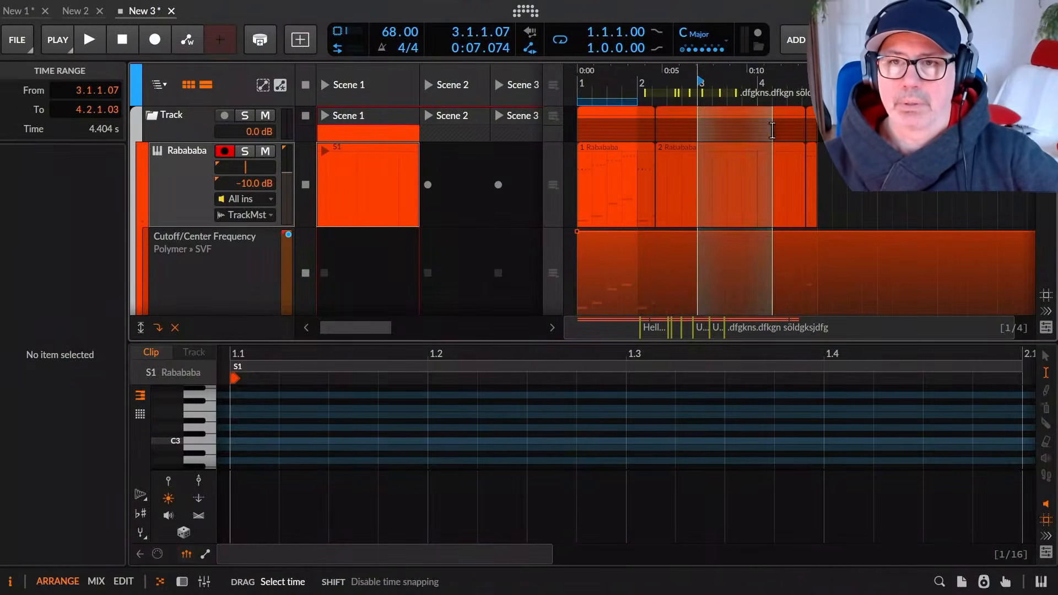
pyautogui.moveTo(669, 114); pyautogui.dragTo(725, 130)
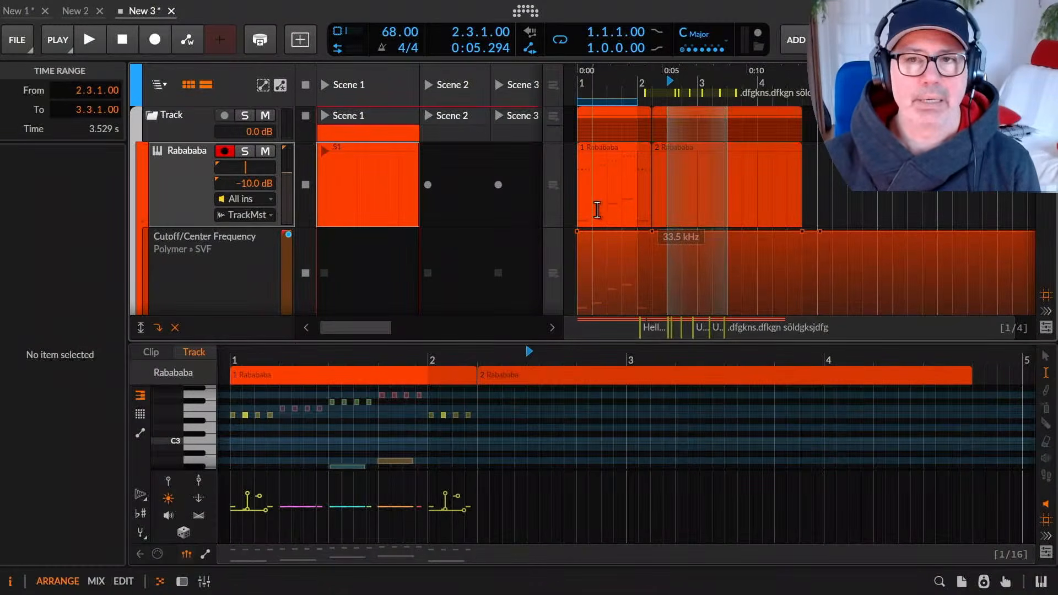
# In the release notes, read the entry on renaming Arranger cue markers and the first GUI fixes.
pyautogui.hotkey('alt', 'Tab')
pyautogui.scroll(-3, 464, 374)
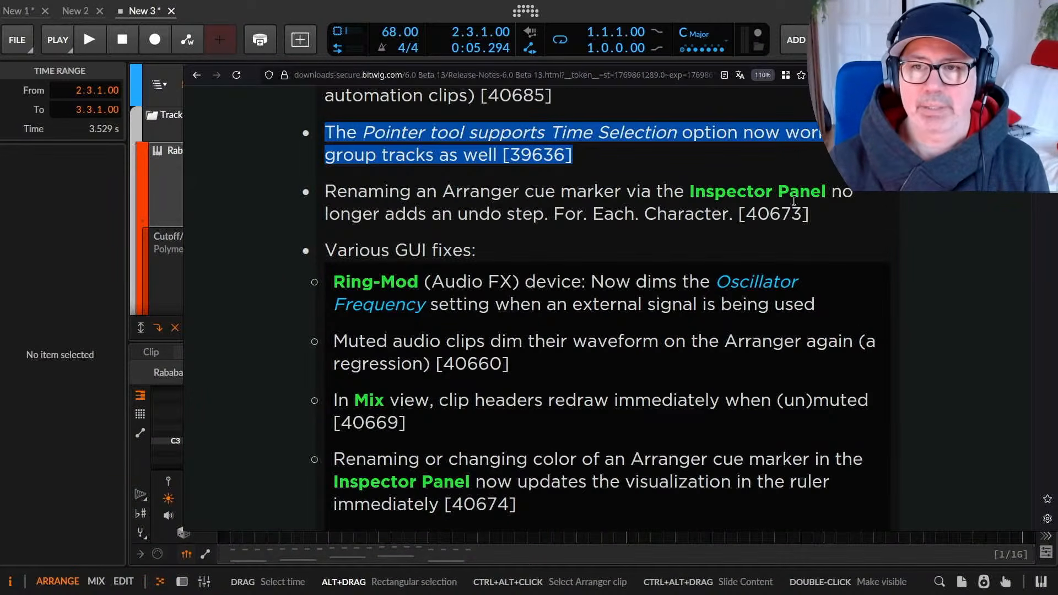
pyautogui.moveTo(405, 214); pyautogui.dragTo(602, 214)
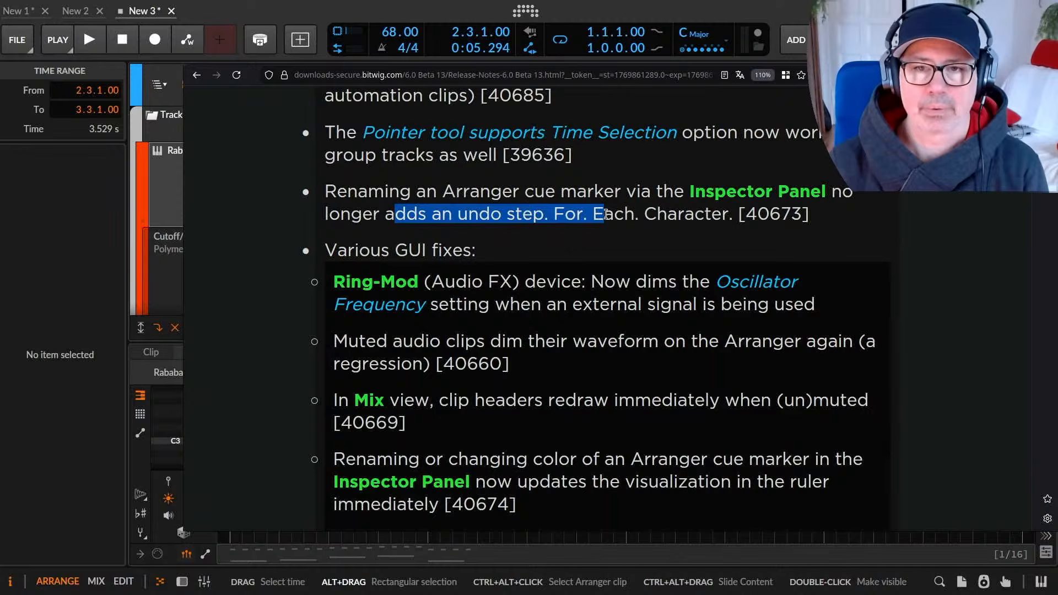
pyautogui.click(630, 248)
pyautogui.scroll(-3, 623, 253)
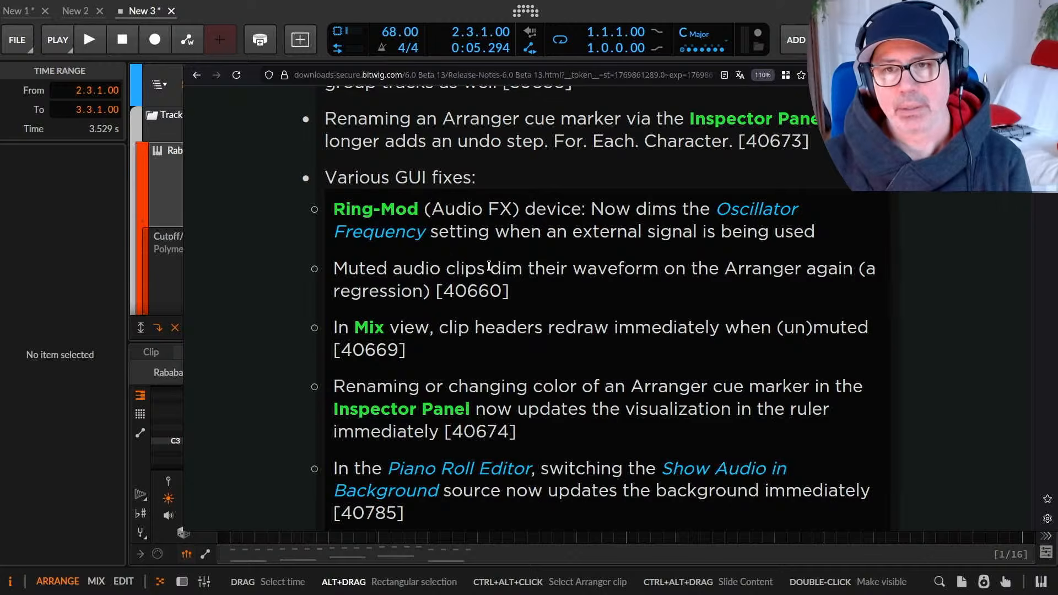
# In Bitwig Studio, collapse the Polymer device on the Rababa track and insert a Ring-Mod device after it.
pyautogui.hotkey('alt', 'Tab')
pyautogui.press('d')
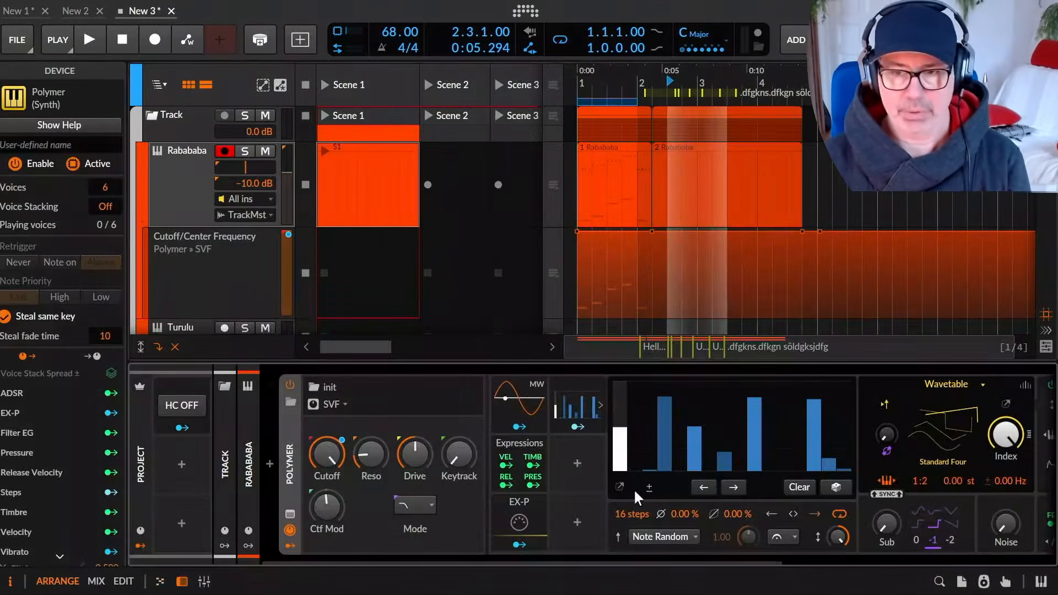
pyautogui.click(290, 531)
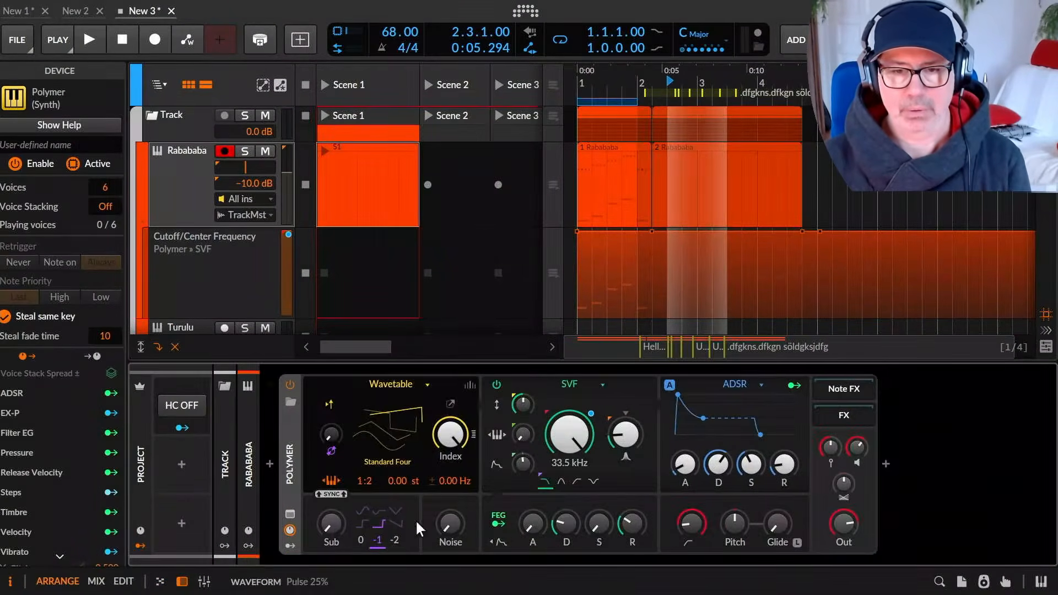
pyautogui.doubleClick(292, 474)
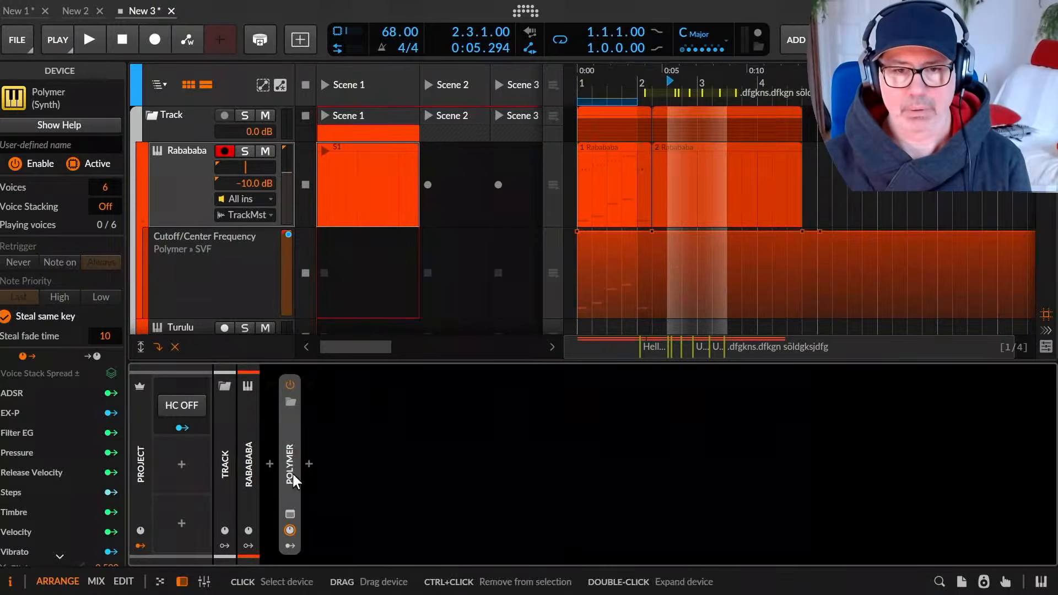
pyautogui.doubleClick(389, 479)
pyautogui.write('ring')
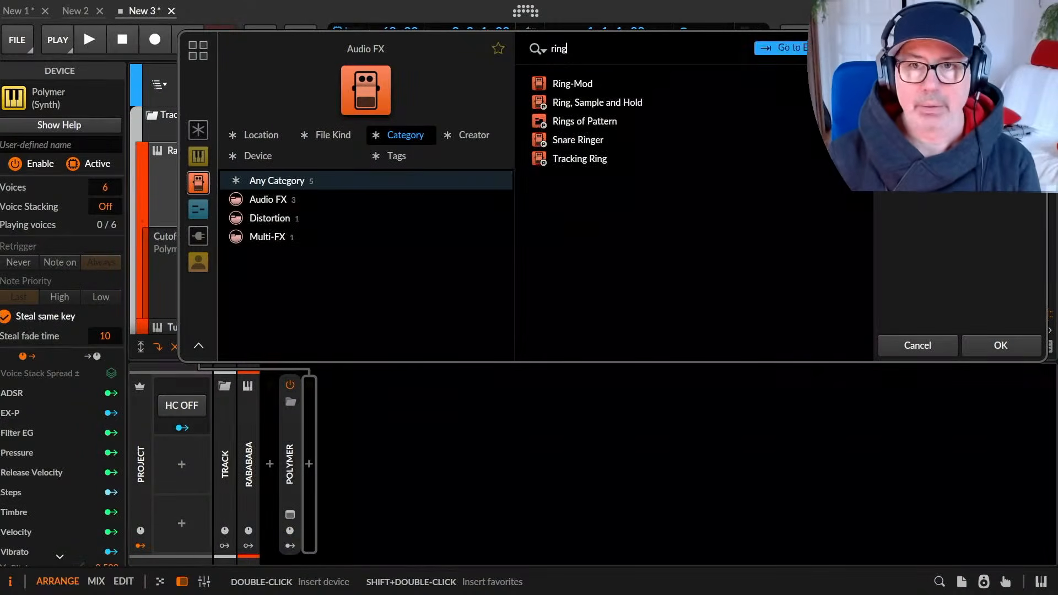
pyautogui.press('Return')
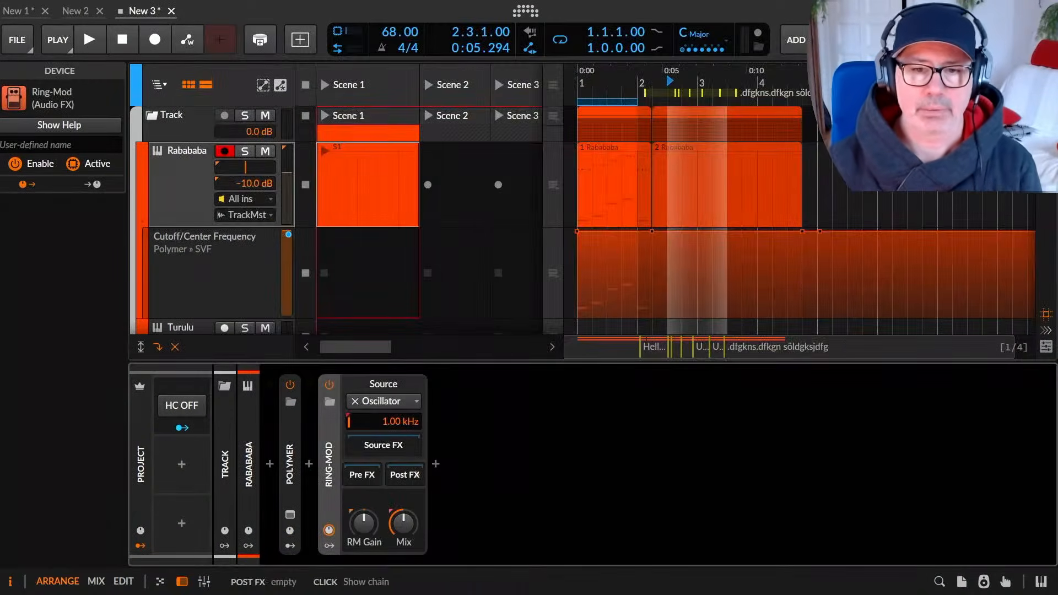
# Set the Ring-Mod source to the Turulu track's PRE signal.
pyautogui.click(402, 399)
pyautogui.moveTo(396, 459)
pyautogui.moveTo(513, 363)
pyautogui.click(603, 359)
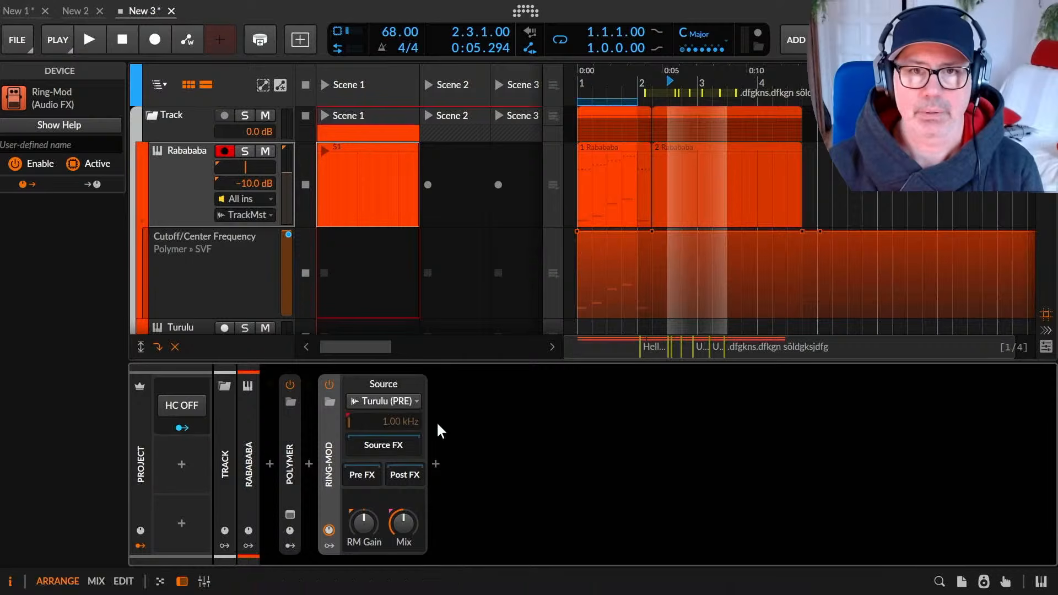
# Read the release note on muted audio clips dimming their waveform, and return to Bitwig Studio.
pyautogui.hotkey('alt', 'Tab')
pyautogui.moveTo(333, 270); pyautogui.dragTo(581, 292)
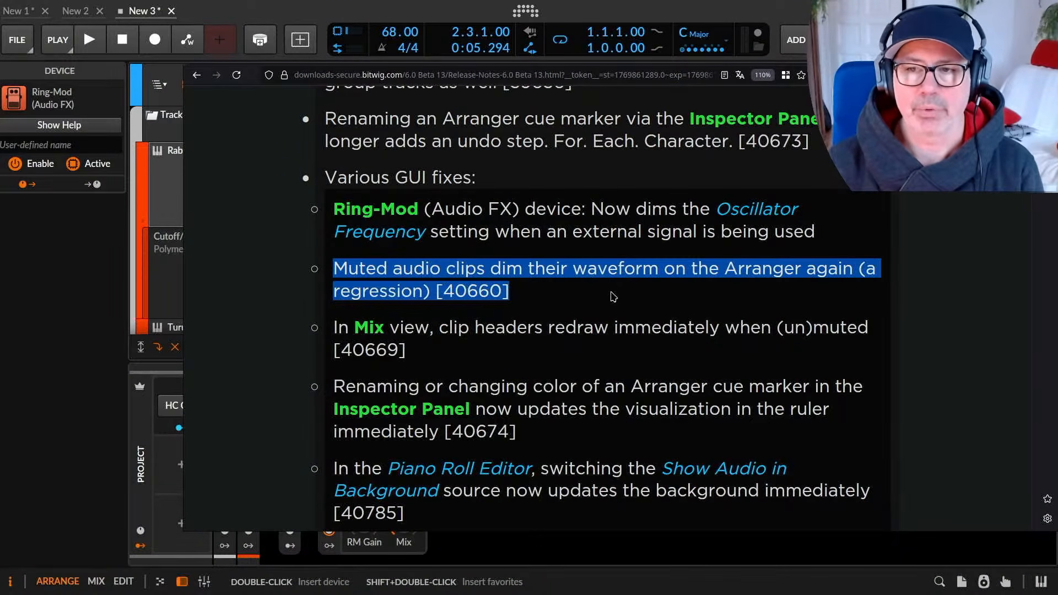
pyautogui.hotkey('alt', 'Tab')
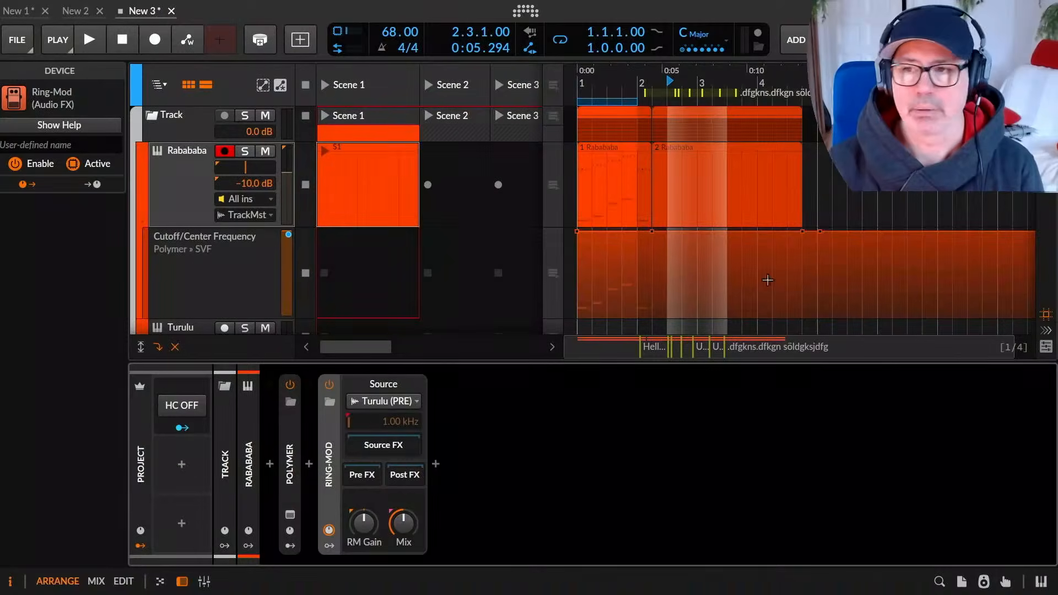
# Hide the Clip Launcher, and add a taller audio track below the Cutoff/Center Frequency automation lane.
pyautogui.click(939, 581)
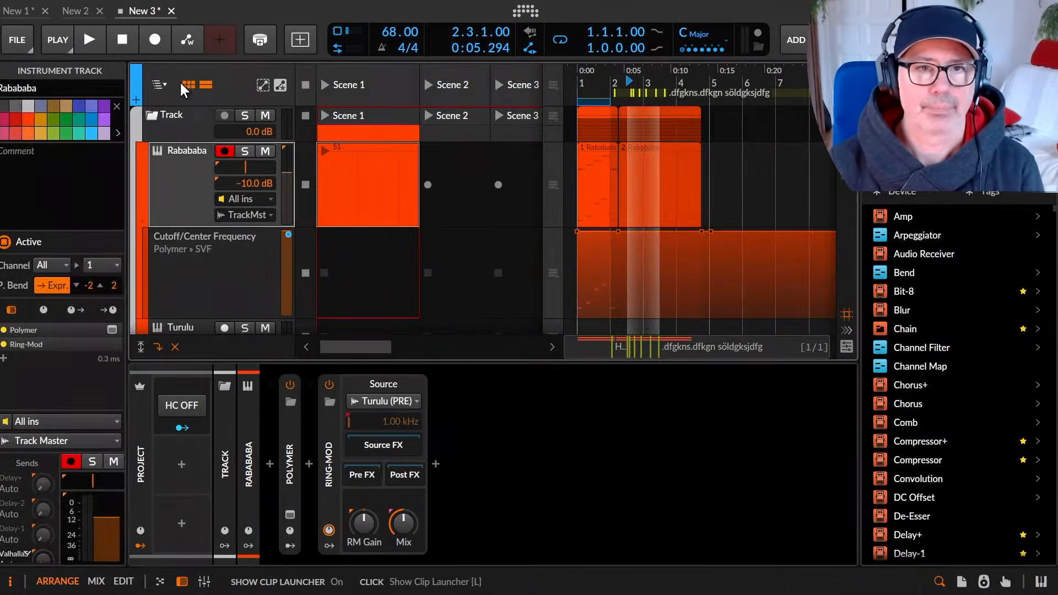
pyautogui.click(187, 84)
pyautogui.scroll(-3, 199, 244)
pyautogui.click(183, 167)
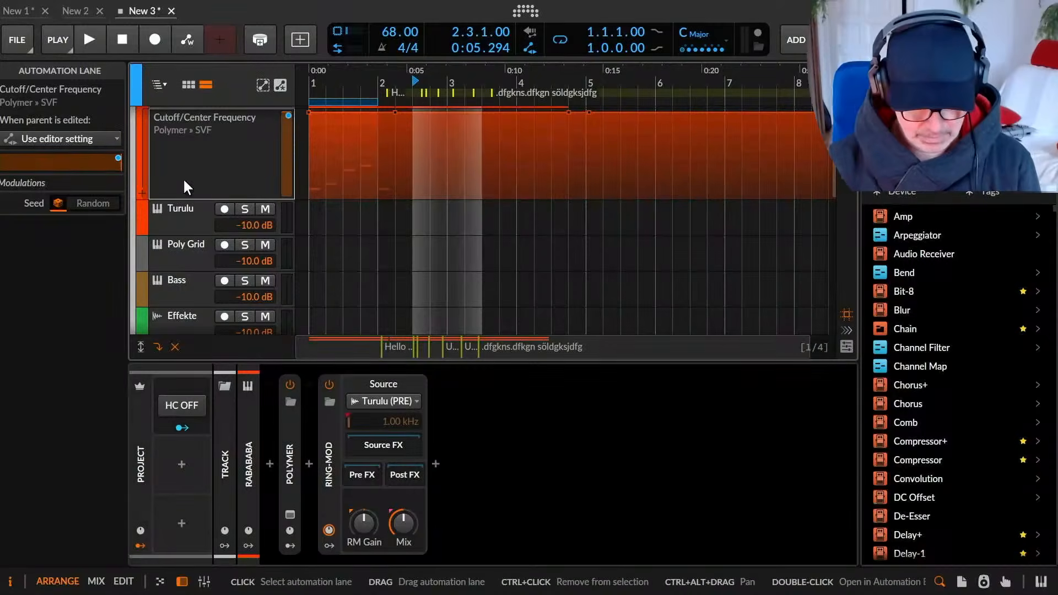
pyautogui.click(796, 40)
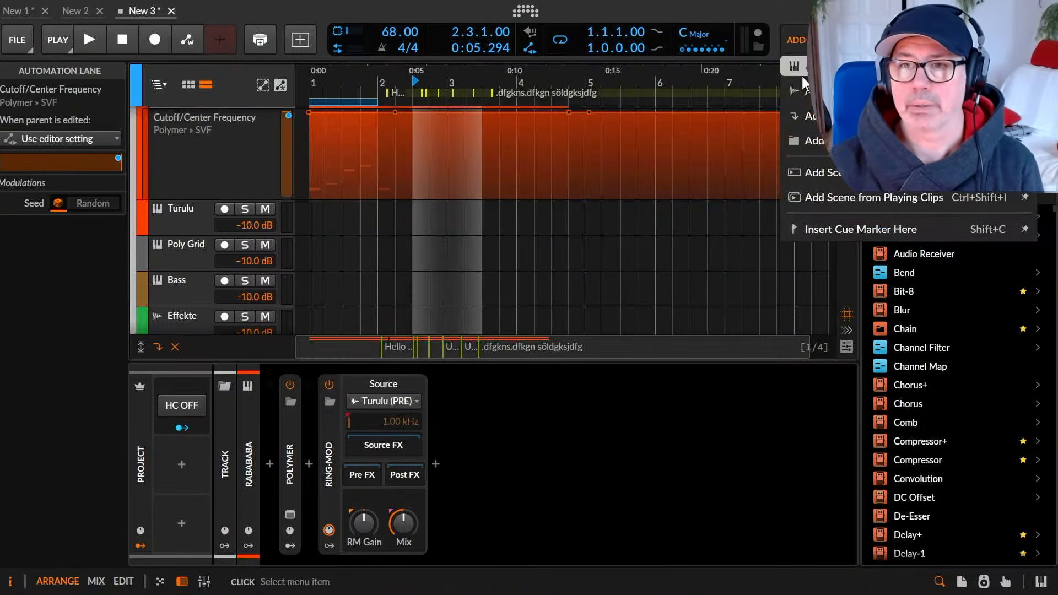
pyautogui.click(809, 116)
pyautogui.click(185, 216)
pyautogui.moveTo(190, 235); pyautogui.dragTo(188, 318)
# Place the 1_24 sample from the browser at 1.1.1.00 on the new audio track.
pyautogui.click(975, 124)
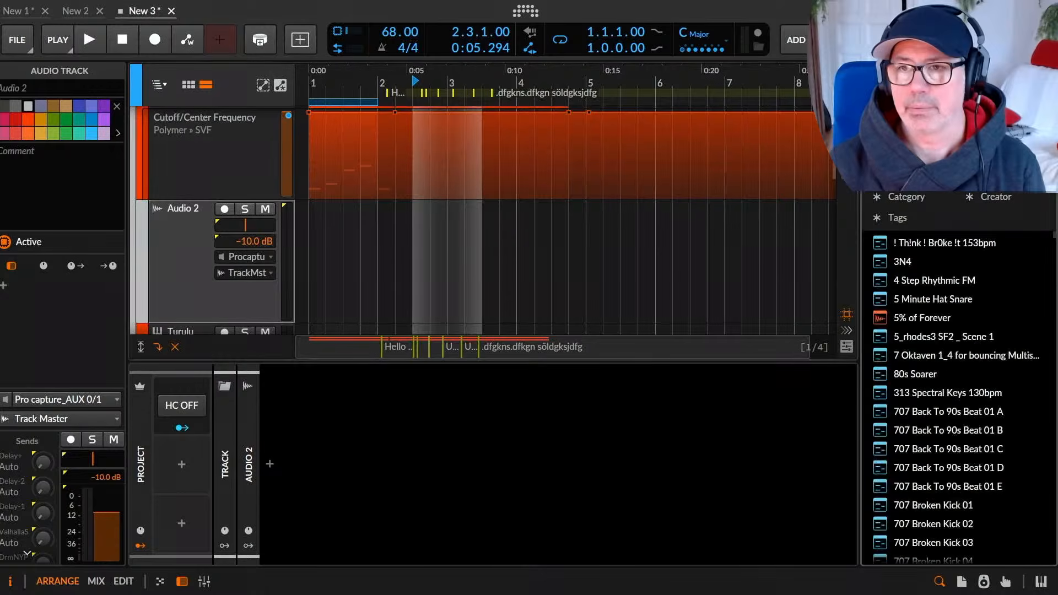
pyautogui.click(903, 259)
pyautogui.moveTo(903, 259); pyautogui.dragTo(309, 248)
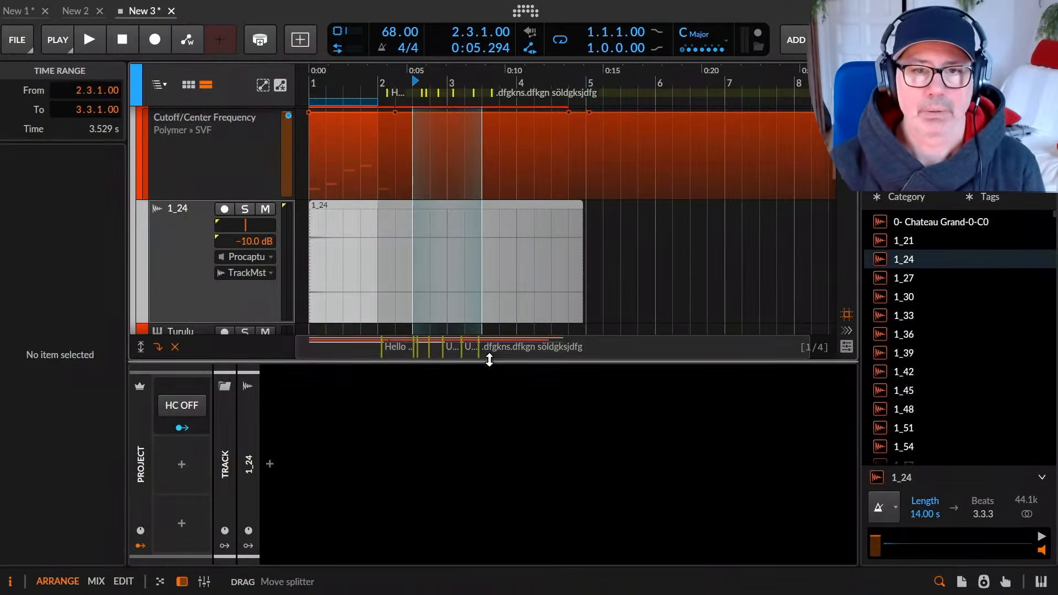
# Toggle the mute of the 1_24 clip, recheck the release note on muted clips, and delete the clip.
pyautogui.click(500, 212)
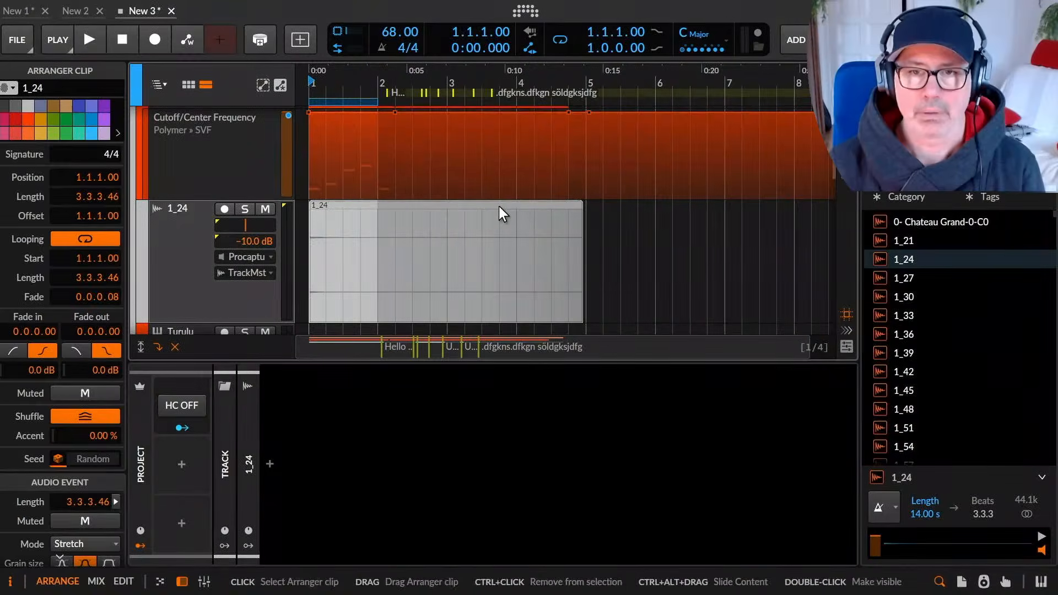
pyautogui.hotkey('alt', 'm')
pyautogui.hotkey('alt', 'm')
pyautogui.hotkey('alt', 'm')
pyautogui.hotkey('alt', 'Tab')
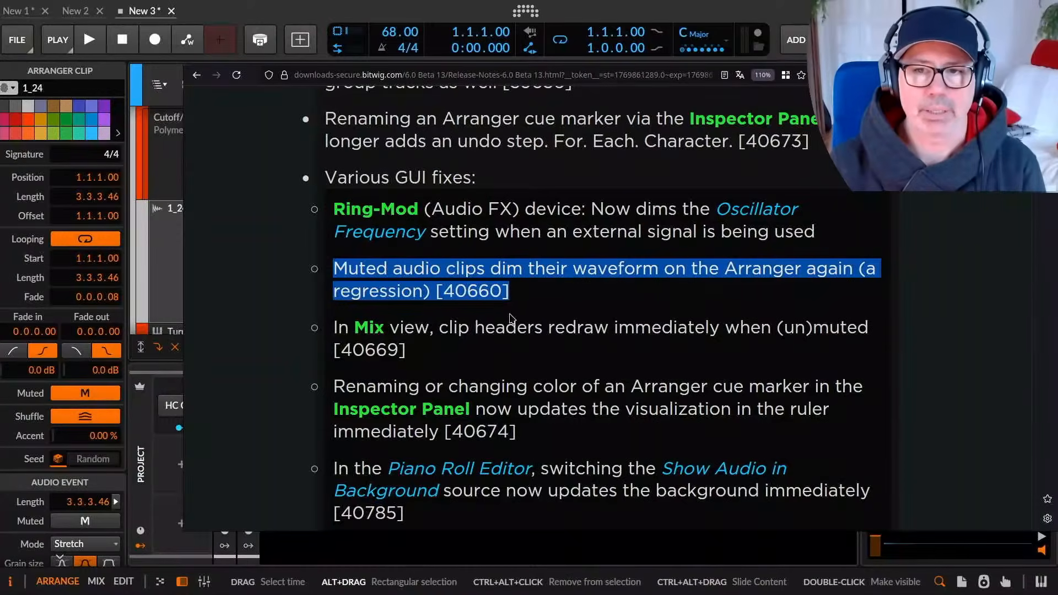
pyautogui.hotkey('alt', 'Tab')
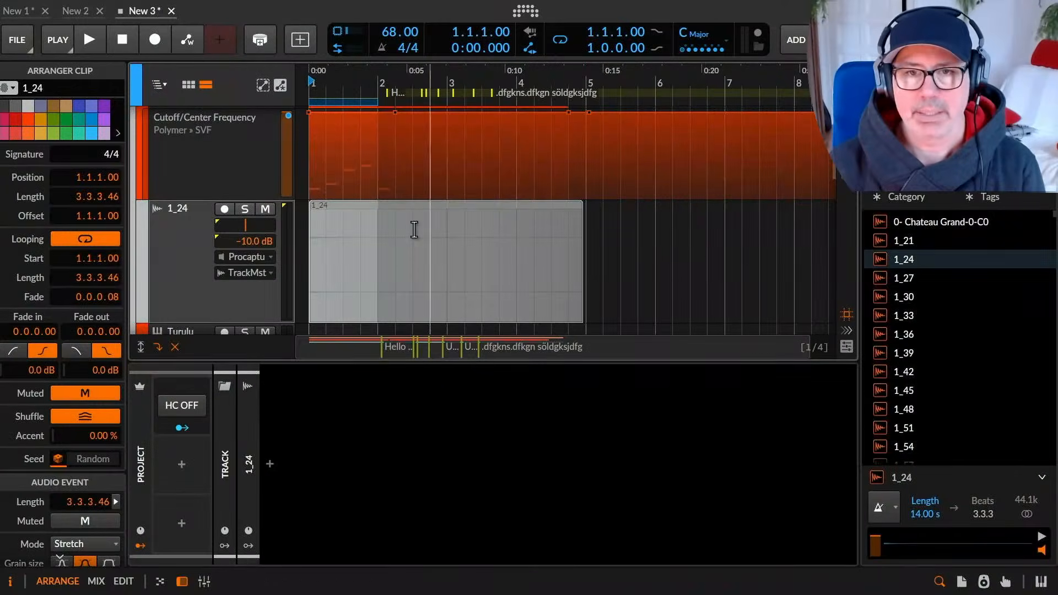
pyautogui.press('Delete')
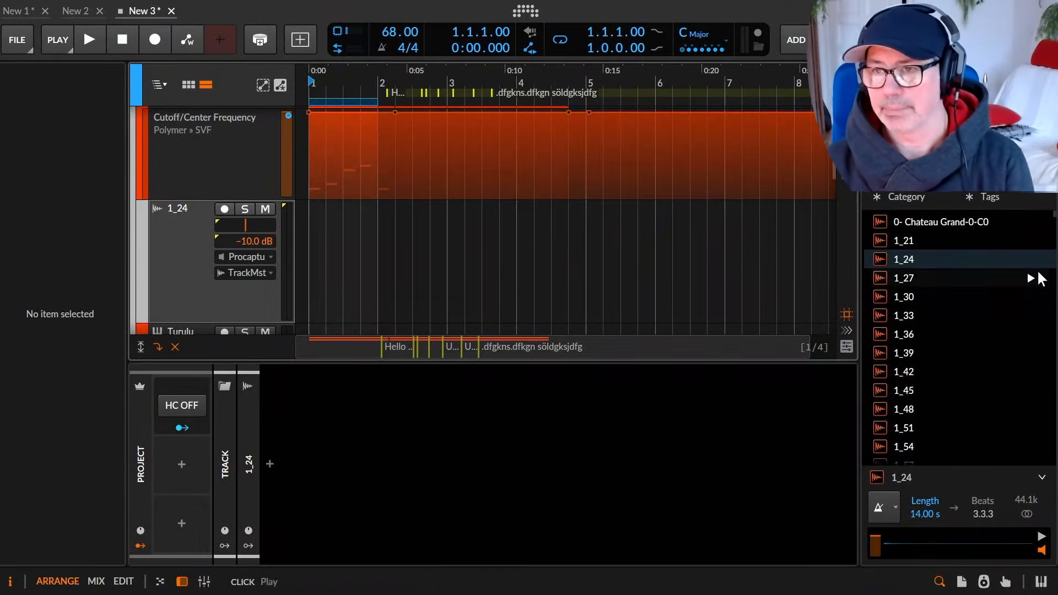
# Place the Proc-Vintage - JazzHop Hi-Hat Cl sample at 1.1.1.00 on the audio track and select the clip.
pyautogui.scroll(-5, 1040, 289)
pyautogui.moveTo(887, 288); pyautogui.dragTo(305, 314)
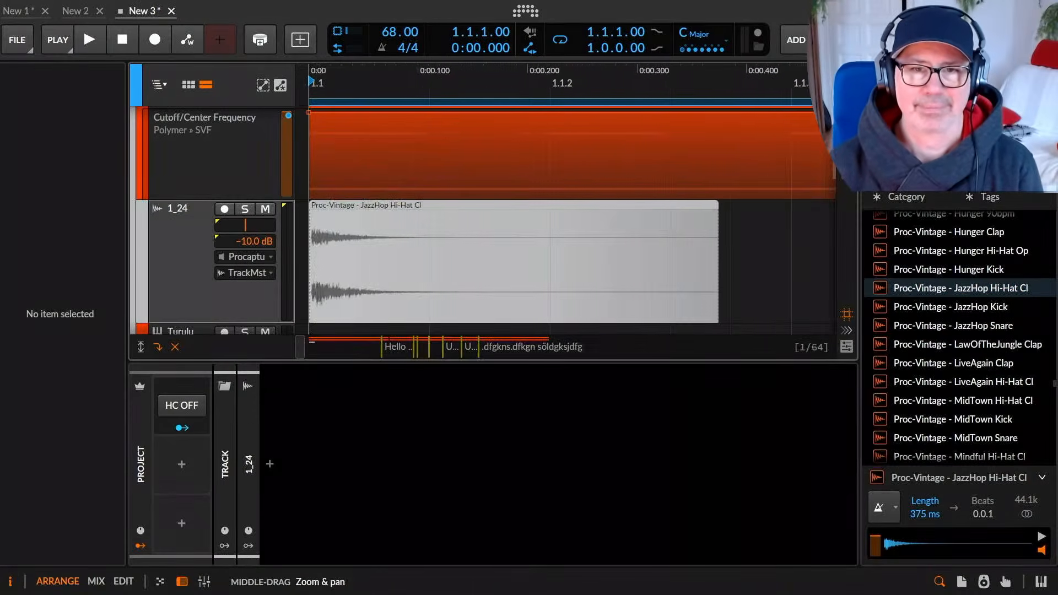
pyautogui.click(547, 204)
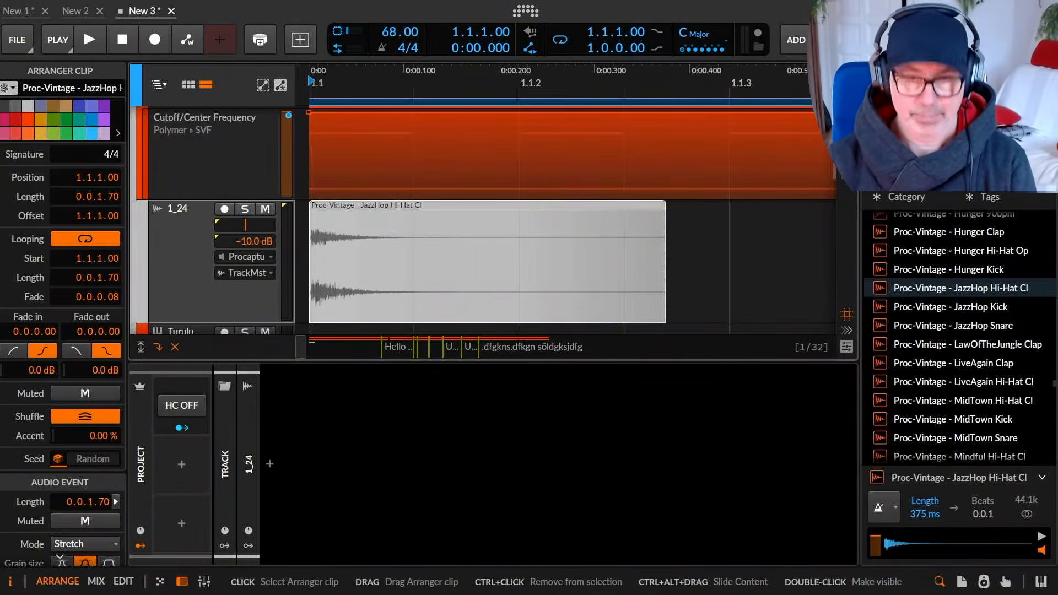
# Toggle the hi-hat clip's mute several times to test the waveform dimming, and delete the clip.
pyautogui.press('m')
pyautogui.press('m')
pyautogui.press('m')
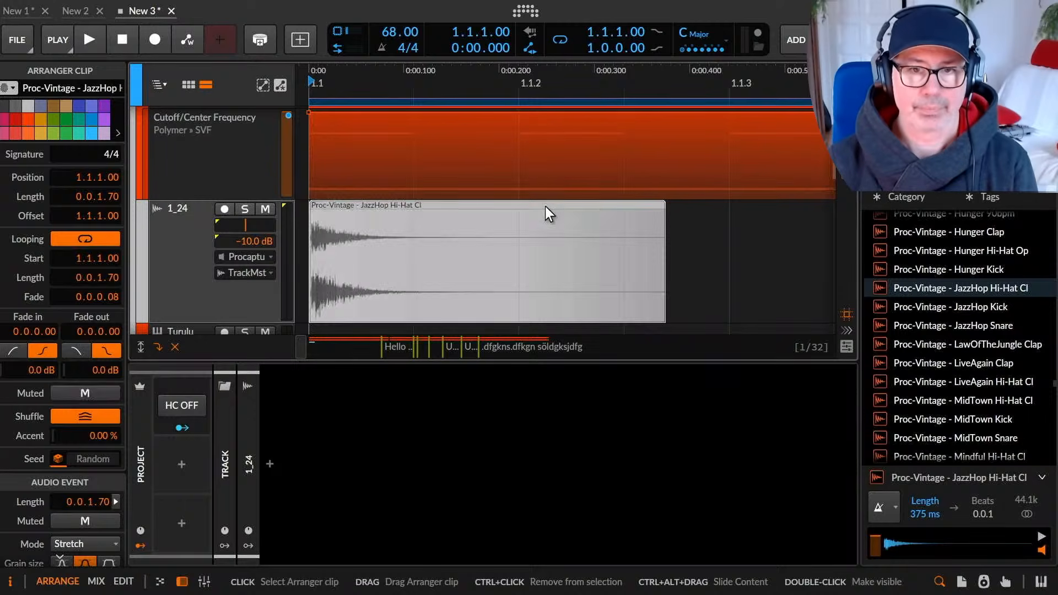
pyautogui.press('m')
pyautogui.press('m')
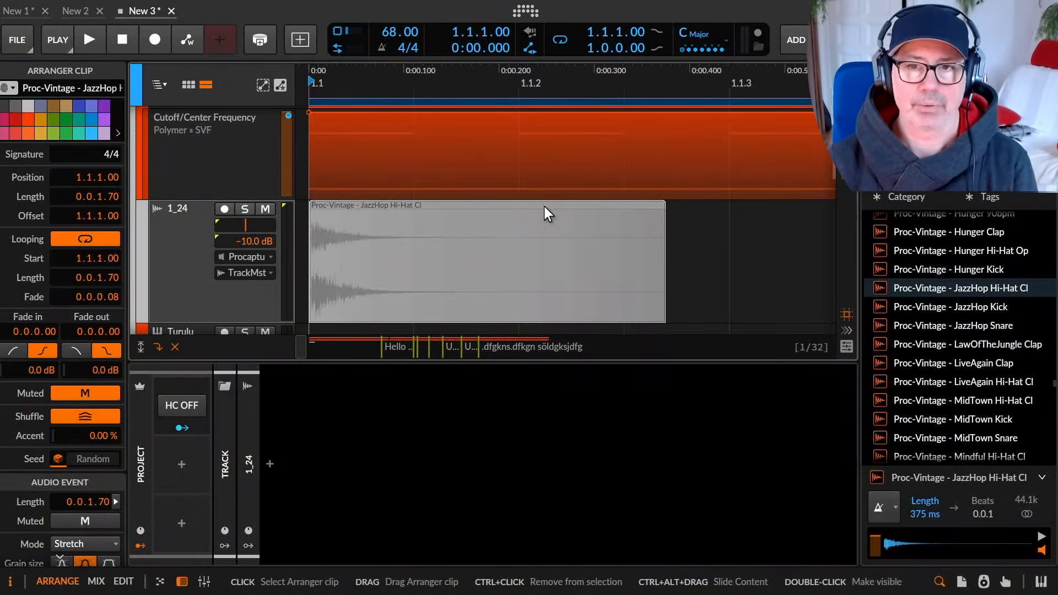
pyautogui.press('Delete')
# In the release notes, read the GUI fixes on Mix view clip headers and on cue marker renaming and color.
pyautogui.hotkey('alt', 'Tab')
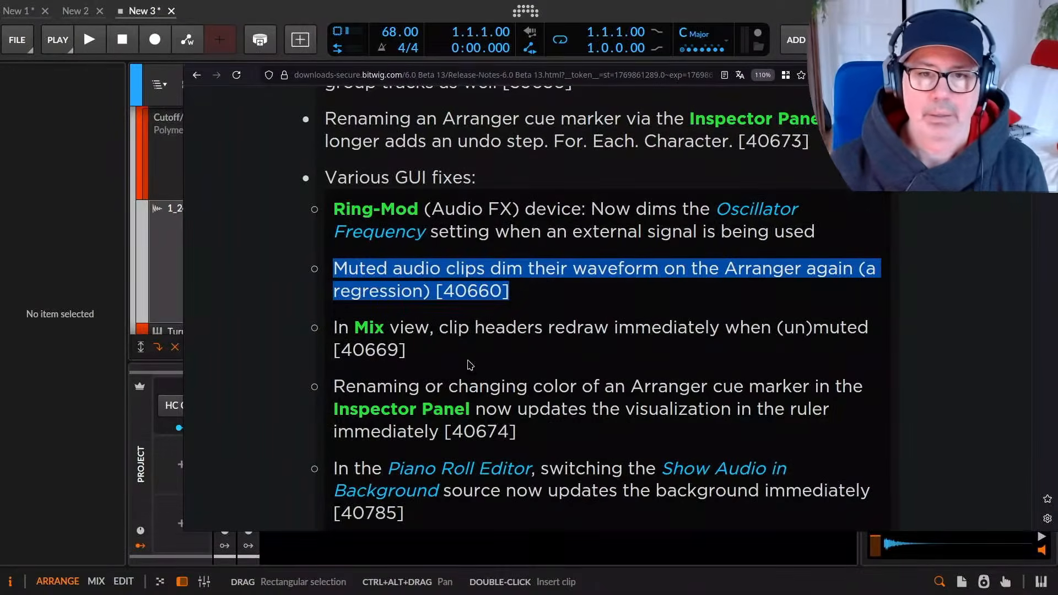
pyautogui.moveTo(350, 327); pyautogui.dragTo(841, 331)
pyautogui.scroll(-3, 594, 389)
pyautogui.moveTo(345, 240)
pyautogui.mouseDown()
pyautogui.moveTo(810, 244)
pyautogui.moveTo(805, 264)
pyautogui.mouseUp()
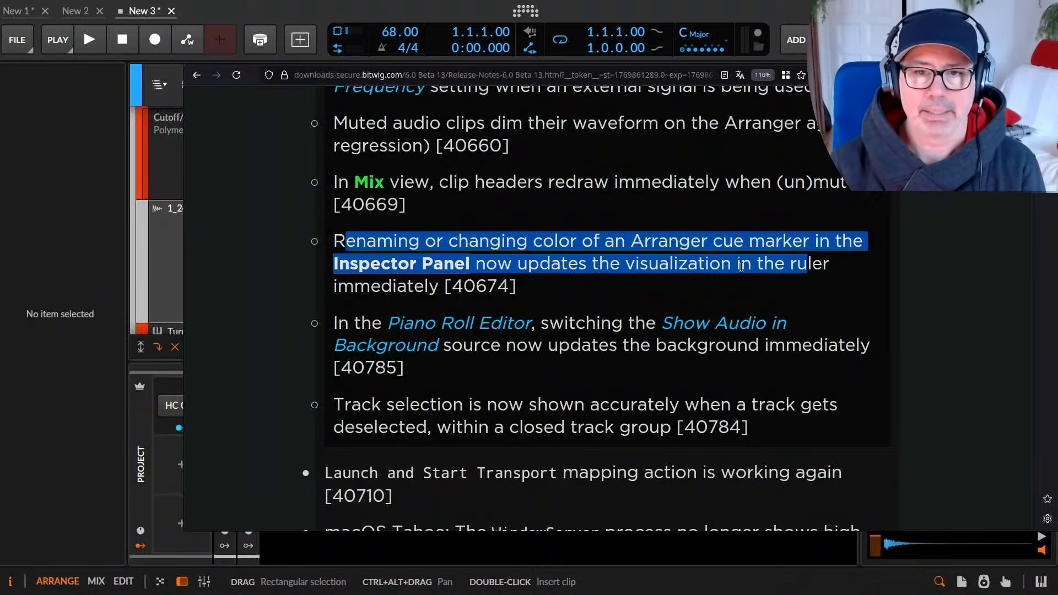
# Switch to Bitwig Studio, select the Hello World cue marker and recolor it amber, light gray, light red and finally tan.
pyautogui.click(600, 284)
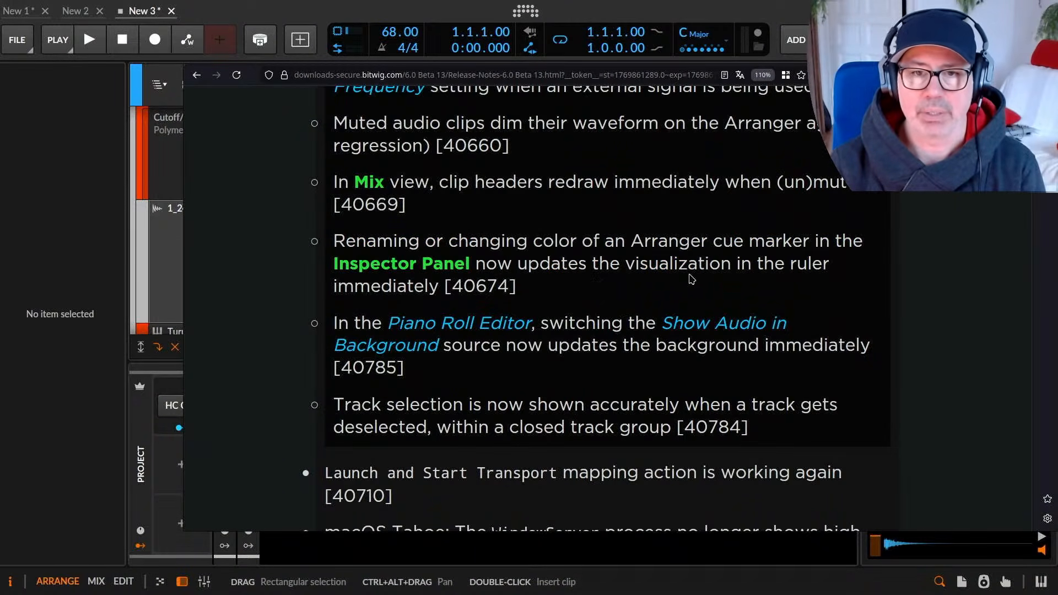
pyautogui.hotkey('alt', 'Tab')
pyautogui.click(386, 349)
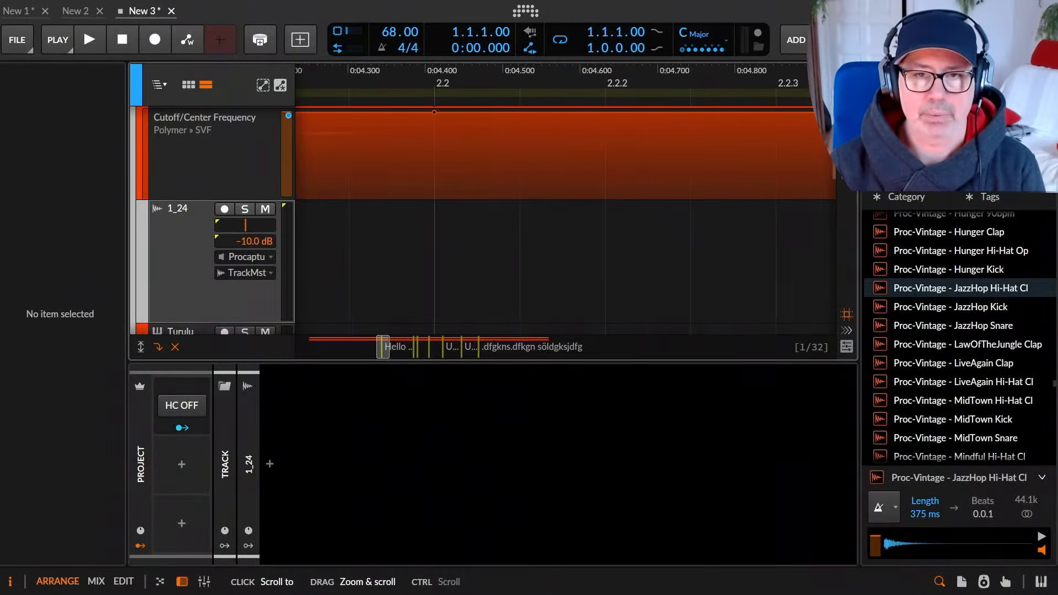
pyautogui.moveTo(387, 349); pyautogui.dragTo(429, 330)
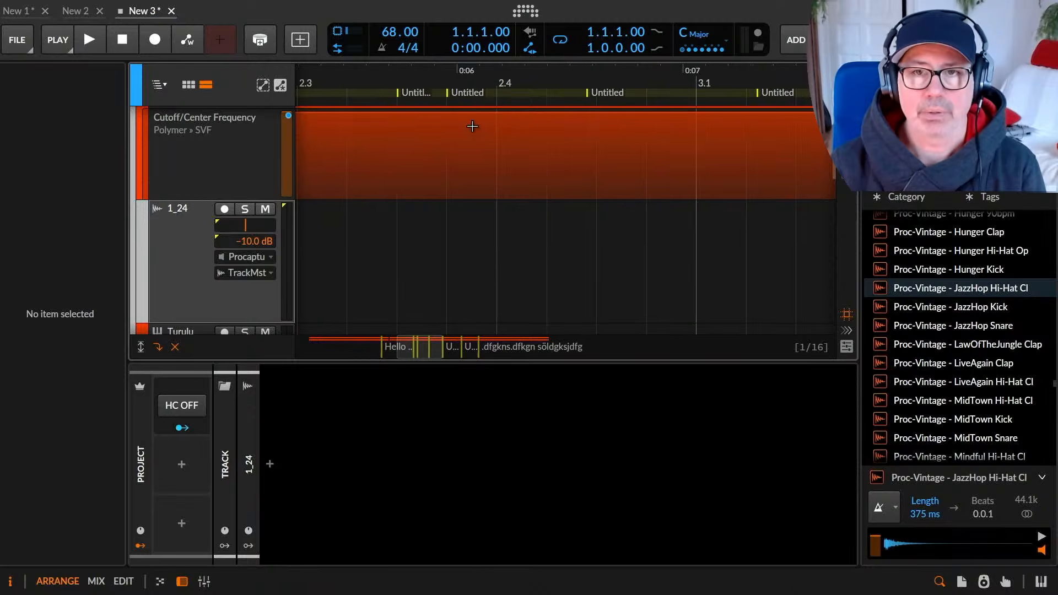
pyautogui.click(368, 347)
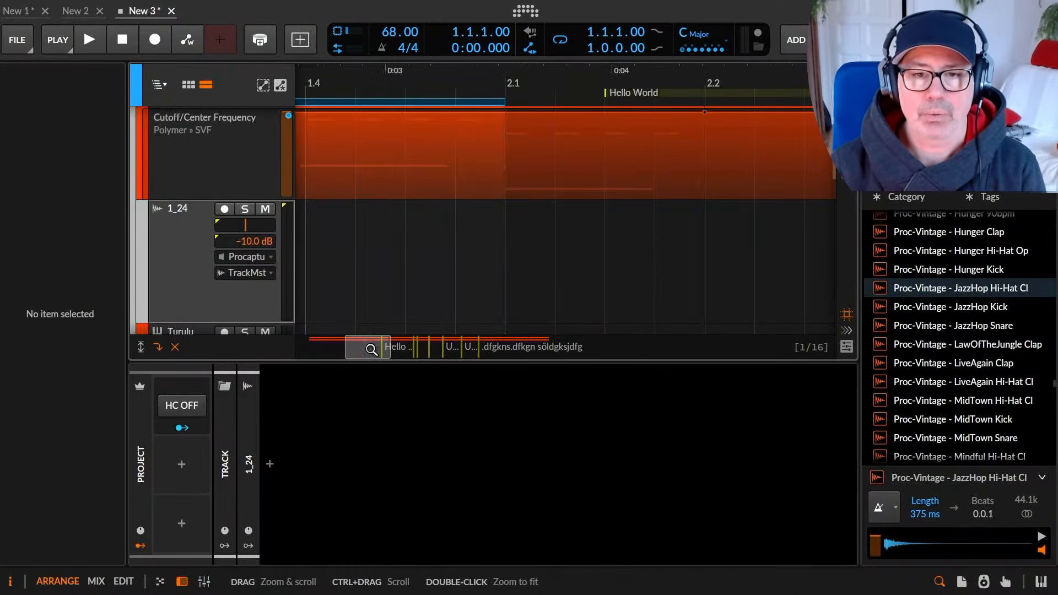
pyautogui.click(632, 92)
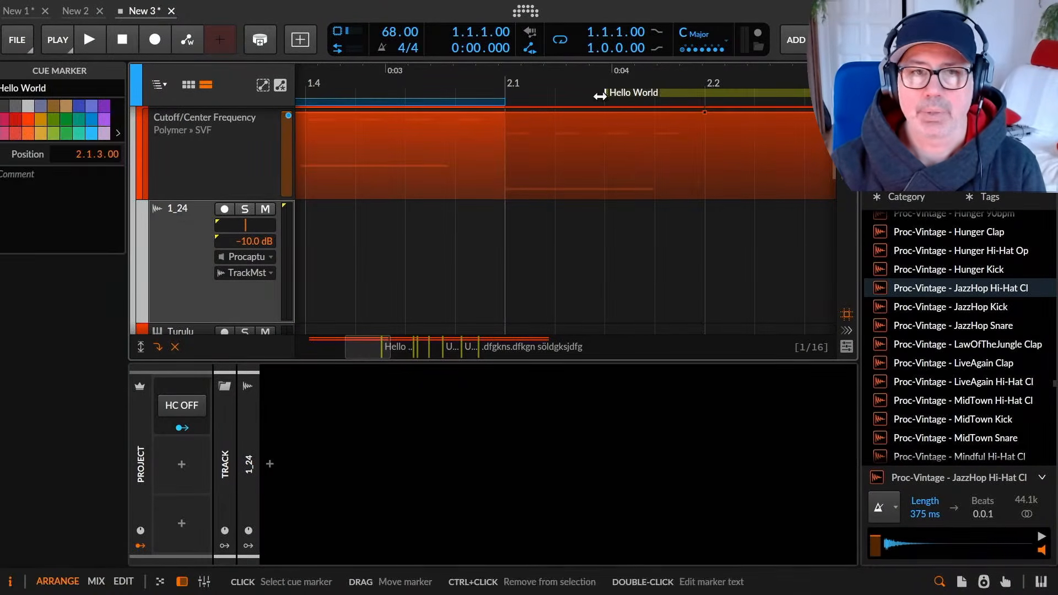
pyautogui.click(28, 132)
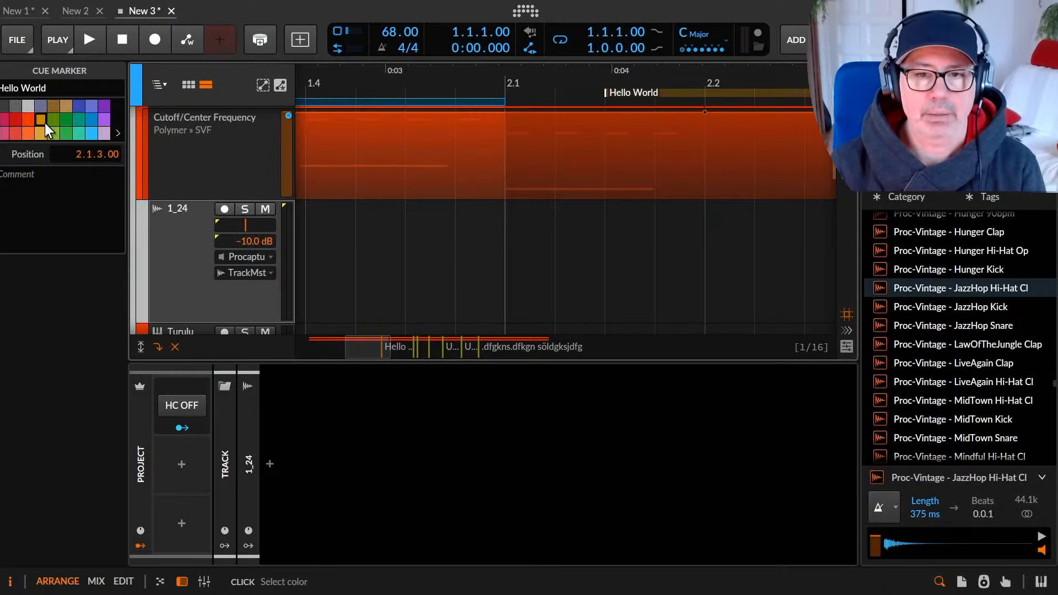
pyautogui.click(31, 103)
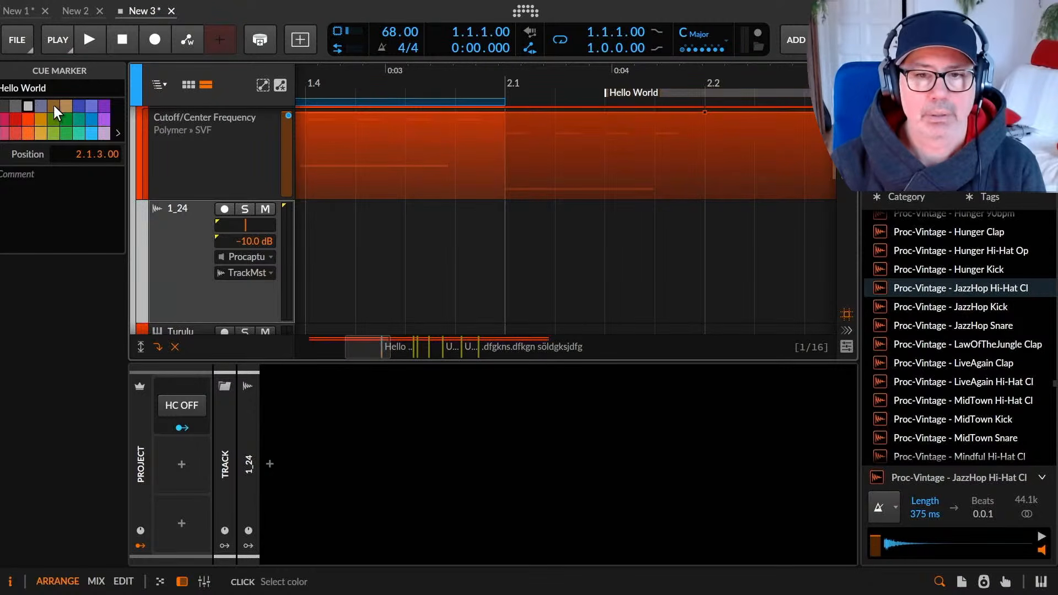
pyautogui.click(16, 133)
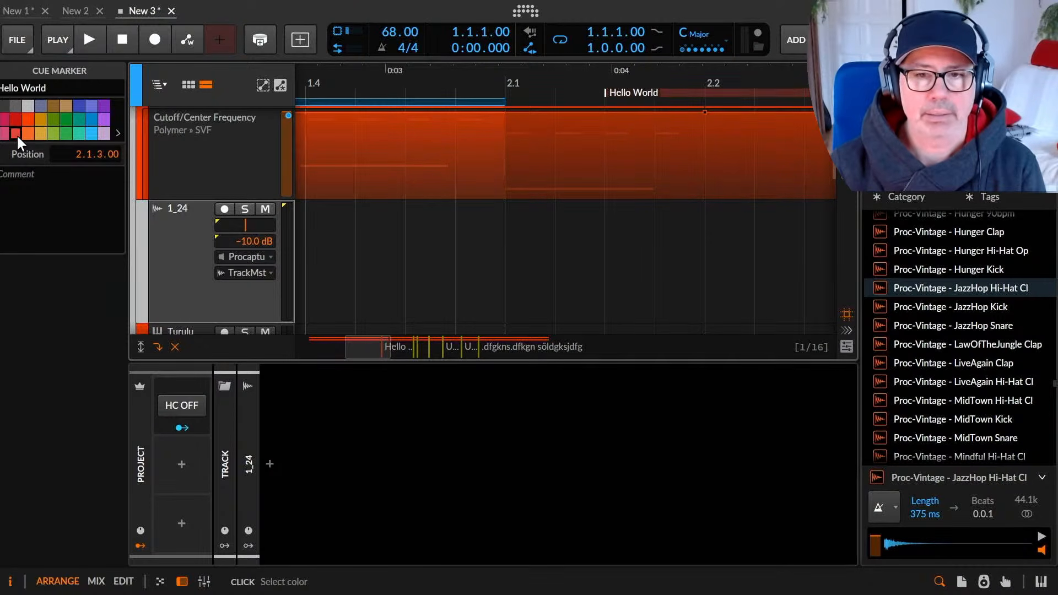
pyautogui.click(65, 106)
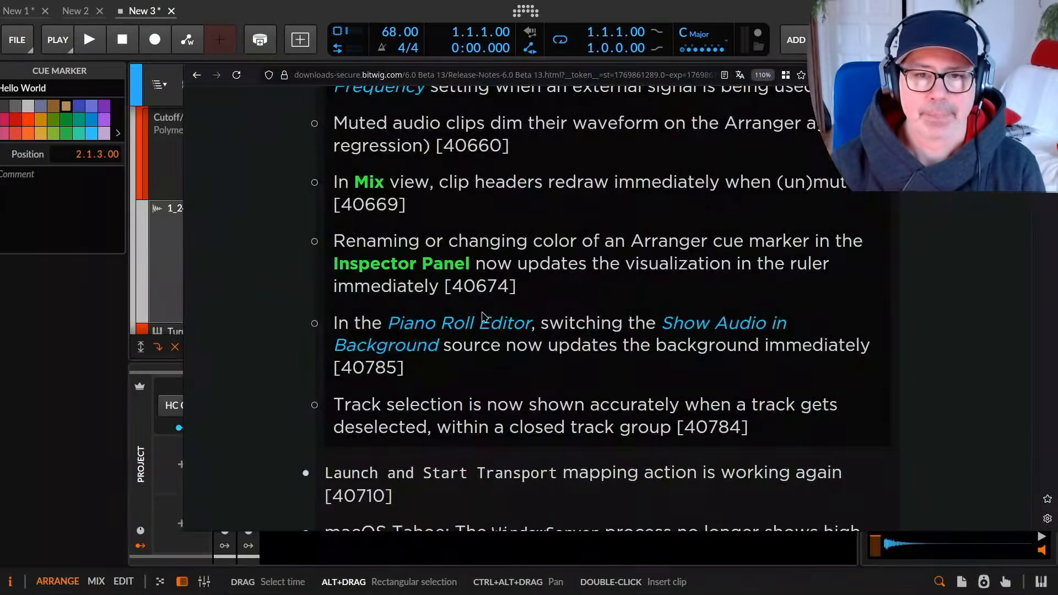
# Switch to the release notes and read the GUI fixes on Show Audio in Background and on track selection within closed groups.
pyautogui.scroll(-3, 527, 364)
pyautogui.moveTo(356, 178); pyautogui.dragTo(801, 218)
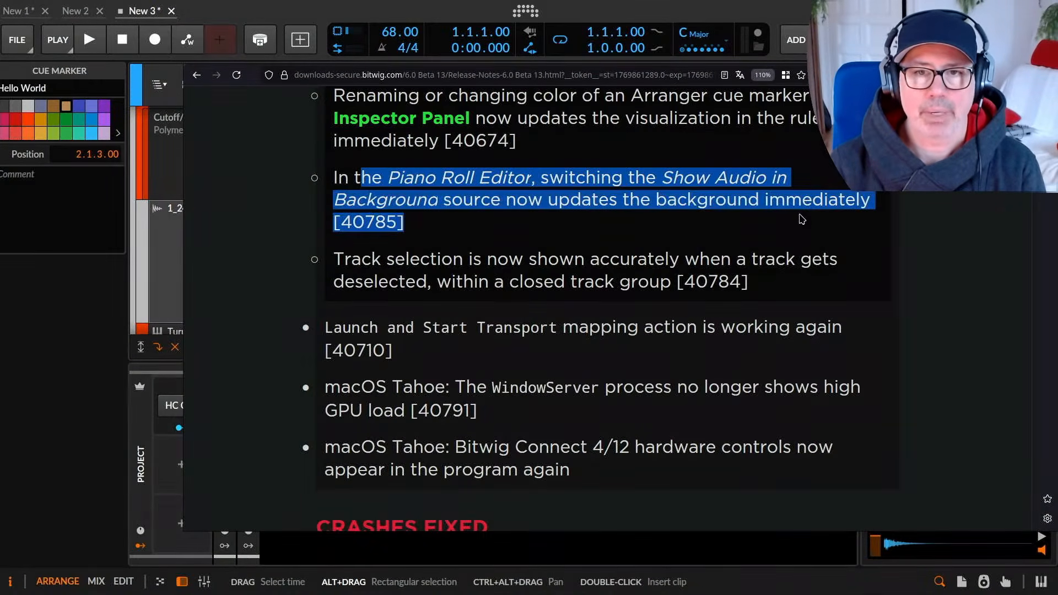
pyautogui.click(697, 204)
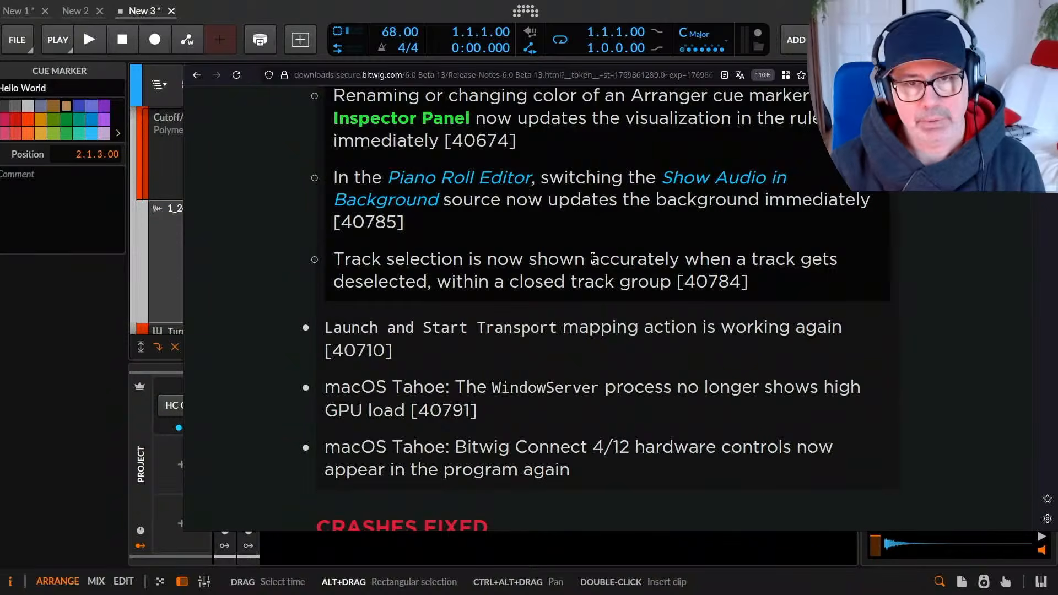
pyautogui.moveTo(348, 261); pyautogui.dragTo(777, 277)
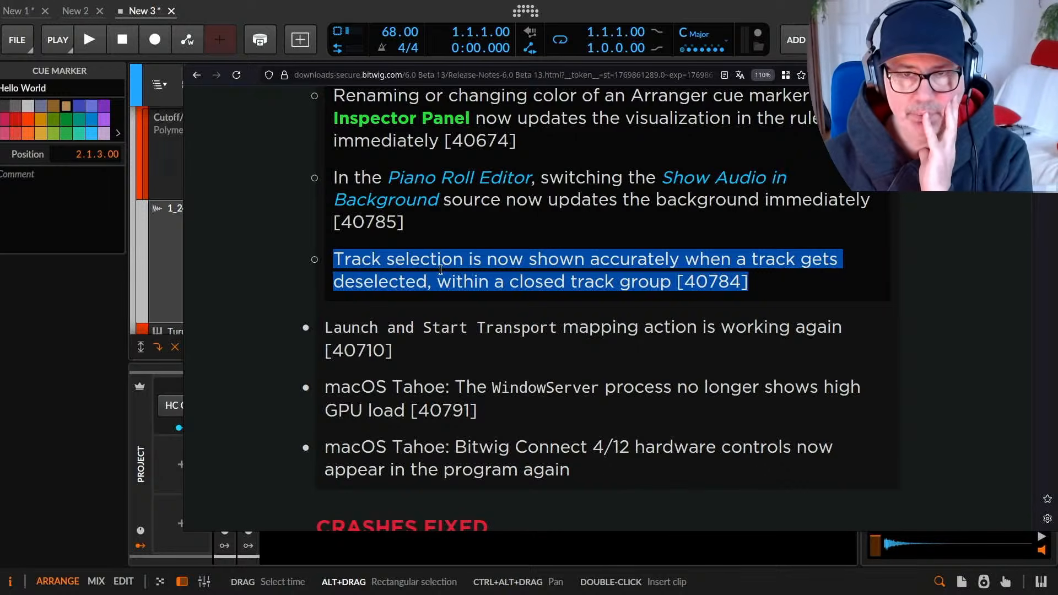
pyautogui.scroll(-3, 637, 315)
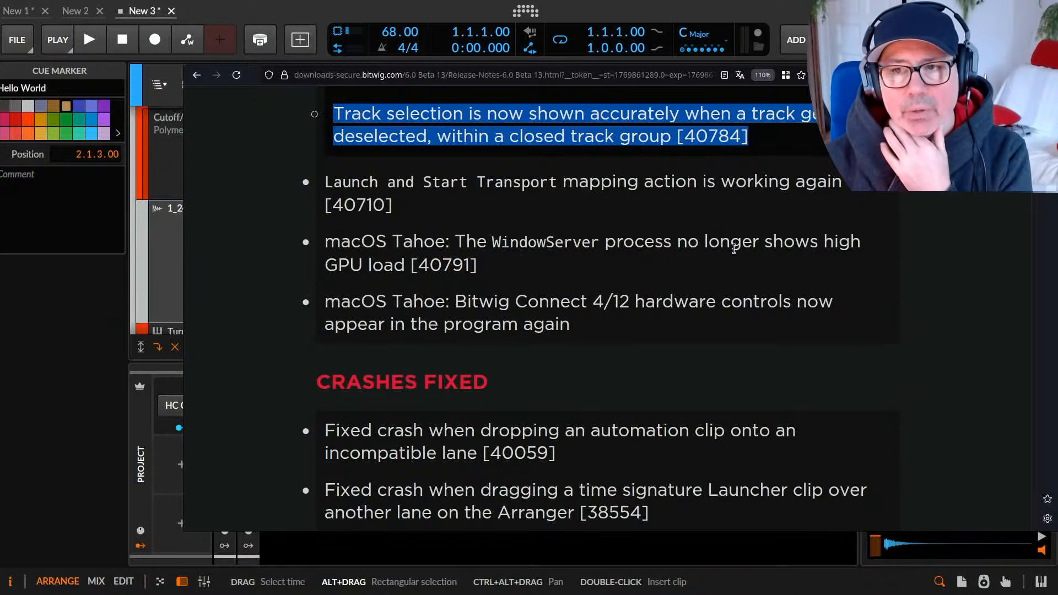
# Read the release notes on macOS Tahoe and Bitwig Connect 4/12 hardware controls, and the Crashes Fixed section.
pyautogui.moveTo(351, 303); pyautogui.dragTo(512, 310)
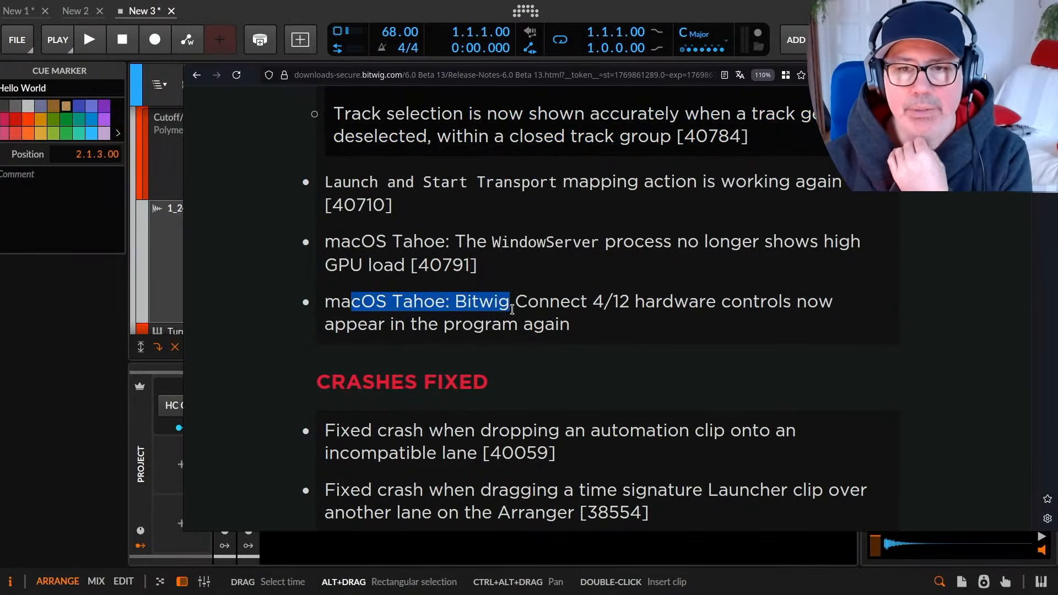
pyautogui.click(643, 302)
pyautogui.scroll(-3, 647, 310)
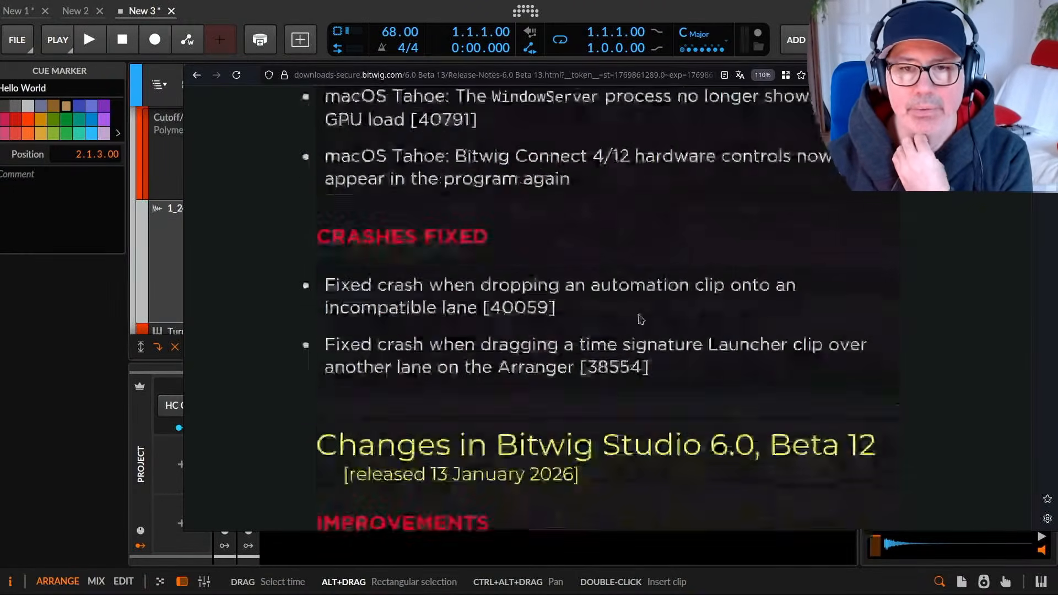
pyautogui.moveTo(457, 160); pyautogui.dragTo(639, 157)
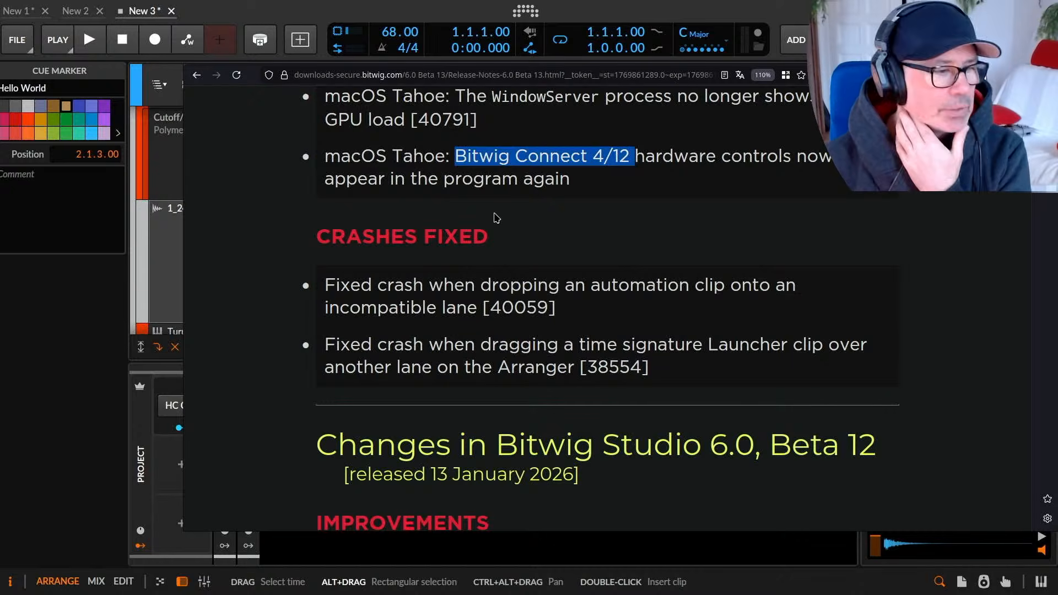
pyautogui.scroll(-3, 484, 227)
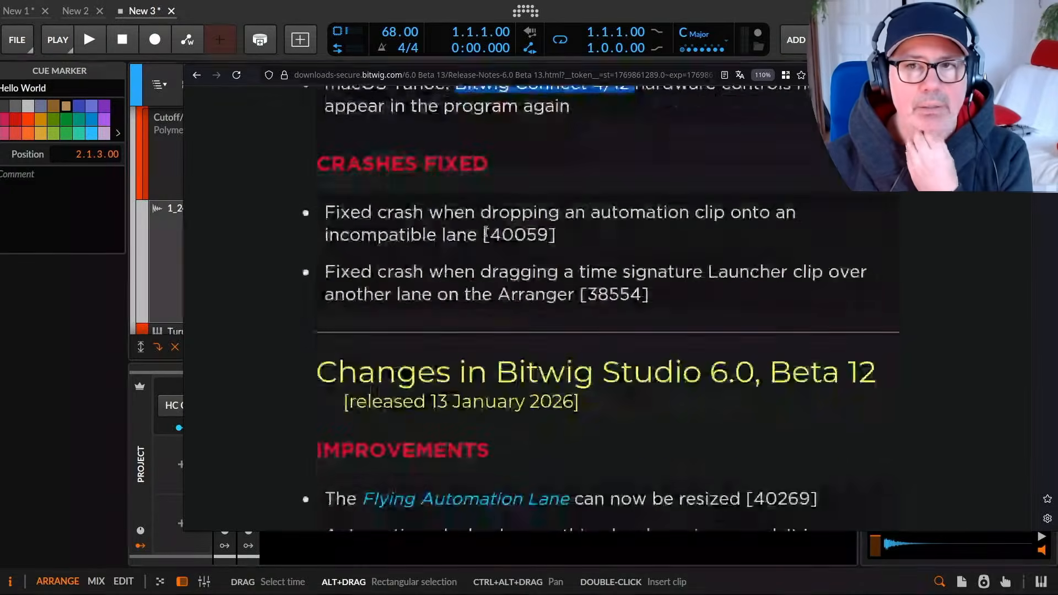
pyautogui.scroll(3, 502, 202)
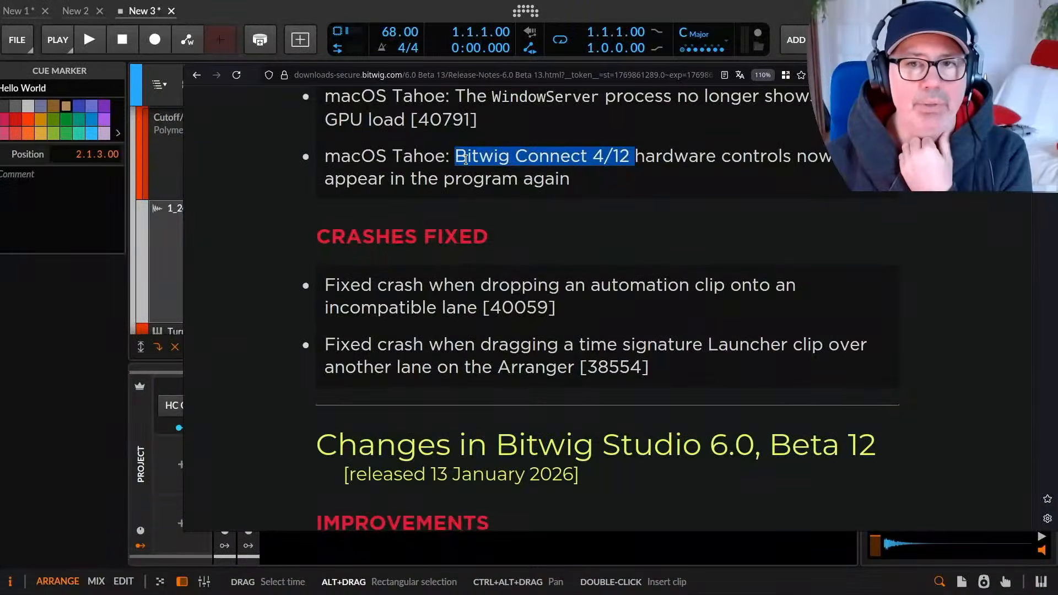
pyautogui.click(623, 198)
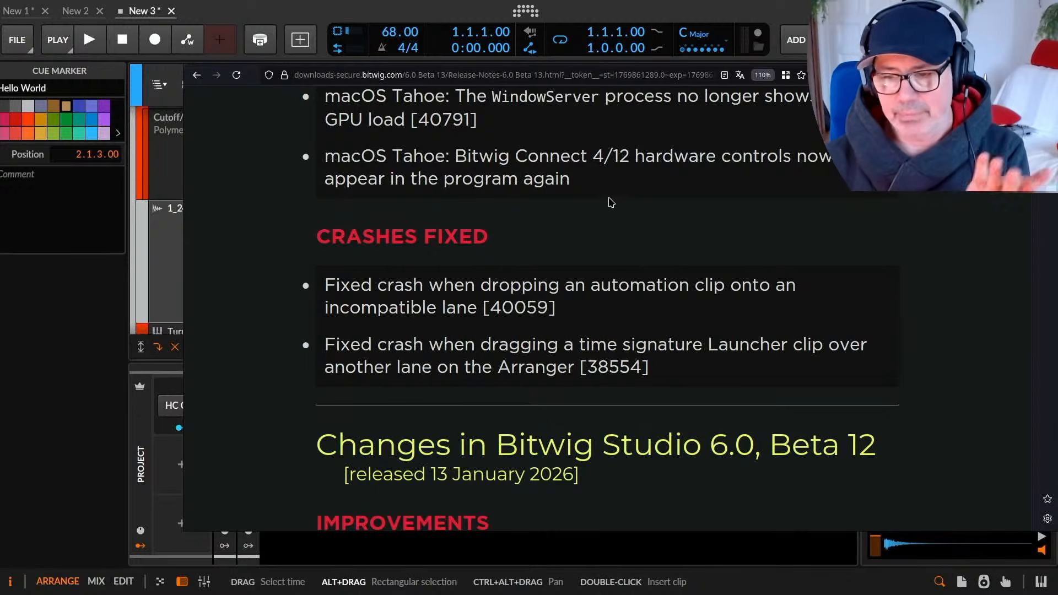
pyautogui.moveTo(456, 157); pyautogui.dragTo(610, 177)
pyautogui.click(560, 286)
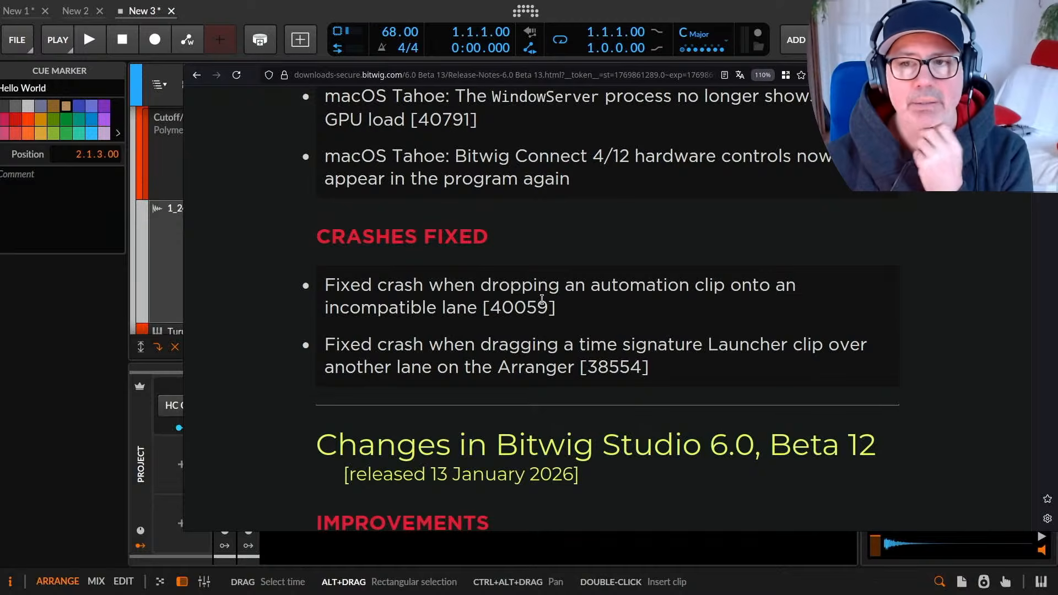
pyautogui.scroll(-3, 539, 299)
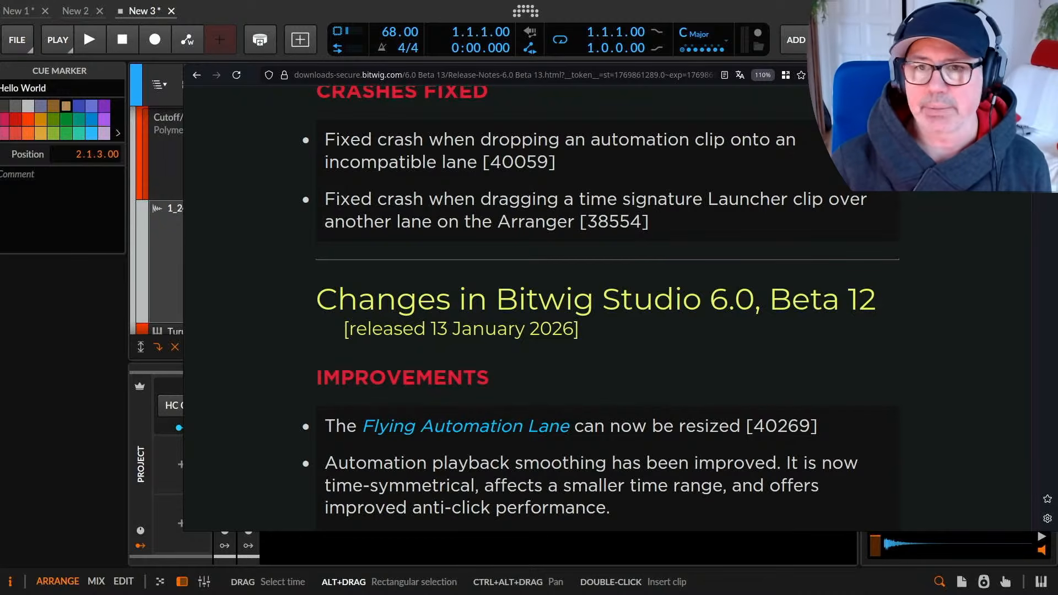
# Show the KVR forum thread on the Shortcircuit XT beta and play its embedded video muted and in full screen.
pyautogui.scroll(15, 899, 286)
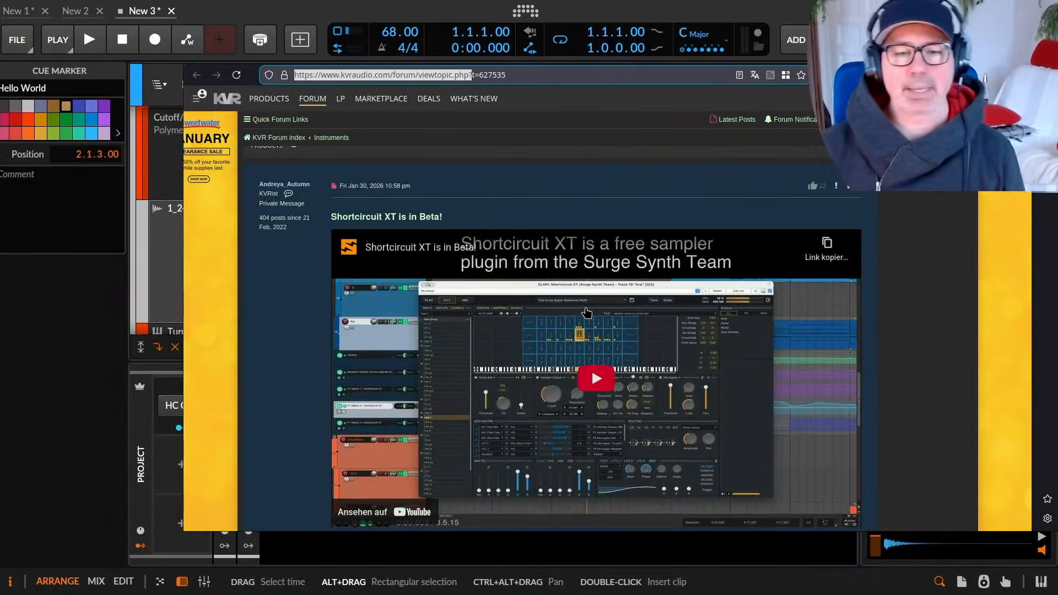
pyautogui.scroll(-3, 590, 310)
pyautogui.click(396, 389)
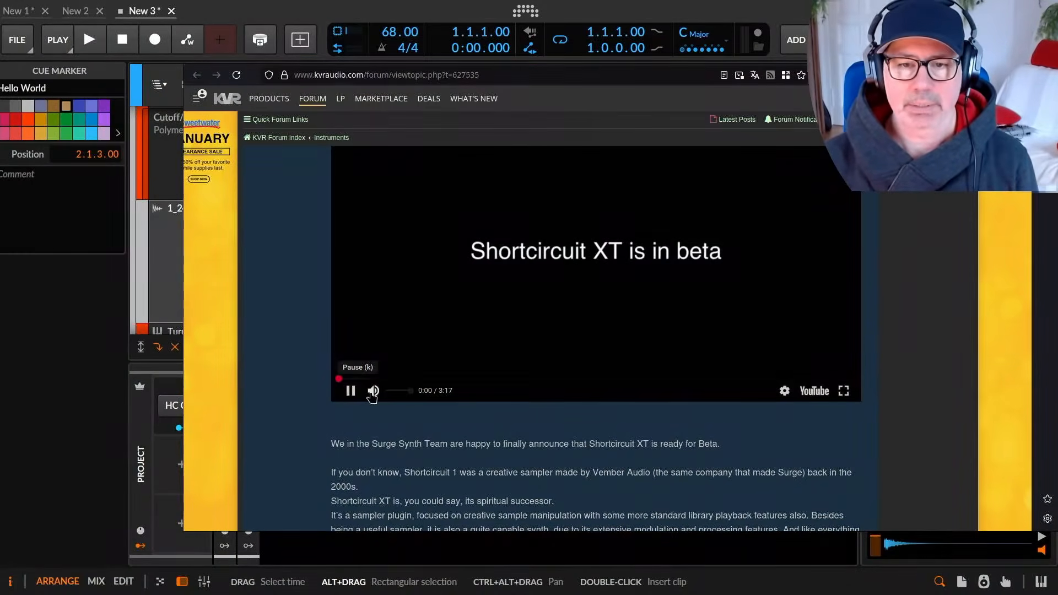
pyautogui.click(373, 390)
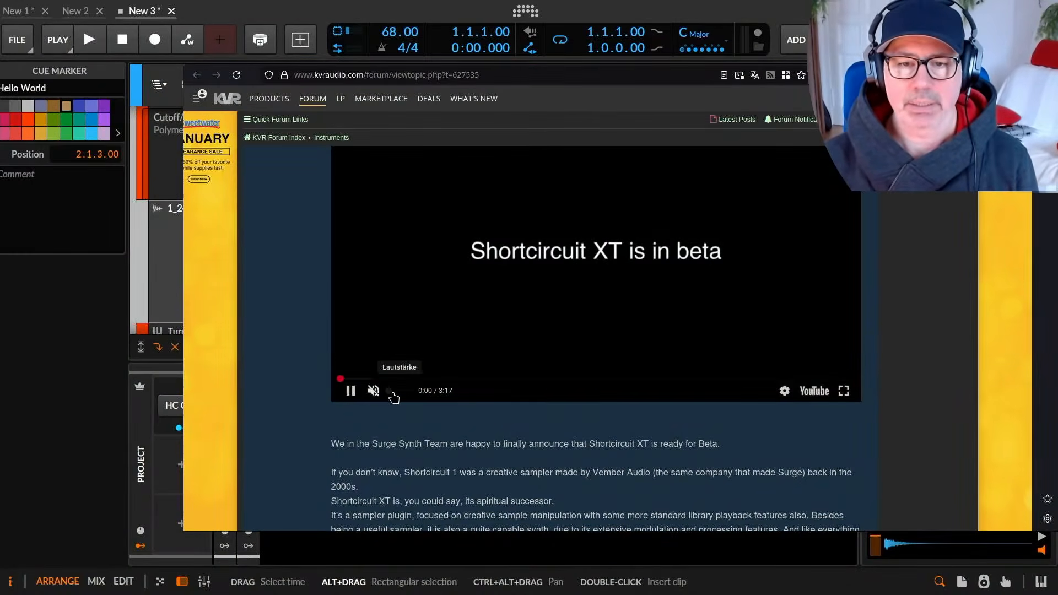
pyautogui.click(835, 396)
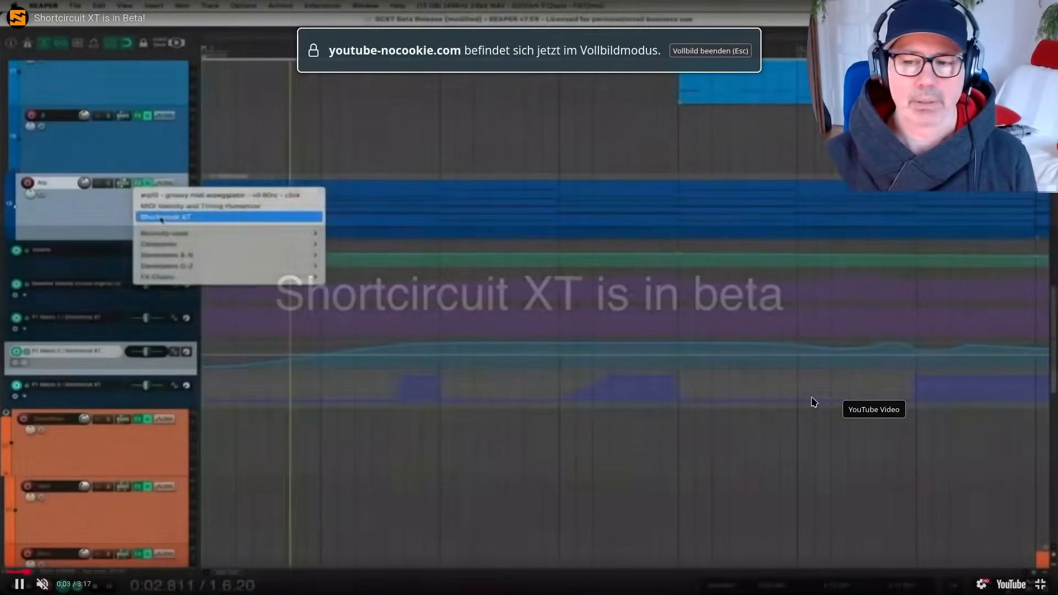
# Check the video's playback settings, skip ahead through the Shortcircuit XT video to about 2:07, leave full screen and pause playback.
pyautogui.click(981, 584)
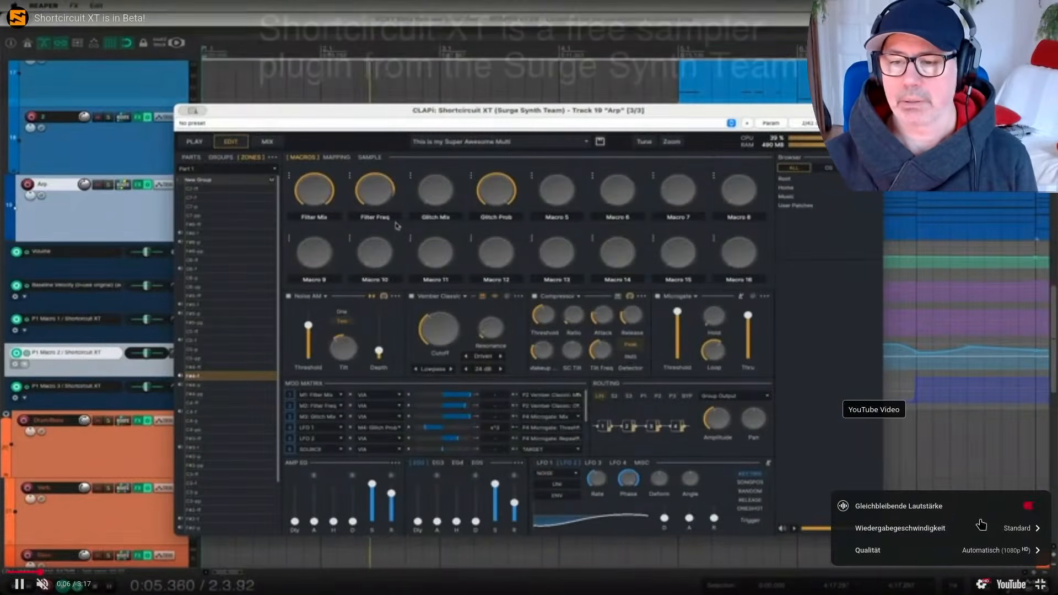
pyautogui.click(717, 317)
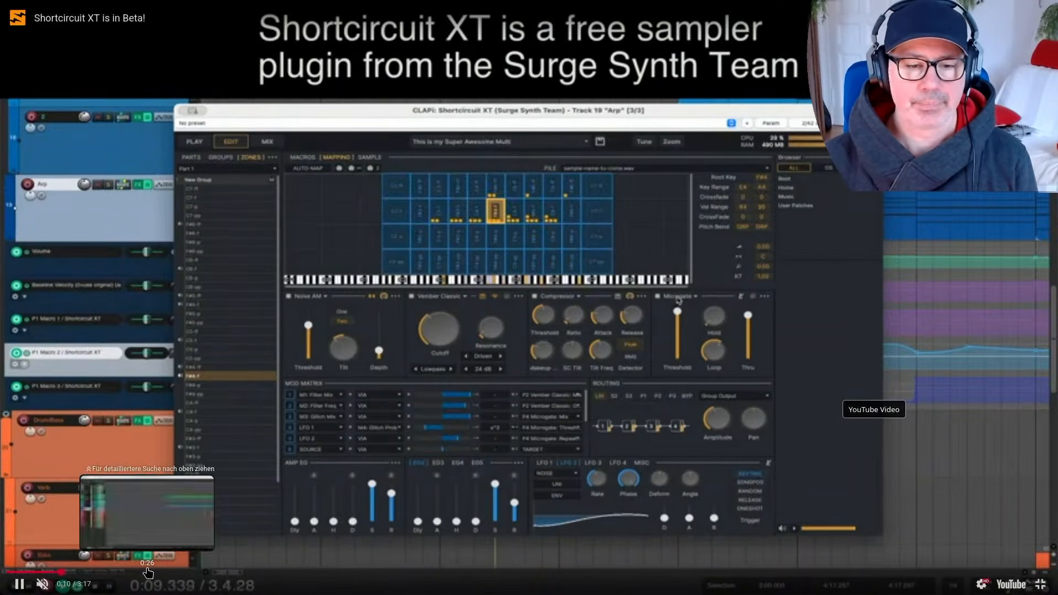
pyautogui.click(225, 573)
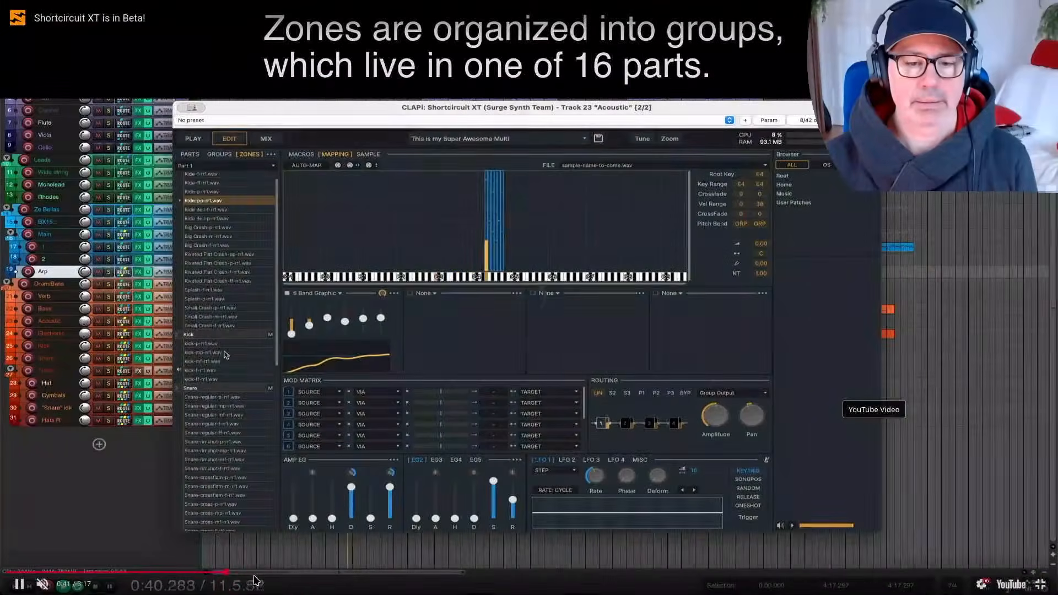
pyautogui.click(298, 573)
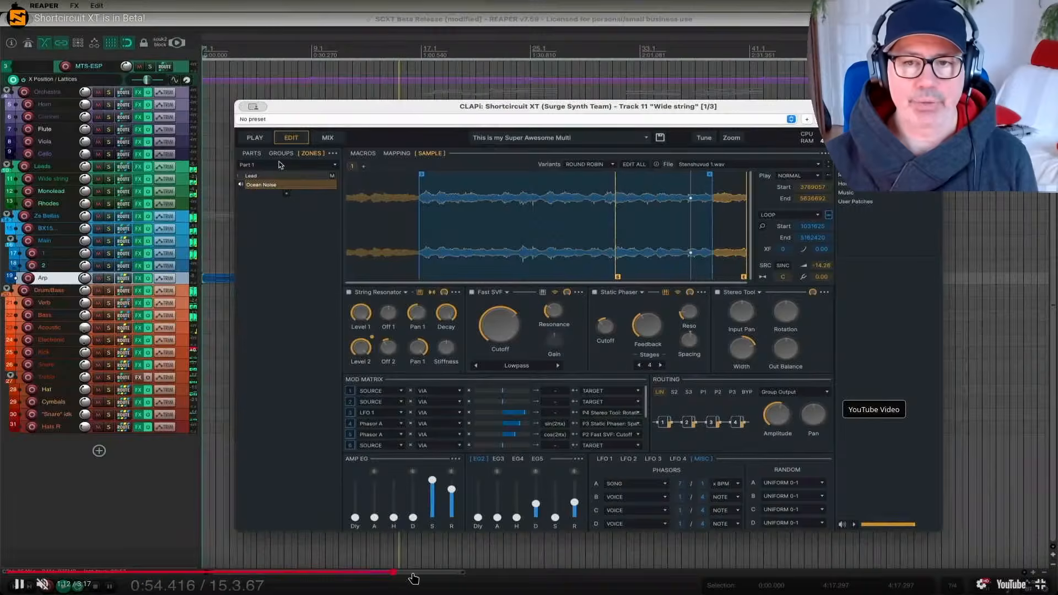
pyautogui.click(397, 573)
pyautogui.click(515, 573)
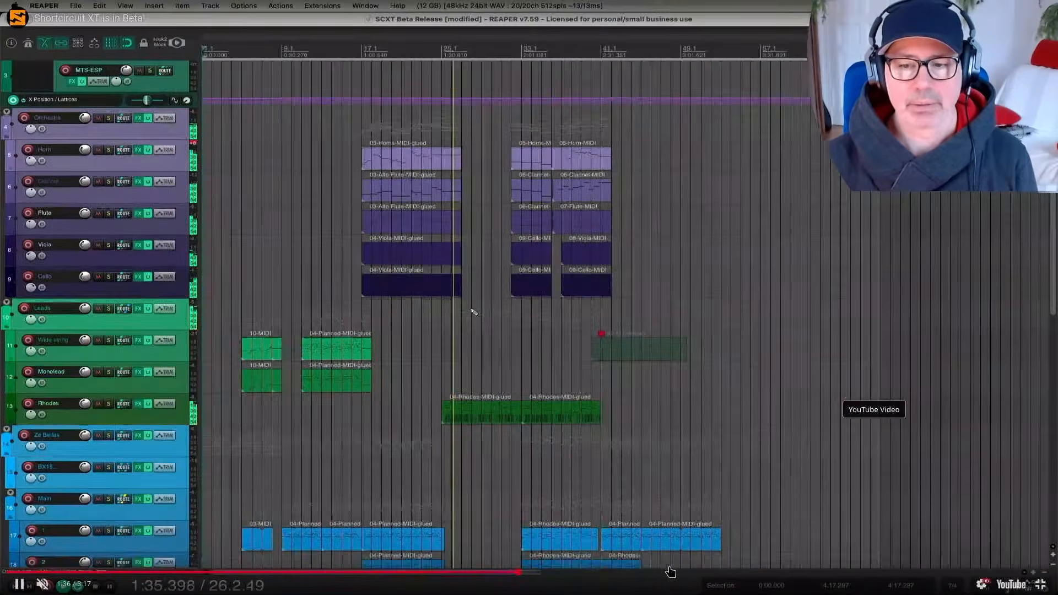
pyautogui.click(681, 572)
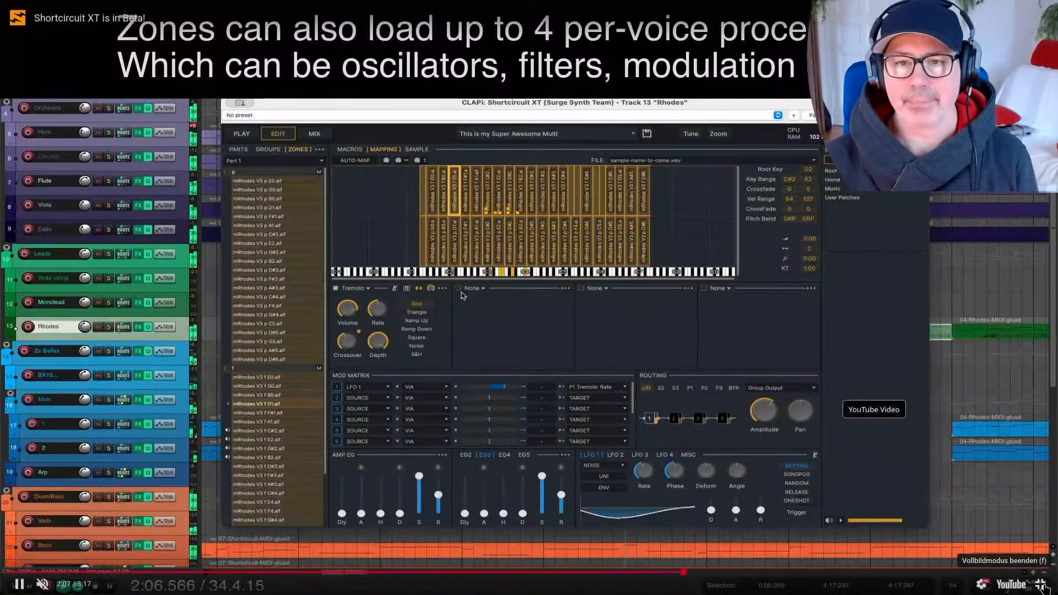
pyautogui.press('Escape')
pyautogui.click(630, 288)
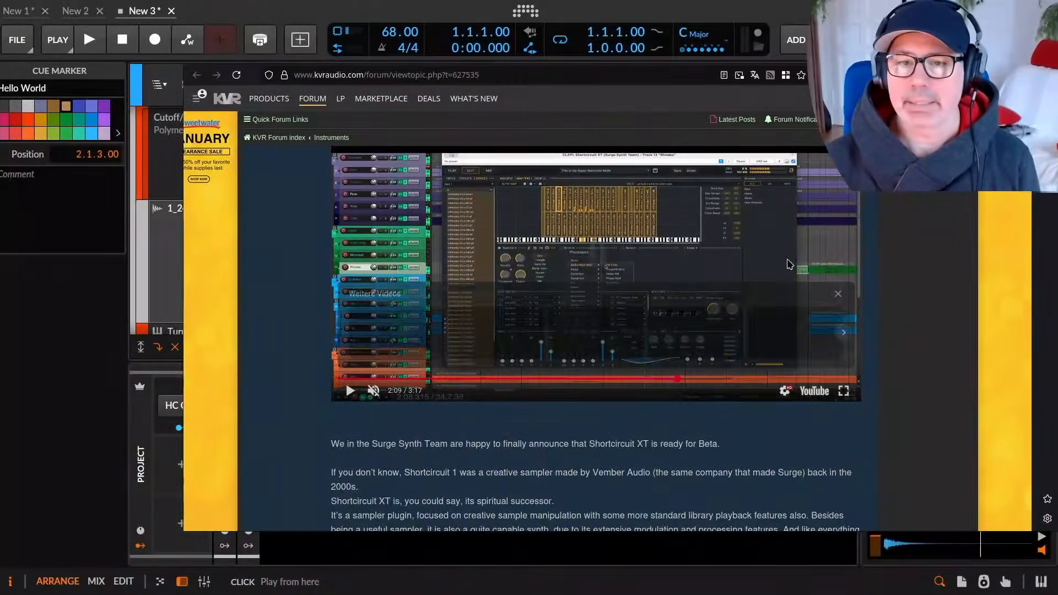
# Enlarge the forum page to 130% and read the Shortcircuit XT beta announcement and its notes.
pyautogui.scroll(-5, 554, 243)
pyautogui.hotkey('ctrl', '+')
pyautogui.hotkey('ctrl', '+')
pyautogui.hotkey('ctrl', '+')
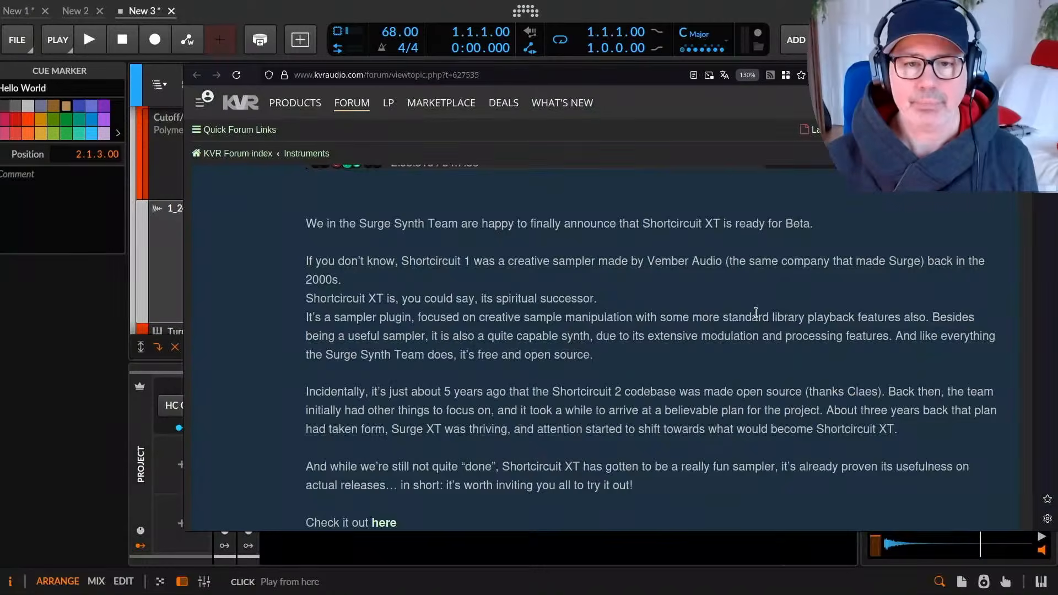
pyautogui.scroll(-2, 755, 312)
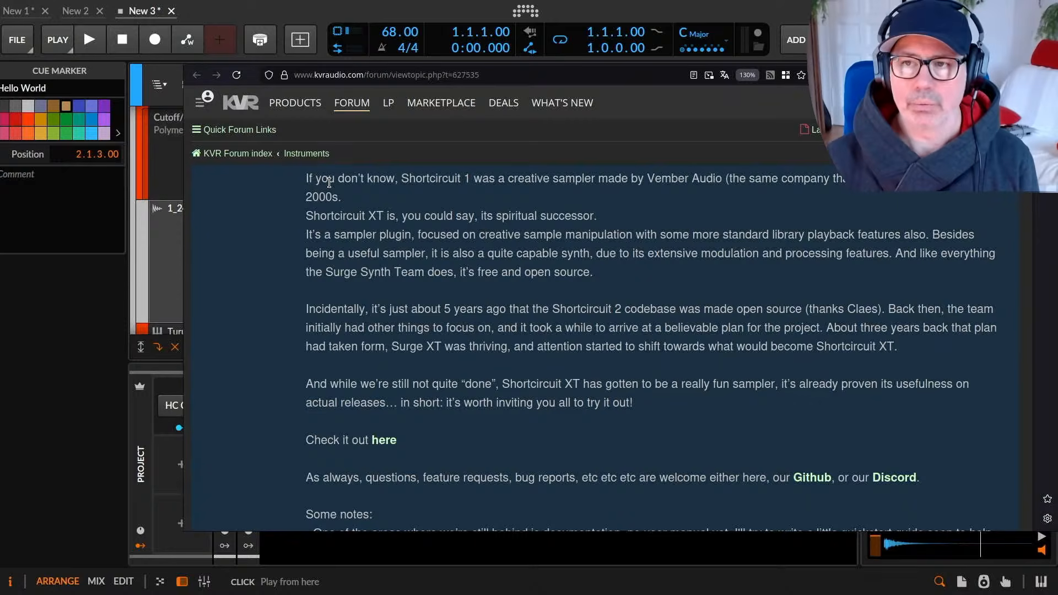
pyautogui.scroll(-4, 532, 313)
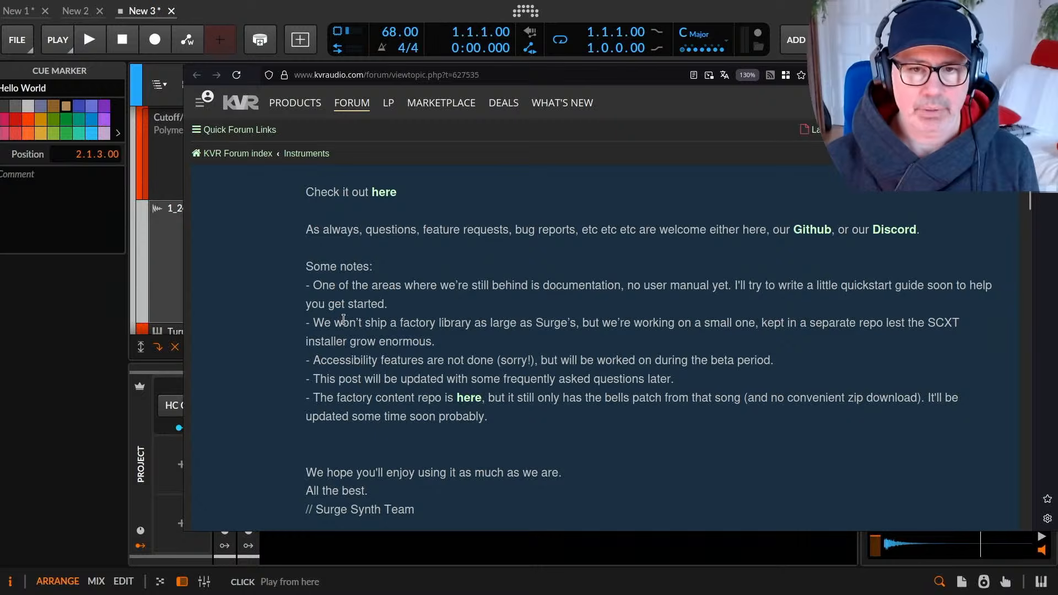
# Read the announcement's notes on factory library size, accessibility features, FAQ updates and the factory content repo.
pyautogui.moveTo(315, 325); pyautogui.dragTo(723, 327)
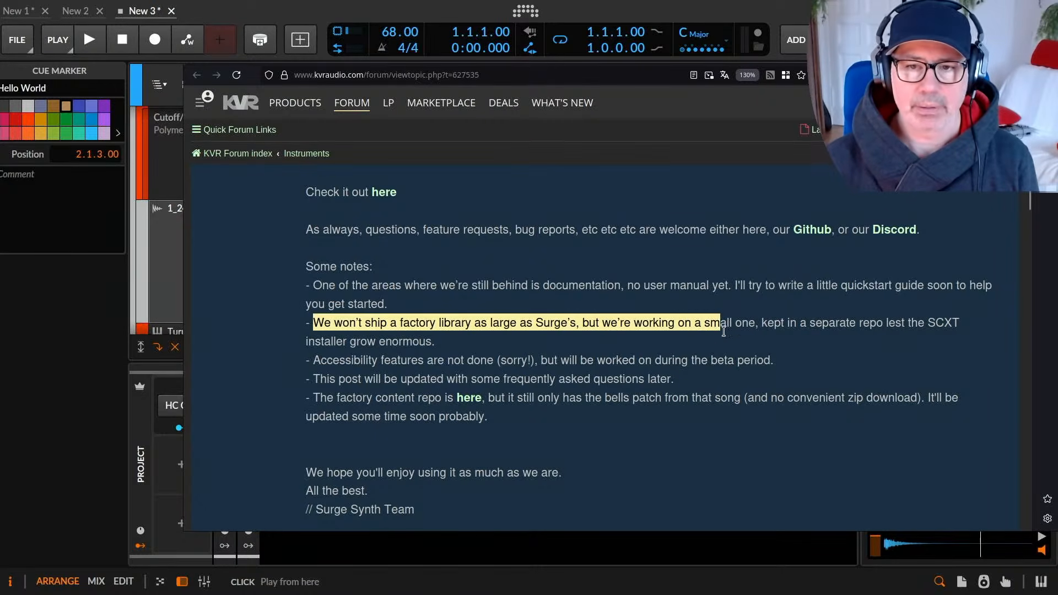
pyautogui.click(696, 375)
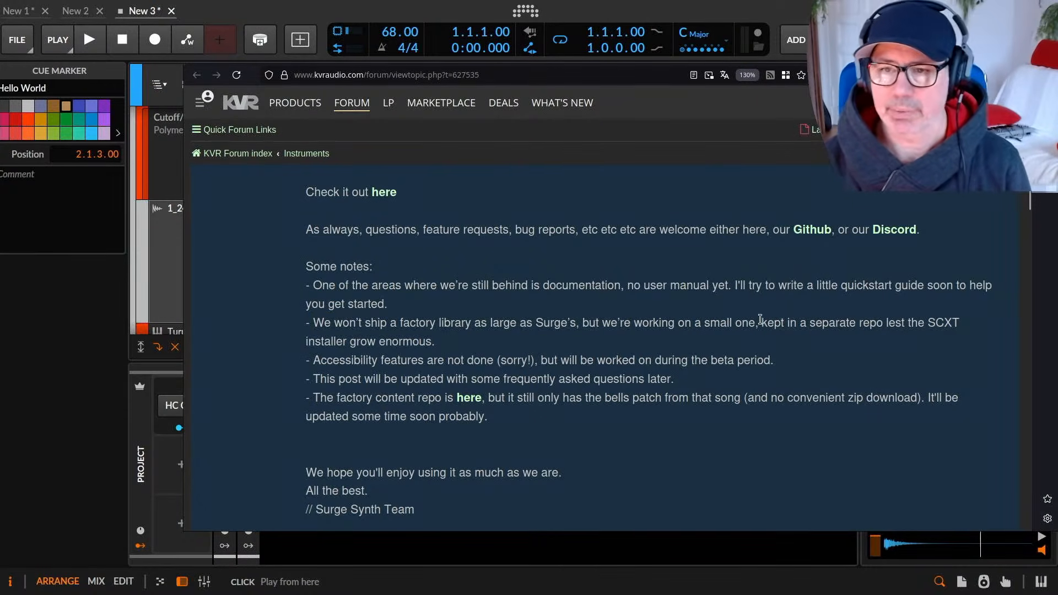
pyautogui.moveTo(326, 360); pyautogui.dragTo(517, 361)
pyautogui.moveTo(328, 362); pyautogui.dragTo(600, 377)
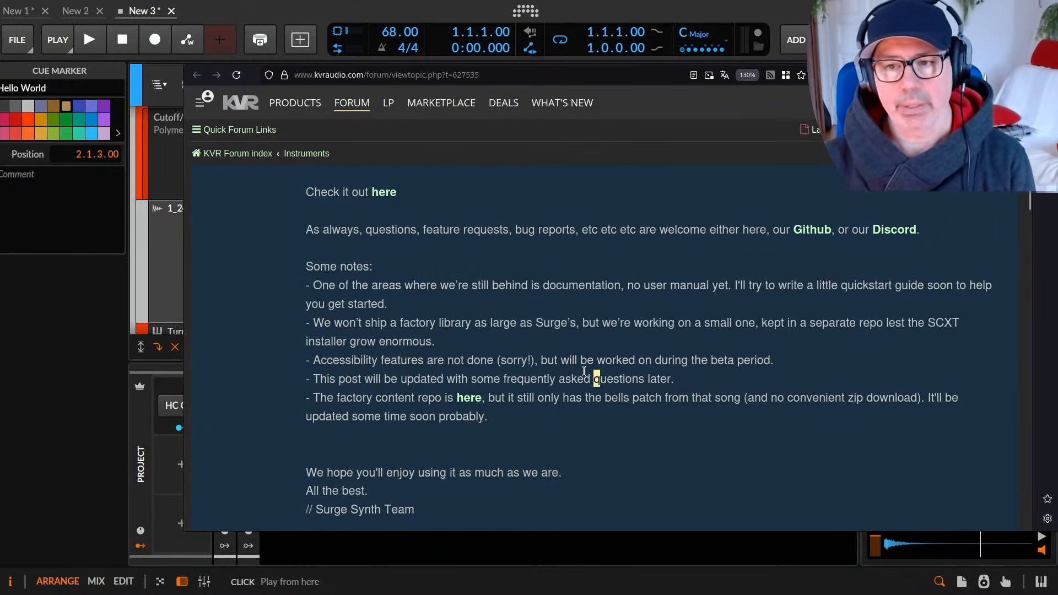
pyautogui.moveTo(314, 363)
pyautogui.mouseDown()
pyautogui.moveTo(581, 362)
pyautogui.moveTo(306, 361)
pyautogui.mouseUp()
pyautogui.moveTo(643, 353); pyautogui.dragTo(651, 353)
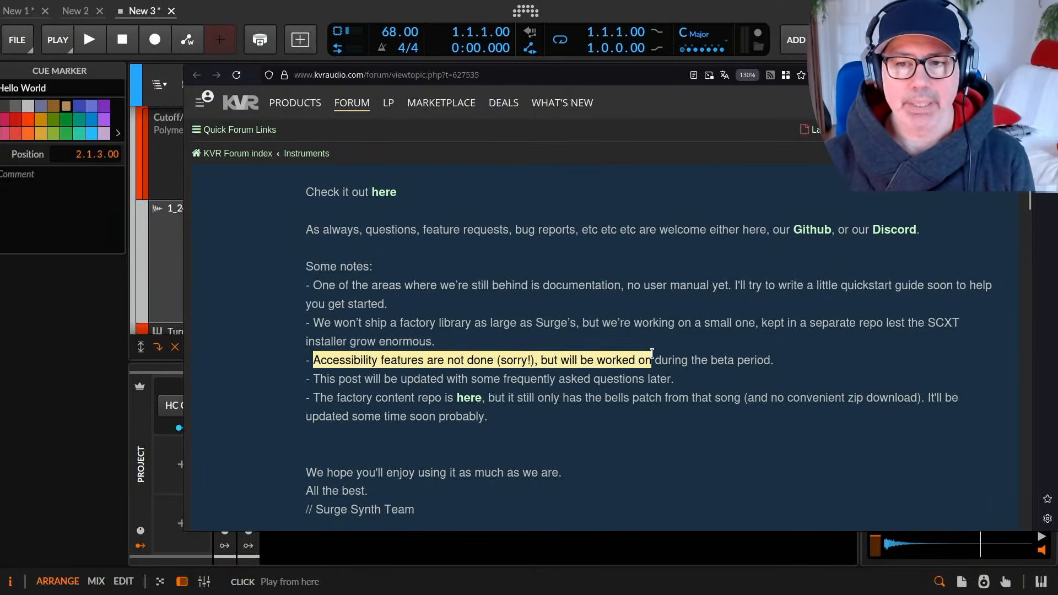
pyautogui.scroll(-3, 573, 372)
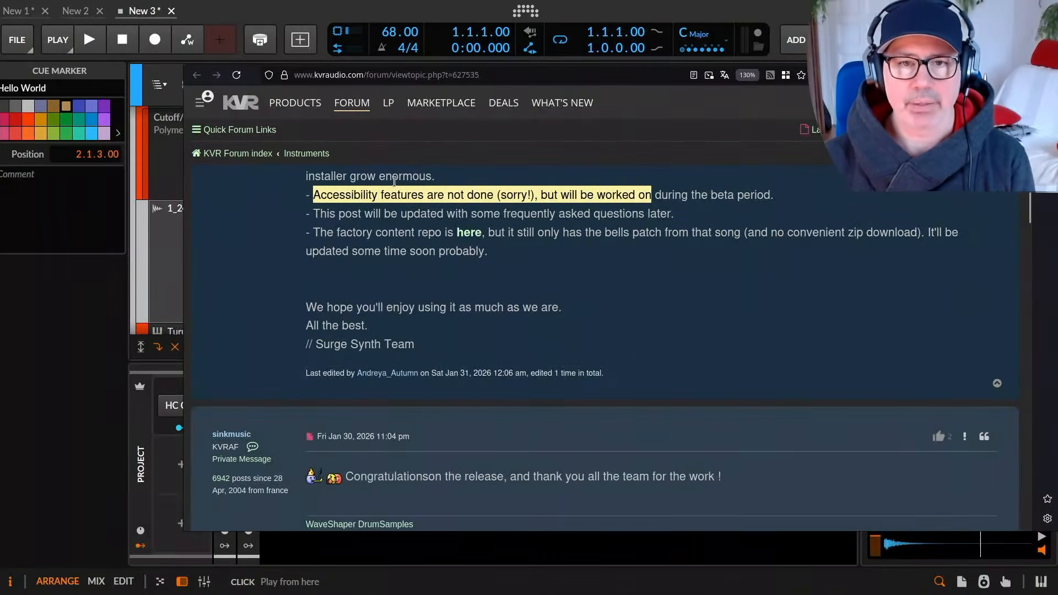
pyautogui.moveTo(314, 220); pyautogui.dragTo(505, 219)
pyautogui.moveTo(322, 234); pyautogui.dragTo(490, 237)
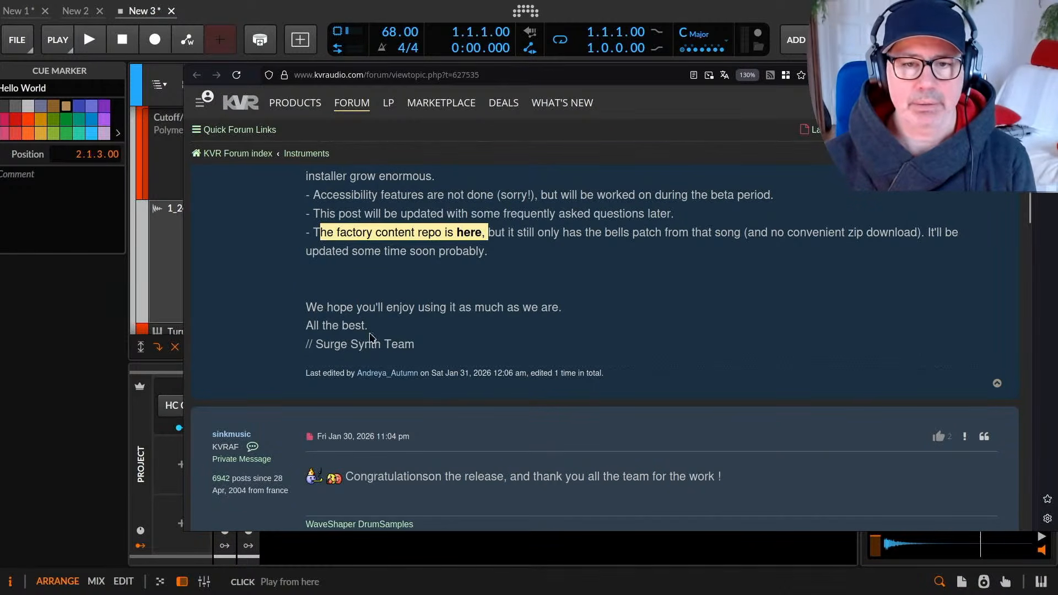
pyautogui.scroll(15, 516, 351)
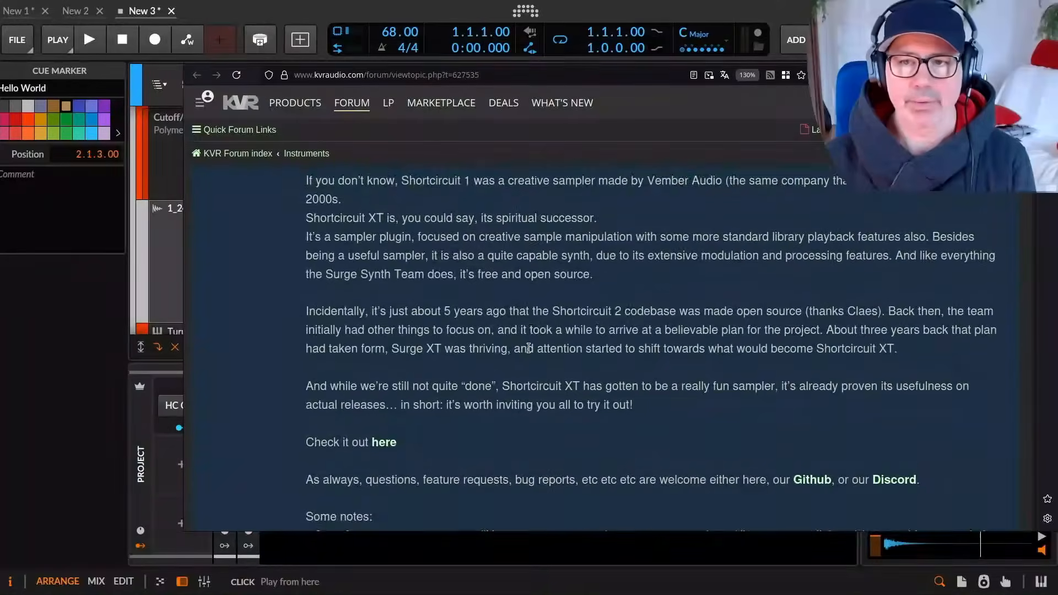
pyautogui.scroll(3, 530, 350)
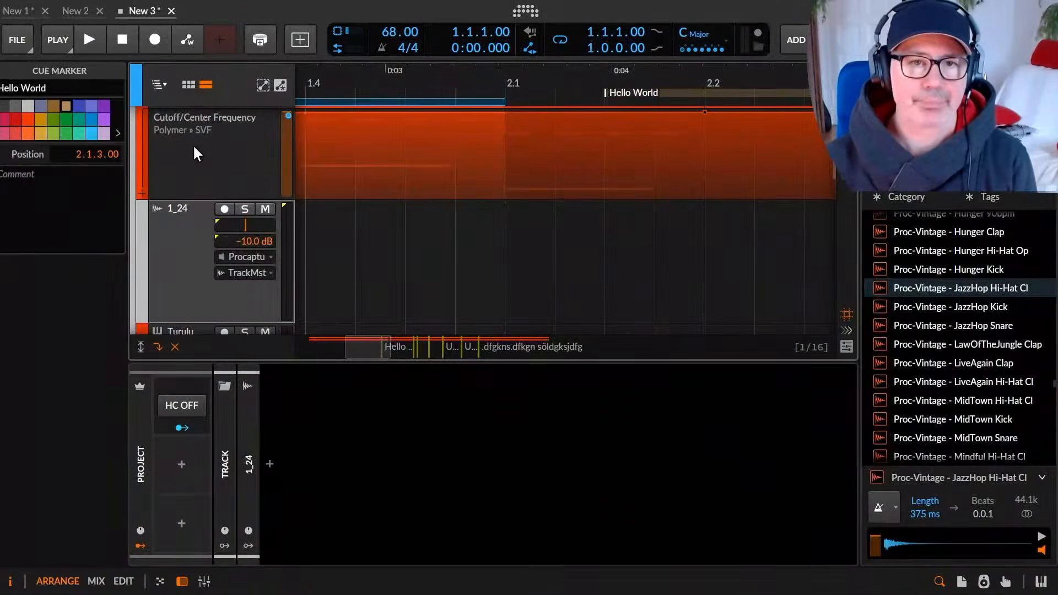
# Switch to Bitwig Studio's arranger and reduce the interface scaling so more tracks fit on screen.
pyautogui.click(191, 150)
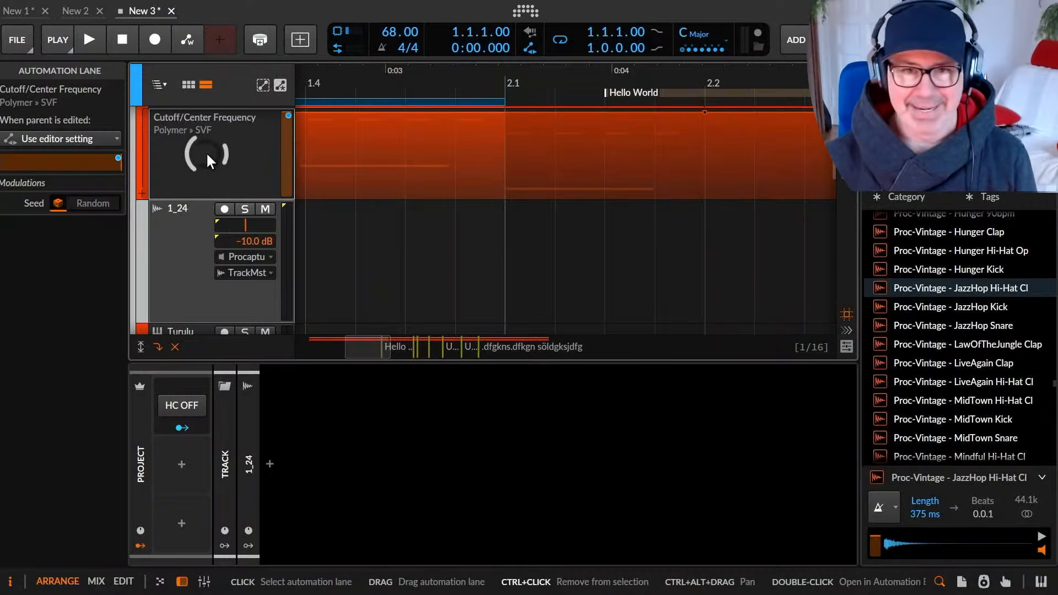
pyautogui.hotkey('ctrl', '-')
pyautogui.hotkey('ctrl', '-')
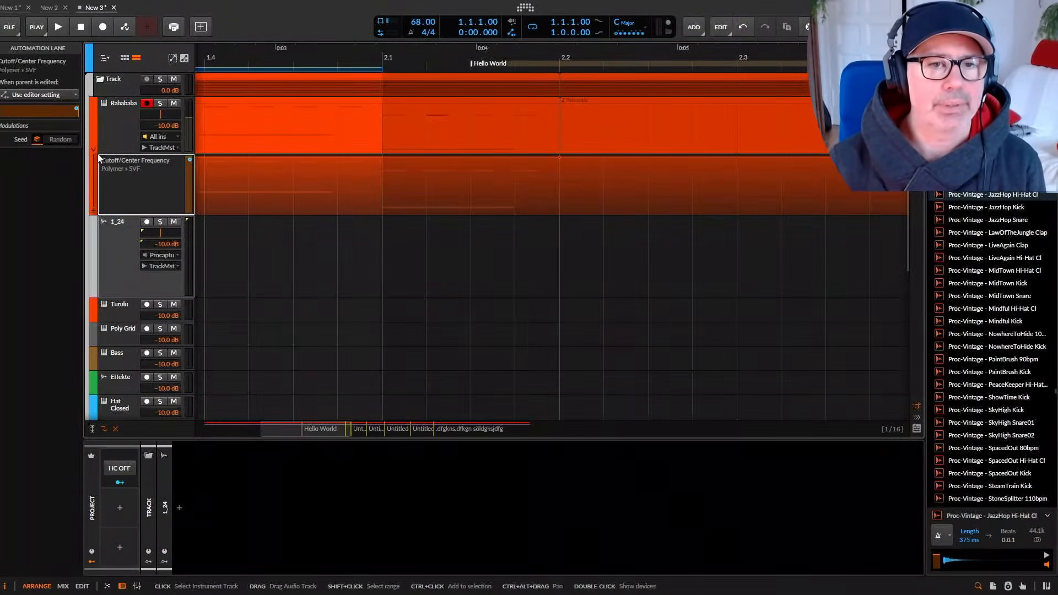
# Fold the automation lane of the Rabababa track and add a new instrument track below it.
pyautogui.click(93, 149)
pyautogui.click(120, 124)
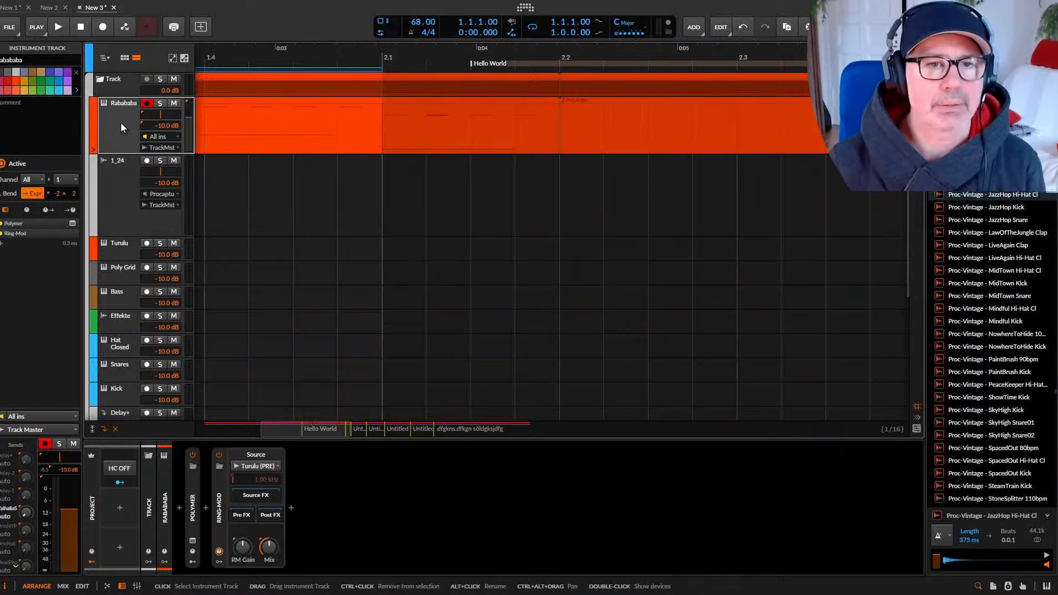
pyautogui.hotkey('ctrl', 't')
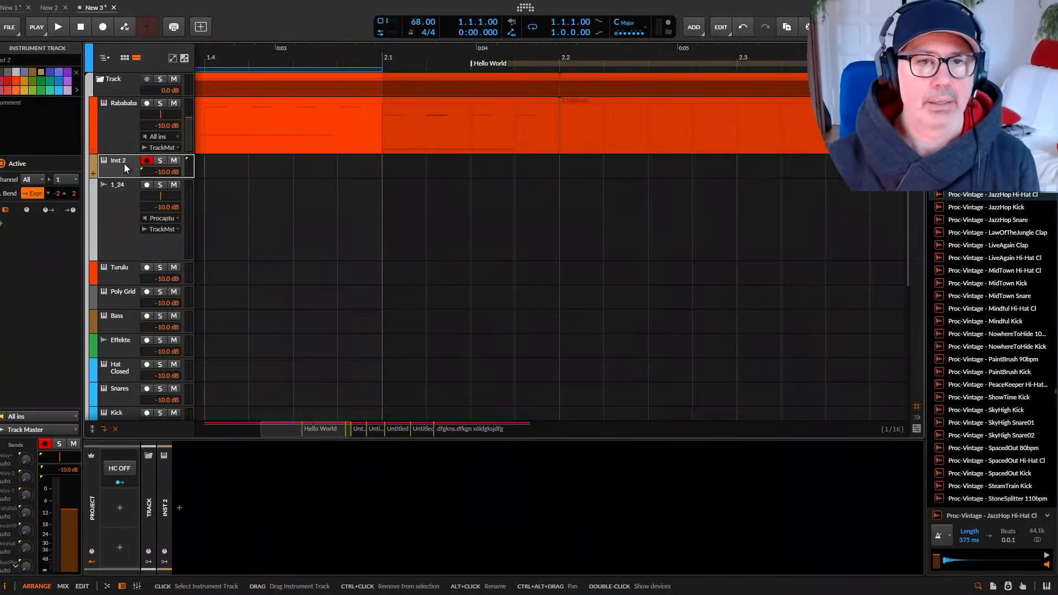
# Delete the Rabababa track and the 1_24 audio track.
pyautogui.click(121, 124)
pyautogui.rightClick(122, 125)
pyautogui.click(236, 208)
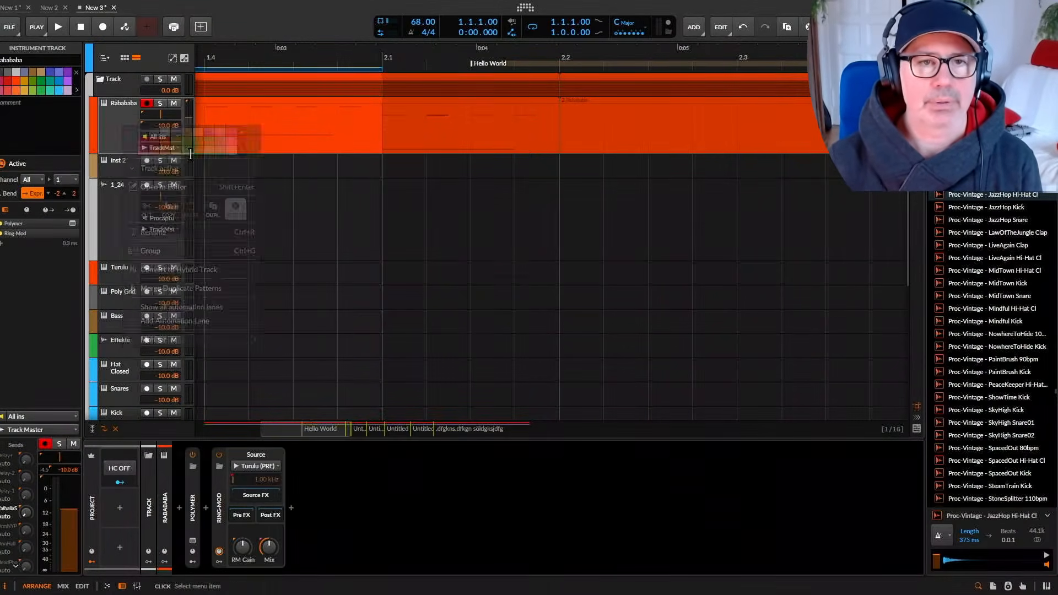
pyautogui.rightClick(128, 171)
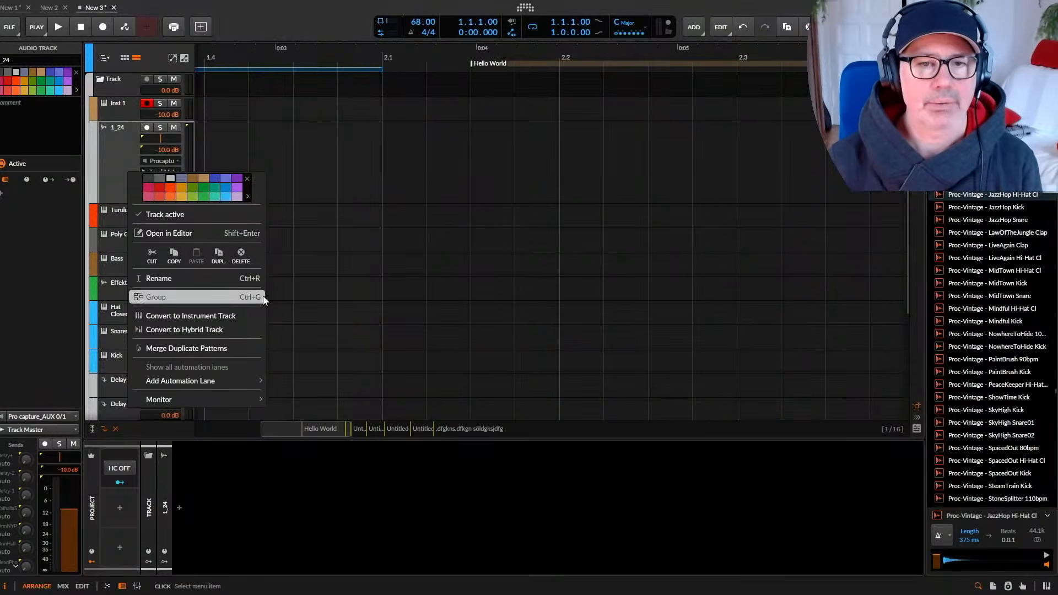
pyautogui.click(242, 255)
# Insert the Shortcircuit XT instrument on the new instrument track by searching devices for "short".
pyautogui.click(123, 110)
pyautogui.click(296, 511)
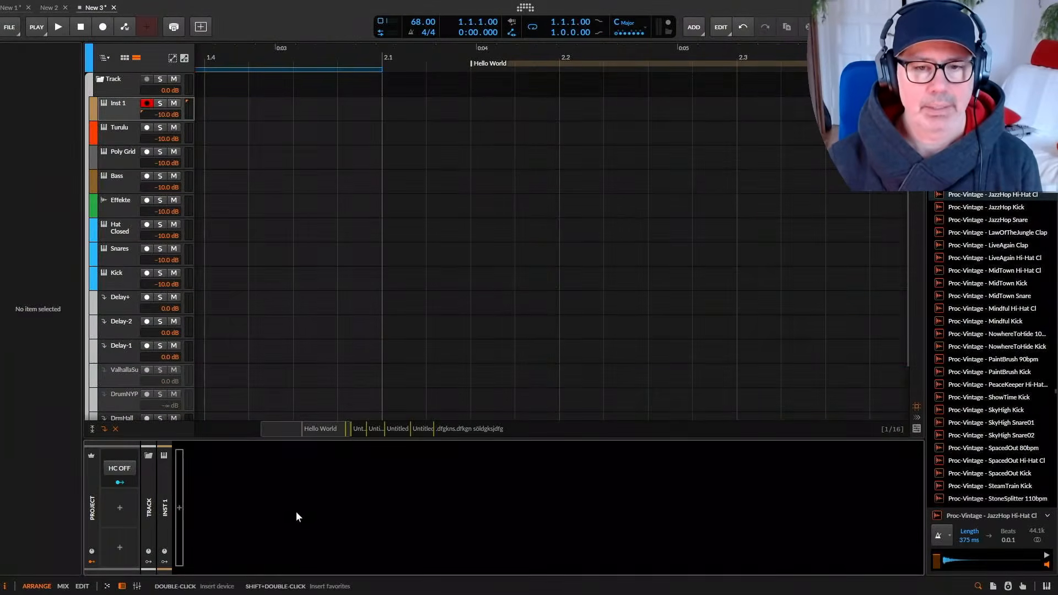
pyautogui.doubleClick(292, 511)
pyautogui.write('short')
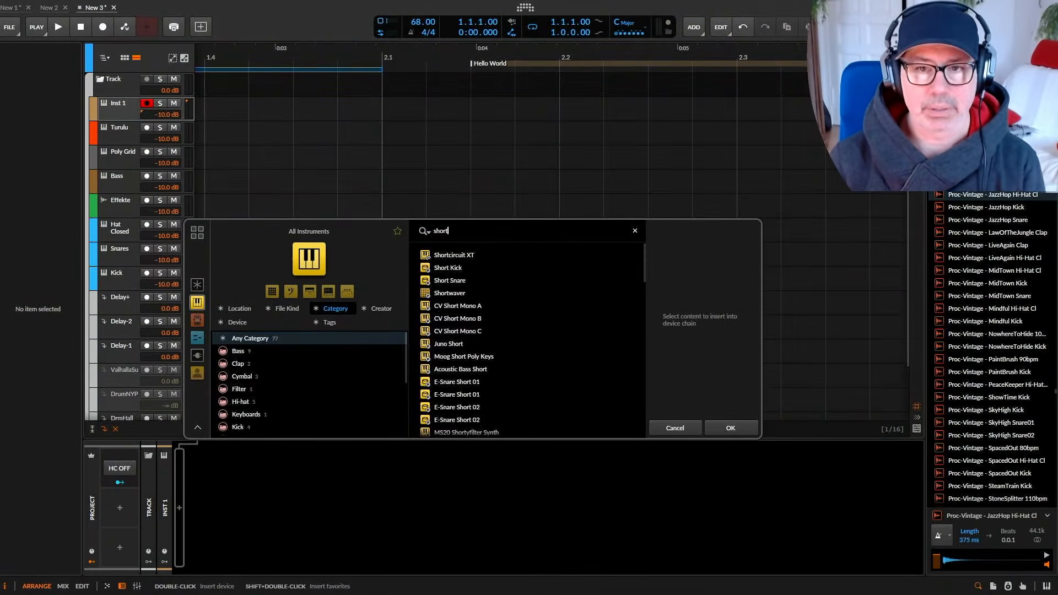
pyautogui.press('Return')
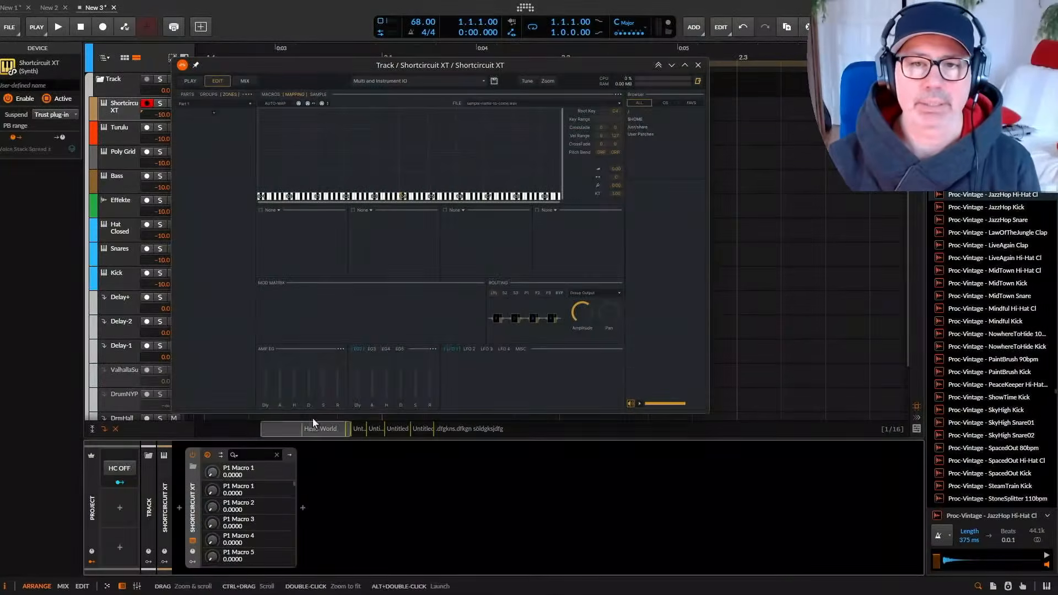
# Review Shortcircuit XT's About information, show its welcome screen and reposition the plug-in window.
pyautogui.click(698, 81)
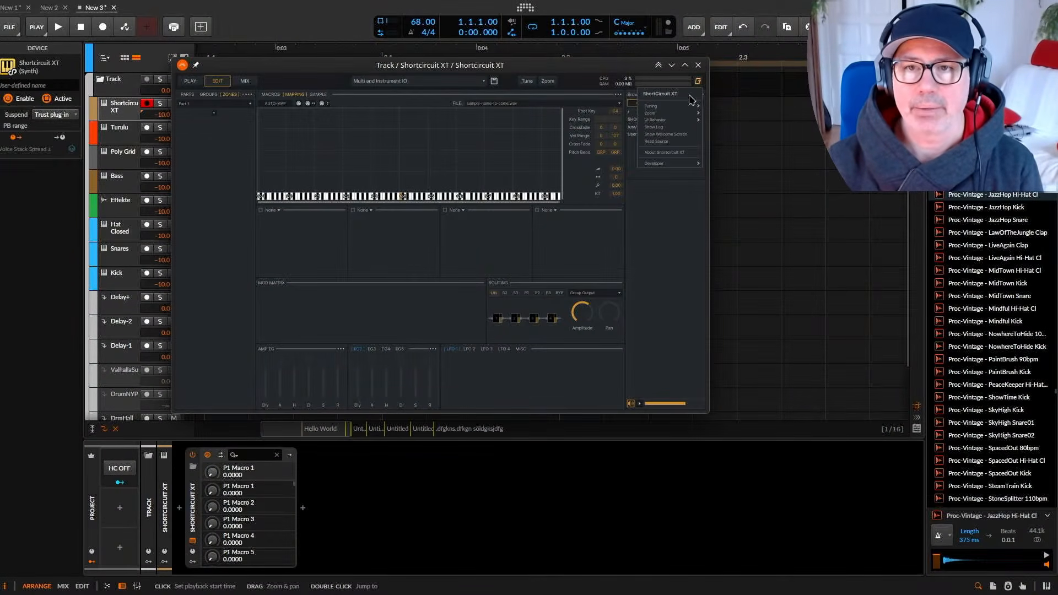
pyautogui.click(676, 153)
pyautogui.click(698, 81)
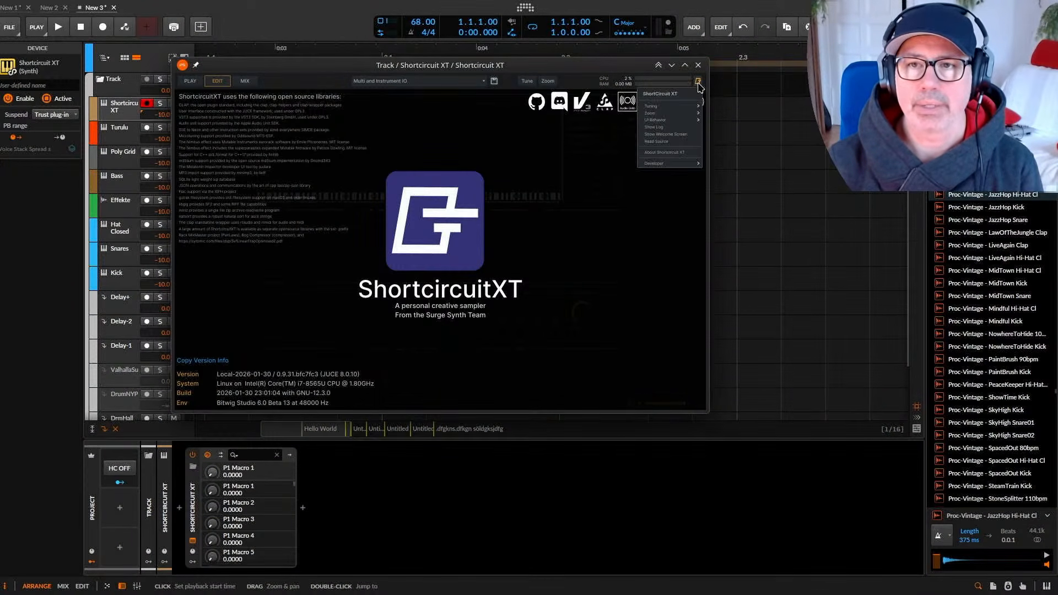
pyautogui.click(693, 135)
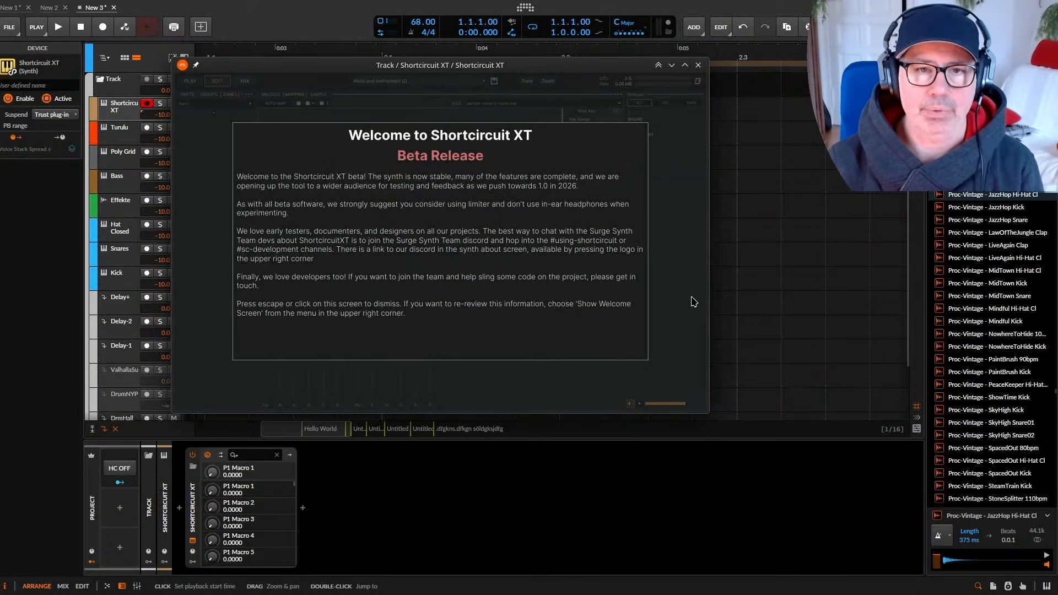
pyautogui.moveTo(484, 66); pyautogui.dragTo(550, 112)
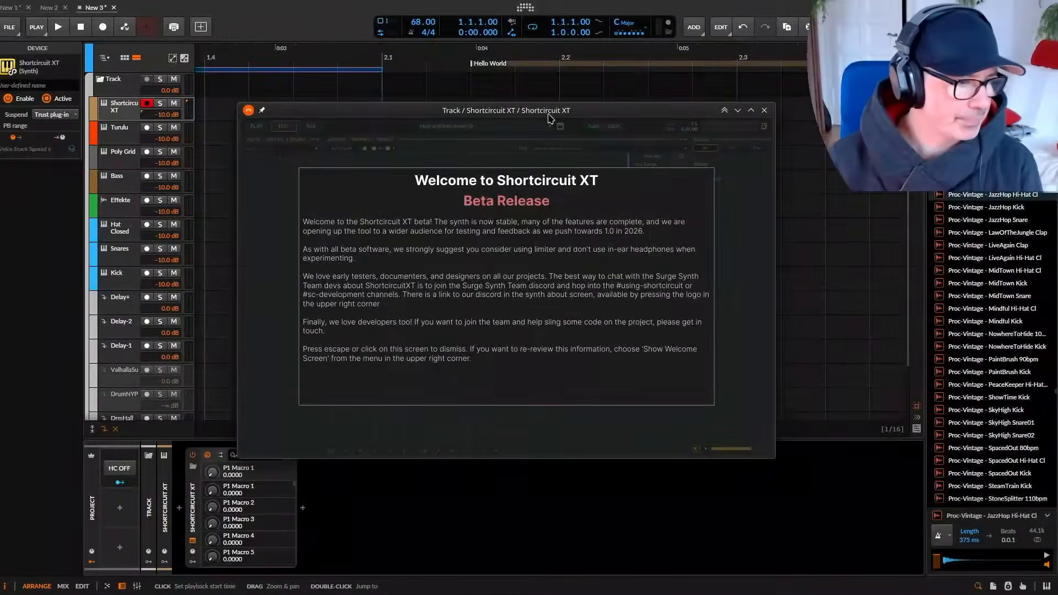
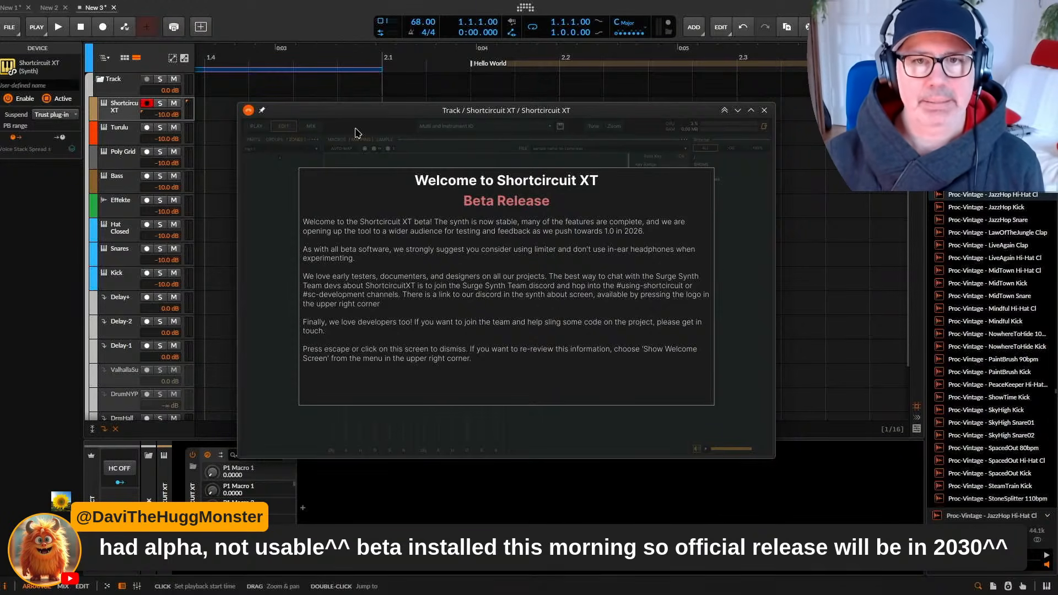
# Dismiss the welcome screen and set the Shortcircuit XT interface zoom to 200%.
pyautogui.click(355, 133)
pyautogui.click(613, 127)
pyautogui.click(617, 169)
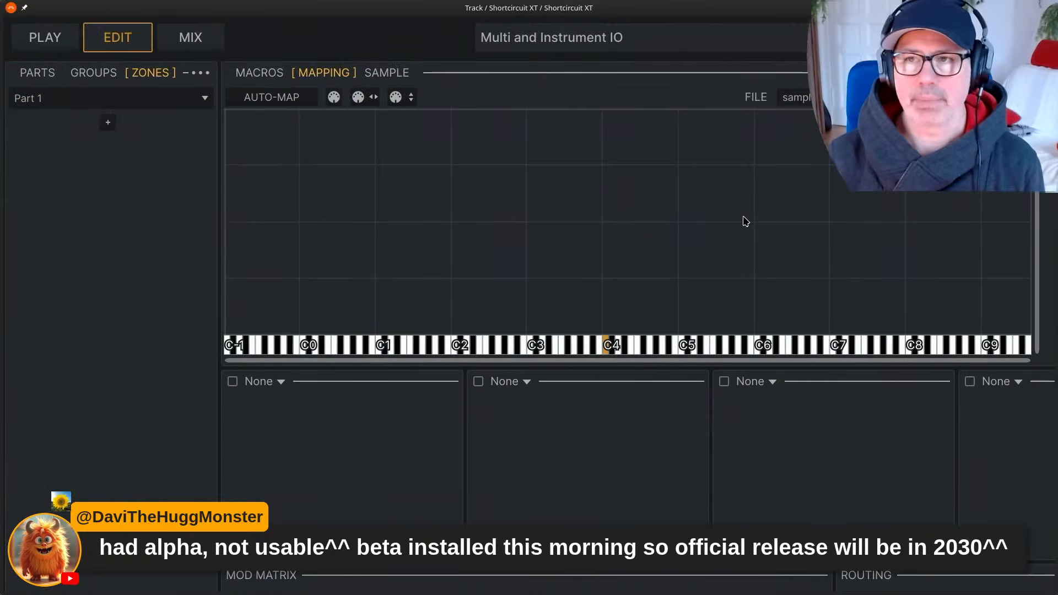
# Reduce the plug-in's interface zoom one level below 200% and move its window so the header controls are reachable.
pyautogui.moveTo(899, 198)
pyautogui.mouseDown()
pyautogui.moveTo(612, 206)
pyautogui.moveTo(880, 206)
pyautogui.mouseUp()
pyautogui.moveTo(422, 230)
pyautogui.mouseDown()
pyautogui.moveTo(573, 230)
pyautogui.moveTo(498, 229)
pyautogui.moveTo(380, 182)
pyautogui.moveTo(408, 241)
pyautogui.moveTo(427, 240)
pyautogui.mouseUp()
pyautogui.click(1007, 57)
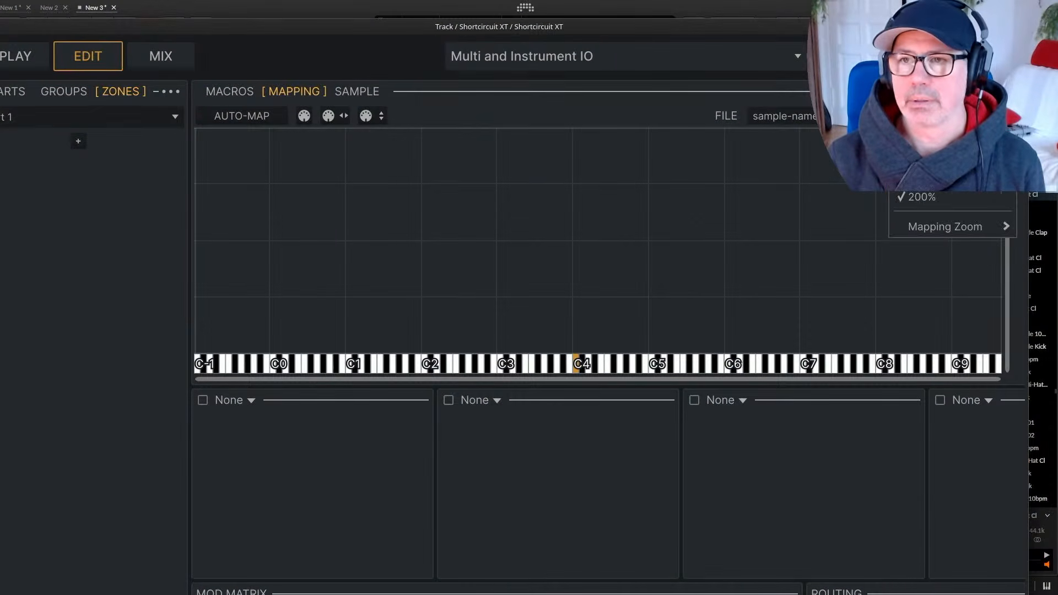
pyautogui.click(925, 177)
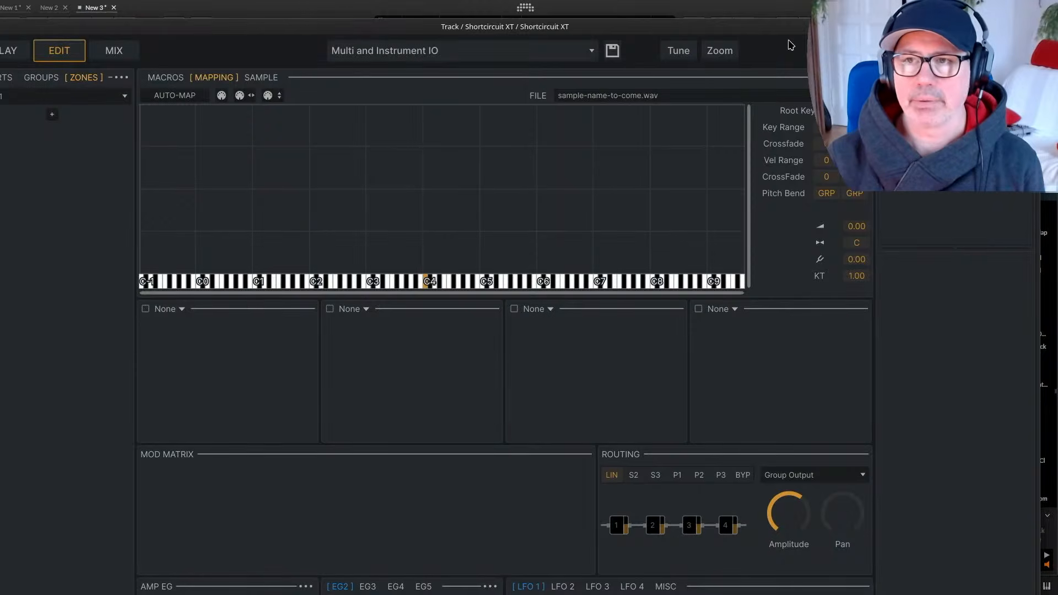
pyautogui.moveTo(899, 26); pyautogui.dragTo(878, 236)
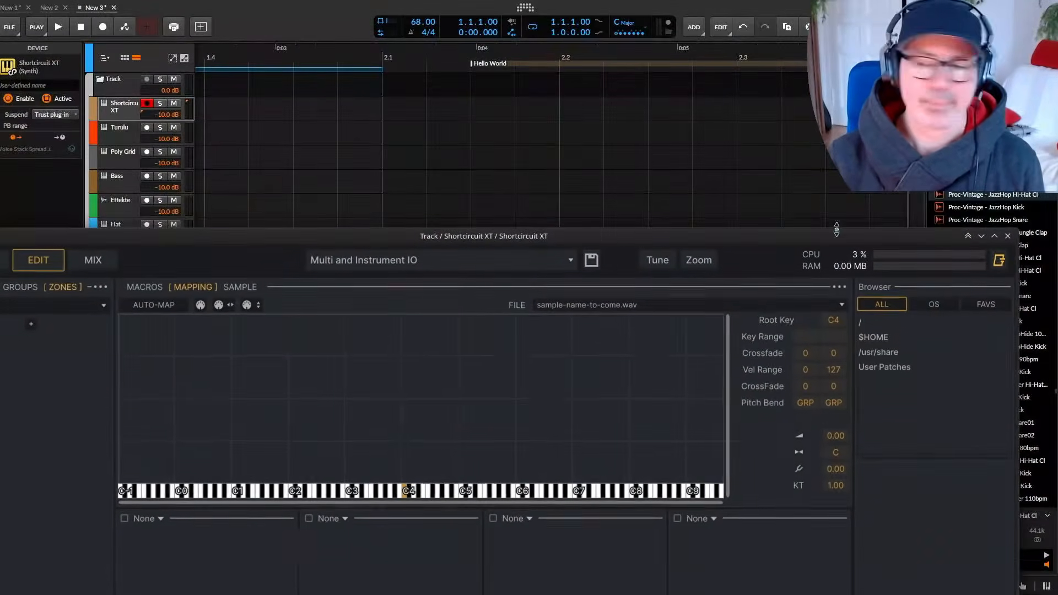
# Show the Shortcircuit XT welcome screen again, read the beta release message and dismiss it.
pyautogui.click(999, 259)
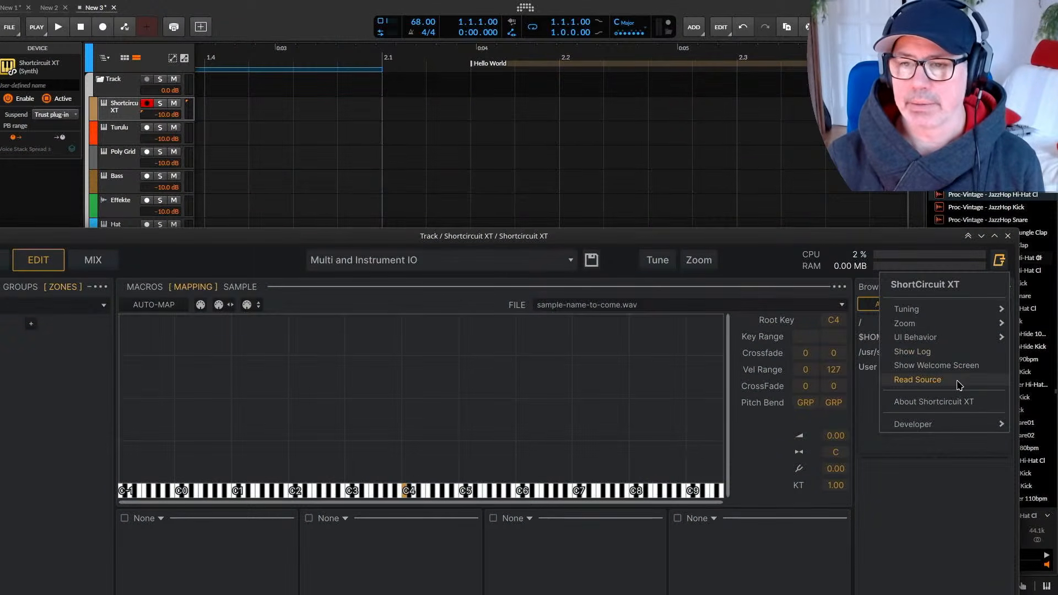
pyautogui.click(964, 366)
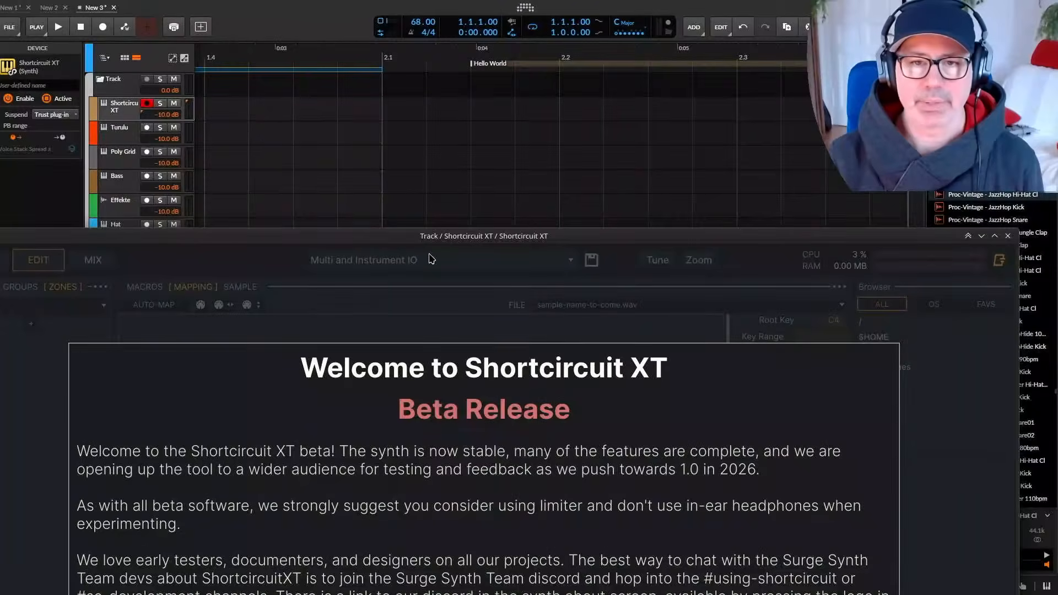
pyautogui.moveTo(314, 501); pyautogui.dragTo(308, 296)
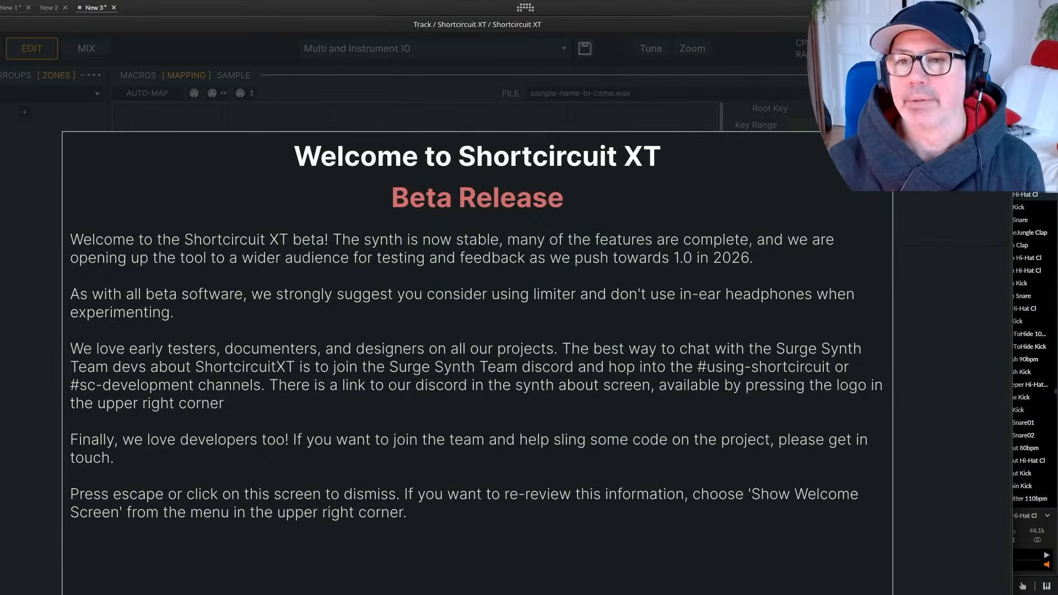
pyautogui.click(917, 208)
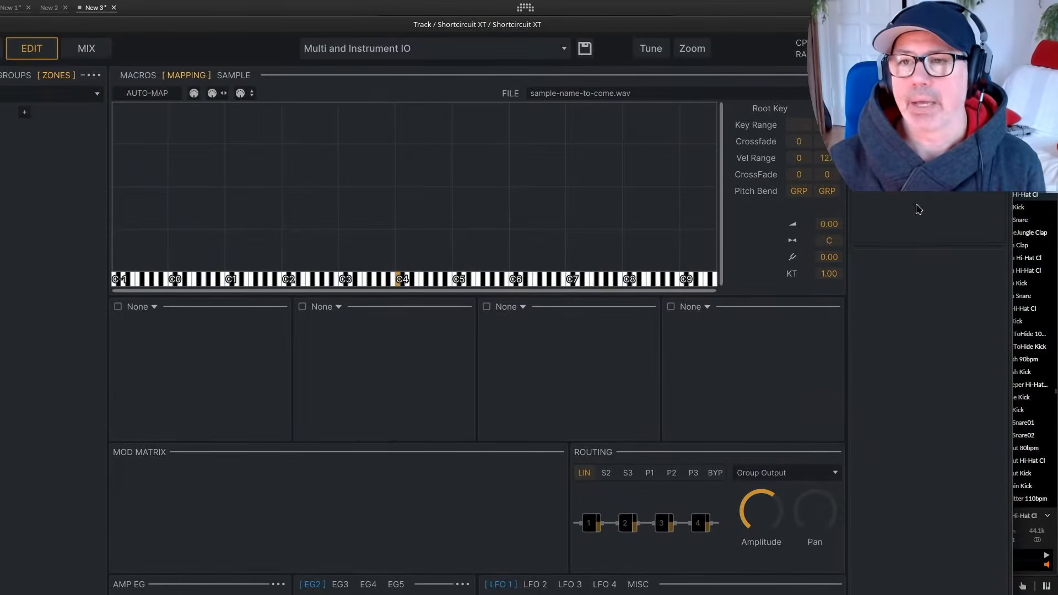
# Reduce the Shortcircuit XT interface zoom further and move its window down to uncover the device chain.
pyautogui.click(692, 48)
pyautogui.click(707, 132)
pyautogui.moveTo(368, 24); pyautogui.dragTo(433, 548)
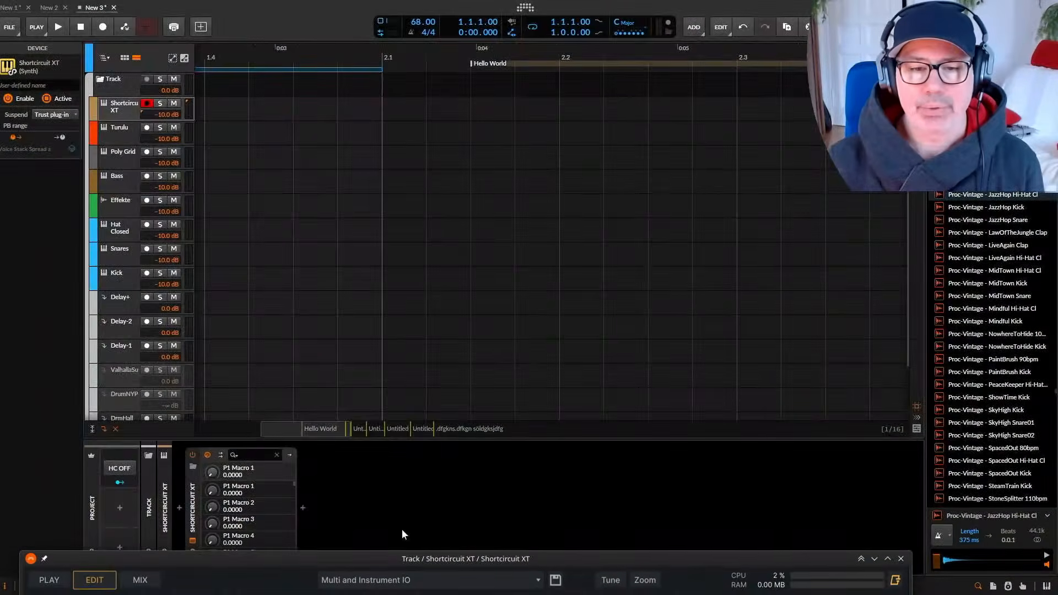
# Insert a Peak Limiter after Shortcircuit XT by searching for "peak", and move the plug-in window back into view.
pyautogui.doubleClick(363, 504)
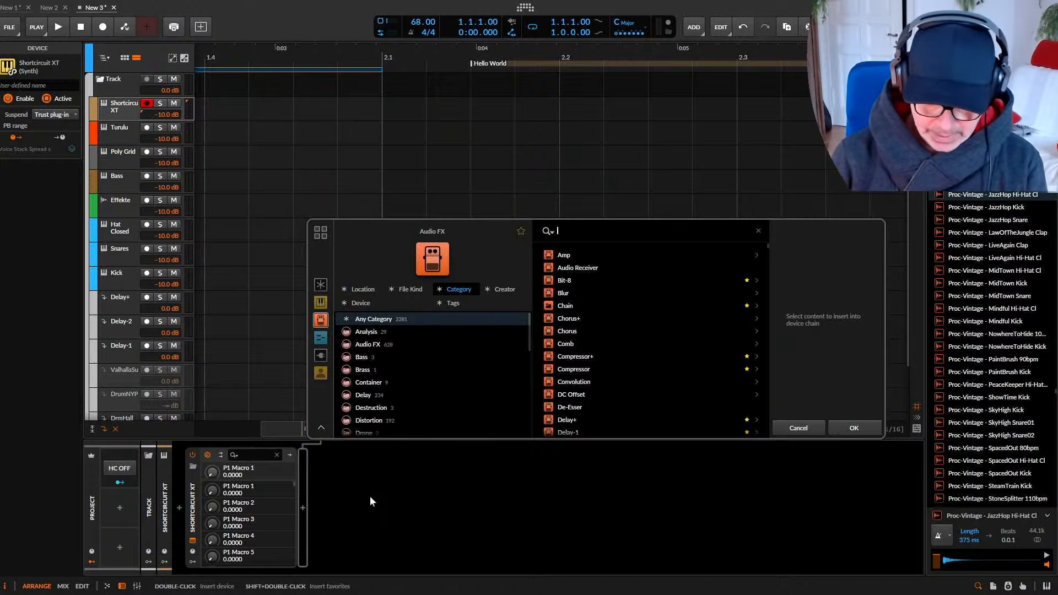
pyautogui.write('peak')
pyautogui.press('Down')
pyautogui.press('Return')
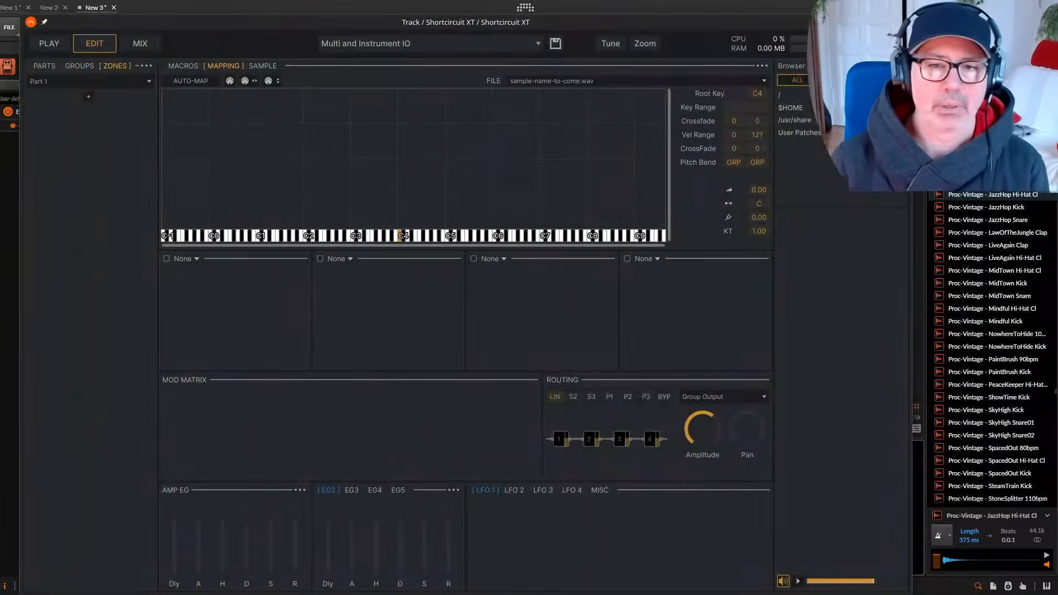
pyautogui.moveTo(600, 592); pyautogui.dragTo(312, 115)
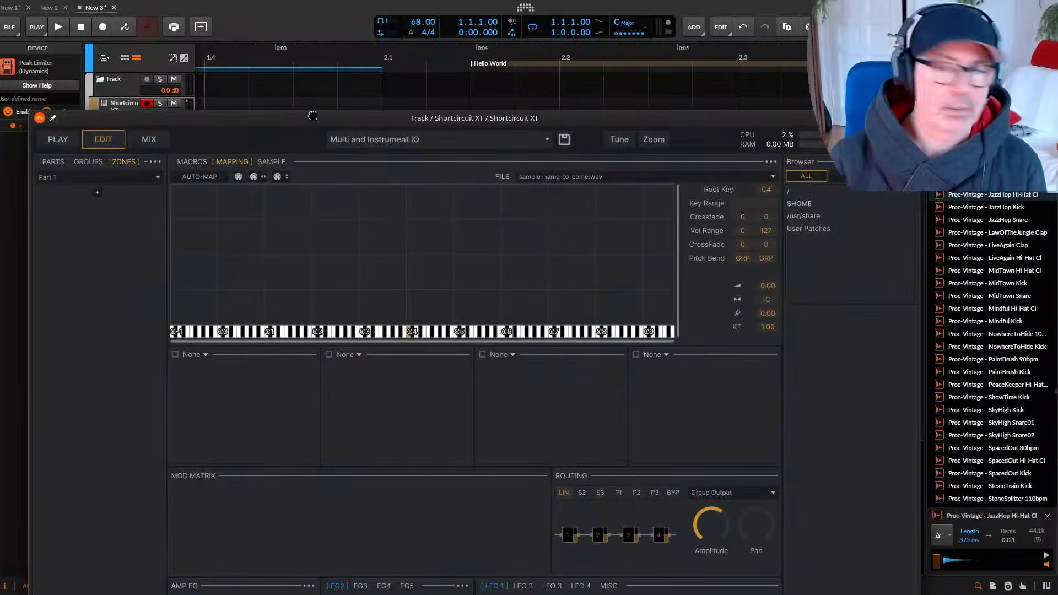
pyautogui.moveTo(417, 119); pyautogui.dragTo(409, 104)
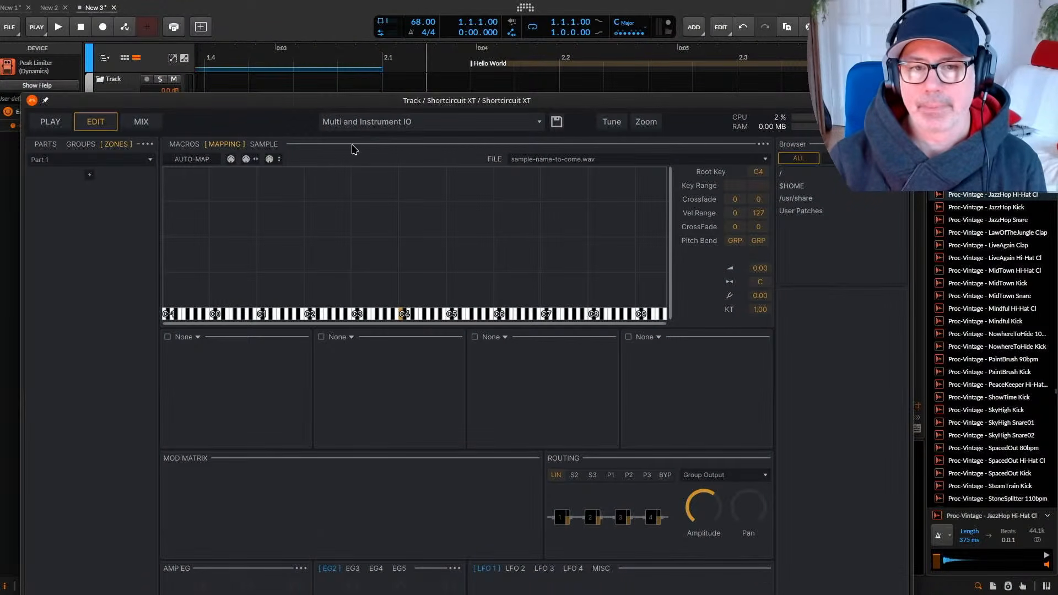
# Move the plug-in window up and look through the play, edit and mix screens, ending on the play screen.
pyautogui.moveTo(501, 100); pyautogui.dragTo(478, 78)
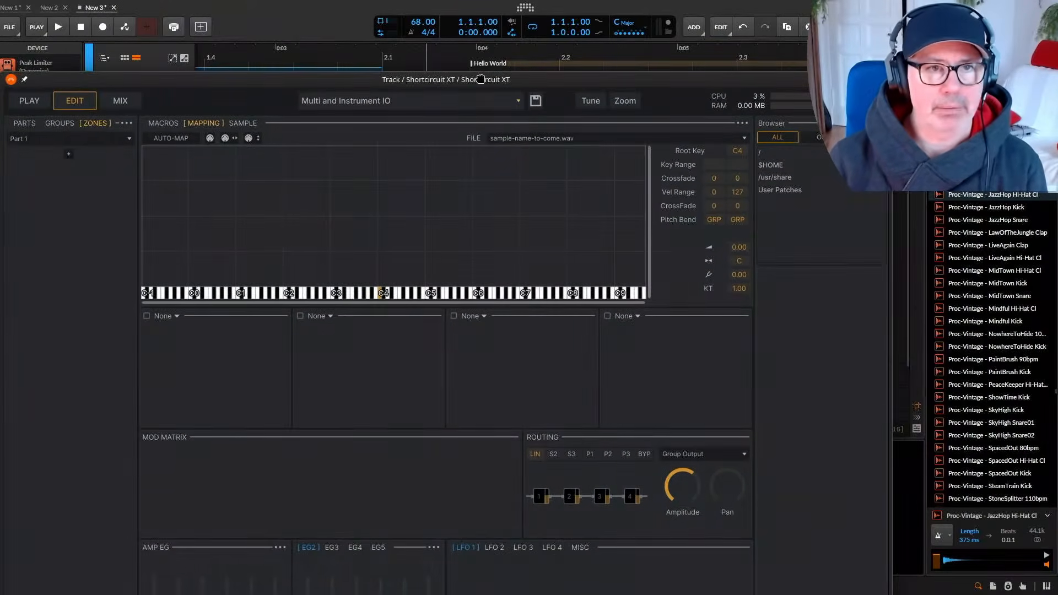
pyautogui.click(43, 106)
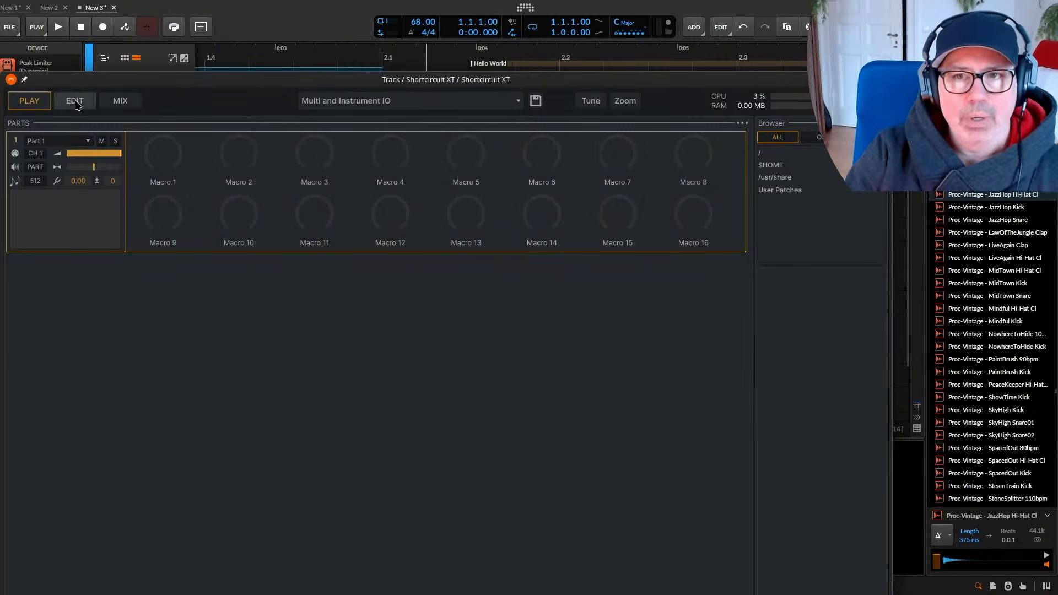
pyautogui.click(74, 101)
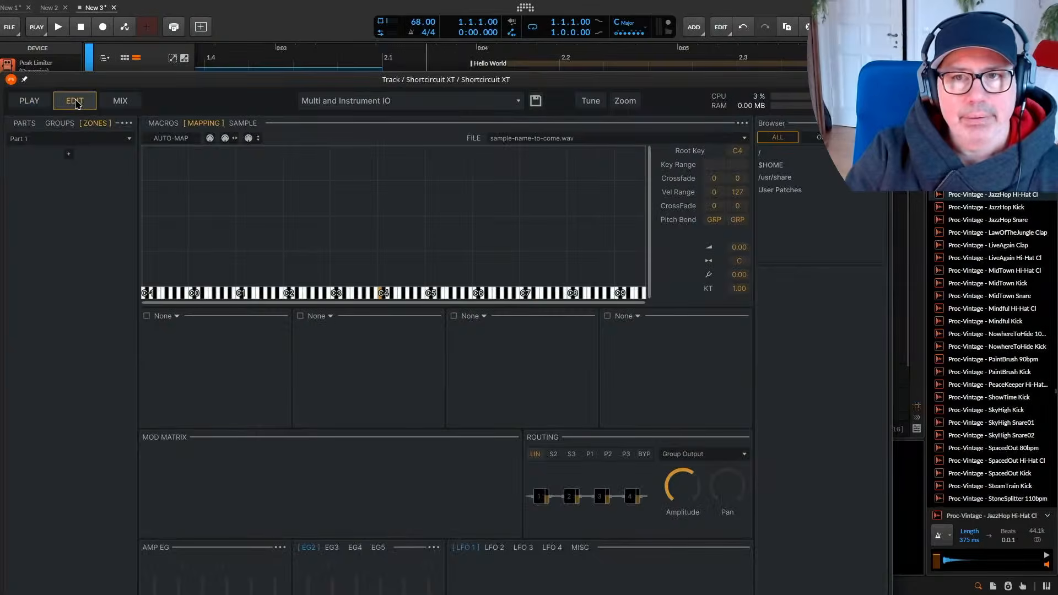
pyautogui.click(126, 102)
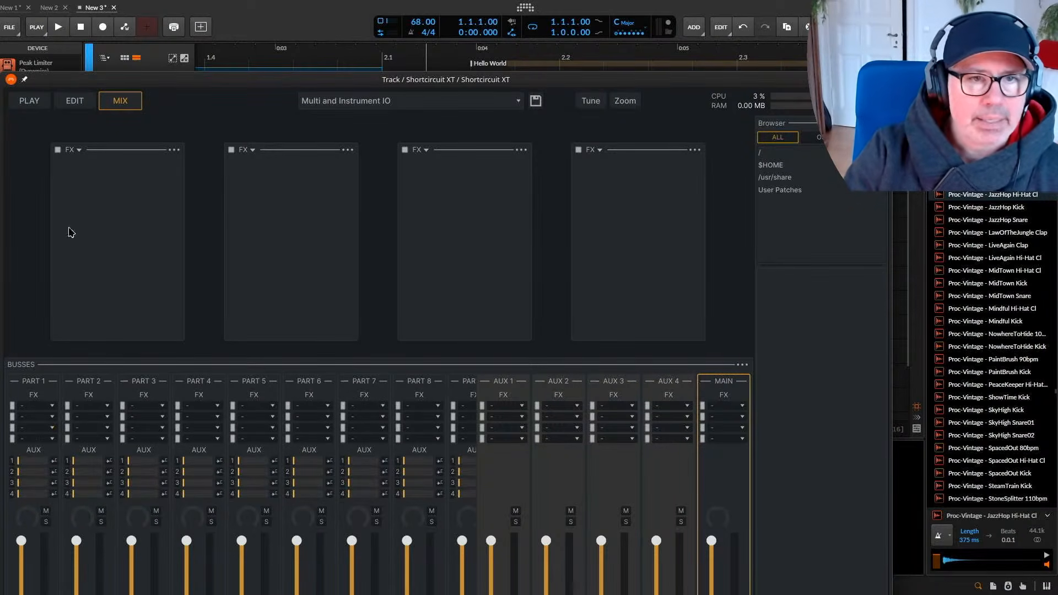
pyautogui.click(23, 107)
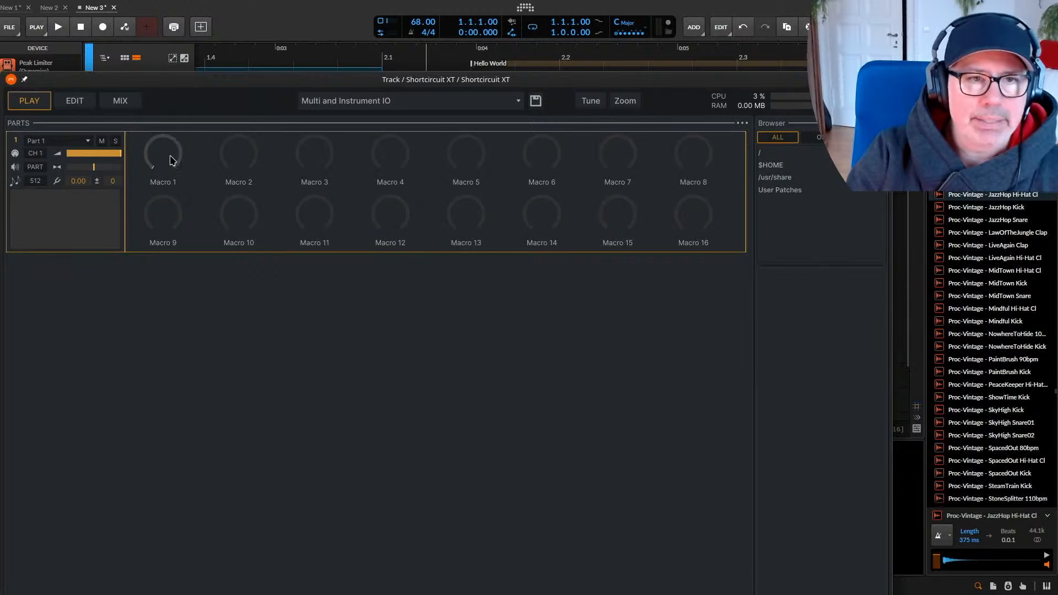
# Turn up Macros 1 to 4 of Part 1 to about 0.15, 0.14, 0.28 and 0.08.
pyautogui.moveTo(169, 151); pyautogui.dragTo(166, 144)
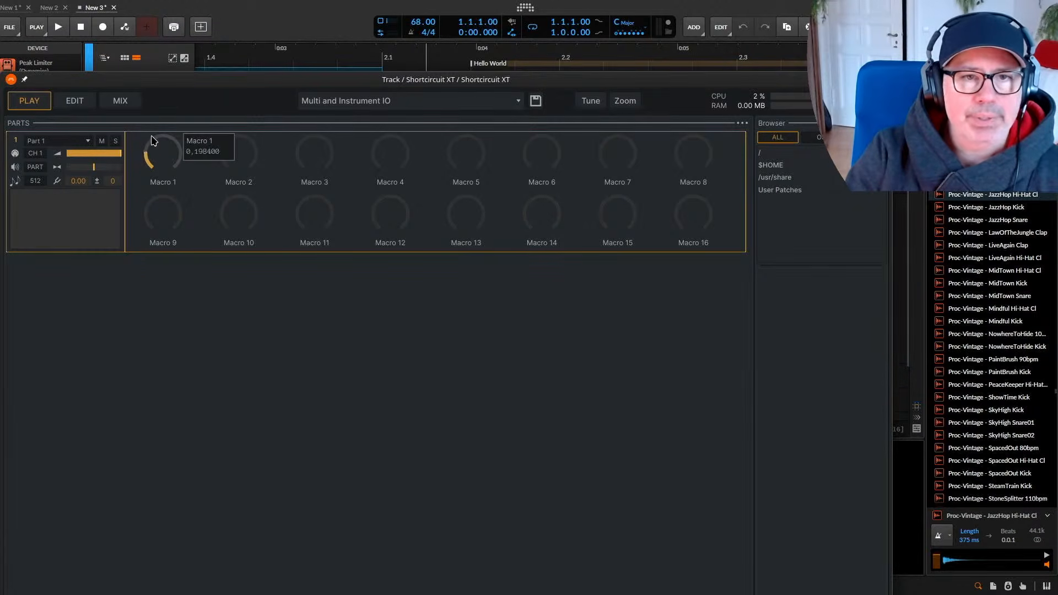
pyautogui.moveTo(226, 156); pyautogui.dragTo(303, 152)
pyautogui.moveTo(374, 157); pyautogui.dragTo(396, 145)
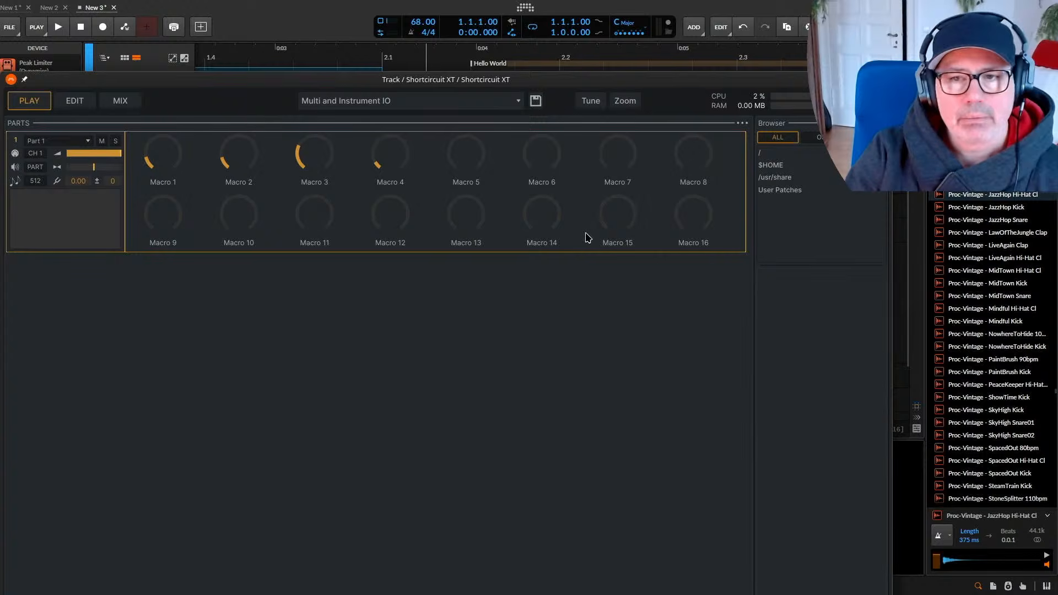
# Move the plug-in window aside and collapse the project's remote controls to uncover the Shortcircuit XT parameter list.
pyautogui.moveTo(163, 79); pyautogui.dragTo(529, 82)
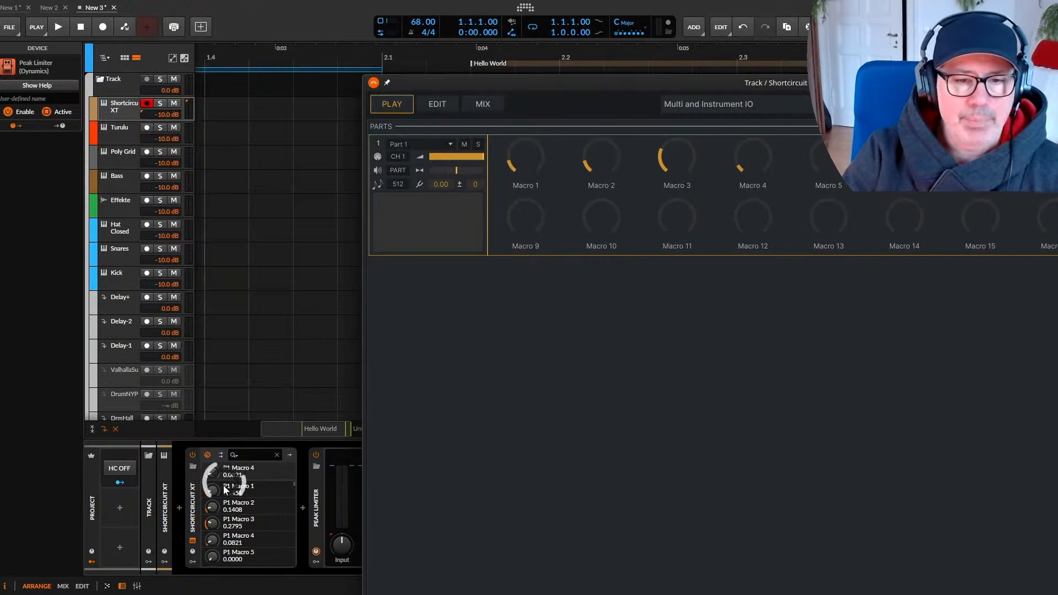
pyautogui.click(132, 110)
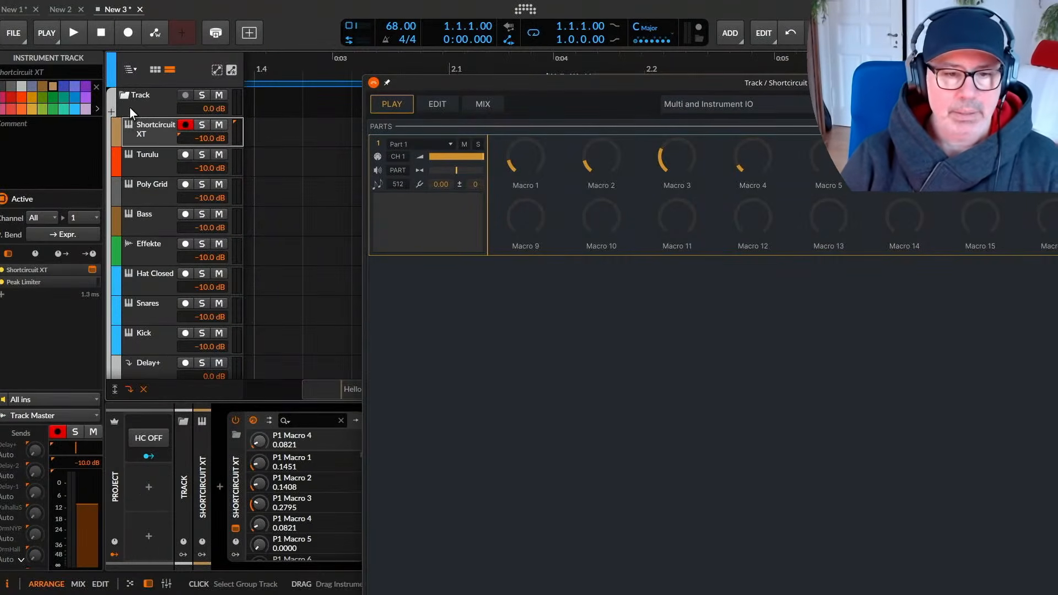
pyautogui.click(114, 553)
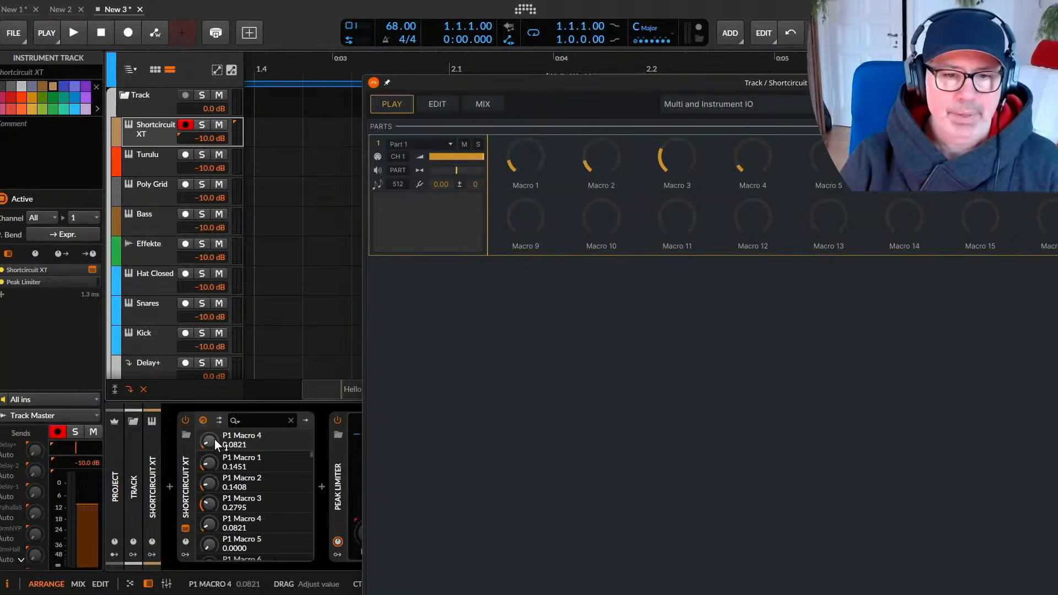
# Adjust Macros 1, 2 and 4 in the plug-in while watching the matching values in the device's parameter list.
pyautogui.moveTo(532, 157)
pyautogui.mouseDown()
pyautogui.moveTo(532, 145)
pyautogui.moveTo(537, 171)
pyautogui.mouseUp()
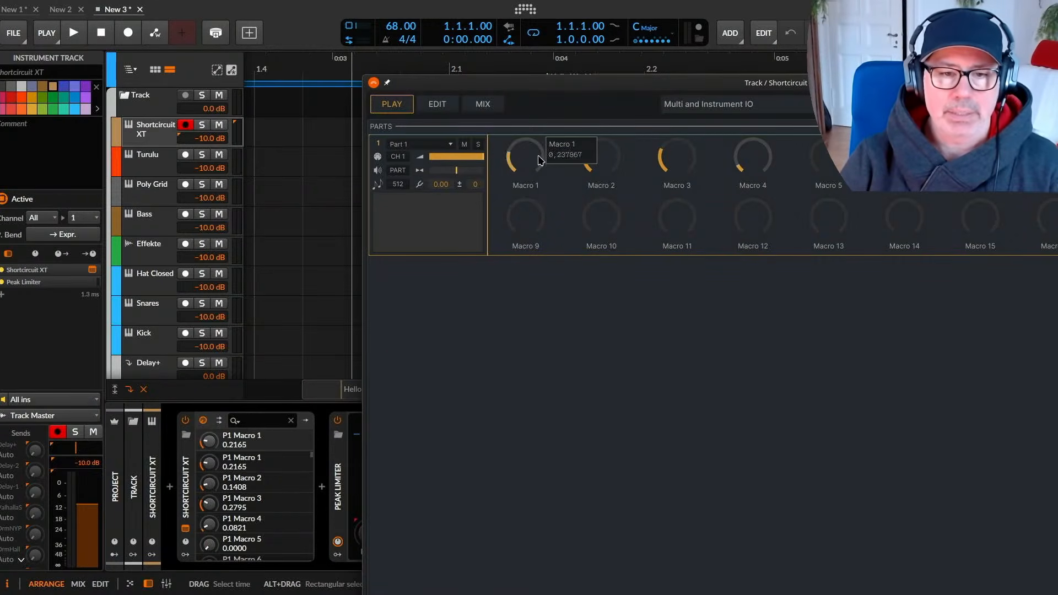
pyautogui.moveTo(601, 164); pyautogui.dragTo(622, 185)
pyautogui.moveTo(750, 161); pyautogui.dragTo(745, 147)
# Show the Shortcircuit XT device's remote controls and create a Perform page with empty slots.
pyautogui.click(186, 541)
pyautogui.click(273, 503)
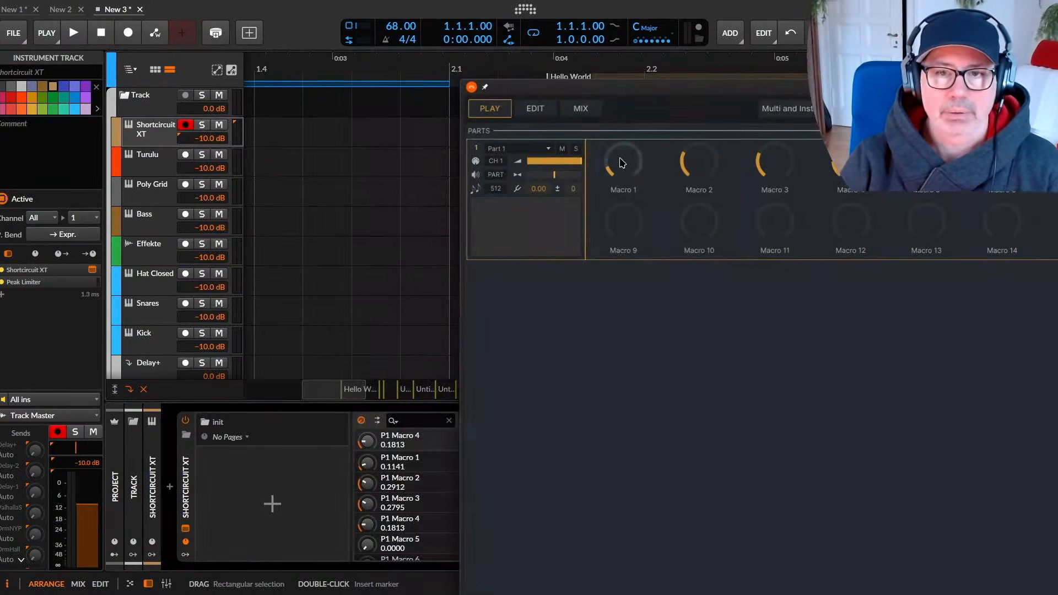
pyautogui.click(282, 506)
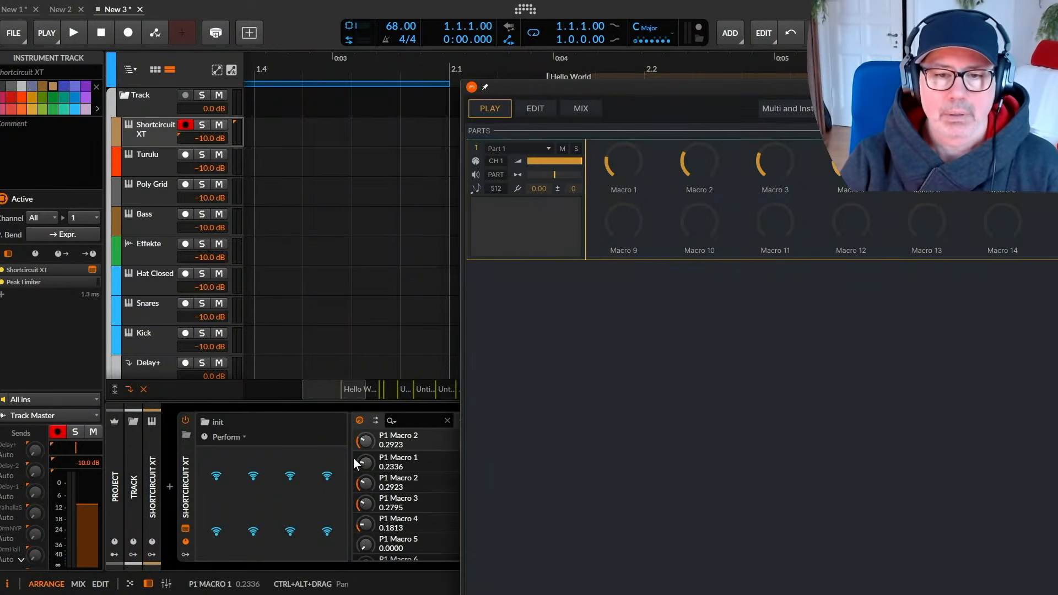
# Map P1 Macros 1, 2 and 3 to the first three Perform slots and raise Macro 1 to about 0.28 with its remote control.
pyautogui.click(240, 475)
pyautogui.click(622, 163)
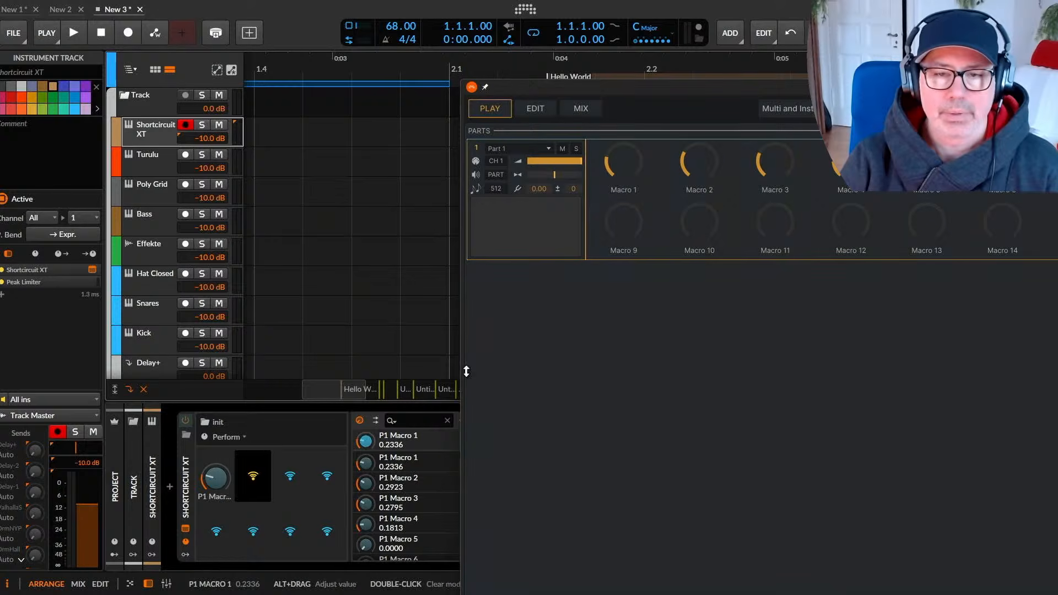
pyautogui.click(698, 161)
pyautogui.click(290, 476)
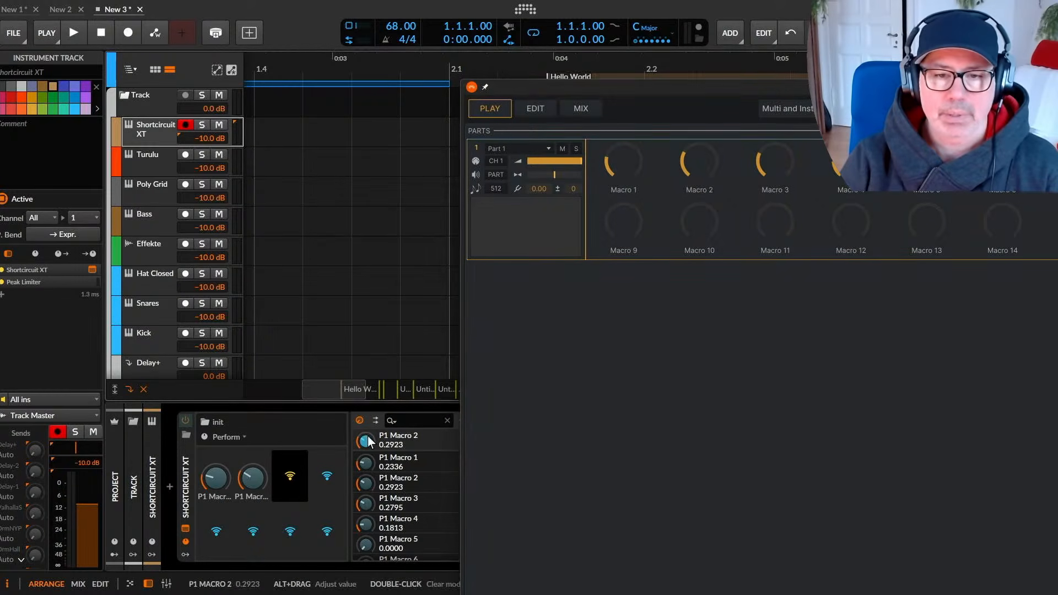
pyautogui.click(774, 161)
pyautogui.click(366, 441)
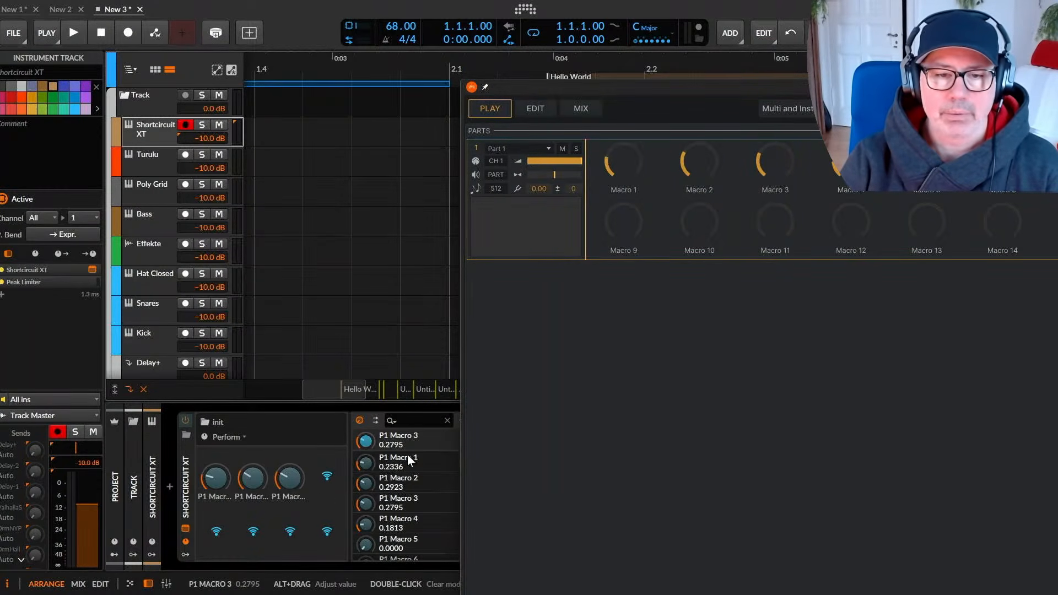
pyautogui.click(327, 476)
pyautogui.moveTo(214, 480); pyautogui.dragTo(213, 468)
pyautogui.moveTo(650, 87); pyautogui.dragTo(289, 82)
# Try the play screen's Compressed Display, paging between Macros 9-16 and 1-8, and return to Expanded Display.
pyautogui.click(840, 124)
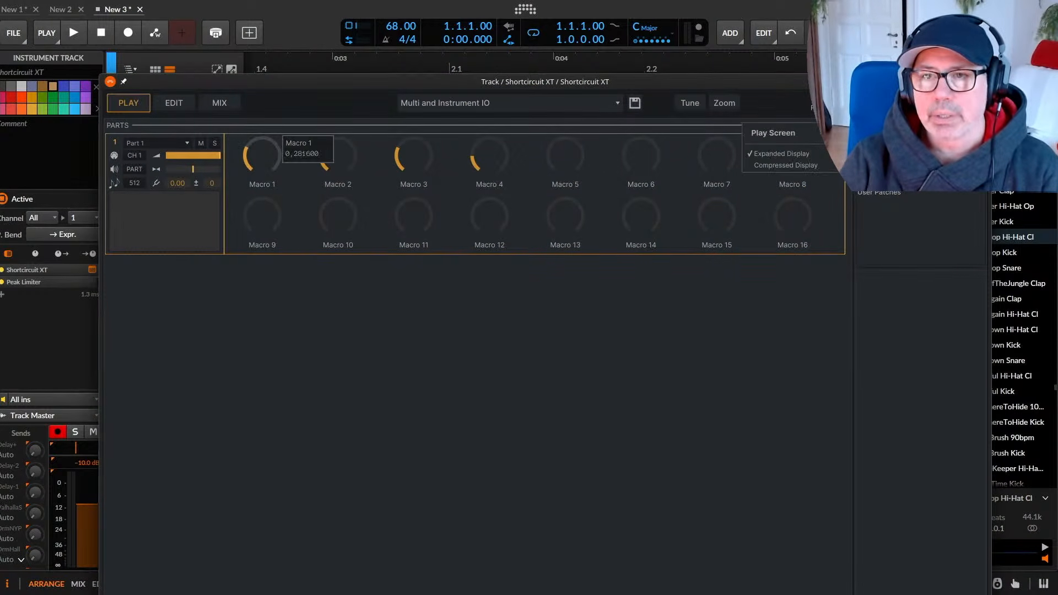
pyautogui.click(806, 166)
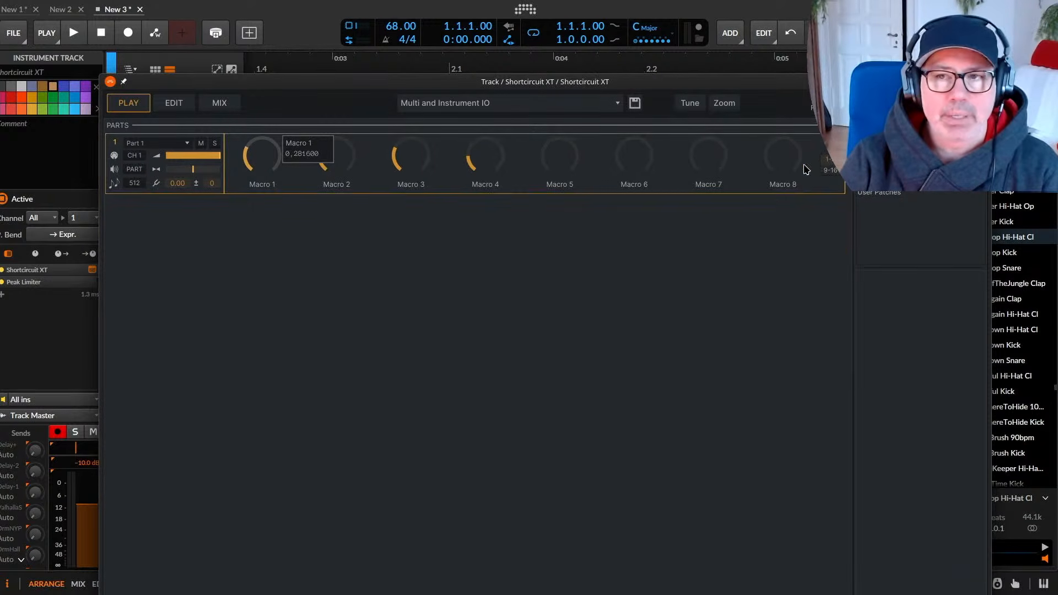
pyautogui.click(841, 125)
pyautogui.click(794, 154)
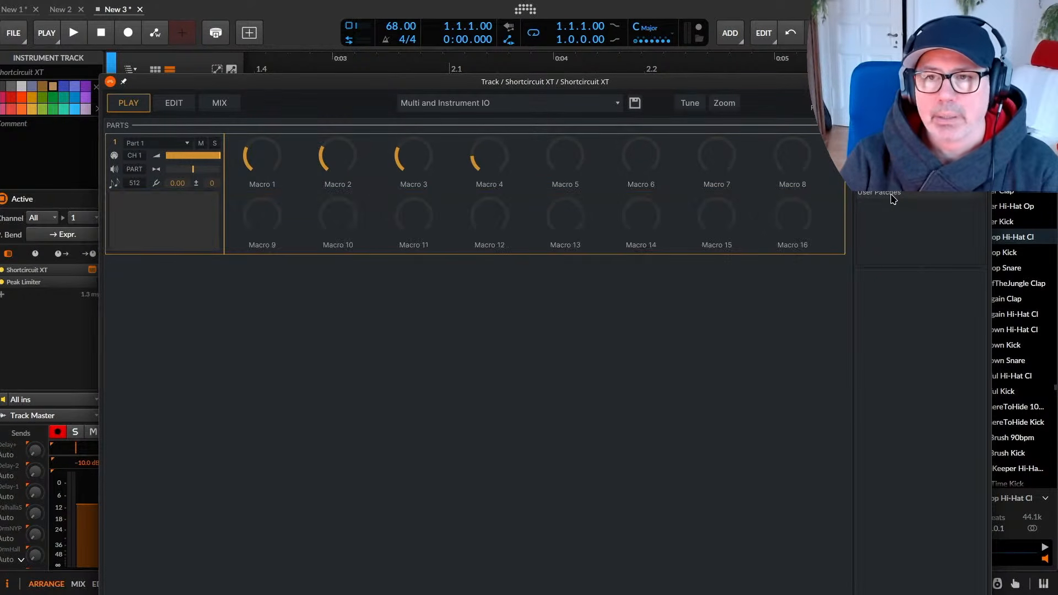
pyautogui.click(841, 125)
pyautogui.click(793, 167)
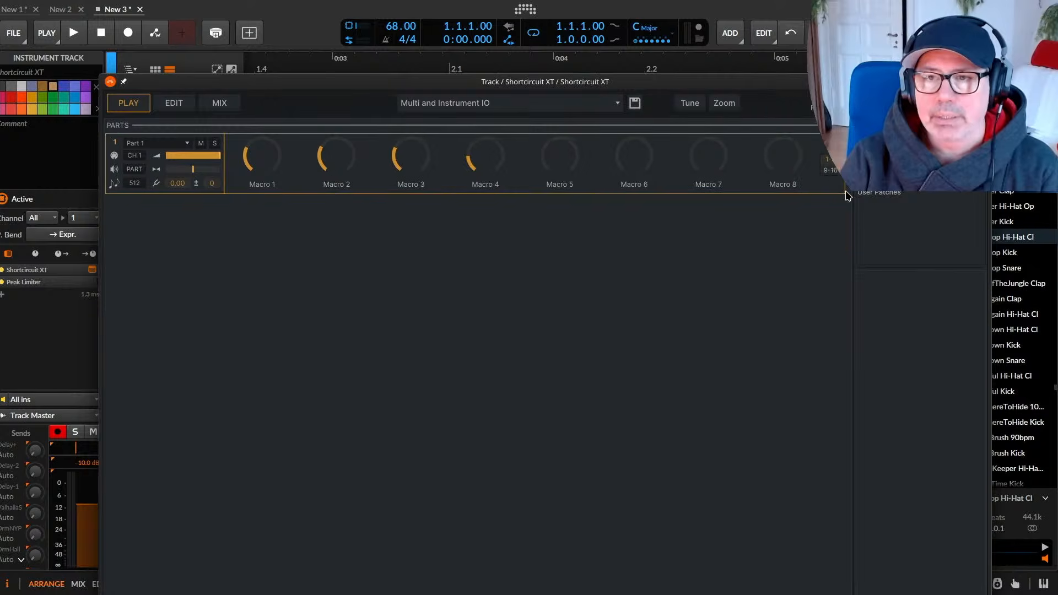
pyautogui.click(830, 171)
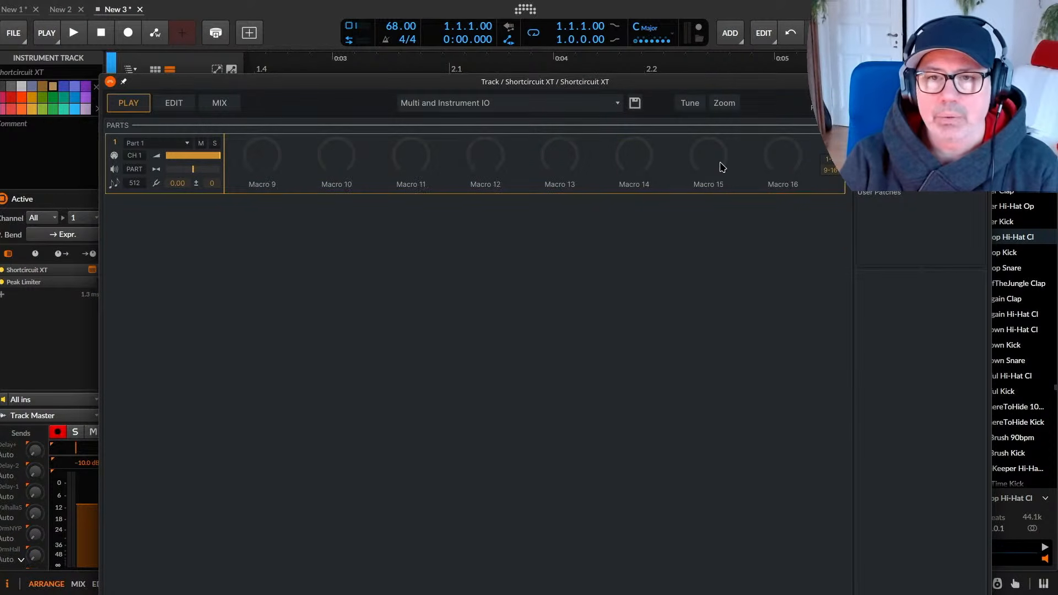
pyautogui.click(829, 160)
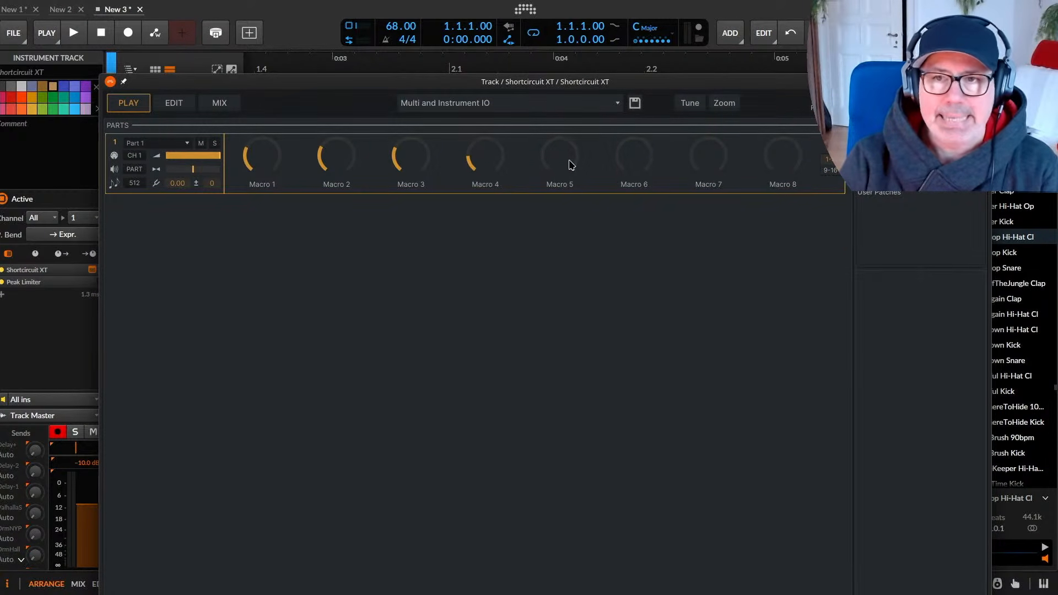
pyautogui.click(838, 125)
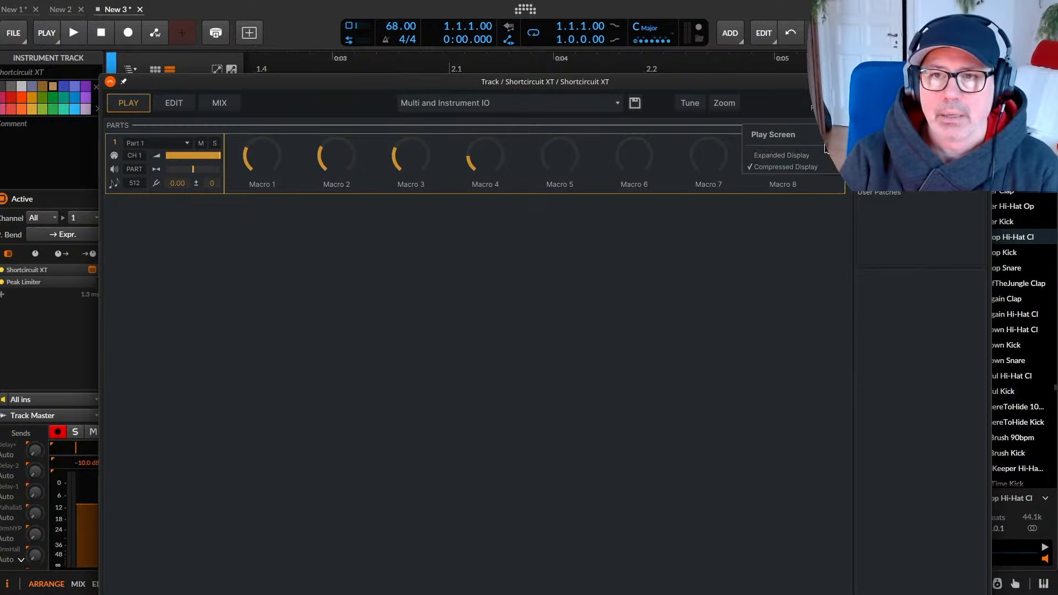
pyautogui.click(808, 156)
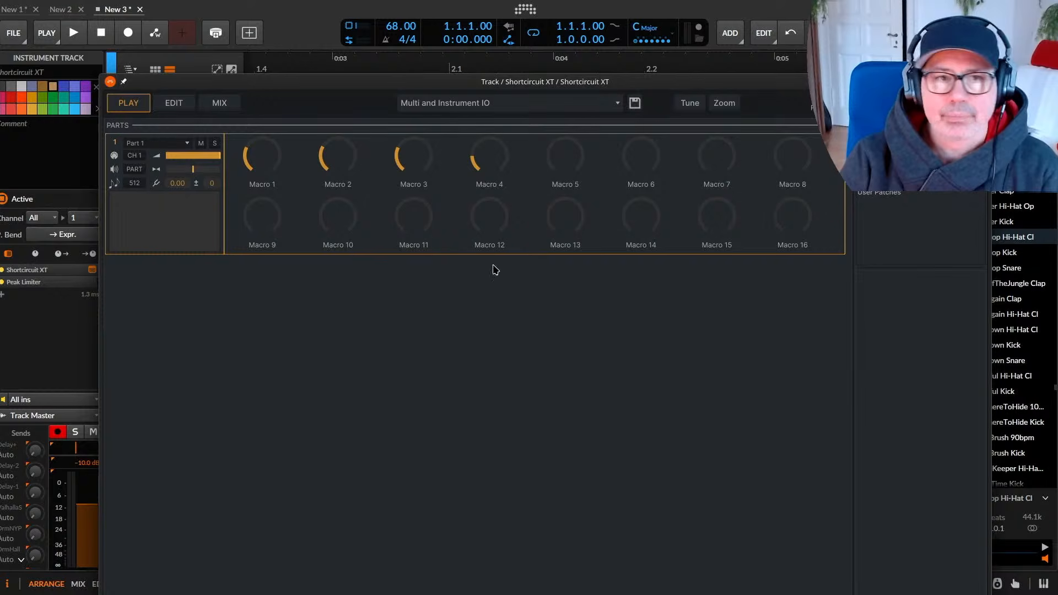
# Look at Part 1's save and load options and its MIDI channel choices without changing them.
pyautogui.click(155, 148)
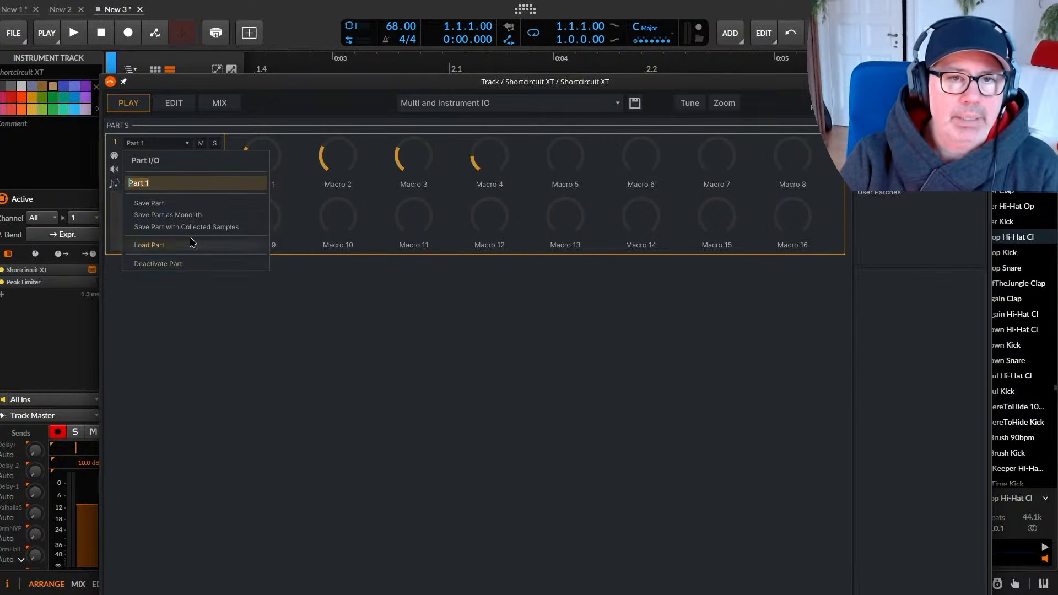
pyautogui.click(228, 325)
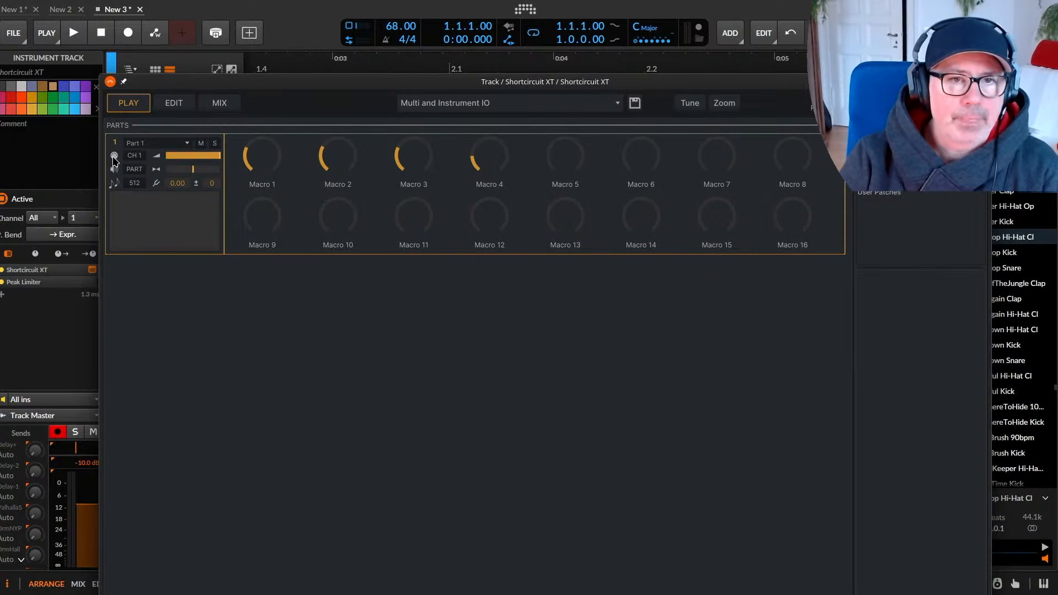
pyautogui.click(137, 156)
pyautogui.click(138, 160)
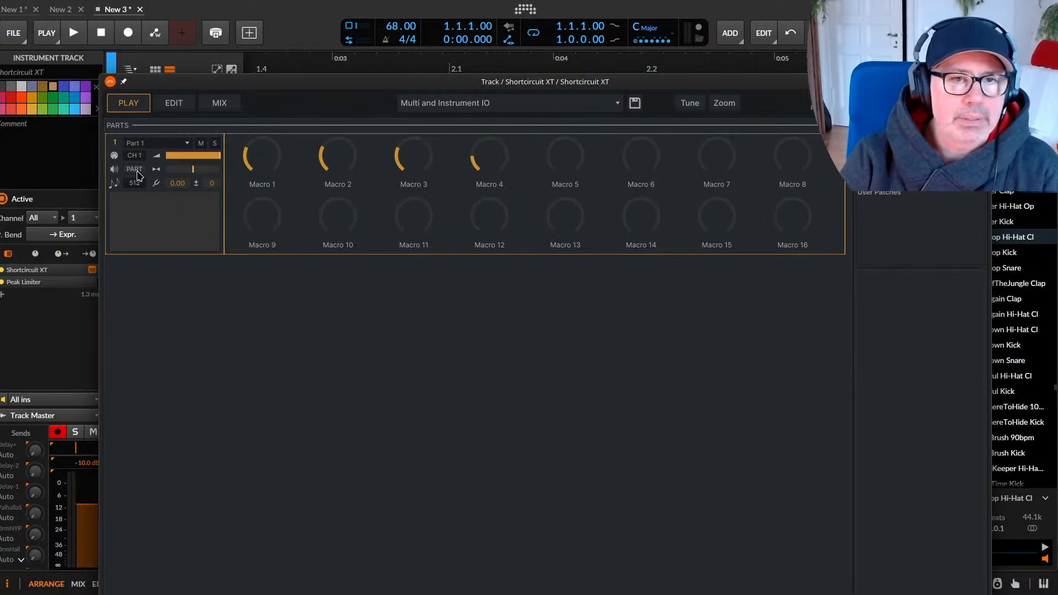
# Shift Part 1's pan slightly and check its output routing and voice limit options.
pyautogui.moveTo(205, 175)
pyautogui.mouseDown()
pyautogui.moveTo(165, 174)
pyautogui.moveTo(212, 176)
pyautogui.moveTo(194, 175)
pyautogui.mouseUp()
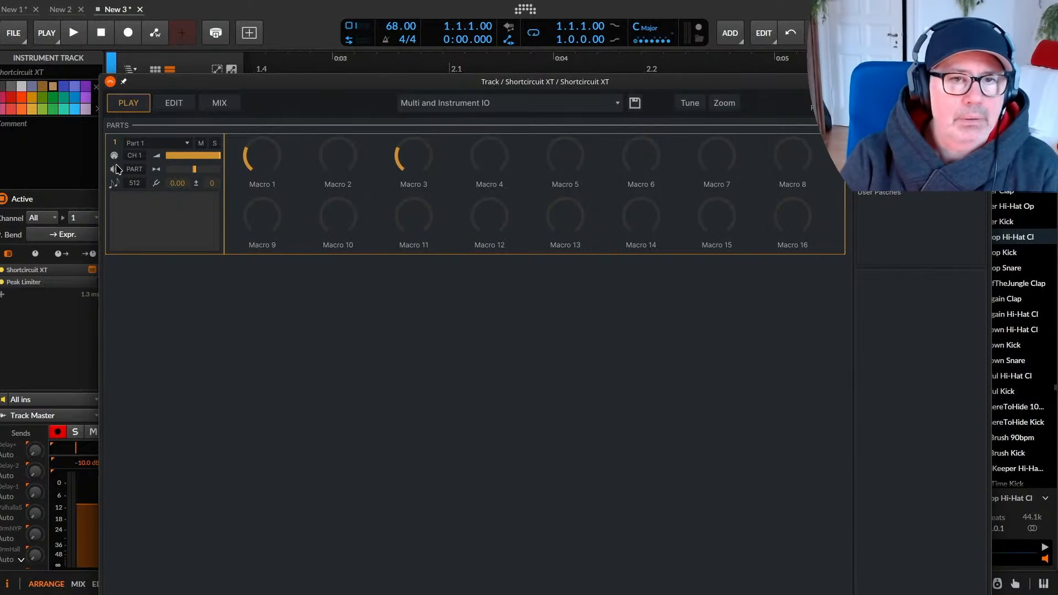
pyautogui.click(135, 169)
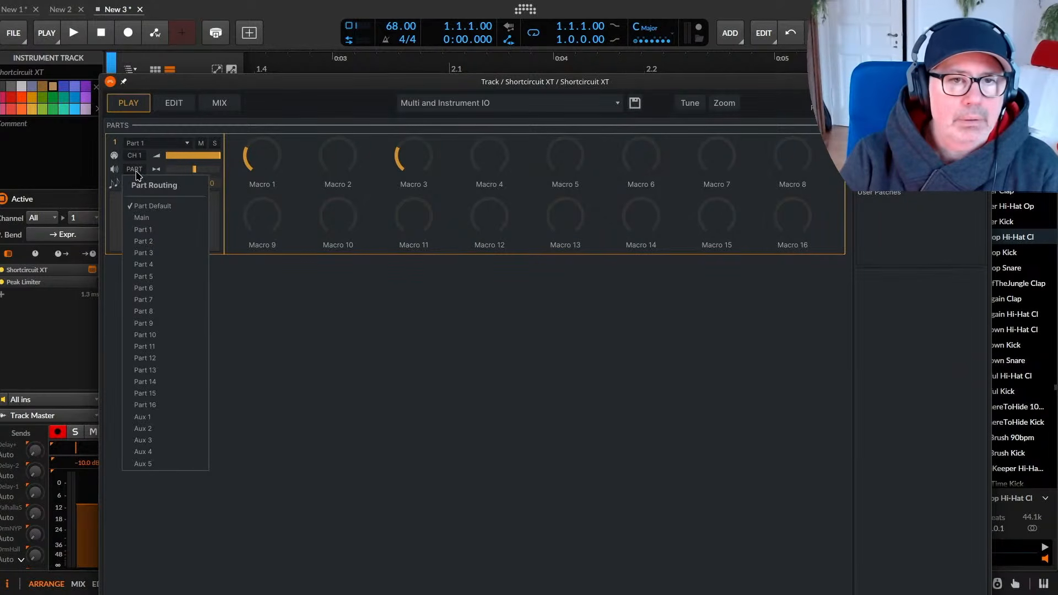
pyautogui.click(136, 172)
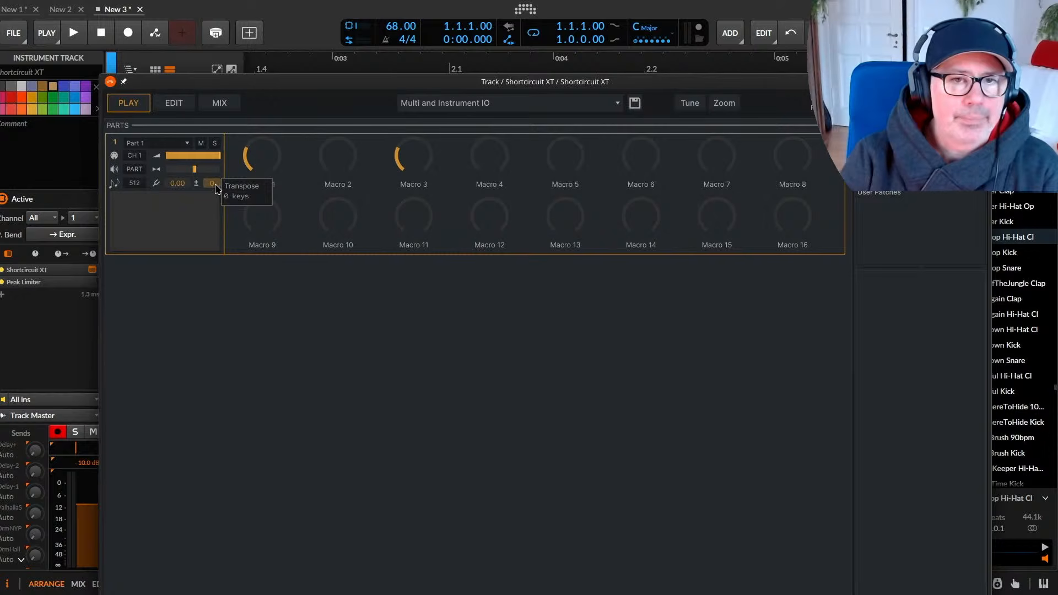
pyautogui.click(135, 184)
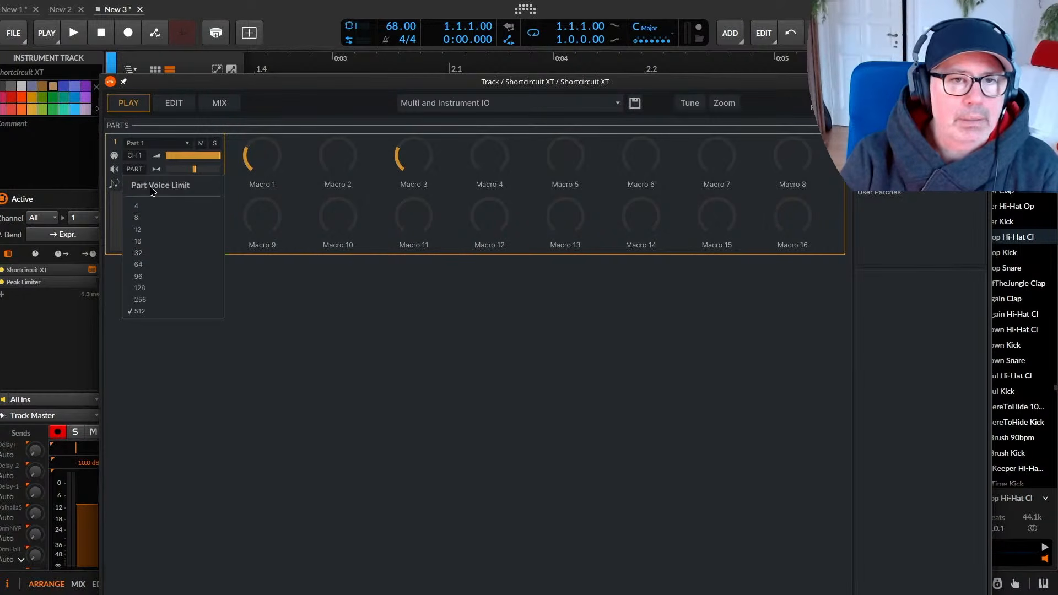
pyautogui.click(182, 384)
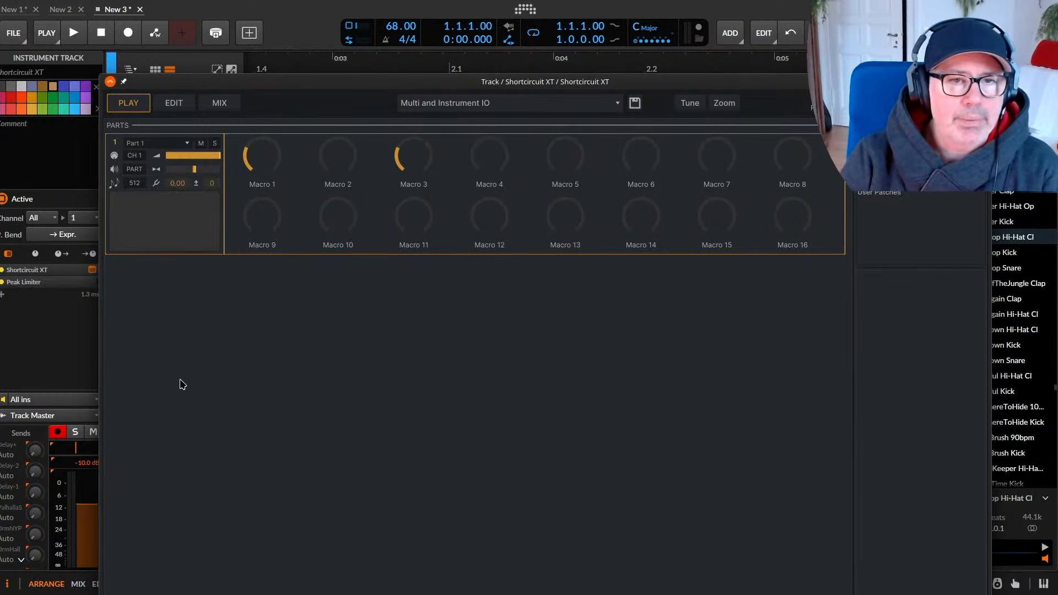
# Enter the placeholder text "dfgs dg" in the empty text area of Part 1.
pyautogui.click(122, 217)
pyautogui.write('dfgs dg')
# Show the parts list on the edit screen and add a second part.
pyautogui.click(173, 104)
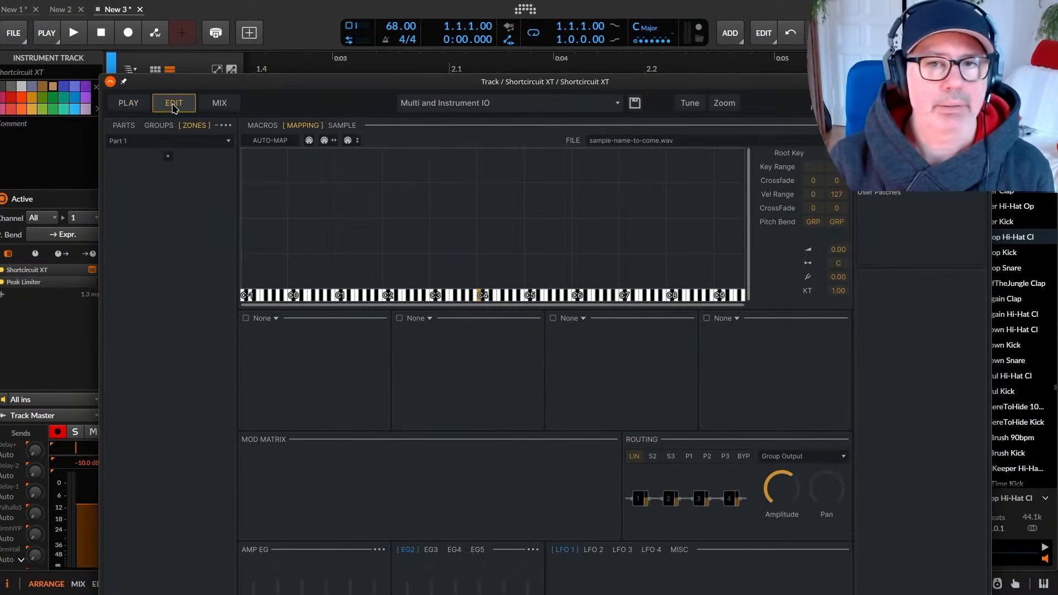
pyautogui.click(129, 125)
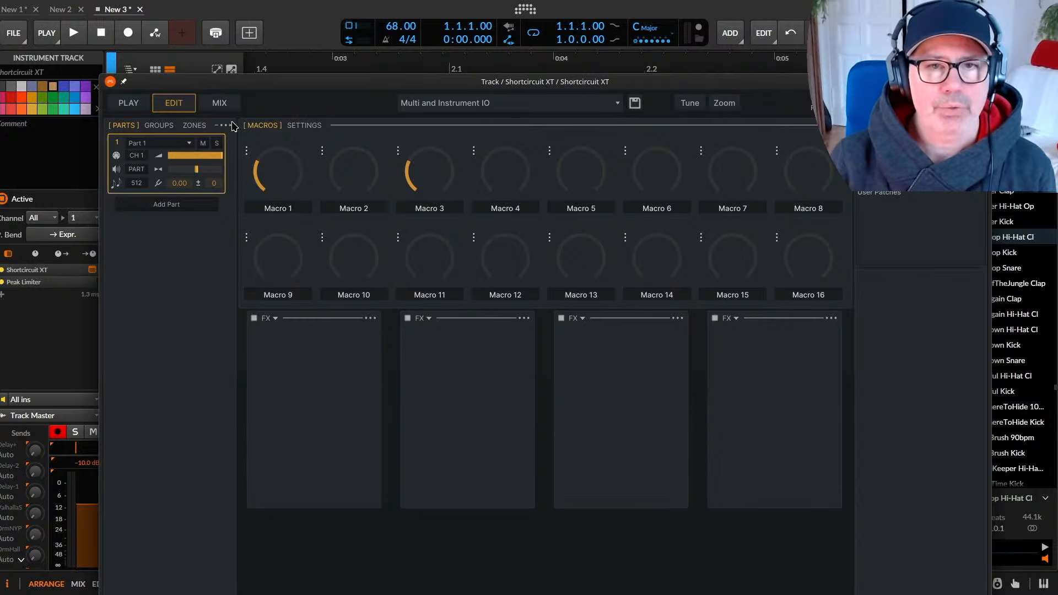
pyautogui.click(158, 206)
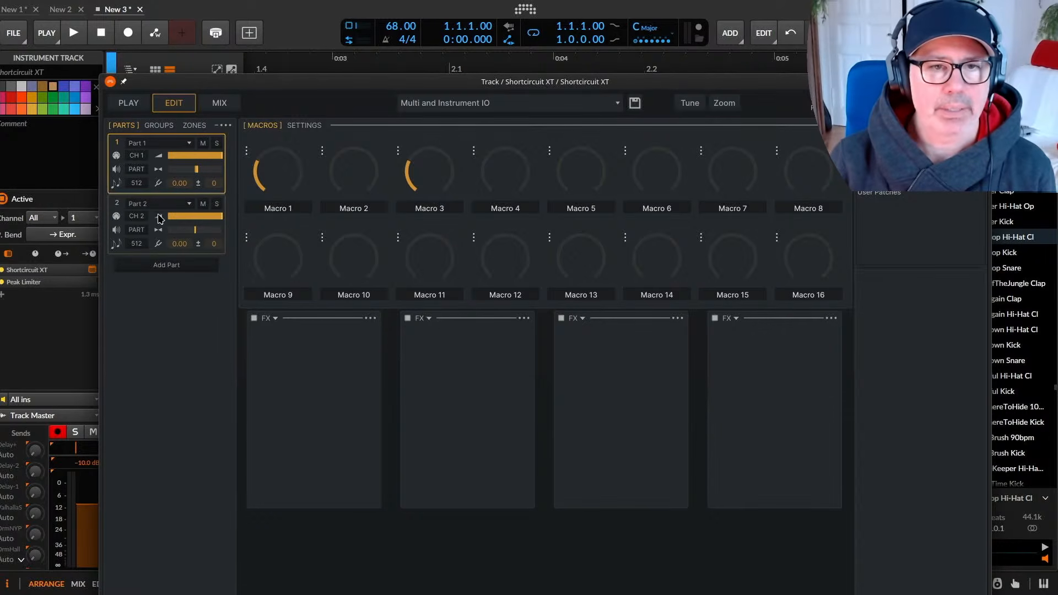
# Add a third part, compare the parts on the play and edit screens, and return to the parts list.
pyautogui.click(166, 266)
pyautogui.click(129, 105)
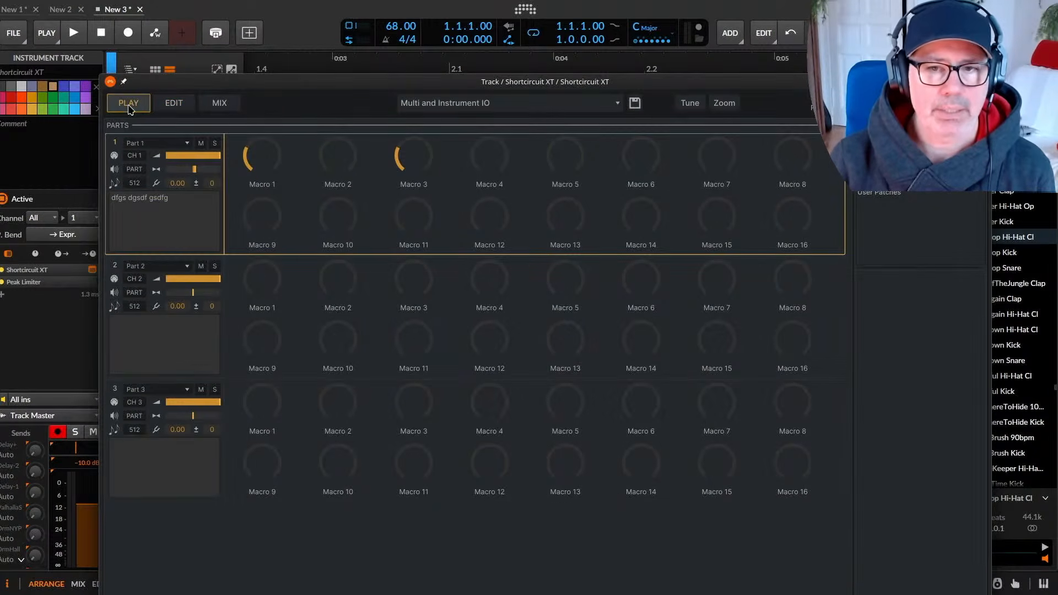
pyautogui.click(175, 105)
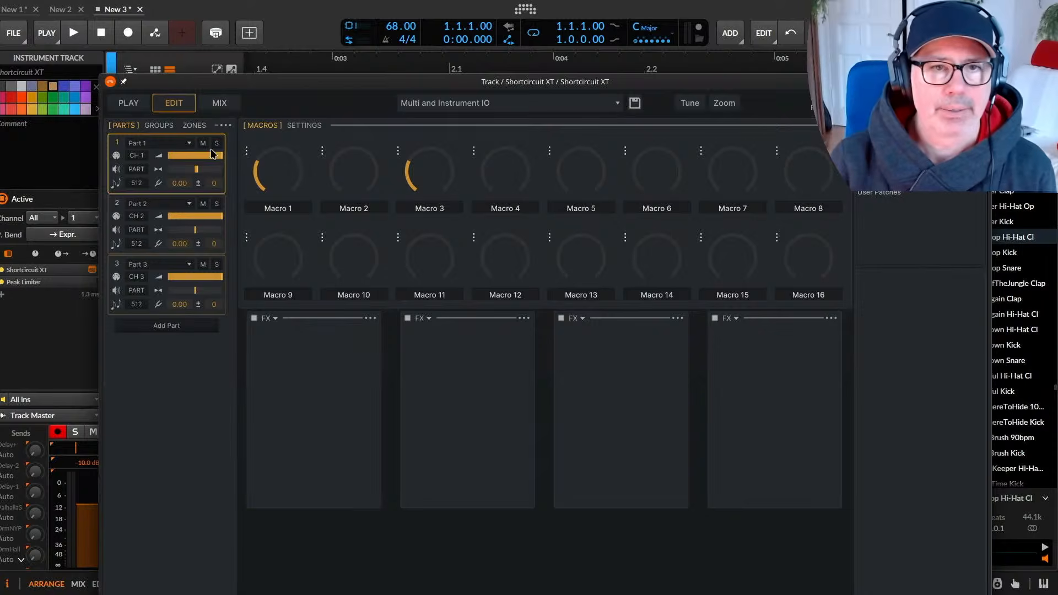
pyautogui.click(164, 124)
pyautogui.click(126, 127)
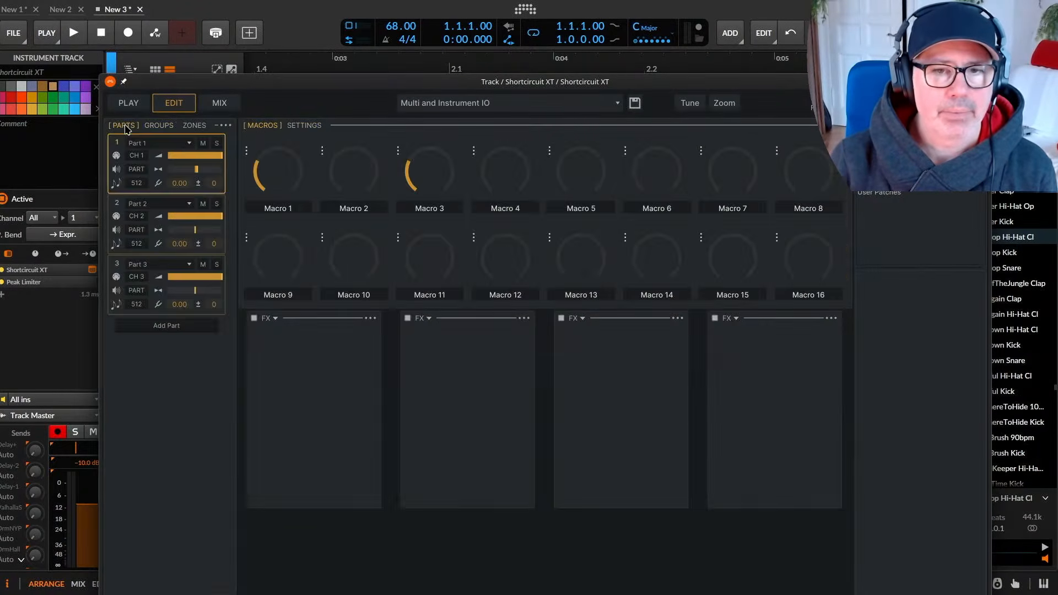
# Load Reverb 1, Delay and Bonsai into the first three effect slots of Part 1.
pyautogui.click(254, 320)
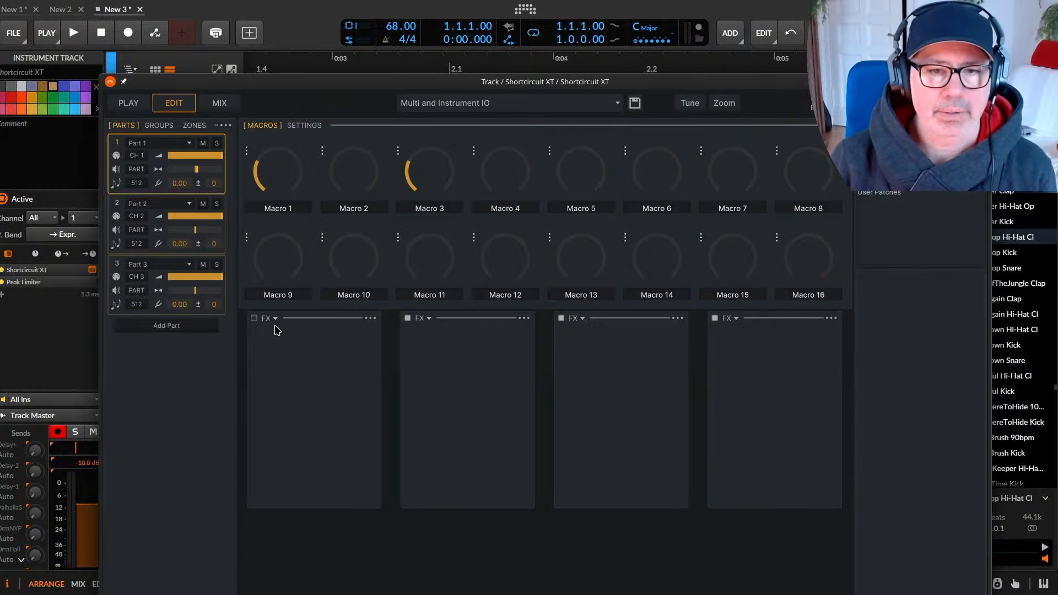
pyautogui.click(276, 319)
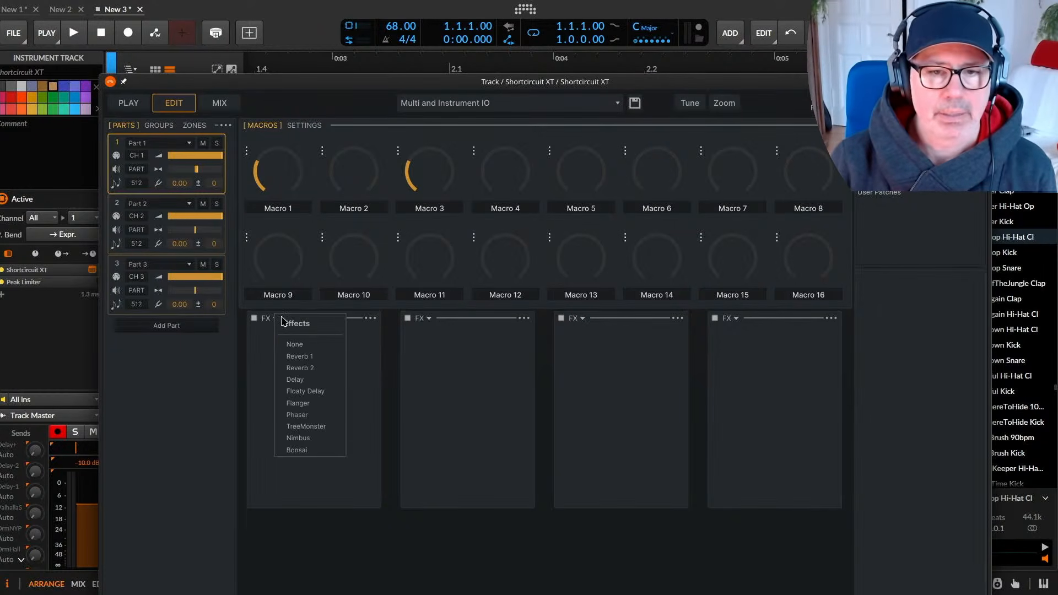
pyautogui.click(324, 371)
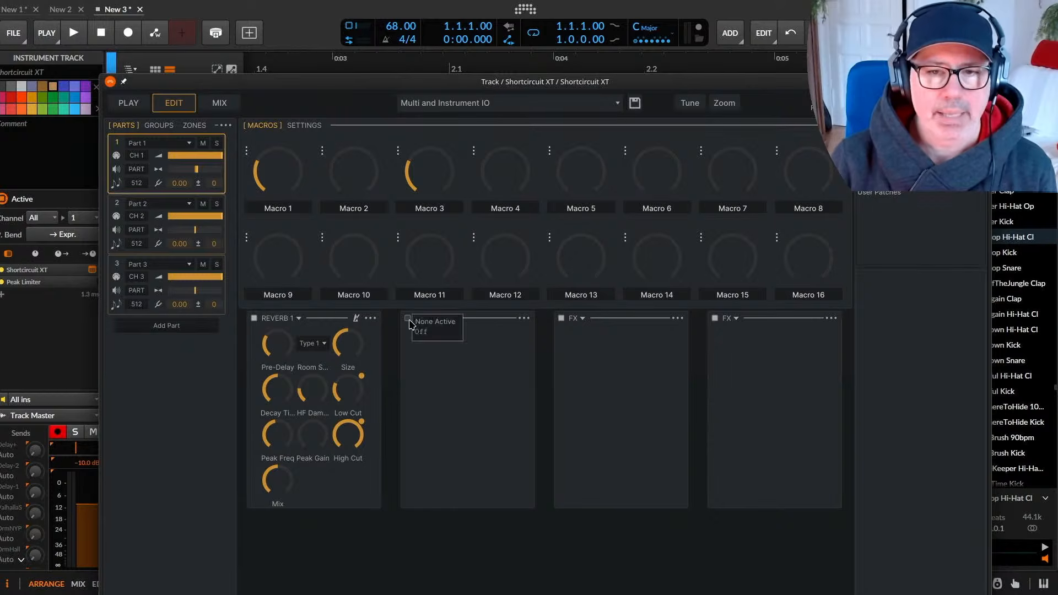
pyautogui.click(430, 319)
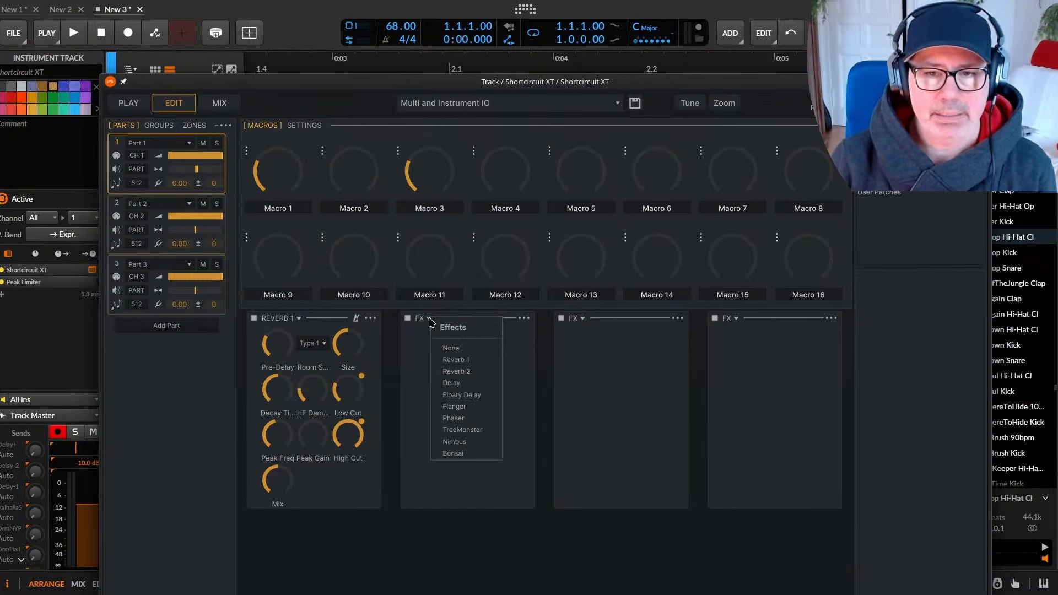
pyautogui.click(488, 385)
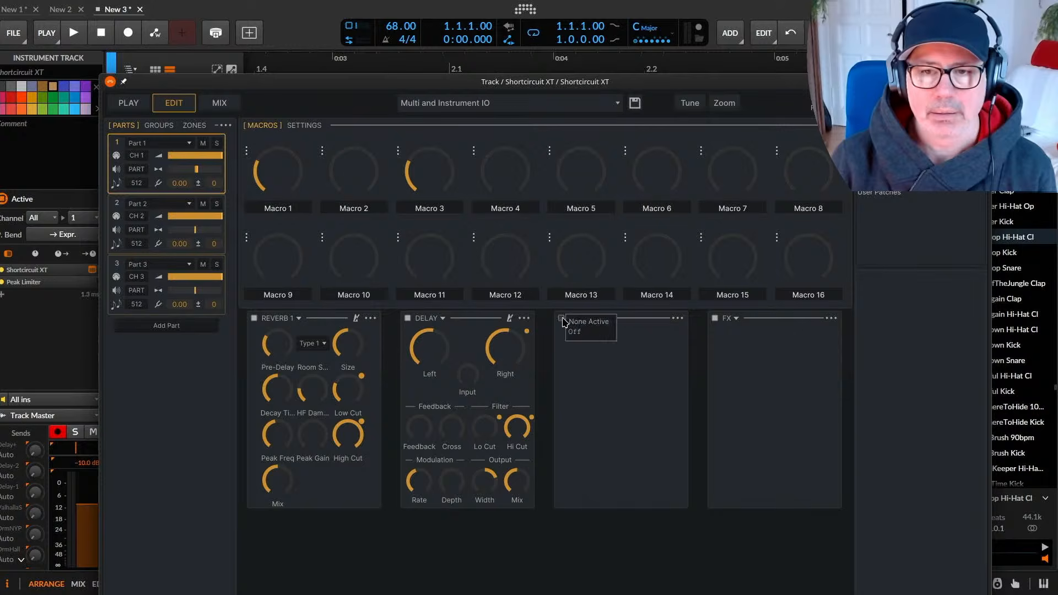
pyautogui.click(583, 319)
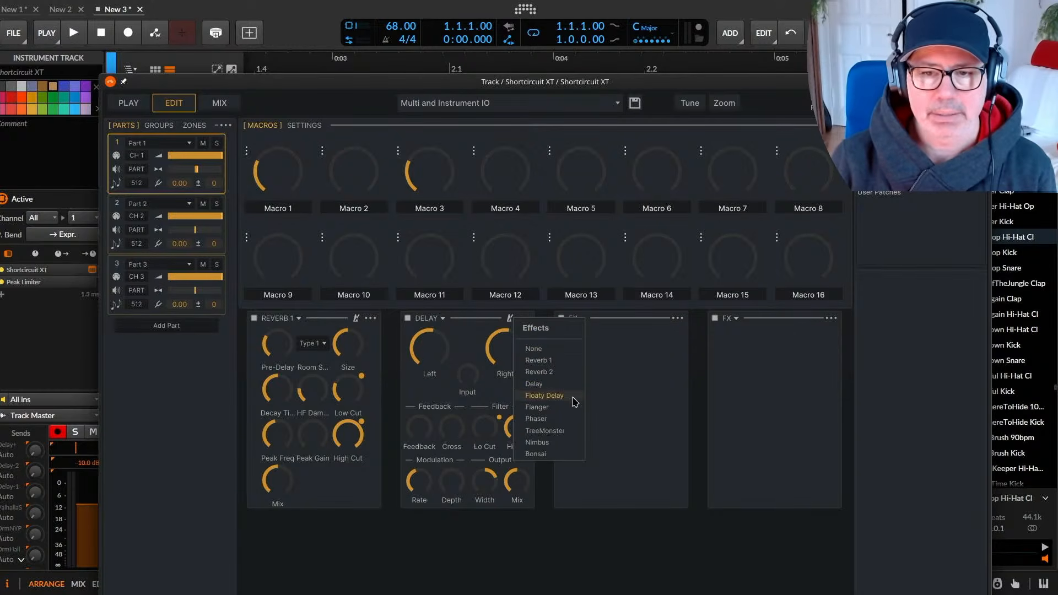
pyautogui.click(556, 457)
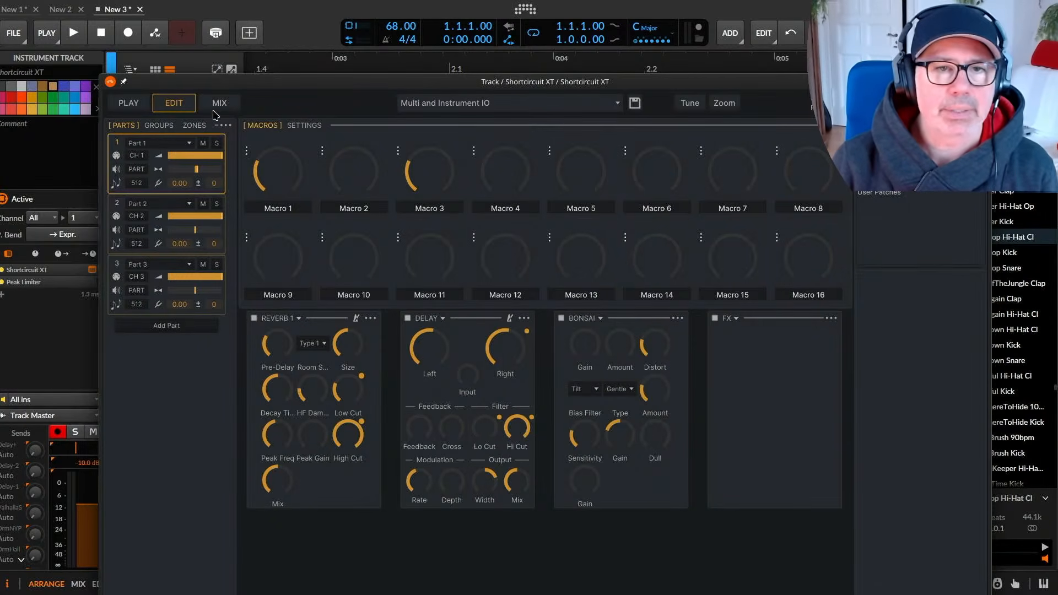
# Show Part 1's groups, reposition the plug-in window beside the sample browser, and try to drop Proc-Vintage samples into the group list and mapping area.
pyautogui.click(165, 127)
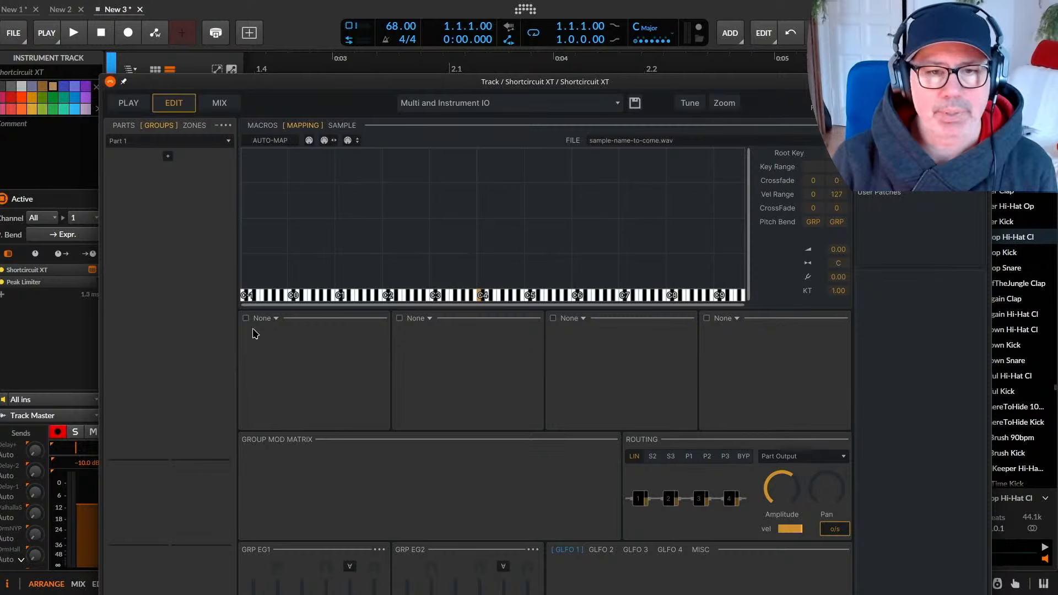
pyautogui.moveTo(937, 81); pyautogui.dragTo(855, 57)
pyautogui.click(1002, 394)
pyautogui.moveTo(986, 238)
pyautogui.mouseDown()
pyautogui.moveTo(217, 195)
pyautogui.moveTo(93, 158)
pyautogui.moveTo(106, 163)
pyautogui.mouseUp()
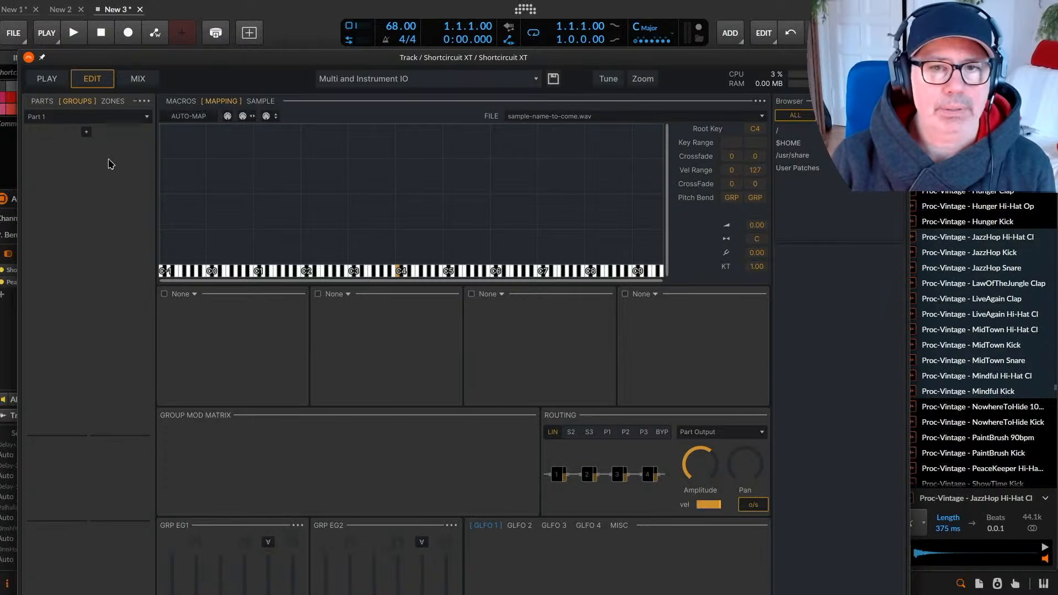
pyautogui.moveTo(992, 241); pyautogui.dragTo(678, 206)
pyautogui.moveTo(490, 156); pyautogui.dragTo(720, 352)
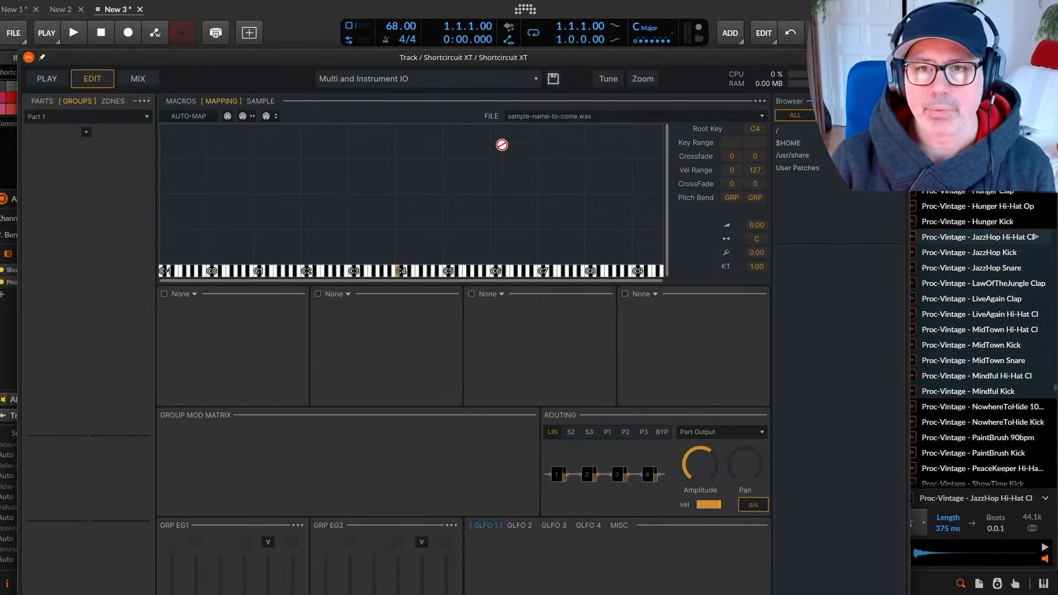
pyautogui.moveTo(184, 141); pyautogui.dragTo(632, 122)
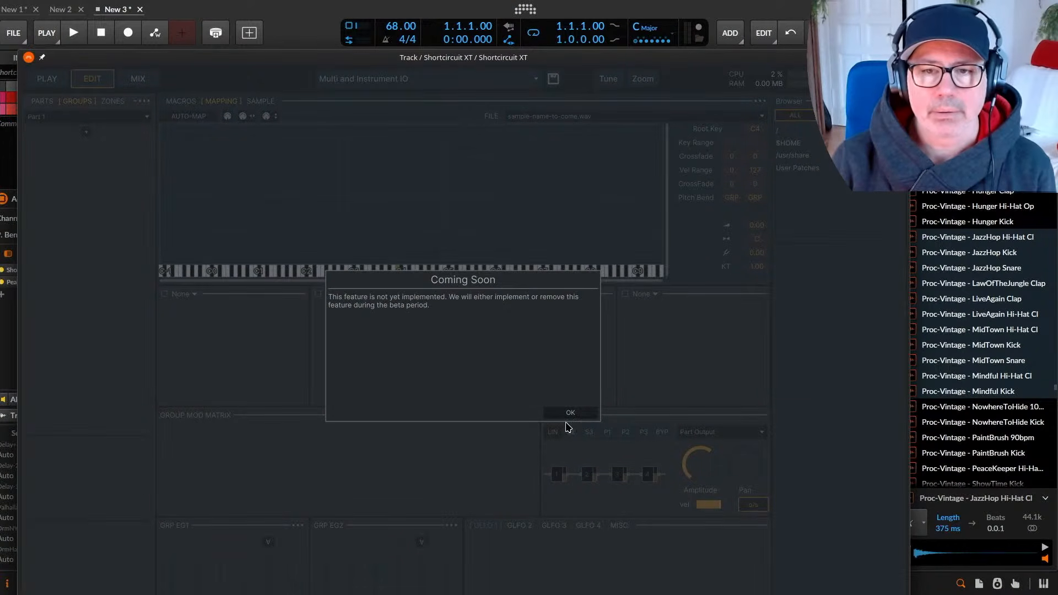
pyautogui.click(569, 415)
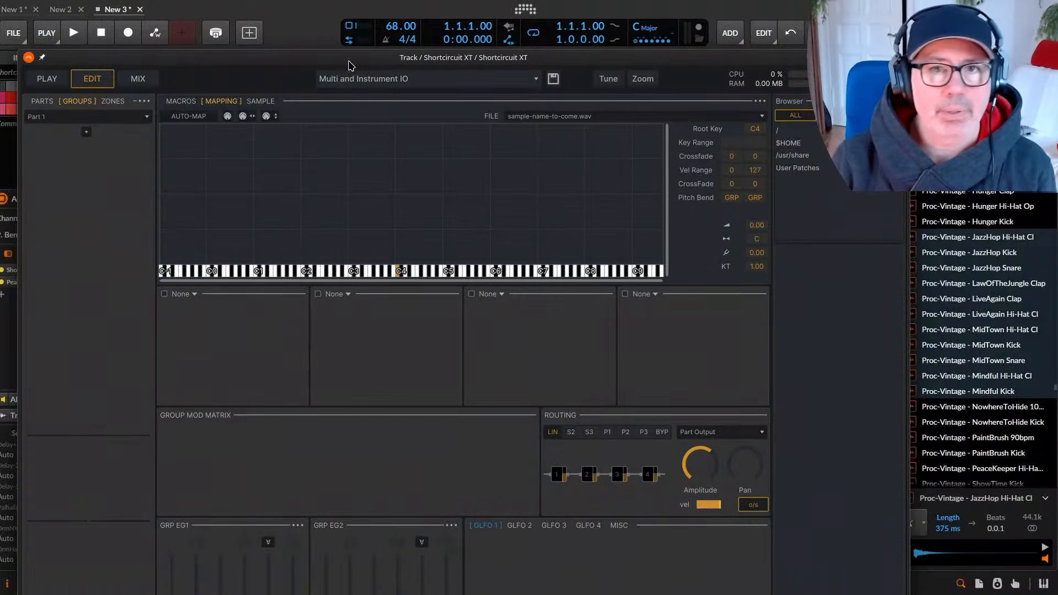
pyautogui.moveTo(292, 67); pyautogui.dragTo(296, 26)
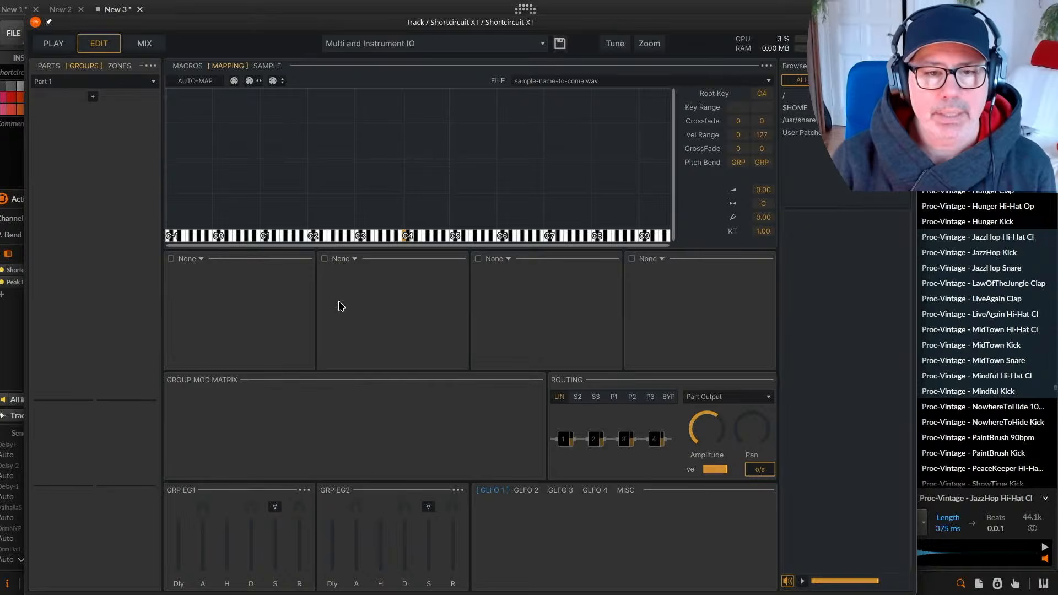
pyautogui.moveTo(969, 237); pyautogui.dragTo(250, 127)
# Add and select a group in Part 1, and try to drop JazzHop and neighbouring samples into its mapping and sample views.
pyautogui.click(93, 97)
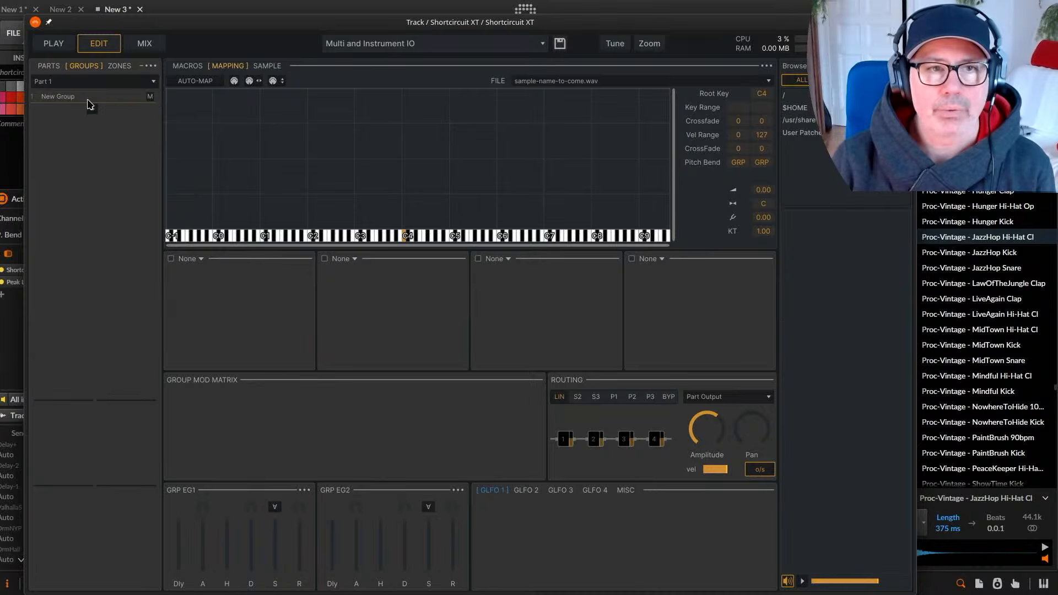
pyautogui.click(92, 99)
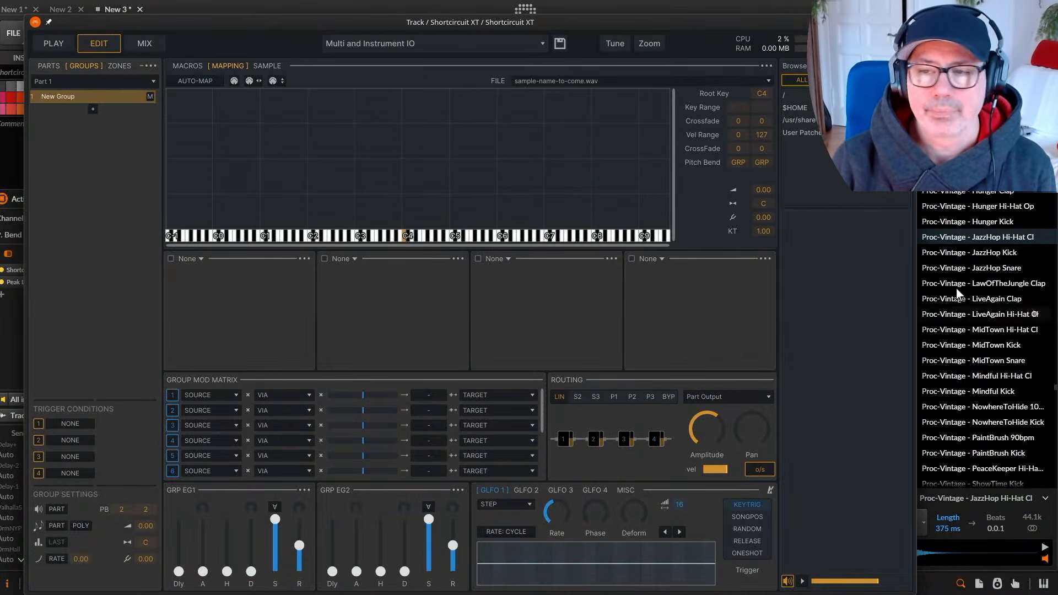
pyautogui.moveTo(967, 238)
pyautogui.mouseDown()
pyautogui.moveTo(49, 170)
pyautogui.moveTo(81, 480)
pyautogui.moveTo(347, 307)
pyautogui.moveTo(699, 324)
pyautogui.moveTo(414, 585)
pyautogui.moveTo(255, 216)
pyautogui.mouseUp()
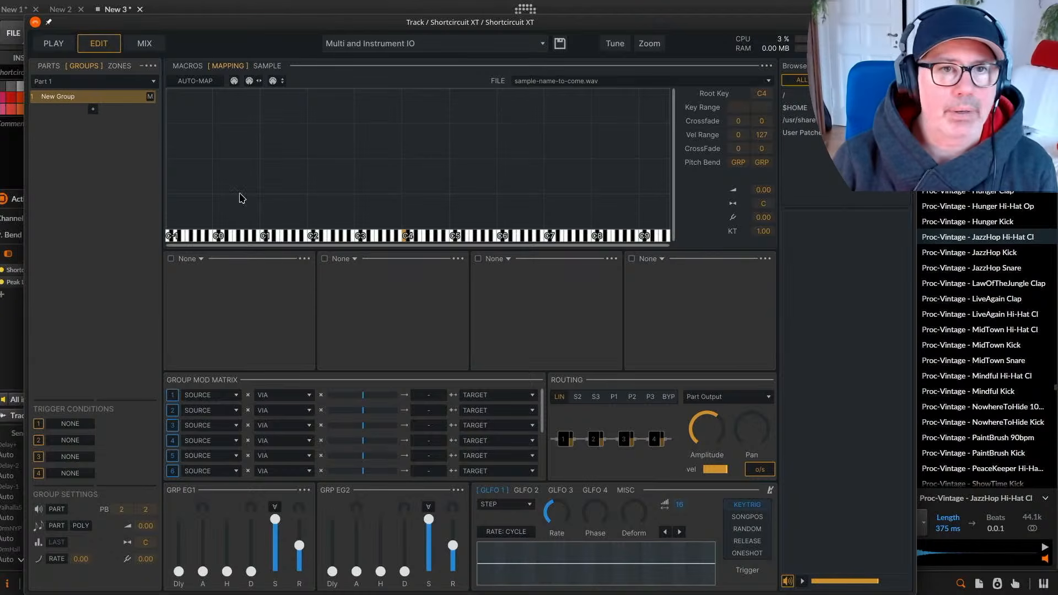
pyautogui.click(263, 67)
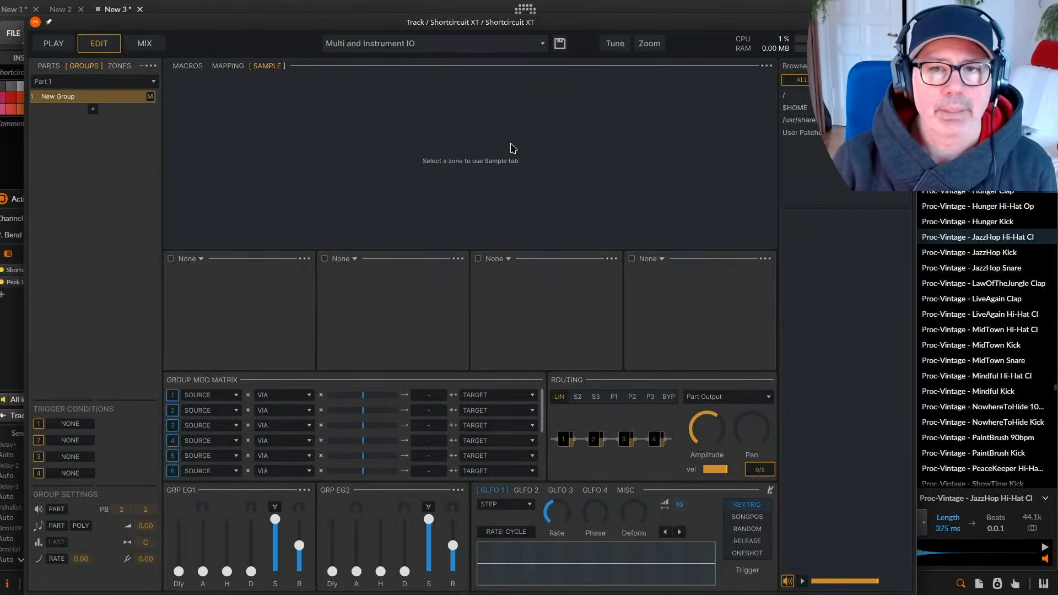
pyautogui.keyDown('shift'); pyautogui.click(992, 329); pyautogui.keyUp('shift')
pyautogui.moveTo(991, 238); pyautogui.dragTo(226, 68)
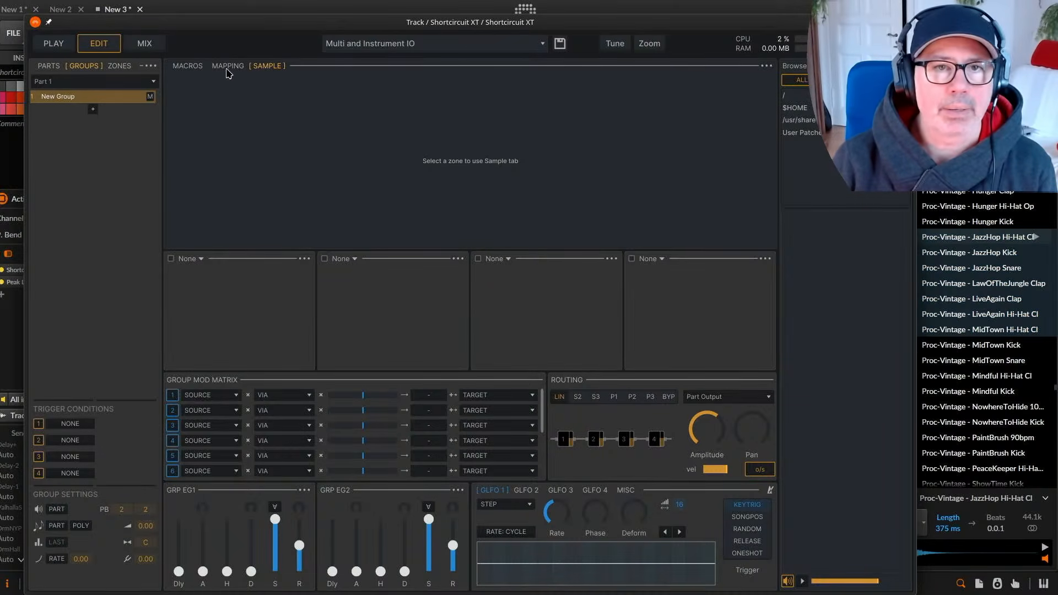
# Look through the macros, mapping and sample views of the group, and show the zones list.
pyautogui.click(187, 66)
pyautogui.click(227, 66)
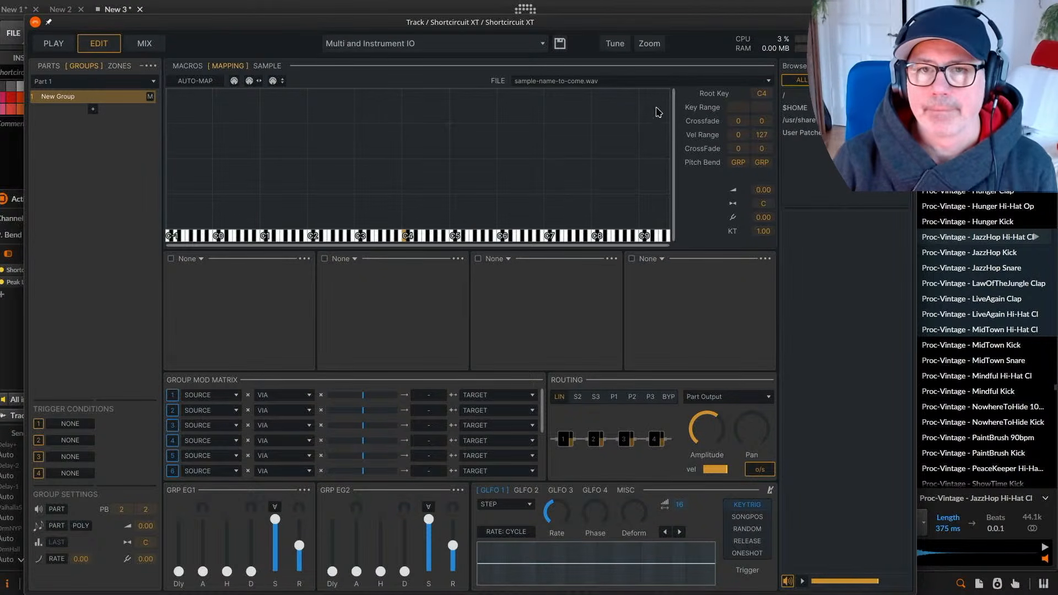
pyautogui.click(660, 82)
pyautogui.click(577, 377)
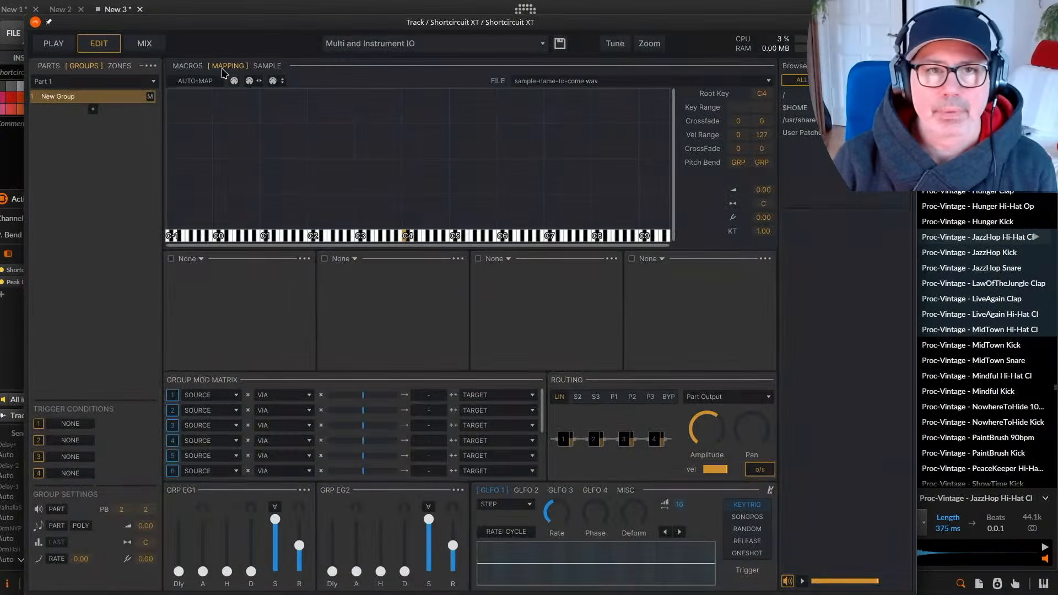
pyautogui.click(268, 65)
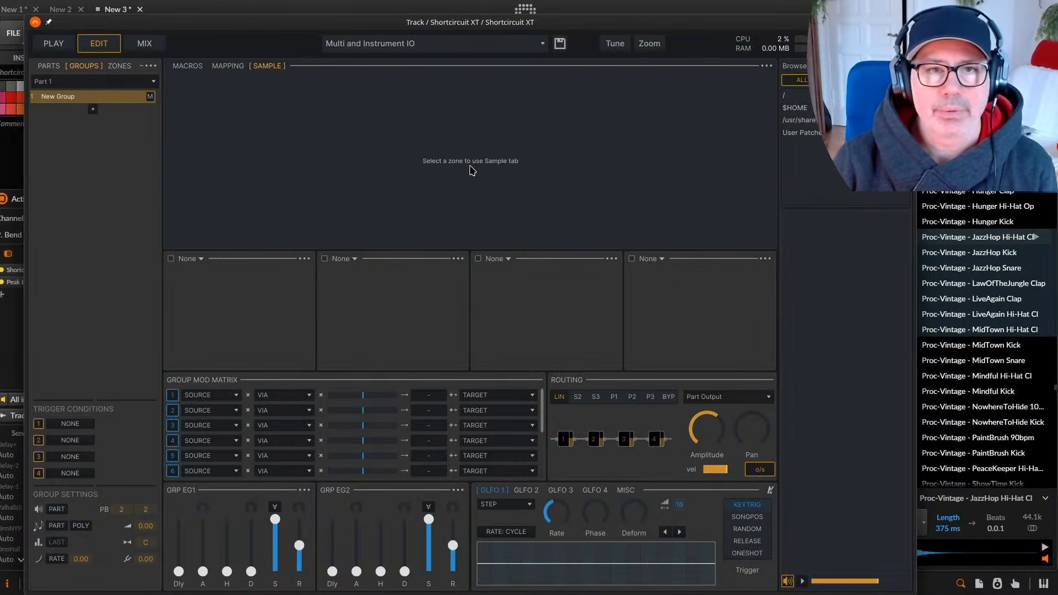
pyautogui.click(113, 66)
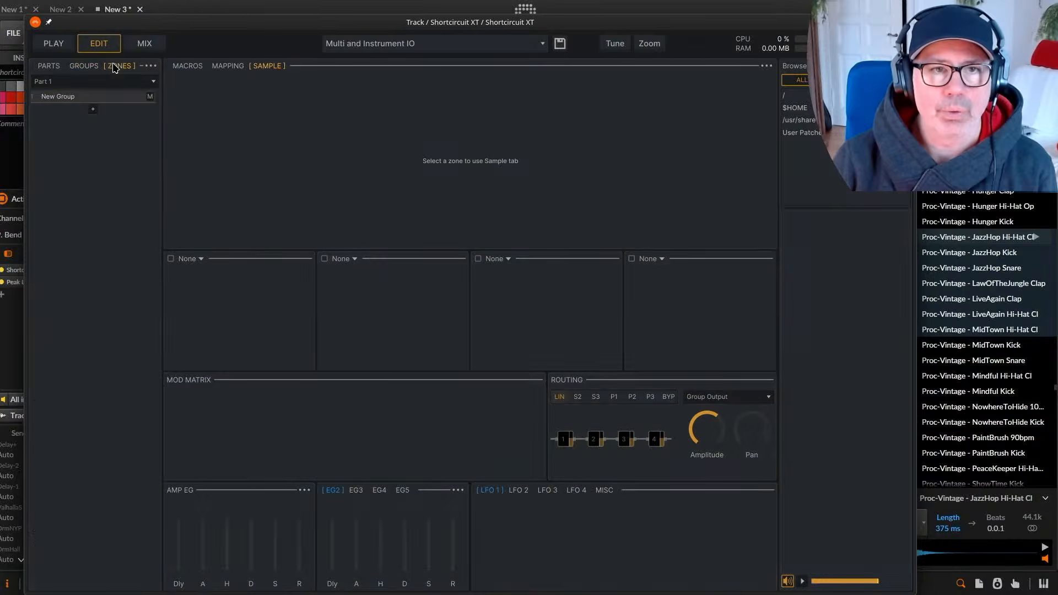
# Add a second group in Part 1's zones list and delete it again.
pyautogui.click(95, 109)
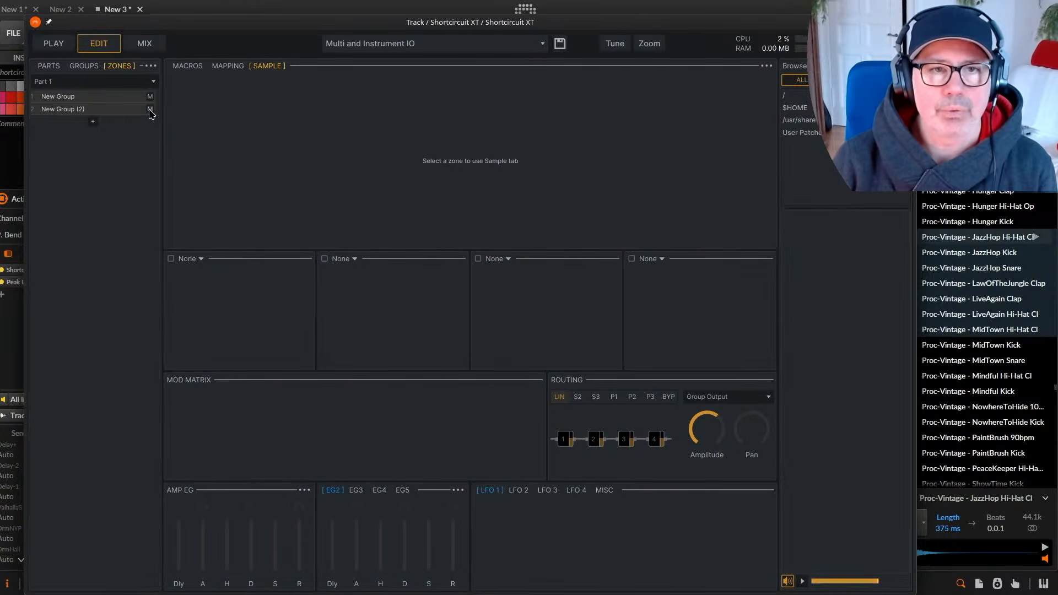
pyautogui.rightClick(121, 113)
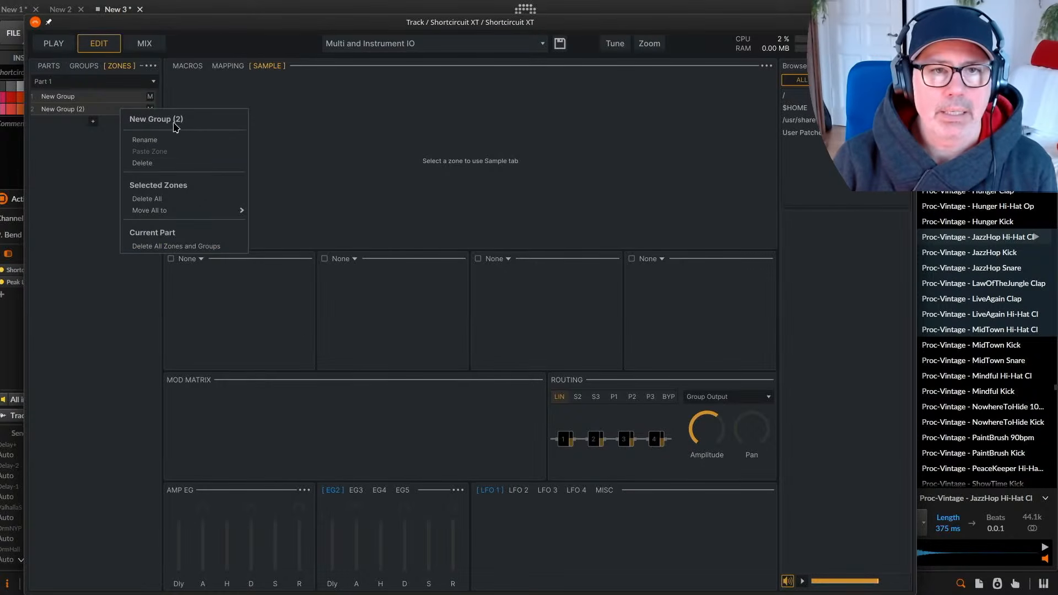
pyautogui.click(169, 166)
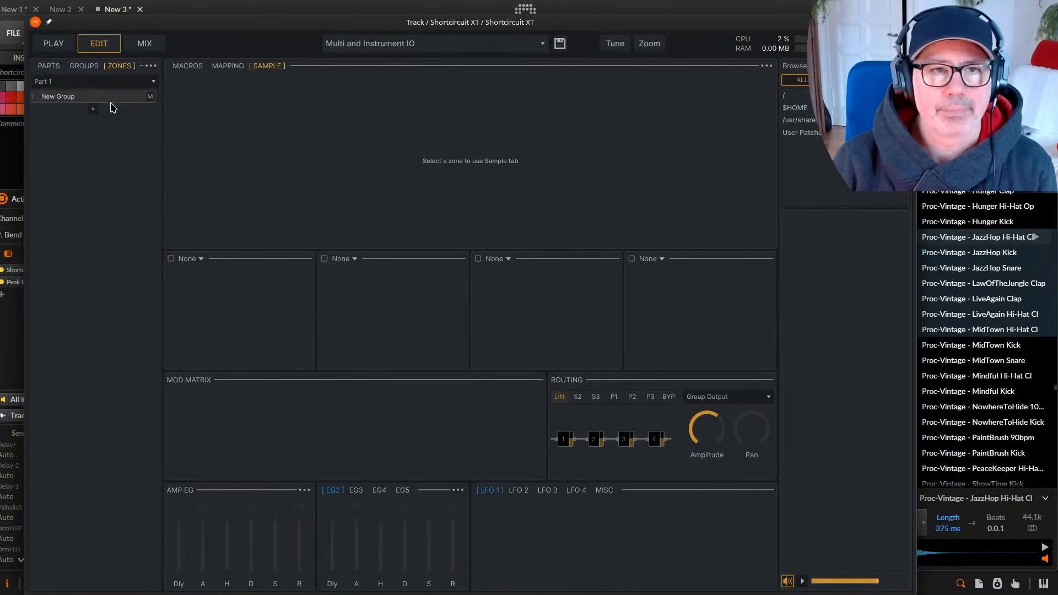
# Try to drop the selected JazzHop samples onto the group in the zones list and check the group's options.
pyautogui.moveTo(992, 253)
pyautogui.mouseDown()
pyautogui.moveTo(136, 220)
pyautogui.moveTo(87, 149)
pyautogui.moveTo(114, 101)
pyautogui.mouseUp()
pyautogui.rightClick(121, 100)
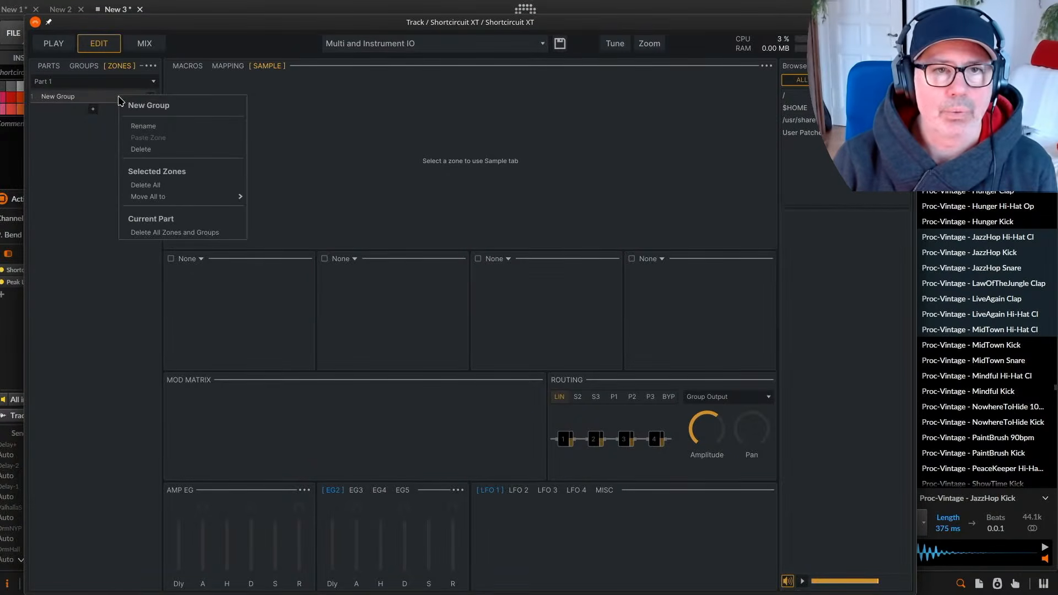
pyautogui.click(85, 133)
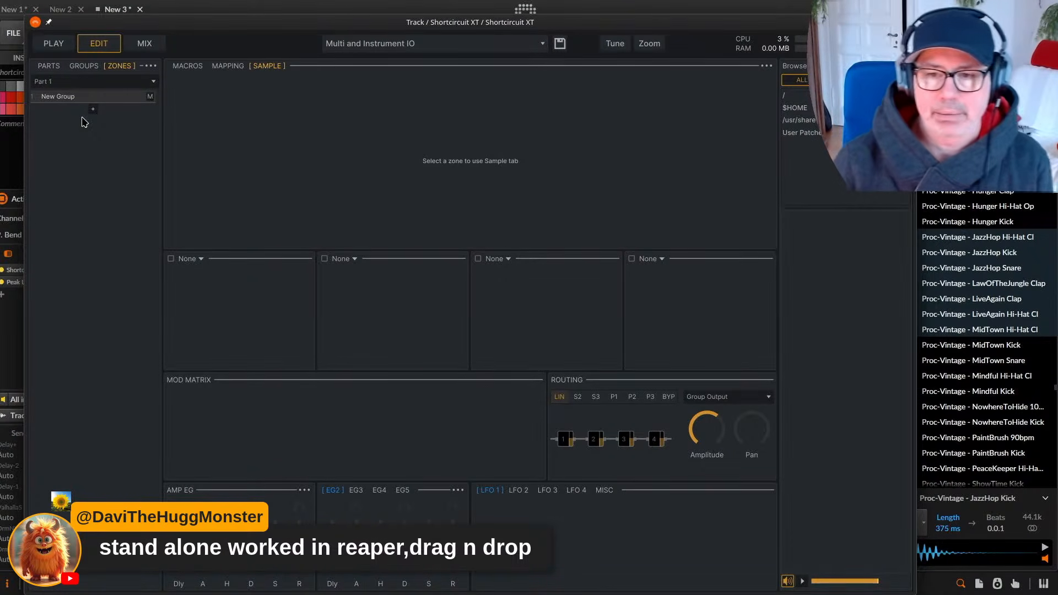
pyautogui.moveTo(978, 237); pyautogui.dragTo(122, 86)
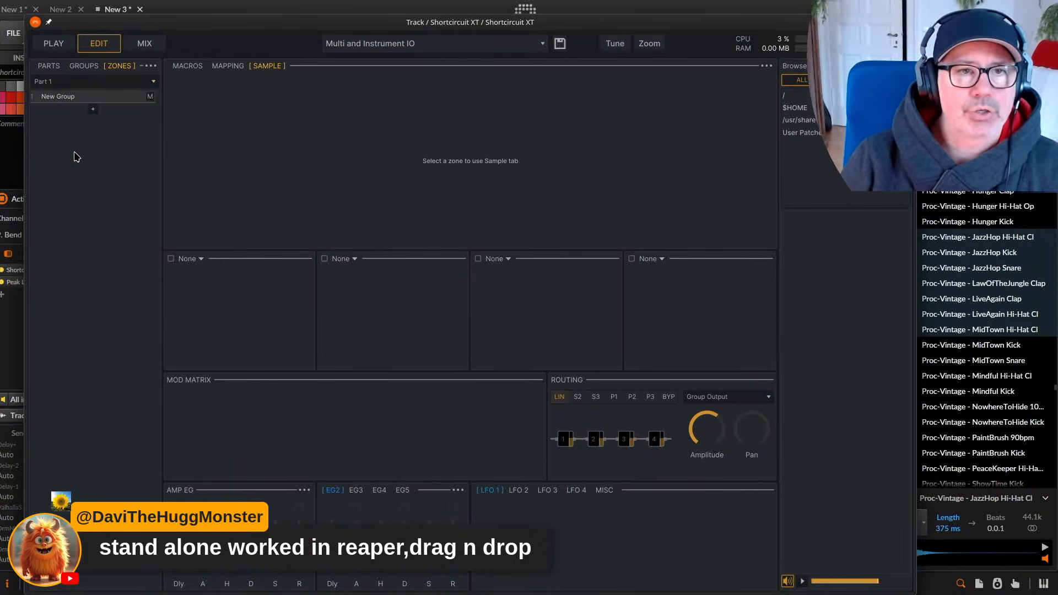
pyautogui.moveTo(25, 146); pyautogui.dragTo(9, 146)
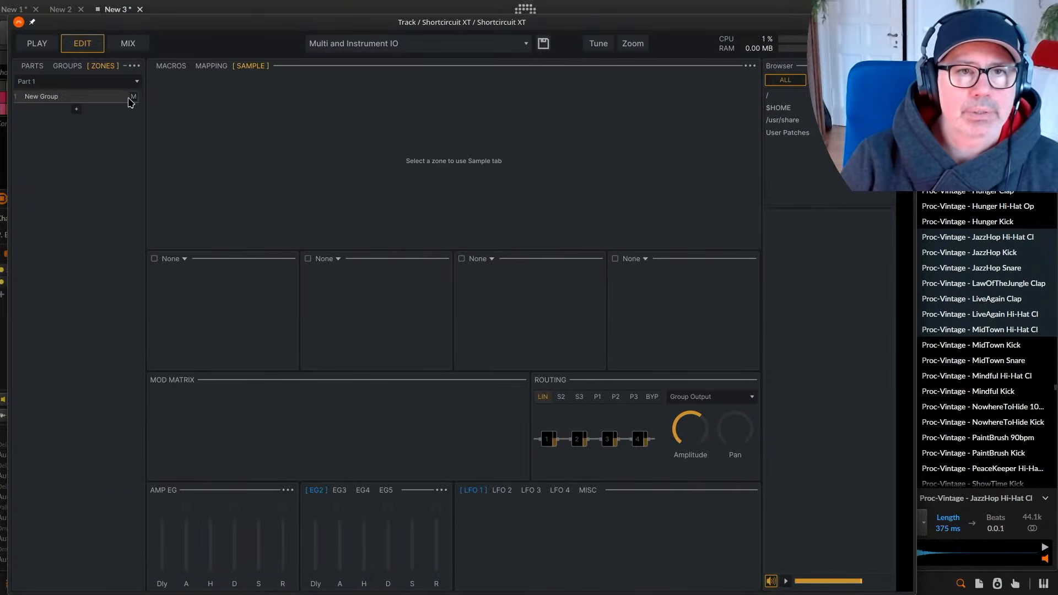
pyautogui.rightClick(107, 102)
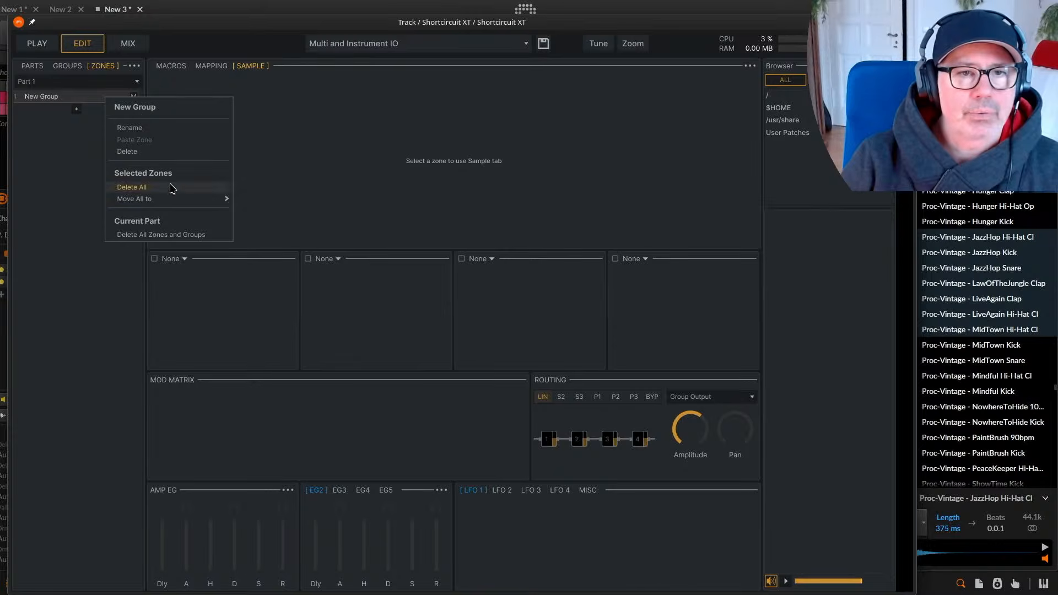
pyautogui.click(84, 271)
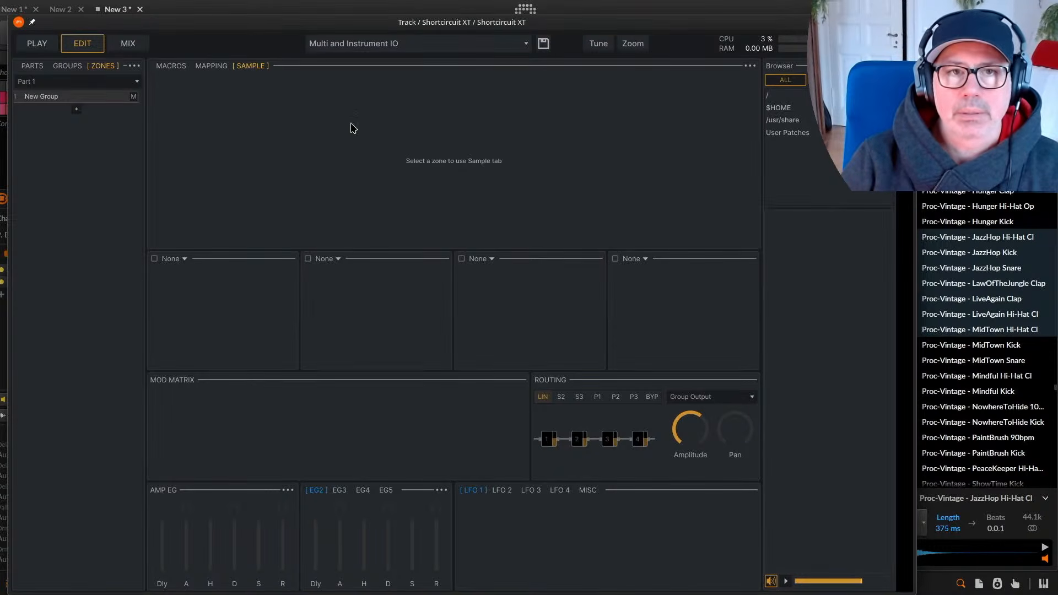
# Create an empty zone in the mapping area of Part 1's group.
pyautogui.click(207, 69)
pyautogui.click(167, 67)
pyautogui.click(205, 67)
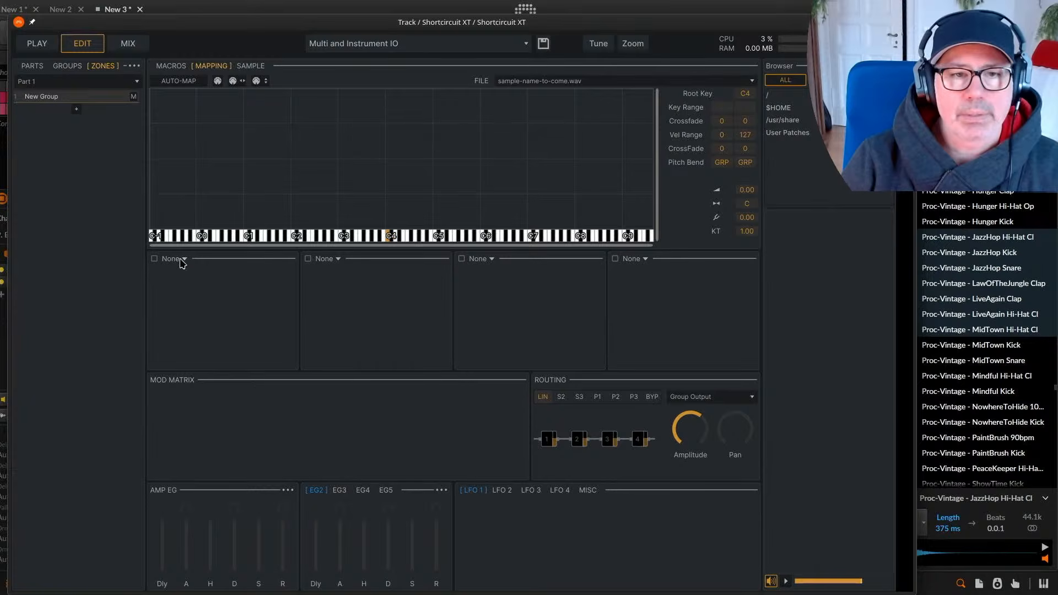
pyautogui.rightClick(239, 168)
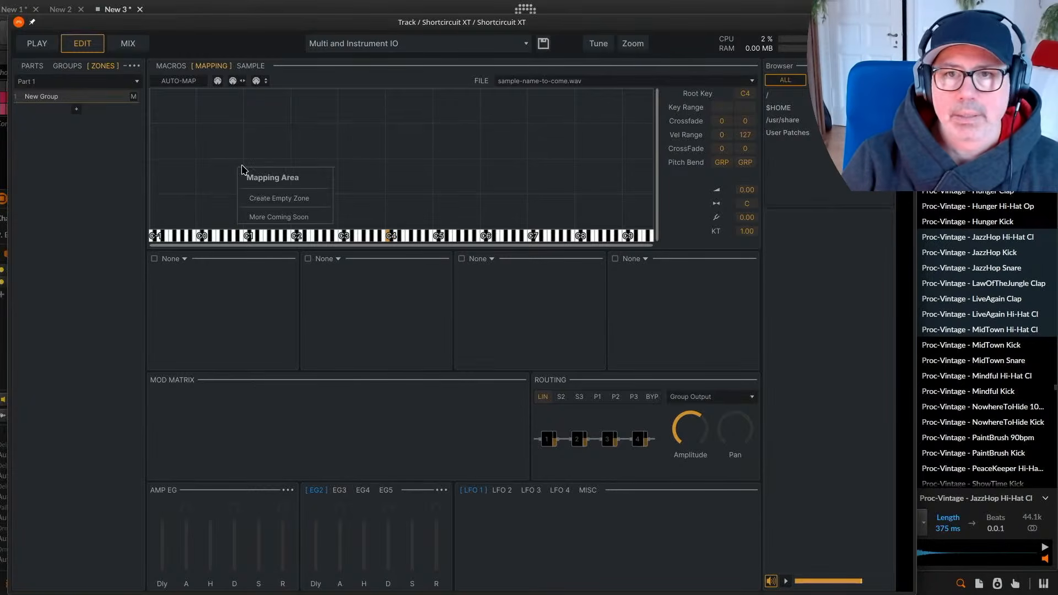
pyautogui.click(300, 199)
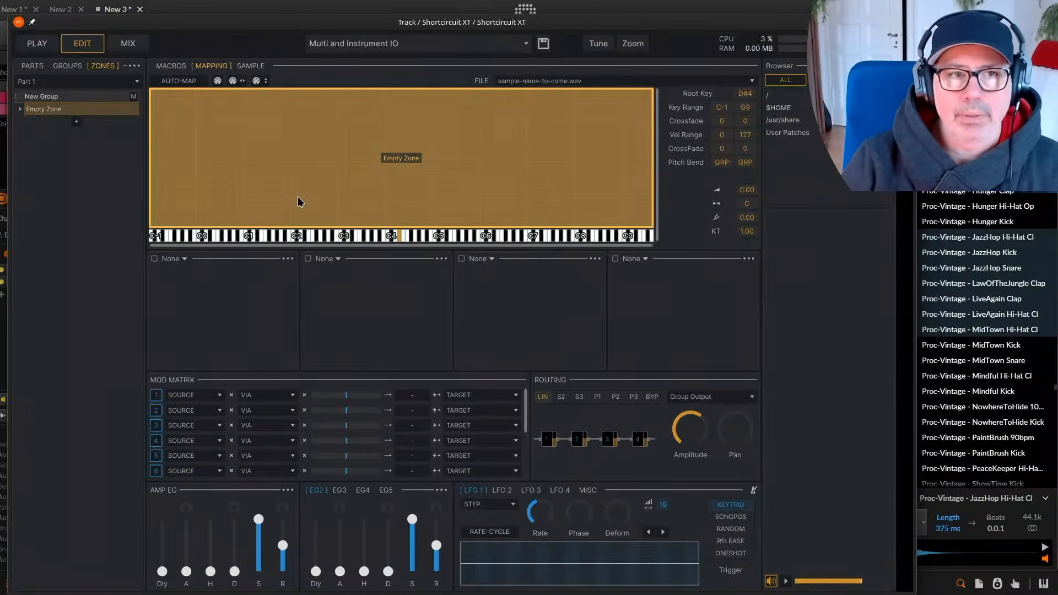
# Try to drop JazzHop samples onto the empty zone and into the zones list, and check the zone's options.
pyautogui.moveTo(973, 262); pyautogui.dragTo(483, 242)
pyautogui.moveTo(1004, 252); pyautogui.dragTo(76, 126)
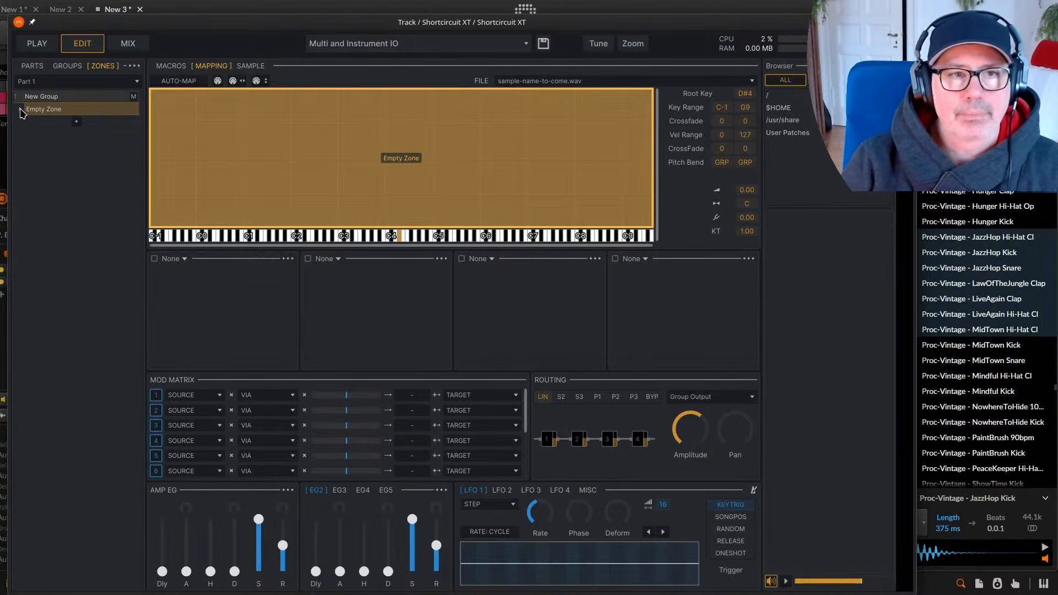
pyautogui.rightClick(81, 112)
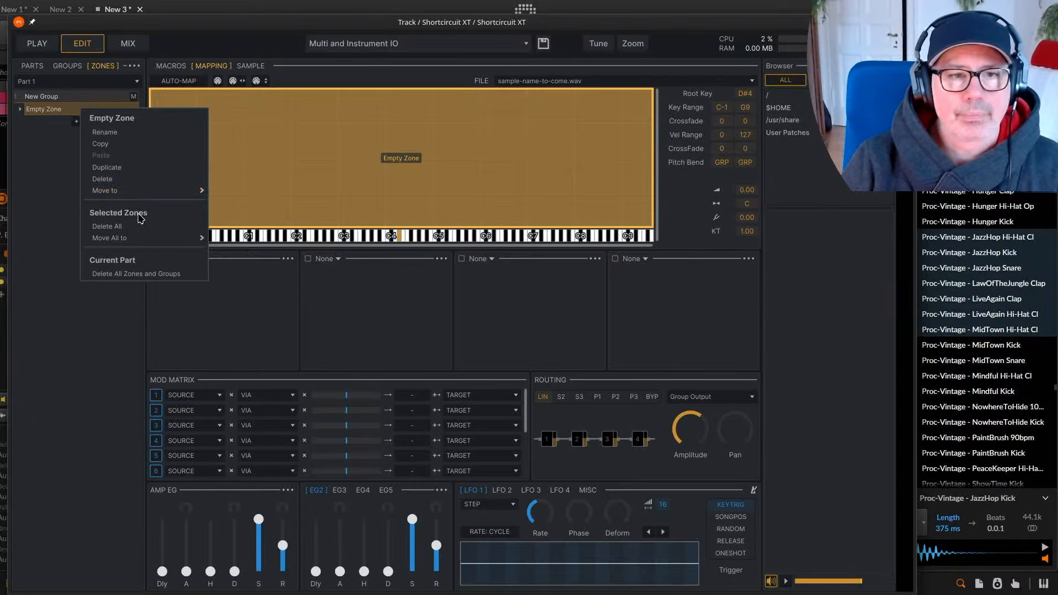
pyautogui.click(89, 343)
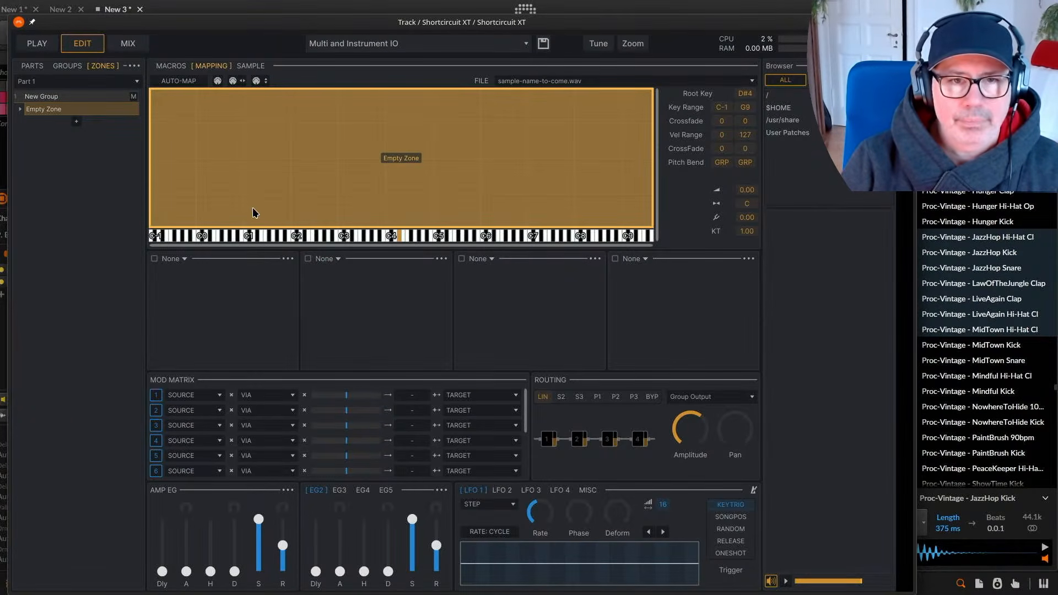
# Open the empty zone from the mapping area in the sample editor.
pyautogui.rightClick(395, 155)
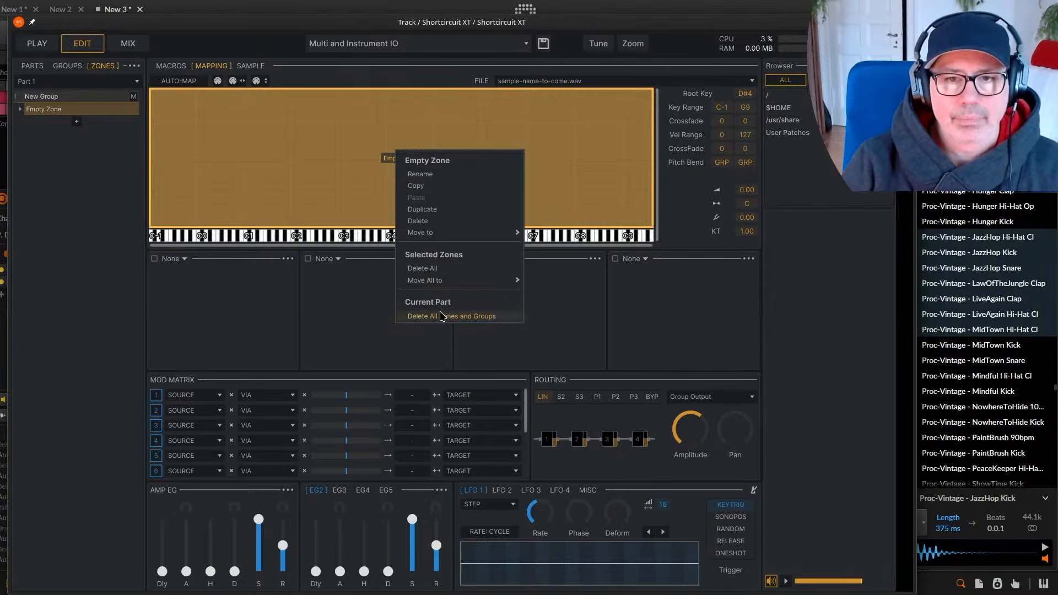
pyautogui.click(348, 162)
pyautogui.doubleClick(393, 156)
pyautogui.doubleClick(394, 159)
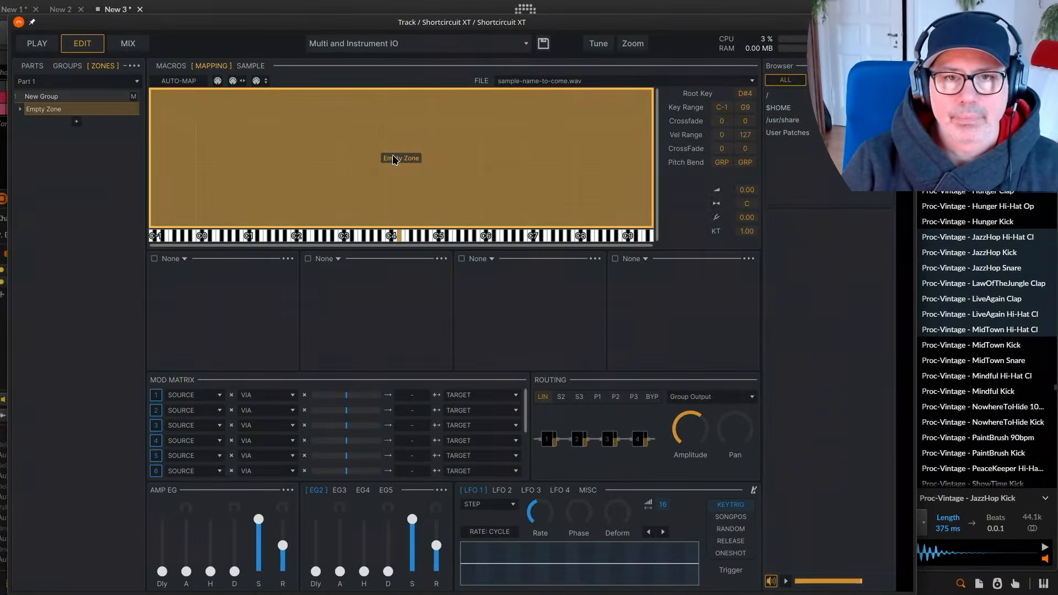
pyautogui.doubleClick(400, 160)
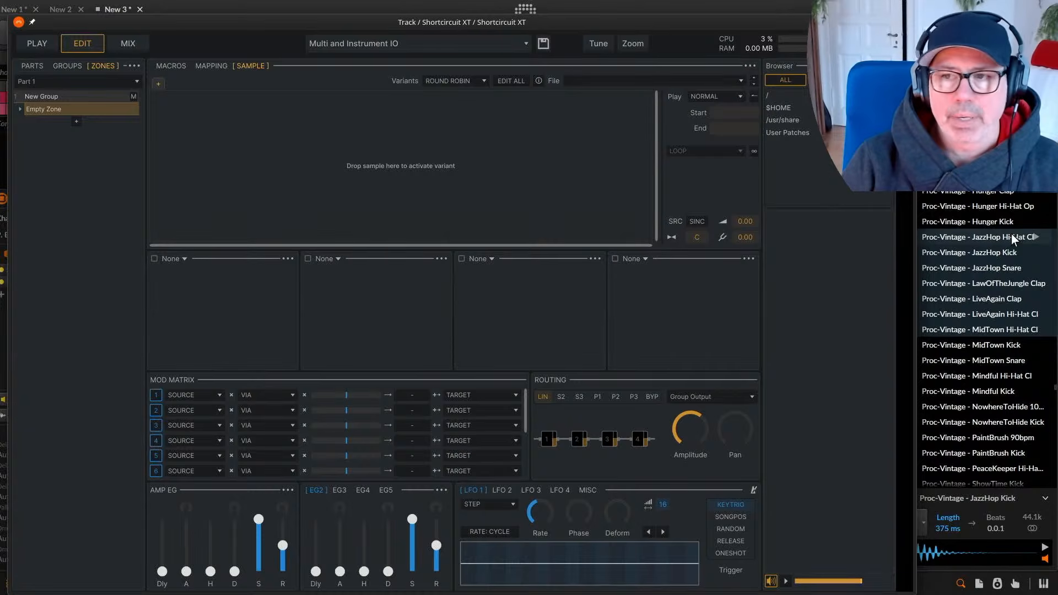
# Try to load the Proc-Vintage - JazzHop Hi-Hat Cl sample from the host's browser into the zone's empty sample variant.
pyautogui.moveTo(1035, 237); pyautogui.dragTo(417, 176)
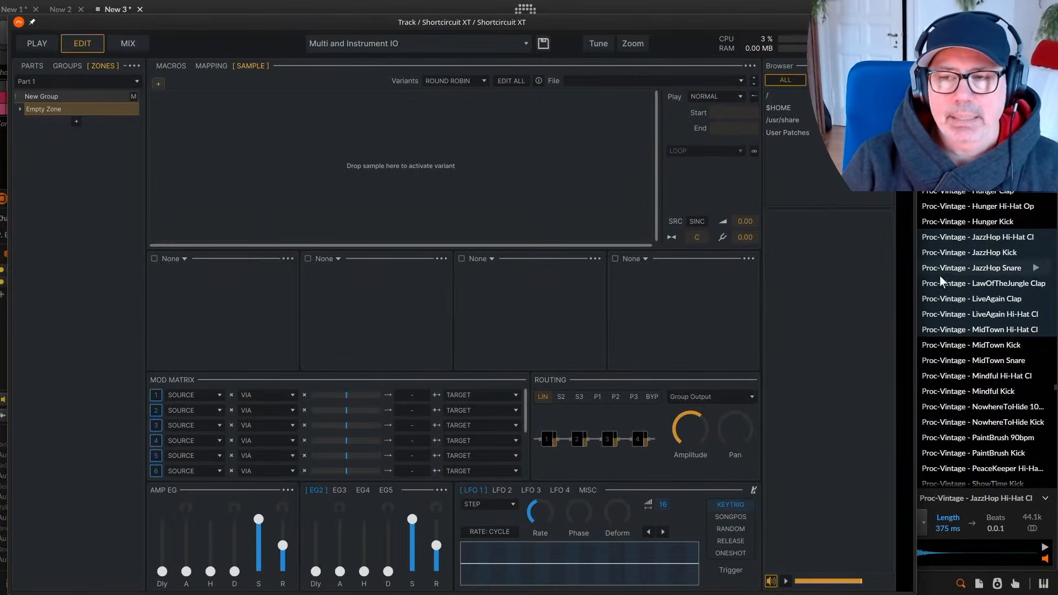
pyautogui.moveTo(1035, 237)
pyautogui.mouseDown()
pyautogui.moveTo(411, 187)
pyautogui.moveTo(400, 156)
pyautogui.moveTo(432, 163)
pyautogui.mouseUp()
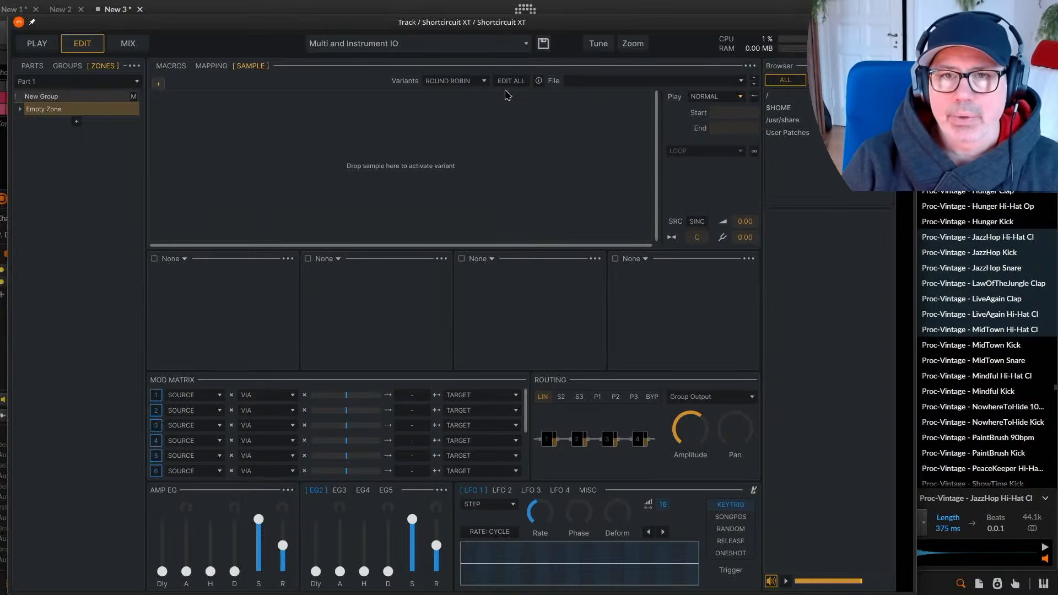
# Start choosing an audio file for the zone and go to the Samples > Samplepacks folder.
pyautogui.click(742, 83)
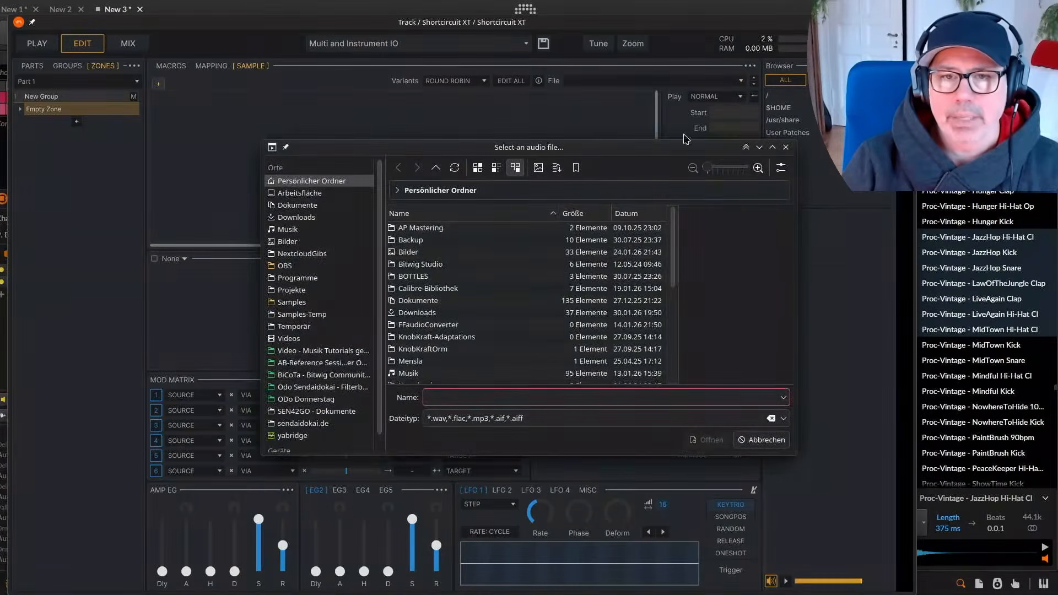
pyautogui.click(300, 302)
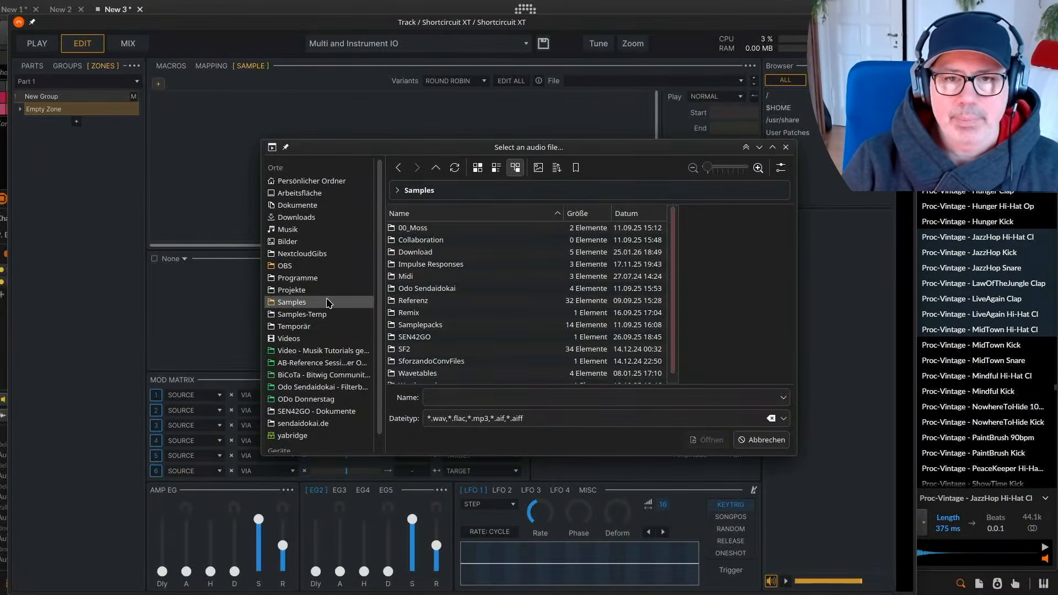
pyautogui.doubleClick(466, 326)
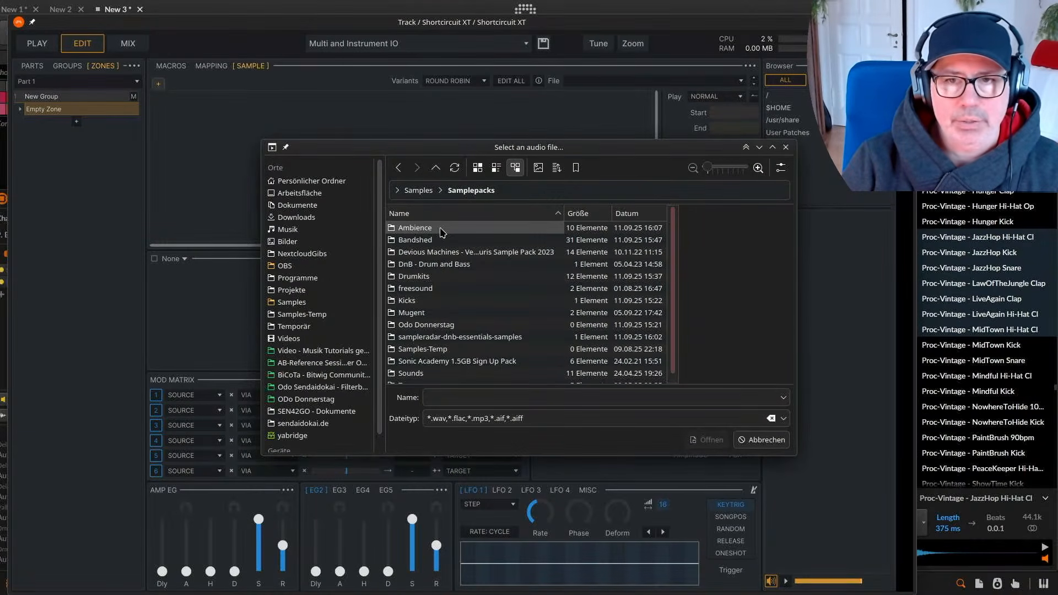
# Look for usable audio files in the freesound, Bandshed and Ambience folders, returning to Samplepacks.
pyautogui.doubleClick(437, 288)
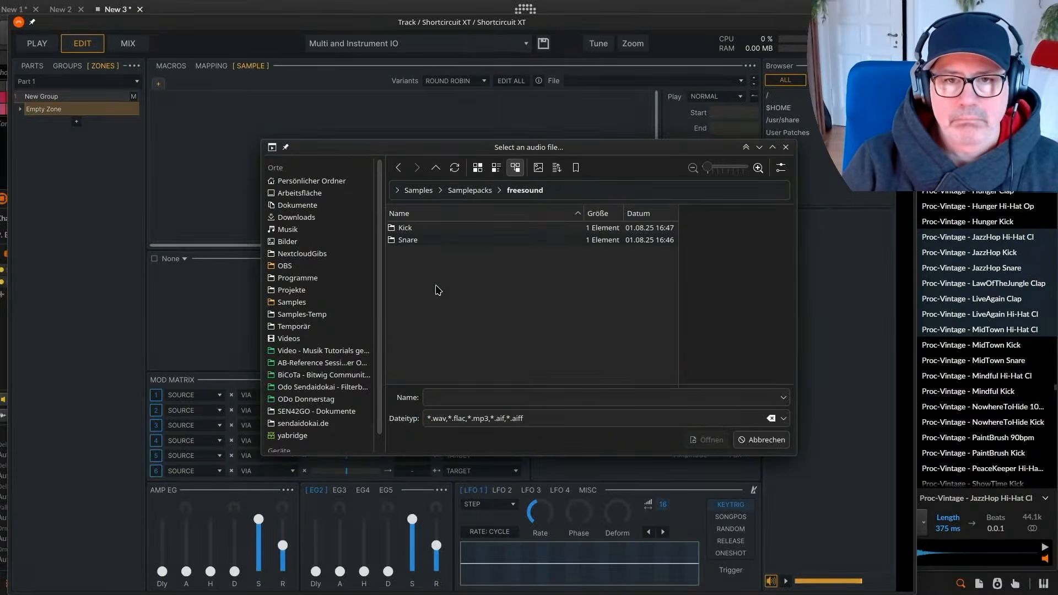
pyautogui.doubleClick(427, 242)
pyautogui.click(523, 190)
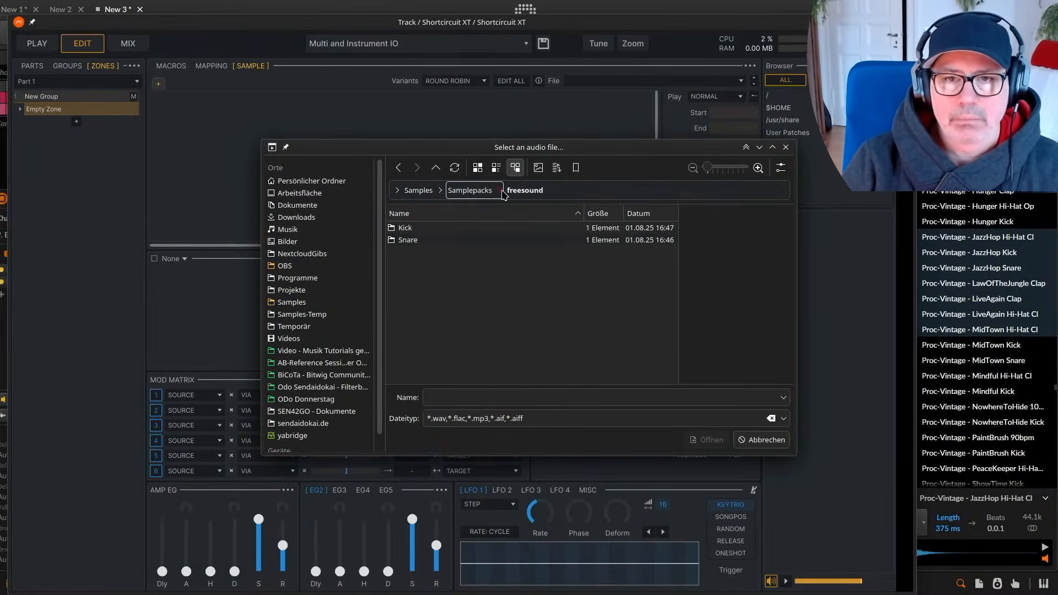
pyautogui.click(471, 190)
pyautogui.doubleClick(416, 240)
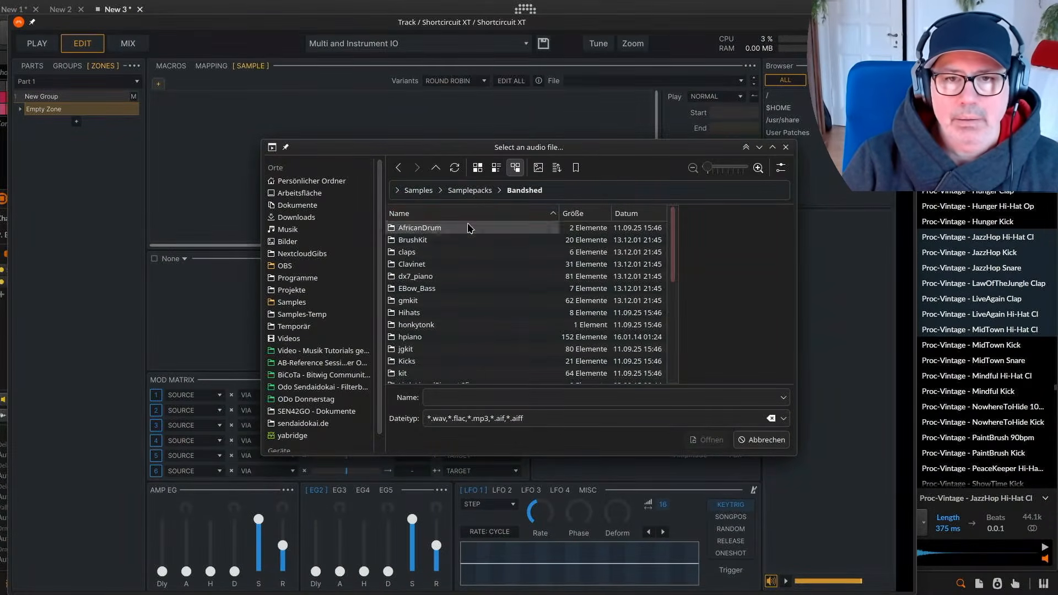
pyautogui.click(470, 194)
pyautogui.doubleClick(429, 228)
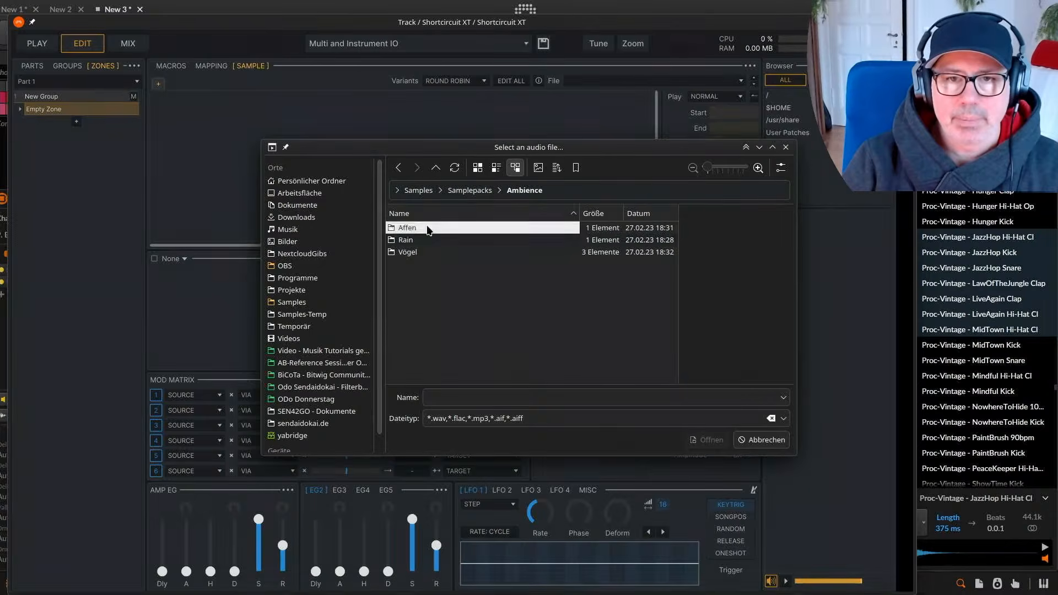
pyautogui.click(471, 190)
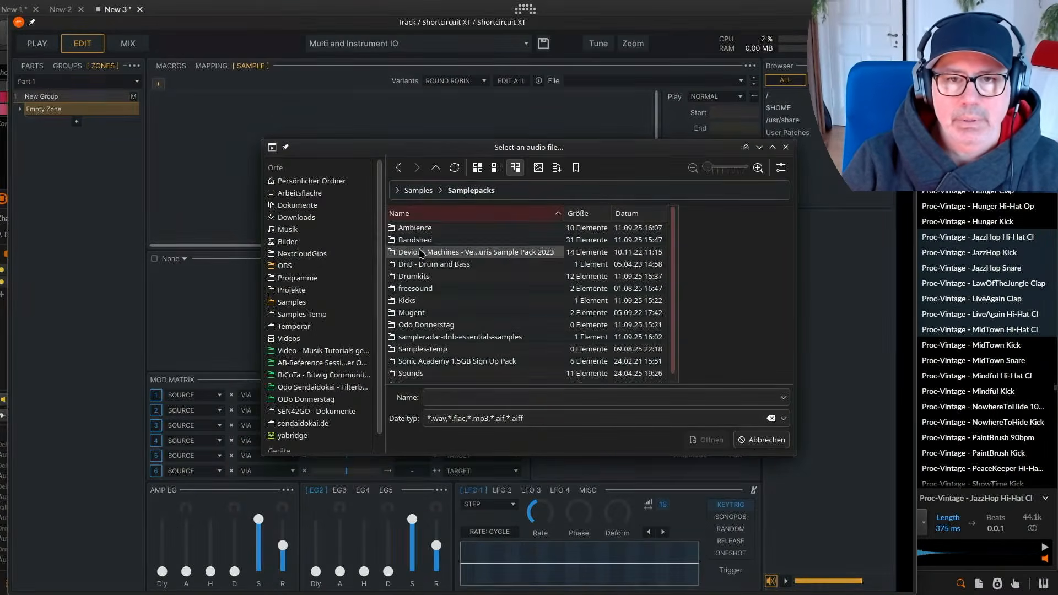
# Browse DnB - Drum and Bass > D_B Essentials, checking the FX and Beats folders, and enter Drum Hits.
pyautogui.doubleClick(441, 264)
pyautogui.doubleClick(445, 228)
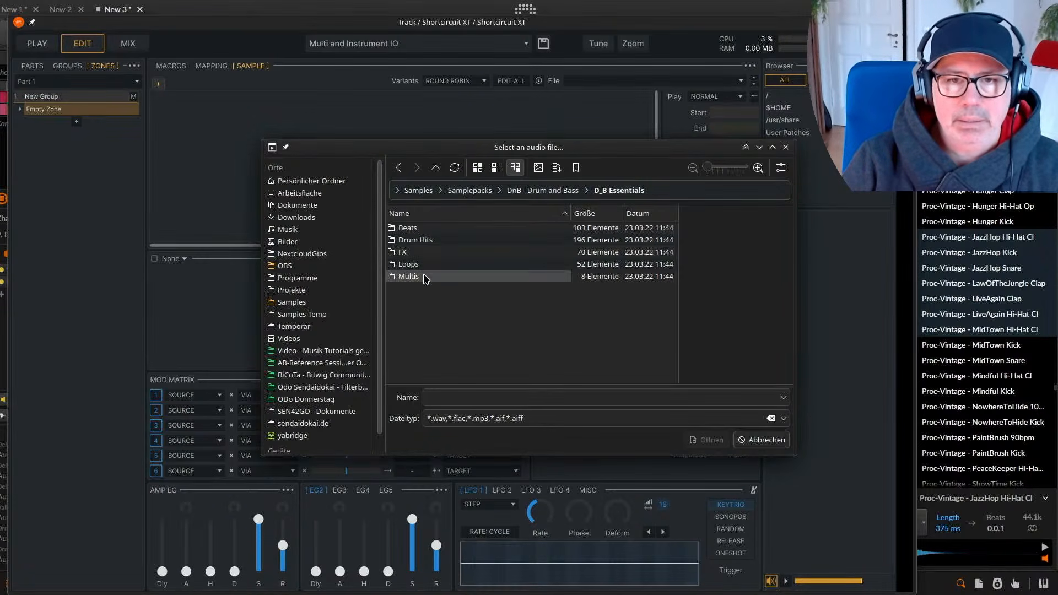
pyautogui.doubleClick(427, 253)
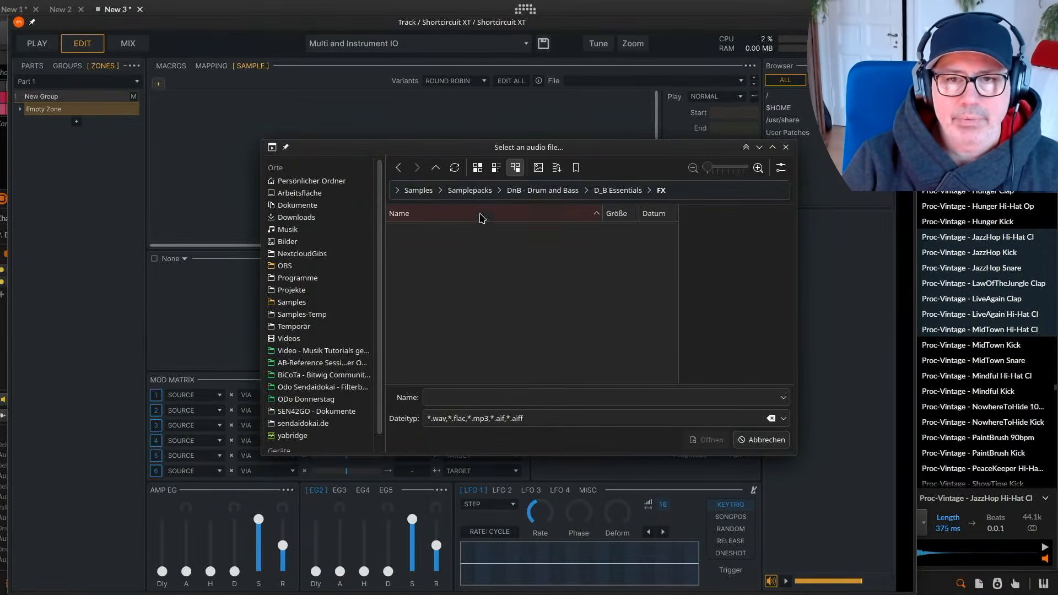
pyautogui.click(542, 192)
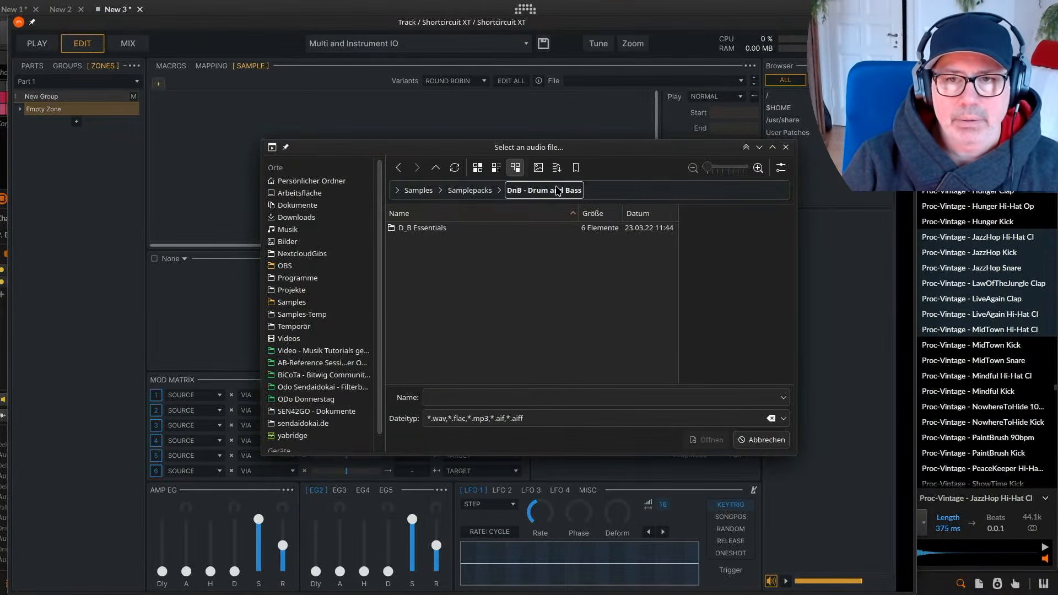
pyautogui.doubleClick(452, 232)
pyautogui.doubleClick(452, 232)
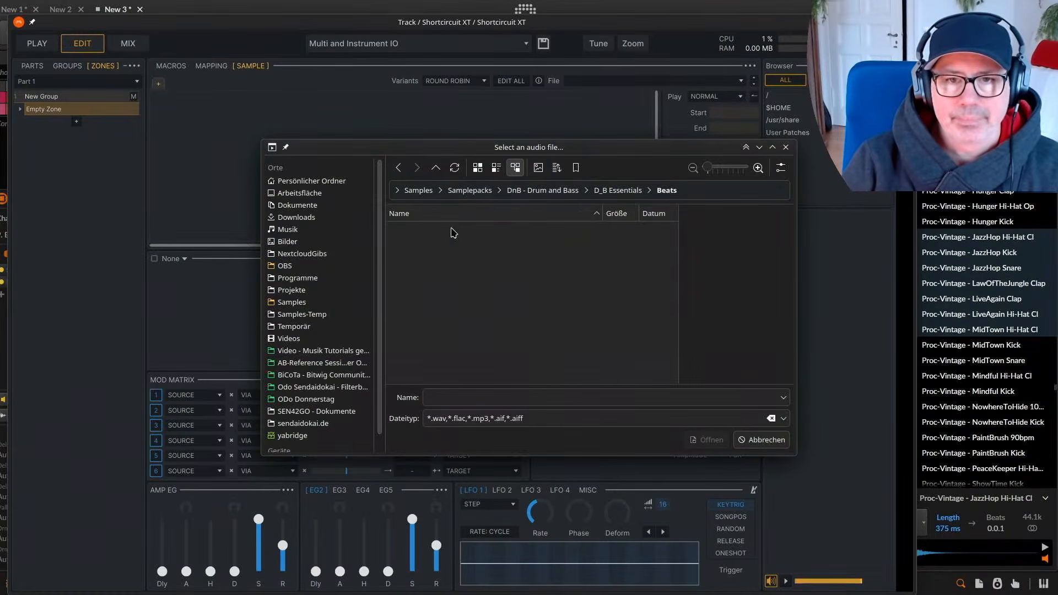
pyautogui.click(568, 190)
pyautogui.doubleClick(439, 228)
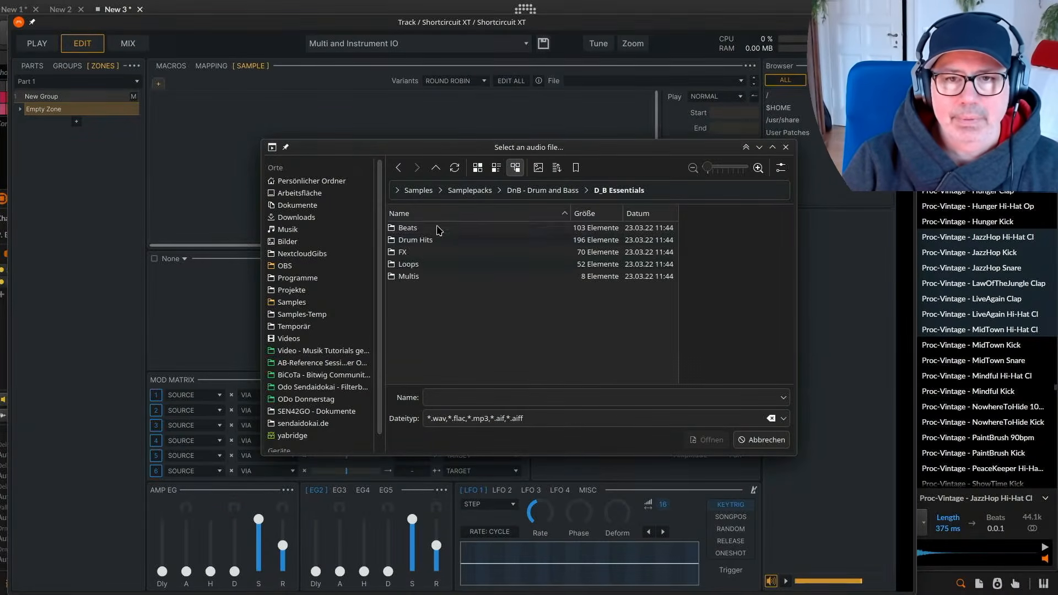
pyautogui.doubleClick(443, 241)
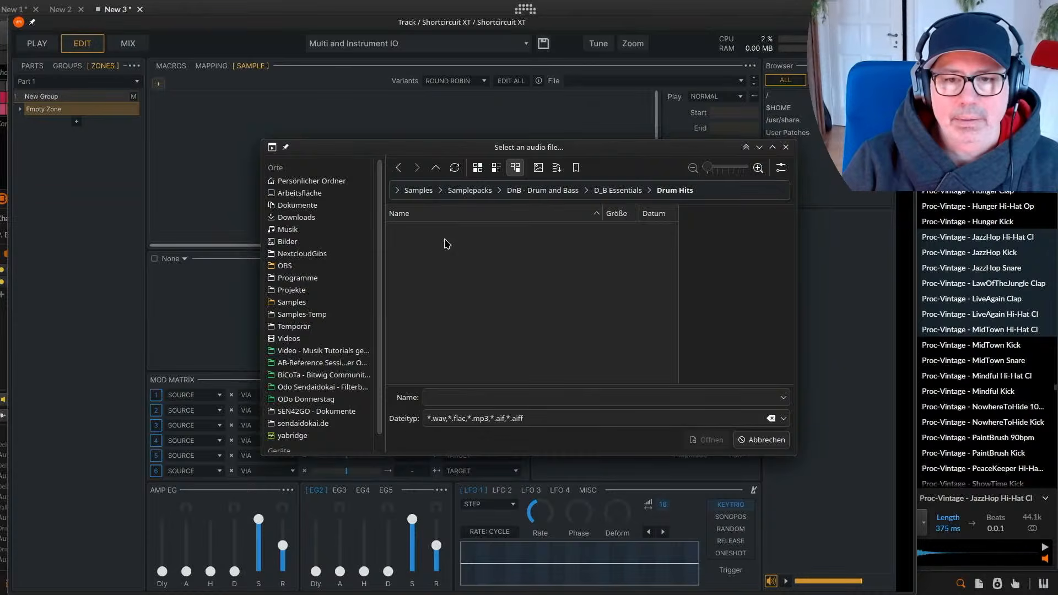
# Set the file type filter to *.* and load D_B Cymbal 01.wav into the zone.
pyautogui.click(786, 422)
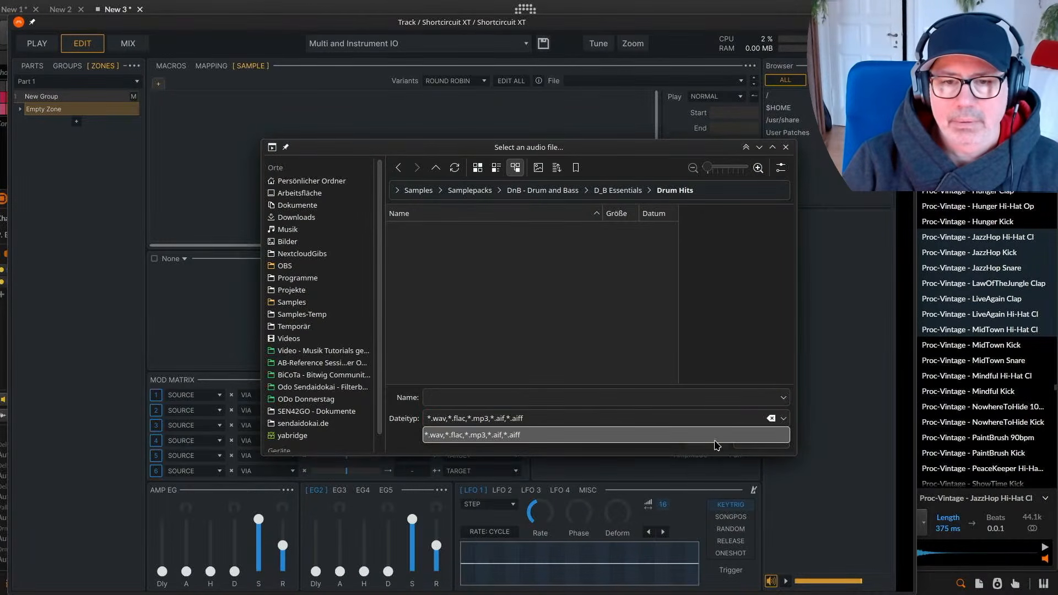
pyautogui.click(645, 433)
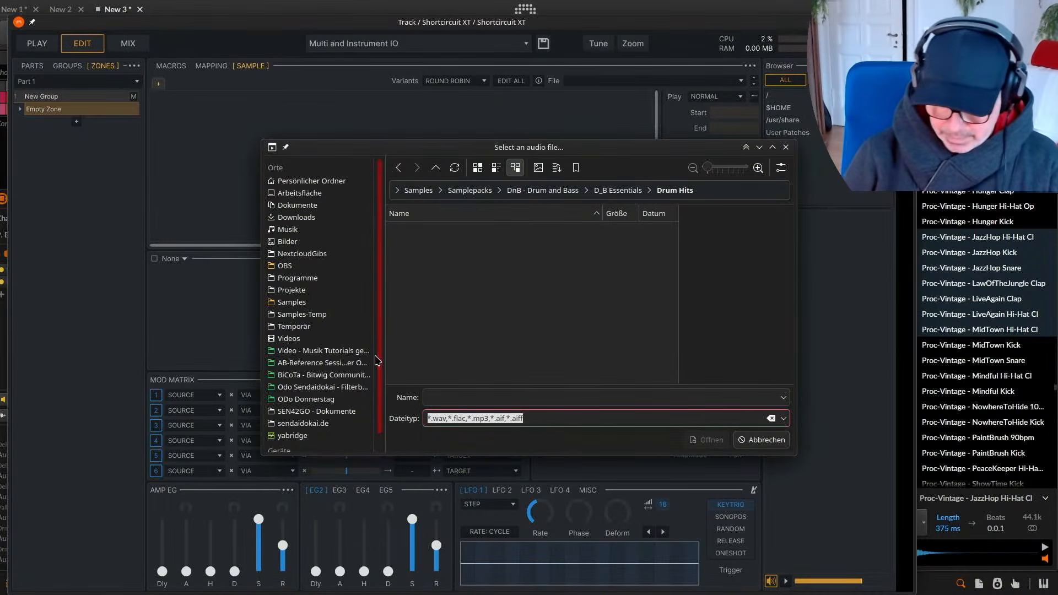
pyautogui.write('*.*')
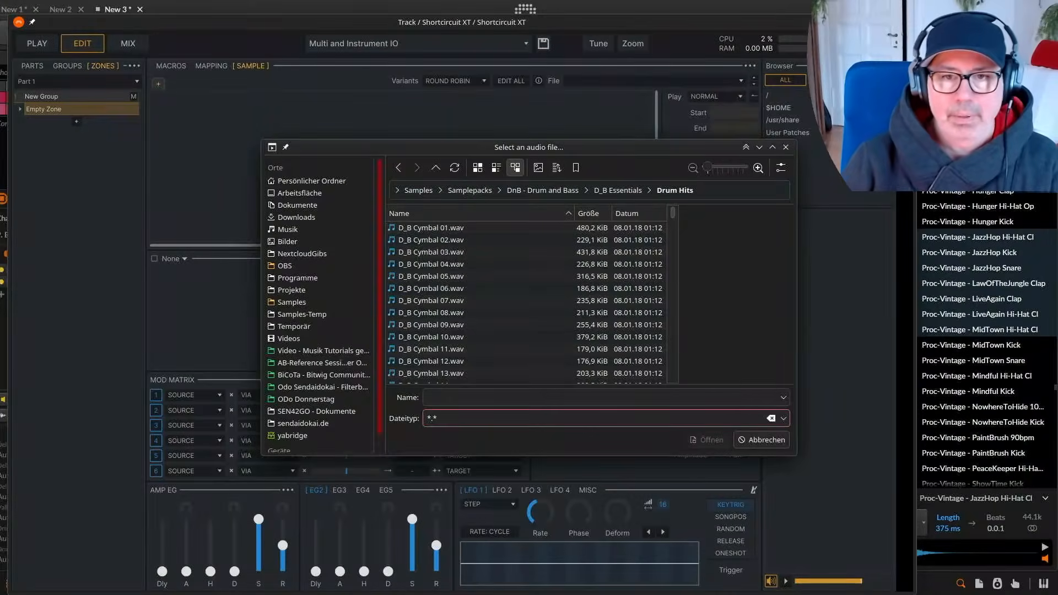
pyautogui.click(452, 231)
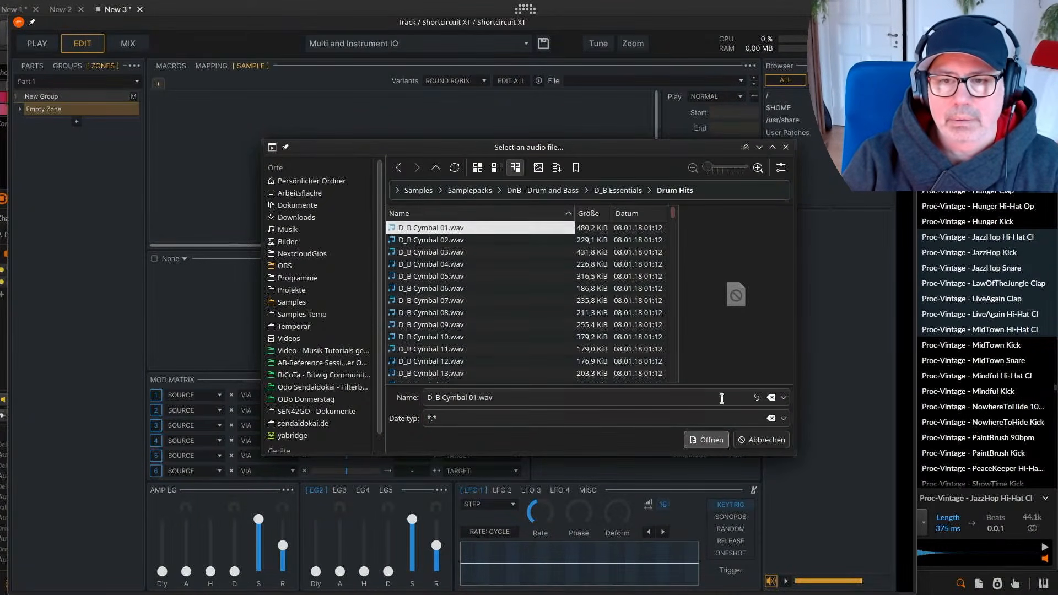
pyautogui.click(715, 440)
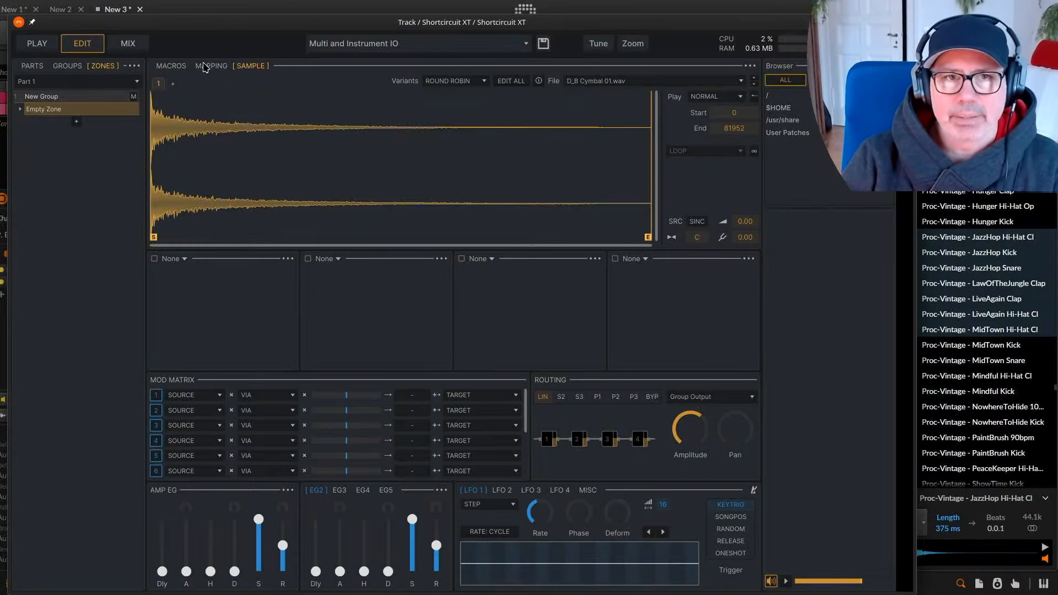
# Check the zone in the mapping view and reopen its cymbal sample waveform.
pyautogui.click(180, 66)
pyautogui.click(212, 66)
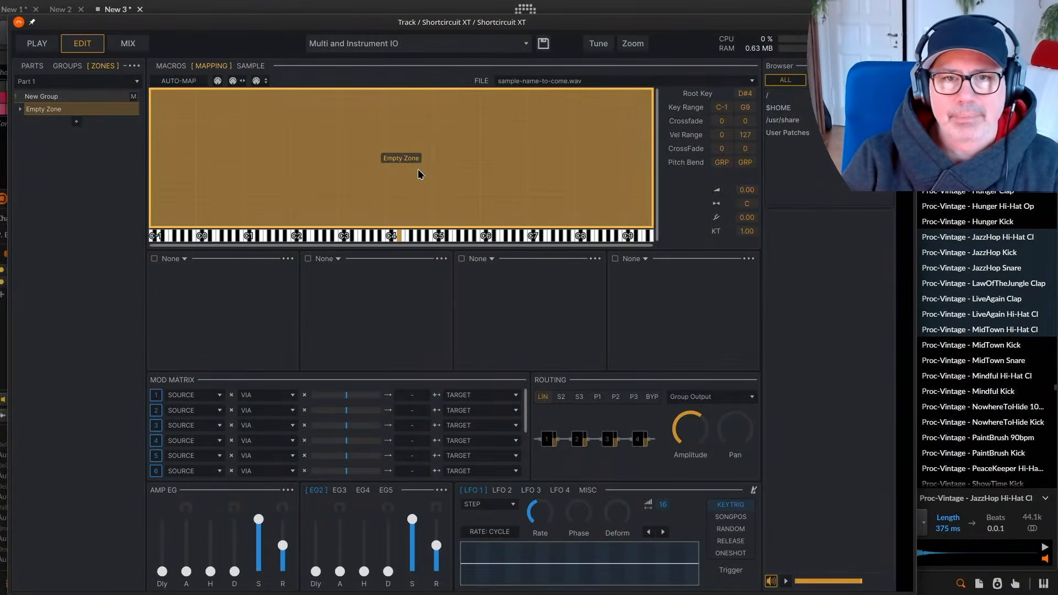
pyautogui.doubleClick(410, 170)
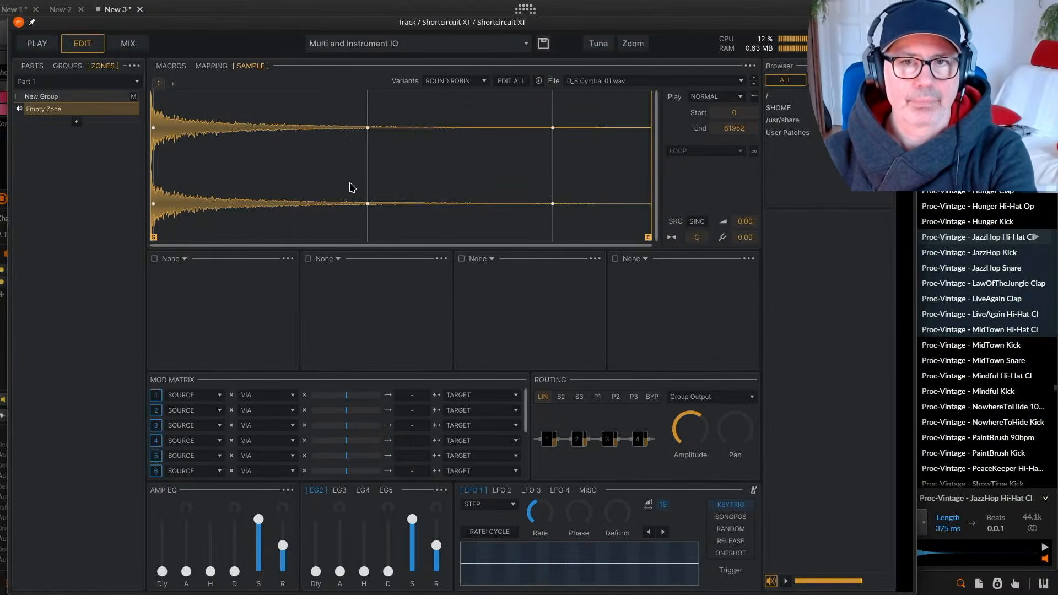
# Narrow the zone's key range in the mapping to C#3 through B3.
pyautogui.click(211, 65)
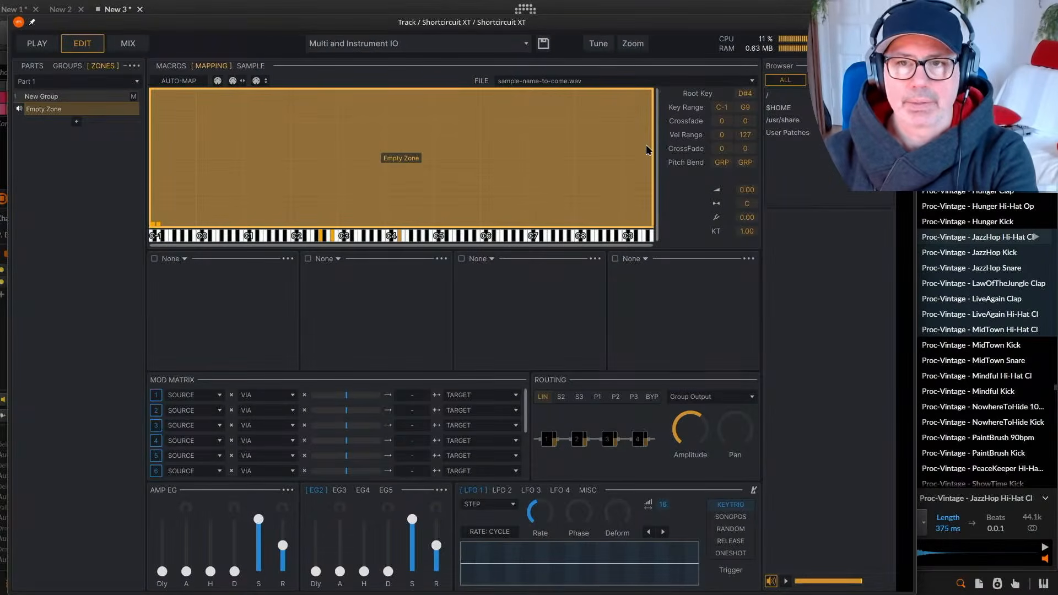
pyautogui.moveTo(651, 147); pyautogui.dragTo(403, 152)
pyautogui.moveTo(151, 145); pyautogui.dragTo(342, 134)
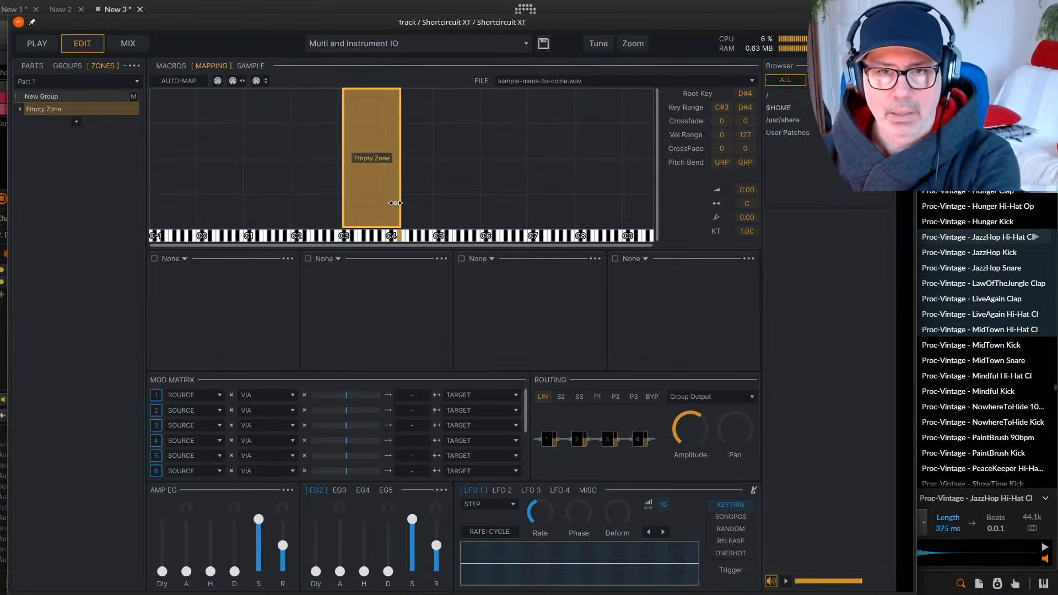
pyautogui.moveTo(401, 198); pyautogui.dragTo(383, 188)
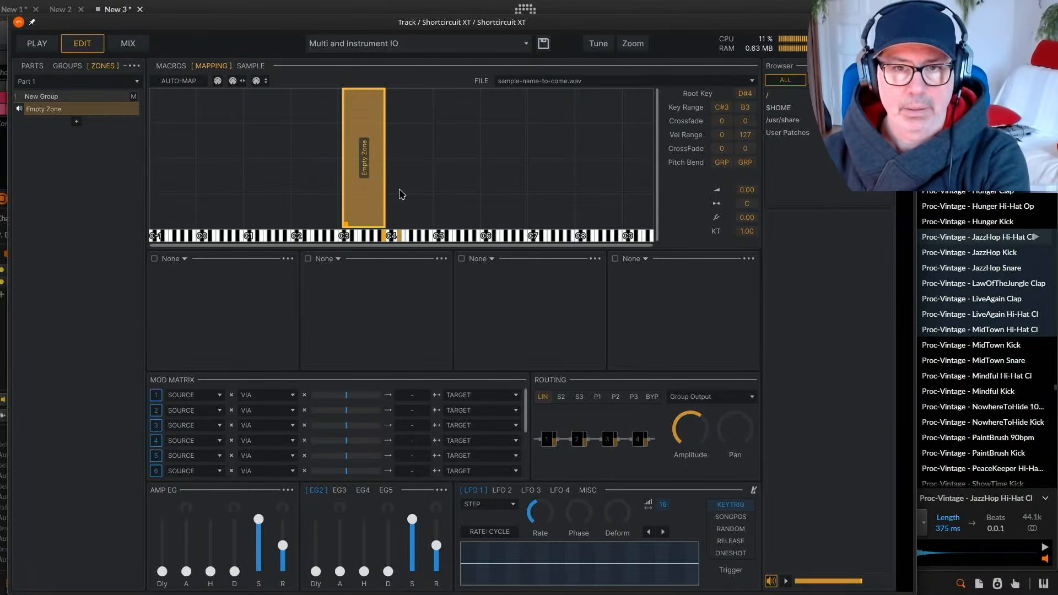
# Create a second empty zone beside the first and limit its key range to C4 through C5.
pyautogui.click(402, 204)
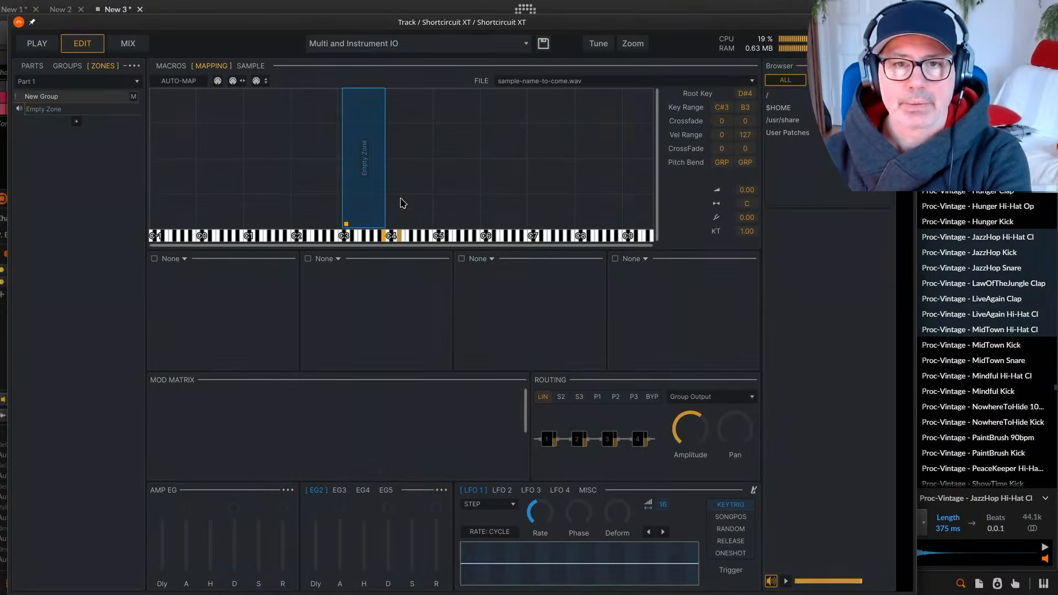
pyautogui.rightClick(402, 202)
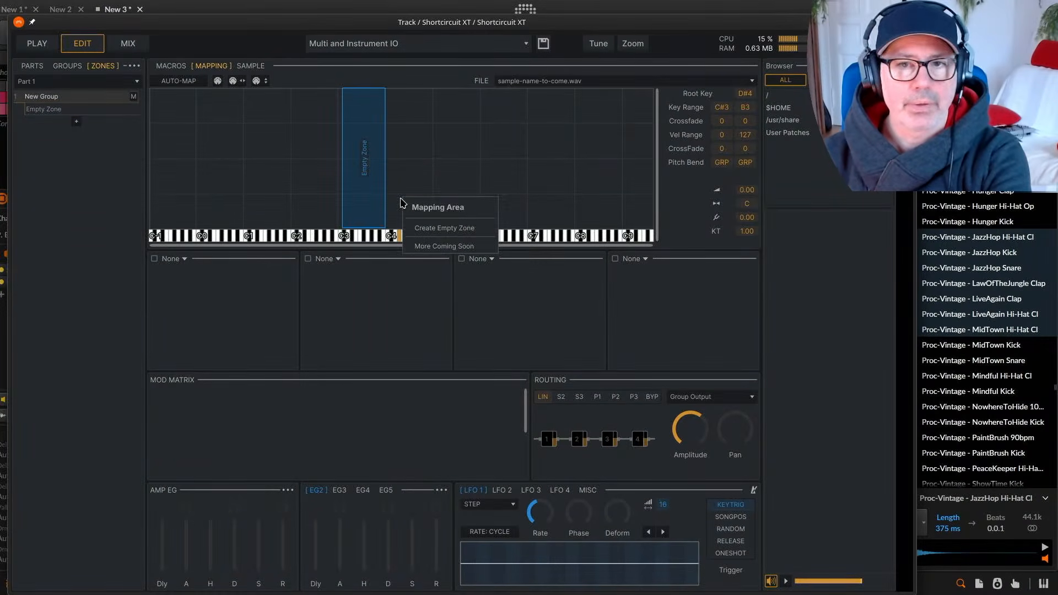
pyautogui.click(446, 232)
pyautogui.moveTo(650, 167); pyautogui.dragTo(437, 176)
# Audition samples in the host's browser, from Proc-Vintage - MidTown Snare down to Psy_Arps03 - Gm - 125.
pyautogui.click(987, 363)
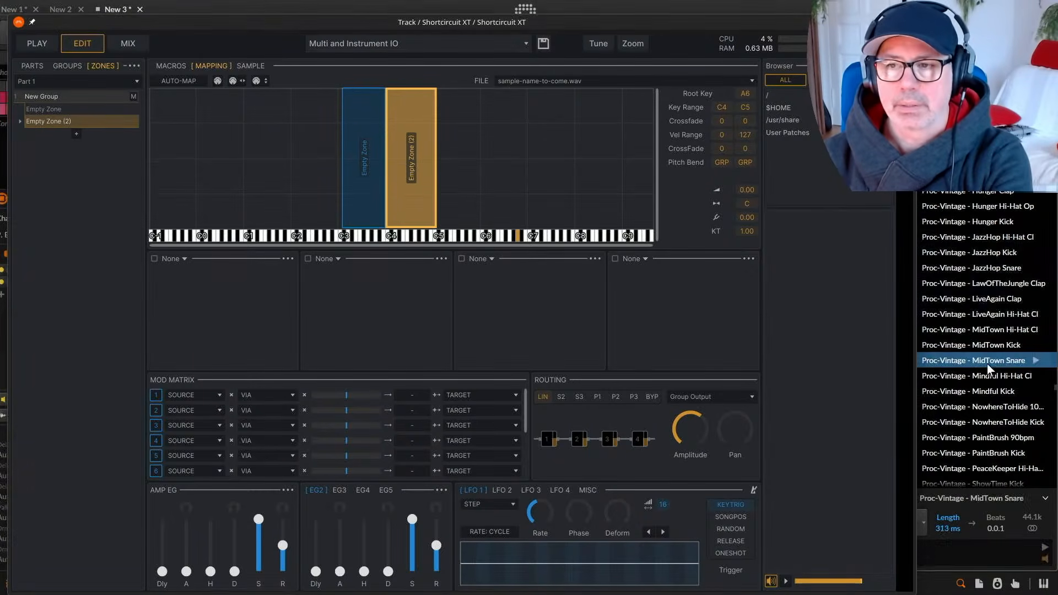
pyautogui.click(976, 391)
pyautogui.click(977, 426)
pyautogui.scroll(-8, 971, 406)
pyautogui.click(970, 367)
pyautogui.click(979, 326)
pyautogui.click(970, 247)
pyautogui.click(973, 309)
pyautogui.click(963, 417)
pyautogui.click(961, 451)
pyautogui.click(983, 358)
pyautogui.scroll(-6, 970, 361)
pyautogui.click(951, 356)
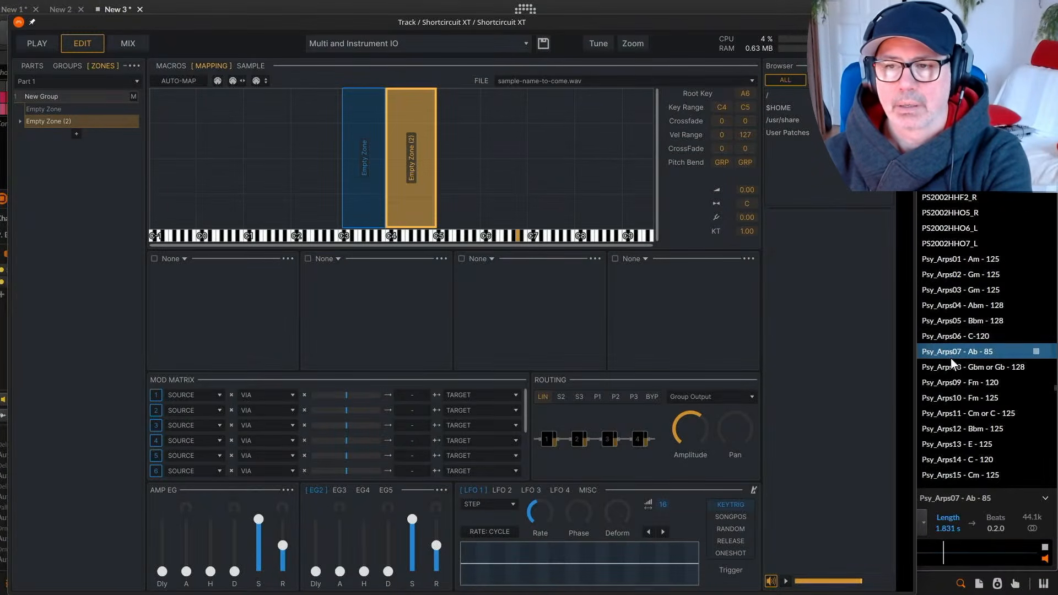
pyautogui.click(954, 333)
pyautogui.click(954, 289)
# Try to load Psy_Arps03 - Gm - 125 into the second zone and open that zone's sample editor.
pyautogui.moveTo(950, 290); pyautogui.dragTo(412, 172)
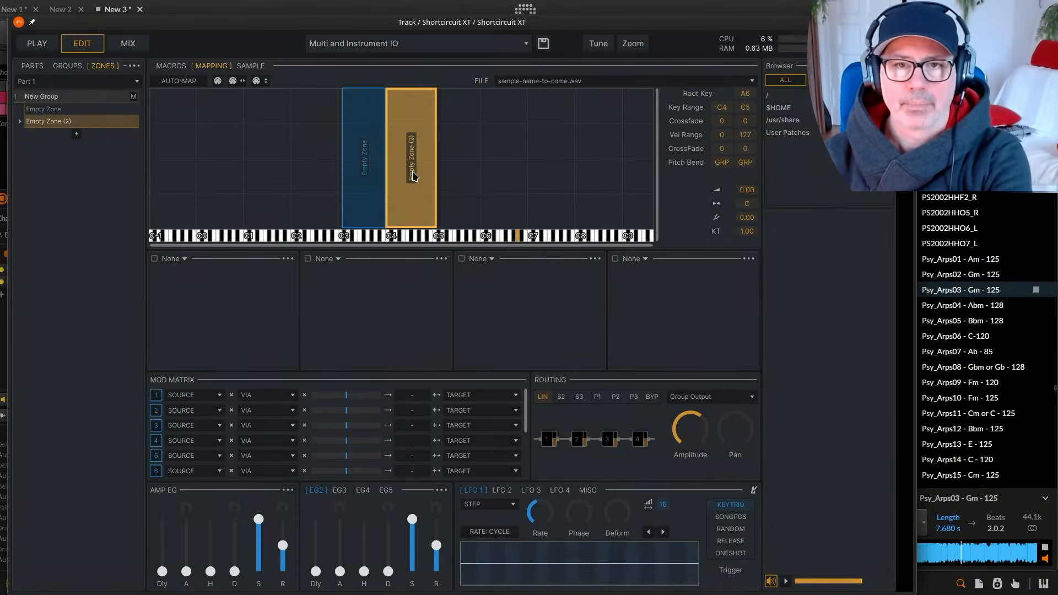
pyautogui.doubleClick(414, 176)
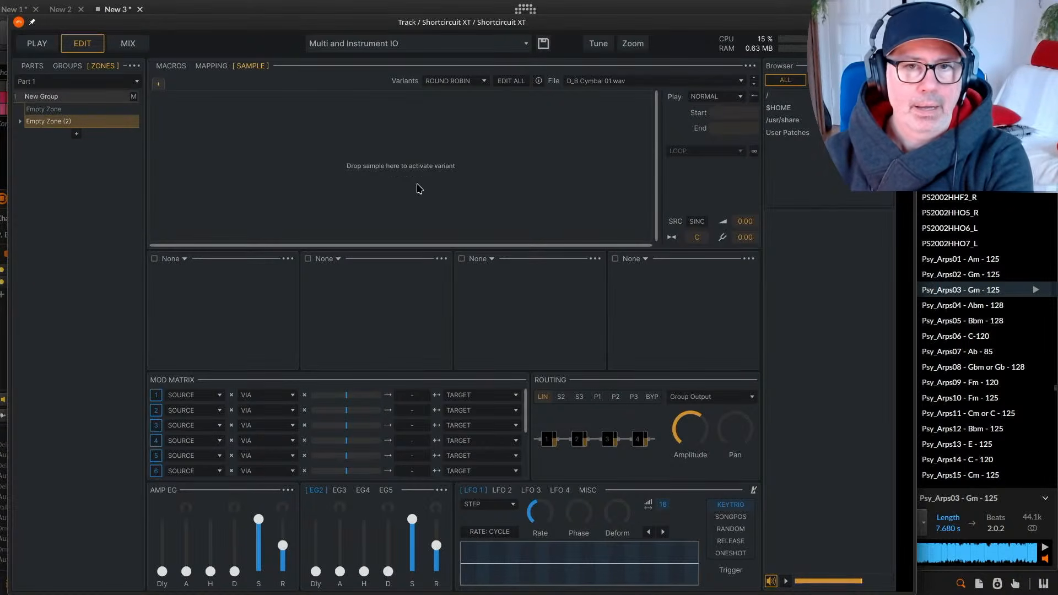
# Open the audio file selection for the second zone and browse to Samples > Samplepacks > Sounds.
pyautogui.click(740, 83)
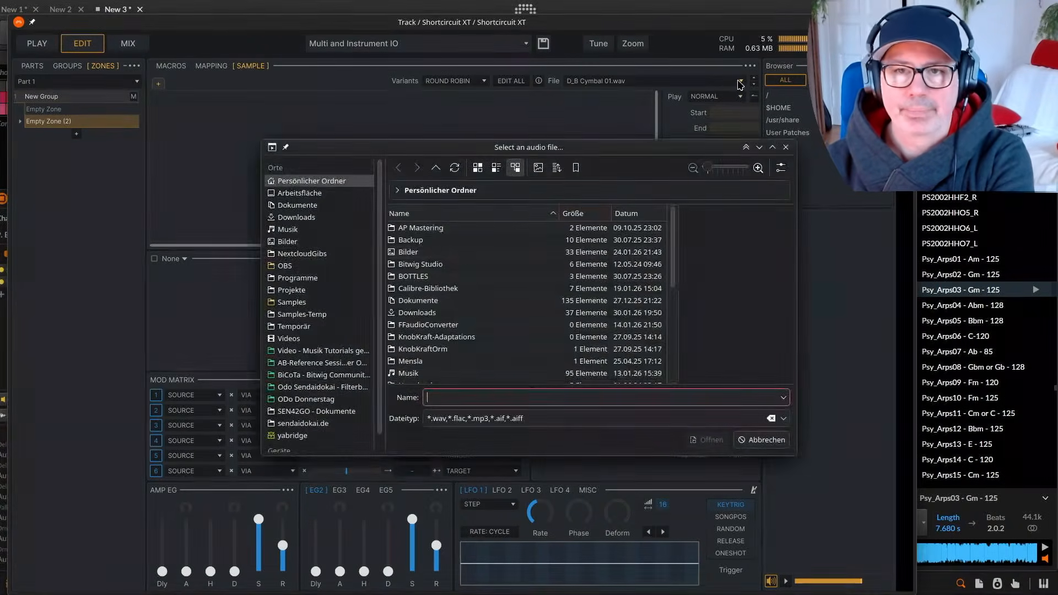
pyautogui.click(296, 302)
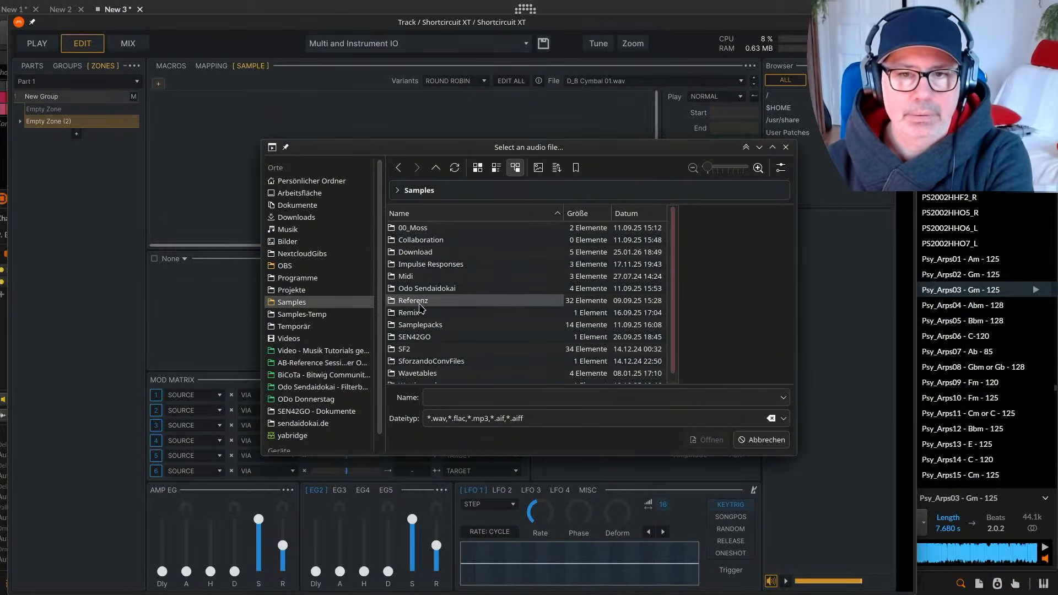
pyautogui.click(421, 327)
pyautogui.click(421, 328)
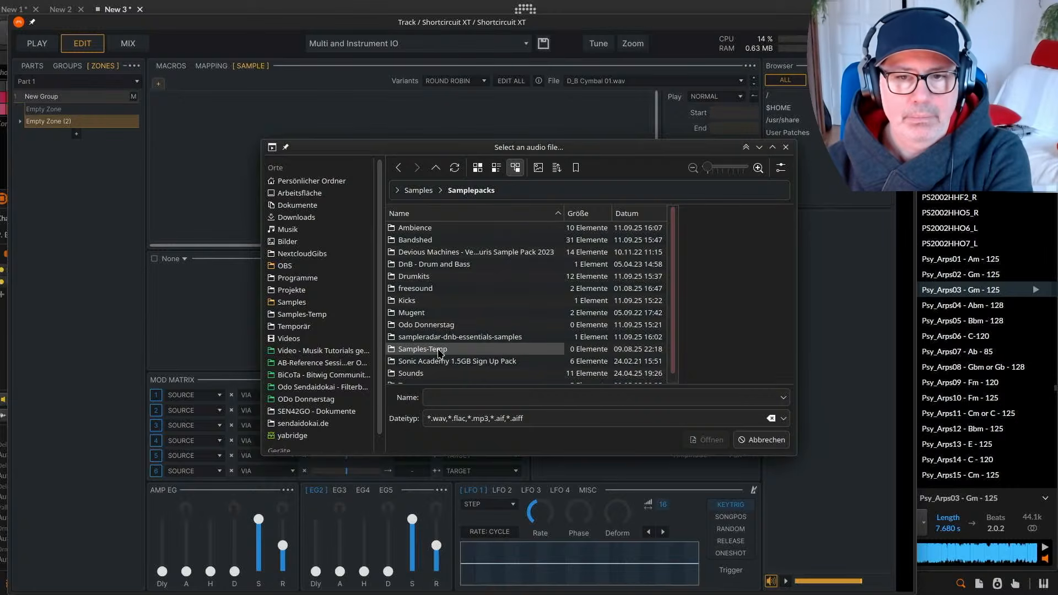
pyautogui.doubleClick(442, 374)
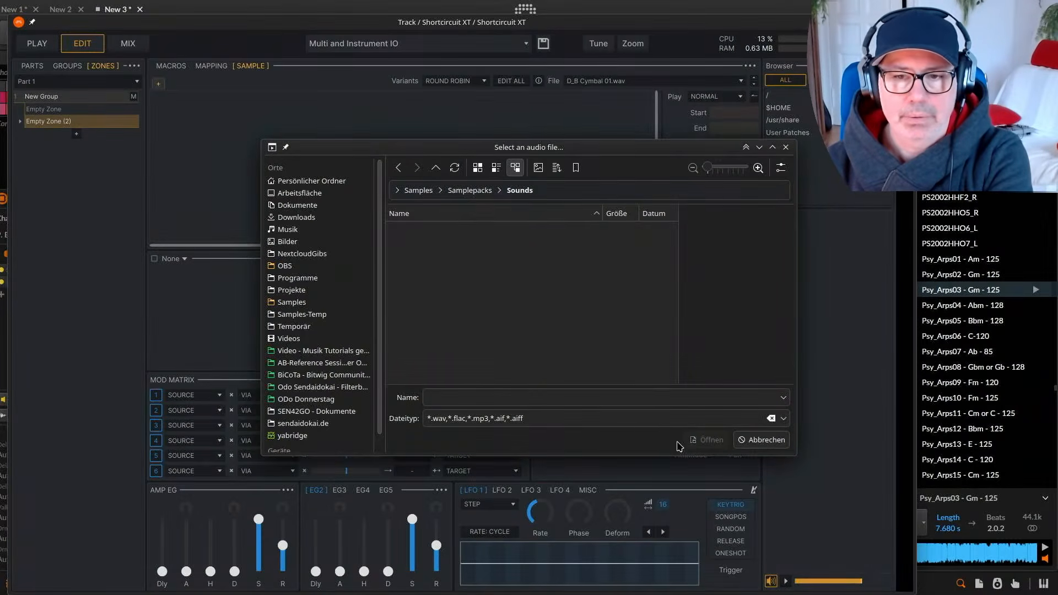
# Load Männer Oooohh.wav into the zone using the file type filter *.* and move the sample's start point to 27000.
pyautogui.click(783, 420)
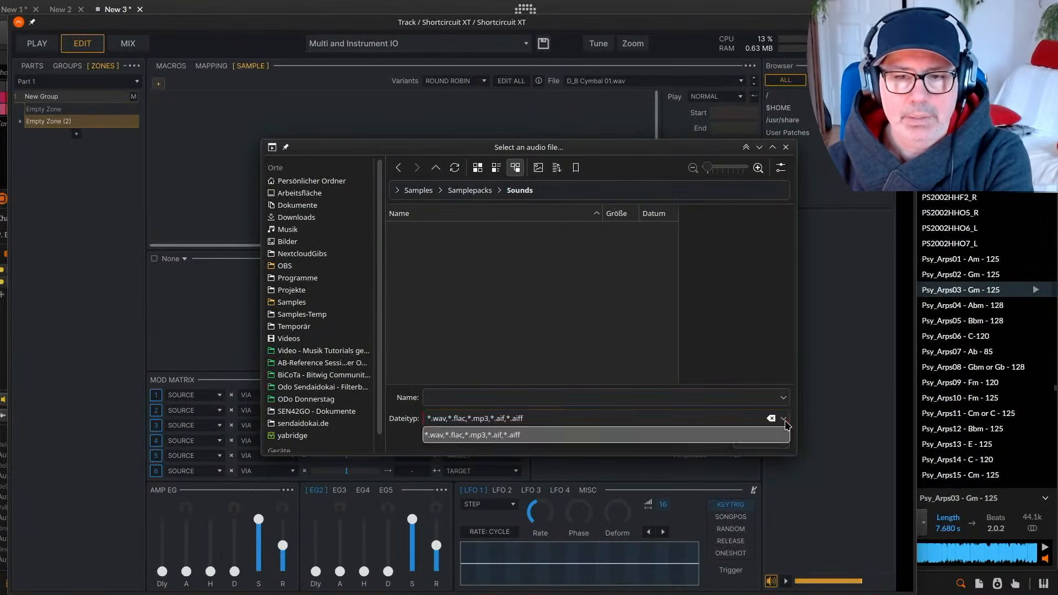
pyautogui.click(573, 423)
pyautogui.moveTo(560, 418); pyautogui.dragTo(354, 413)
pyautogui.write('*.*')
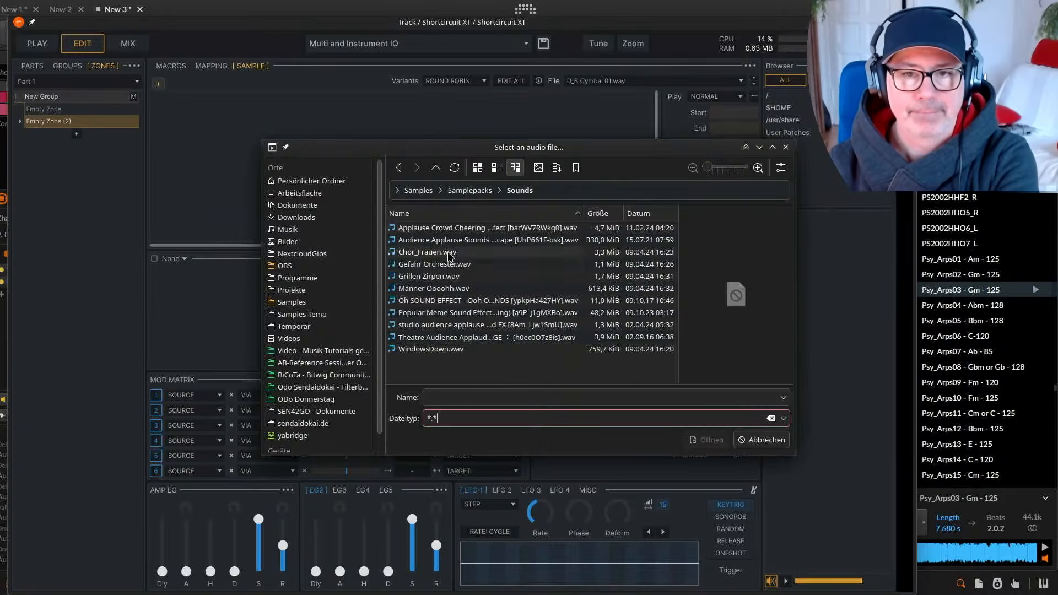
pyautogui.doubleClick(438, 288)
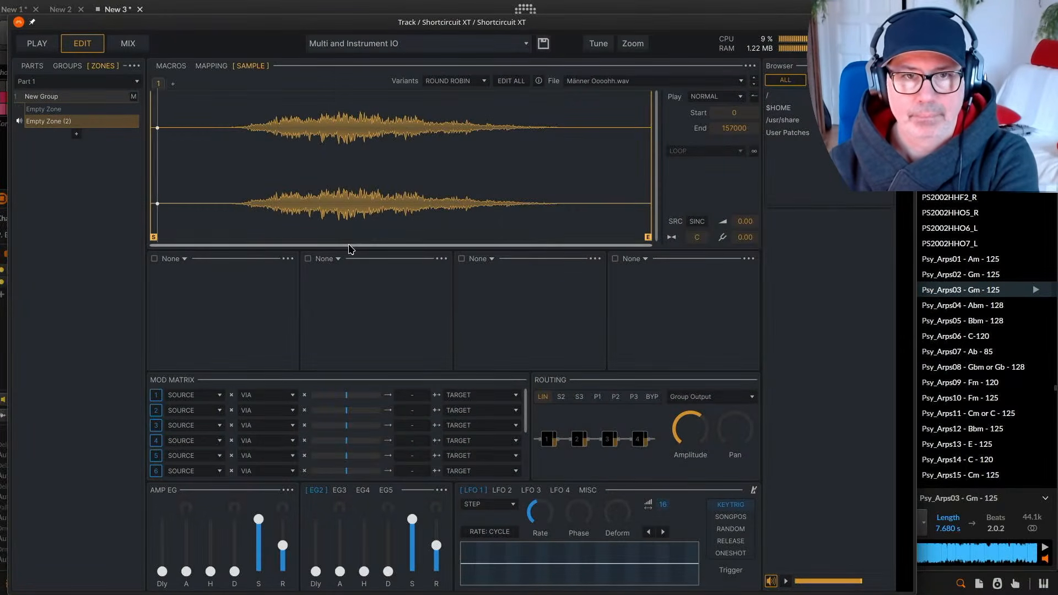
pyautogui.moveTo(152, 238)
pyautogui.mouseDown()
pyautogui.moveTo(248, 237)
pyautogui.moveTo(239, 236)
pyautogui.mouseUp()
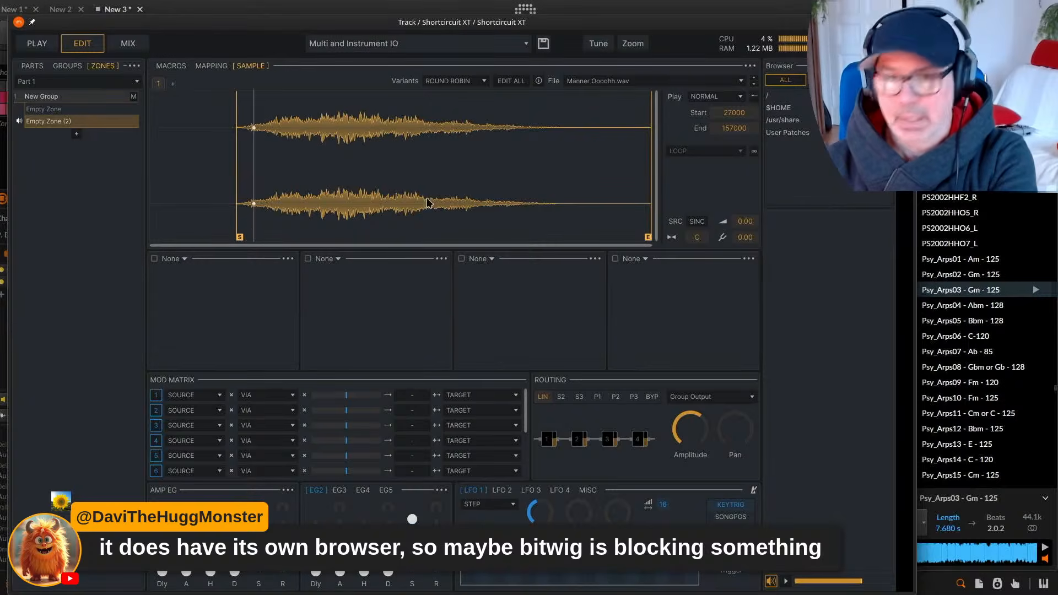
# Add the Auto Wah processor to the zone's first processor slot and raise its Depth.
pyautogui.click(184, 260)
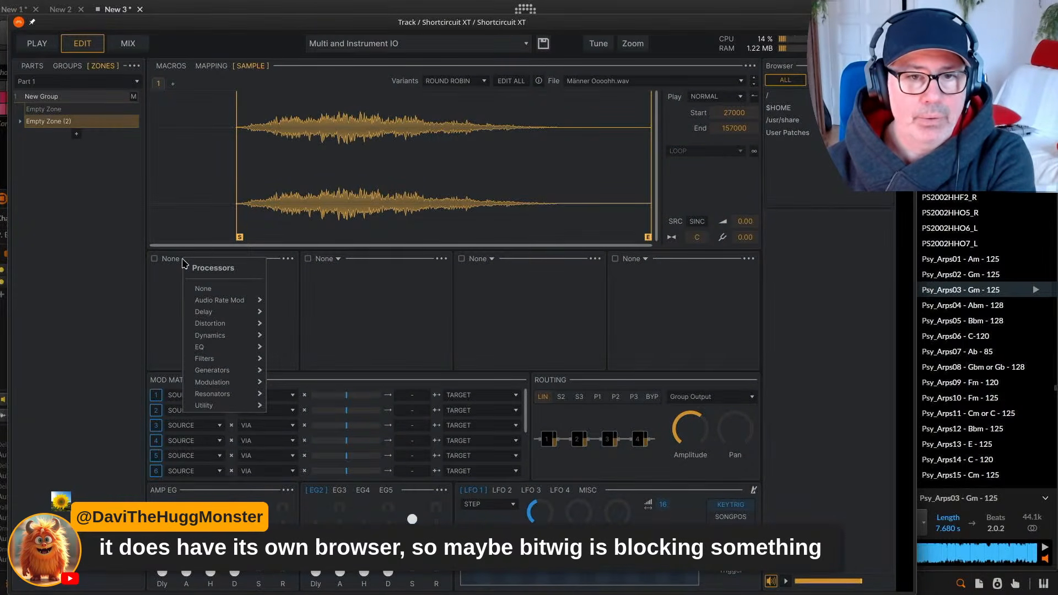
pyautogui.moveTo(232, 305)
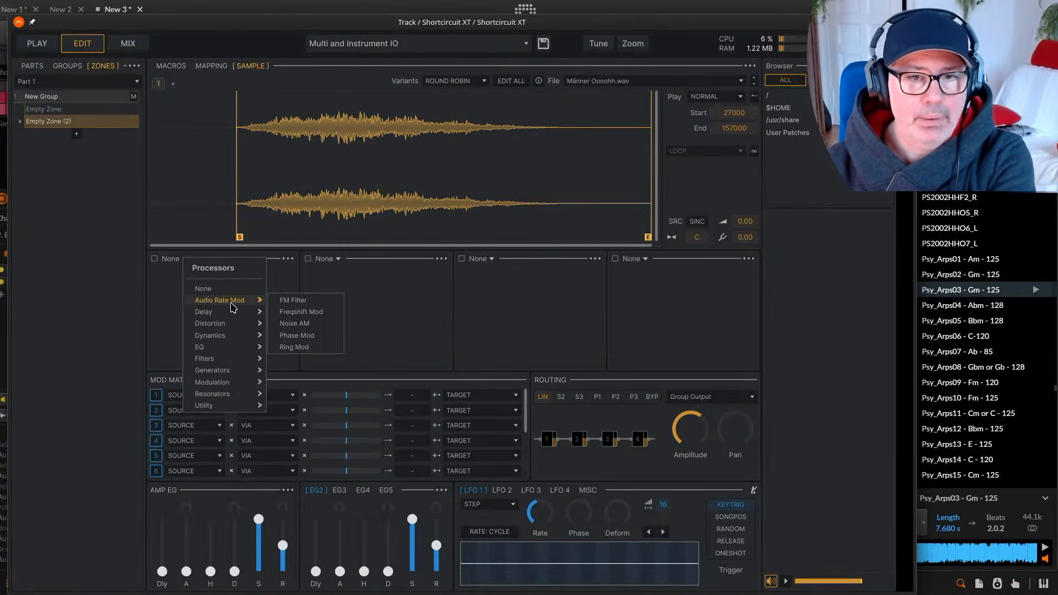
pyautogui.click(161, 262)
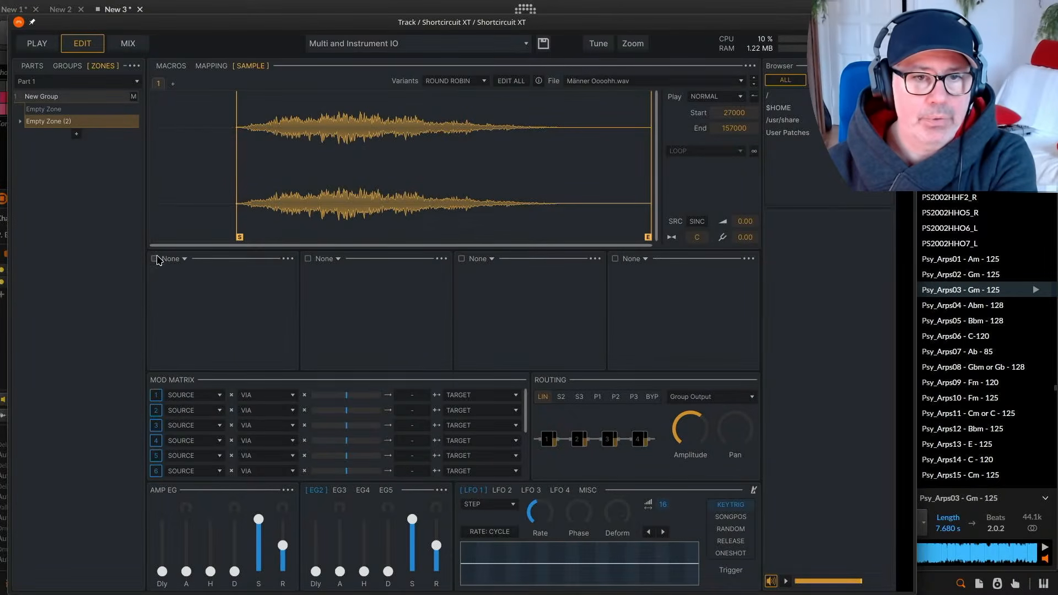
pyautogui.click(177, 260)
pyautogui.moveTo(229, 337)
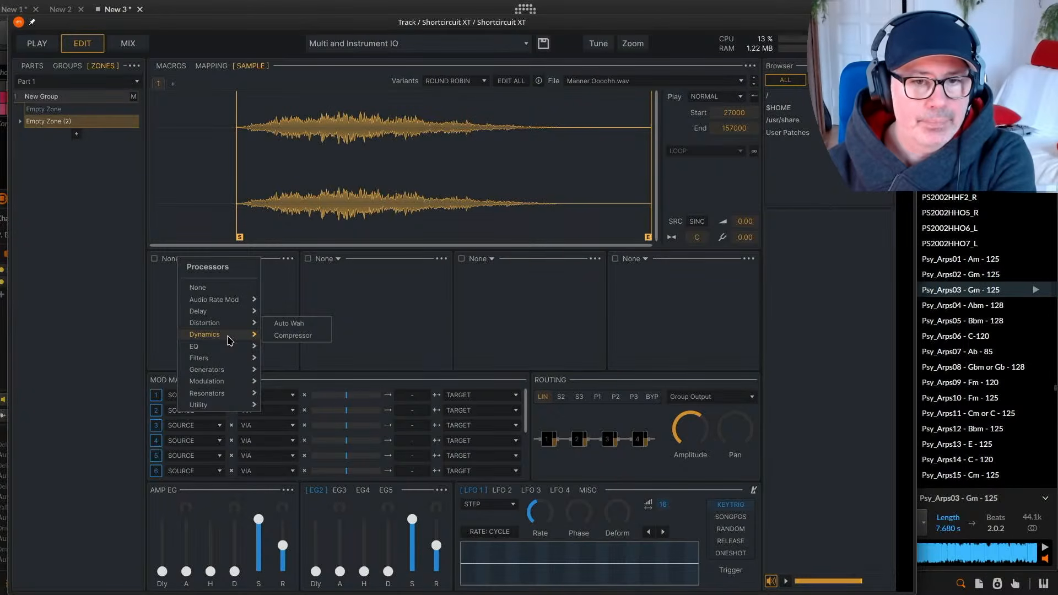
pyautogui.click(293, 323)
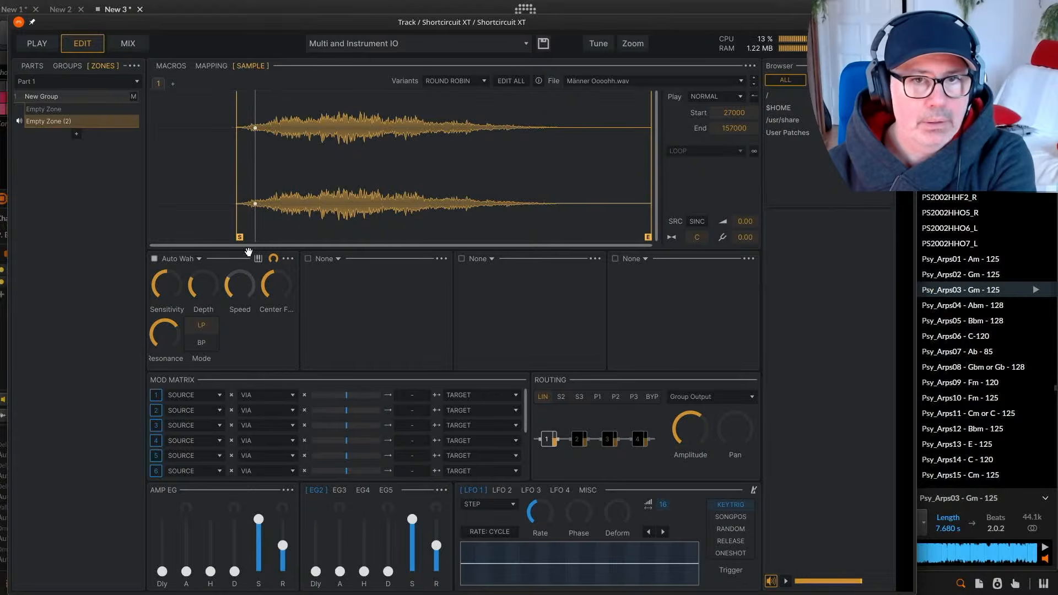
pyautogui.moveTo(238, 273)
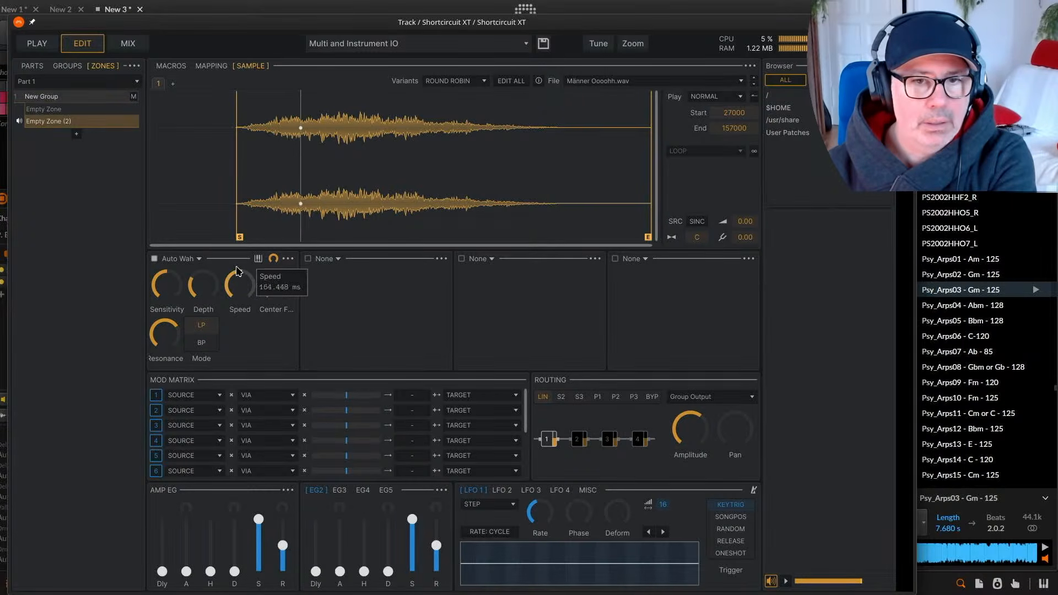
pyautogui.moveTo(204, 285); pyautogui.dragTo(212, 237)
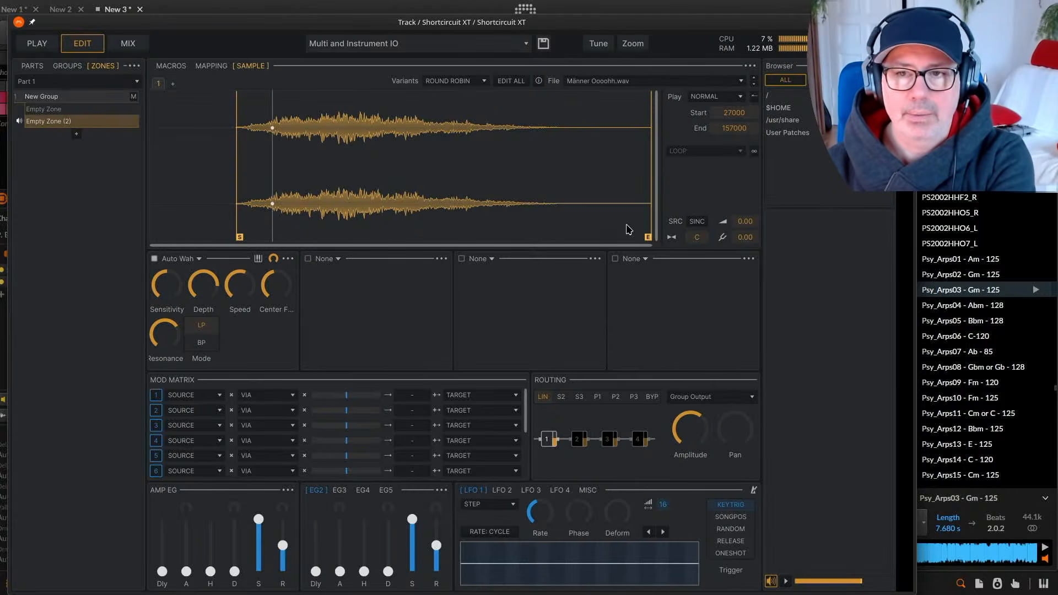
# Move the sample's end point to 115334 and enable looping.
pyautogui.moveTo(648, 237)
pyautogui.mouseDown()
pyautogui.moveTo(520, 230)
pyautogui.moveTo(531, 230)
pyautogui.mouseUp()
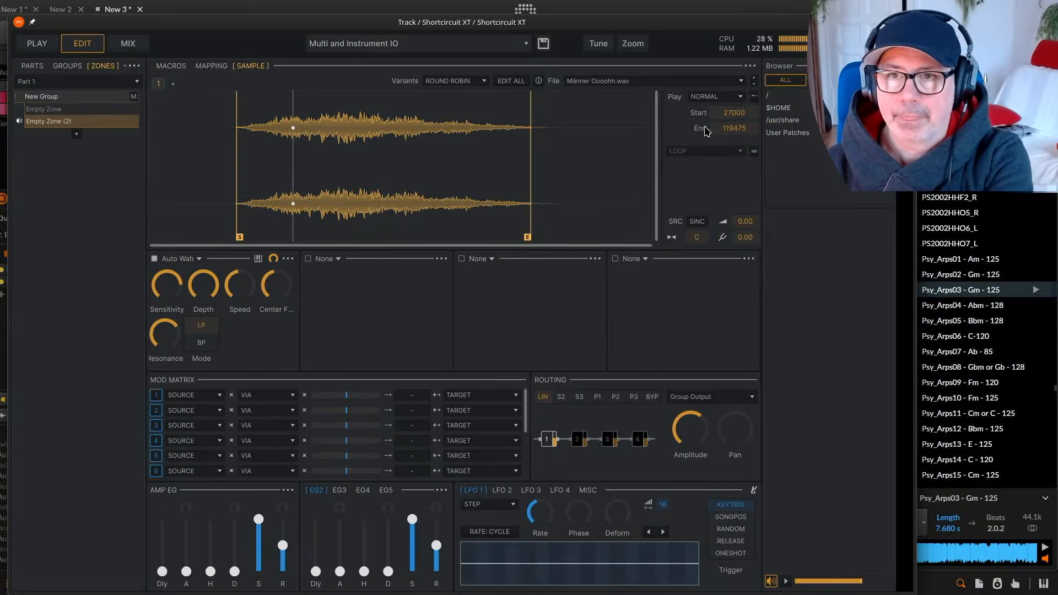
pyautogui.click(729, 98)
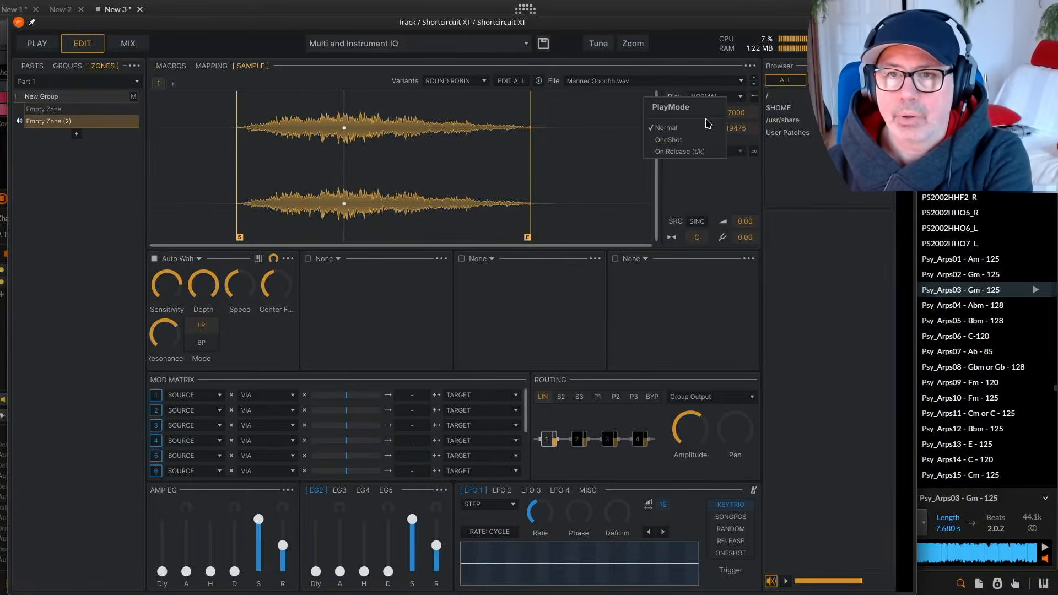
pyautogui.click(703, 183)
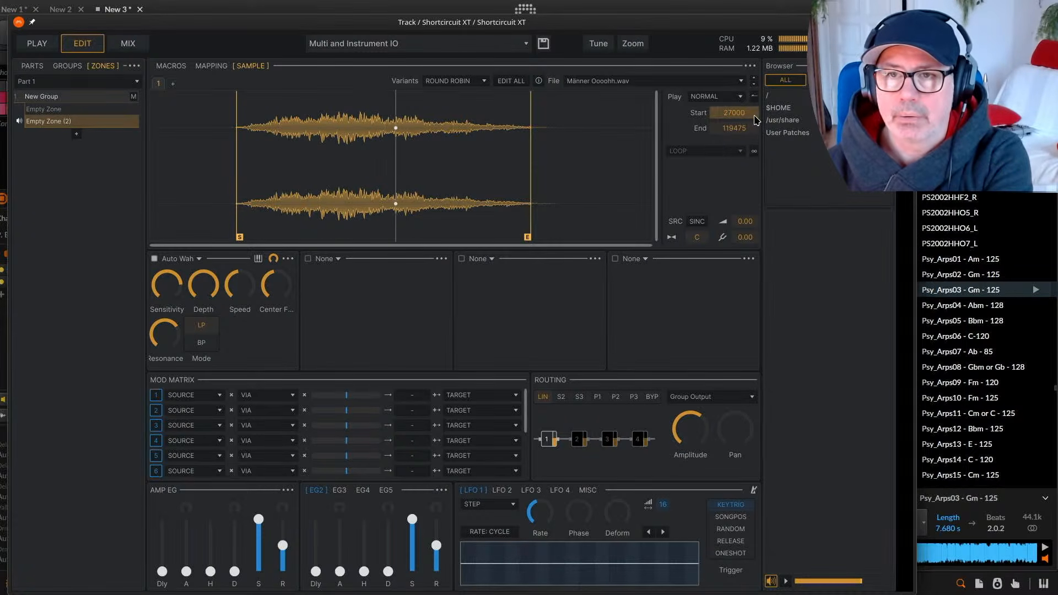
pyautogui.click(754, 151)
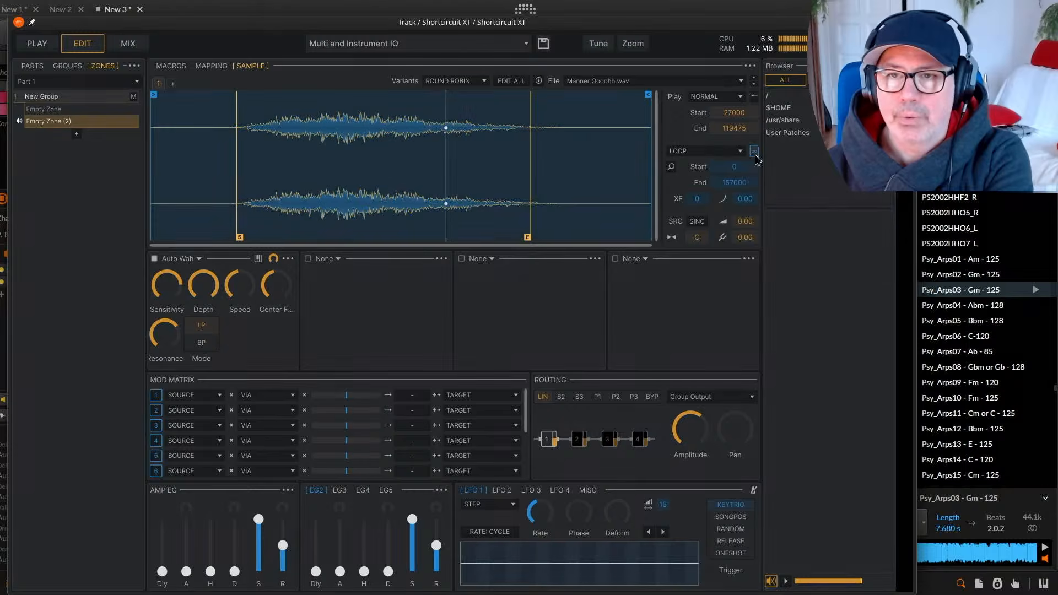
pyautogui.moveTo(527, 236); pyautogui.dragTo(515, 236)
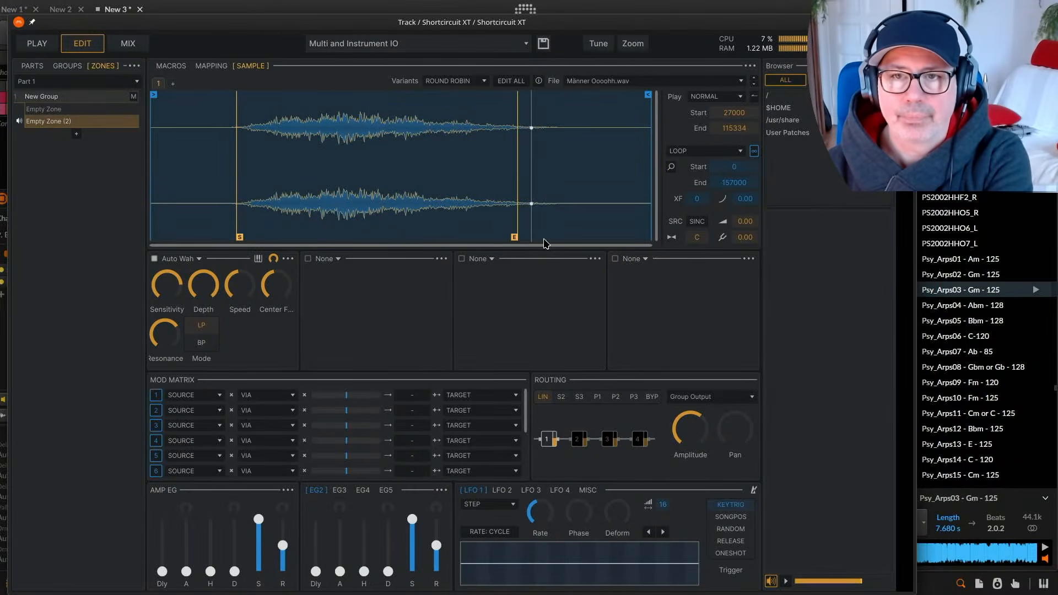
# Narrow the loop region so that it starts at 51499 and ends at 78068.
pyautogui.moveTo(648, 94); pyautogui.dragTo(510, 93)
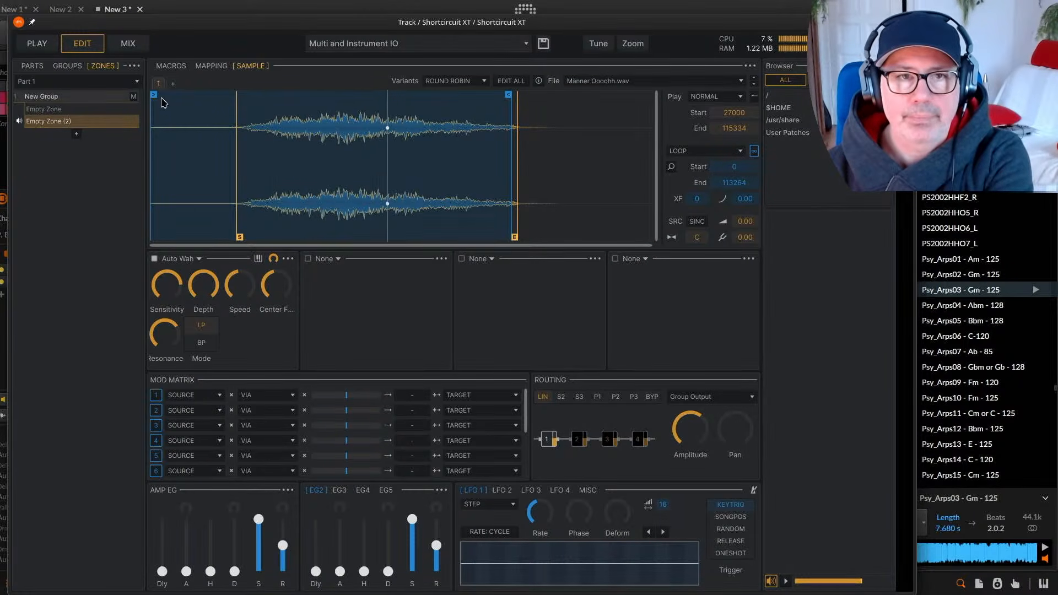
pyautogui.moveTo(154, 94); pyautogui.dragTo(317, 94)
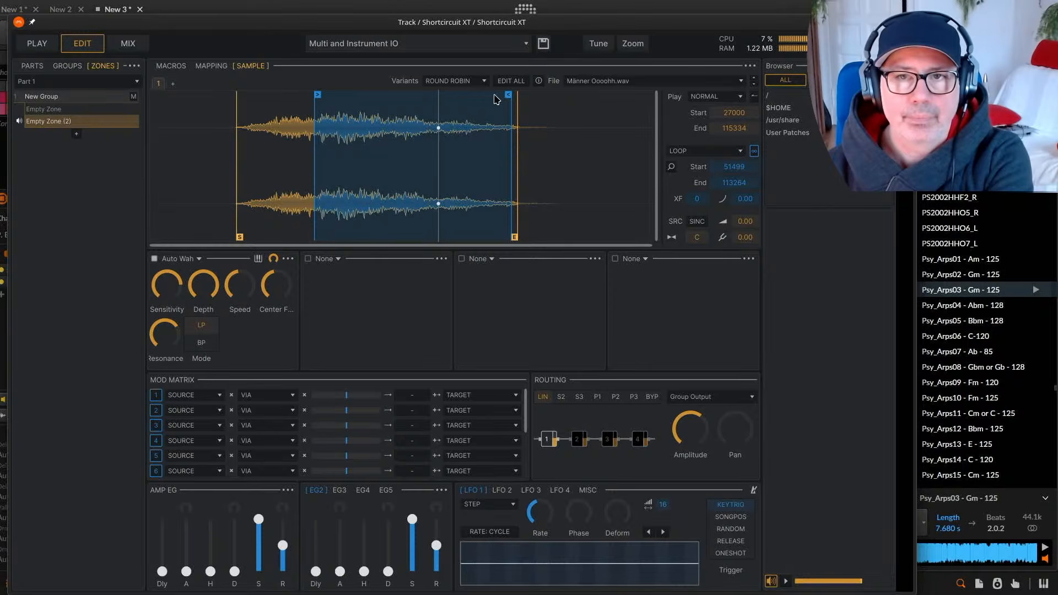
pyautogui.moveTo(507, 93); pyautogui.dragTo(395, 94)
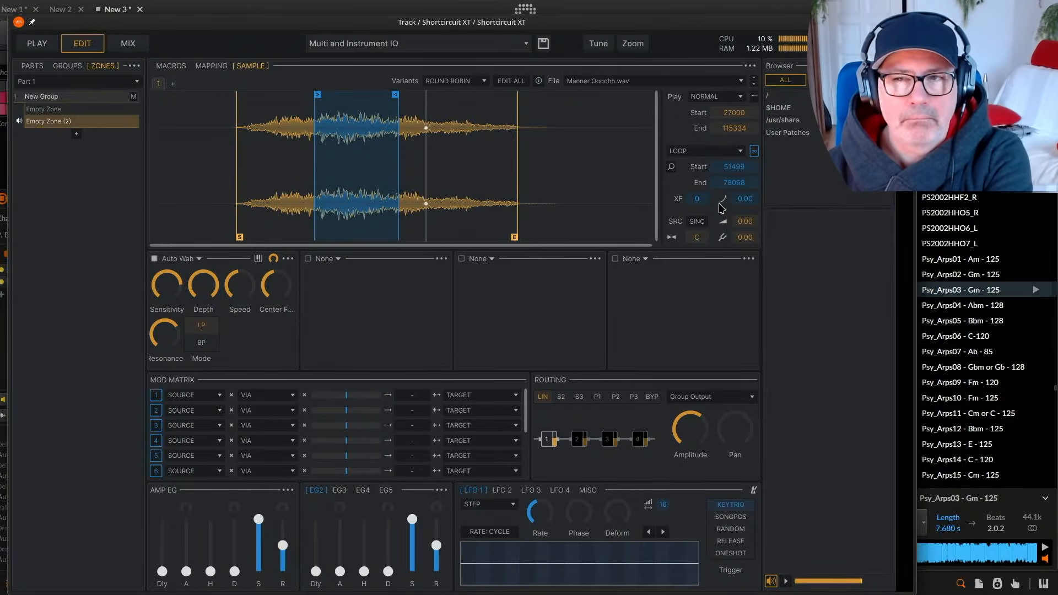
# Change the sample's loop mode to Loop Alternate.
pyautogui.click(736, 152)
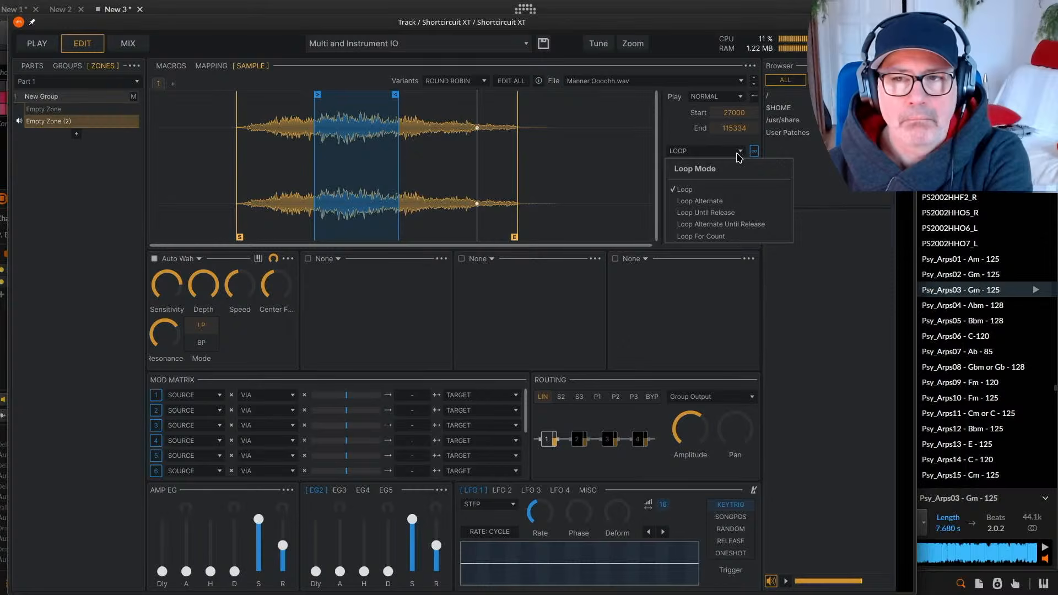
pyautogui.click(750, 205)
pyautogui.click(729, 152)
pyautogui.click(728, 153)
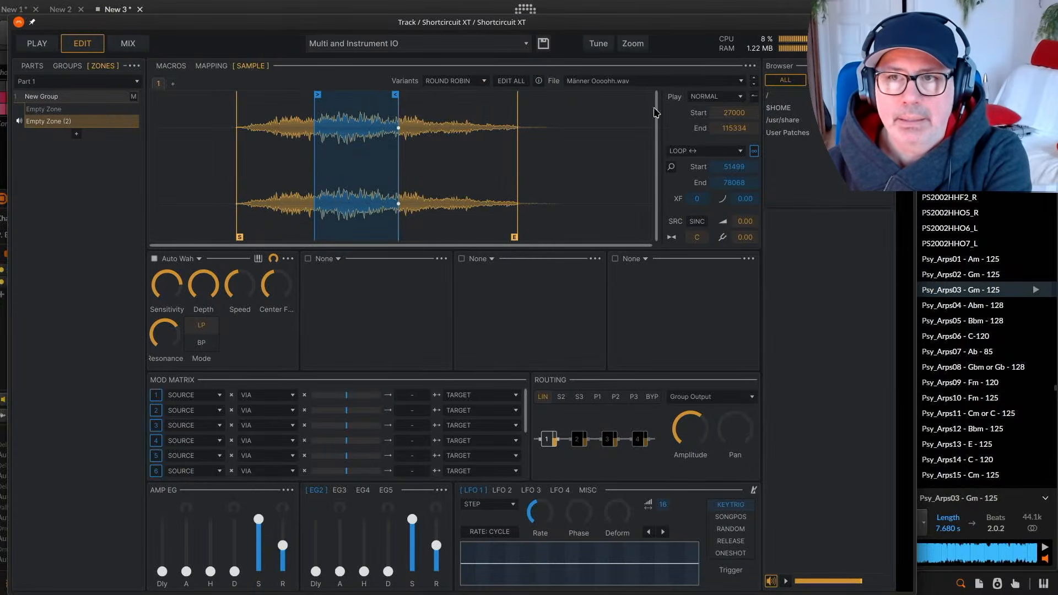
pyautogui.click(337, 260)
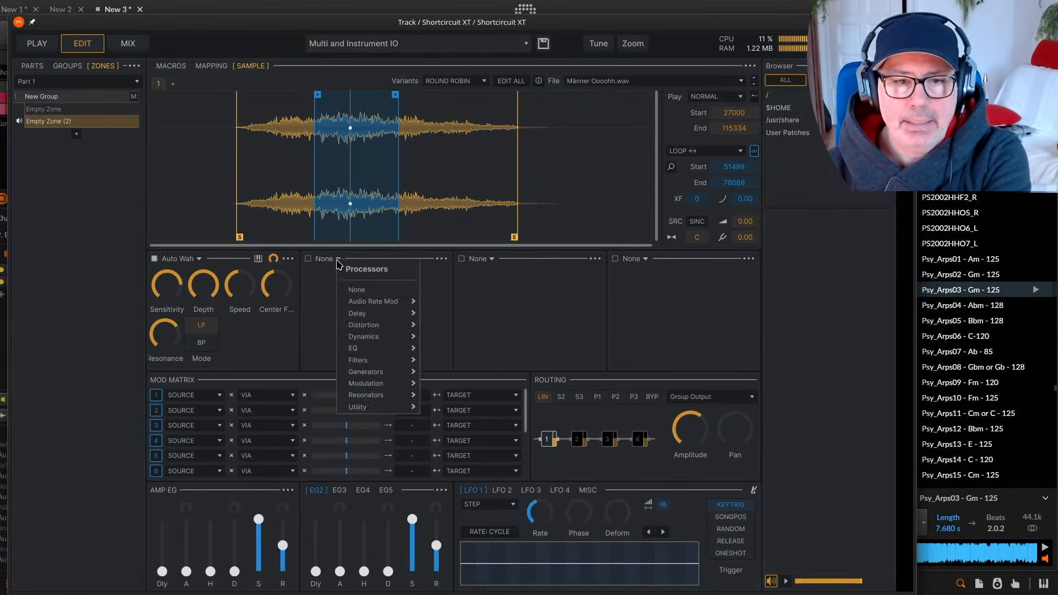
pyautogui.moveTo(390, 305)
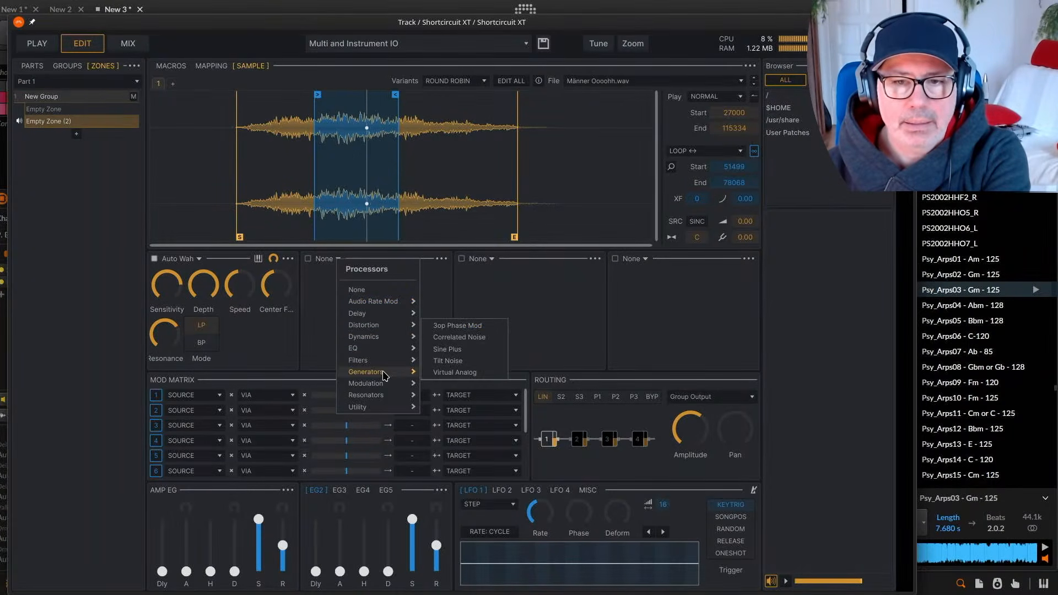
pyautogui.moveTo(376, 410)
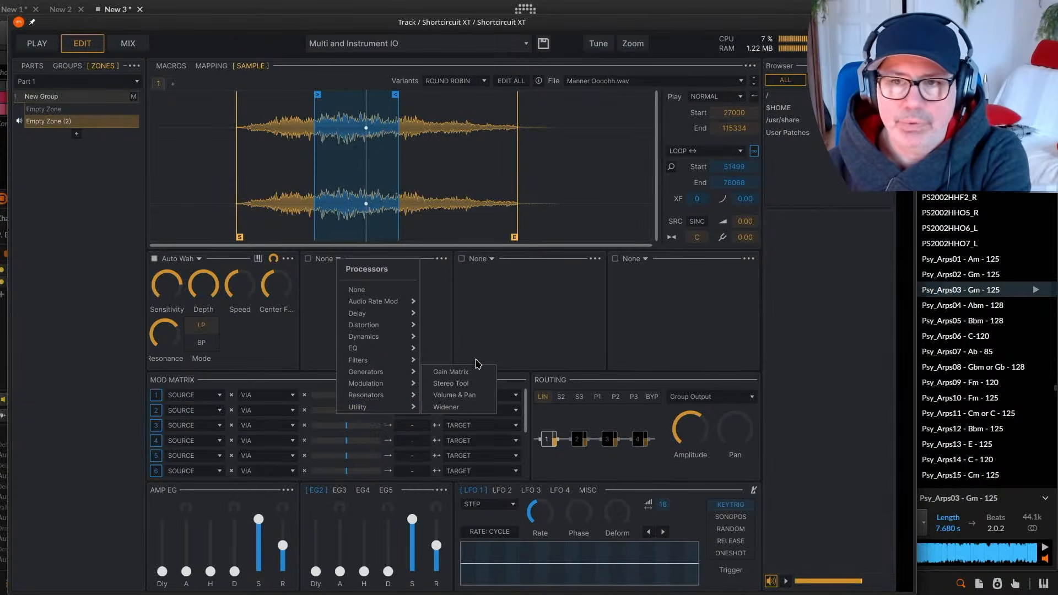
pyautogui.click(590, 301)
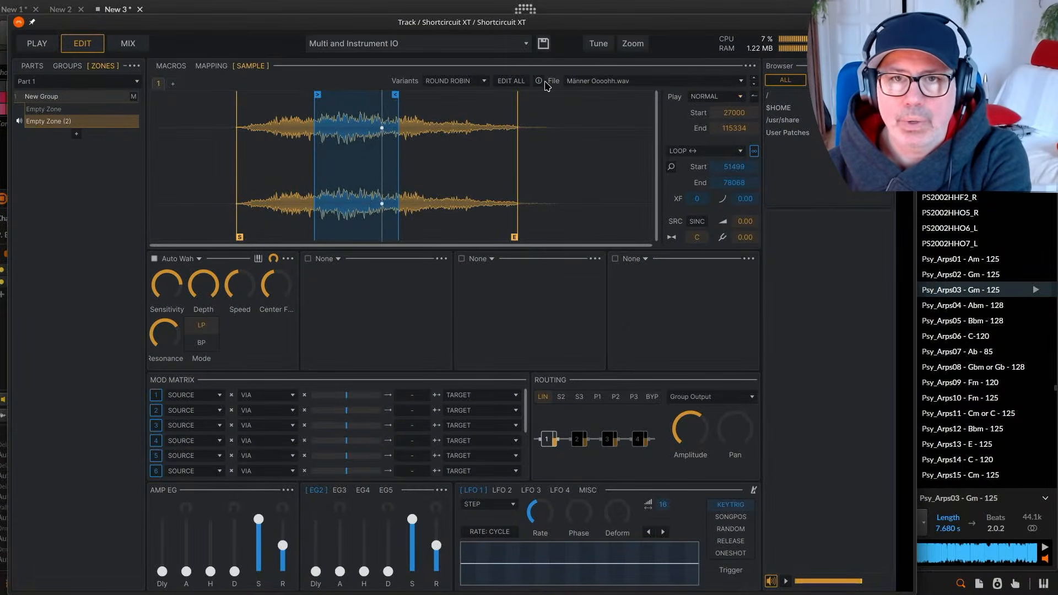
# Try the Edit All function for the variants, and view the empty second variant before returning to variant 1.
pyautogui.click(504, 81)
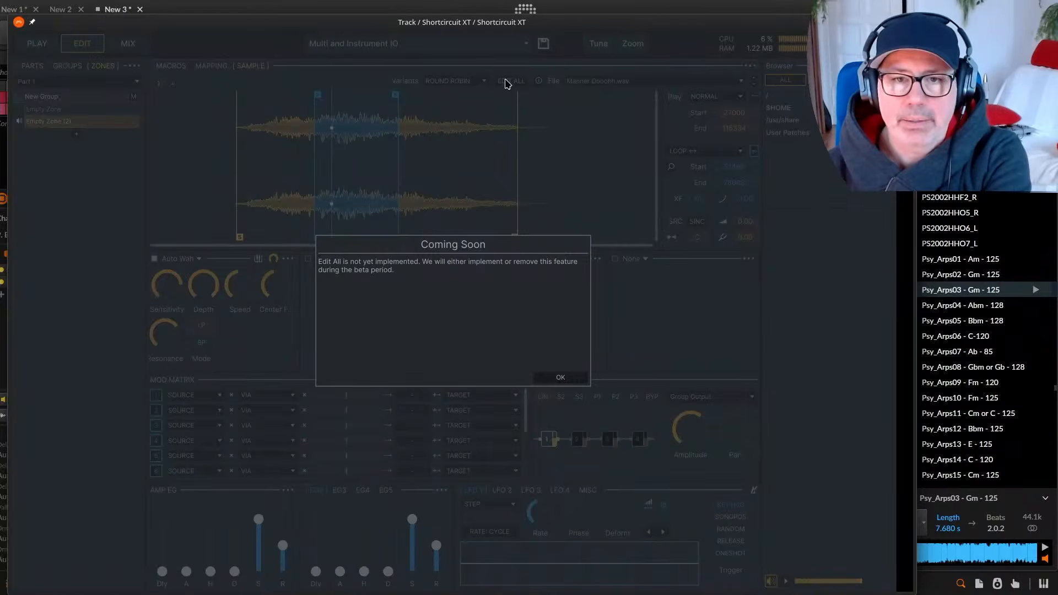
pyautogui.click(560, 378)
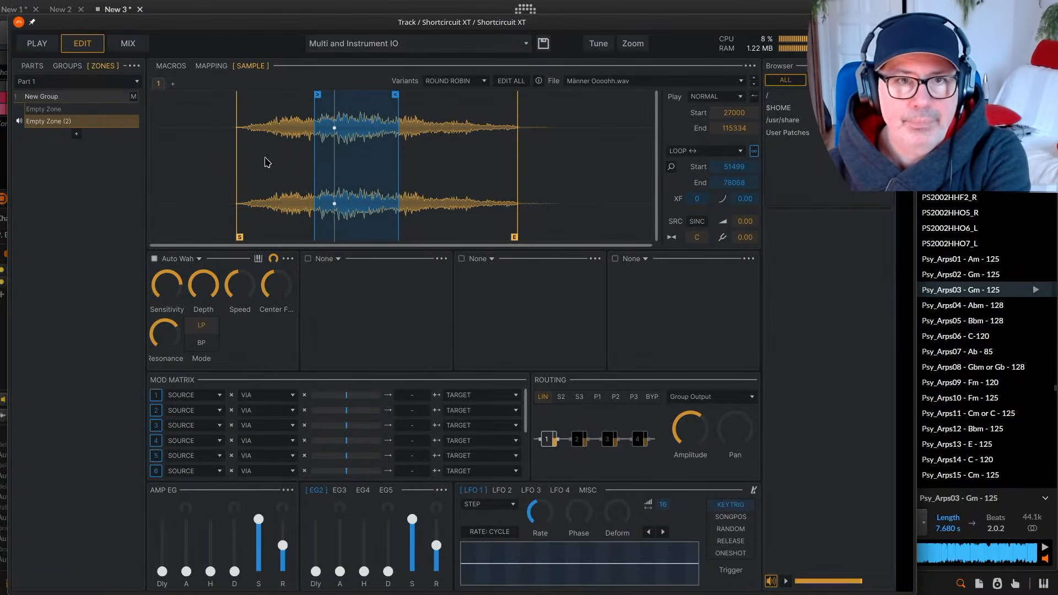
pyautogui.click(173, 84)
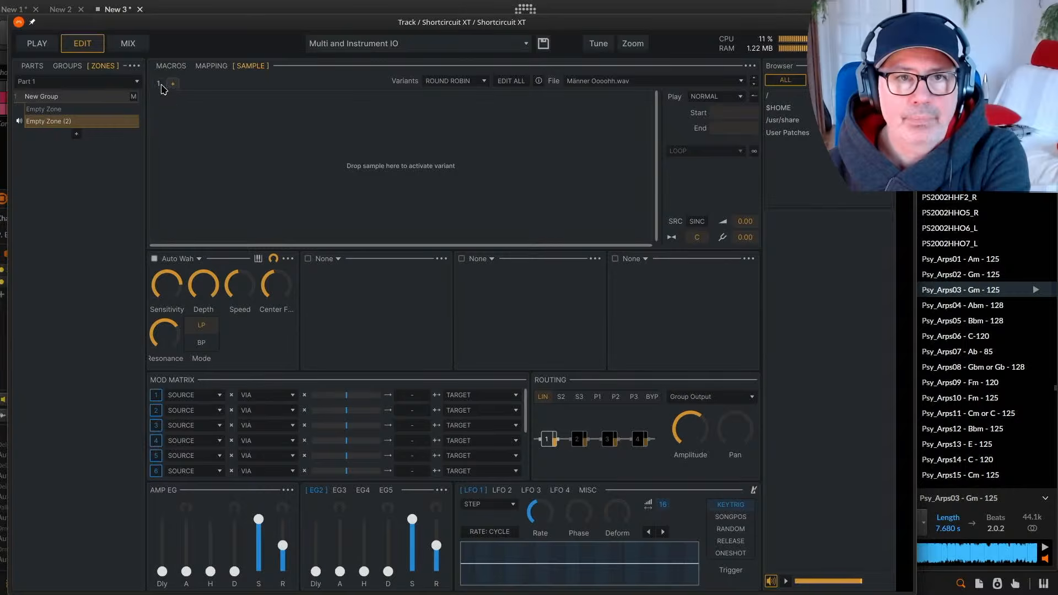
pyautogui.click(160, 84)
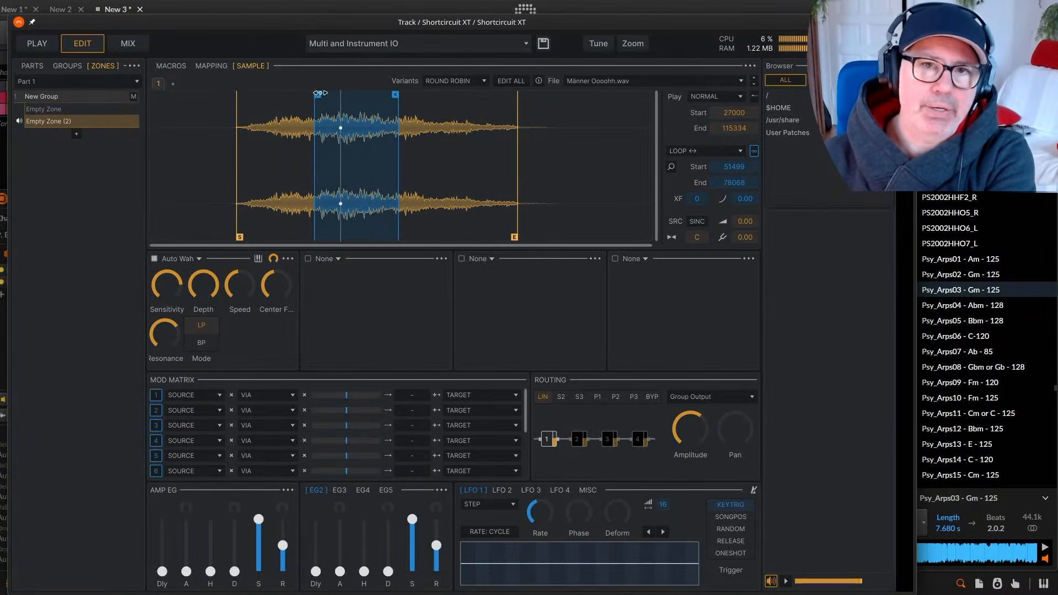
# Move the loop's start point in variant 1 to 55295.
pyautogui.moveTo(319, 94)
pyautogui.mouseDown()
pyautogui.moveTo(336, 96)
pyautogui.moveTo(326, 100)
pyautogui.mouseUp()
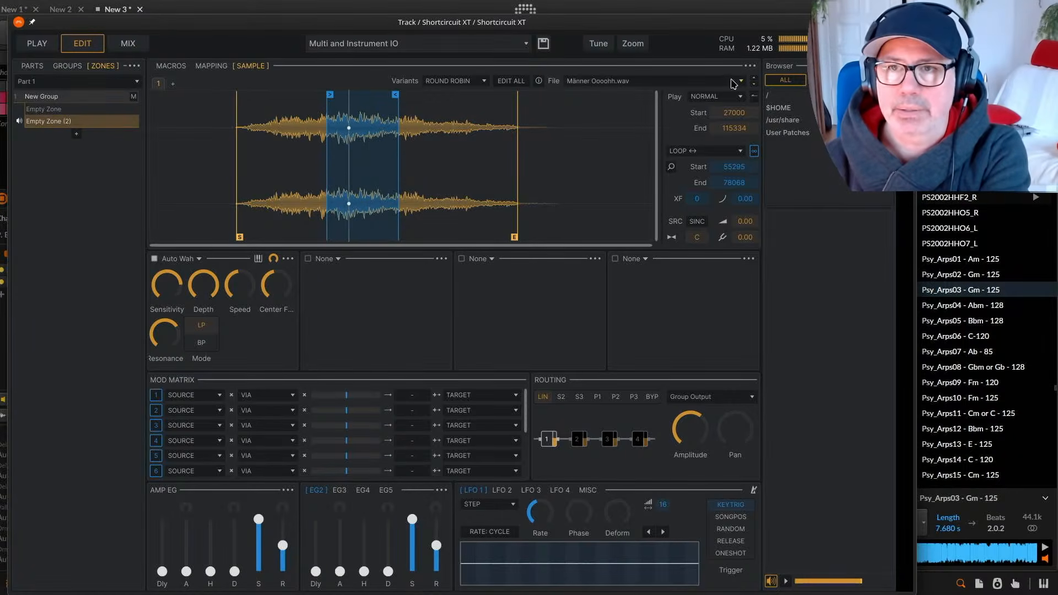
pyautogui.click(750, 66)
pyautogui.click(827, 202)
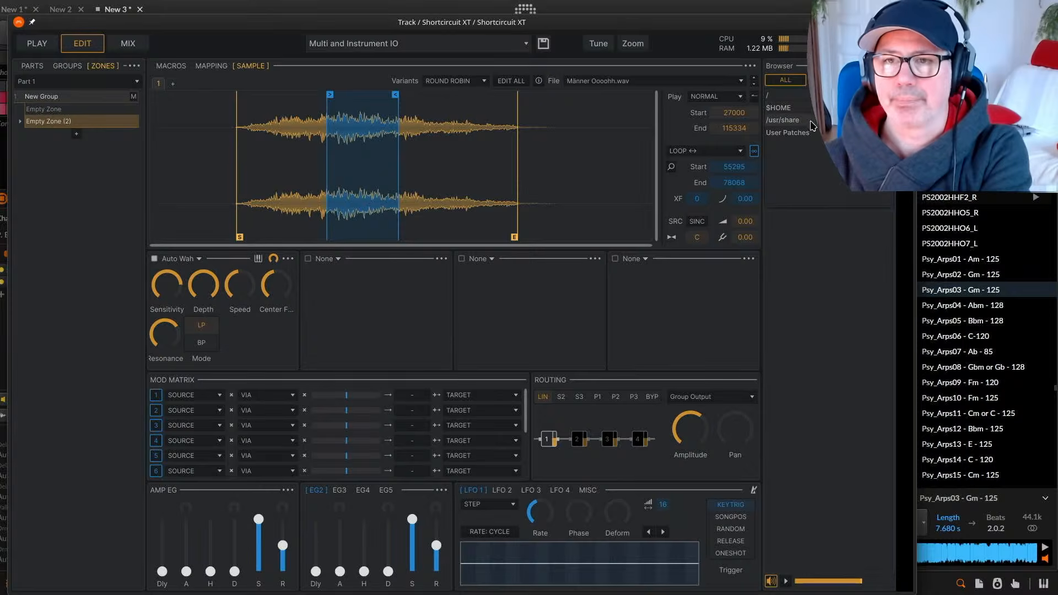
# Browse from the home folder through Samples and Samplepacks to the Loops folder of the sampleradar DnB essentials pack.
pyautogui.click(812, 110)
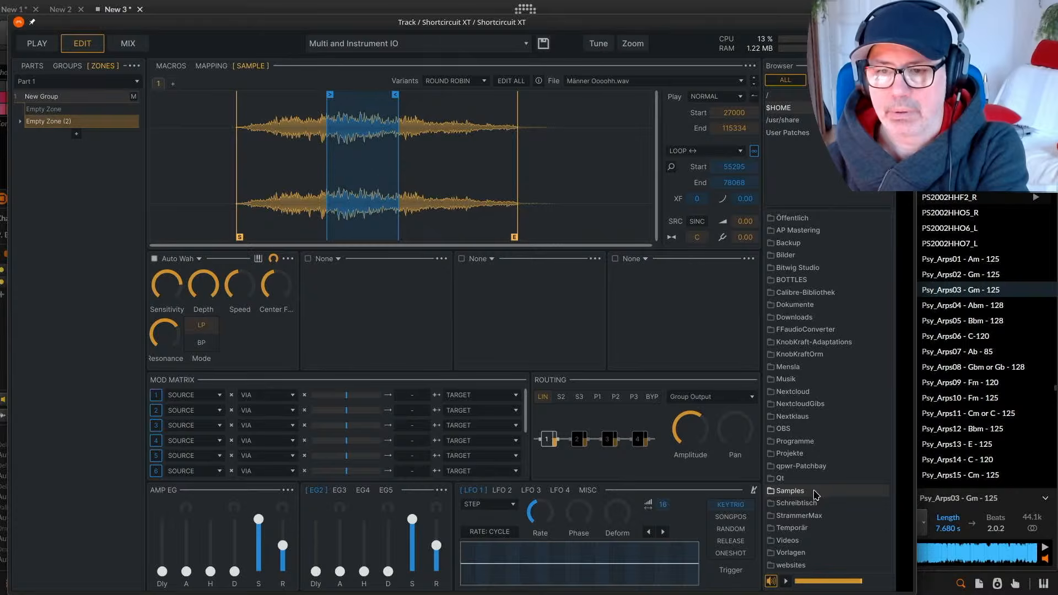
pyautogui.doubleClick(789, 490)
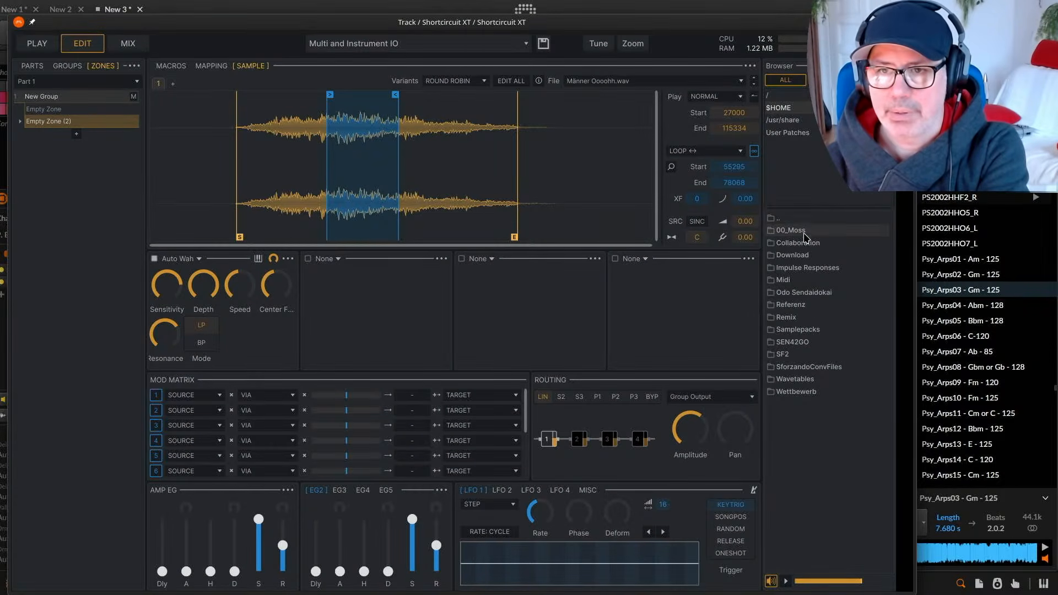
pyautogui.doubleClick(813, 334)
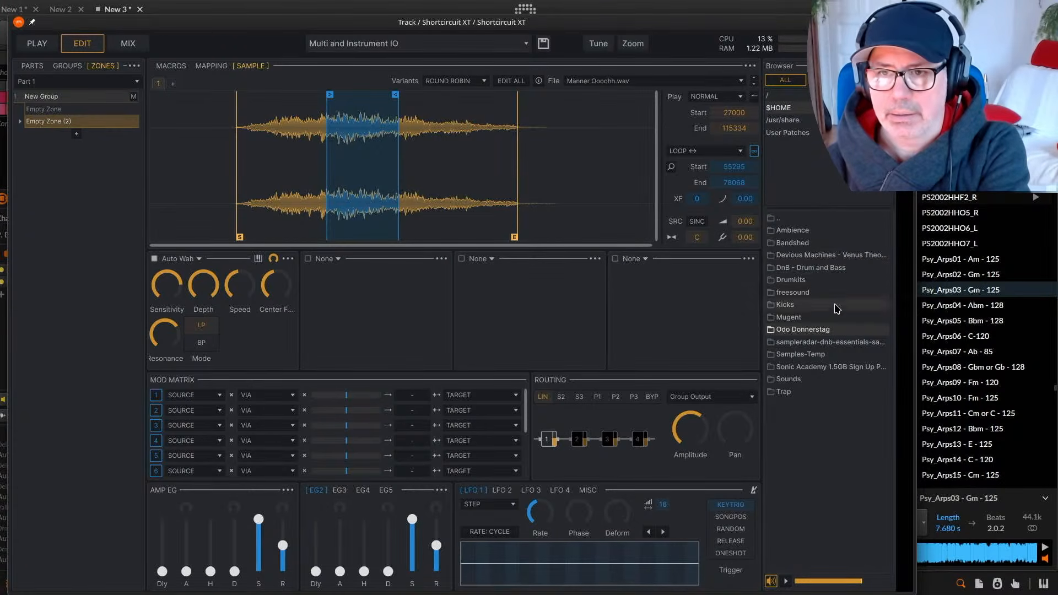
pyautogui.doubleClick(822, 344)
pyautogui.doubleClick(807, 230)
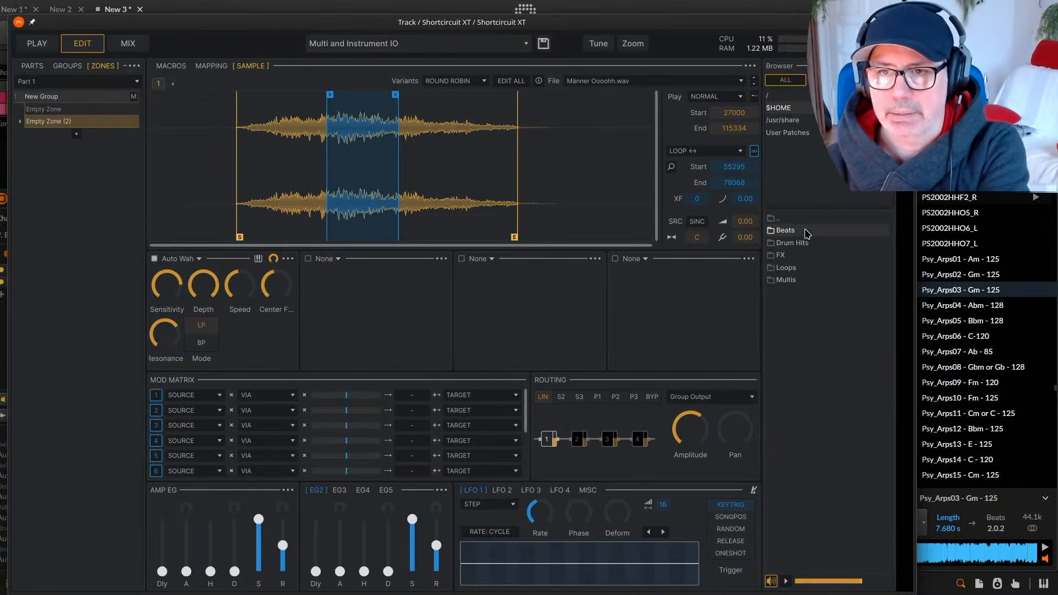
pyautogui.doubleClick(808, 269)
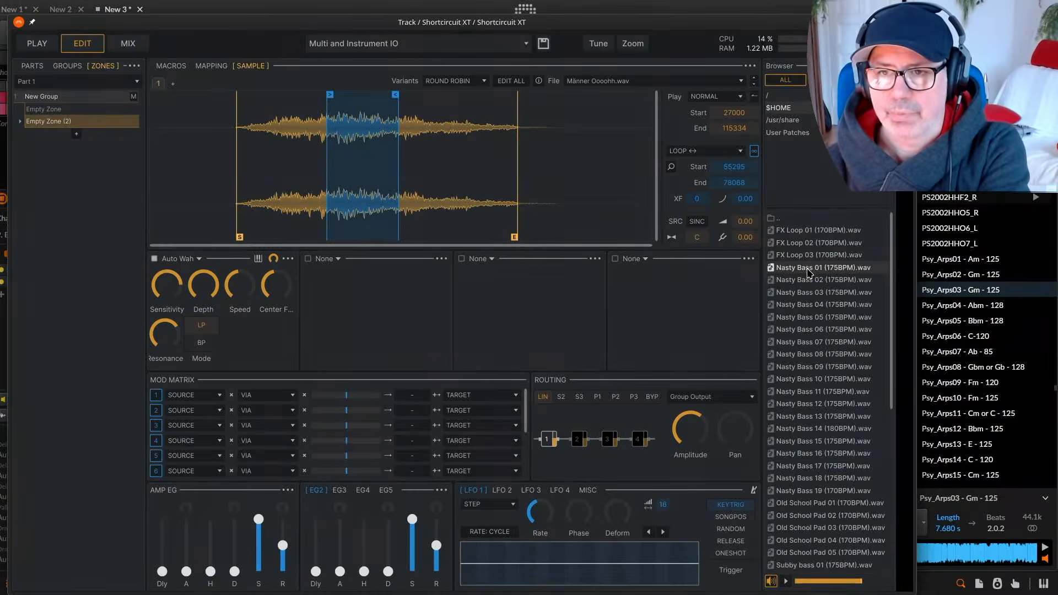
# Audition the Nasty Bass loops and load Nasty Bass 03 (175BPM).wav as a new zone.
pyautogui.click(829, 293)
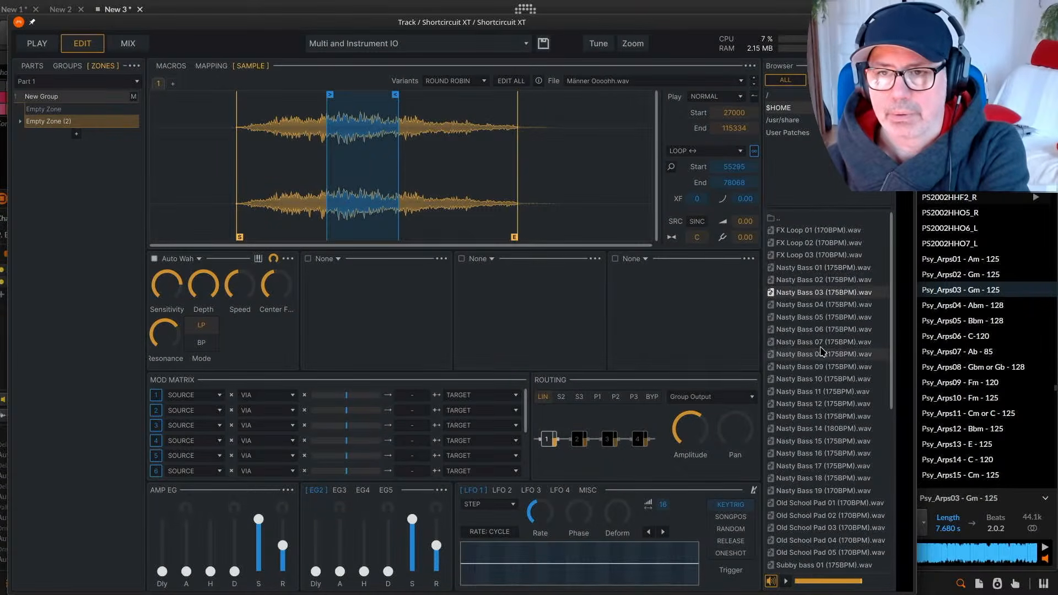
pyautogui.click(821, 344)
pyautogui.doubleClick(819, 293)
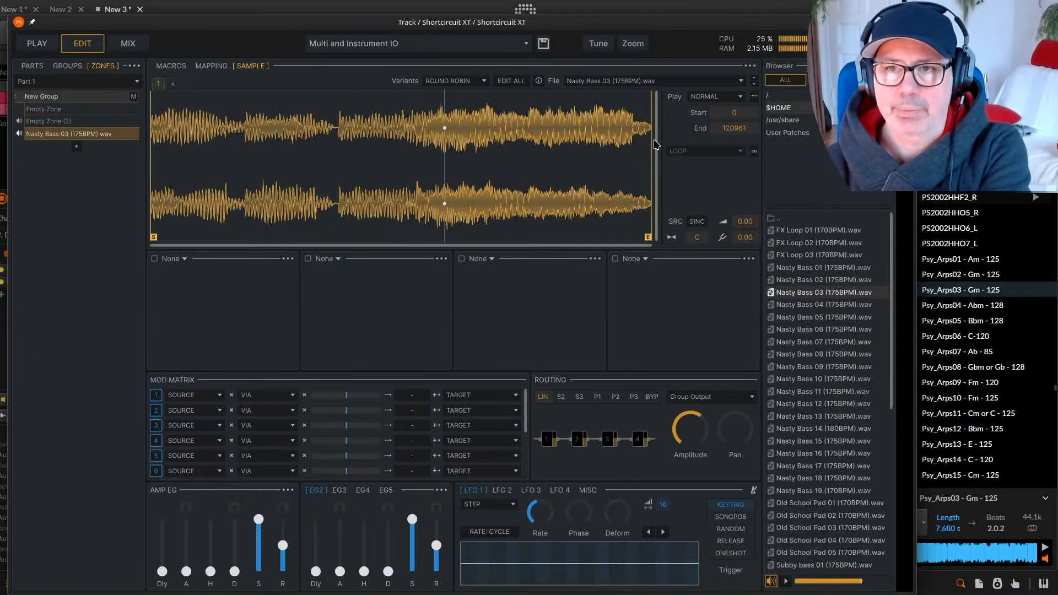
# Enable looping for the Nasty Bass 03 sample and set its loop mode to Loop Alternate.
pyautogui.click(753, 152)
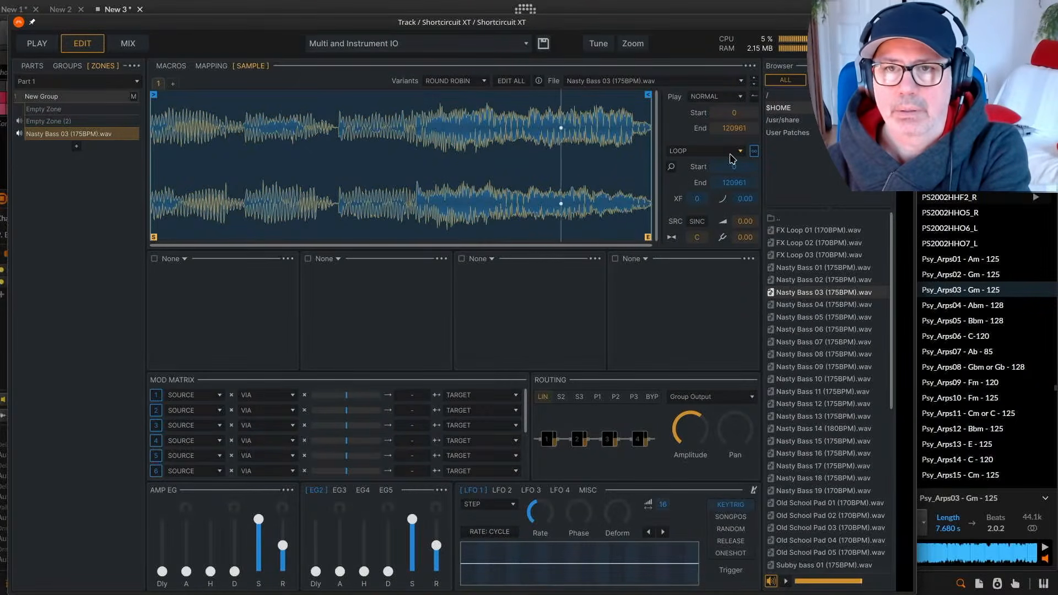
pyautogui.click(741, 153)
pyautogui.click(721, 201)
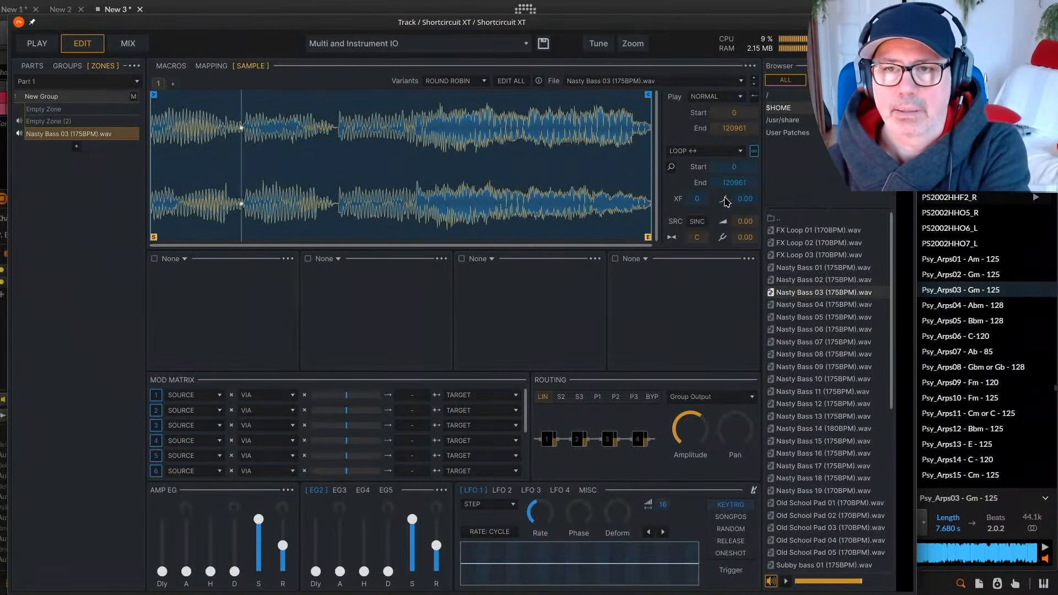
# Set the sample's loop crossfade curve to 0.84 and its tuning to 15.48.
pyautogui.click(736, 202)
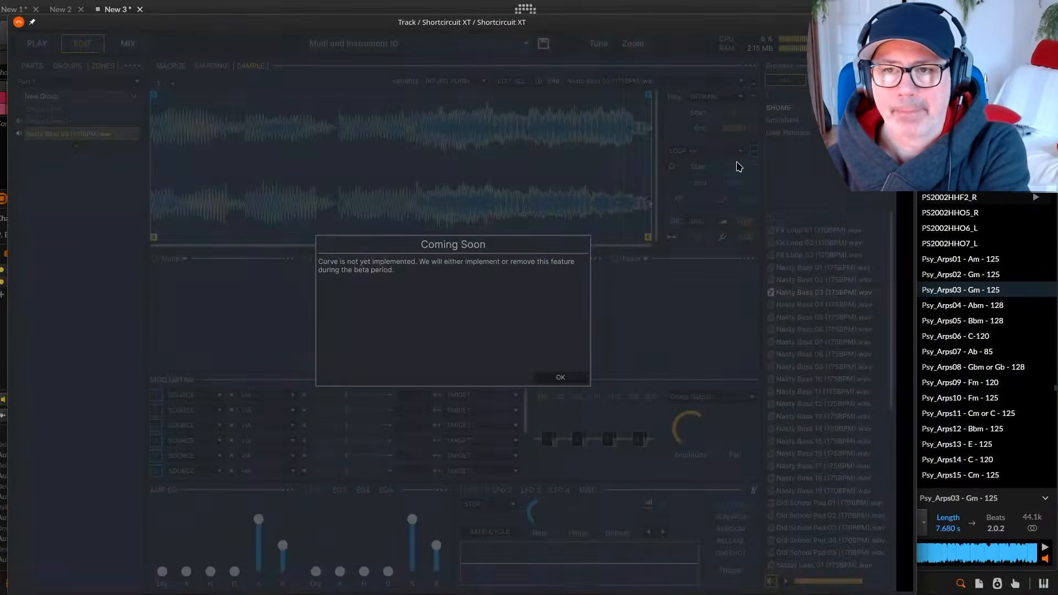
pyautogui.click(561, 377)
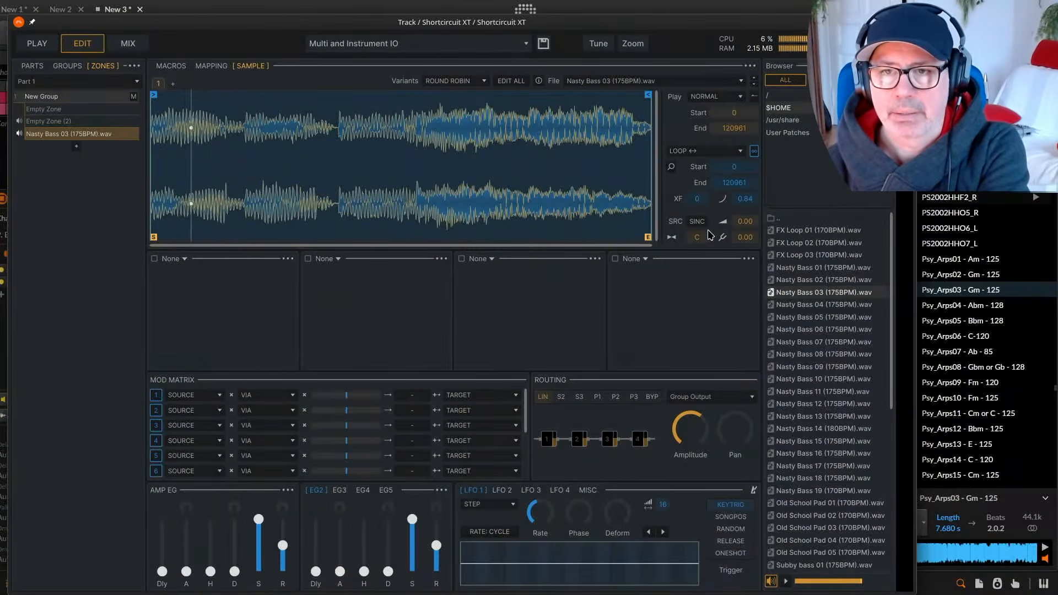
pyautogui.moveTo(739, 239); pyautogui.dragTo(727, 196)
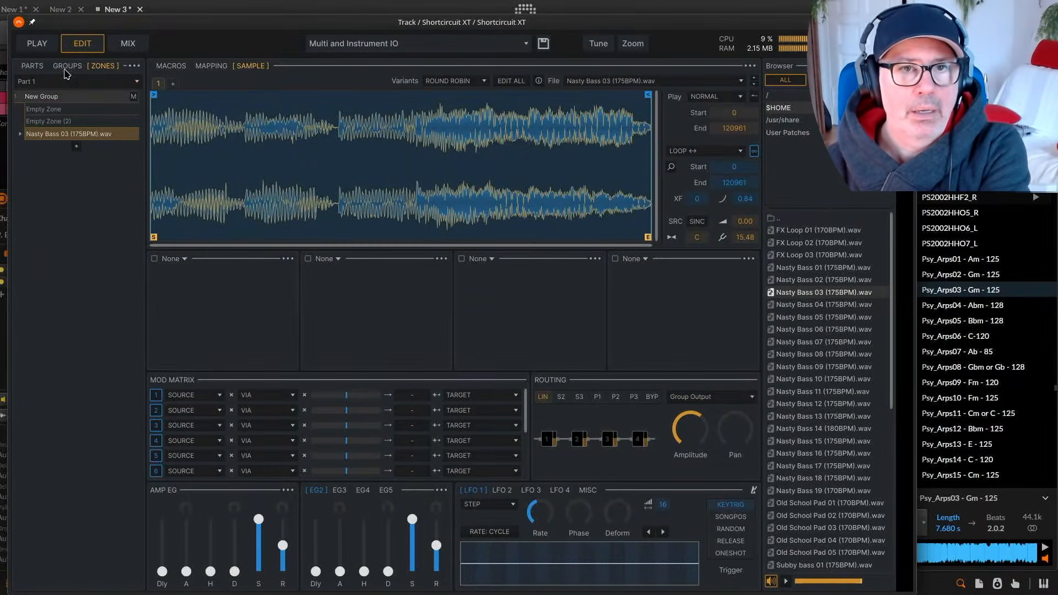
# Look over the Play and Mix pages, and switch the Edit page to the settings of New Group.
pyautogui.click(37, 43)
pyautogui.click(132, 43)
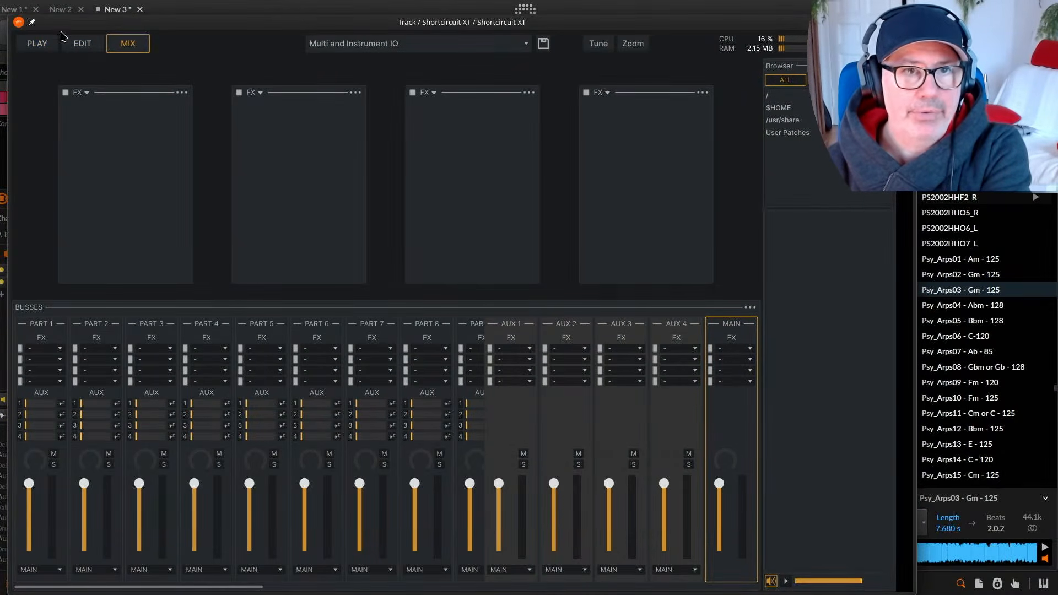
pyautogui.click(83, 43)
pyautogui.click(68, 66)
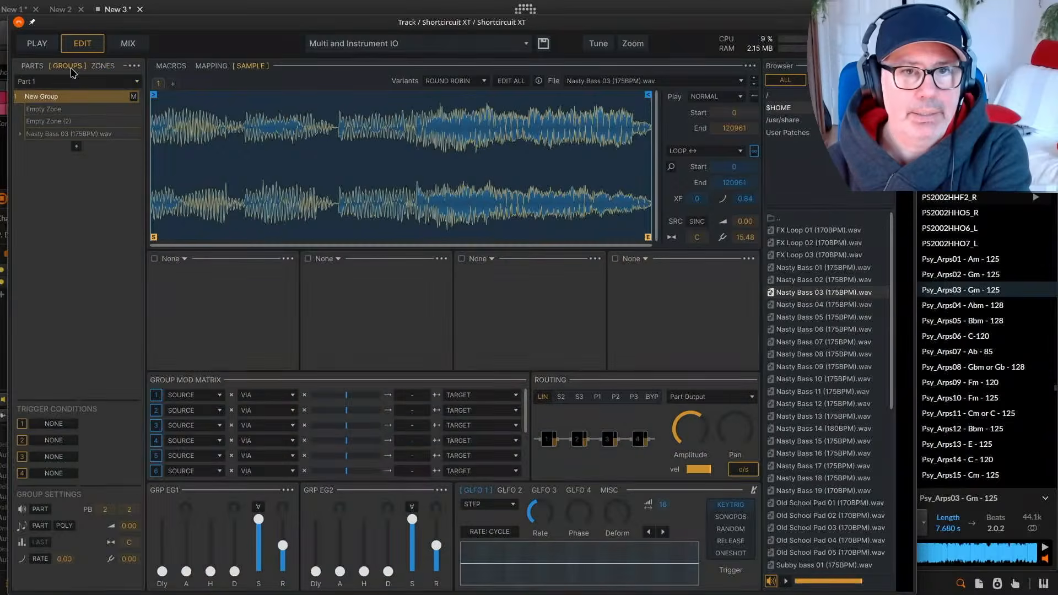
pyautogui.click(38, 44)
pyautogui.click(83, 44)
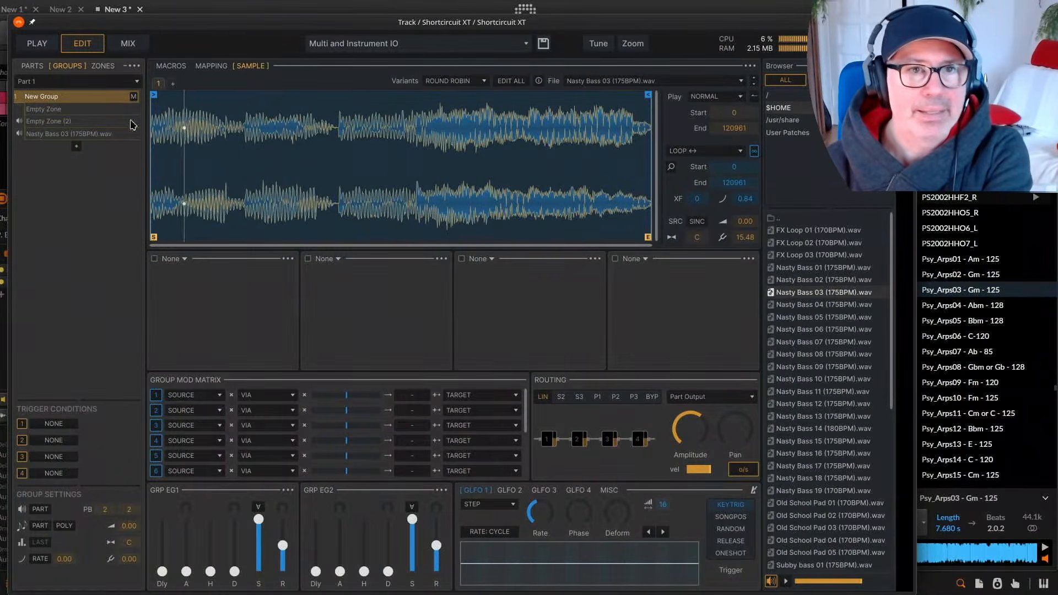
# Review the key mapping and the macros, and return to the sample waveform.
pyautogui.click(210, 66)
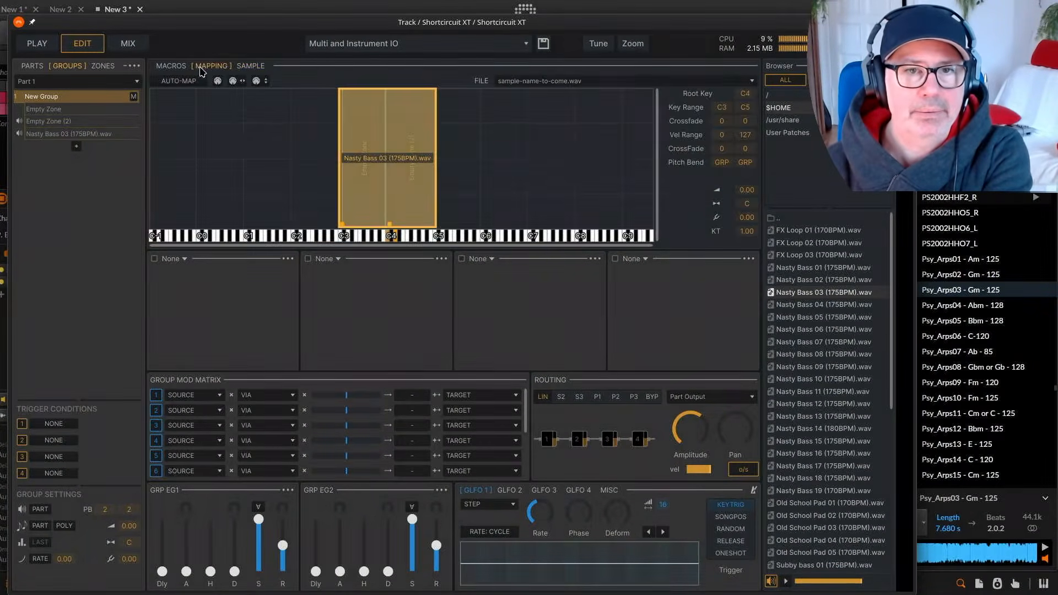
pyautogui.click(172, 66)
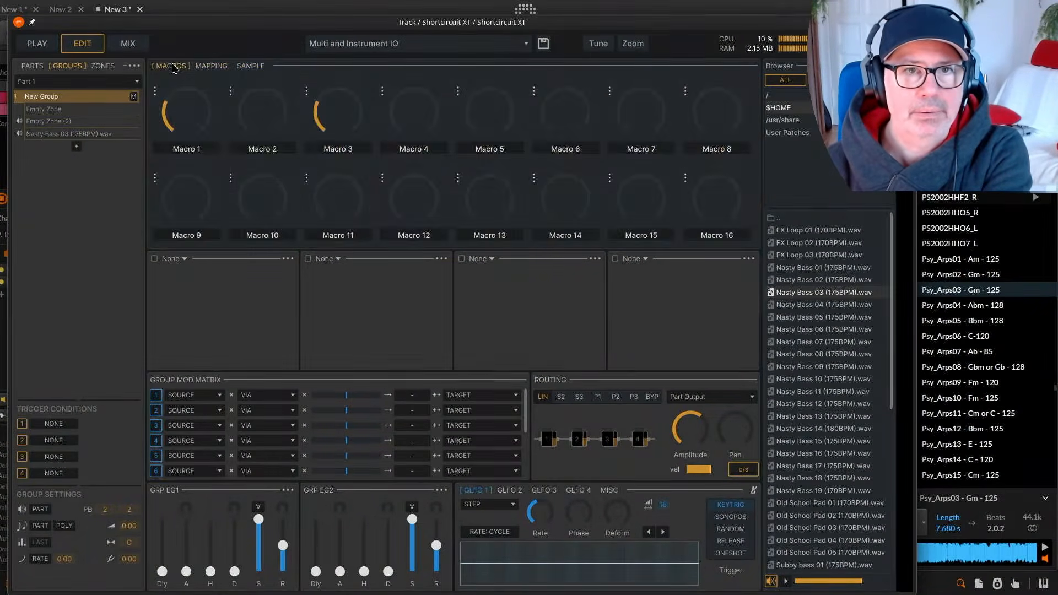
pyautogui.click(201, 68)
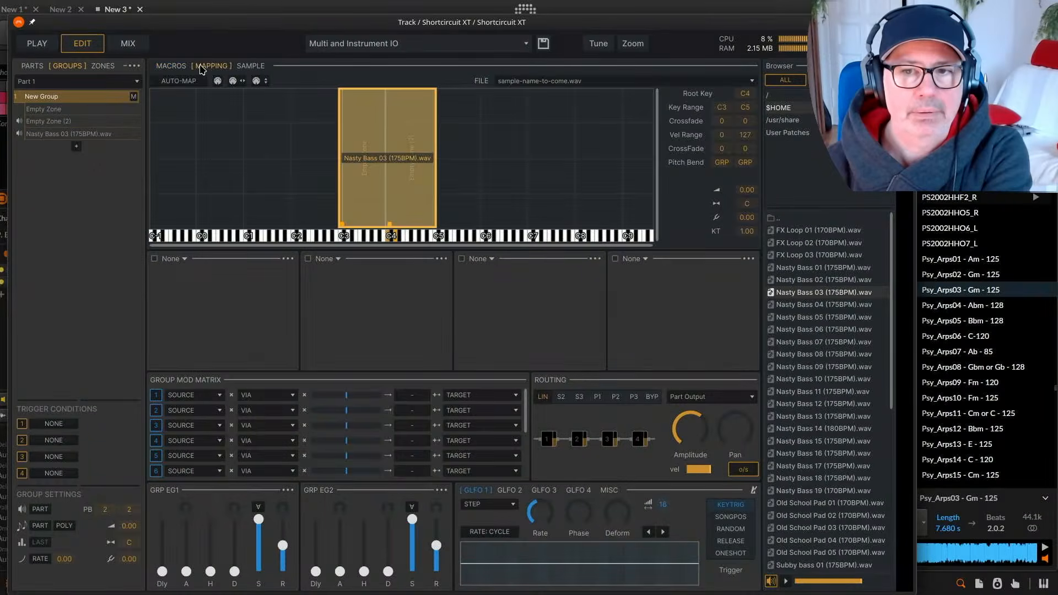
pyautogui.click(255, 69)
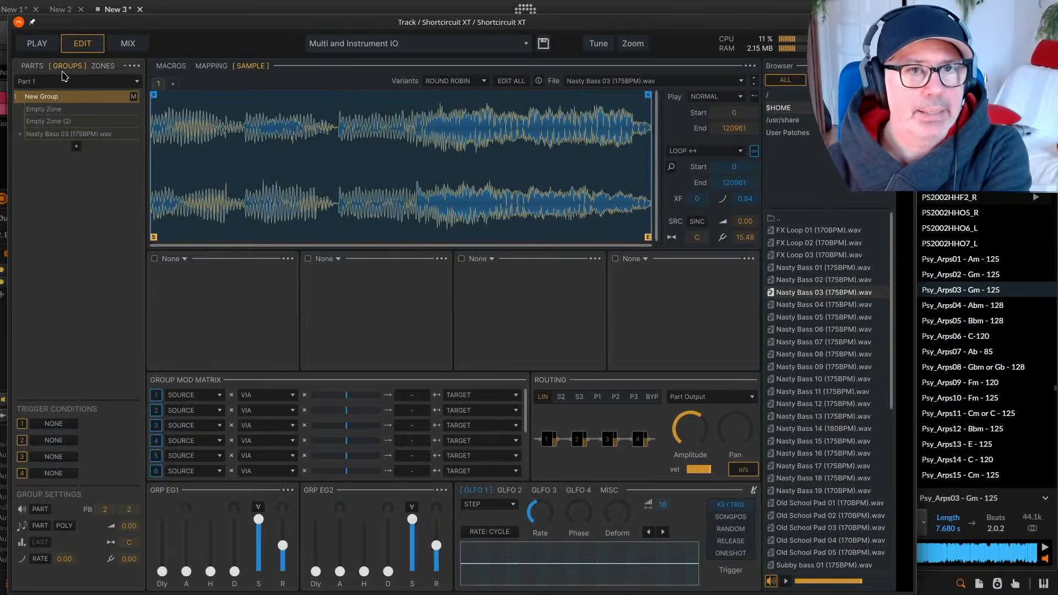
# Look at the parts on the Play page and review the available tuning options.
pyautogui.click(39, 43)
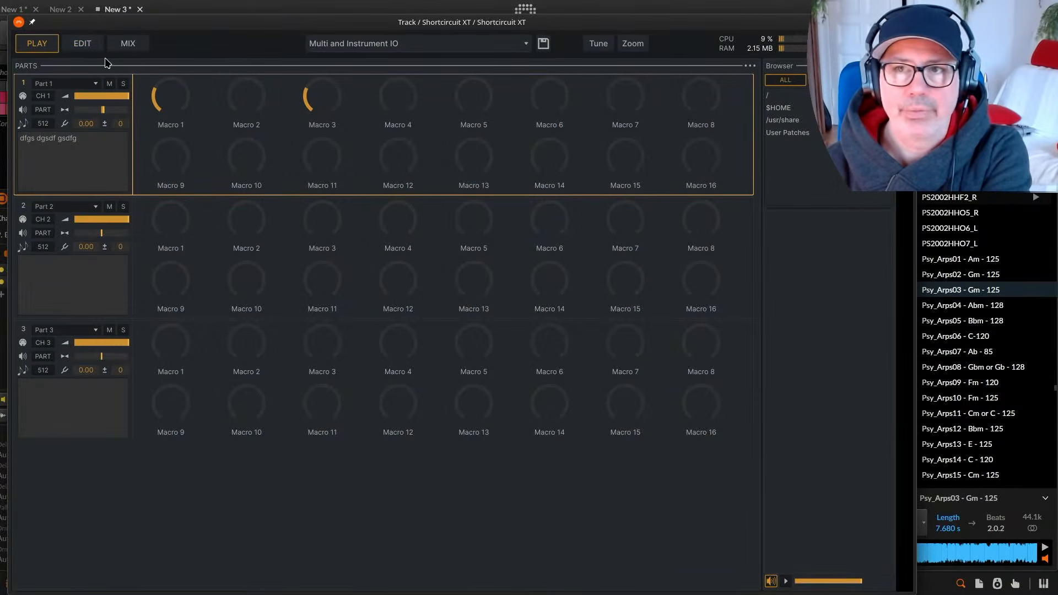
pyautogui.click(89, 46)
pyautogui.click(596, 44)
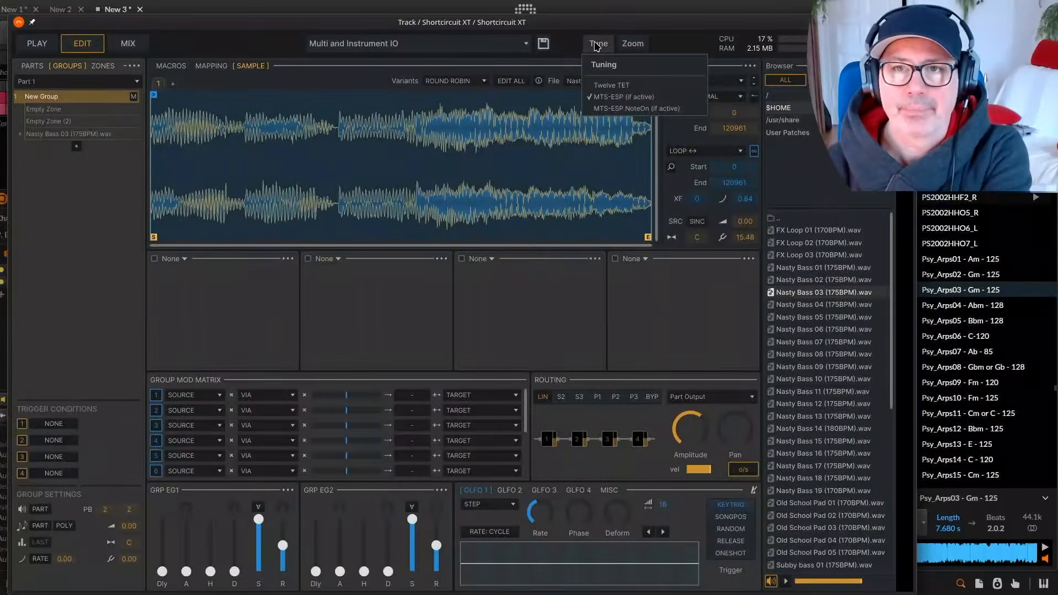
pyautogui.click(597, 44)
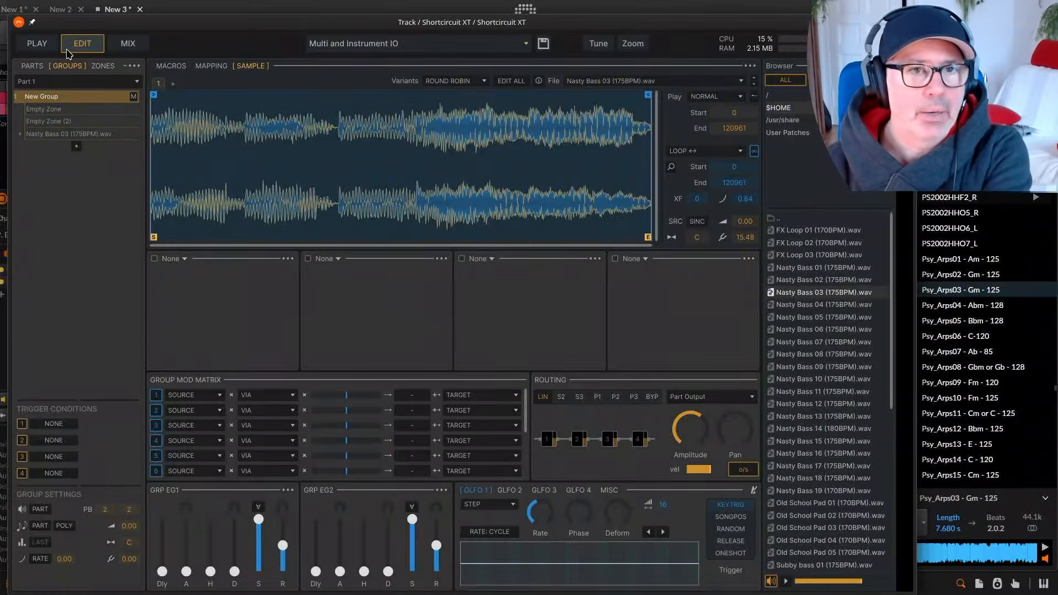
# Examine the part-level macros and effects along with the Mix and Play pages, and return to the group level.
pyautogui.click(36, 66)
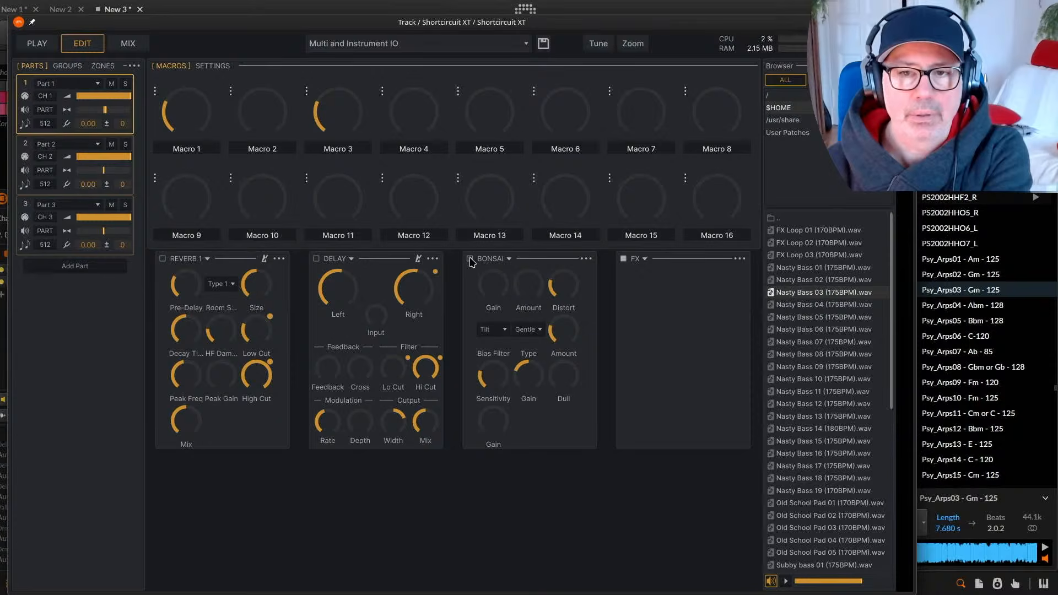
pyautogui.click(133, 50)
pyautogui.click(38, 43)
pyautogui.click(83, 43)
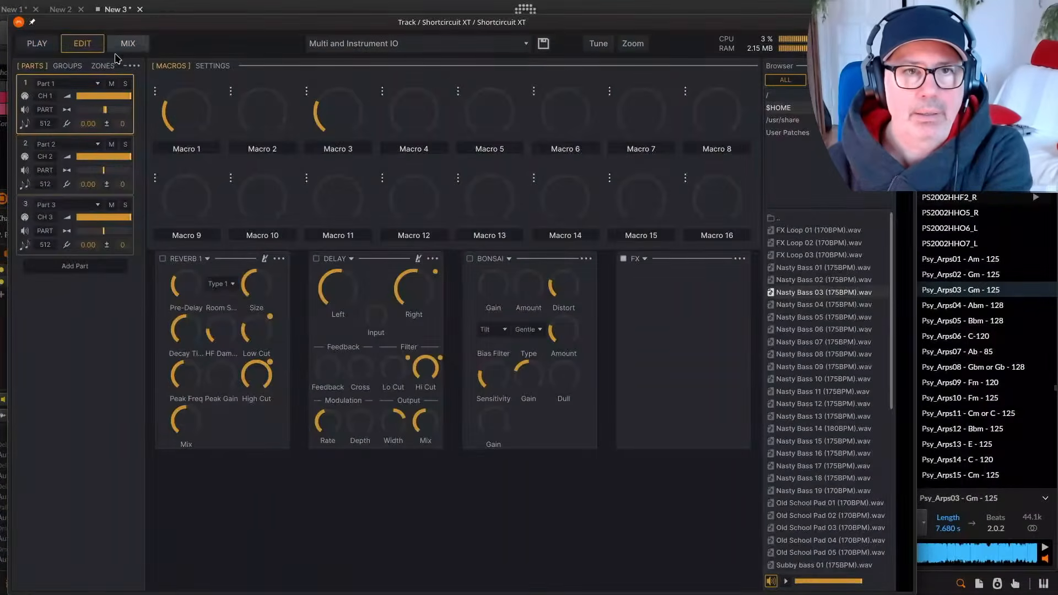
pyautogui.click(65, 67)
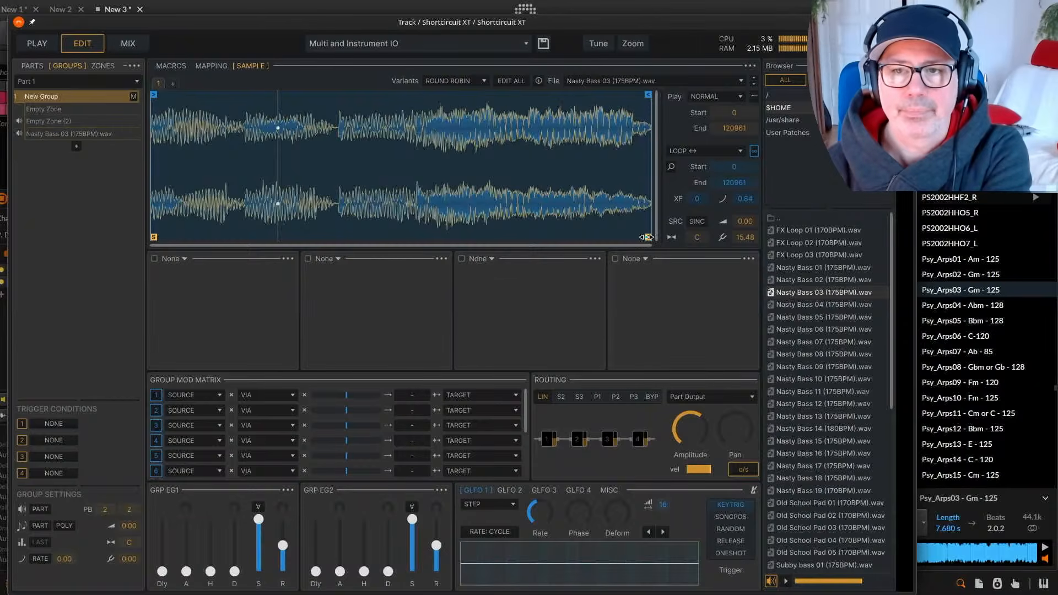
# Narrow the Nasty Bass 03 loop region so that it starts at 54565 and ends at 78225.
pyautogui.moveTo(648, 94); pyautogui.dragTo(473, 94)
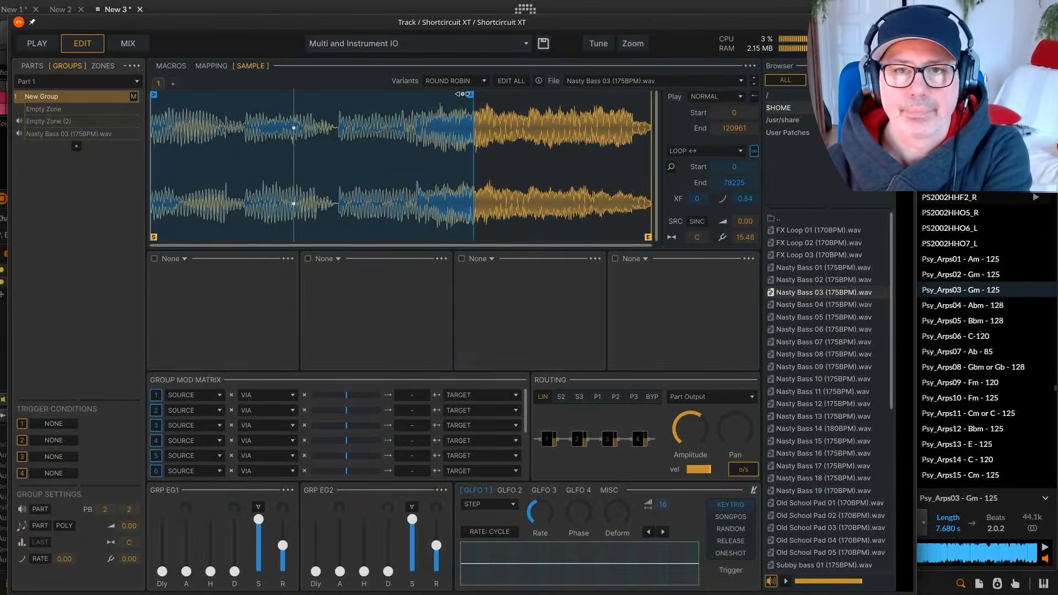
pyautogui.moveTo(155, 94); pyautogui.dragTo(380, 95)
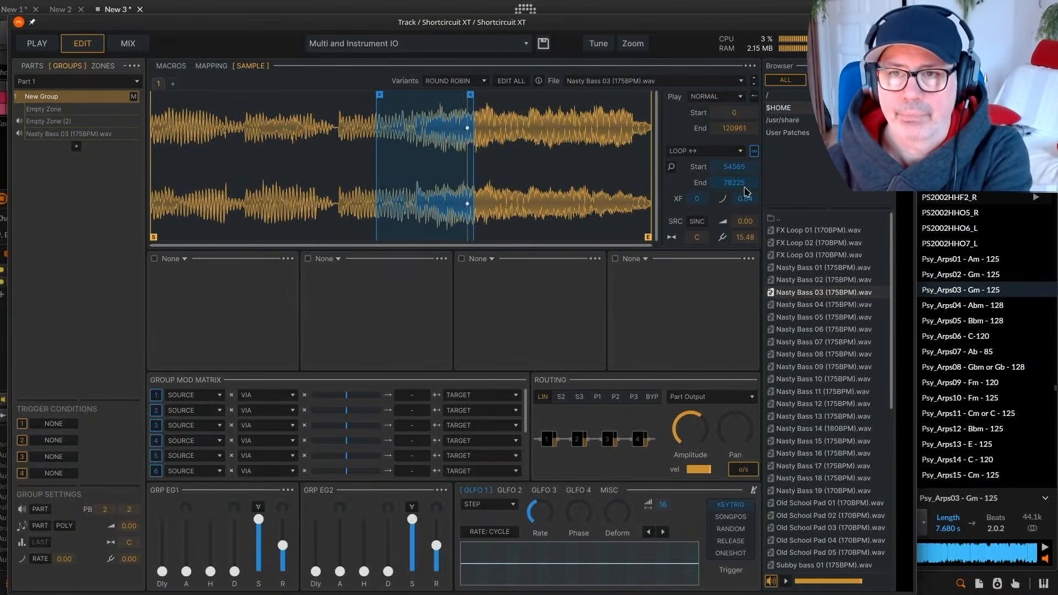
# Set the loop crossfade to 43545 and move the loop start back to 44728.
pyautogui.moveTo(696, 198)
pyautogui.mouseDown()
pyautogui.moveTo(695, 174)
pyautogui.moveTo(686, 180)
pyautogui.mouseUp()
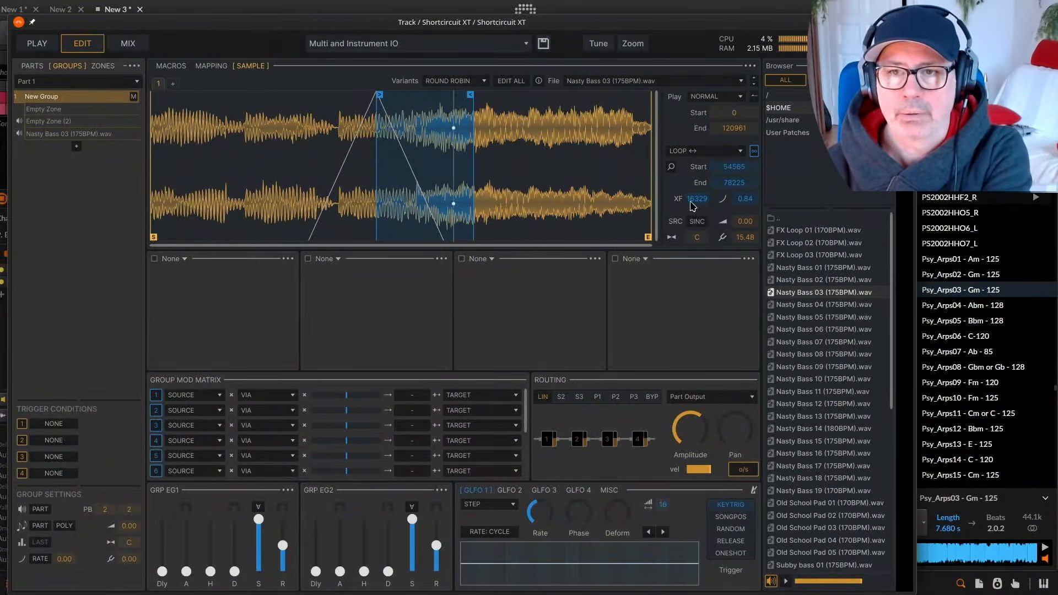
pyautogui.moveTo(694, 200); pyautogui.dragTo(691, 174)
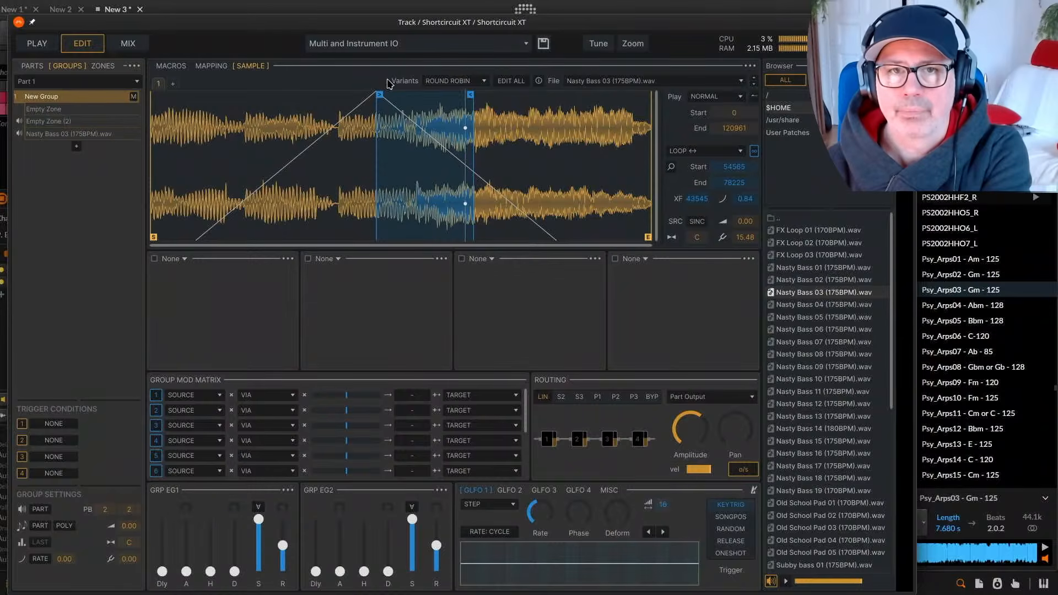
pyautogui.moveTo(384, 99); pyautogui.dragTo(338, 113)
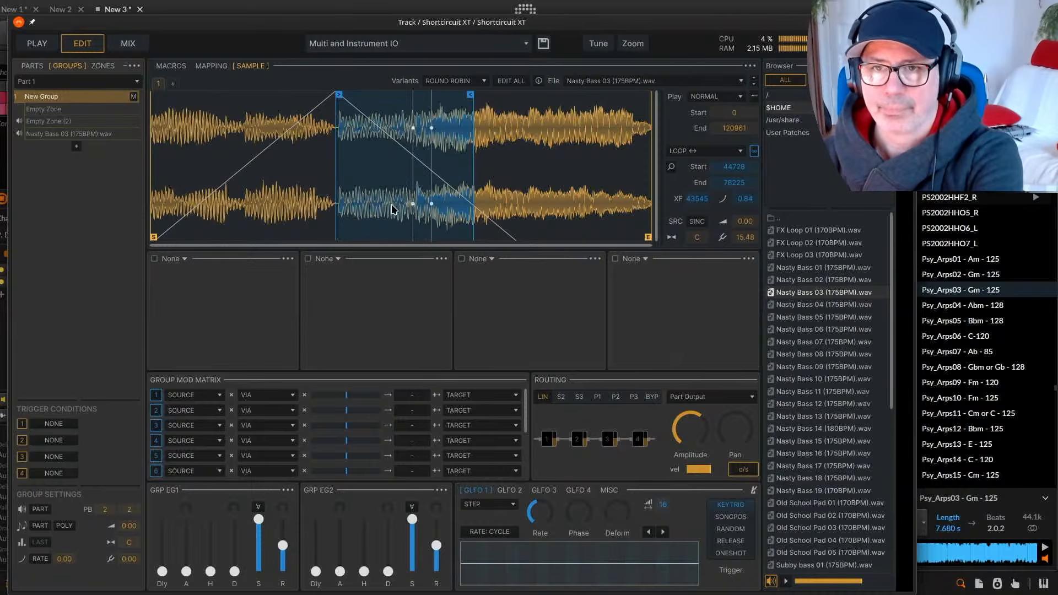
# Set the Nasty Bass 03 sample's pan to -40 and its amplitude to 6.22.
pyautogui.moveTo(697, 237)
pyautogui.mouseDown()
pyautogui.moveTo(700, 204)
pyautogui.moveTo(698, 257)
pyautogui.mouseUp()
pyautogui.doubleClick(698, 237)
pyautogui.moveTo(750, 223)
pyautogui.mouseDown()
pyautogui.moveTo(743, 266)
pyautogui.moveTo(754, 197)
pyautogui.moveTo(751, 252)
pyautogui.moveTo(747, 220)
pyautogui.mouseUp()
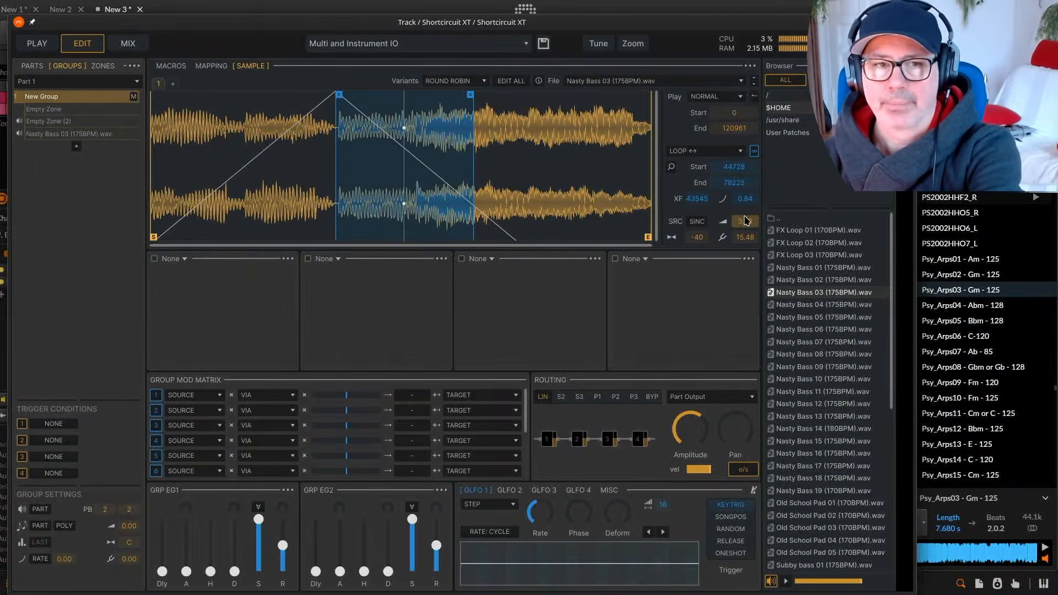
# Add a Fast SVF filter to the first processor slot of New Group.
pyautogui.click(184, 259)
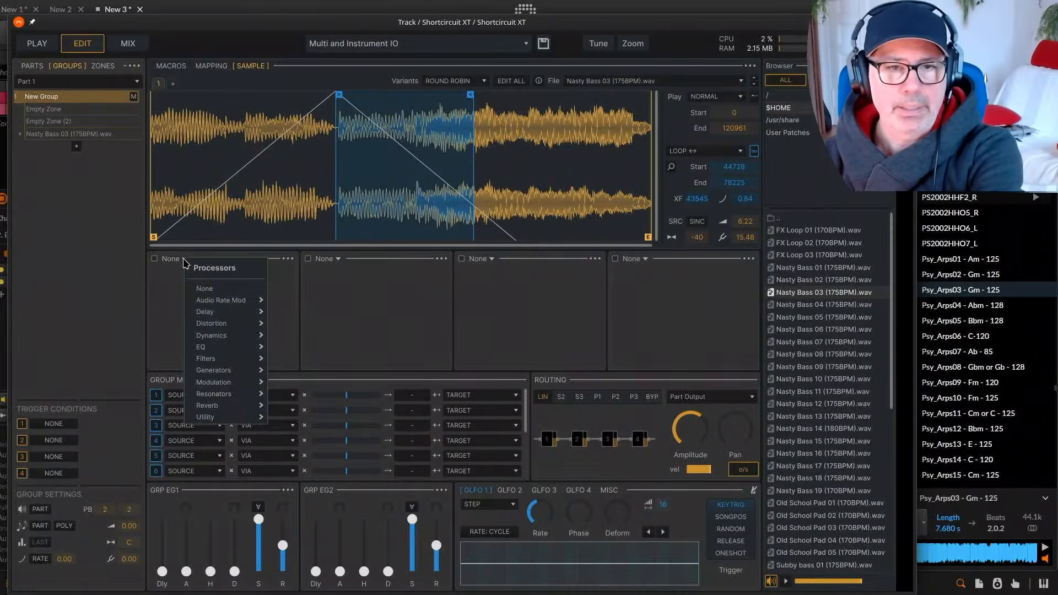
pyautogui.moveTo(250, 335)
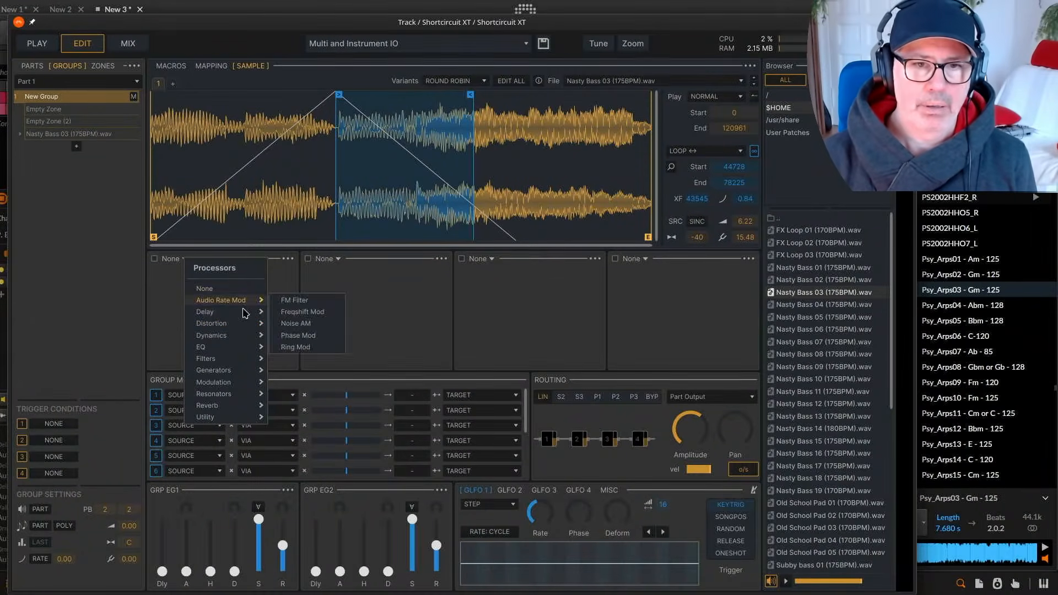
pyautogui.moveTo(241, 359)
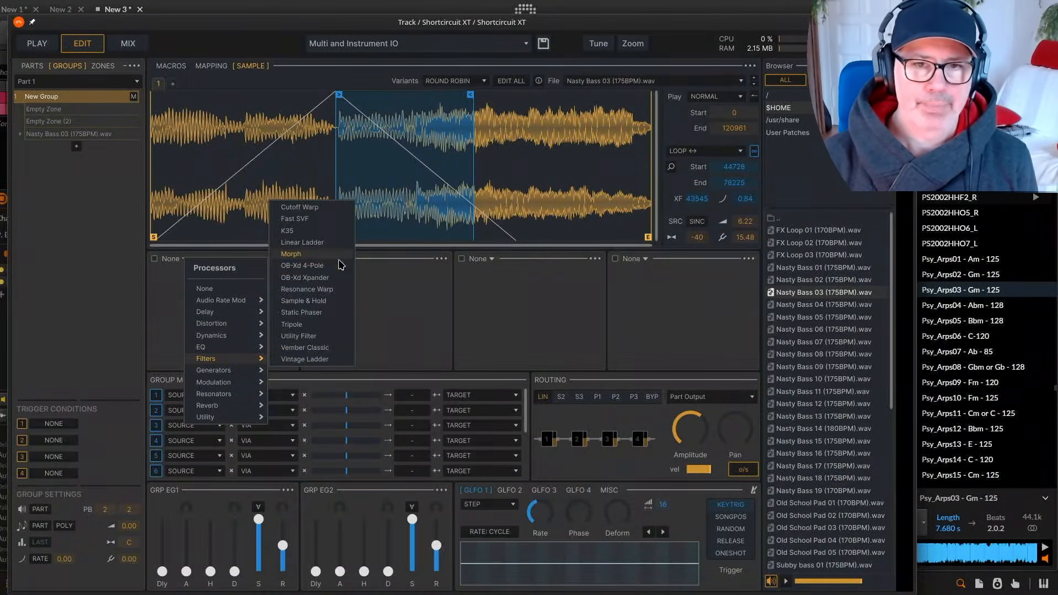
pyautogui.click(324, 222)
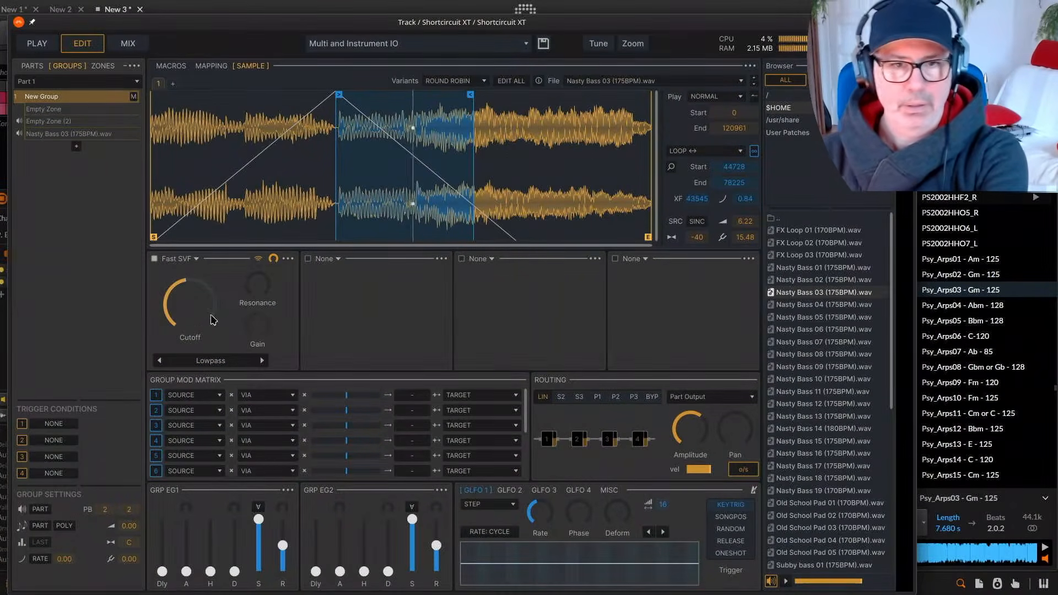
# Set the Fast SVF filter's cutoff to about 147 Hz, its resonance to about 27 % and its gain to about 10.3 dB.
pyautogui.moveTo(199, 305); pyautogui.dragTo(202, 330)
pyautogui.moveTo(251, 291); pyautogui.dragTo(251, 246)
pyautogui.moveTo(257, 325)
pyautogui.mouseDown()
pyautogui.moveTo(251, 288)
pyautogui.moveTo(259, 362)
pyautogui.moveTo(260, 336)
pyautogui.mouseUp()
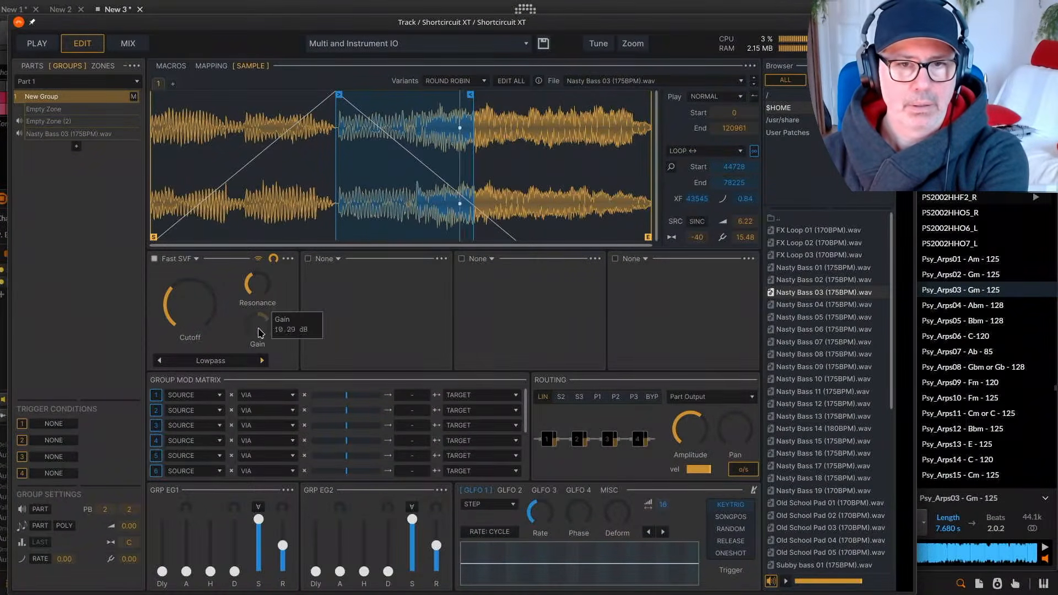
pyautogui.click(287, 258)
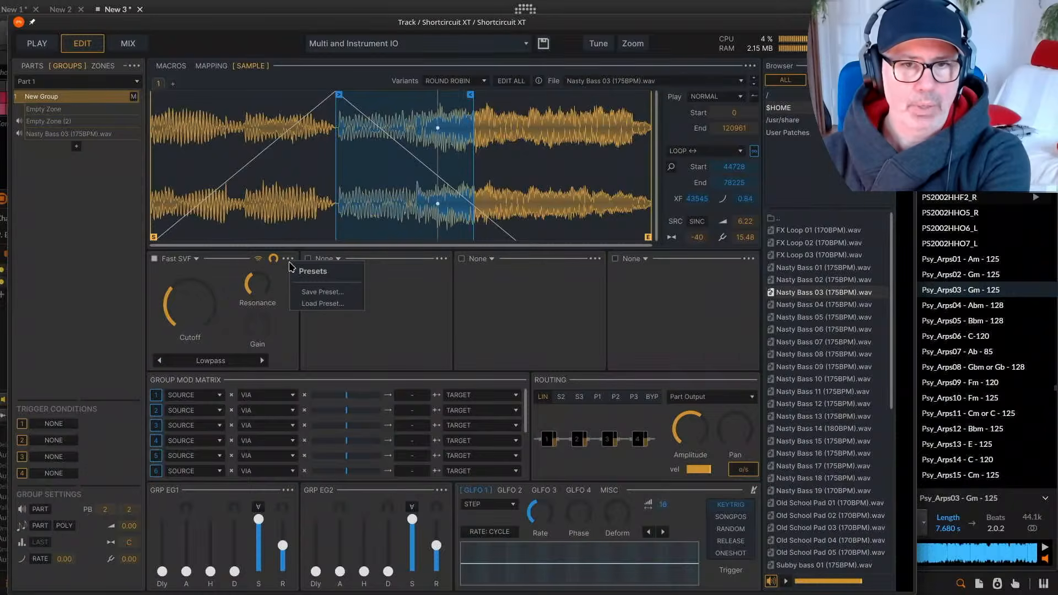
pyautogui.click(213, 274)
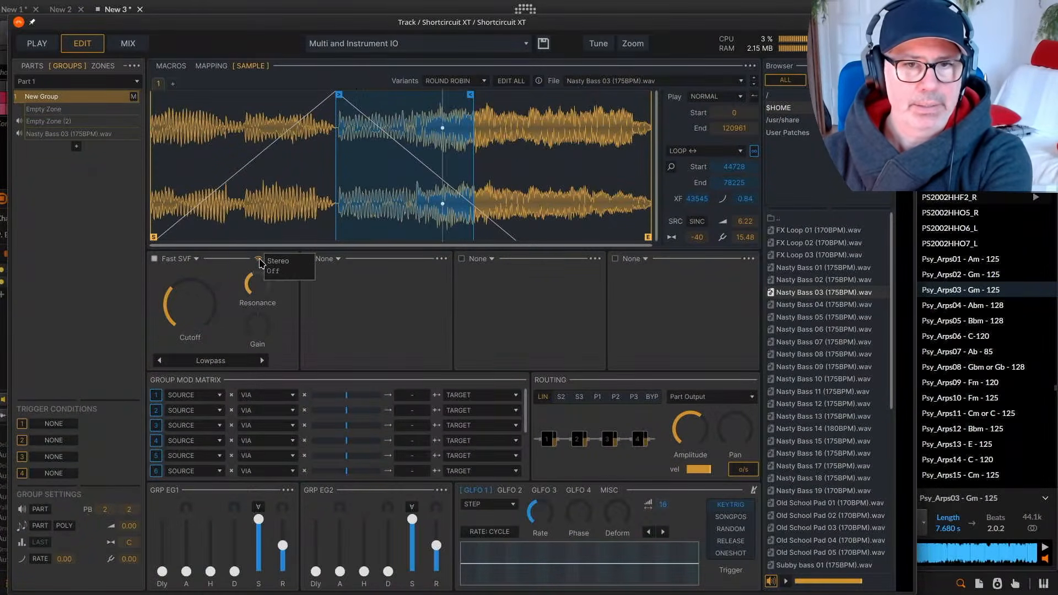
# Enable stereo on the Fast SVF filter and set Cutoff L to about 1405.55 Hz.
pyautogui.click(260, 263)
pyautogui.moveTo(215, 304)
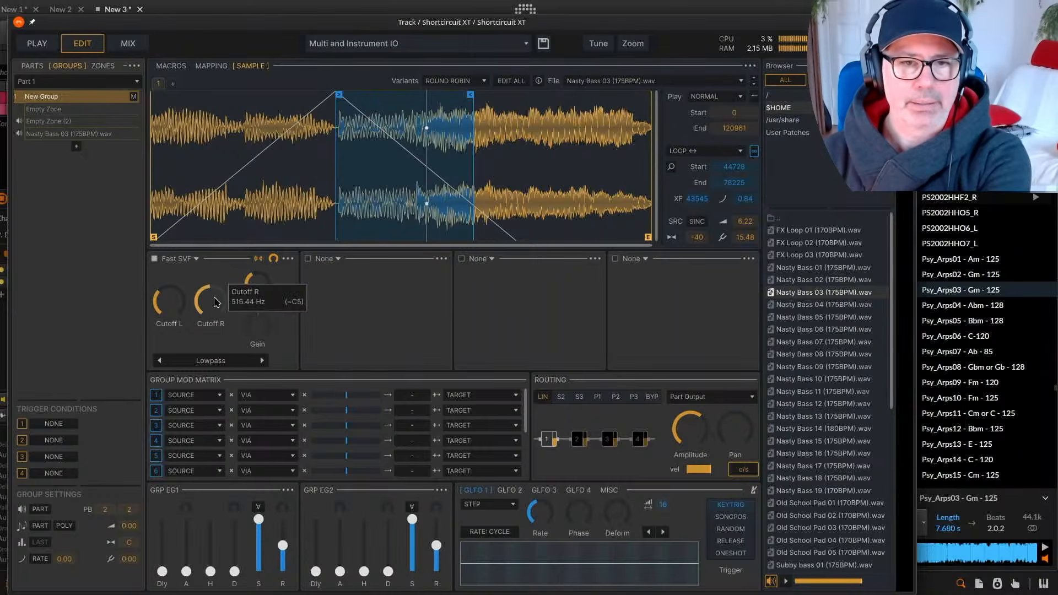
pyautogui.moveTo(174, 304)
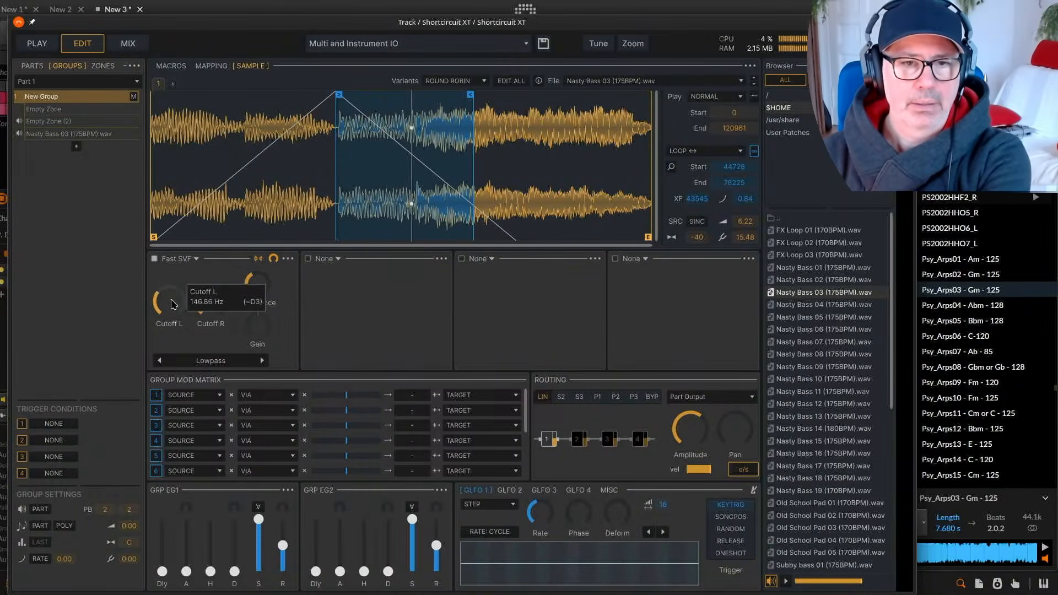
pyautogui.moveTo(258, 304)
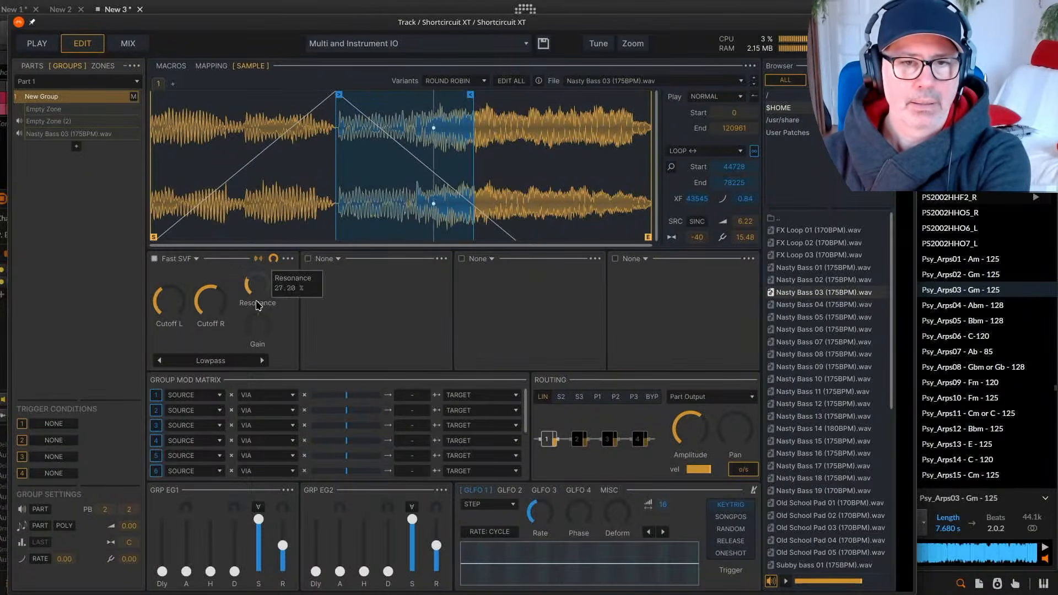
pyautogui.moveTo(185, 306); pyautogui.dragTo(177, 292)
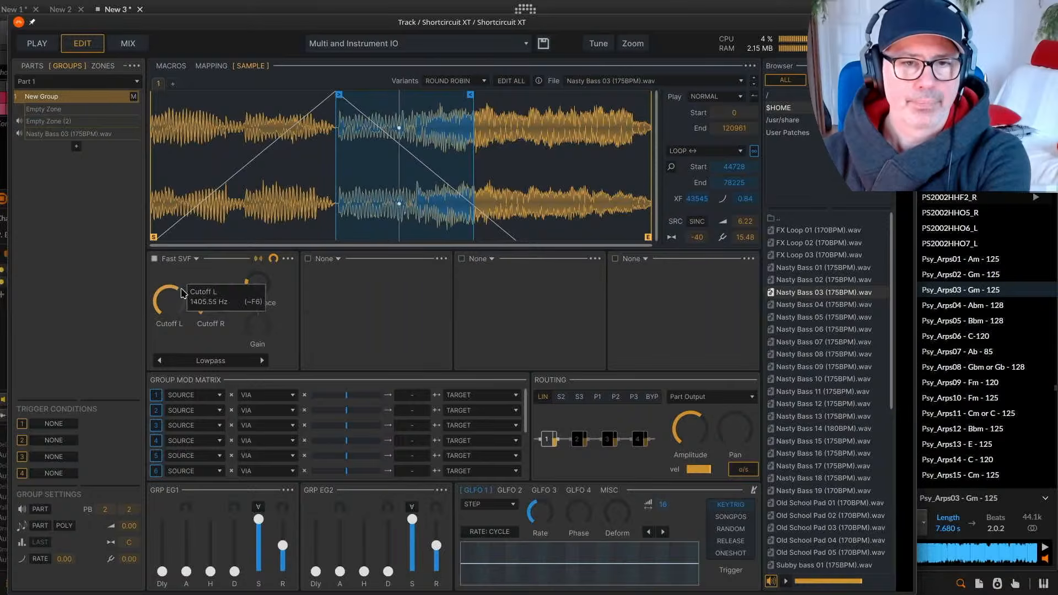
pyautogui.moveTo(259, 346)
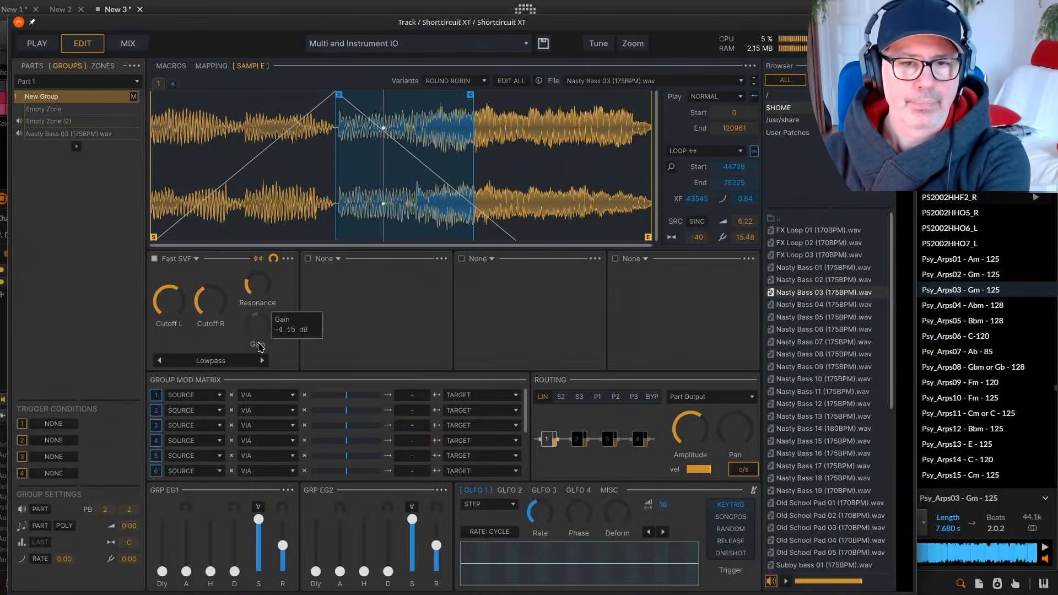
pyautogui.click(288, 259)
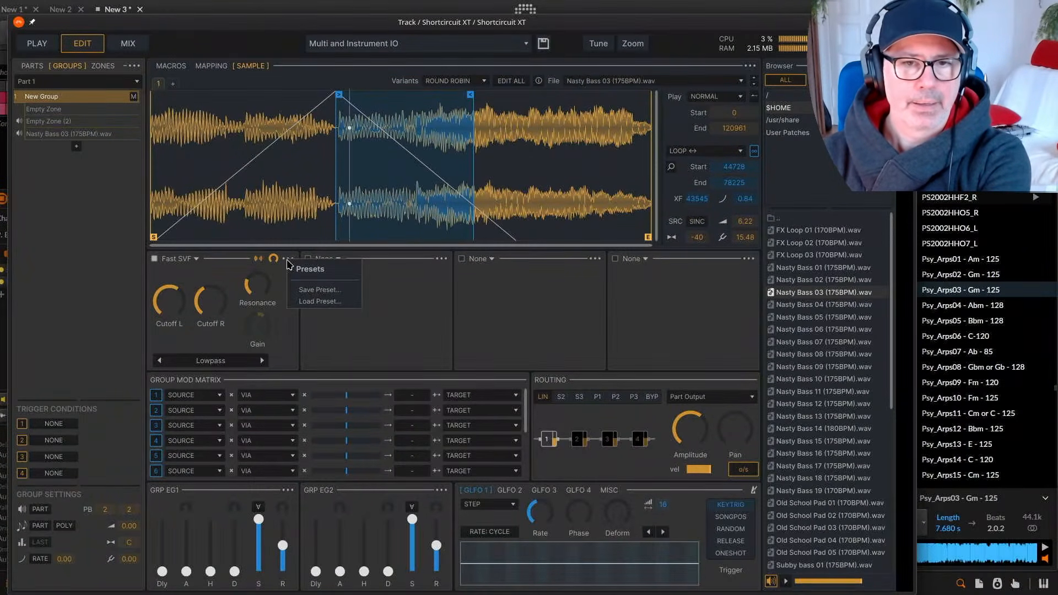
pyautogui.click(271, 284)
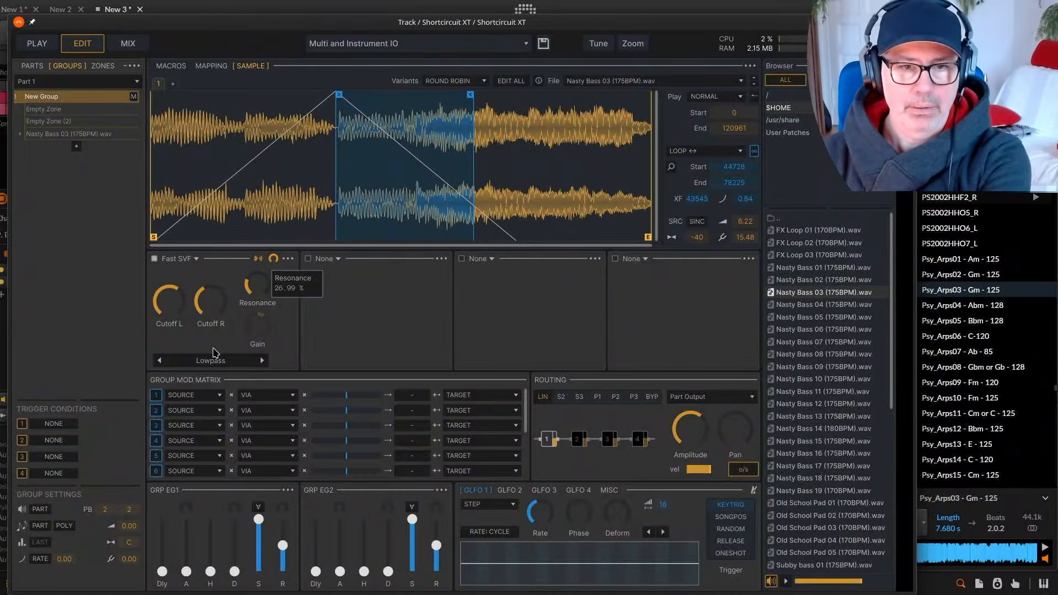
# Set the via source of the first Group Mod Matrix row to GLFO 1.
pyautogui.click(268, 395)
pyautogui.moveTo(277, 395)
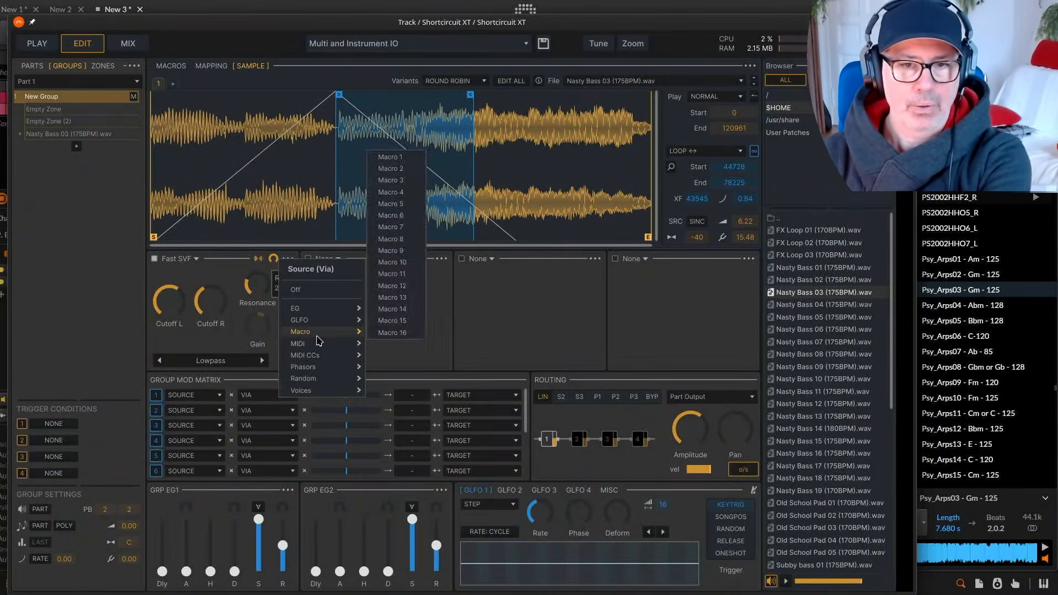
pyautogui.moveTo(327, 323)
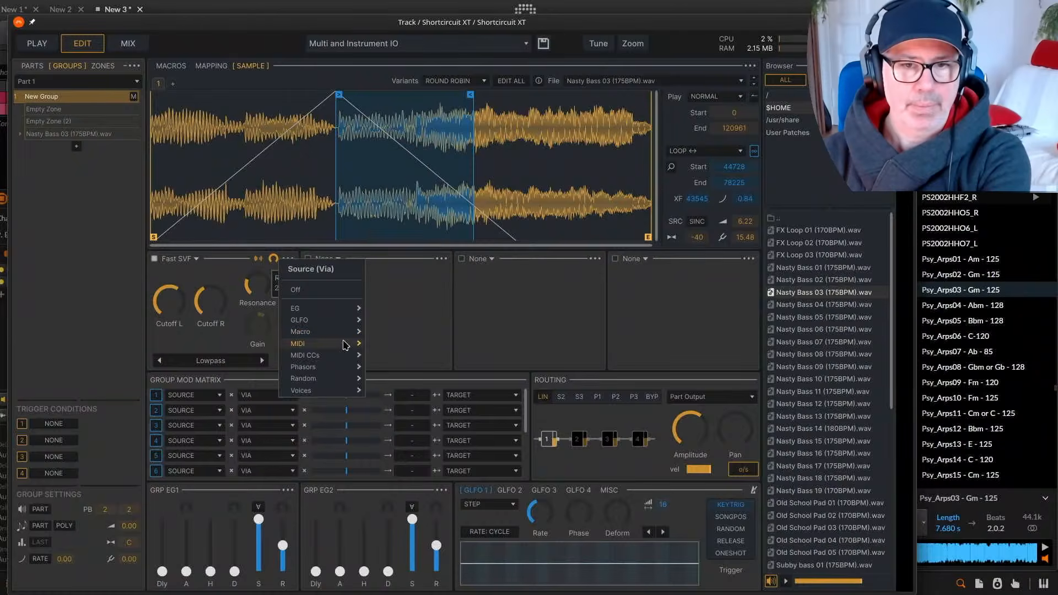
pyautogui.moveTo(347, 359)
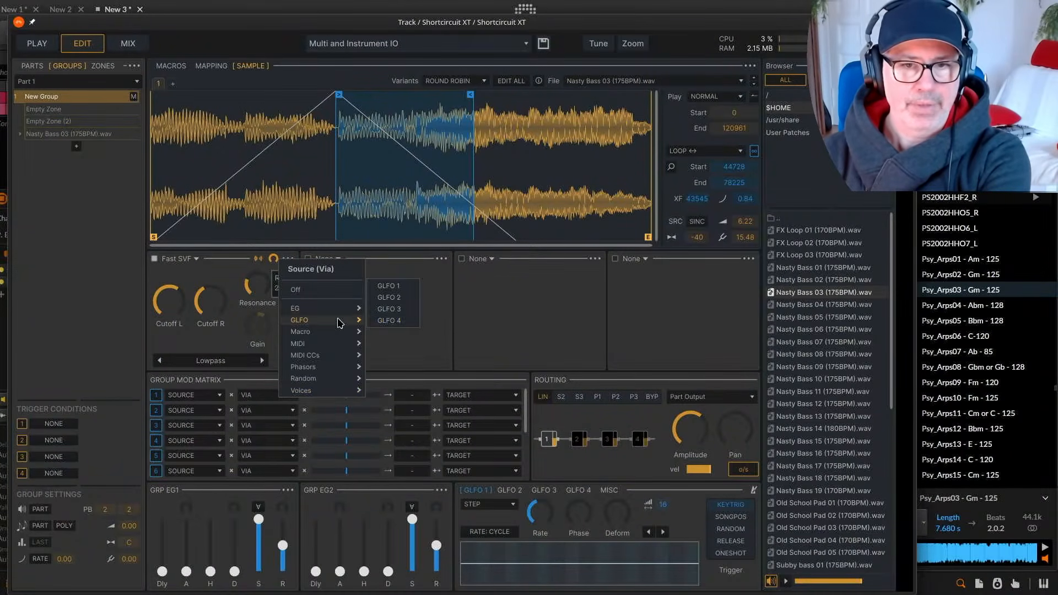
pyautogui.click(394, 286)
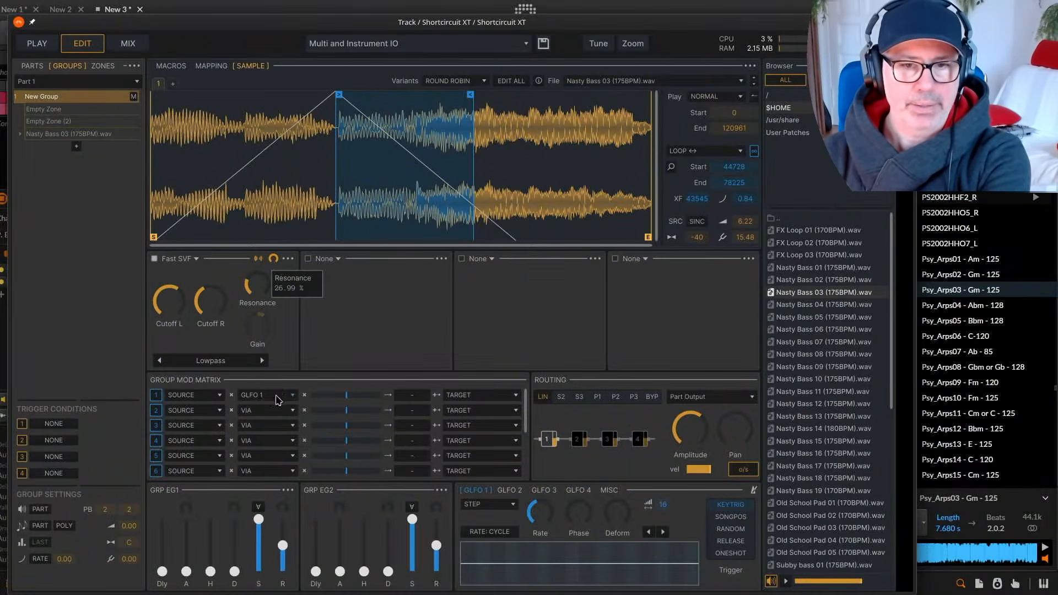
# Set the source of the first Group Mod Matrix row to GLFO 1 and its via source to Off.
pyautogui.click(219, 397)
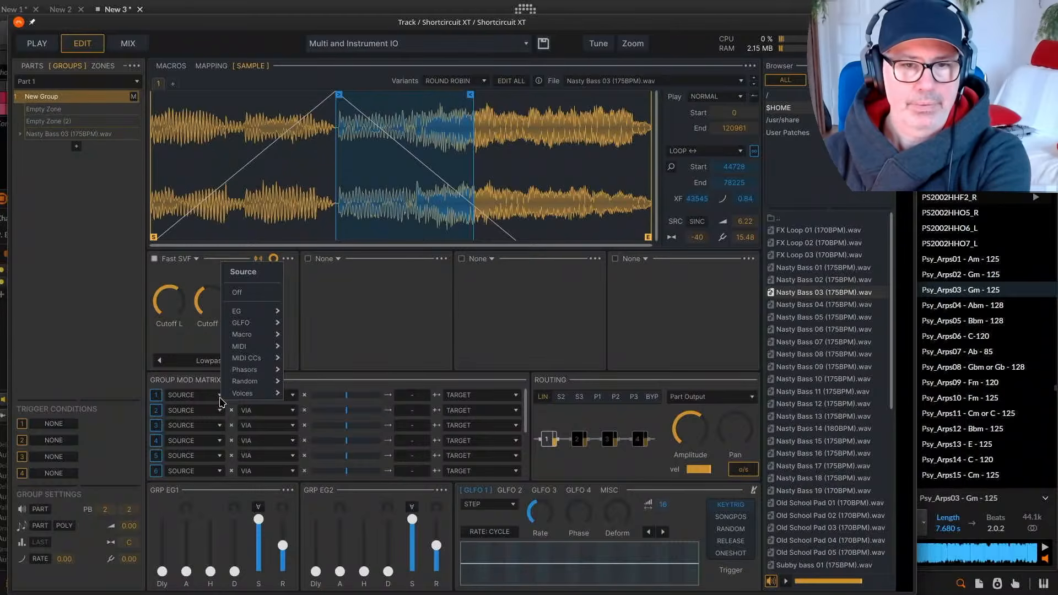
pyautogui.click(209, 394)
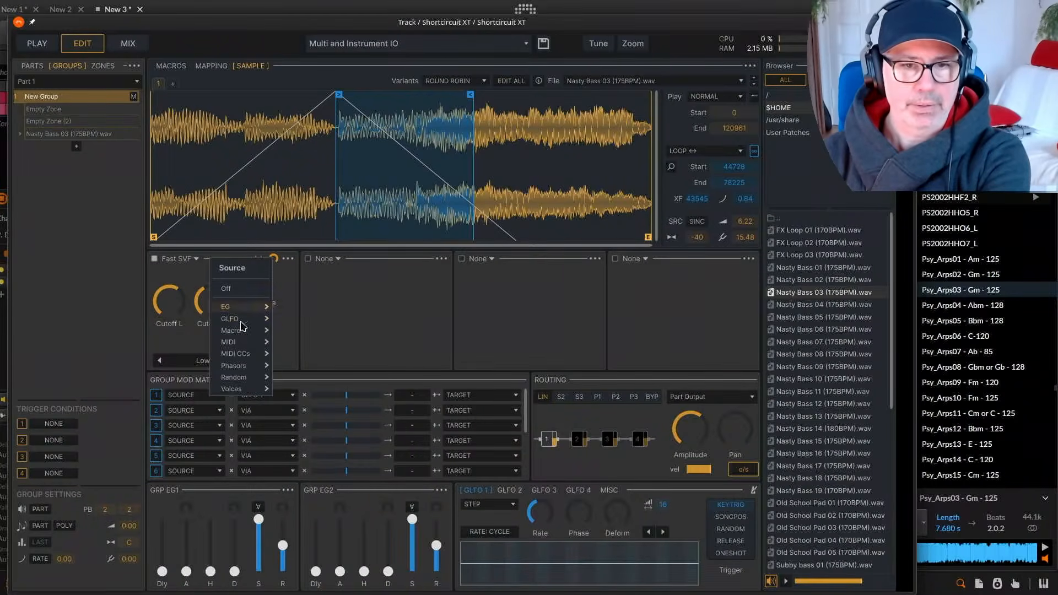
pyautogui.click(193, 396)
pyautogui.moveTo(239, 320)
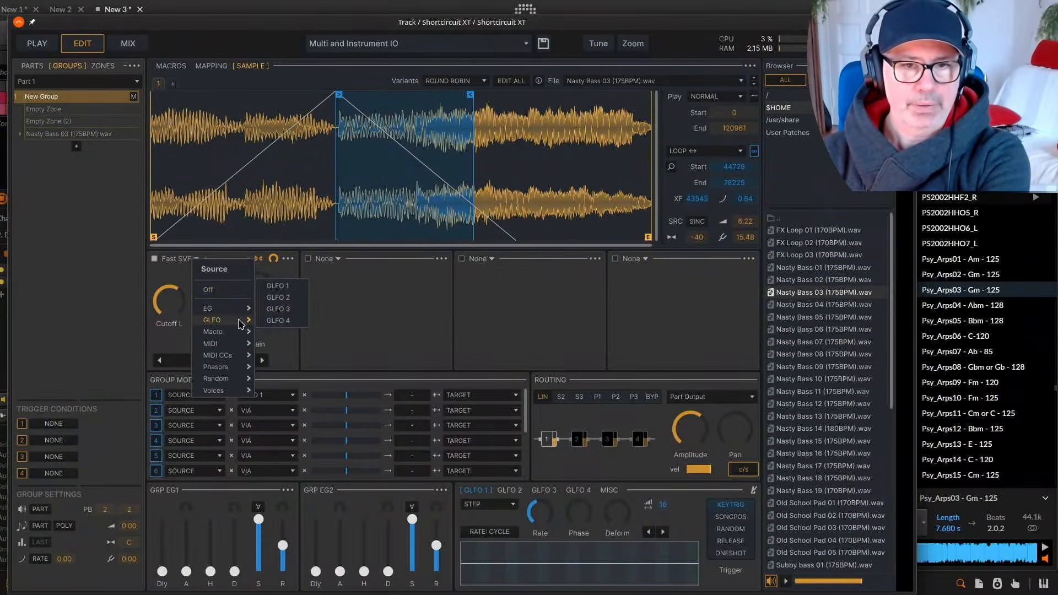
pyautogui.click(290, 287)
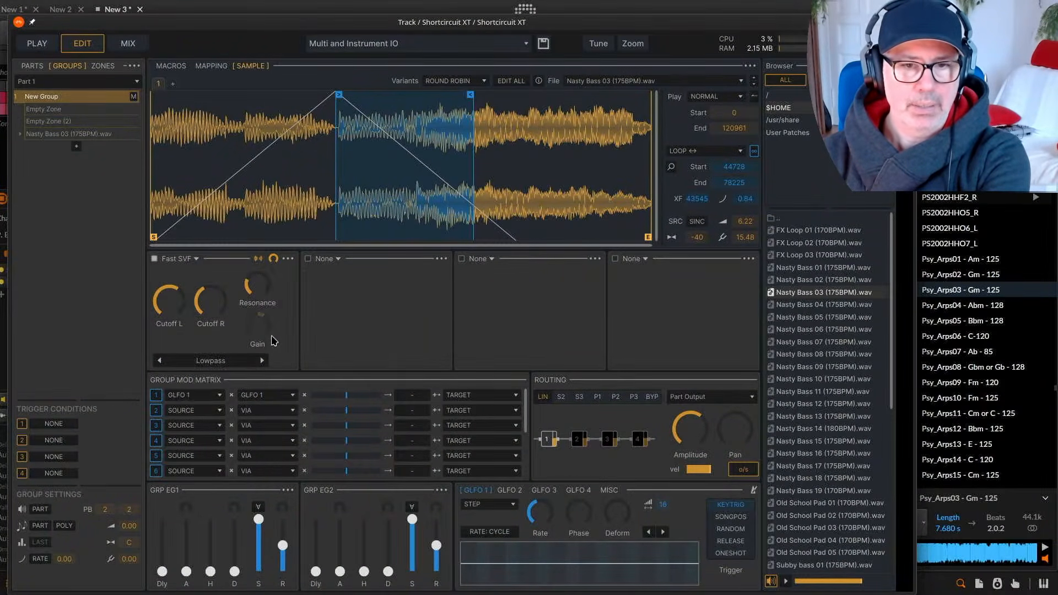
pyautogui.click(288, 397)
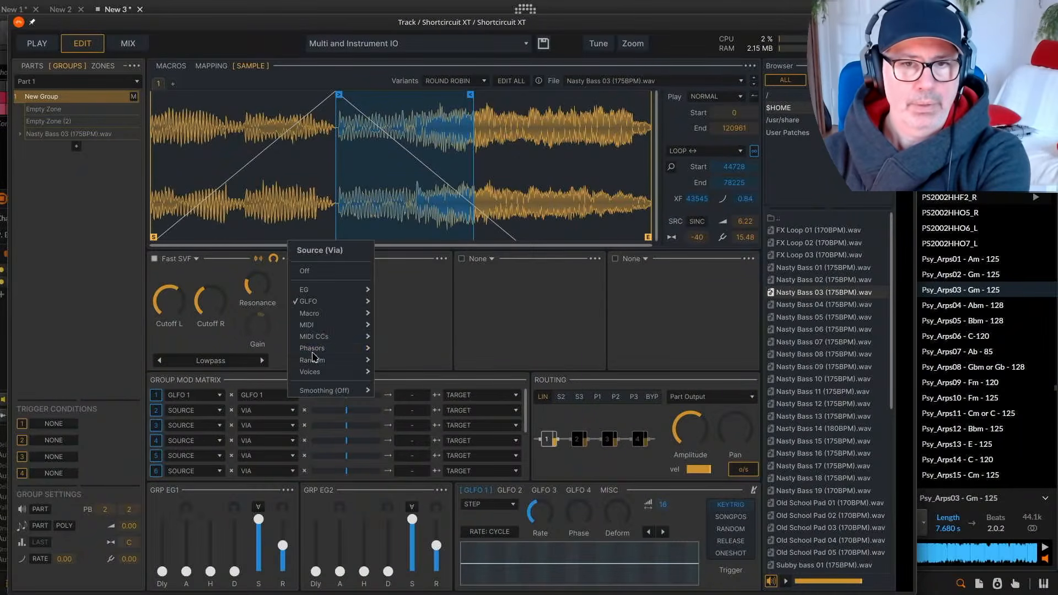
pyautogui.click(337, 271)
# Examine the target, via, curve and source smoothing options available for the first Group Mod Matrix row.
pyautogui.click(486, 402)
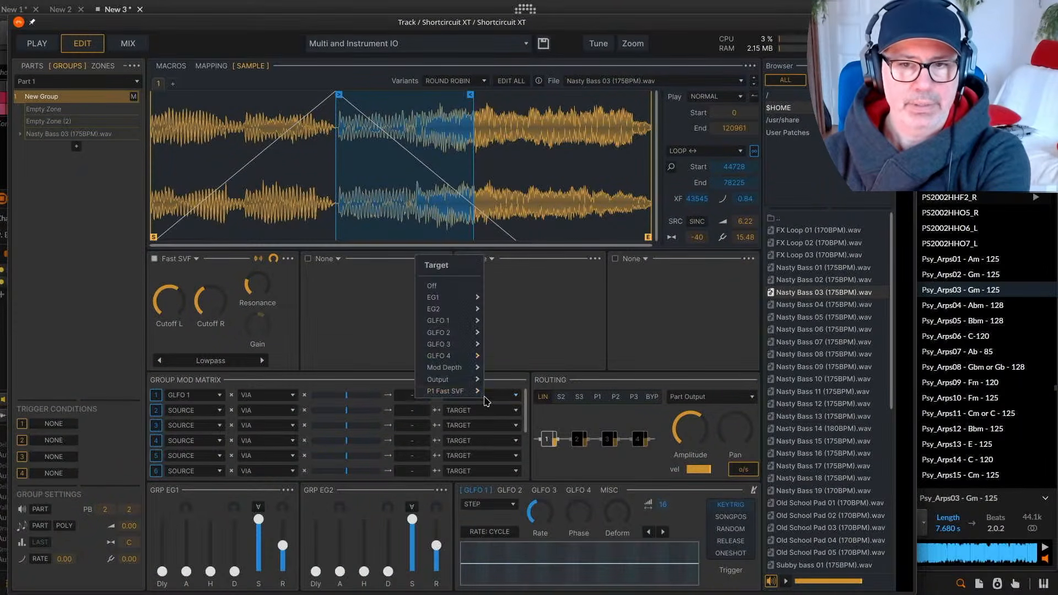
pyautogui.moveTo(462, 320)
pyautogui.moveTo(456, 381)
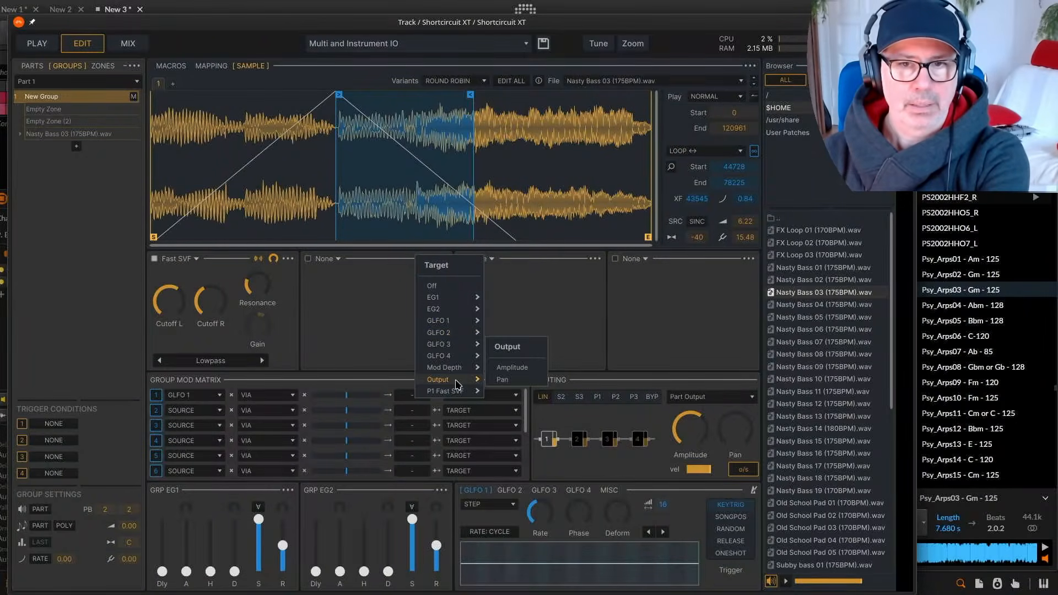
pyautogui.click(329, 306)
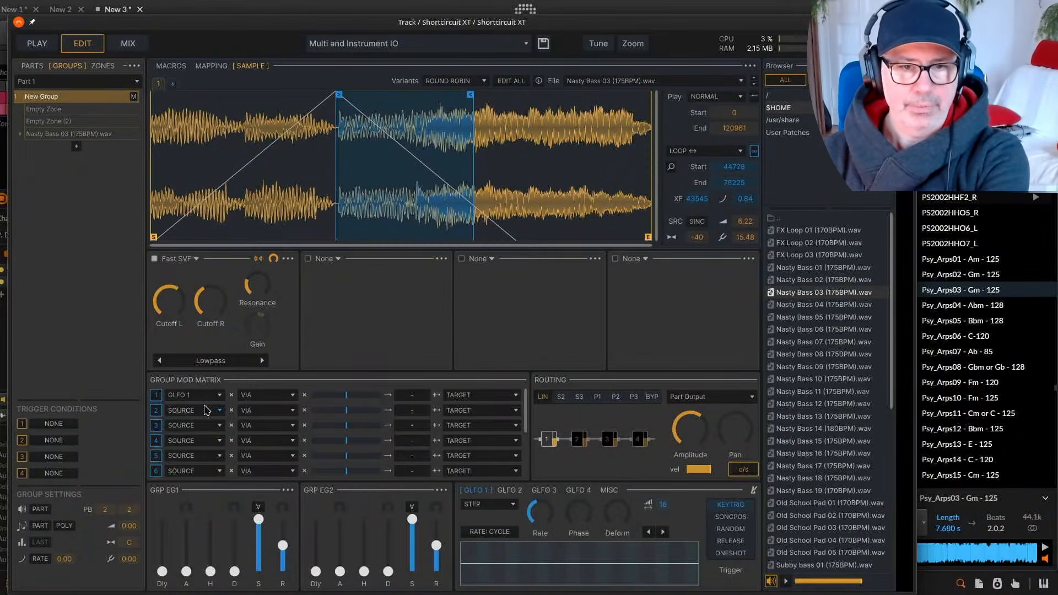
pyautogui.click(270, 398)
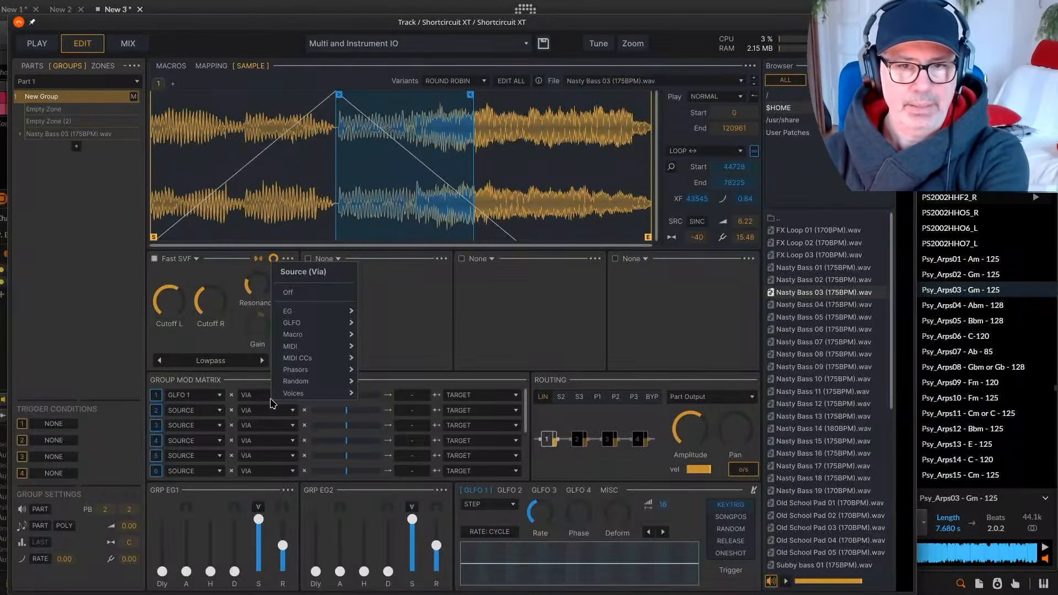
pyautogui.moveTo(333, 394)
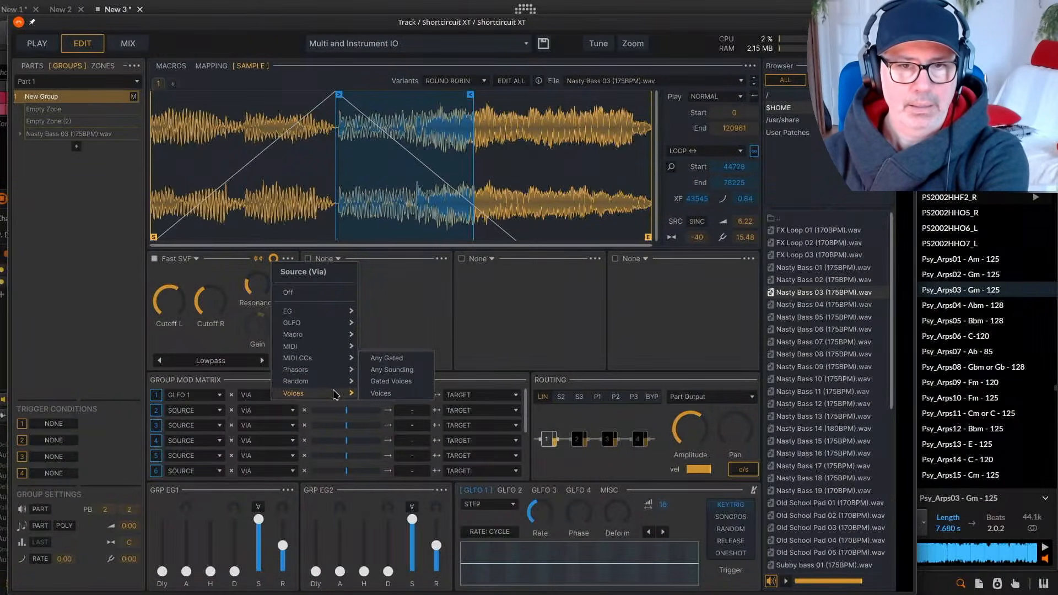
pyautogui.click(412, 300)
pyautogui.click(412, 394)
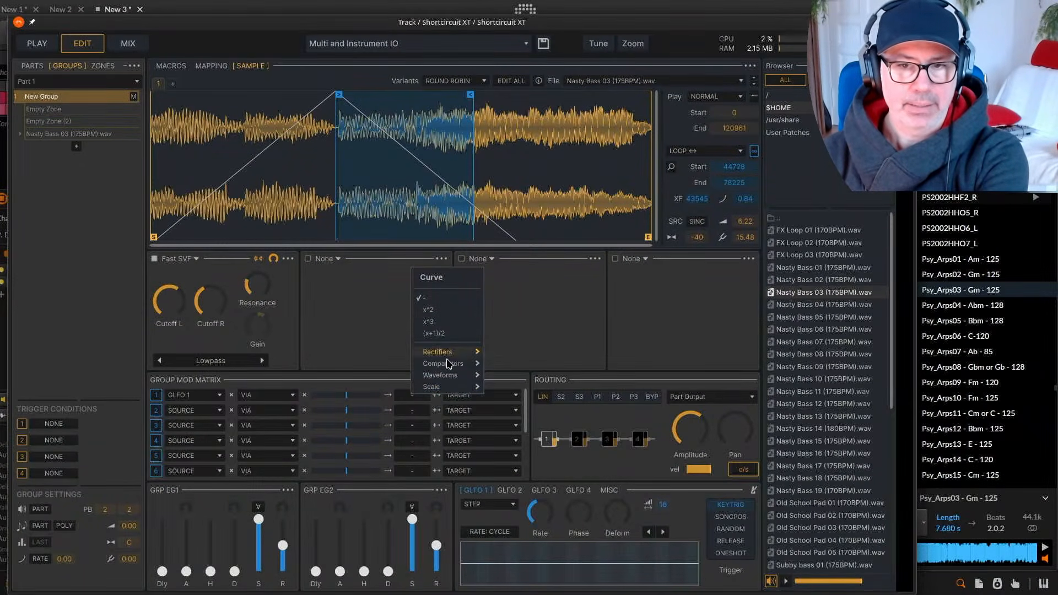
pyautogui.moveTo(446, 386)
pyautogui.click(371, 349)
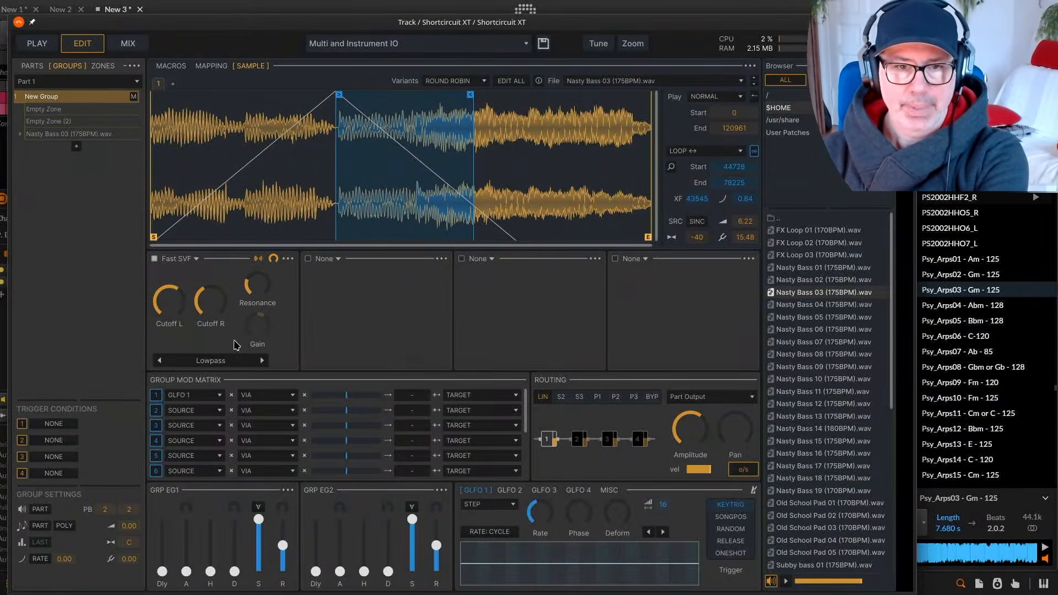
pyautogui.click(493, 395)
pyautogui.moveTo(498, 398)
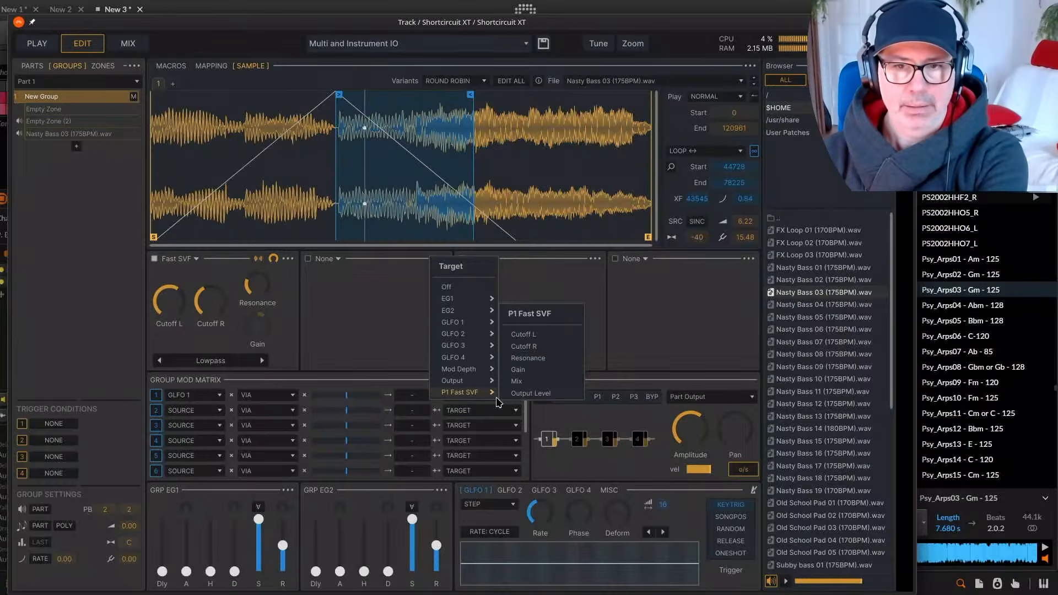
pyautogui.click(384, 371)
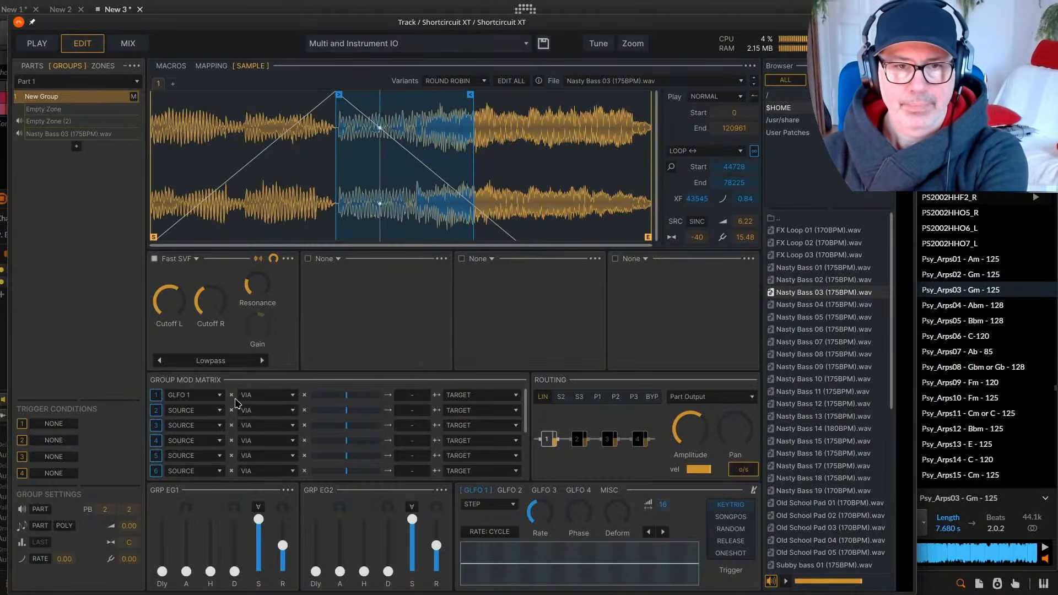
pyautogui.click(215, 397)
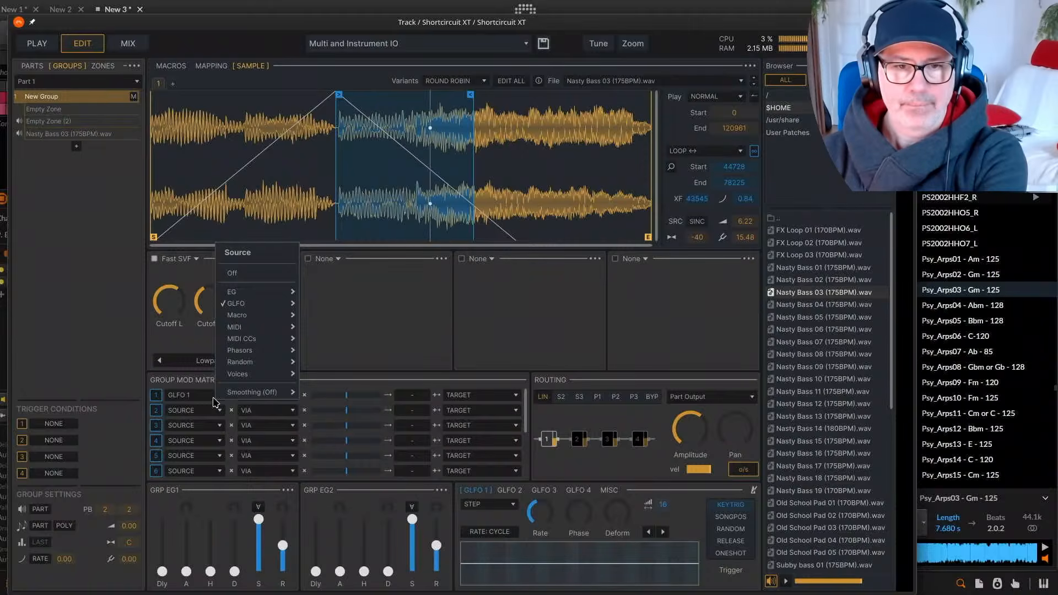
pyautogui.moveTo(268, 398)
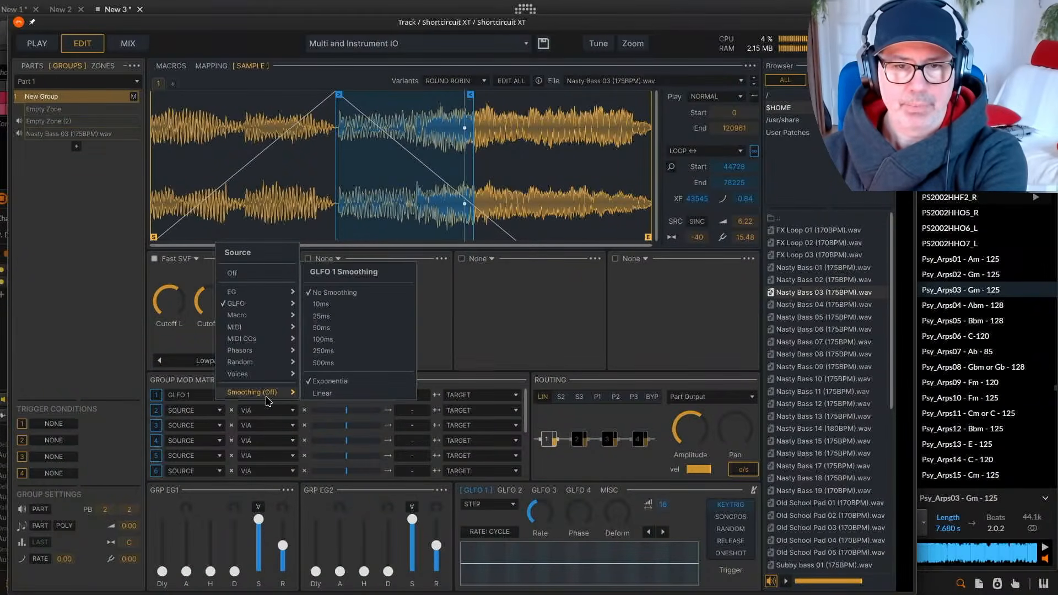
pyautogui.moveTo(258, 377)
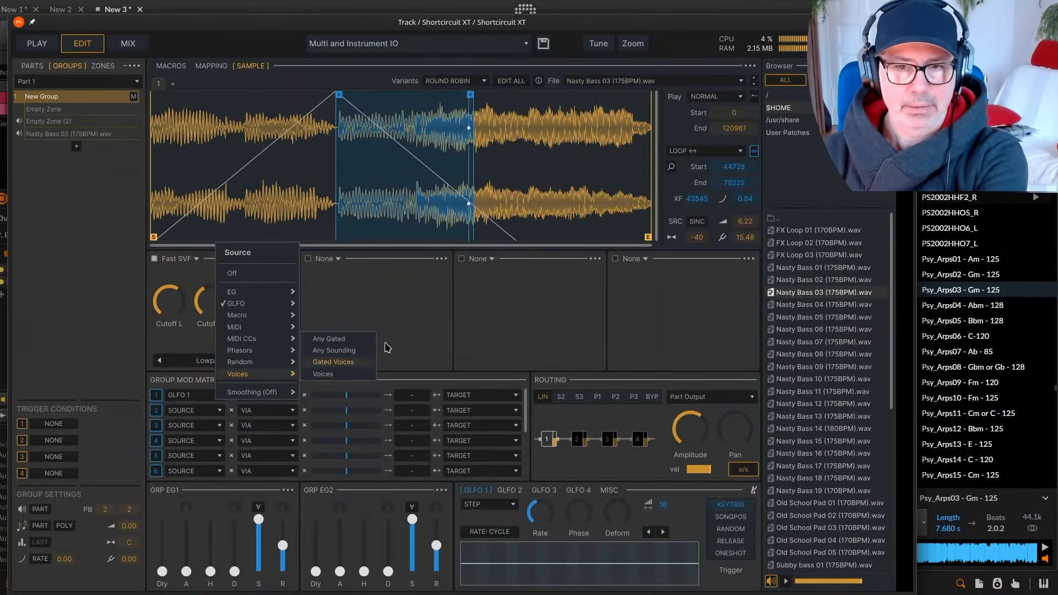
pyautogui.click(314, 312)
# Raise the Fast SVF filter's Cutoff R and set its resonance to about 40 %.
pyautogui.moveTo(204, 304)
pyautogui.moveTo(203, 289); pyautogui.dragTo(204, 264)
pyautogui.moveTo(259, 295)
pyautogui.mouseDown()
pyautogui.moveTo(254, 268)
pyautogui.moveTo(275, 286)
pyautogui.mouseUp()
pyautogui.moveTo(275, 257)
pyautogui.moveTo(289, 395); pyautogui.dragTo(279, 279)
pyautogui.click(287, 261)
pyautogui.click(250, 282)
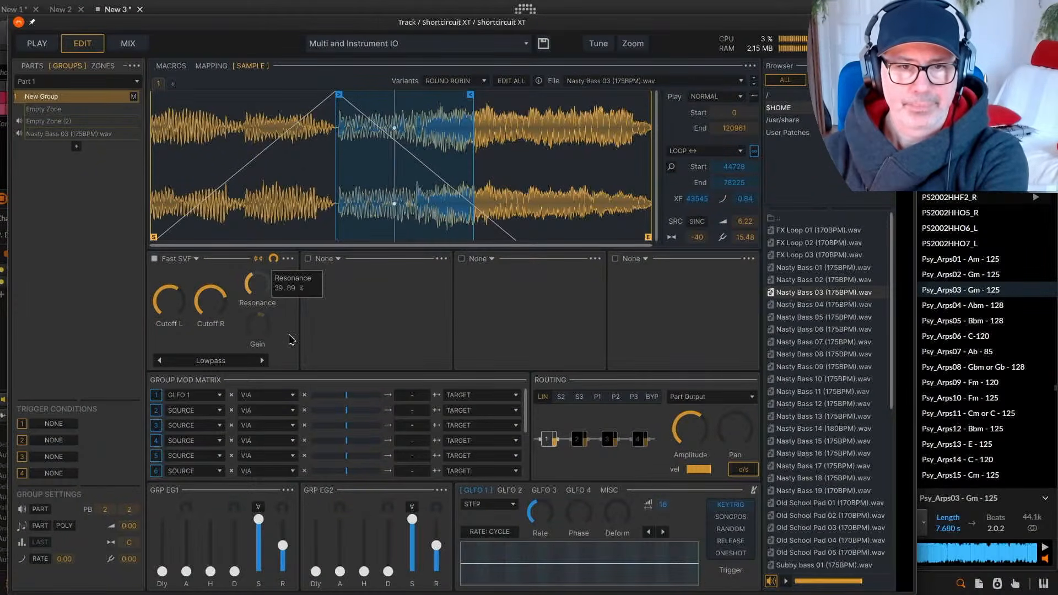
# Try several passband types on the group's Fast SVF filter and set it to Bandpass.
pyautogui.moveTo(262, 328)
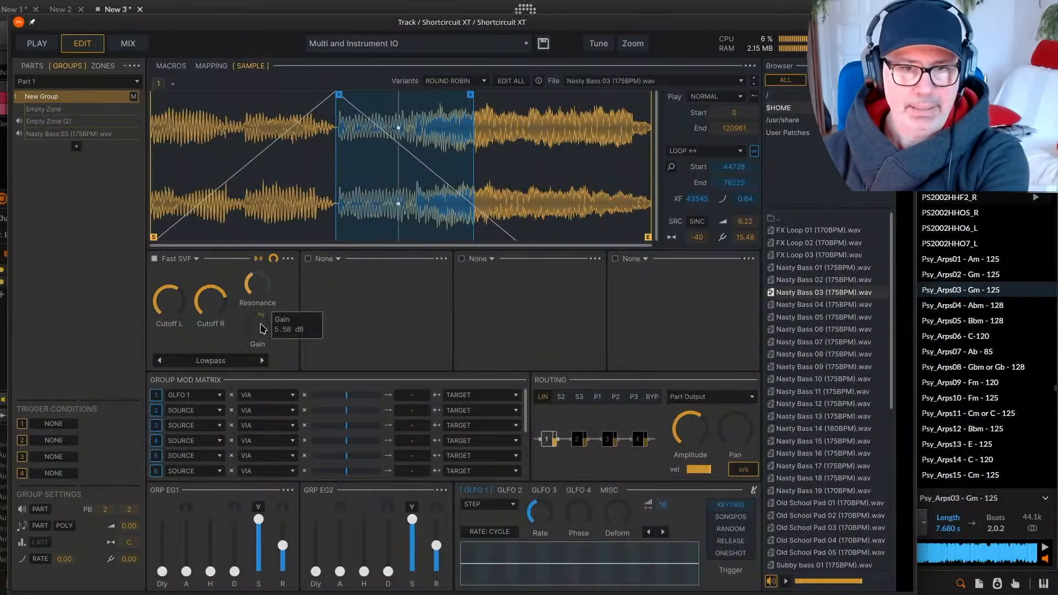
pyautogui.click(261, 360)
pyautogui.click(261, 360)
pyautogui.click(261, 360)
pyautogui.click(261, 360)
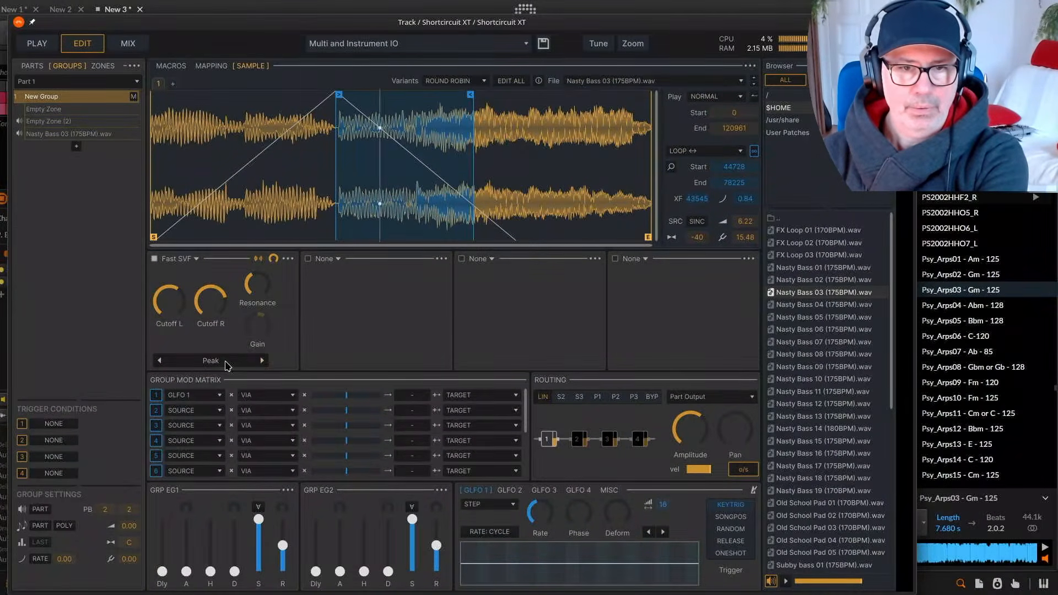
pyautogui.click(250, 361)
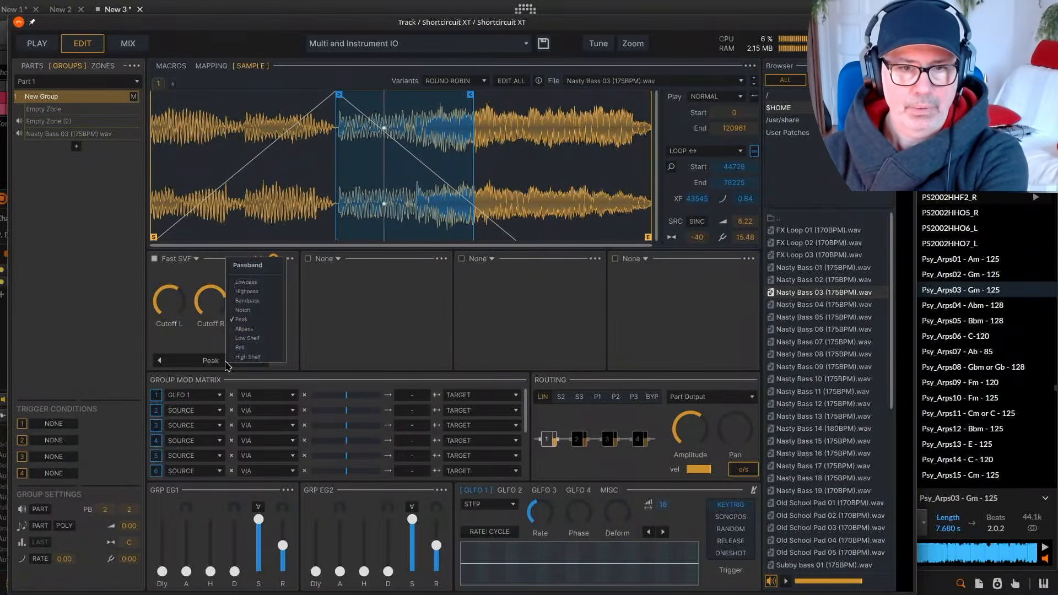
pyautogui.click(270, 338)
pyautogui.click(256, 359)
pyautogui.click(255, 345)
pyautogui.click(245, 361)
pyautogui.click(268, 278)
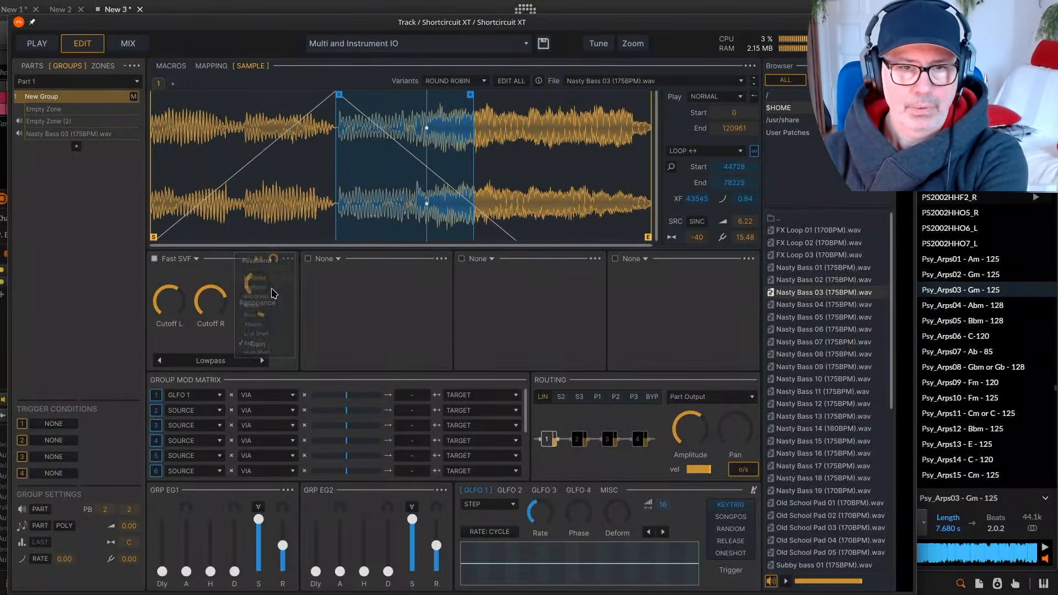
pyautogui.click(225, 366)
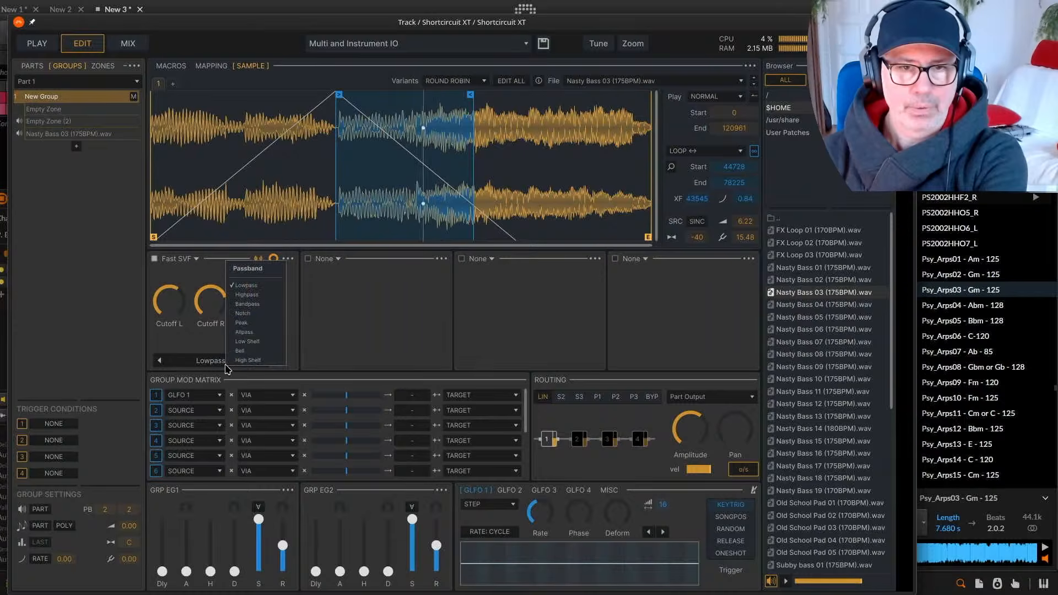
pyautogui.rightClick(220, 309)
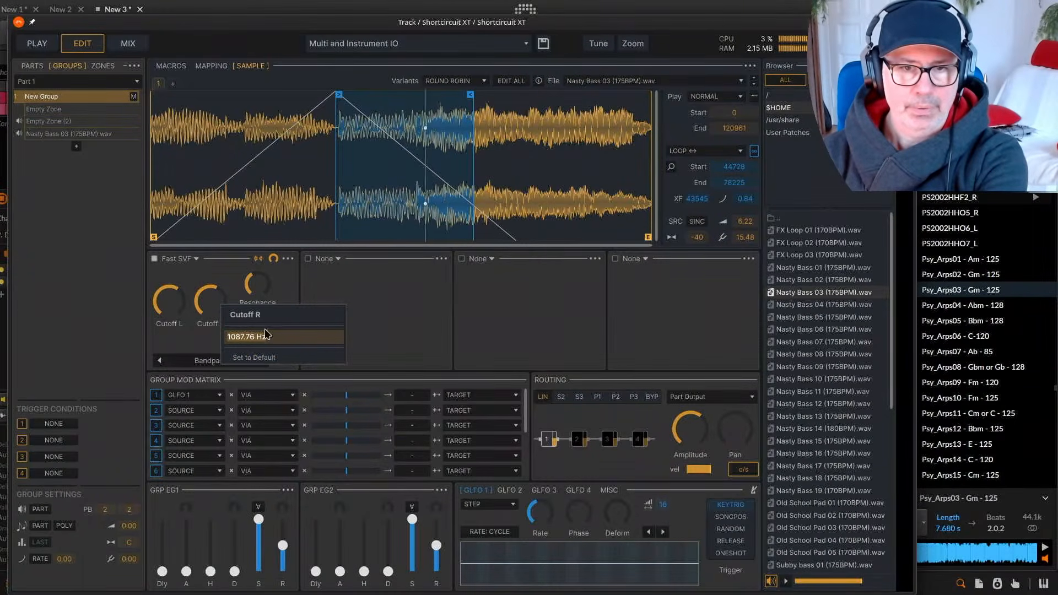
pyautogui.click(200, 303)
pyautogui.rightClick(210, 304)
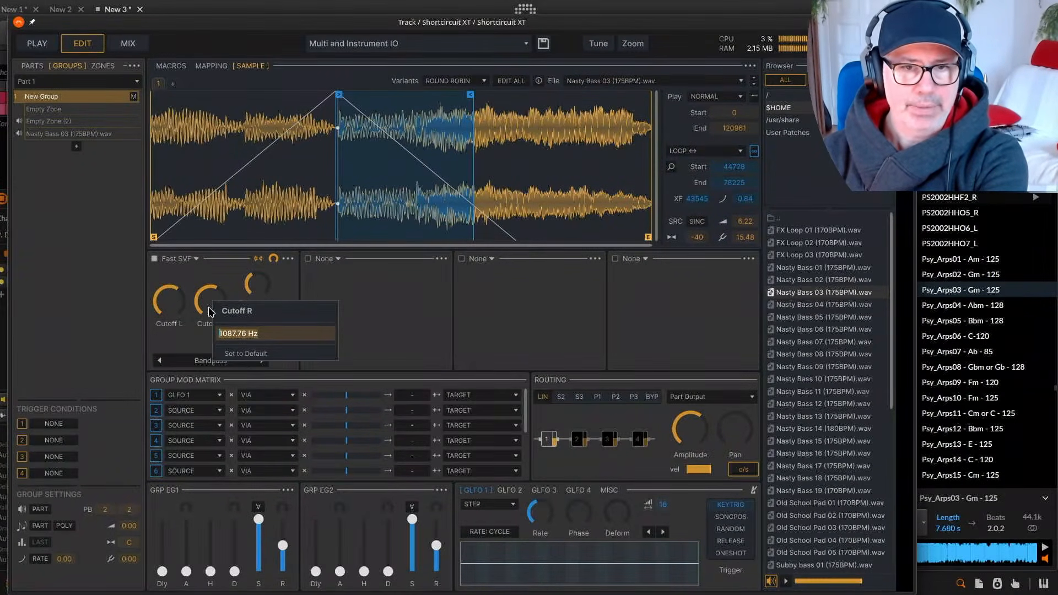
pyautogui.click(203, 307)
pyautogui.moveTo(173, 308)
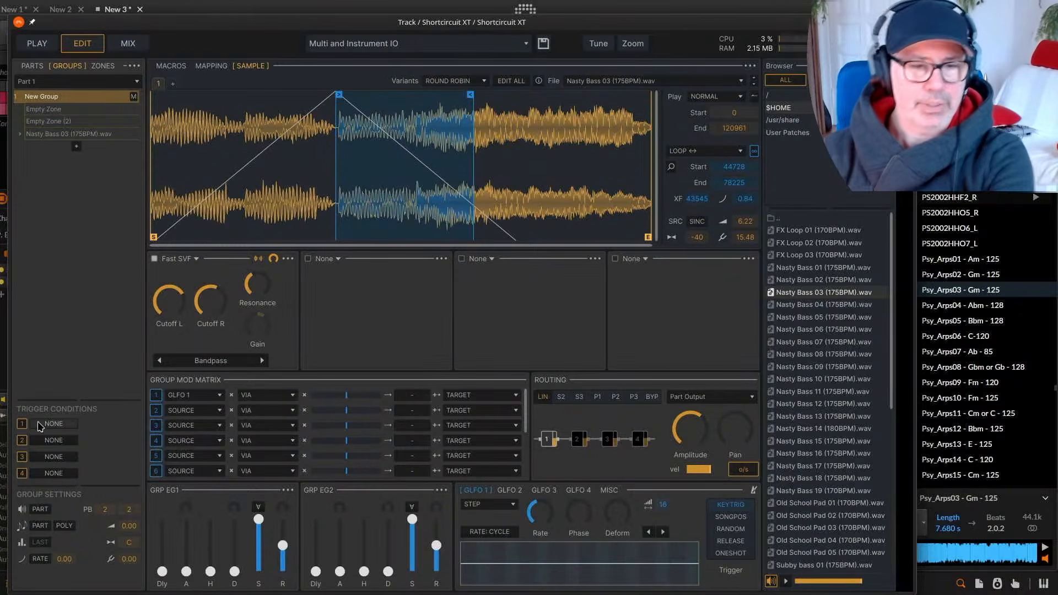
# Examine the trigger modes available for the group's first trigger condition.
pyautogui.click(55, 424)
pyautogui.moveTo(58, 427)
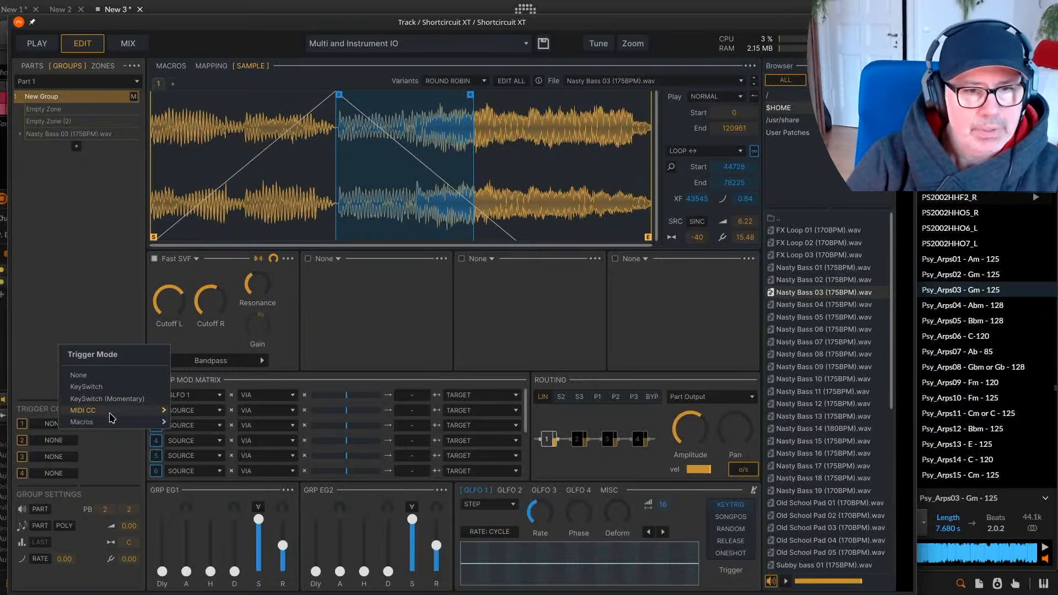
pyautogui.click(48, 288)
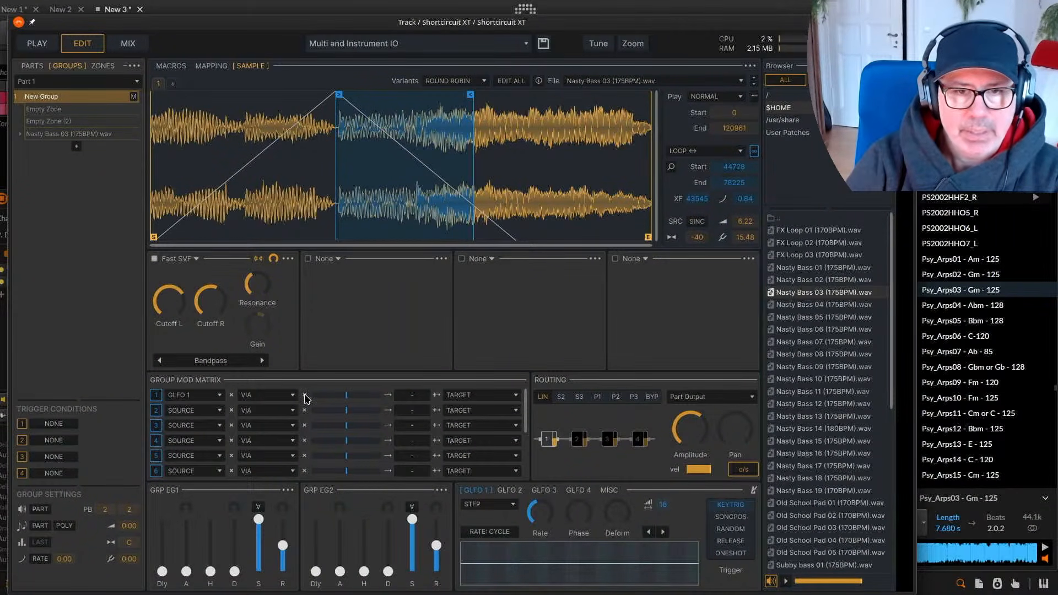
# Set the first Group Mod Matrix row's depth to about -6 % and its target to Cutoff L of P1 Fast SVF.
pyautogui.moveTo(348, 400); pyautogui.dragTo(338, 401)
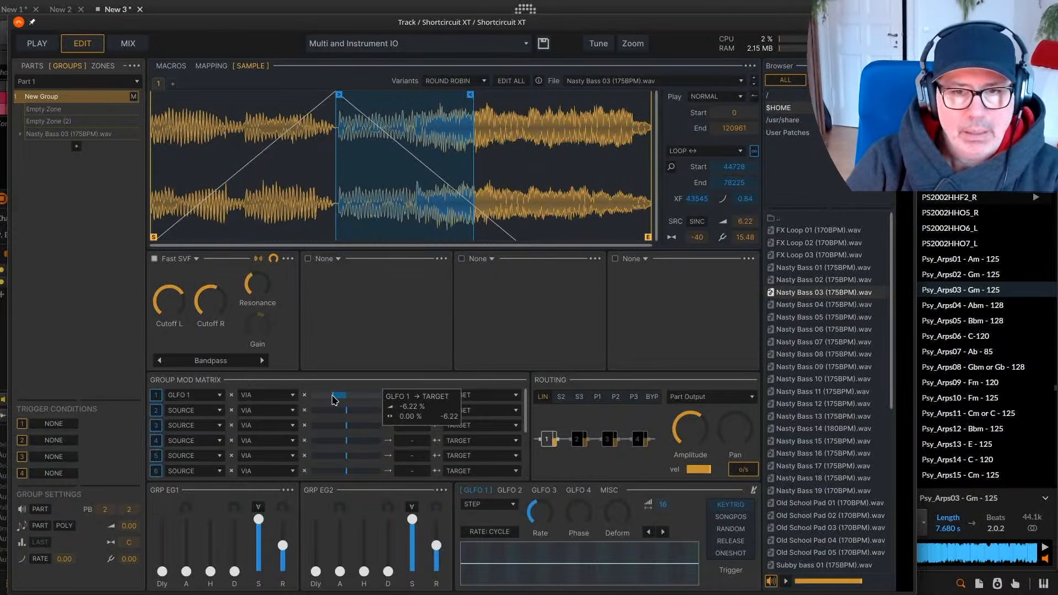
pyautogui.click(455, 396)
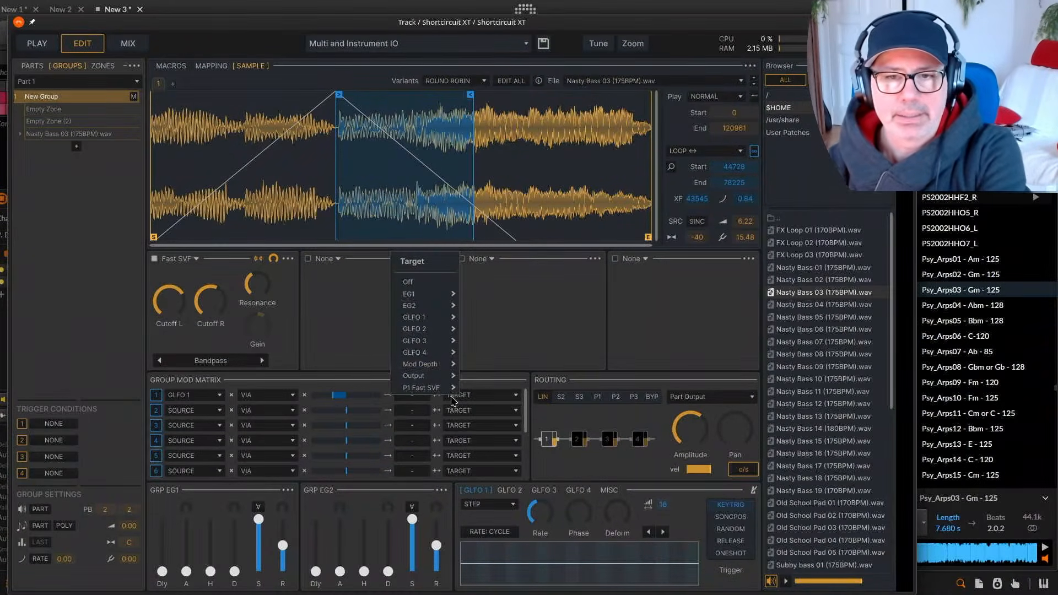
pyautogui.moveTo(443, 293)
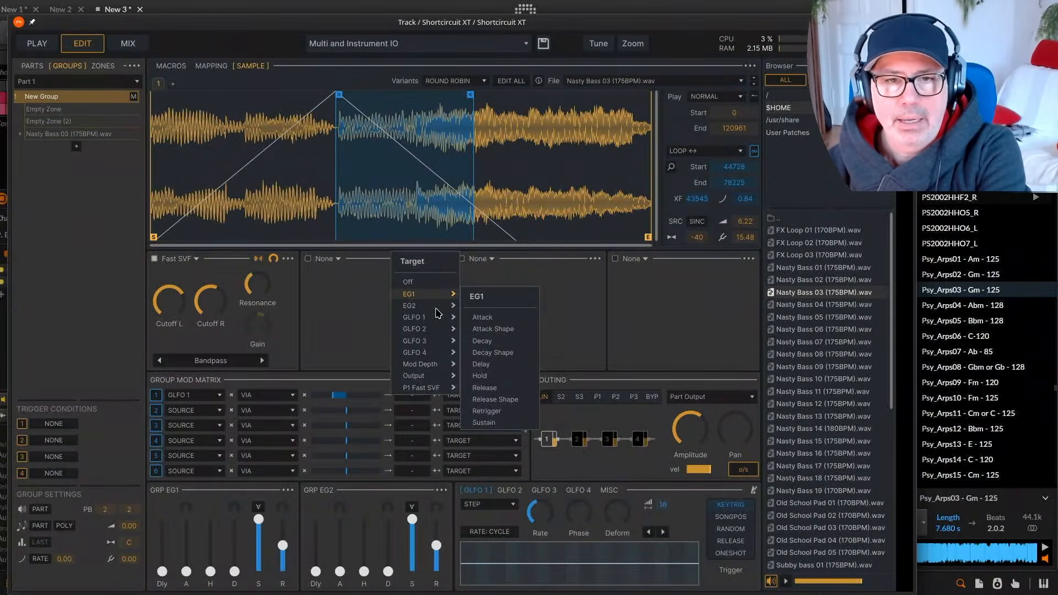
pyautogui.moveTo(437, 313)
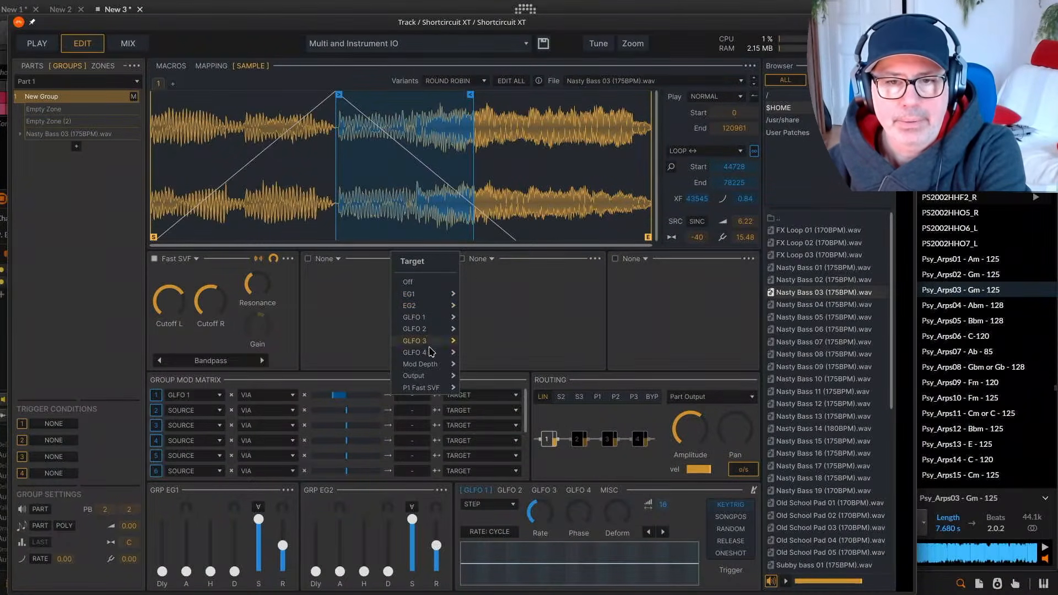
pyautogui.moveTo(433, 389)
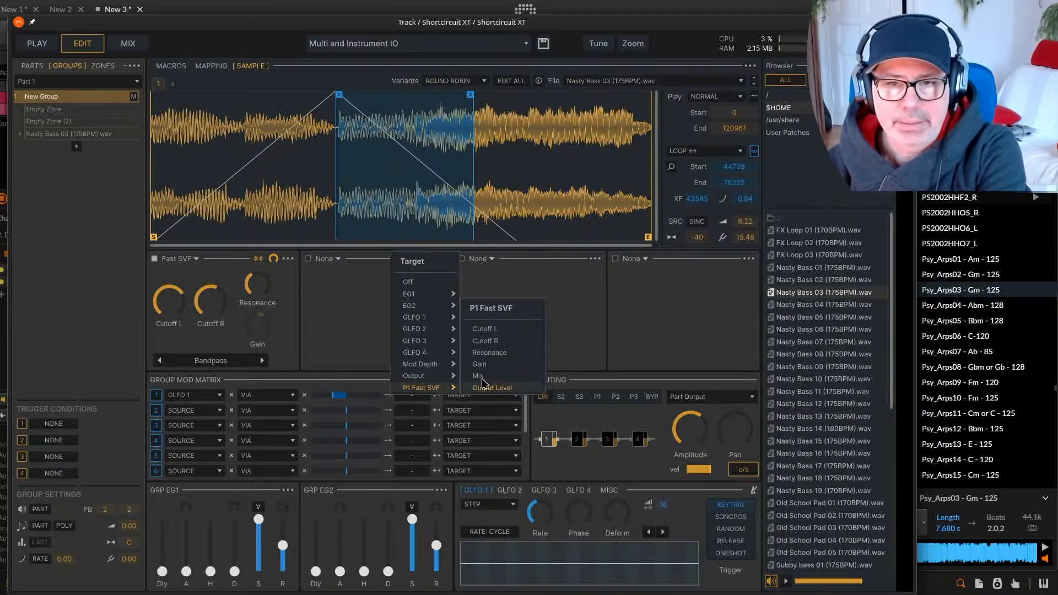
pyautogui.click(485, 329)
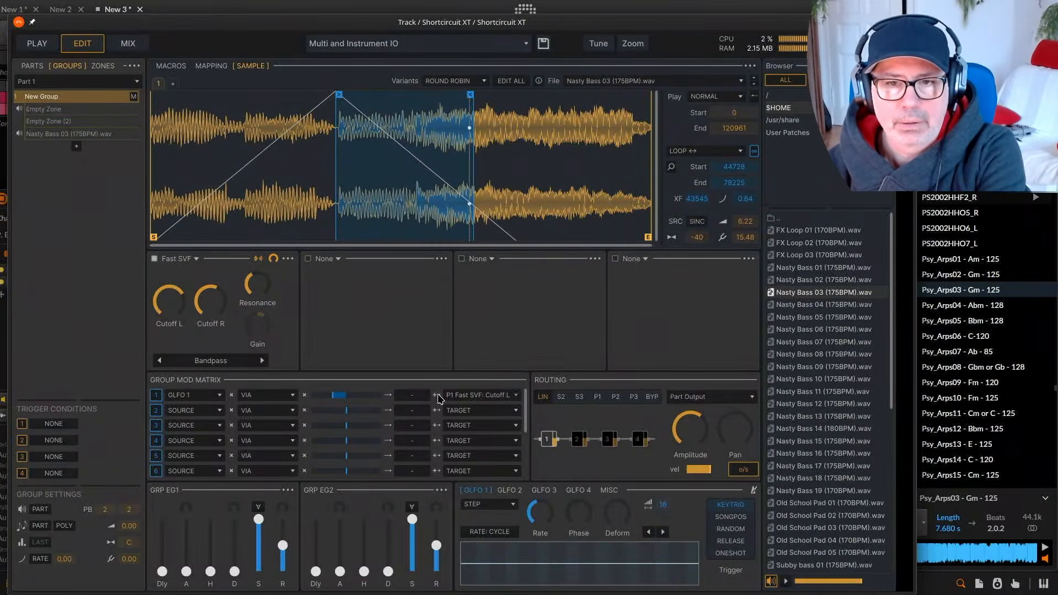
# Raise the first mod row's depth to a strongly positive amount and lower the filter's Cutoff L to about 142 Hz.
pyautogui.moveTo(339, 395); pyautogui.dragTo(368, 401)
pyautogui.click(378, 398)
pyautogui.click(414, 403)
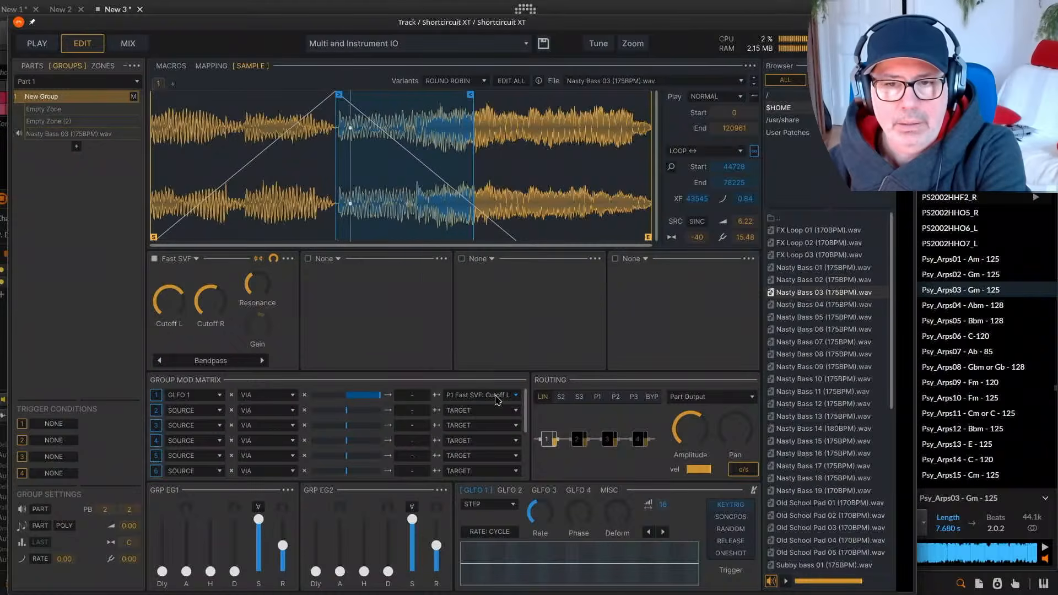
pyautogui.click(375, 396)
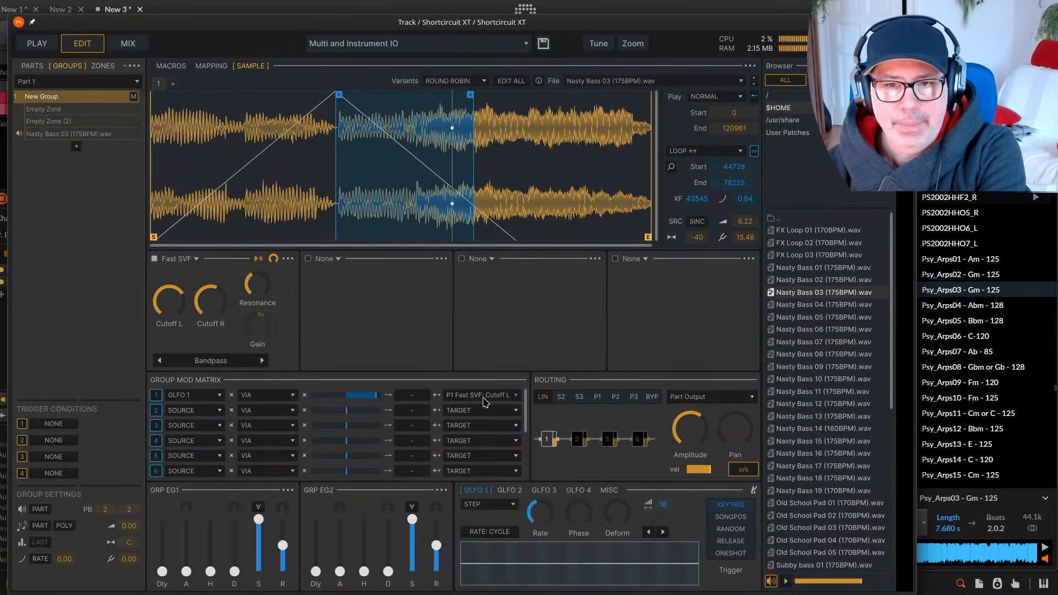
pyautogui.moveTo(183, 311); pyautogui.dragTo(186, 352)
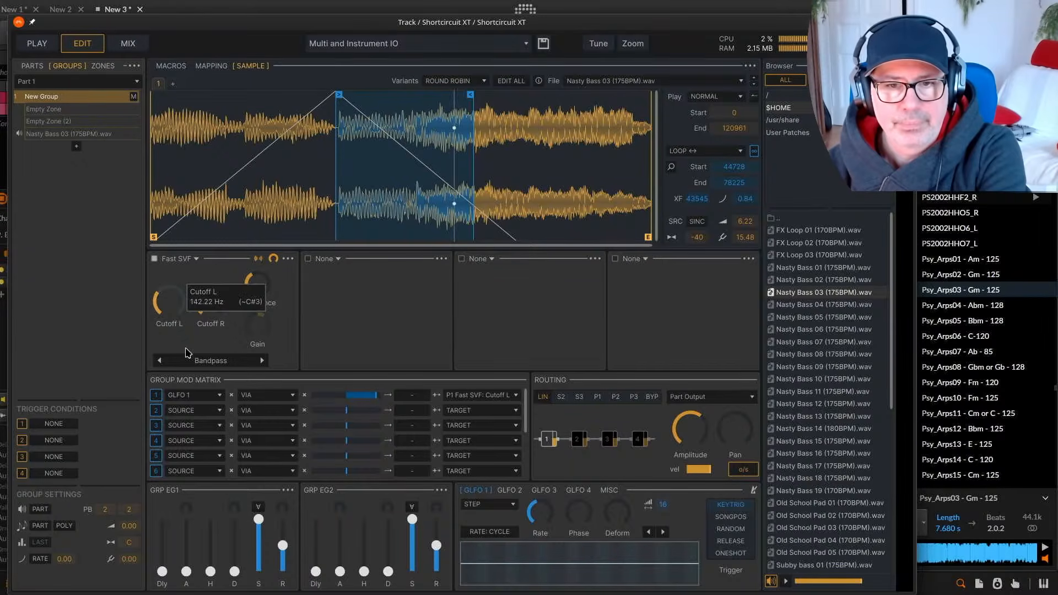
# Route GLFO 2 to Cutoff R of P1 Fast SVF with a negative depth in the second Group Mod Matrix row.
pyautogui.click(198, 411)
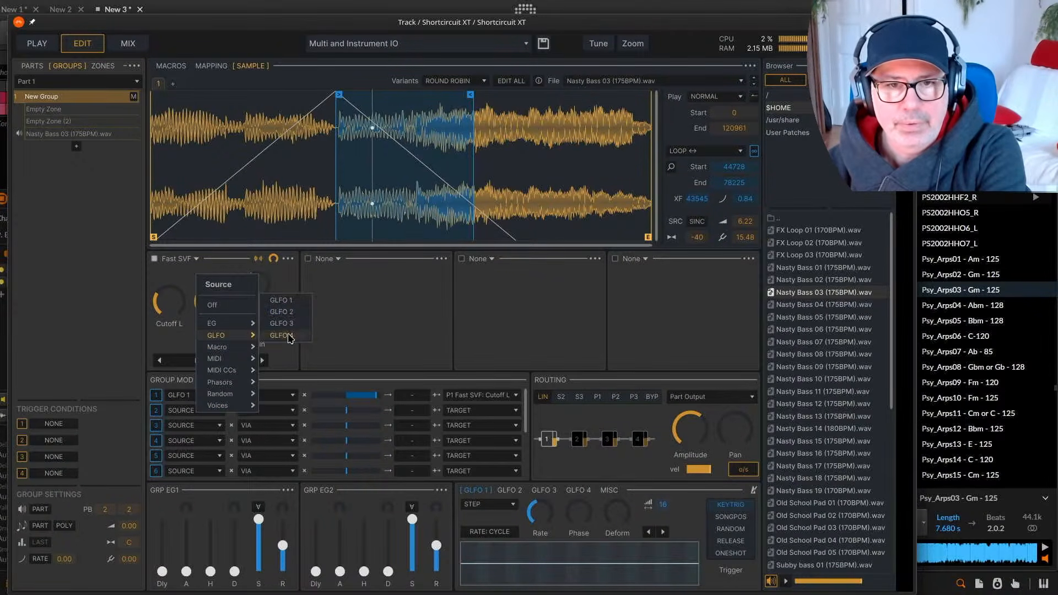
pyautogui.click(281, 320)
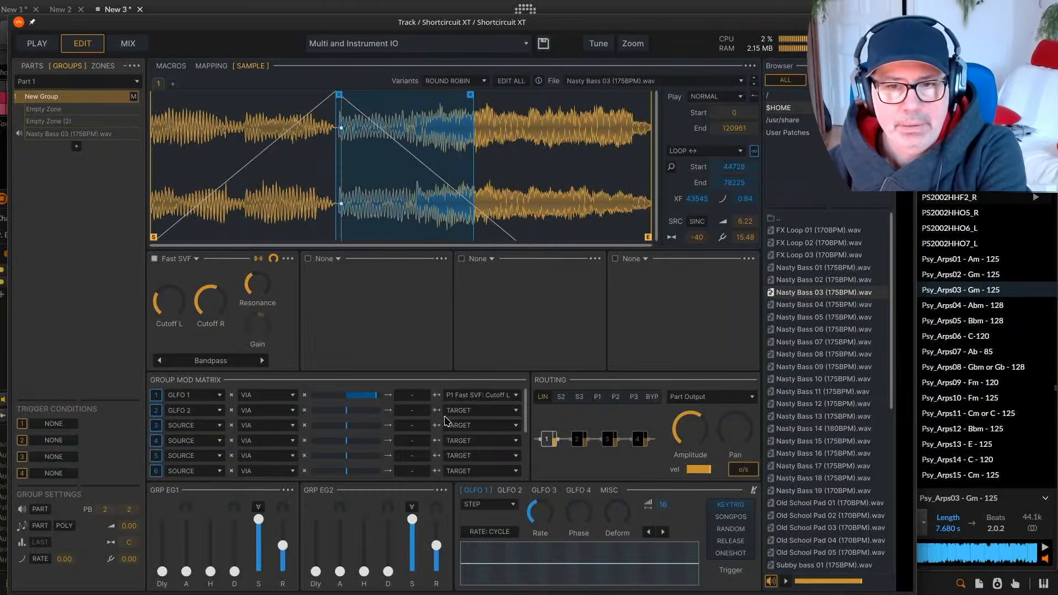
pyautogui.click(477, 416)
pyautogui.moveTo(465, 408)
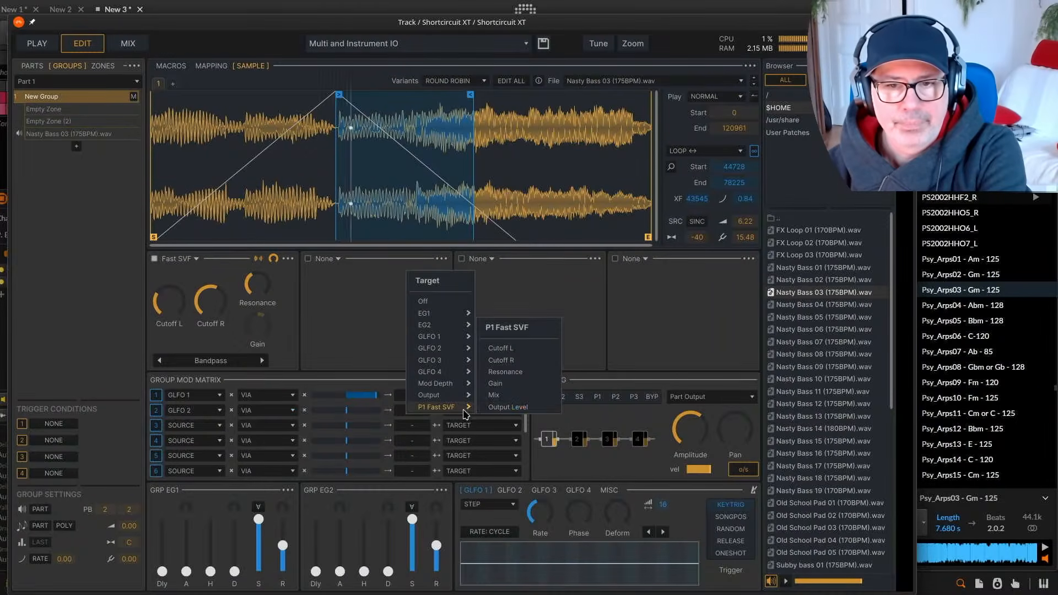
pyautogui.click(523, 361)
pyautogui.moveTo(348, 411); pyautogui.dragTo(315, 412)
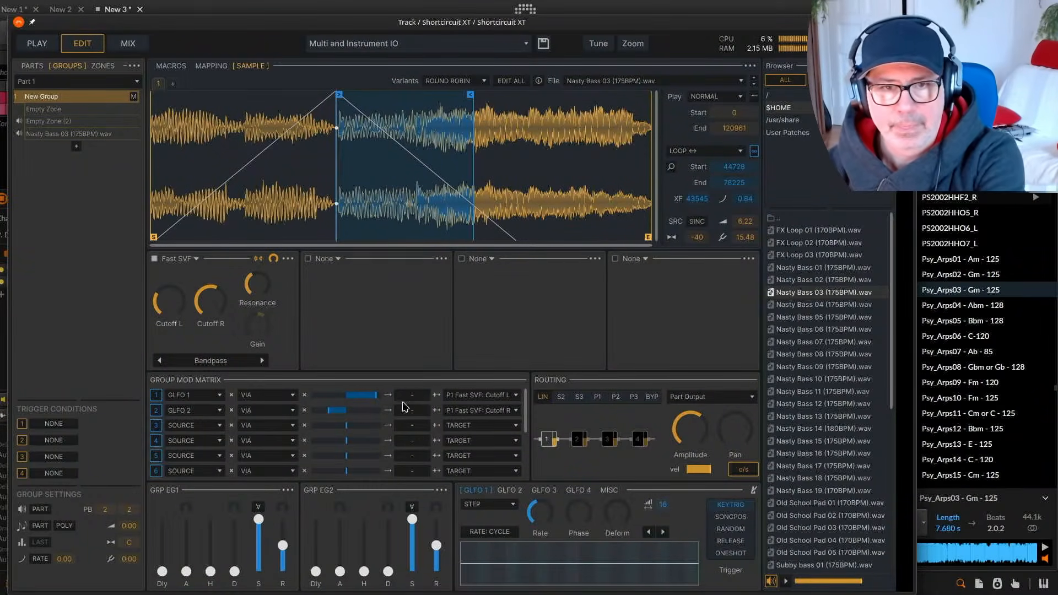
# Set the Fast SVF filter's resonance to 0 %, lower its Cutoff R and raise its Cutoff L.
pyautogui.moveTo(256, 284); pyautogui.dragTo(253, 346)
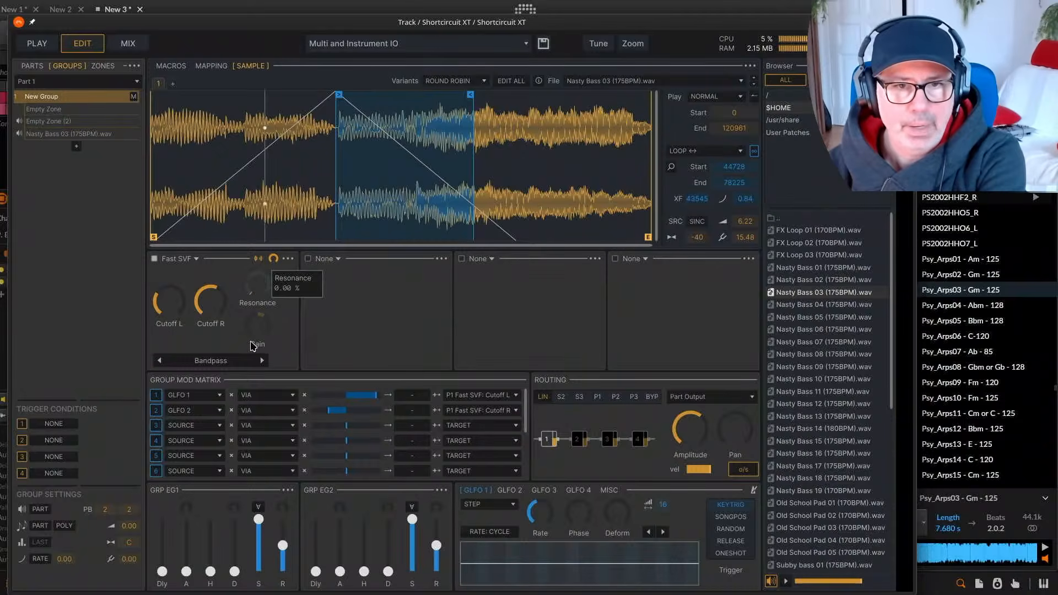
pyautogui.moveTo(177, 299); pyautogui.dragTo(224, 348)
pyautogui.moveTo(170, 308); pyautogui.dragTo(158, 270)
# Make the second mod row's depth more negative and look through its curve options.
pyautogui.moveTo(322, 412); pyautogui.dragTo(320, 412)
pyautogui.click(426, 414)
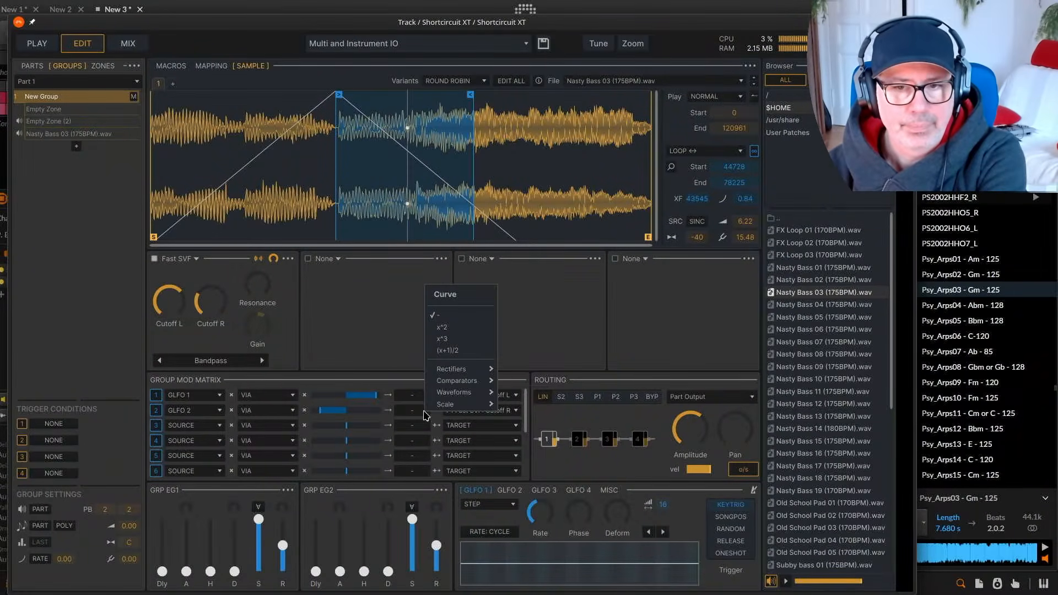
pyautogui.moveTo(452, 394)
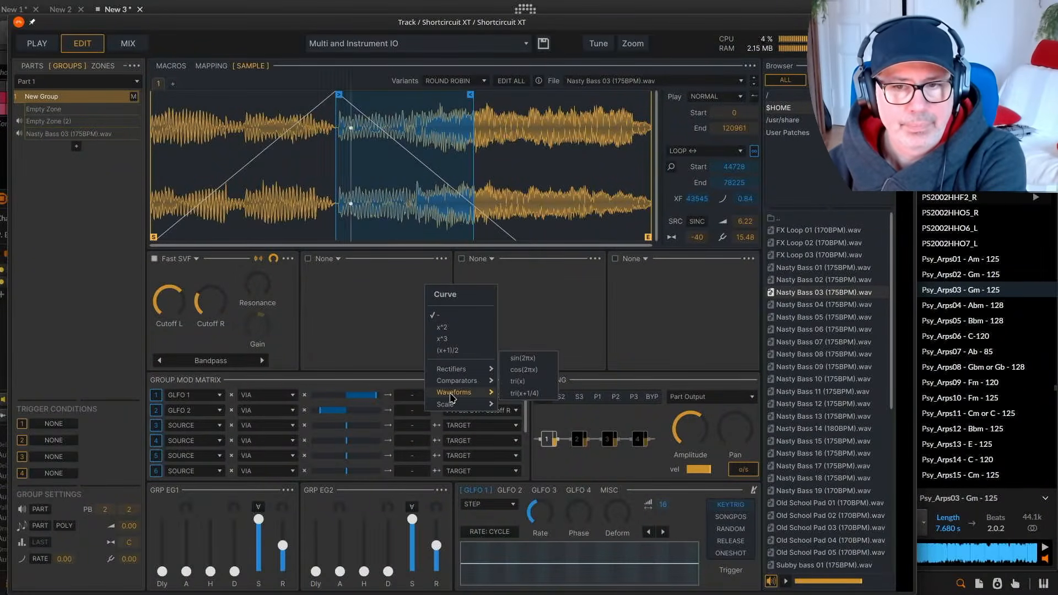
# Set the via source of the first mod row to Any Gated and of the second mod row to Voices.
pyautogui.click(287, 408)
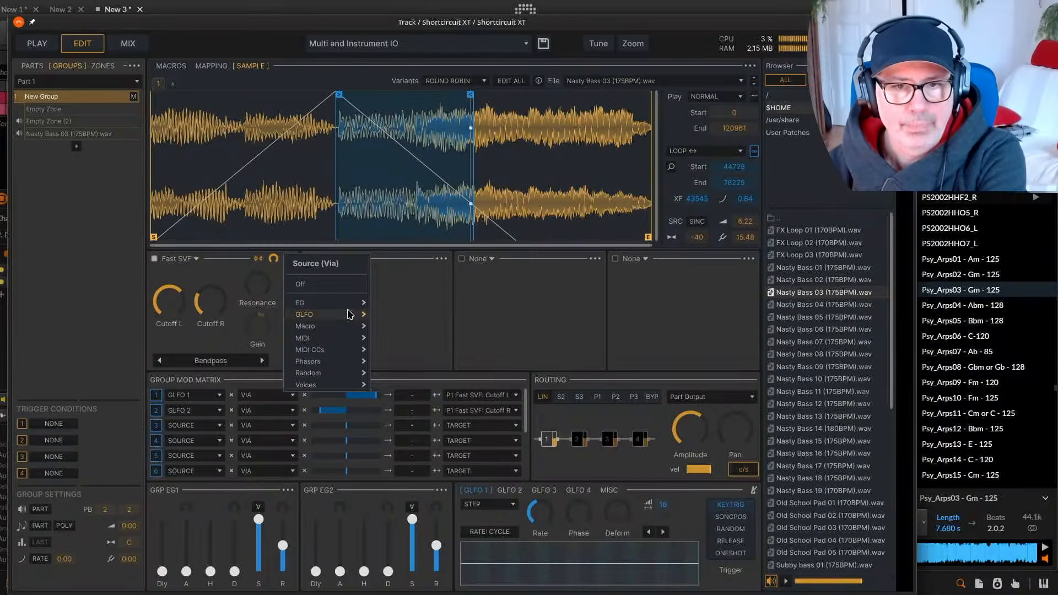
pyautogui.moveTo(355, 384)
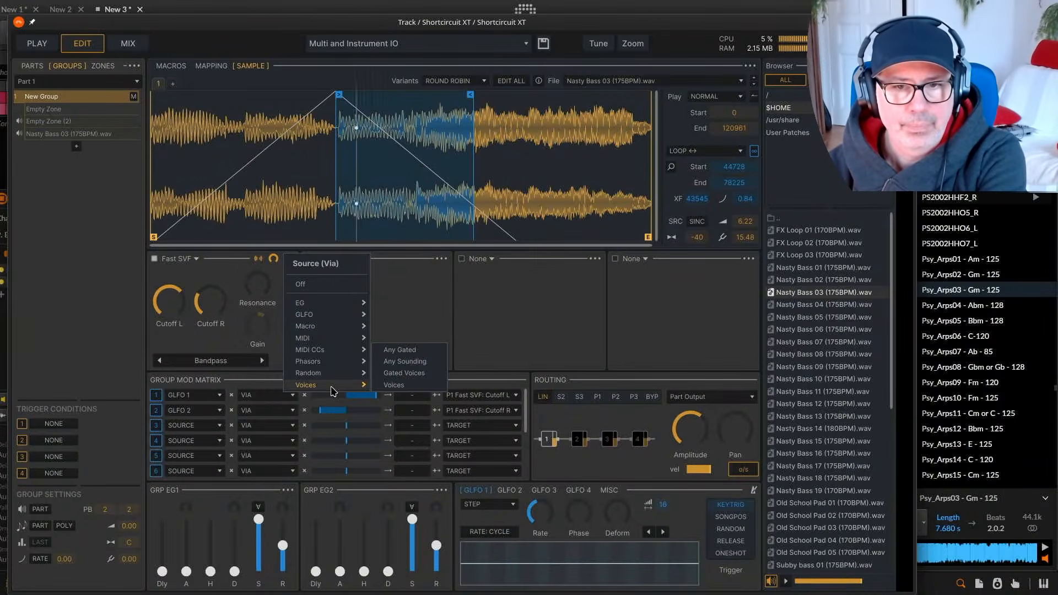
pyautogui.click(399, 349)
pyautogui.click(287, 412)
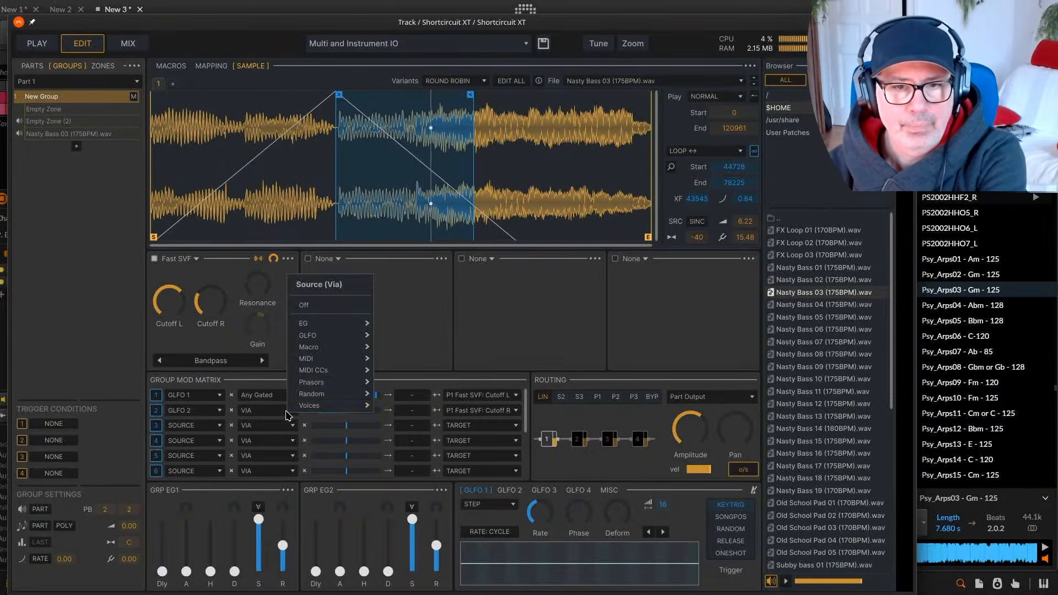
pyautogui.moveTo(347, 406)
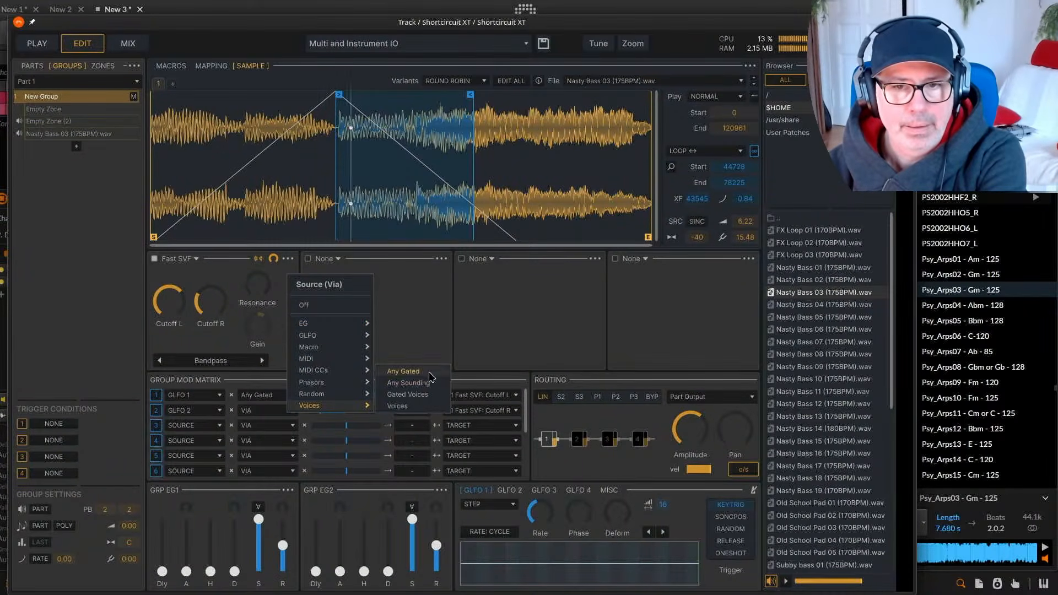
pyautogui.click(419, 406)
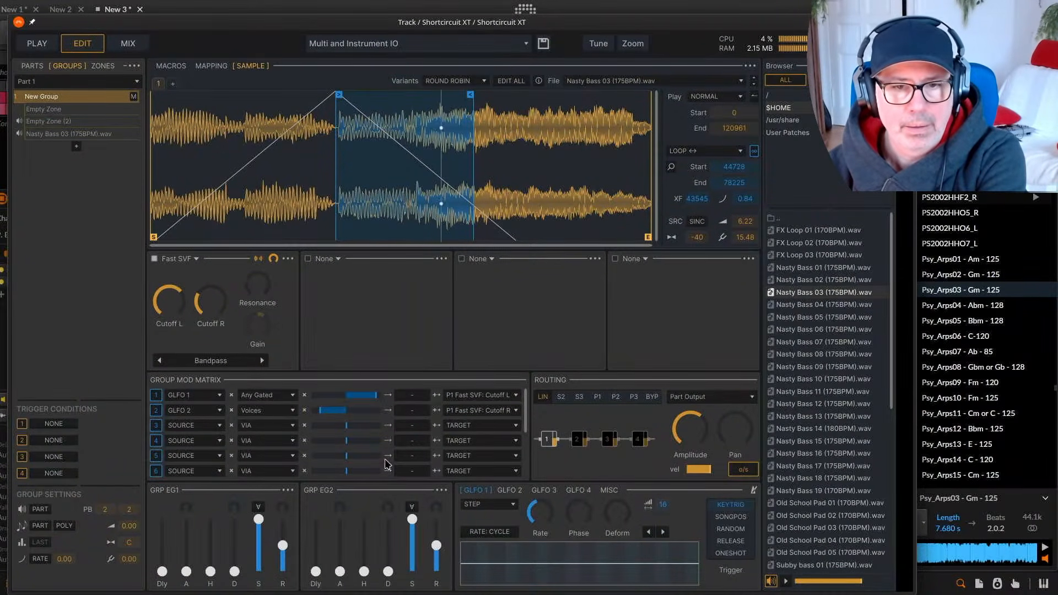
# Examine the scale and rectifier curve options for the first Group Mod Matrix row.
pyautogui.click(441, 411)
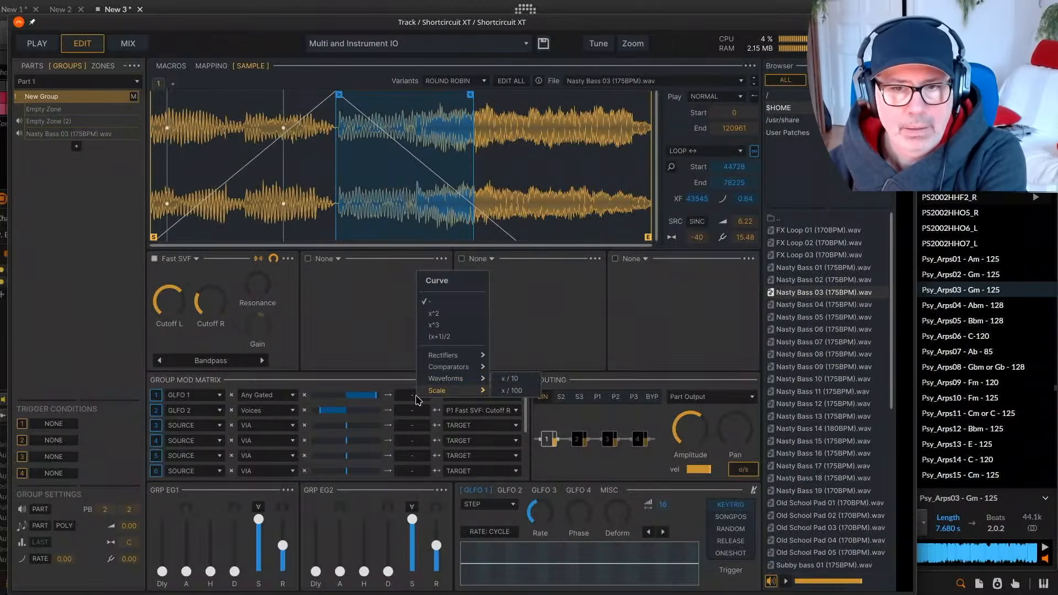
pyautogui.moveTo(458, 391)
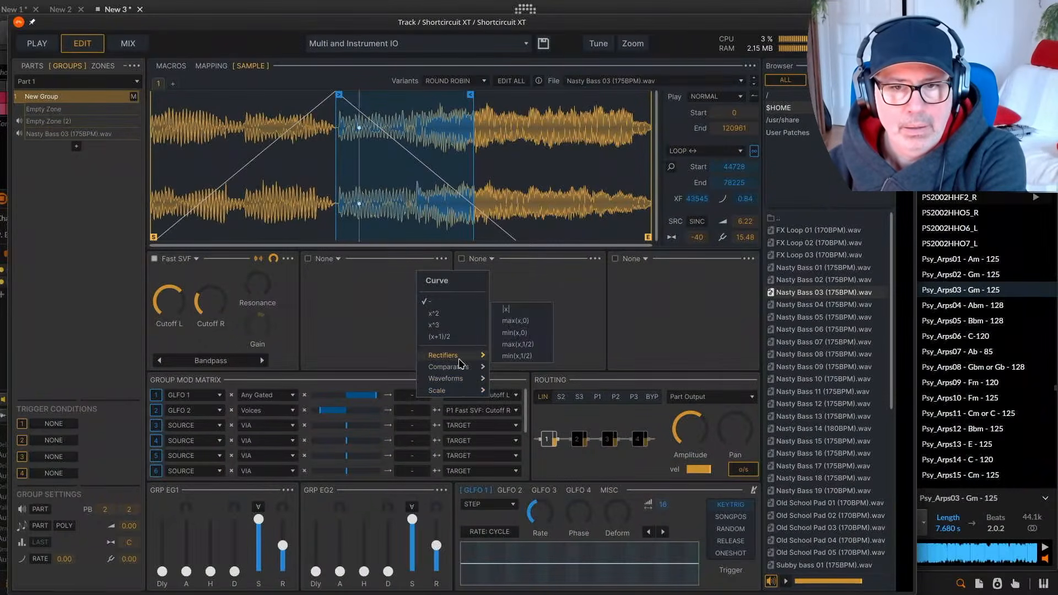
pyautogui.click(378, 322)
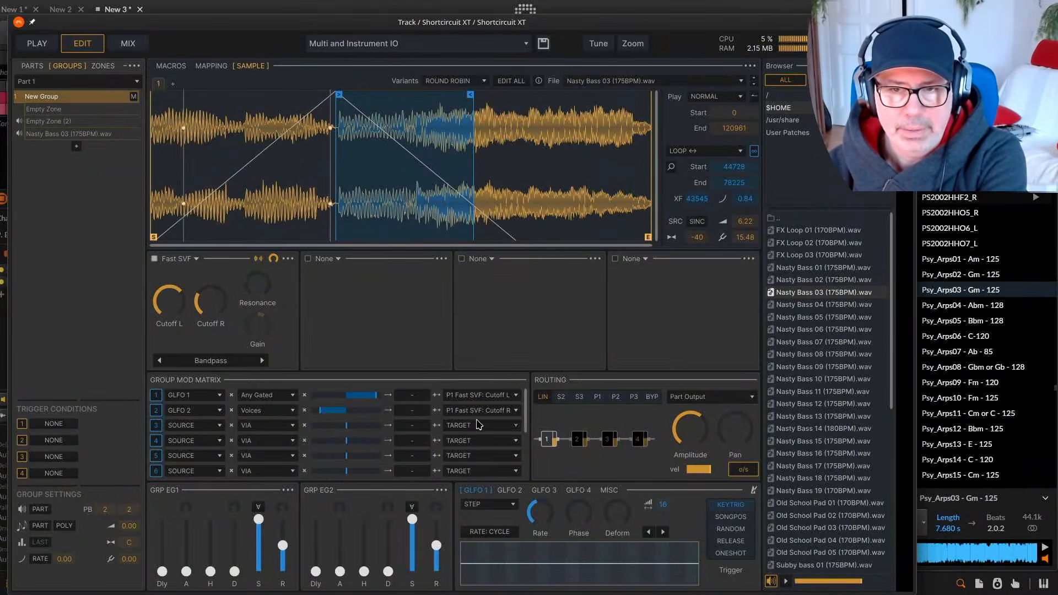
pyautogui.moveTo(326, 415)
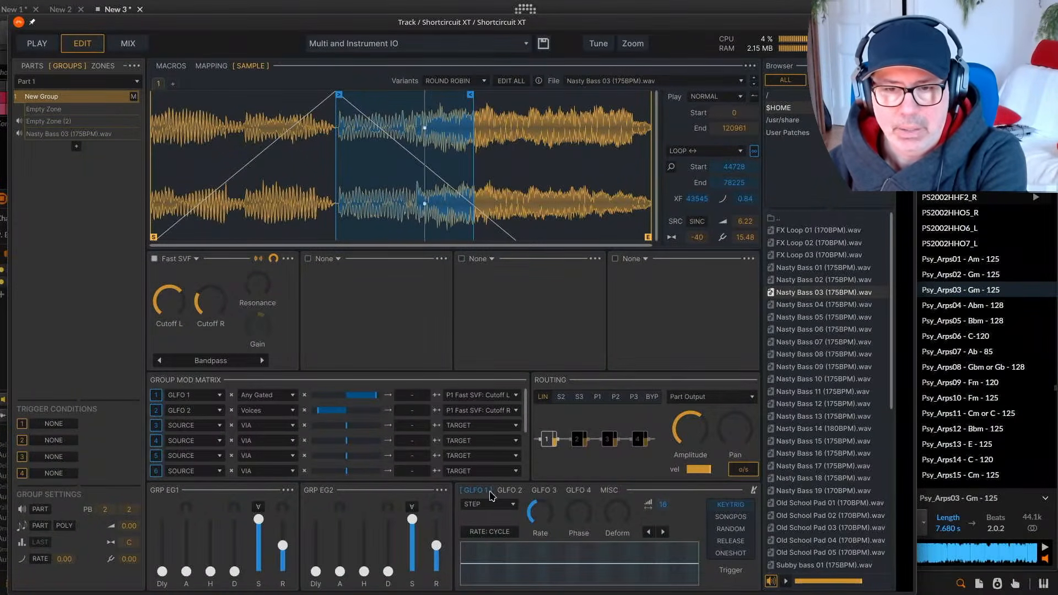
# Set the modulator shape of GLFO 1 and GLFO 2 to the Sine curve.
pyautogui.click(512, 505)
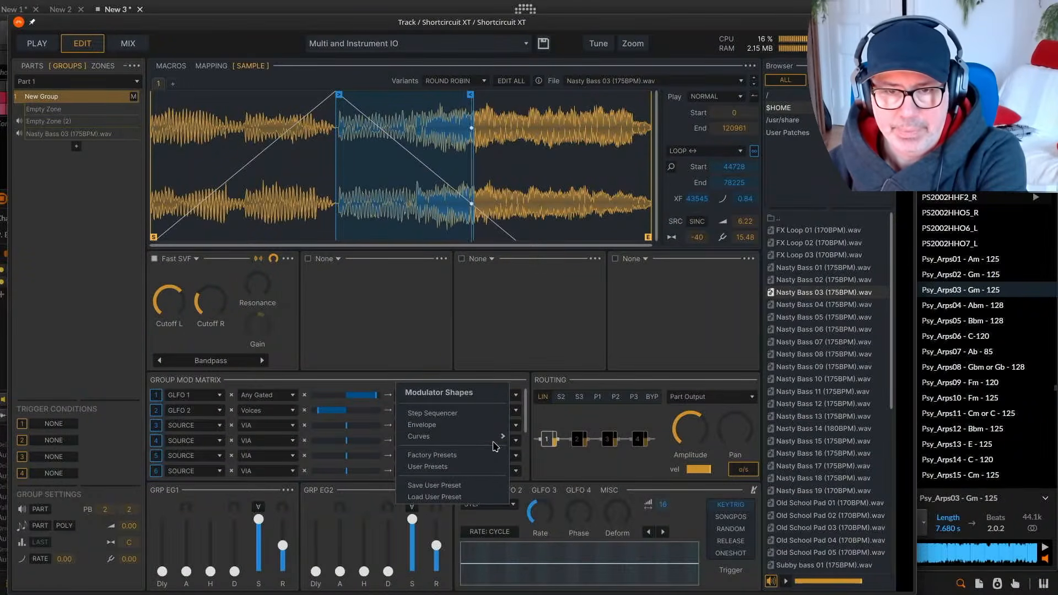
pyautogui.moveTo(492, 441)
pyautogui.click(529, 367)
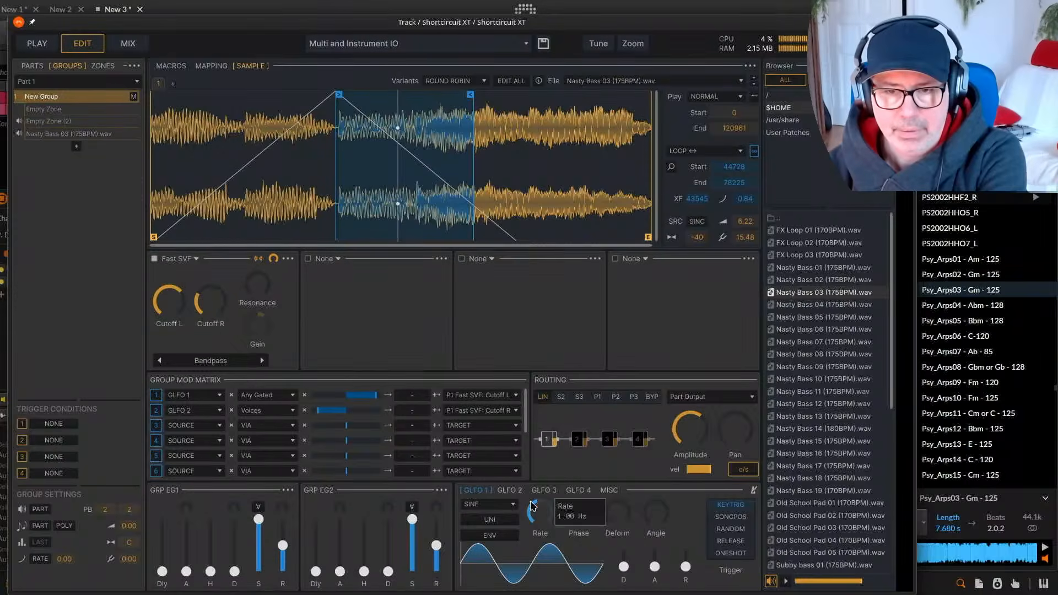
pyautogui.click(509, 490)
pyautogui.click(509, 510)
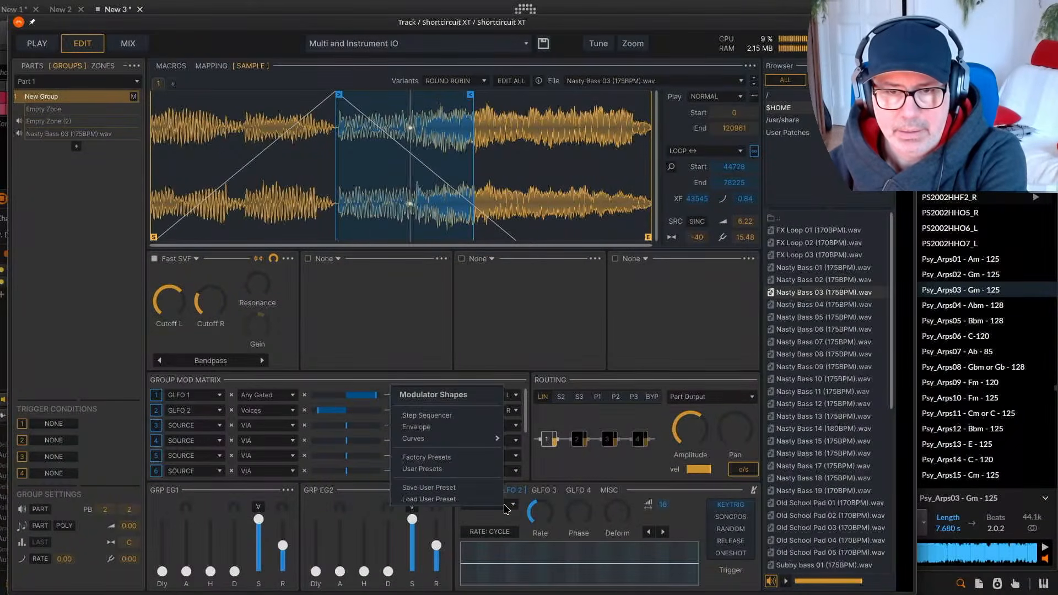
pyautogui.moveTo(472, 438)
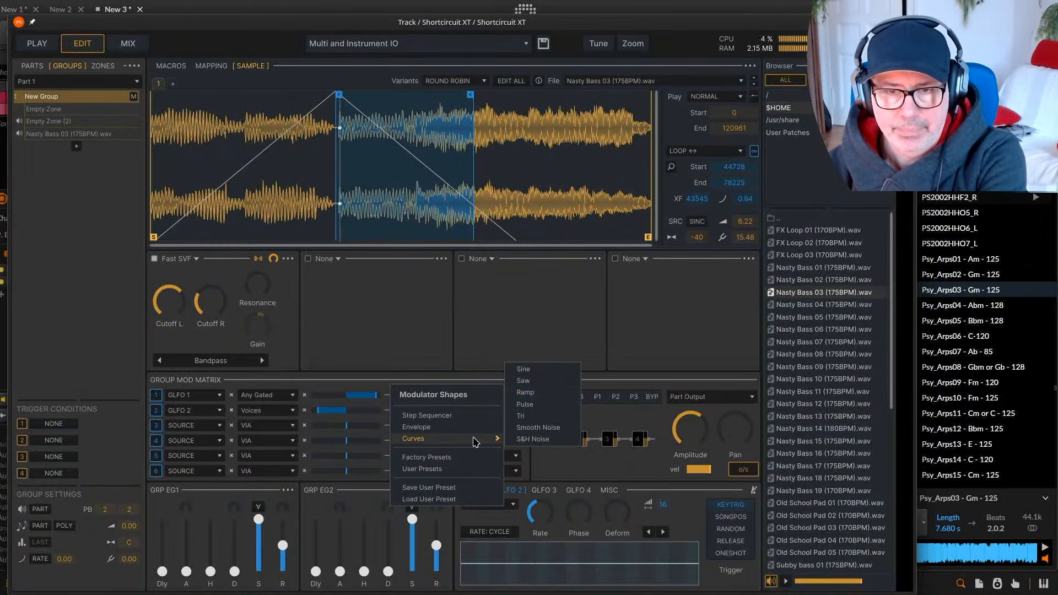
pyautogui.click(536, 375)
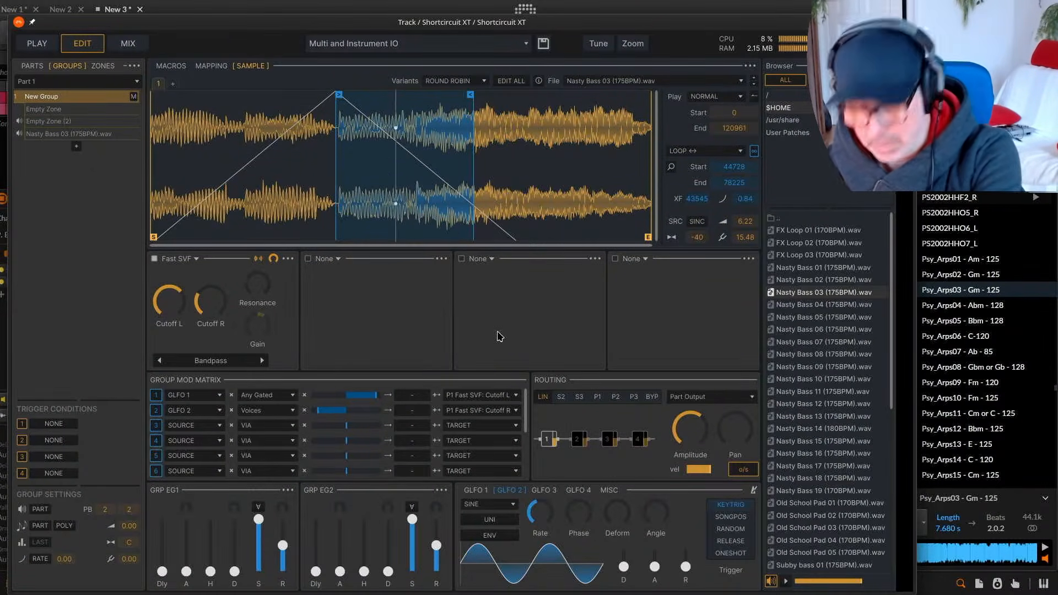
pyautogui.press('XF86AudioRaiseVolume')
pyautogui.press('XF86AudioRaiseVolume')
pyautogui.press('XF86AudioRaiseVolume')
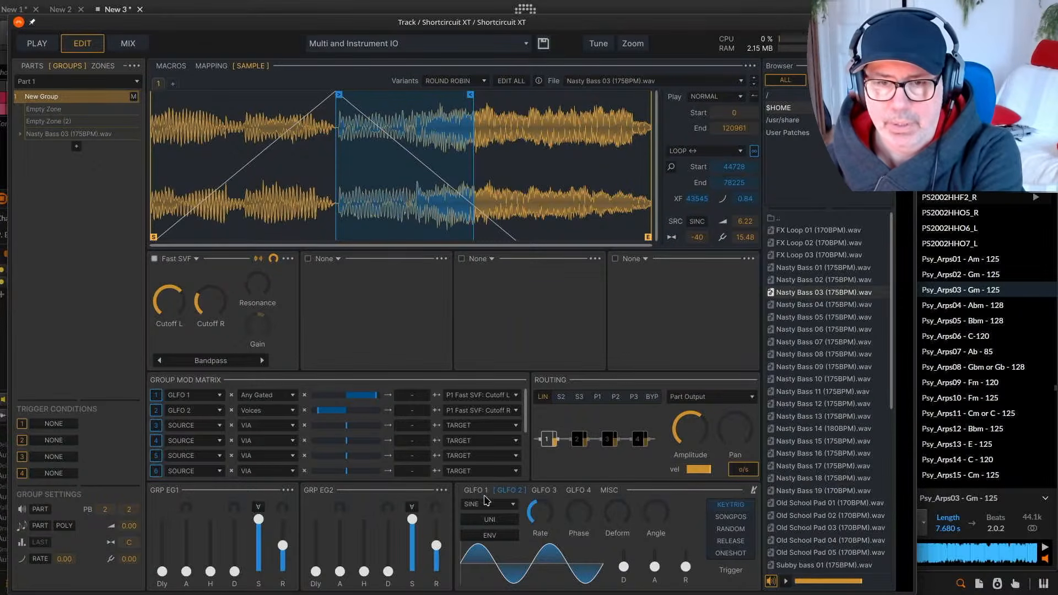
# Look over the GLFO 3 and MISC modulators and try the S2, S3, P1, P2, P3 and BYP routings before restoring LIN.
pyautogui.click(544, 491)
pyautogui.click(605, 492)
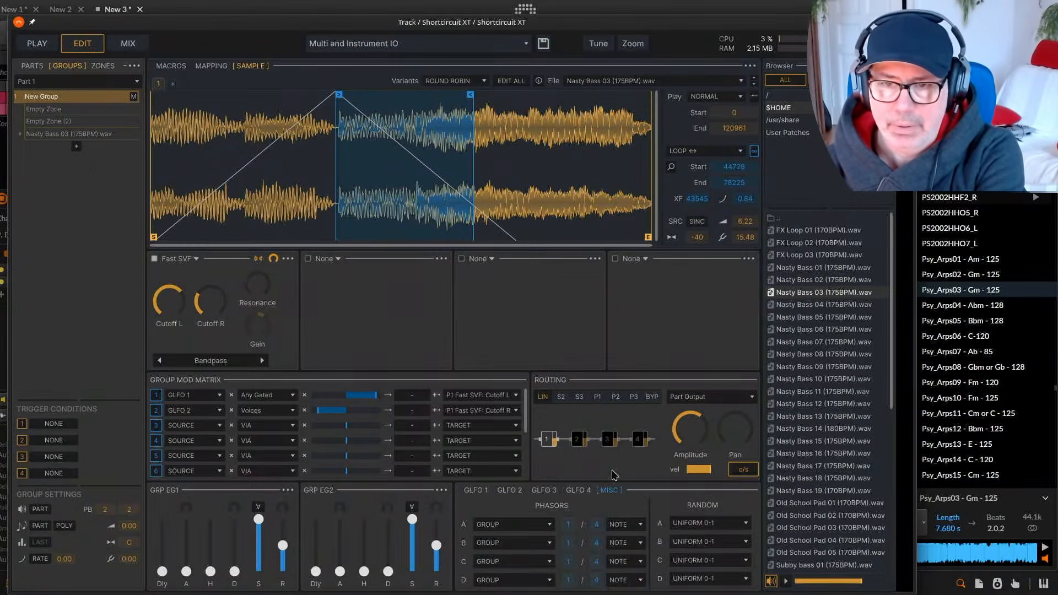
pyautogui.click(561, 397)
pyautogui.click(578, 396)
pyautogui.click(597, 397)
pyautogui.click(616, 396)
pyautogui.click(633, 397)
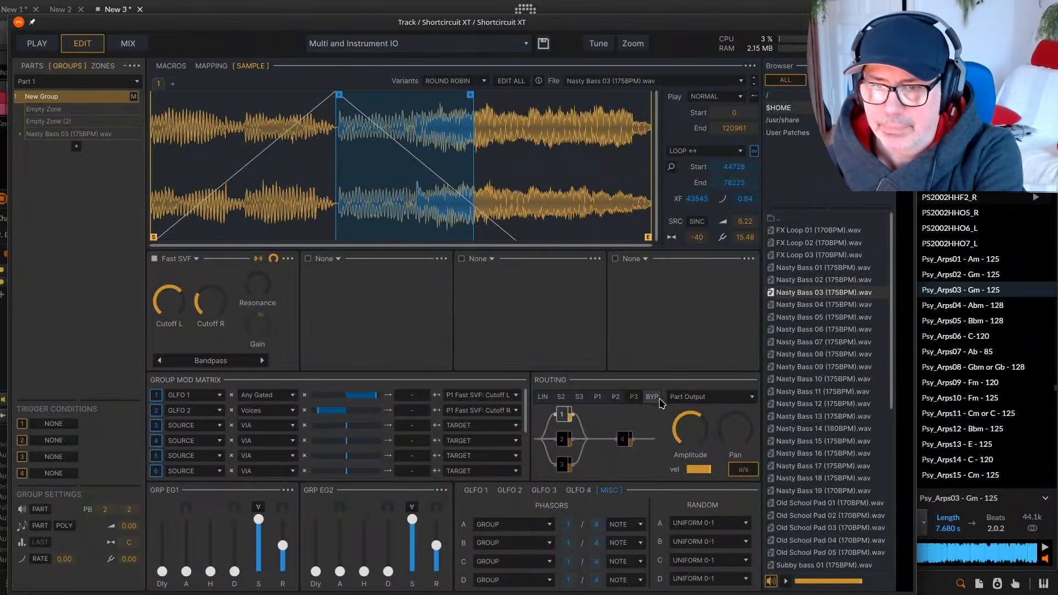
pyautogui.click(652, 398)
pyautogui.click(543, 397)
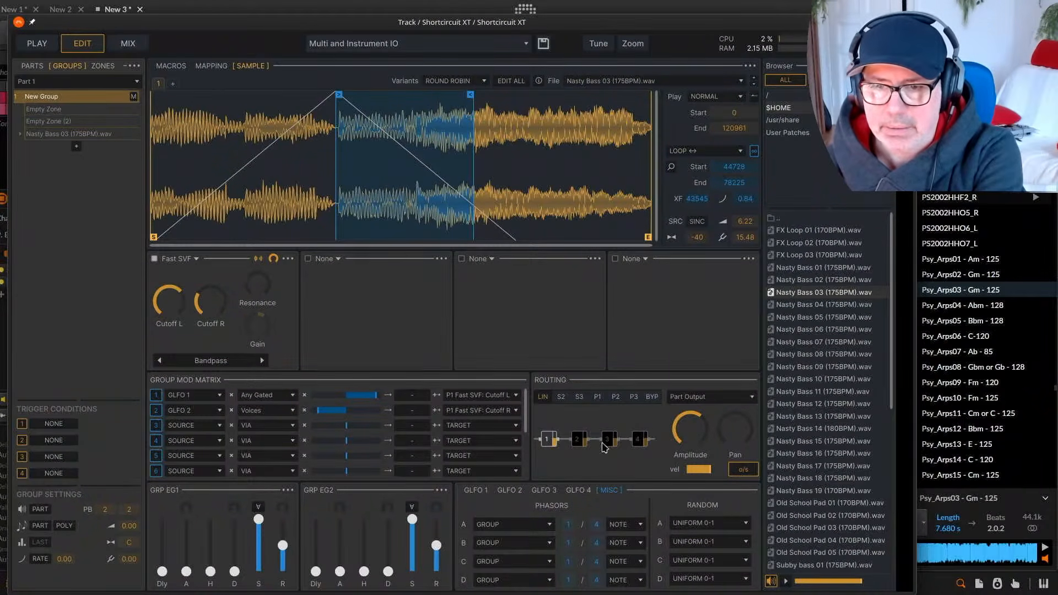
# Set the group's output amplitude to 6.62 dB and try a pan of 76 % before resetting it to center.
pyautogui.moveTo(696, 431)
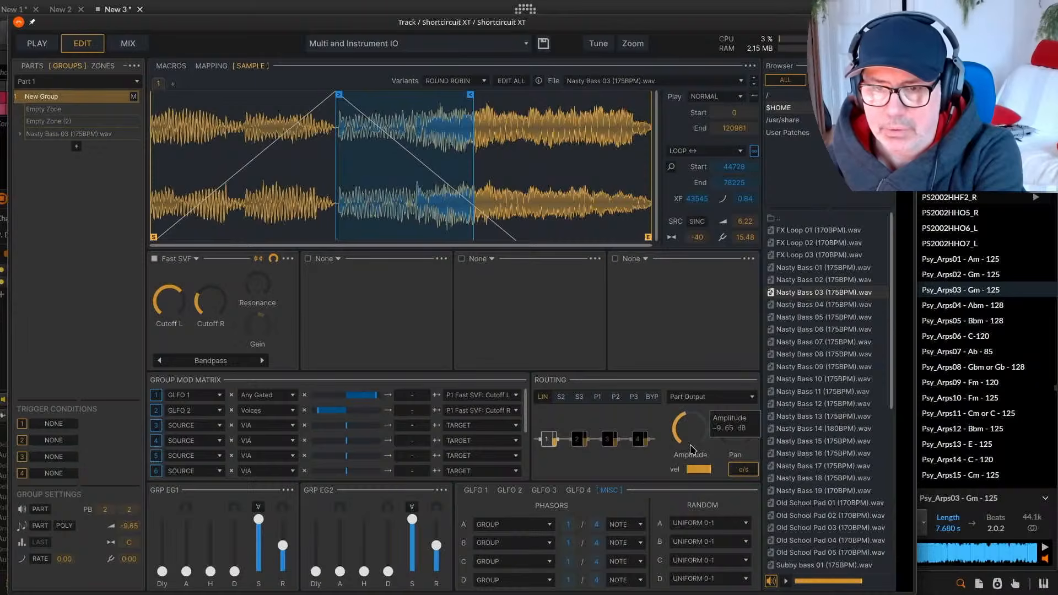
pyautogui.moveTo(692, 449); pyautogui.dragTo(740, 393)
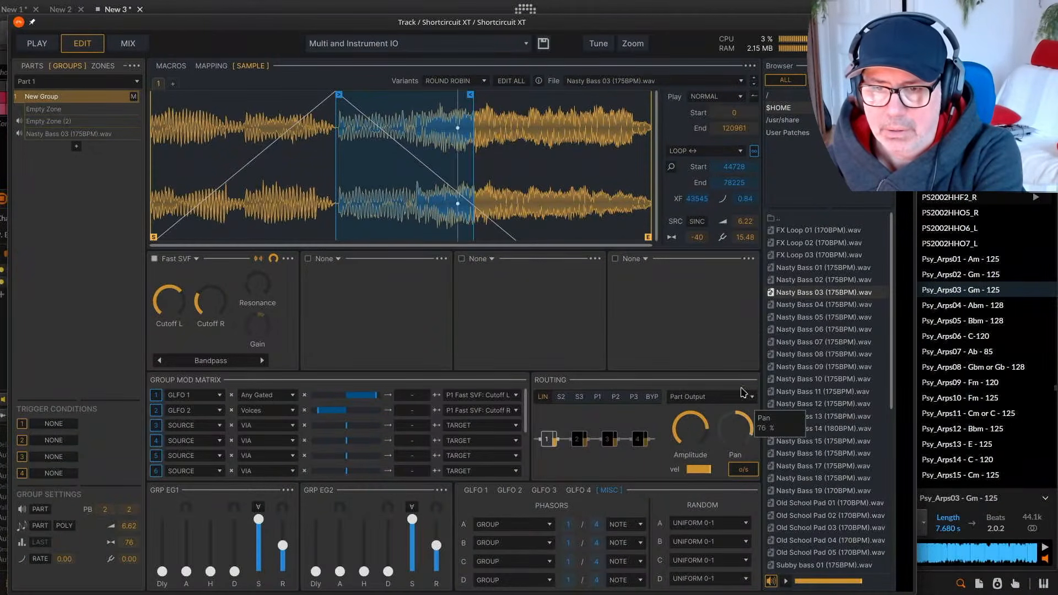
pyautogui.doubleClick(736, 428)
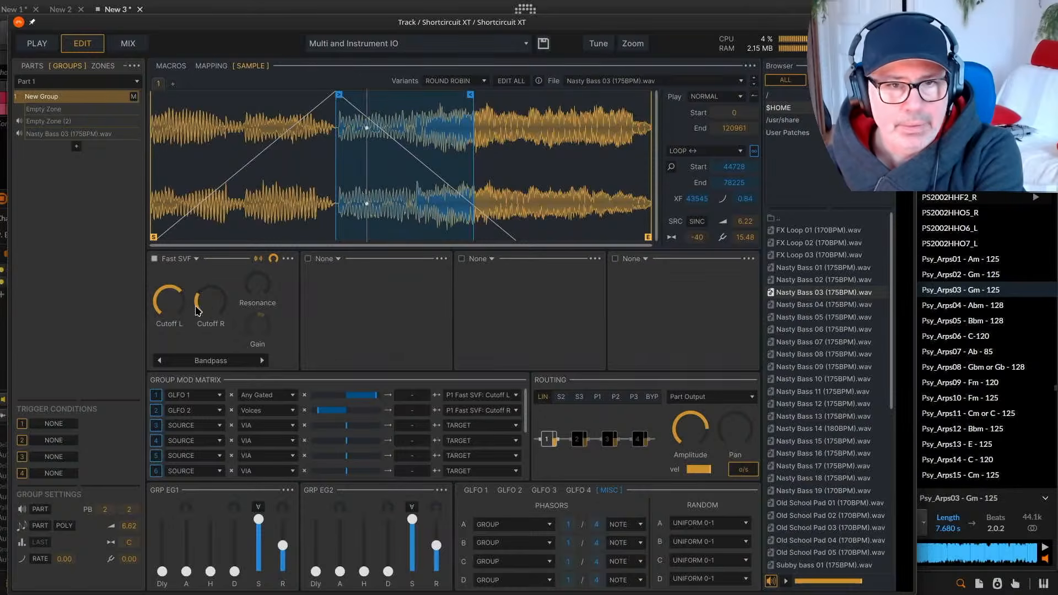
# Raise the Fast SVF filter's Cutoff R and resonance, and reduce its mix.
pyautogui.moveTo(257, 286); pyautogui.dragTo(247, 247)
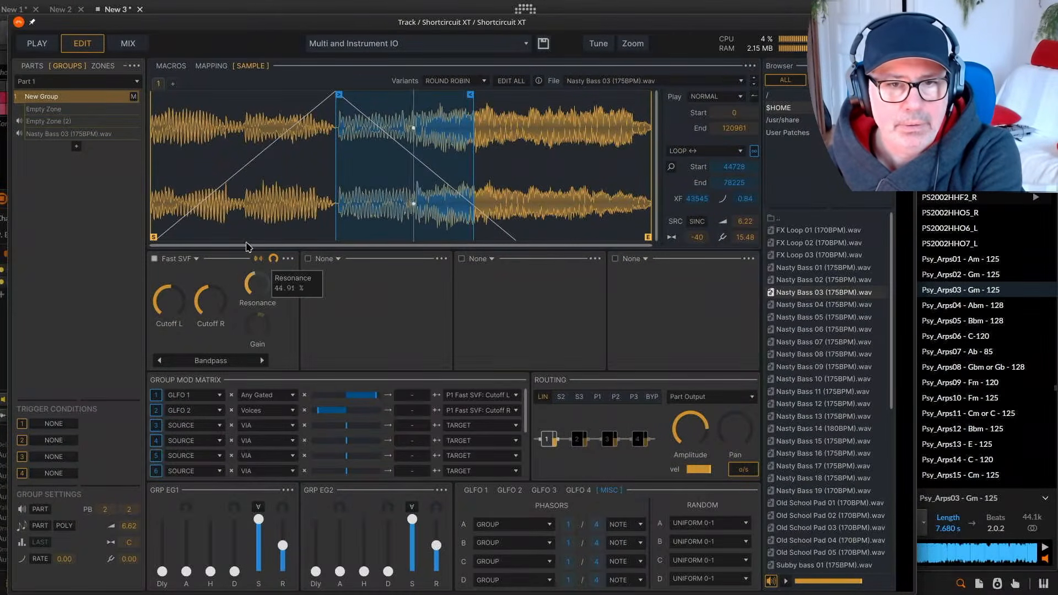
pyautogui.moveTo(259, 328)
pyautogui.mouseDown()
pyautogui.moveTo(262, 310)
pyautogui.moveTo(261, 345)
pyautogui.mouseUp()
pyautogui.moveTo(275, 259); pyautogui.dragTo(291, 373)
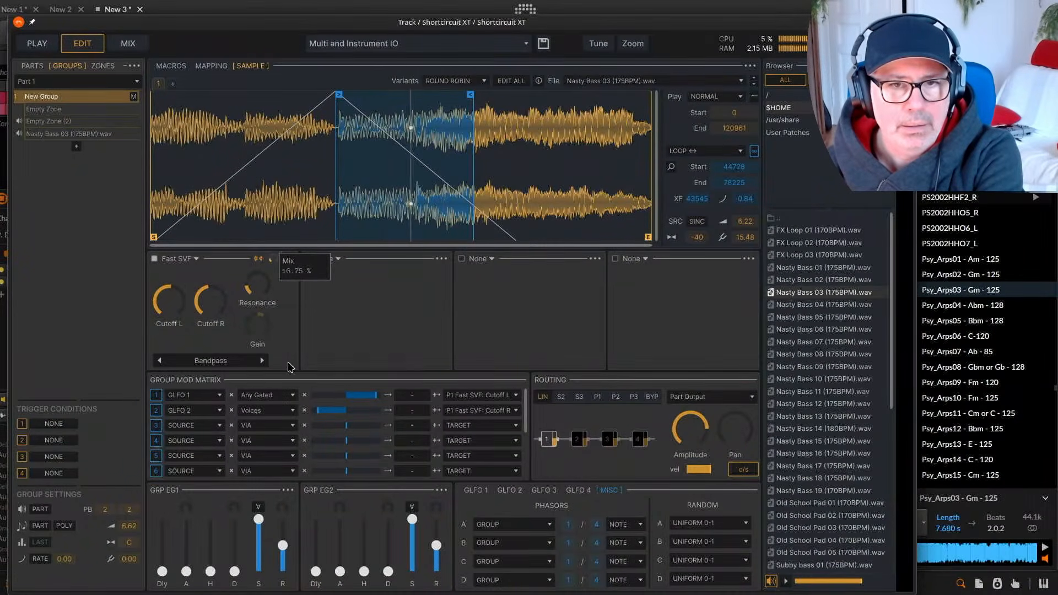
pyautogui.moveTo(289, 338); pyautogui.dragTo(297, 321)
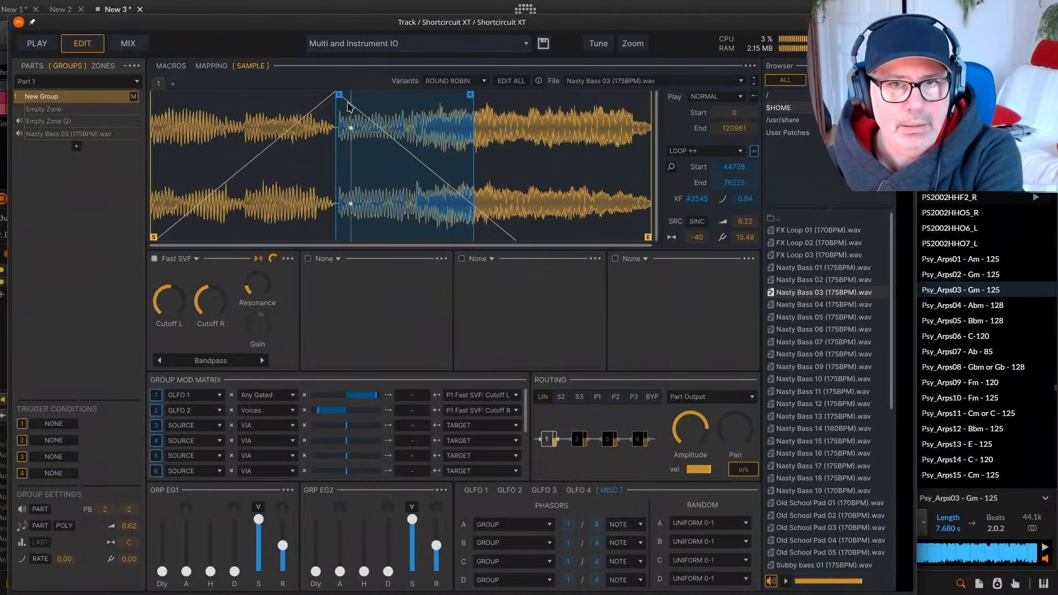
# Extend the Nasty Bass 03 loop region so it starts at 22131 and ends at 114115.
pyautogui.moveTo(341, 98); pyautogui.dragTo(247, 98)
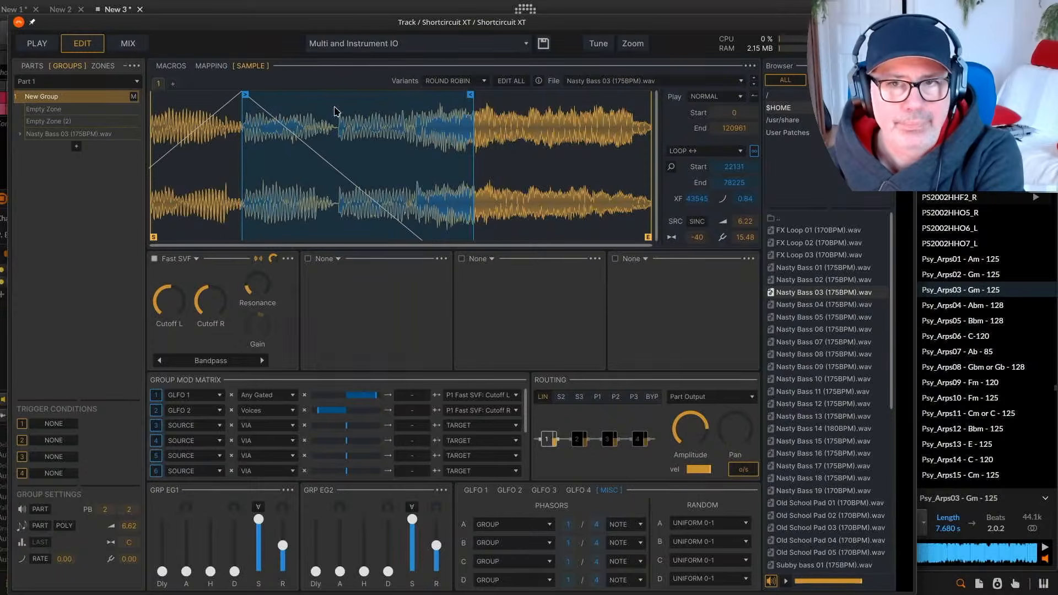
pyautogui.moveTo(467, 97); pyautogui.dragTo(618, 97)
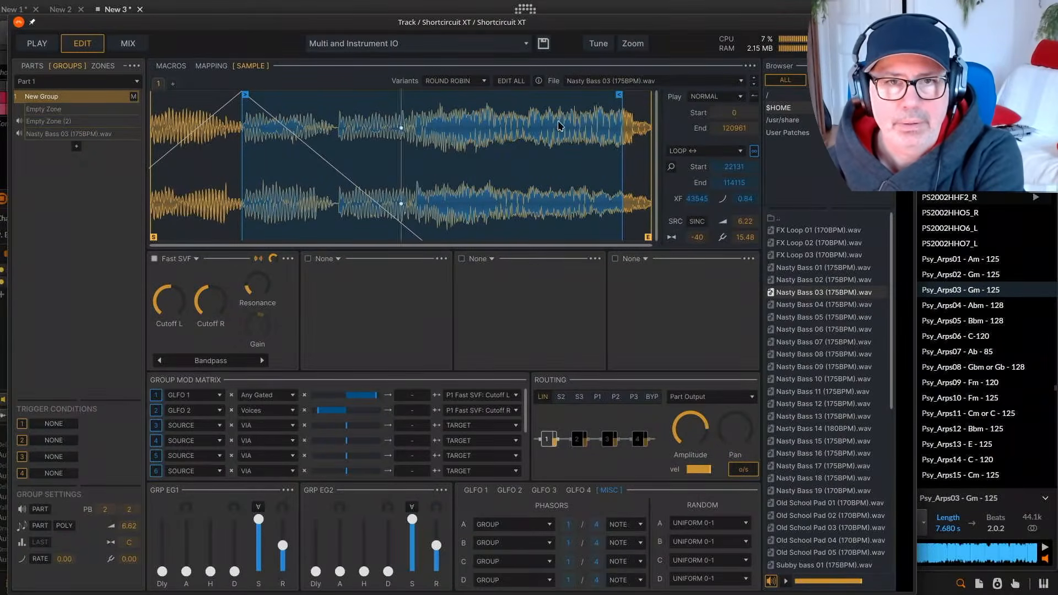
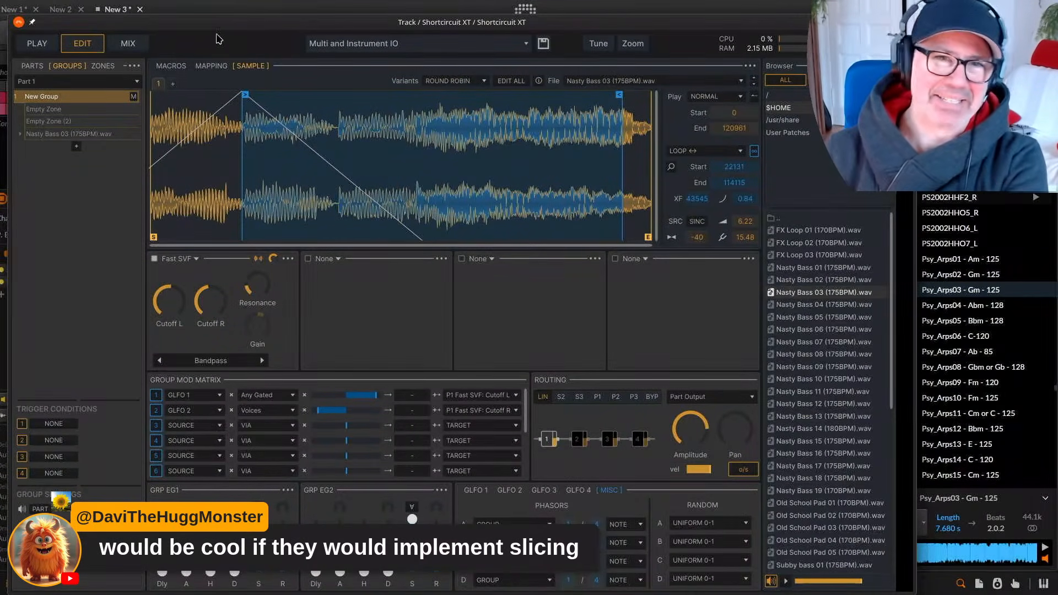
pyautogui.moveTo(230, 29); pyautogui.dragTo(229, 266)
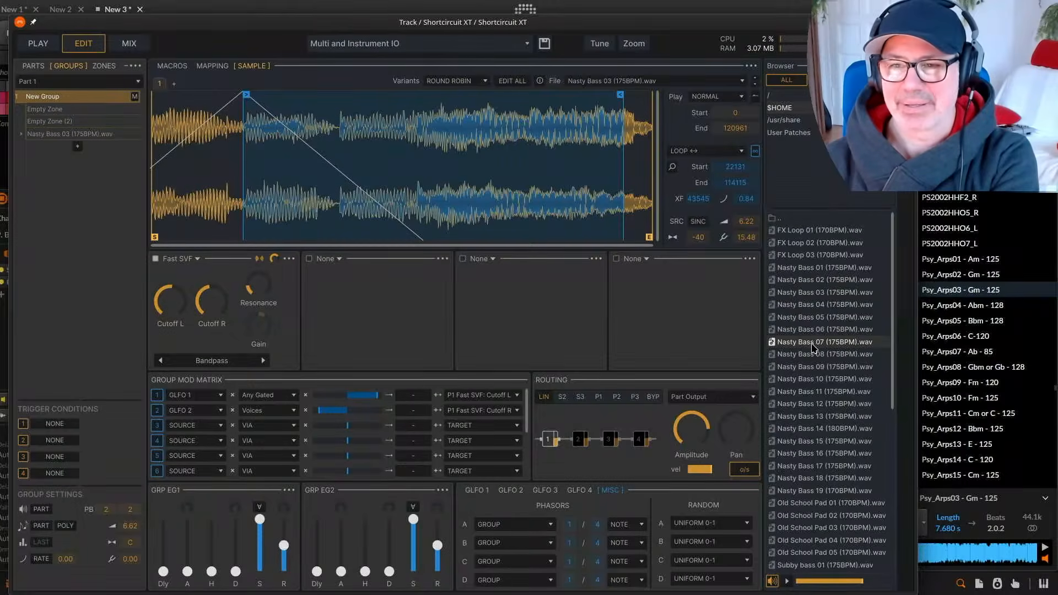
# Load Nasty Bass 09 (175BPM).wav from the browser into the group several times.
pyautogui.doubleClick(809, 373)
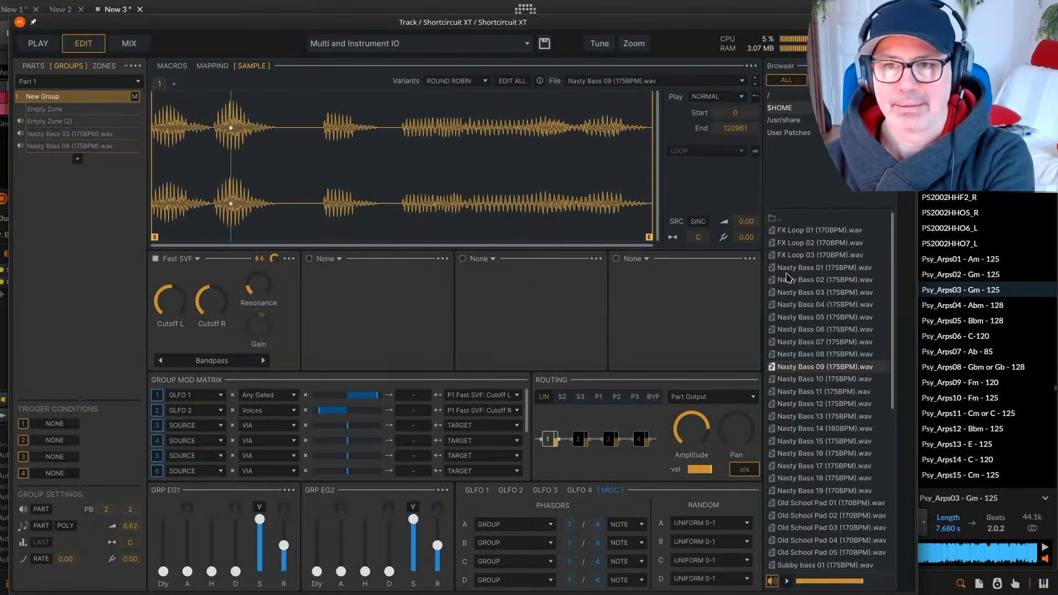
pyautogui.moveTo(810, 373); pyautogui.dragTo(408, 156)
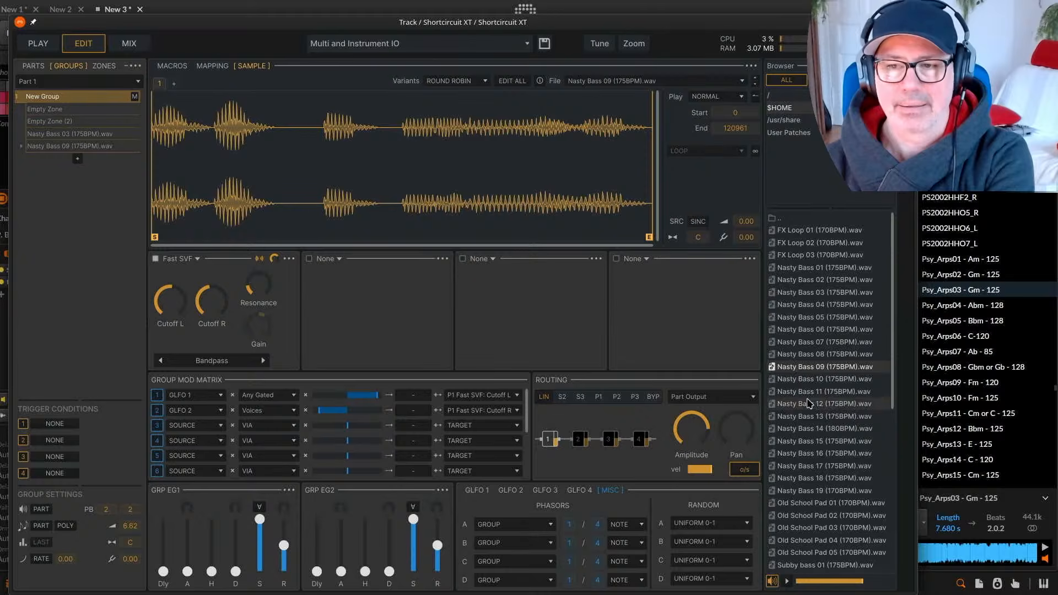
pyautogui.doubleClick(793, 364)
pyautogui.doubleClick(792, 363)
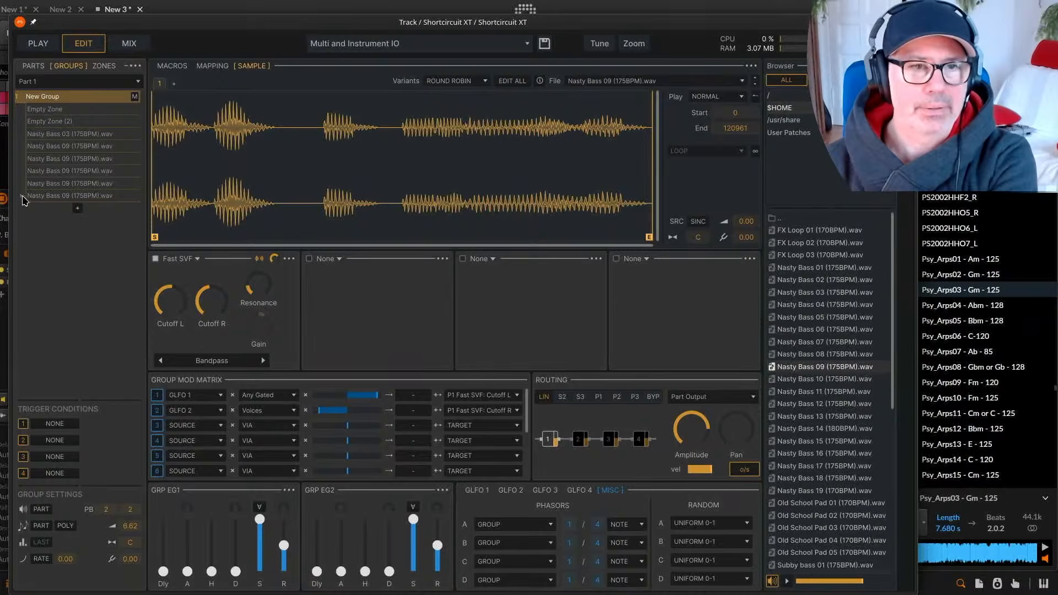
# Delete all five Nasty Bass 09 (175BPM).wav zones from the group.
pyautogui.rightClick(39, 200)
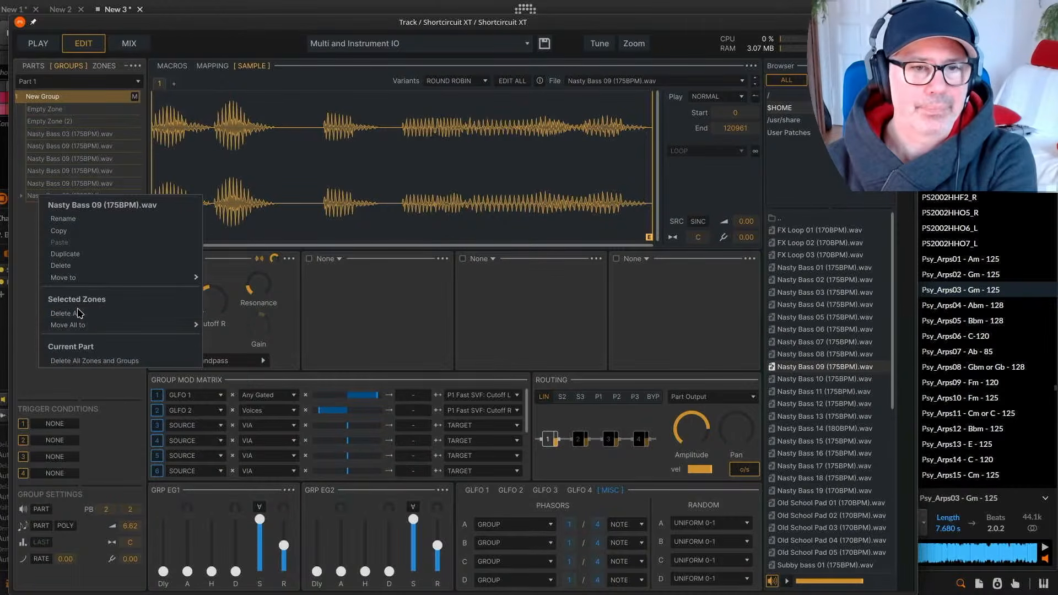
pyautogui.click(61, 265)
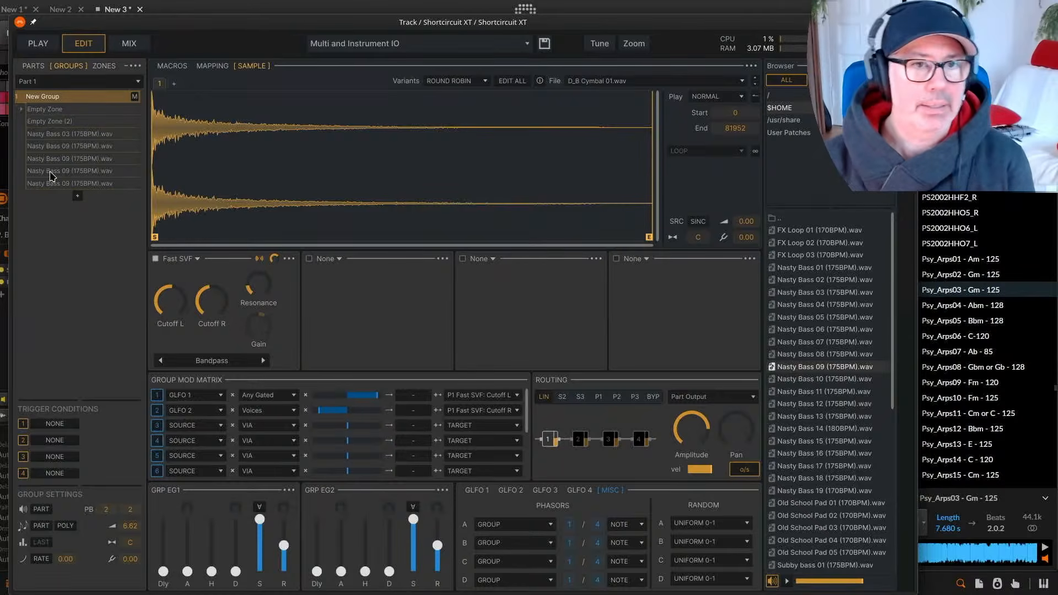
pyautogui.rightClick(45, 154)
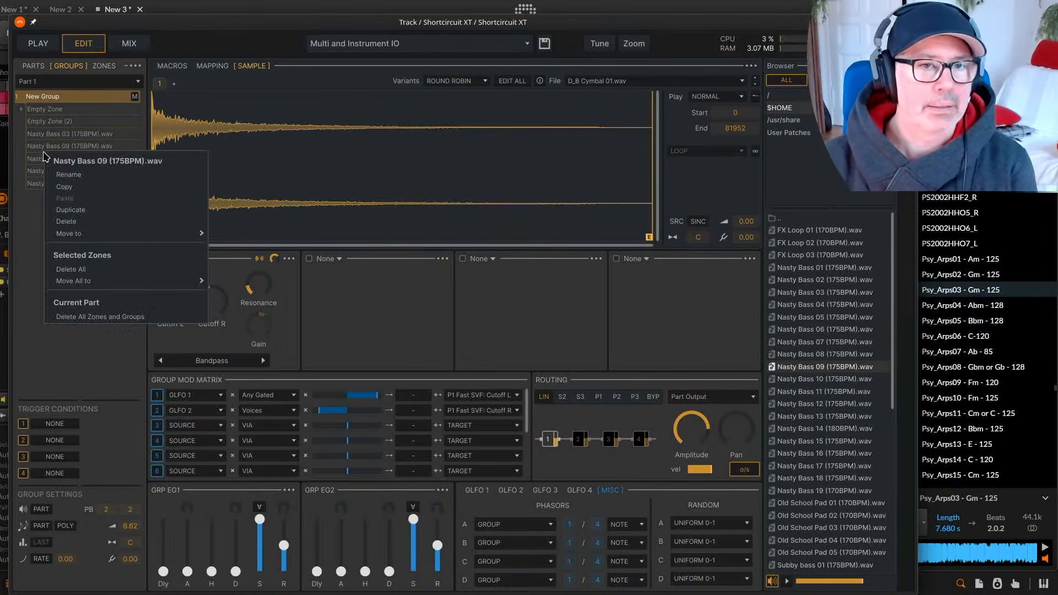
pyautogui.click(88, 227)
pyautogui.rightClick(71, 157)
pyautogui.click(97, 223)
pyautogui.rightClick(69, 144)
pyautogui.click(90, 215)
pyautogui.rightClick(70, 143)
pyautogui.click(95, 211)
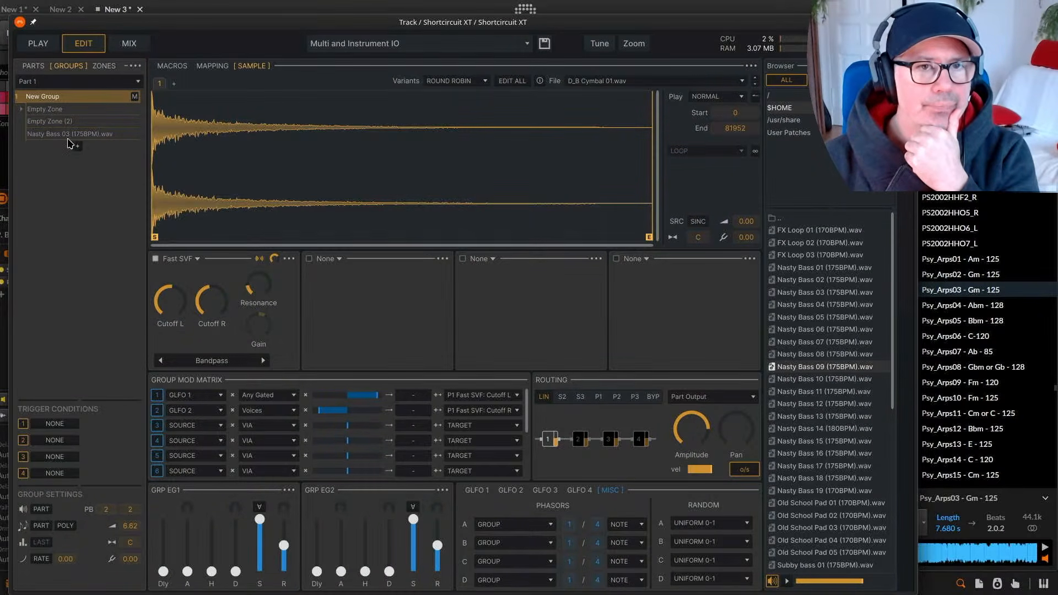
# Create an empty zone over the unmapped upper keys, from C#5 to G9, in the mapping area.
pyautogui.click(213, 66)
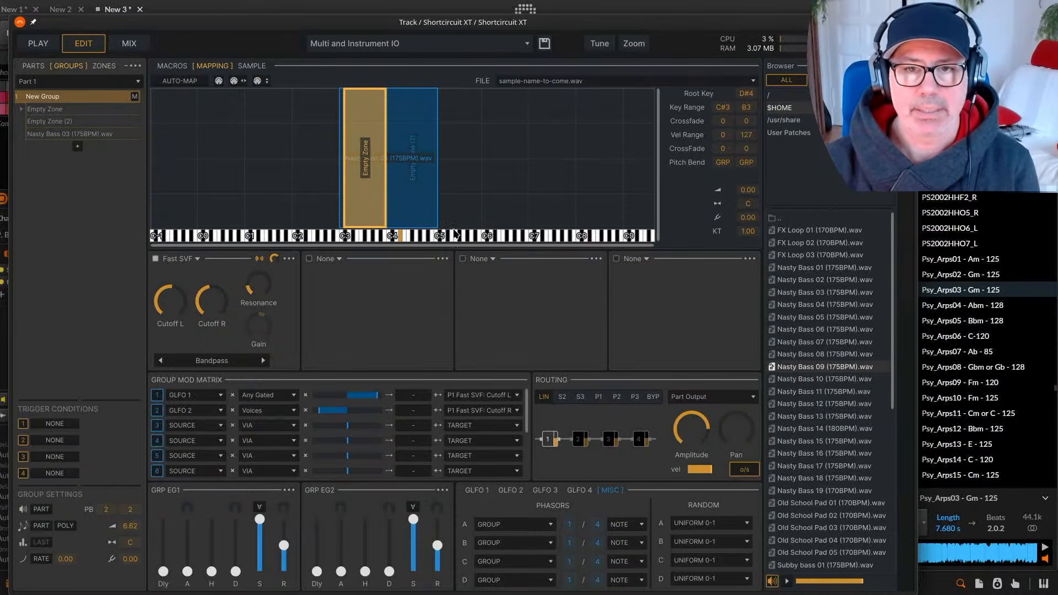
pyautogui.rightClick(456, 195)
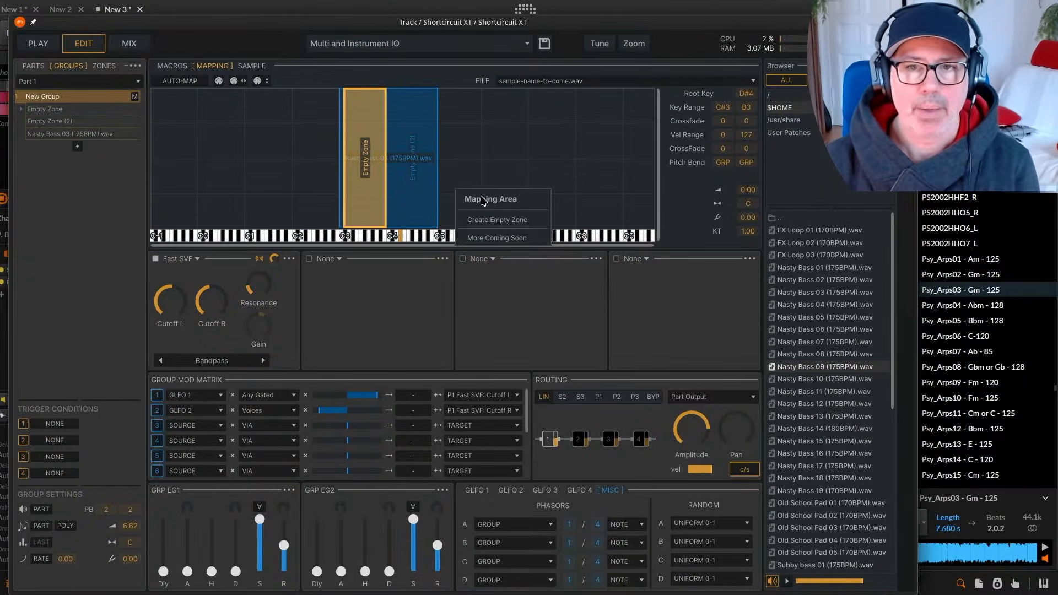
pyautogui.click(508, 221)
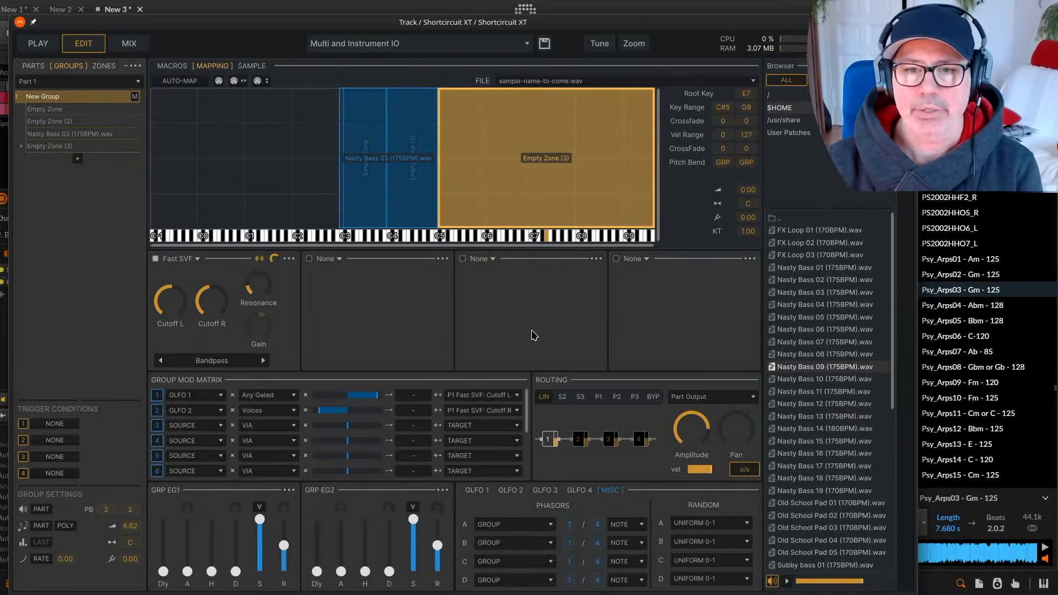
pyautogui.click(338, 259)
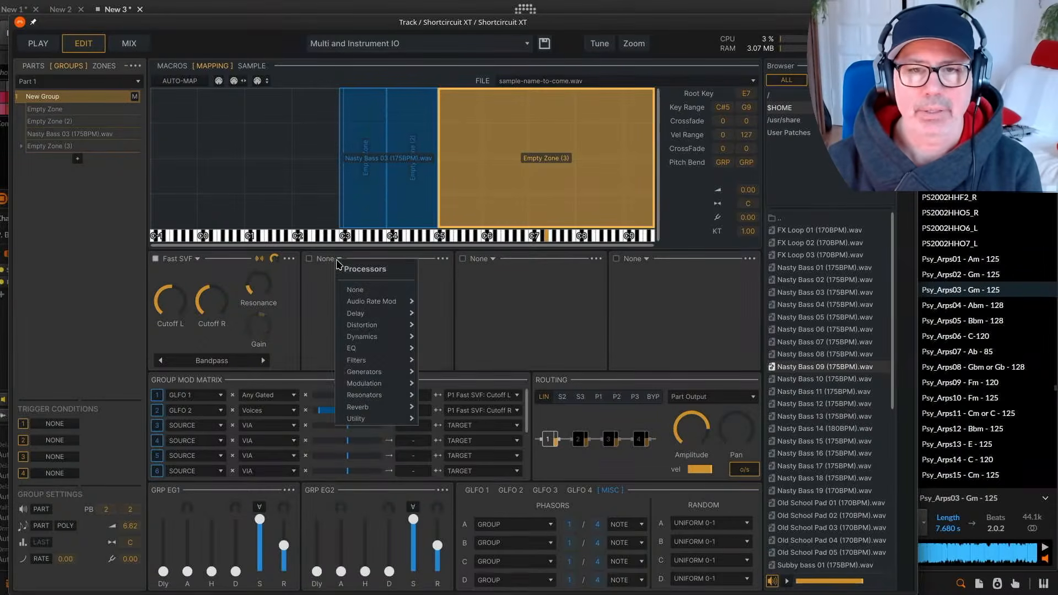
pyautogui.click(563, 315)
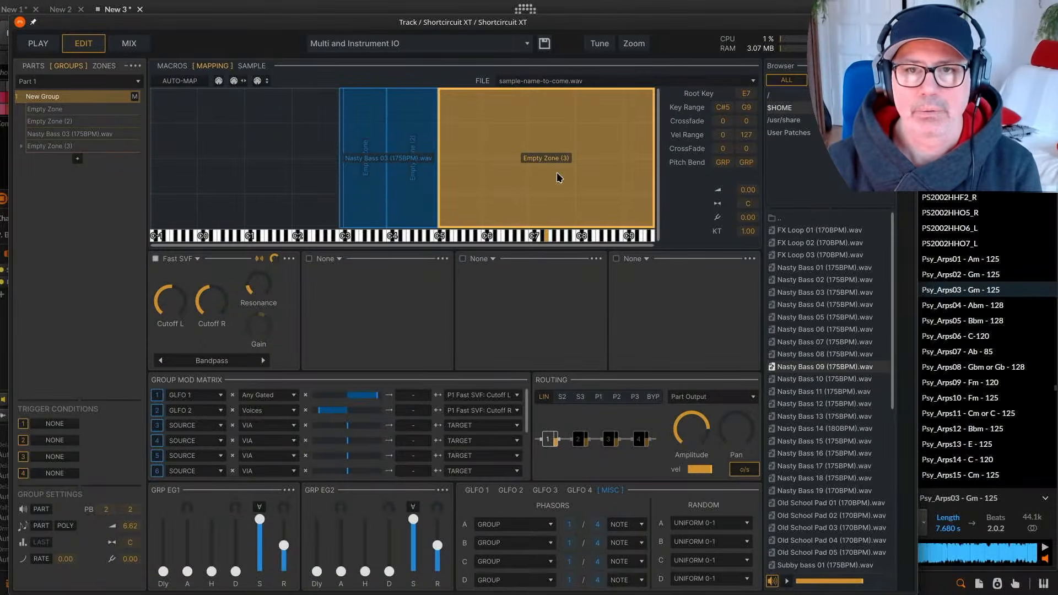
# Check the new upper zone's sample view and create another empty zone over the unmapped lower keys, from C-1 to B2.
pyautogui.doubleClick(505, 164)
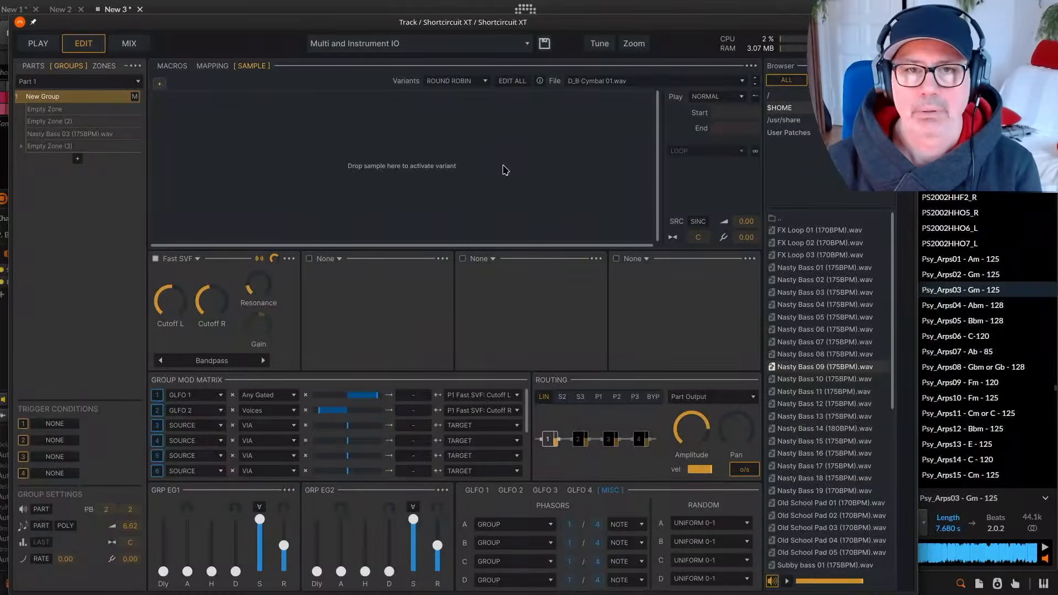
pyautogui.doubleClick(505, 171)
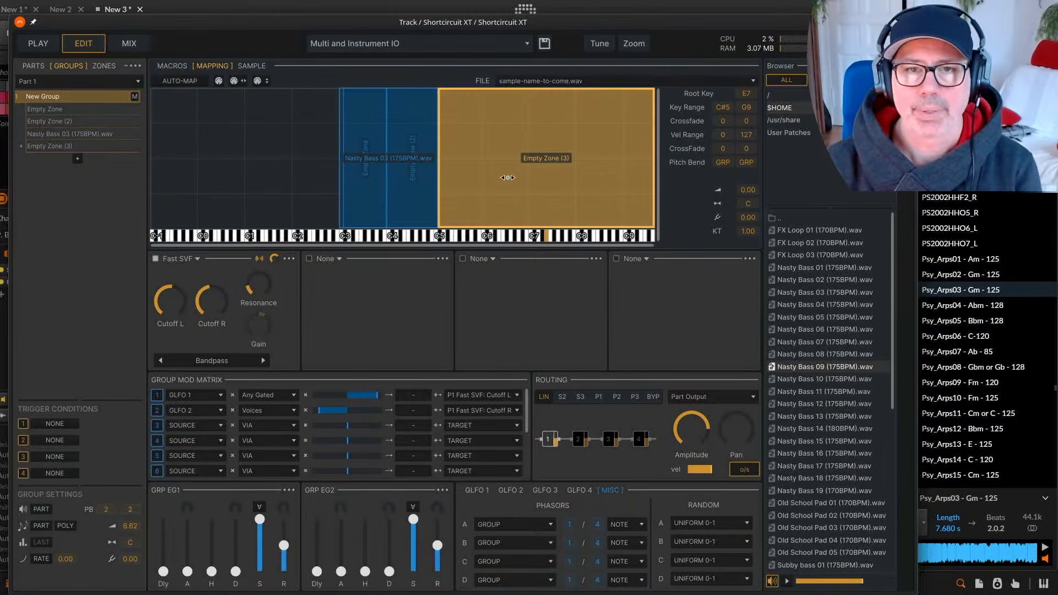
pyautogui.rightClick(278, 171)
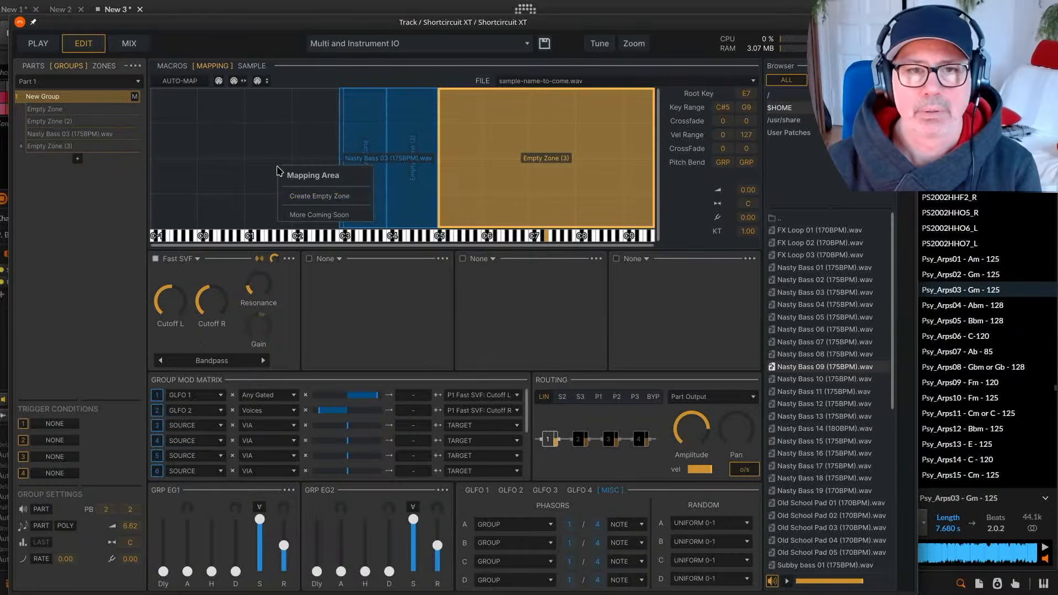
pyautogui.click(336, 197)
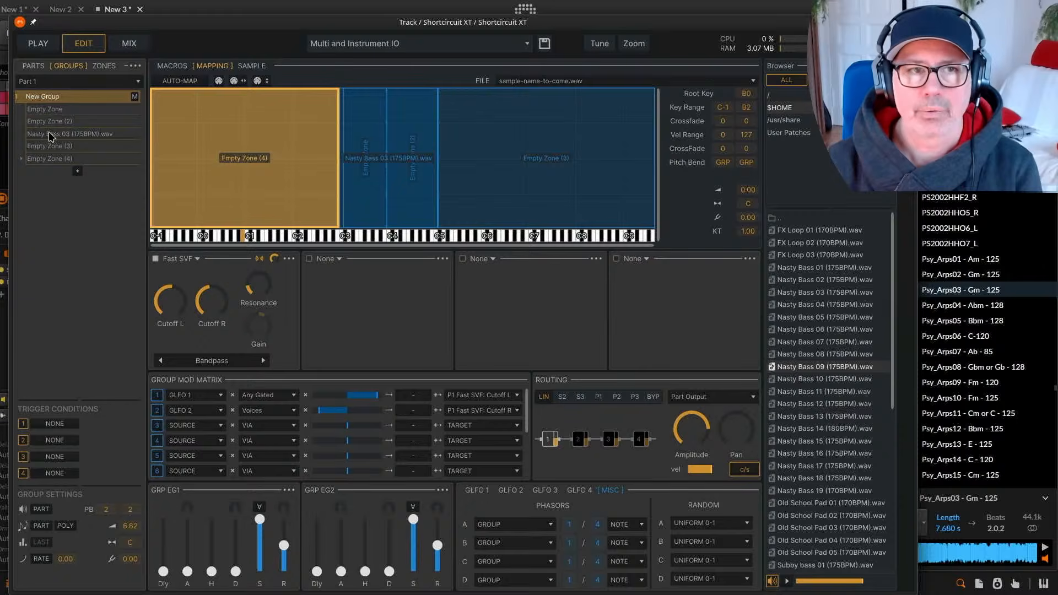
# Reorder the Nasty Bass 03 (175BPM).wav zone below Empty Zone (3) in the group list and delete Empty Zone (4).
pyautogui.moveTo(49, 138); pyautogui.dragTo(49, 149)
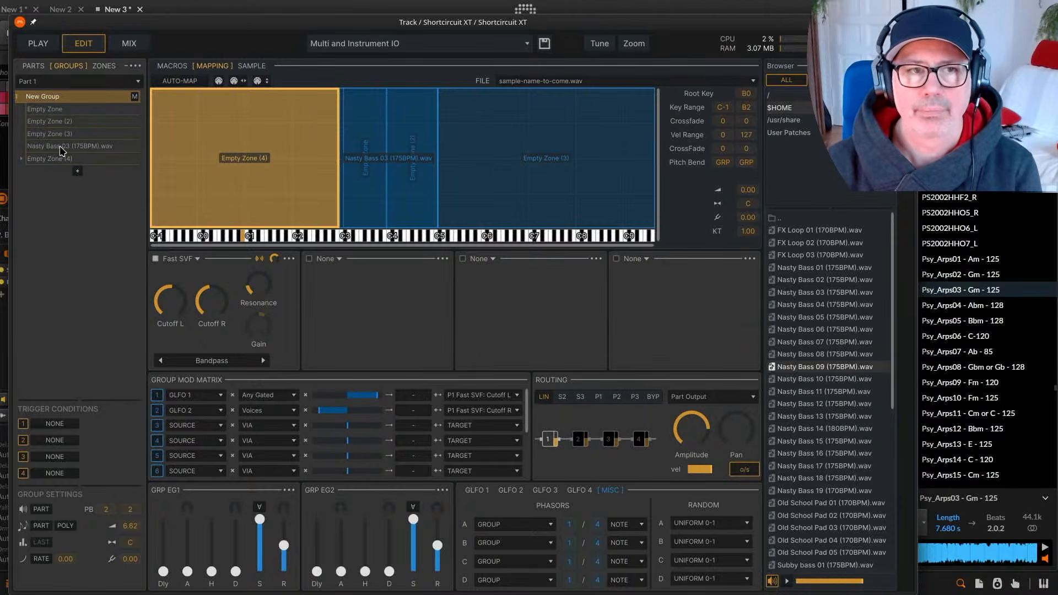
pyautogui.rightClick(57, 164)
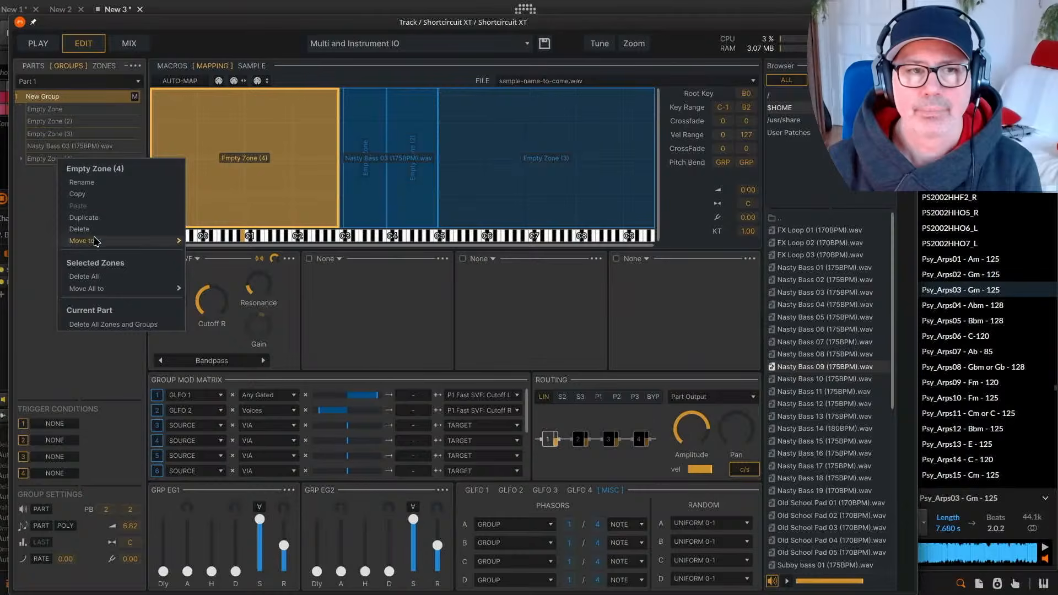
pyautogui.click(82, 218)
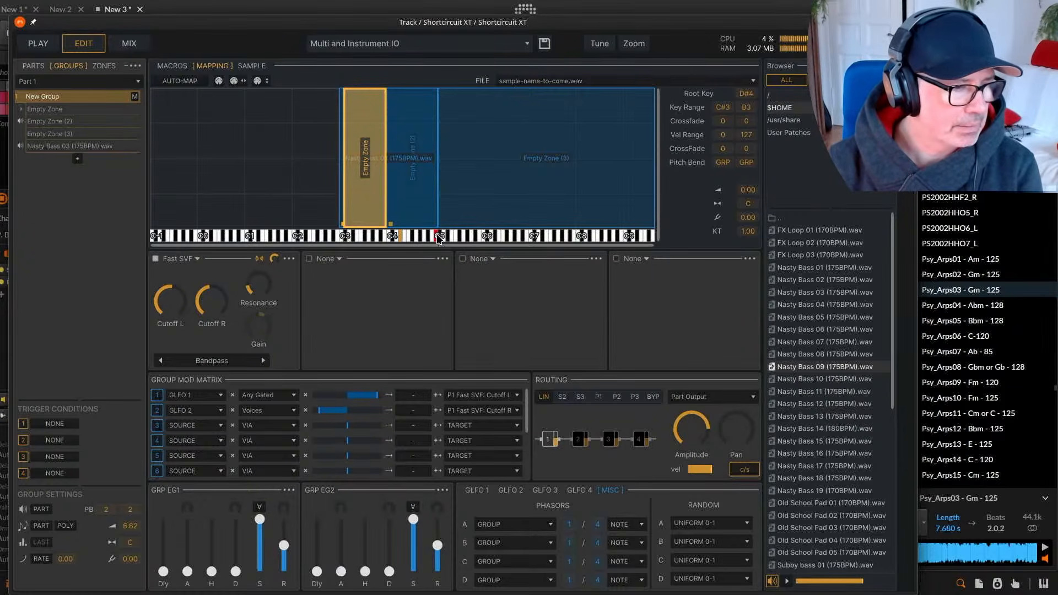
# Set the root key of the zone mapped from C#3 to B3 to F4 and delete Empty Zone (3).
pyautogui.moveTo(425, 236)
pyautogui.mouseDown()
pyautogui.moveTo(390, 238)
pyautogui.moveTo(419, 237)
pyautogui.mouseUp()
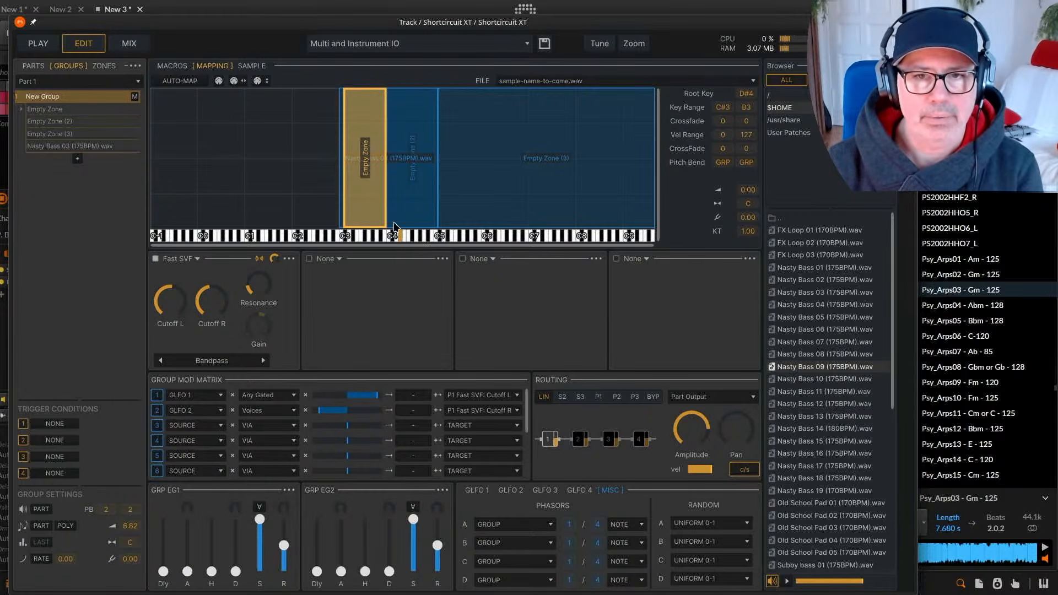
pyautogui.click(406, 237)
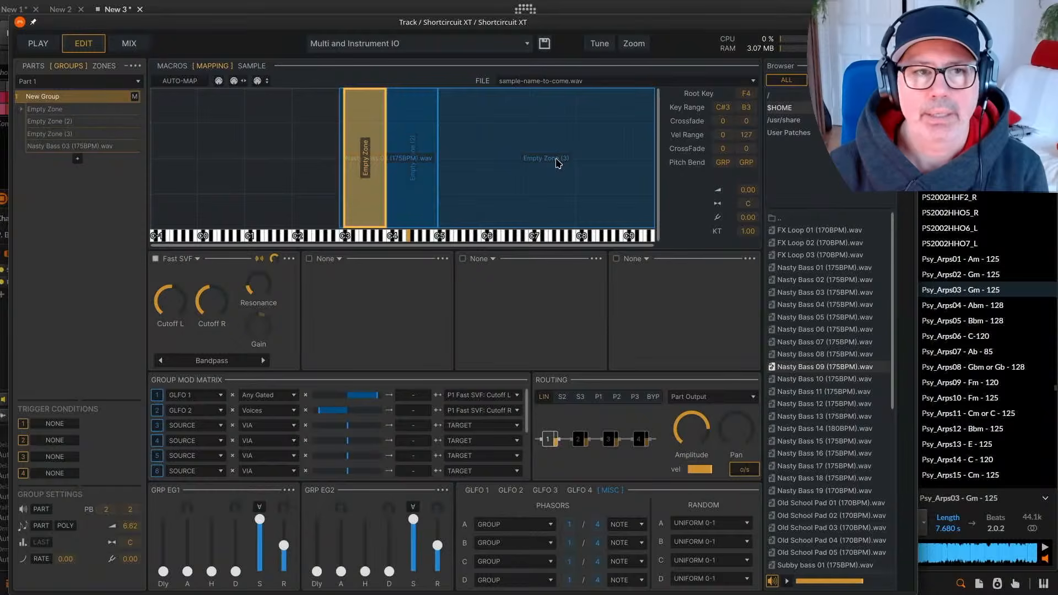
pyautogui.rightClick(529, 163)
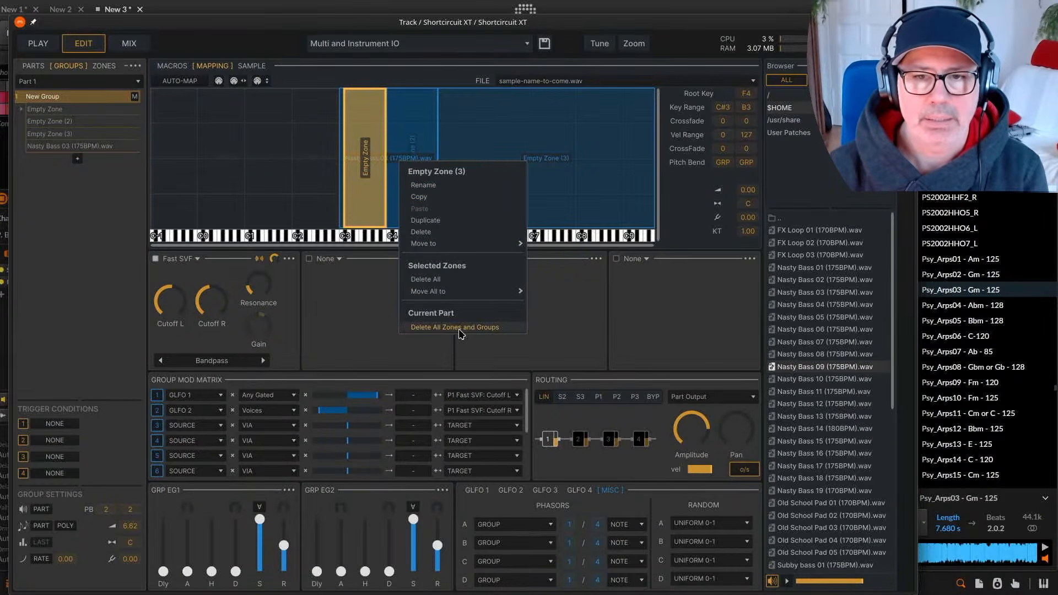
pyautogui.click(463, 231)
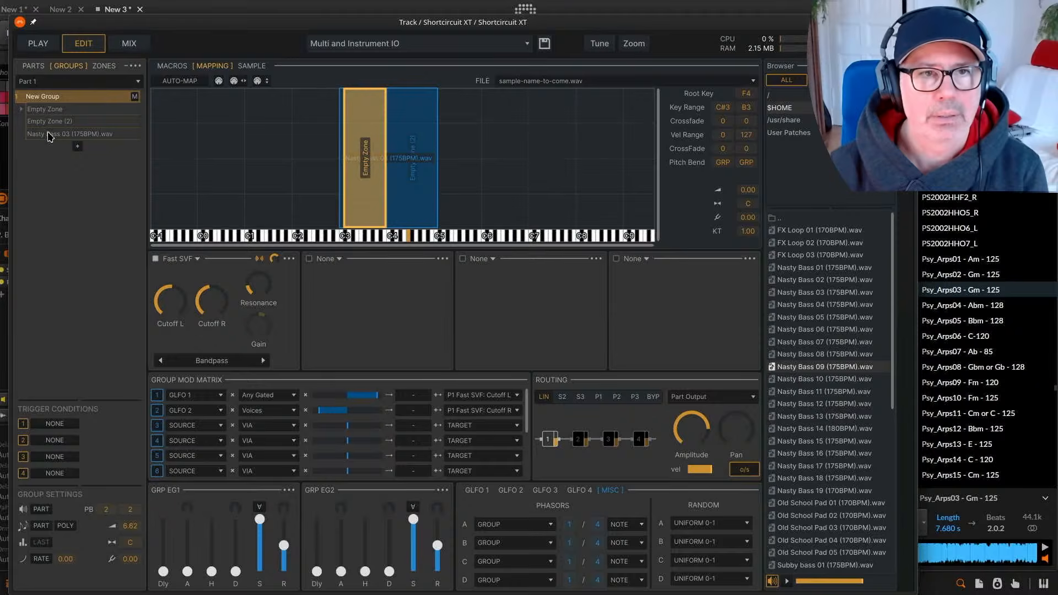
# Switch to zone editing, create an empty zone over the unmapped upper keys, and shorten its key range to C#5 to C#6.
pyautogui.click(101, 67)
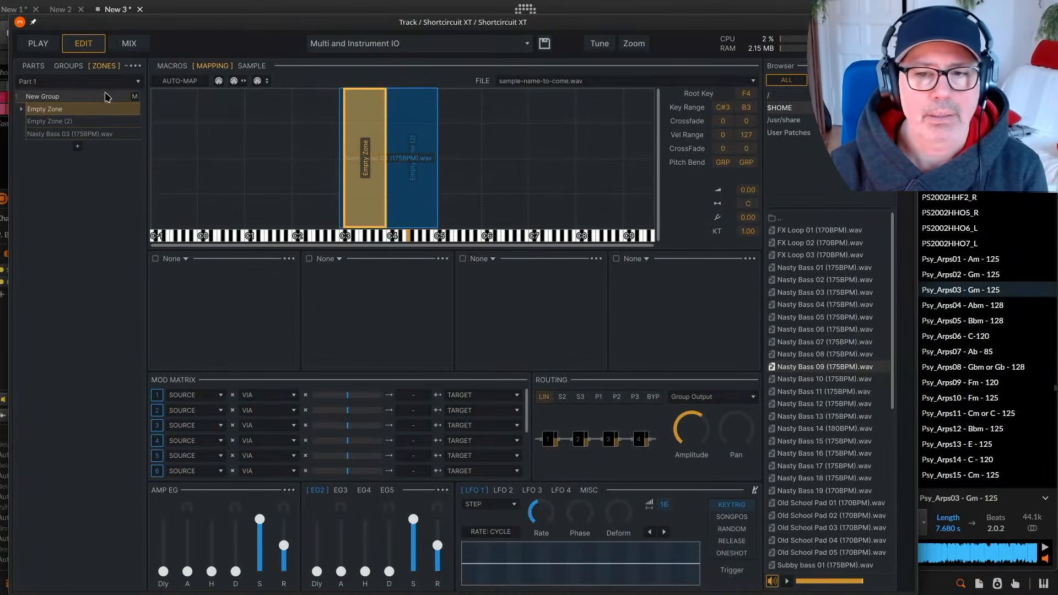
pyautogui.click(75, 133)
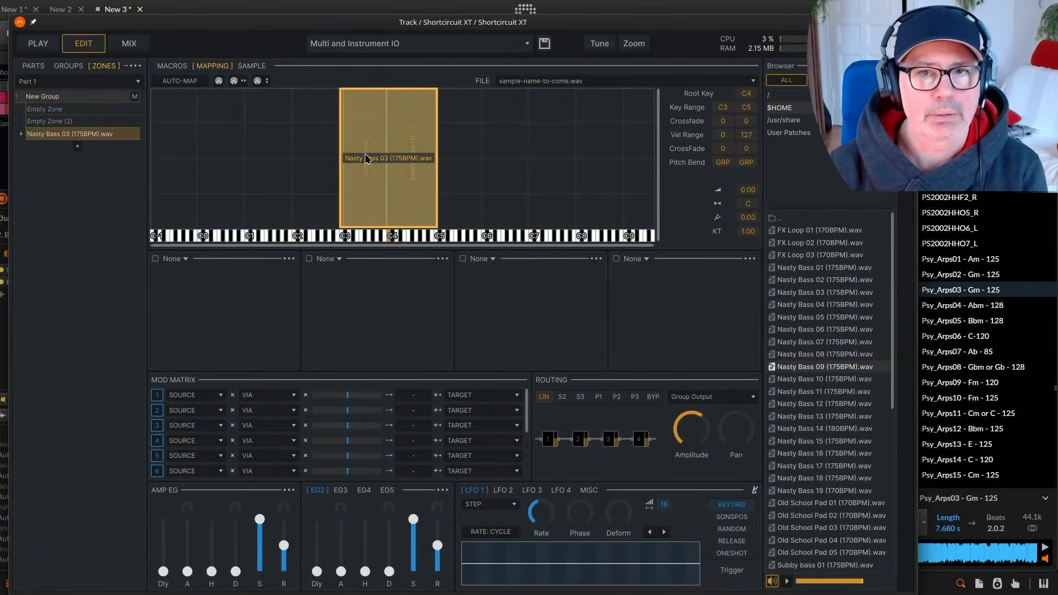
pyautogui.click(489, 184)
pyautogui.rightClick(489, 184)
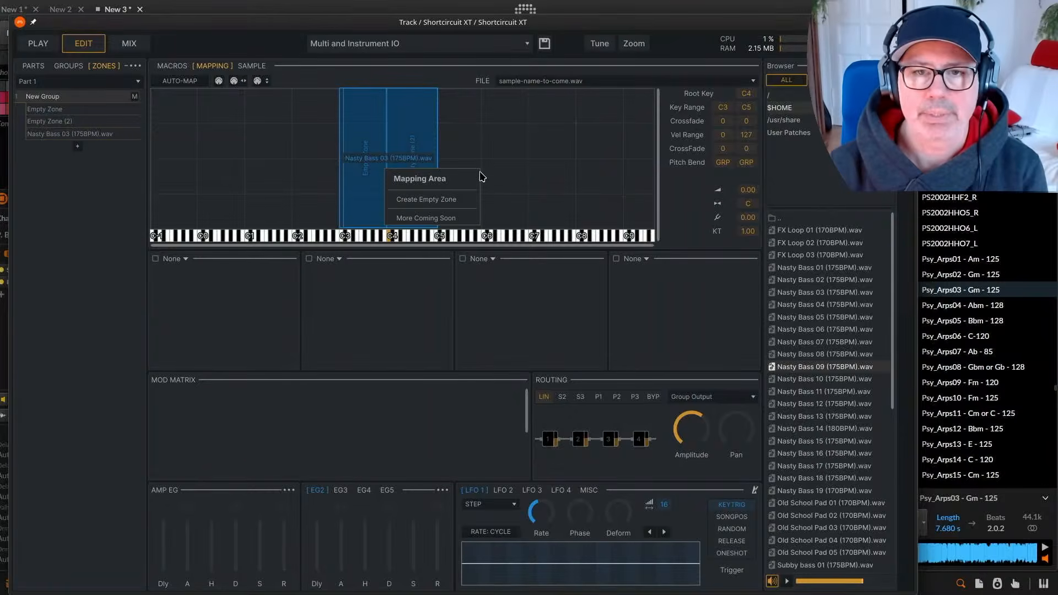
pyautogui.click(462, 200)
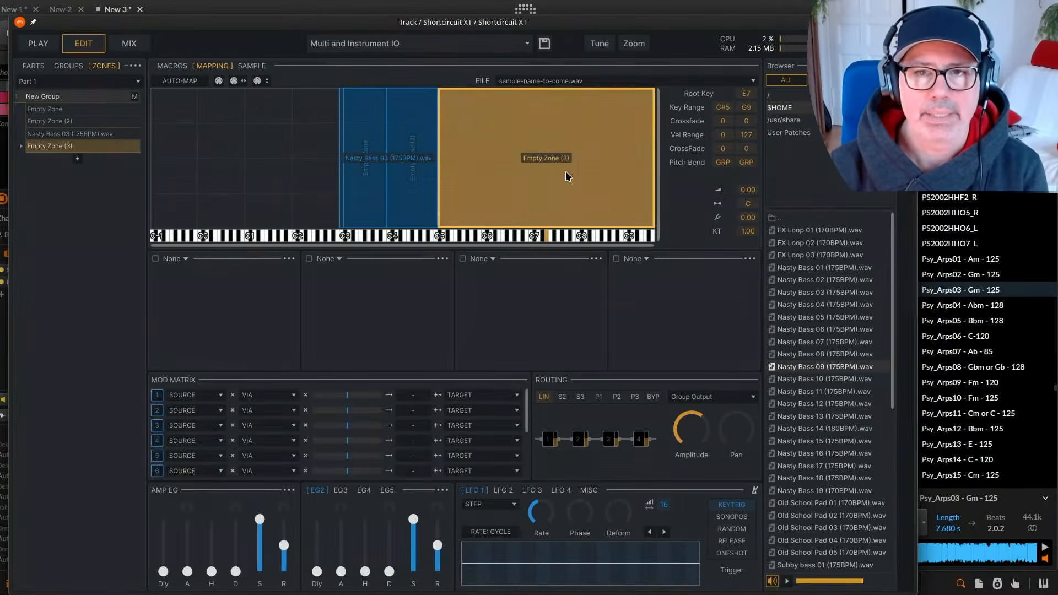
pyautogui.moveTo(626, 168); pyautogui.dragTo(488, 175)
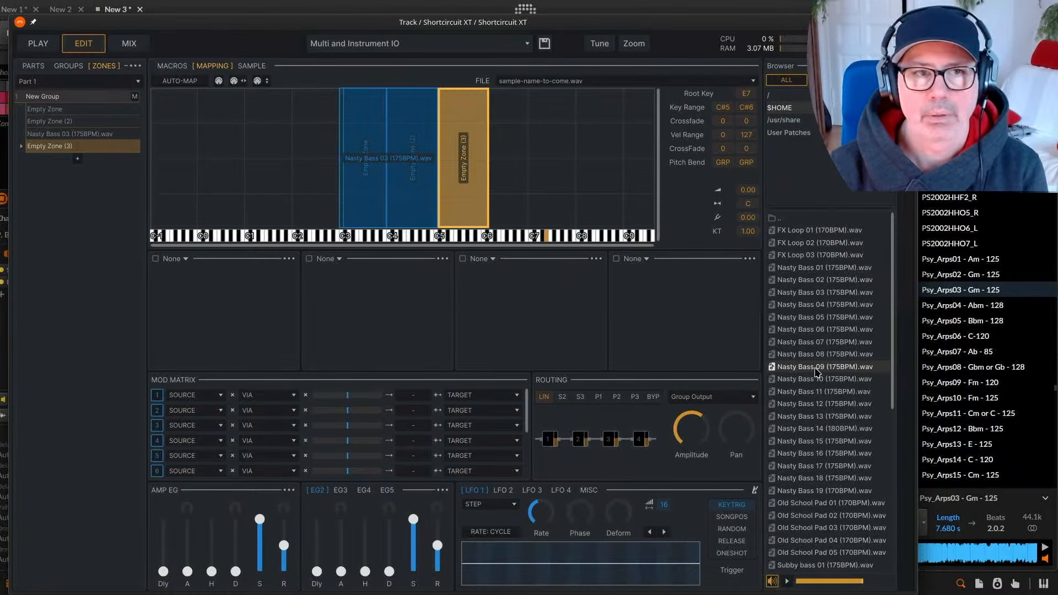
# Load Nasty Bass 09 (175BPM).wav as a new zone and check the sample view of Empty Zone (3).
pyautogui.doubleClick(815, 367)
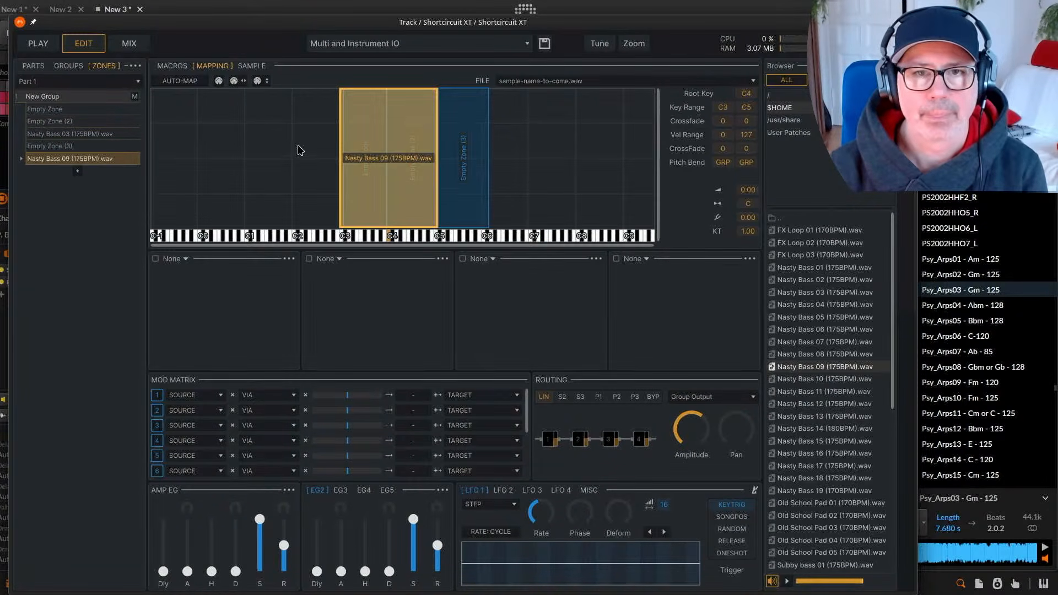
pyautogui.click(476, 177)
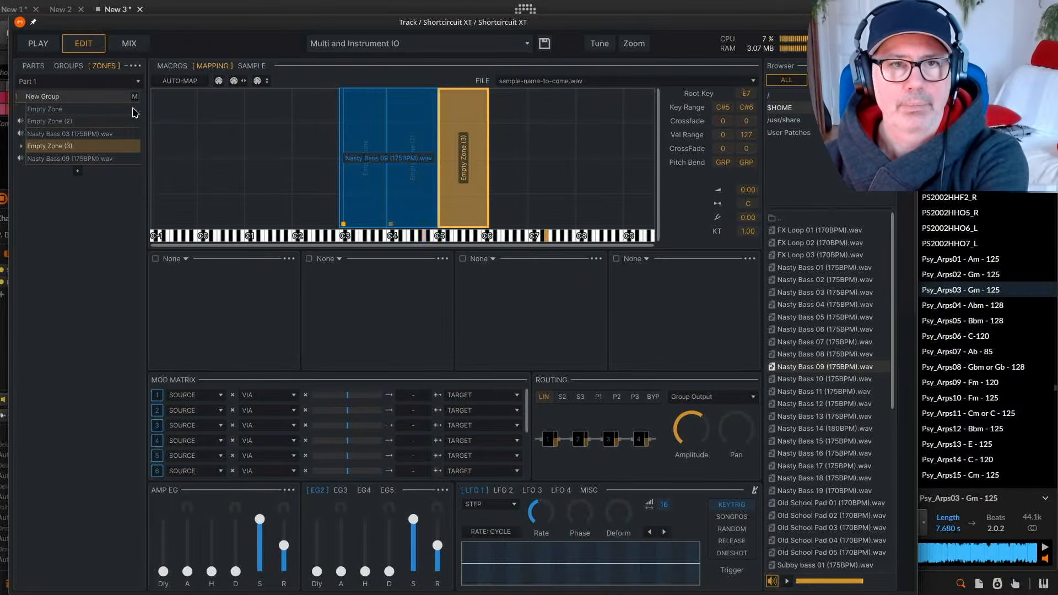
pyautogui.click(175, 67)
pyautogui.click(226, 68)
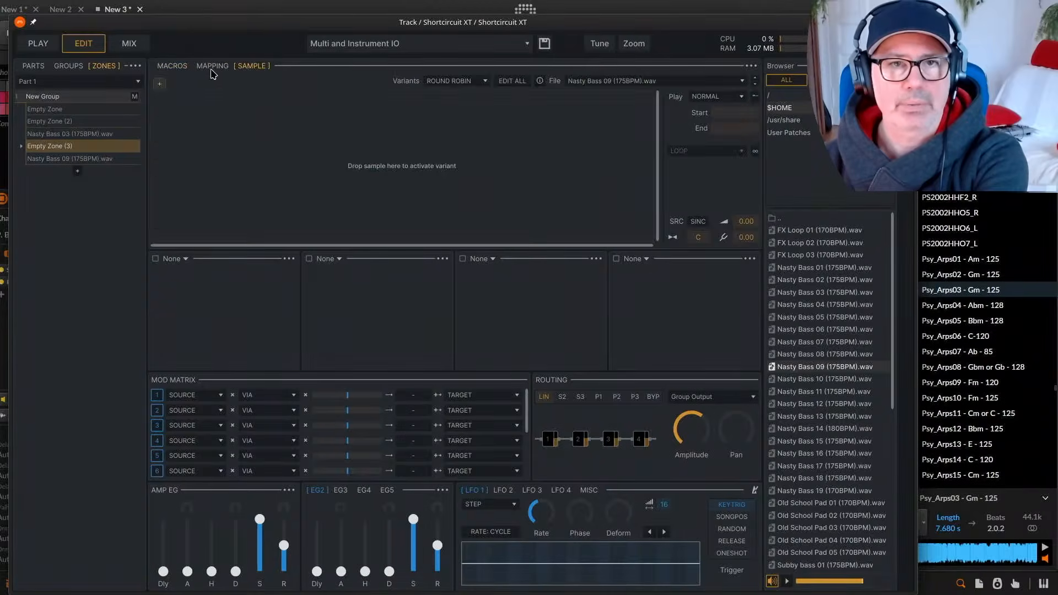
pyautogui.click(72, 66)
pyautogui.click(104, 67)
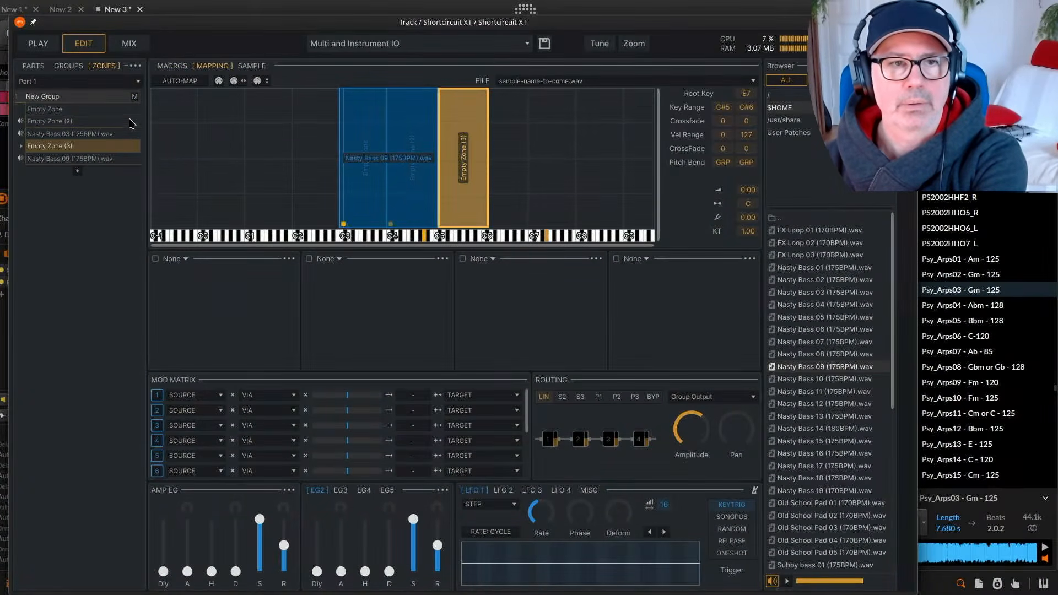
# Replace Empty Zone (3) with a Nasty Bass 09 (175BPM).wav zone mapped from C#5 to A#5.
pyautogui.moveTo(808, 368); pyautogui.dragTo(504, 218)
pyautogui.click(466, 180)
pyautogui.rightClick(465, 181)
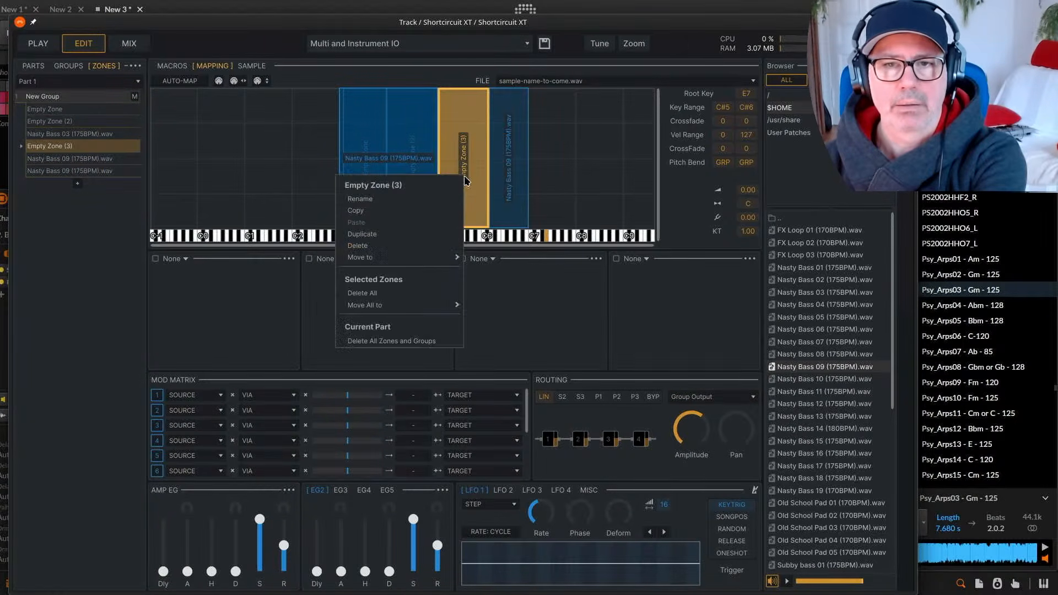
pyautogui.click(414, 247)
pyautogui.moveTo(496, 202); pyautogui.dragTo(449, 204)
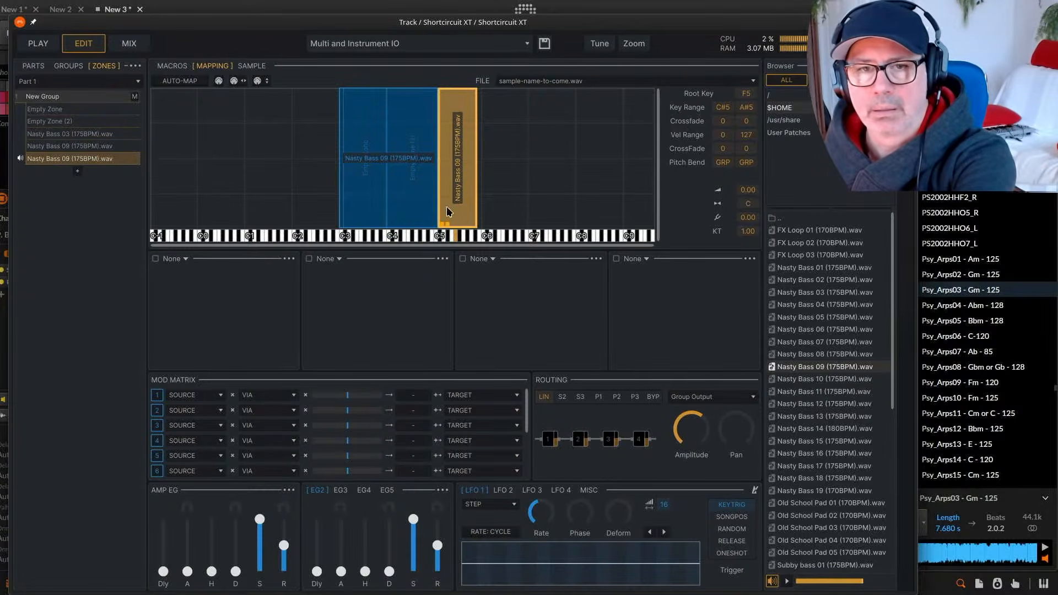
# Move the overlapping Nasty Bass 03 zone to F0–F2 and the overlapping wide Nasty Bass 09 zone to C#7–C#9.
pyautogui.click(401, 197)
pyautogui.click(363, 196)
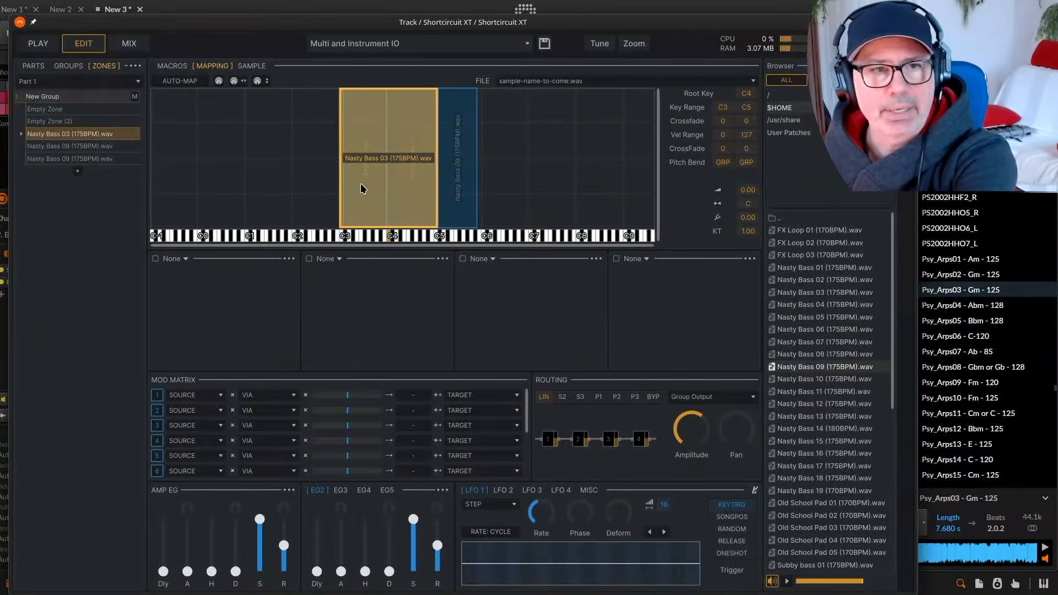
pyautogui.moveTo(376, 187); pyautogui.dragTo(257, 187)
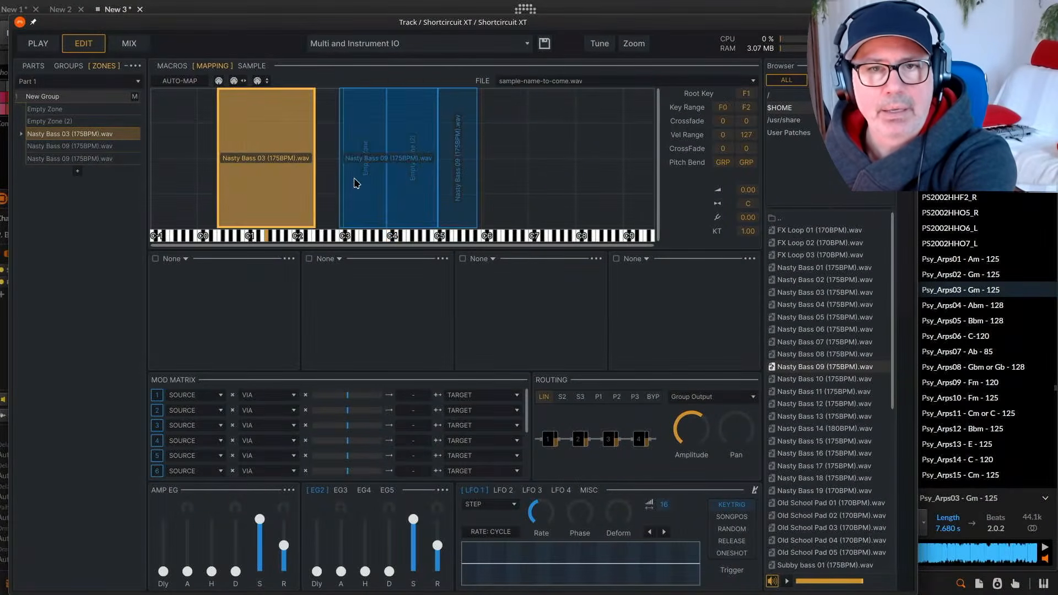
pyautogui.click(374, 178)
pyautogui.moveTo(374, 177); pyautogui.dragTo(573, 187)
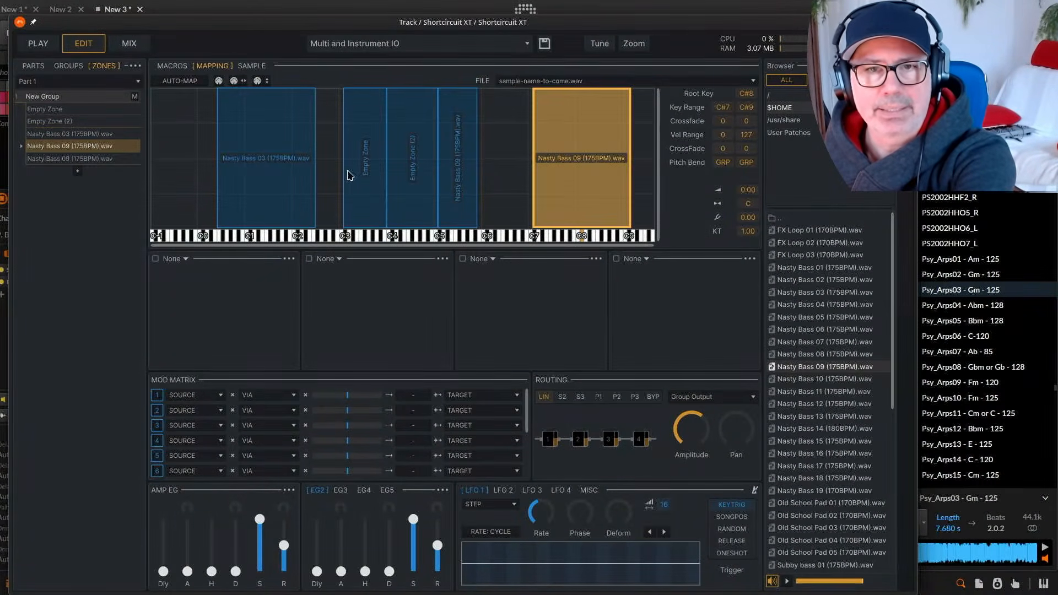
# Delete the Nasty Bass 03 zone at F0–F2 and the Nasty Bass 09 zone at C#7–C#9.
pyautogui.click(283, 166)
pyautogui.rightClick(284, 167)
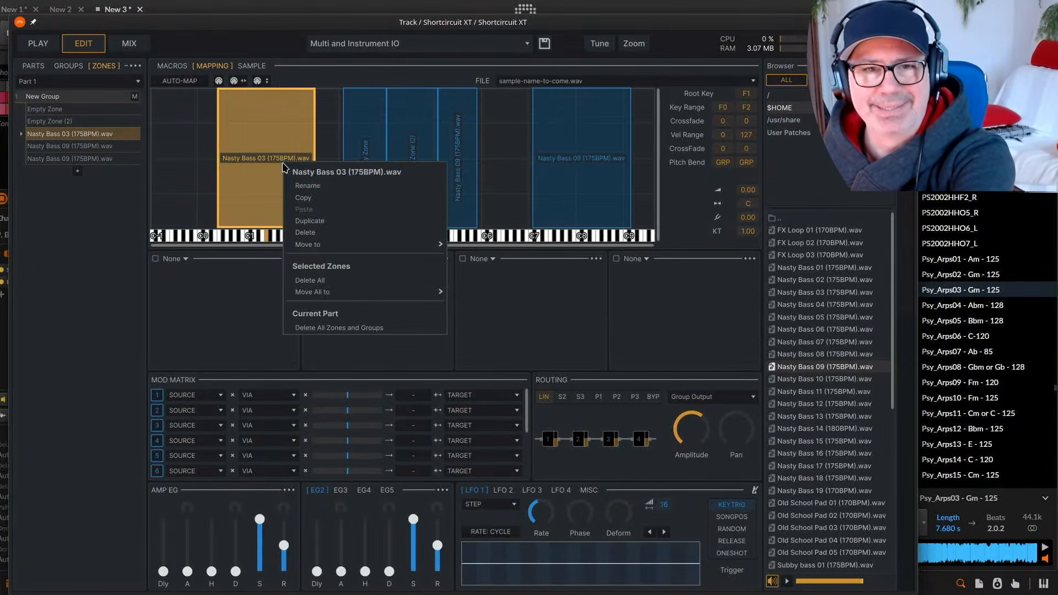
pyautogui.click(337, 233)
pyautogui.rightClick(543, 183)
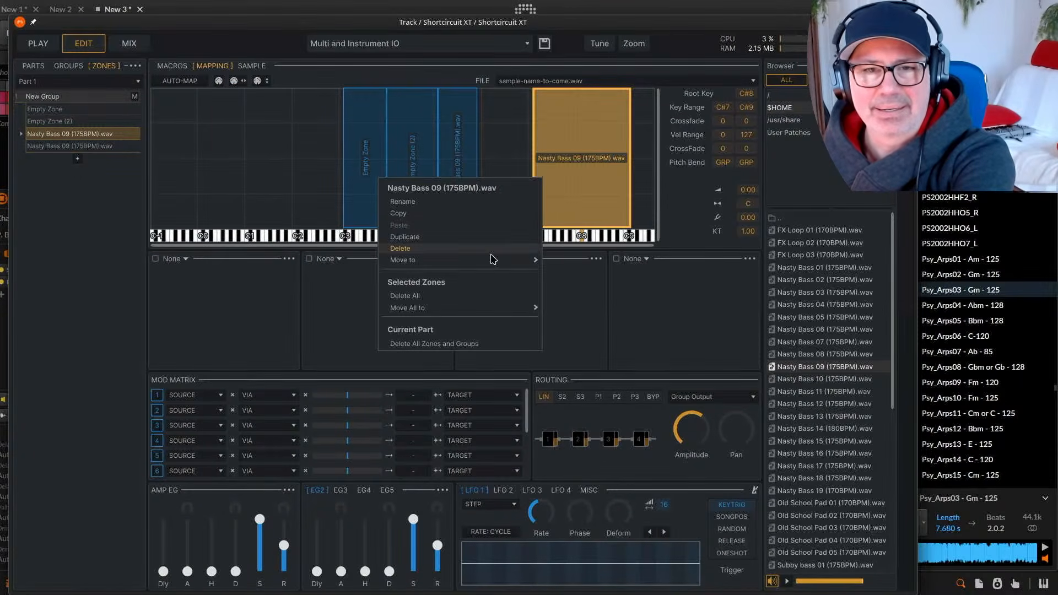
pyautogui.click(419, 251)
# Enable looping for the Nasty Bass 09 zone at C#5–A#5 and set its loop mode to Loop Alternate.
pyautogui.click(375, 169)
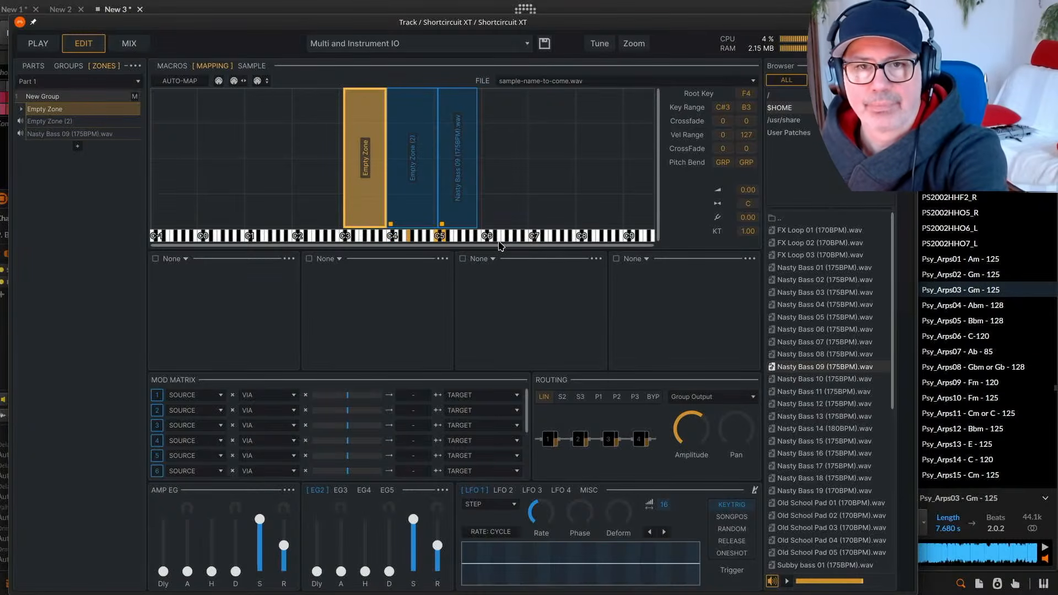
pyautogui.click(469, 196)
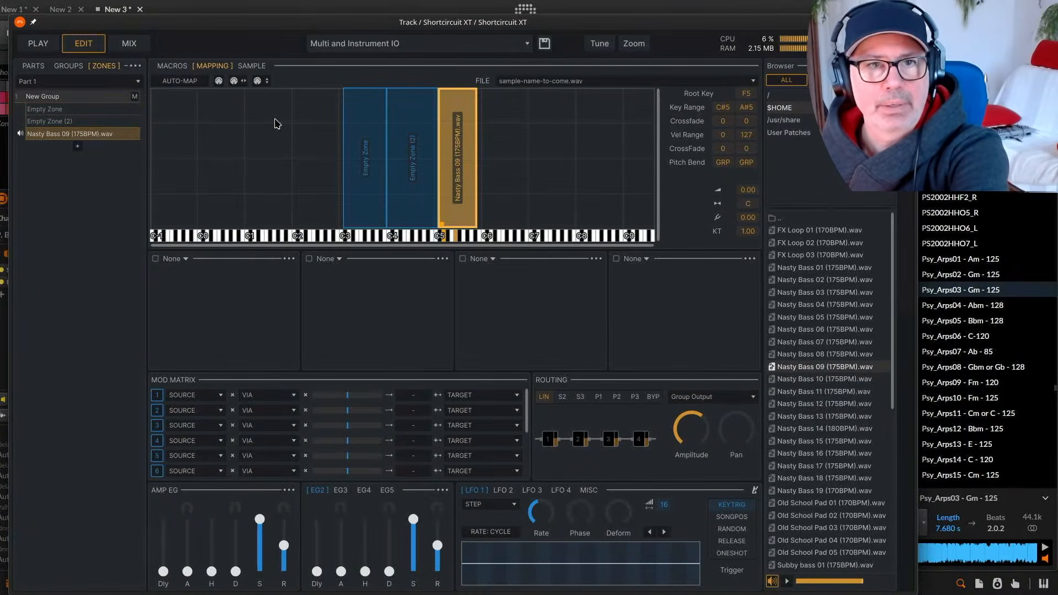
pyautogui.click(253, 66)
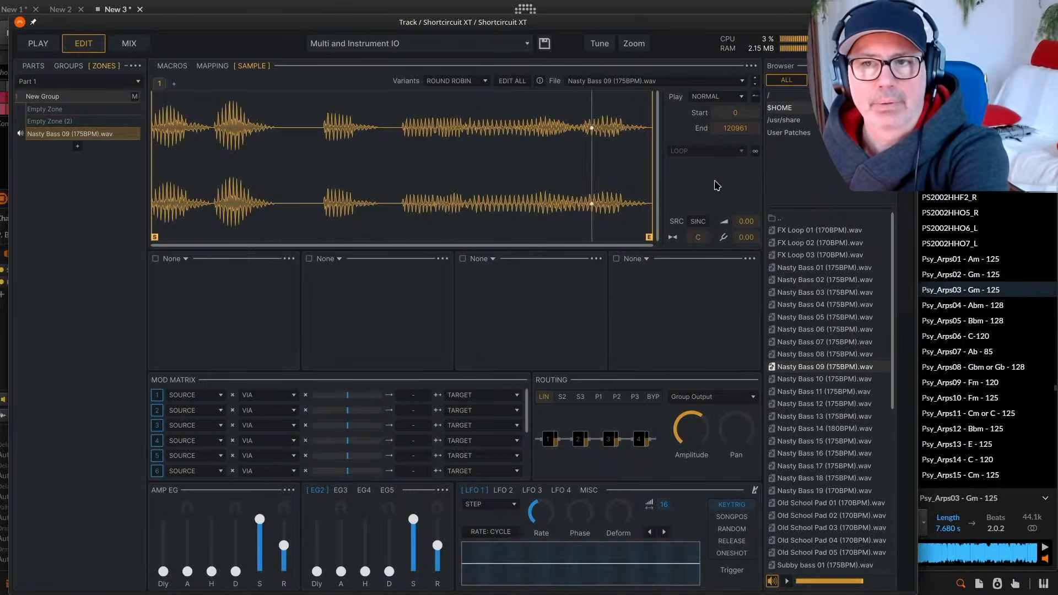
pyautogui.click(753, 152)
pyautogui.click(730, 154)
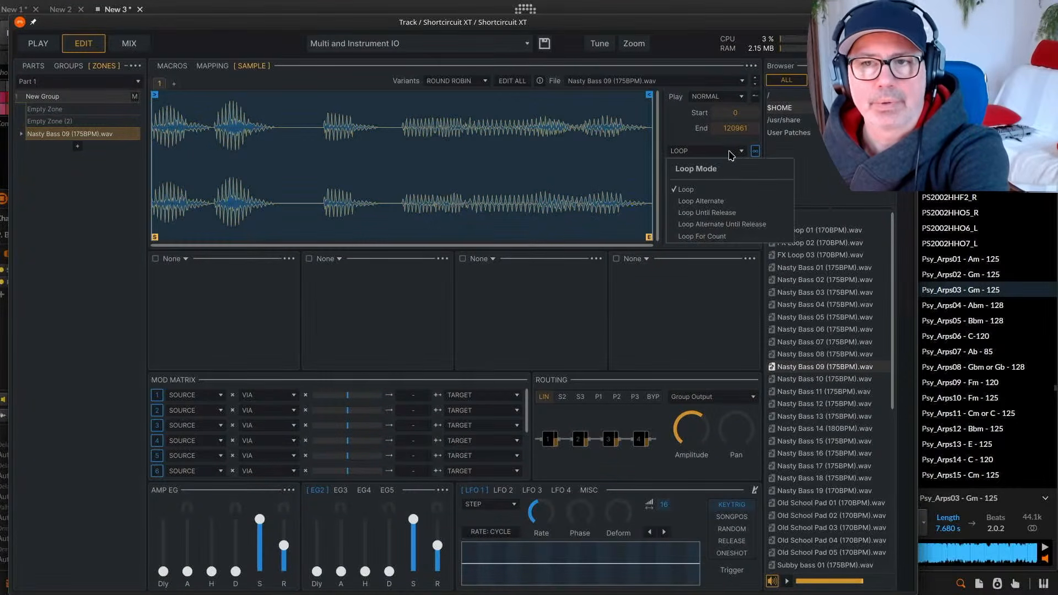
pyautogui.click(701, 201)
# Set the sample's playback range to about 14422–30904 and its loop range to about 40741–55894 in the waveform.
pyautogui.moveTo(155, 238)
pyautogui.mouseDown()
pyautogui.moveTo(329, 245)
pyautogui.moveTo(208, 248)
pyautogui.mouseUp()
pyautogui.moveTo(155, 94)
pyautogui.mouseDown()
pyautogui.moveTo(333, 109)
pyautogui.moveTo(320, 113)
pyautogui.mouseUp()
pyautogui.moveTo(649, 236); pyautogui.dragTo(278, 234)
pyautogui.moveTo(646, 98); pyautogui.dragTo(382, 101)
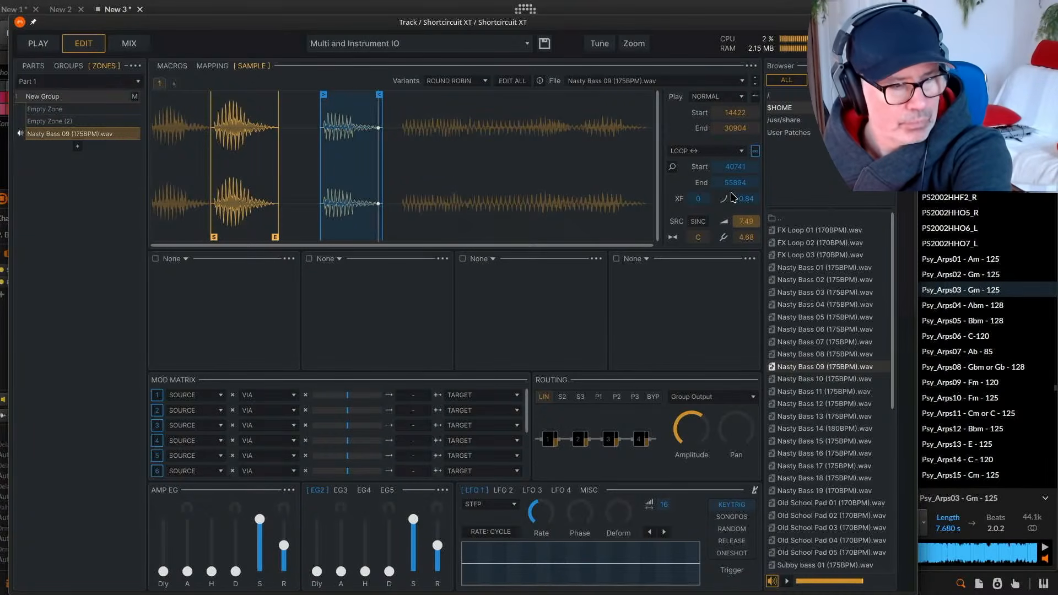
# Add a Bitcrusher in the zone's first processor slot, lower its Freq, and reduce the bit depth to about 22.29 %.
pyautogui.click(180, 259)
pyautogui.moveTo(242, 325)
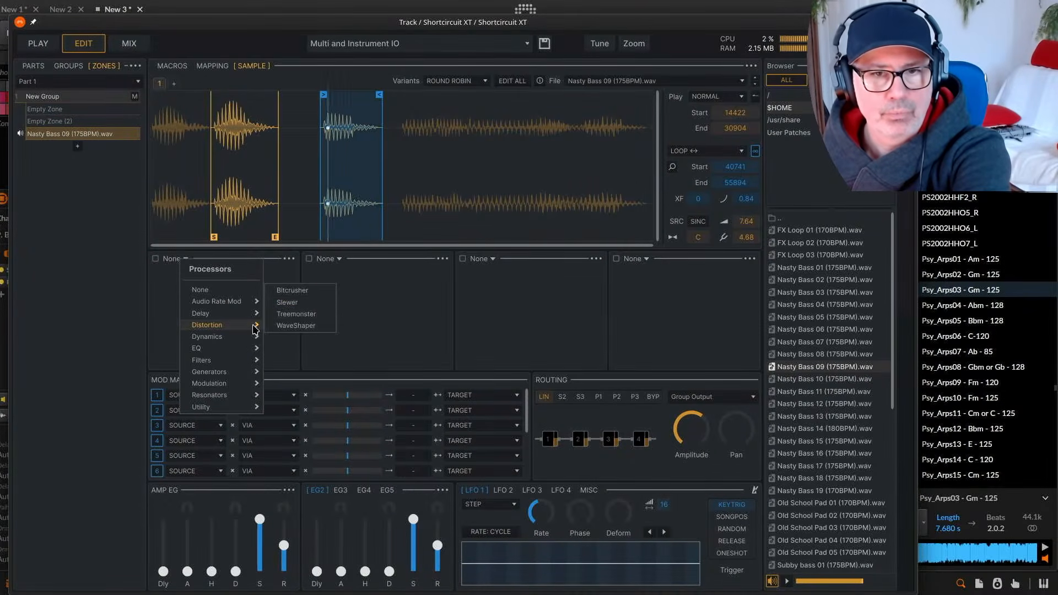
pyautogui.click(292, 291)
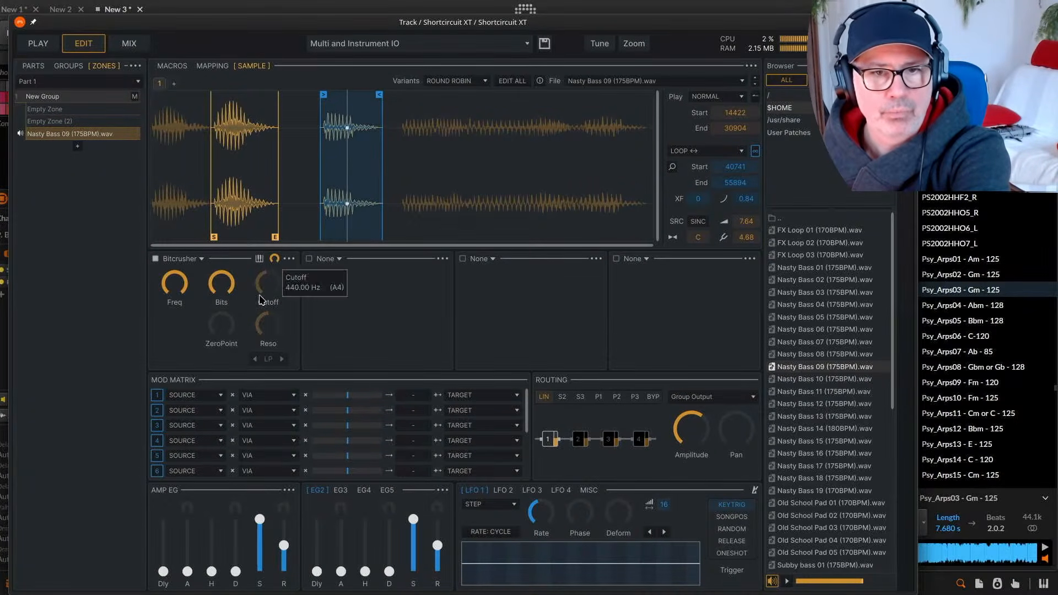
pyautogui.moveTo(188, 289); pyautogui.dragTo(214, 261)
pyautogui.moveTo(181, 283); pyautogui.dragTo(210, 365)
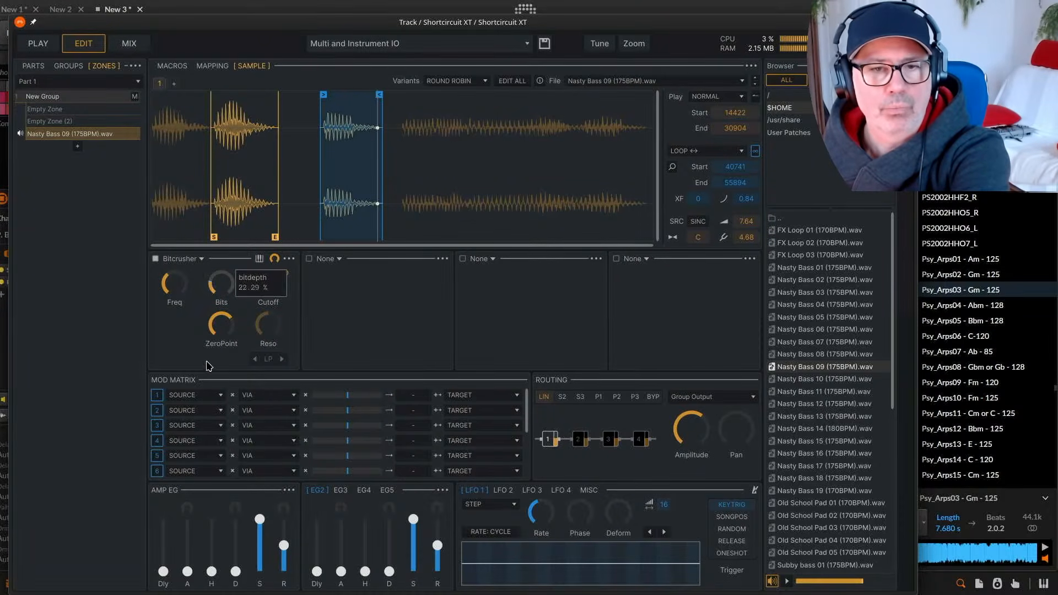
# Enable the Bitcrusher's LP filter with raised resonance, then try a 39.52 % mix and return the mix to full.
pyautogui.moveTo(269, 292); pyautogui.dragTo(265, 318)
pyautogui.moveTo(263, 279)
pyautogui.mouseDown()
pyautogui.moveTo(269, 258)
pyautogui.moveTo(269, 271)
pyautogui.mouseUp()
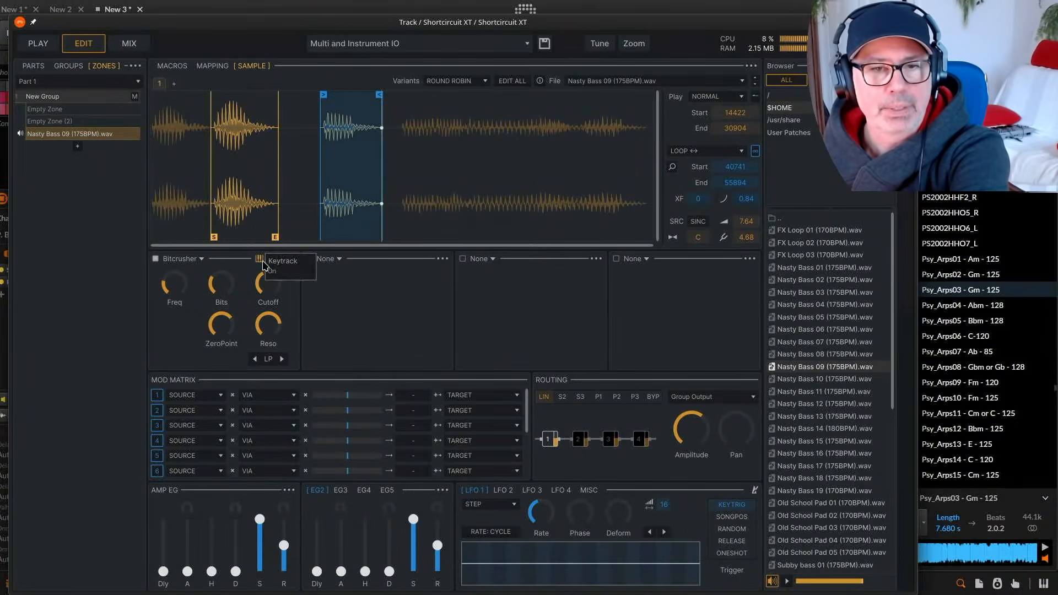
pyautogui.click(290, 259)
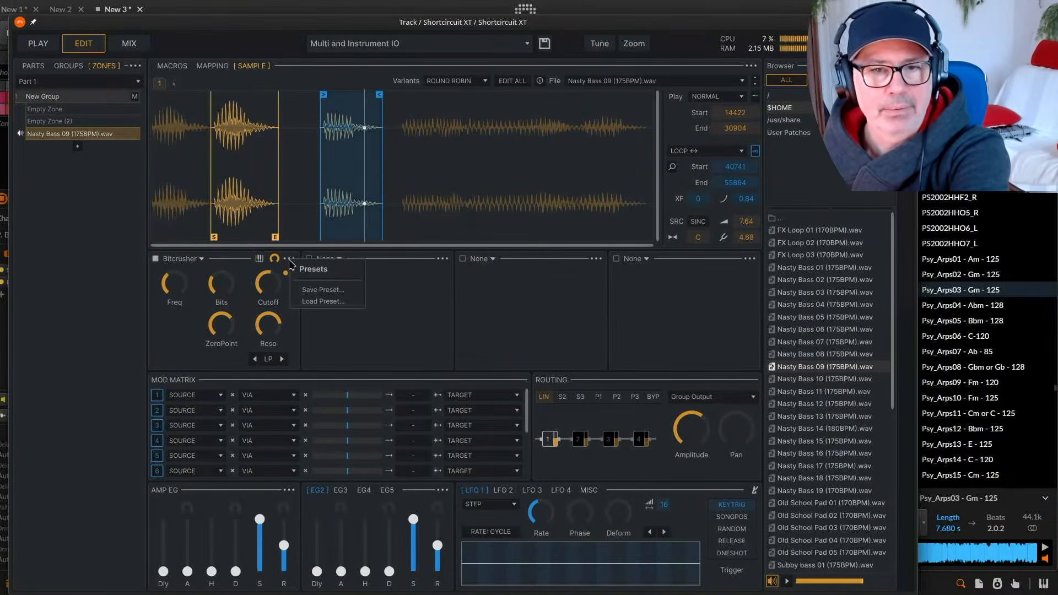
pyautogui.moveTo(270, 296); pyautogui.dragTo(269, 325)
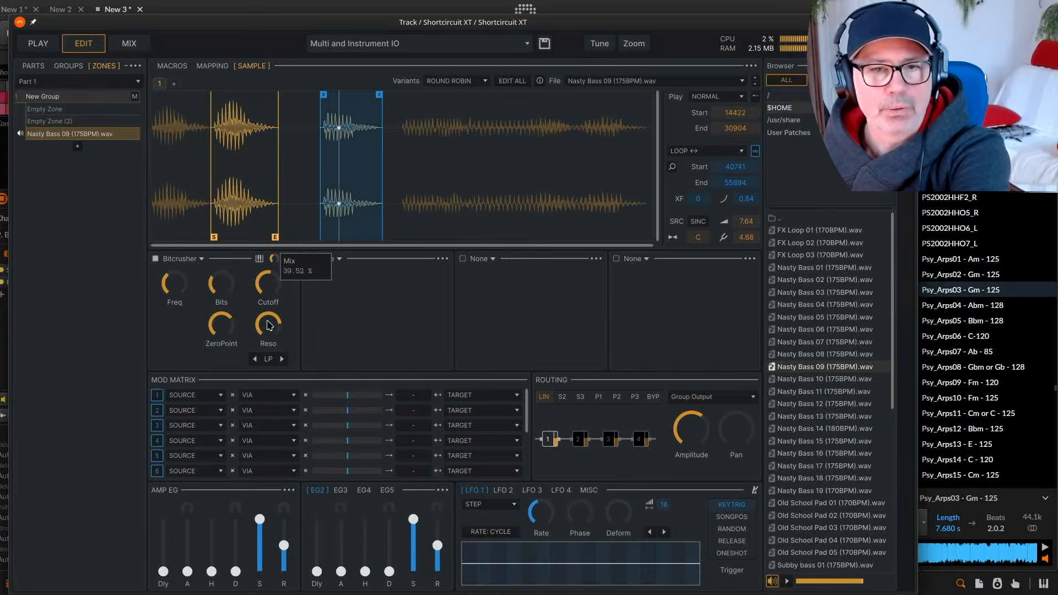
pyautogui.moveTo(272, 287); pyautogui.dragTo(280, 242)
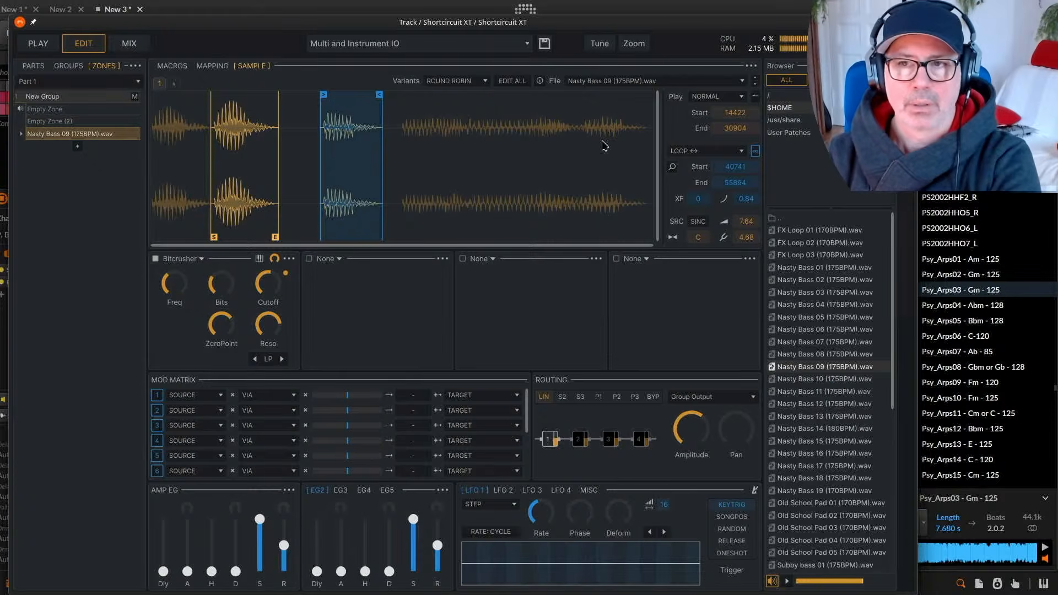
# Review the part, group and zone levels together with the macro, mapping and sample views of the instrument.
pyautogui.click(65, 69)
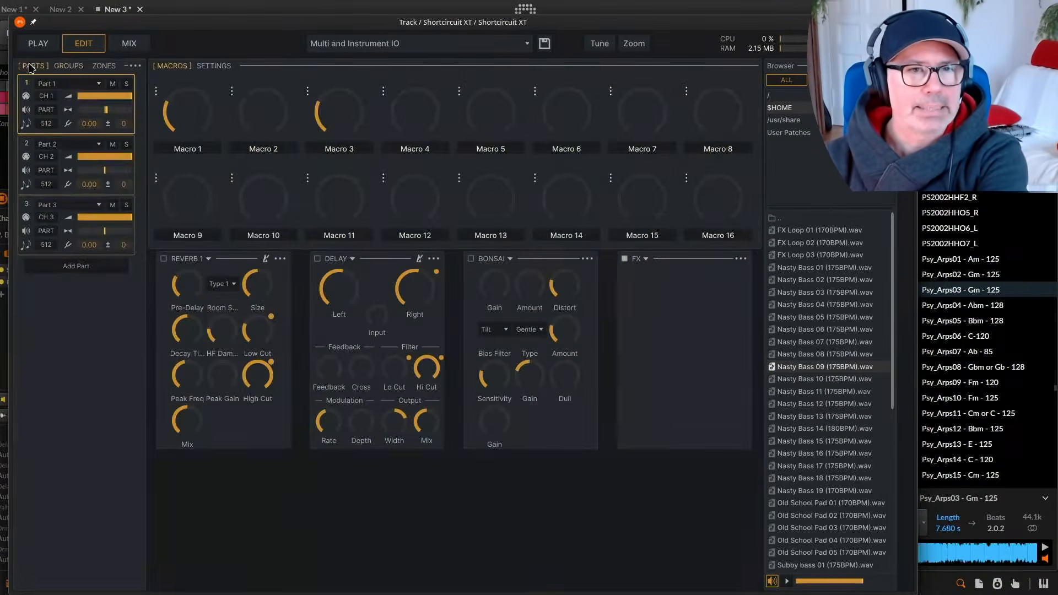
pyautogui.click(64, 69)
pyautogui.click(103, 68)
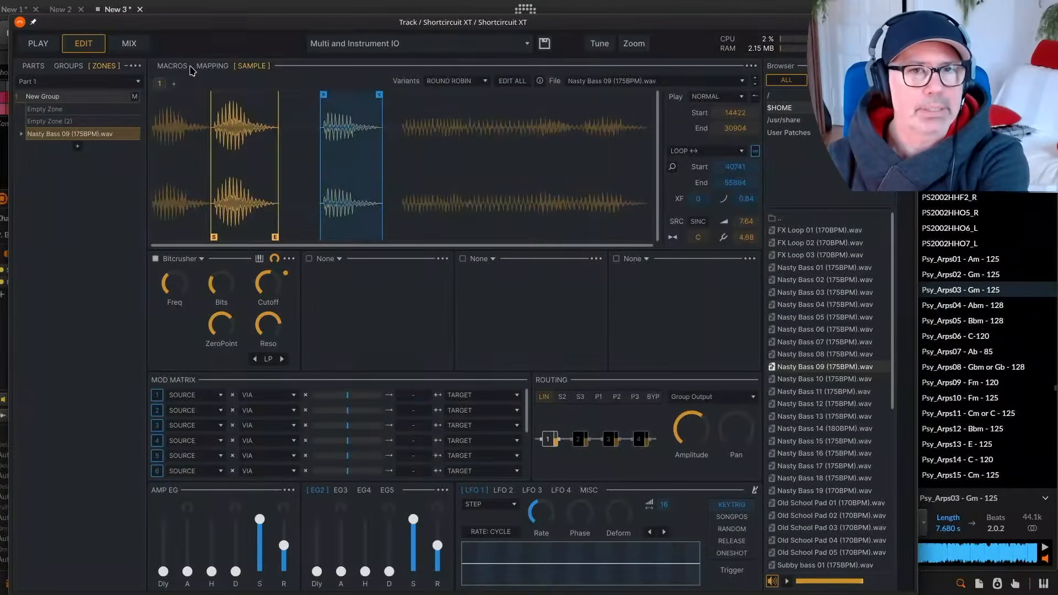
pyautogui.click(220, 68)
pyautogui.click(177, 69)
pyautogui.click(216, 69)
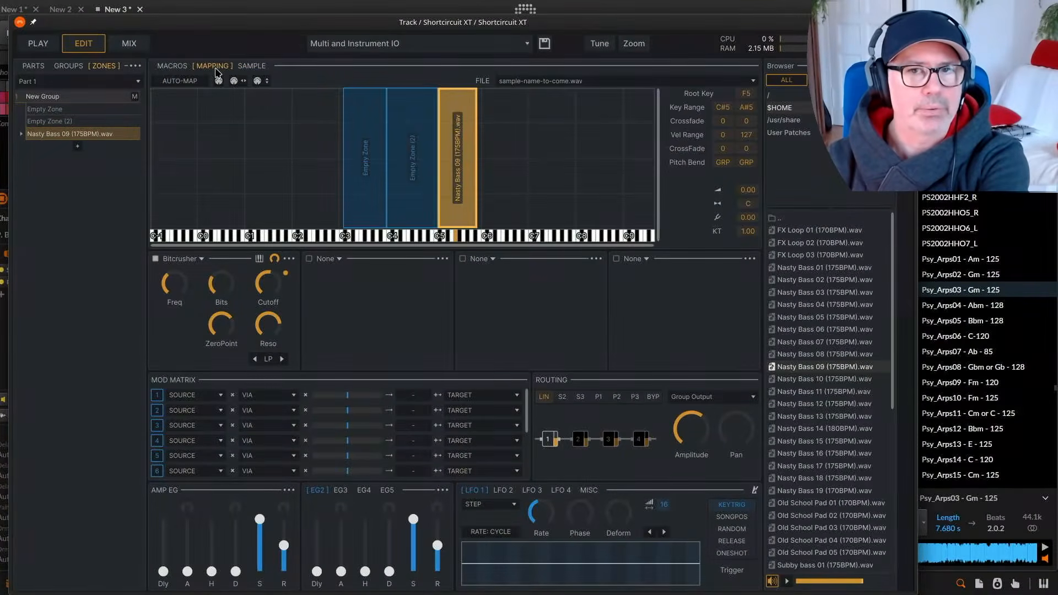
pyautogui.click(247, 67)
pyautogui.click(205, 70)
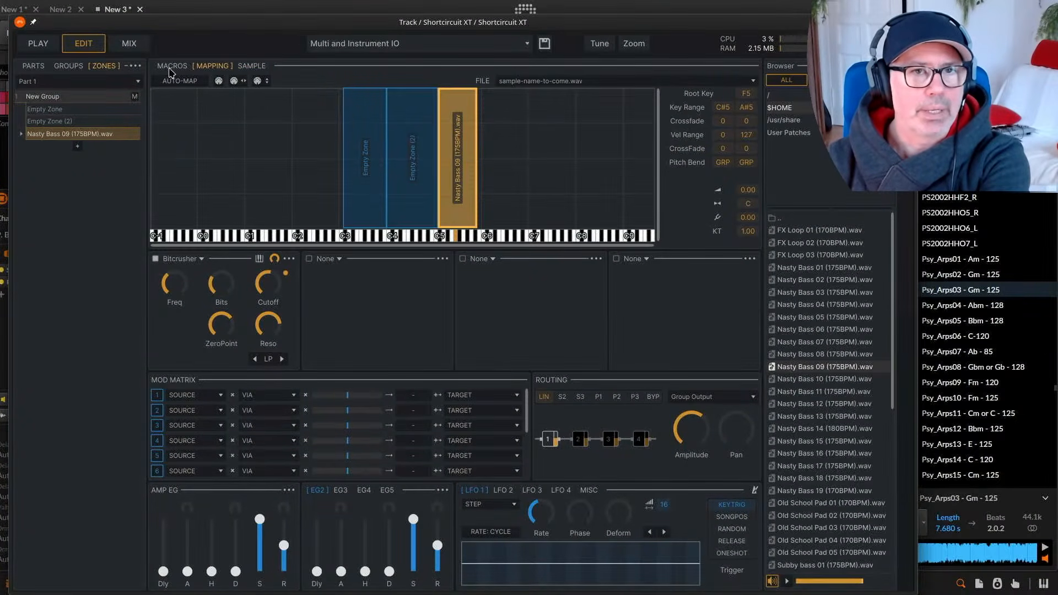
pyautogui.click(73, 67)
pyautogui.click(105, 67)
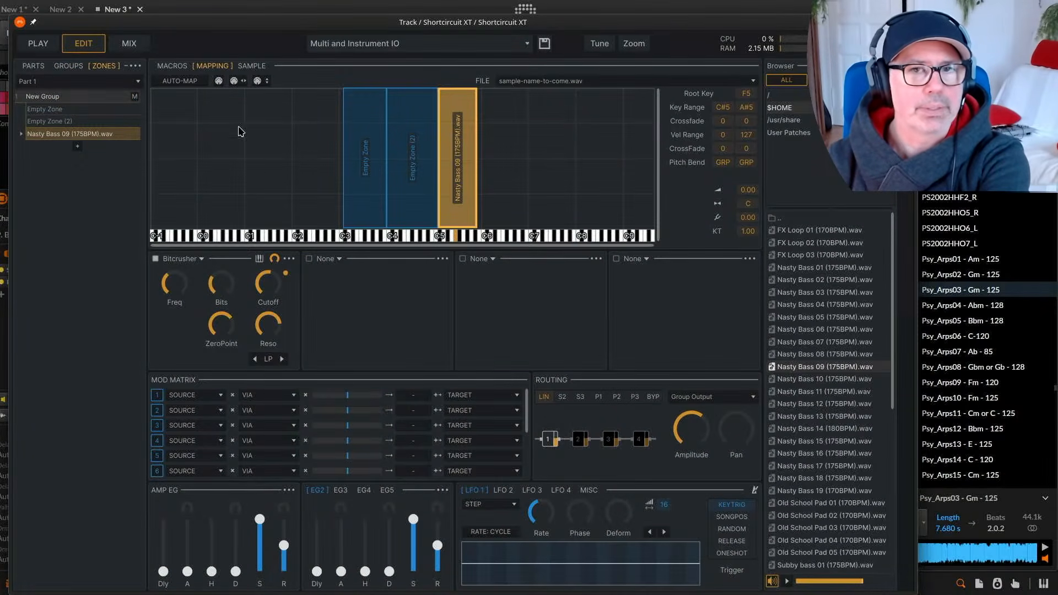
# Map the sample Nasty Bass 04 (175BPM).wav as a new zone spanning F#2–C3, directly below the first empty zone.
pyautogui.rightClick(297, 150)
pyautogui.click(267, 151)
pyautogui.moveTo(820, 304); pyautogui.dragTo(336, 212)
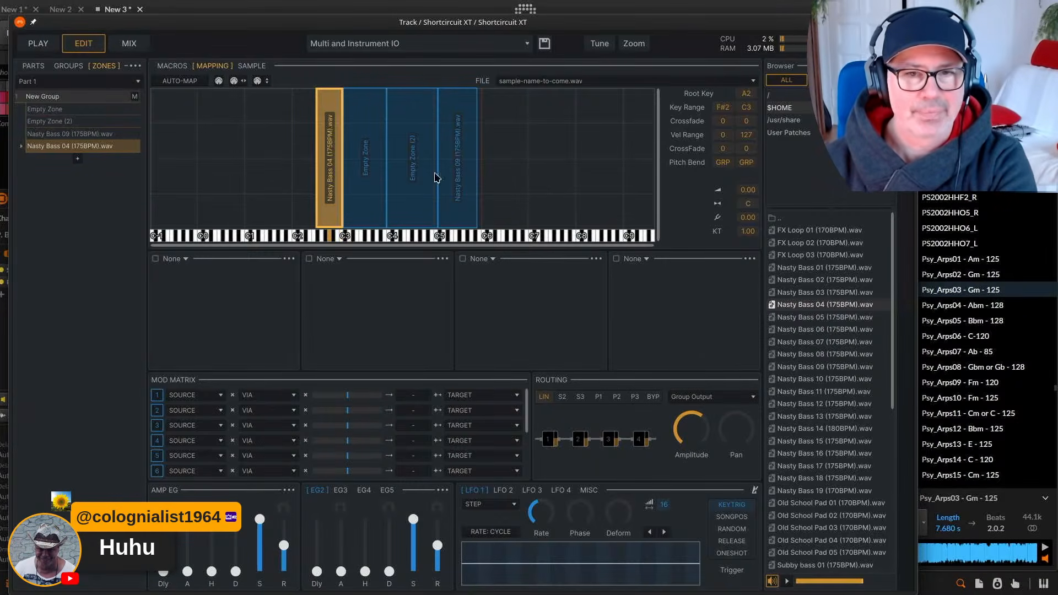
# Inspect the four mapped zones one by one to compare their settings and processors, ending on the Nasty Bass 09 zone.
pyautogui.click(338, 261)
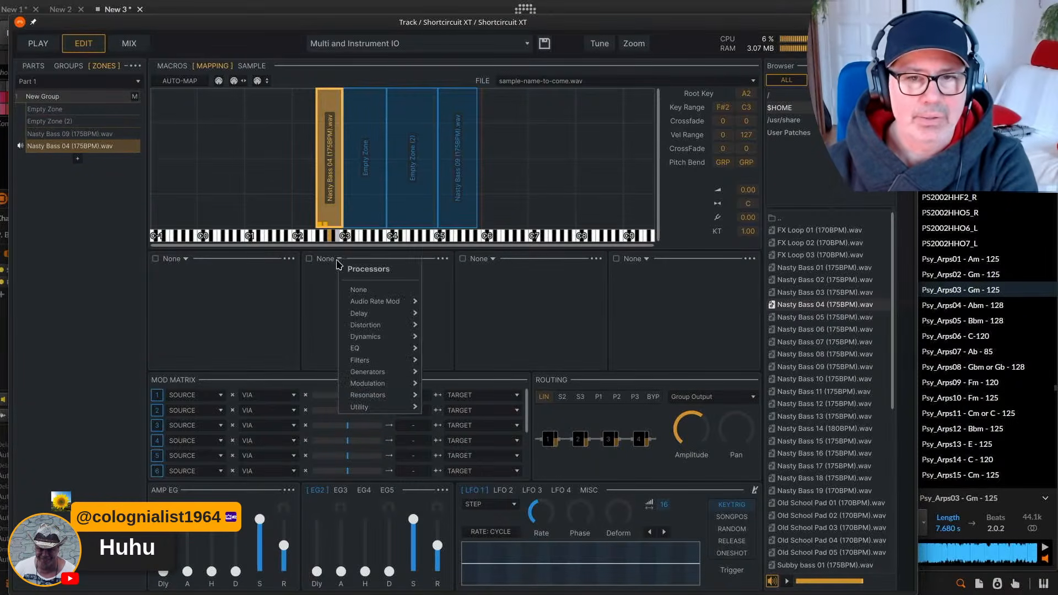
pyautogui.click(333, 194)
pyautogui.click(375, 189)
pyautogui.click(405, 187)
pyautogui.click(462, 189)
pyautogui.click(407, 193)
pyautogui.click(348, 195)
pyautogui.click(328, 198)
pyautogui.click(360, 204)
pyautogui.click(417, 204)
pyautogui.click(457, 202)
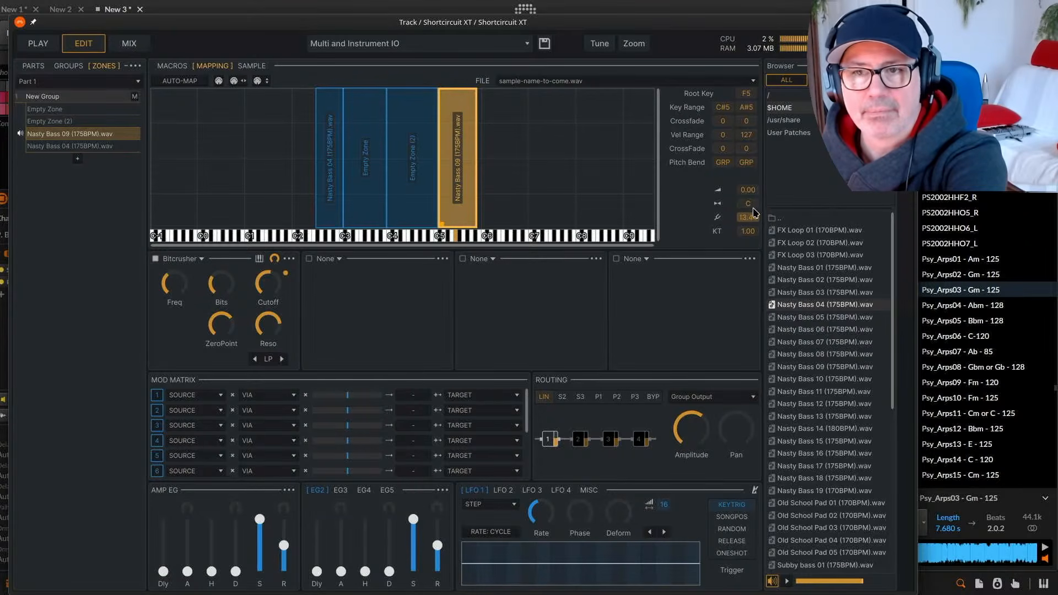
# Set the Nasty Bass 09 zone's pitch offset to 15.36 and adjust its Bitcrusher with Freq at maximum and Bits kept low.
pyautogui.moveTo(757, 210); pyautogui.dragTo(637, 215)
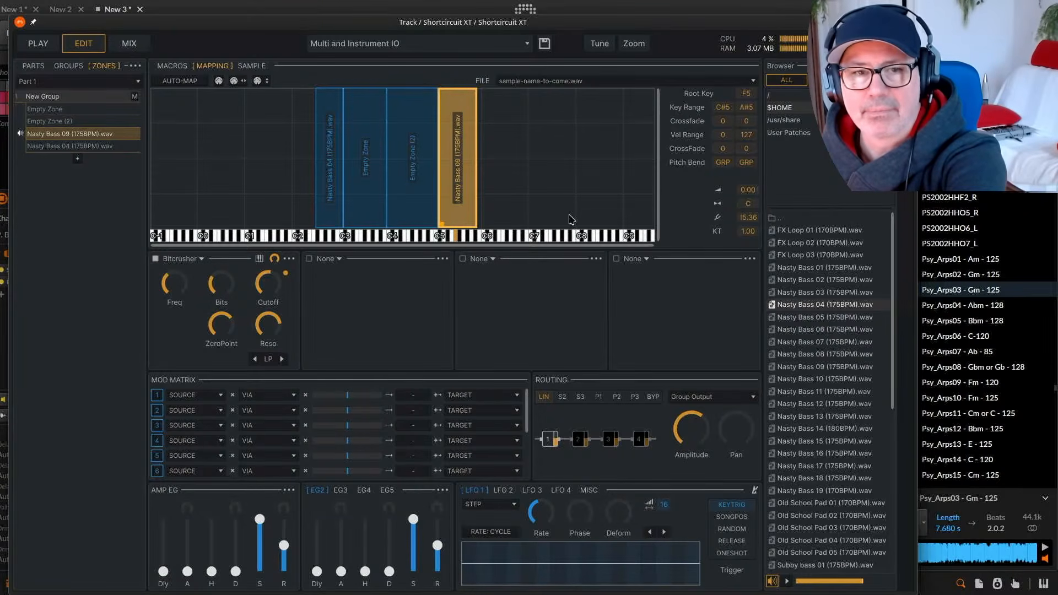
pyautogui.moveTo(170, 279); pyautogui.dragTo(186, 214)
pyautogui.moveTo(222, 282); pyautogui.dragTo(223, 344)
# Switch off the Bitcrusher's filter section and turn its ZeroPoint all the way down.
pyautogui.moveTo(266, 299); pyautogui.dragTo(292, 282)
pyautogui.click(285, 273)
pyautogui.moveTo(227, 322); pyautogui.dragTo(223, 353)
pyautogui.rightClick(219, 329)
pyautogui.click(194, 330)
pyautogui.rightClick(218, 331)
pyautogui.click(244, 326)
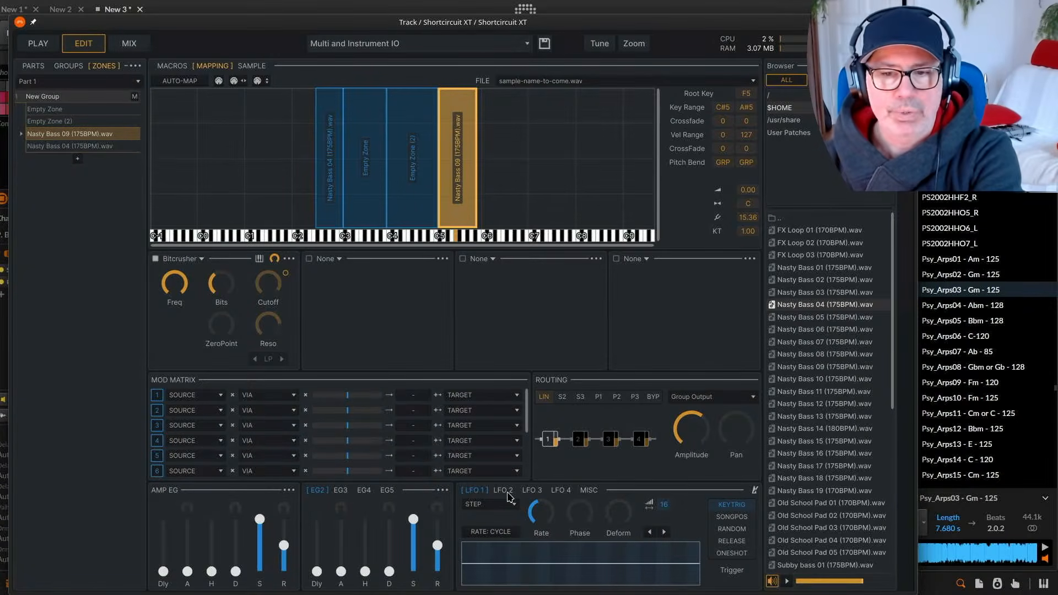
# Compare the group's modulation settings with the zone's, and set LFO 1 of the Nasty Bass 09 zone to the Ramp curve.
pyautogui.click(65, 67)
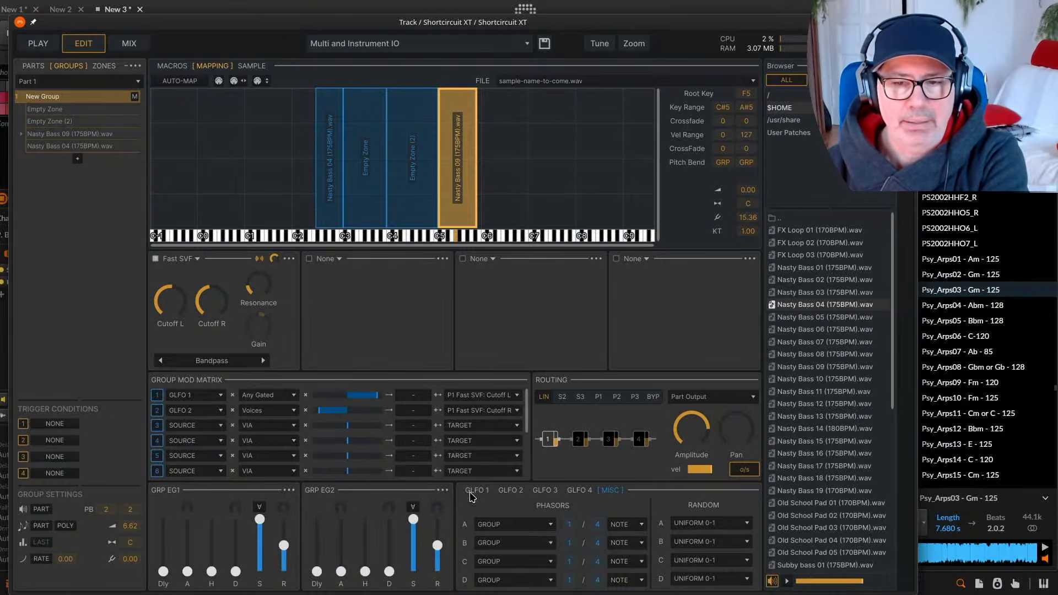
pyautogui.click(103, 67)
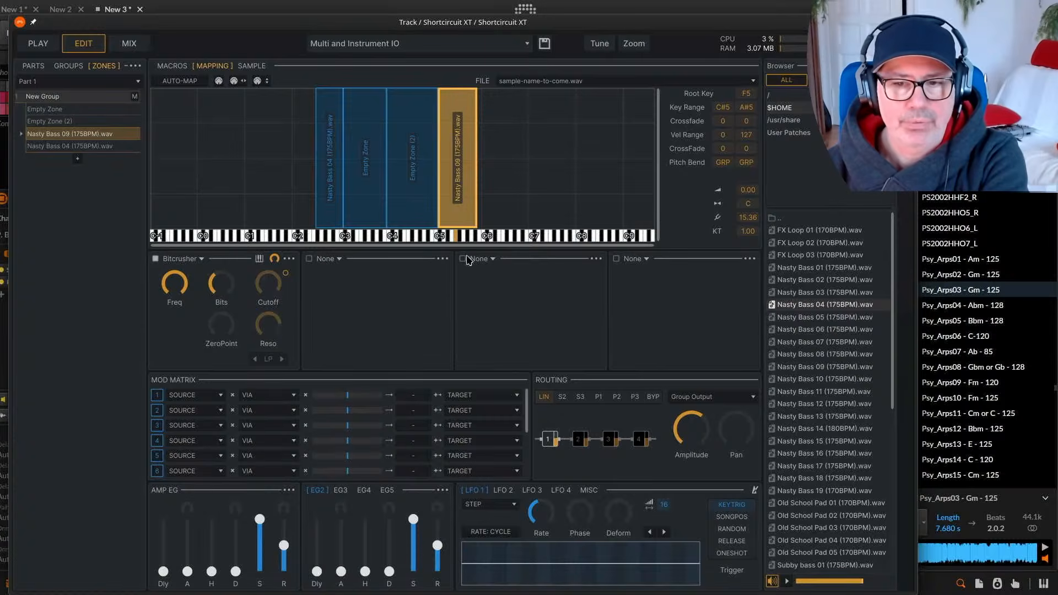
pyautogui.click(501, 498)
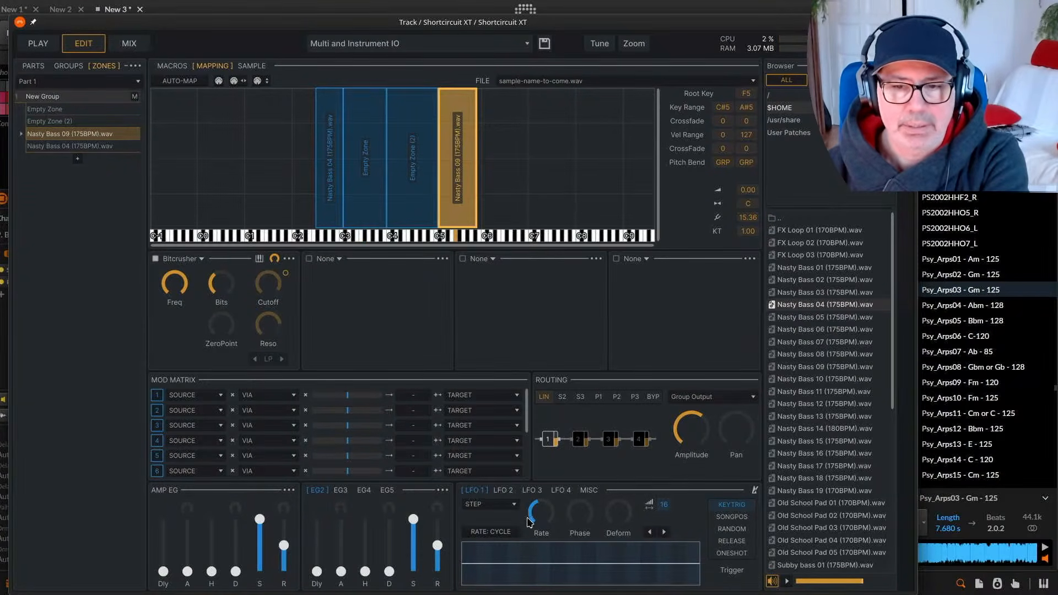
pyautogui.click(490, 504)
pyautogui.moveTo(482, 441)
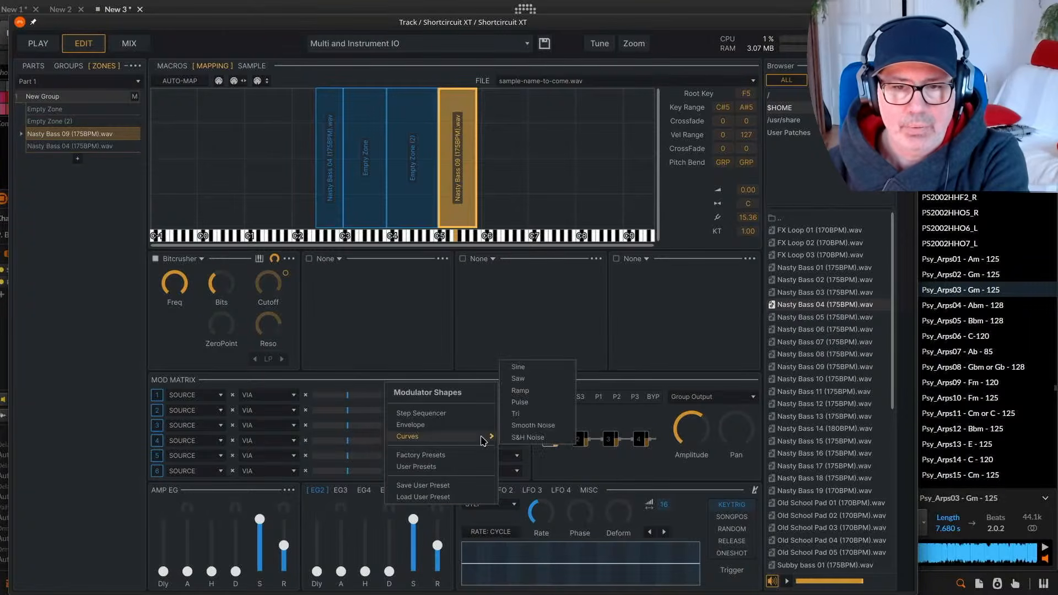
pyautogui.click(521, 390)
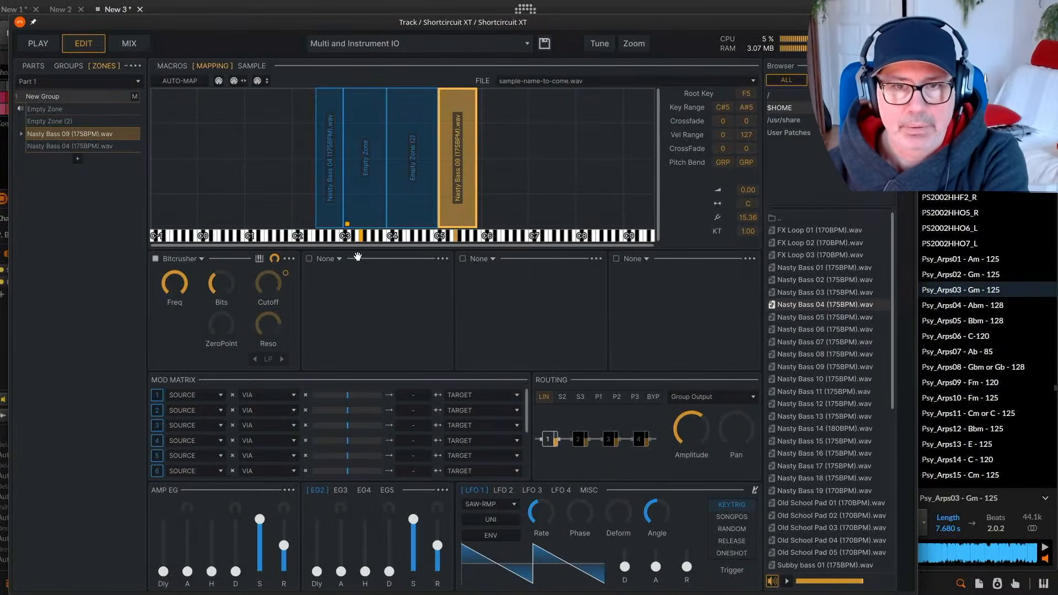
# Add a Fast SVF lowpass filter in the first processor slot of the C#3–B3 zone and raise its cutoff fully.
pyautogui.click(369, 198)
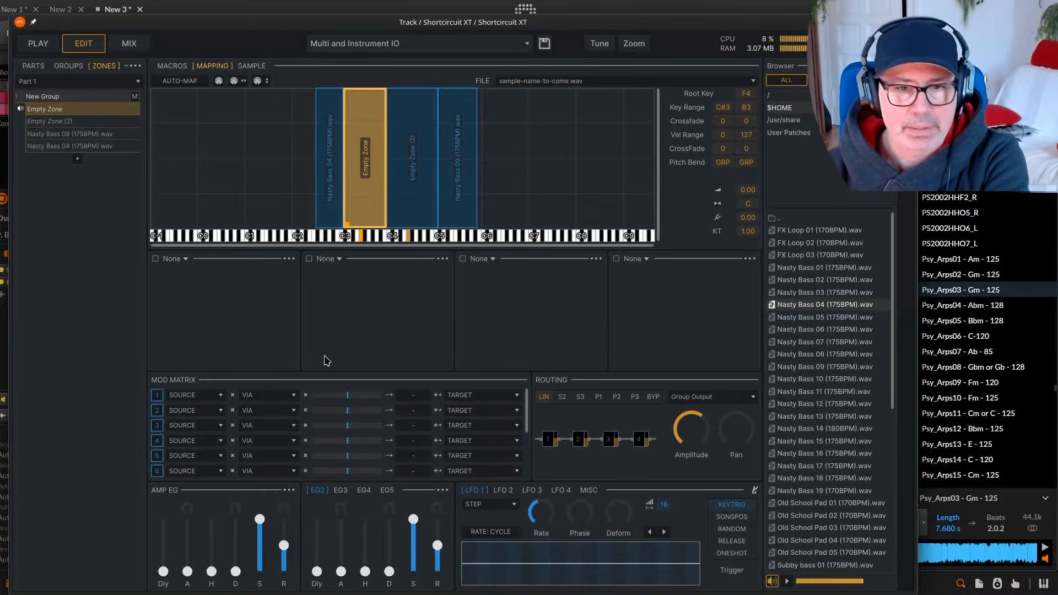
pyautogui.click(220, 396)
pyautogui.moveTo(283, 281)
pyautogui.click(433, 301)
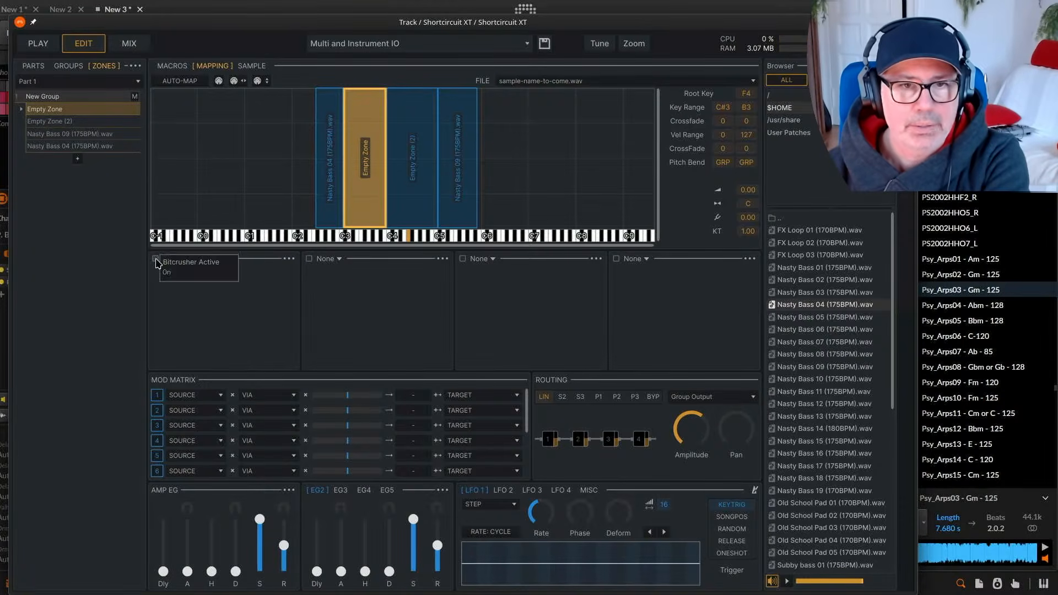
pyautogui.click(185, 259)
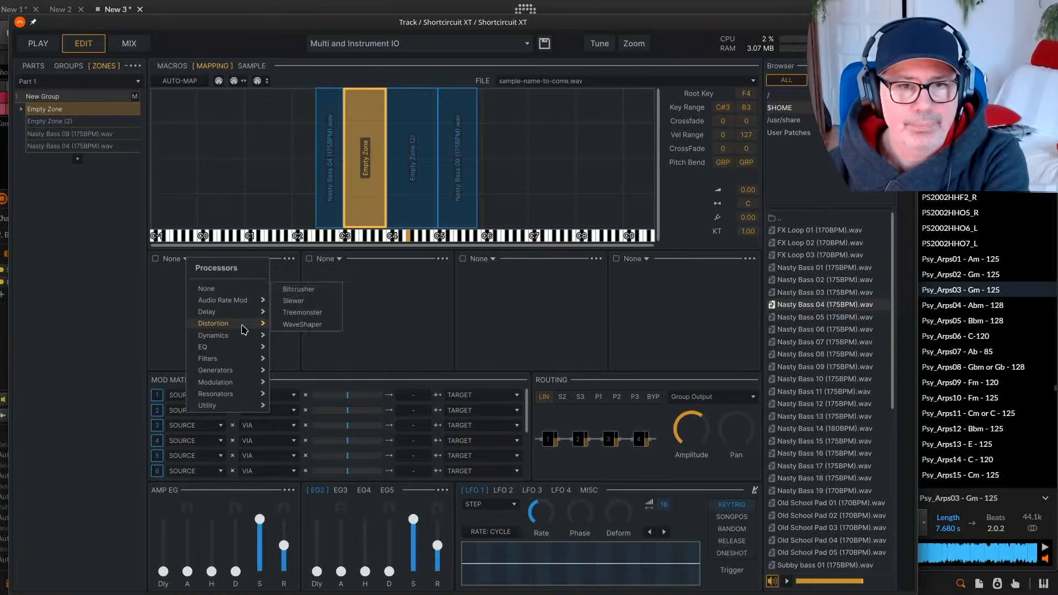
pyautogui.moveTo(234, 359)
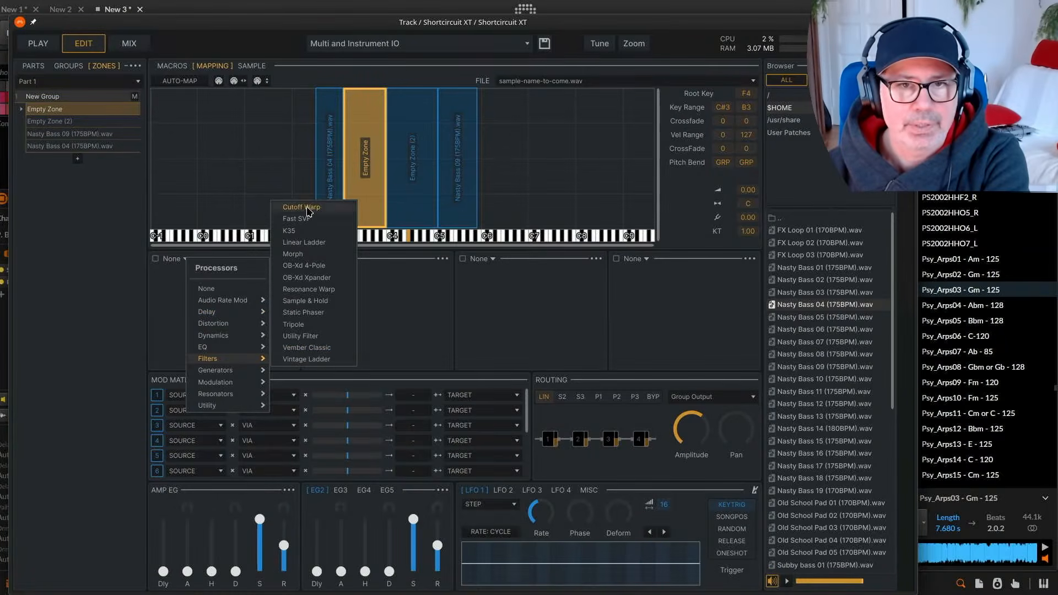
pyautogui.click(319, 220)
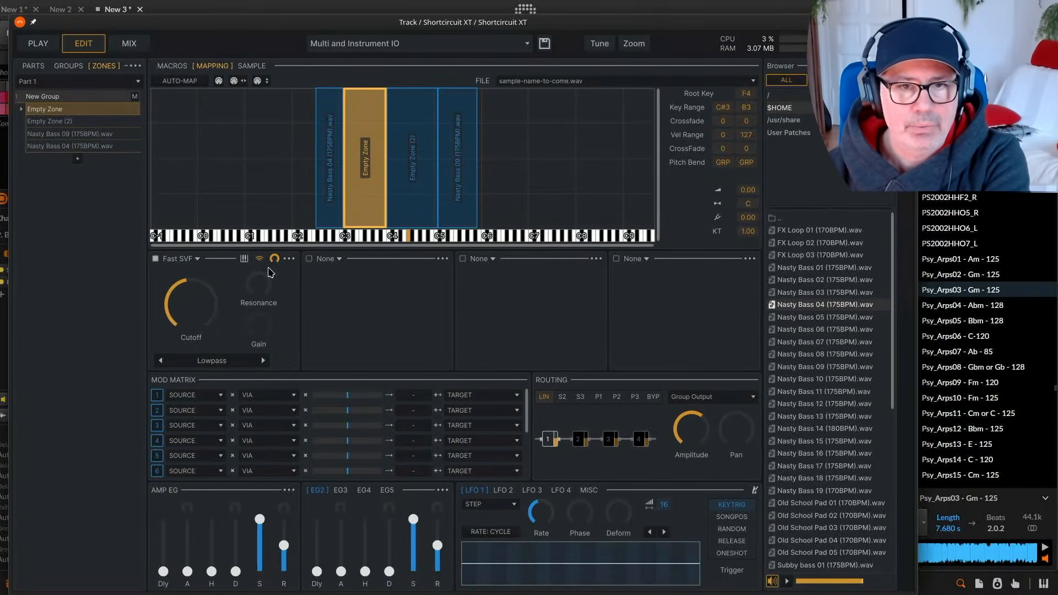
pyautogui.moveTo(197, 310); pyautogui.dragTo(188, 204)
# Route LFO 1 to the Fast SVF cutoff in the first modulation row with a negative depth.
pyautogui.click(218, 396)
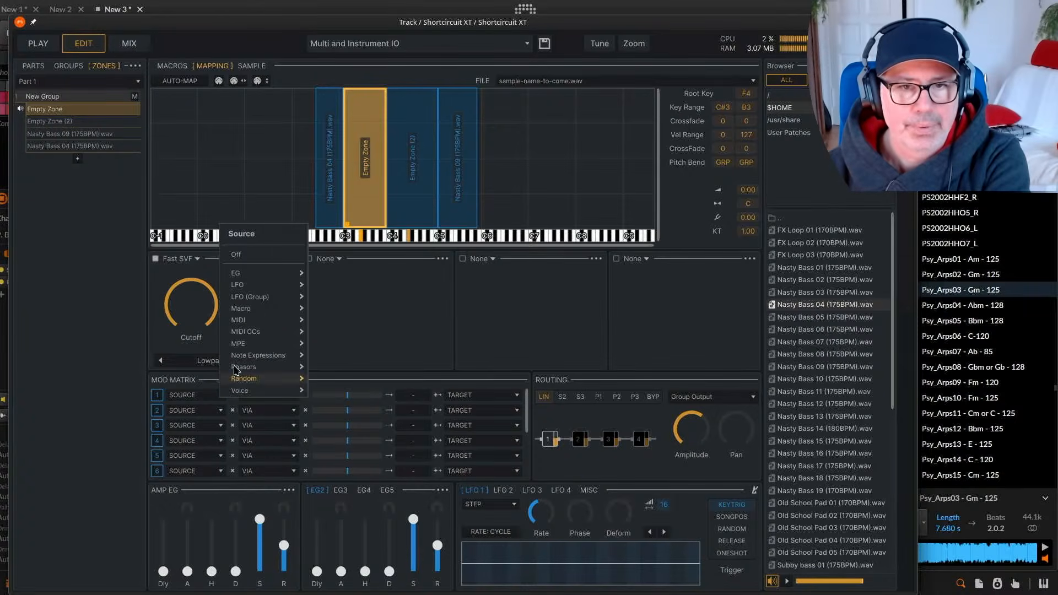
pyautogui.moveTo(273, 284)
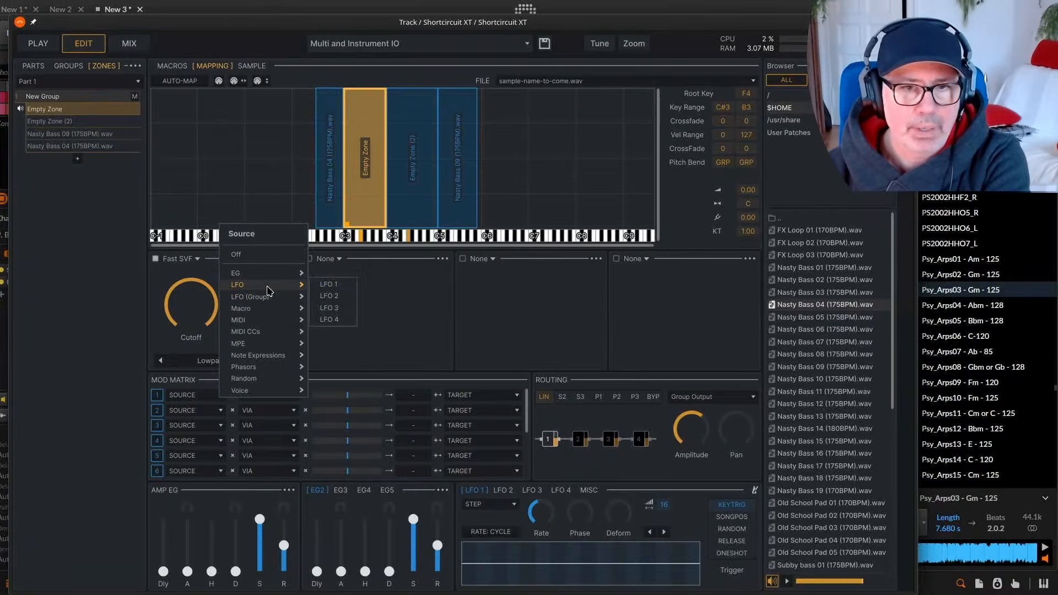
pyautogui.click(329, 286)
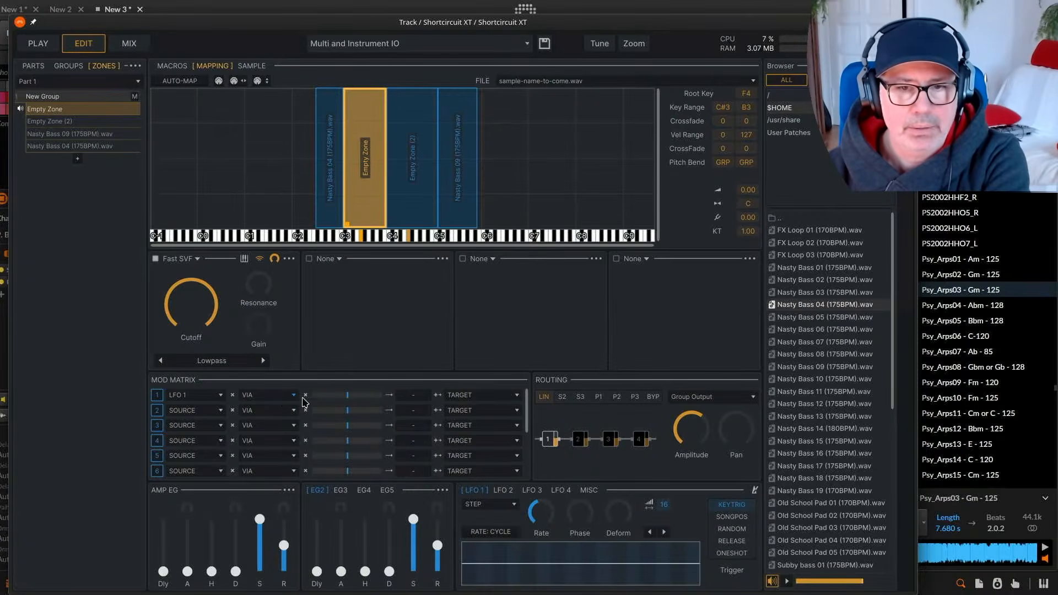
pyautogui.moveTo(347, 396); pyautogui.dragTo(293, 394)
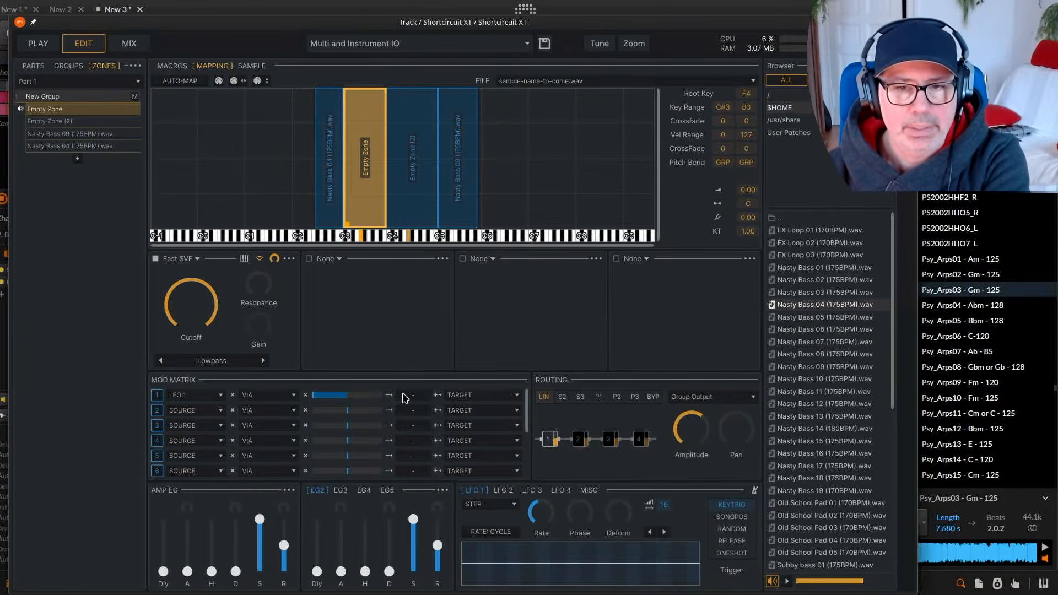
pyautogui.click(470, 402)
pyautogui.moveTo(447, 374)
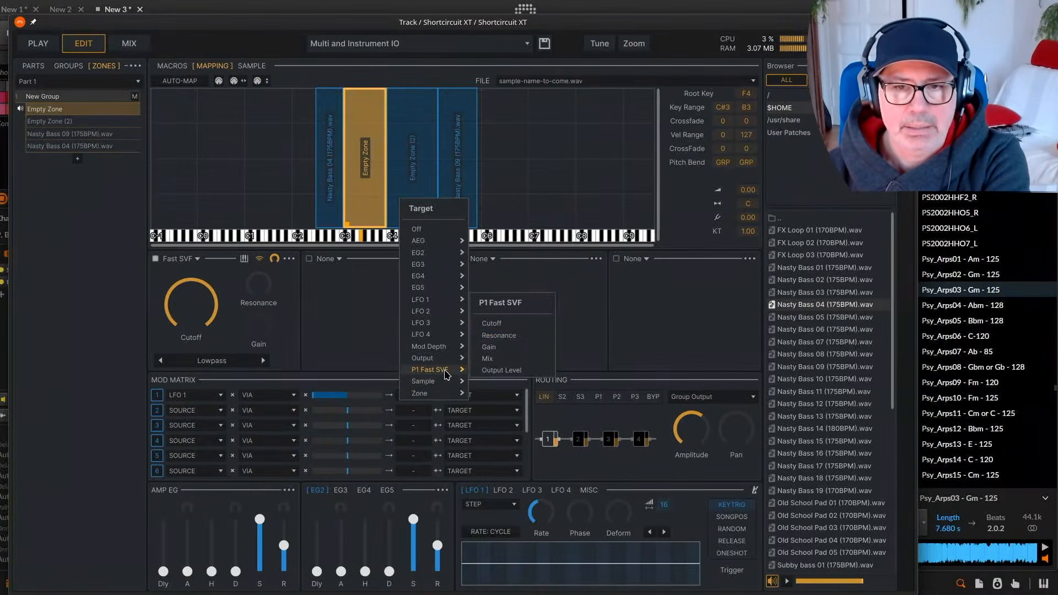
pyautogui.click(492, 323)
pyautogui.moveTo(335, 397); pyautogui.dragTo(335, 397)
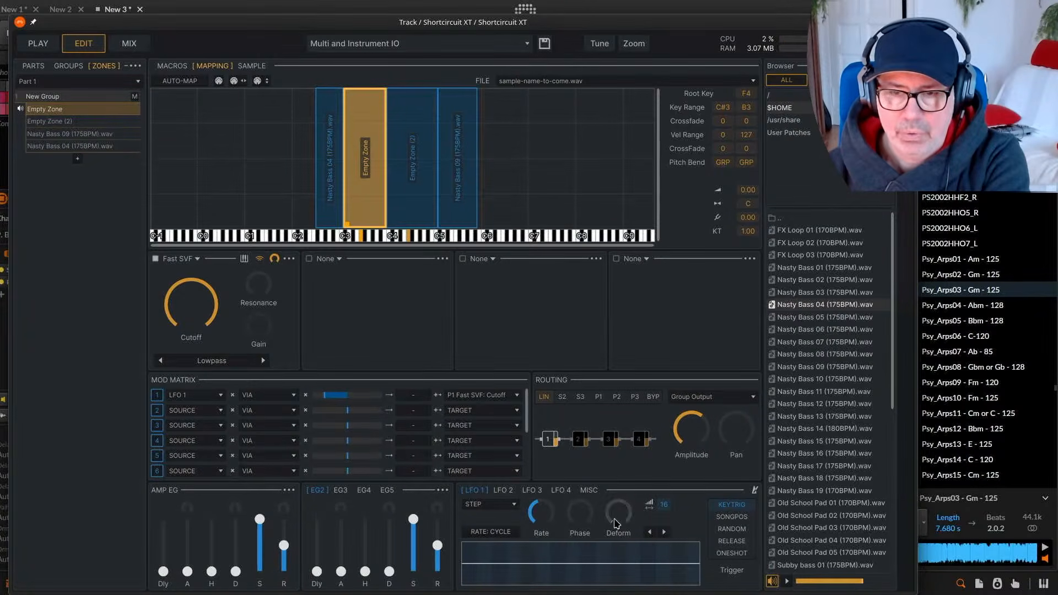
# Set the zone's LFO 1 to the Saw curve at 6.88 Hz and its cutoff modulation depth to full negative.
pyautogui.click(510, 532)
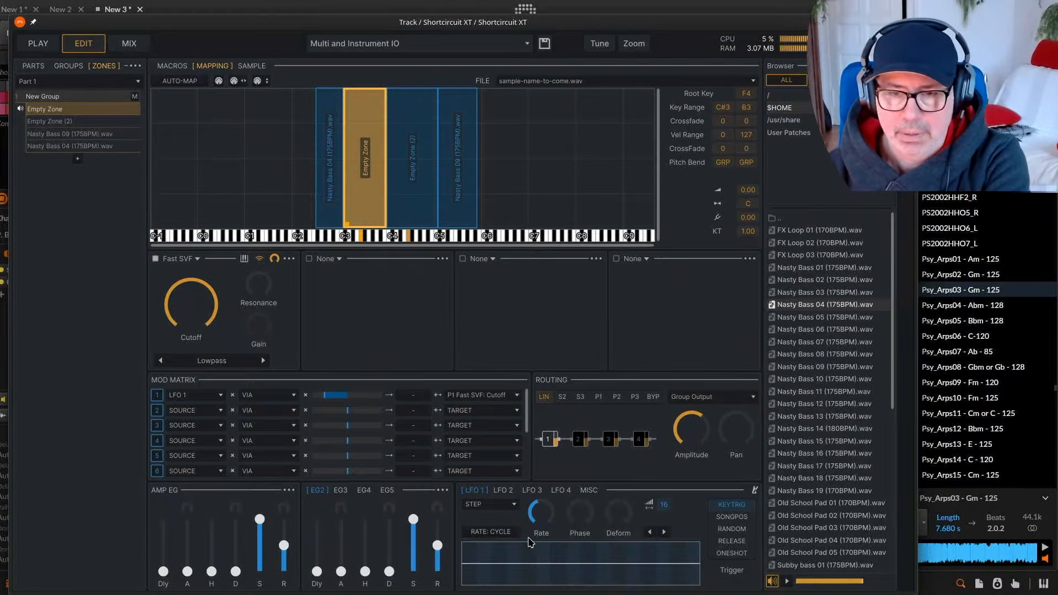
pyautogui.click(513, 507)
pyautogui.moveTo(493, 439)
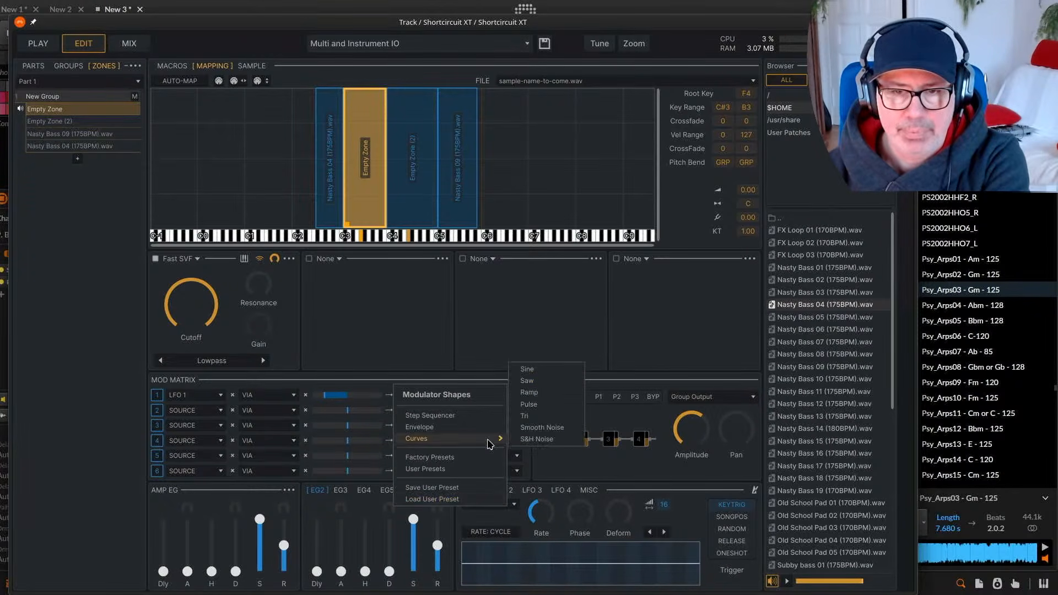
pyautogui.click(545, 380)
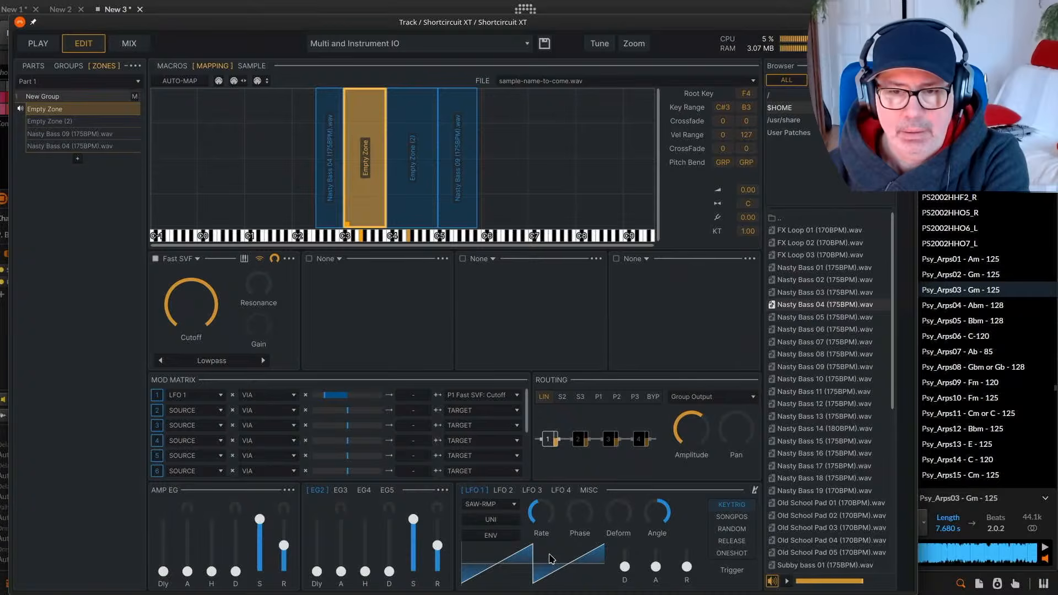
pyautogui.moveTo(551, 523); pyautogui.dragTo(535, 494)
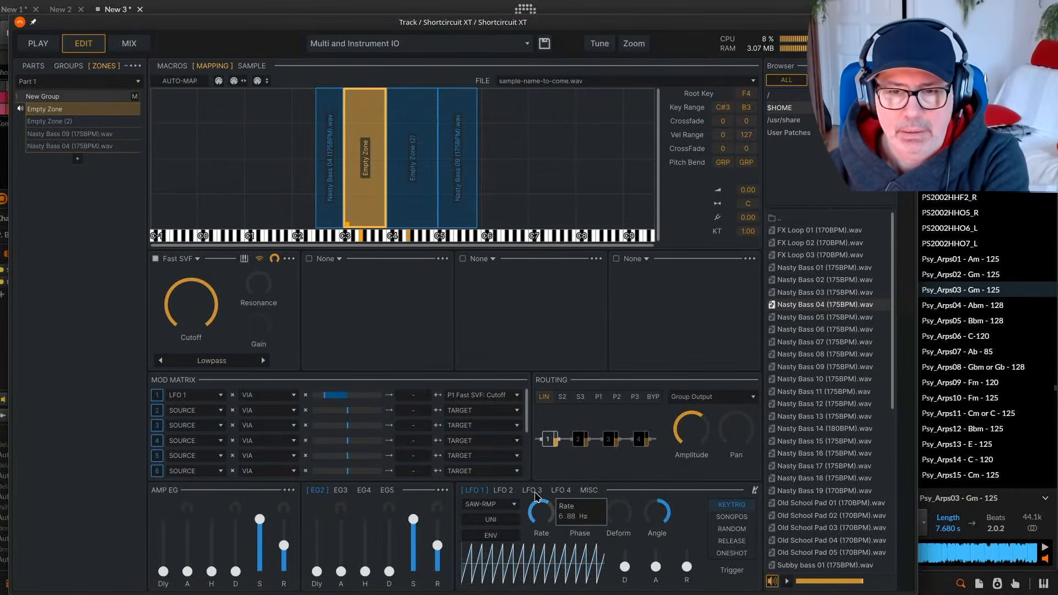
pyautogui.moveTo(333, 395); pyautogui.dragTo(291, 397)
pyautogui.moveTo(537, 515)
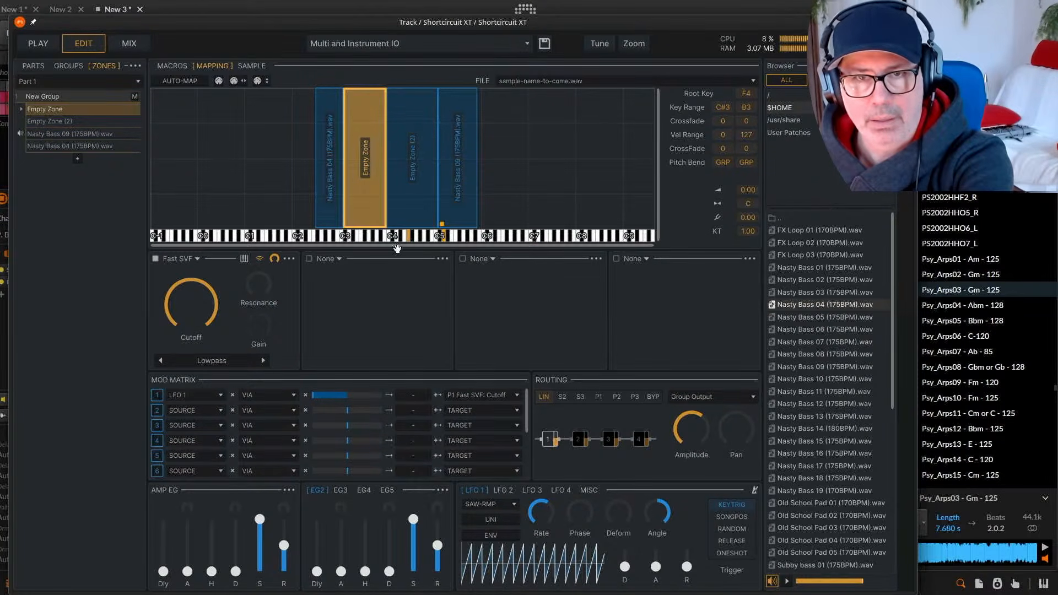
# Route LFO 1 to the Bitcrusher cutoff at full negative depth in the first modulation row of the Nasty Bass 09 zone.
pyautogui.click(448, 195)
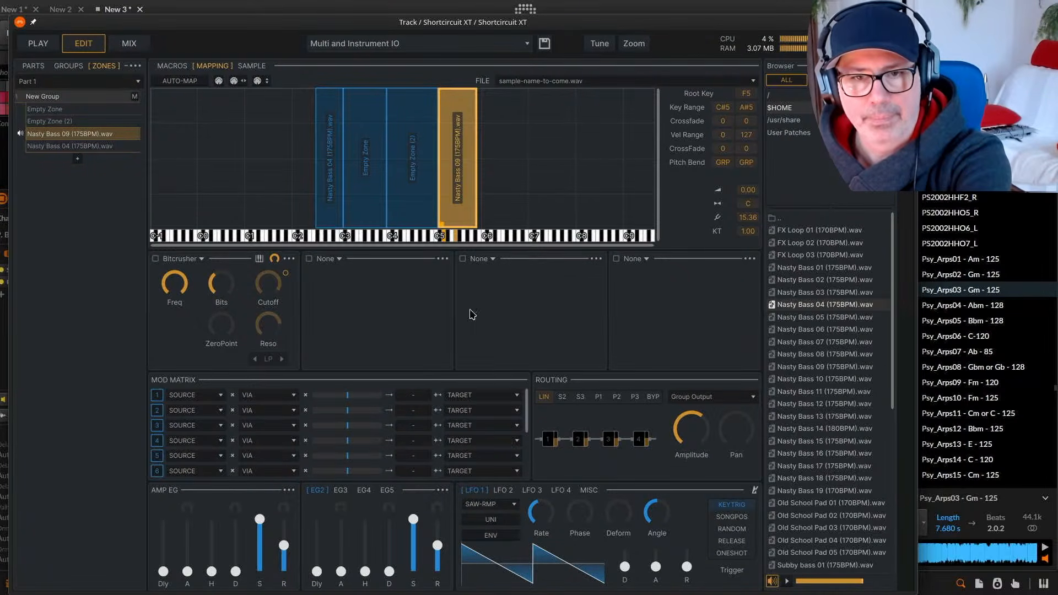
pyautogui.click(215, 397)
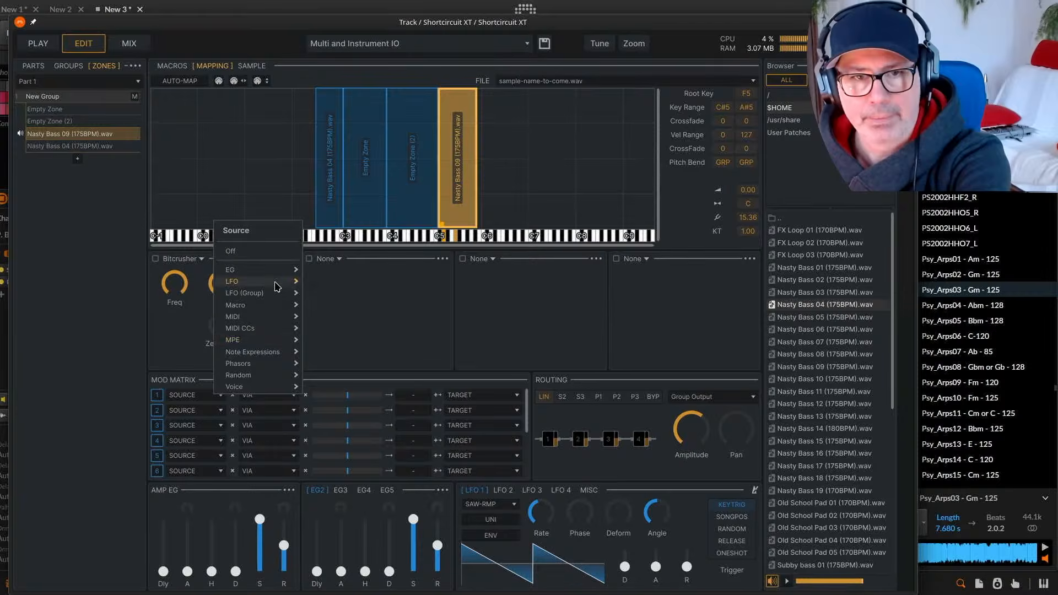
pyautogui.click(316, 285)
pyautogui.click(477, 403)
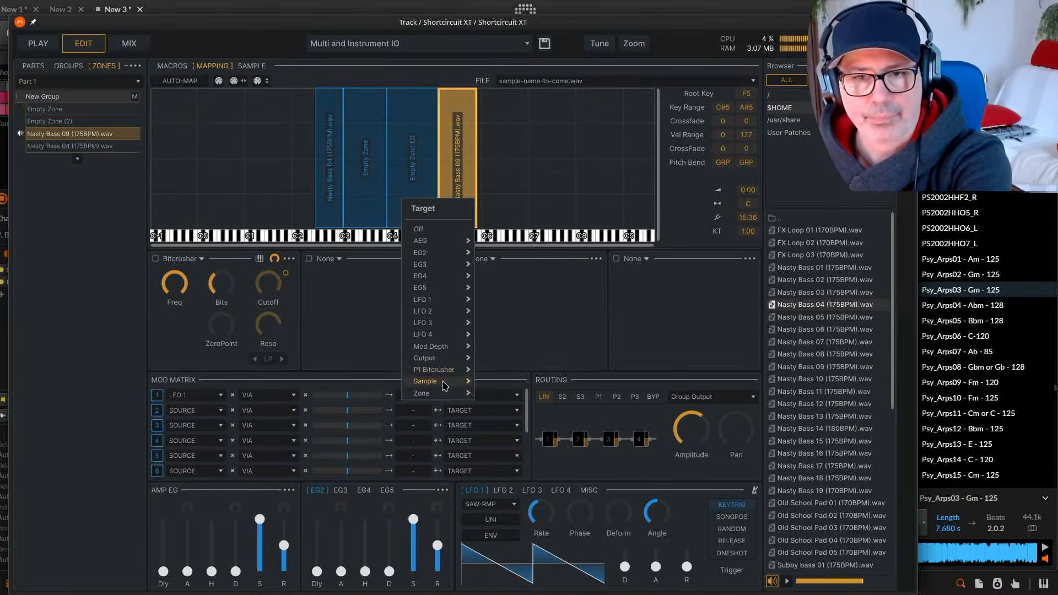
pyautogui.moveTo(443, 384)
pyautogui.click(343, 307)
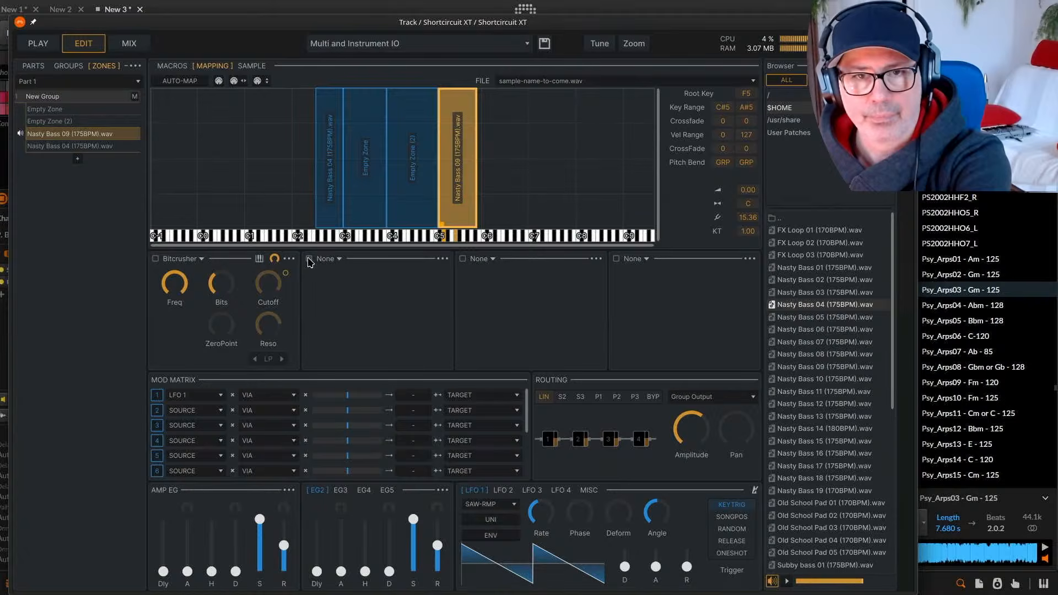
pyautogui.click(460, 400)
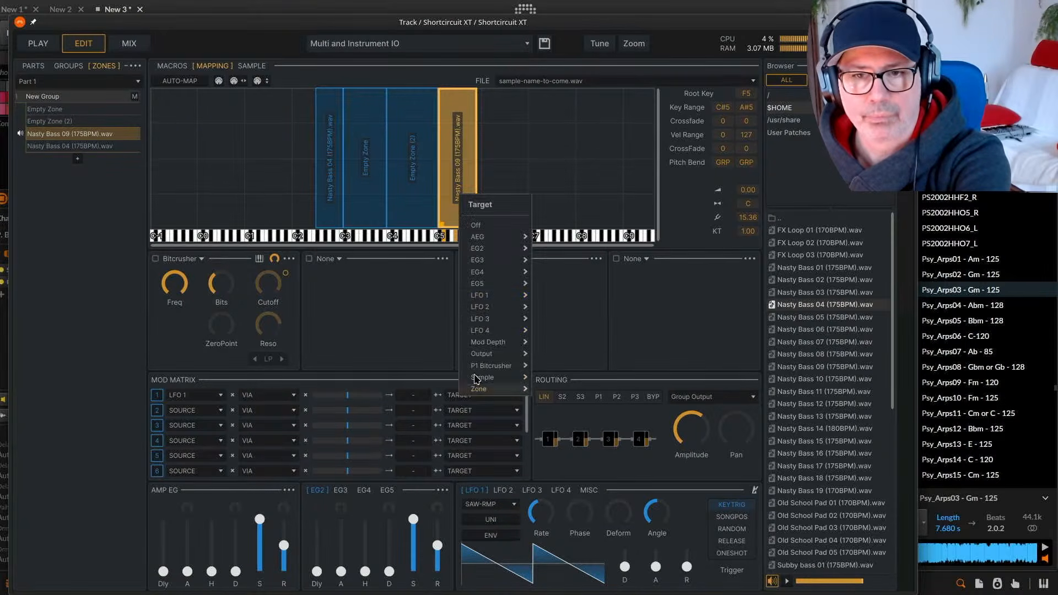
pyautogui.moveTo(496, 366)
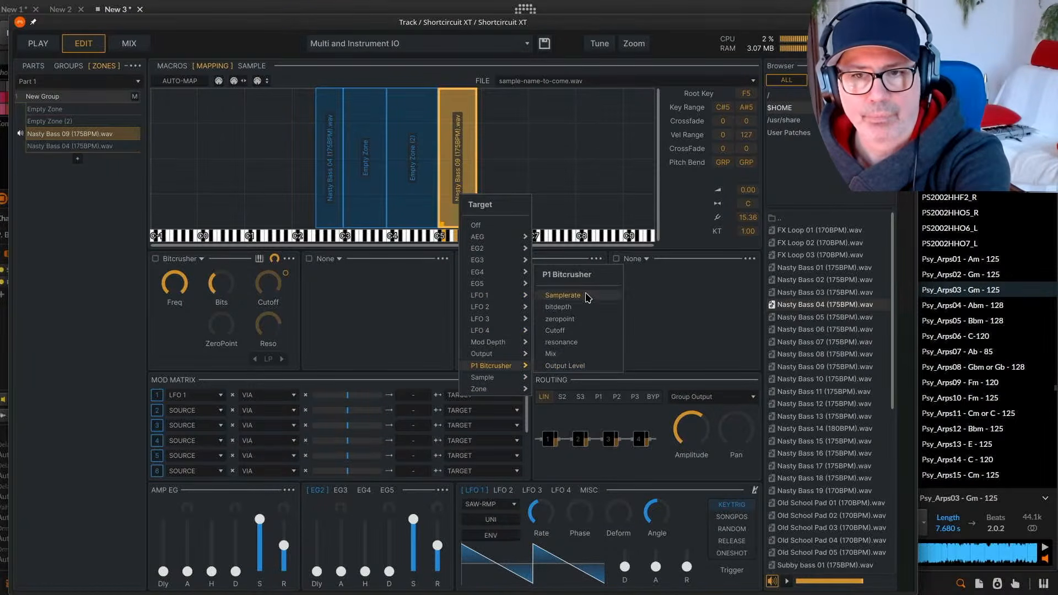
pyautogui.click(576, 331)
pyautogui.moveTo(348, 397); pyautogui.dragTo(303, 397)
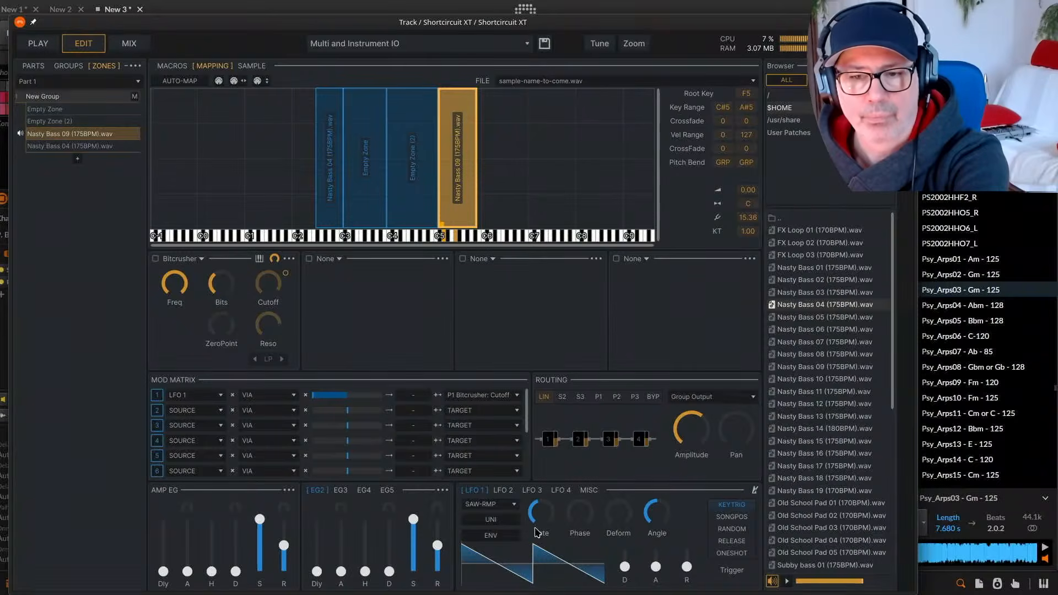
# Retarget the LFO 1 modulation to the Bitcrusher's Samplerate and slow down LFO 1.
pyautogui.click(507, 397)
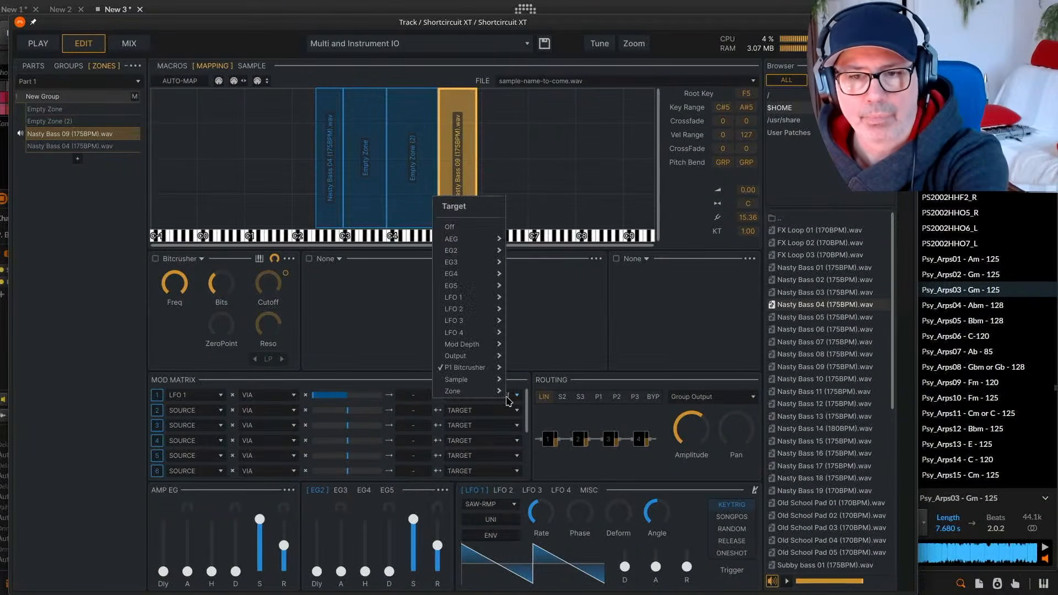
pyautogui.moveTo(481, 367)
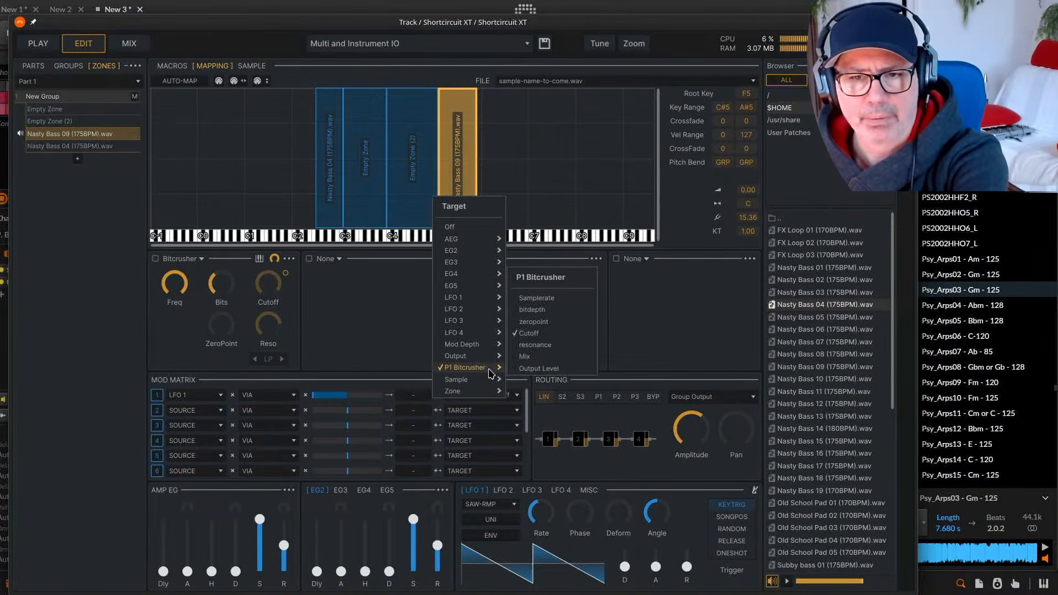
pyautogui.click(566, 298)
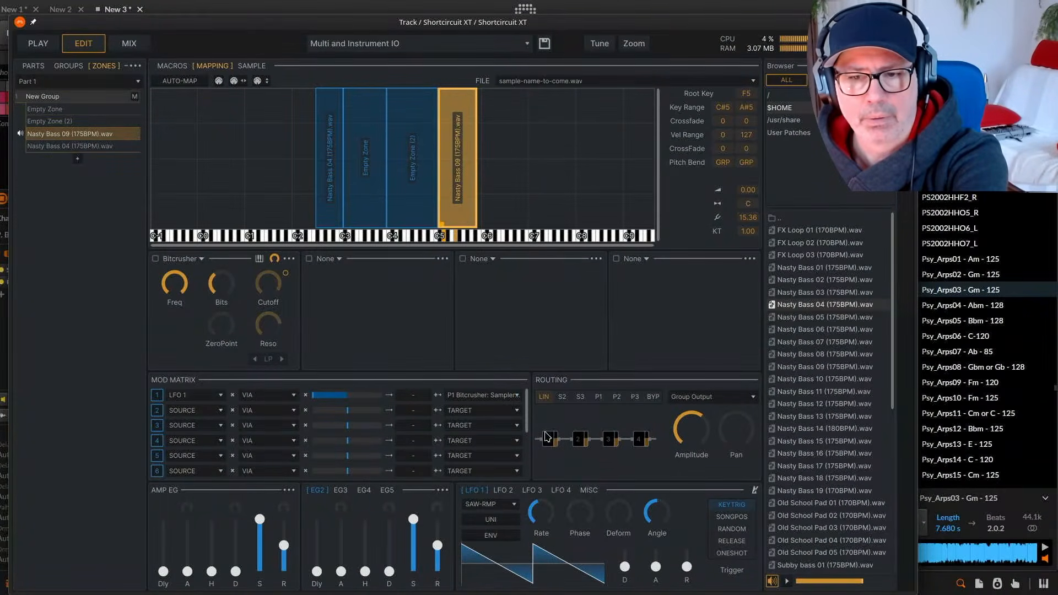
pyautogui.moveTo(535, 515)
pyautogui.mouseDown()
pyautogui.moveTo(537, 502)
pyautogui.moveTo(533, 520)
pyautogui.mouseUp()
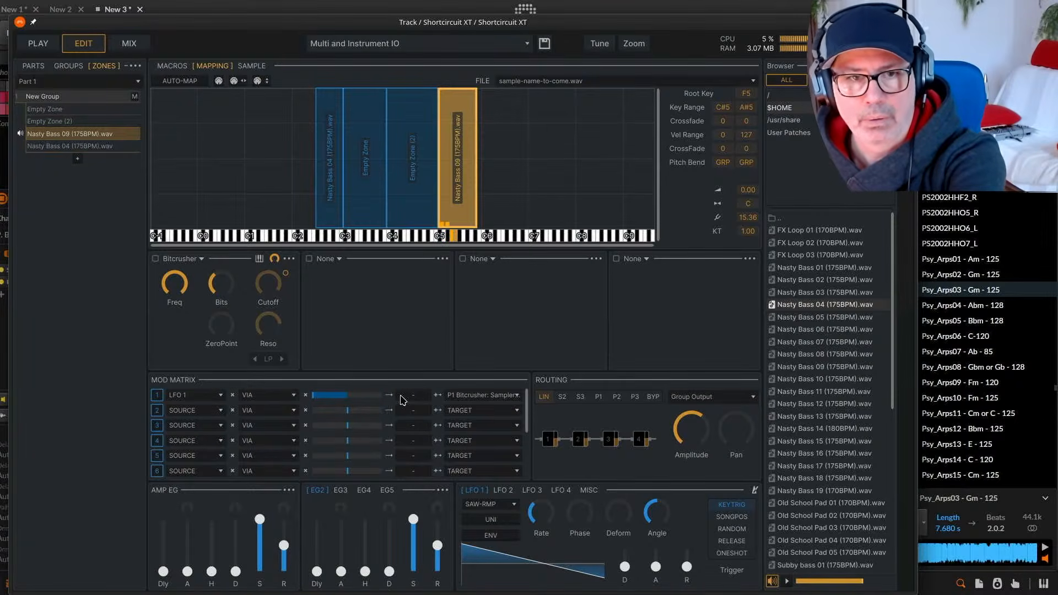
# Switch on the Bitcrusher of the Nasty Bass 09 zone and slightly raise its LFO 1 rate.
pyautogui.click(410, 207)
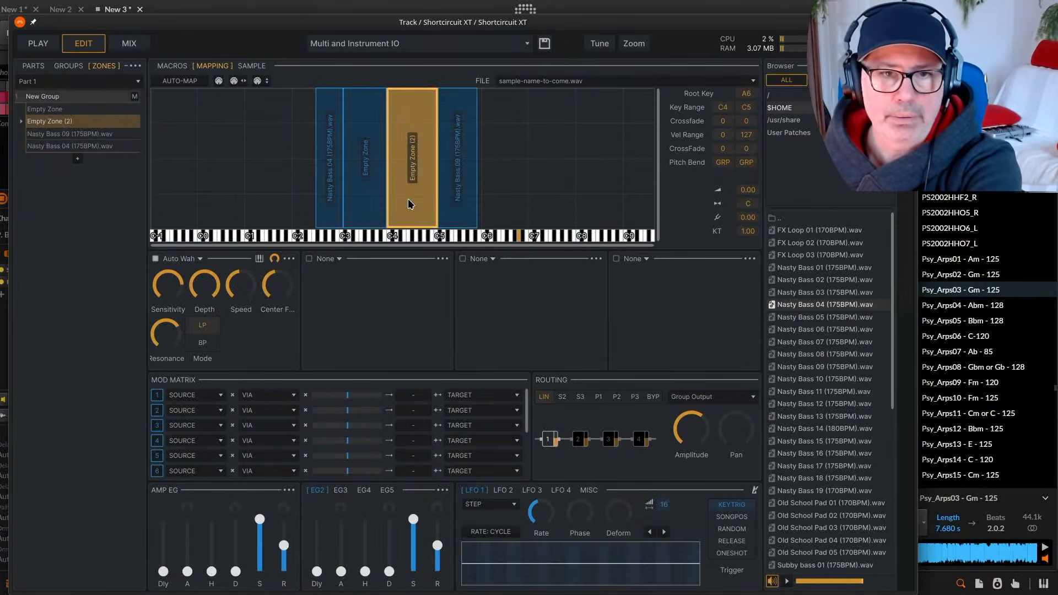
pyautogui.click(460, 197)
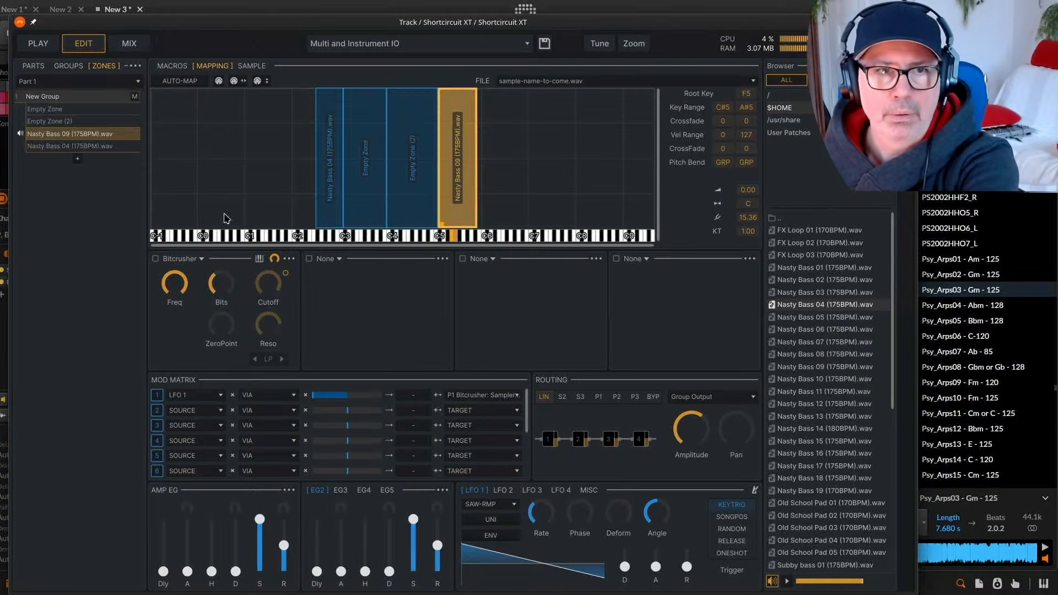
pyautogui.moveTo(167, 282)
pyautogui.mouseDown()
pyautogui.moveTo(187, 415)
pyautogui.moveTo(168, 280)
pyautogui.mouseUp()
pyautogui.click(156, 259)
pyautogui.click(156, 259)
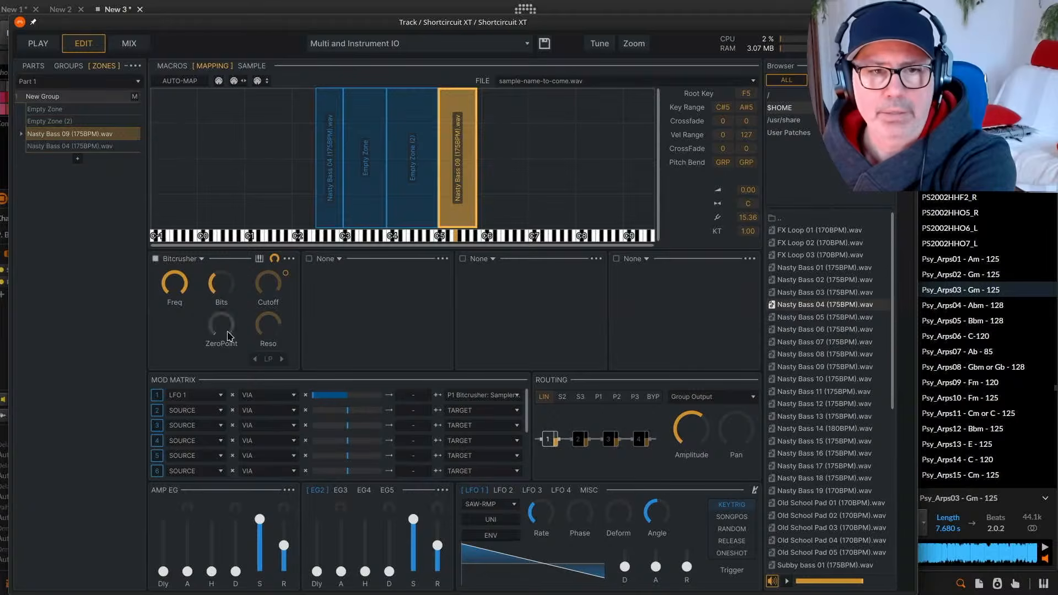
pyautogui.moveTo(538, 527)
pyautogui.mouseDown()
pyautogui.moveTo(542, 507)
pyautogui.moveTo(546, 529)
pyautogui.mouseUp()
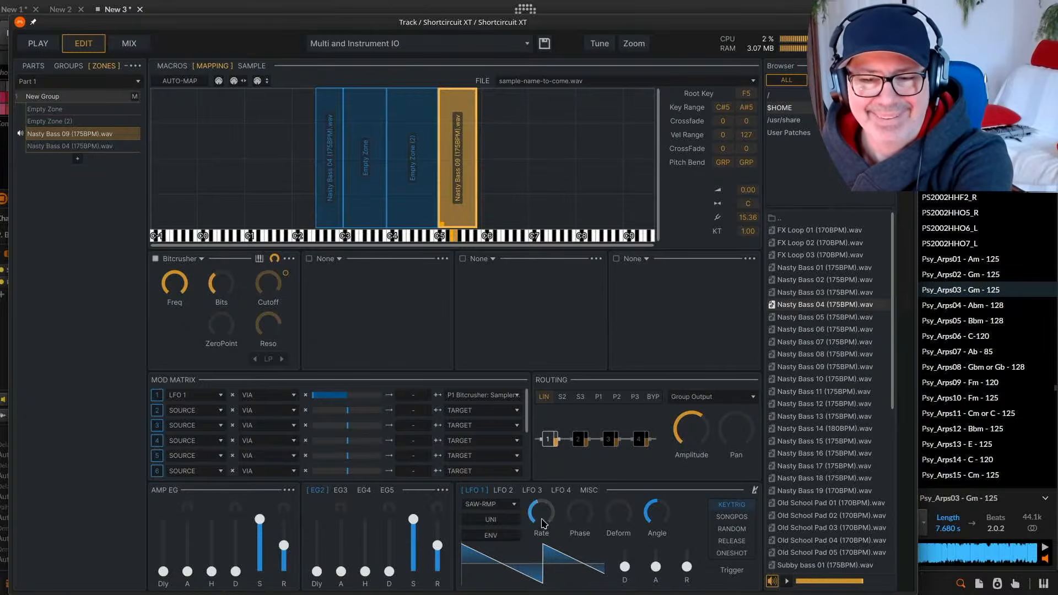
# Make LFO 1 unipolar and enable its envelope with a longer attack.
pyautogui.click(511, 521)
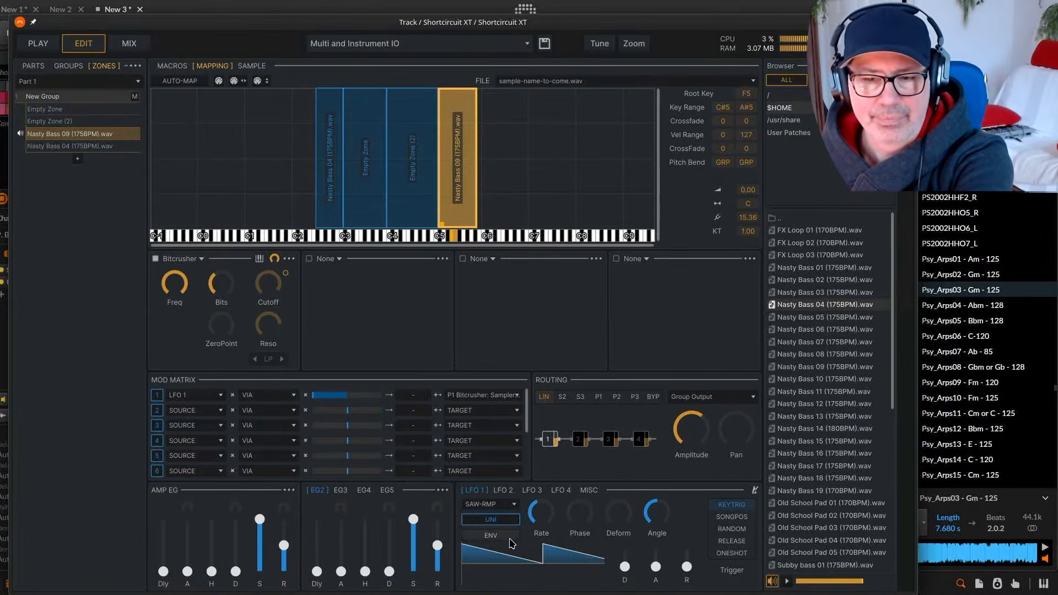
pyautogui.click(508, 536)
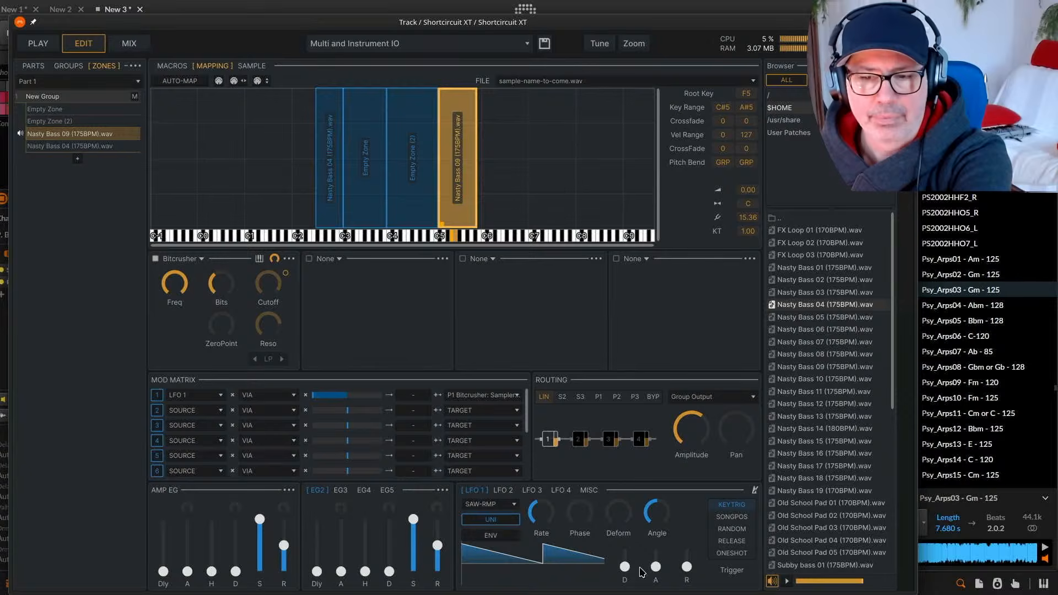
pyautogui.moveTo(656, 567); pyautogui.dragTo(656, 538)
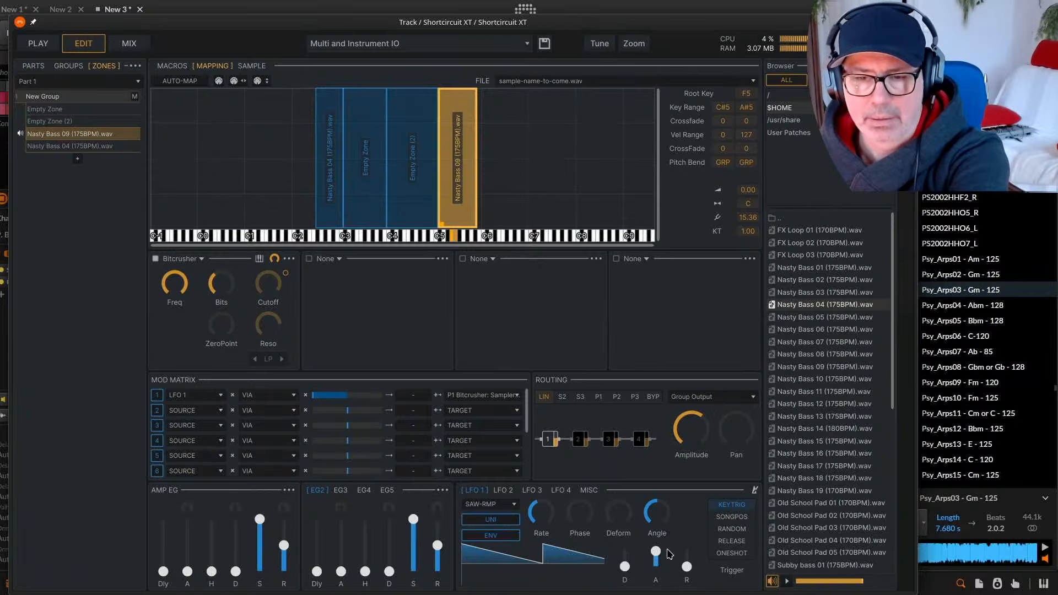
pyautogui.moveTo(659, 560)
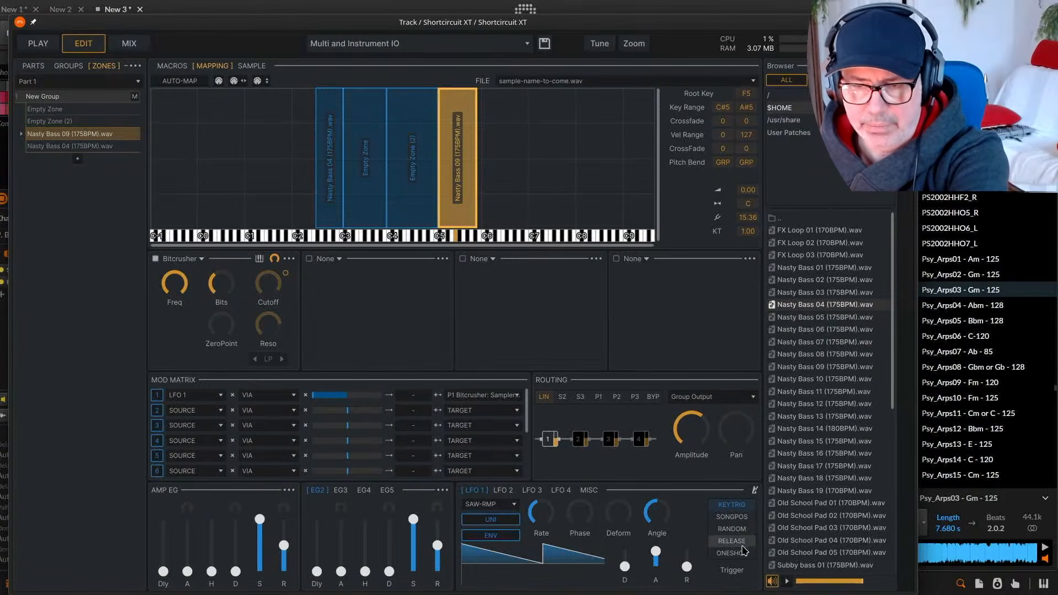
pyautogui.moveTo(628, 528)
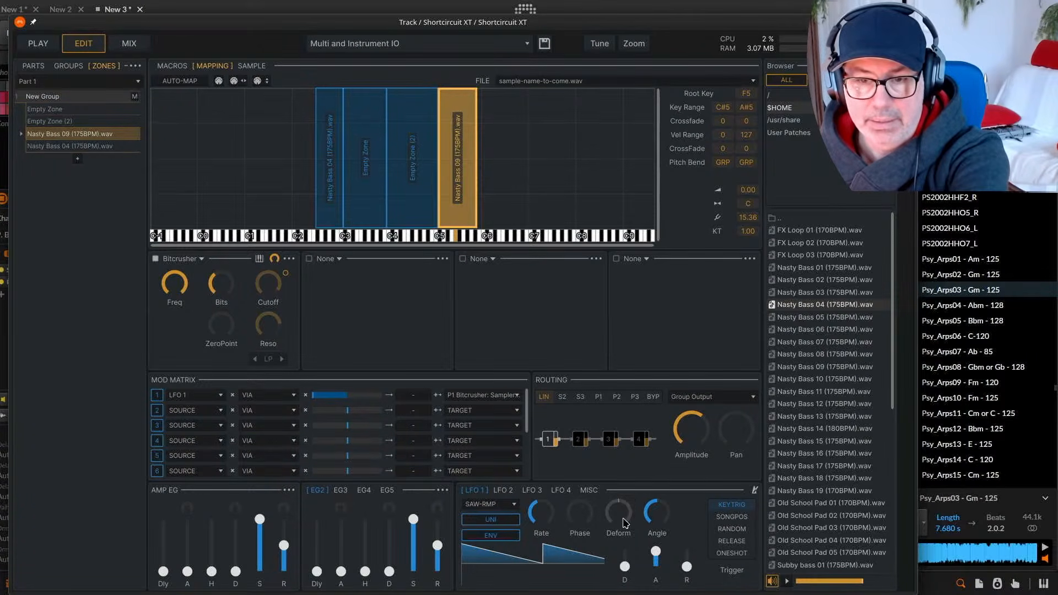
# Reshape LFO 1 with Deform at about -86 %, adjusted phase, angle and rate, and the envelope attack back at minimum.
pyautogui.moveTo(627, 524); pyautogui.dragTo(663, 584)
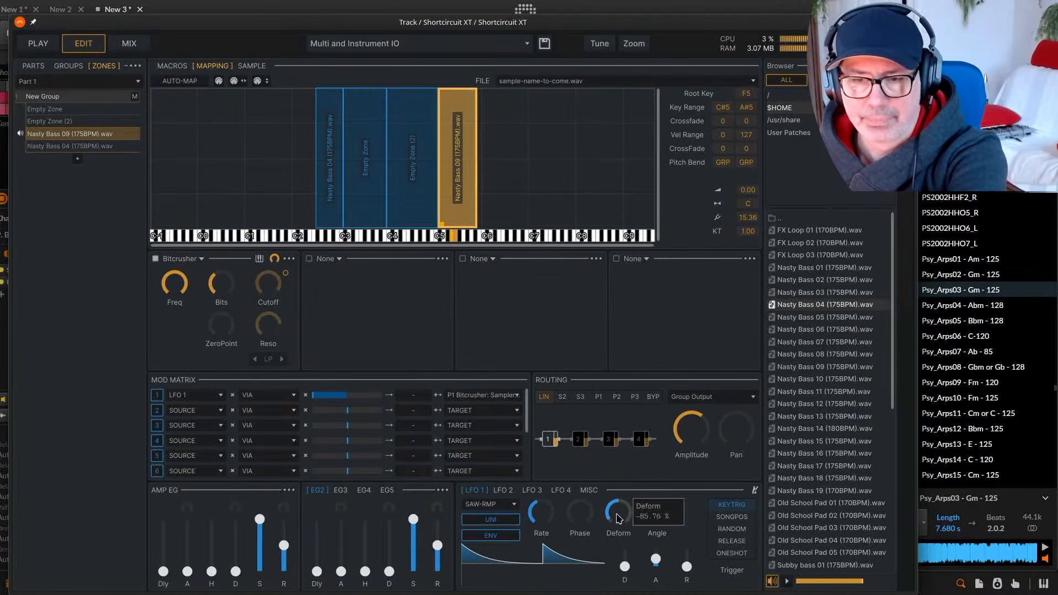
pyautogui.moveTo(650, 515); pyautogui.dragTo(615, 559)
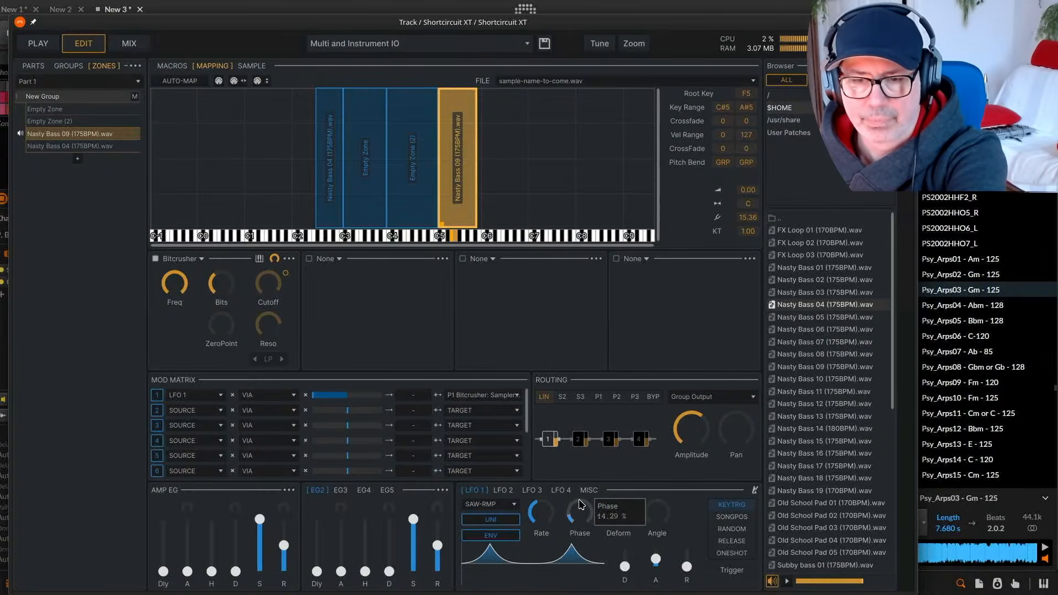
pyautogui.moveTo(656, 520)
pyautogui.mouseDown()
pyautogui.moveTo(657, 543)
pyautogui.moveTo(653, 503)
pyautogui.mouseUp()
pyautogui.moveTo(588, 516); pyautogui.dragTo(585, 499)
pyautogui.moveTo(658, 561); pyautogui.dragTo(656, 567)
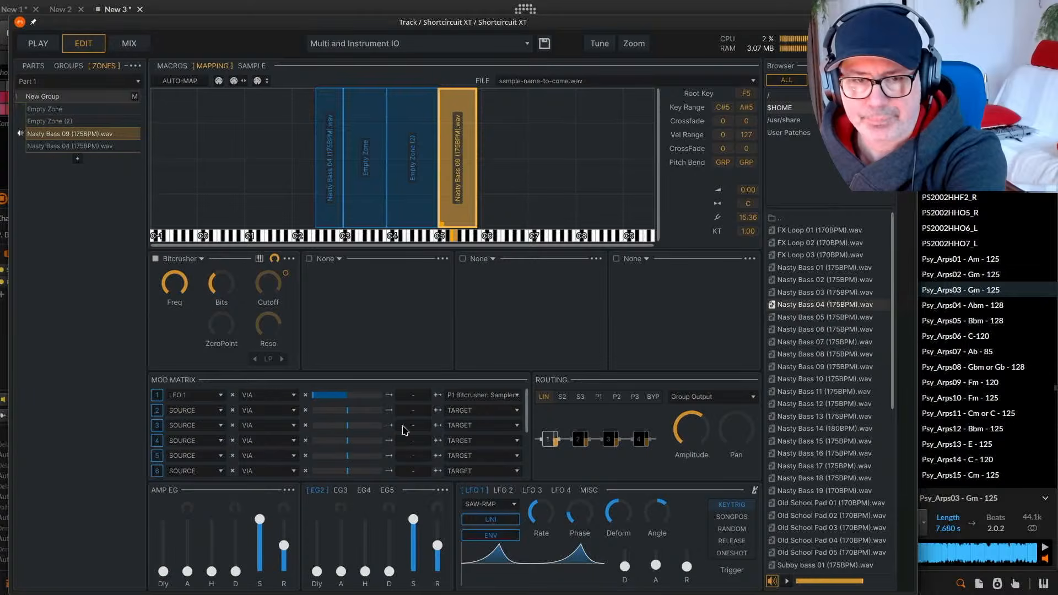
pyautogui.moveTo(541, 512)
pyautogui.mouseDown()
pyautogui.moveTo(543, 525)
pyautogui.moveTo(544, 509)
pyautogui.mouseUp()
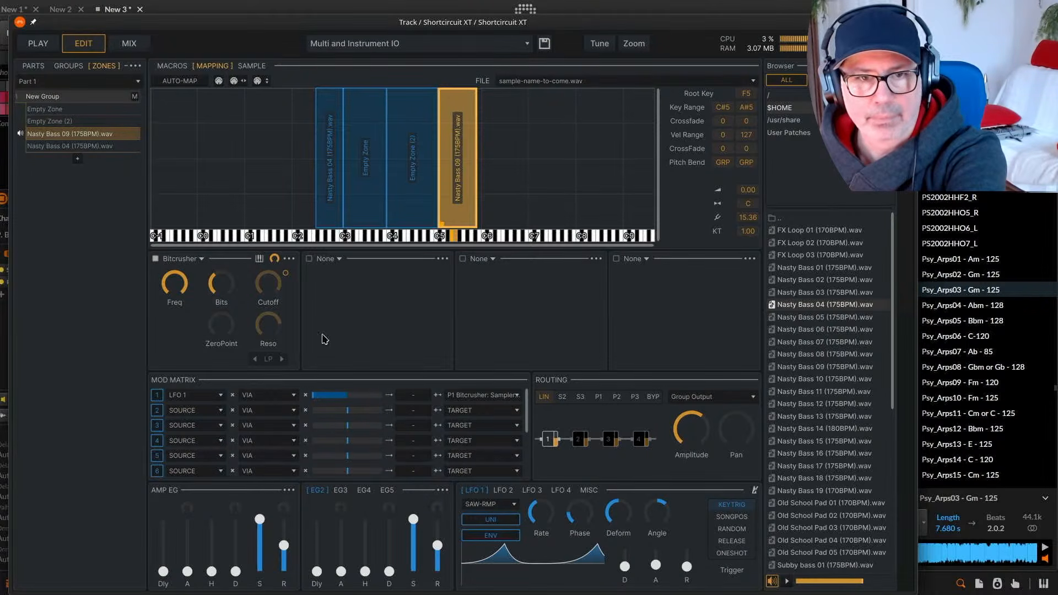
# Replace the zone's Bitcrusher with a Fast SVF lowpass filter and raise its resonance to about 63 %.
pyautogui.moveTo(184, 313)
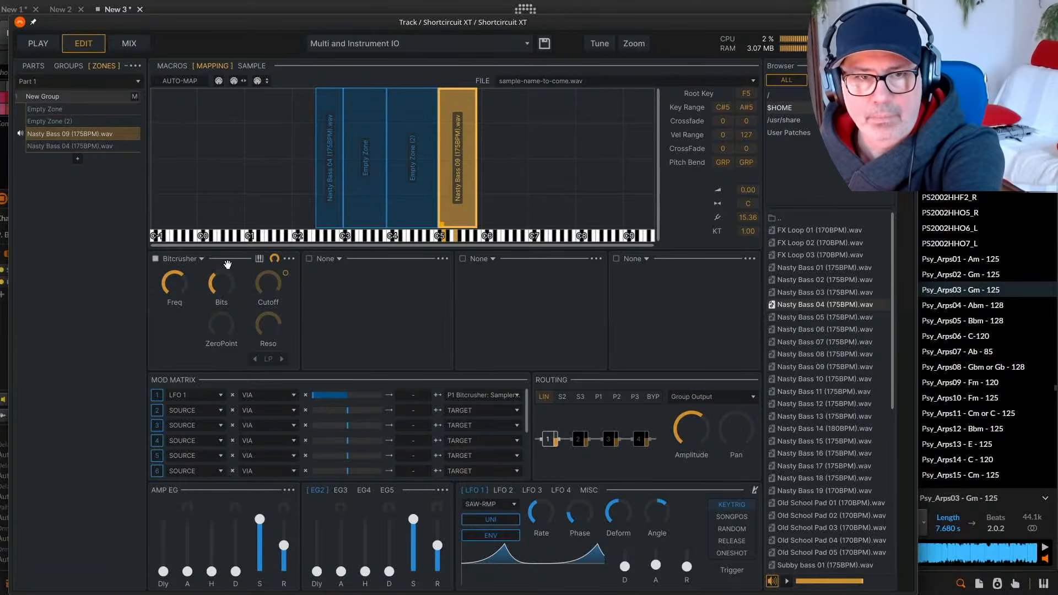
pyautogui.click(199, 260)
pyautogui.moveTo(243, 337)
pyautogui.moveTo(247, 362)
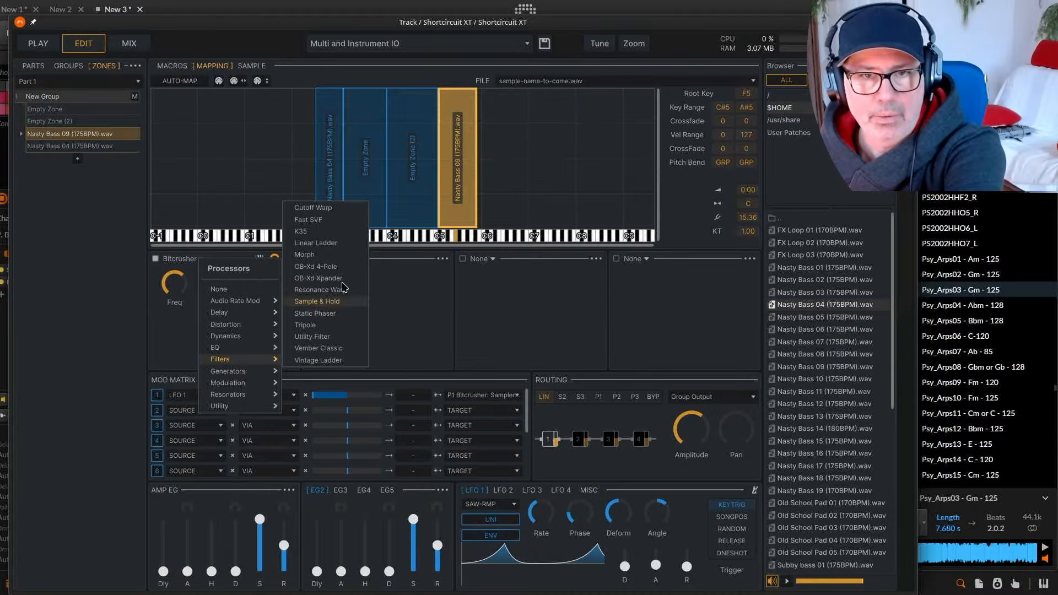
pyautogui.click(326, 220)
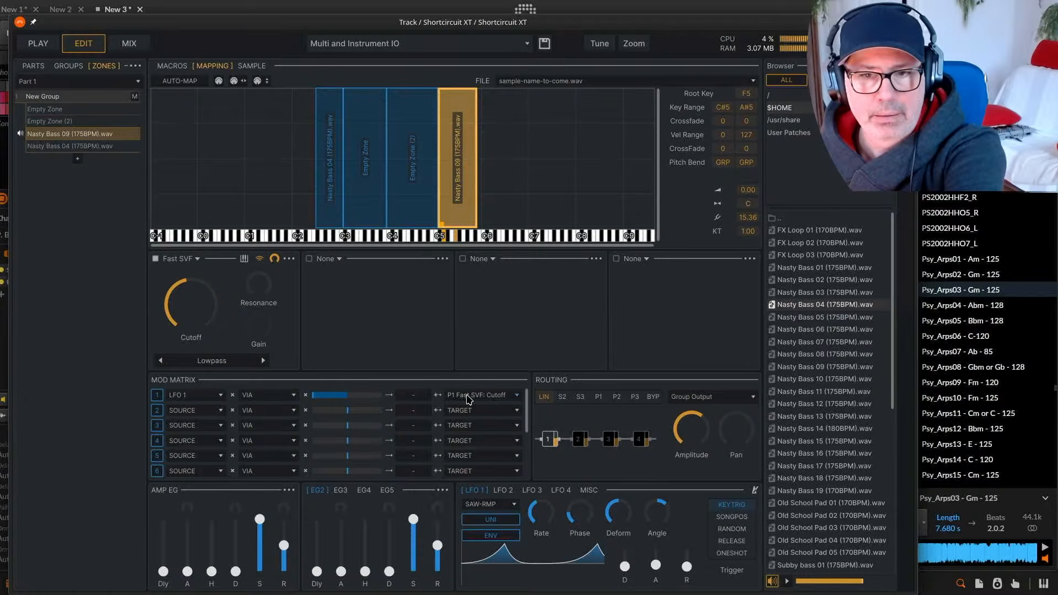
pyautogui.moveTo(266, 302); pyautogui.dragTo(261, 252)
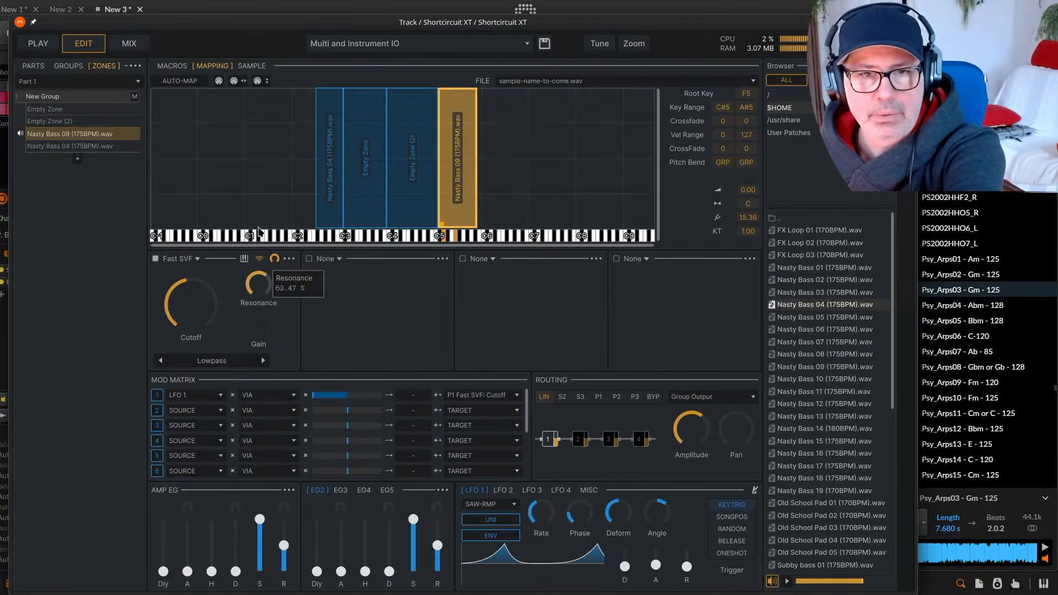
# Enable key tracking on the Fast SVF, try its stereo mode, and turn off LFO 1's unipolar option.
pyautogui.click(244, 260)
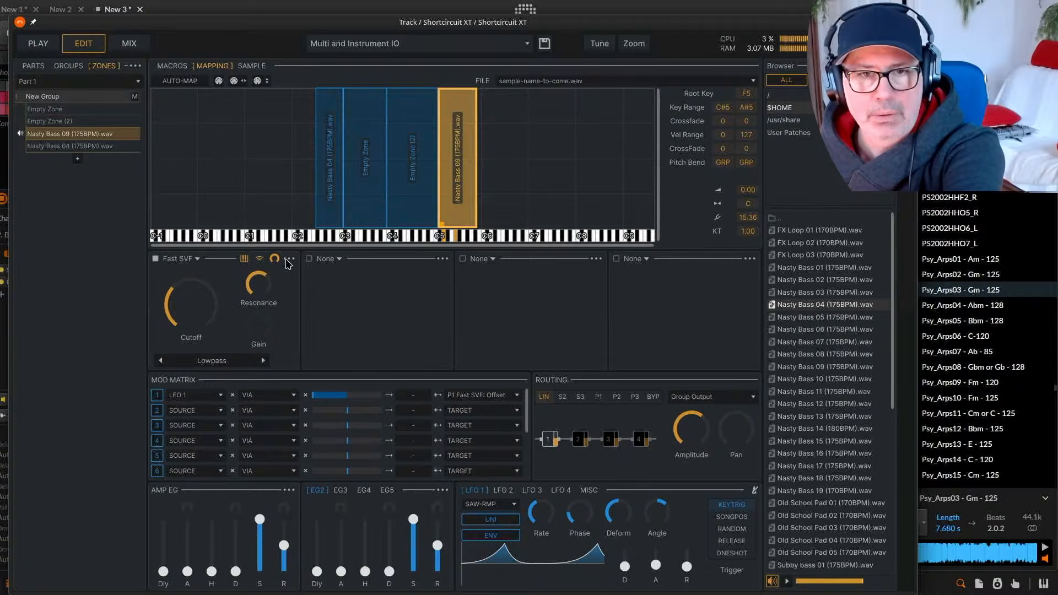
pyautogui.click(259, 259)
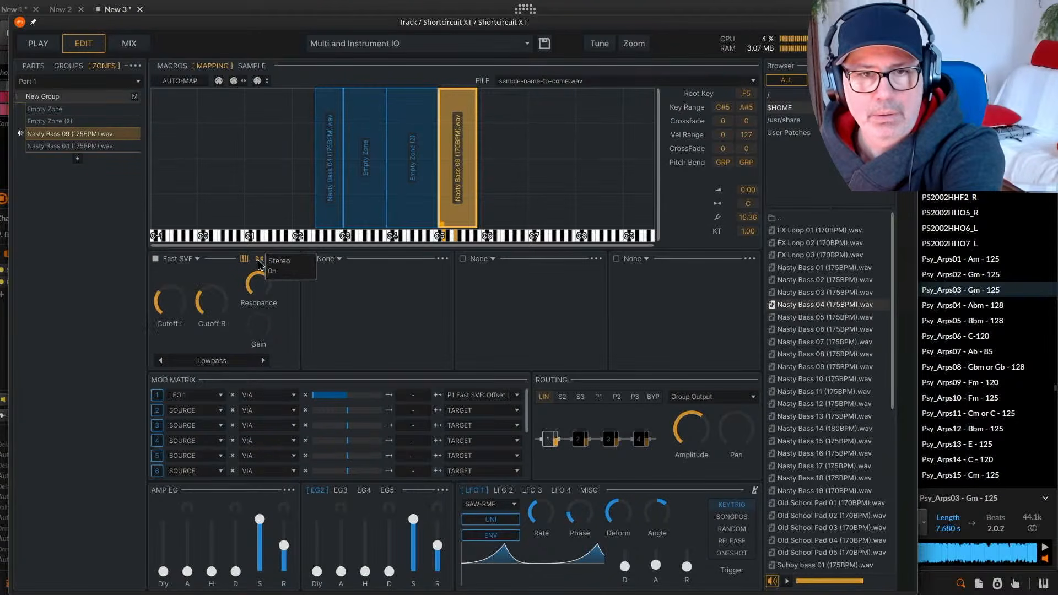
pyautogui.click(260, 259)
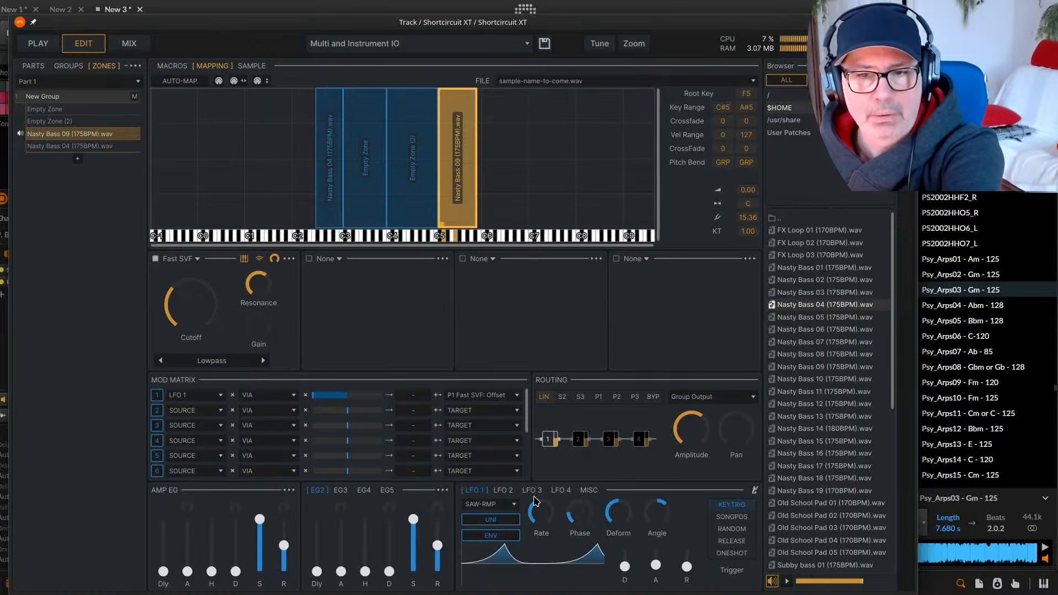
pyautogui.click(491, 519)
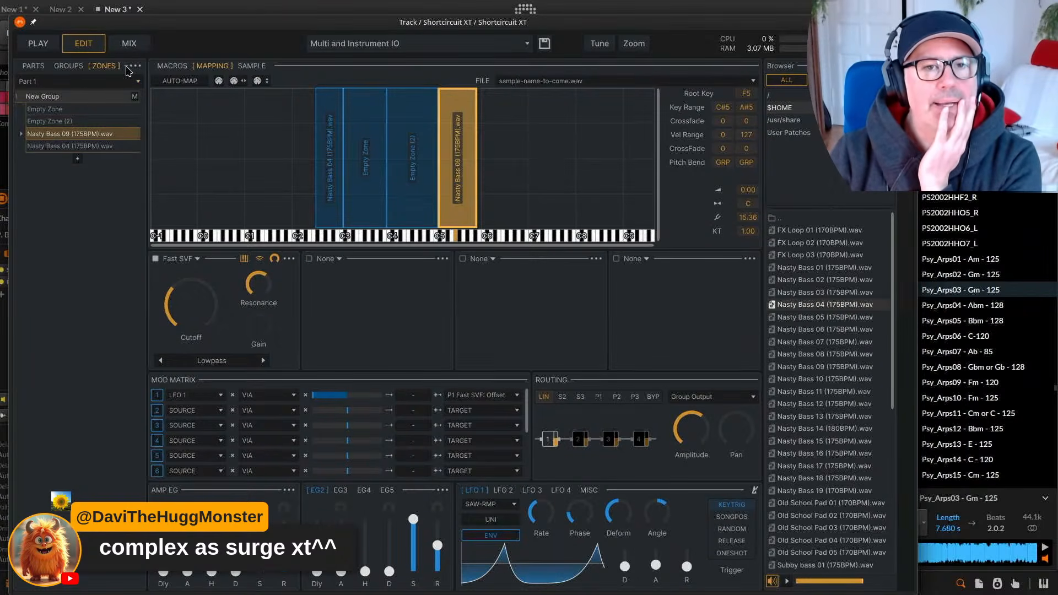
# Open the mixer and review the effects available for the main bus's first slot without choosing one.
pyautogui.click(129, 43)
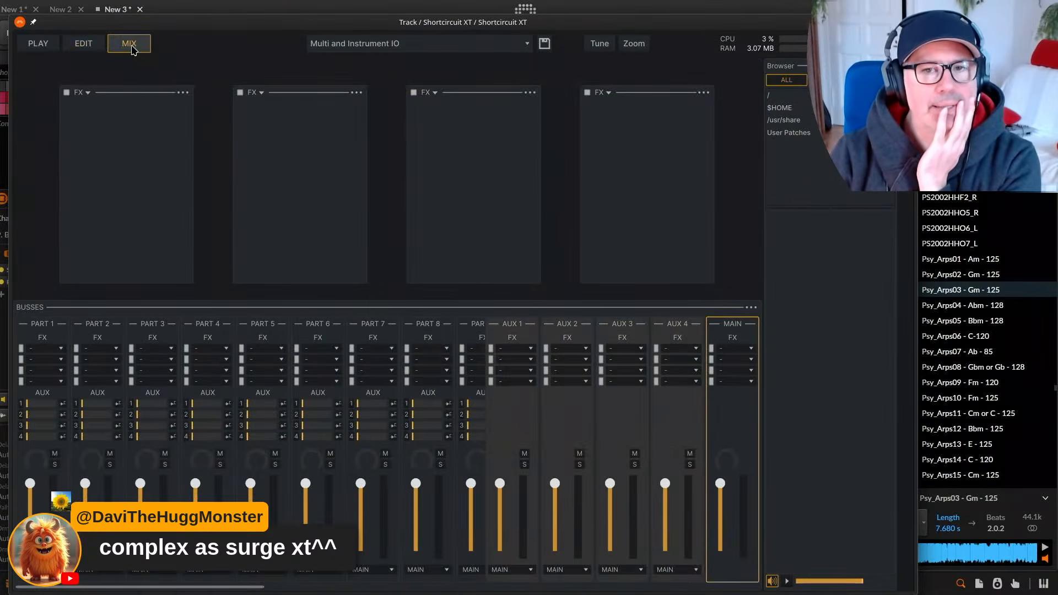
pyautogui.click(83, 94)
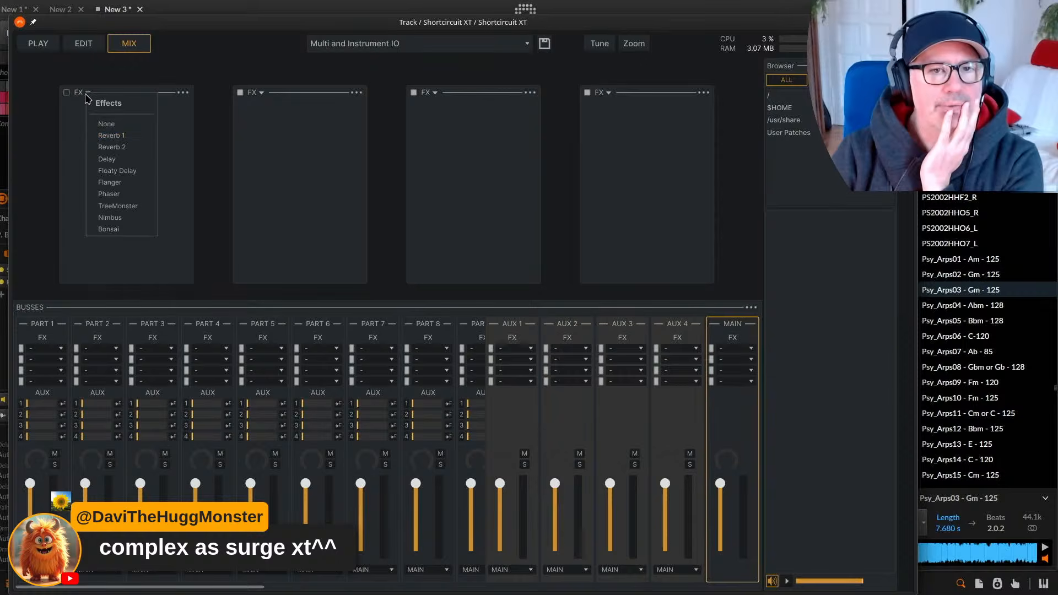
pyautogui.click(375, 223)
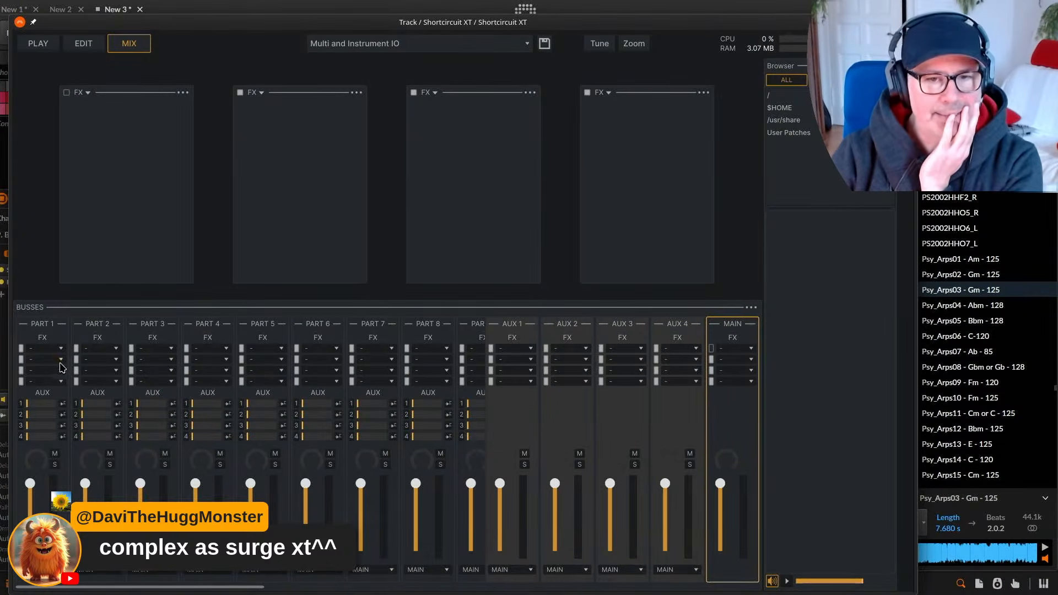
# Raise Part 1's aux 1 send and route the part's output to Out 20.
pyautogui.moveTo(31, 412); pyautogui.dragTo(67, 420)
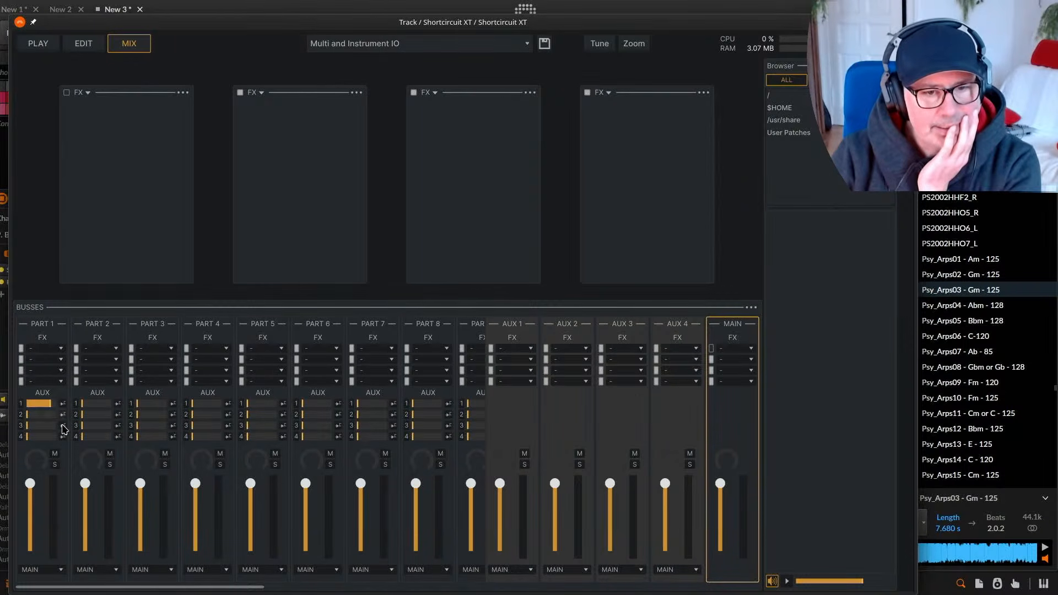
pyautogui.click(60, 571)
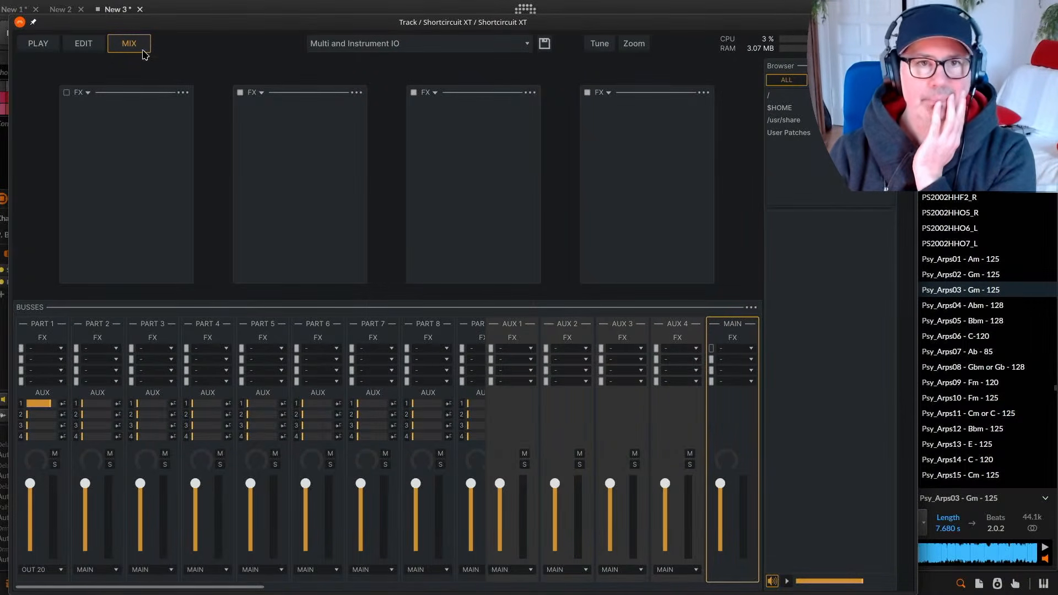
# In Bitwig Studio, hide the Shortcircuit XT device's remote controls and add all missing chains for its multiple outputs.
pyautogui.moveTo(122, 23); pyautogui.dragTo(529, 42)
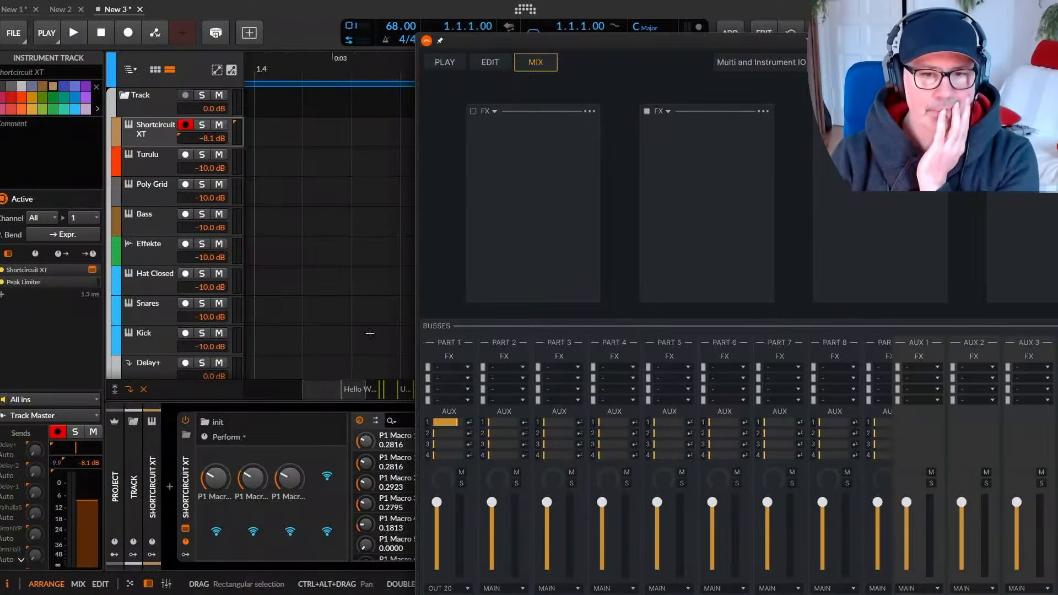
pyautogui.click(186, 542)
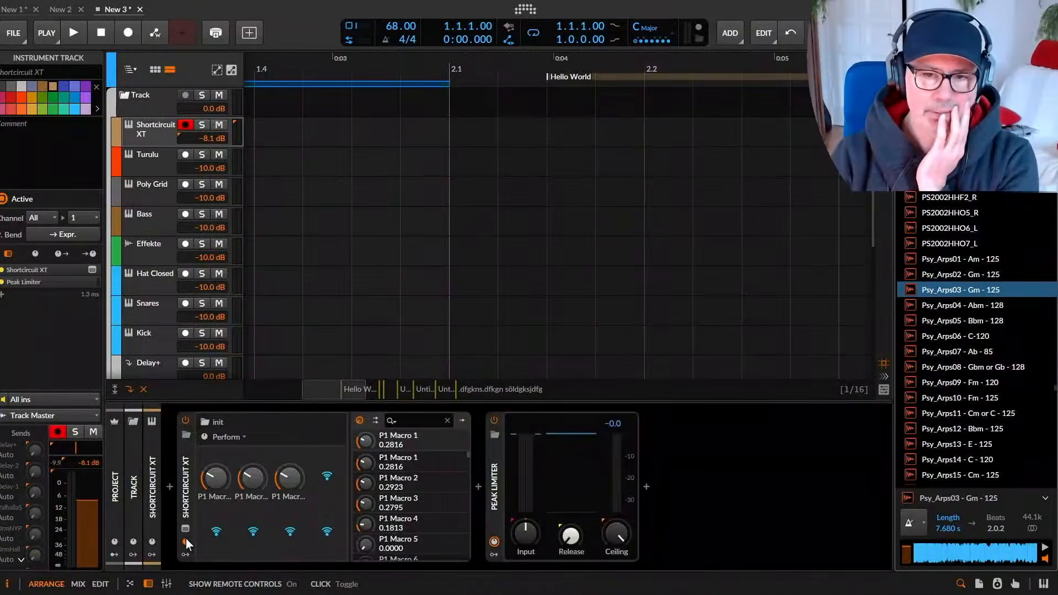
pyautogui.click(187, 539)
pyautogui.click(218, 421)
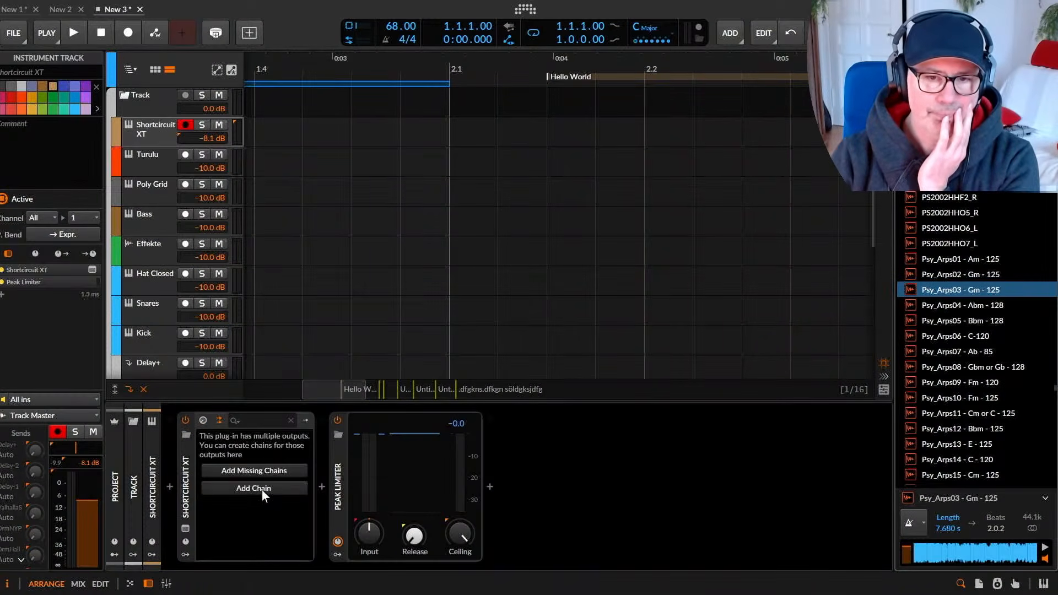
pyautogui.click(290, 472)
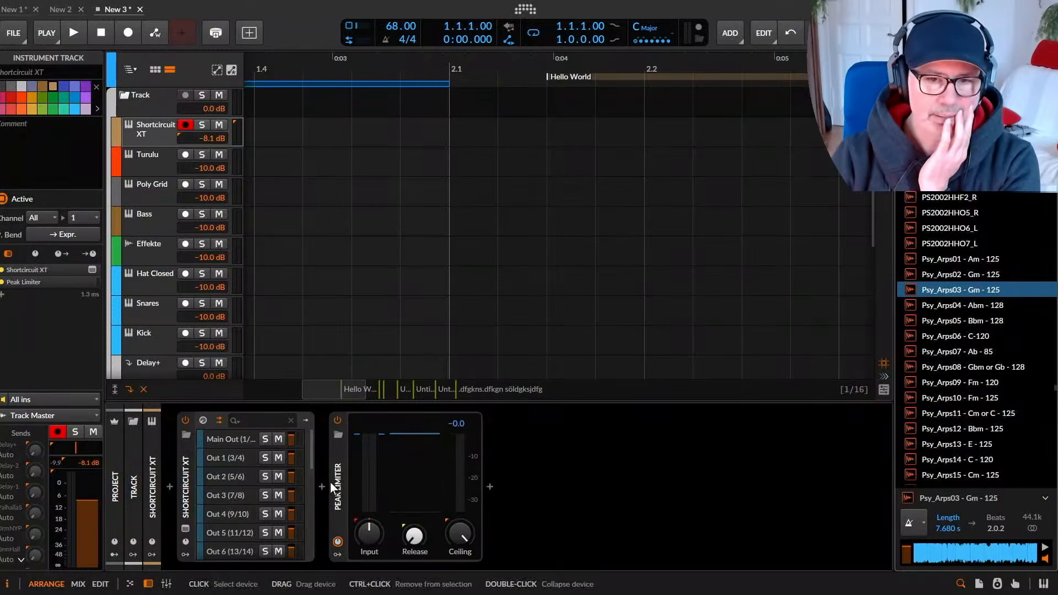
# Add three extra Main Out (1/2) chains below Out 20 in the Shortcircuit XT device's output list.
pyautogui.moveTo(306, 455); pyautogui.dragTo(296, 563)
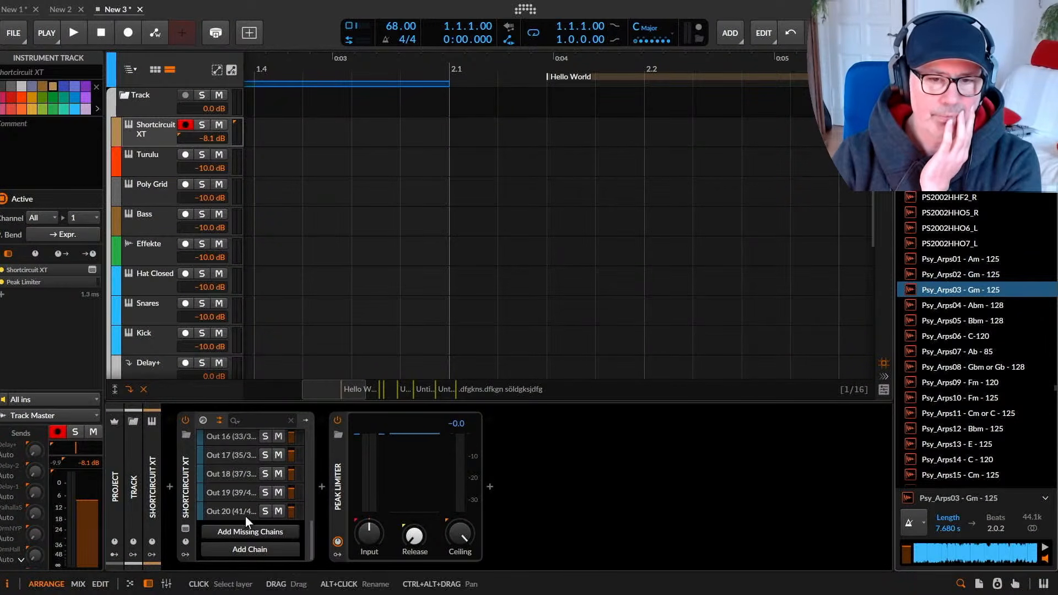
pyautogui.click(279, 549)
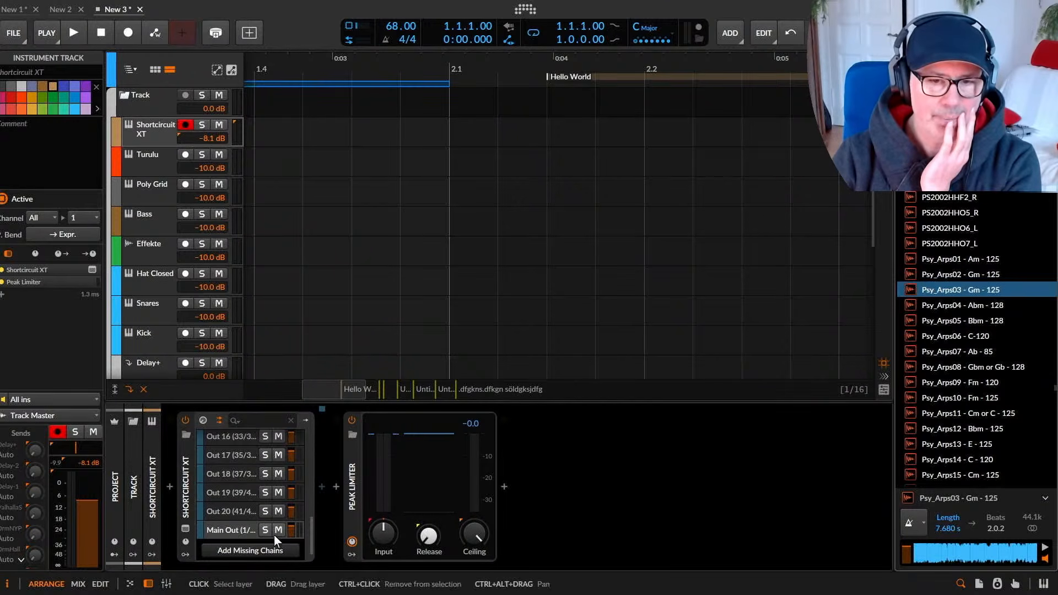
pyautogui.scroll(-1, 247, 551)
pyautogui.click(263, 549)
pyautogui.scroll(-1, 247, 485)
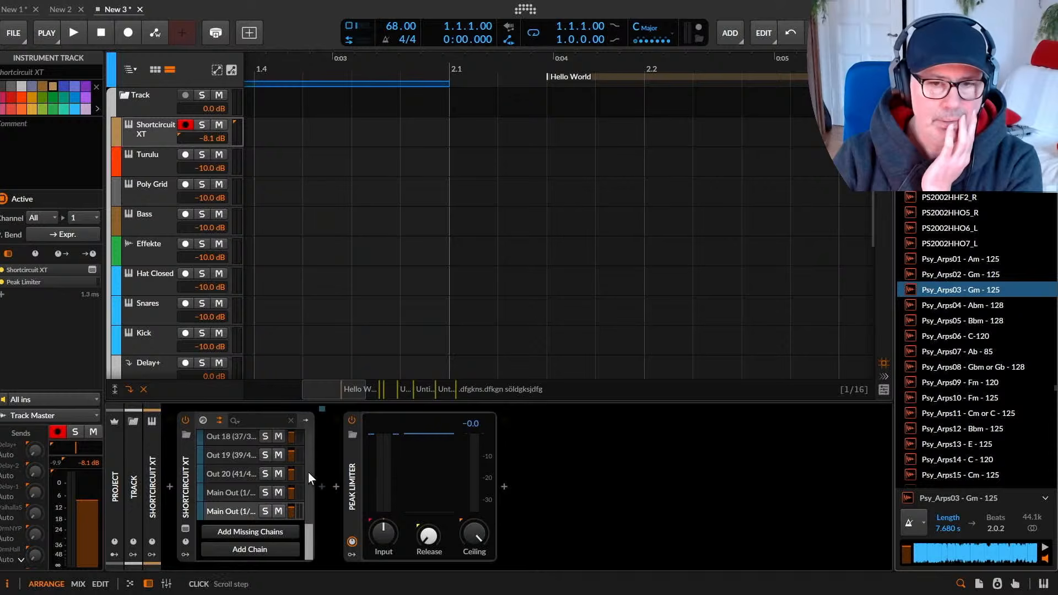
pyautogui.click(240, 512)
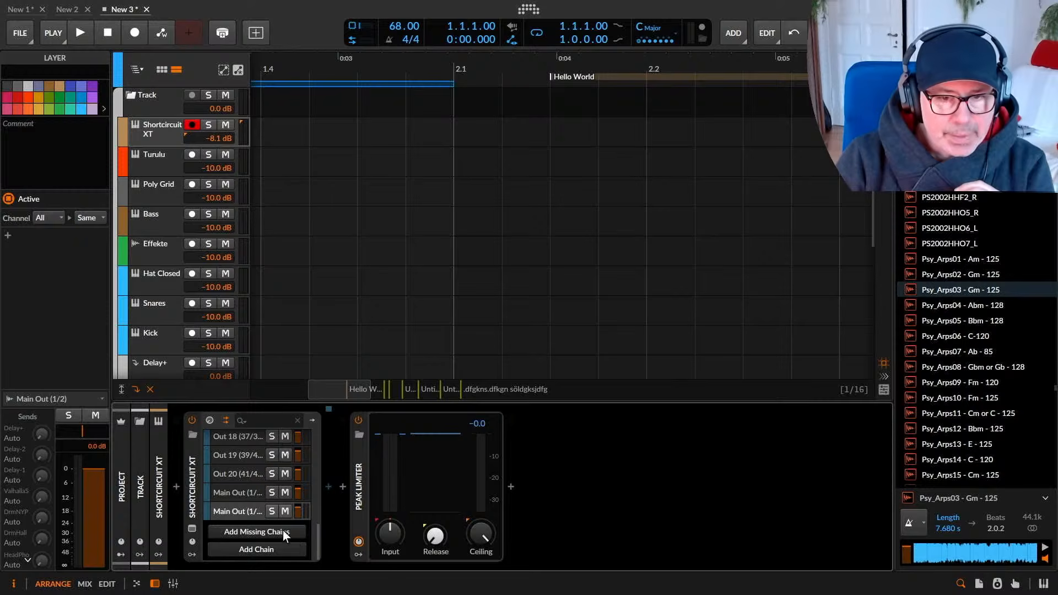
pyautogui.click(266, 550)
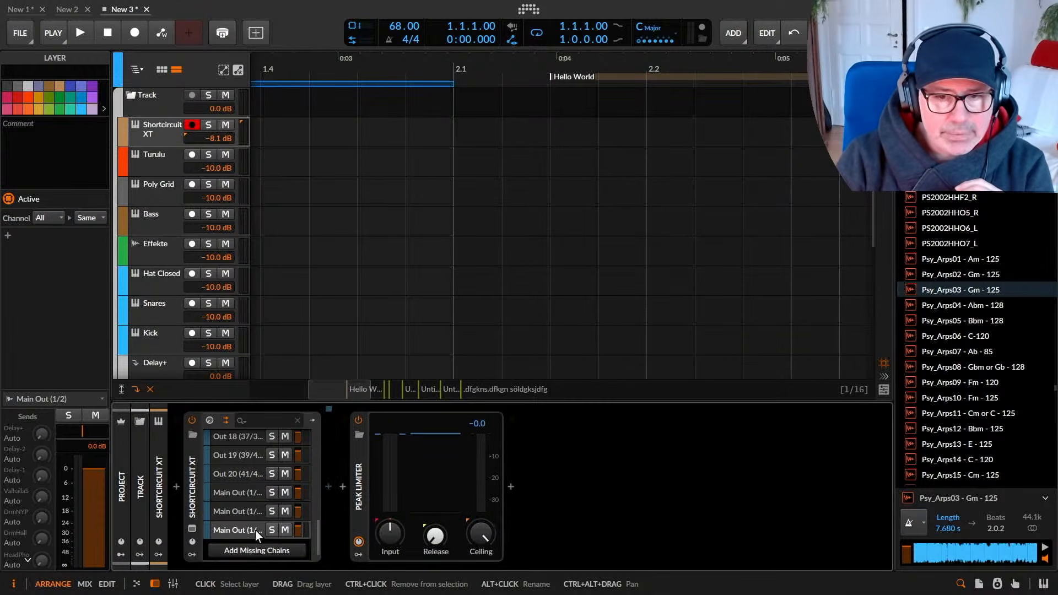
pyautogui.hotkey('ctrl', '-')
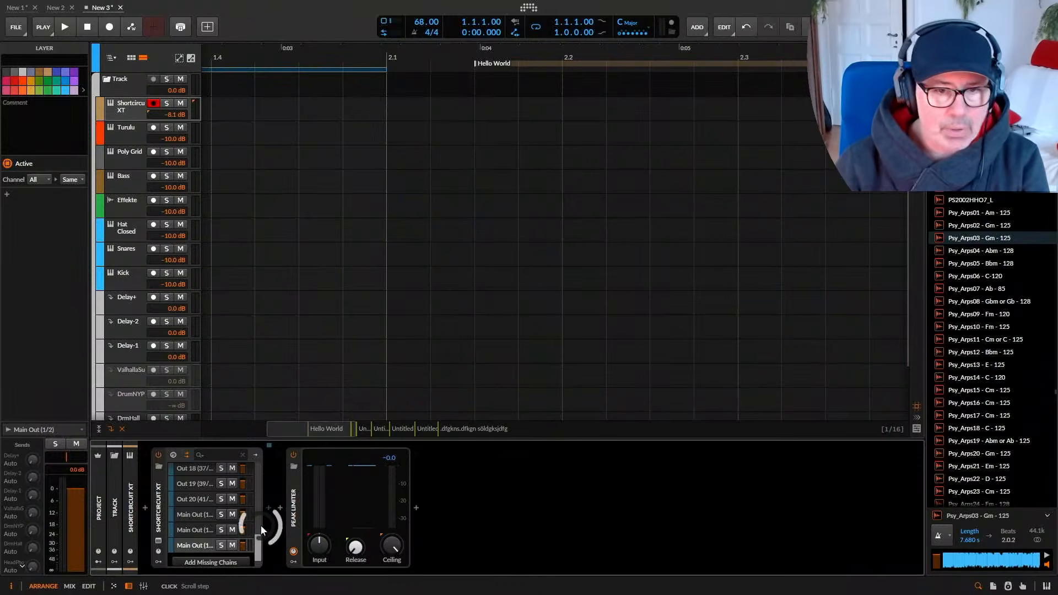
pyautogui.hotkey('ctrl', '+')
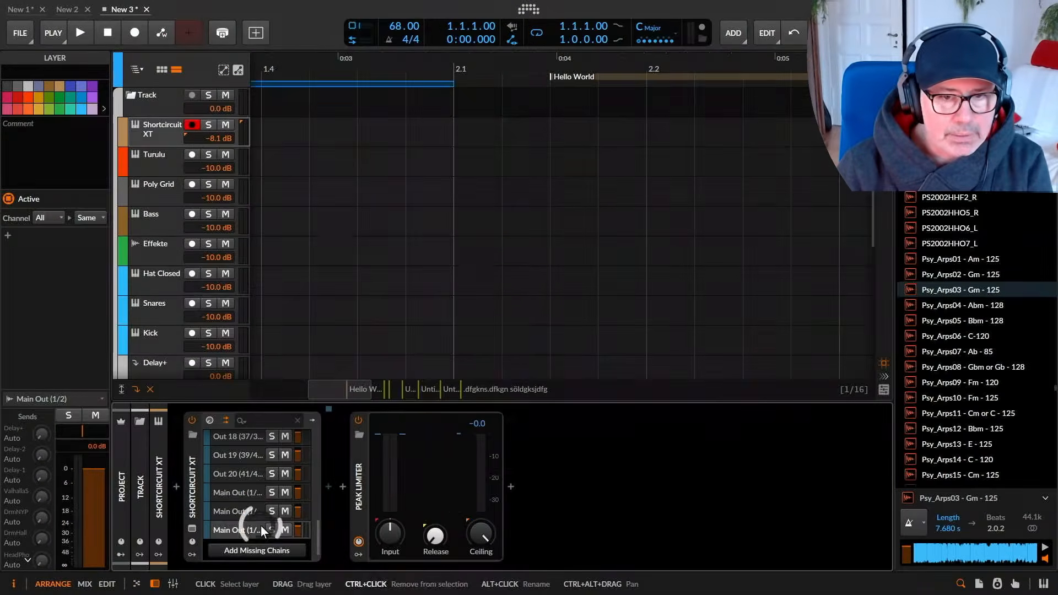
pyautogui.hotkey('ctrl', '+')
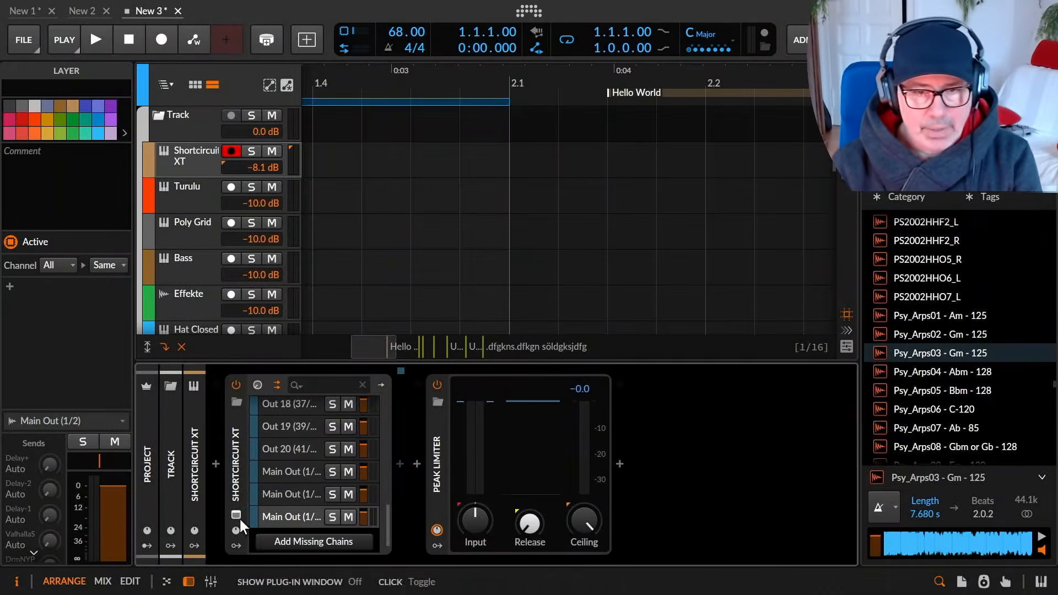
pyautogui.doubleClick(277, 514)
pyautogui.click(276, 513)
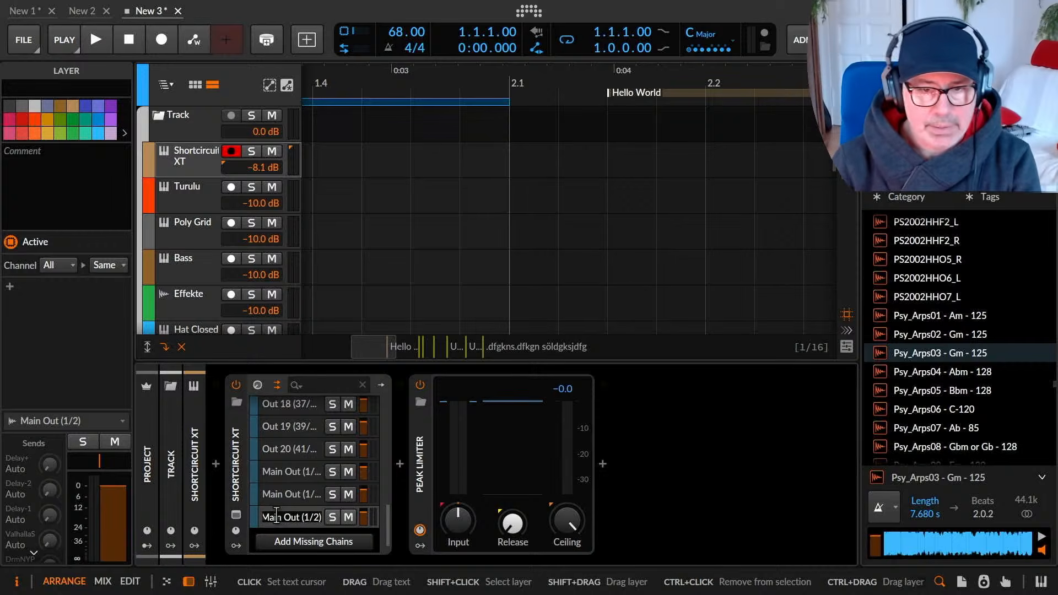
pyautogui.press('Return')
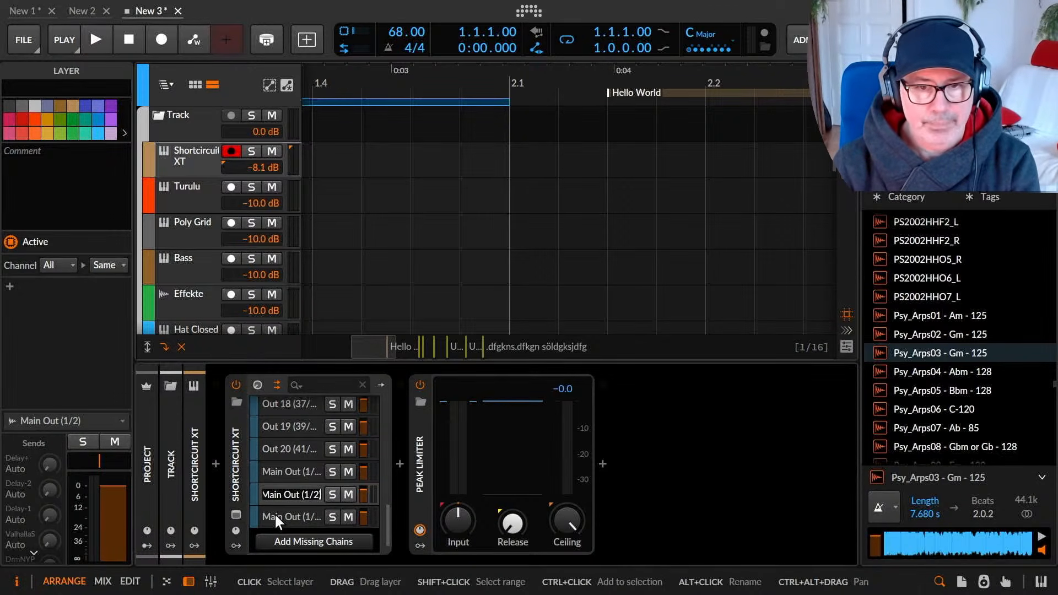
pyautogui.press('Return')
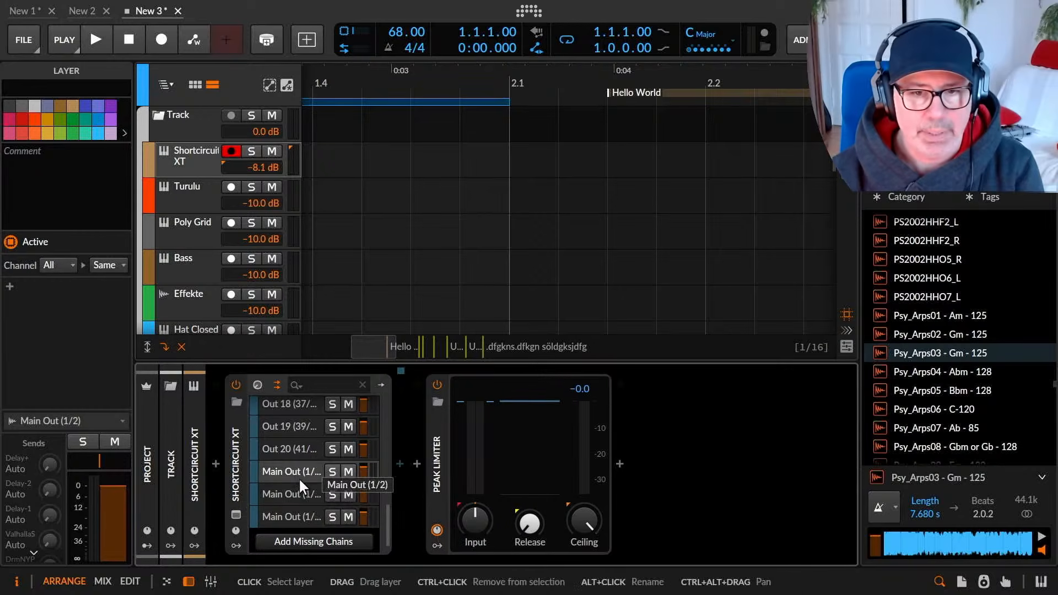
# Delete the three duplicate Main Out (1/2) chains at the end of Shortcircuit XT's chain list.
pyautogui.moveTo(386, 521); pyautogui.dragTo(359, 572)
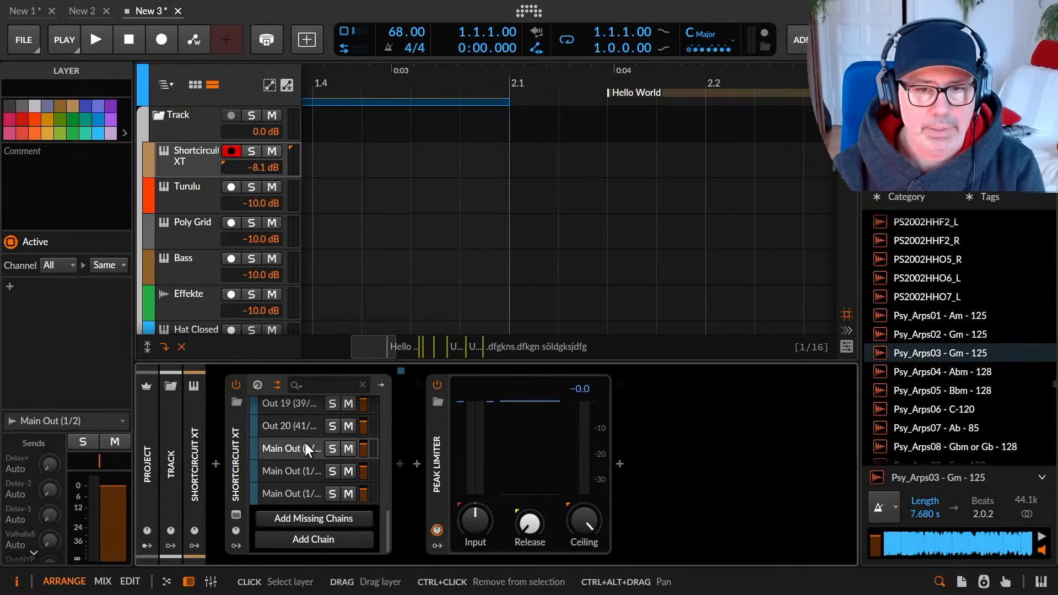
pyautogui.keyDown('shift'); pyautogui.click(301, 484); pyautogui.keyUp('shift')
pyautogui.rightClick(299, 485)
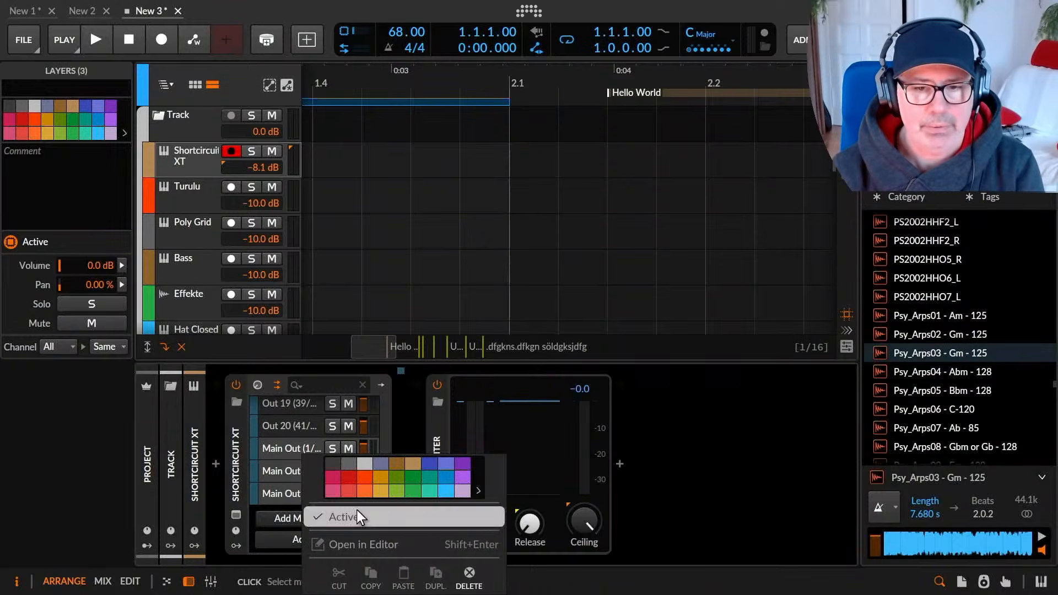
pyautogui.click(469, 579)
pyautogui.click(300, 492)
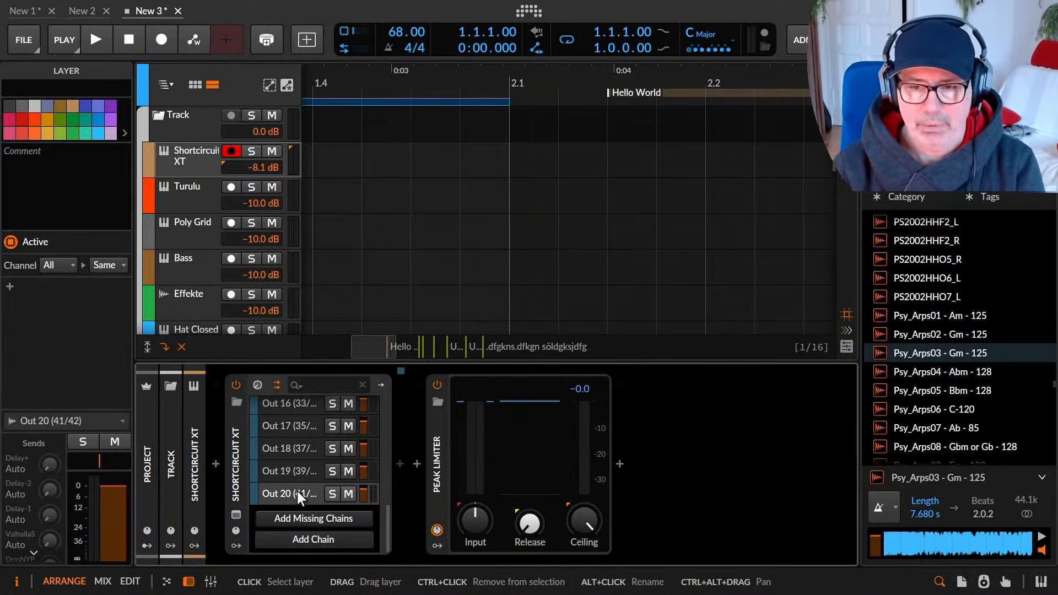
# Examine the remaining Shortcircuit XT output chains, from Out 20 (41/42) back up to Out 1 (3/4).
pyautogui.doubleClick(273, 494)
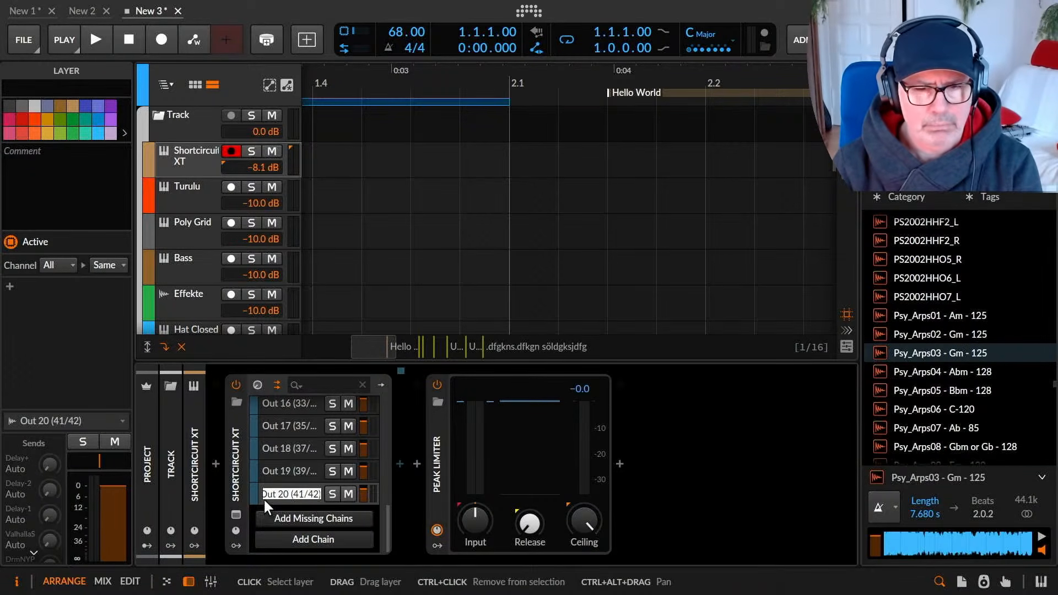
pyautogui.press('Return')
pyautogui.moveTo(389, 533); pyautogui.dragTo(375, 406)
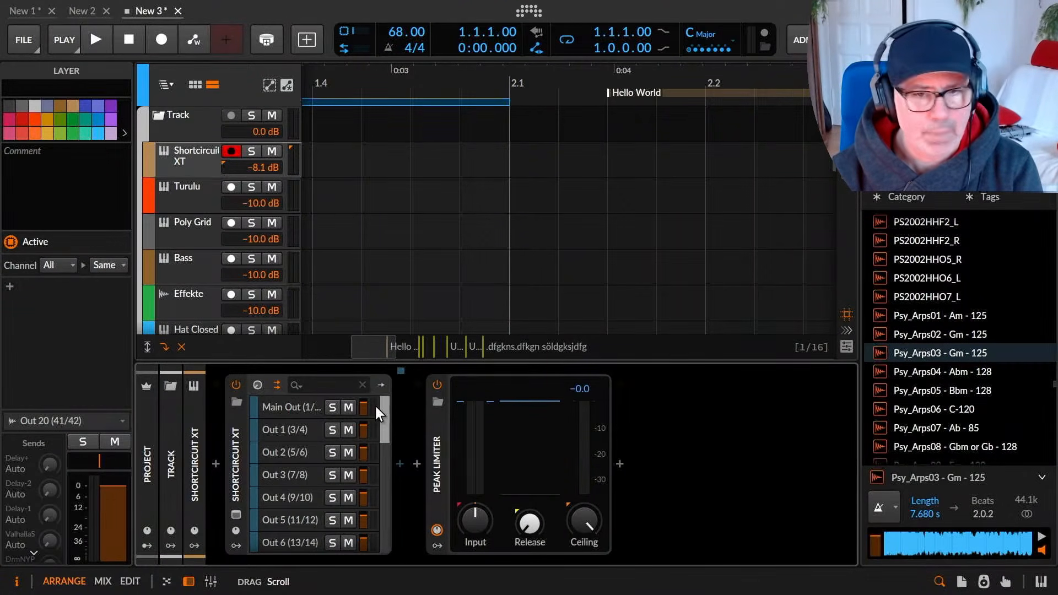
pyautogui.click(293, 425)
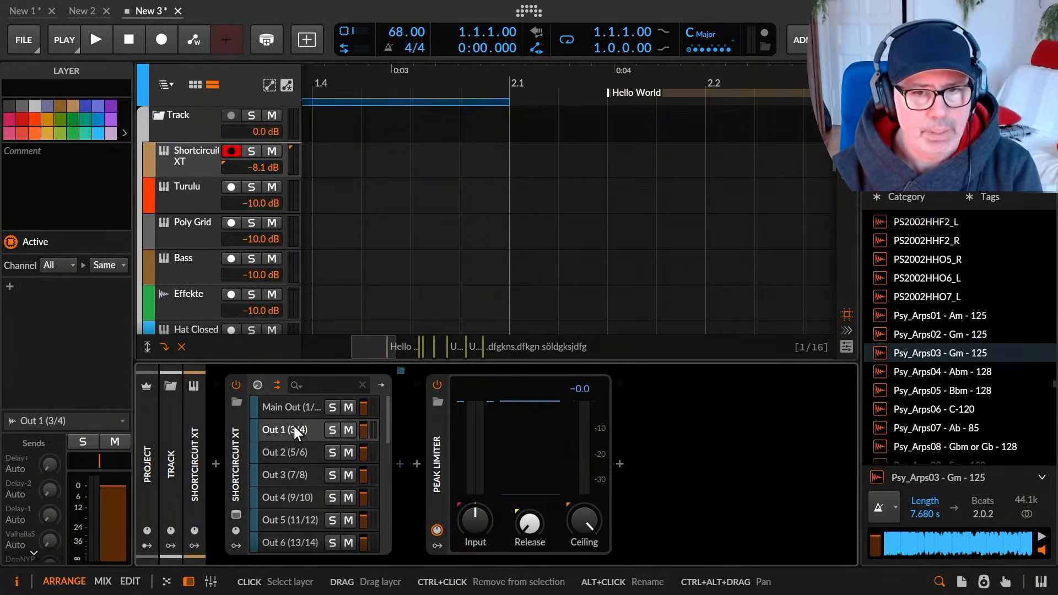
pyautogui.click(257, 384)
pyautogui.click(273, 382)
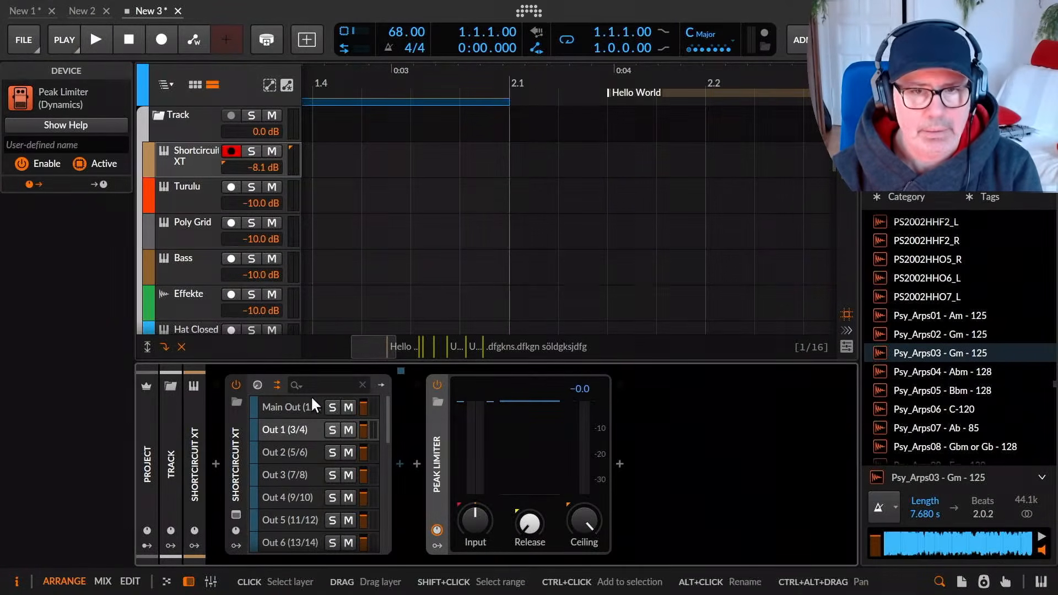
# Open the Shortcircuit XT plug-in window and route the Part 1 bus to Main.
pyautogui.click(234, 513)
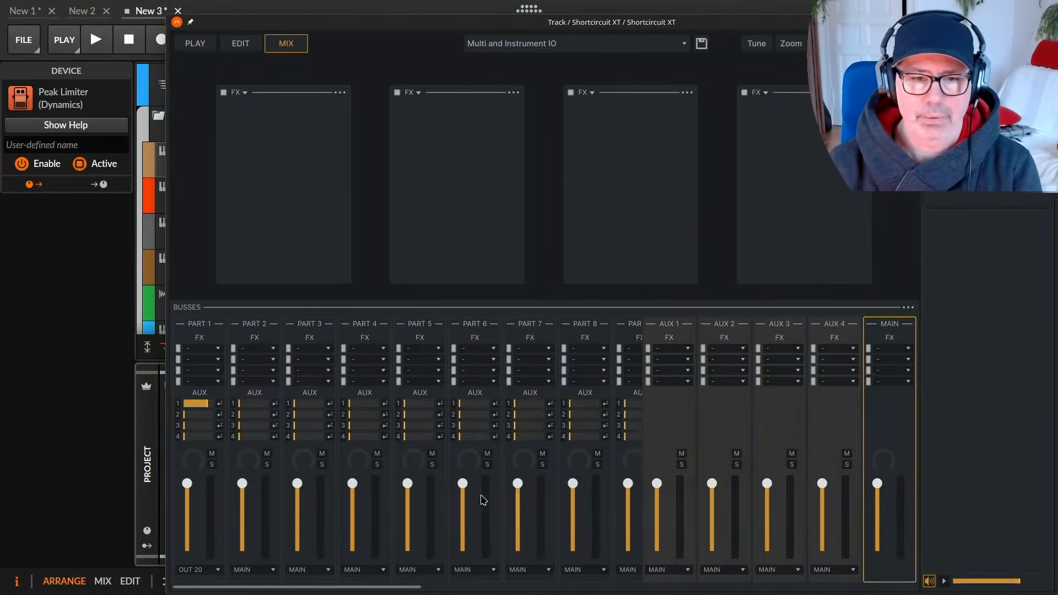
pyautogui.click(211, 573)
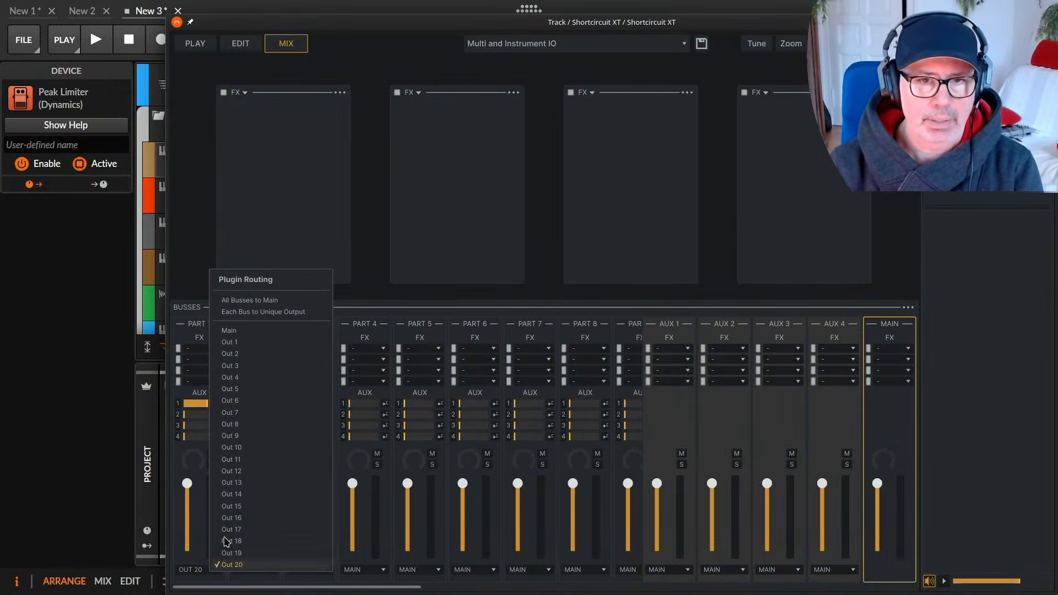
pyautogui.click(262, 331)
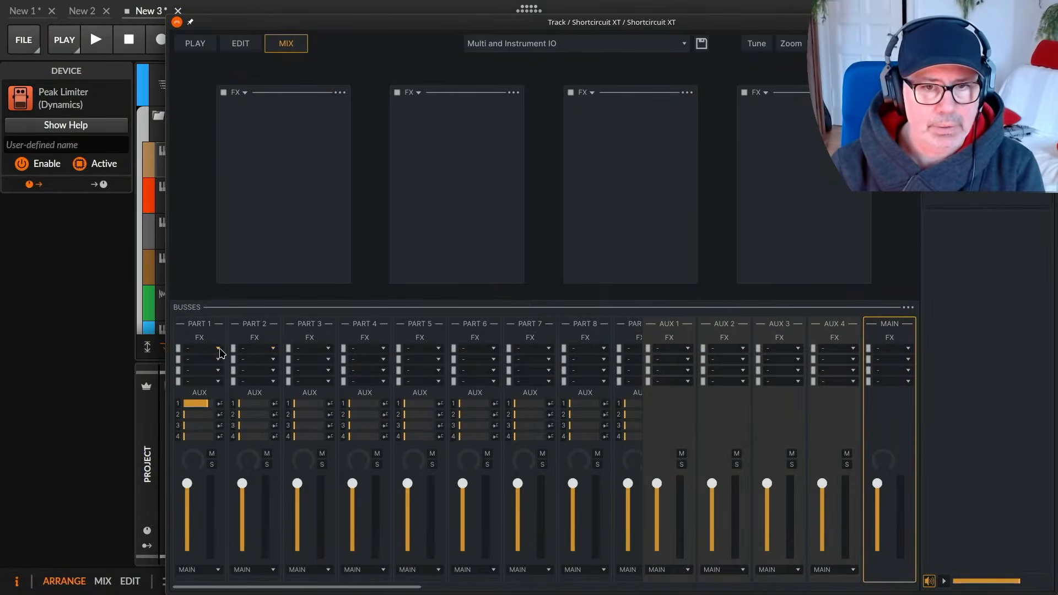
# Check which effects are available for Part 2's FX slots and look over the aux sends.
pyautogui.click(257, 354)
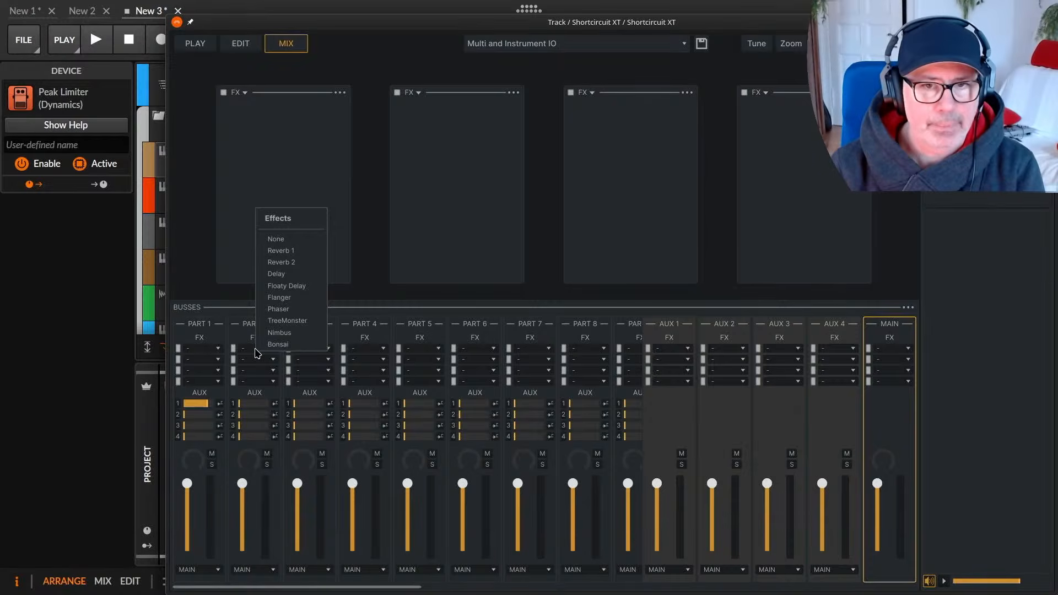
pyautogui.click(255, 353)
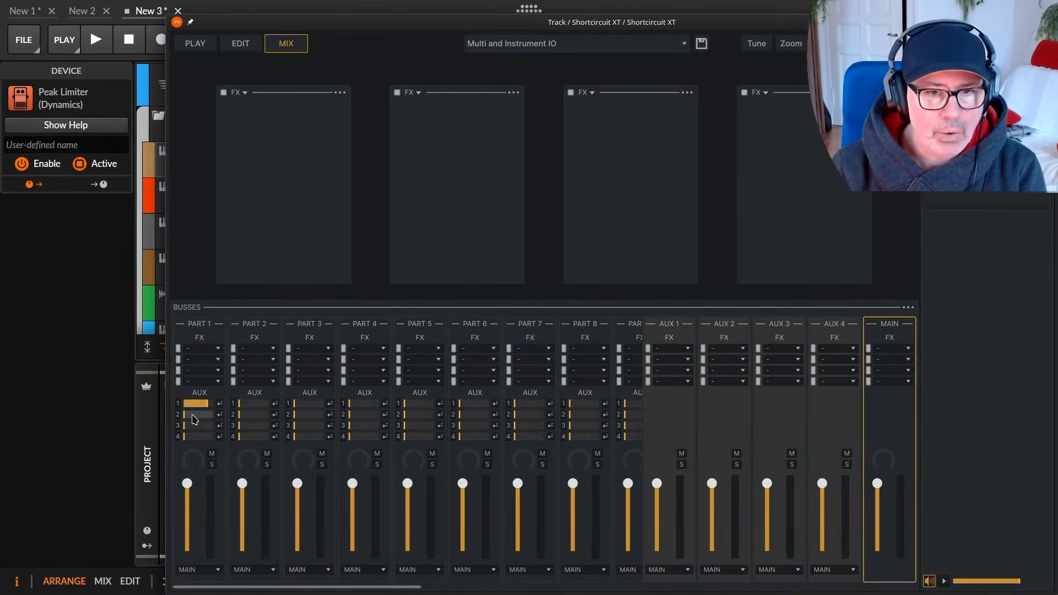
pyautogui.moveTo(199, 442)
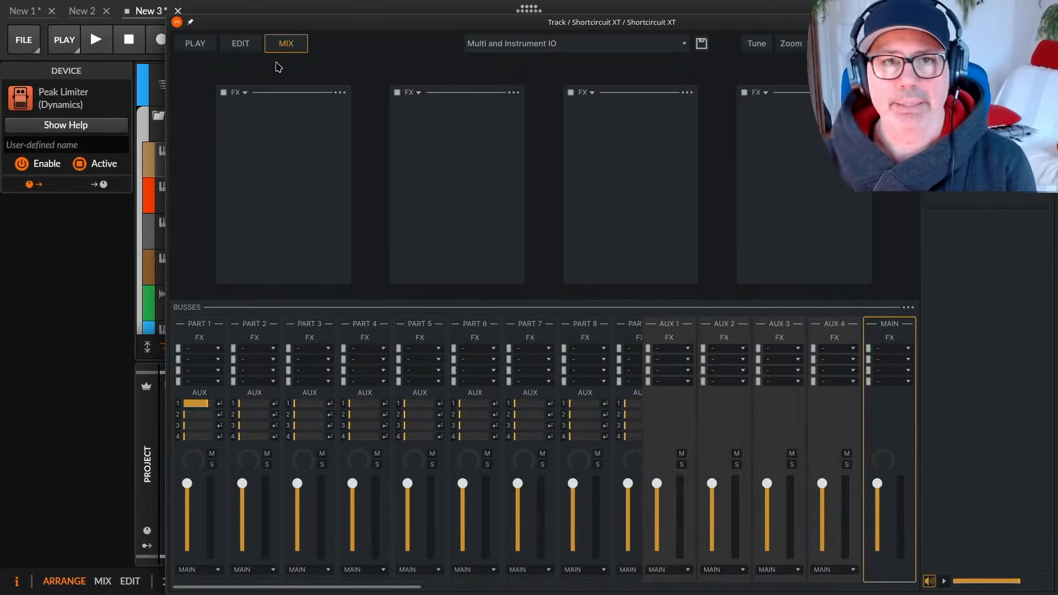
# Examine the macros for Nasty Bass 09 and the macro sources available for mod matrix row 2.
pyautogui.click(240, 44)
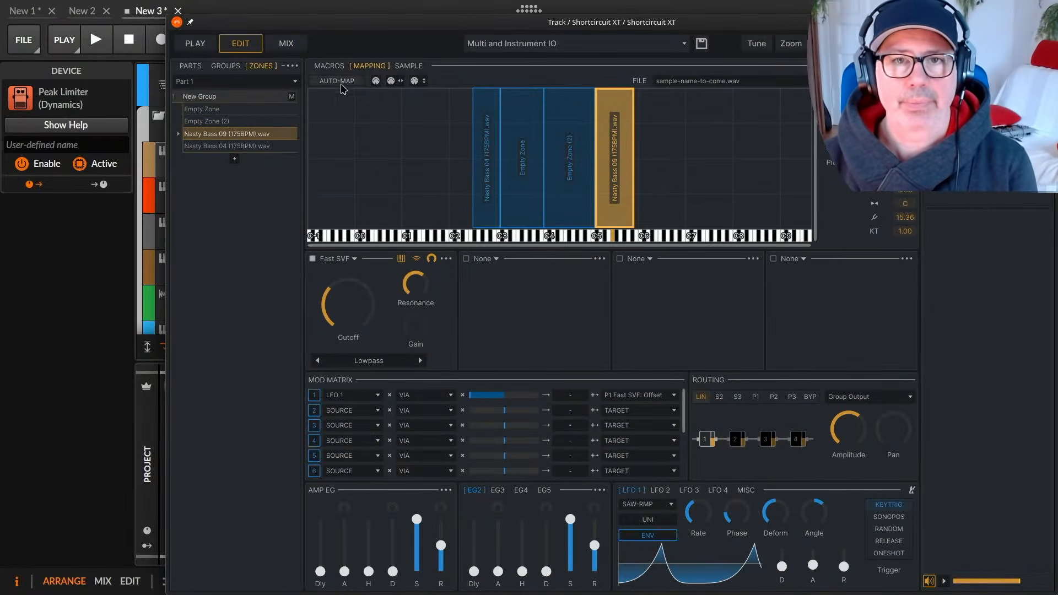
pyautogui.click(329, 65)
pyautogui.moveTo(337, 114)
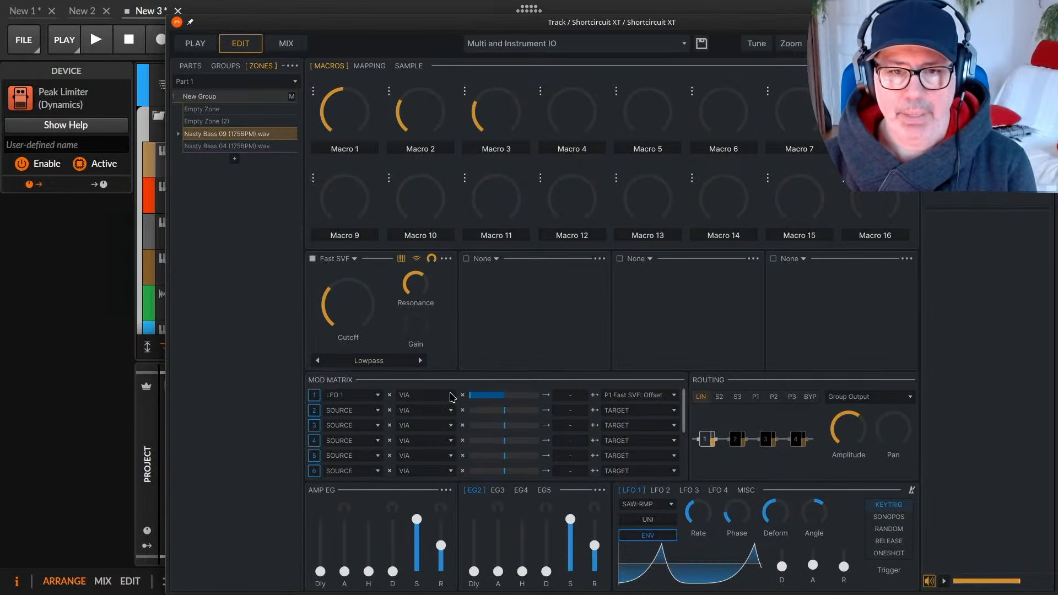
pyautogui.click(378, 410)
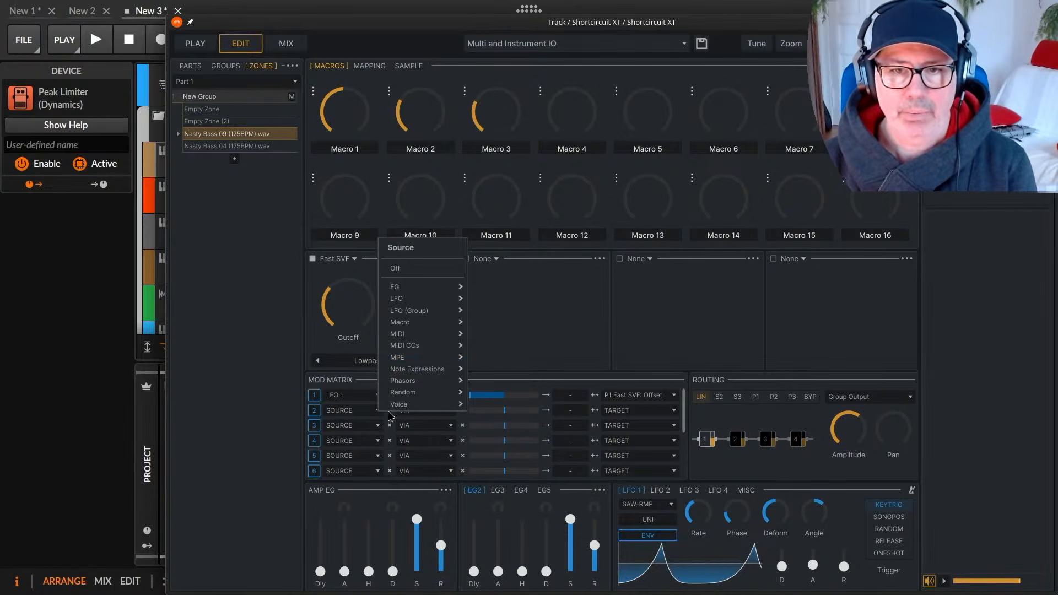
pyautogui.moveTo(436, 322)
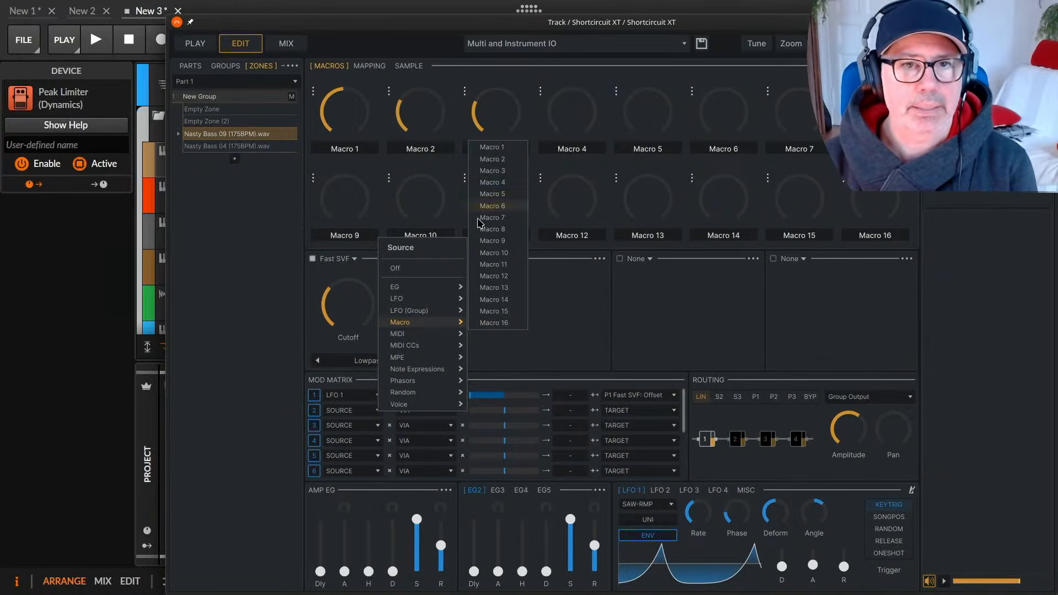
# Compare the modulation, mapping and sample settings of the Nasty Bass 04 and Nasty Bass 09 zones.
pyautogui.click(220, 147)
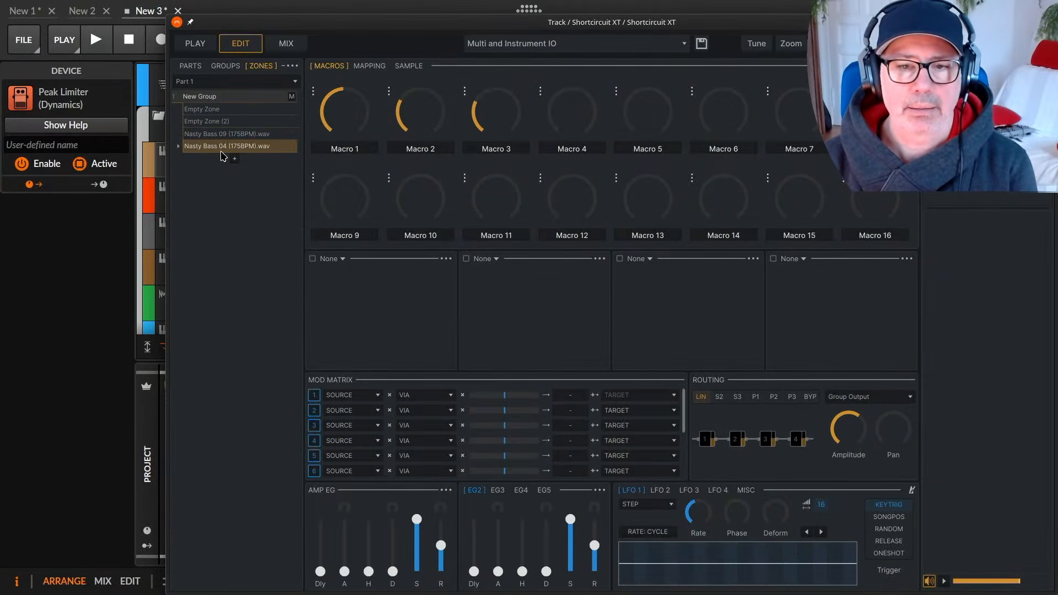
pyautogui.click(227, 134)
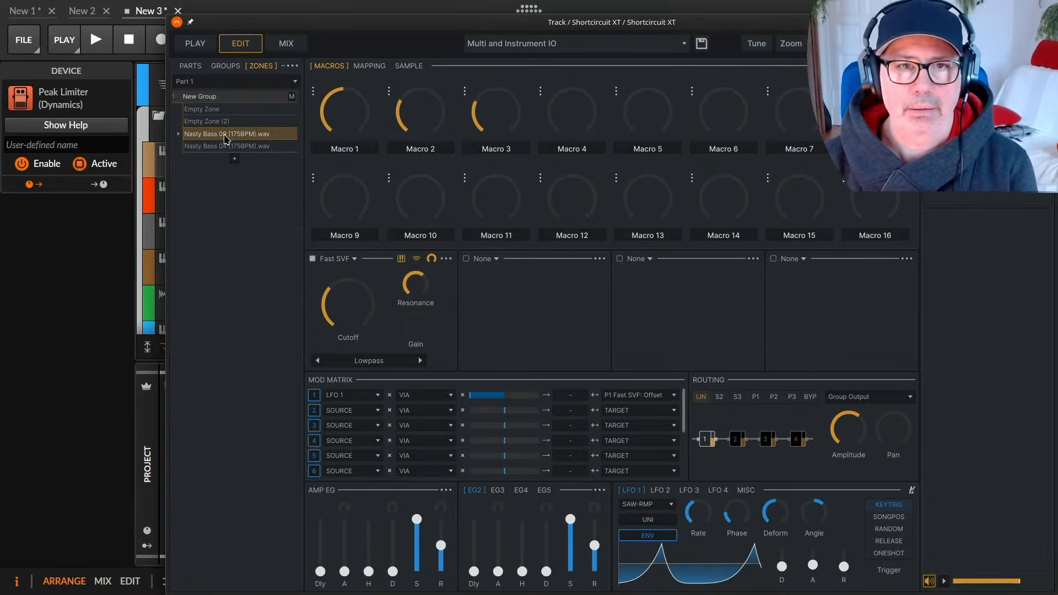
pyautogui.click(372, 67)
pyautogui.click(408, 66)
pyautogui.click(369, 66)
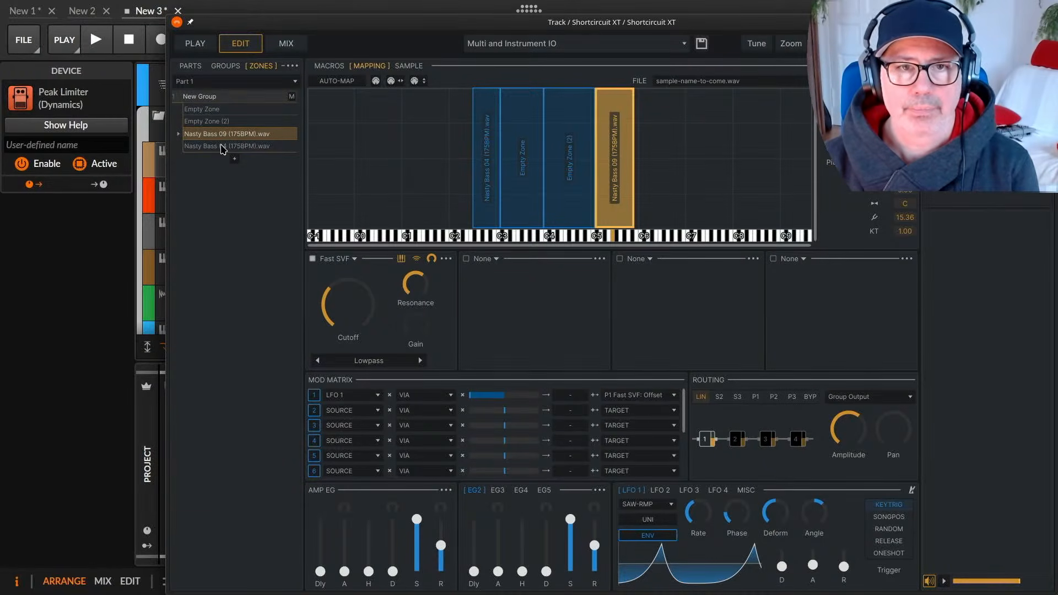
pyautogui.click(223, 146)
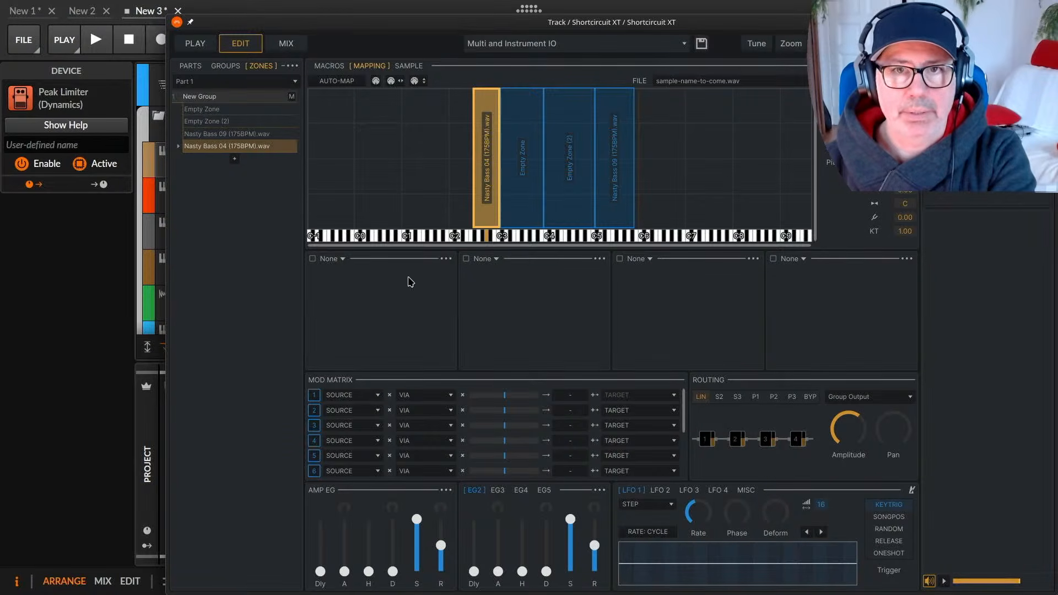
# Examine the macros and the full set of mod matrix rows with the Nasty Bass 04 zone selected.
pyautogui.click(329, 66)
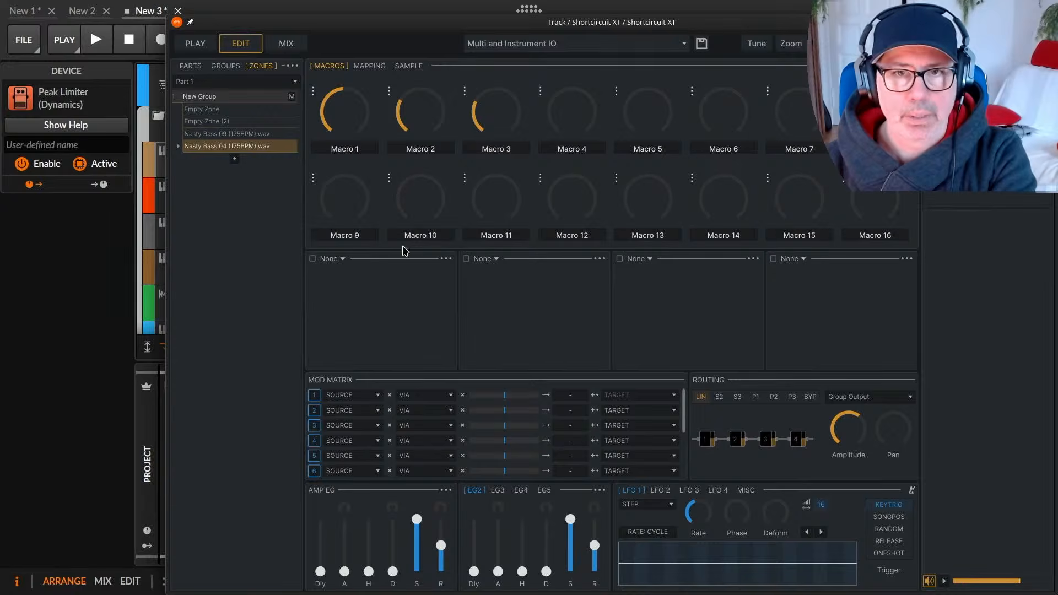
pyautogui.click(372, 67)
pyautogui.click(329, 66)
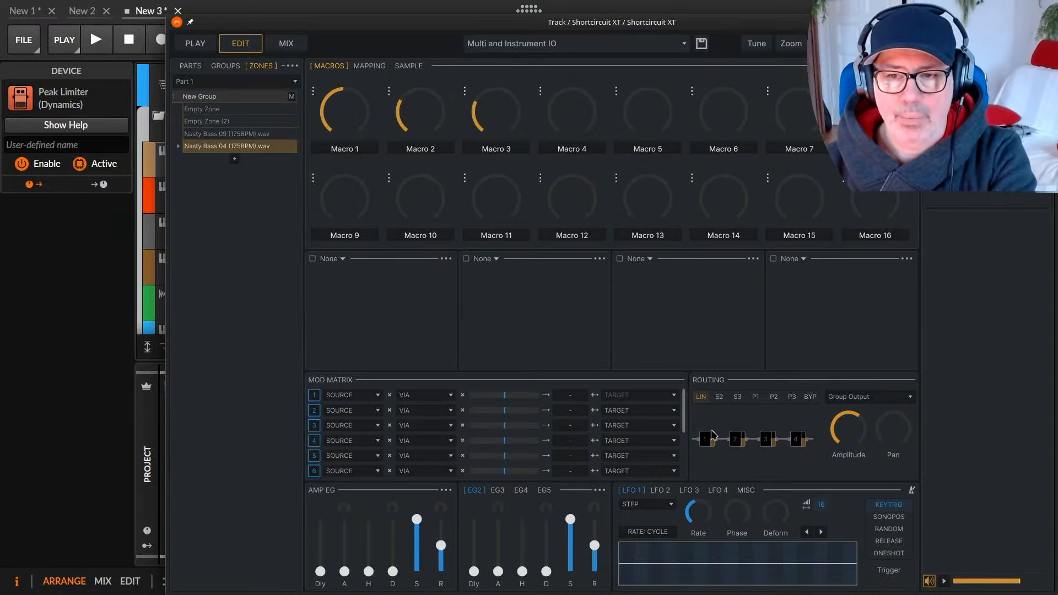
pyautogui.moveTo(683, 423); pyautogui.dragTo(676, 481)
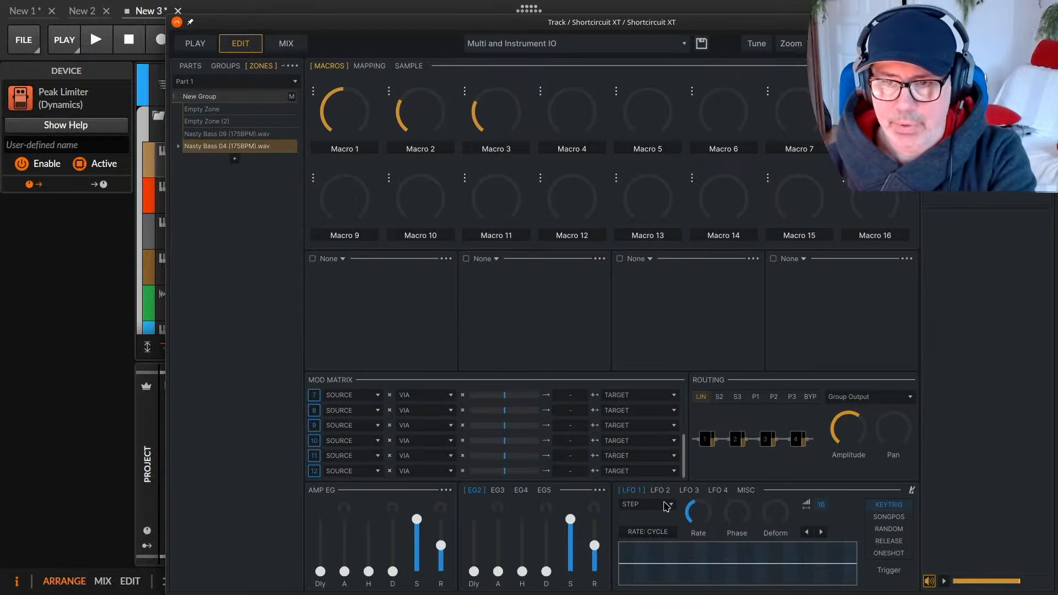
pyautogui.moveTo(666, 504); pyautogui.dragTo(672, 357)
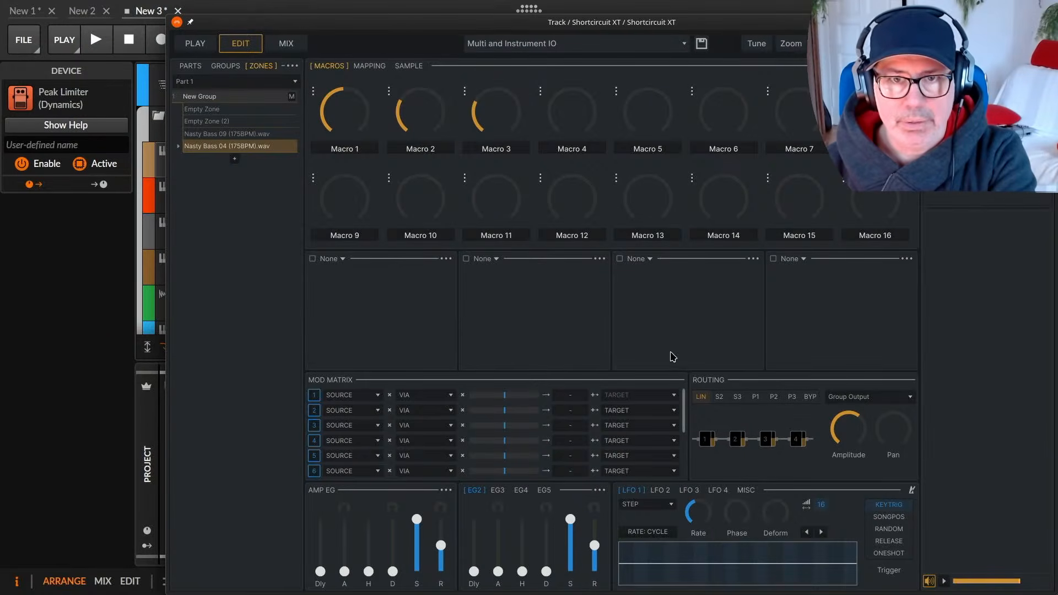
# Turn on bipolar mode for Macro 1 and turn it off again.
pyautogui.click(313, 91)
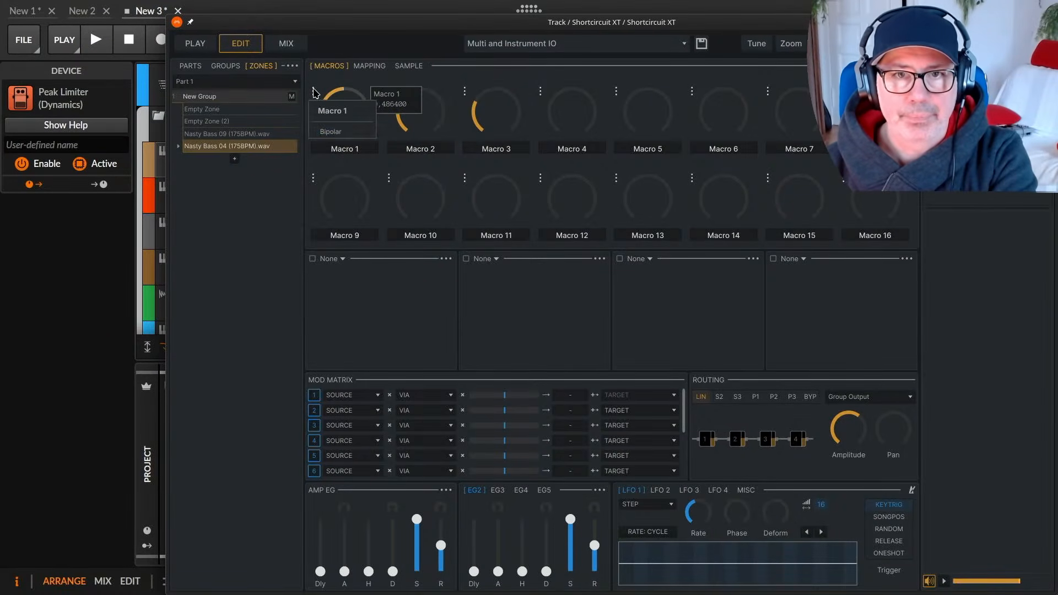
pyautogui.click(342, 131)
pyautogui.click(313, 91)
pyautogui.click(331, 131)
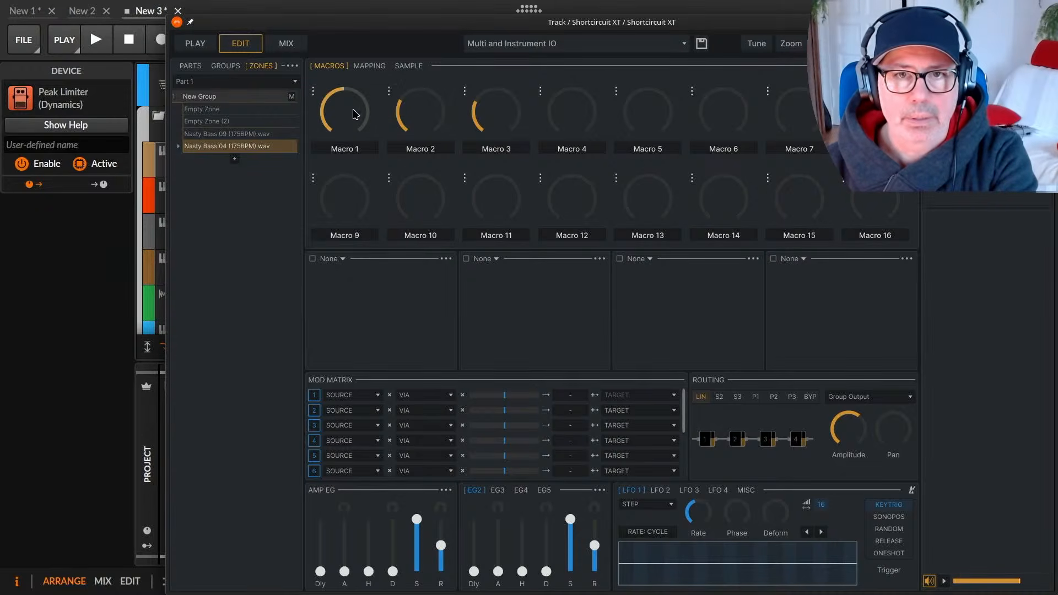
# Set Macro 1 to about 0.57 and add an automation lane for it, uncovering the track list.
pyautogui.moveTo(337, 119); pyautogui.dragTo(341, 113)
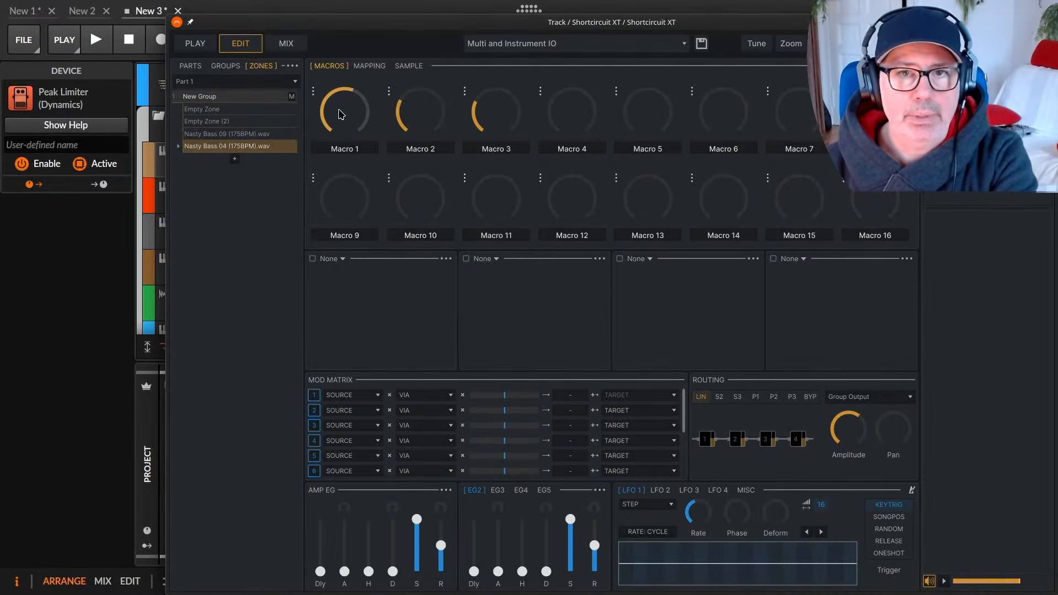
pyautogui.rightClick(341, 112)
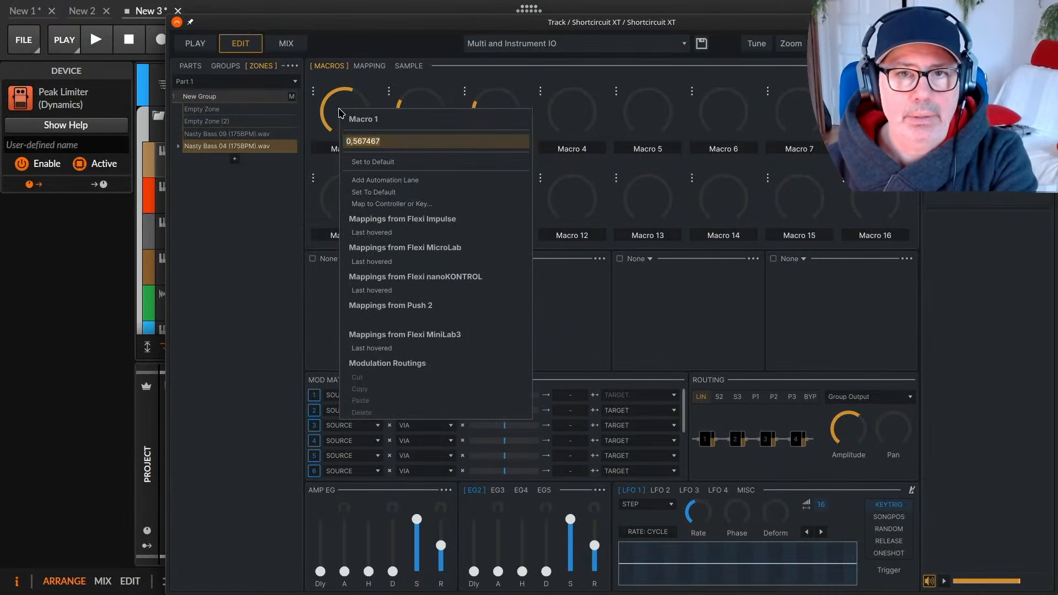
pyautogui.click(457, 188)
pyautogui.moveTo(368, 26); pyautogui.dragTo(400, 39)
# Delete Macro 1's automation lane and bring up the macro's automation and mapping options again.
pyautogui.rightClick(423, 140)
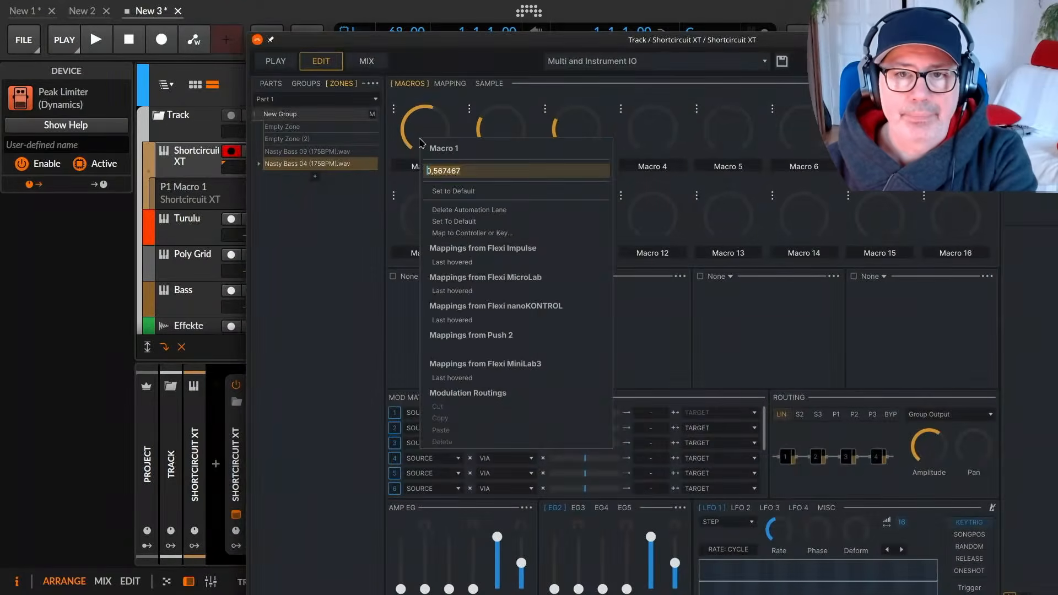
pyautogui.click(526, 216)
pyautogui.rightClick(429, 127)
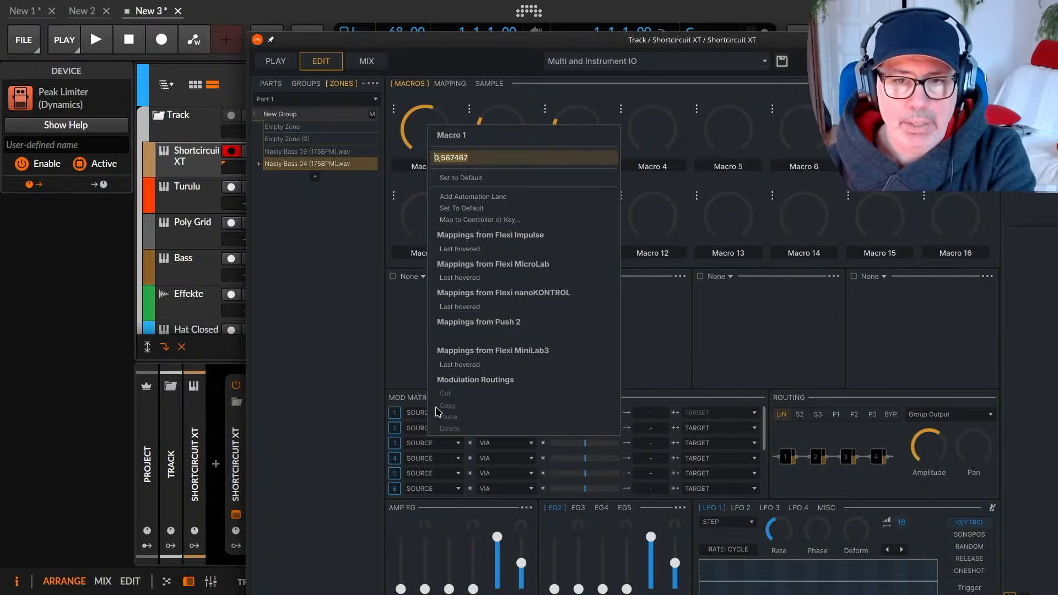
# Leave Macro 1's options and look at the available via sources for the first mod matrix row.
pyautogui.click(412, 329)
pyautogui.moveTo(426, 129)
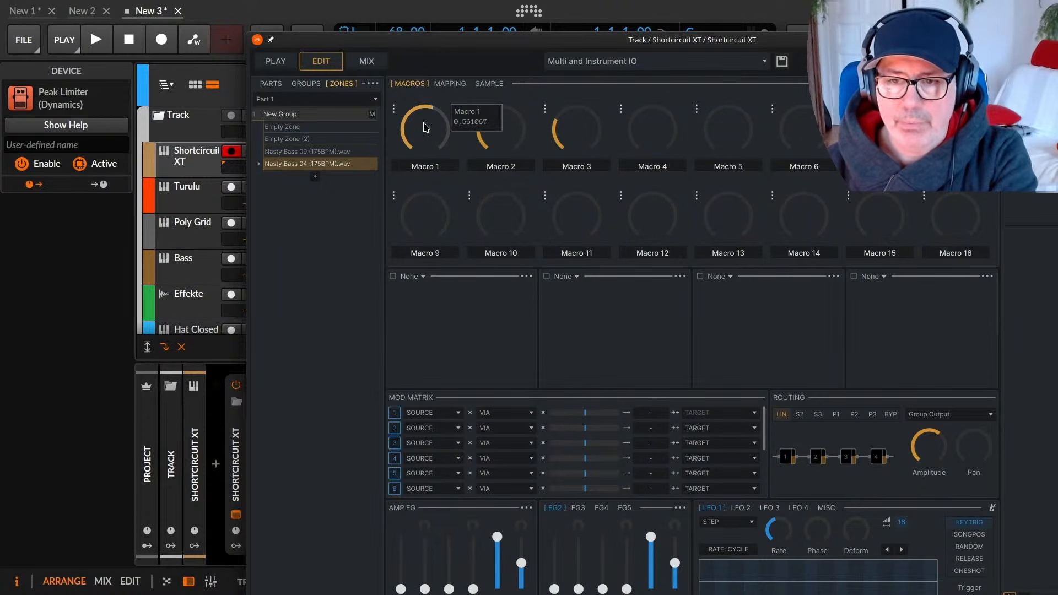
pyautogui.click(528, 412)
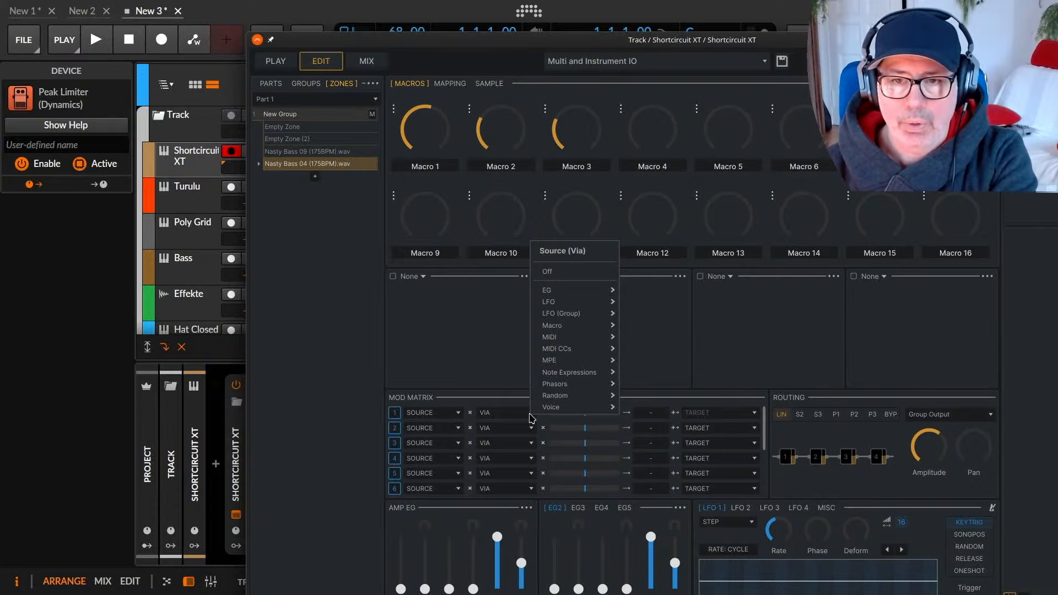
pyautogui.click(503, 382)
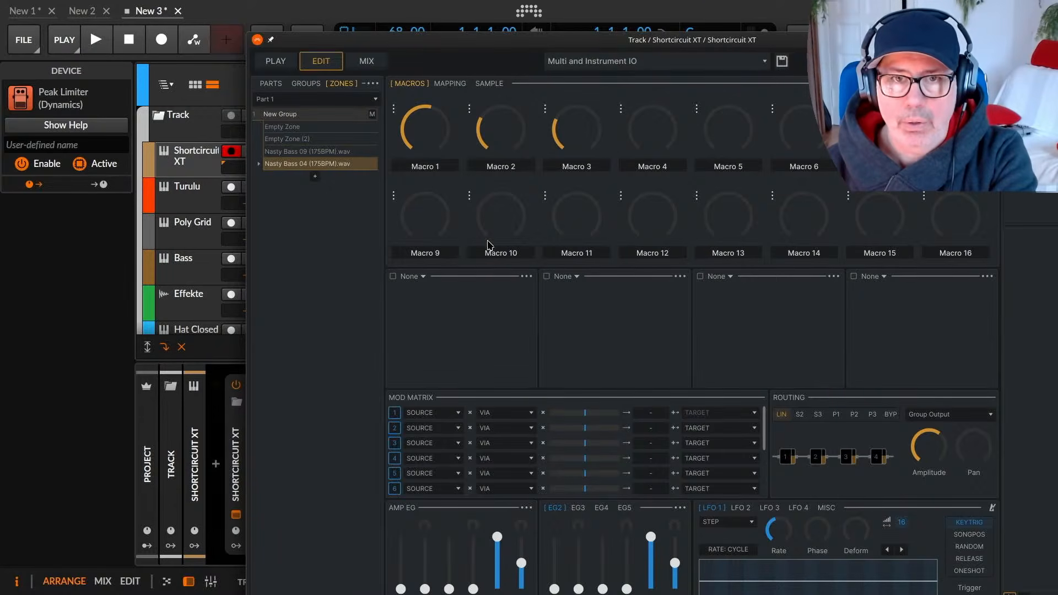
# Select the first Empty Zone in the mapping view and set Macro 1 as the via source of its LFO 1 cutoff modulation.
pyautogui.click(455, 85)
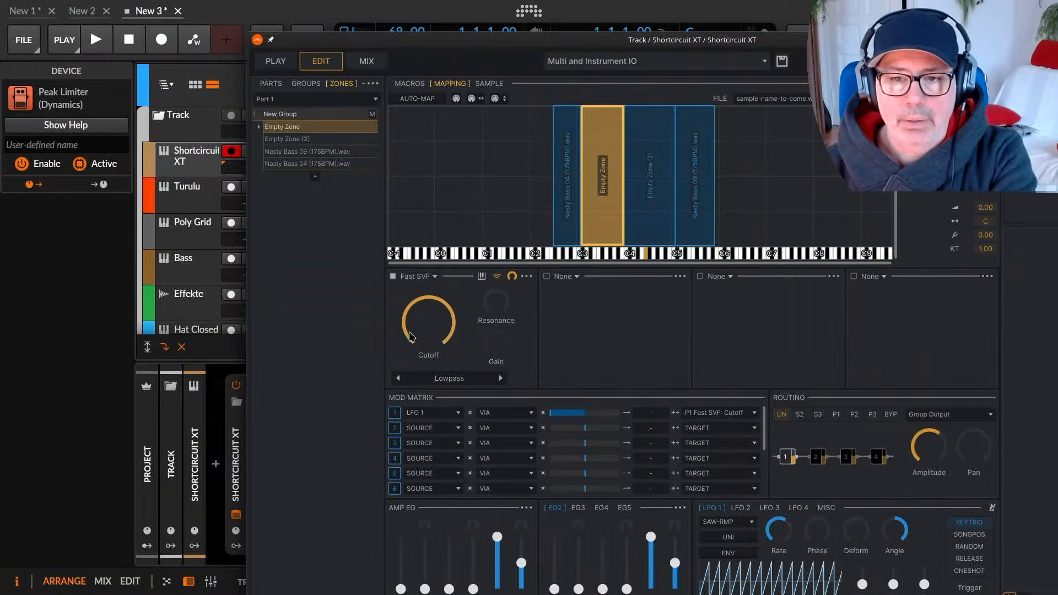
pyautogui.click(522, 415)
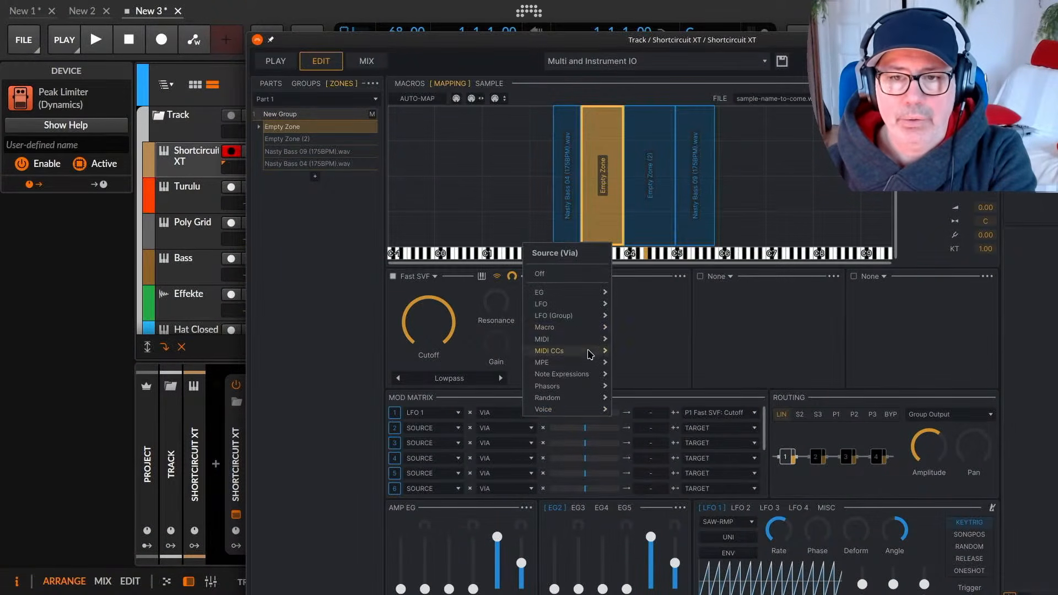
pyautogui.moveTo(588, 350)
pyautogui.moveTo(588, 329)
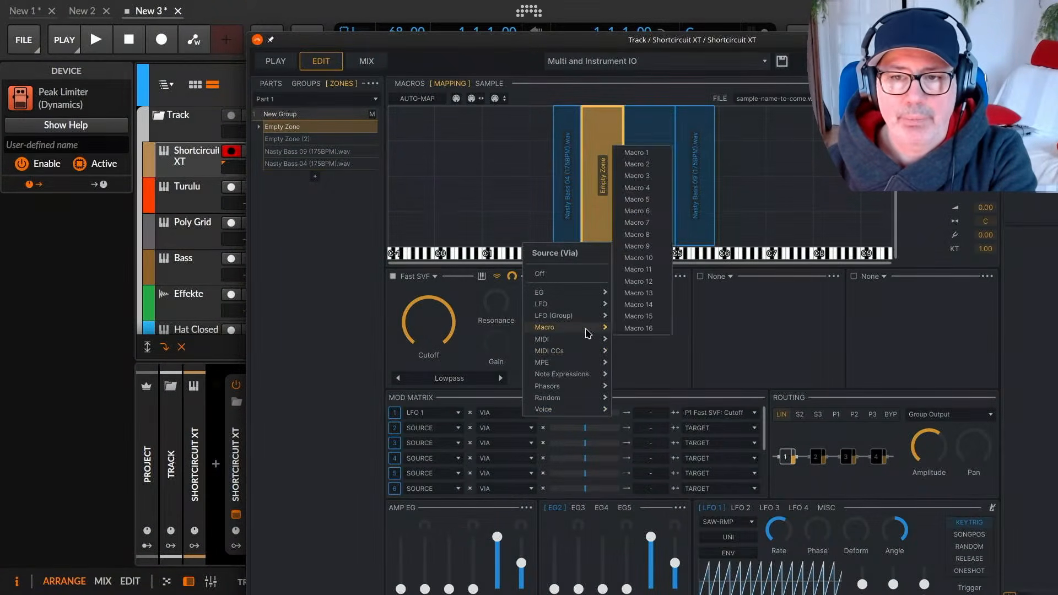
pyautogui.click(642, 155)
pyautogui.click(518, 415)
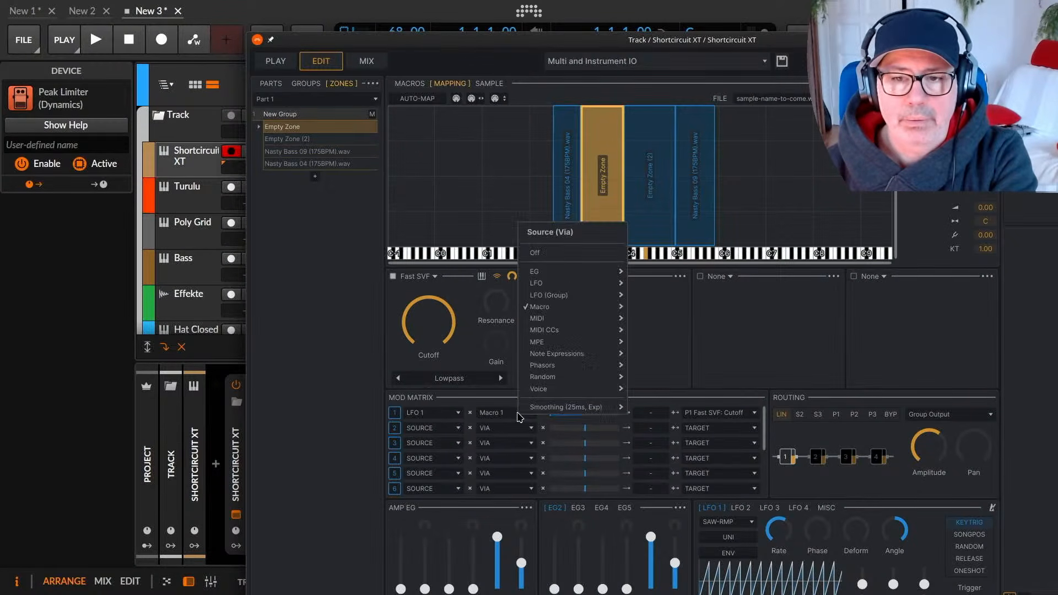
pyautogui.moveTo(578, 308)
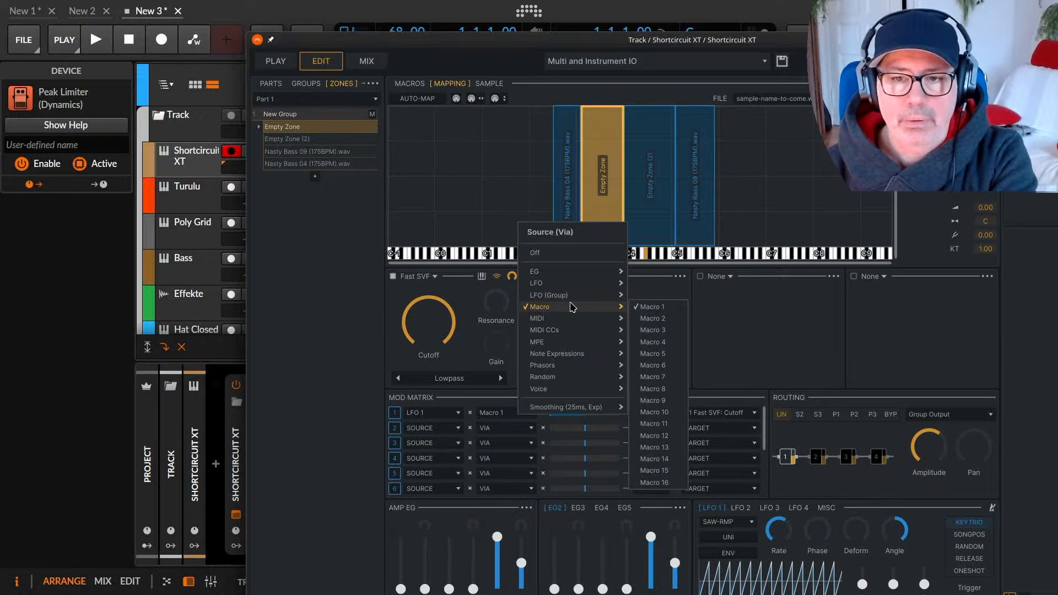
pyautogui.click(355, 299)
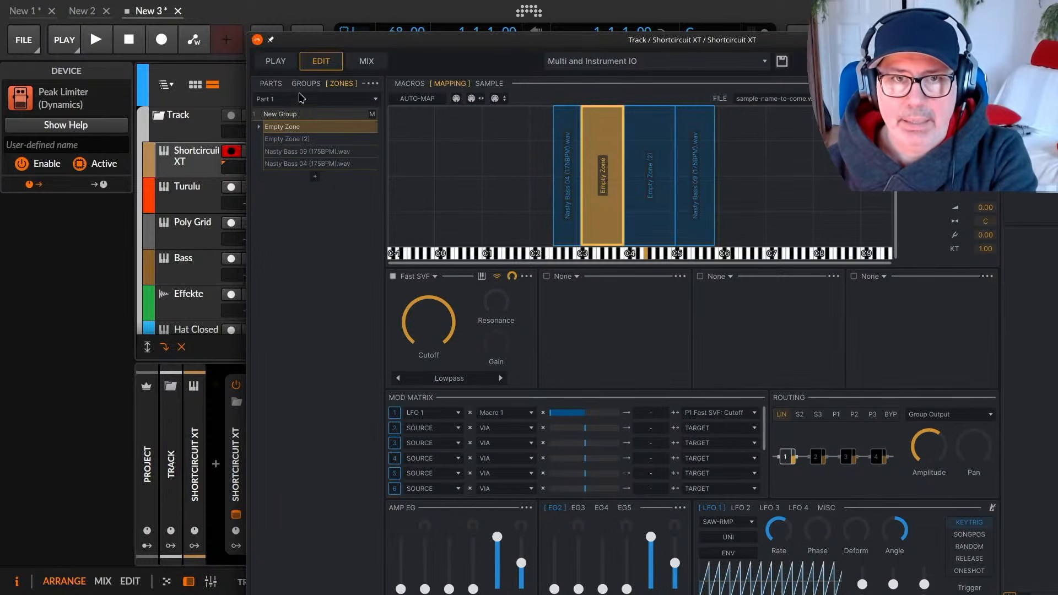
# Compare the macros and effects of Parts 1, 2 and 3, and view Part 1's settings.
pyautogui.click(273, 85)
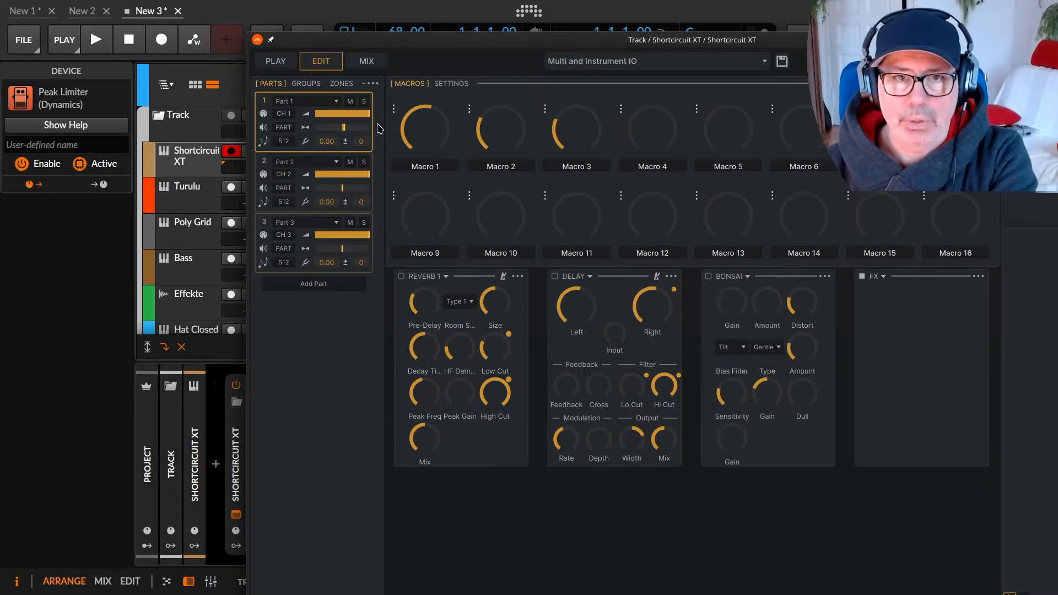
pyautogui.click(267, 166)
pyautogui.click(267, 224)
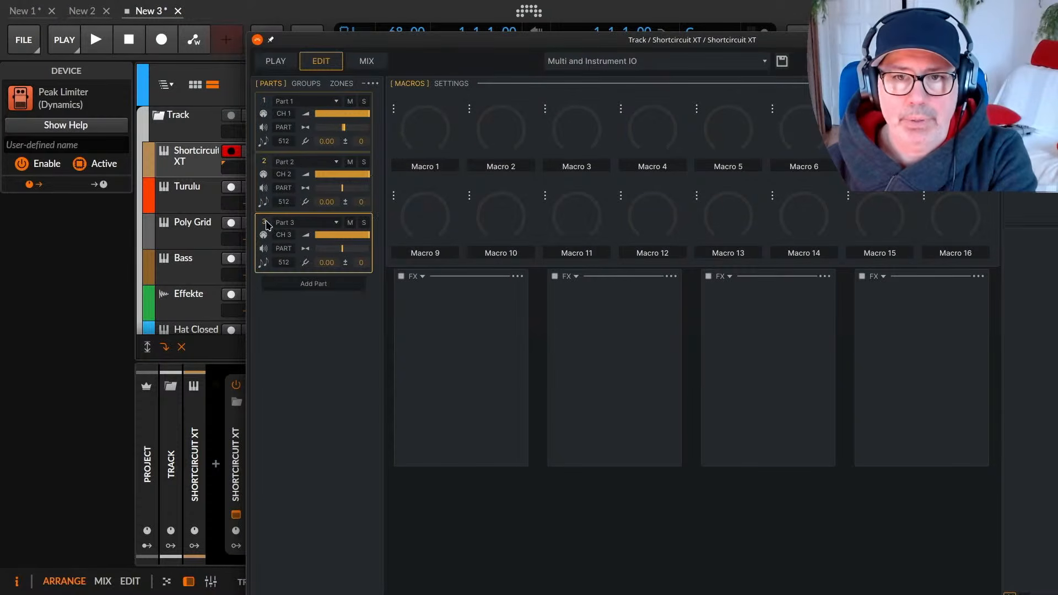
pyautogui.click(282, 99)
pyautogui.click(461, 85)
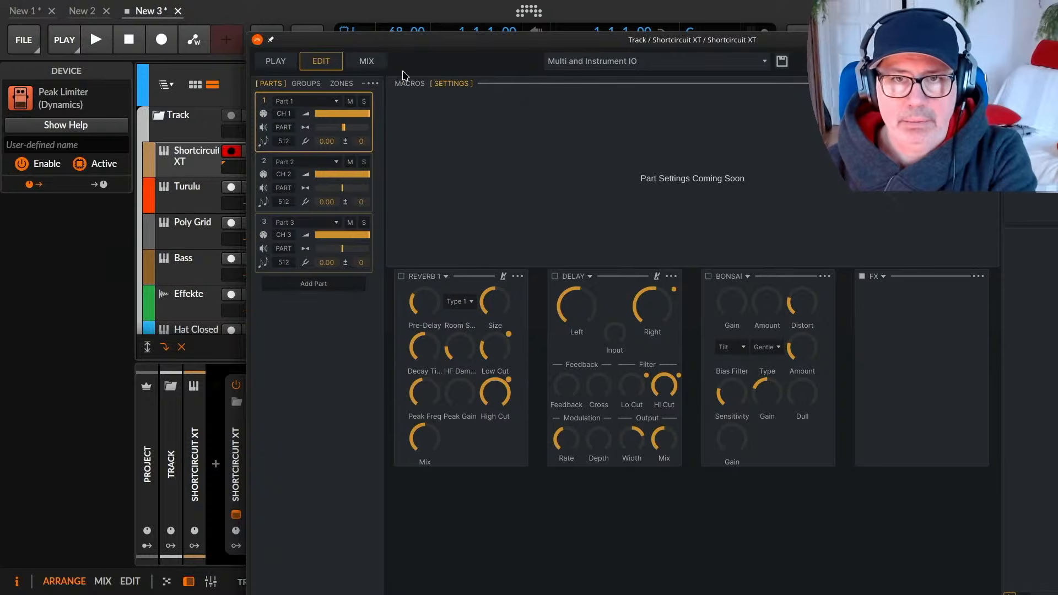
pyautogui.click(414, 86)
# Look through the zones, groups and parts views and return to Part 1's zones.
pyautogui.click(345, 86)
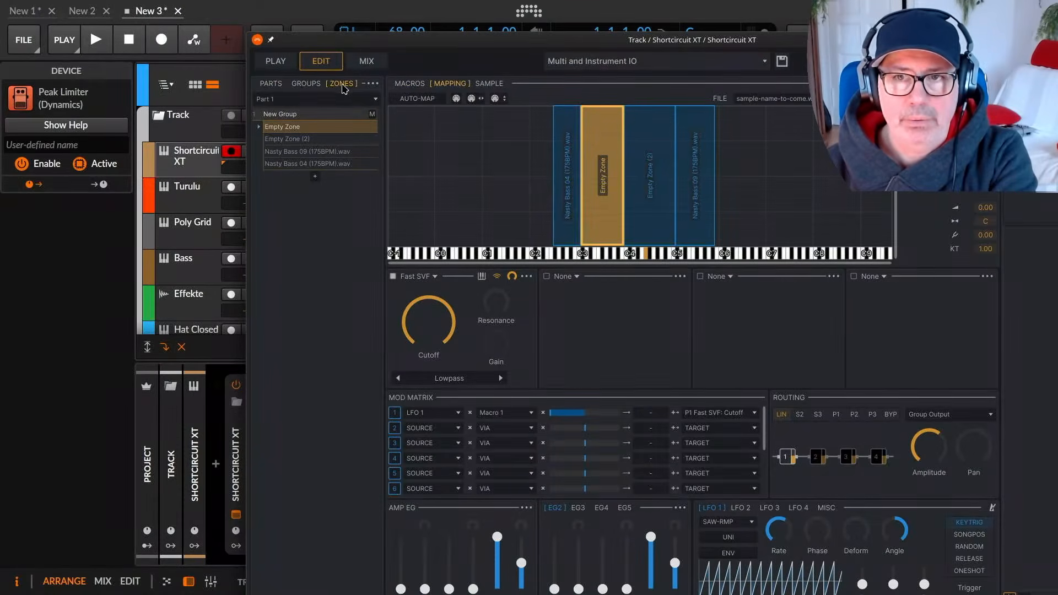
pyautogui.click(305, 86)
pyautogui.click(274, 86)
pyautogui.click(341, 86)
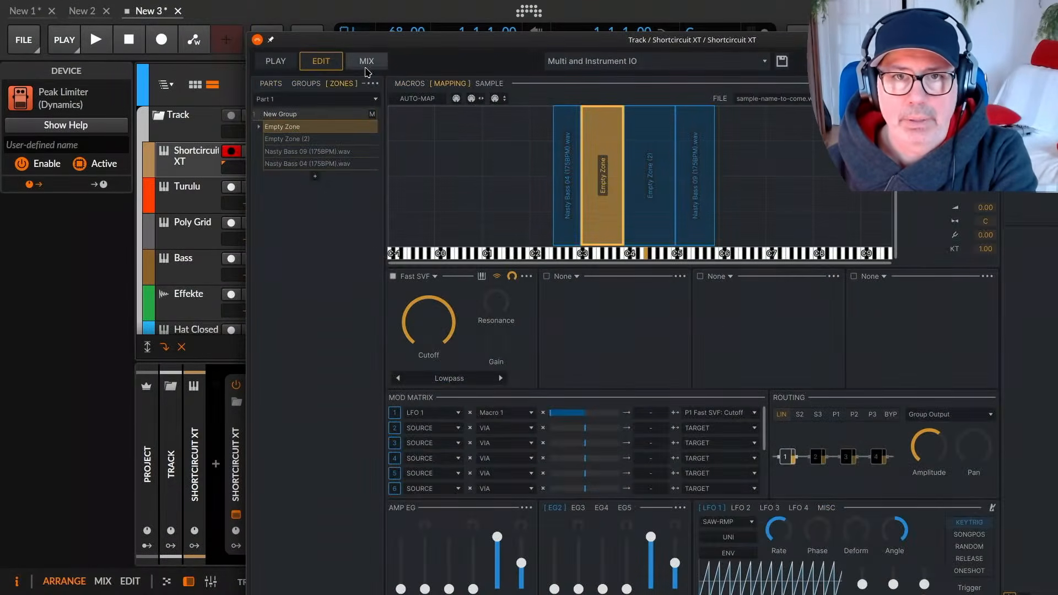
# View the mixer and the Play page with Part 1's save and load options, and return to the zone editor.
pyautogui.click(366, 62)
pyautogui.click(287, 65)
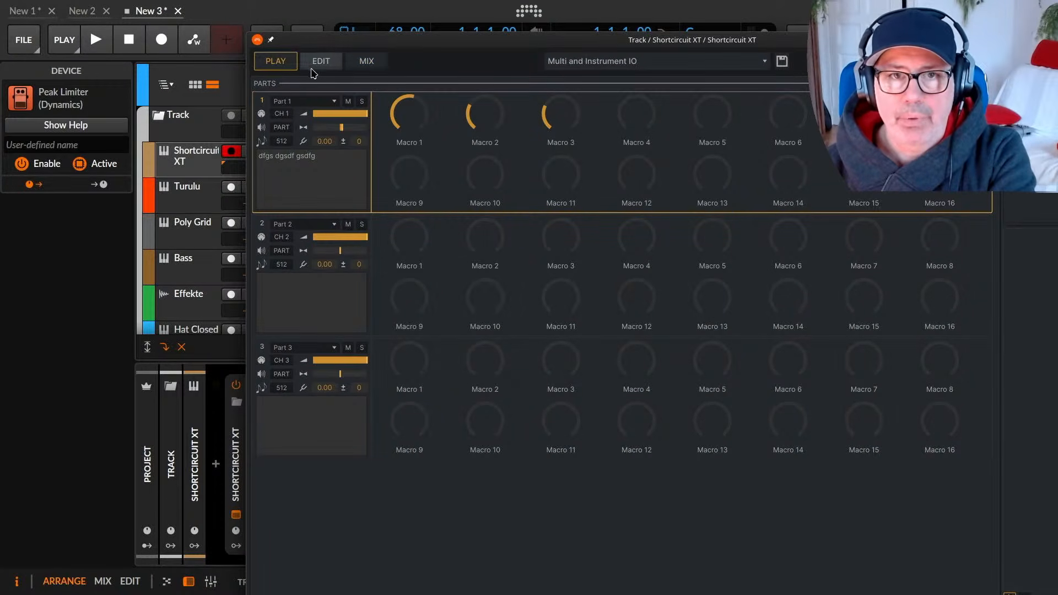
pyautogui.click(303, 102)
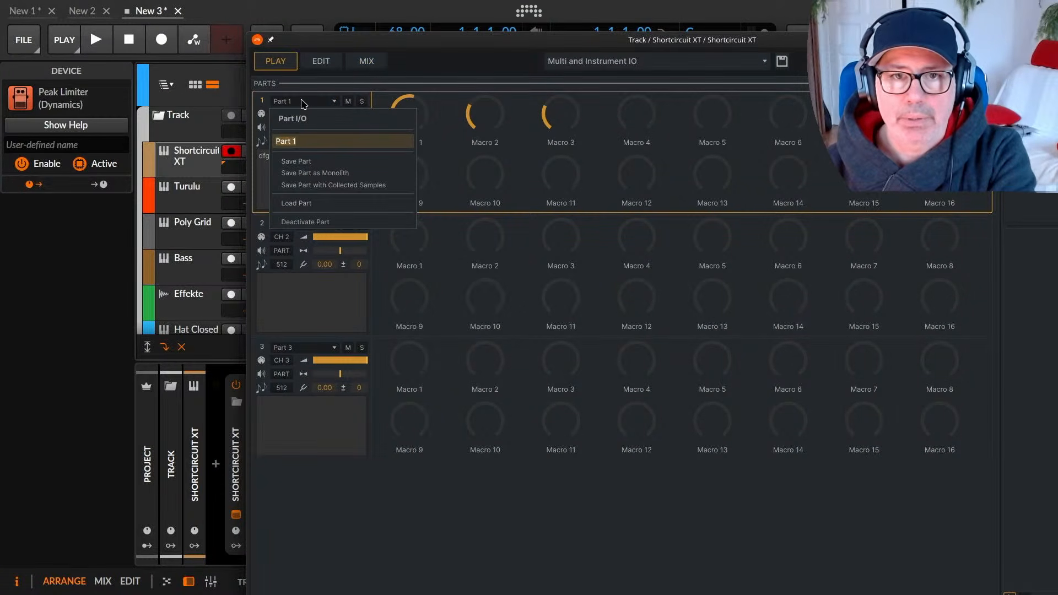
pyautogui.click(302, 102)
pyautogui.click(317, 64)
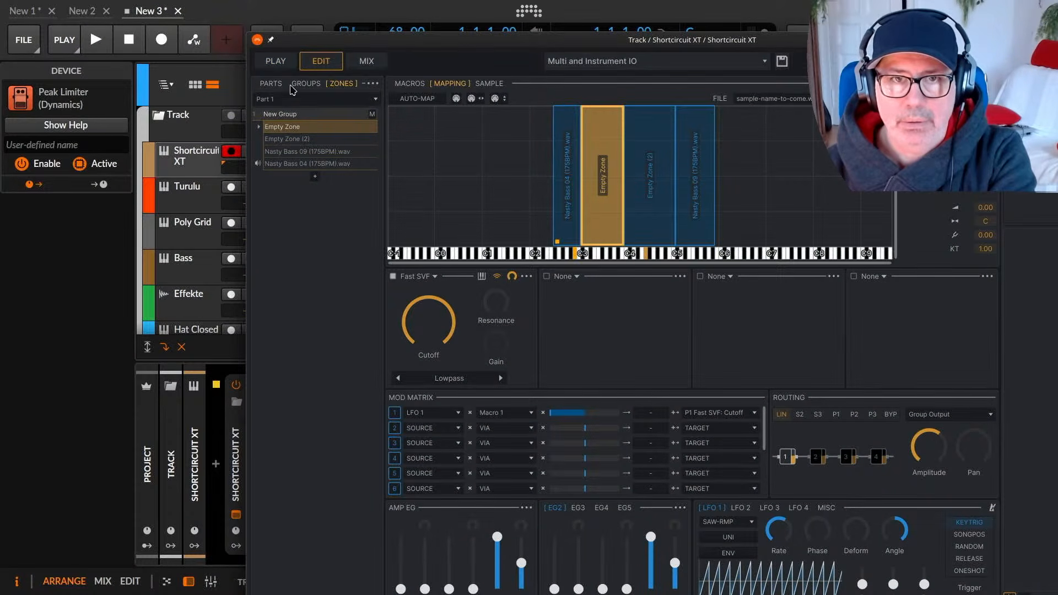
# Try changing the LFO 1 cutoff modulation depth, and slow LFO 1's rate before raising it again.
pyautogui.moveTo(543, 420); pyautogui.dragTo(609, 417)
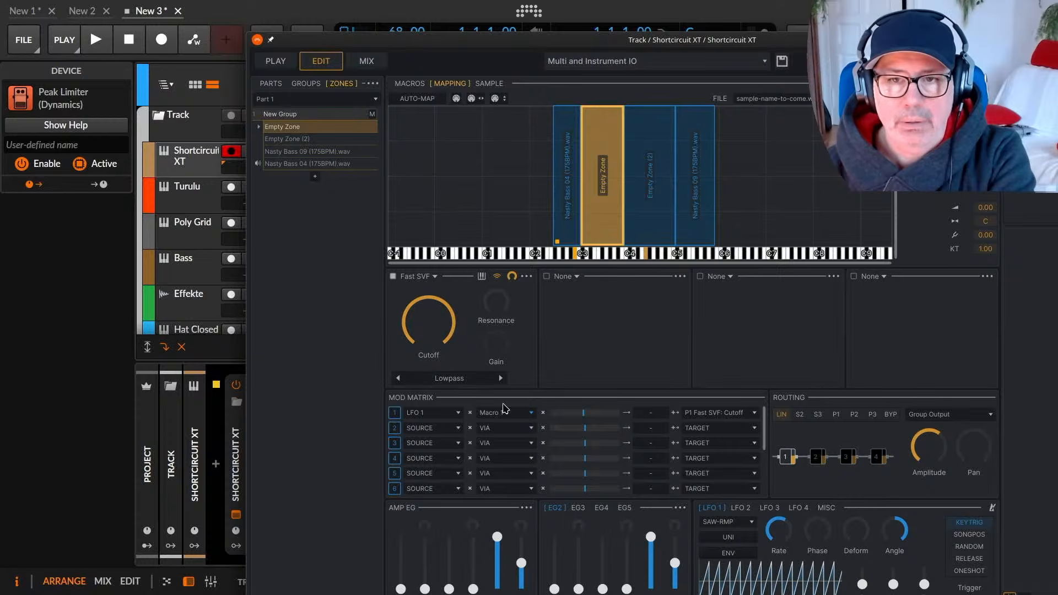
pyautogui.moveTo(425, 328)
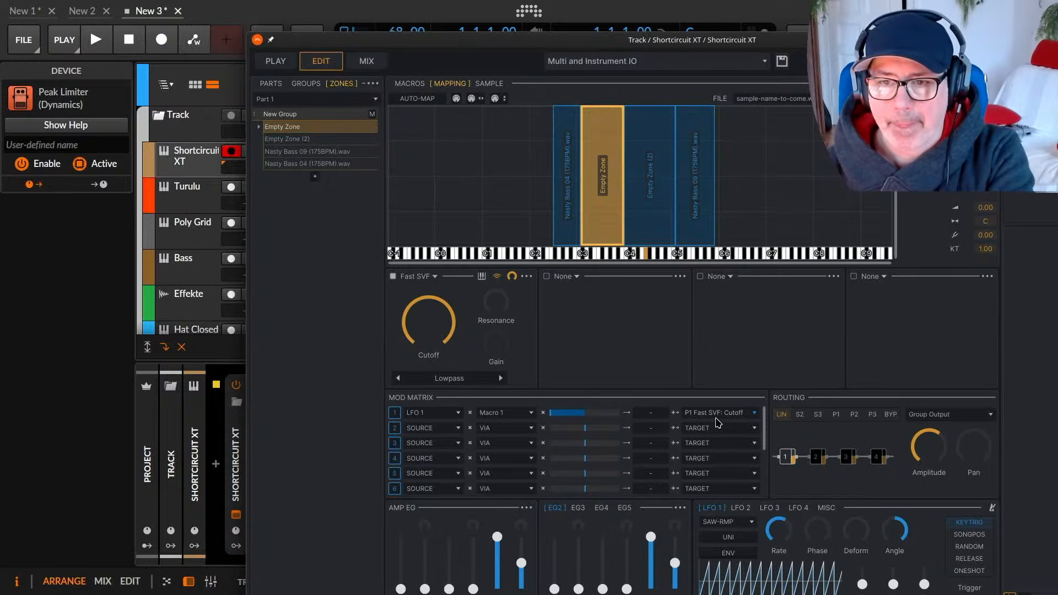
pyautogui.moveTo(778, 536); pyautogui.dragTo(776, 549)
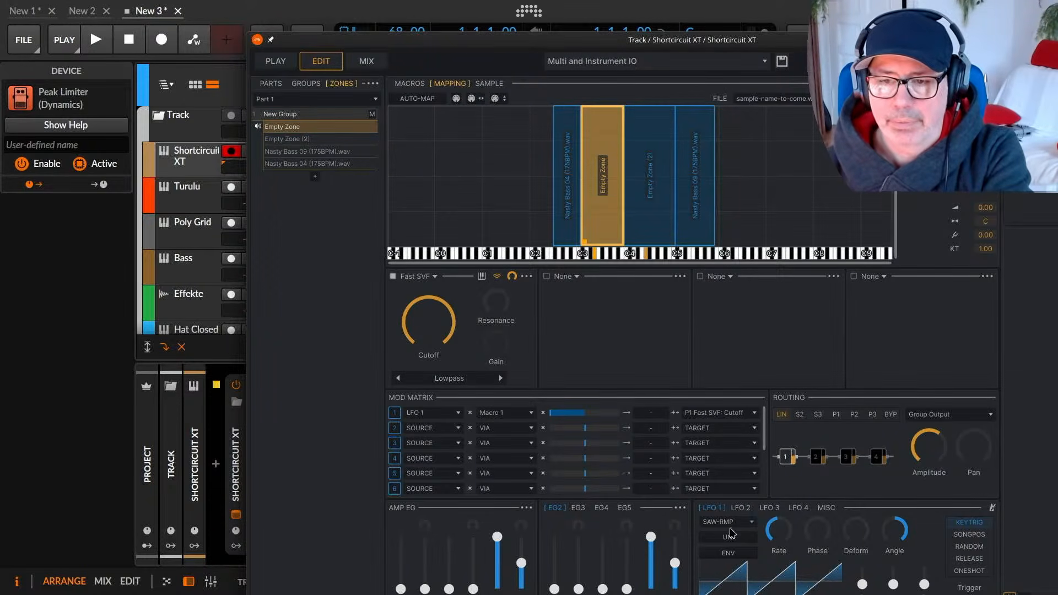
pyautogui.moveTo(780, 535)
pyautogui.moveTo(778, 535); pyautogui.dragTo(783, 526)
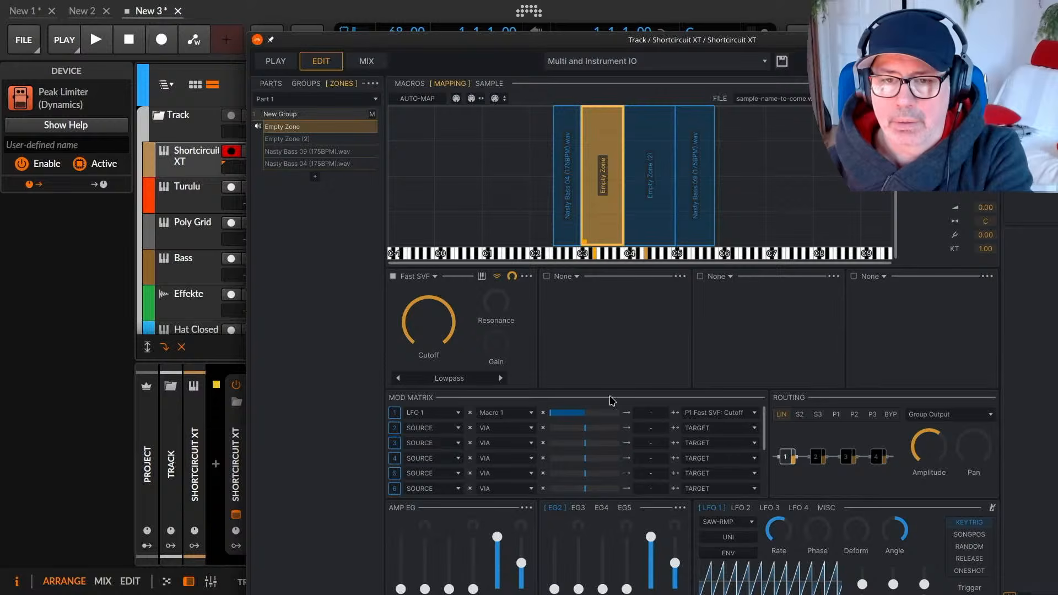
# Zero the LFO 1 cutoff modulation depth and turn Part 1's Macro 1 all the way down on the Play page.
pyautogui.moveTo(573, 415); pyautogui.dragTo(608, 422)
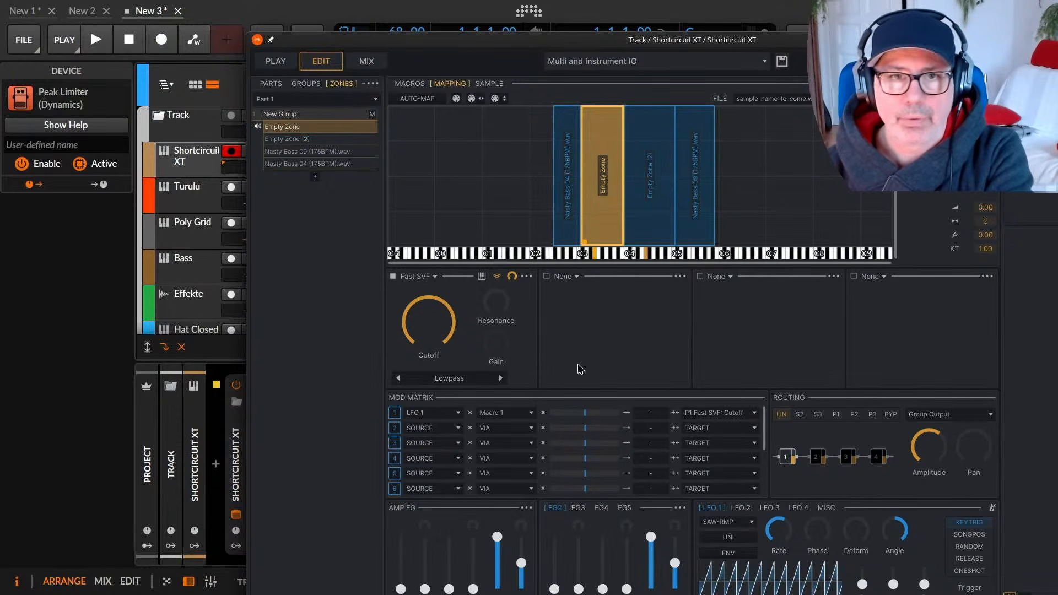
pyautogui.click(285, 67)
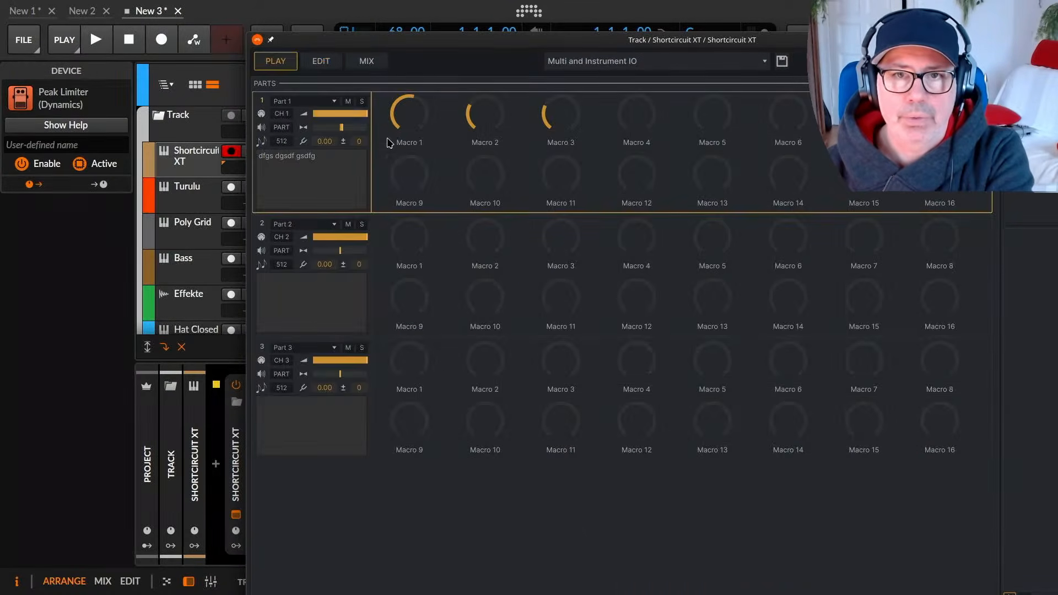
pyautogui.moveTo(408, 110); pyautogui.dragTo(427, 169)
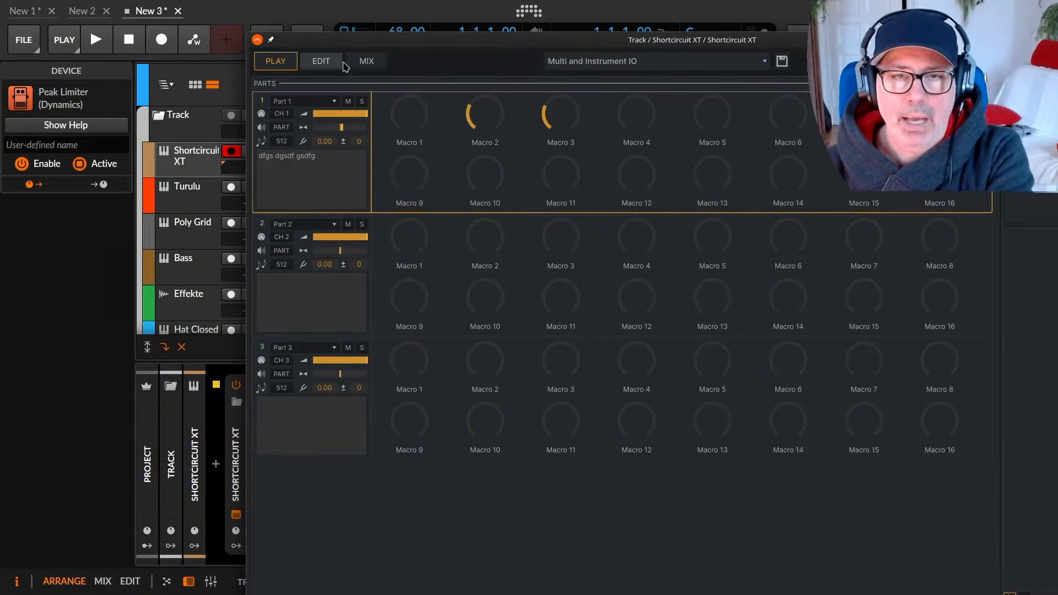
# Set the LFO 1 cutoff modulation to full negative depth and turn Part 1's Macro 1 up to maximum on the Play page.
pyautogui.click(325, 62)
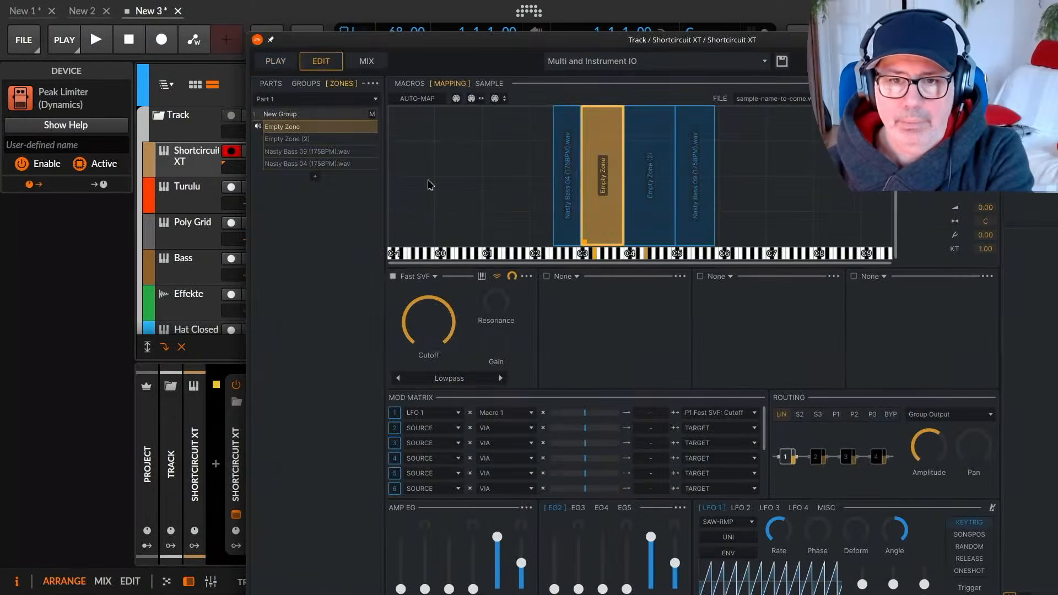
pyautogui.moveTo(584, 413); pyautogui.dragTo(476, 413)
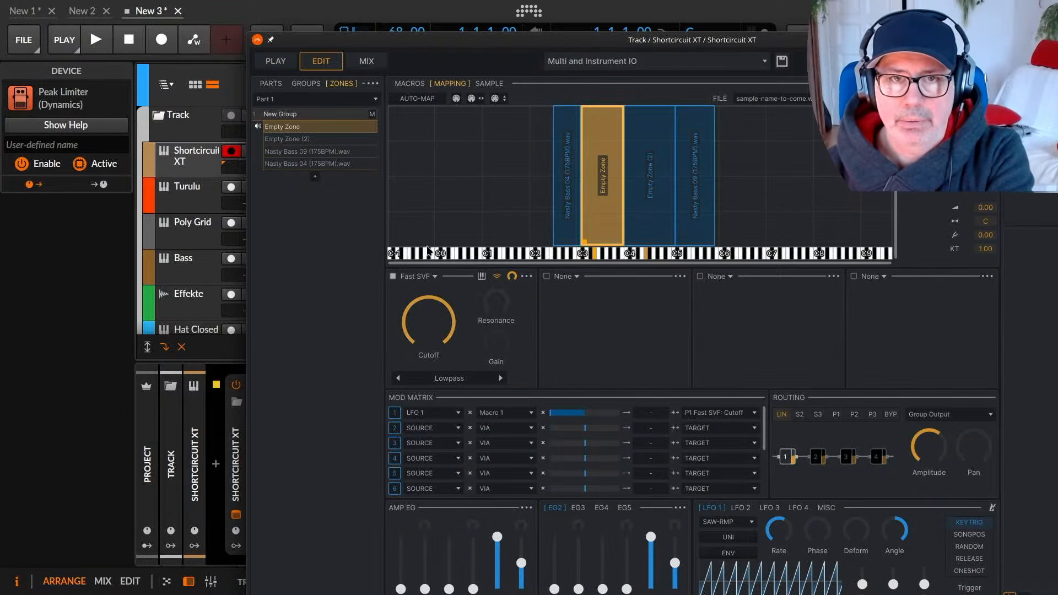
pyautogui.click(288, 69)
pyautogui.moveTo(408, 107)
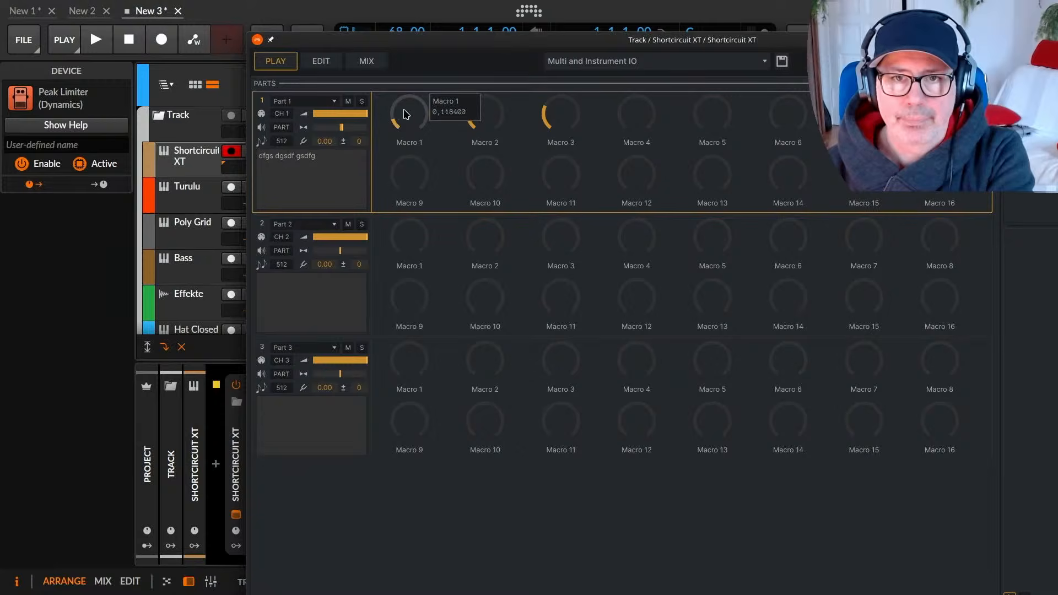
pyautogui.moveTo(400, 85); pyautogui.dragTo(399, 52)
# Check the zone's modulation, move the plugin window to uncover its header controls, and show the Play page.
pyautogui.click(330, 63)
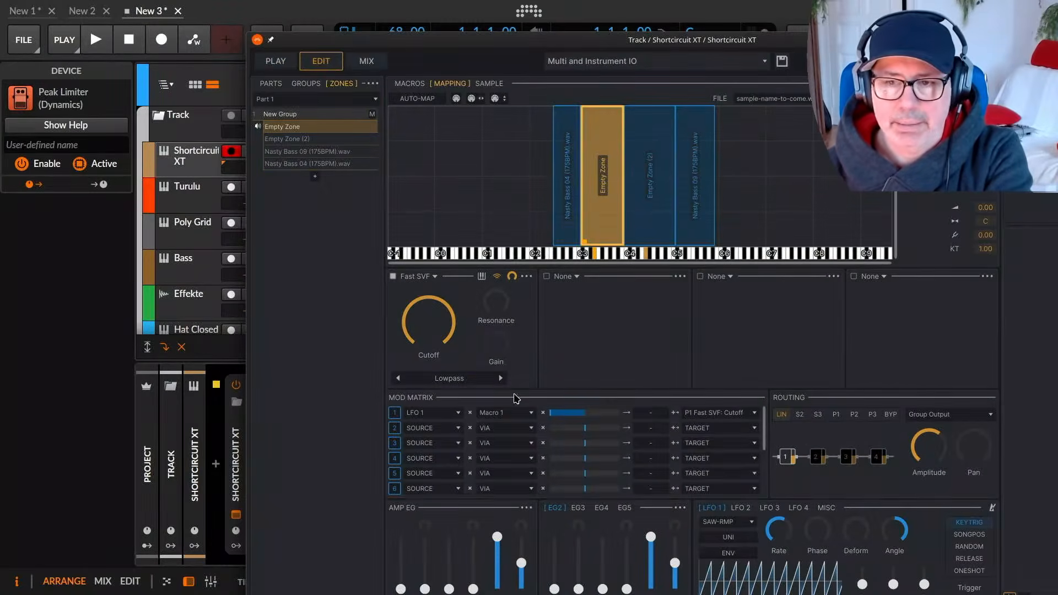
pyautogui.moveTo(756, 40); pyautogui.dragTo(654, 22)
pyautogui.click(175, 48)
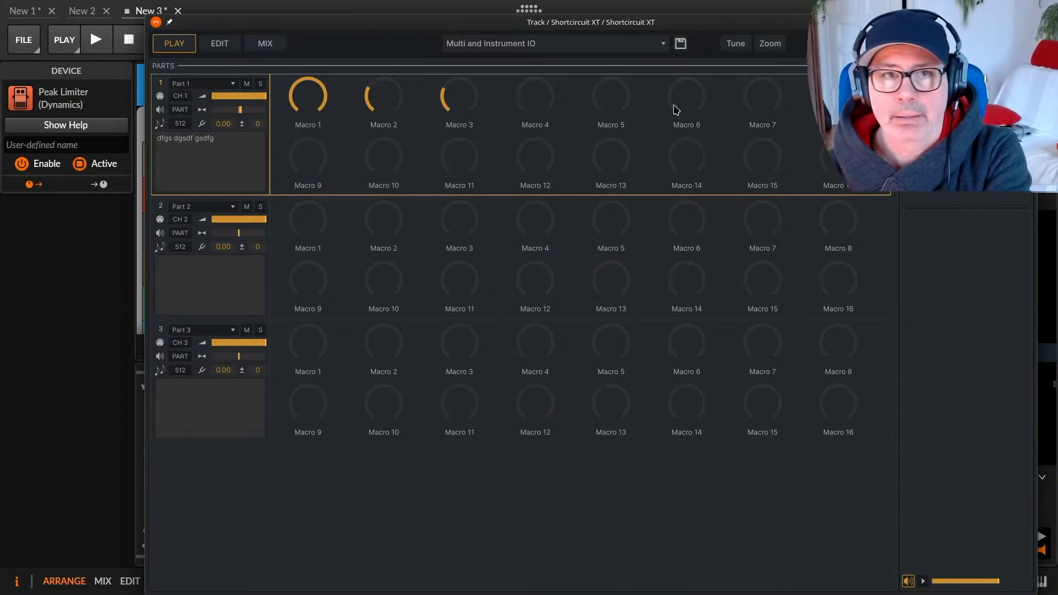
# Look at the save and load options for multis and parts, then open the Load Multi dialog and cancel it.
pyautogui.click(680, 44)
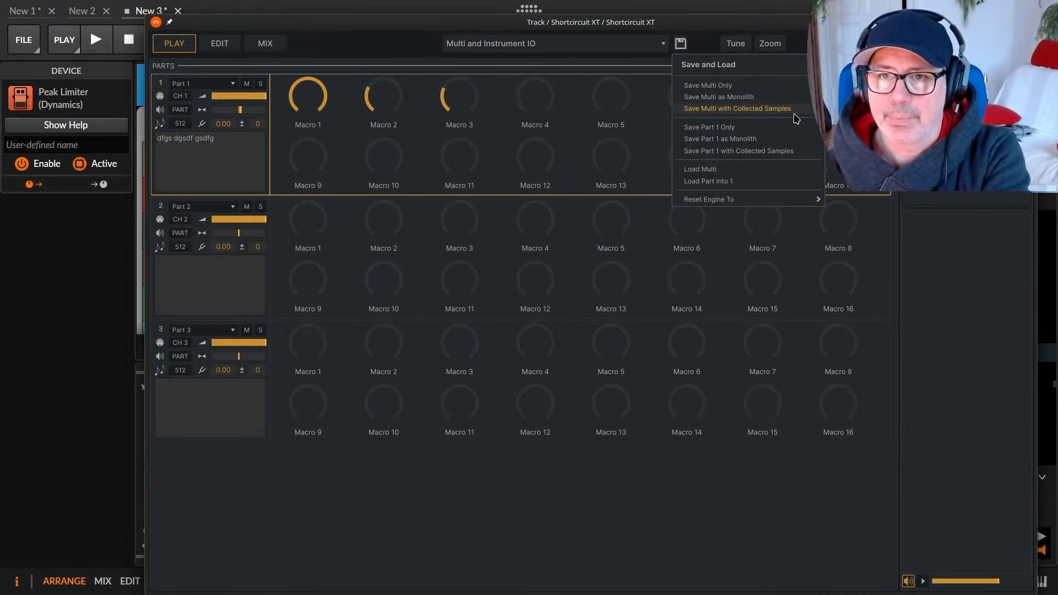
pyautogui.click(786, 174)
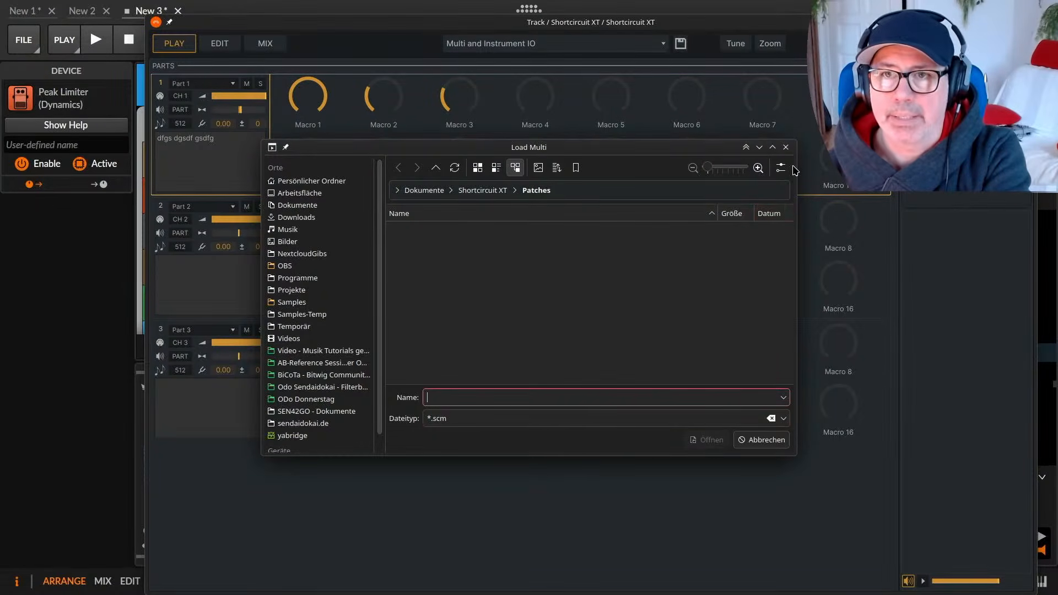
pyautogui.click(786, 147)
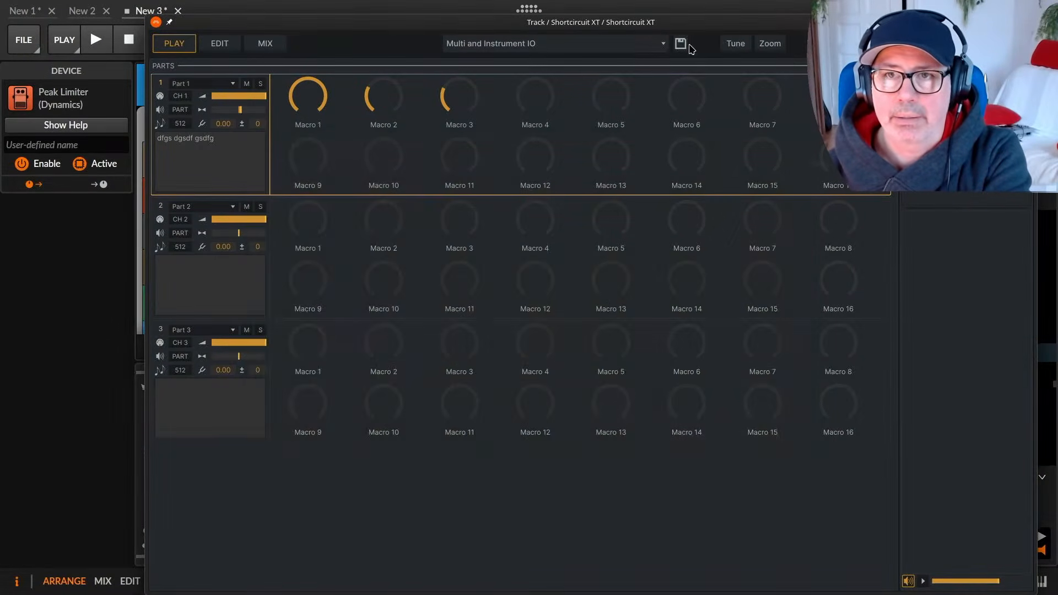
# Open the Load Multi dialog from the Multi and Instrument IO options and check its *.scm file type filter.
pyautogui.click(653, 46)
pyautogui.moveTo(503, 64)
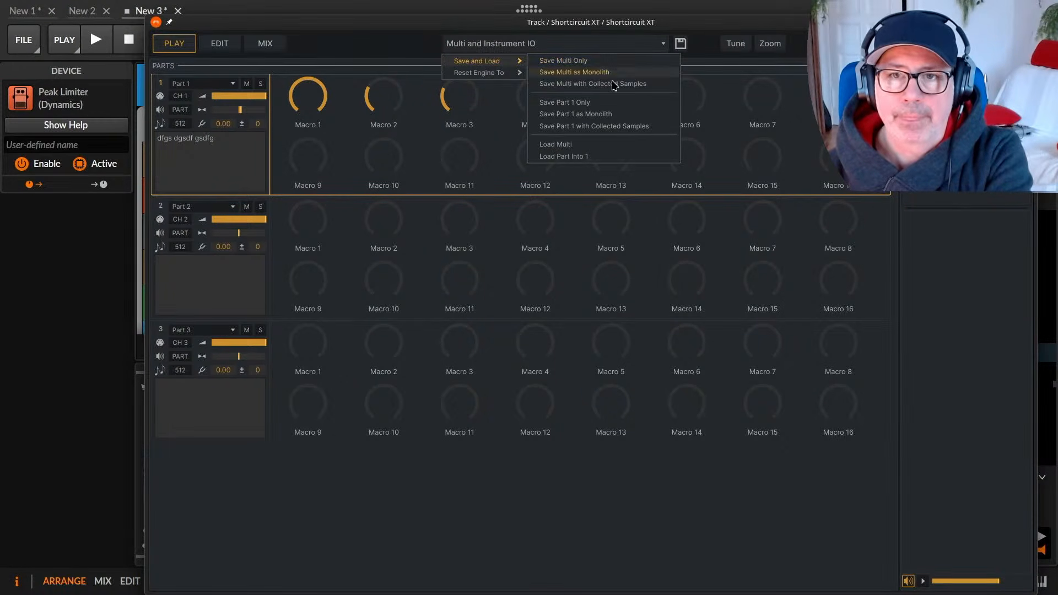
pyautogui.click(573, 145)
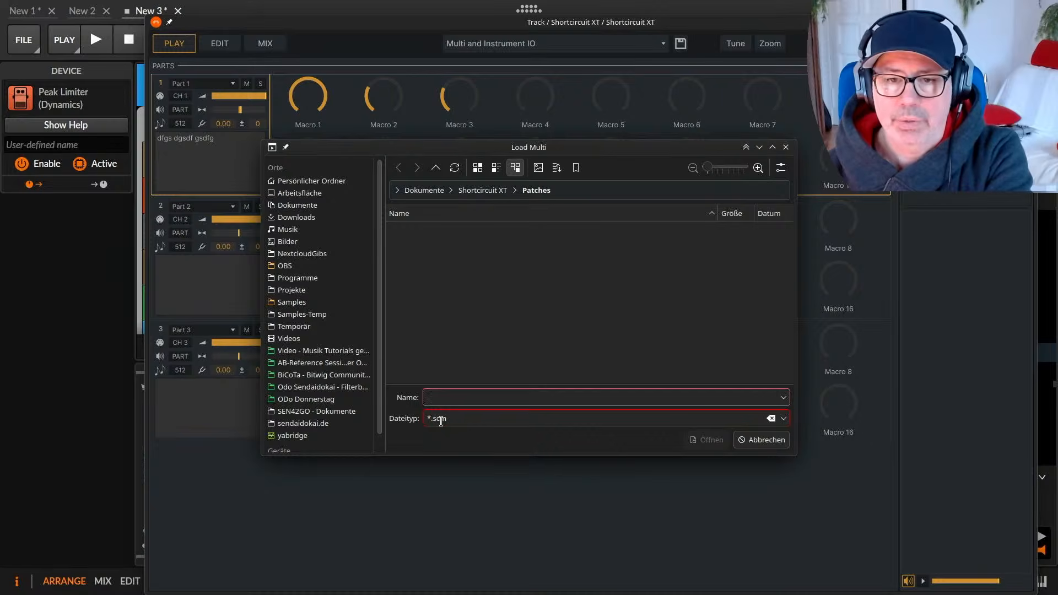
pyautogui.moveTo(441, 420); pyautogui.dragTo(458, 421)
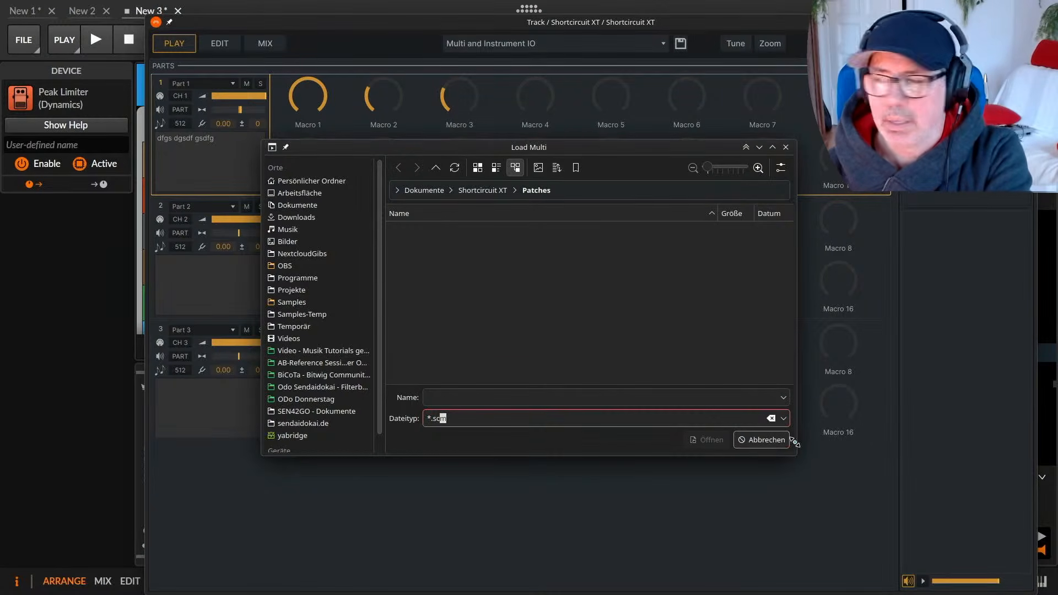
# Cancel the Load Multi dialog, reopen it from the Save and Load options, and dismiss it without loading a file.
pyautogui.click(763, 440)
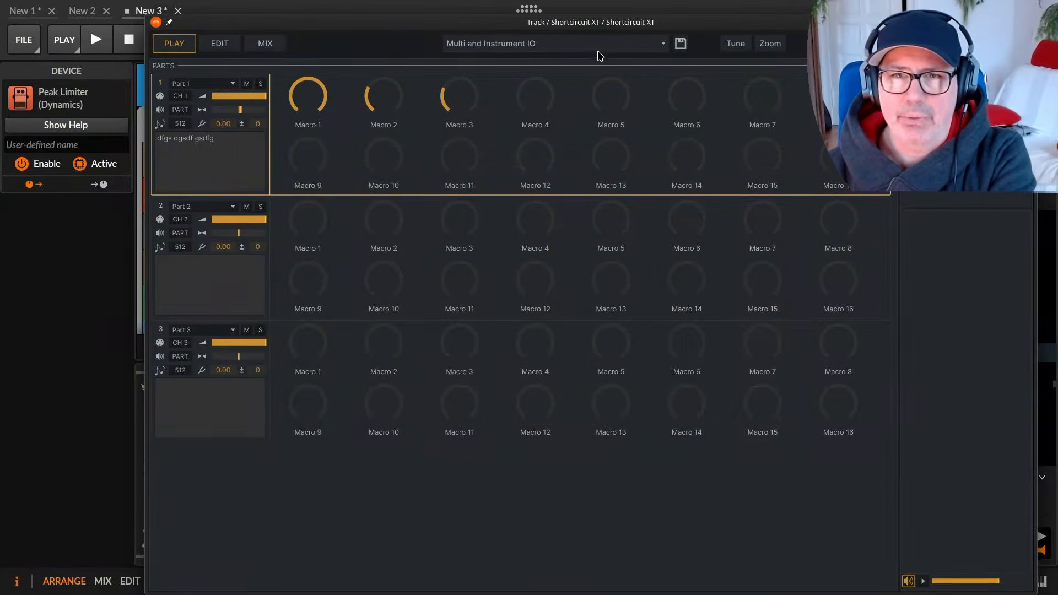
pyautogui.click(654, 50)
pyautogui.moveTo(499, 64)
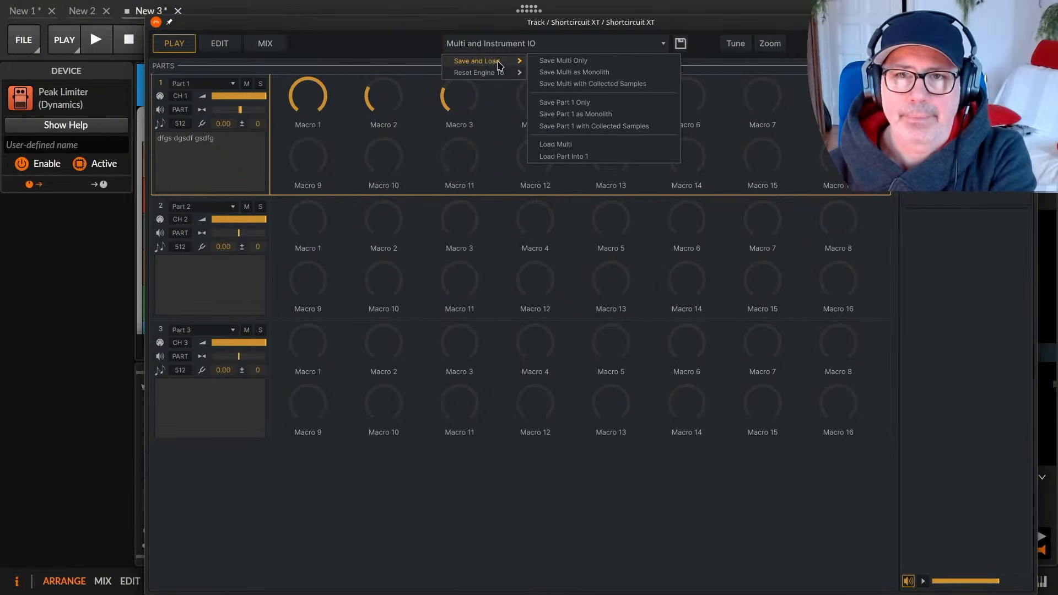
pyautogui.click(593, 150)
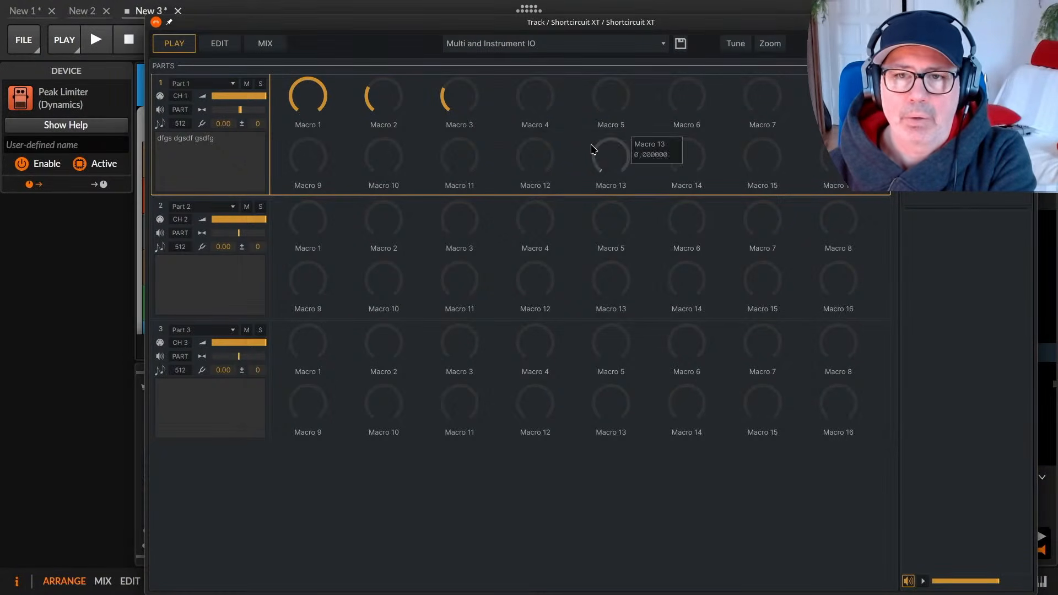
pyautogui.click(783, 149)
# Open the Load Part Into 1 dialog from the Save and Load options and close it without loading a part.
pyautogui.click(664, 47)
pyautogui.moveTo(506, 64)
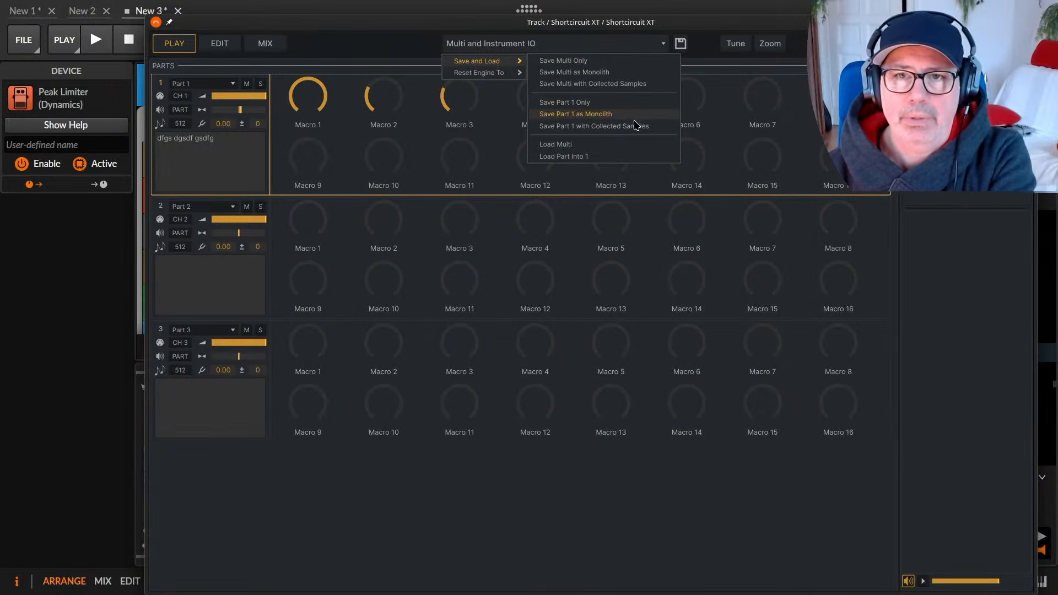
pyautogui.click(626, 163)
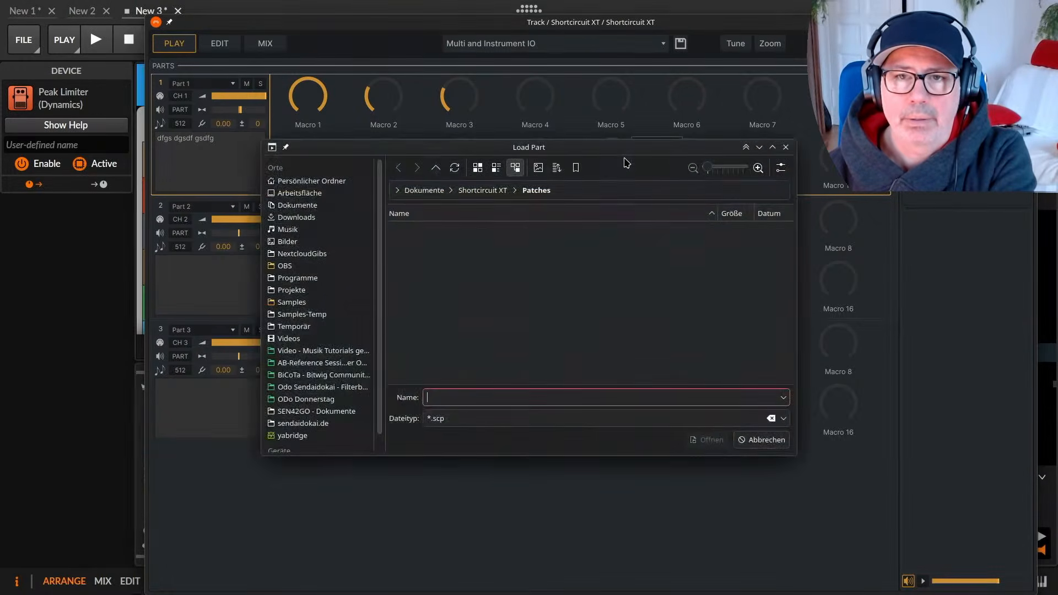
pyautogui.click(785, 147)
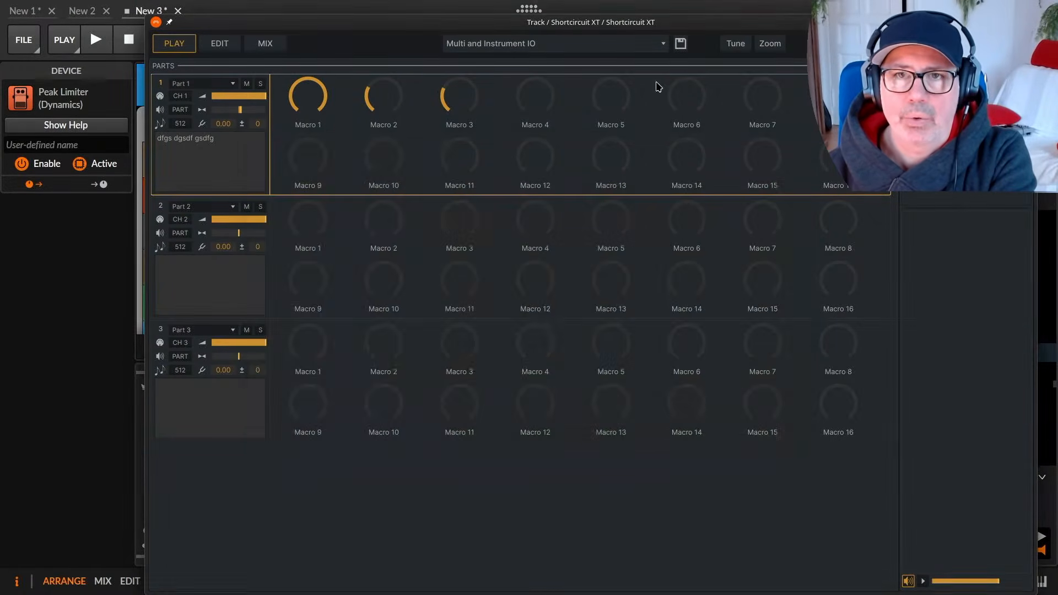
# Look over the save and load choices under Multi and Instrument IO and close them without choosing one.
pyautogui.click(656, 45)
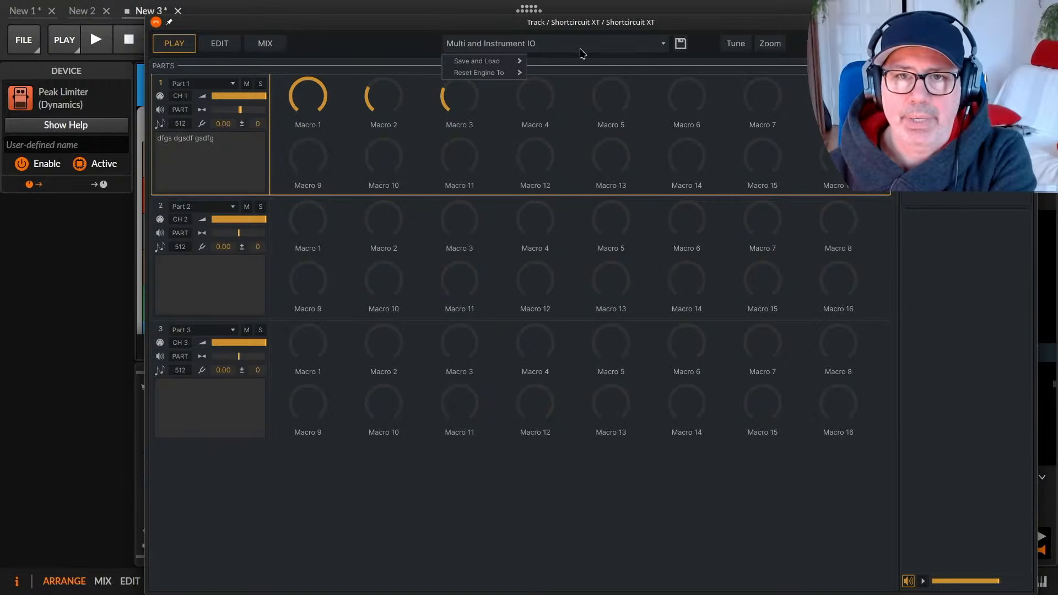
pyautogui.click(657, 44)
pyautogui.click(657, 44)
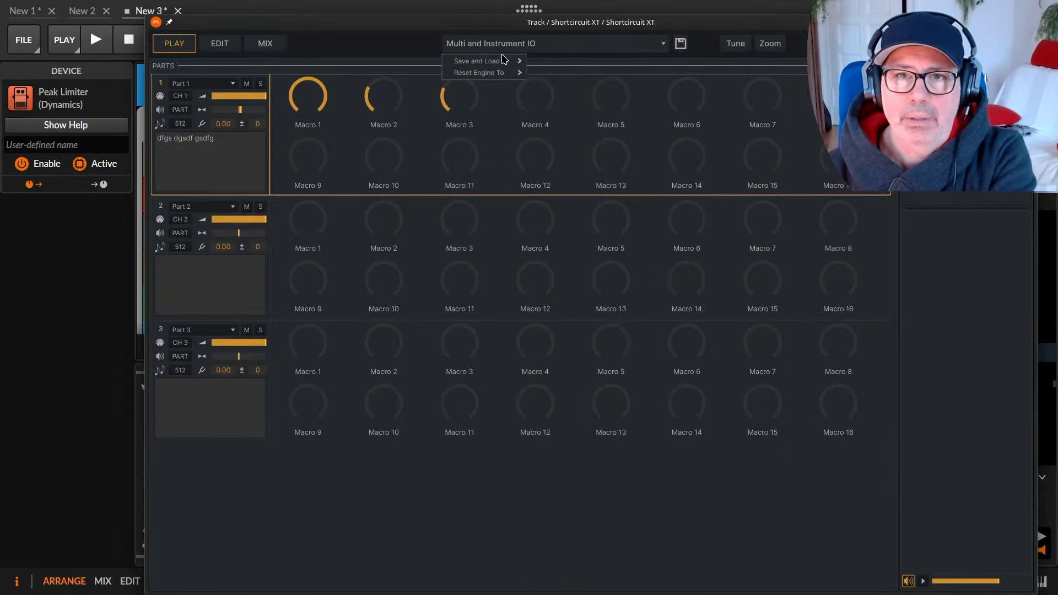
pyautogui.moveTo(492, 65)
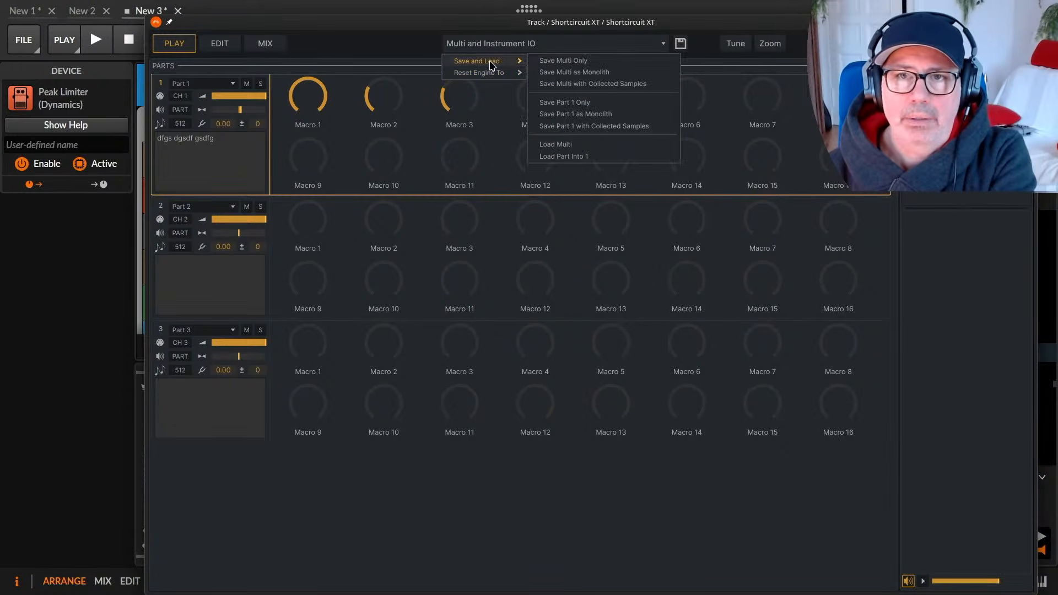
pyautogui.click(390, 45)
# Check the Save and Load options beside the Multi and Instrument IO selector and the available Tuning modes.
pyautogui.click(680, 43)
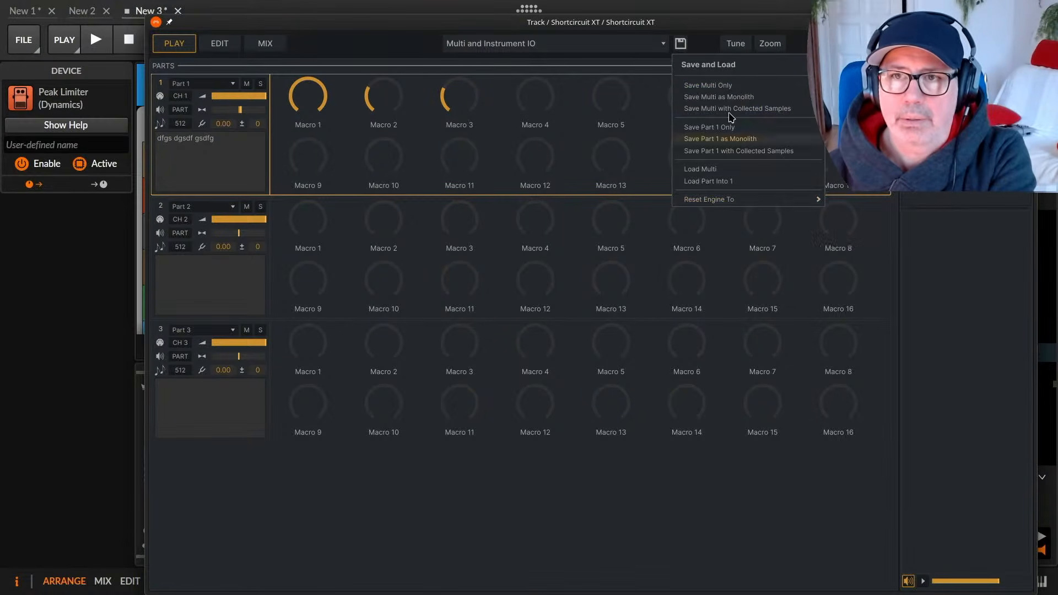
pyautogui.click(691, 43)
pyautogui.click(733, 44)
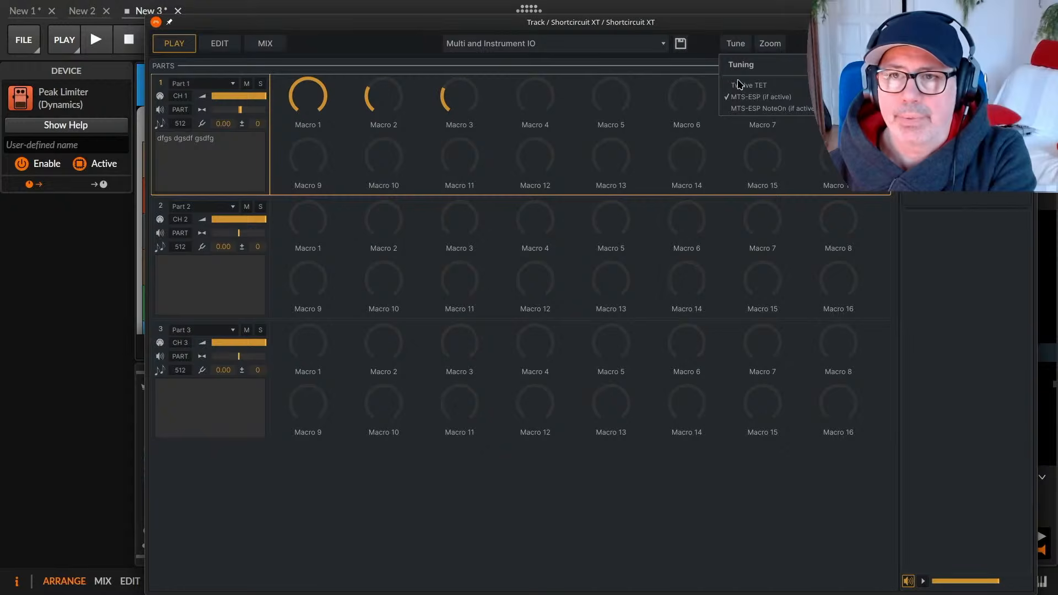
pyautogui.click(804, 43)
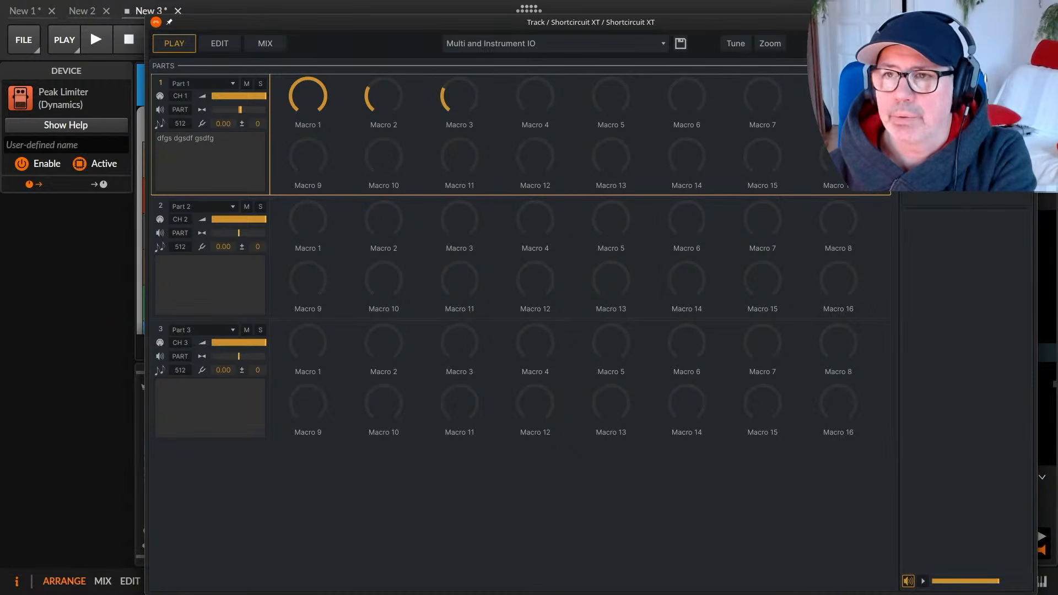
# Move the plugin window to uncover its main options and examine the Tuning, Zoom and Mapping Zoom settings.
pyautogui.moveTo(936, 22); pyautogui.dragTo(522, 37)
pyautogui.click(606, 59)
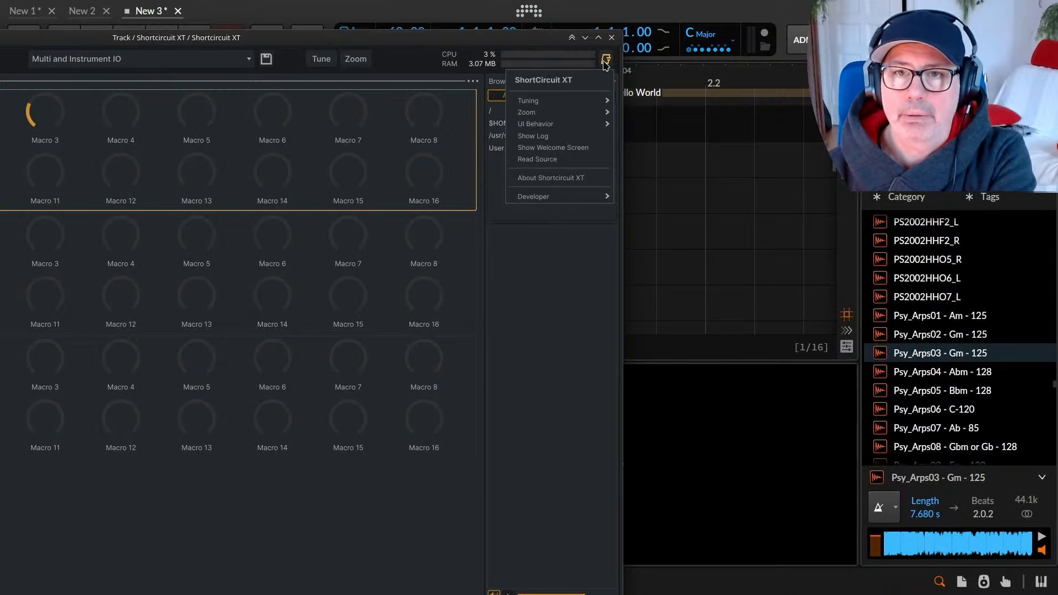
pyautogui.moveTo(560, 107)
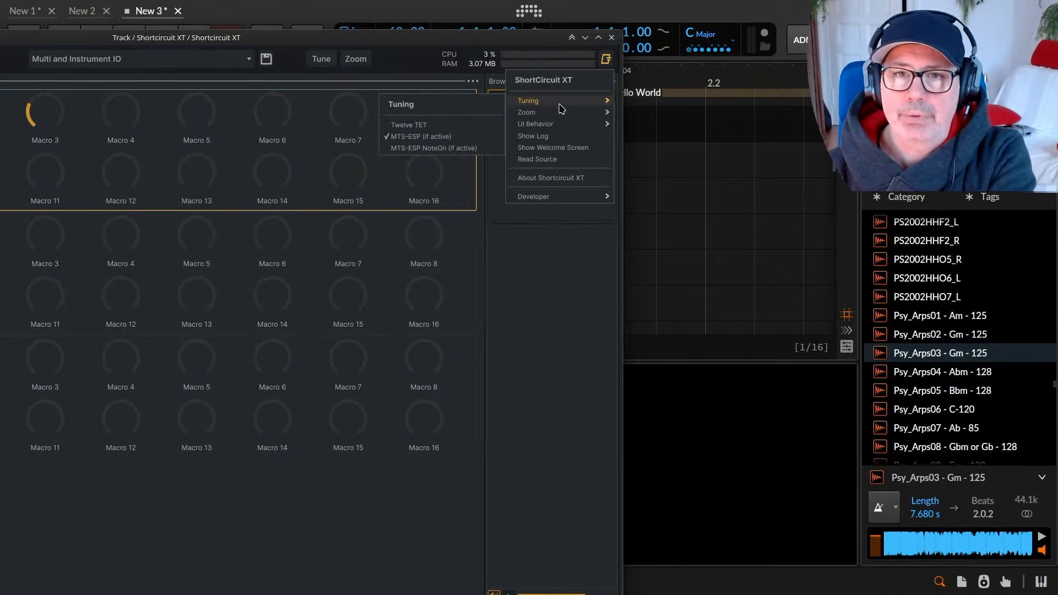
pyautogui.moveTo(530, 113)
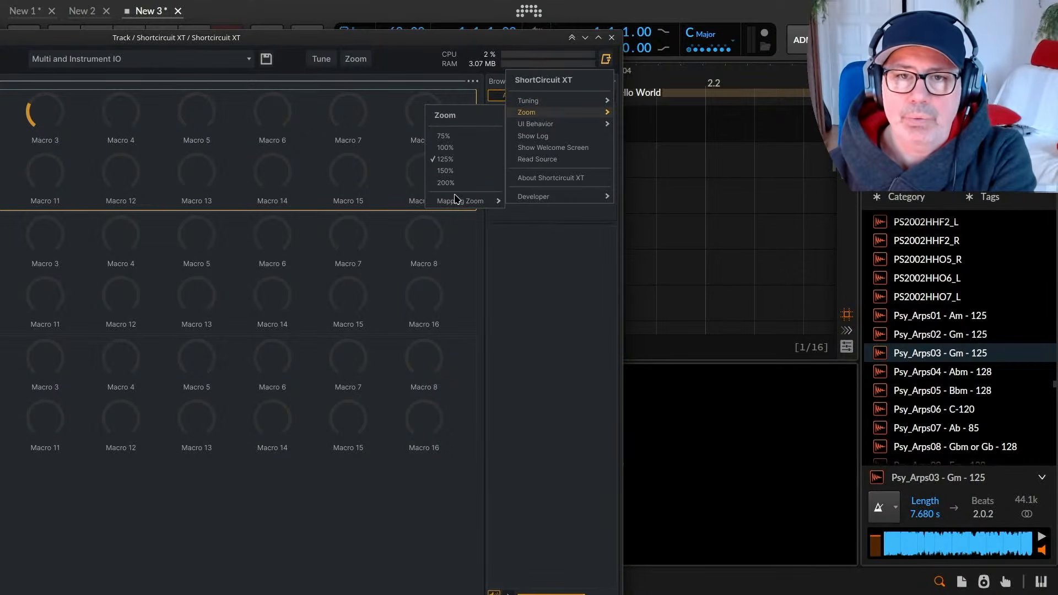
pyautogui.moveTo(467, 206)
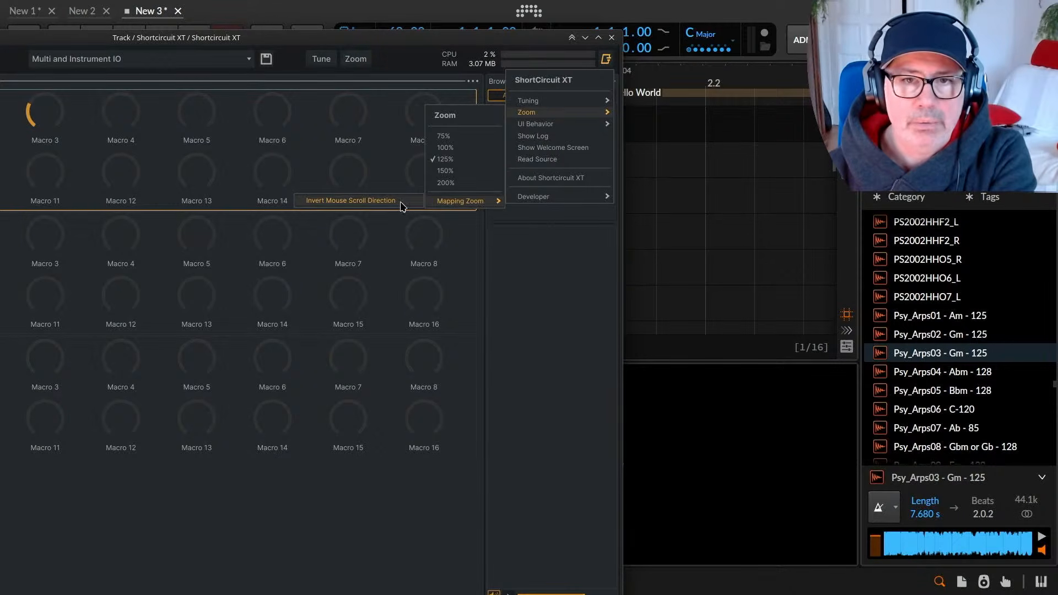
# Try the High Contrast Dark and Wireframe Light themes under UI Behavior and restore the Wireframe Colors theme.
pyautogui.moveTo(570, 128)
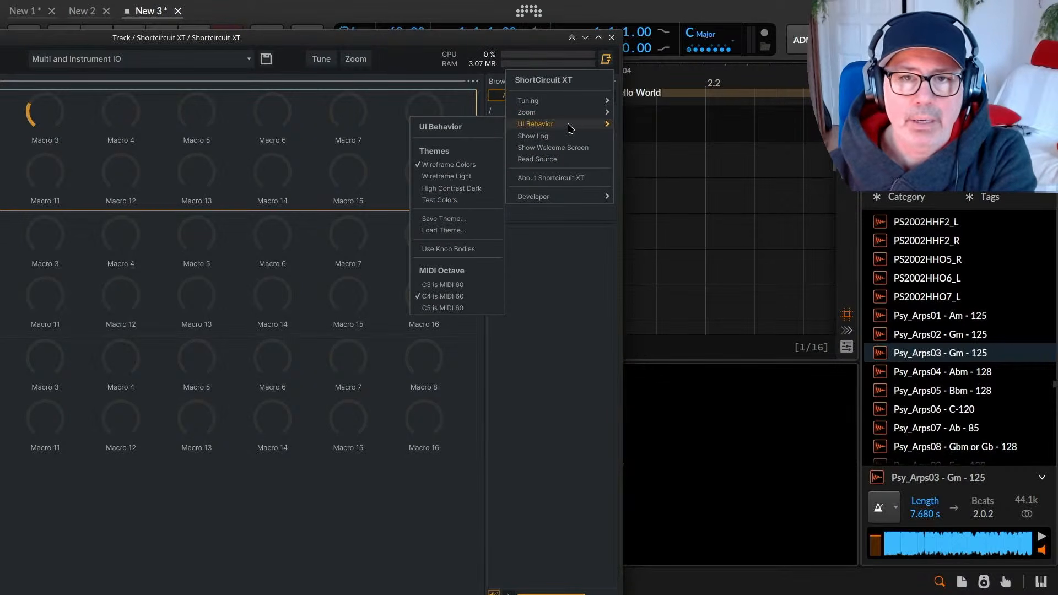
pyautogui.click(484, 188)
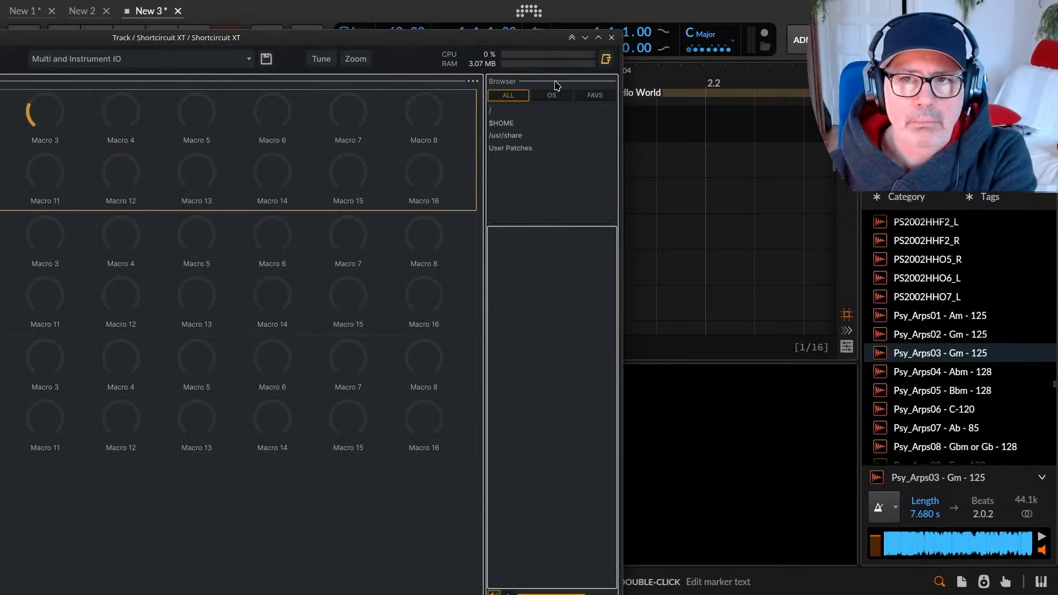
pyautogui.click(606, 59)
pyautogui.moveTo(548, 127)
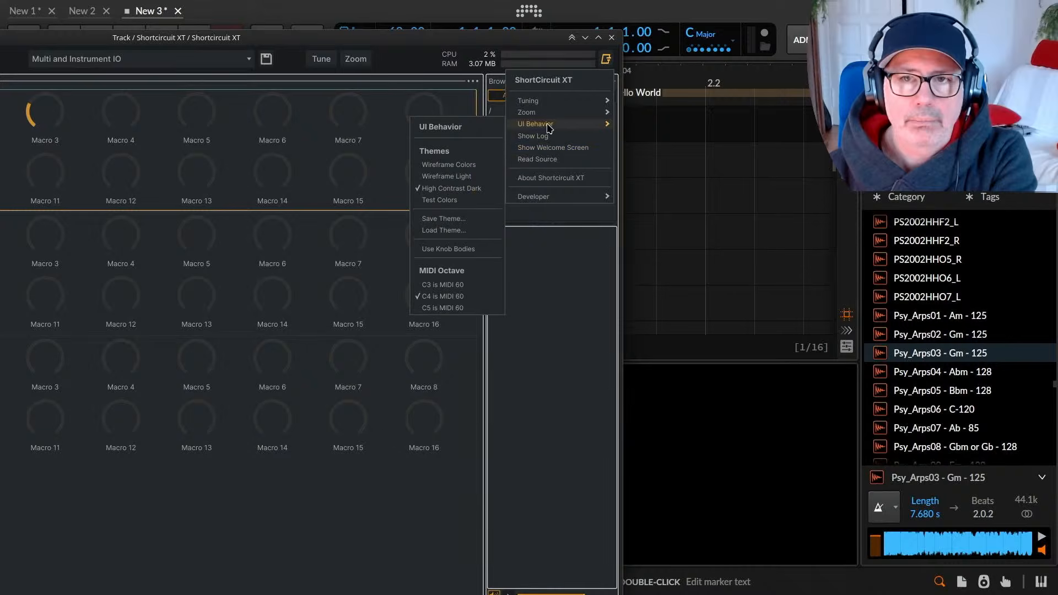
pyautogui.click(462, 177)
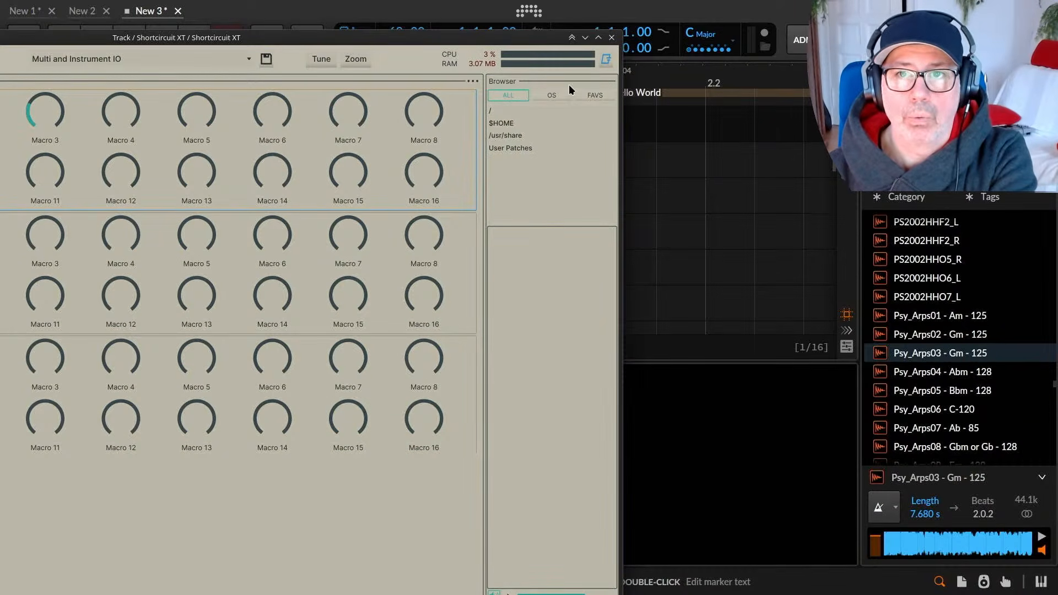
pyautogui.click(604, 60)
pyautogui.moveTo(560, 126)
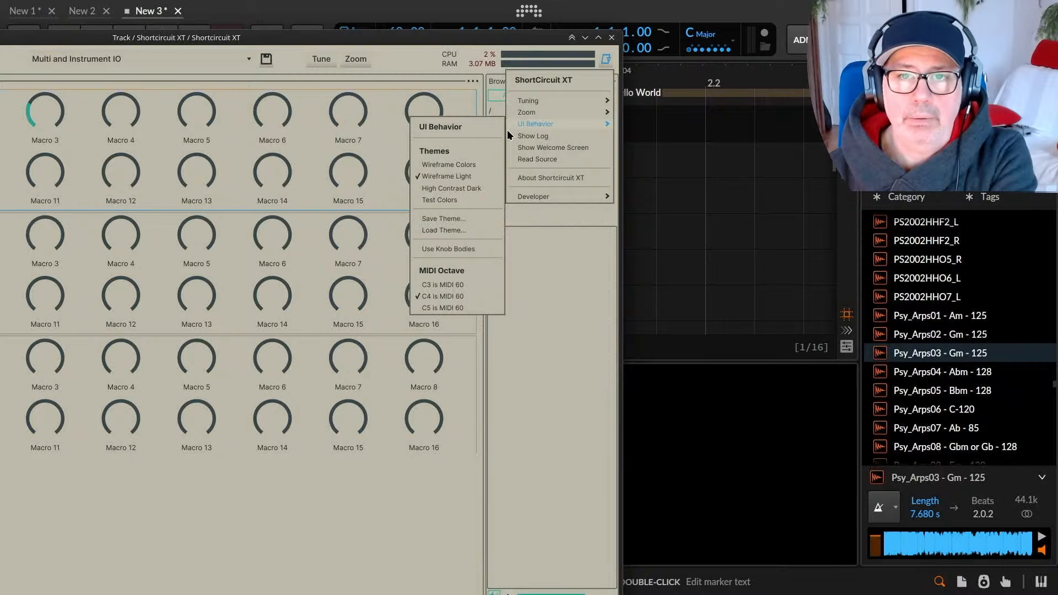
pyautogui.click(467, 163)
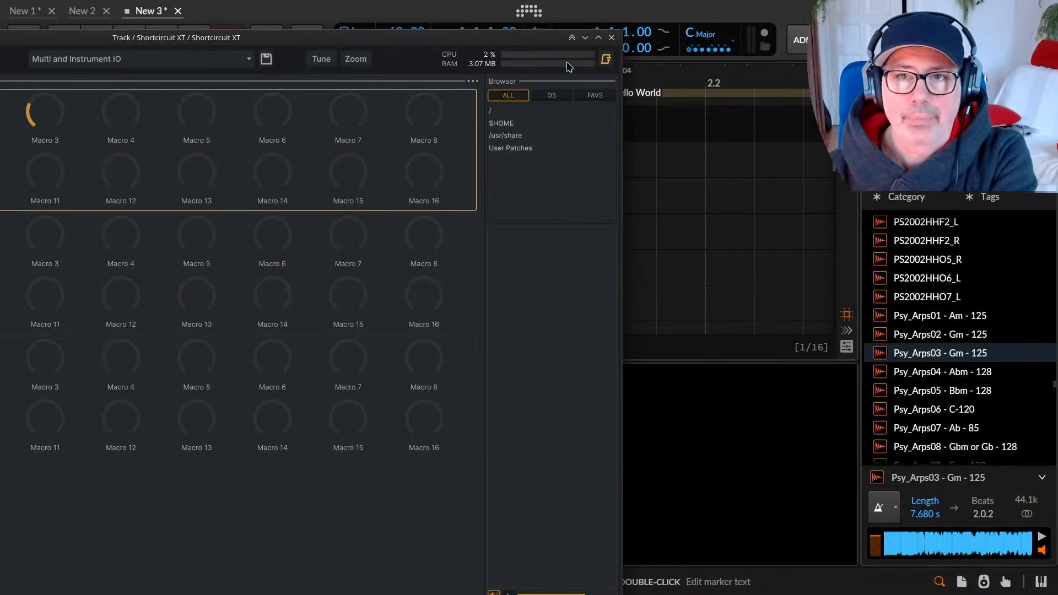
# Open the plugin's GitHub source repository with Read Source and return to the Shortcircuit XT window.
pyautogui.click(605, 59)
pyautogui.moveTo(542, 130)
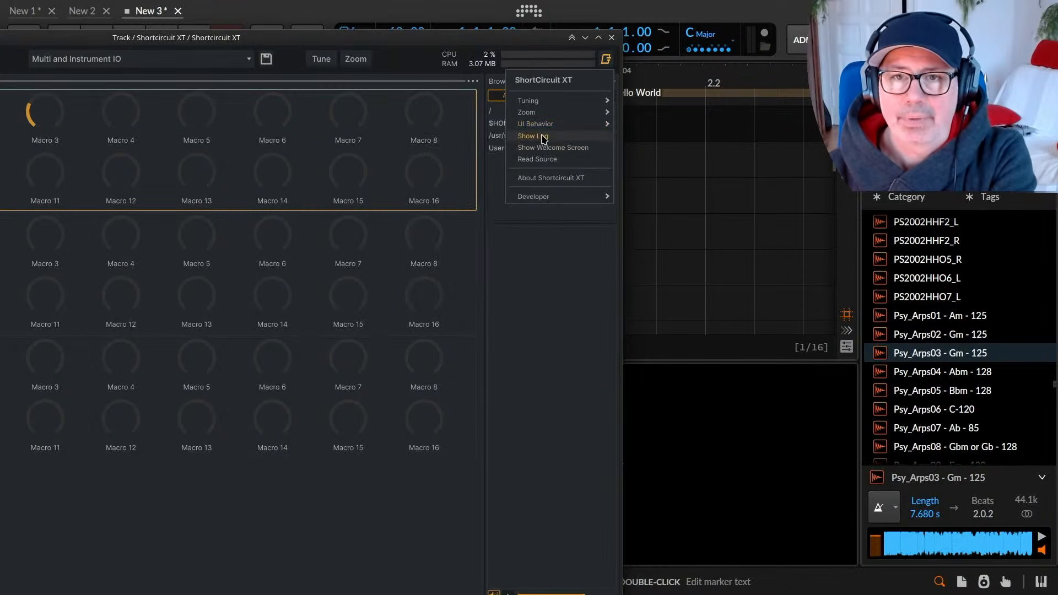
pyautogui.click(573, 163)
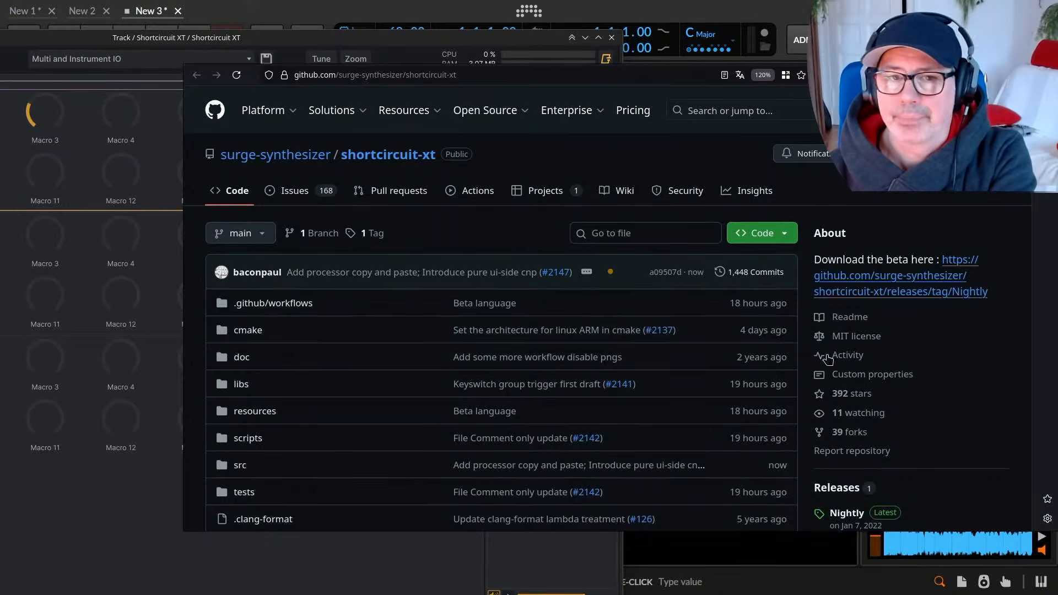
pyautogui.moveTo(359, 105)
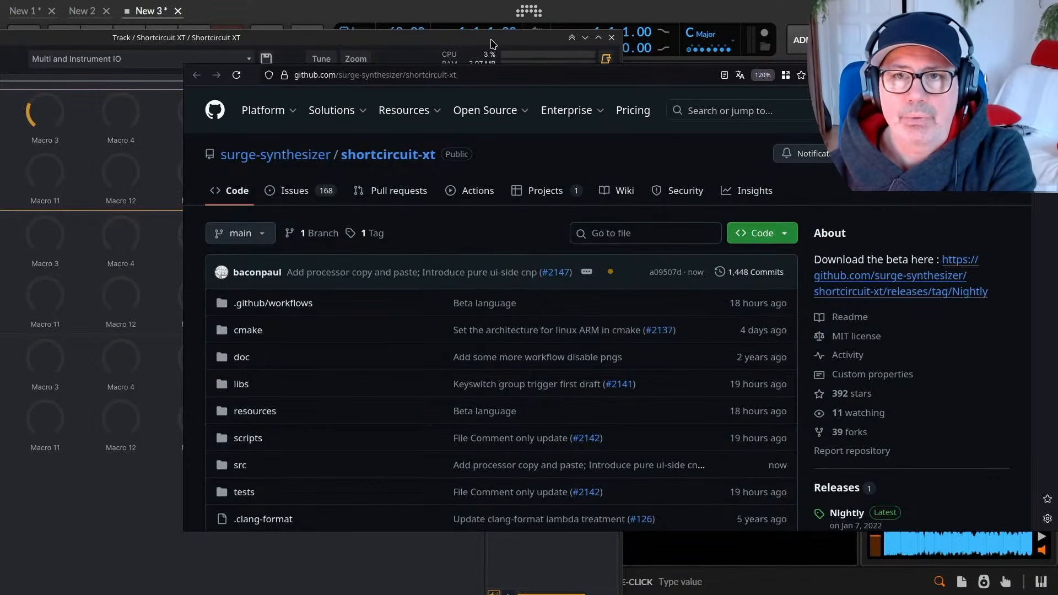
pyautogui.click(492, 44)
# Look over the Developer options, view the libraries and version details on the About Shortcircuit XT screen, and close it.
pyautogui.click(606, 59)
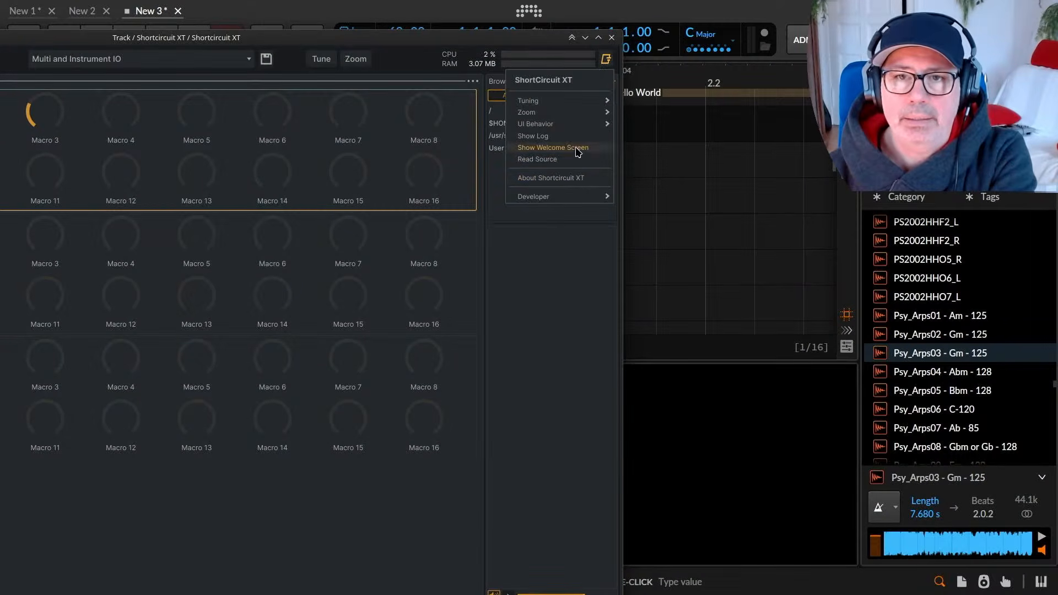
pyautogui.moveTo(575, 200)
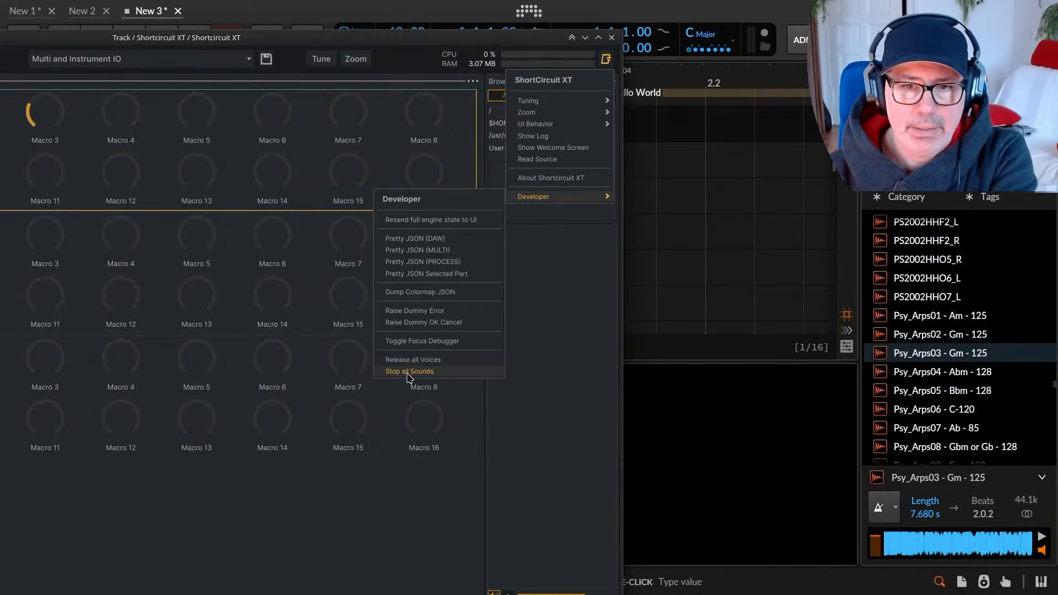
pyautogui.click(557, 178)
pyautogui.moveTo(165, 40); pyautogui.dragTo(520, 24)
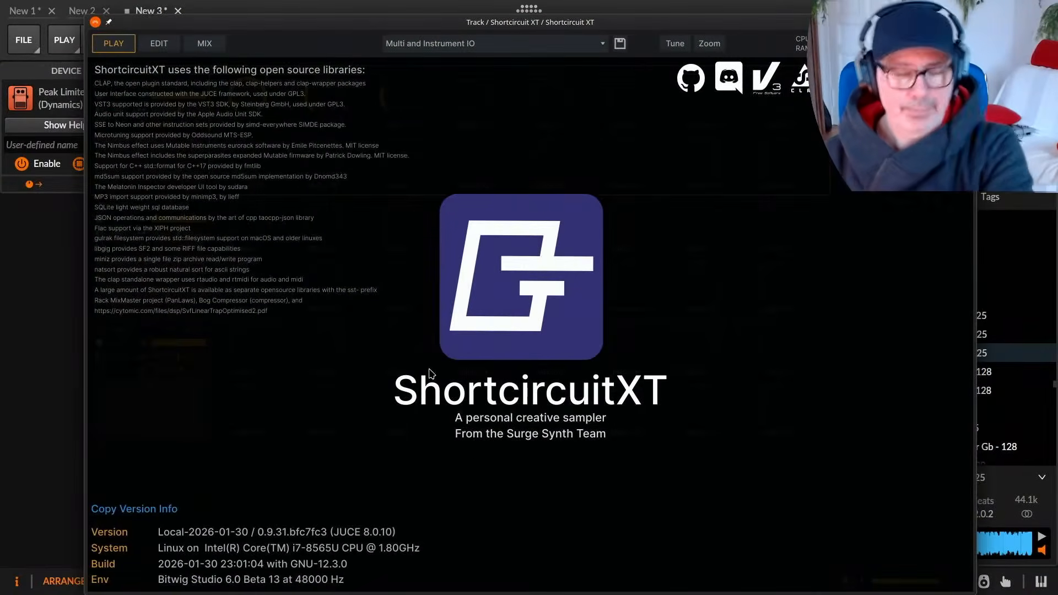
pyautogui.moveTo(406, 460); pyautogui.dragTo(393, 430)
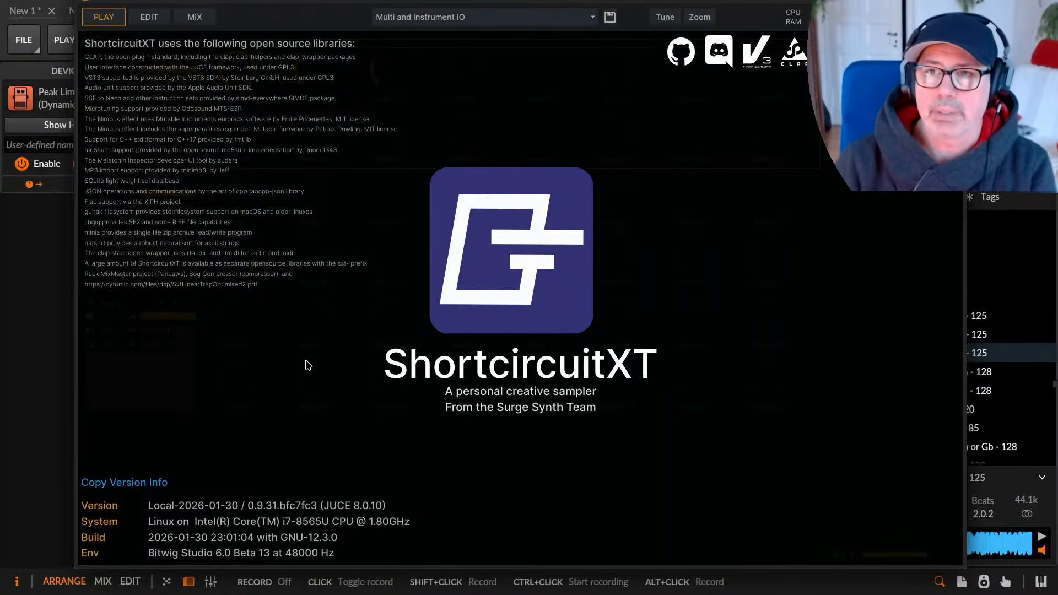
pyautogui.moveTo(377, 423); pyautogui.dragTo(316, 410)
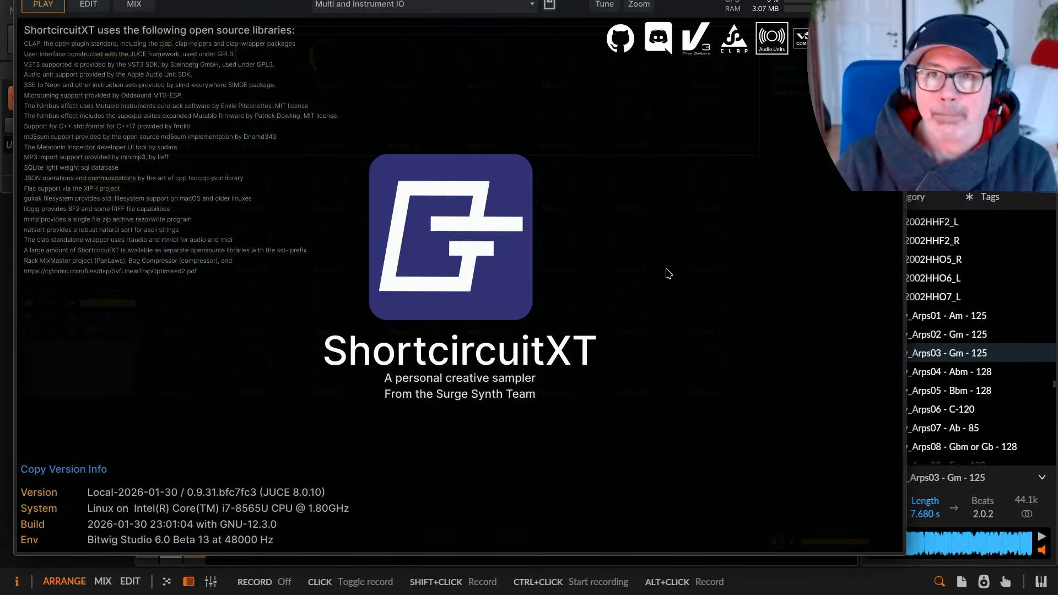
pyautogui.click(765, 156)
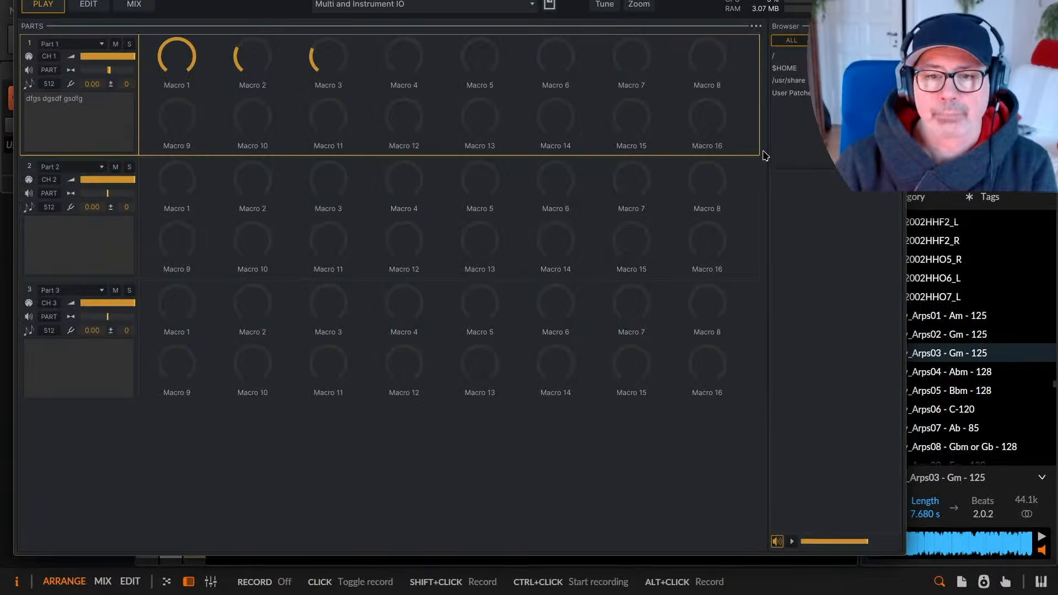
# Move the plugin window to uncover its main options again and check the Developer choices without selecting any.
pyautogui.moveTo(444, 261); pyautogui.dragTo(277, 189)
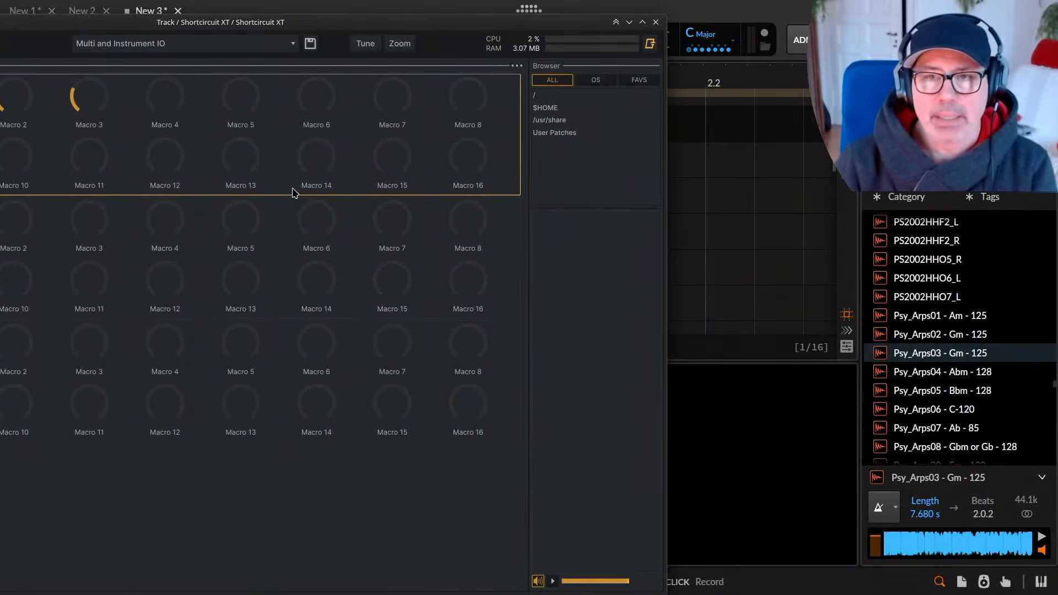
pyautogui.click(650, 46)
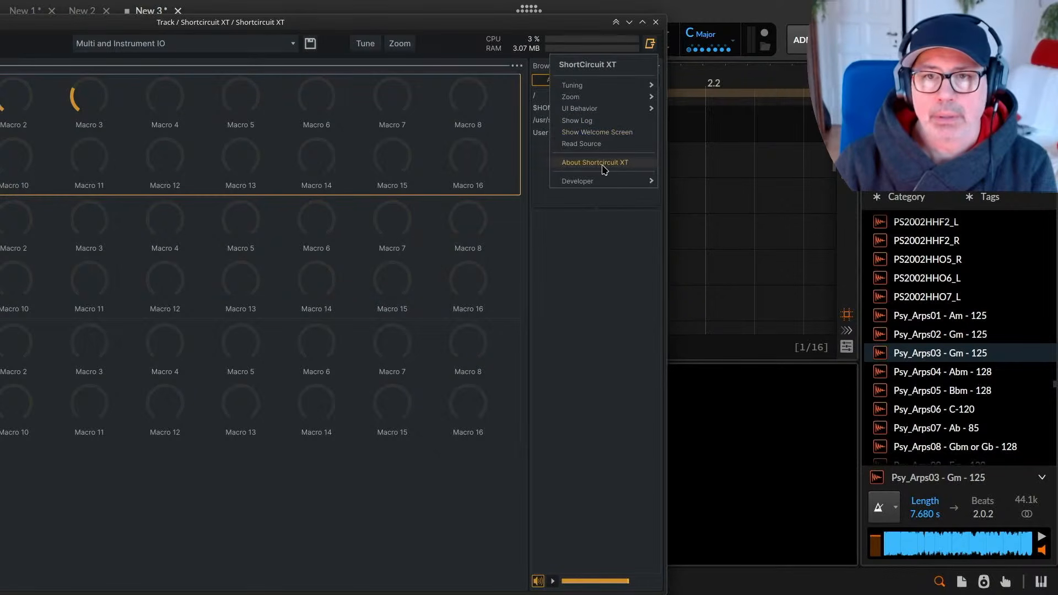
pyautogui.moveTo(601, 188)
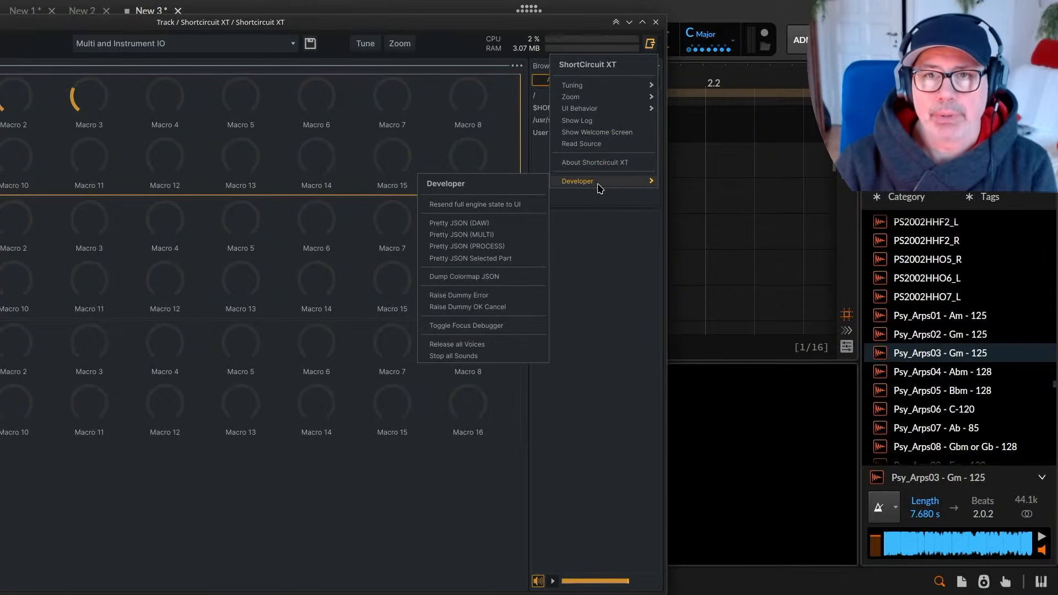
pyautogui.click(599, 265)
pyautogui.moveTo(780, 2)
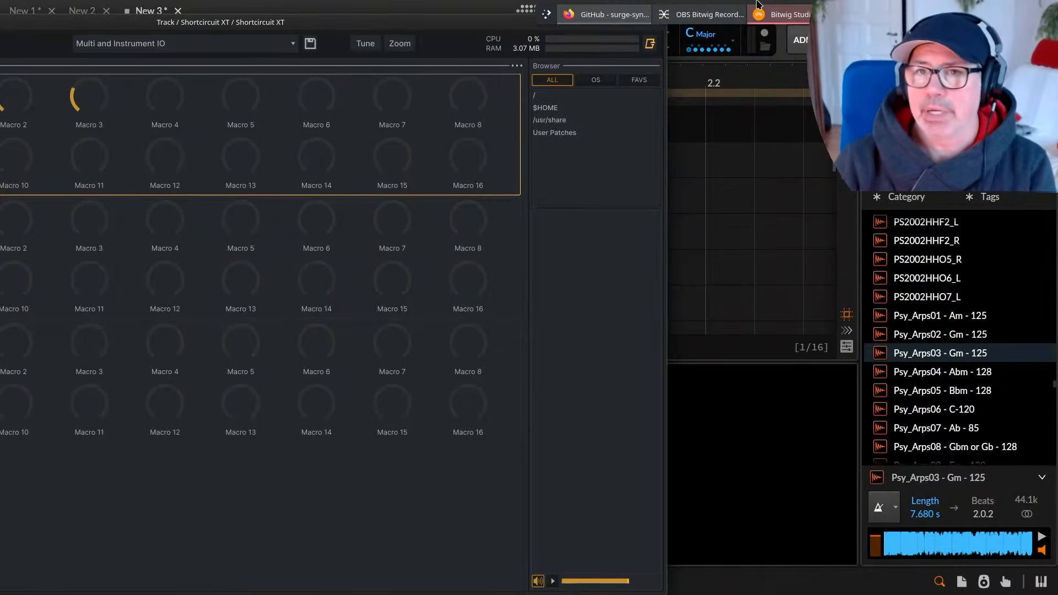
# Switch to the shortcircuit-xt GitHub page, maximize its browser window, and examine the file list and README through the licensing note.
pyautogui.click(608, 15)
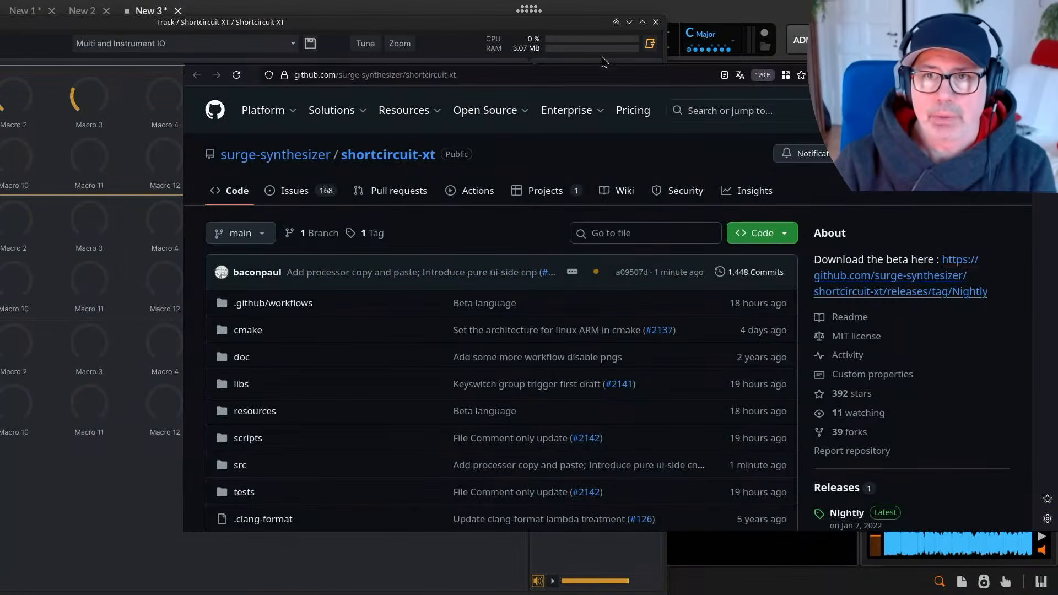
pyautogui.click(1032, 75)
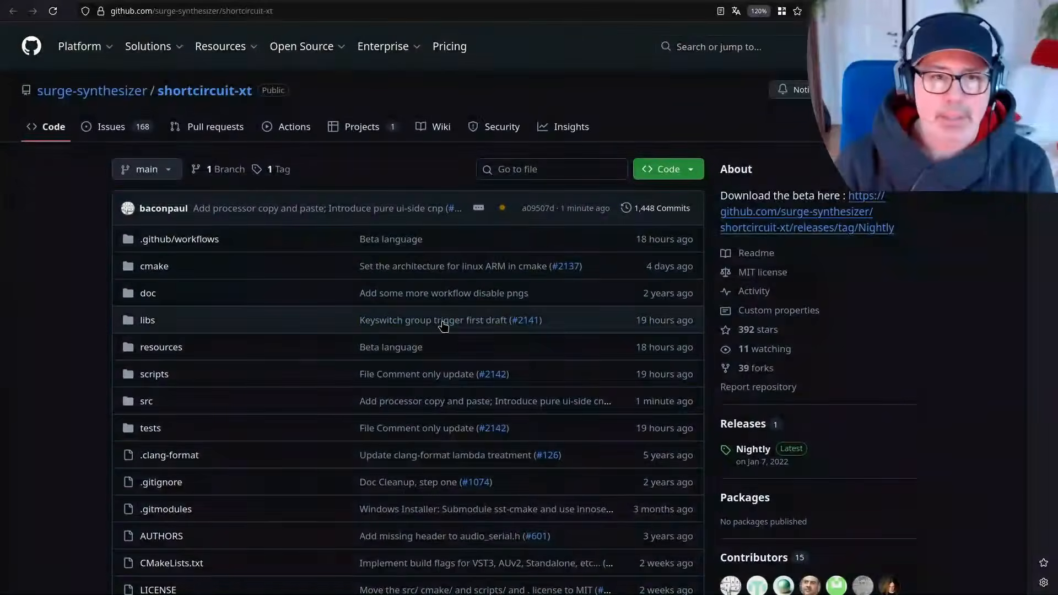
pyautogui.scroll(-3, 441, 336)
pyautogui.scroll(2, 440, 336)
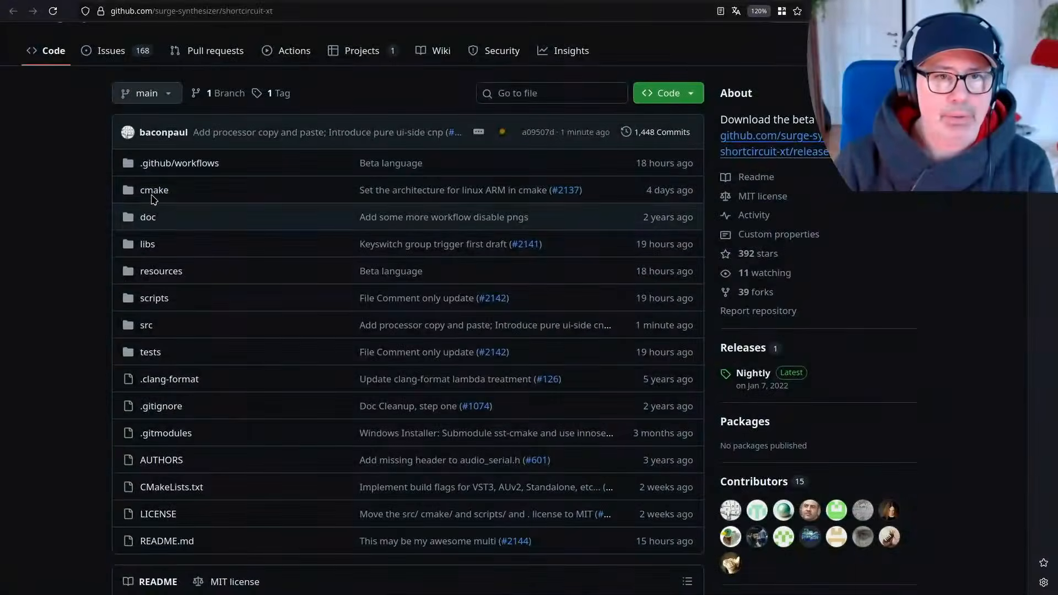
pyautogui.scroll(-6, 201, 287)
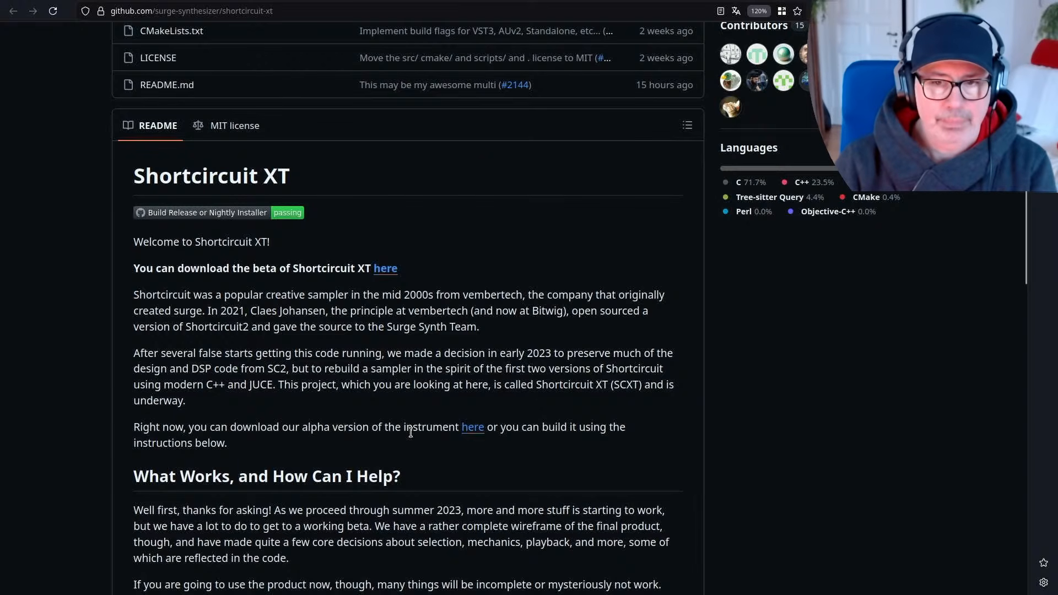
pyautogui.scroll(-7, 502, 430)
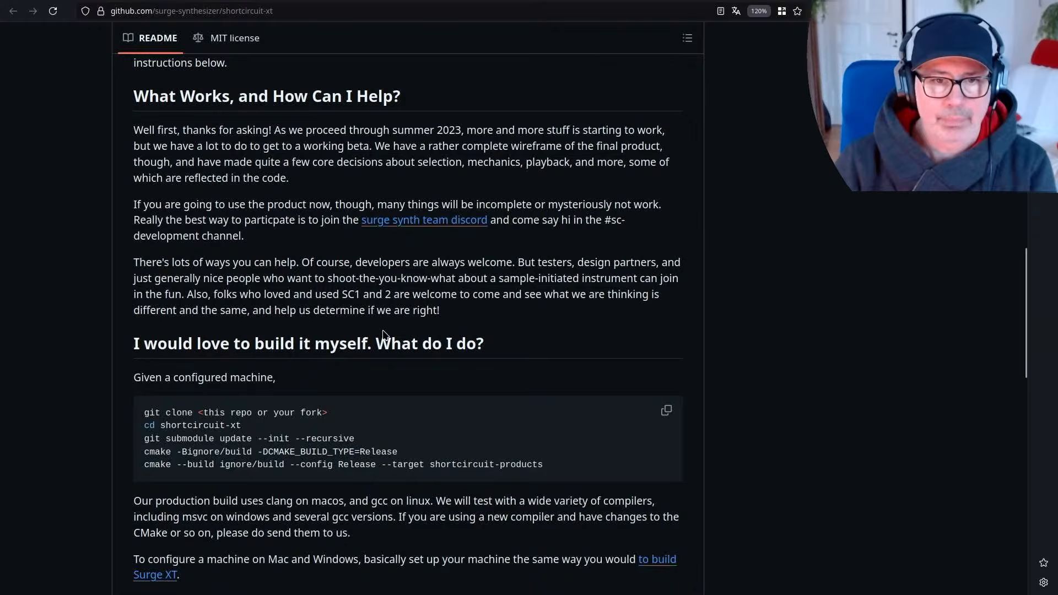
pyautogui.scroll(-5, 383, 334)
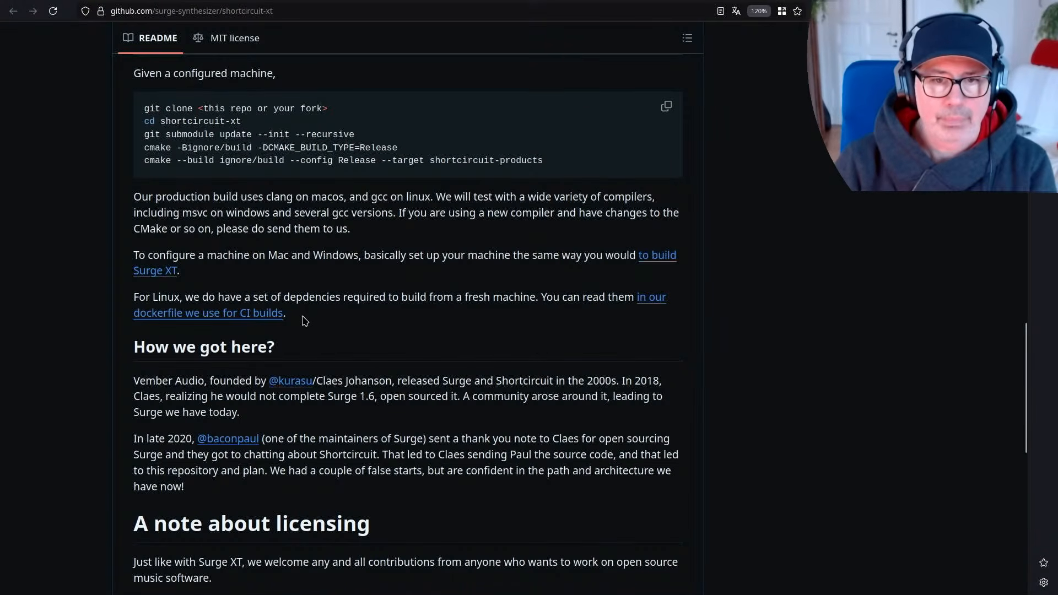
pyautogui.scroll(-4, 304, 321)
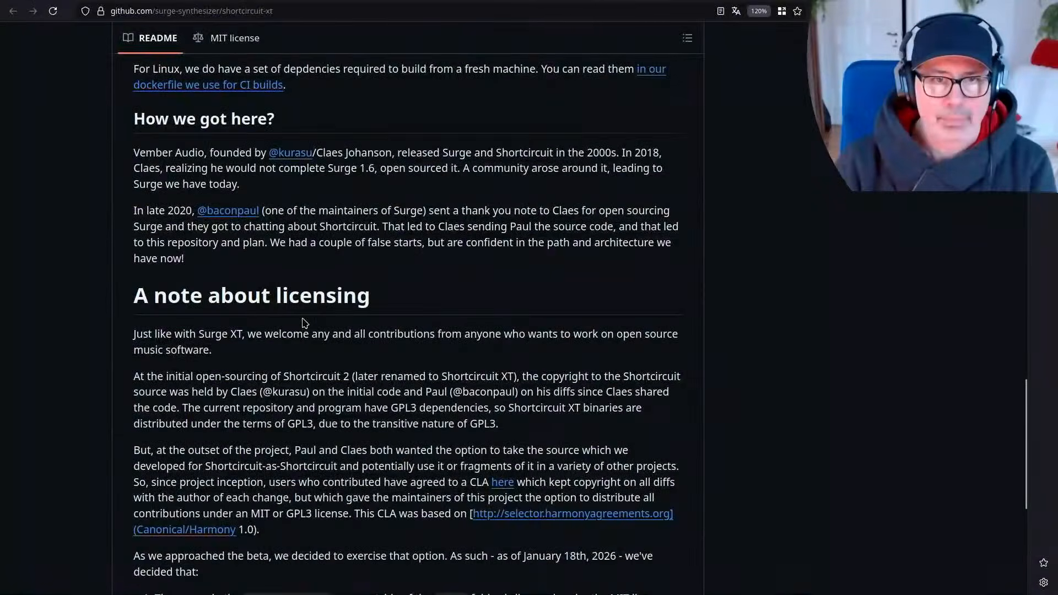
pyautogui.scroll(-4, 305, 323)
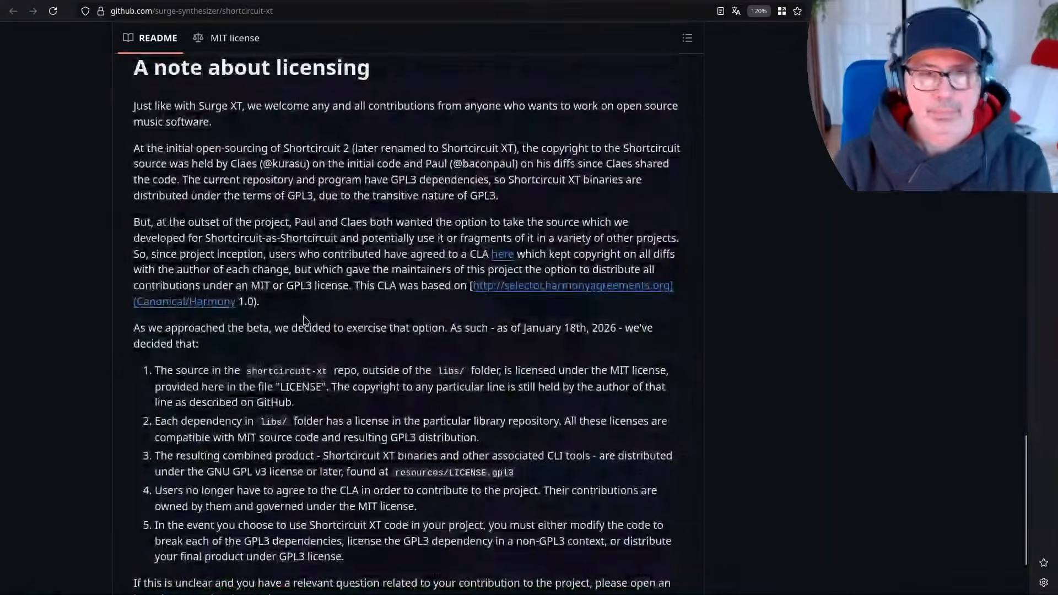
# Search the repository page for "document" and close the page search.
pyautogui.hotkey('ctrl', 'f')
pyautogui.write('document')
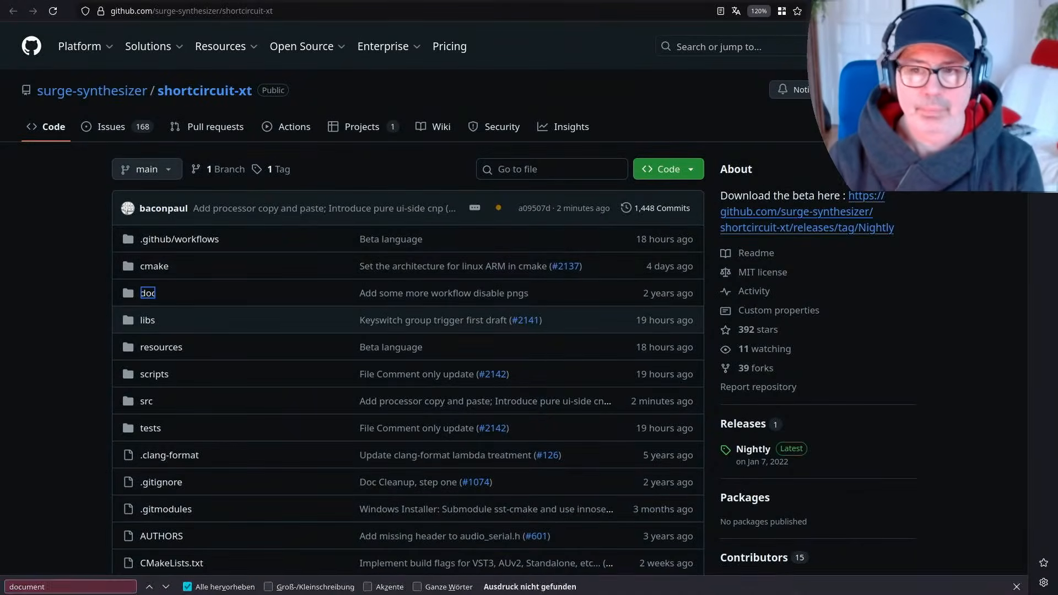
pyautogui.press('Escape')
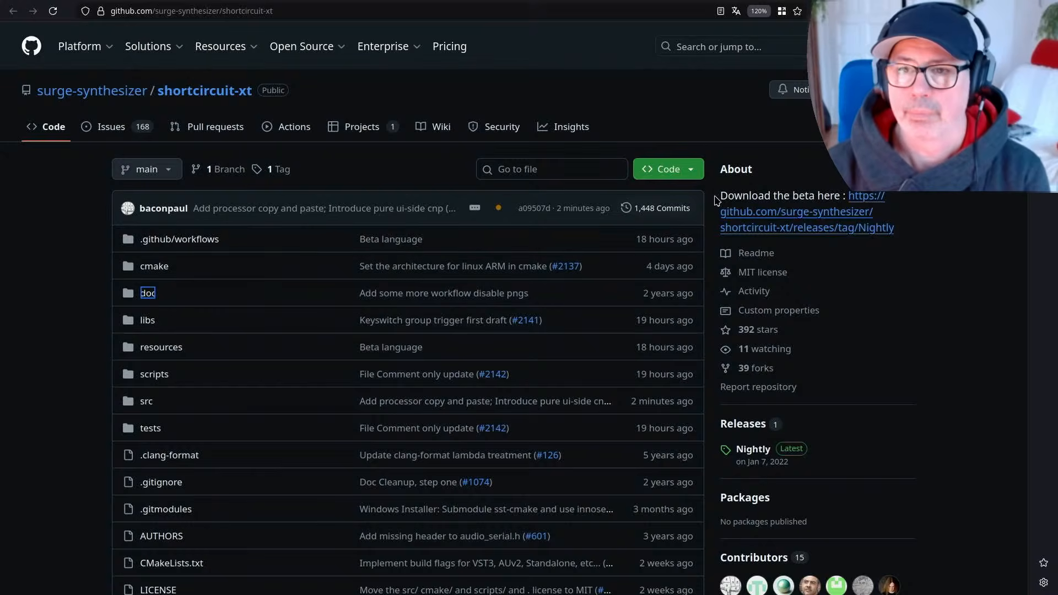
# Read the README's build instructions, "How we got here?" history and licensing terms, and return to the repository file list.
pyautogui.scroll(-5, 777, 254)
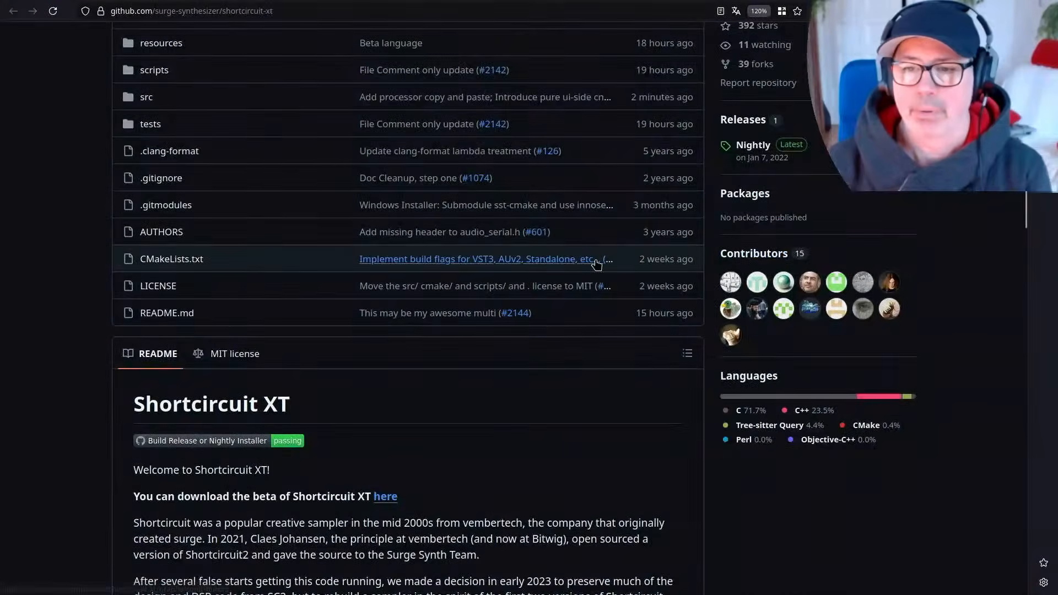
pyautogui.scroll(-5, 595, 266)
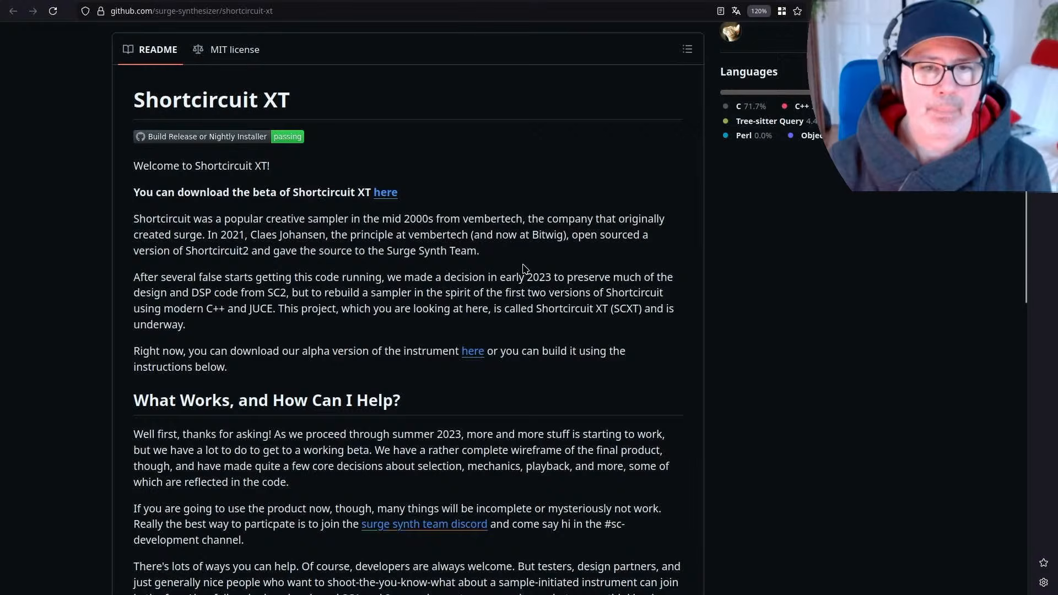
pyautogui.scroll(-10, 312, 274)
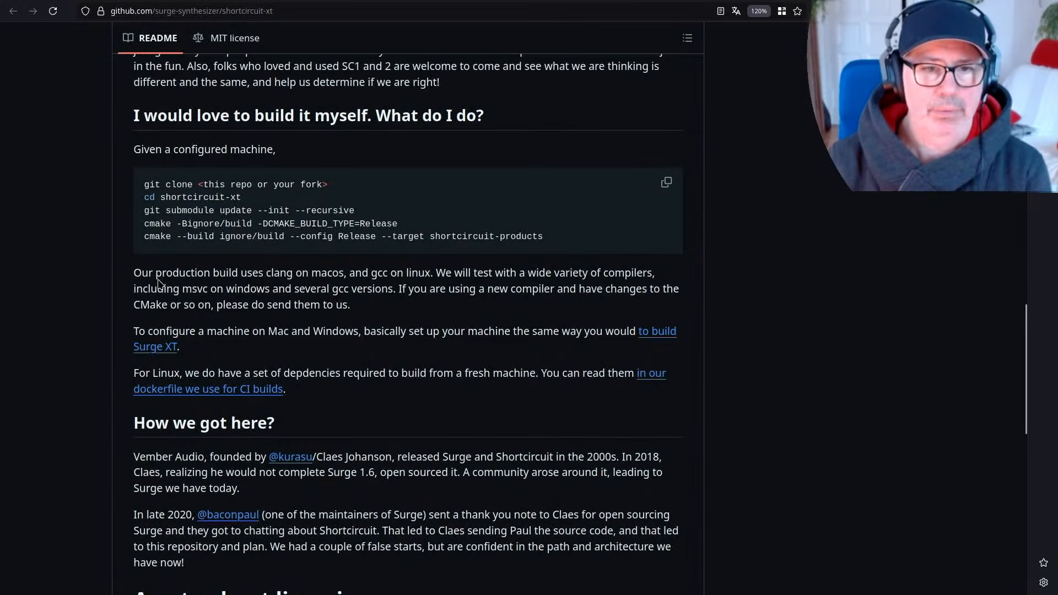
pyautogui.scroll(-4, 158, 280)
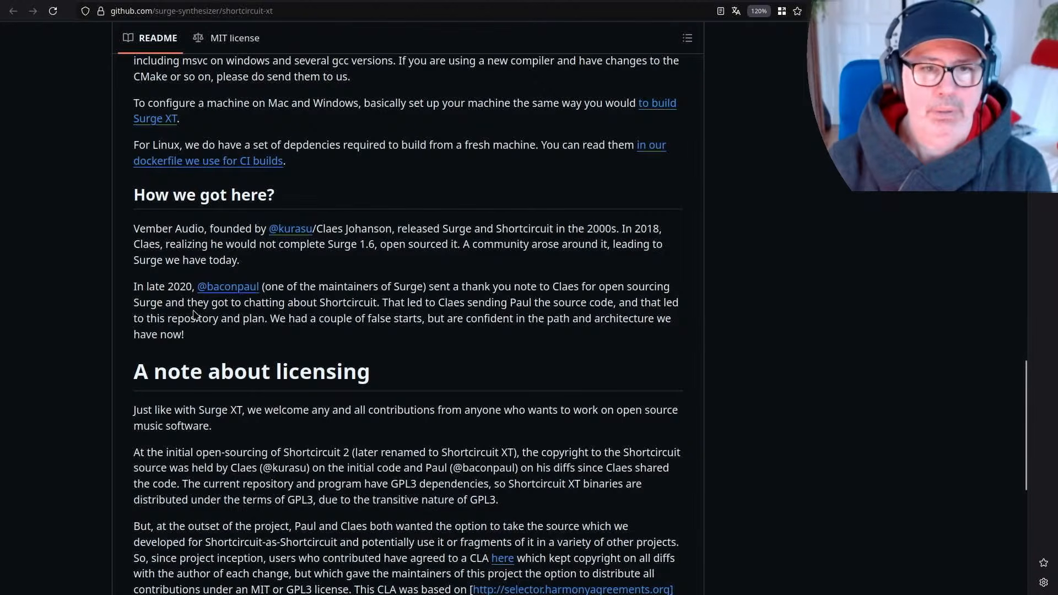
pyautogui.scroll(-4, 237, 314)
pyautogui.scroll(3, 237, 314)
pyautogui.moveTo(167, 211); pyautogui.dragTo(290, 212)
pyautogui.click(354, 240)
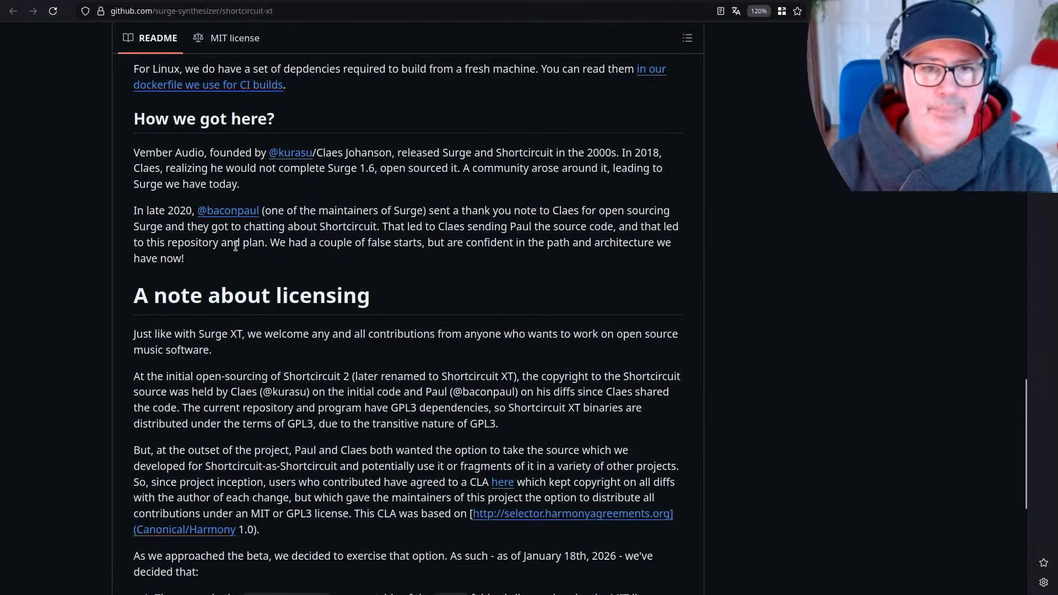
pyautogui.scroll(-7, 219, 315)
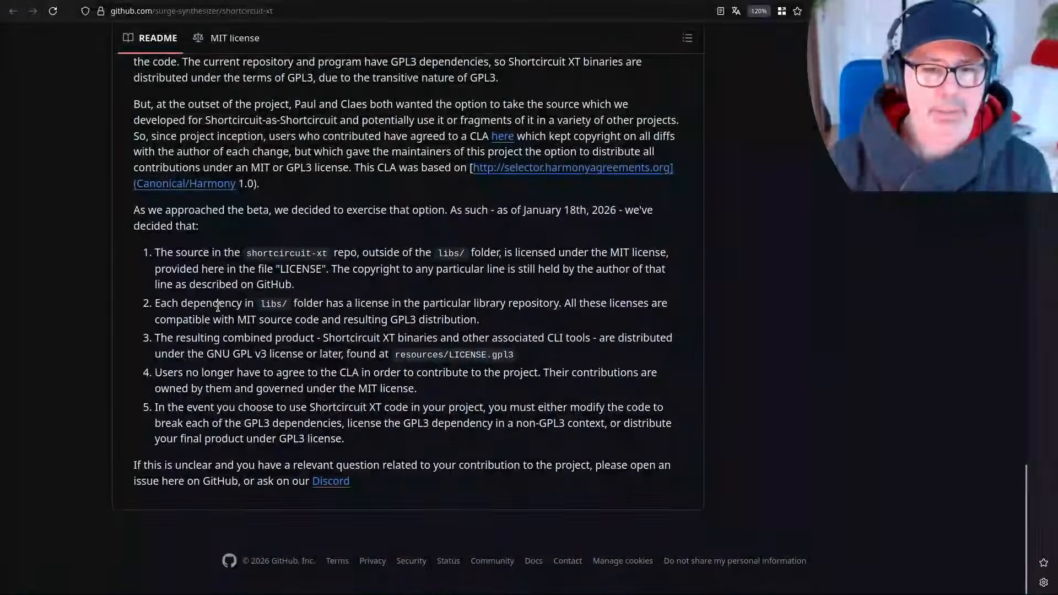
pyautogui.scroll(9, 284, 314)
pyautogui.scroll(15, 283, 314)
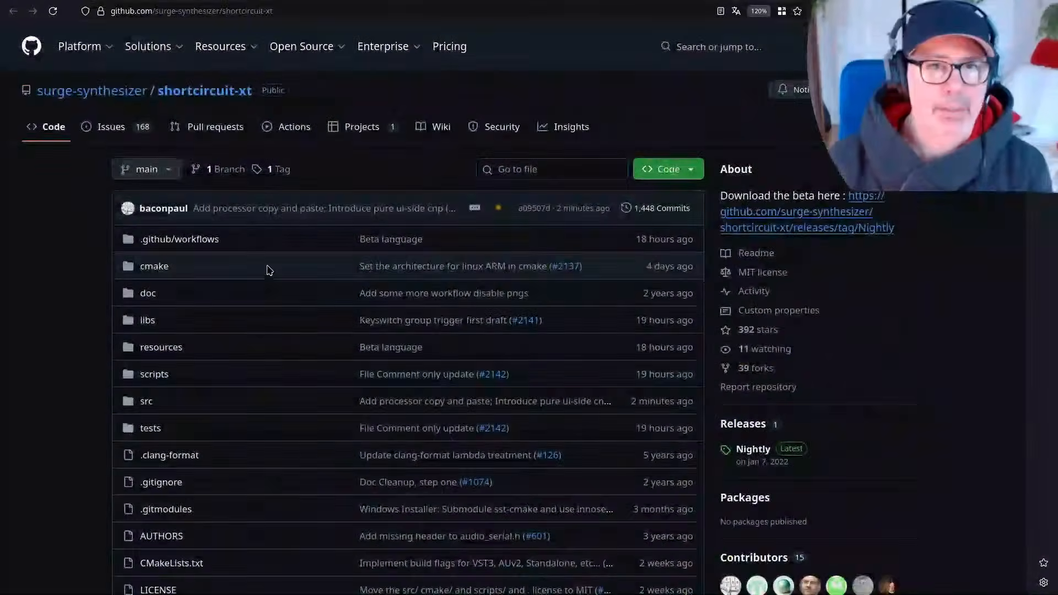
# Open the doc folder, view ShortcircuitXT-Individual-CLA.pdf, and return to the repository's root page.
pyautogui.click(148, 293)
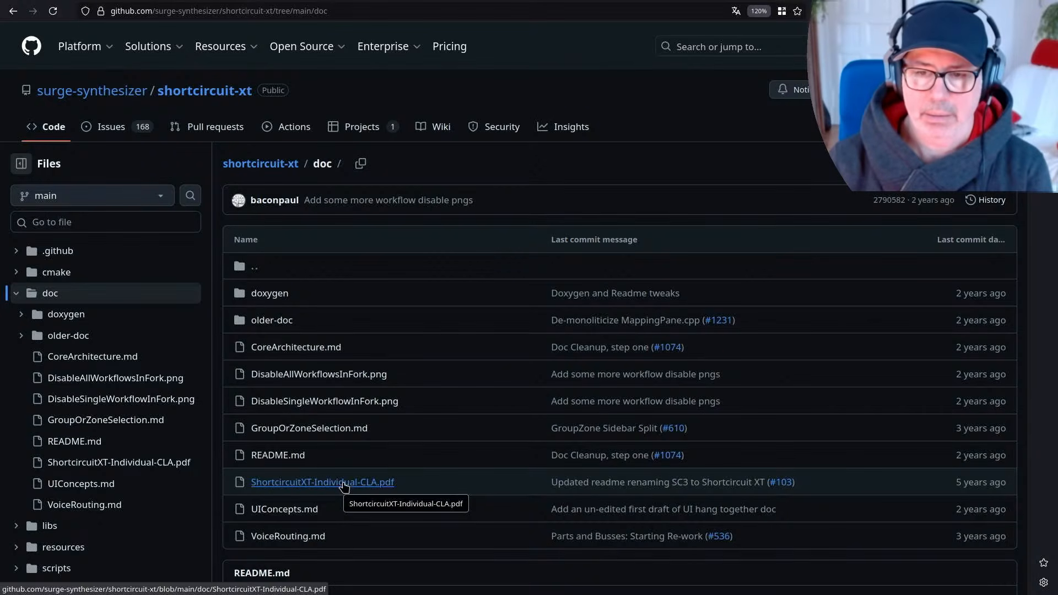
pyautogui.scroll(-3, 447, 435)
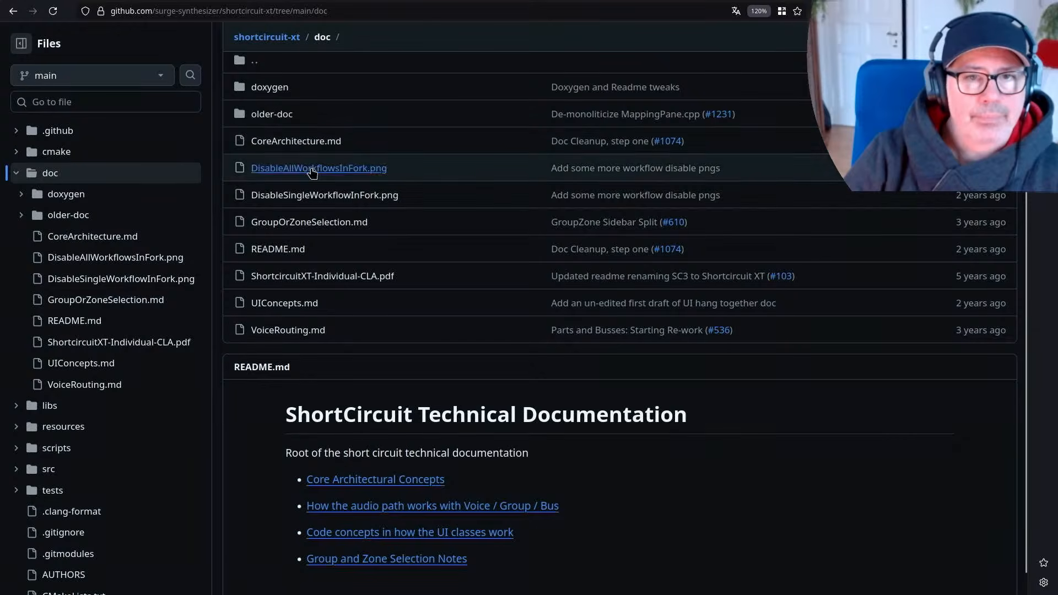
pyautogui.click(293, 278)
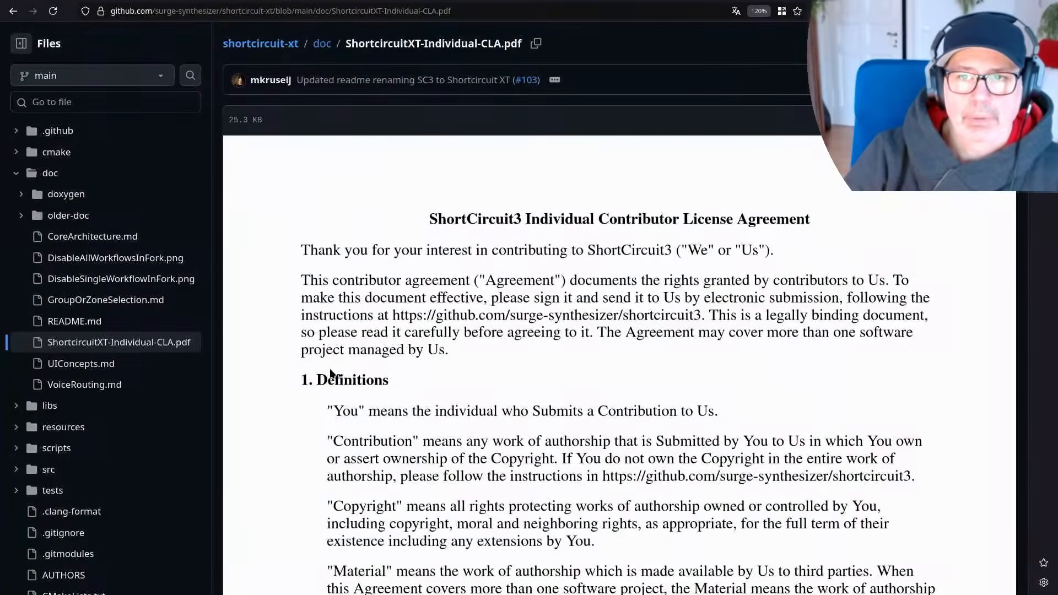
pyautogui.click(323, 45)
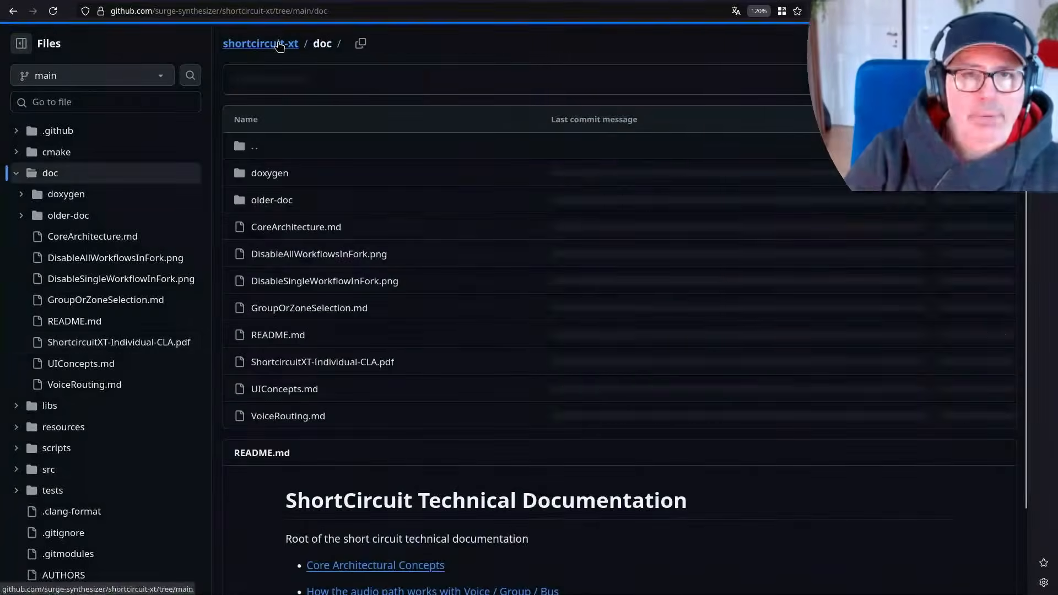
pyautogui.click(263, 44)
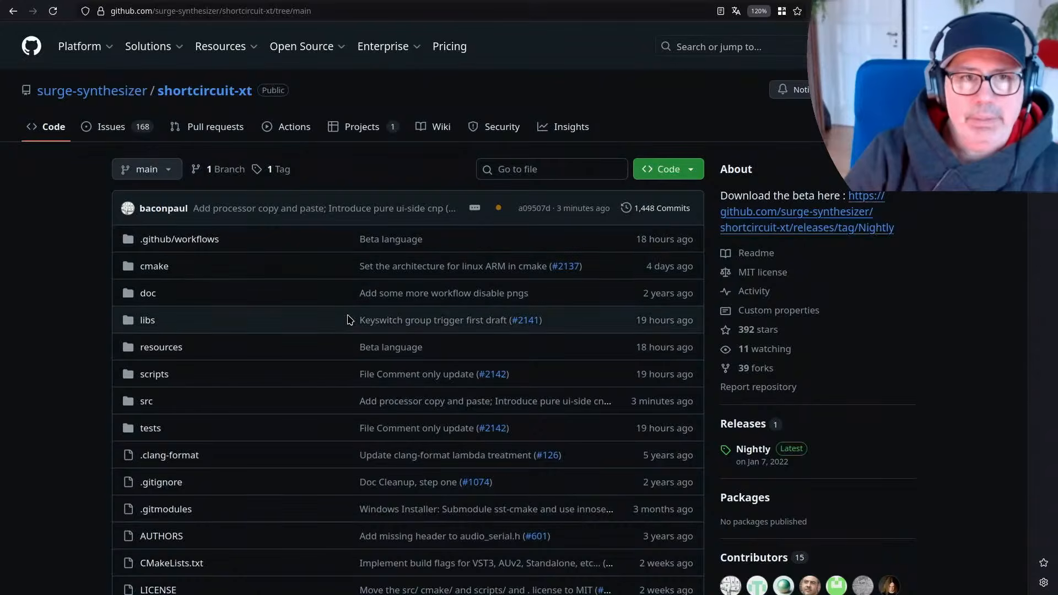
# Skim the root page's README as far as the build and history sections and go back to the file list.
pyautogui.scroll(-5, 349, 320)
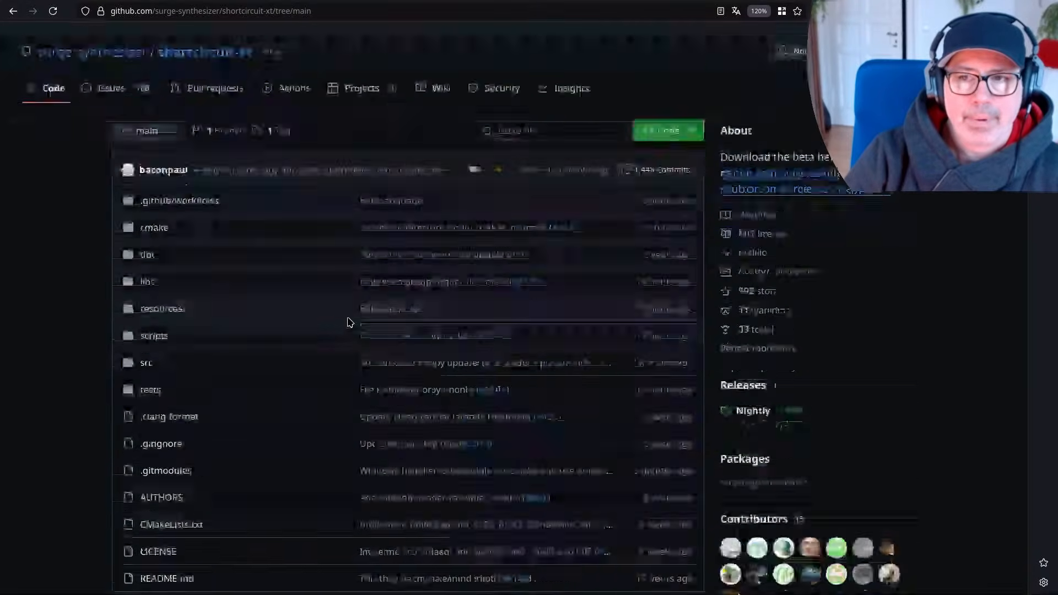
pyautogui.scroll(5, 351, 291)
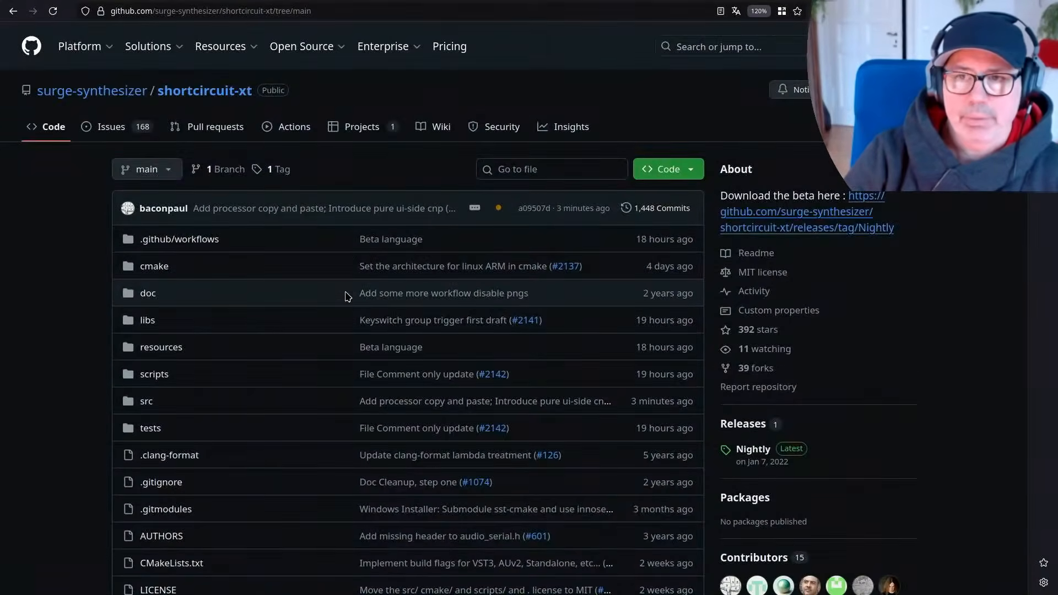
pyautogui.scroll(-15, 348, 293)
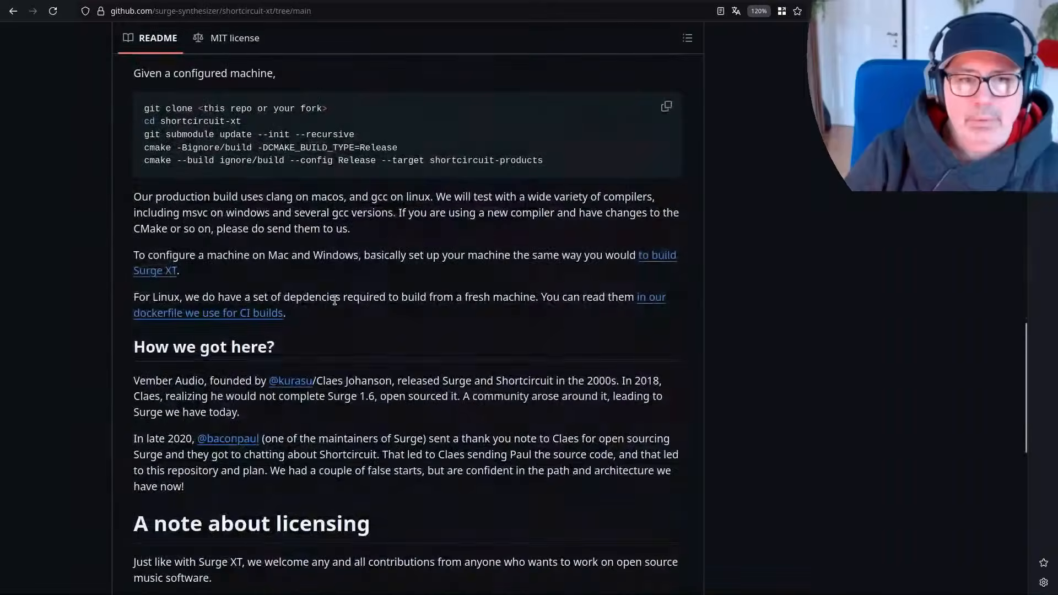
pyautogui.scroll(15, 358, 347)
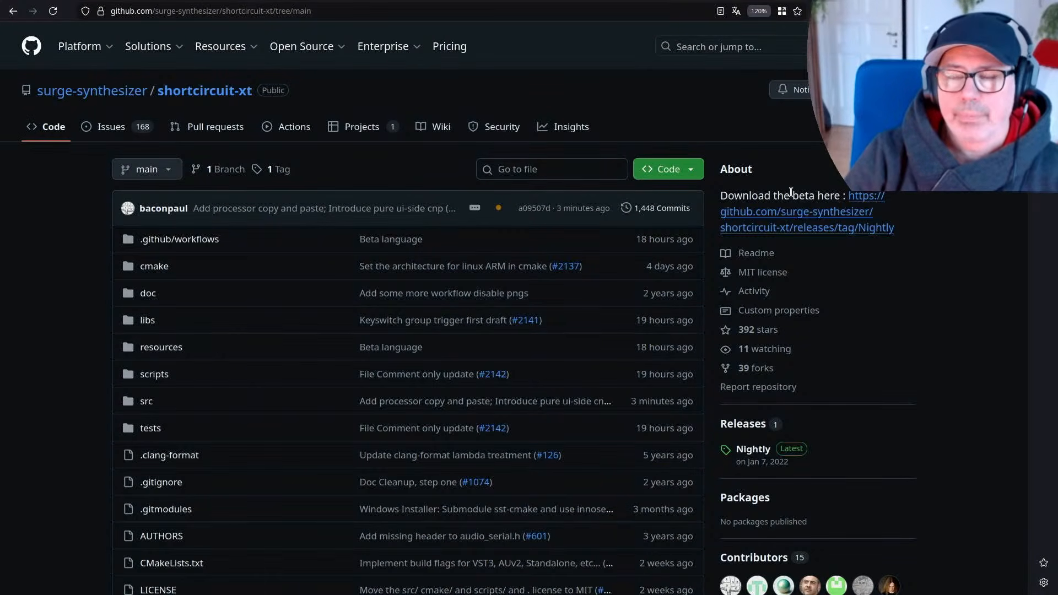
# Switch to the Dolphin file manager, inspect shortcircuit-products with Shortcircuit XT.vst3 expanded down to x86_64-linux, and close the window.
pyautogui.hotkey('alt', 'Tab')
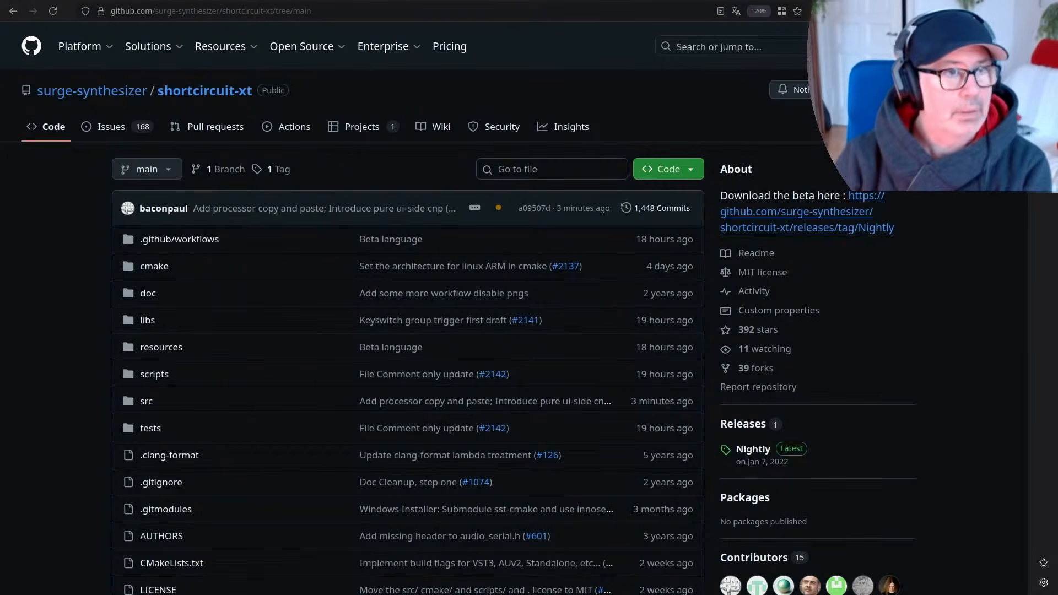
pyautogui.hotkey('alt', 'Tab')
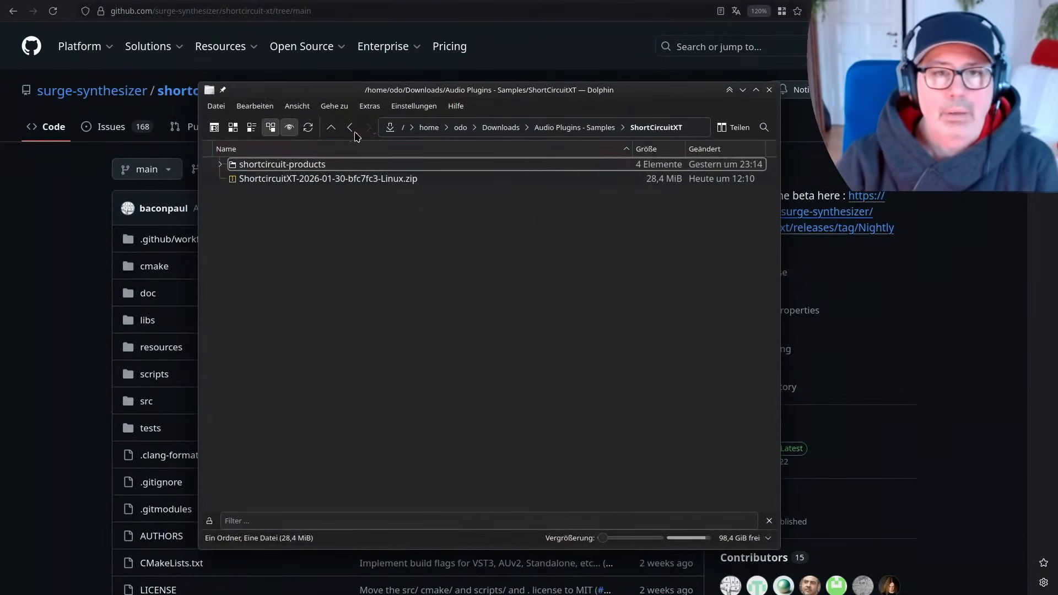
pyautogui.doubleClick(314, 164)
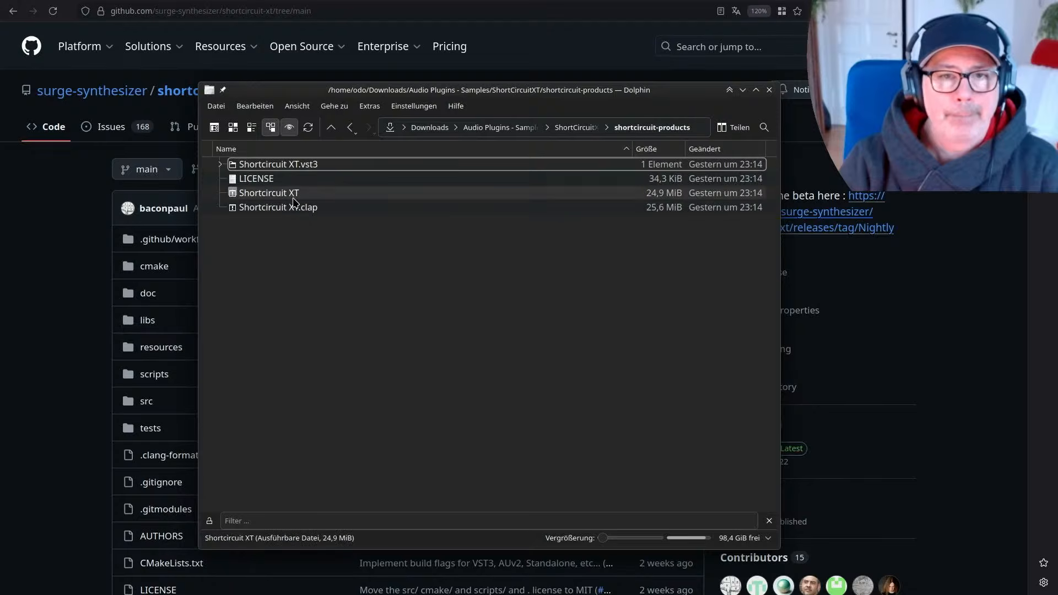
pyautogui.click(220, 164)
pyautogui.click(234, 178)
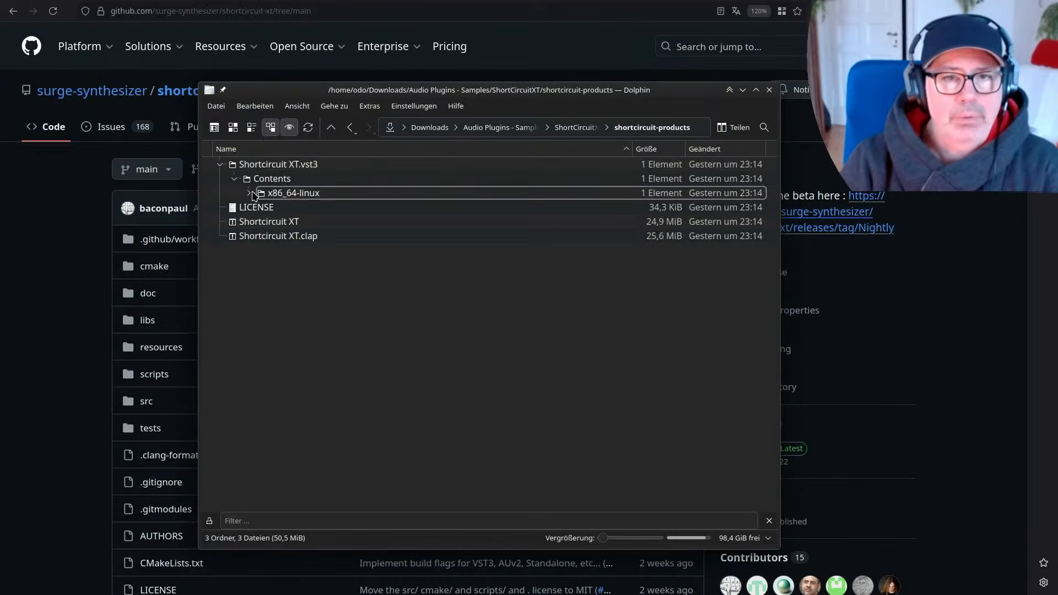
pyautogui.click(251, 193)
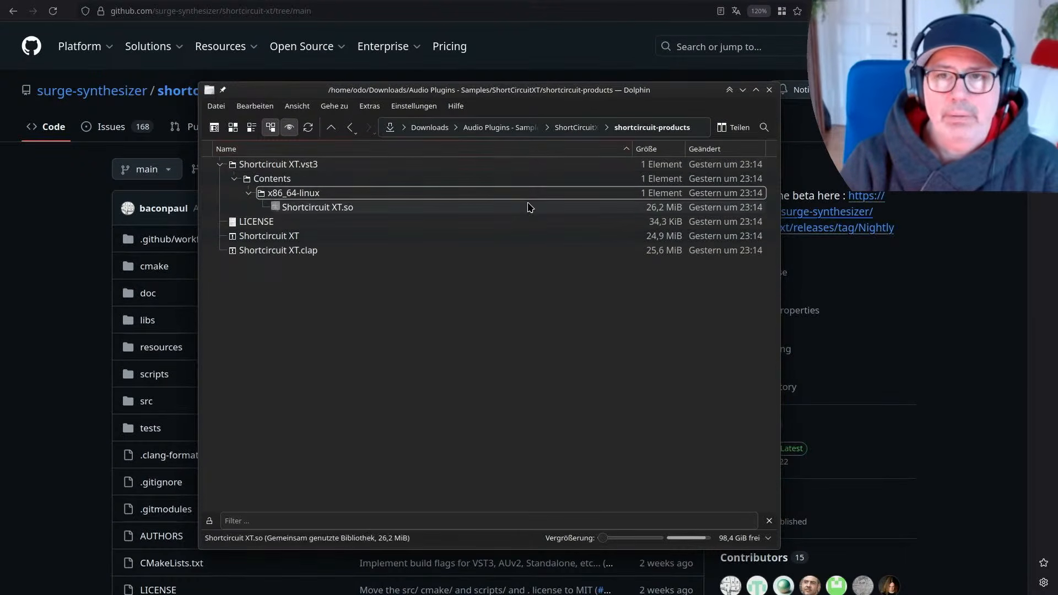
pyautogui.click(769, 90)
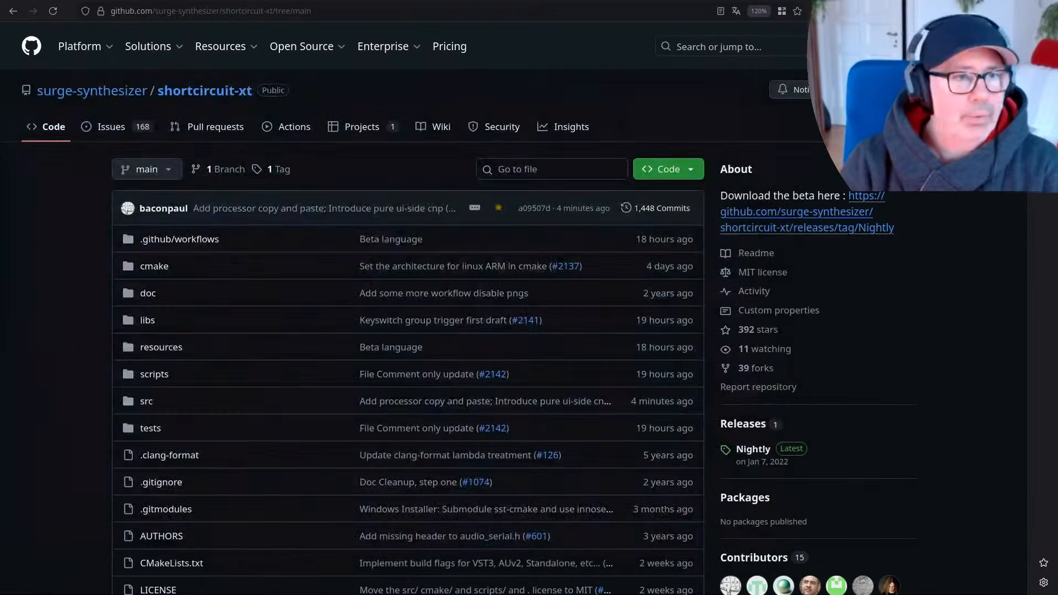
# Review the README on GitHub from the Shortcircuit XT introduction to the project history and licensing note.
pyautogui.scroll(-5, 305, 243)
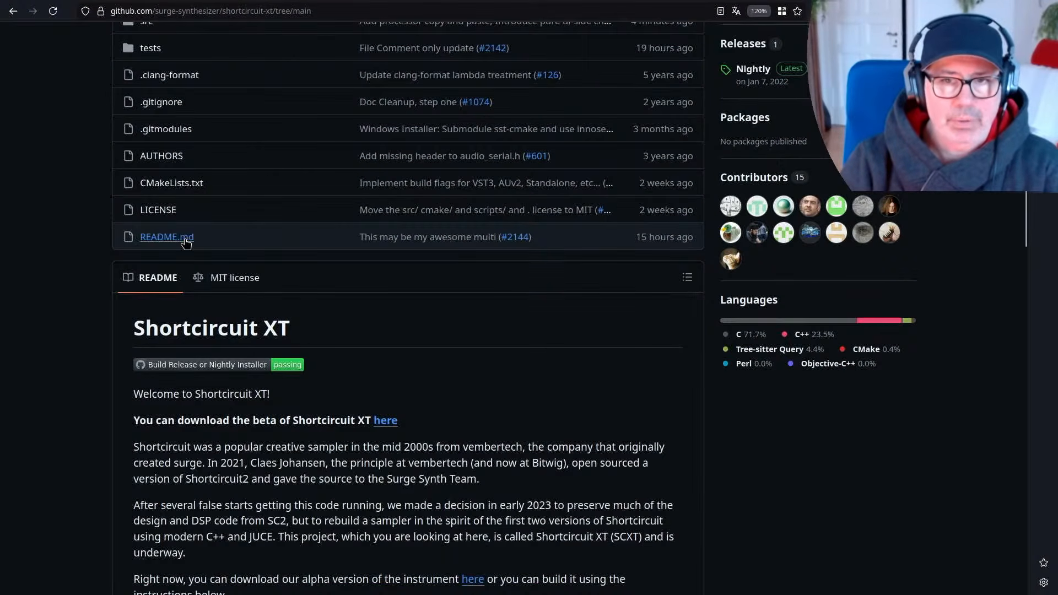
pyautogui.scroll(-5, 311, 244)
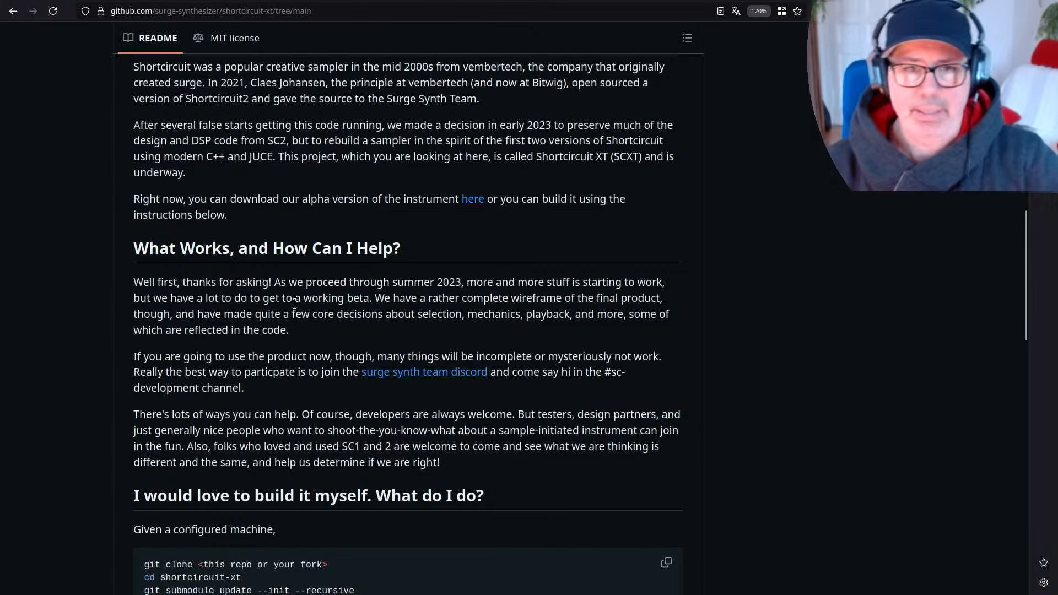
pyautogui.scroll(-7, 298, 298)
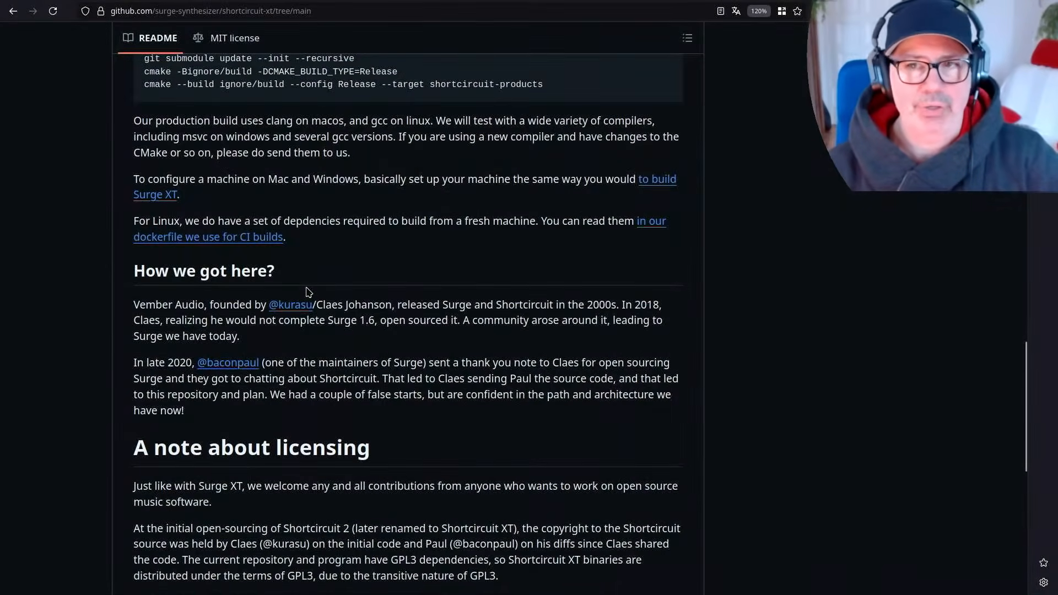
# Finish reading the README's licensing note, open the Nightly release page, and review its notes and downloadable assets.
pyautogui.scroll(-7, 285, 301)
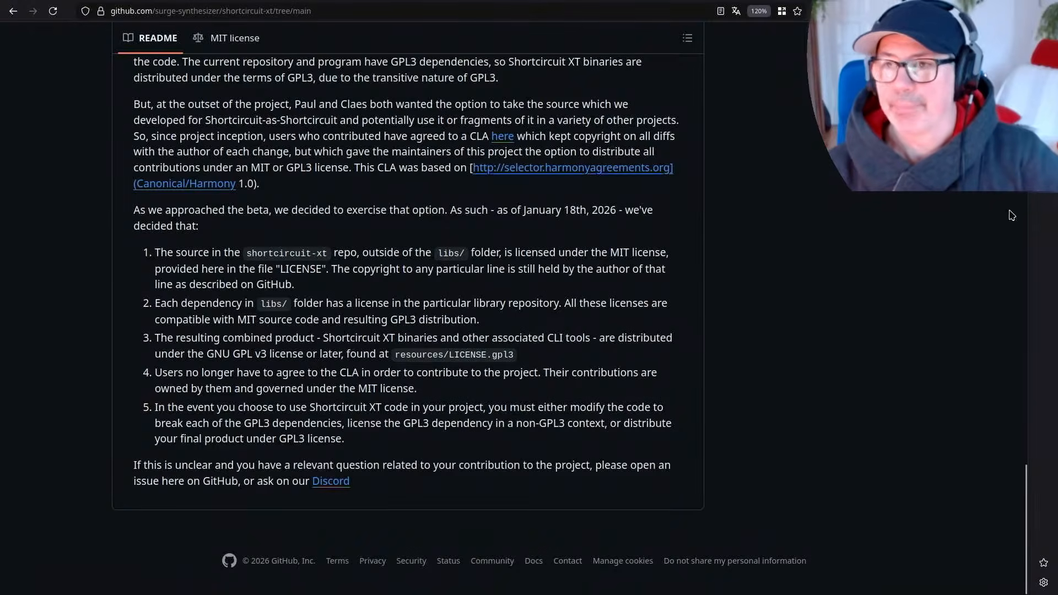
pyautogui.press('Home')
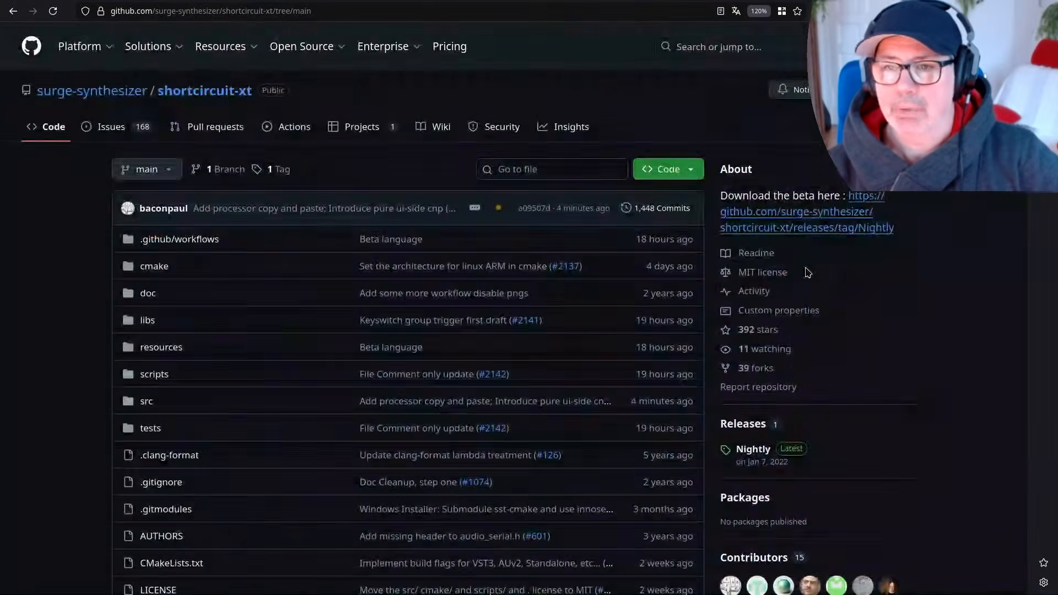
pyautogui.click(874, 198)
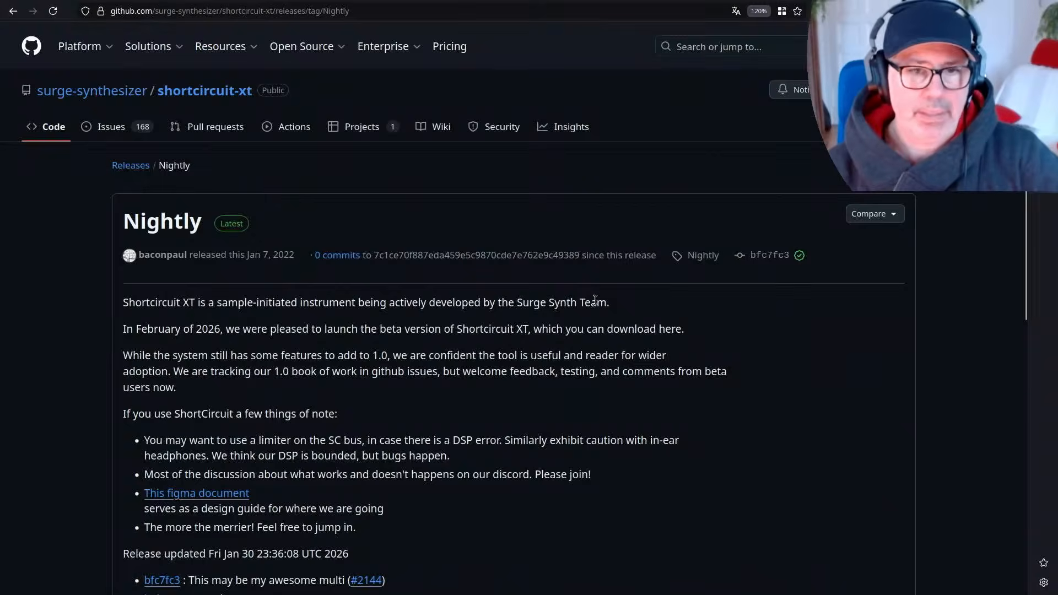
pyautogui.scroll(-2, 586, 305)
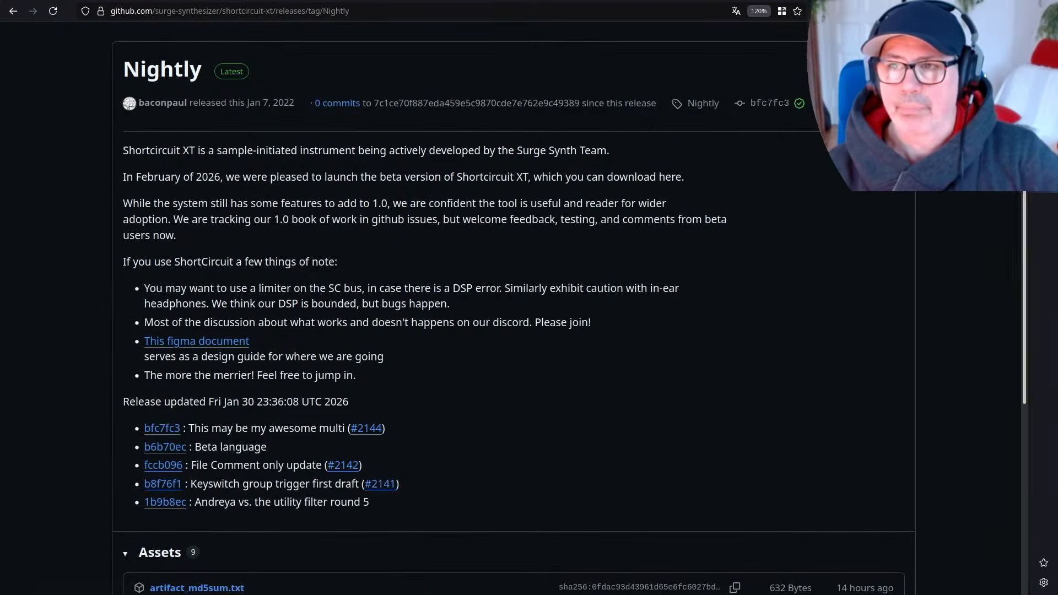
pyautogui.scroll(-6, 687, 300)
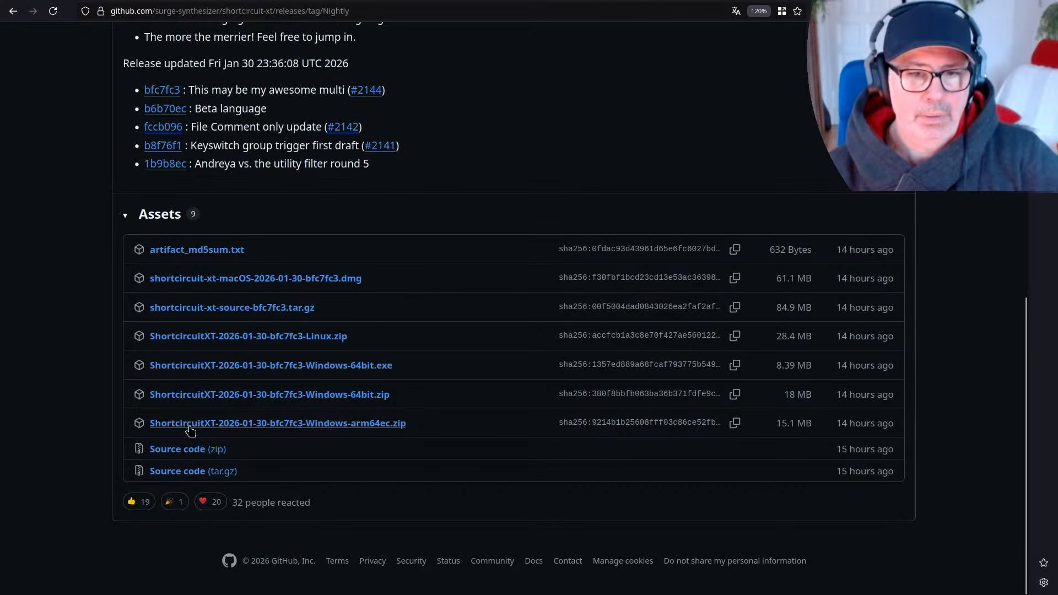
# Open the Figma design document linked in the release notes, try its mapping zones, and return to the Nightly release page.
pyautogui.scroll(2, 599, 336)
pyautogui.scroll(5, 600, 336)
pyautogui.click(1042, 82)
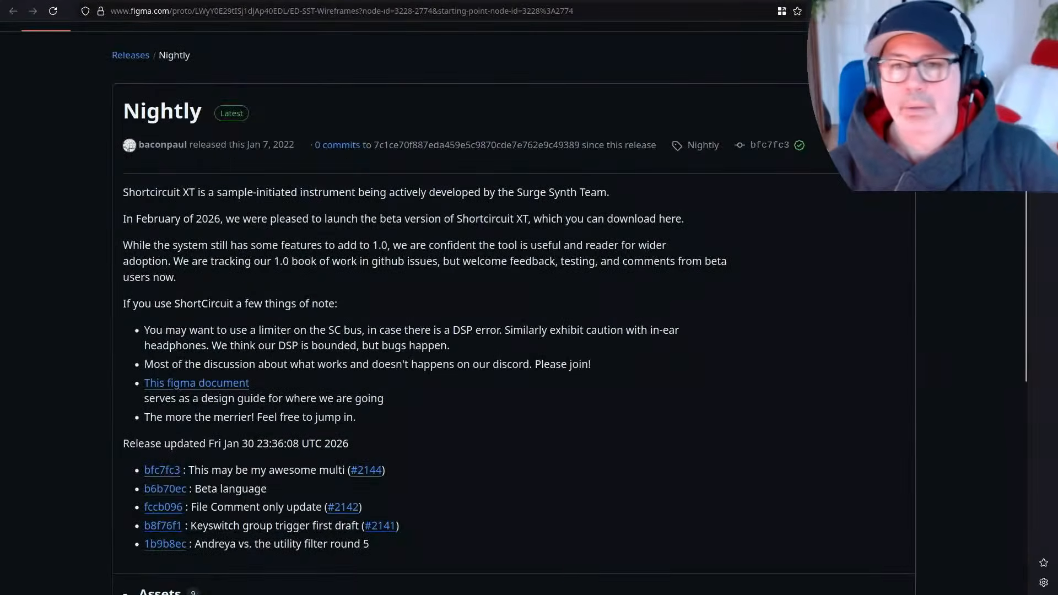
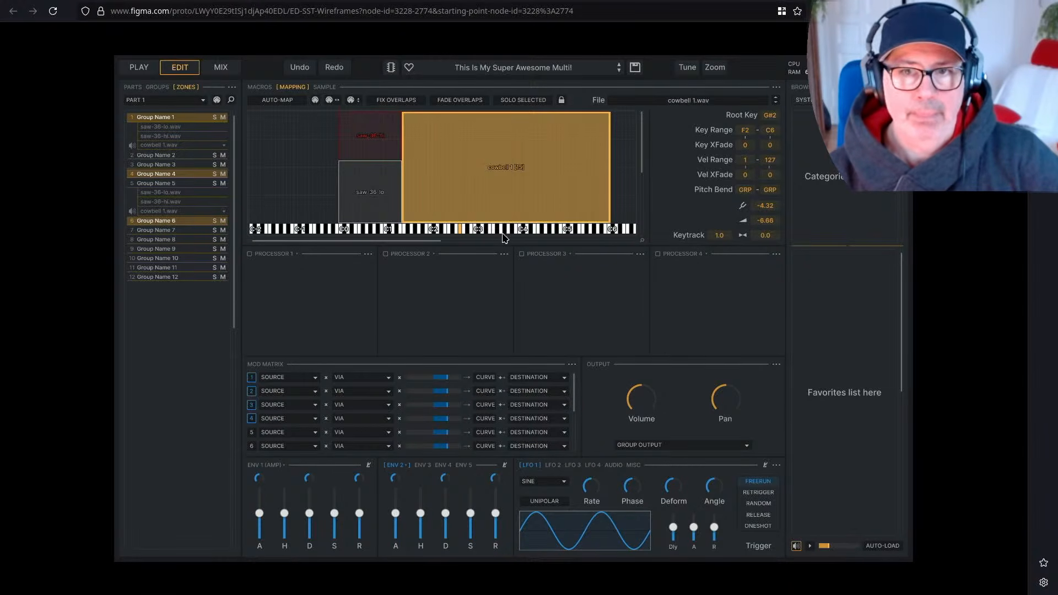
pyautogui.click(490, 174)
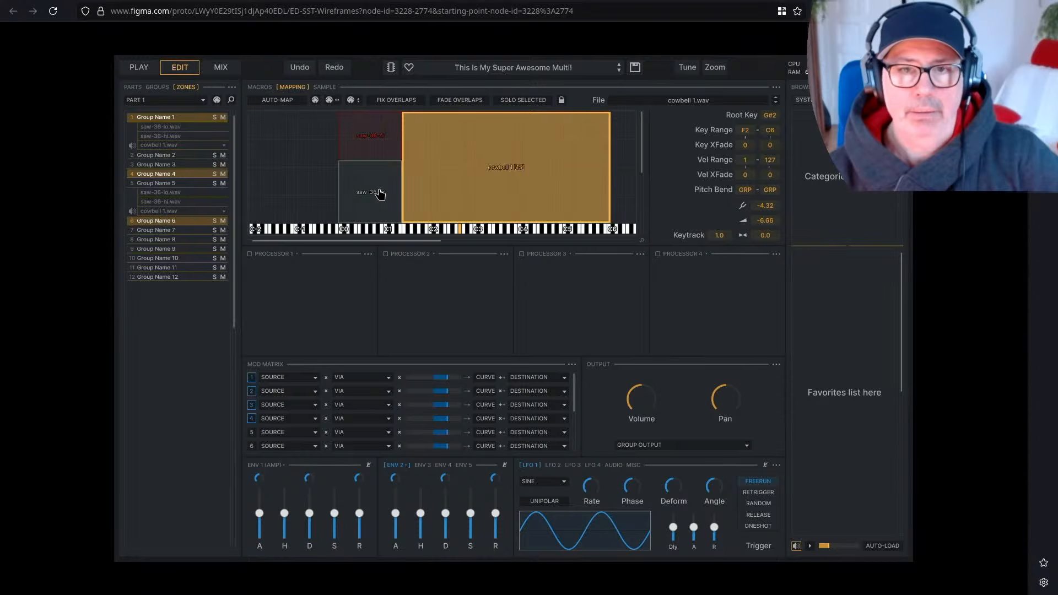
pyautogui.click(652, 189)
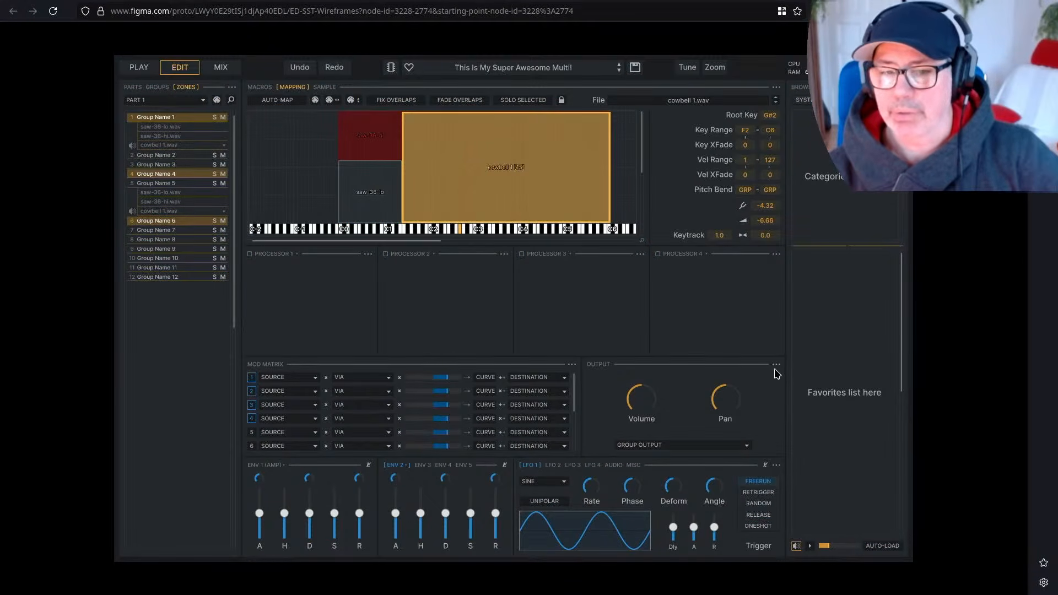
pyautogui.hotkey('alt', 'Left')
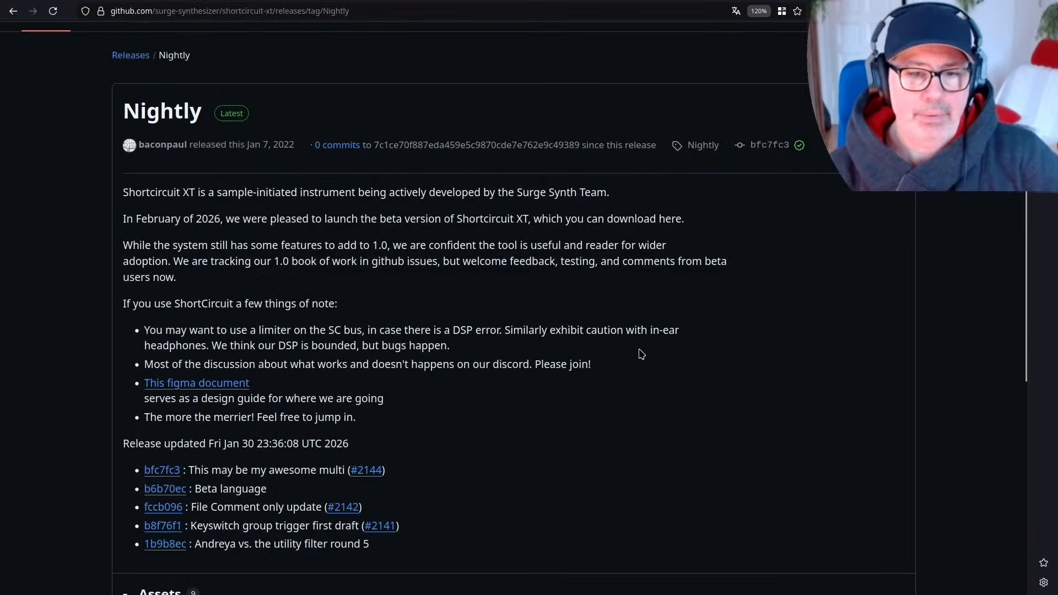
# Skim the Nightly release page once more and open the repository's Issues list.
pyautogui.scroll(-6, 643, 353)
pyautogui.scroll(8, 627, 352)
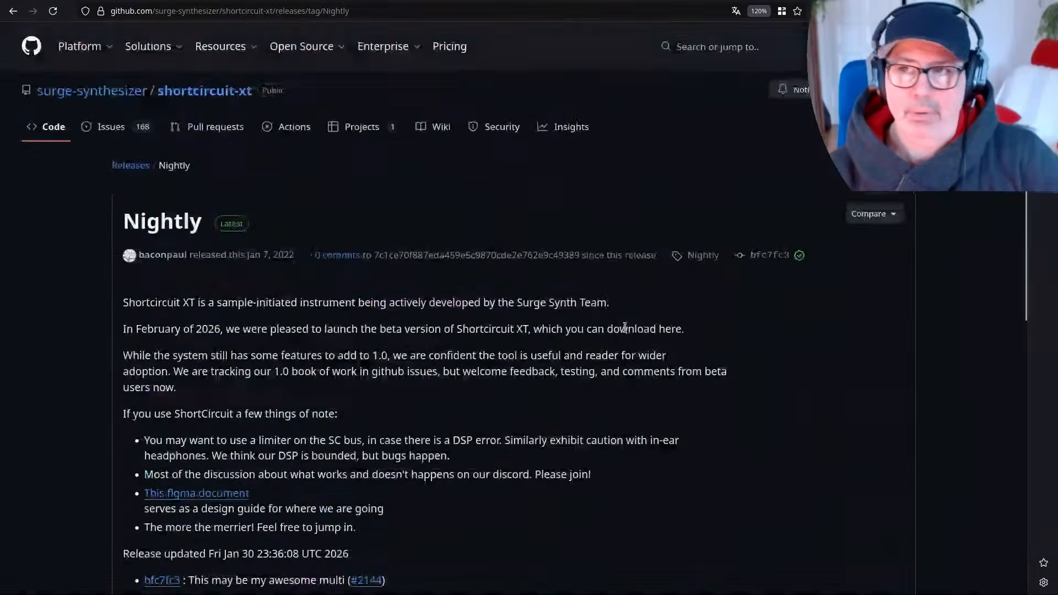
pyautogui.click(118, 135)
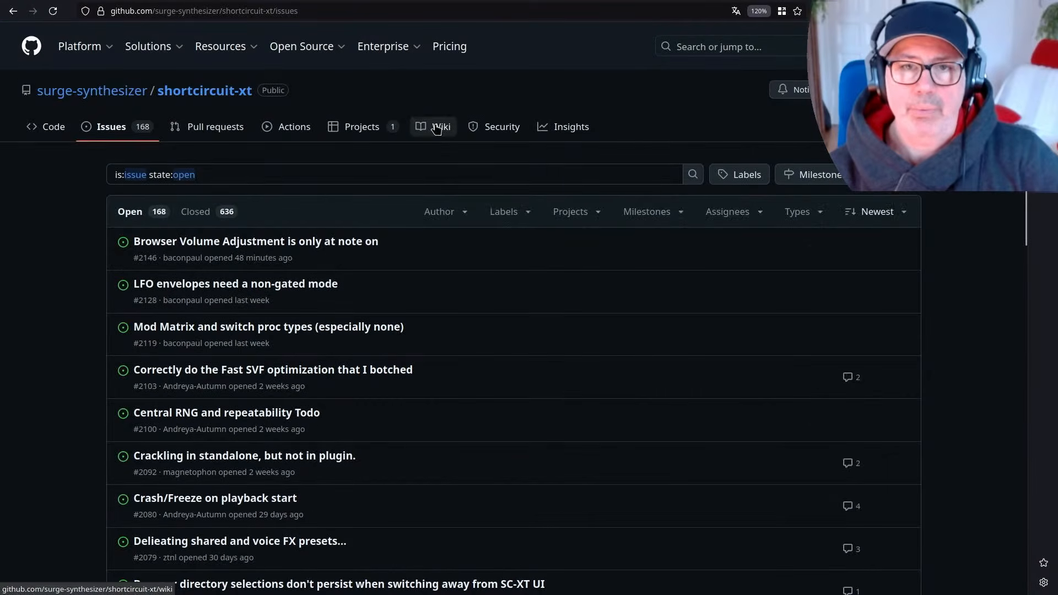
# Open the repository wiki and read its Home and Development Updates pages.
pyautogui.click(435, 128)
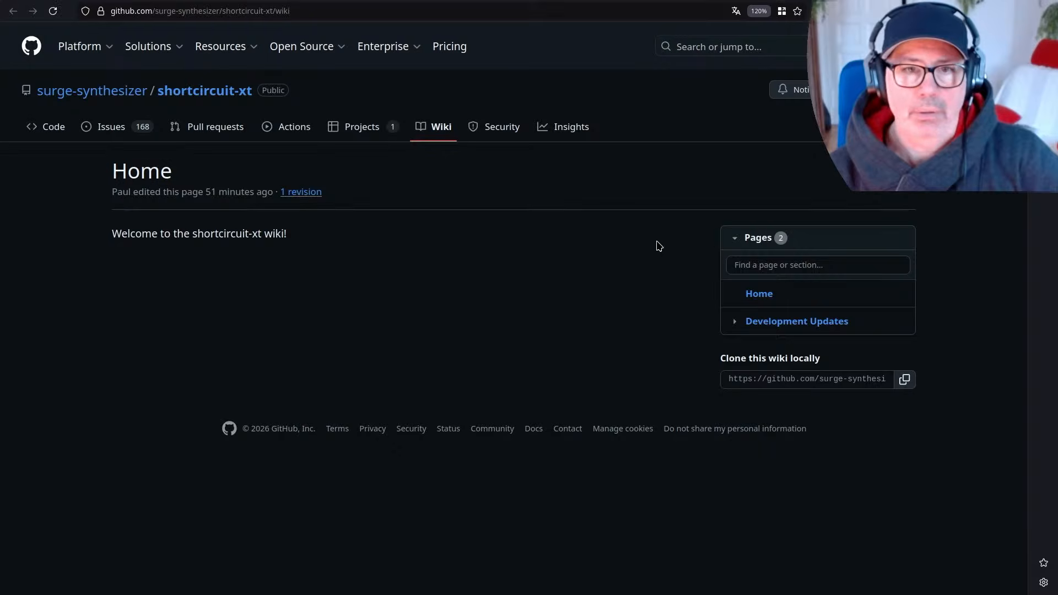
pyautogui.moveTo(157, 234); pyautogui.dragTo(431, 276)
pyautogui.click(430, 276)
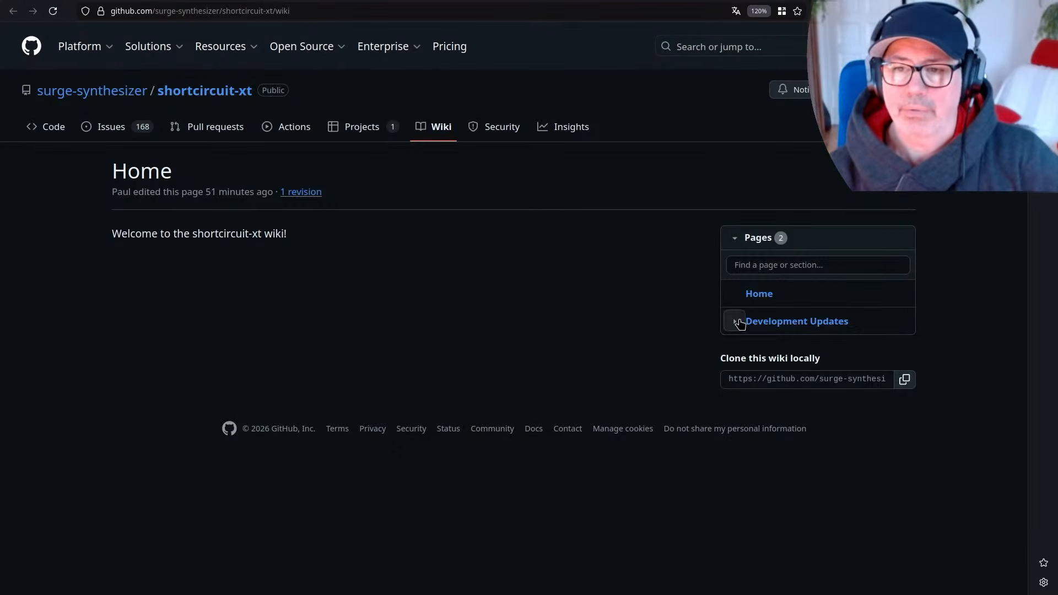
pyautogui.click(735, 323)
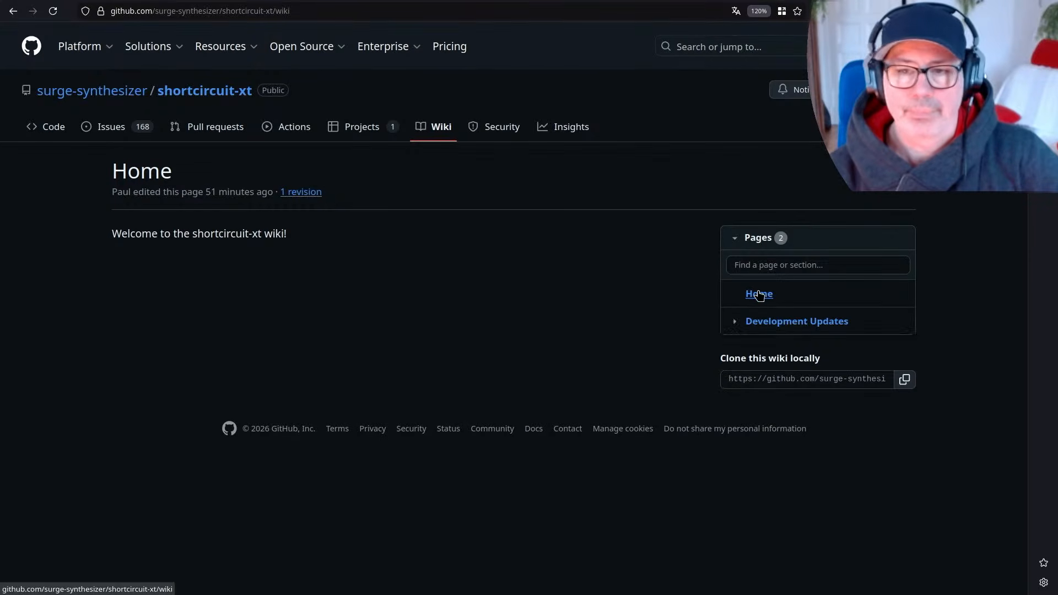
pyautogui.click(769, 321)
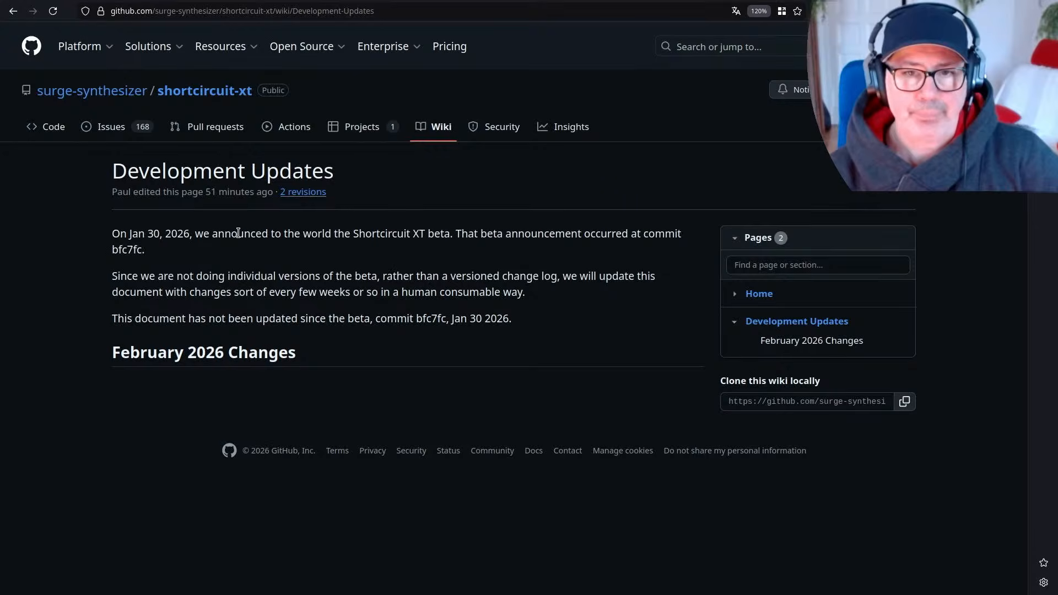
pyautogui.moveTo(237, 233); pyautogui.dragTo(516, 239)
pyautogui.click(320, 311)
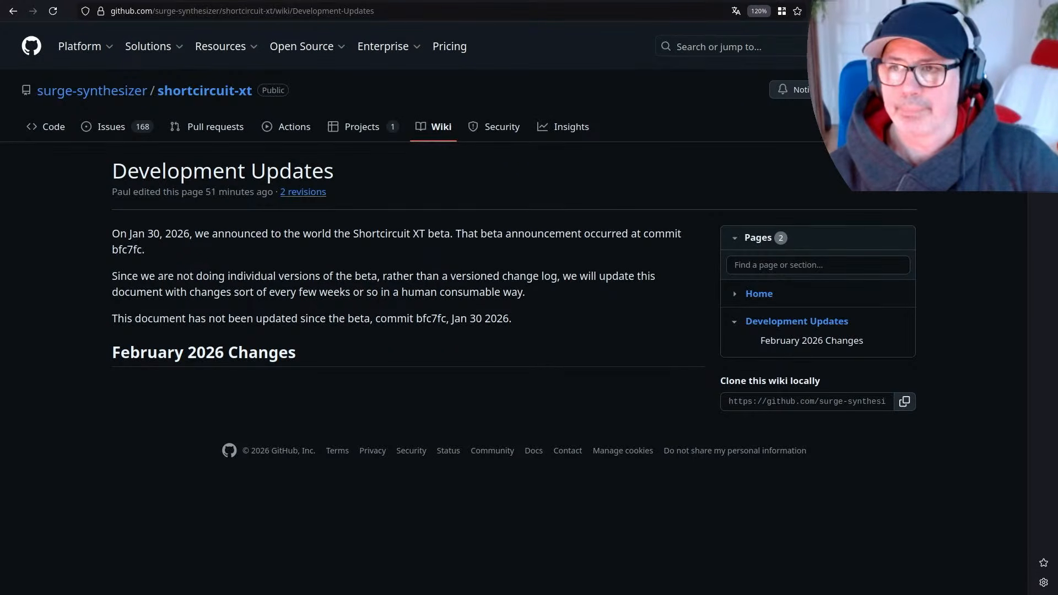
# Return to the Issues list and search the open issues for "documentation".
pyautogui.hotkey('ctrl', 'Tab')
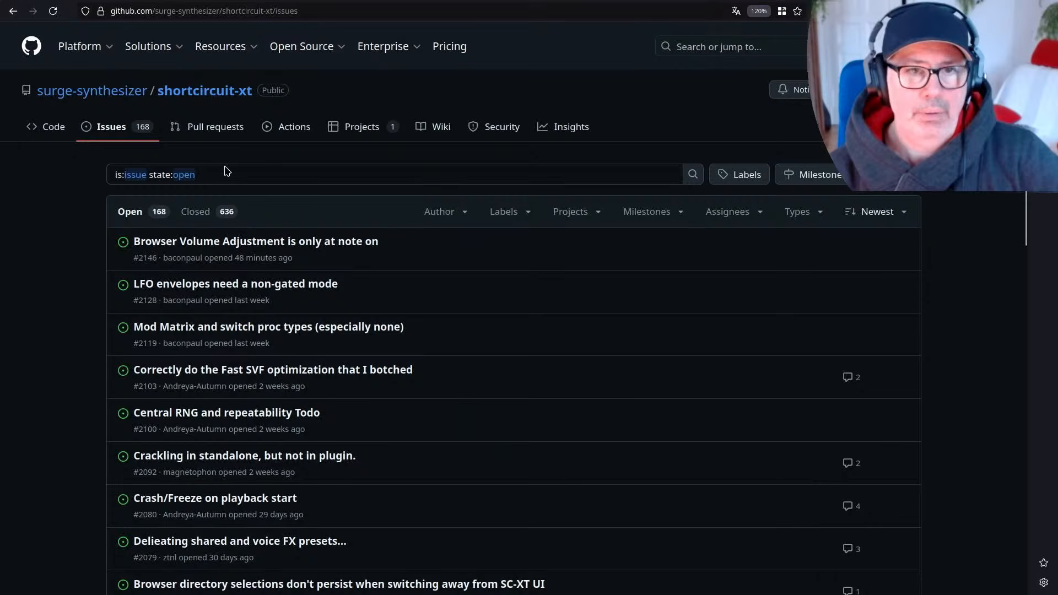
pyautogui.click(312, 180)
pyautogui.write('documentation')
pyautogui.press('Return')
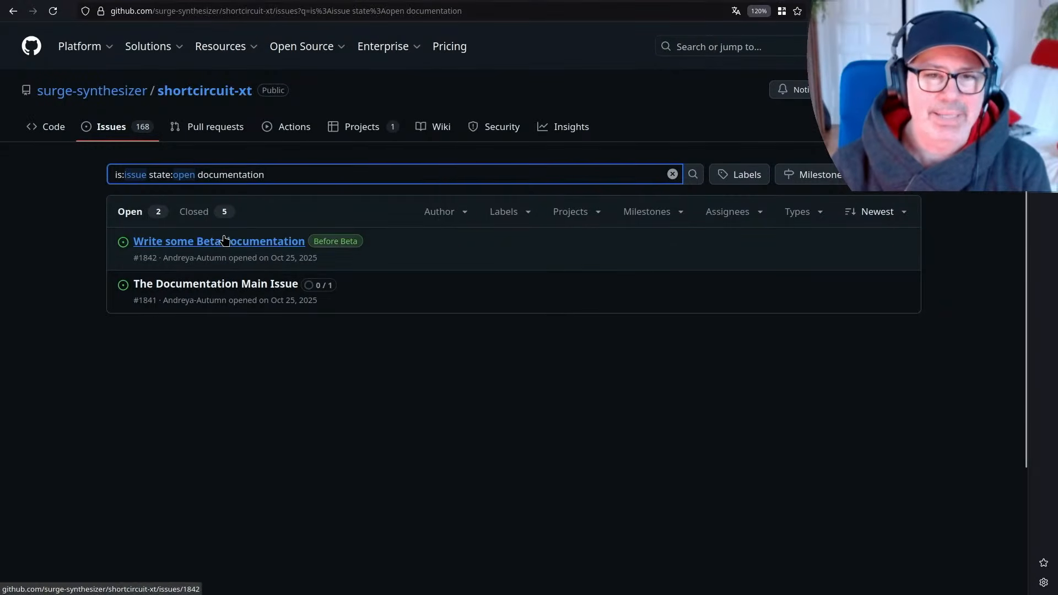
# Open The Documentation Main Issue #1841 and its sub-issue Write some Beta documentation #1842.
pyautogui.moveTo(222, 241)
pyautogui.click(251, 244)
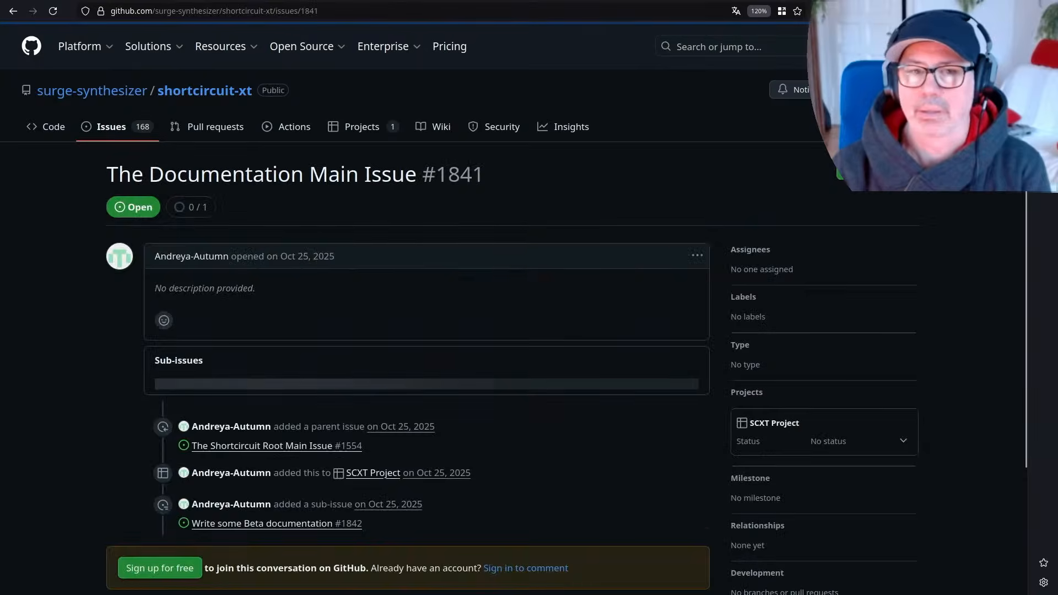
pyautogui.scroll(-4, 628, 368)
pyautogui.scroll(4, 630, 365)
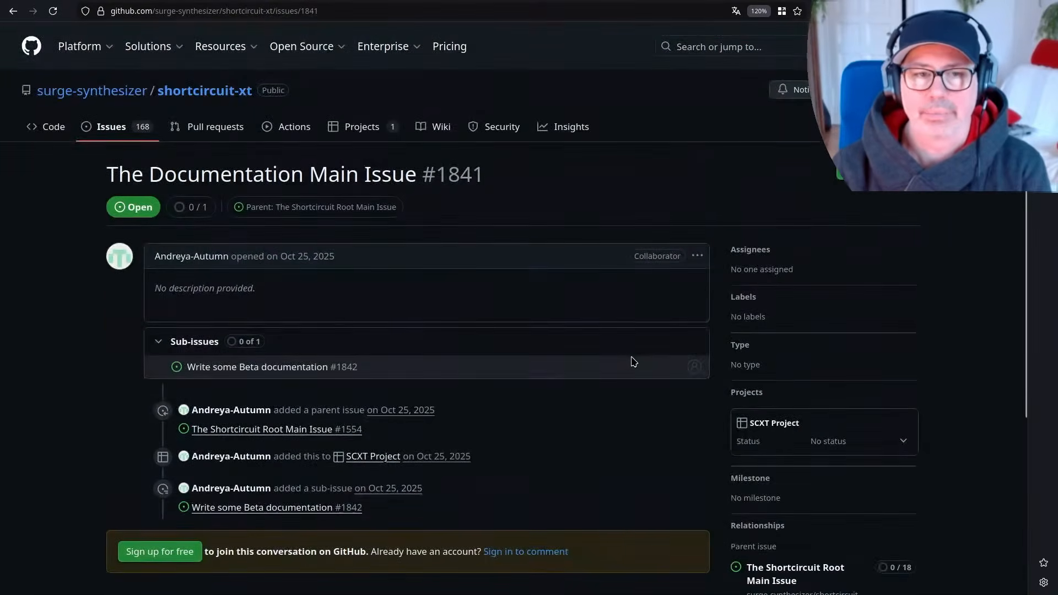
pyautogui.click(630, 359)
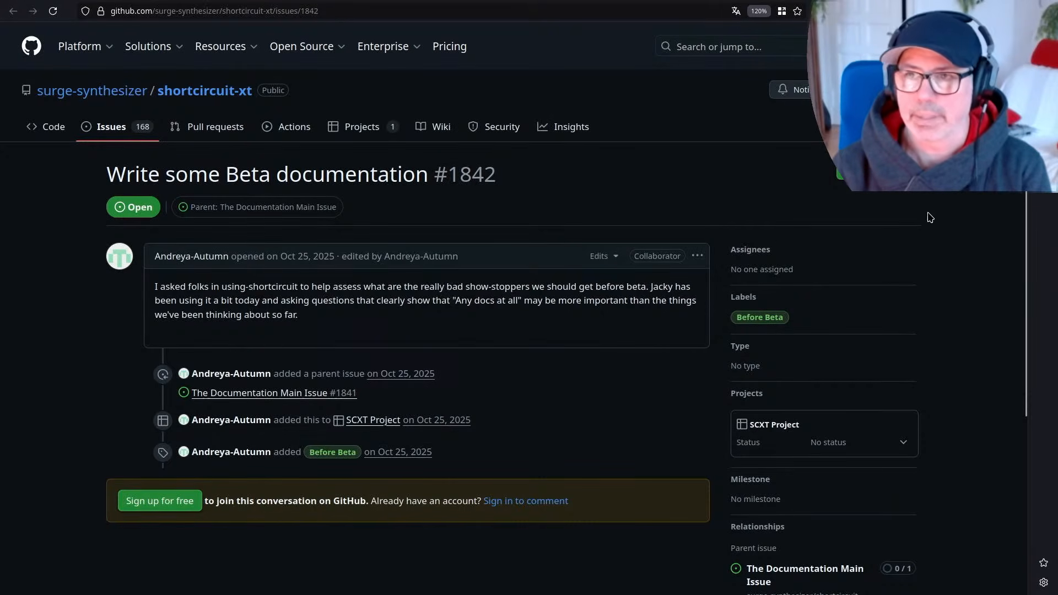
# Go back to the repository's root page, skim the README through the licensing note, and return to the file list.
pyautogui.click(1042, 72)
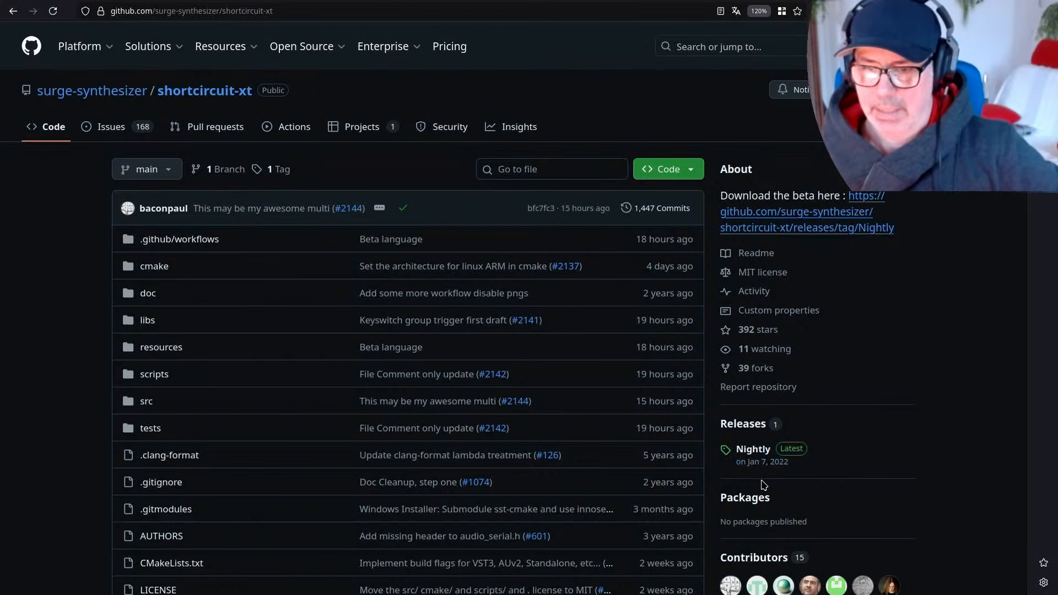
pyautogui.scroll(-6, 766, 484)
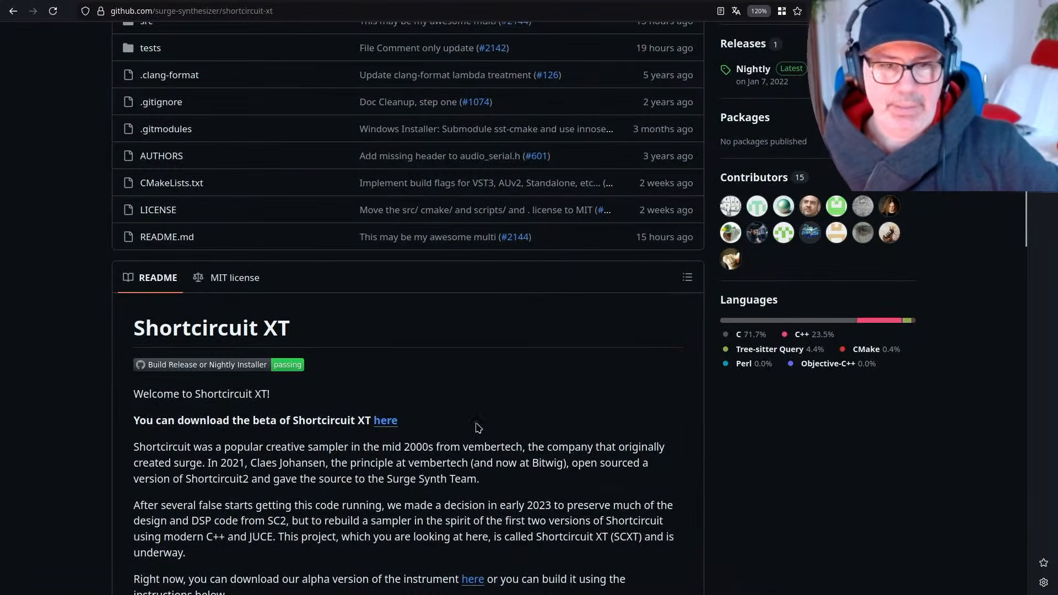
pyautogui.scroll(-7, 473, 427)
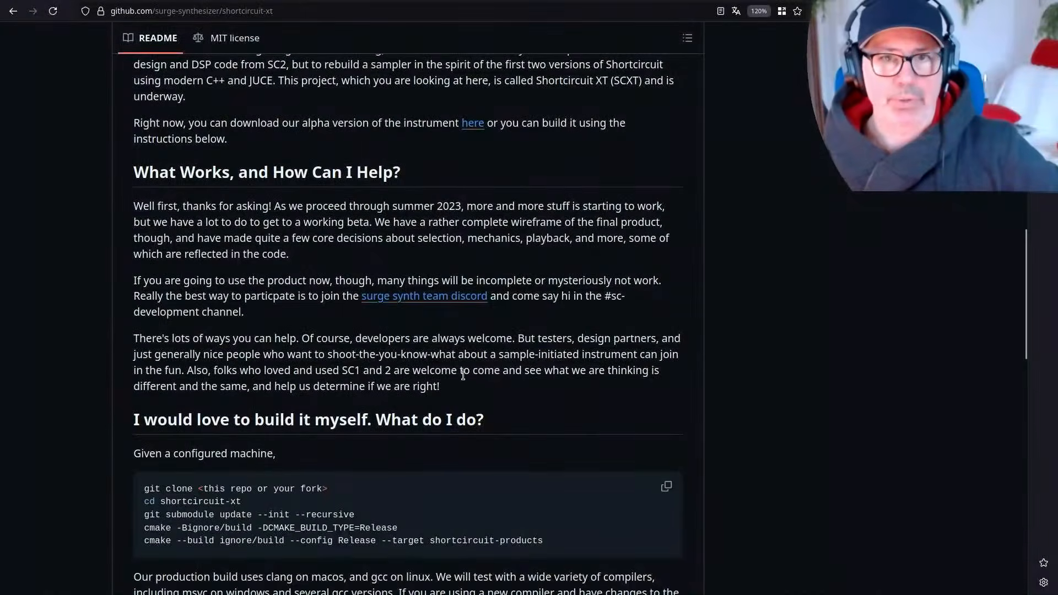
pyautogui.scroll(-7, 445, 364)
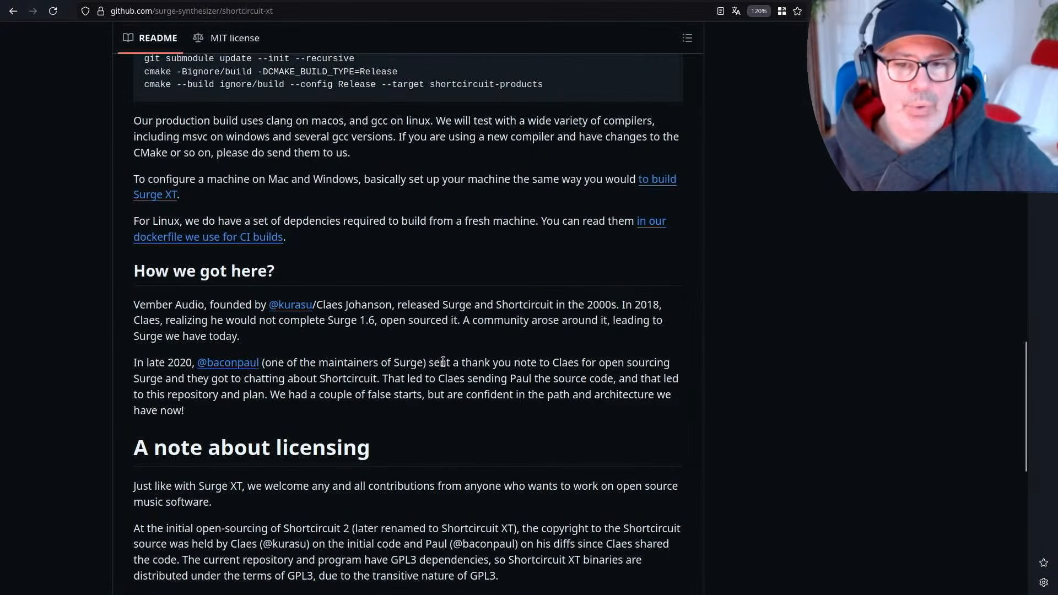
pyautogui.scroll(-4, 443, 362)
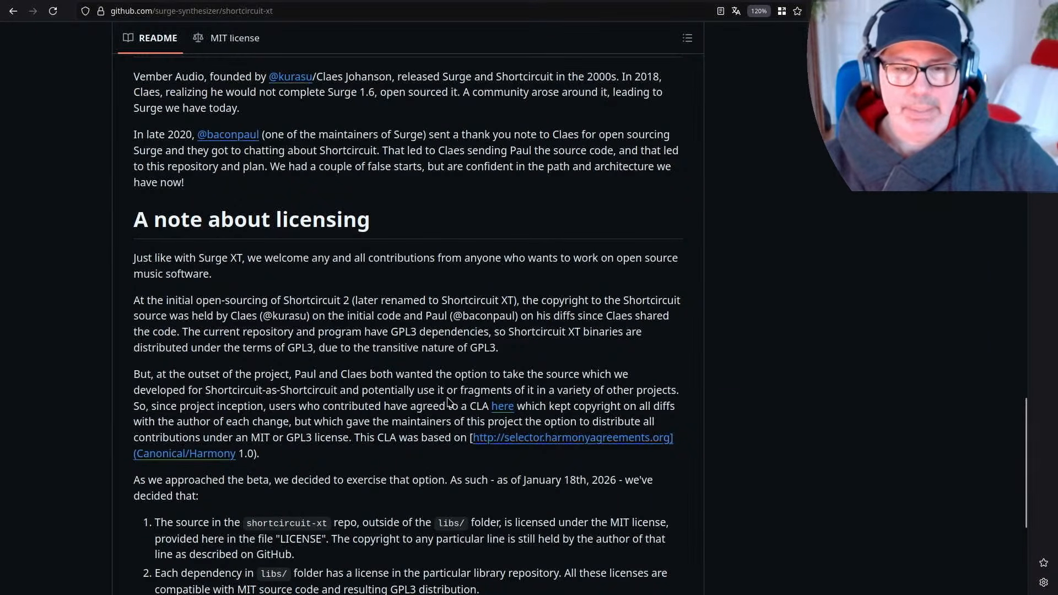
pyautogui.scroll(-4, 447, 401)
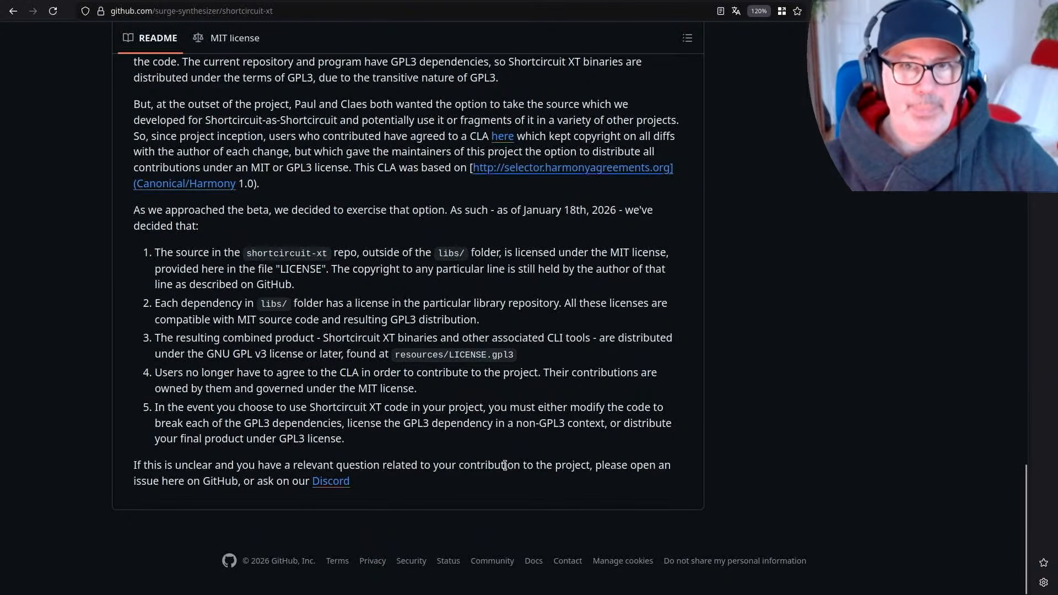
pyautogui.press('Home')
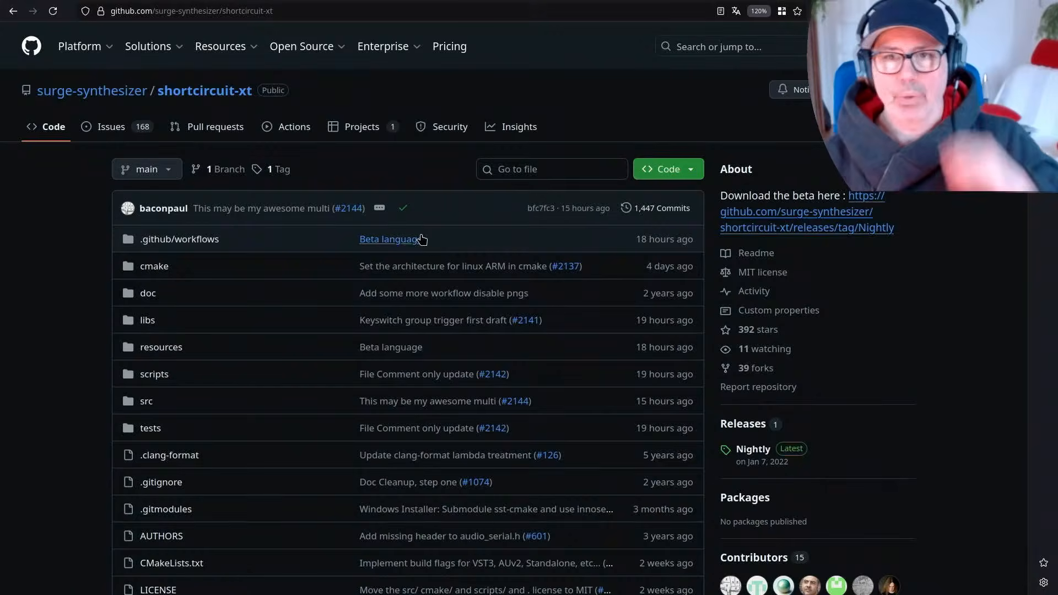
pyautogui.moveTo(414, 238)
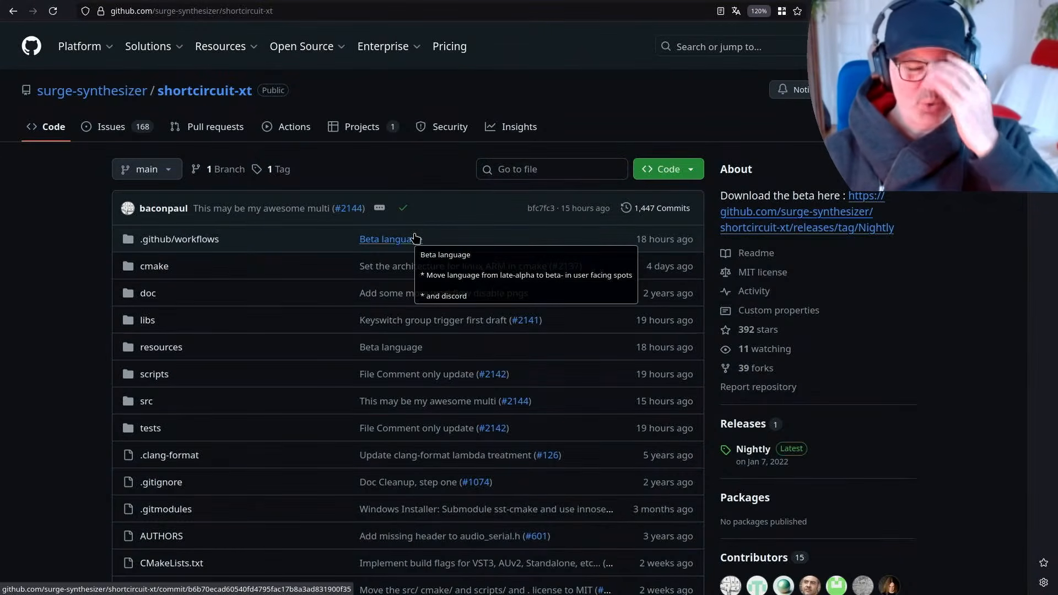
# View the repository's MIT license text, switch back to the README, and look over the file list.
pyautogui.scroll(-5, 415, 239)
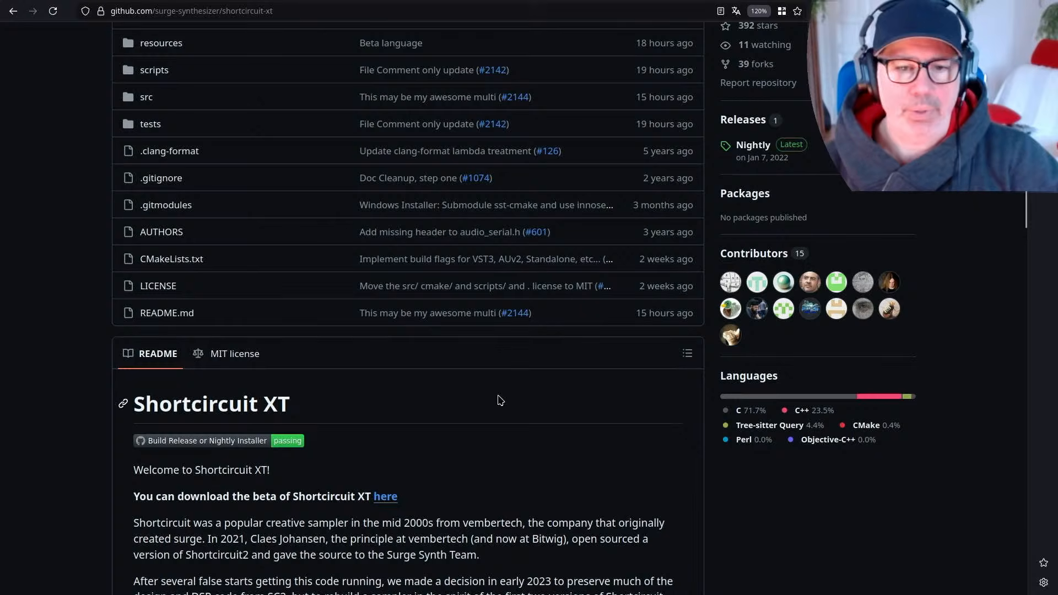
pyautogui.click(190, 354)
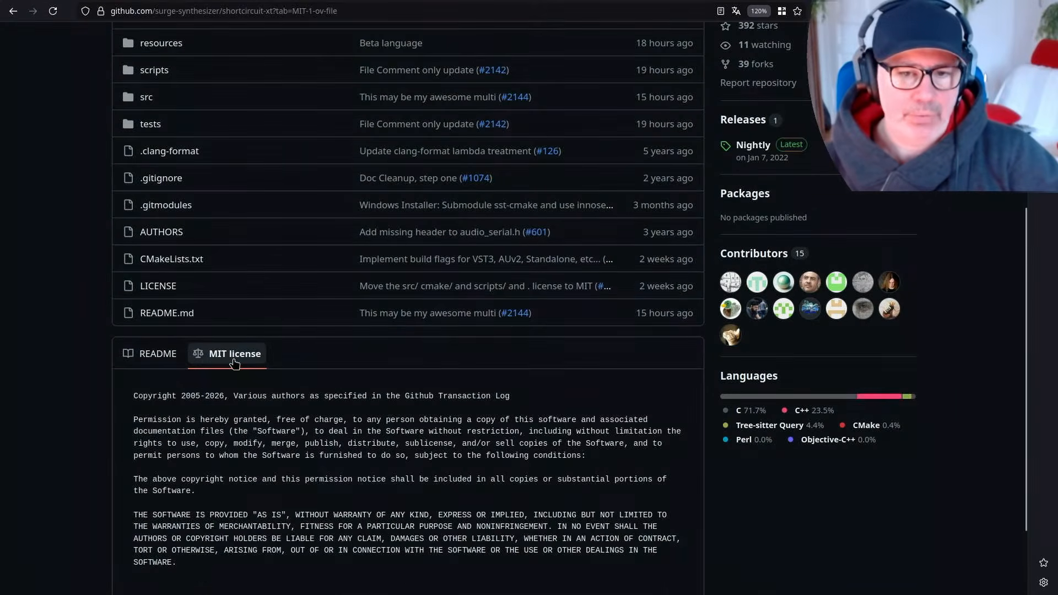
pyautogui.click(164, 361)
pyautogui.scroll(5, 586, 388)
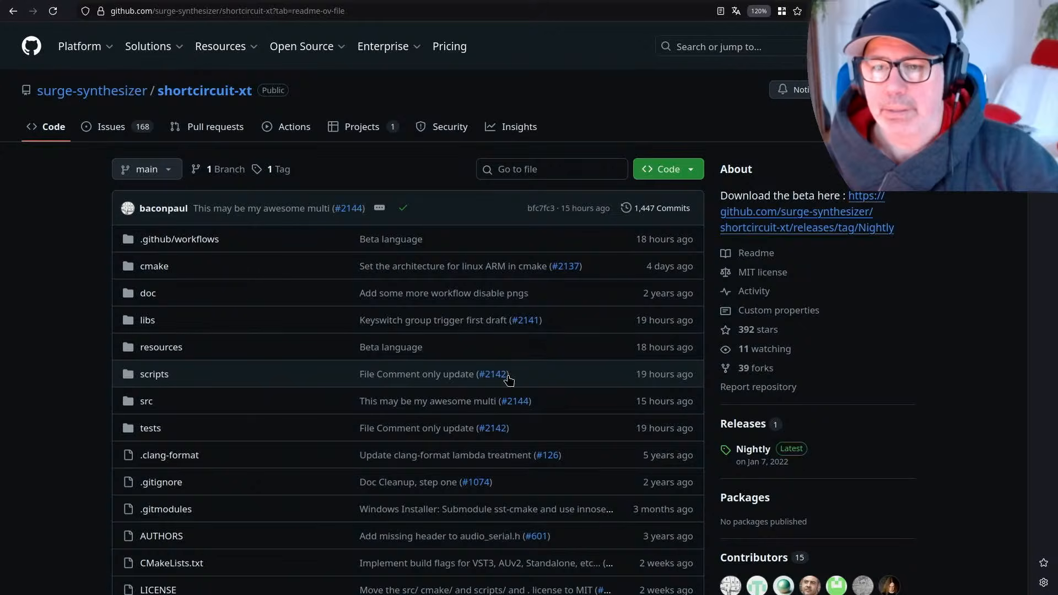
pyautogui.moveTo(503, 378)
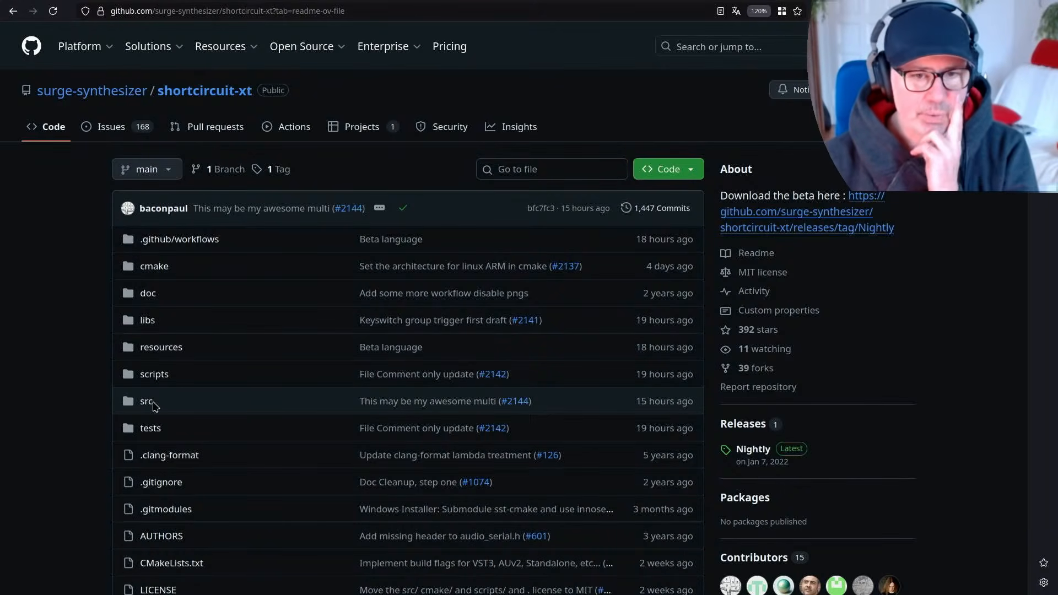
pyautogui.scroll(-4, 176, 405)
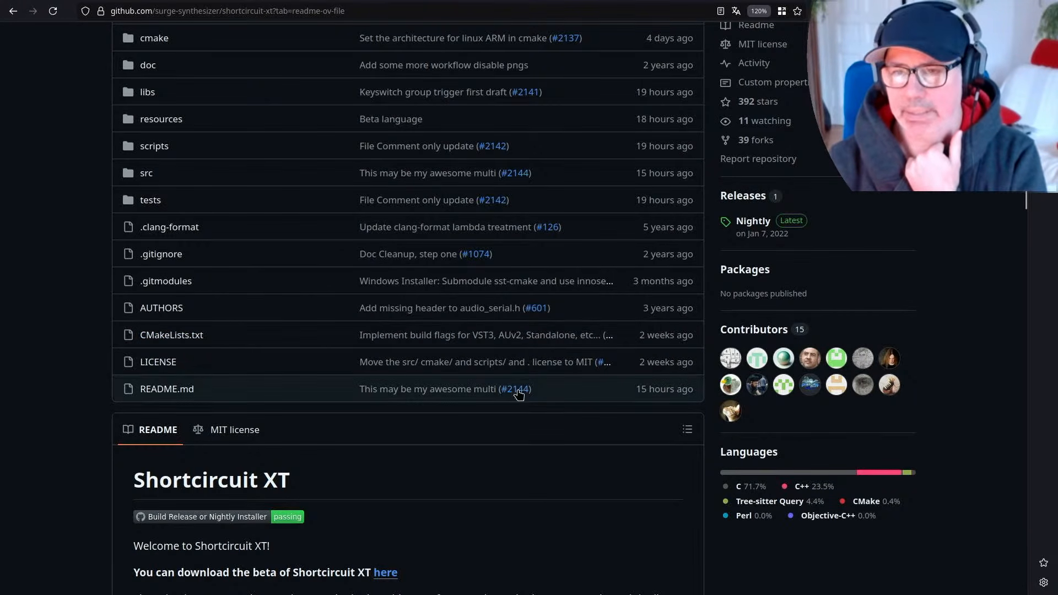
# Switch from the repository page to the Shortcircuit XT plugin, move its window fully into view, and deactivate Part 2.
pyautogui.scroll(5, 520, 398)
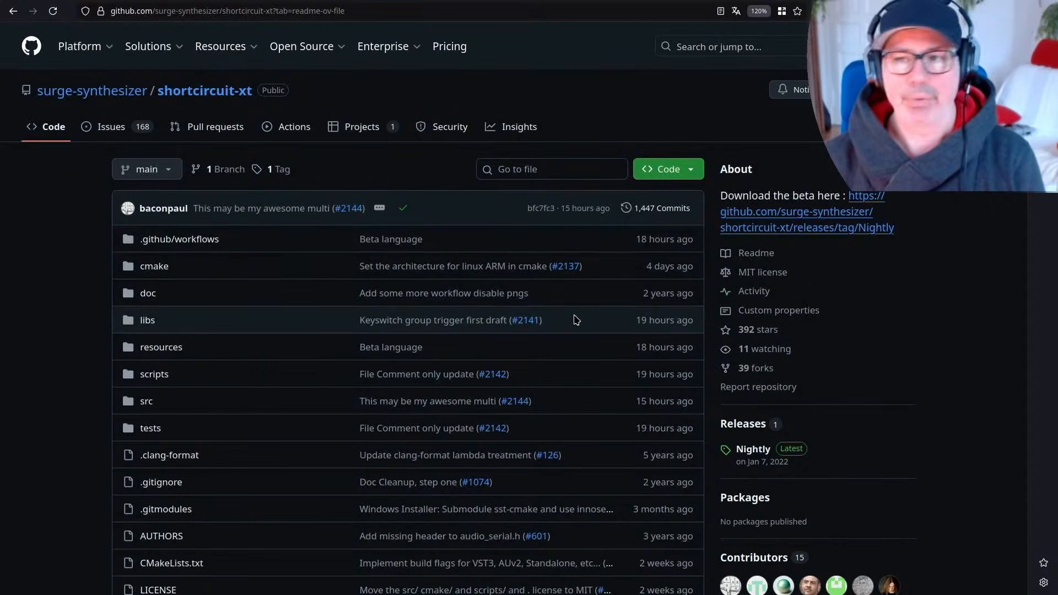
pyautogui.hotkey('alt', 'Tab')
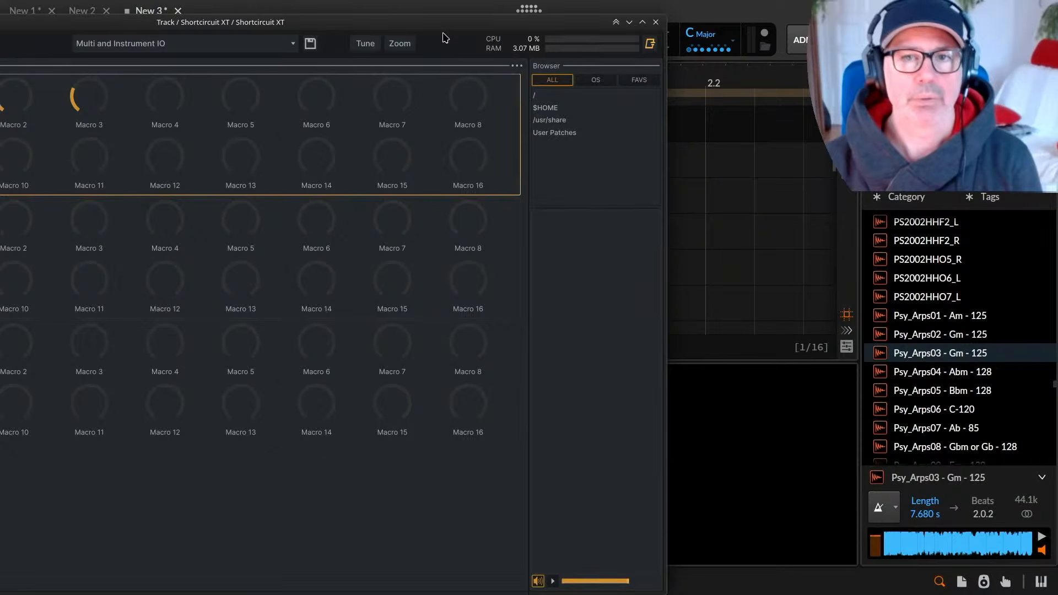
pyautogui.moveTo(361, 24); pyautogui.dragTo(646, 24)
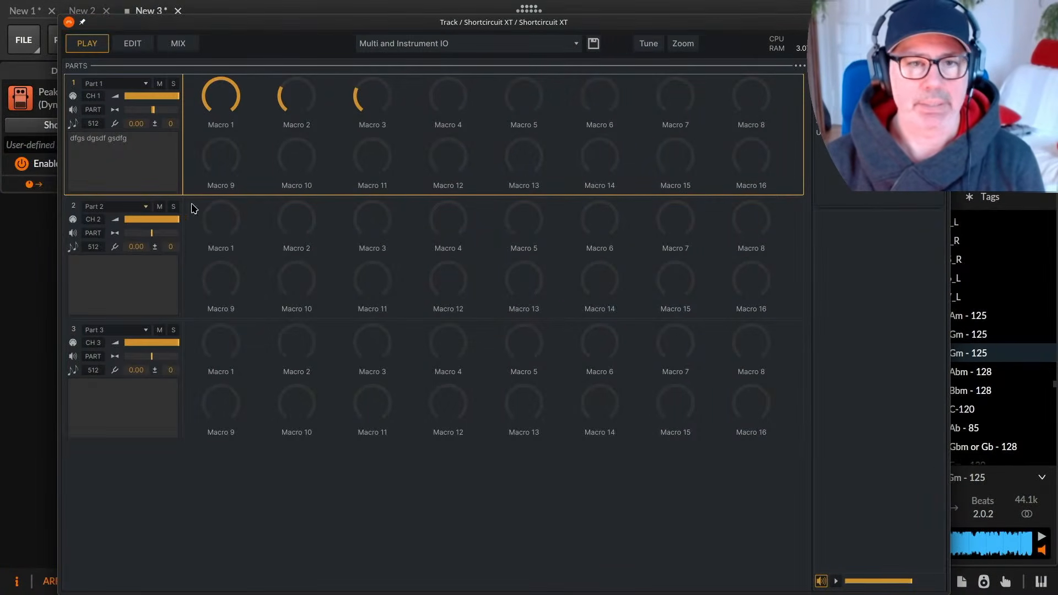
pyautogui.click(105, 209)
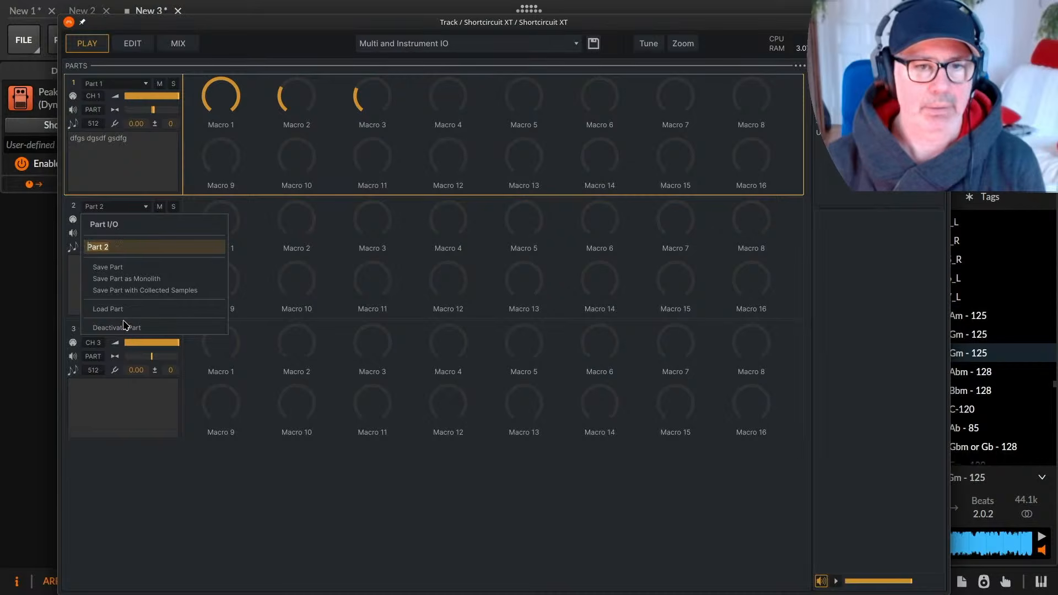
pyautogui.click(152, 329)
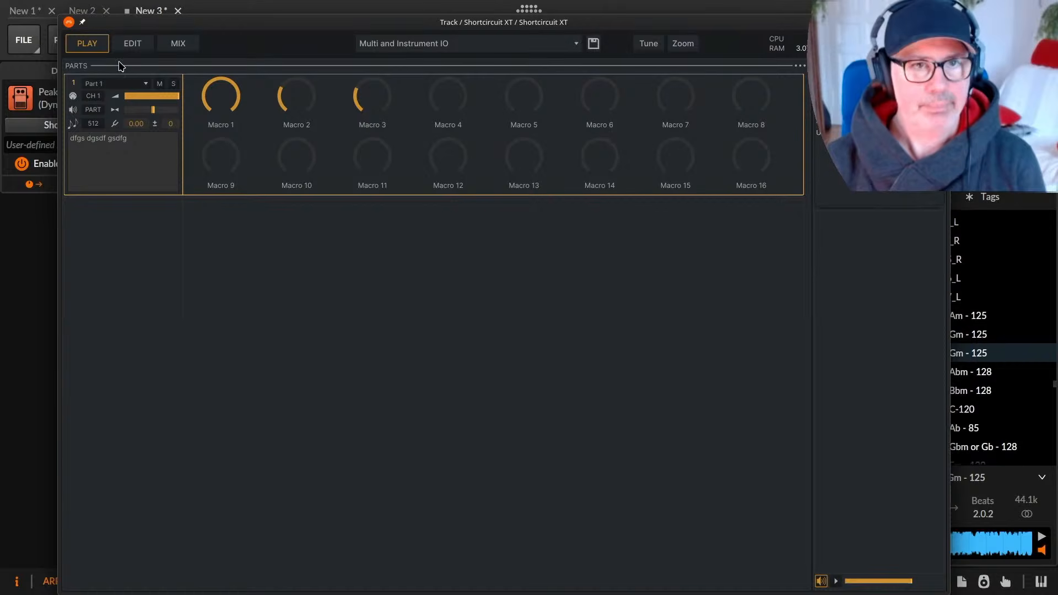
pyautogui.click(147, 144)
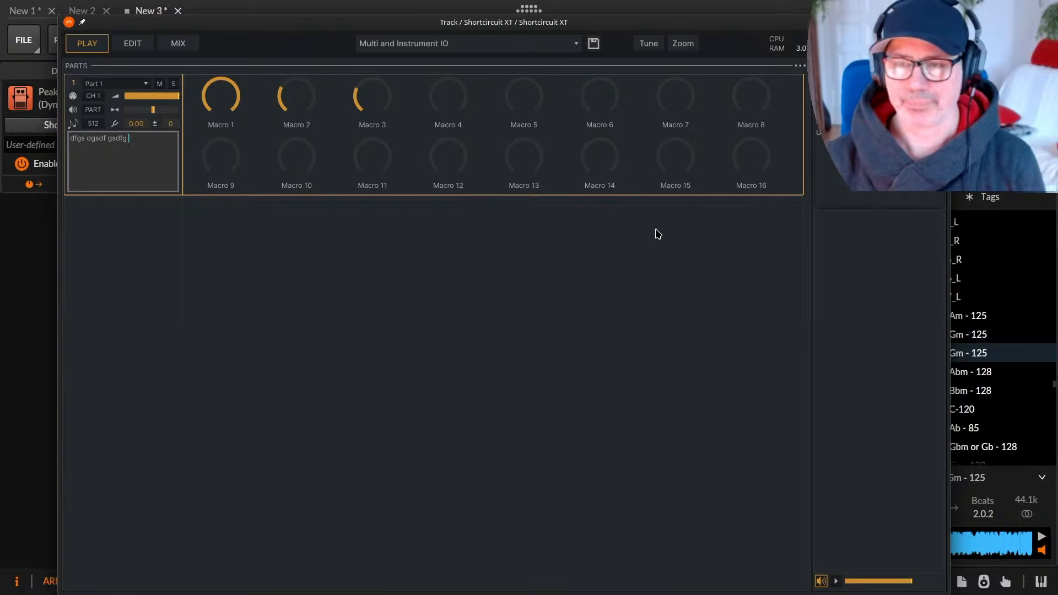
# Go to the plugin's Edit page and look over the parts' macros and settings.
pyautogui.click(132, 43)
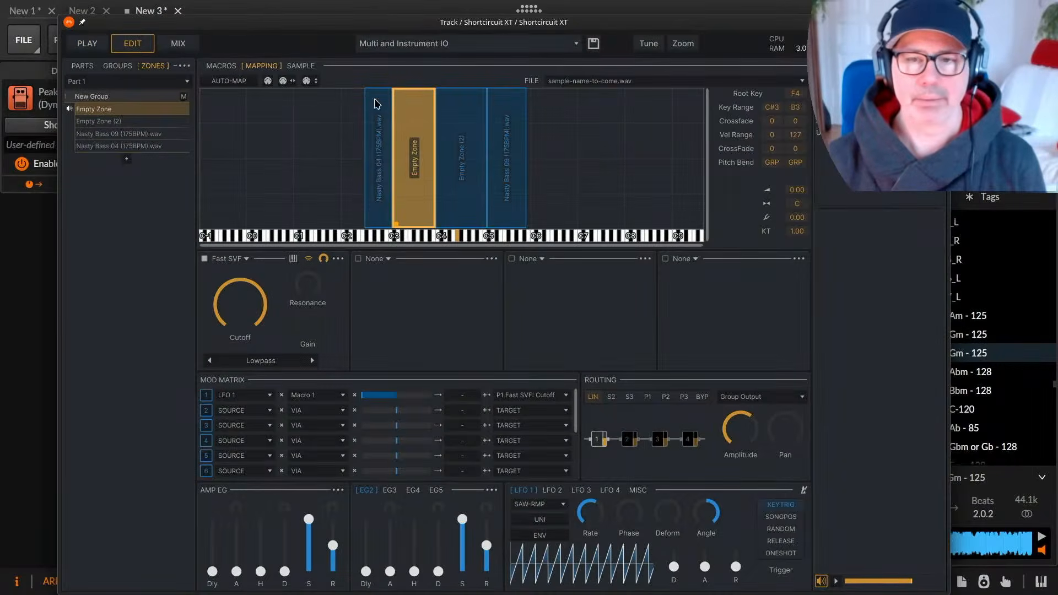
pyautogui.moveTo(474, 24); pyautogui.dragTo(452, 9)
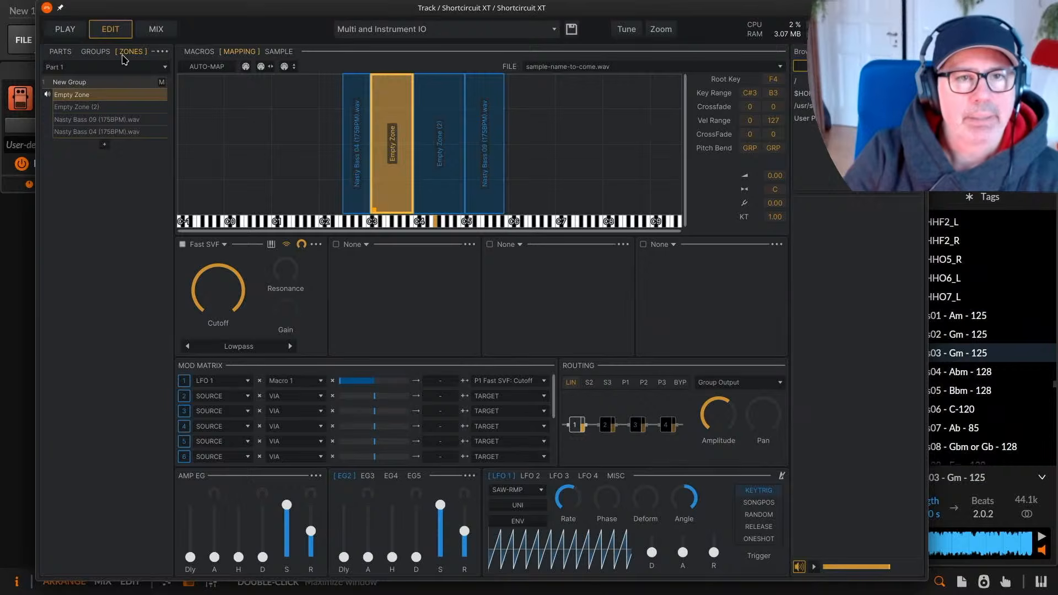
pyautogui.click(90, 53)
pyautogui.click(60, 52)
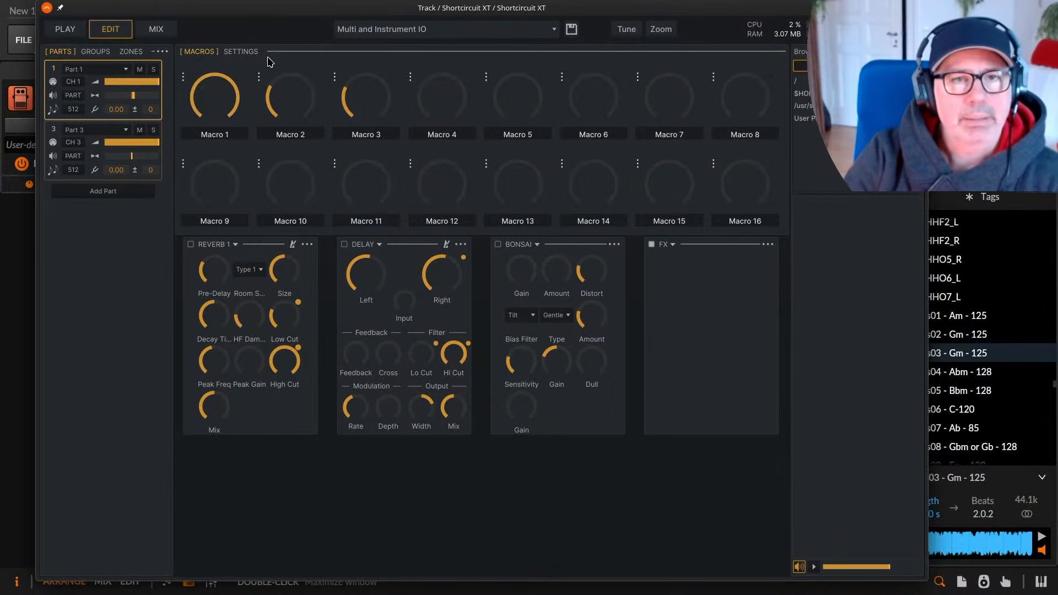
pyautogui.click(241, 53)
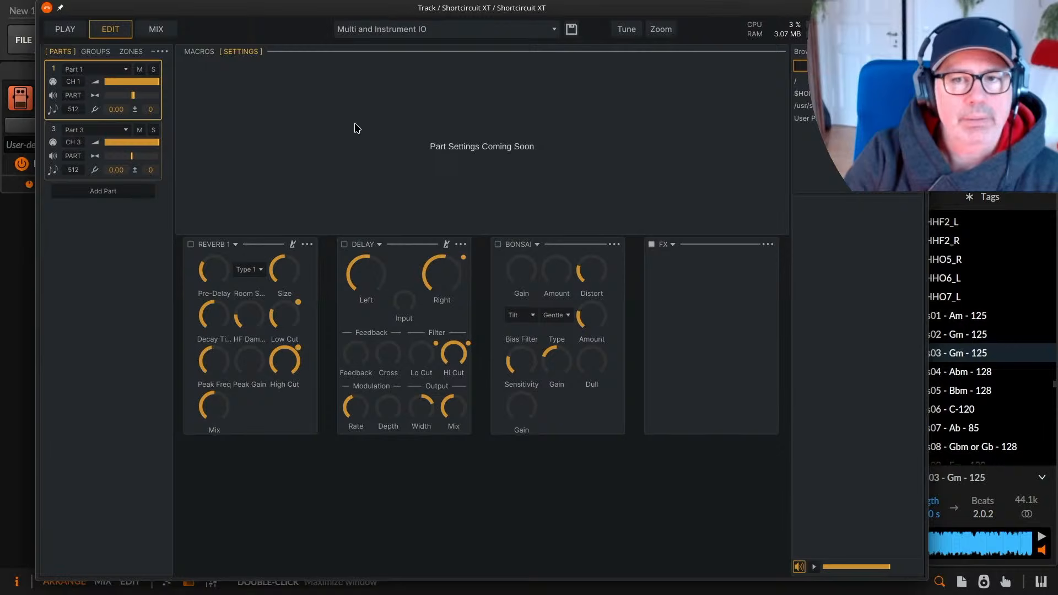
pyautogui.click(198, 54)
# Rename Part 1's existing group as Yooohha.
pyautogui.click(98, 53)
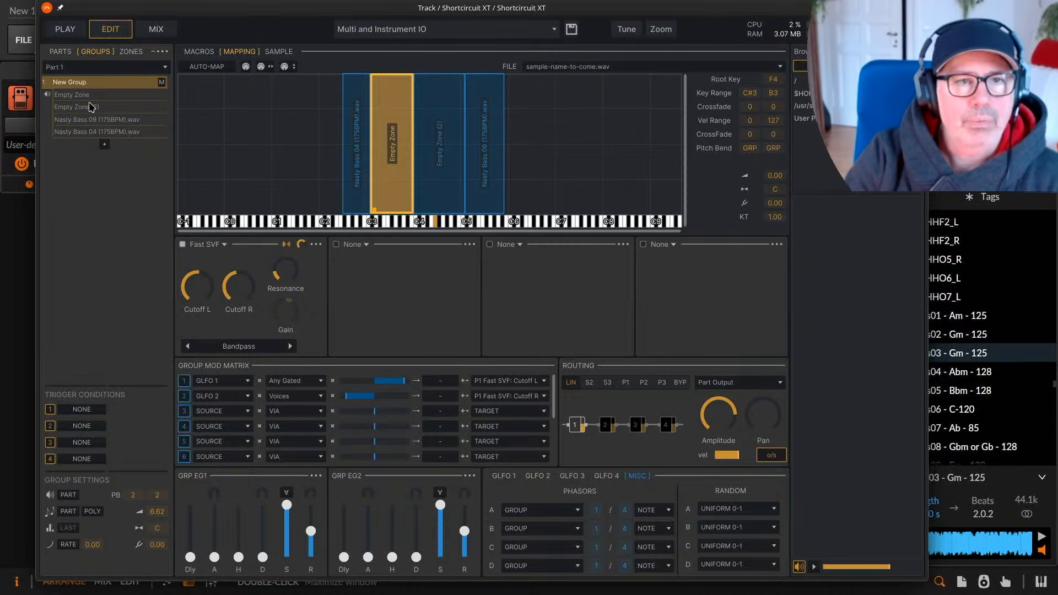
pyautogui.click(68, 84)
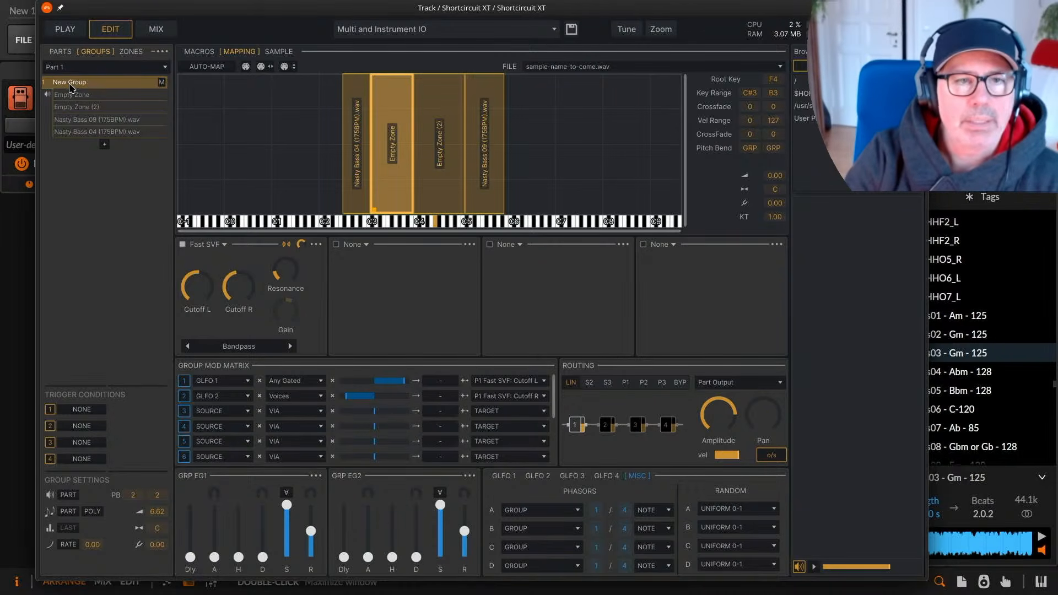
pyautogui.rightClick(71, 88)
pyautogui.click(107, 113)
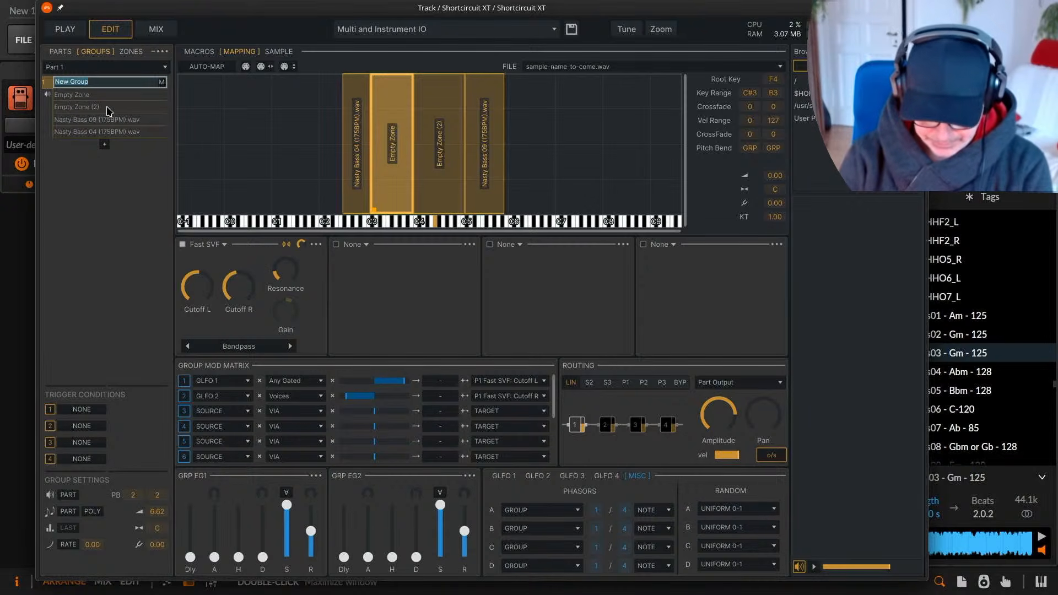
pyautogui.write('Yooohha')
pyautogui.press('Return')
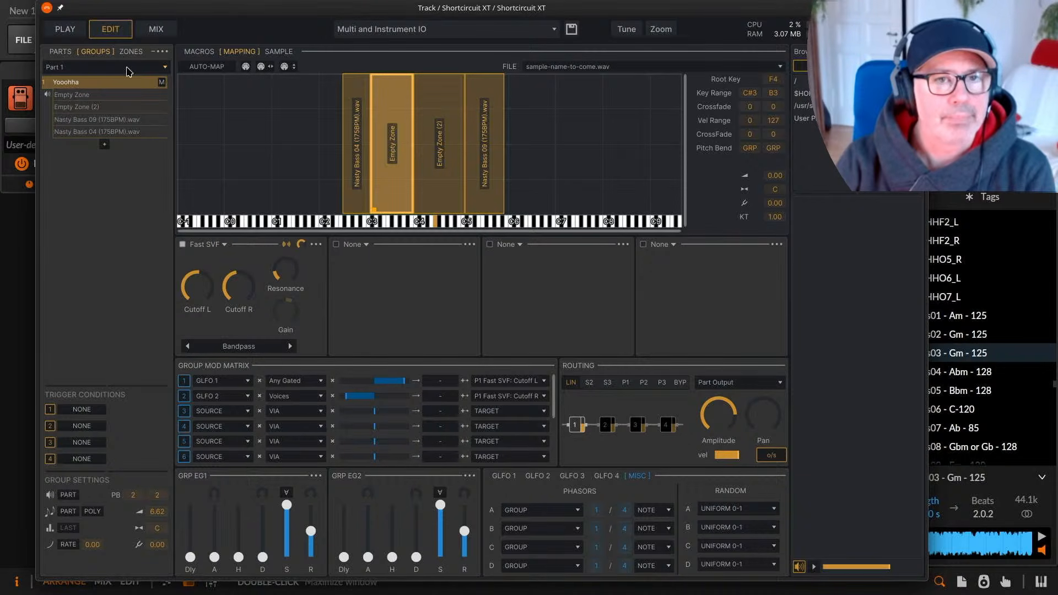
# Check the groups of Part 3, then return to Part 1 and add a second group.
pyautogui.click(79, 68)
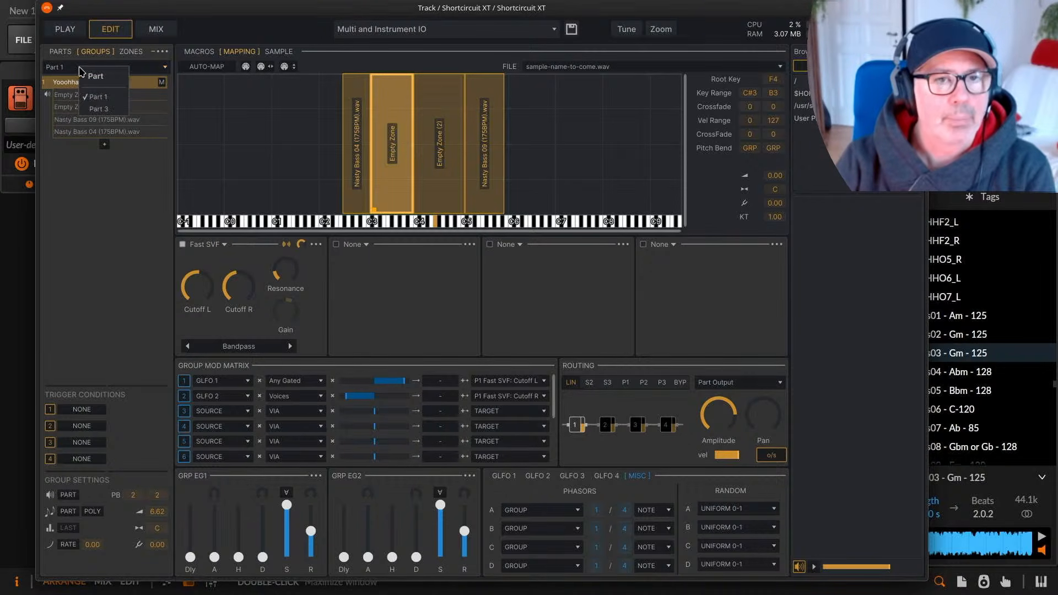
pyautogui.click(121, 114)
pyautogui.rightClick(119, 76)
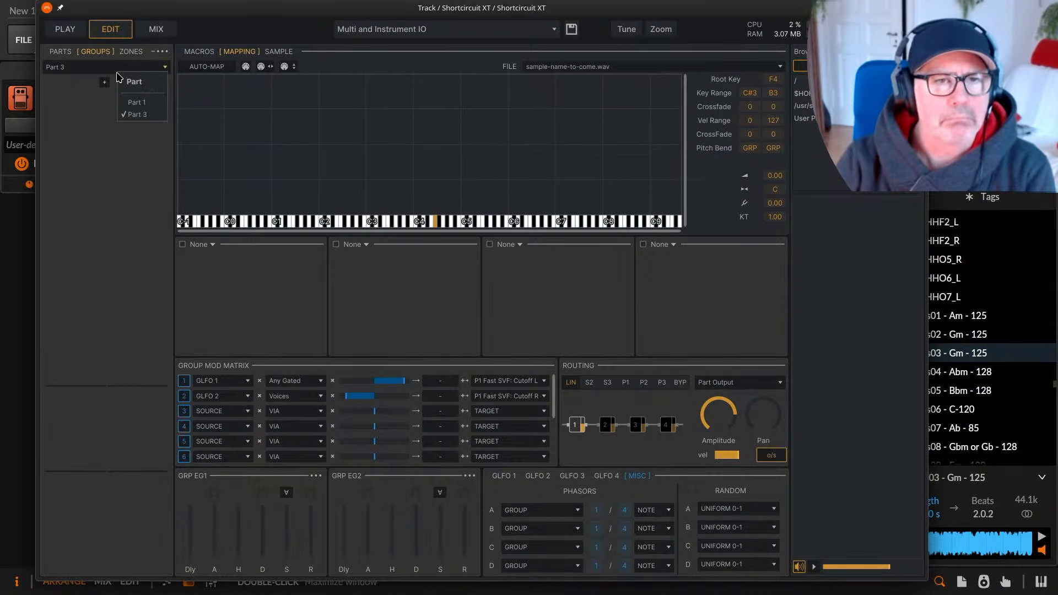
pyautogui.click(137, 103)
pyautogui.click(105, 145)
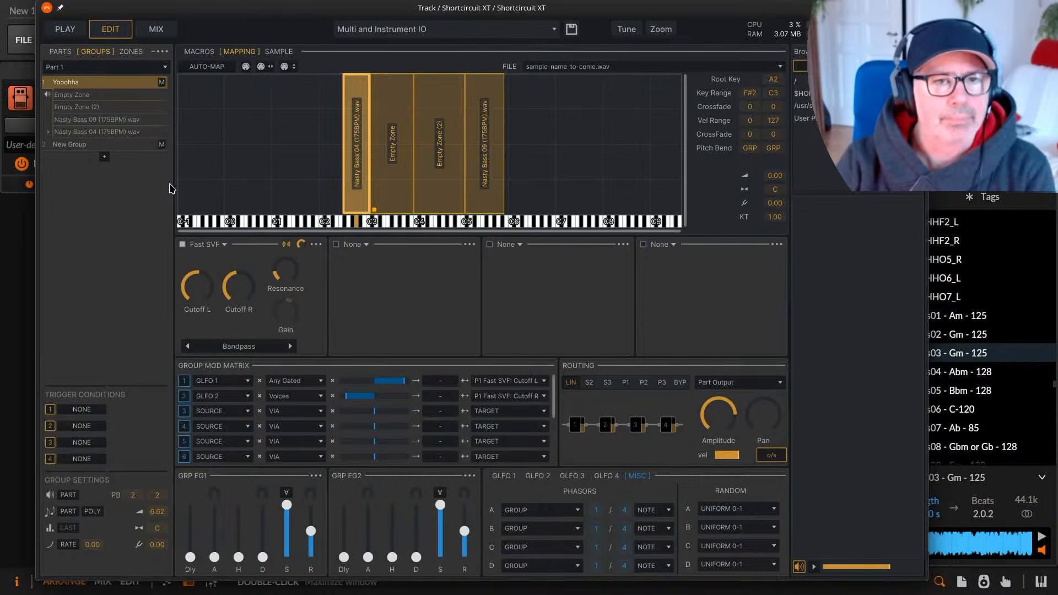
pyautogui.rightClick(121, 76)
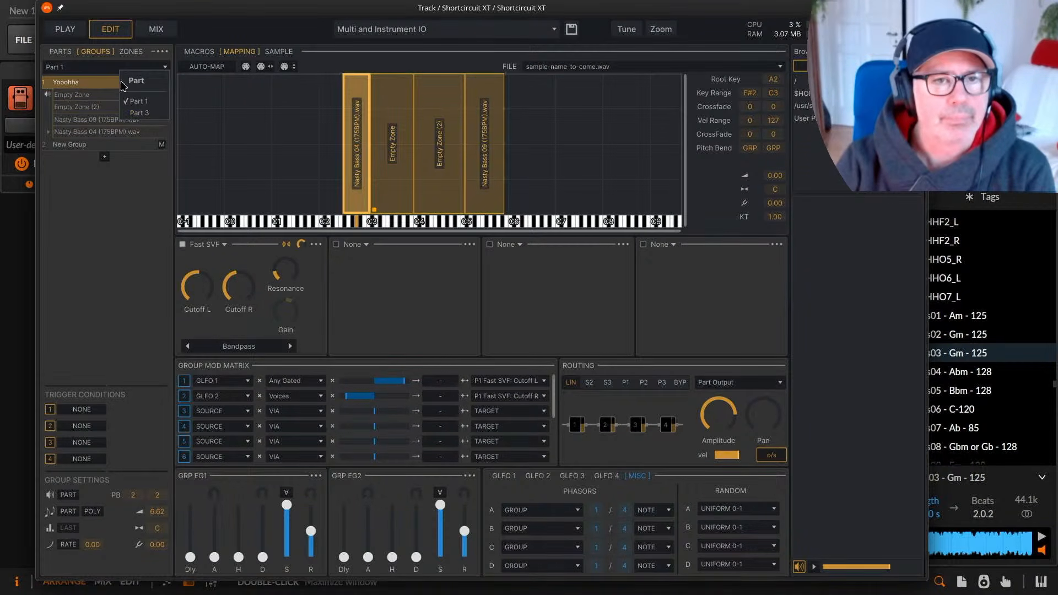
pyautogui.click(124, 208)
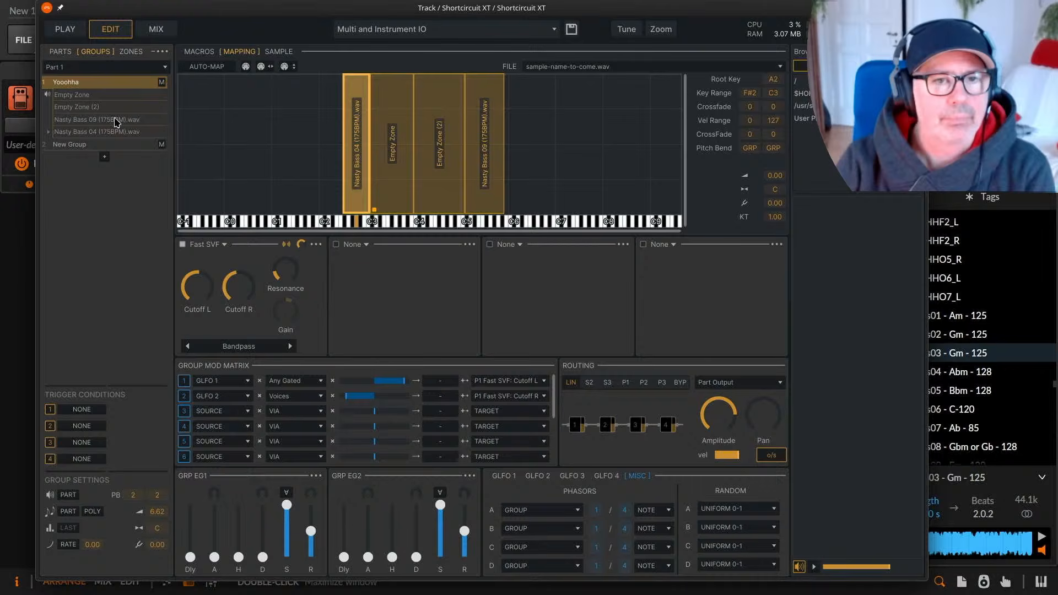
# Compare the processors and modulation of the Yooohha group and the new group, ending on the new group.
pyautogui.click(72, 145)
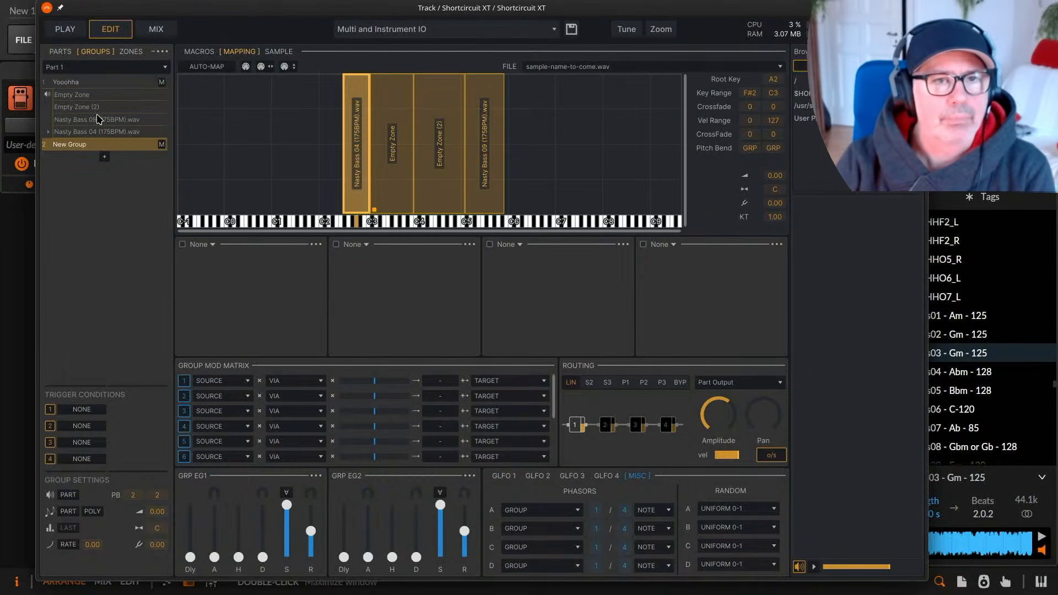
pyautogui.click(73, 84)
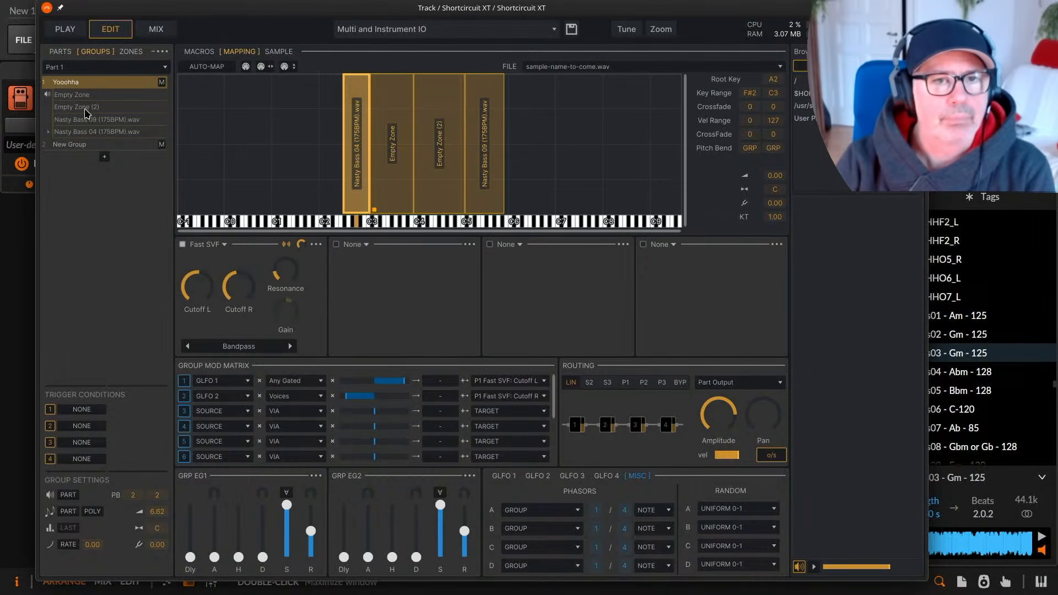
pyautogui.click(81, 145)
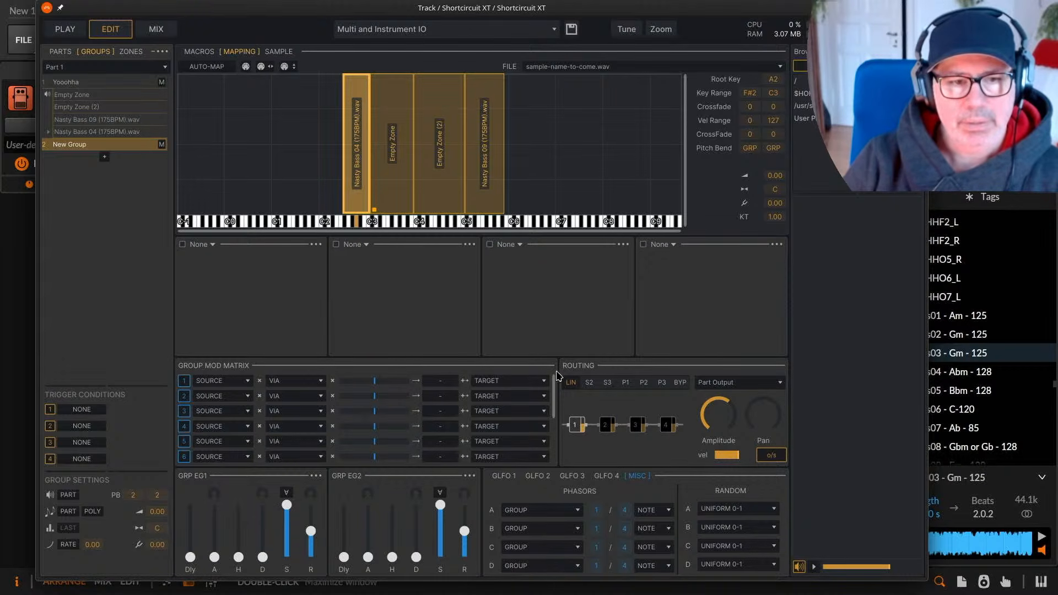
# Examine the trigger modes for the new group's first trigger condition and try its group output setting.
pyautogui.click(81, 408)
pyautogui.moveTo(88, 402)
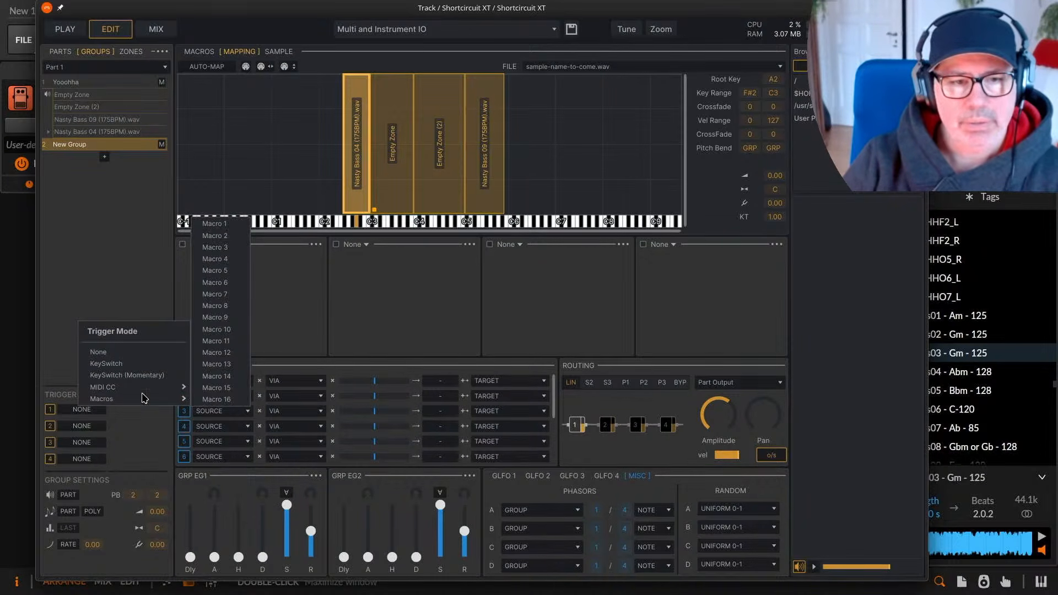
pyautogui.click(99, 299)
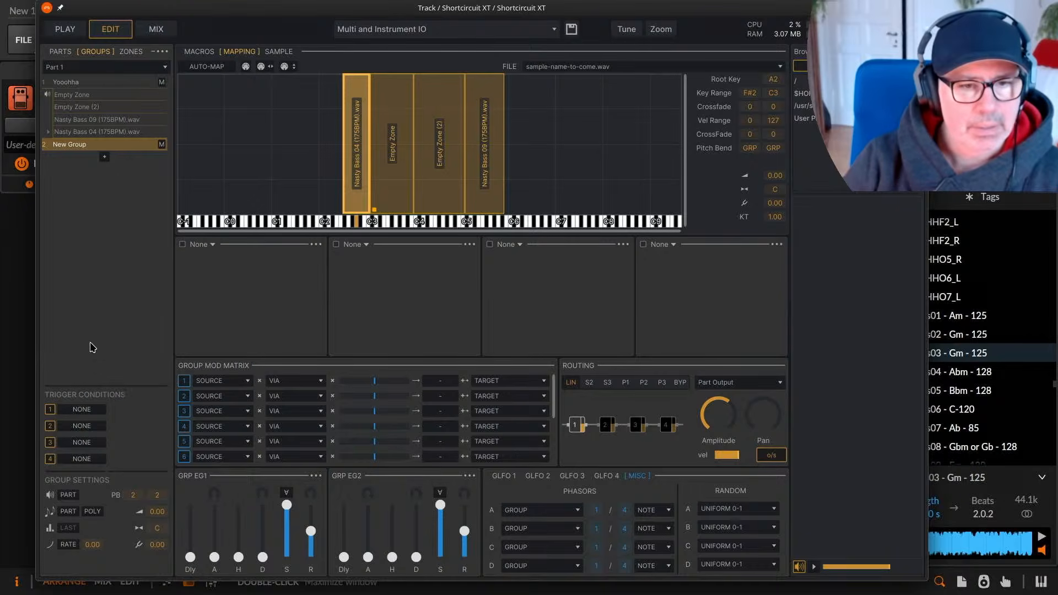
pyautogui.click(87, 413)
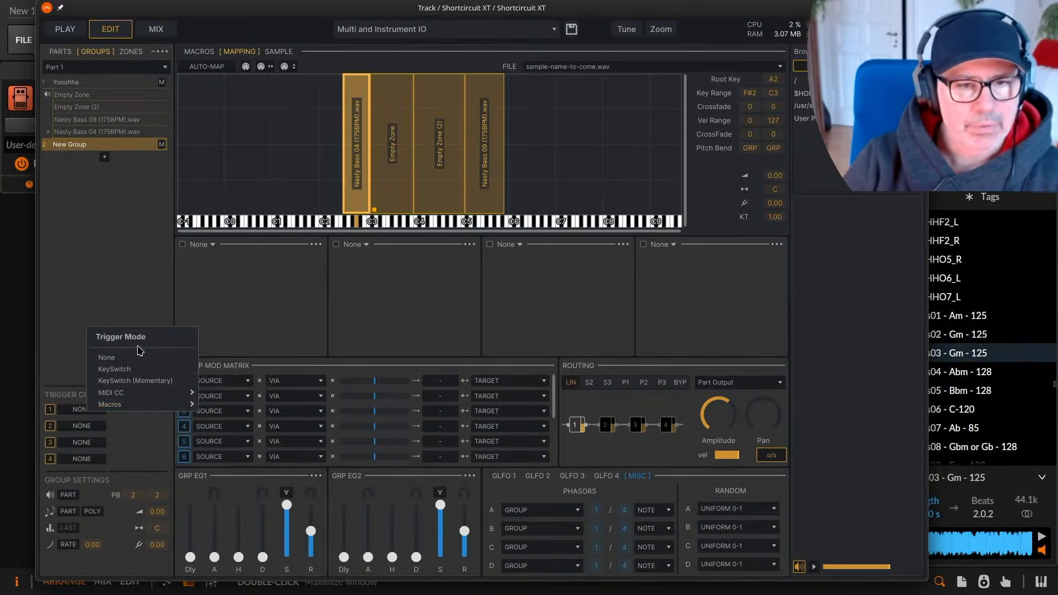
pyautogui.click(138, 257)
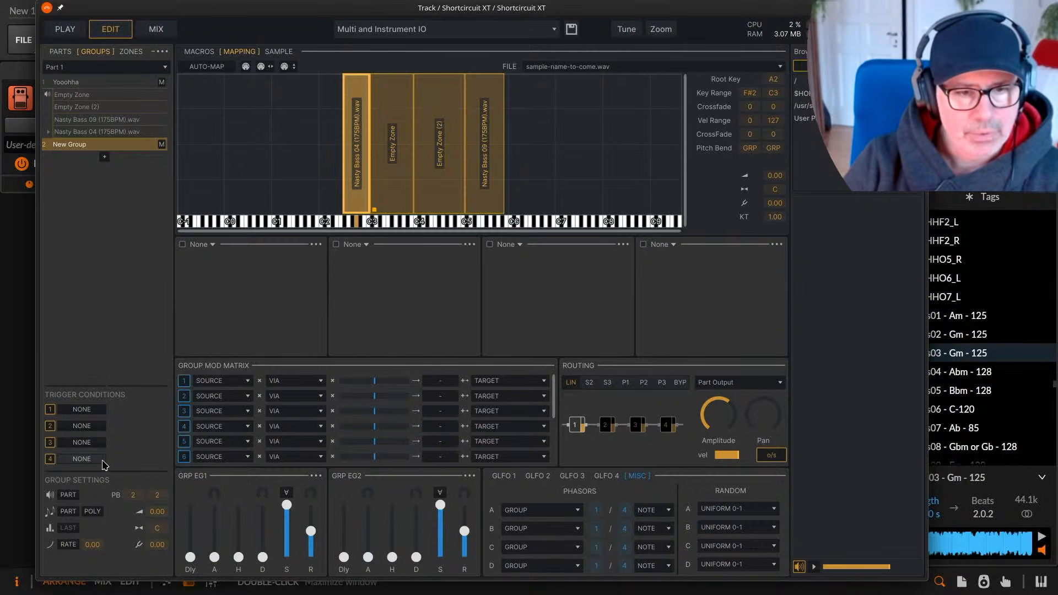
pyautogui.click(74, 496)
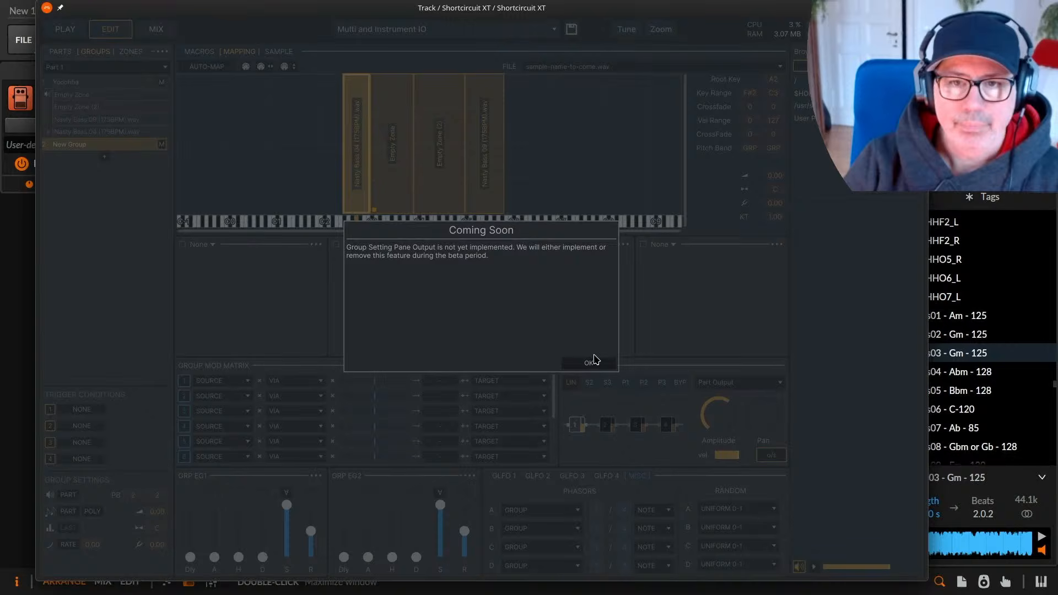
pyautogui.click(593, 361)
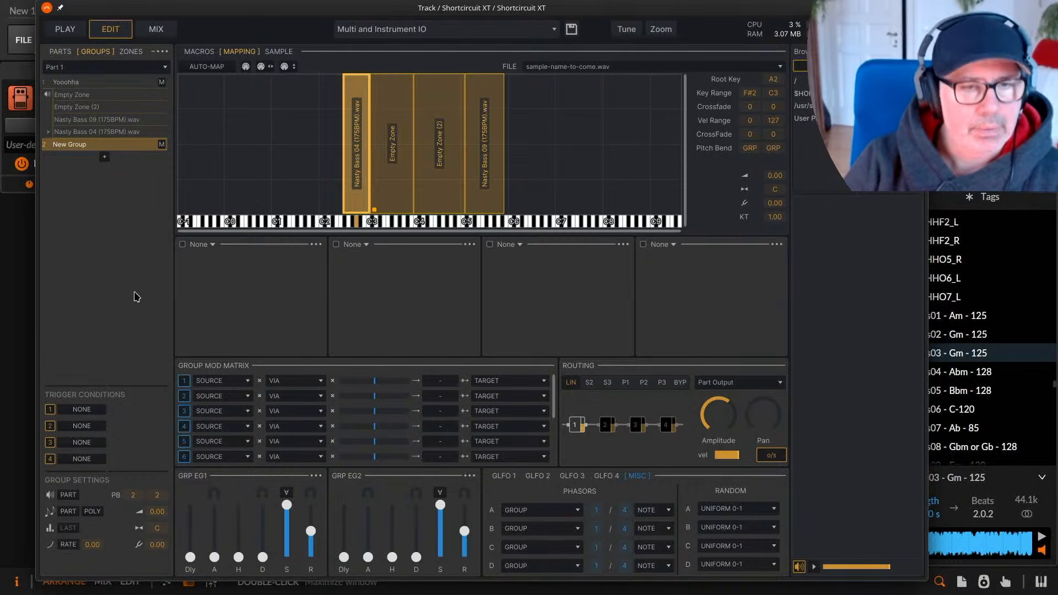
# Compare Part 1's group and zone views, then select all four zones of the Yooohha group.
pyautogui.click(130, 52)
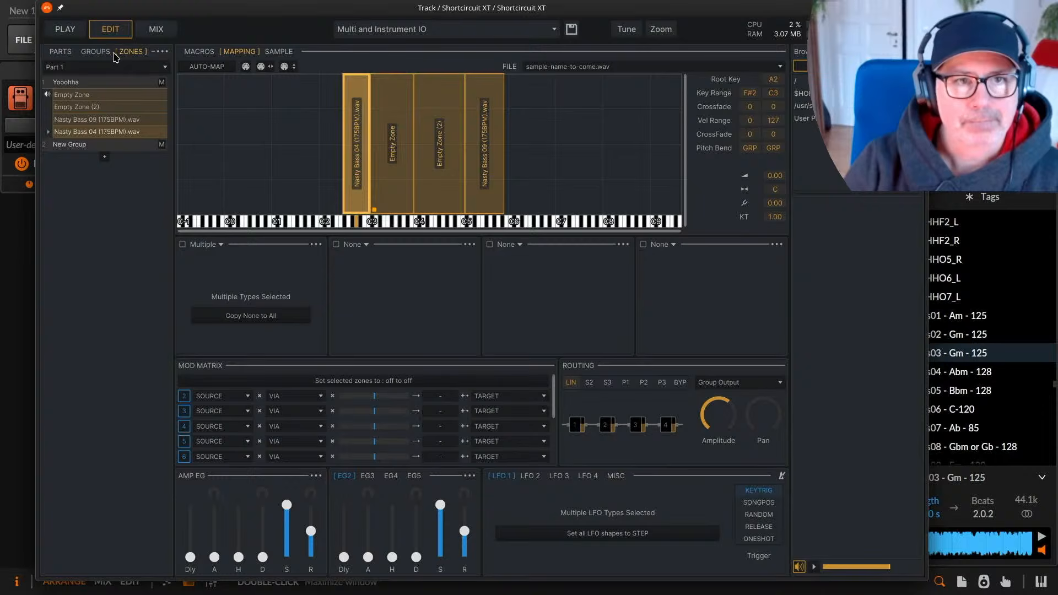
pyautogui.click(100, 53)
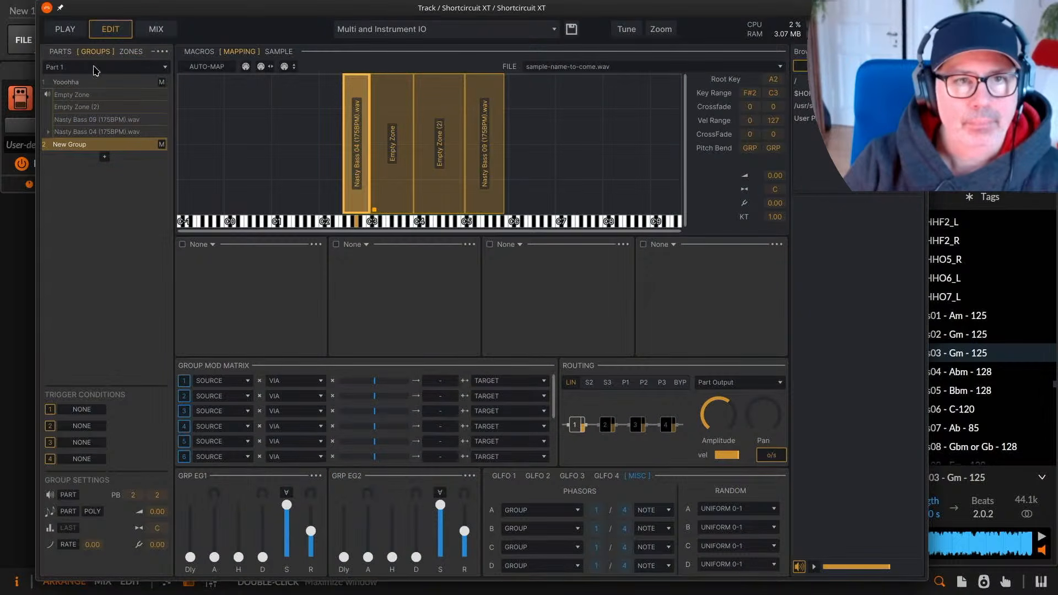
pyautogui.click(128, 53)
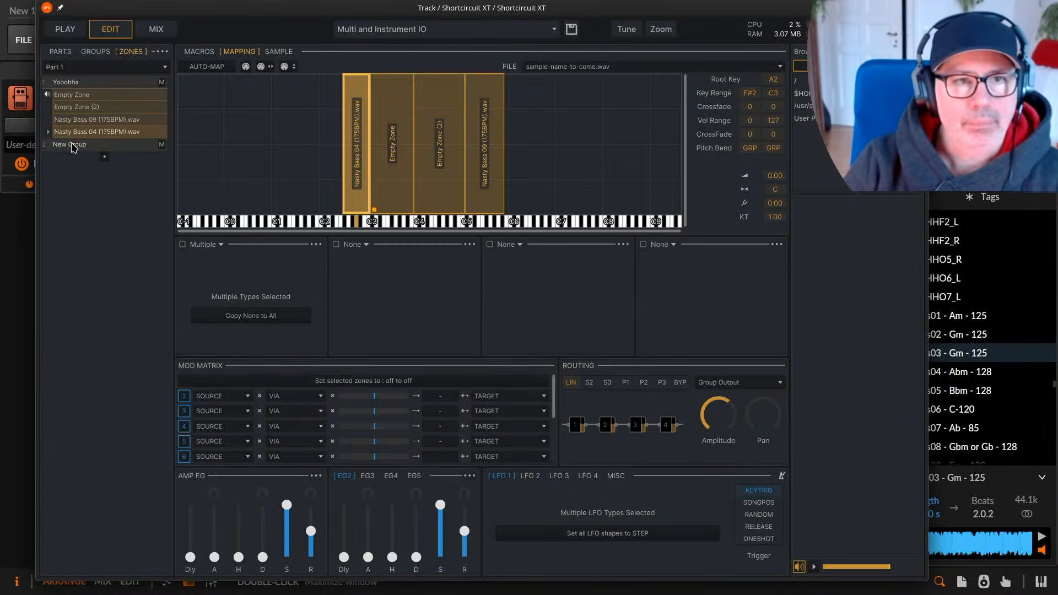
pyautogui.click(73, 122)
pyautogui.click(71, 92)
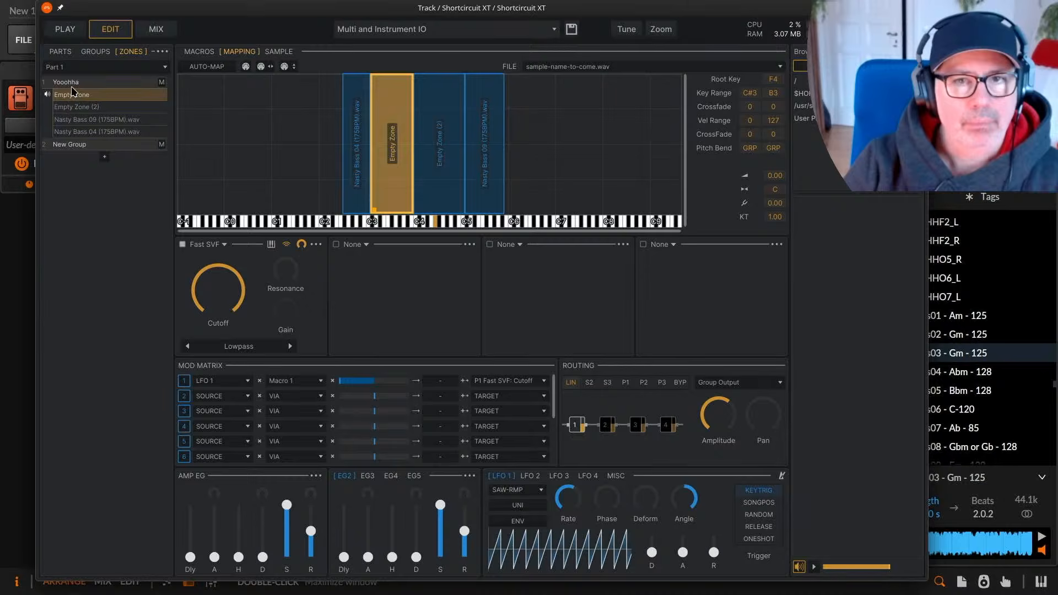
pyautogui.hotkey('ctrl', 'a')
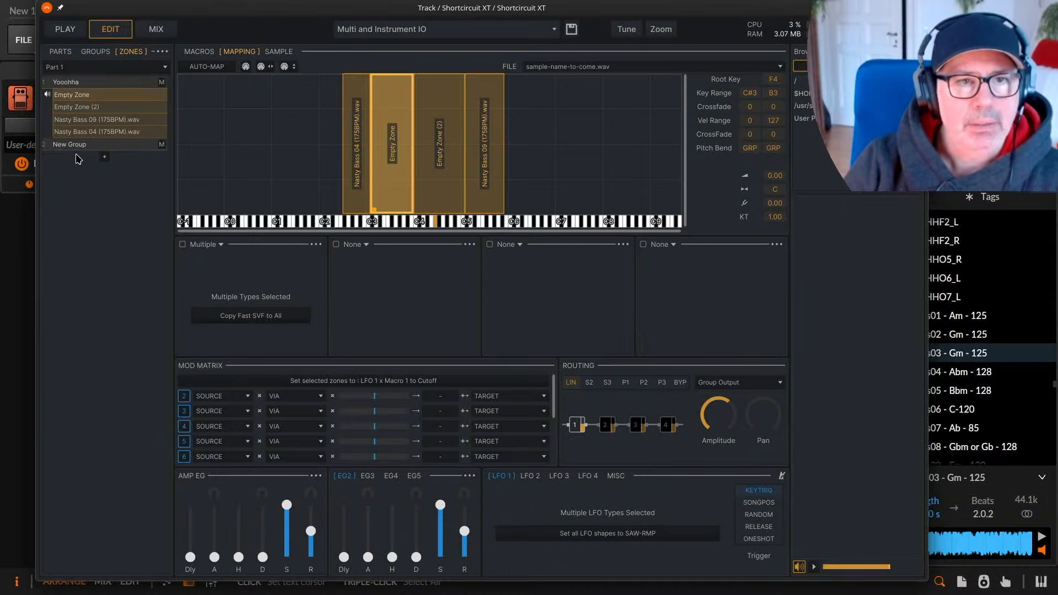
# Set the upper velocity limit of the C#3–B3 Empty Zone to 32 and inspect the zone and mapping-area options.
pyautogui.moveTo(387, 75); pyautogui.dragTo(390, 165)
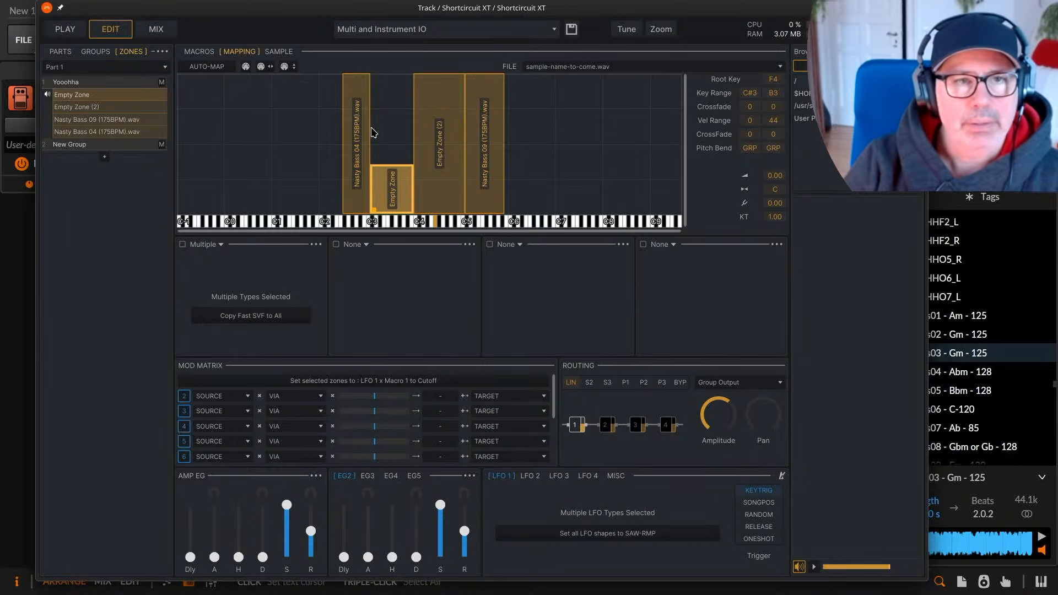
pyautogui.moveTo(394, 166); pyautogui.dragTo(387, 193)
pyautogui.rightClick(387, 193)
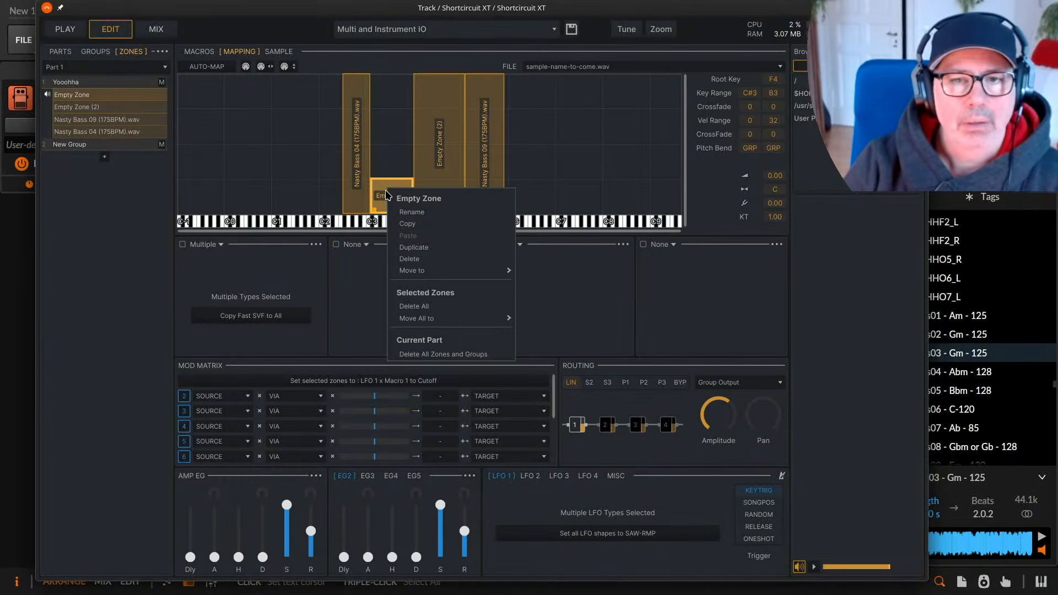
pyautogui.click(387, 157)
pyautogui.rightClick(382, 152)
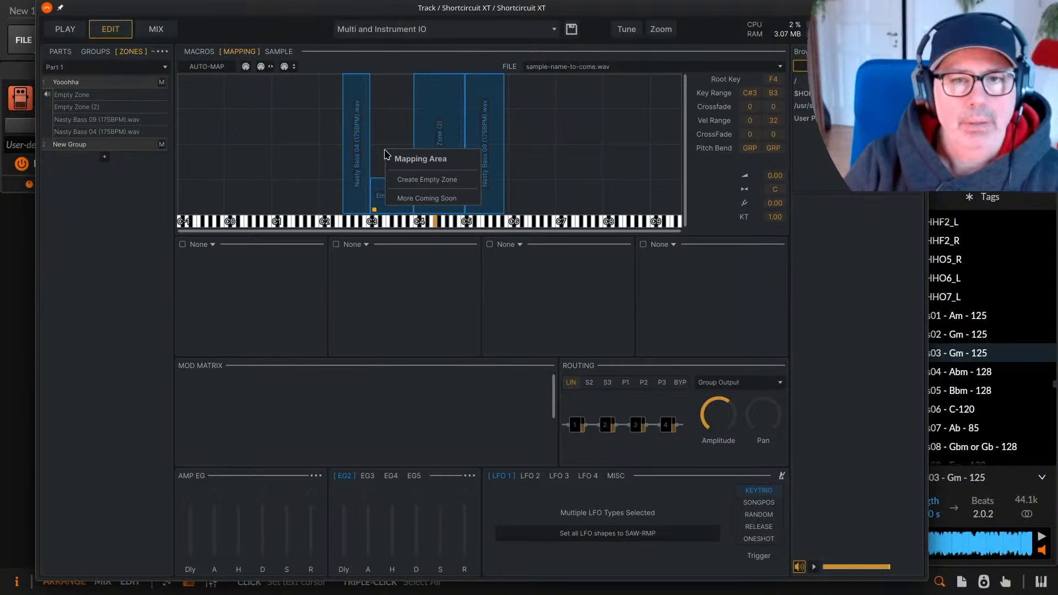
pyautogui.click(400, 202)
pyautogui.click(401, 202)
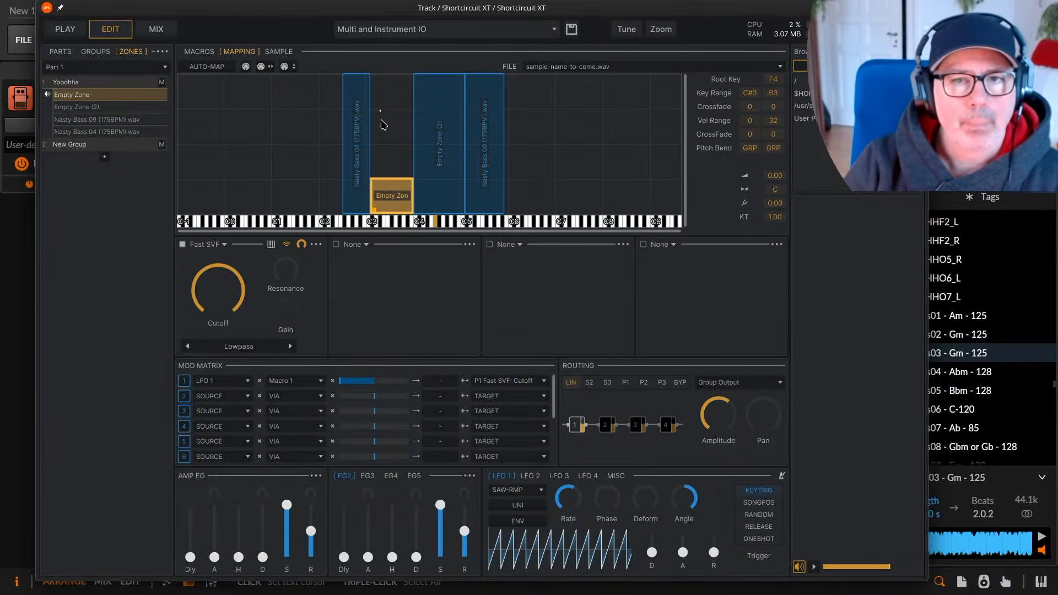
# Try to rename the C#3–B3 Empty Zone from the mapping area.
pyautogui.click(400, 164)
pyautogui.click(401, 208)
pyautogui.rightClick(401, 207)
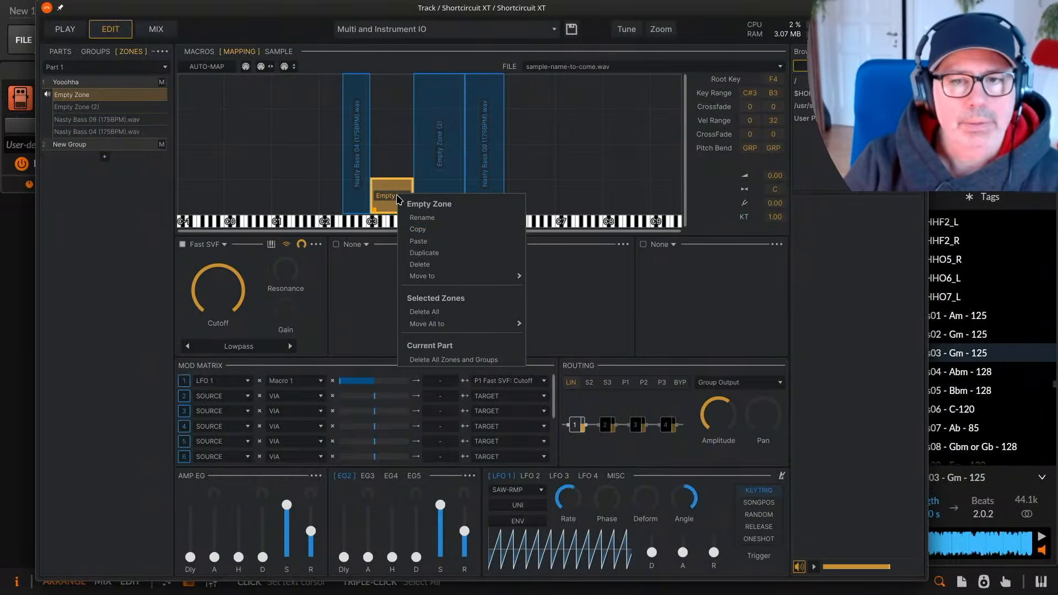
pyautogui.click(432, 217)
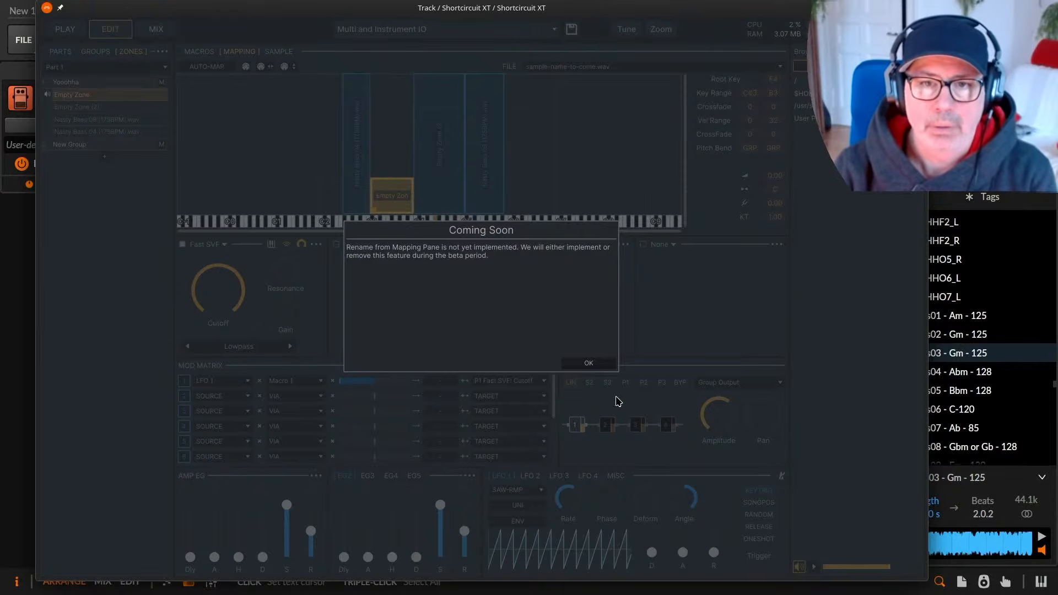
pyautogui.click(589, 362)
# Copy the C#3–B3 Empty Zone and paste it after creating another empty zone over B5–G9.
pyautogui.rightClick(393, 199)
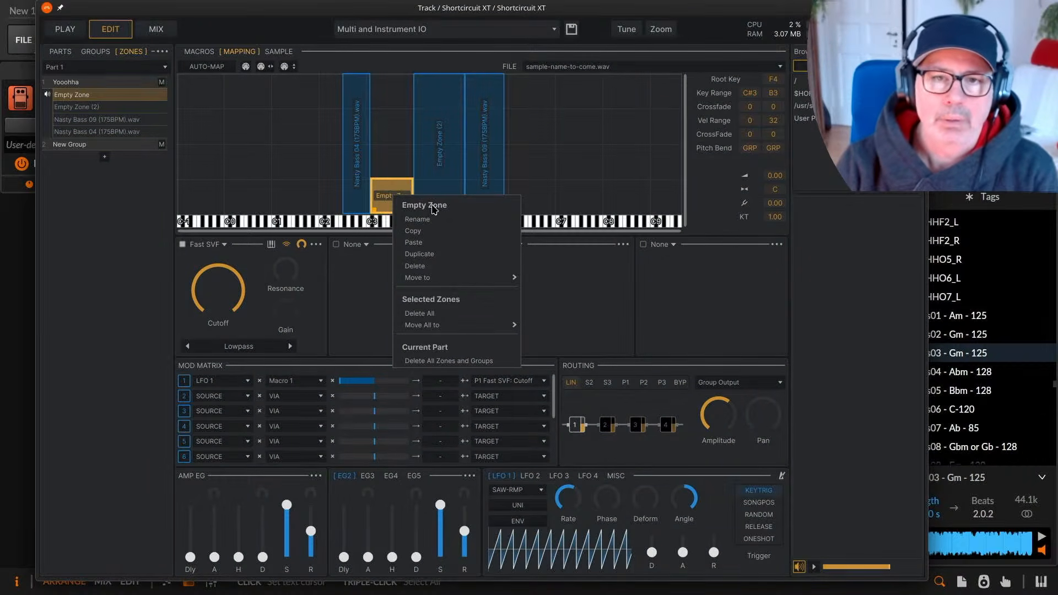
pyautogui.click(440, 236)
pyautogui.click(567, 194)
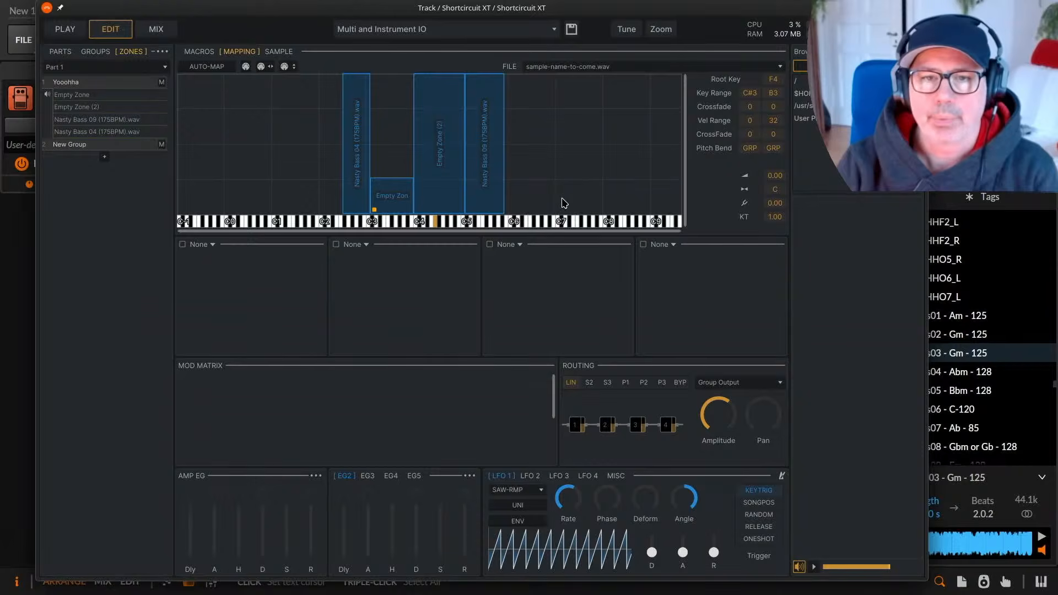
pyautogui.rightClick(564, 202)
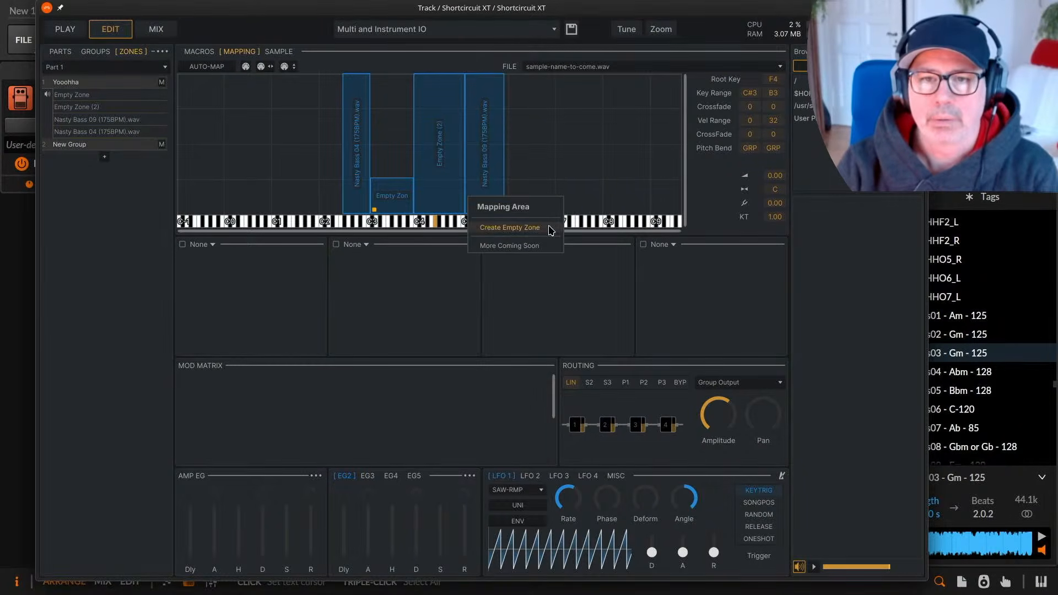
pyautogui.click(549, 231)
pyautogui.rightClick(579, 176)
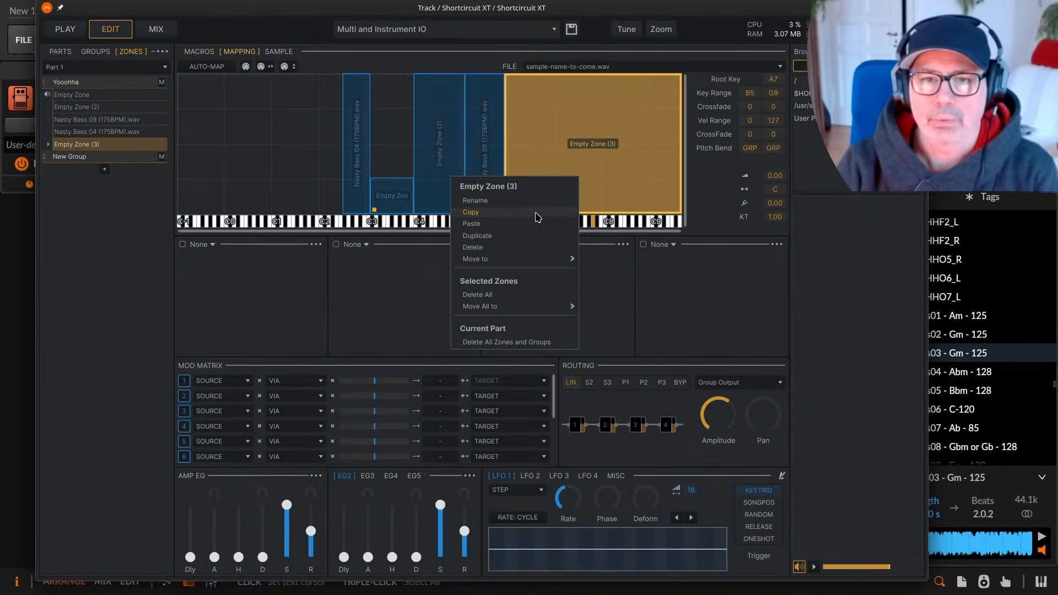
pyautogui.click(533, 235)
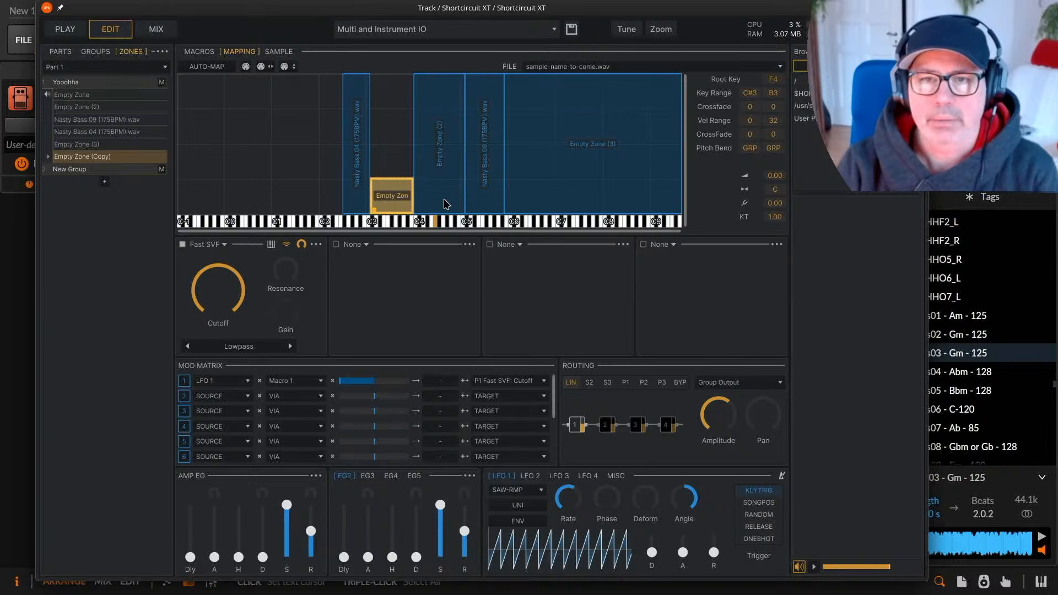
# Delete the pasted Empty Zone (Copy), the original C#3–B3 Empty Zone and the B5–G9 Empty Zone (3).
pyautogui.click(549, 183)
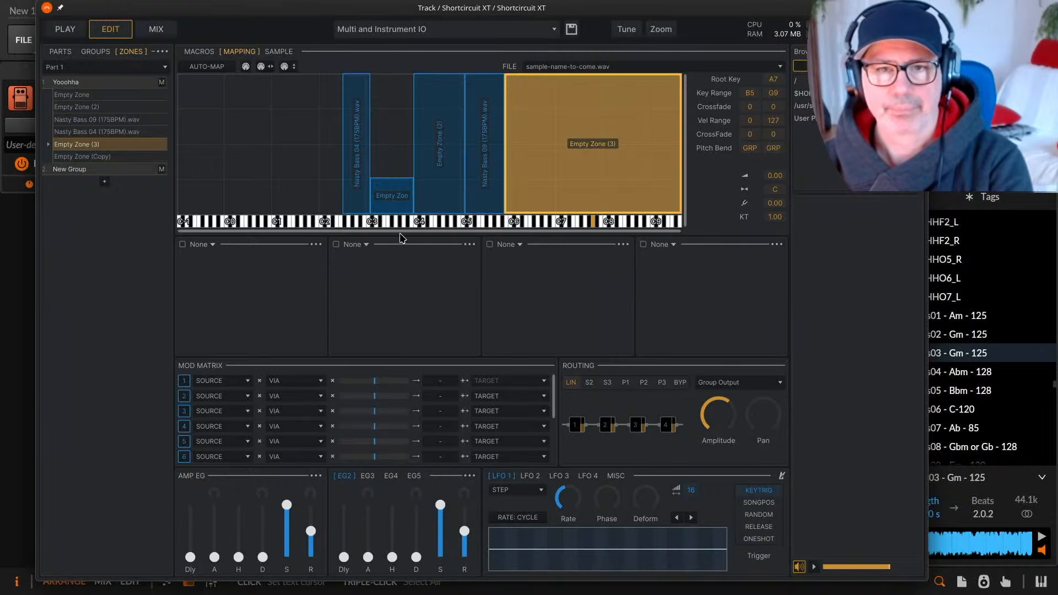
pyautogui.click(396, 204)
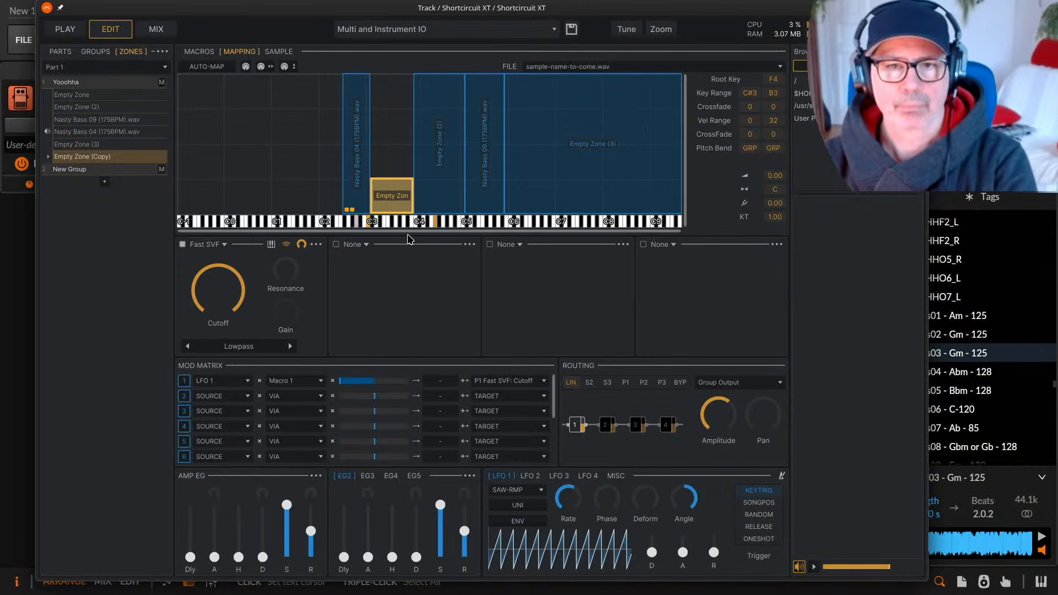
pyautogui.rightClick(399, 202)
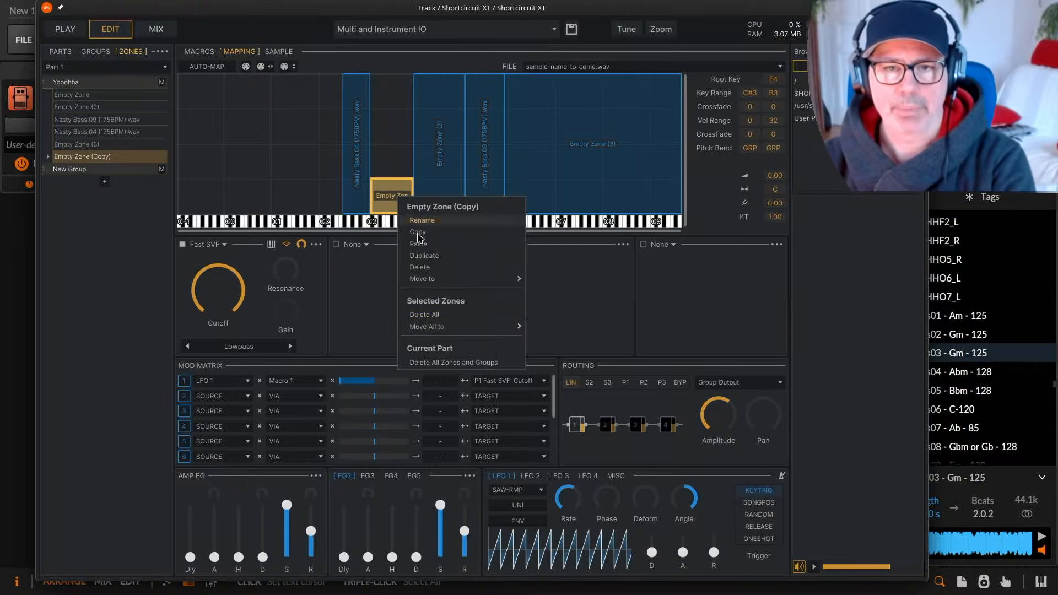
pyautogui.click(483, 309)
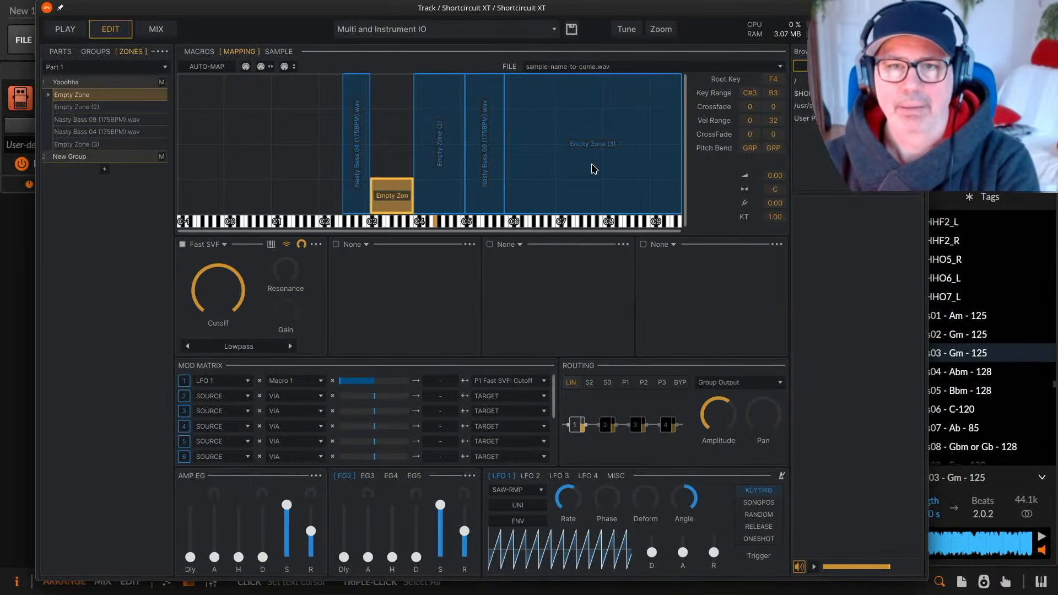
pyautogui.rightClick(395, 196)
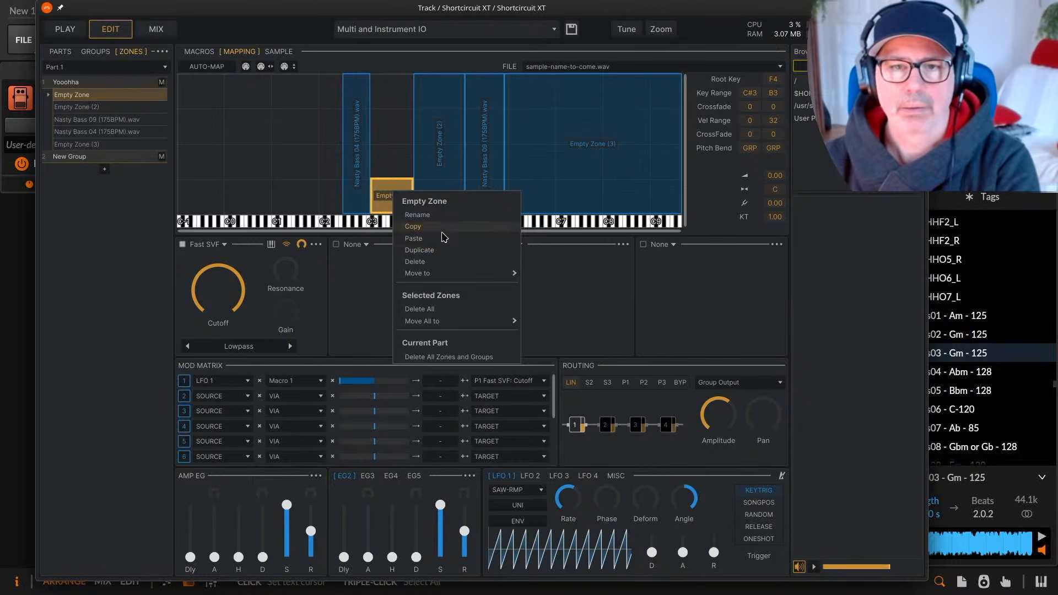
pyautogui.click(446, 261)
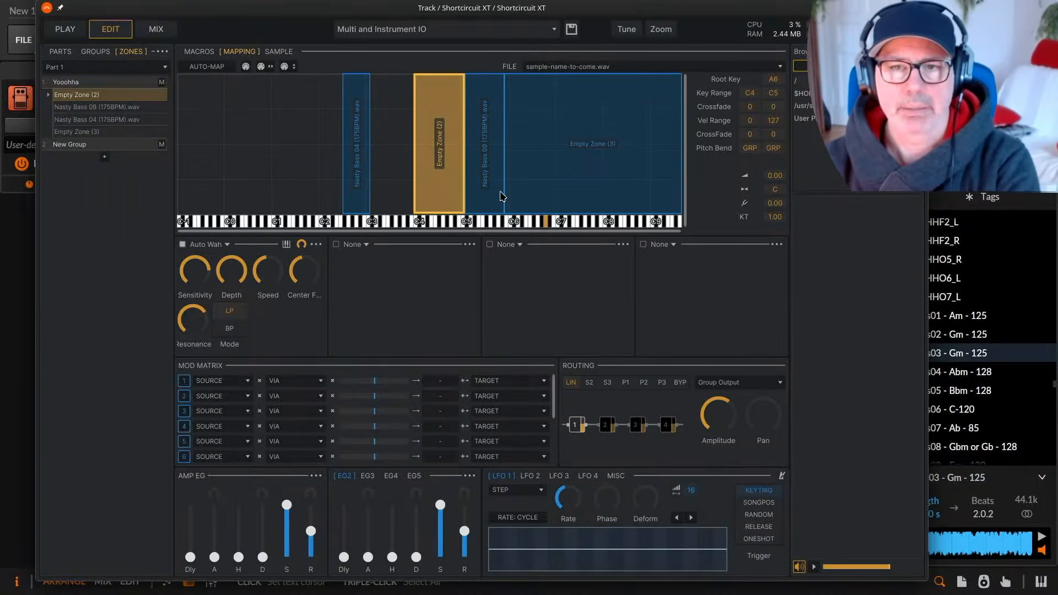
pyautogui.rightClick(578, 175)
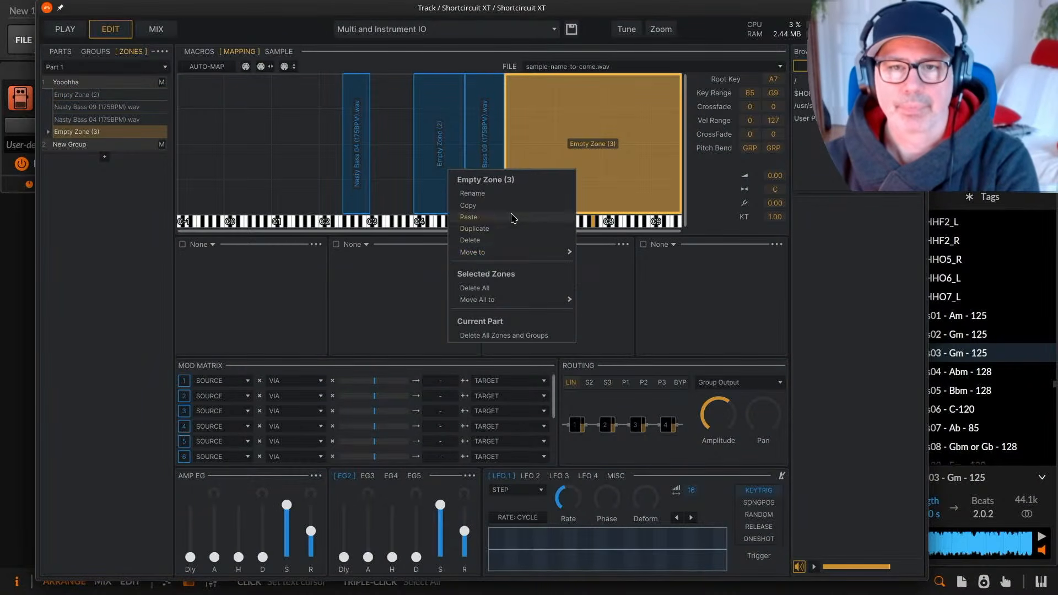
pyautogui.click(500, 240)
pyautogui.click(390, 147)
pyautogui.rightClick(389, 146)
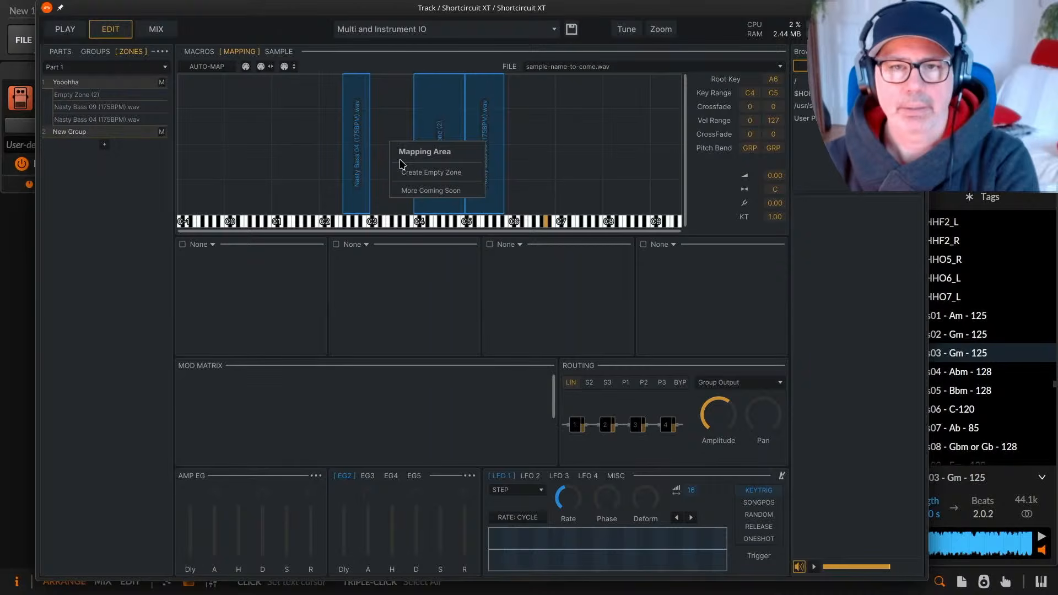
pyautogui.click(838, 245)
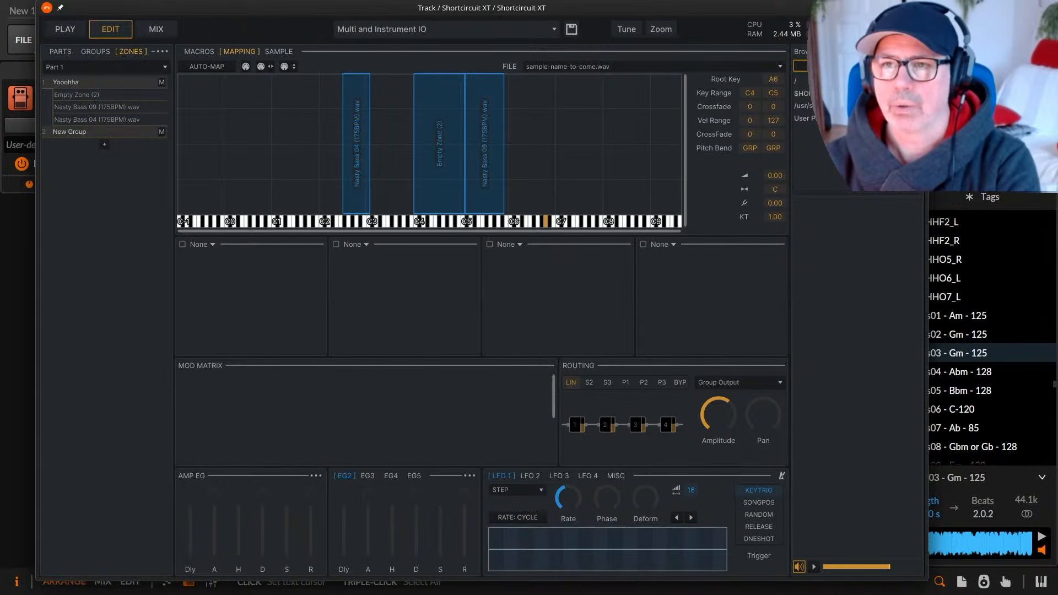
# Browse from the home directory into Samples and add the Samplepacks folder to the browser locations.
pyautogui.click(824, 93)
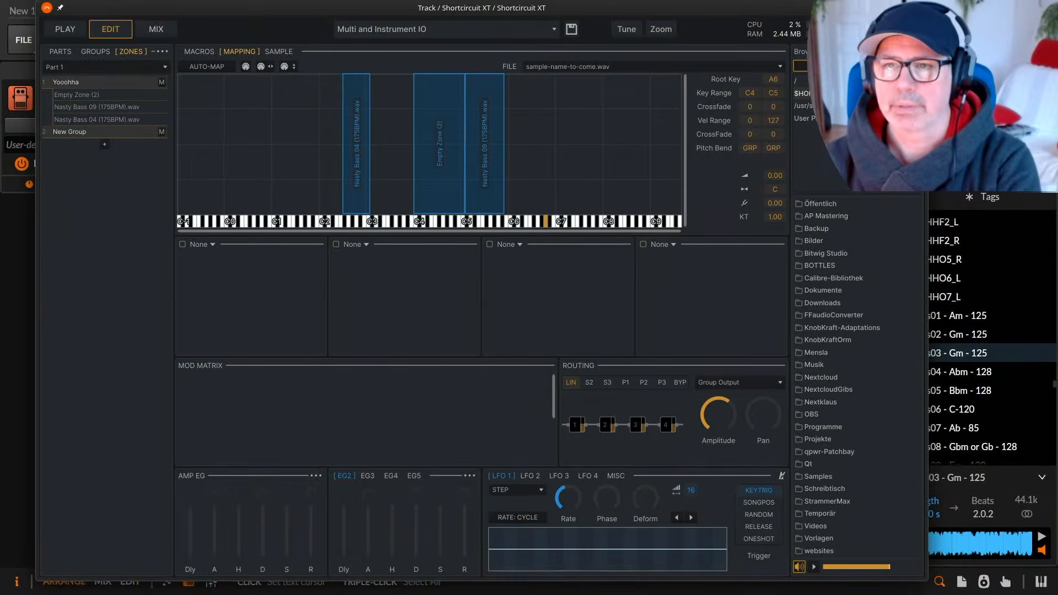
pyautogui.click(847, 478)
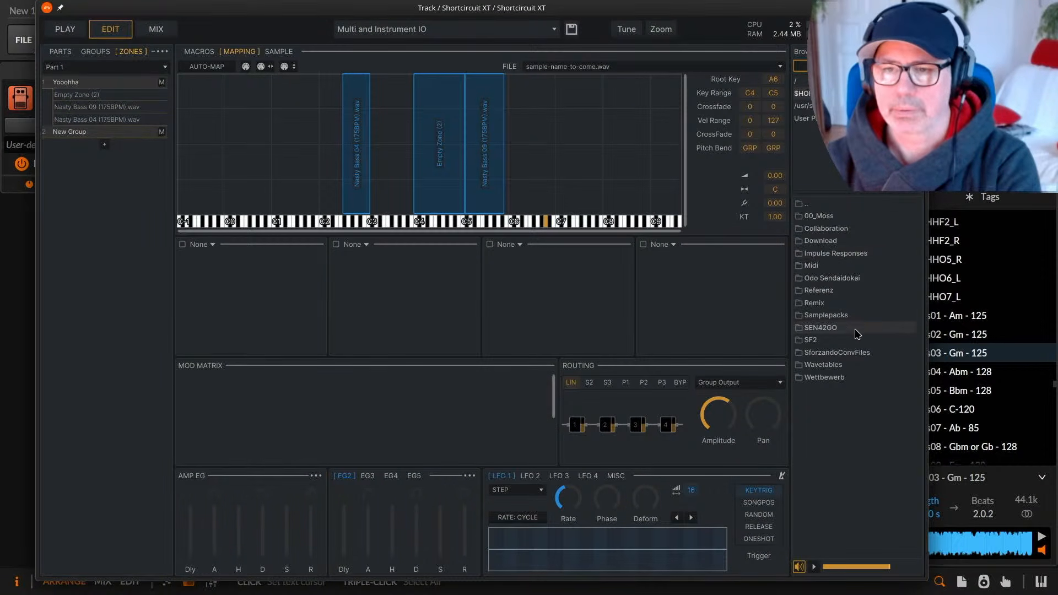
pyautogui.click(861, 315)
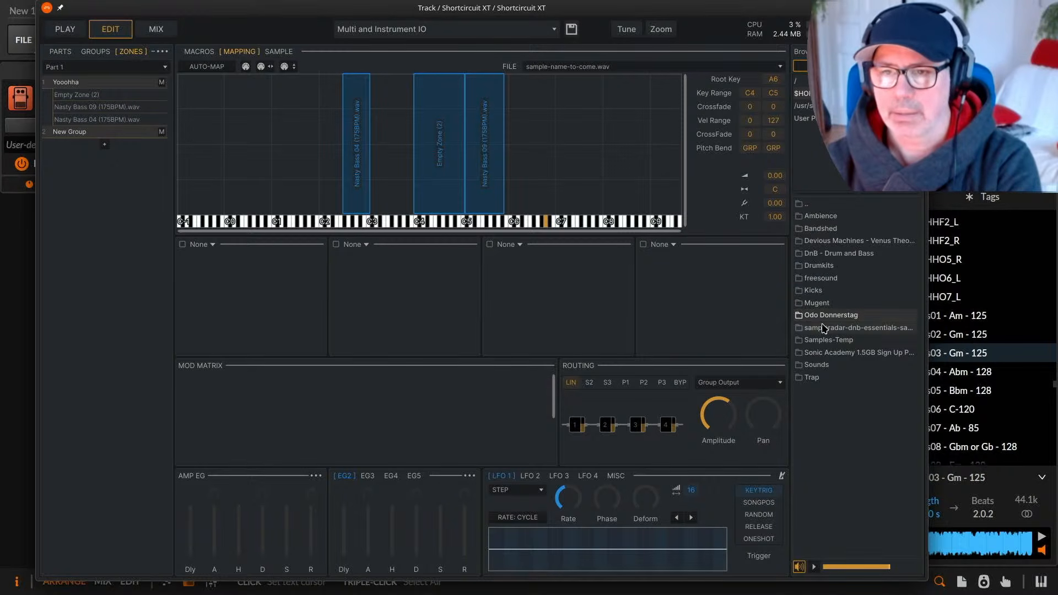
pyautogui.rightClick(824, 204)
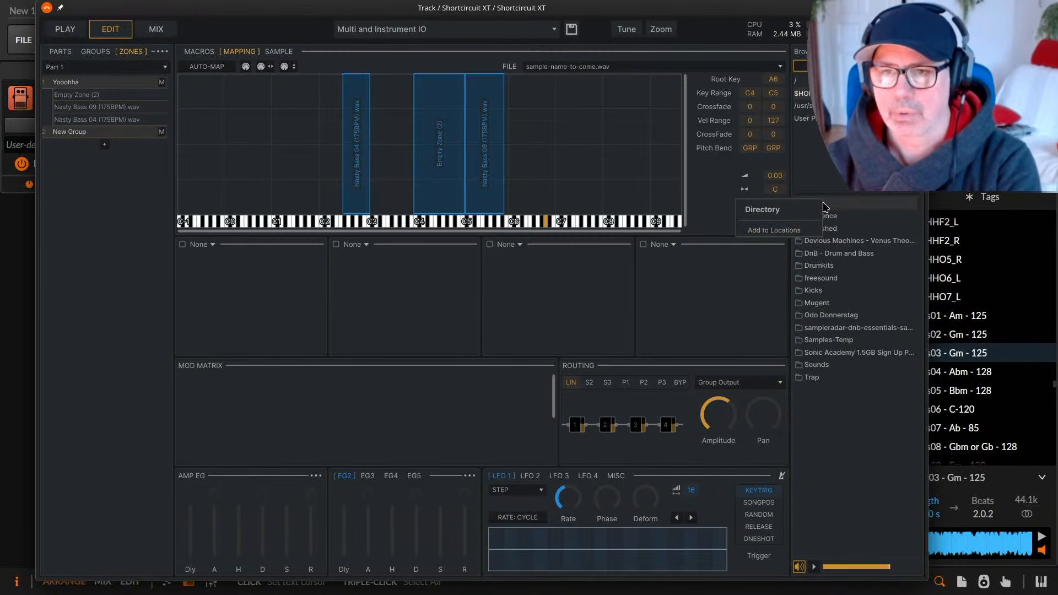
pyautogui.click(829, 483)
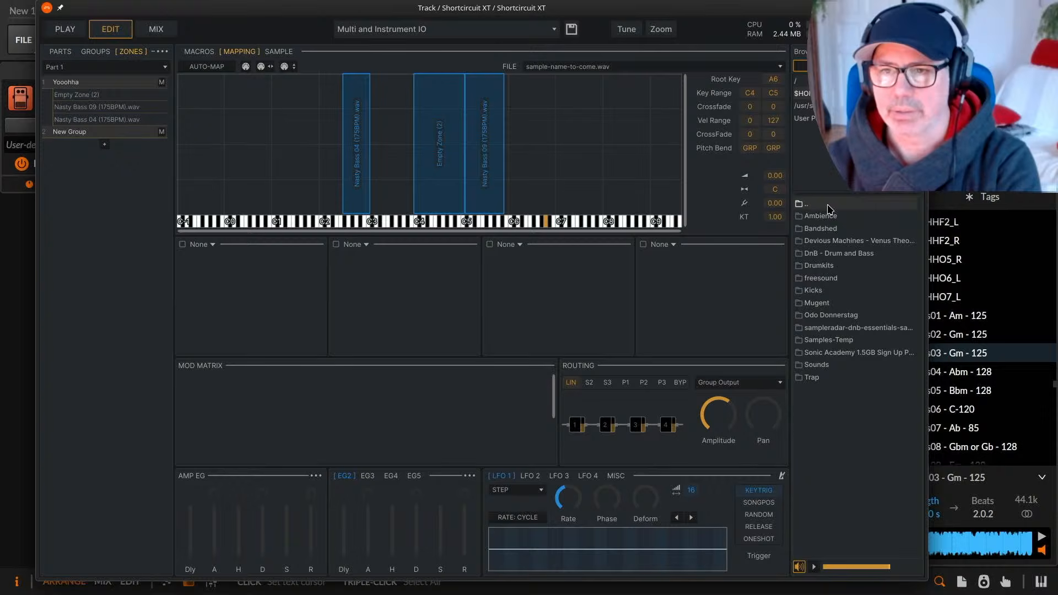
pyautogui.doubleClick(817, 204)
pyautogui.rightClick(822, 318)
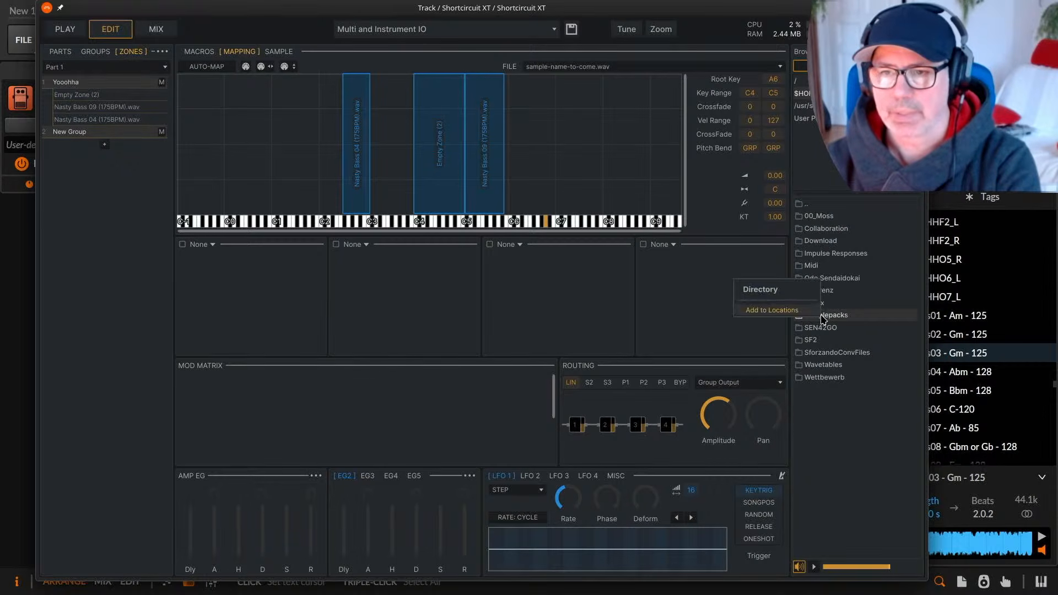
pyautogui.click(772, 310)
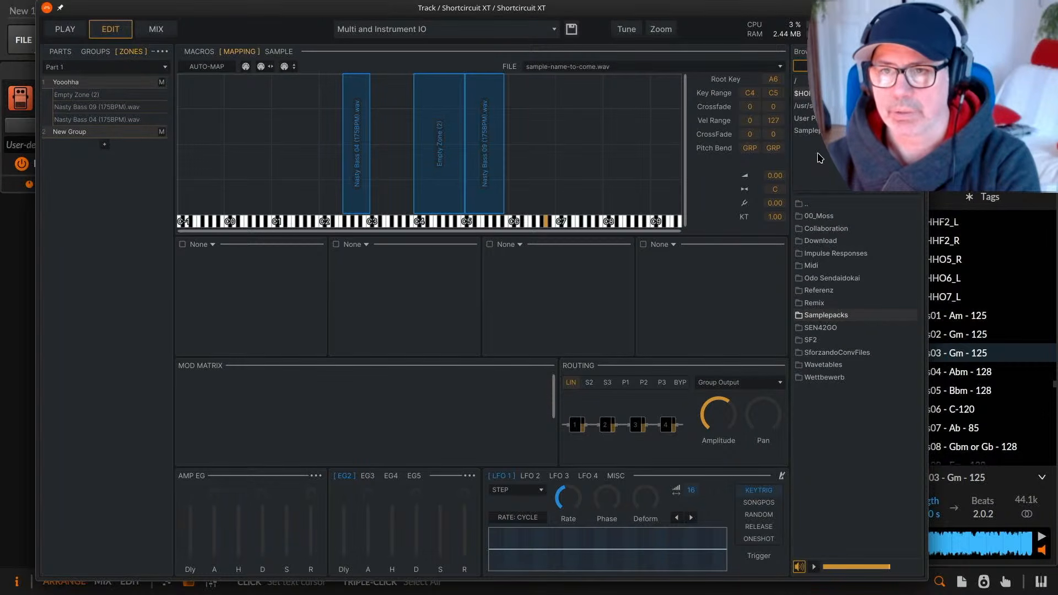
# Open the new Samplepacks location and enter its Sounds folder.
pyautogui.click(826, 131)
pyautogui.click(857, 66)
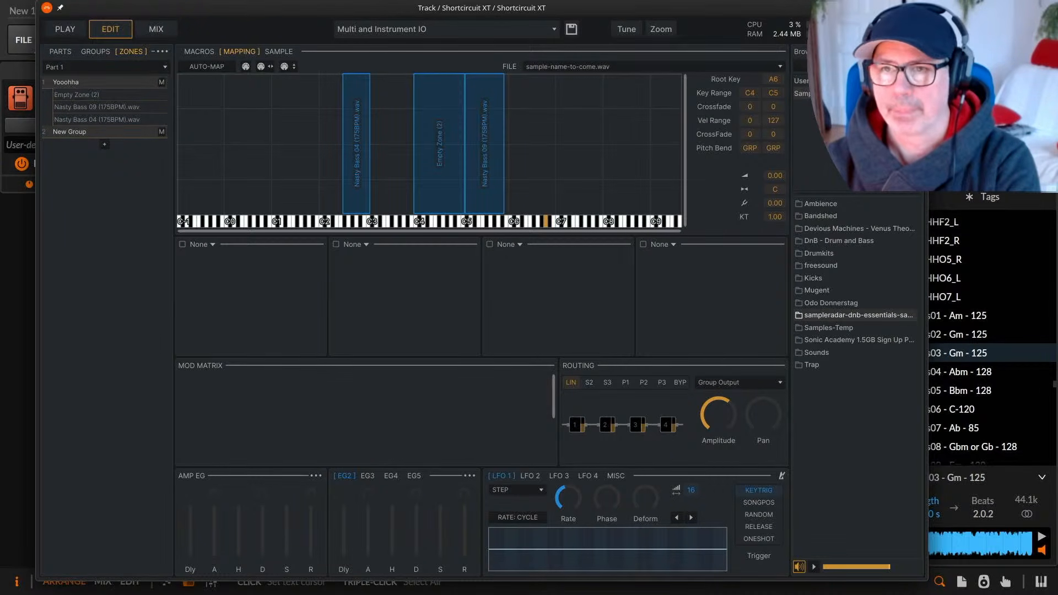
pyautogui.rightClick(802, 93)
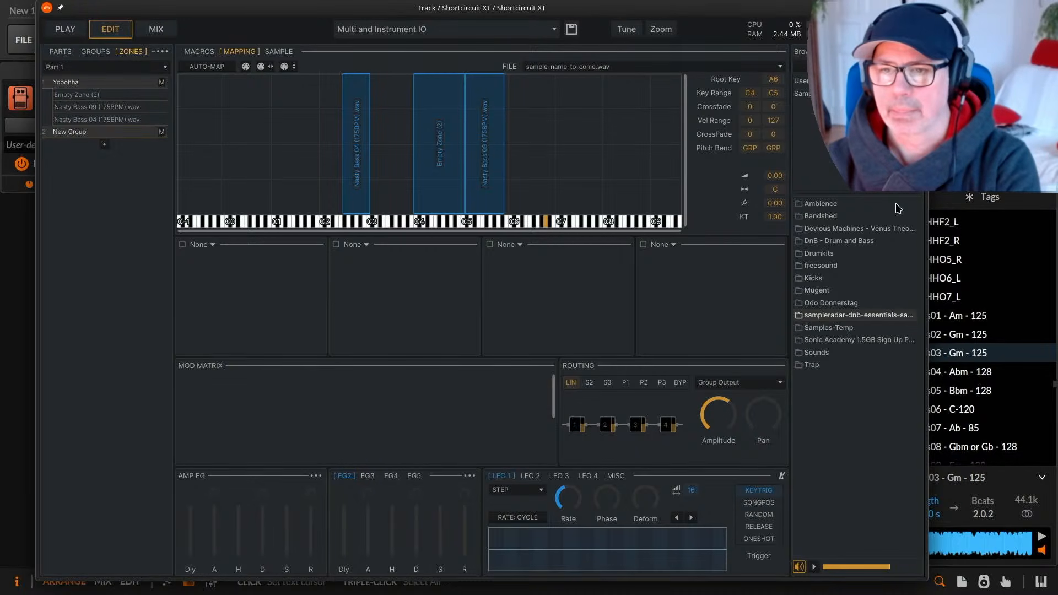
pyautogui.rightClick(822, 316)
pyautogui.click(872, 272)
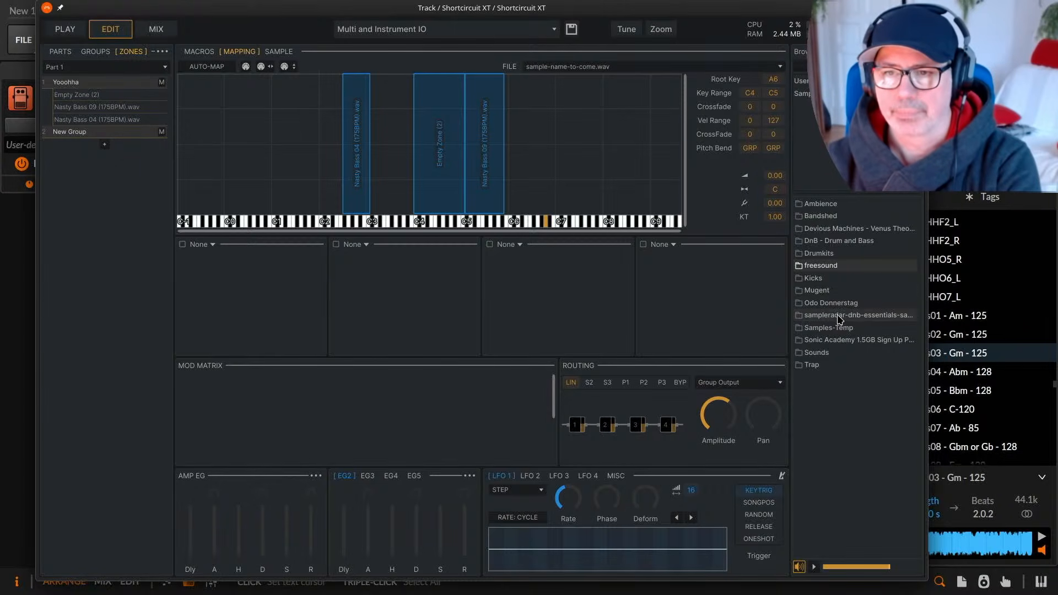
pyautogui.doubleClick(818, 353)
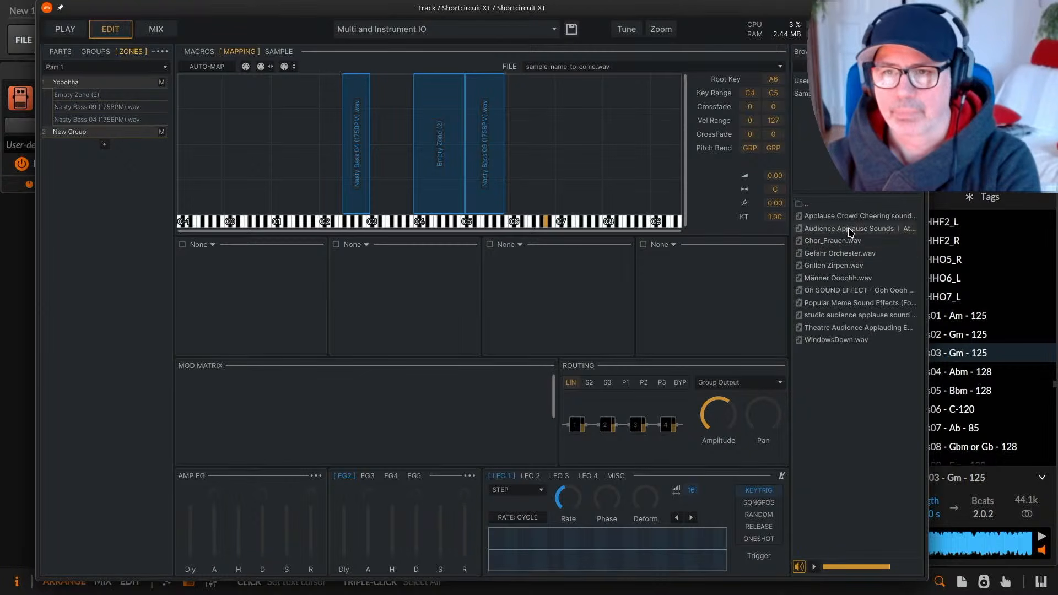
# Map Chor_Frauen.wav to C#3–B3 at velocities 0–28 and stack Gefahr Orchester.wav above it at velocities 29–67.
pyautogui.moveTo(841, 246); pyautogui.dragTo(392, 186)
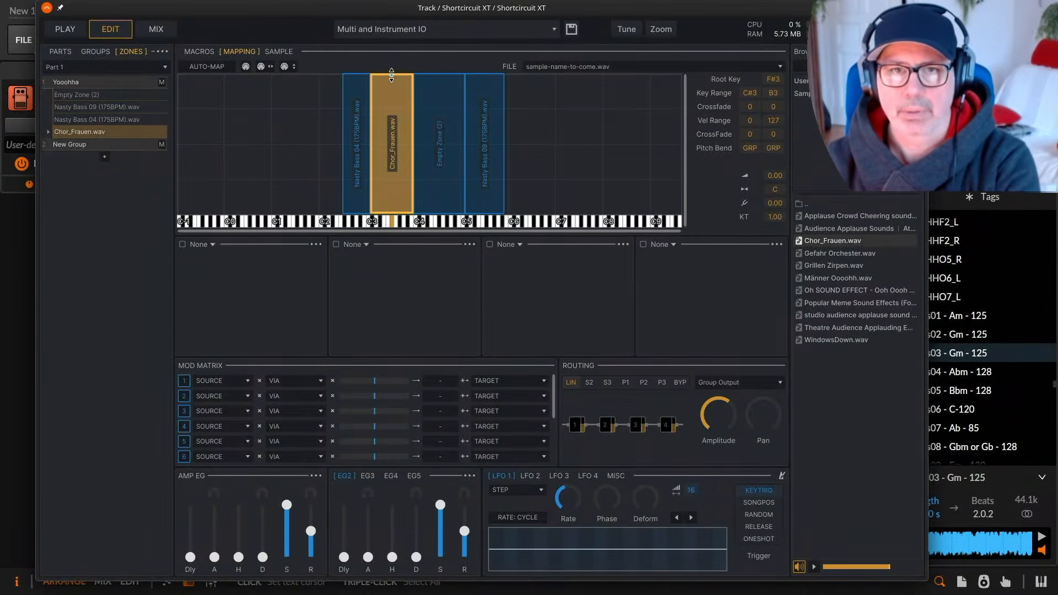
pyautogui.moveTo(392, 92); pyautogui.dragTo(392, 183)
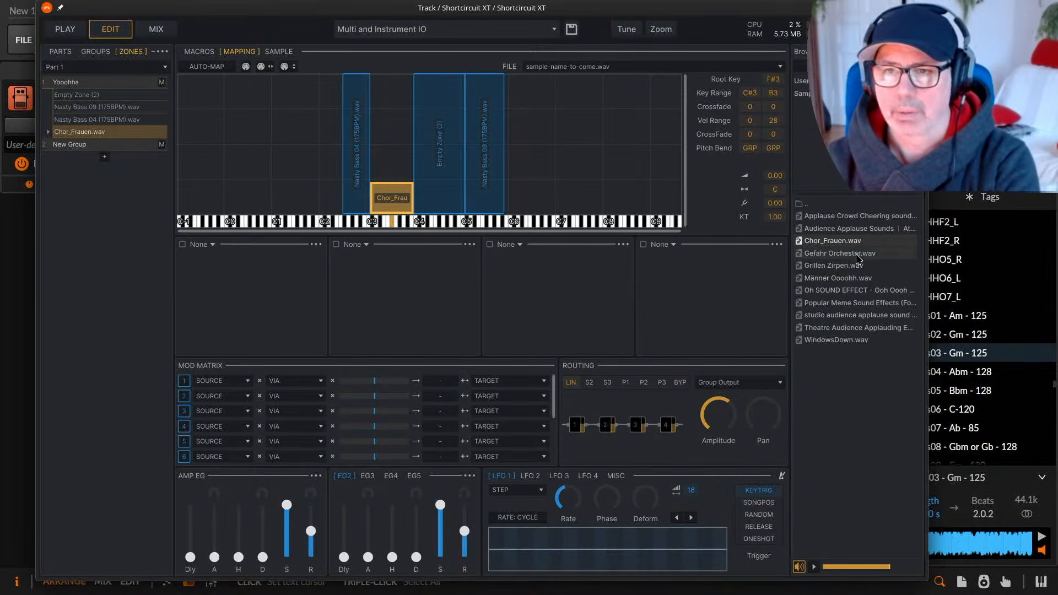
pyautogui.moveTo(852, 257); pyautogui.dragTo(394, 181)
pyautogui.moveTo(391, 86); pyautogui.dragTo(392, 140)
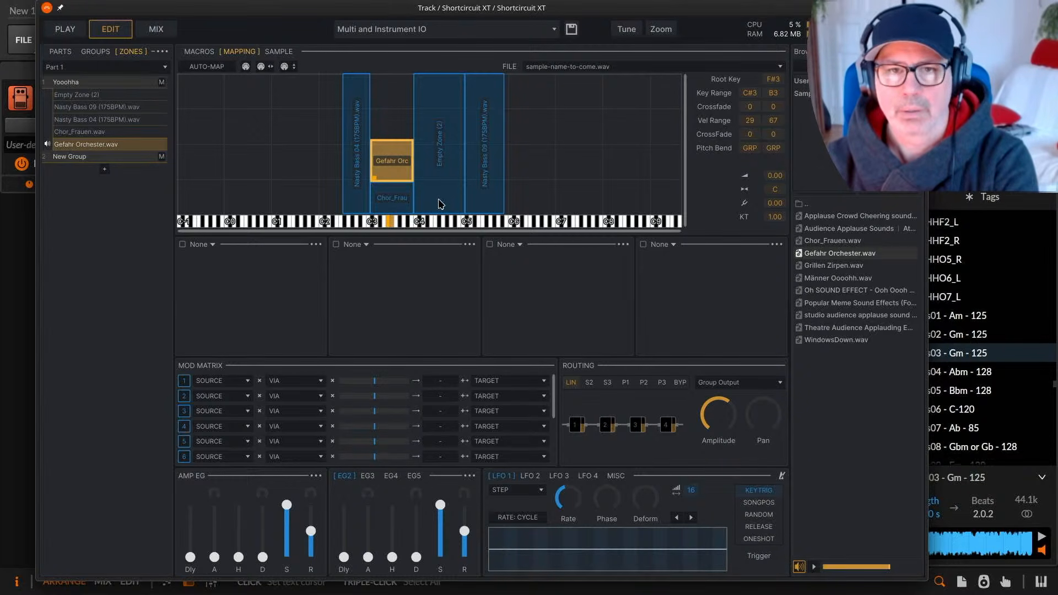
# Add Männer Oooohh.wav to the C#3–B3 key range as the top velocity layer, covering 67–127.
pyautogui.click(836, 281)
pyautogui.moveTo(839, 281); pyautogui.dragTo(398, 138)
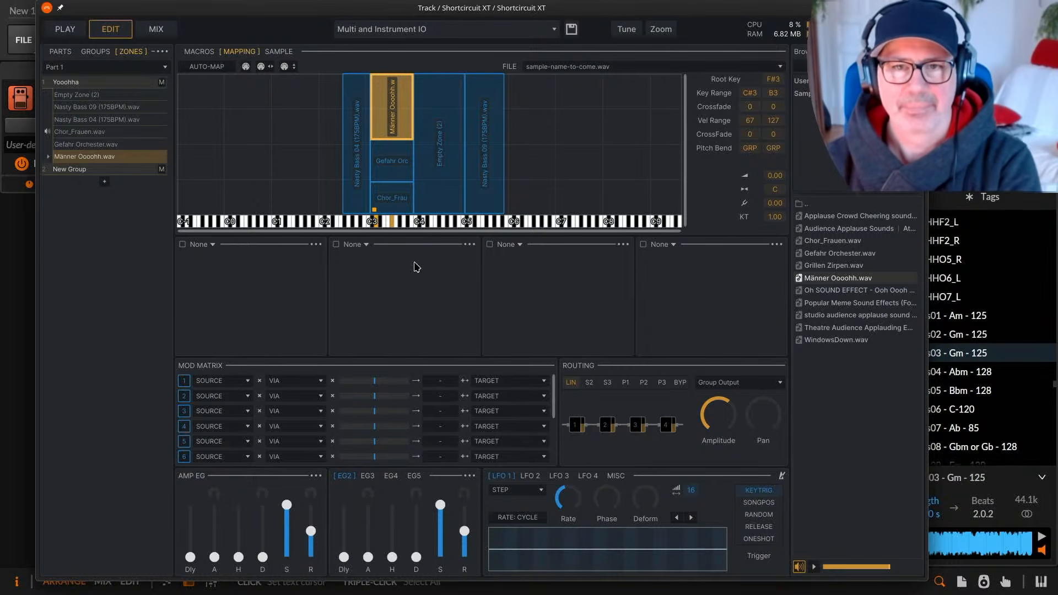
# Turn on looping for the Chor_Frauen.wav sample and set its loop mode to Loop Alternate Until Release.
pyautogui.click(390, 199)
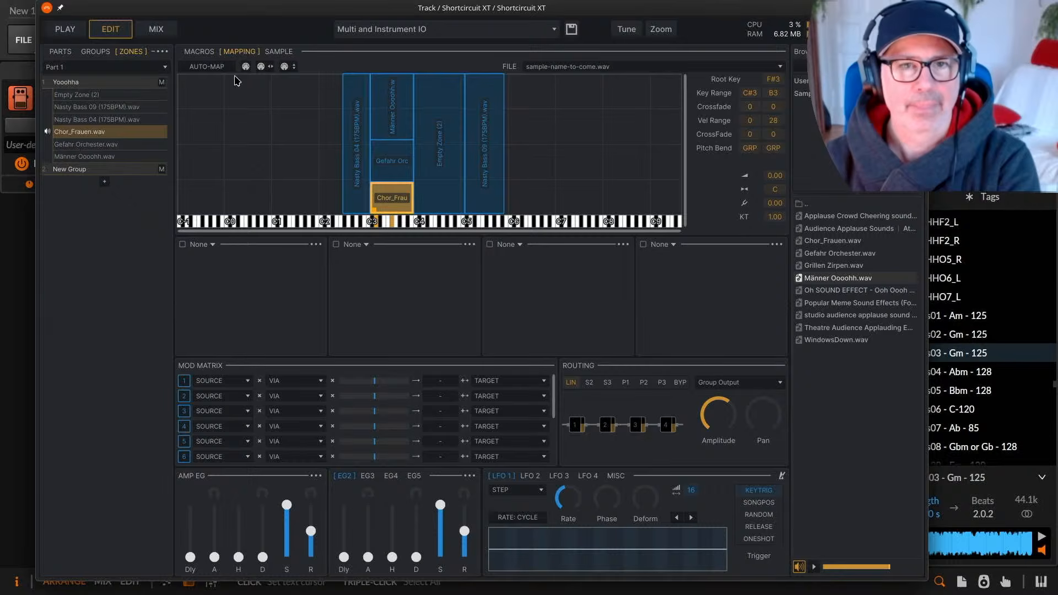
pyautogui.click(273, 53)
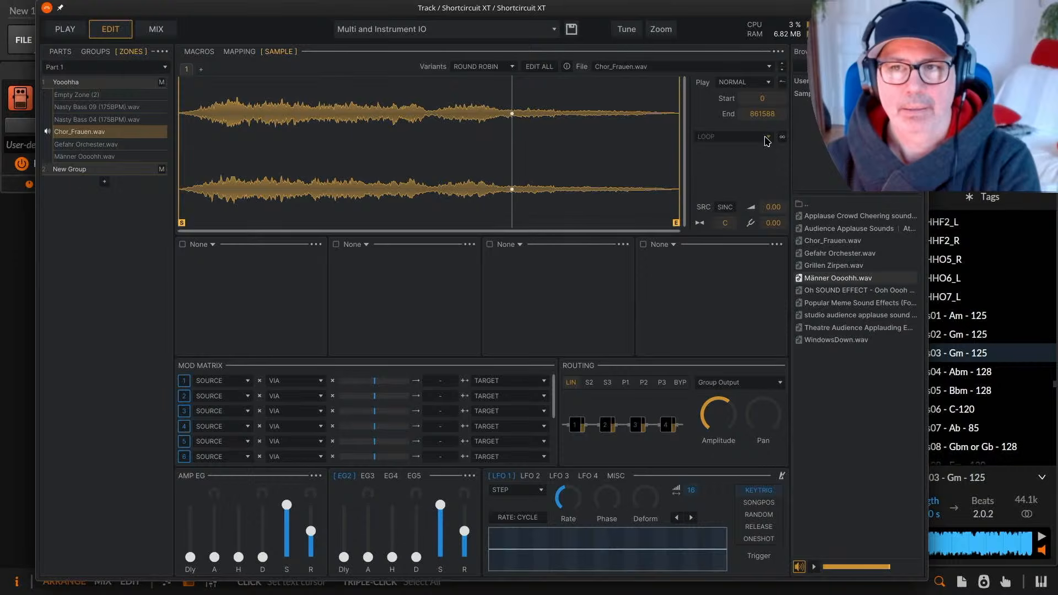
pyautogui.click(782, 137)
pyautogui.click(768, 136)
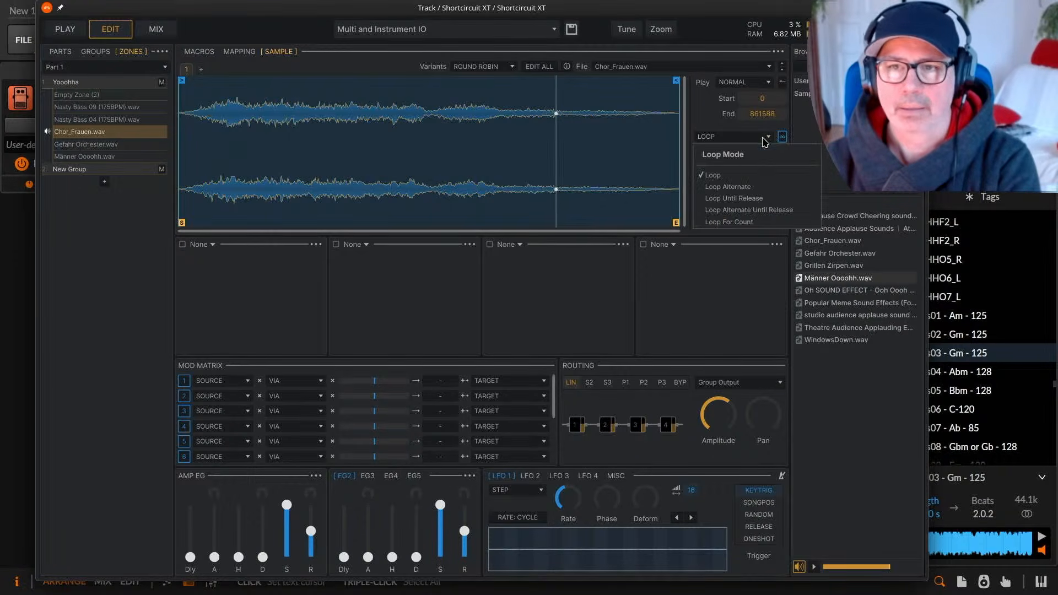
pyautogui.click(796, 213)
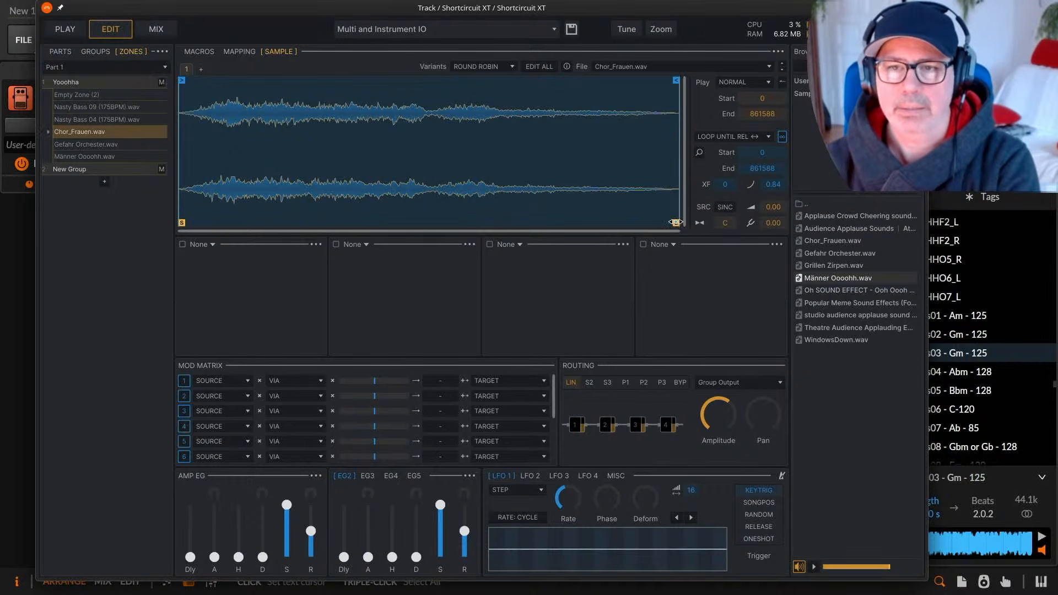
# Trim the Chor_Frauen.wav end to about 852593 and set its loop region to about 233386–551511.
pyautogui.moveTo(676, 222); pyautogui.dragTo(670, 222)
pyautogui.moveTo(678, 82); pyautogui.dragTo(495, 80)
pyautogui.moveTo(182, 80)
pyautogui.mouseDown()
pyautogui.moveTo(359, 82)
pyautogui.moveTo(315, 85)
pyautogui.mouseUp()
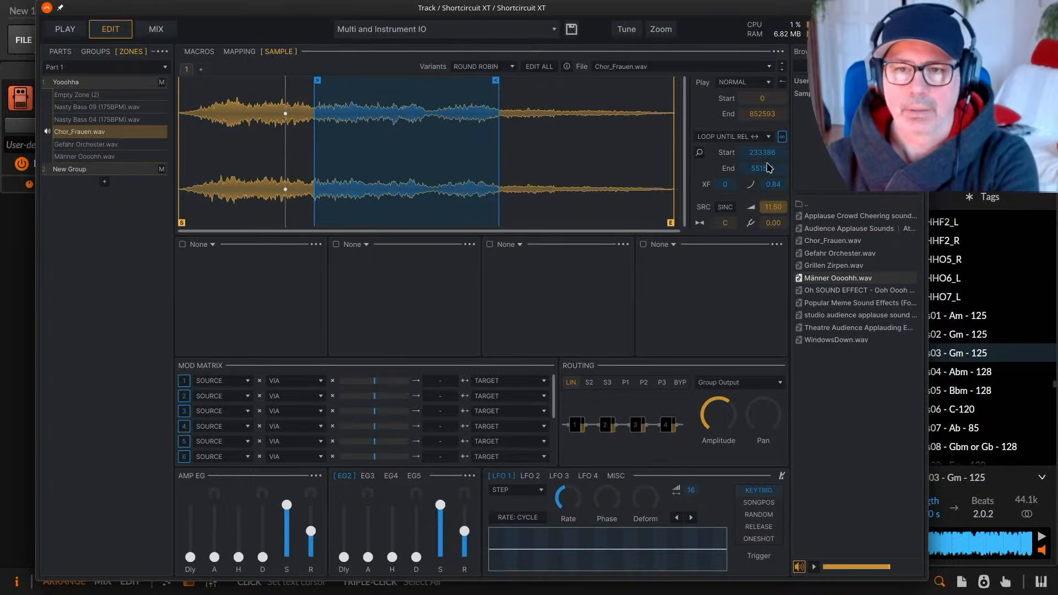
pyautogui.moveTo(194, 11); pyautogui.dragTo(237, 11)
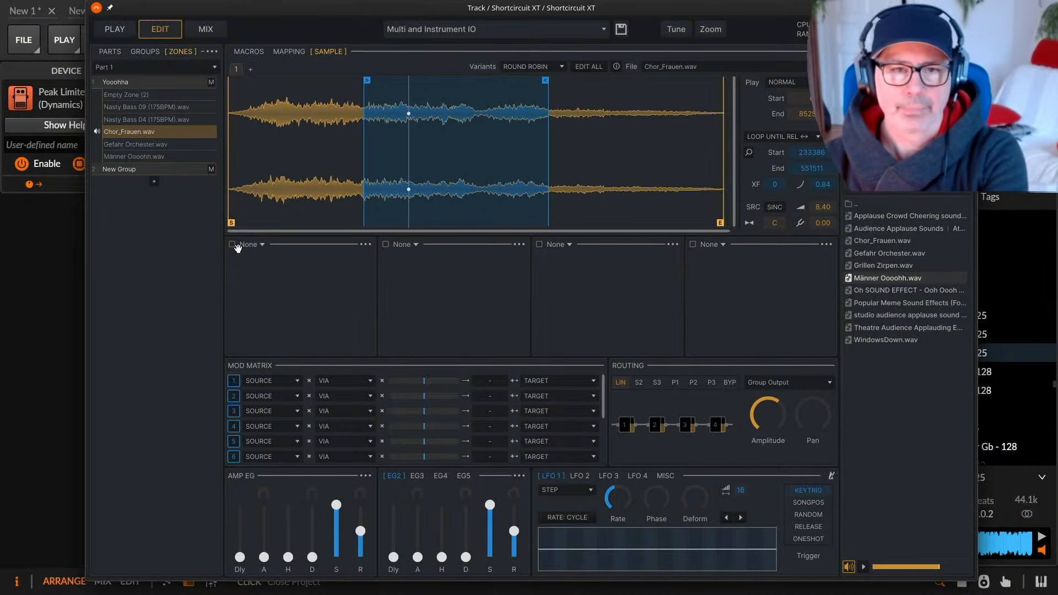
# Add a Simple Delay in the first processor slot of the Chor_Frauen.wav zone and raise its feedback.
pyautogui.click(261, 244)
pyautogui.moveTo(313, 298)
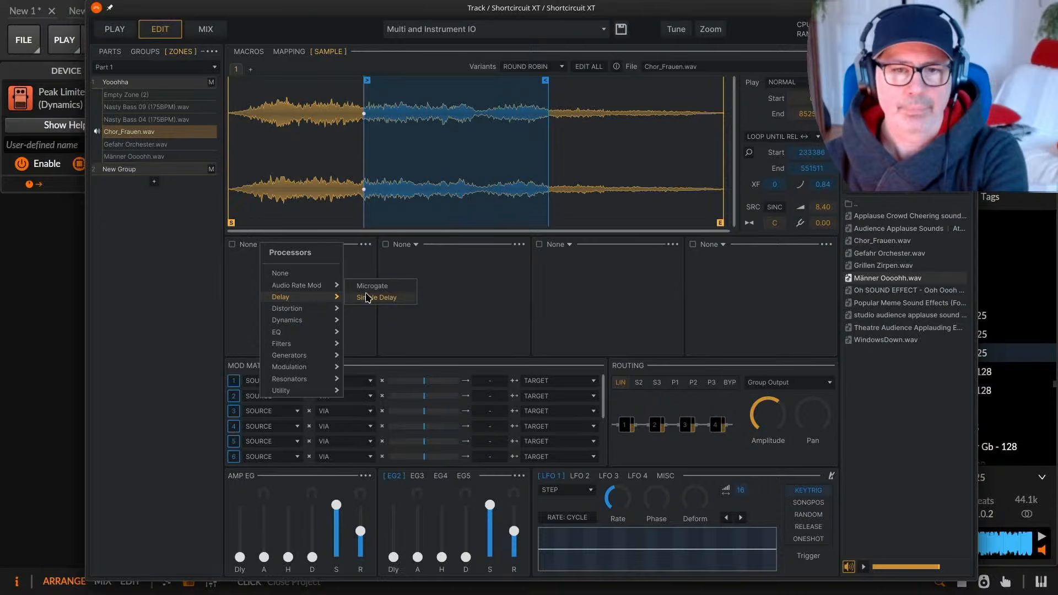
pyautogui.click(399, 299)
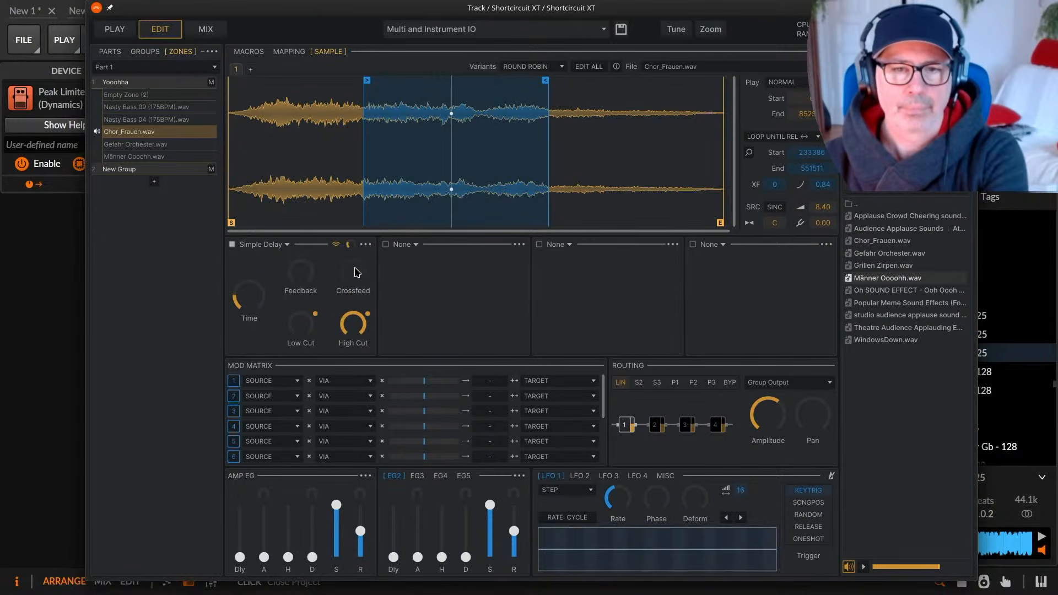
pyautogui.moveTo(304, 280)
pyautogui.moveTo(304, 277); pyautogui.dragTo(300, 235)
pyautogui.click(365, 246)
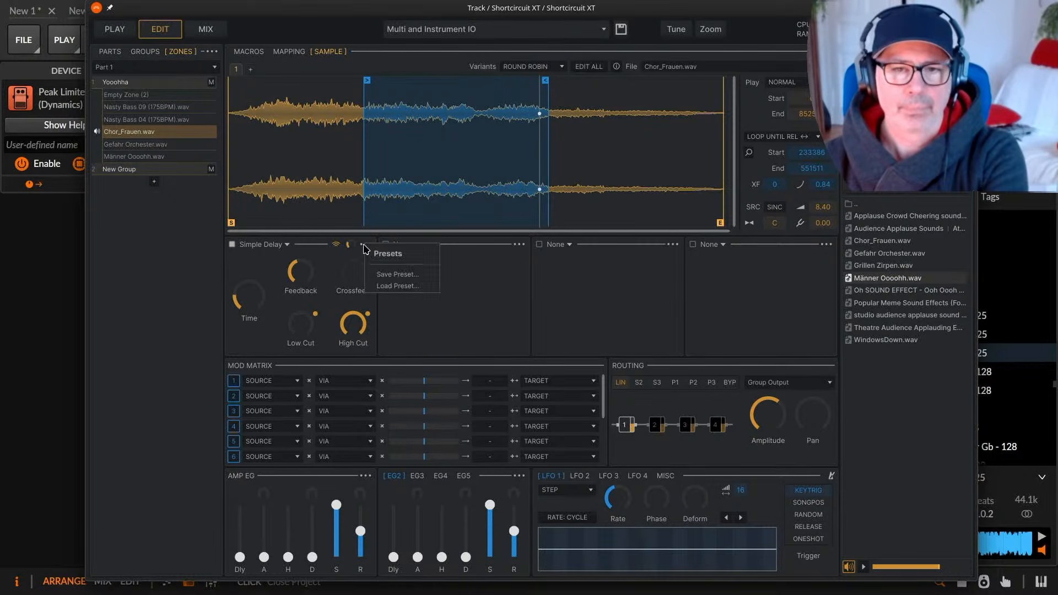
pyautogui.click(340, 257)
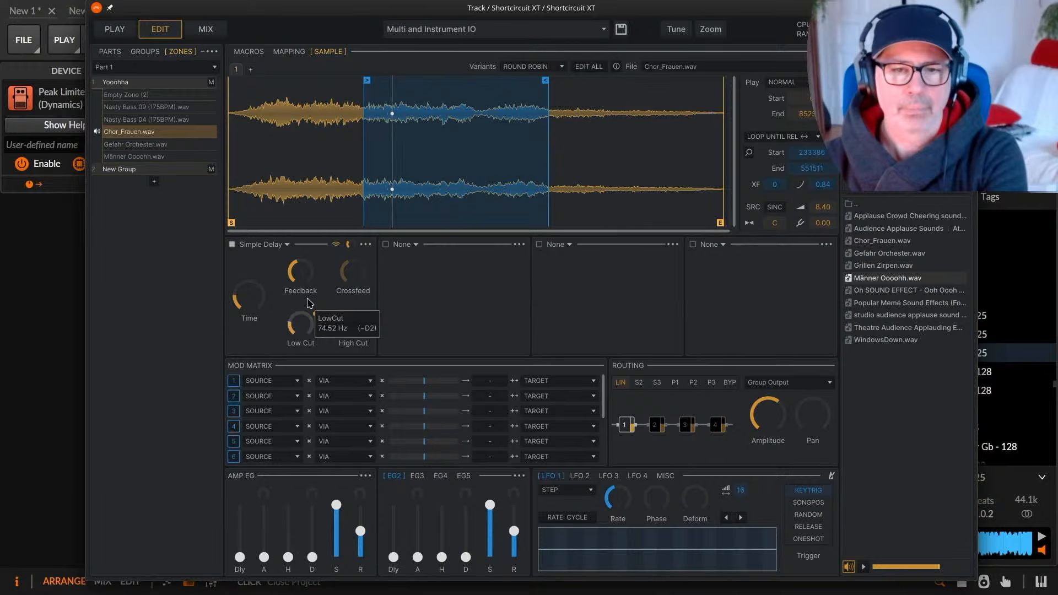
# Lengthen the Simple Delay's time, raise its feedback to about 85% and set its mix to about 49%.
pyautogui.moveTo(349, 346)
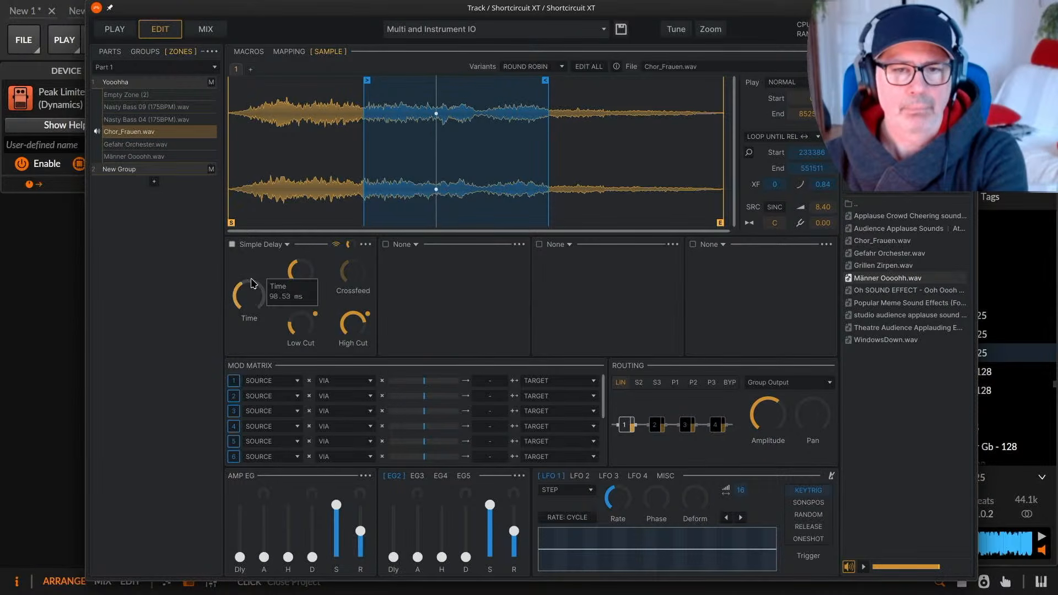
pyautogui.moveTo(315, 276)
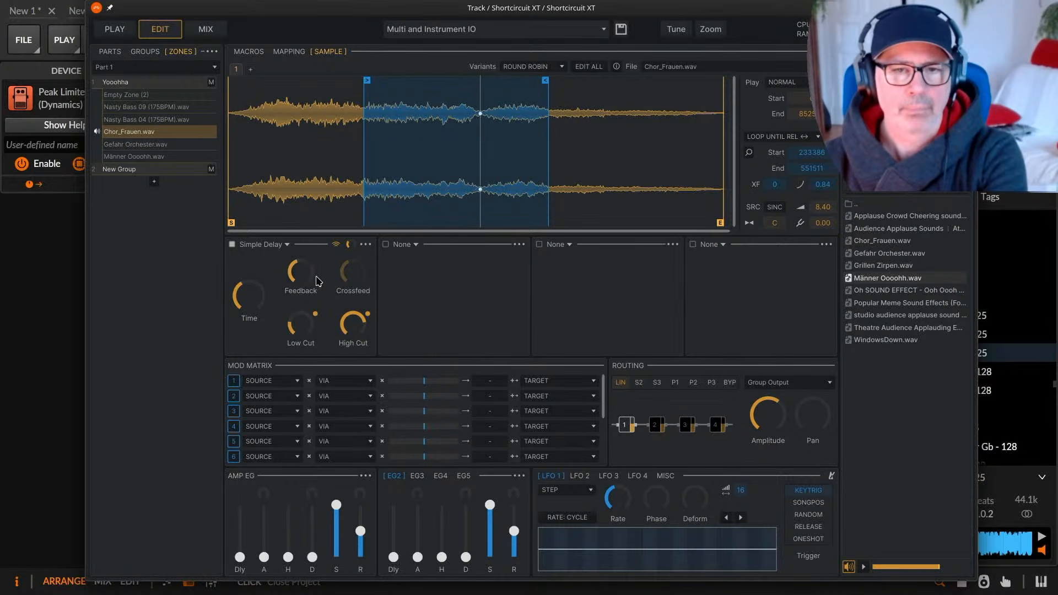
pyautogui.moveTo(303, 247); pyautogui.dragTo(303, 242)
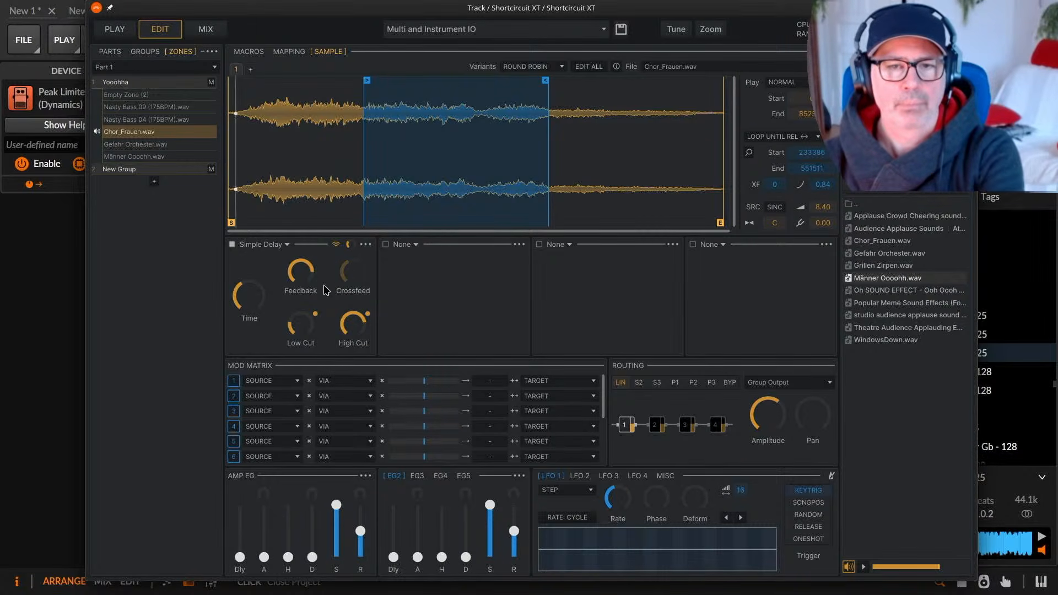
pyautogui.moveTo(348, 244); pyautogui.dragTo(347, 232)
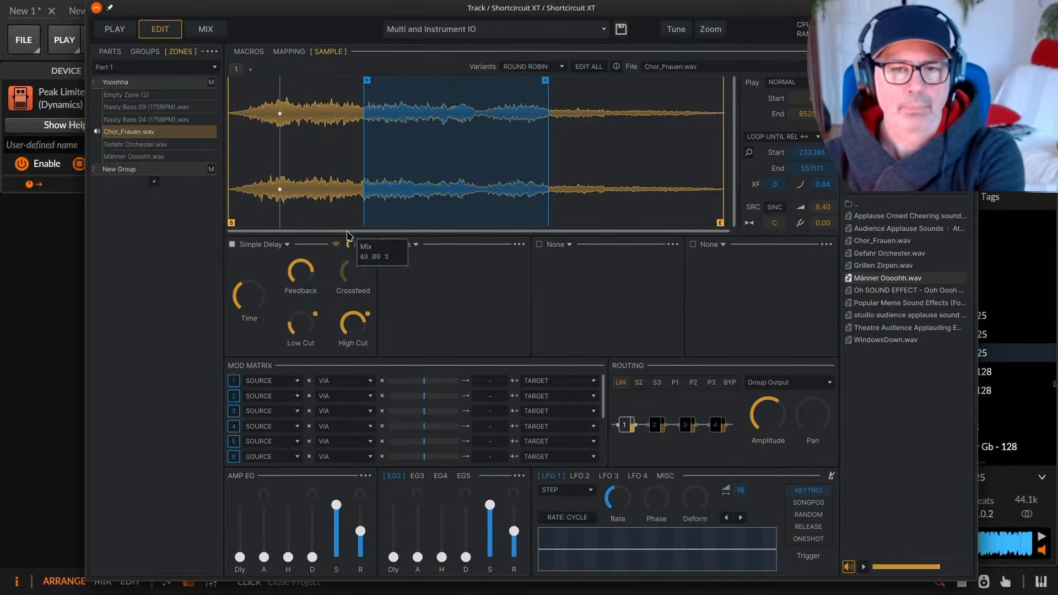
pyautogui.moveTo(256, 297); pyautogui.dragTo(257, 256)
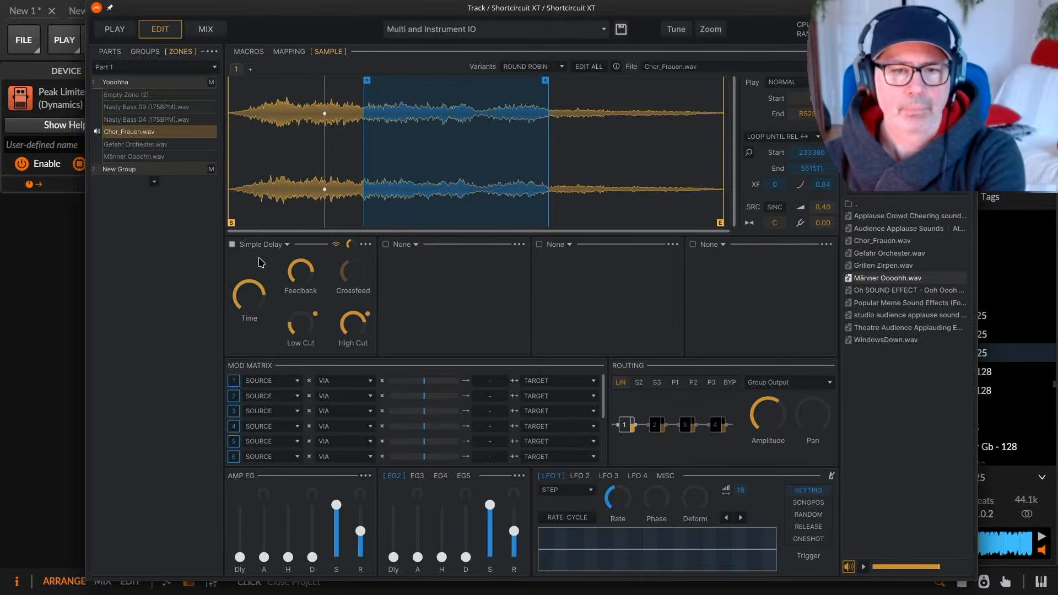
# Fine-tune the Simple Delay's crossfeed and feedback on the Chor_Frauen.wav zone.
pyautogui.moveTo(251, 298)
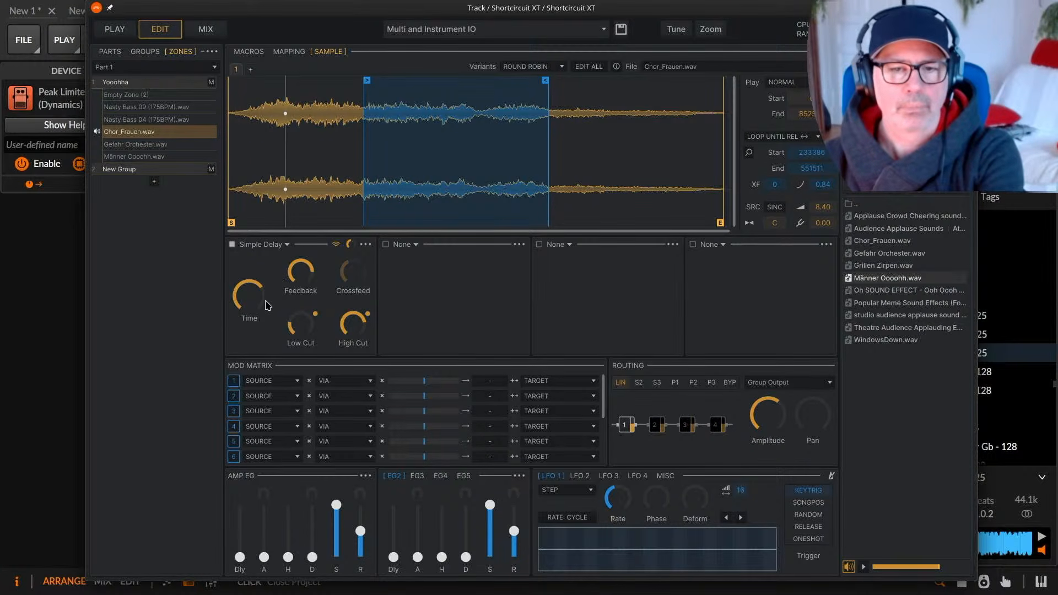
pyautogui.moveTo(305, 280)
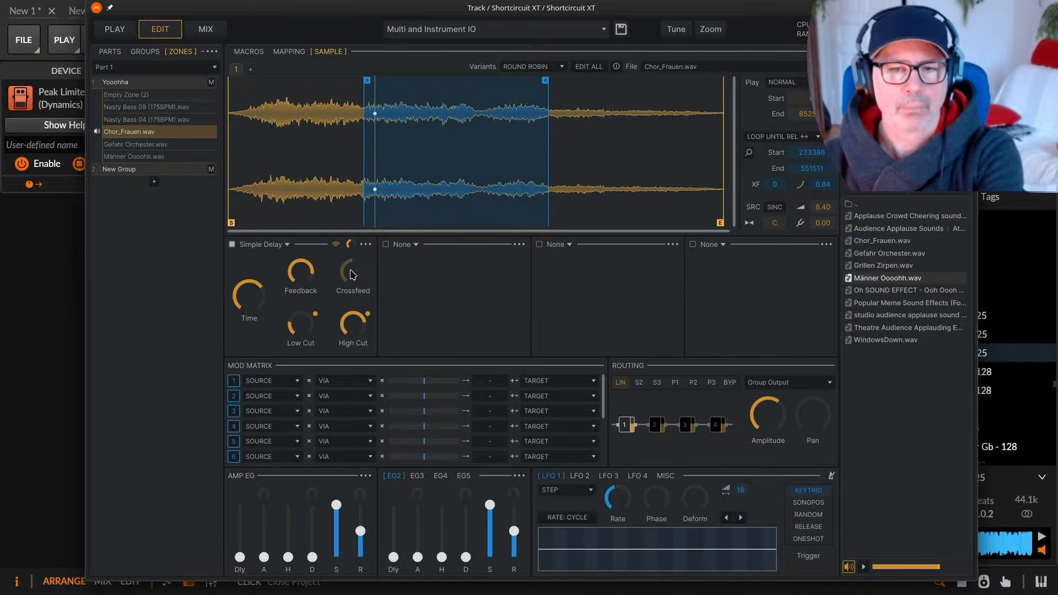
pyautogui.moveTo(345, 279)
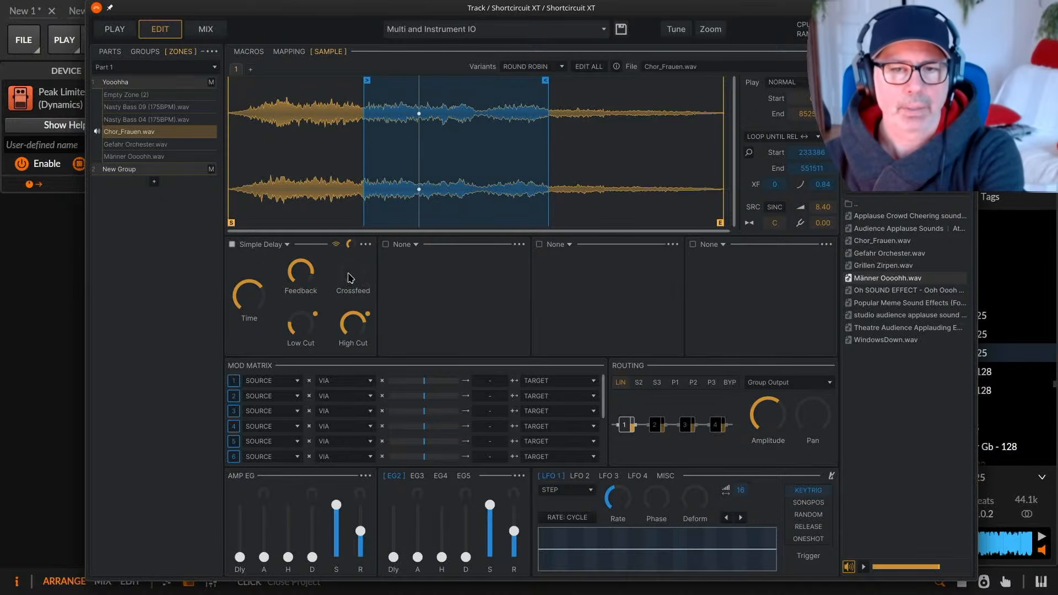
pyautogui.click(366, 244)
pyautogui.click(318, 270)
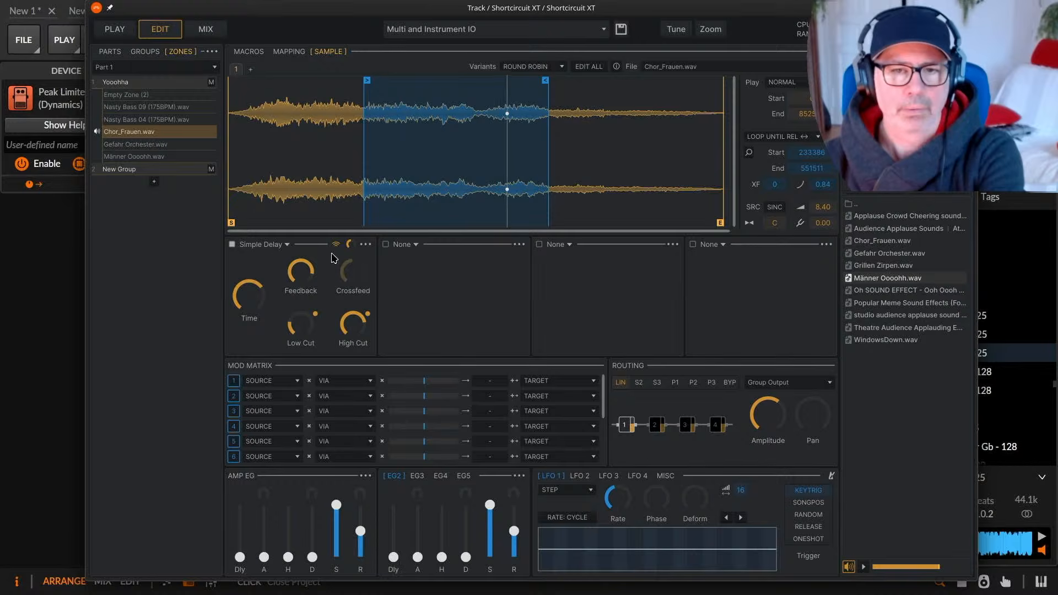
pyautogui.rightClick(304, 274)
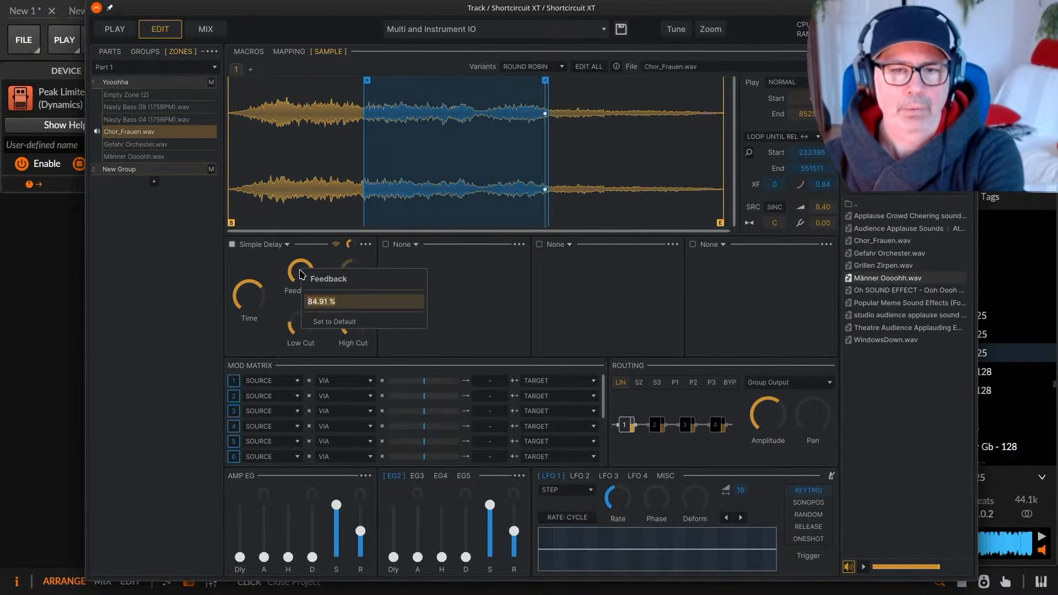
pyautogui.click(260, 285)
pyautogui.moveTo(309, 280); pyautogui.dragTo(307, 276)
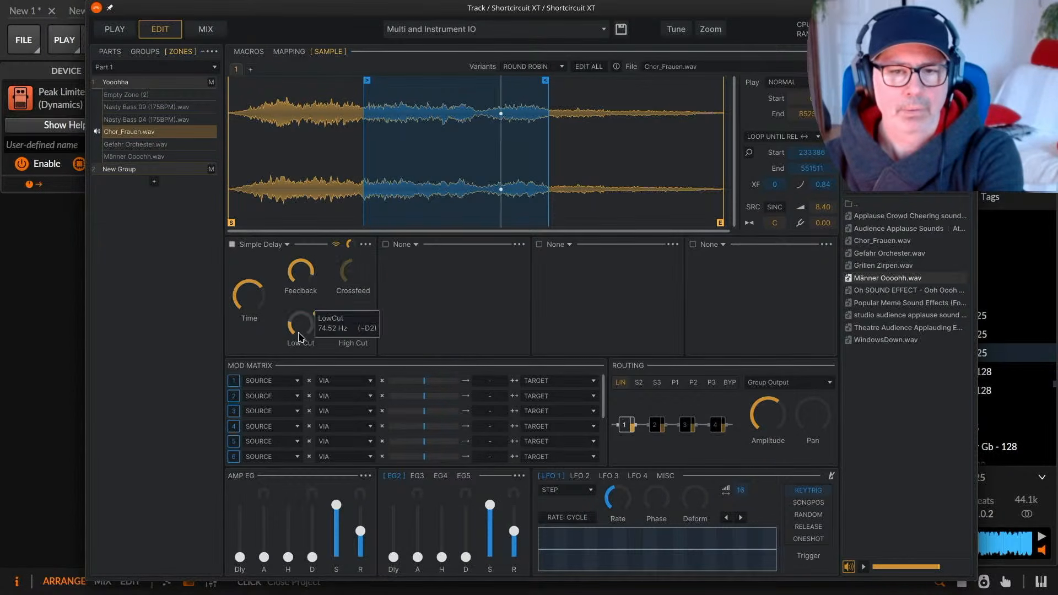
pyautogui.moveTo(253, 303)
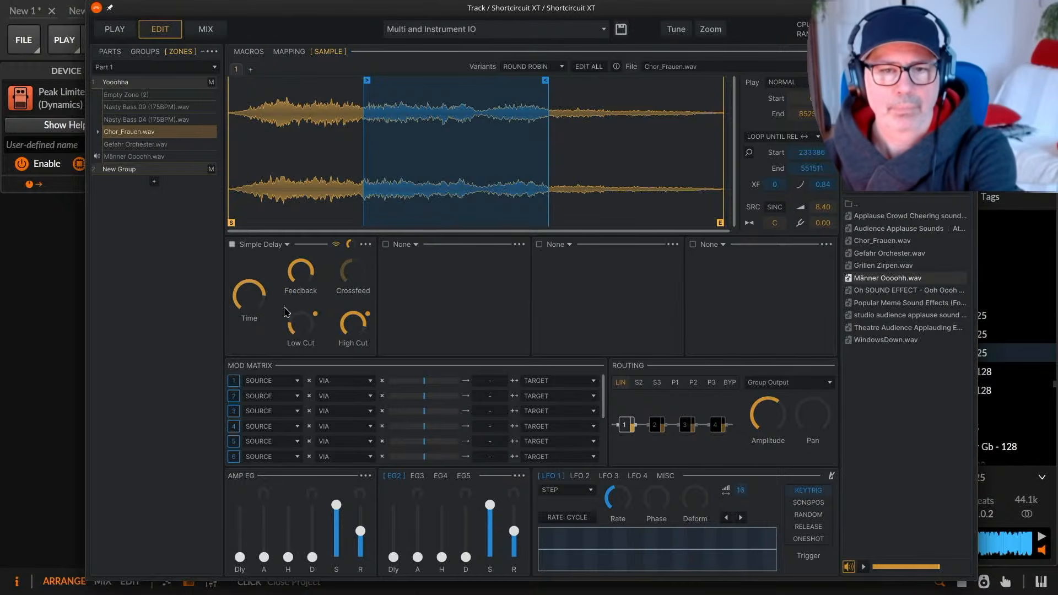
# Replace the Simple Delay on the Chor_Frauen.wav zone with the Microgate processor and adjust its mix.
pyautogui.click(285, 244)
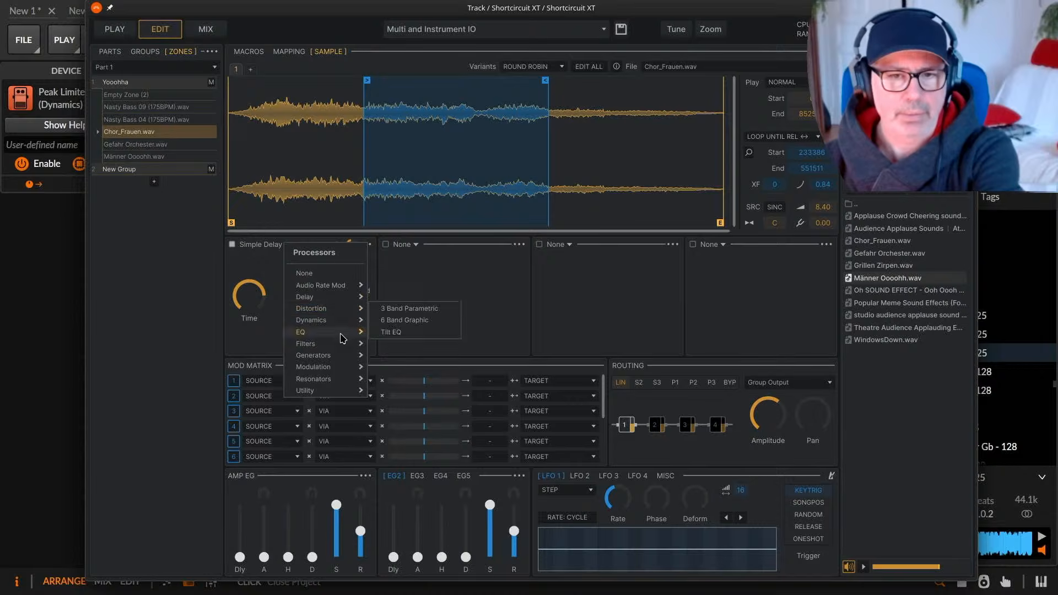
pyautogui.moveTo(340, 299)
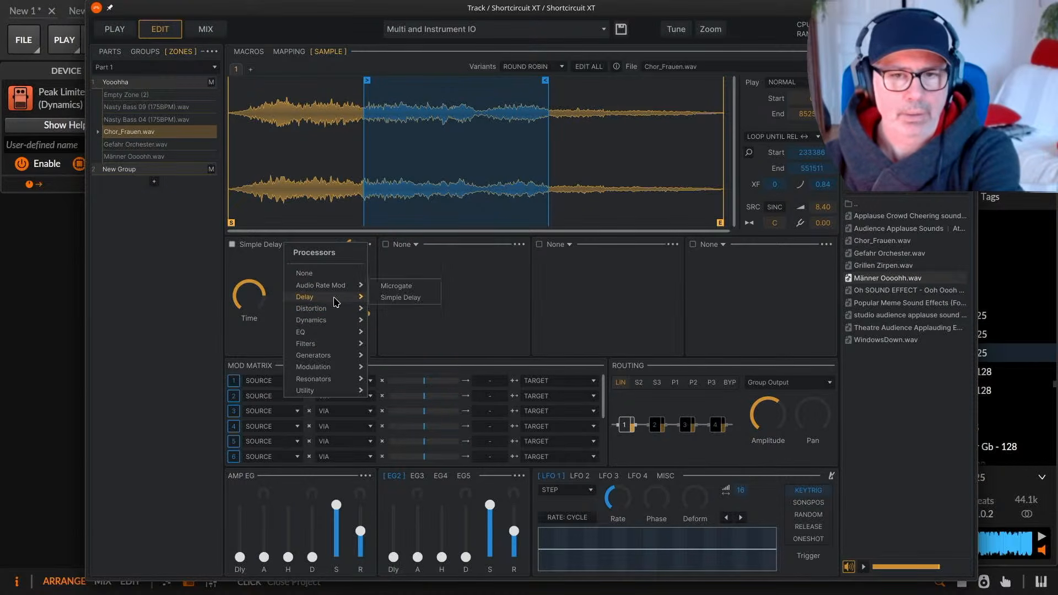
pyautogui.click(392, 286)
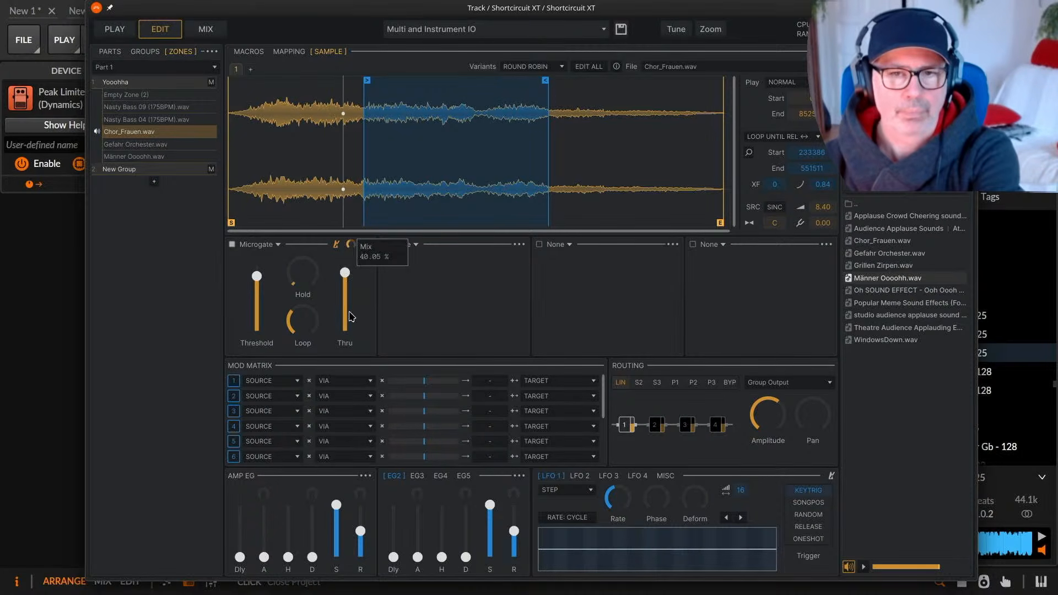
pyautogui.moveTo(294, 314)
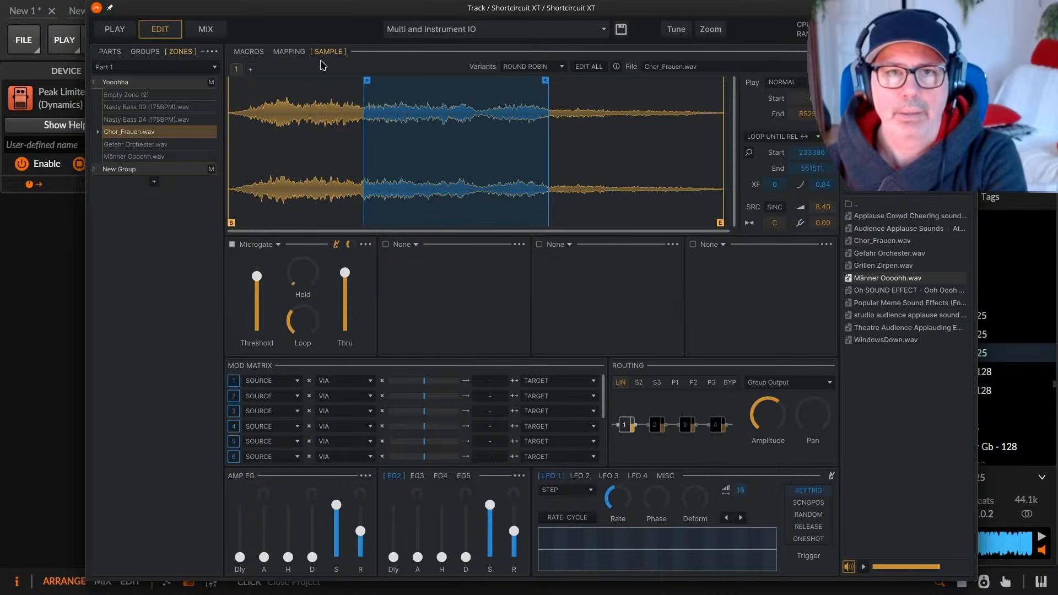
# Select the Gefahr Orchester.wav zone and move its sample start up to the onset of the sound.
pyautogui.click(290, 52)
pyautogui.click(440, 165)
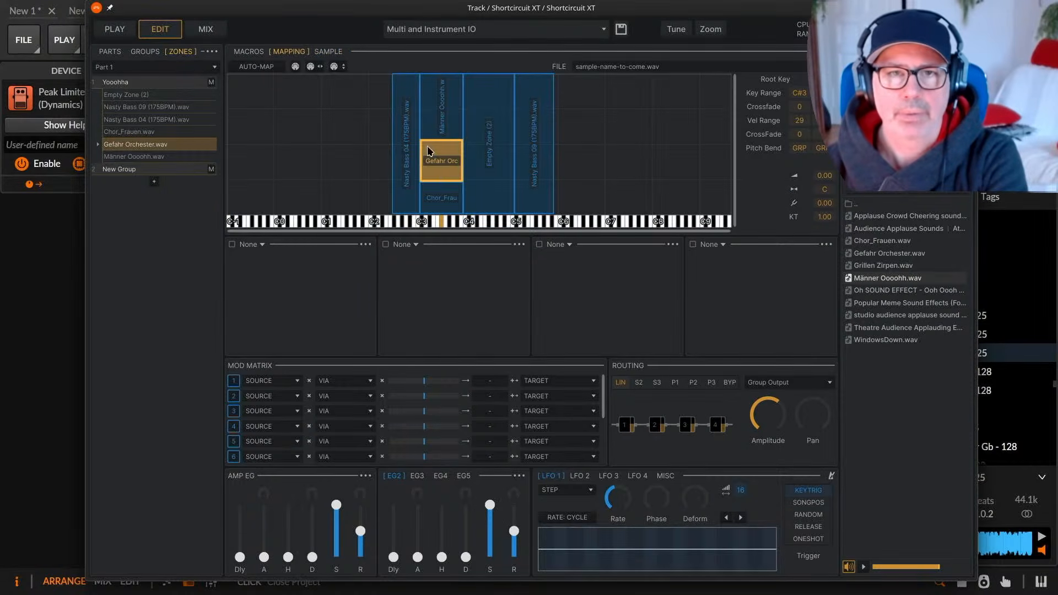
pyautogui.click(332, 52)
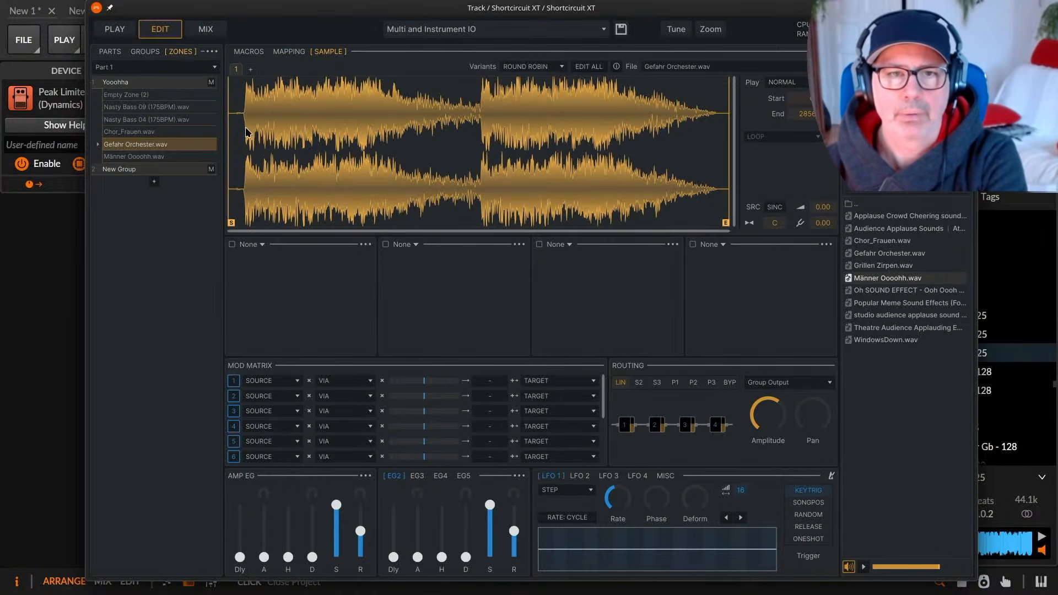
pyautogui.moveTo(231, 224); pyautogui.dragTo(243, 226)
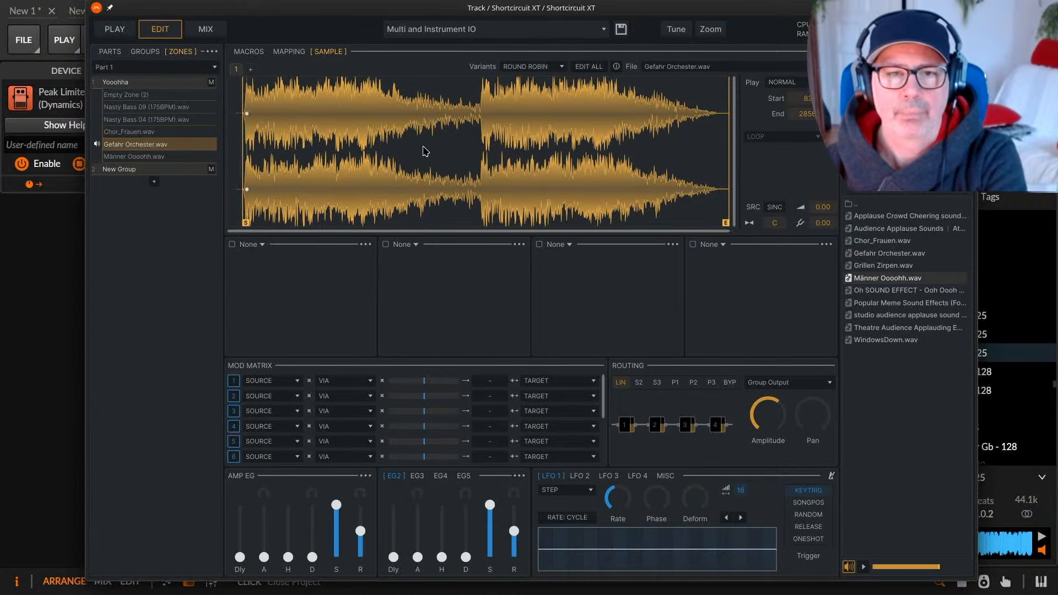
# Add a Simple Delay to the first processor slot of Gefahr Orchester.wav and raise its feedback, time and mix.
pyautogui.click(263, 246)
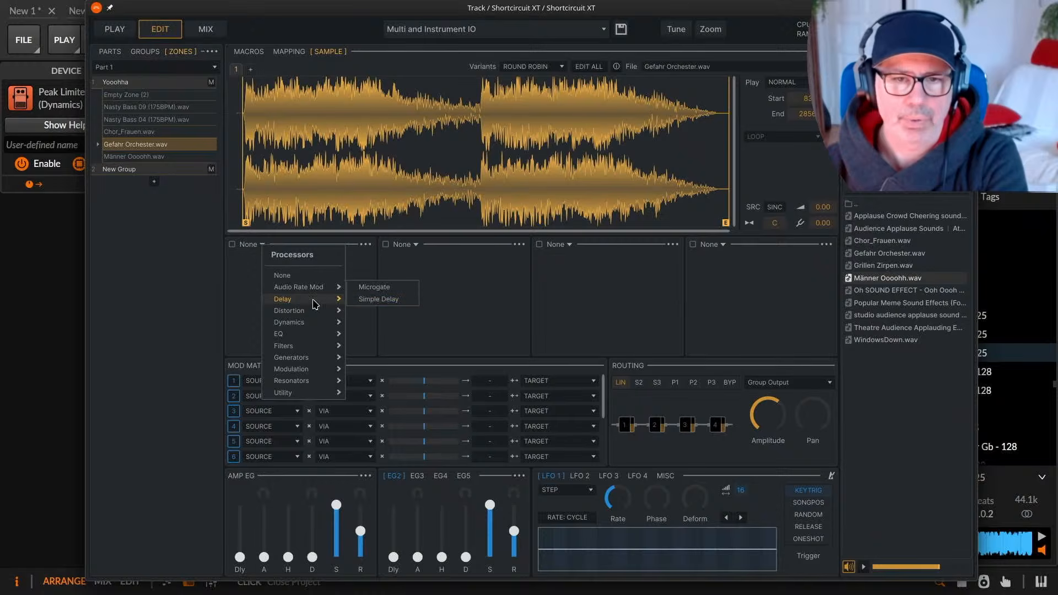
pyautogui.click(378, 299)
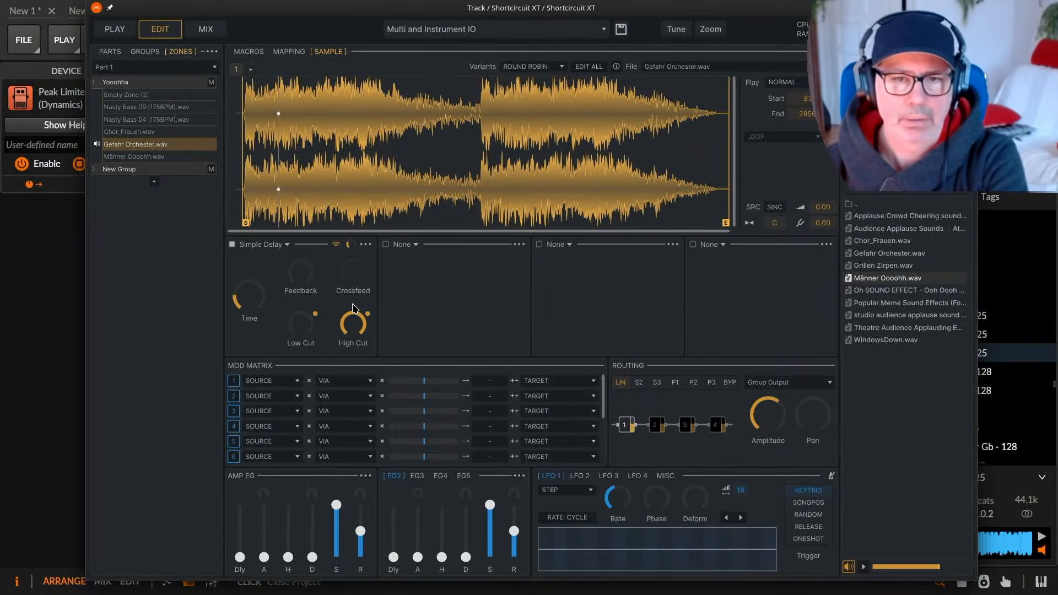
pyautogui.moveTo(309, 294); pyautogui.dragTo(303, 243)
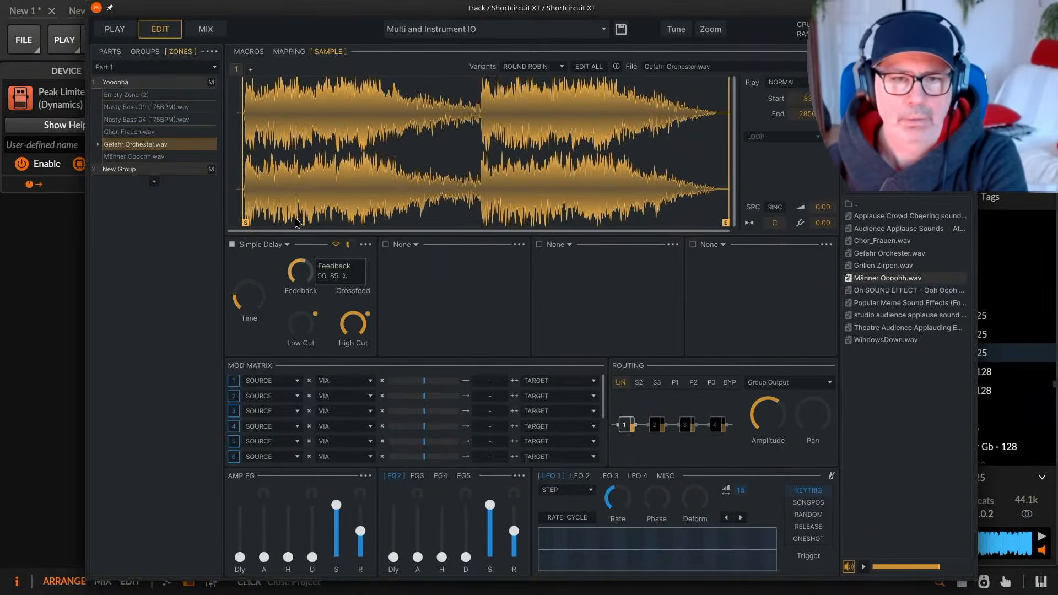
pyautogui.moveTo(249, 293); pyautogui.dragTo(252, 242)
pyautogui.moveTo(296, 275); pyautogui.dragTo(308, 242)
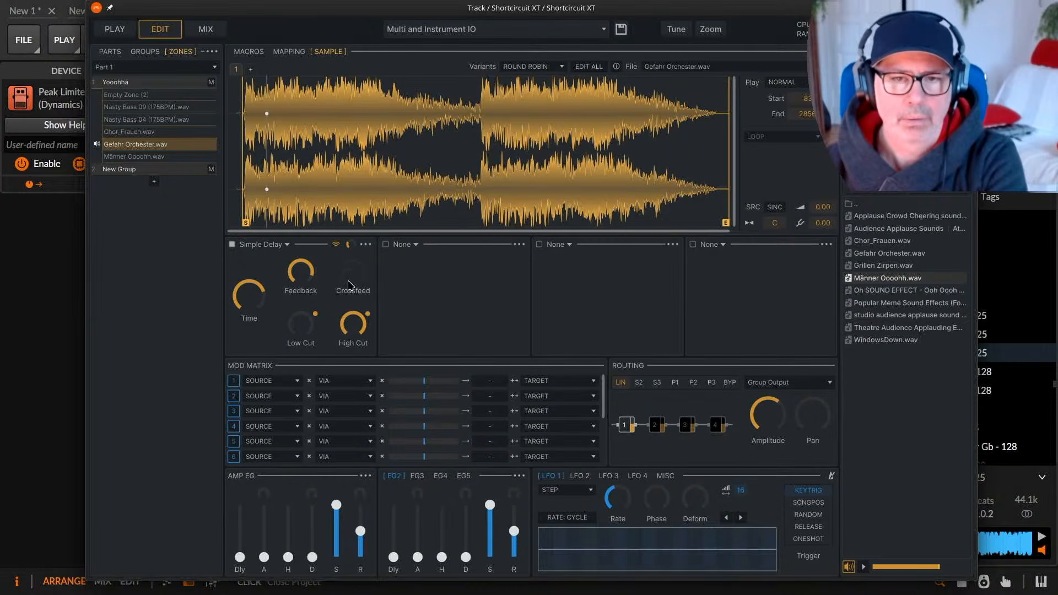
pyautogui.moveTo(255, 293)
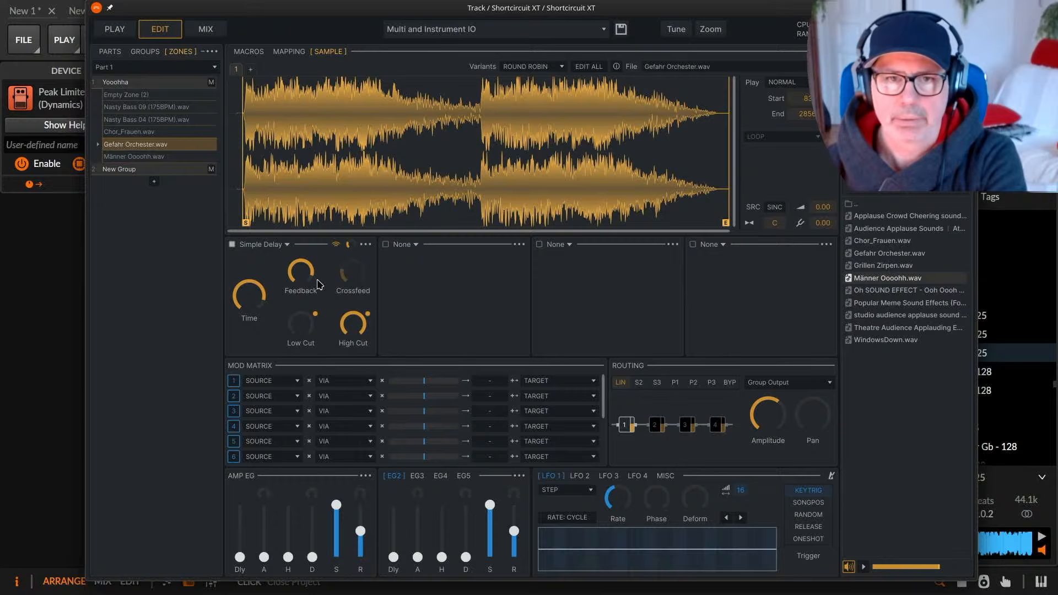
pyautogui.moveTo(351, 245); pyautogui.dragTo(351, 234)
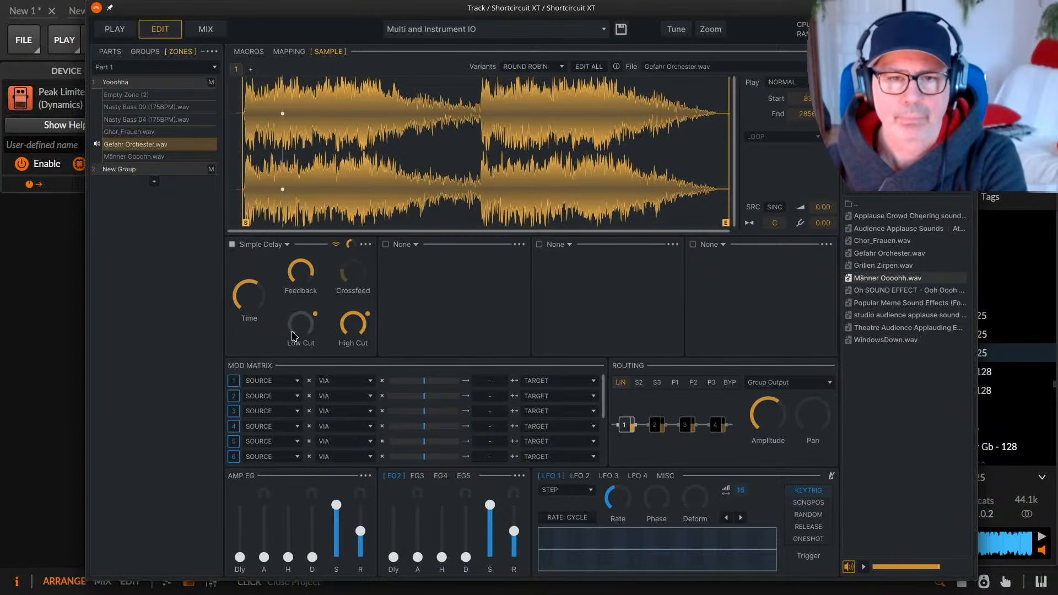
# Raise the Simple Delay's time and low cut on the Gefahr Orchester.wav zone.
pyautogui.moveTo(254, 295); pyautogui.dragTo(260, 258)
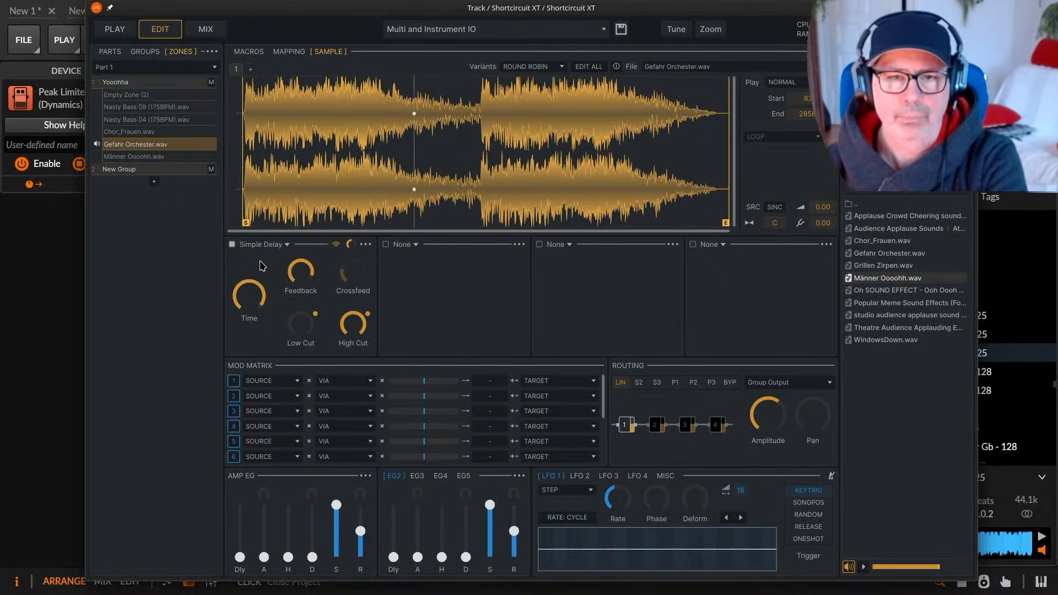
pyautogui.moveTo(301, 324); pyautogui.dragTo(302, 265)
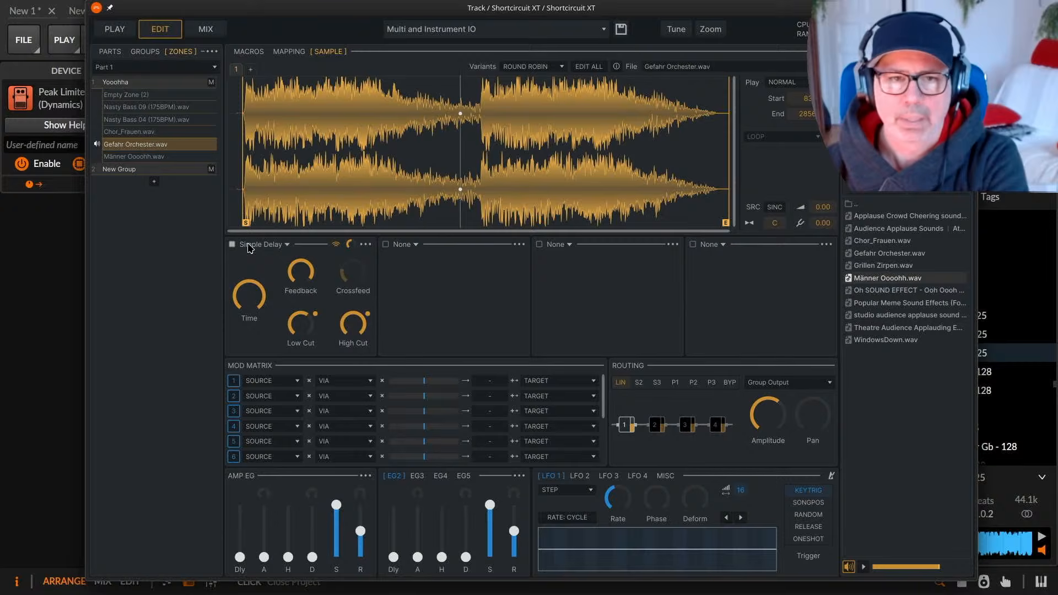
# Review the processor categories offered for the zone's first slot, including Distortion, Filters and Delay, and keep Simple Delay.
pyautogui.click(285, 244)
pyautogui.moveTo(347, 300)
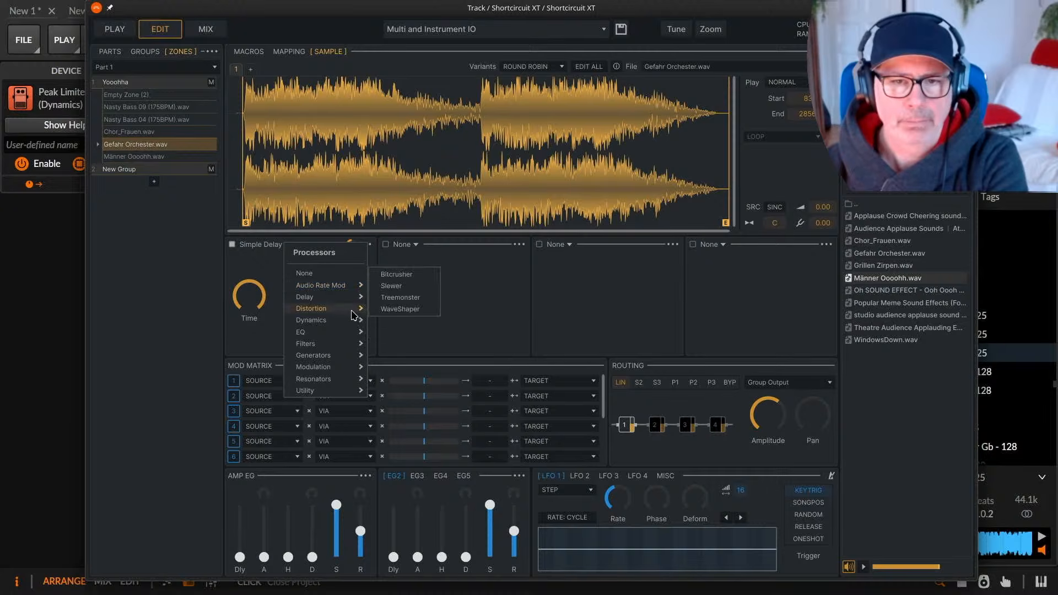
pyautogui.moveTo(349, 343)
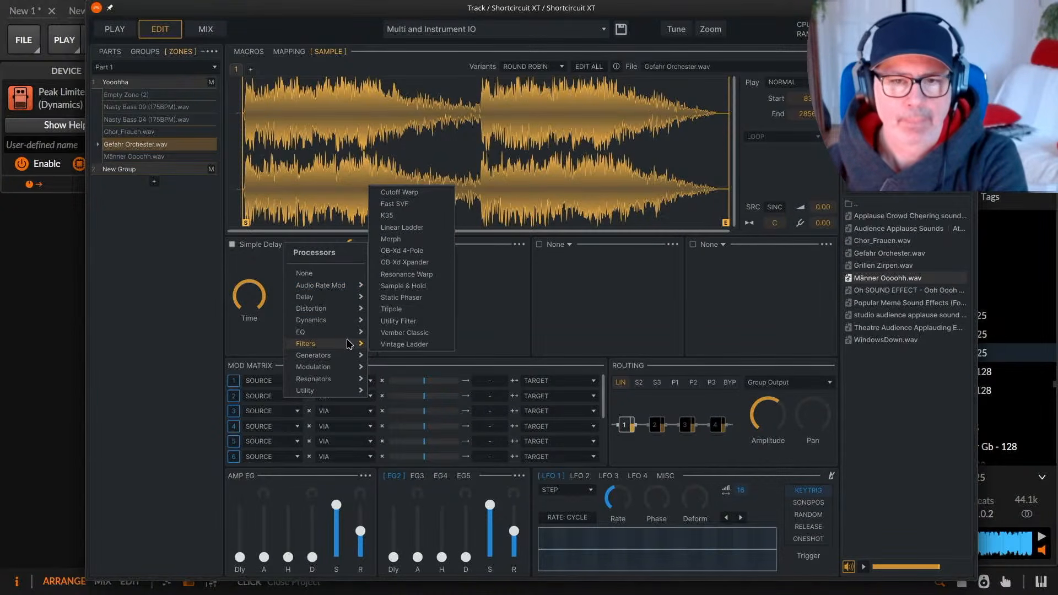
pyautogui.moveTo(348, 320)
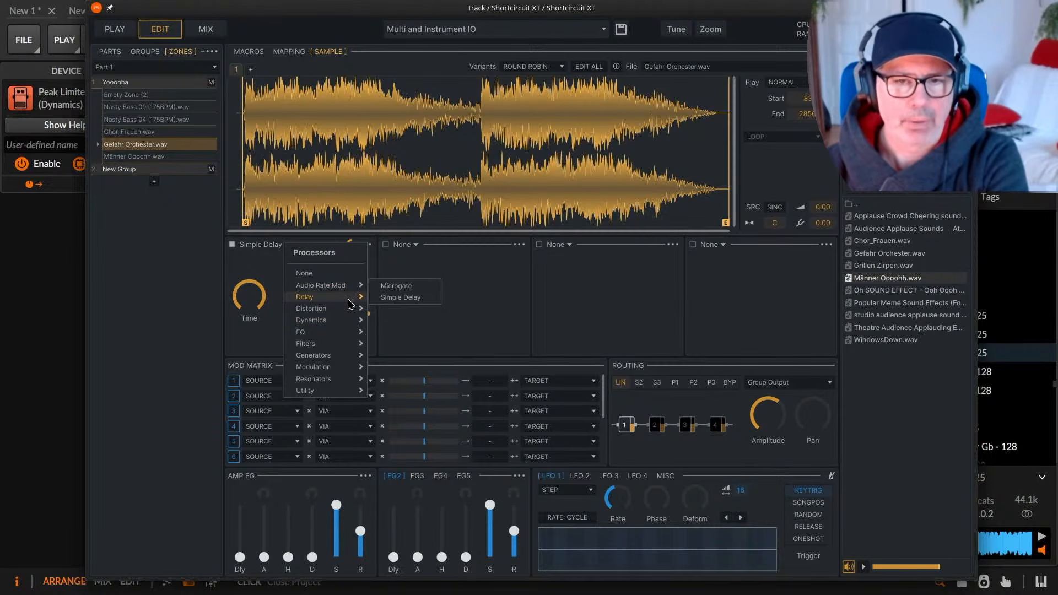
pyautogui.click(401, 297)
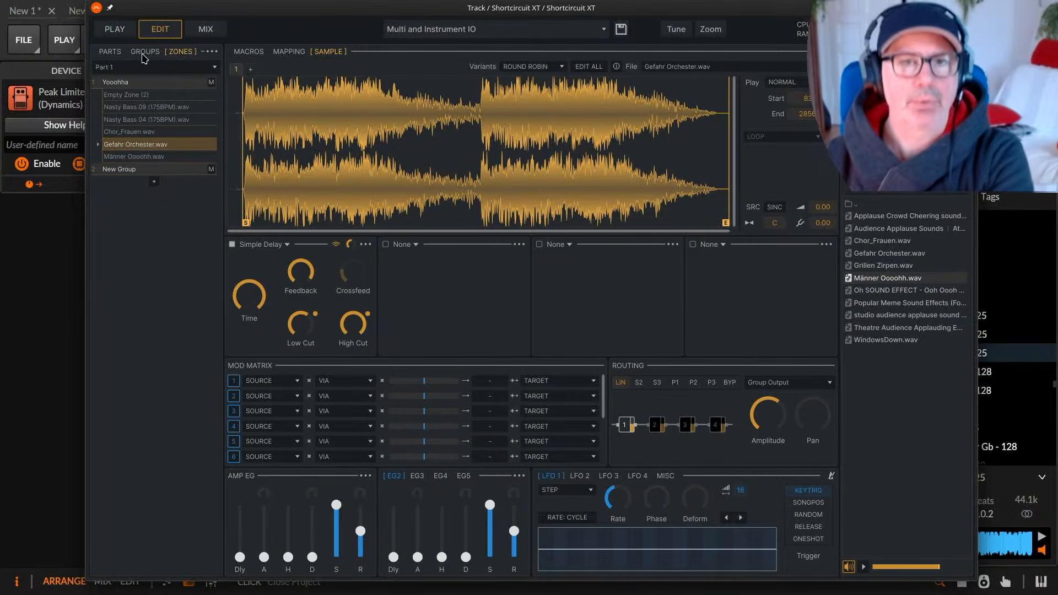
# Show the Yooohha group's processors and add a Dual Delay to its second processor slot.
pyautogui.click(199, 33)
pyautogui.click(158, 34)
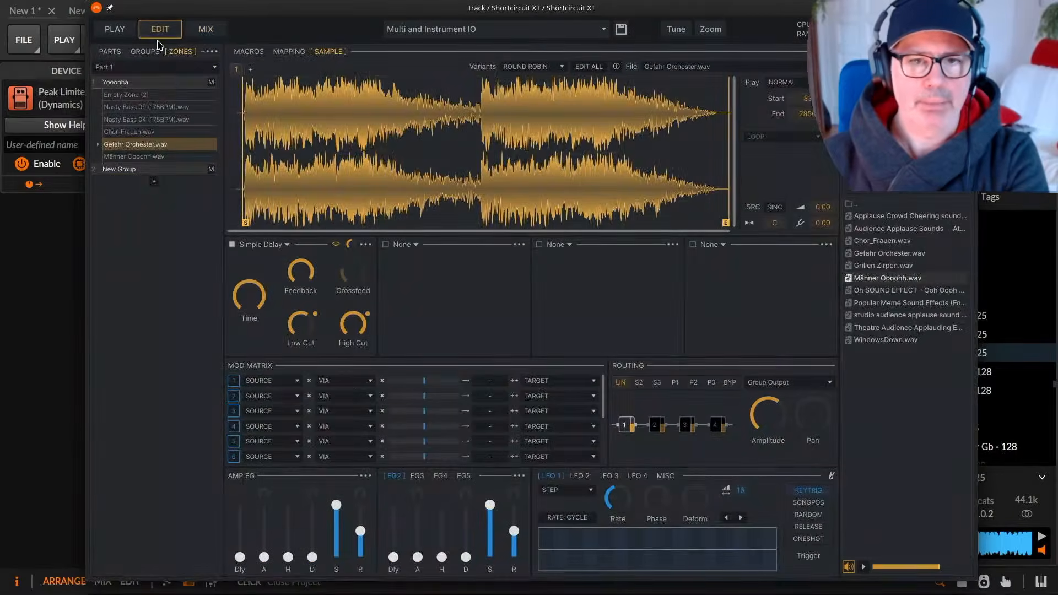
pyautogui.click(146, 52)
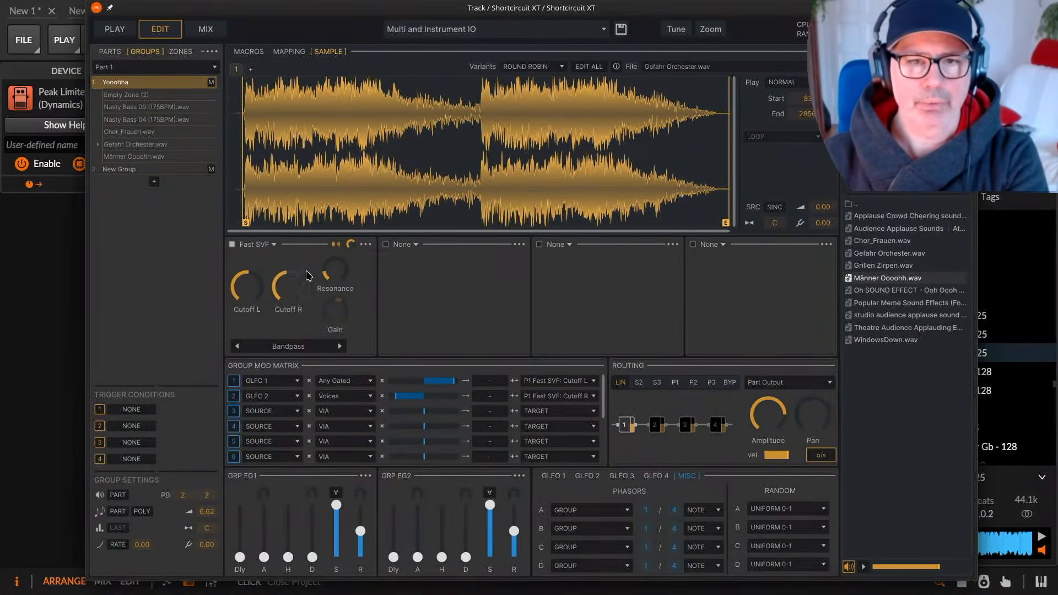
pyautogui.click(415, 245)
pyautogui.moveTo(449, 298)
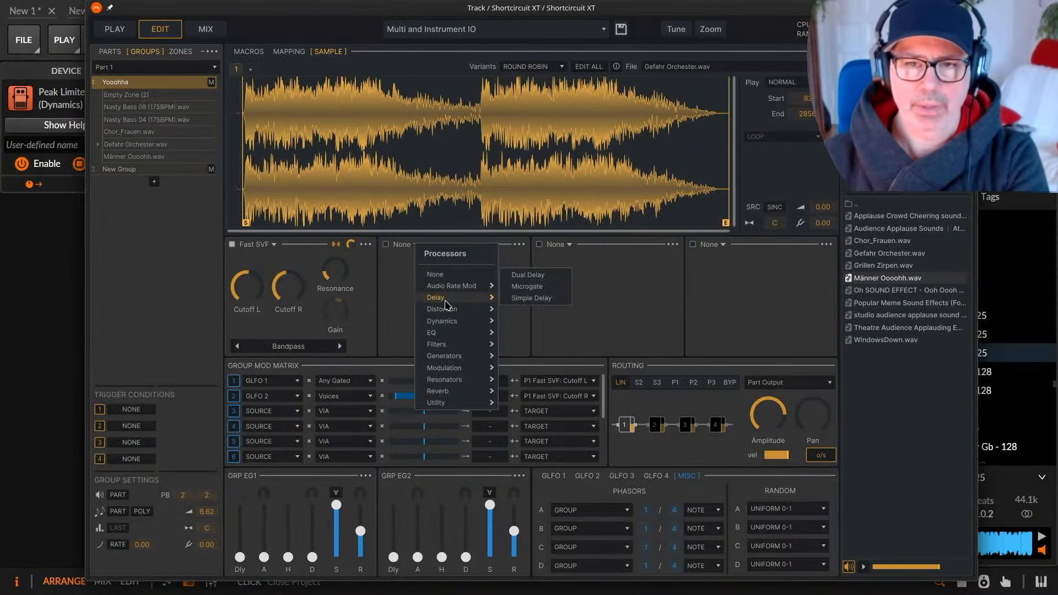
pyautogui.click(562, 282)
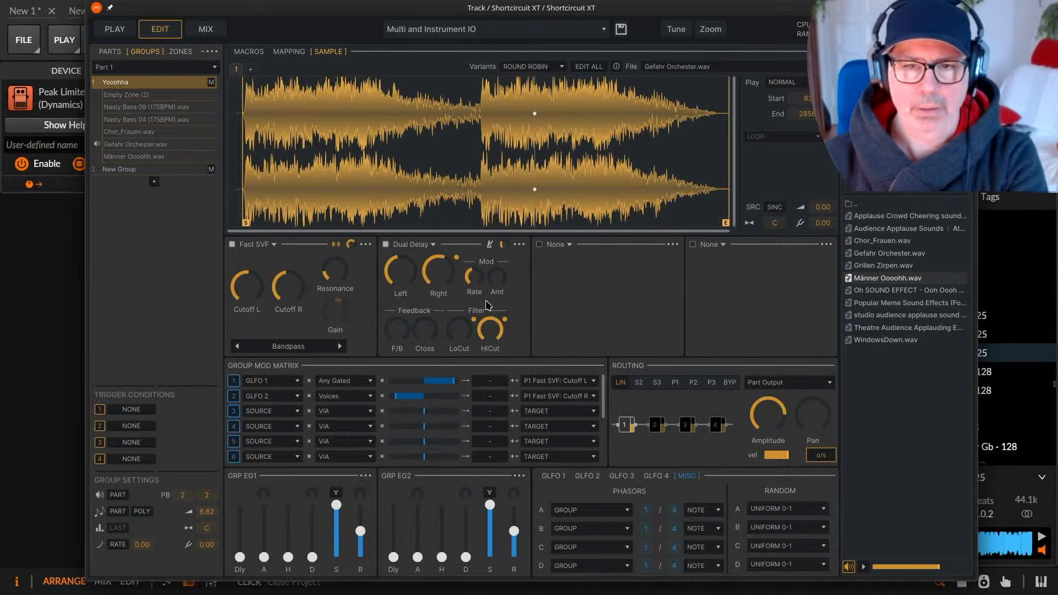
# Raise the Dual Delay's feedback, low cut, crossfeed and modulation amount on the Yooohha group.
pyautogui.moveTo(400, 312)
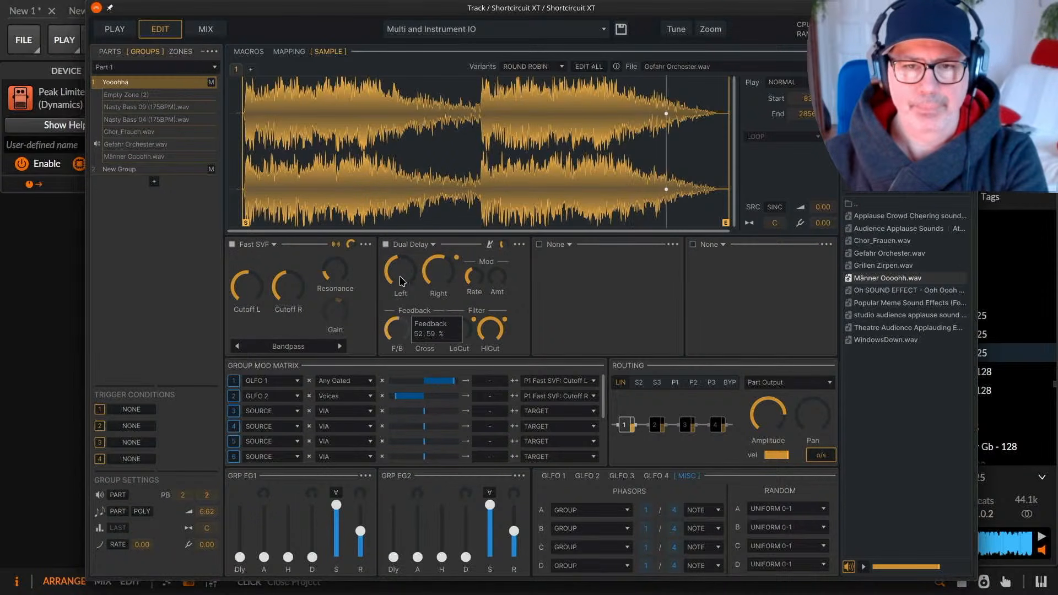
pyautogui.moveTo(459, 333); pyautogui.dragTo(491, 343)
pyautogui.moveTo(425, 333); pyautogui.dragTo(433, 280)
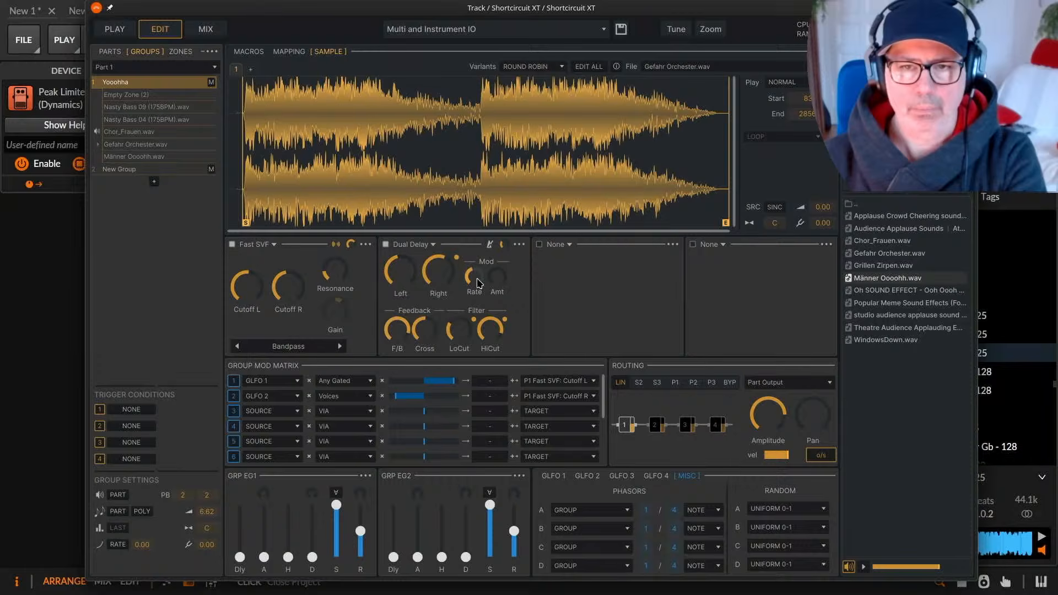
pyautogui.moveTo(497, 276); pyautogui.dragTo(505, 226)
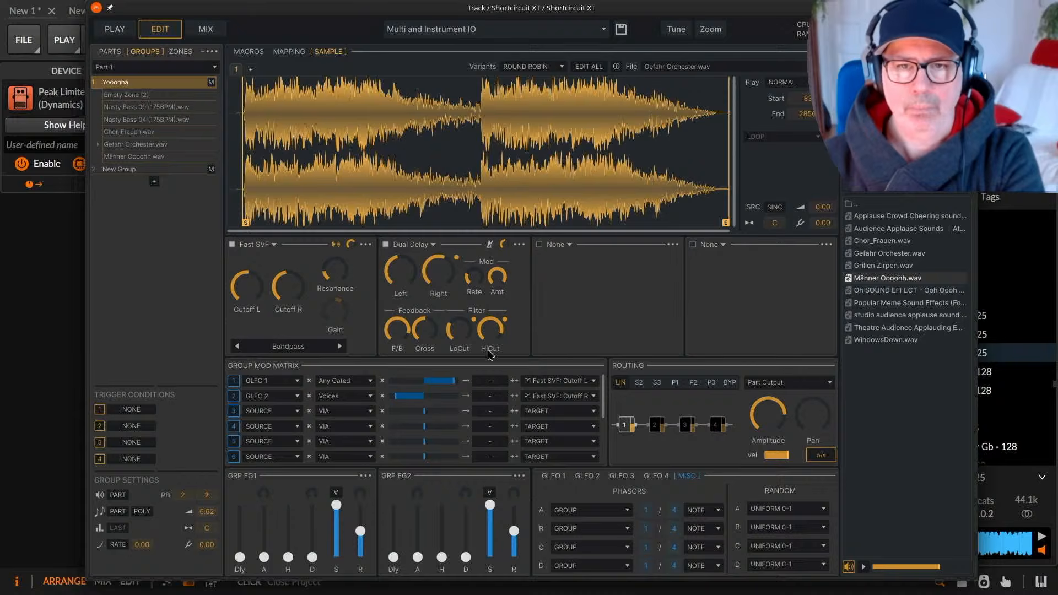
# Readjust the Dual Delay's feedback, raise its crossfeed to about 95 % and set its left delay time to about 2.69 s.
pyautogui.moveTo(398, 332); pyautogui.dragTo(425, 327)
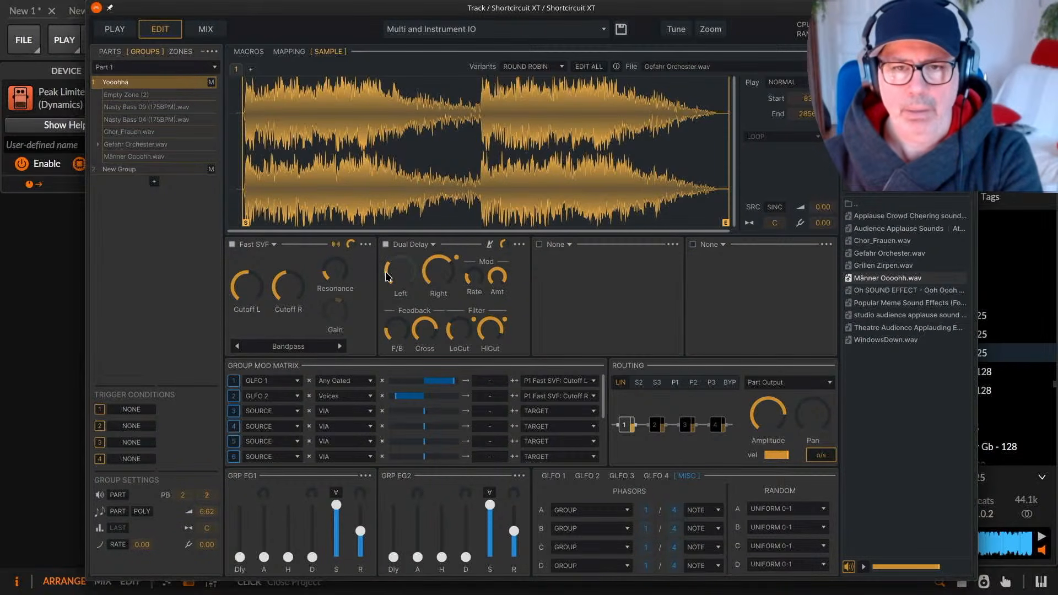
pyautogui.moveTo(435, 277)
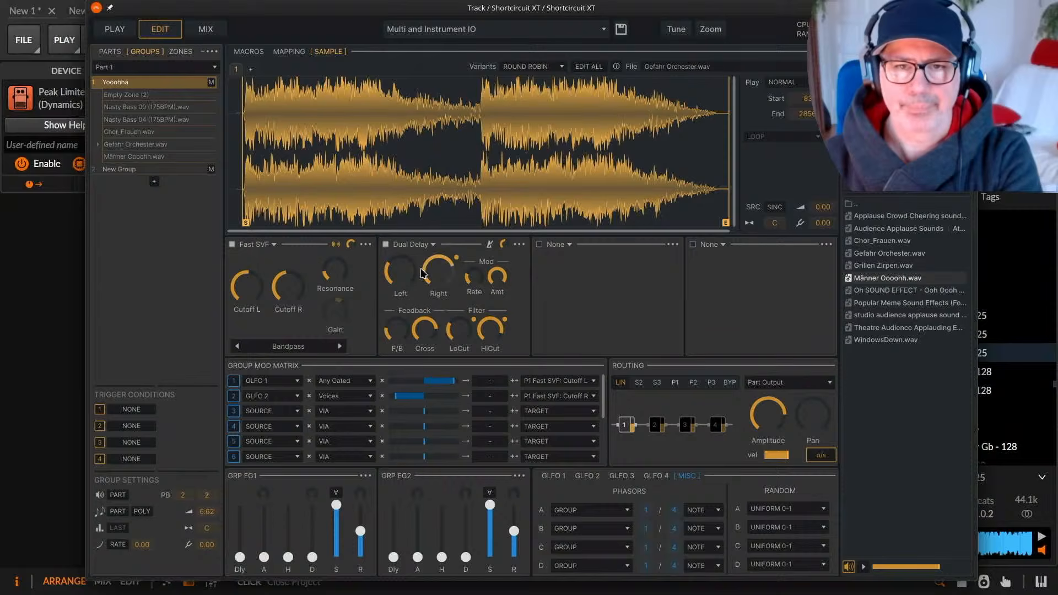
pyautogui.moveTo(436, 321)
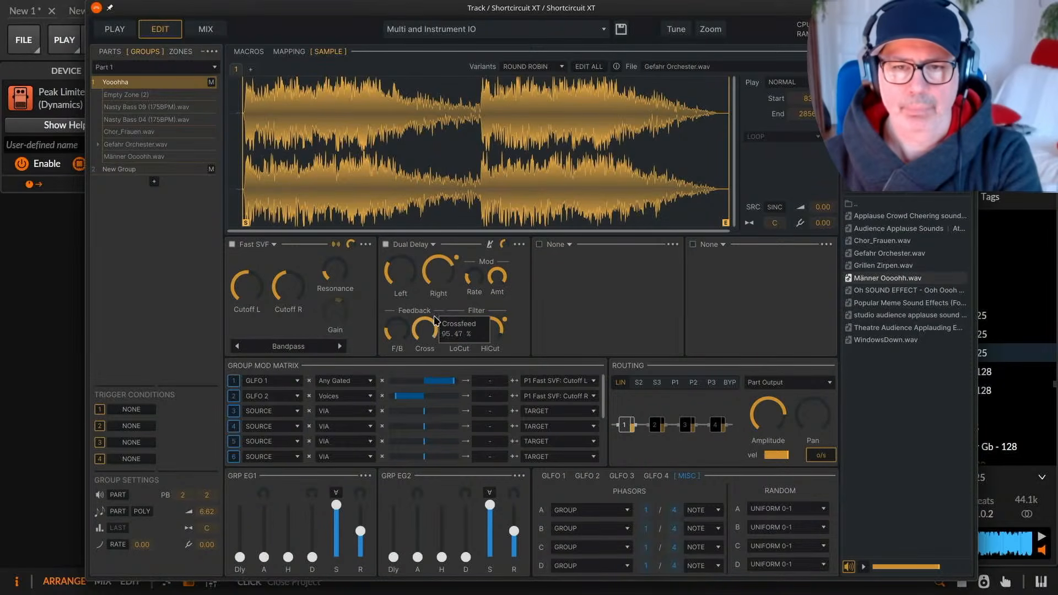
pyautogui.moveTo(396, 330); pyautogui.dragTo(409, 294)
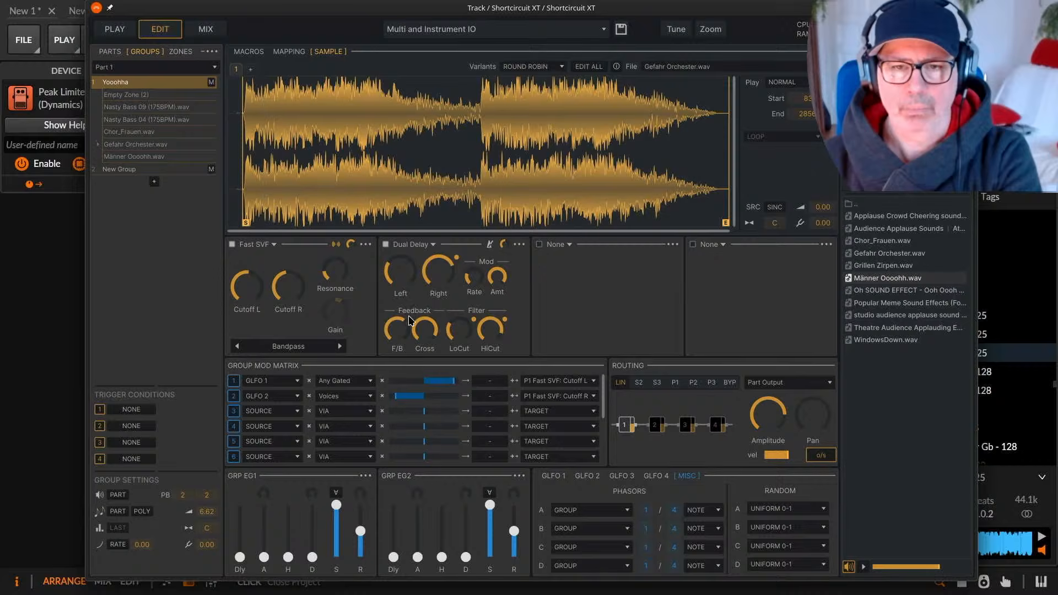
pyautogui.moveTo(425, 275); pyautogui.dragTo(414, 231)
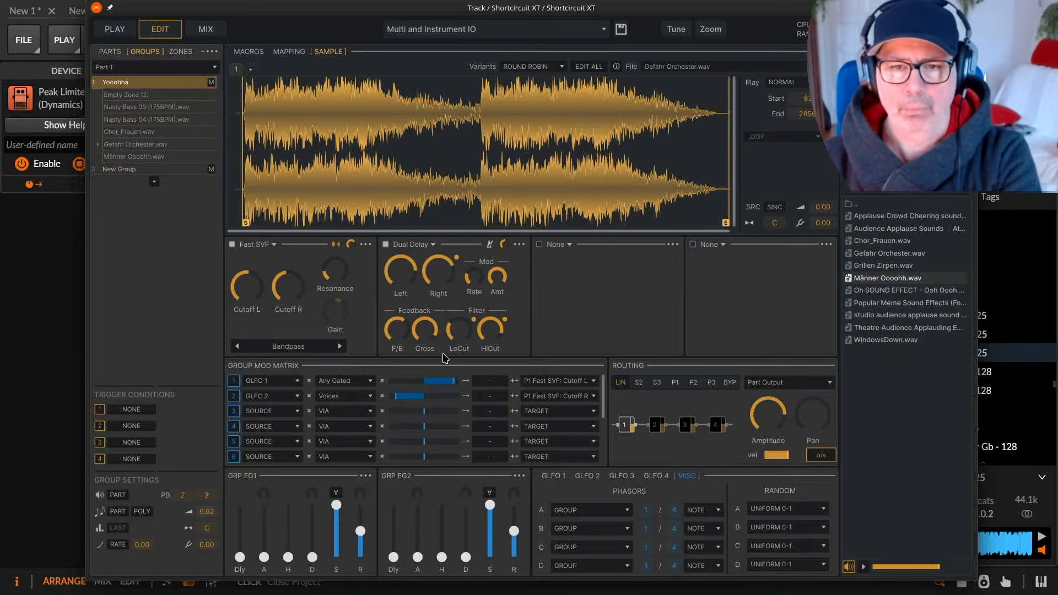
pyautogui.moveTo(404, 323)
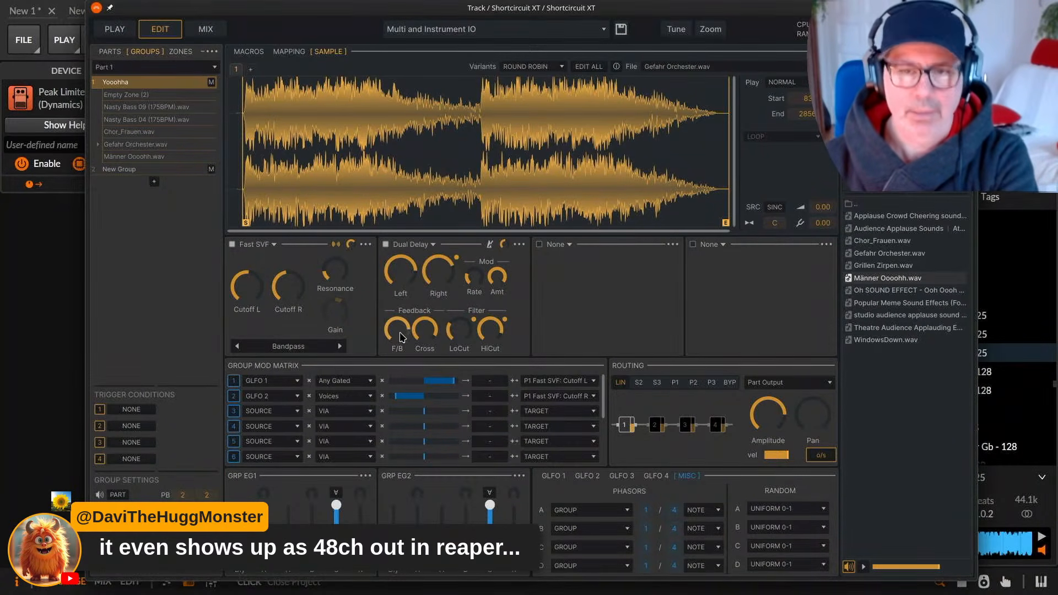
pyautogui.moveTo(402, 282)
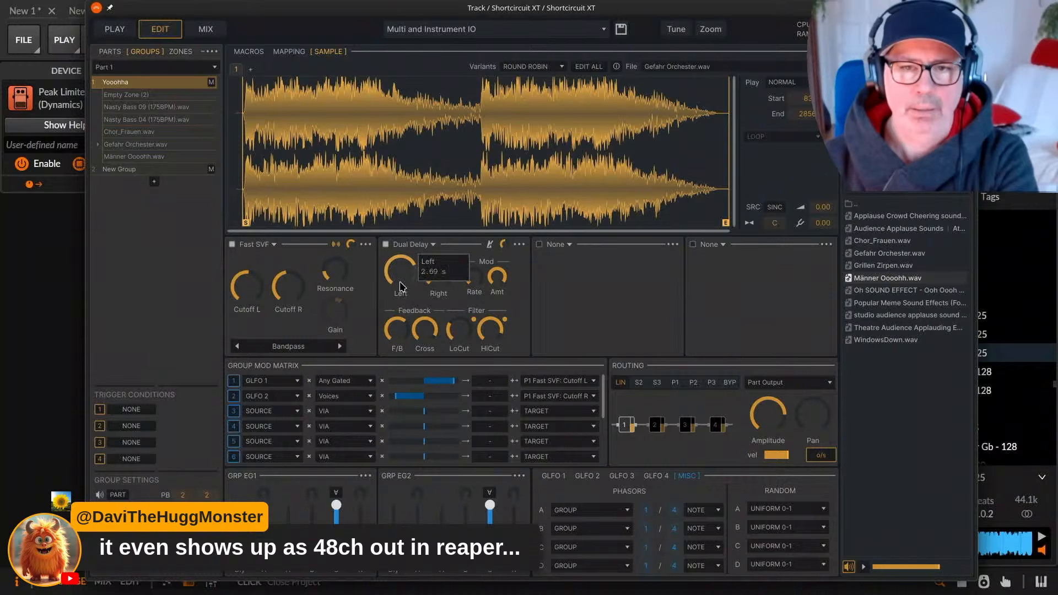
pyautogui.moveTo(440, 275)
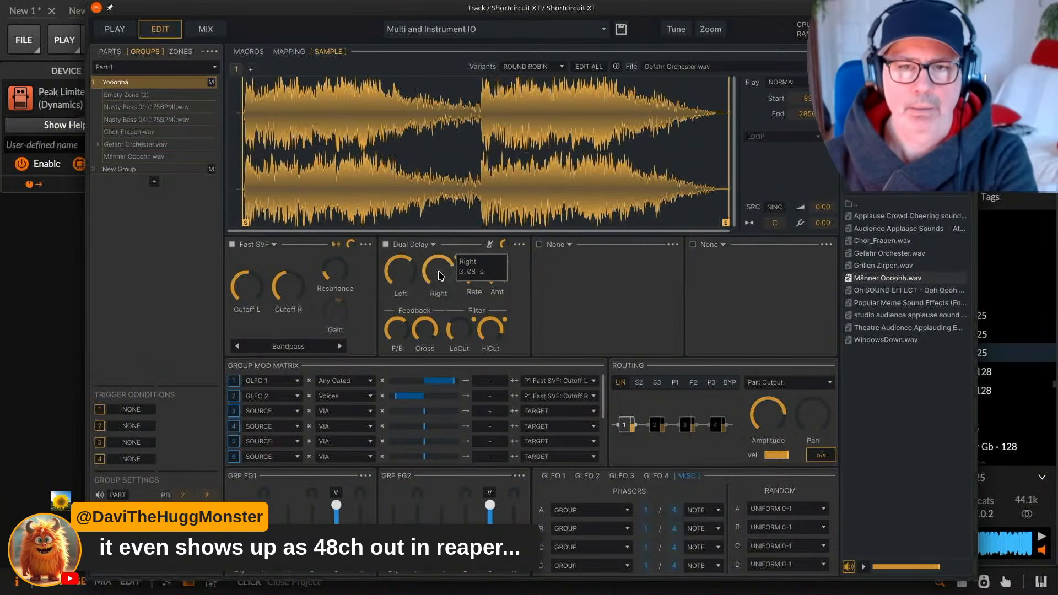
pyautogui.click(573, 247)
pyautogui.moveTo(543, 308)
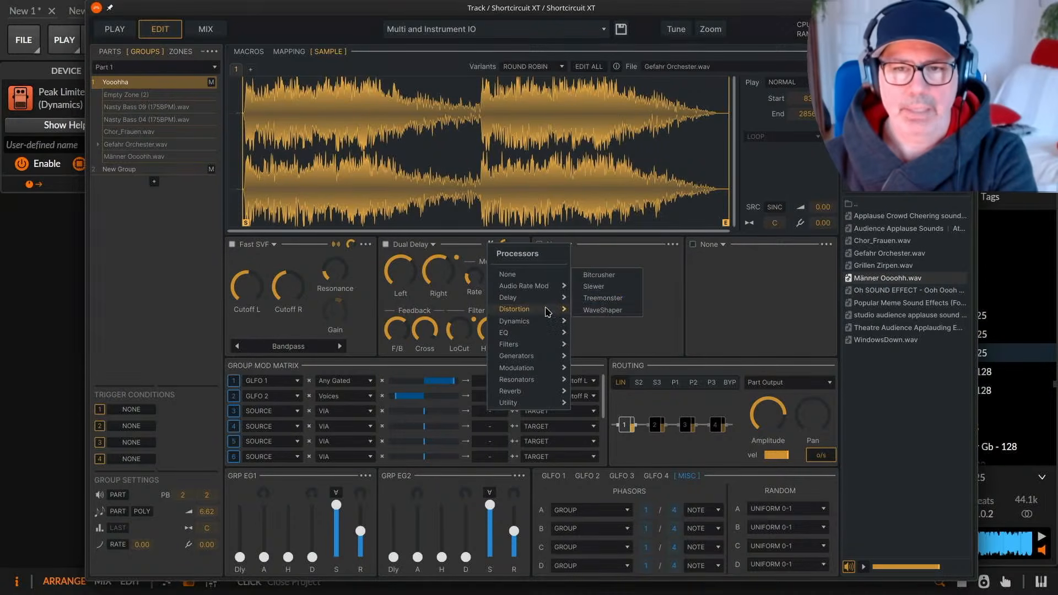
pyautogui.click(729, 279)
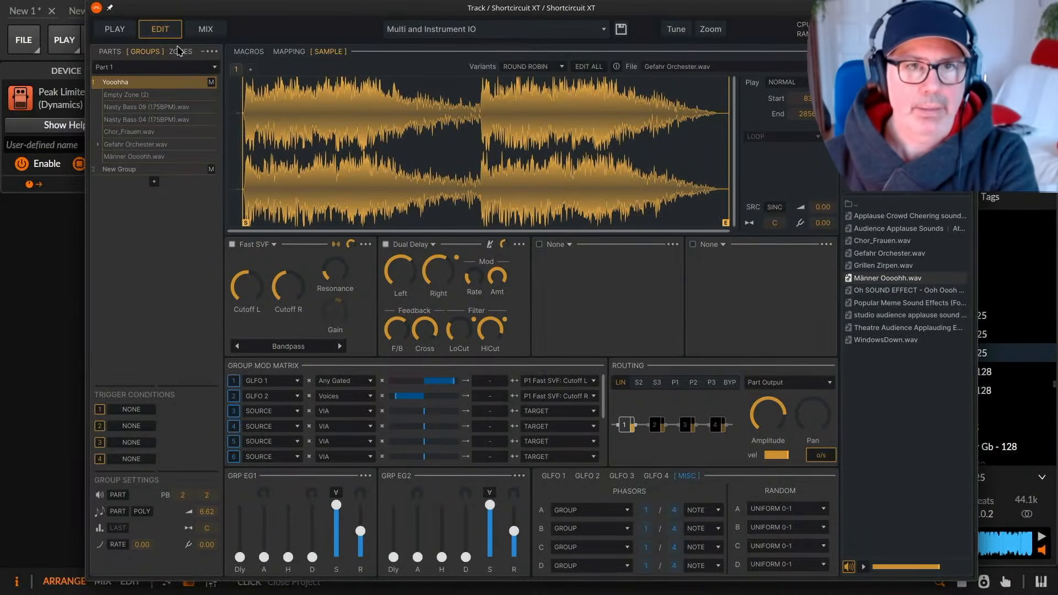
# Open the mixer page and insert Reverb 1 in the main bus's first effect slot.
pyautogui.click(205, 29)
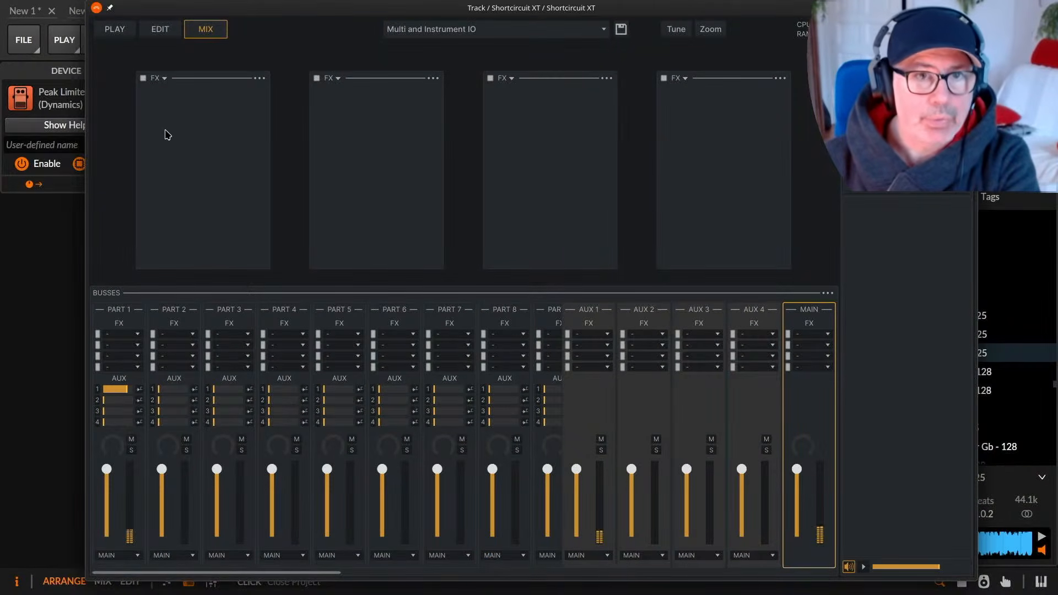
pyautogui.click(164, 79)
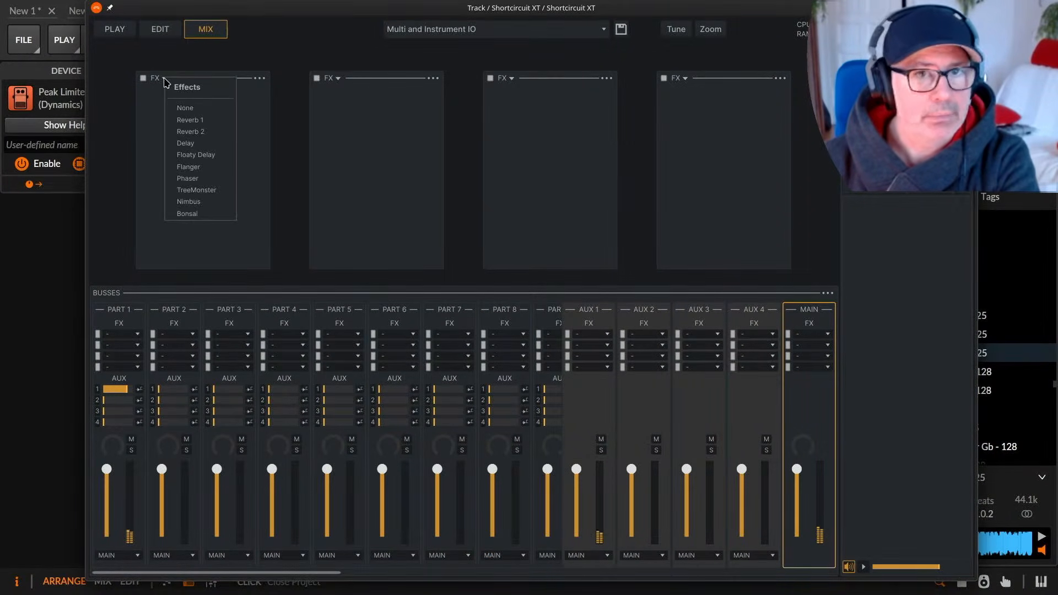
pyautogui.click(203, 118)
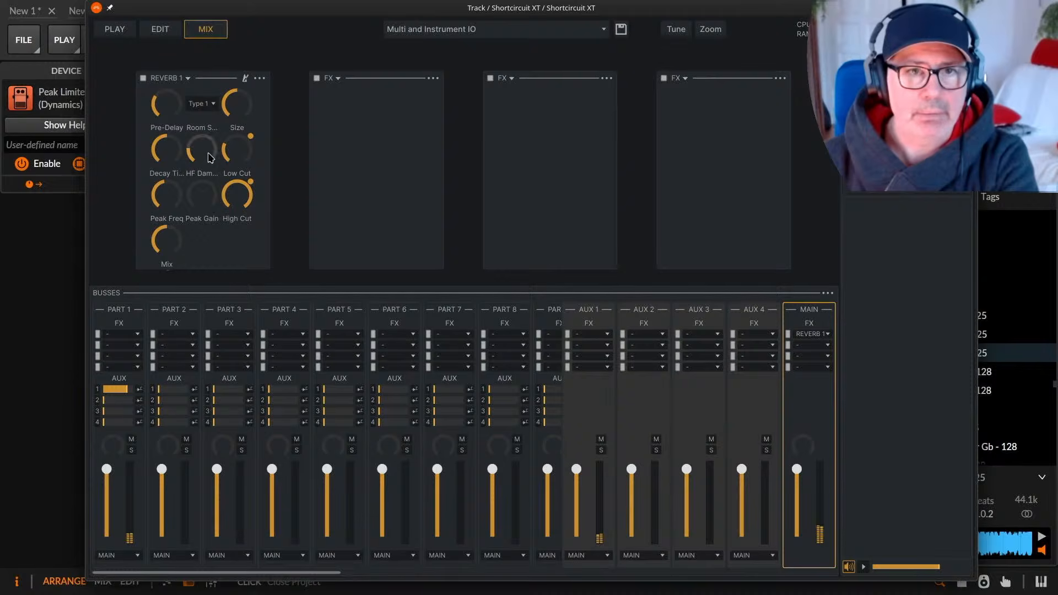
# Set Reverb 1 to maximum size, 64 s decay time and about 1158 Hz high cut, raise HF damping and keep room shape Type 1.
pyautogui.moveTo(237, 108)
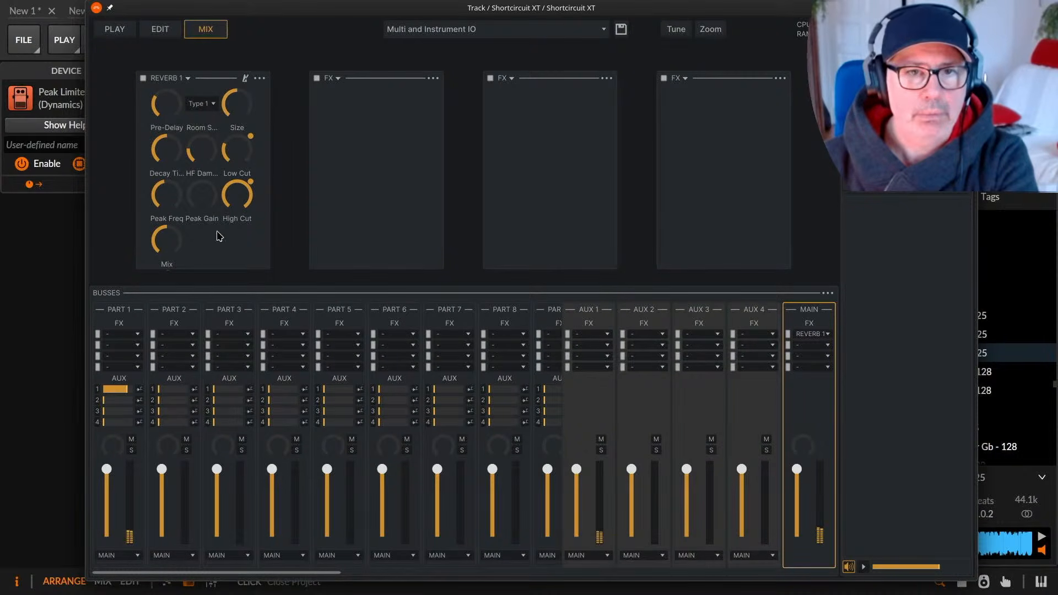
pyautogui.moveTo(237, 197)
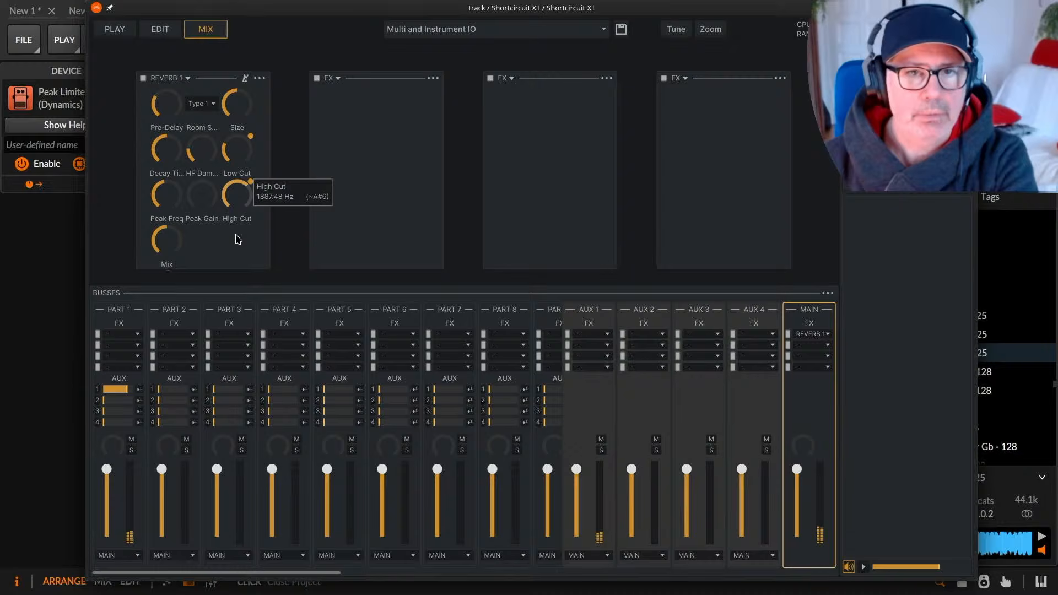
pyautogui.moveTo(240, 119); pyautogui.dragTo(237, 51)
pyautogui.moveTo(166, 164); pyautogui.dragTo(165, 64)
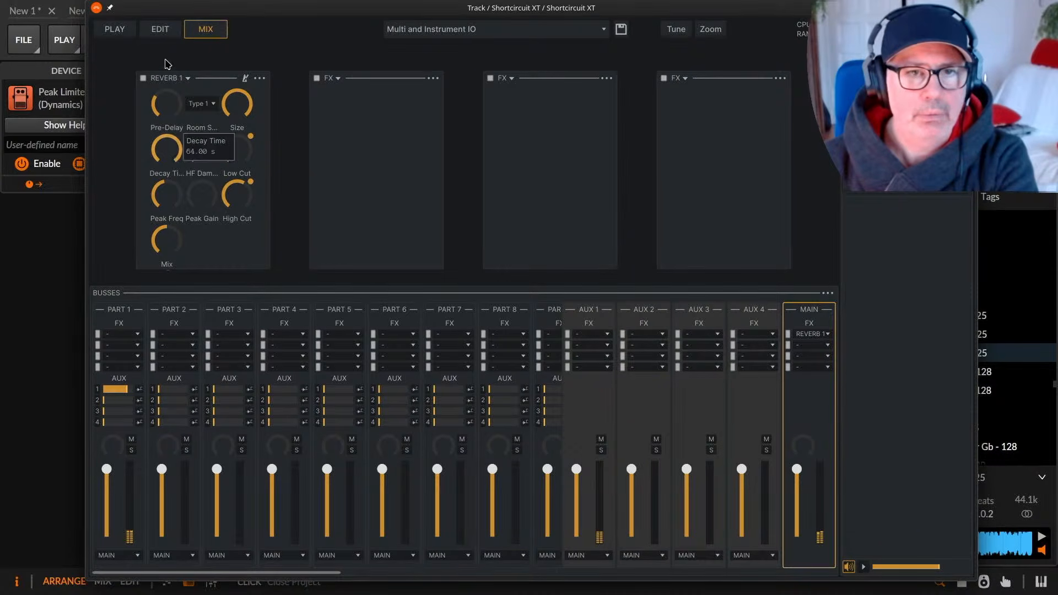
pyautogui.moveTo(239, 187); pyautogui.dragTo(245, 203)
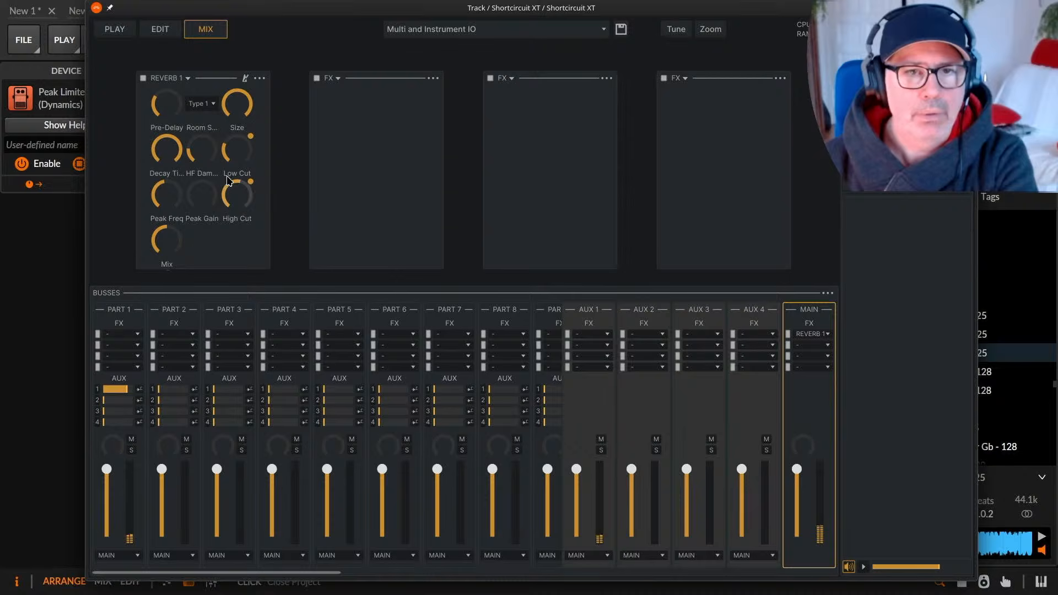
pyautogui.moveTo(205, 153)
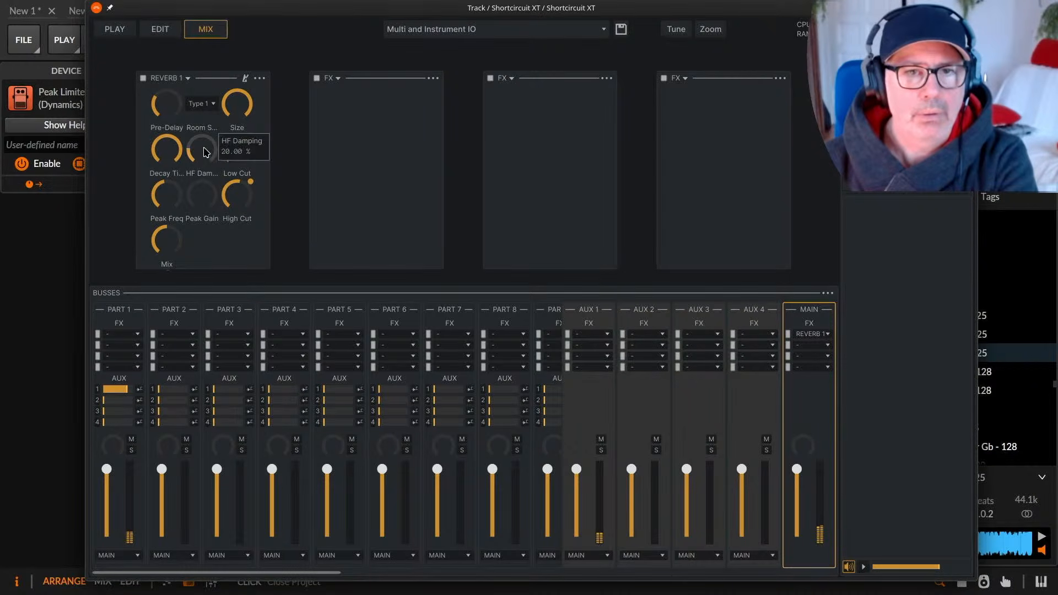
pyautogui.moveTo(249, 204); pyautogui.dragTo(245, 195)
pyautogui.moveTo(201, 161); pyautogui.dragTo(203, 114)
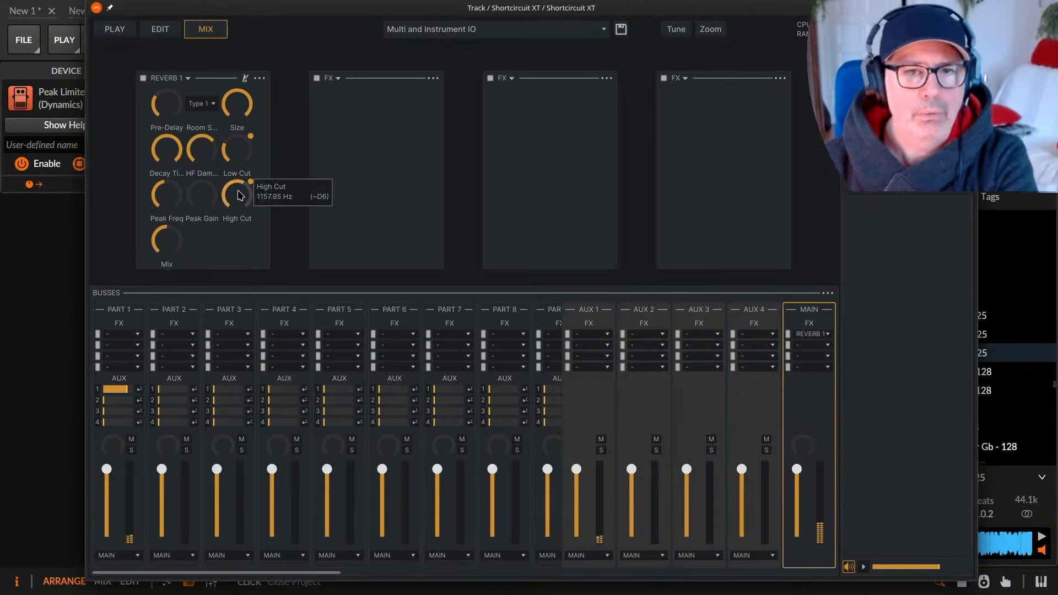
pyautogui.click(208, 103)
pyautogui.click(196, 91)
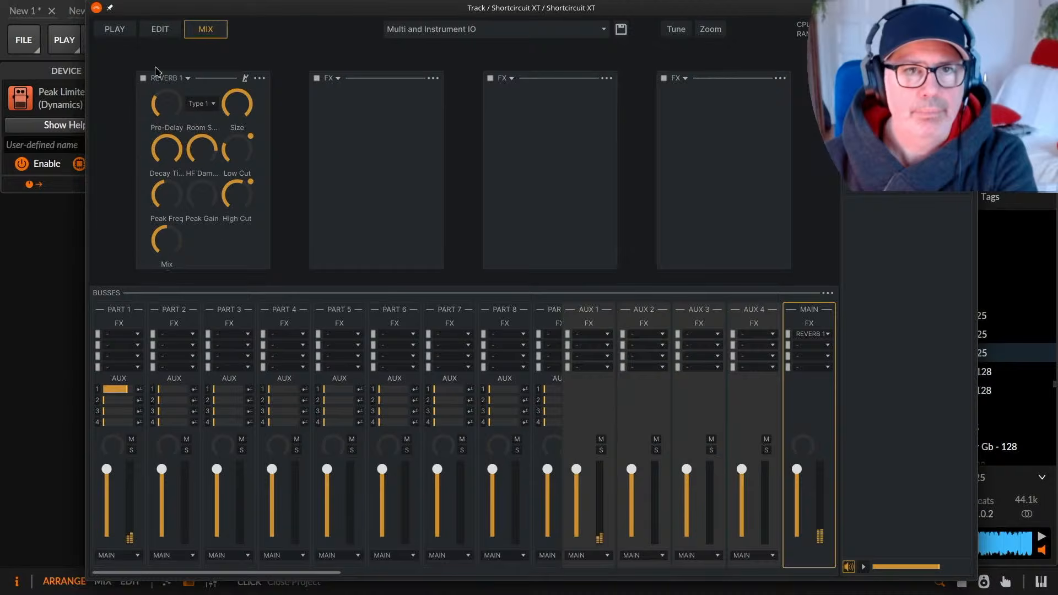
# Return to the Yooohha group's editing page and move the plug-in window down to uncover the Bitwig transport.
pyautogui.click(160, 30)
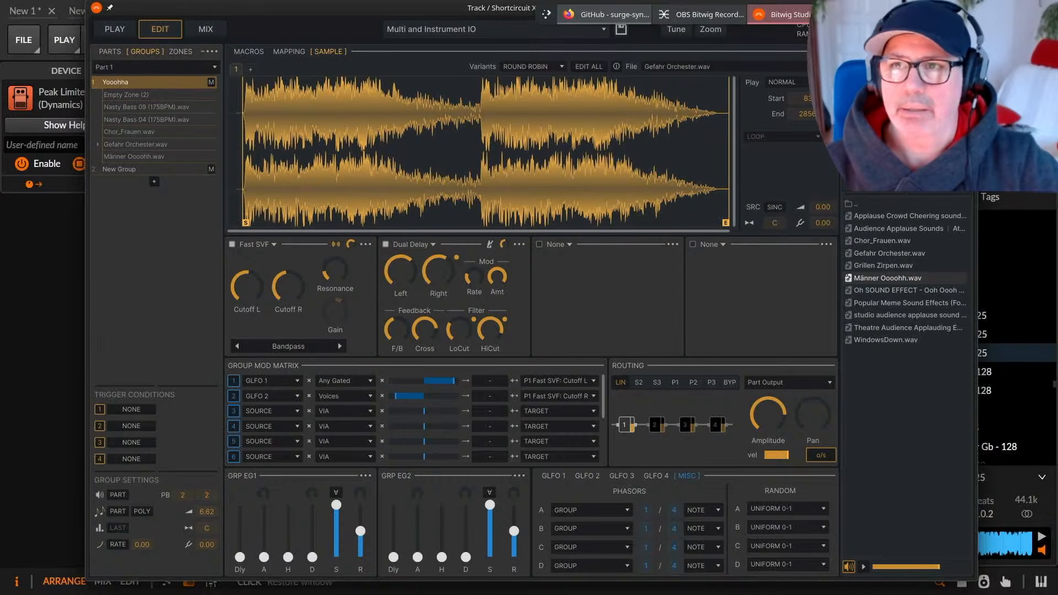
pyautogui.moveTo(386, 7); pyautogui.dragTo(369, 86)
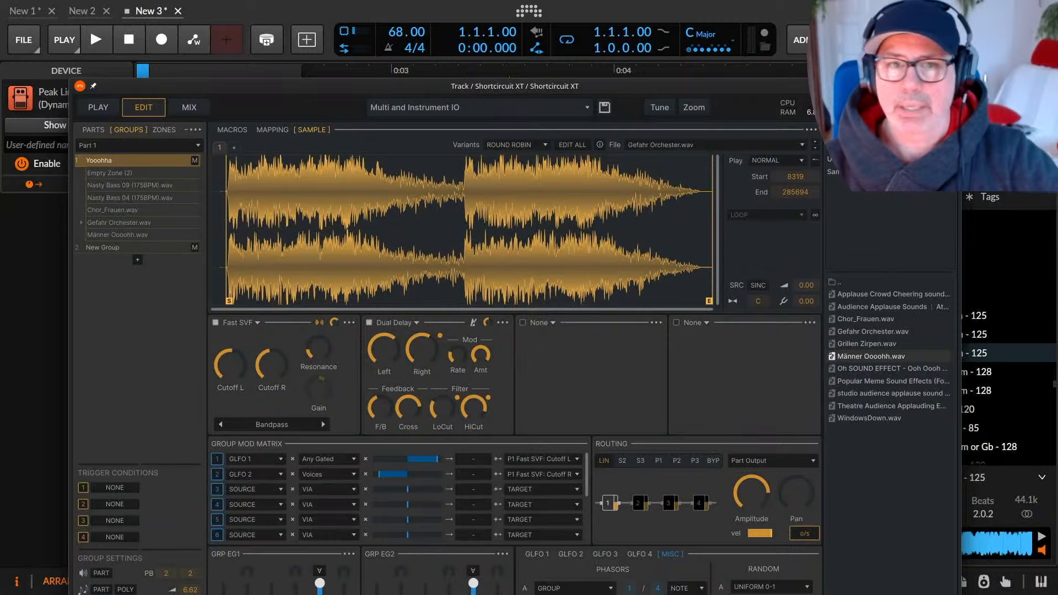
# Close the Shortcircuit XT plug-in window and switch to the Firefox browser window.
pyautogui.moveTo(515, 86); pyautogui.dragTo(520, 22)
pyautogui.click(955, 22)
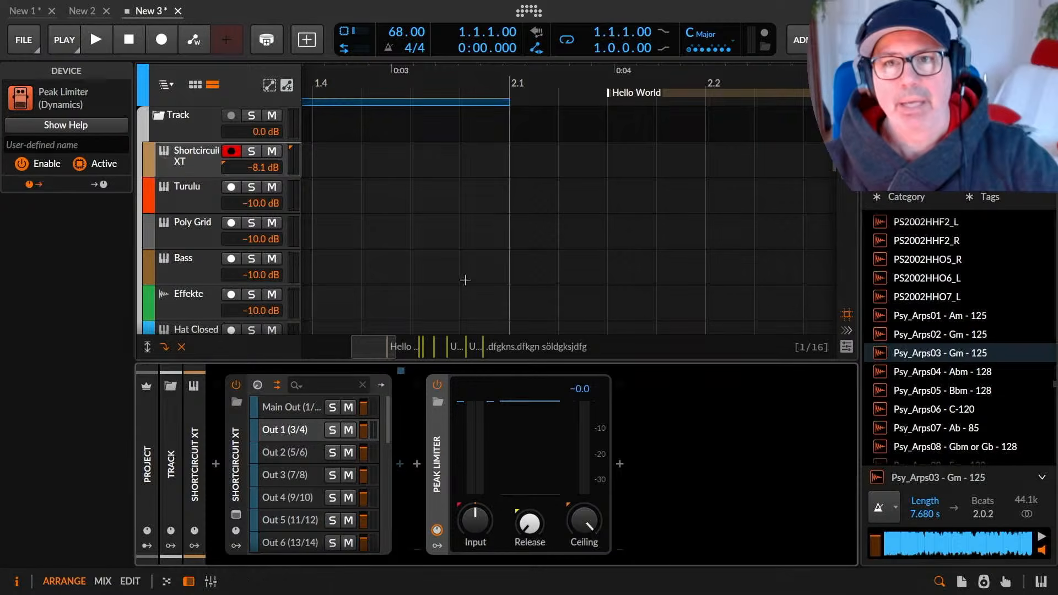
pyautogui.moveTo(728, 24)
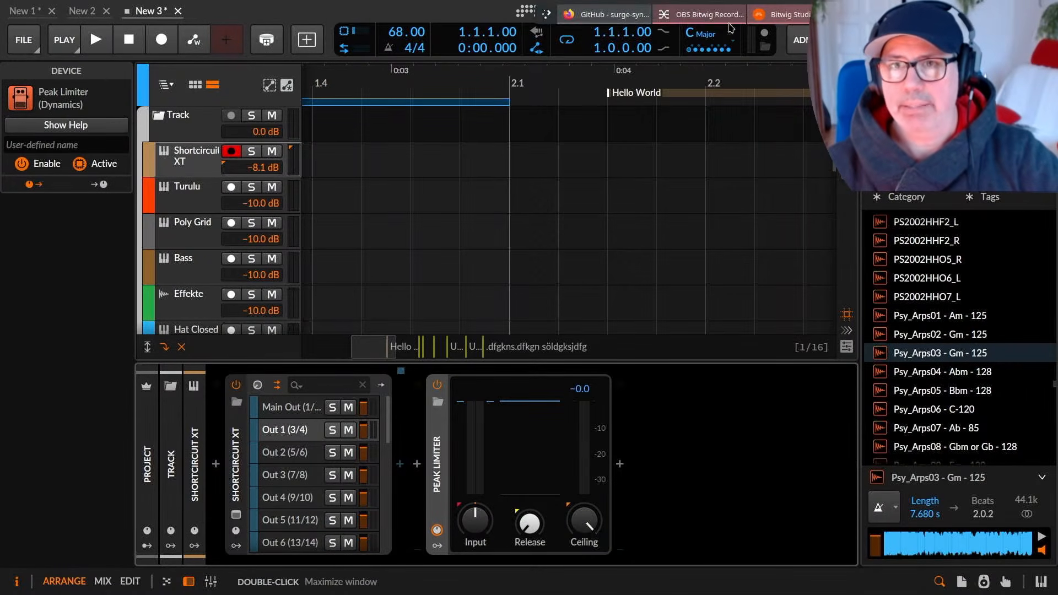
pyautogui.click(615, 13)
# Go past the Bitwig Studio 6.0 Beta 13 release notes to the KVR thread "Shortcircuit XT is in Beta!" and read its opening announcement.
pyautogui.hotkey('ctrl', 'Tab')
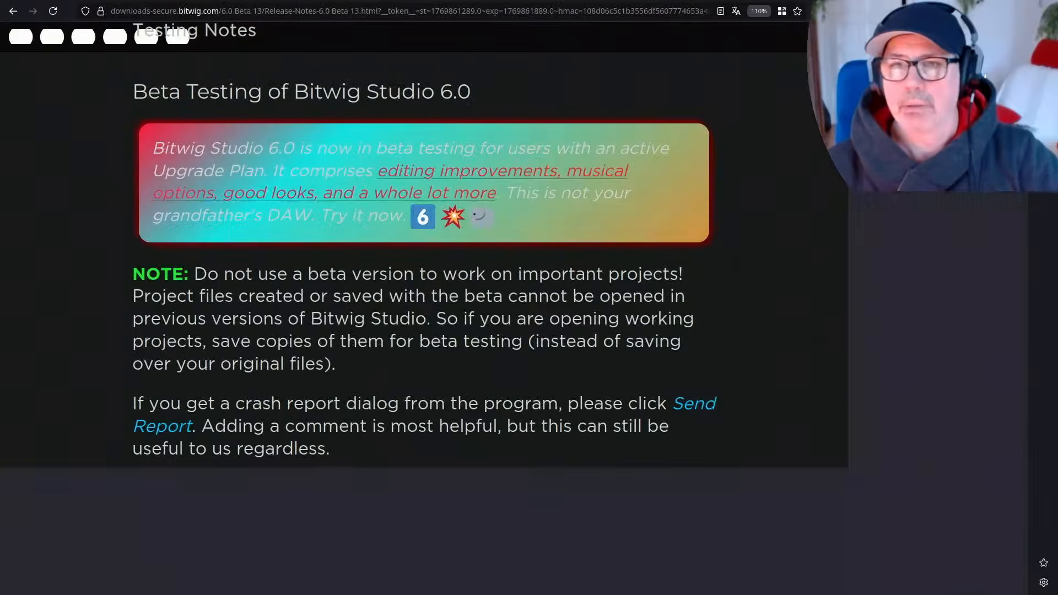
pyautogui.scroll(-15, 863, 275)
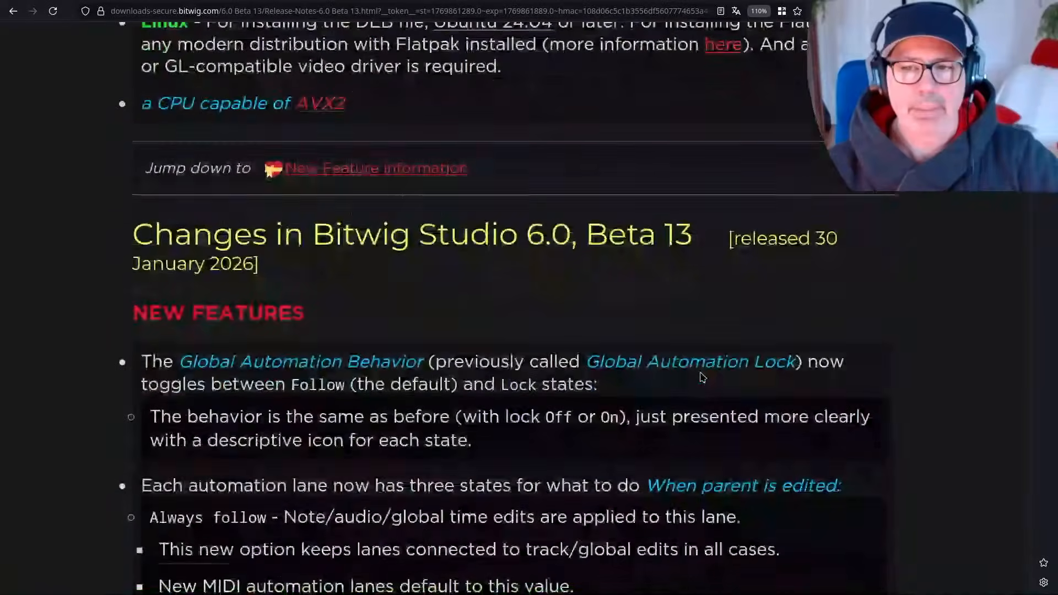
pyautogui.hotkey('ctrl', 'Tab')
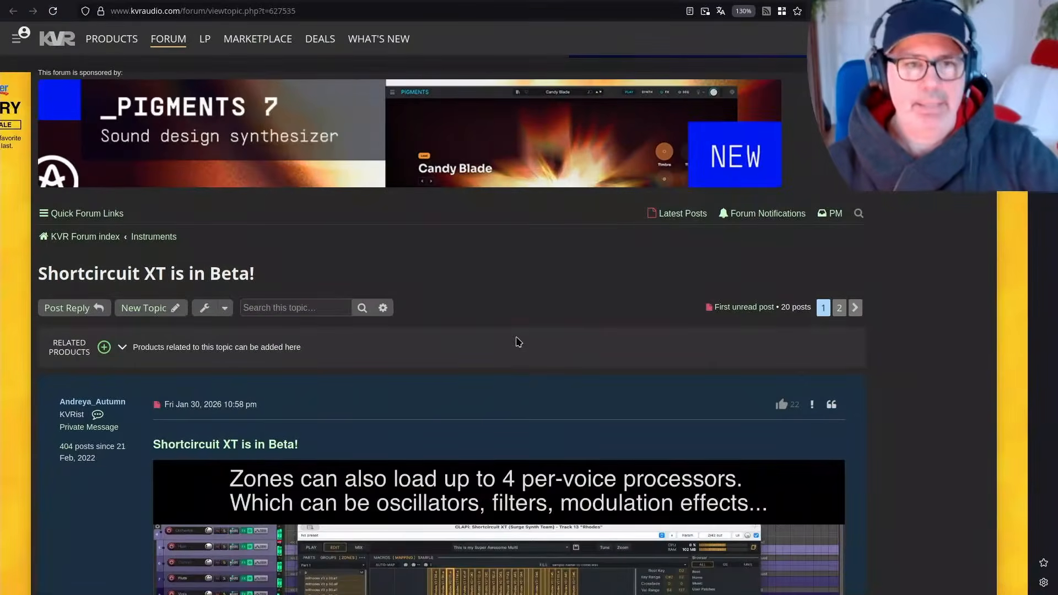
pyautogui.scroll(-4, 559, 310)
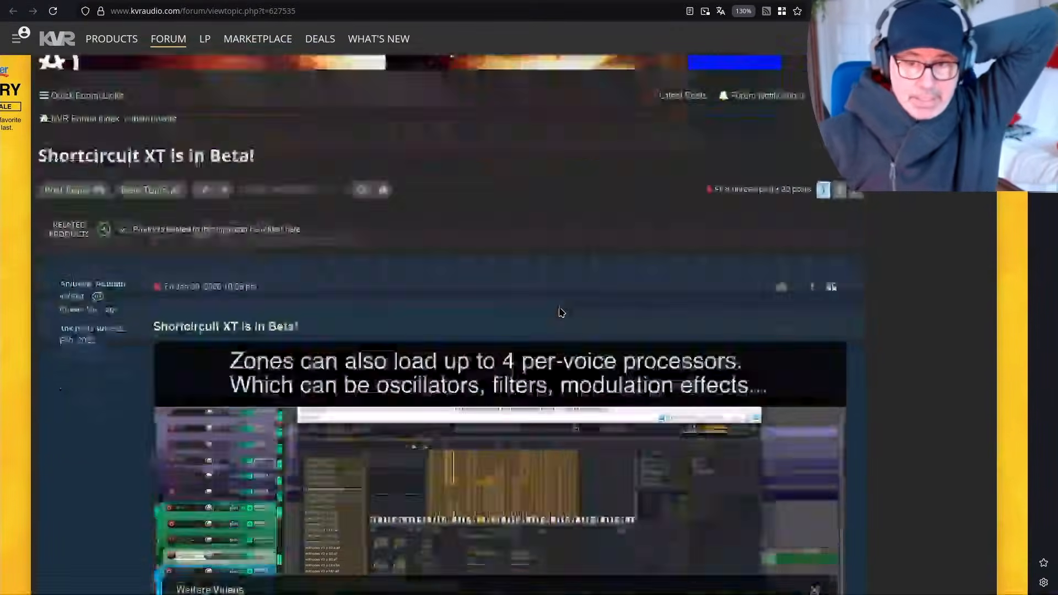
pyautogui.scroll(-3, 559, 310)
pyautogui.scroll(-5, 557, 309)
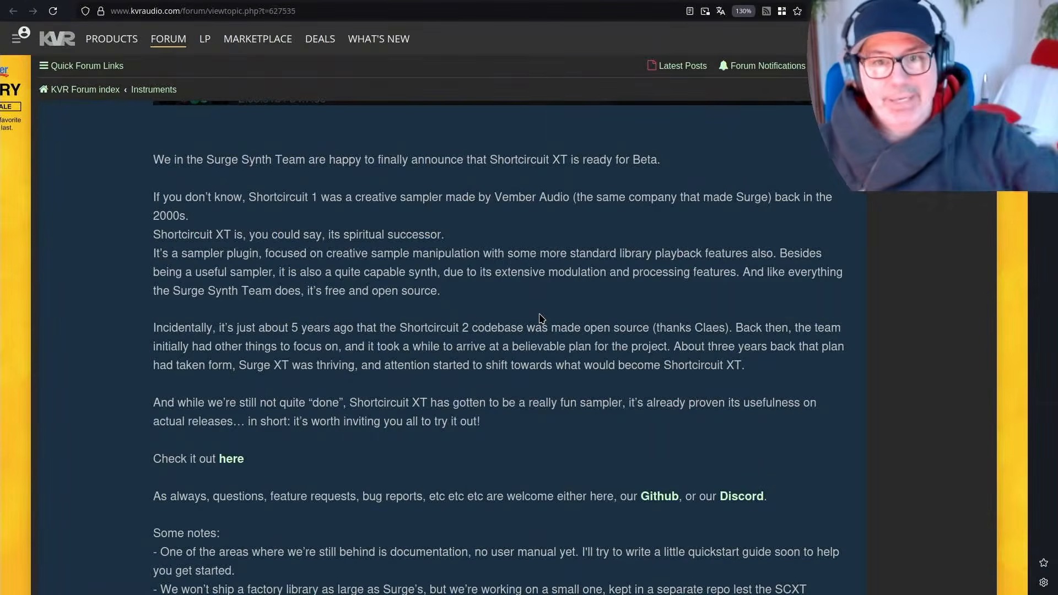
pyautogui.scroll(-10, 531, 314)
pyautogui.scroll(9, 530, 314)
pyautogui.scroll(7, 533, 313)
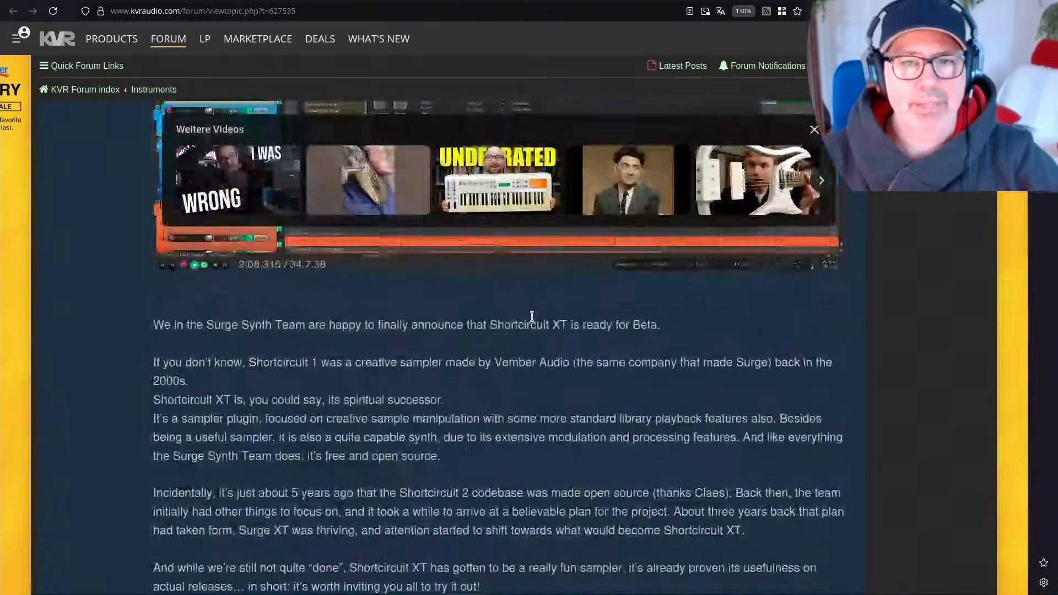